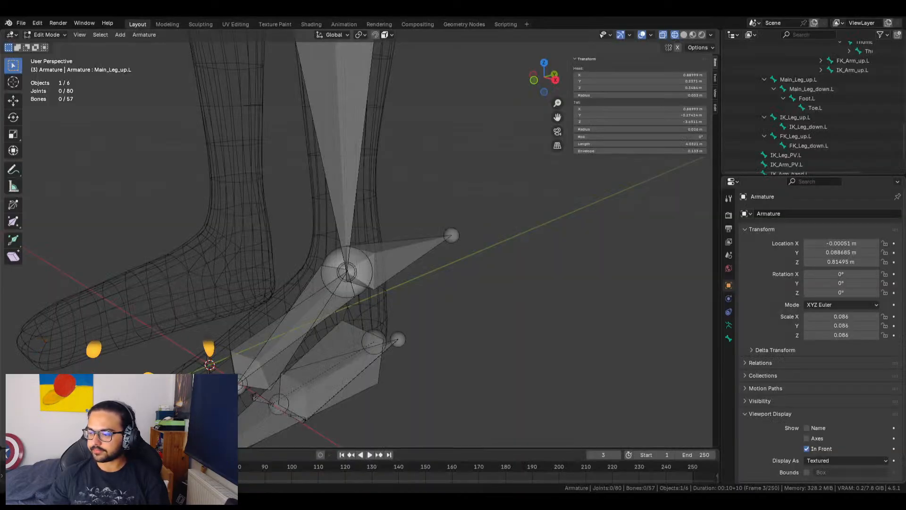
Switch the armature to Pose Mode and try moving the IK_Arm_hand.L bone to test the arm IK
scroll(413, 262, "down", 5)
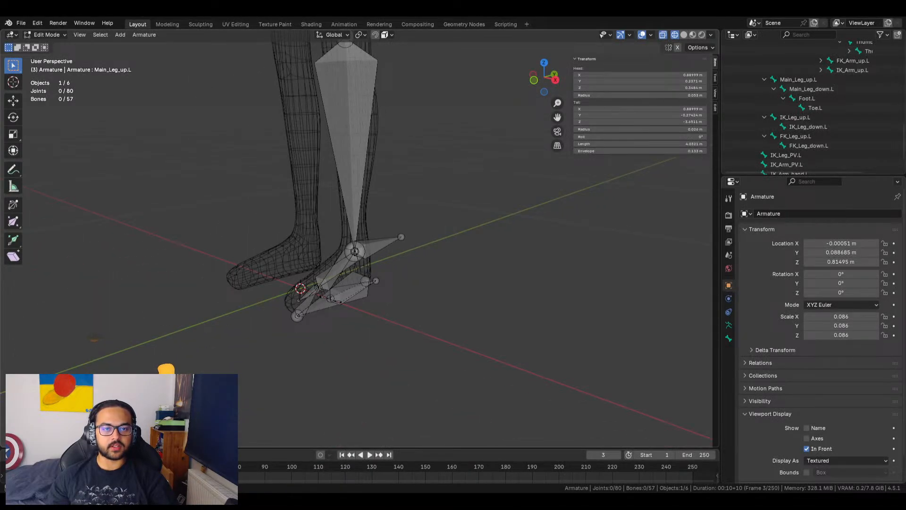
middle_click_drag(413, 262, 523, 309, "shift")
scroll(559, 342, "up", 2)
middle_click_drag(559, 341, 548, 314)
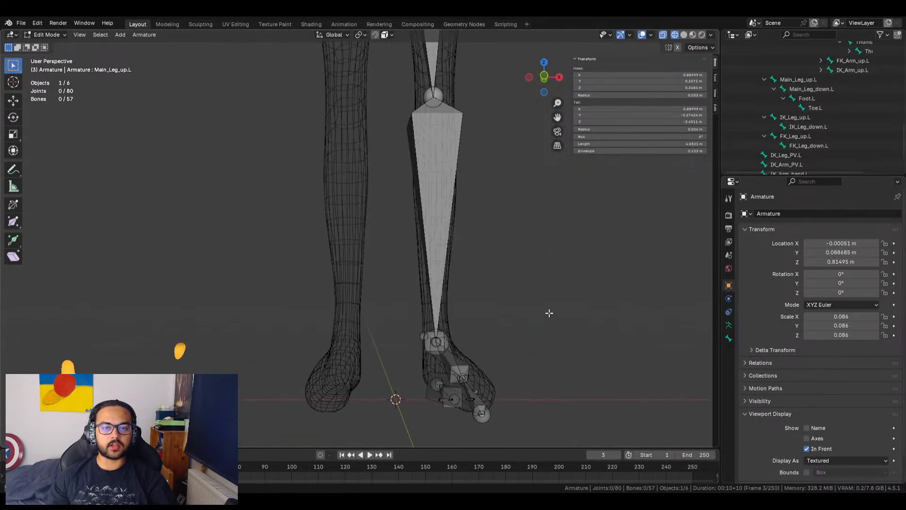
scroll(493, 253, "down", 6)
middle_click_drag(494, 253, 399, 202)
left_click(375, 190)
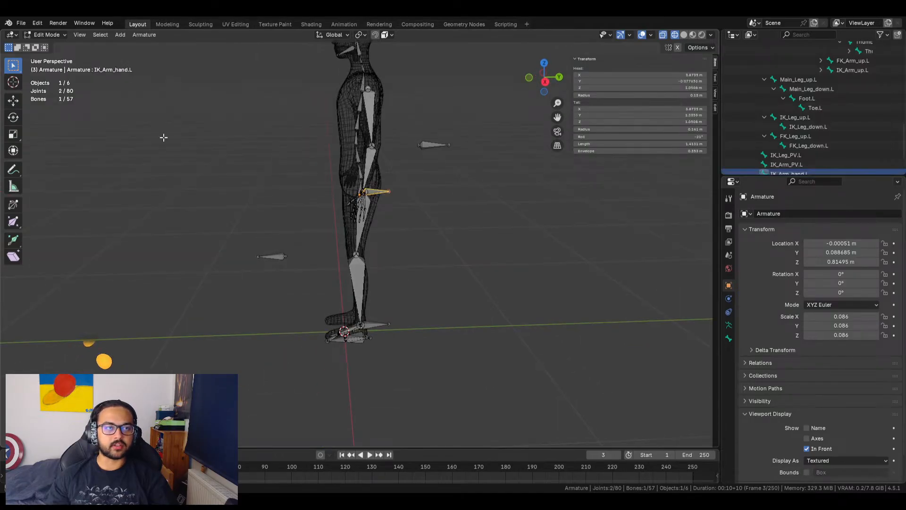
left_click(47, 35)
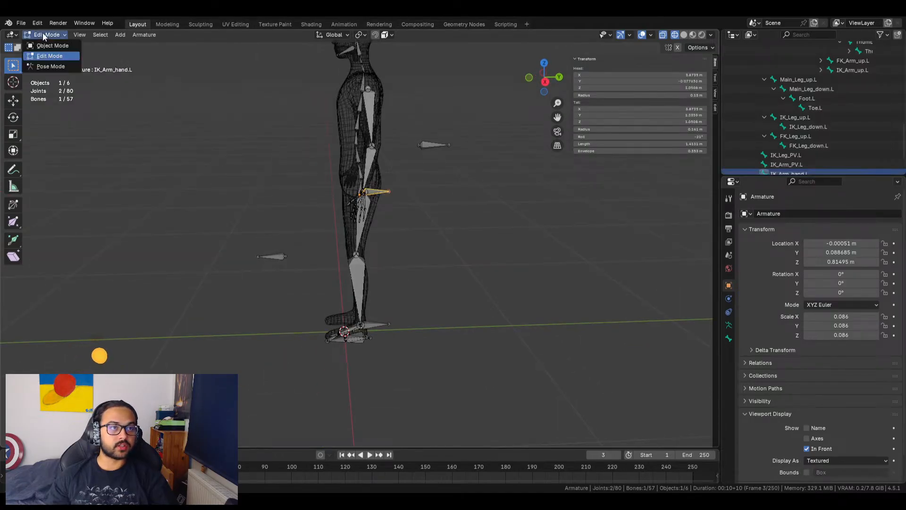
left_click(48, 68)
left_click_drag(375, 193, 348, 177)
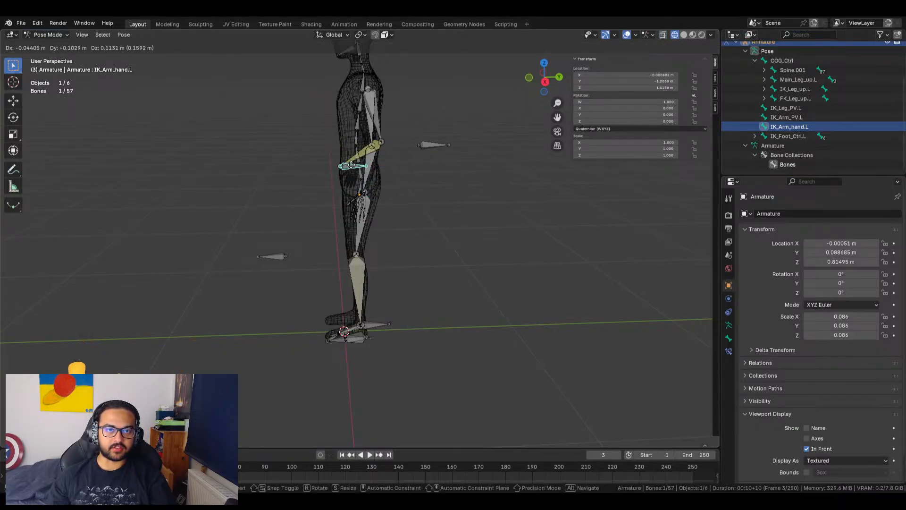
right_click(362, 166)
Try moving the IK_Foot_Ctrl.L bone at the heel to test how the foot bones follow
scroll(373, 276, "up", 6)
middle_click_drag(387, 380, 430, 70, "shift")
scroll(393, 162, "up", 4)
middle_click_drag(421, 265, 412, 361, "shift")
scroll(437, 350, "up", 1)
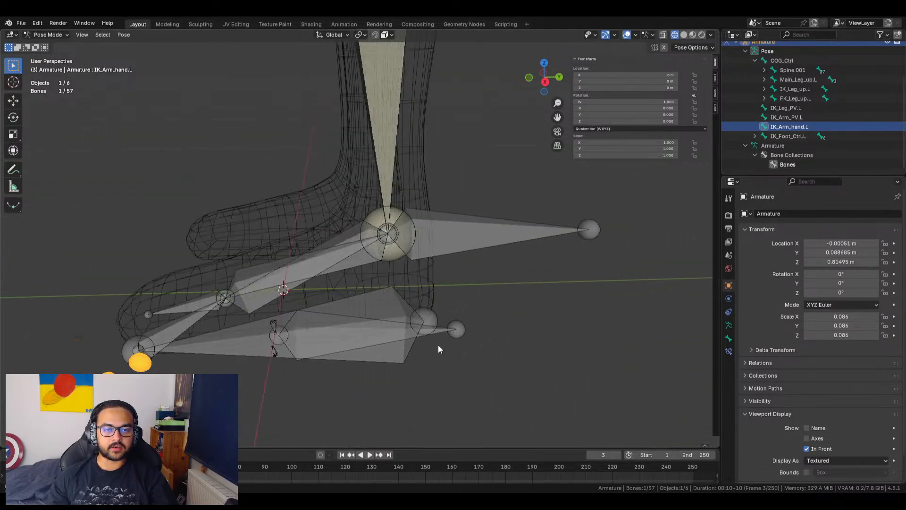
left_click(439, 330)
key("g")
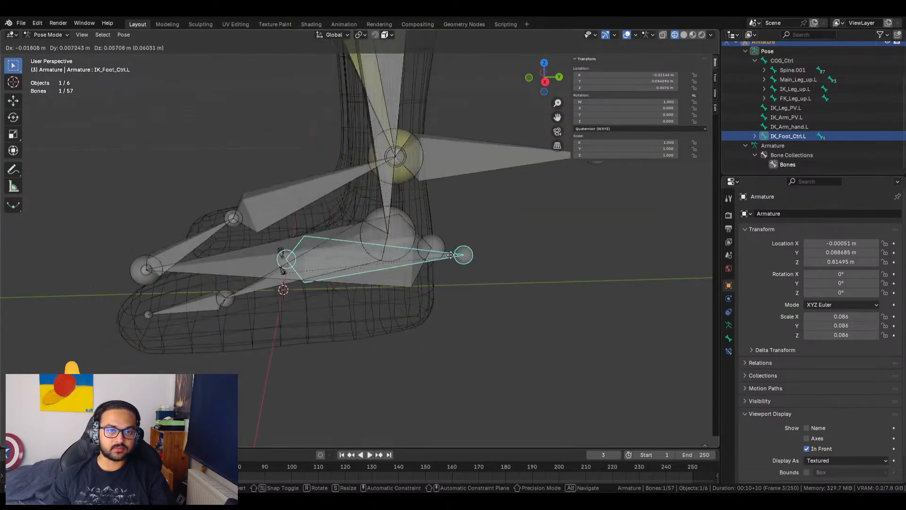
key("Escape")
middle_click_drag(437, 265, 408, 239)
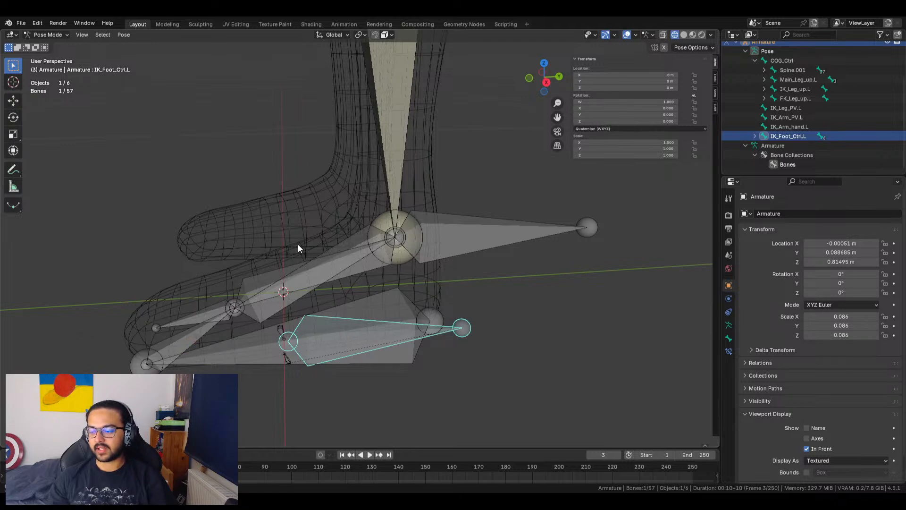
Duplicate the Foot.L and Toe.L bones in Edit Mode, leaving the copies in their original position
middle_click_drag(374, 302, 420, 284)
key("Tab")
scroll(295, 270, "up", 6)
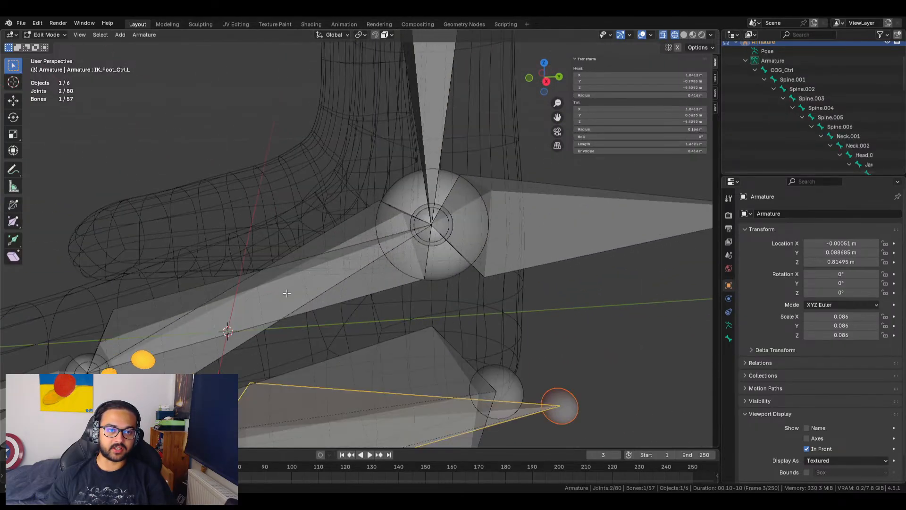
left_click(340, 266)
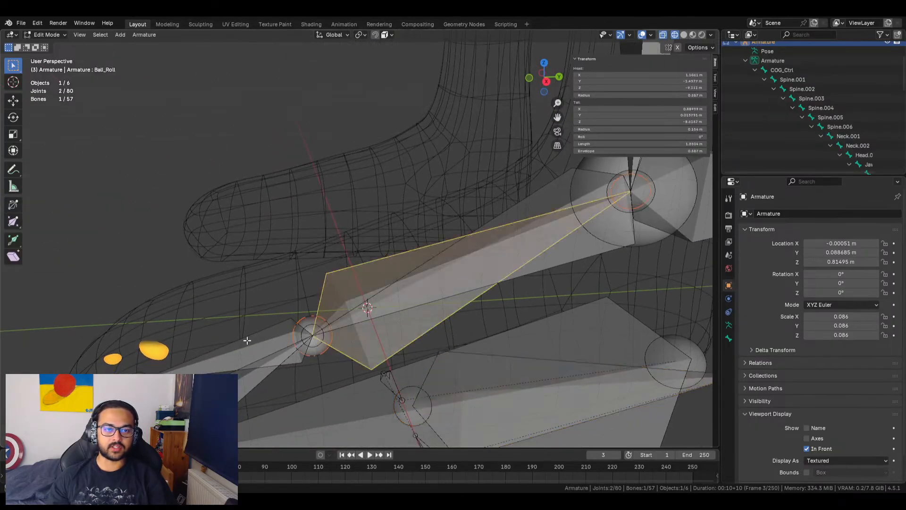
left_click(547, 203)
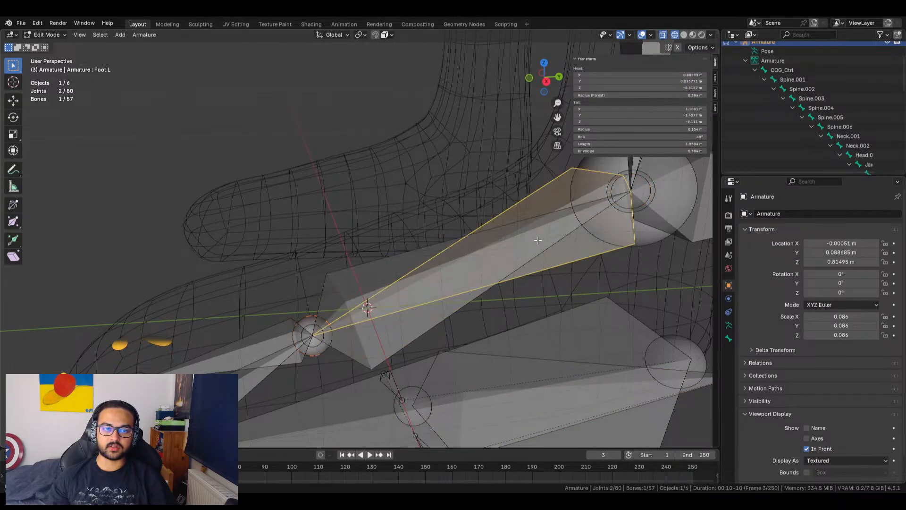
left_click(279, 332, "shift")
scroll(539, 321, "down", 3)
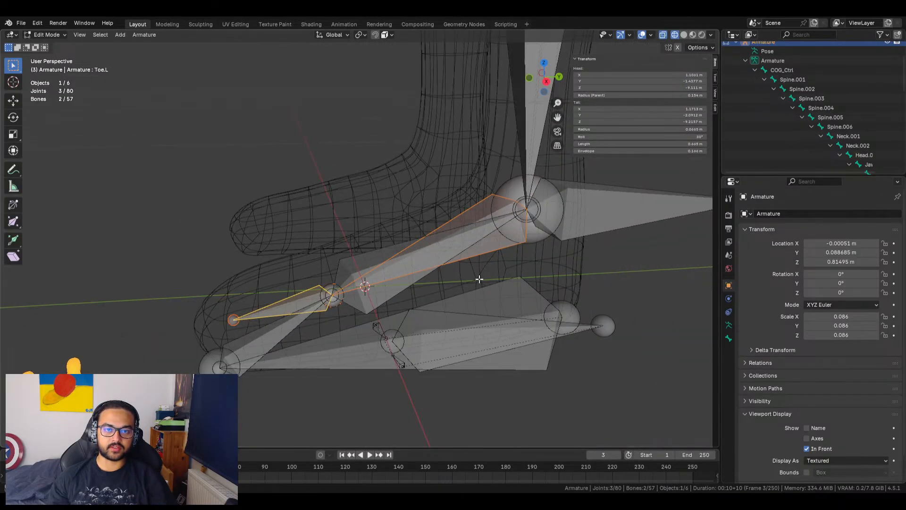
scroll(810, 94, "down", 10)
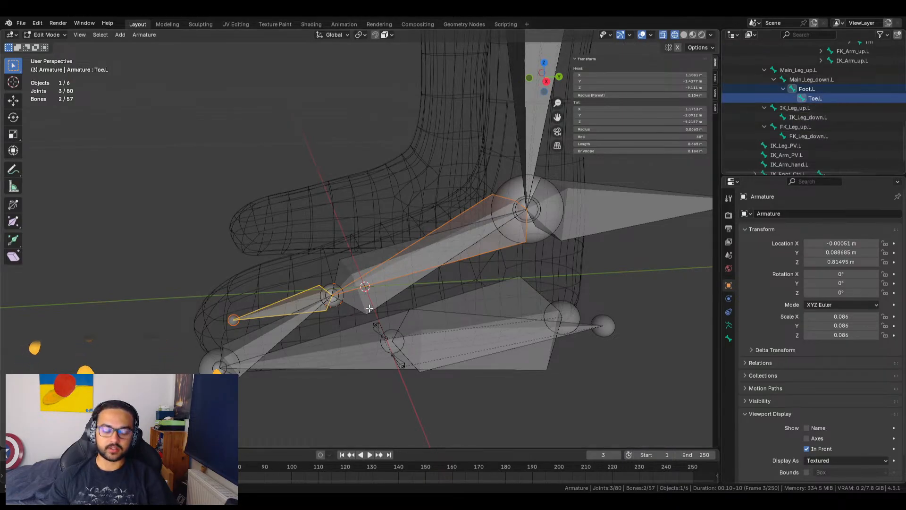
key("shift+d")
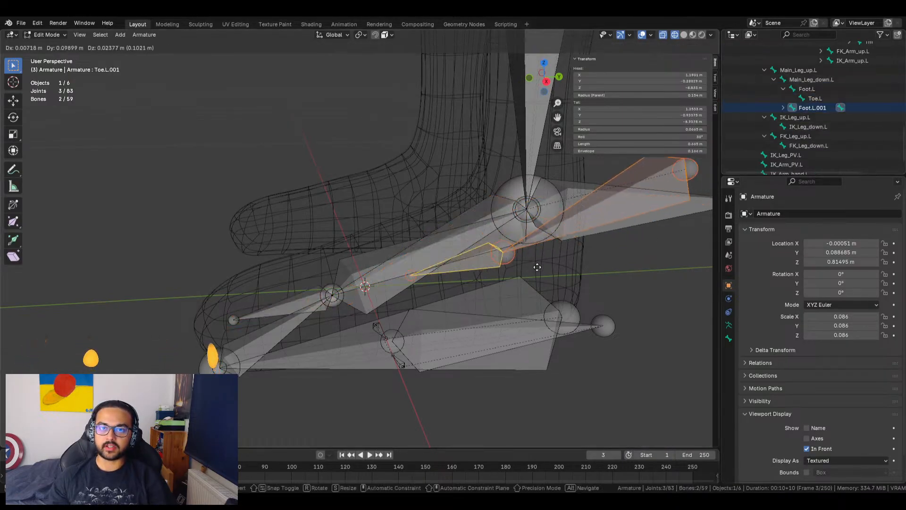
right_click(418, 301)
Parent the duplicated foot bone Foot.L.001 to IK_Leg_down.L with Keep Offset and check its place in the hierarchy
scroll(796, 104, "down", 2)
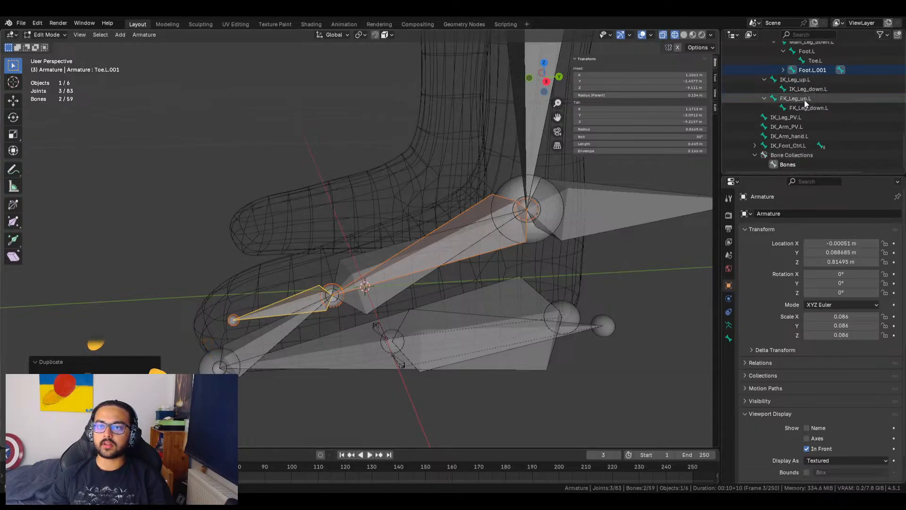
left_click(784, 70)
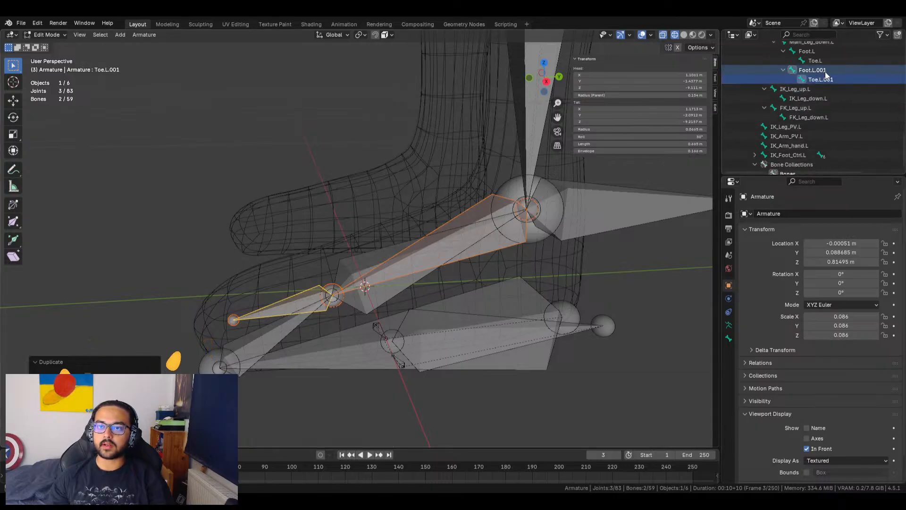
scroll(816, 79, "up", 2)
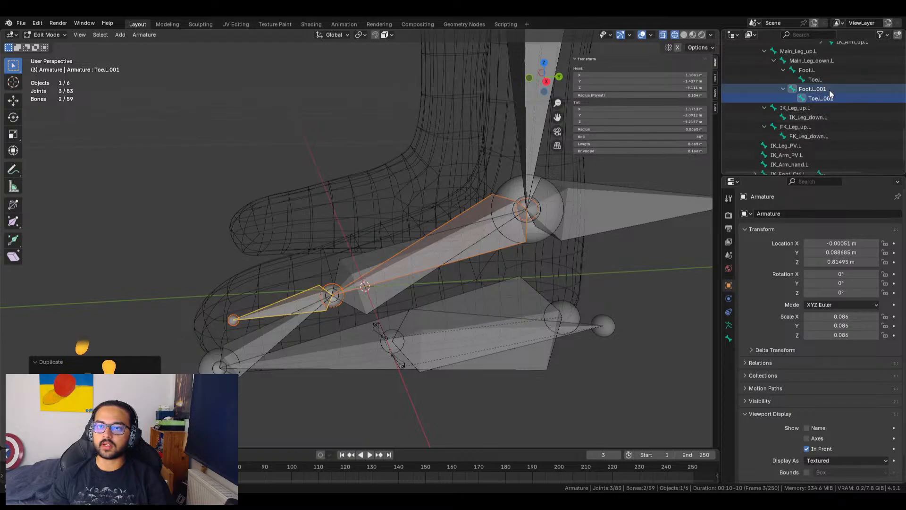
left_click(803, 89)
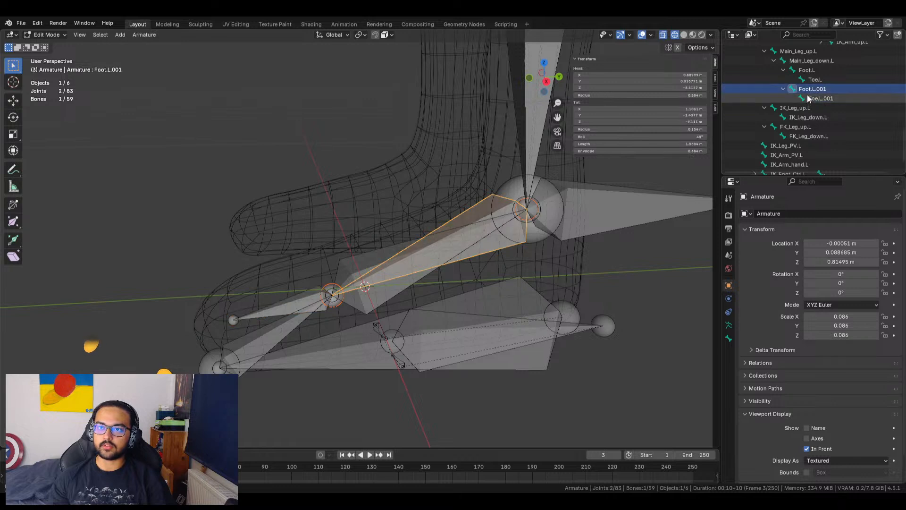
left_click(810, 91)
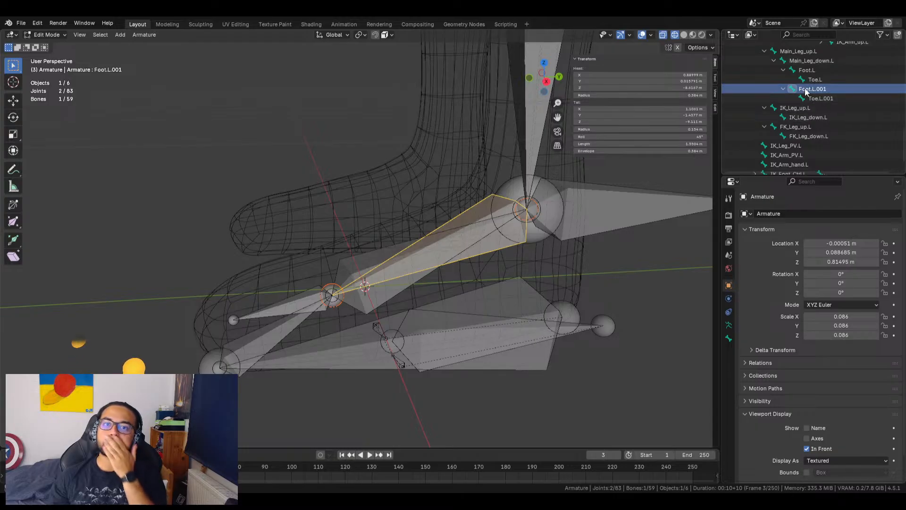
left_click(811, 117, "ctrl")
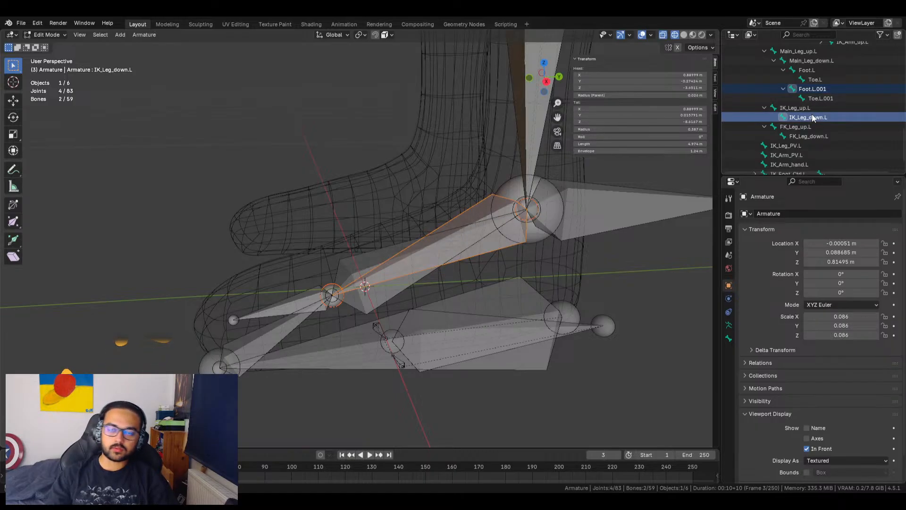
key("ctrl+p")
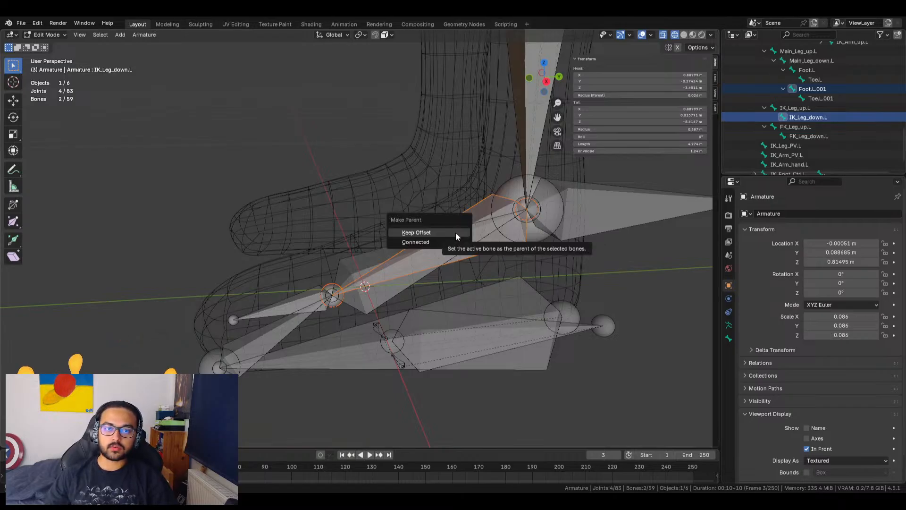
left_click(456, 232)
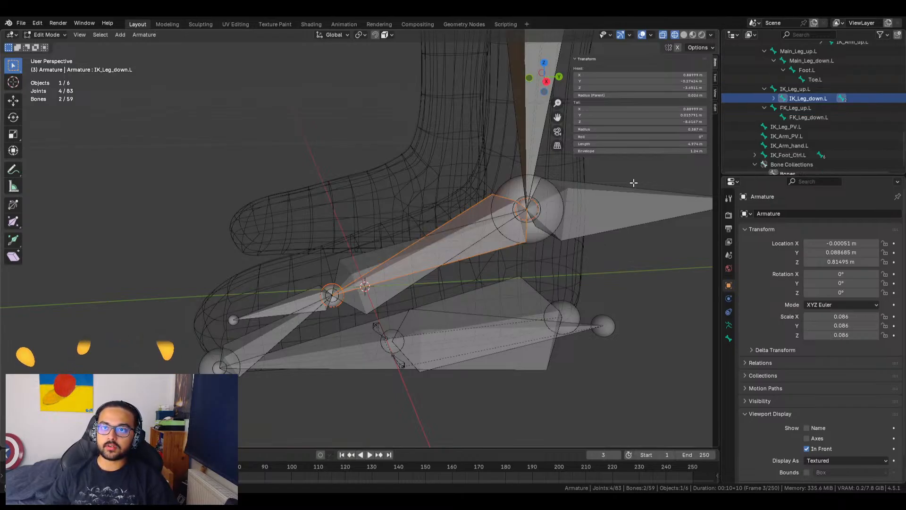
left_click(774, 98)
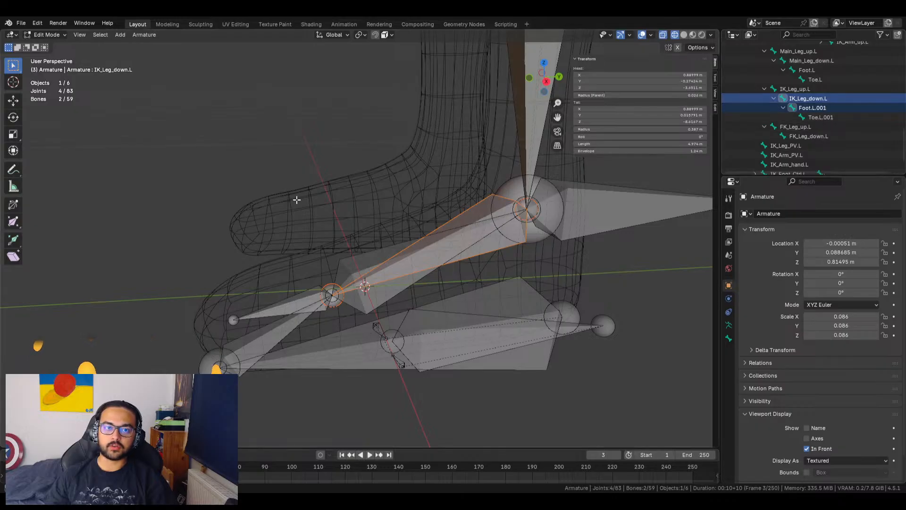
left_click(123, 174)
Select the IK_Leg_foot.L bone at the ankle and expand the IK_Foot_Ctrl.L hierarchy to examine its chain
middle_click_drag(487, 286, 596, 228)
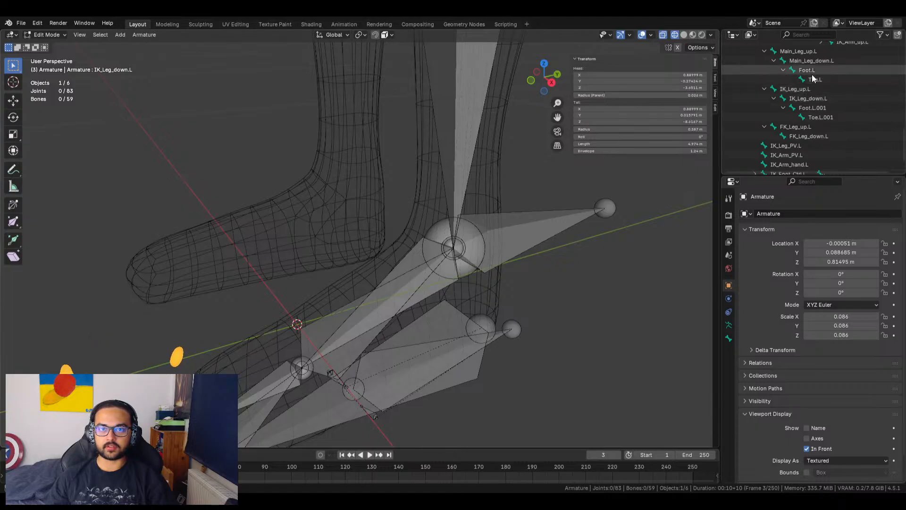
left_click(535, 235)
scroll(870, 85, "down", 3)
left_click(755, 145)
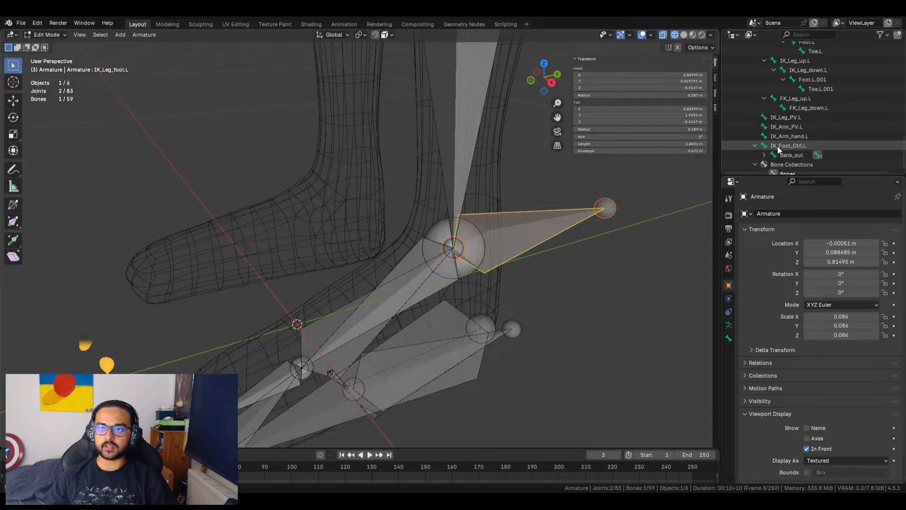
left_click(764, 155)
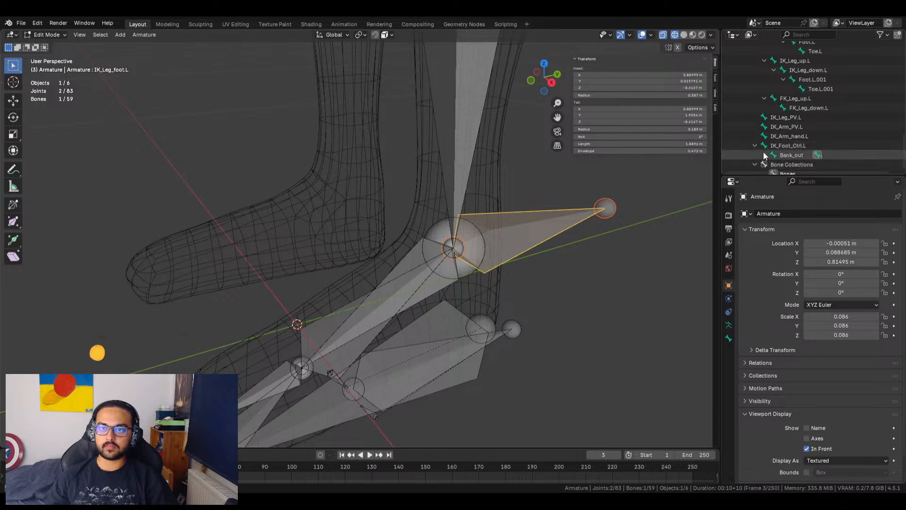
scroll(790, 151, "down", 3)
middle_click_drag(533, 280, 508, 282)
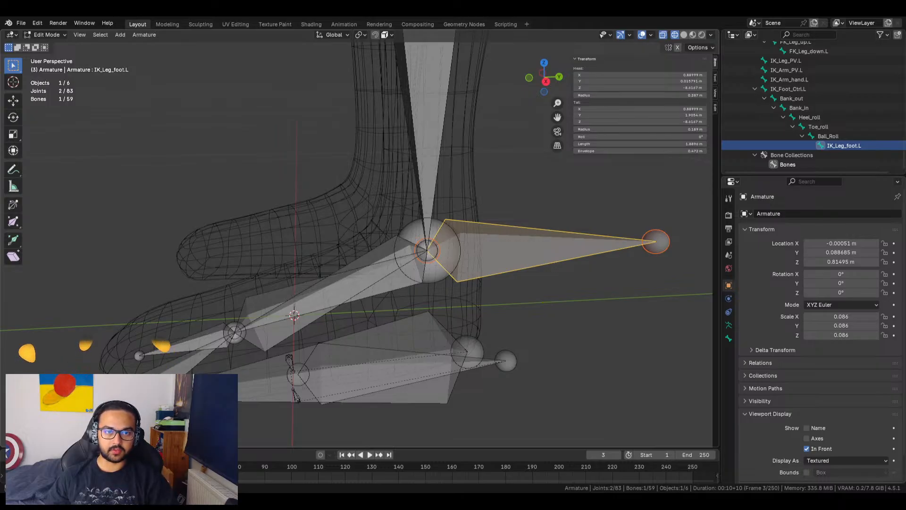
Switch the armature to Pose Mode and expand the IK_Foot_Ctrl.L and IK_Leg_up.L bone chains
left_click(47, 34)
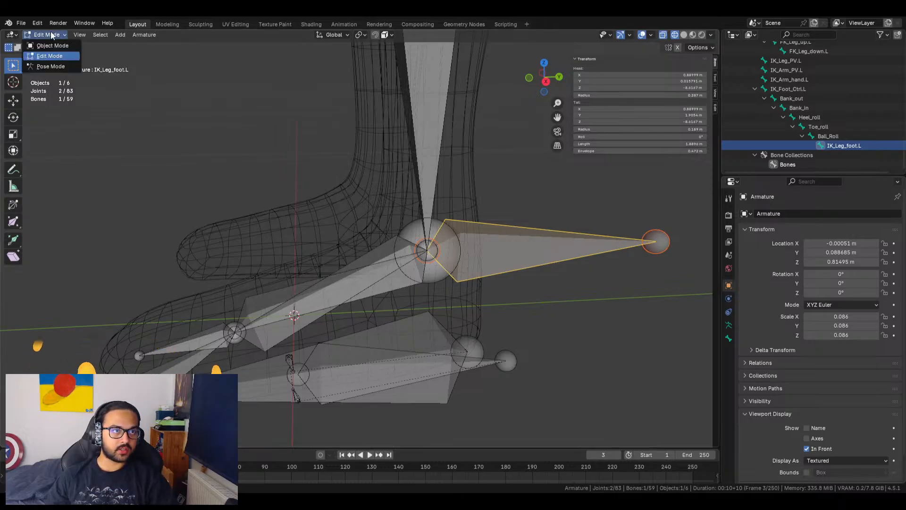
left_click(52, 67)
left_click(755, 136)
left_click(764, 148, "shift")
scroll(806, 118, "down", 3)
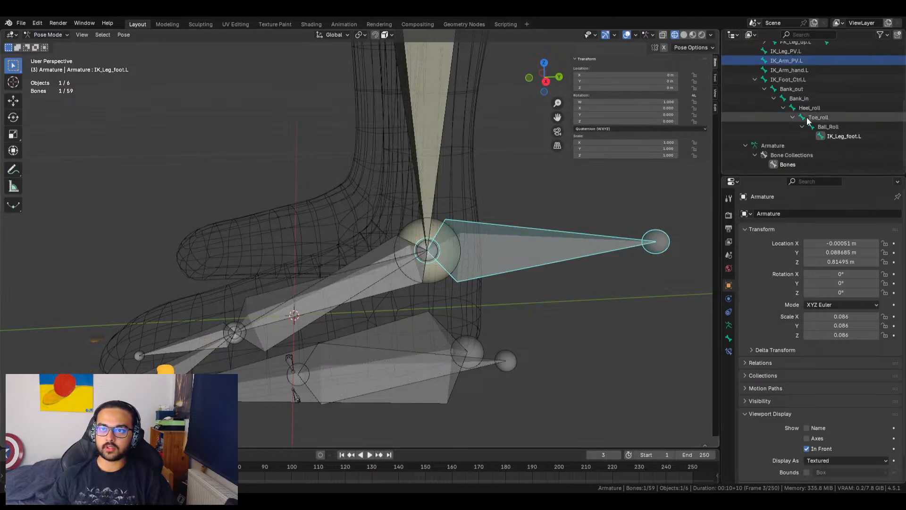
scroll(831, 130, "up", 5)
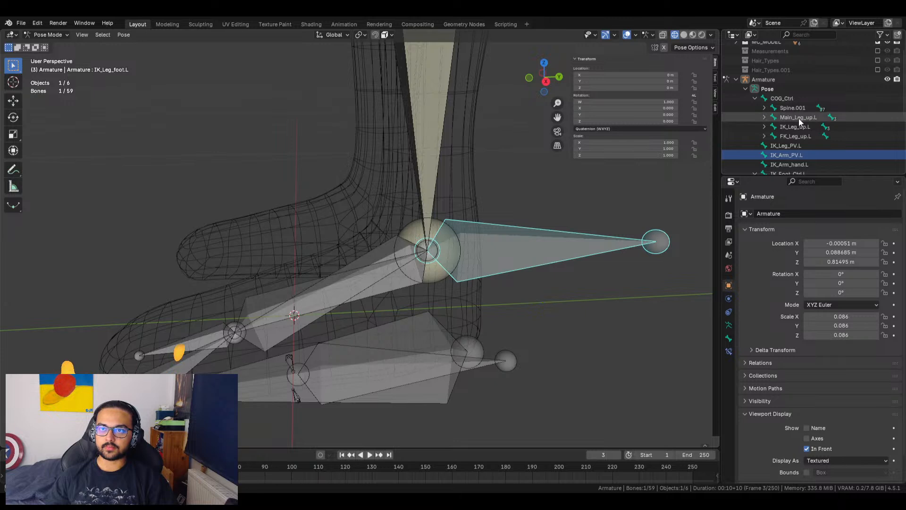
left_click(764, 127, "shift")
scroll(791, 118, "down", 3)
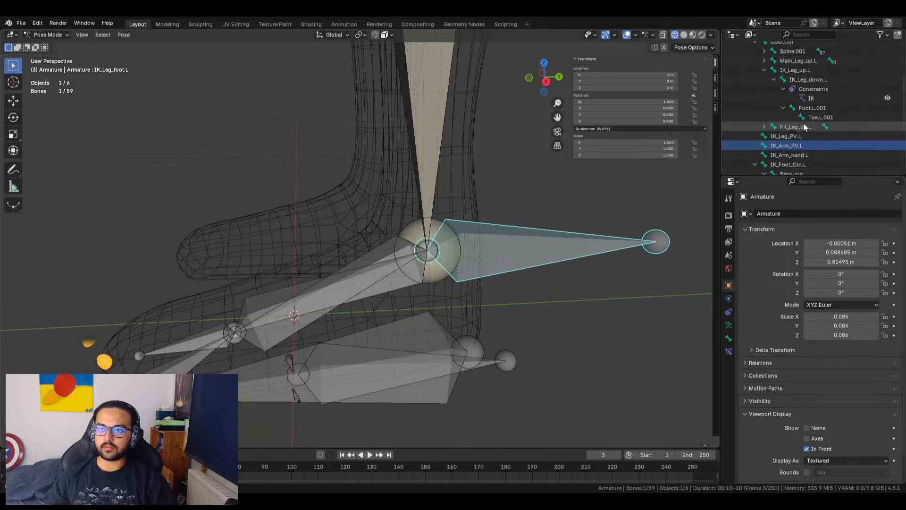
Add a Copy Transforms bone constraint to the duplicated foot bone Foot.L.001
left_click(819, 106)
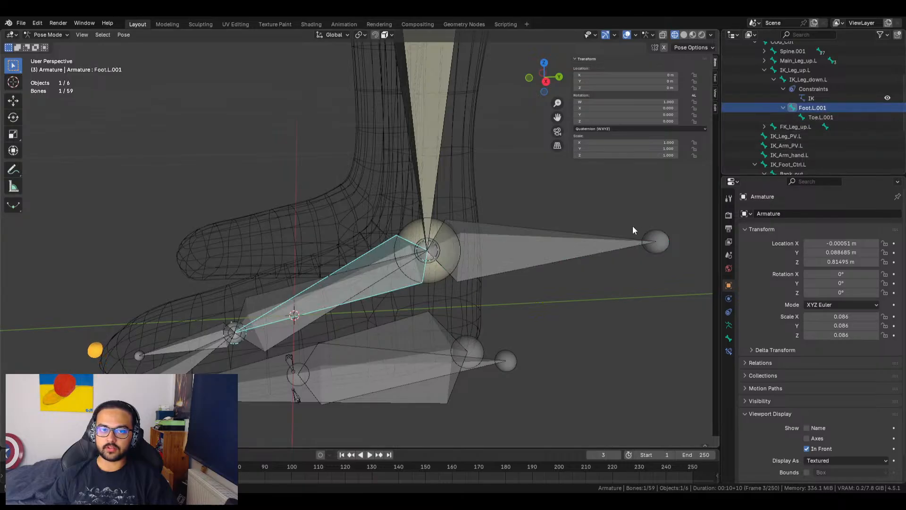
left_click(729, 351)
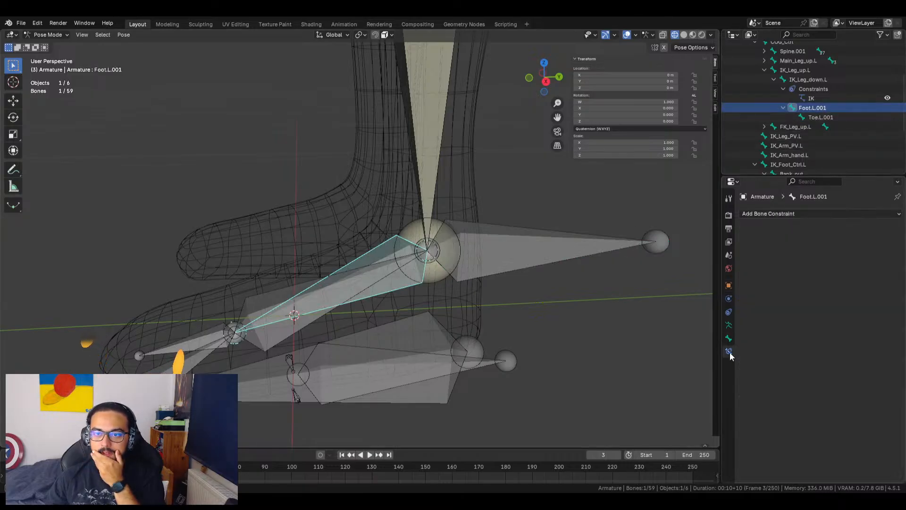
left_click(780, 213)
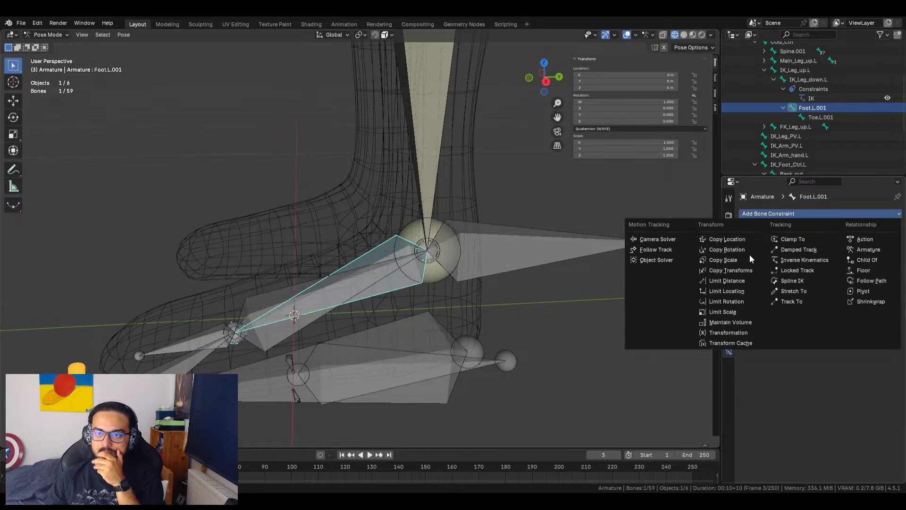
left_click(754, 272)
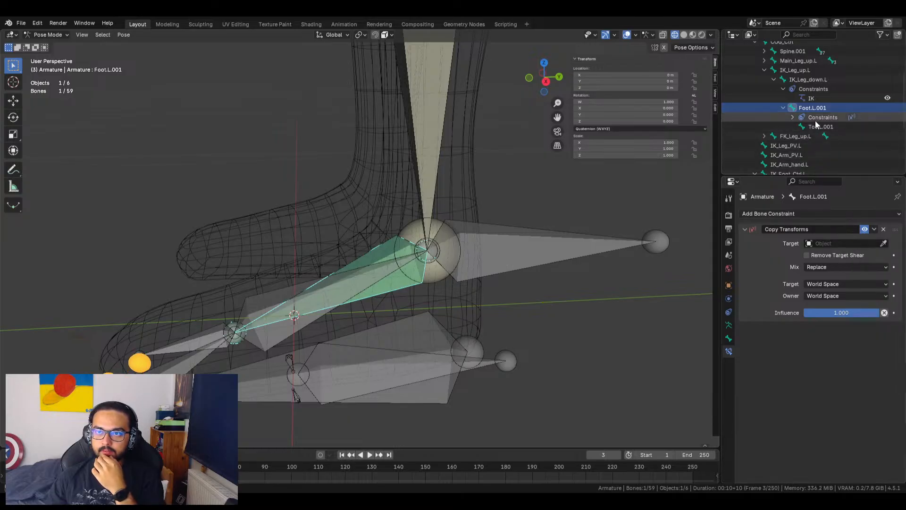
Set the Armature object as the target of the Copy Transforms constraint on Foot.L.001
scroll(798, 135, "down", 5)
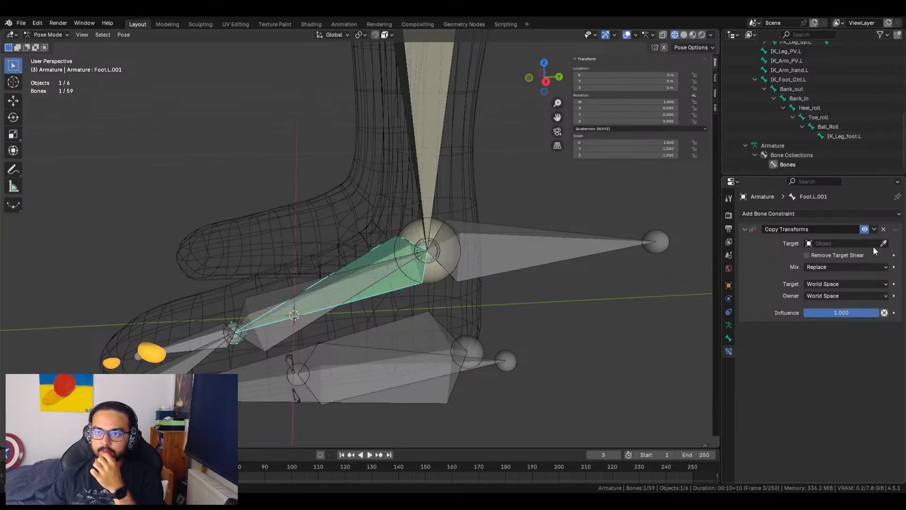
left_click(833, 244)
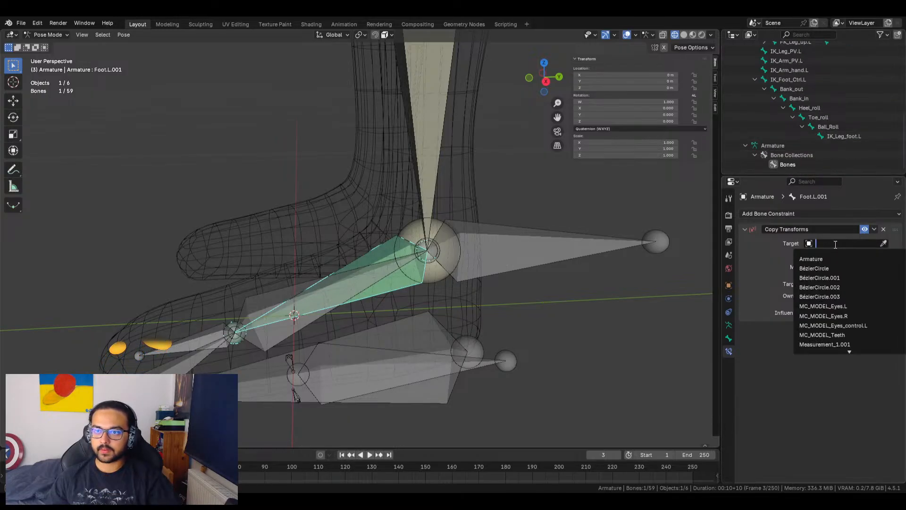
type("b")
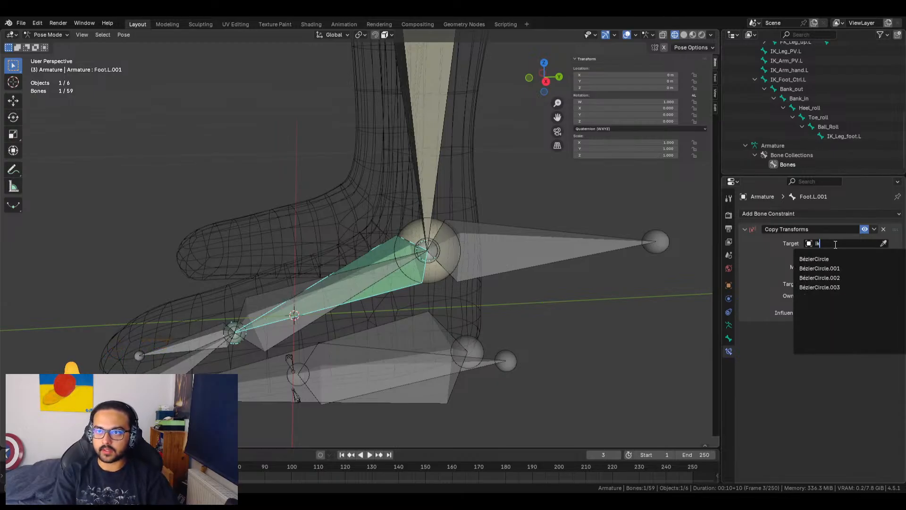
key("BackSpace")
key("BackSpace")
key("BackSpace")
key("BackSpace")
key("Return")
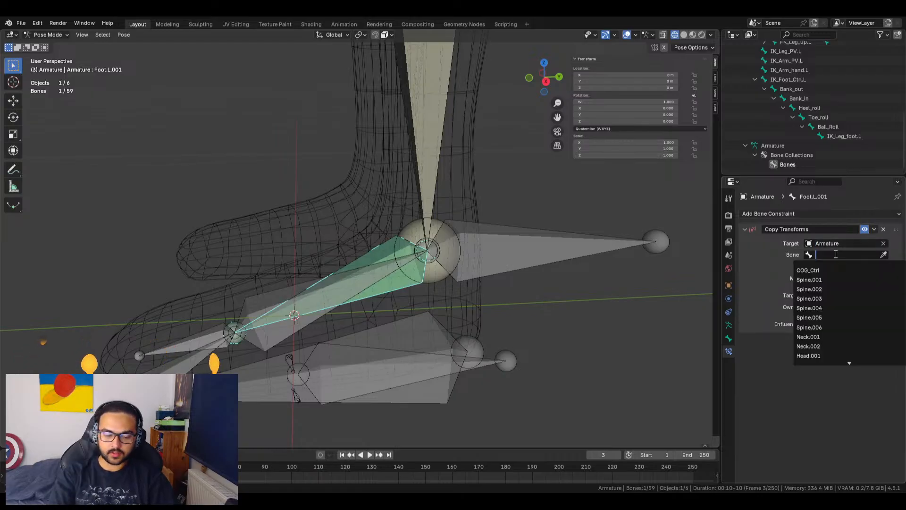
Choose IK_Leg_foot.L as the bone that the Copy Transforms constraint on Foot.L.001 follows
type("ikleg")
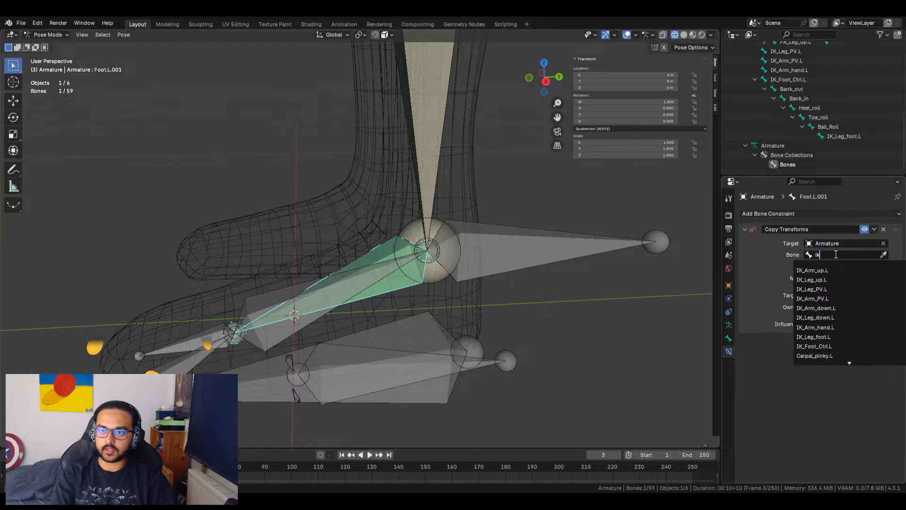
key("Down")
key("Down")
key("Down")
key("Down")
key("Return")
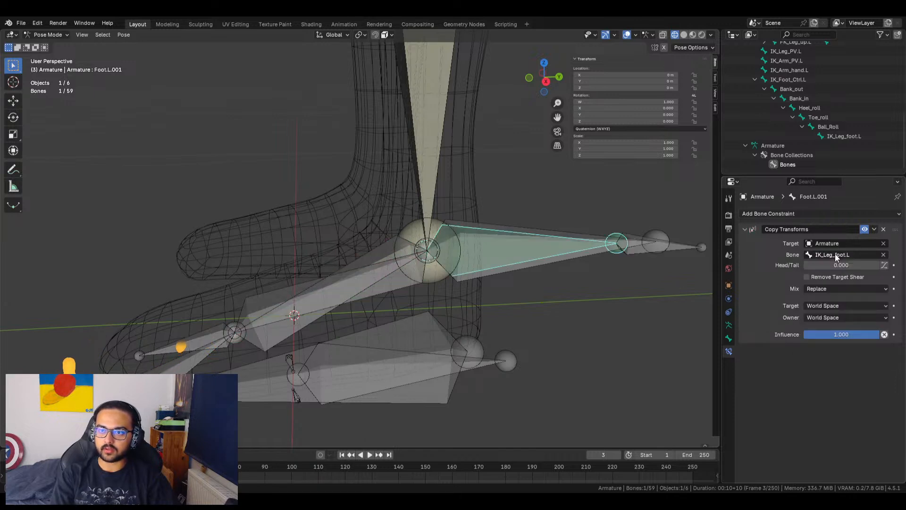
Try Custom Space as the target space of the Copy Transforms constraint
middle_click_drag(477, 358, 715, 288)
left_click(867, 305)
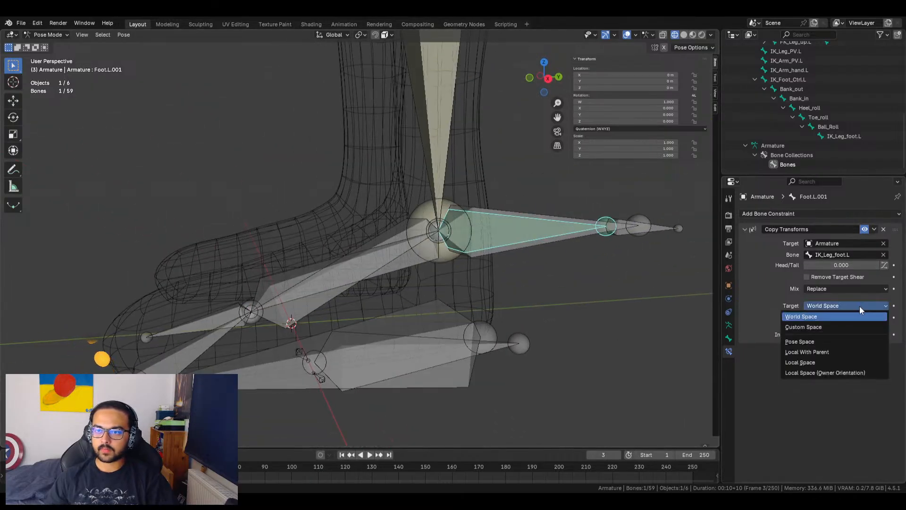
left_click(821, 327)
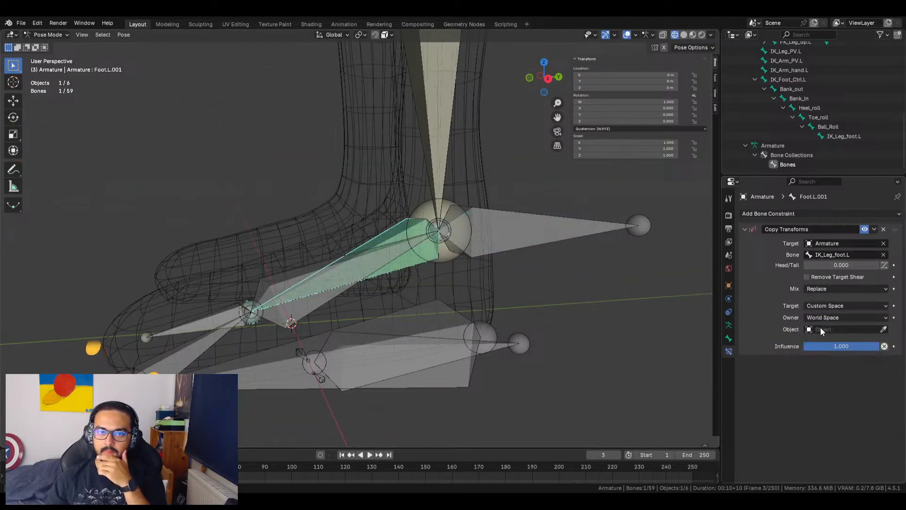
Test-move the IK_Leg_foot.L bone to check how the foot reacts, and cancel the move
left_click(513, 226)
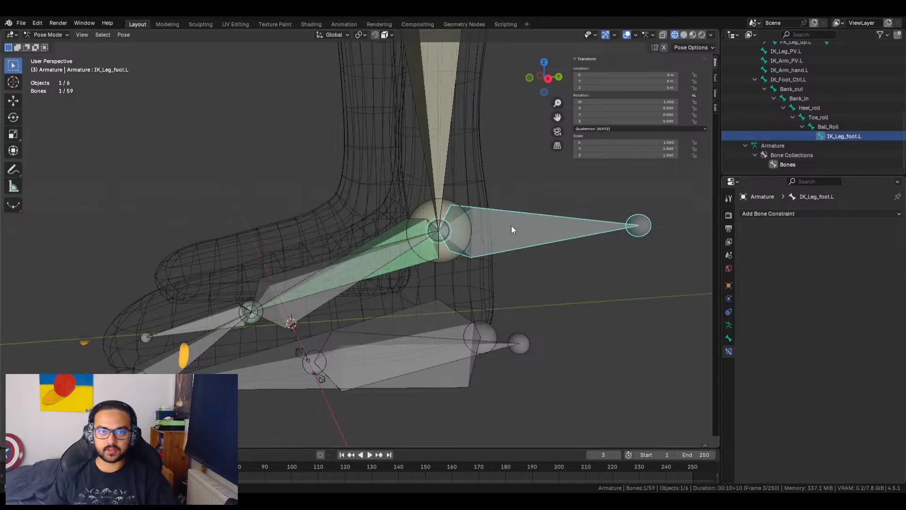
key("g")
right_click(509, 155)
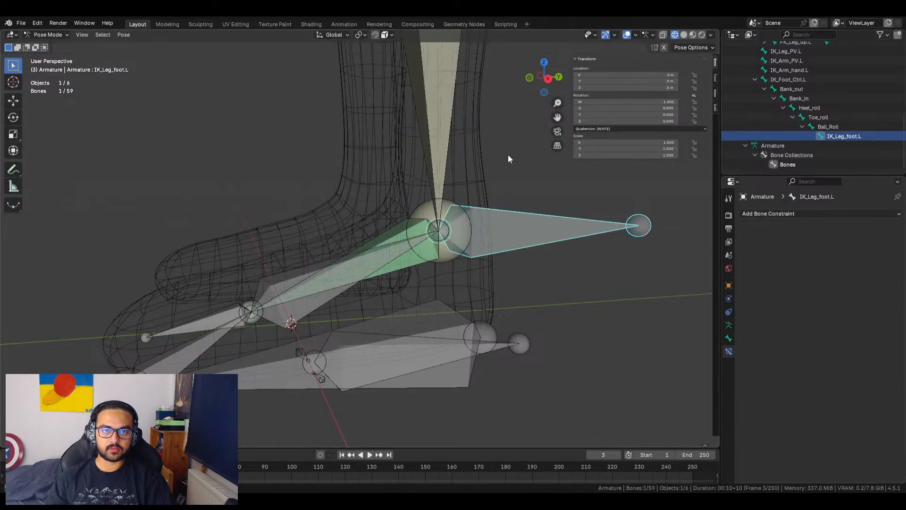
key("g")
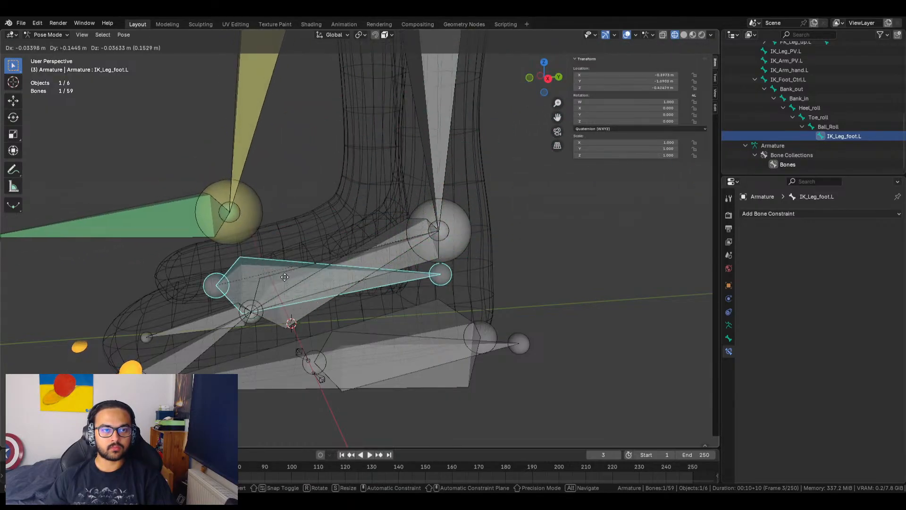
right_click(451, 164)
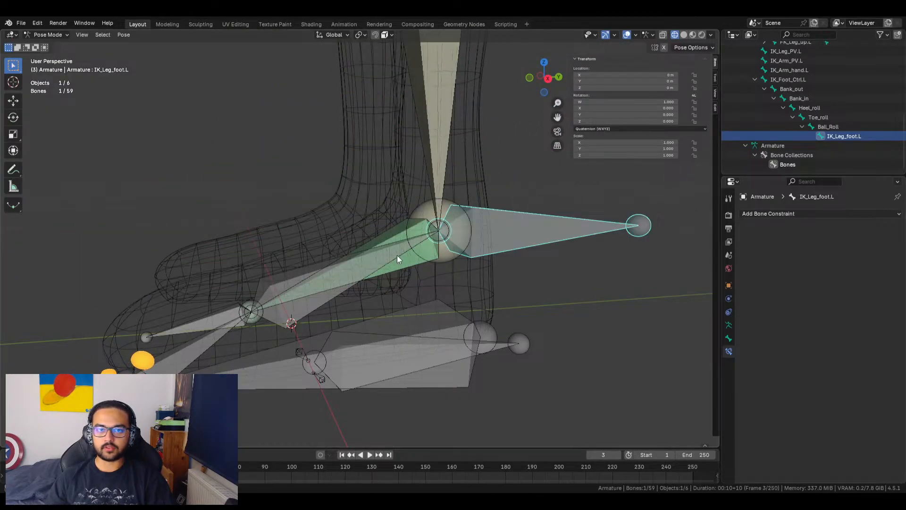
Reselect Foot.L.001, locate it in the bone hierarchy, and try Pose Space as its constraint's target space
left_click(400, 234)
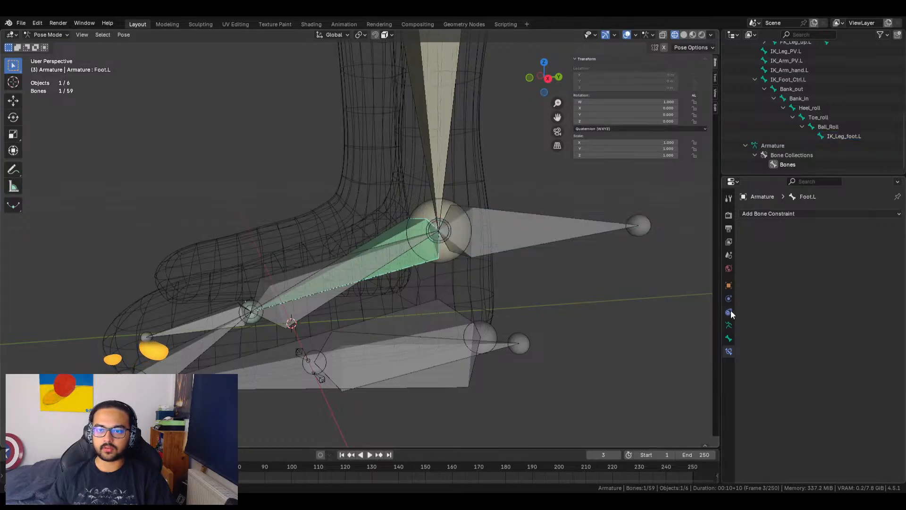
left_click(400, 233)
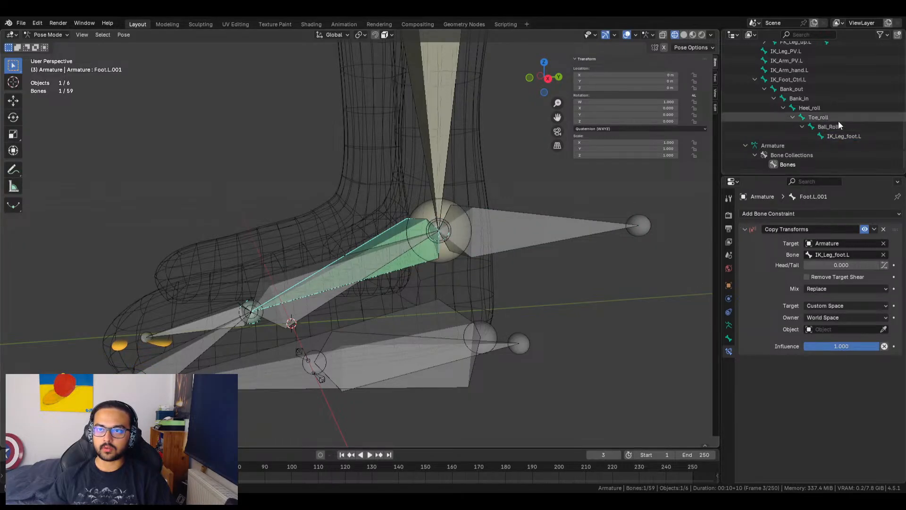
key("period")
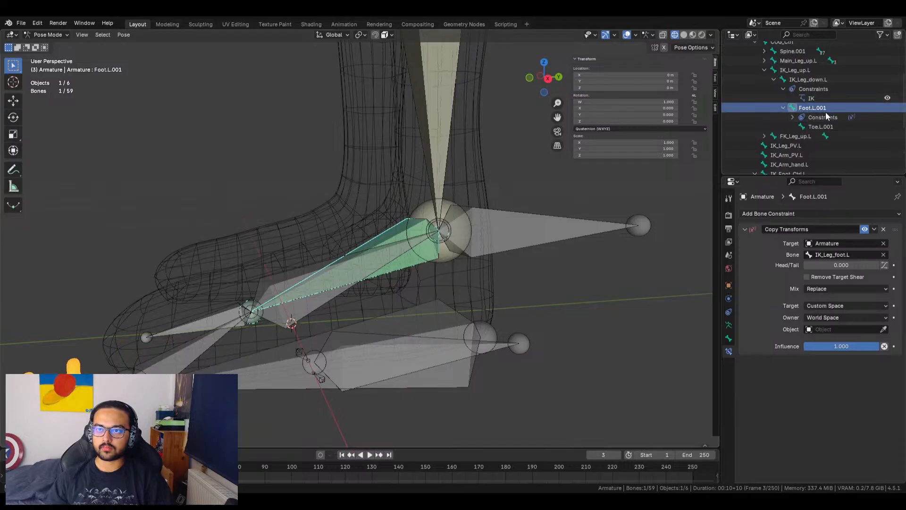
scroll(607, 310, "down", 4)
scroll(607, 305, "up", 4)
scroll(608, 305, "up", 2)
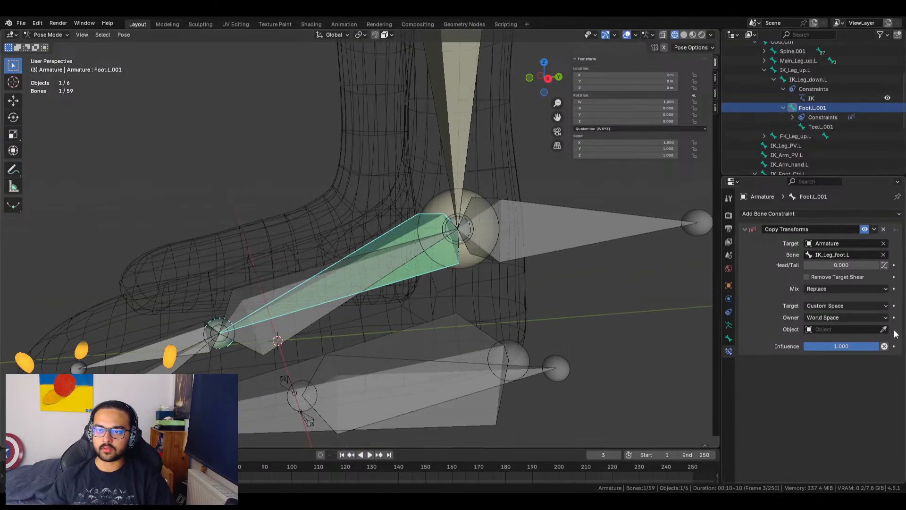
left_click(860, 306)
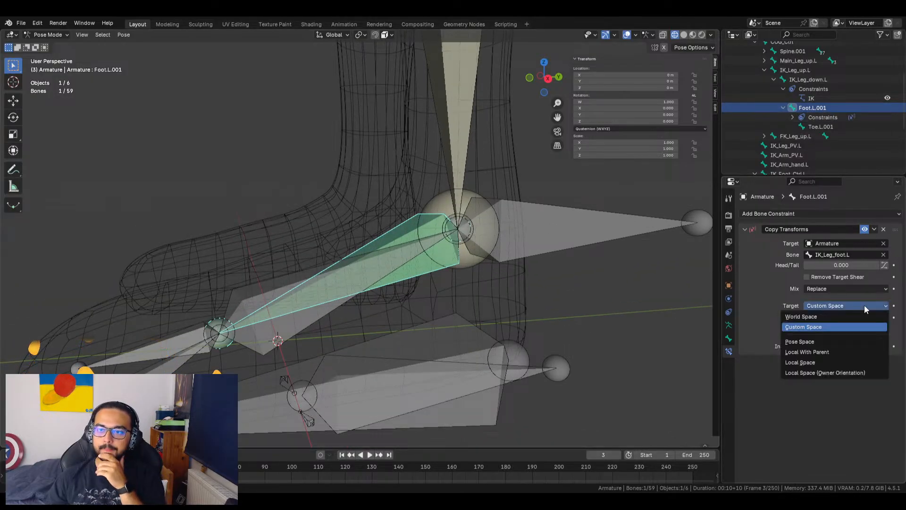
left_click(816, 341)
scroll(457, 349, "down", 5)
scroll(456, 352, "down", 4)
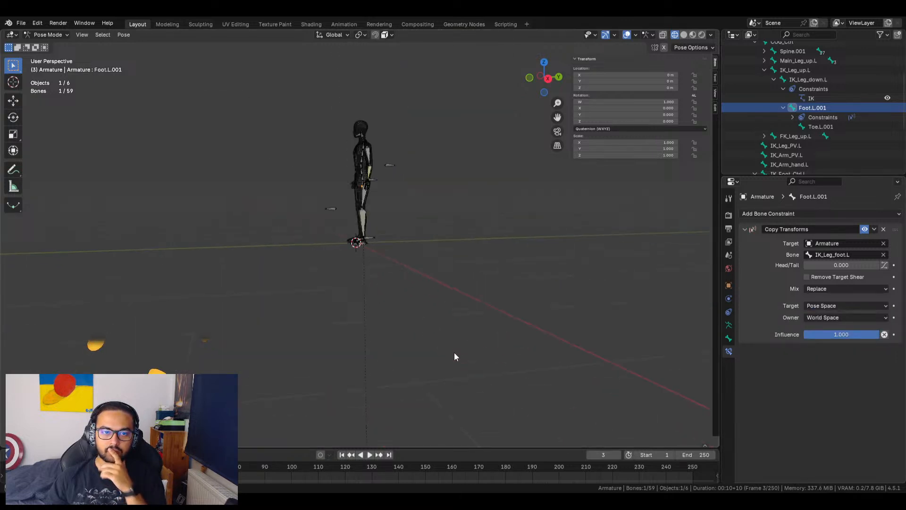
Try Local Space and Local With Parent as the constraint's target space, and return it to World Space
left_click(853, 304)
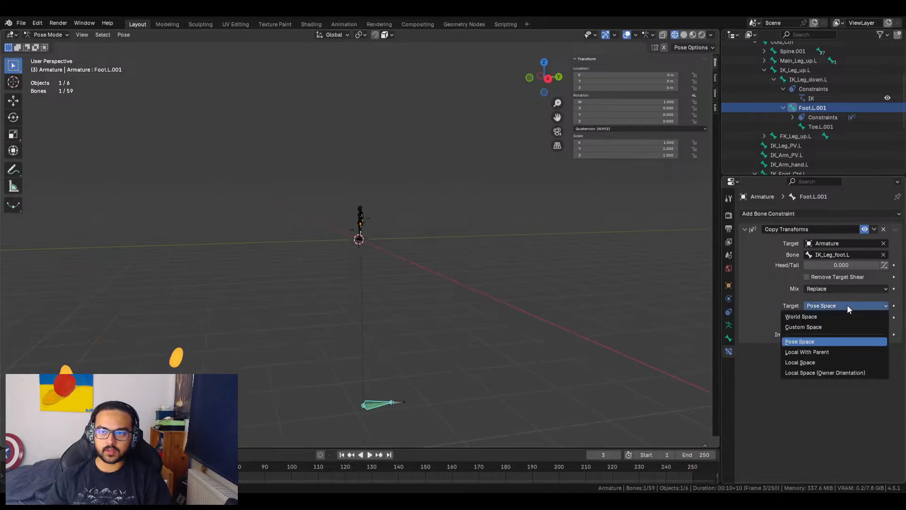
left_click(821, 361)
scroll(413, 265, "up", 8)
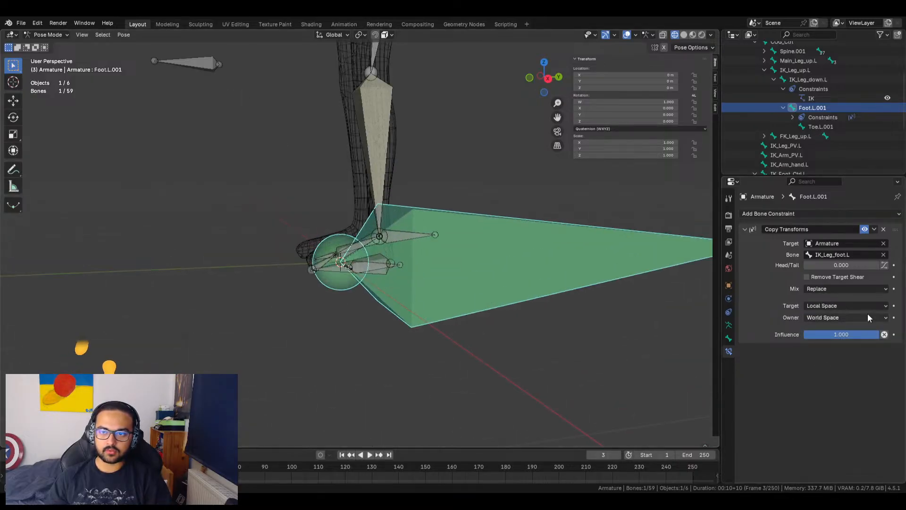
left_click(854, 306)
left_click(832, 350)
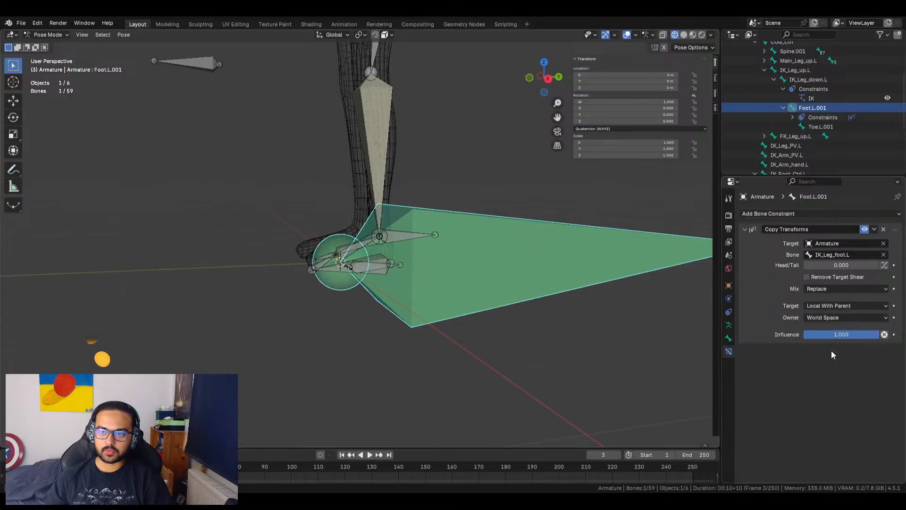
left_click(831, 306)
left_click(823, 315)
left_click(823, 317)
left_click(842, 316)
scroll(342, 255, "up", 5)
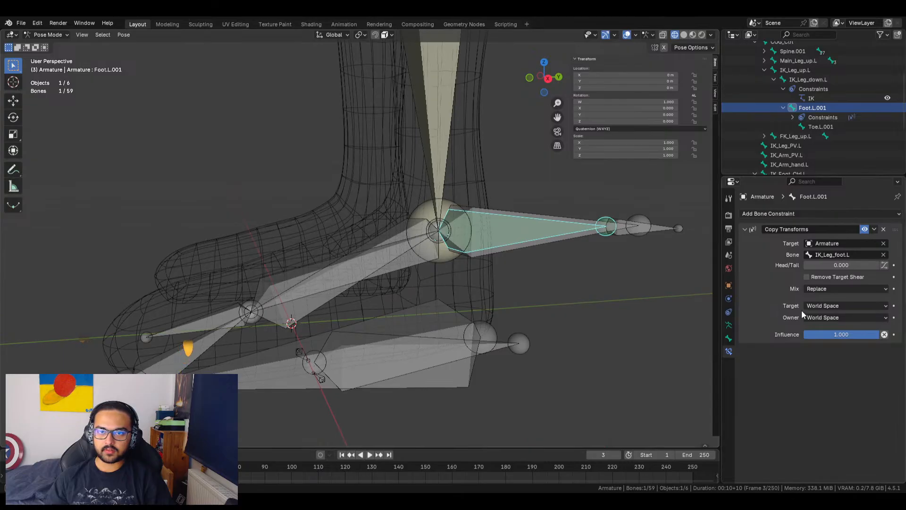
Try Pose Space as the constraint's owner space and inspect where the Foot.L.001 bone ends up
left_click(840, 316)
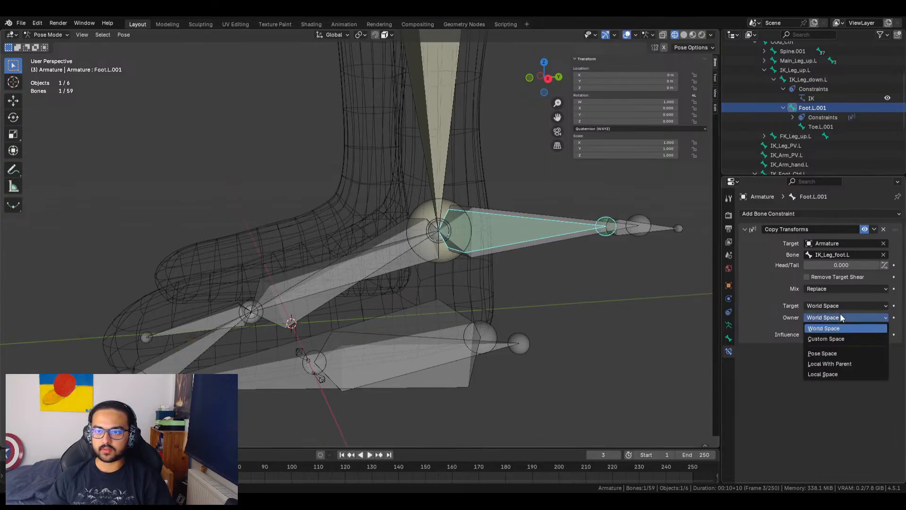
left_click(837, 350)
scroll(500, 186, "down", 8)
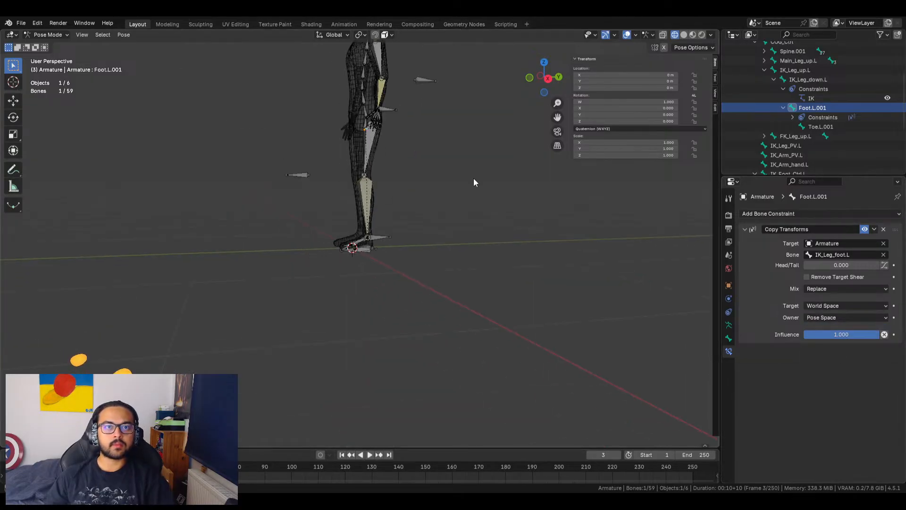
scroll(383, 289, "up", 10)
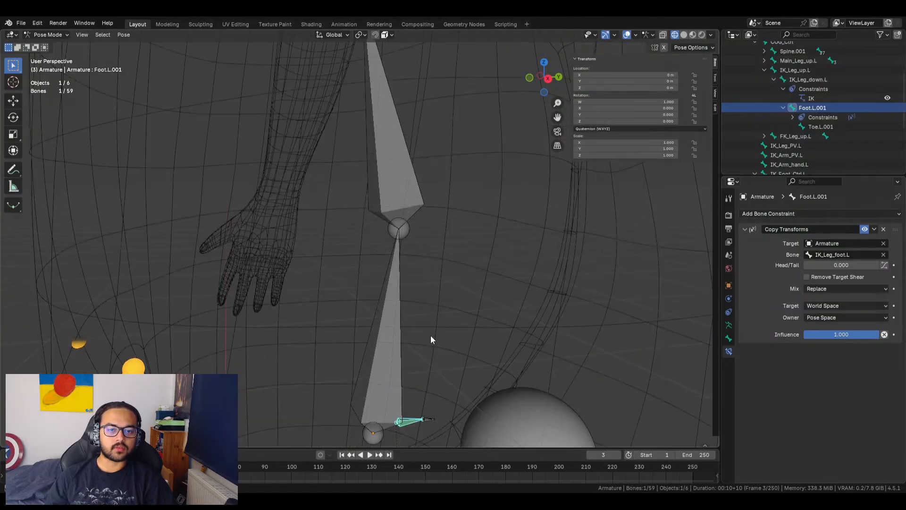
scroll(469, 396, "down", 8)
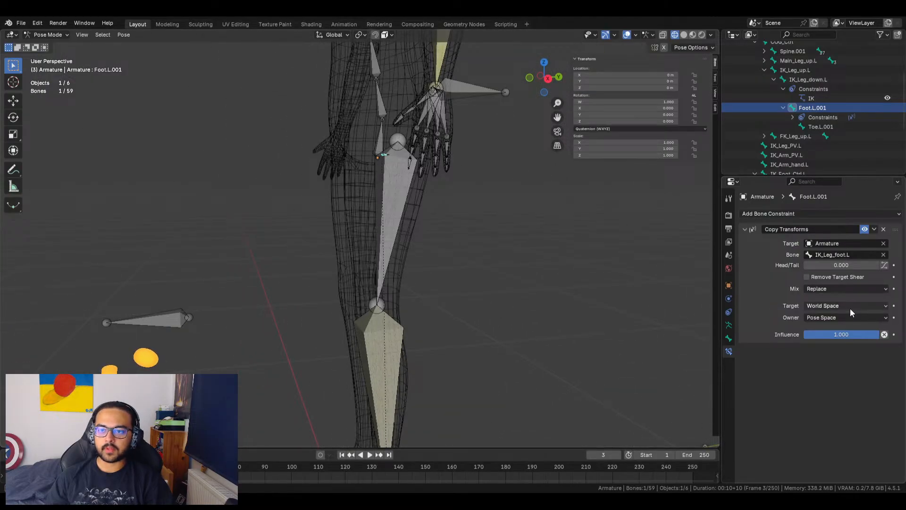
Try Local With Parent and Local Space as the constraint's owner space, and return it to World Space
left_click(847, 318)
left_click(841, 364)
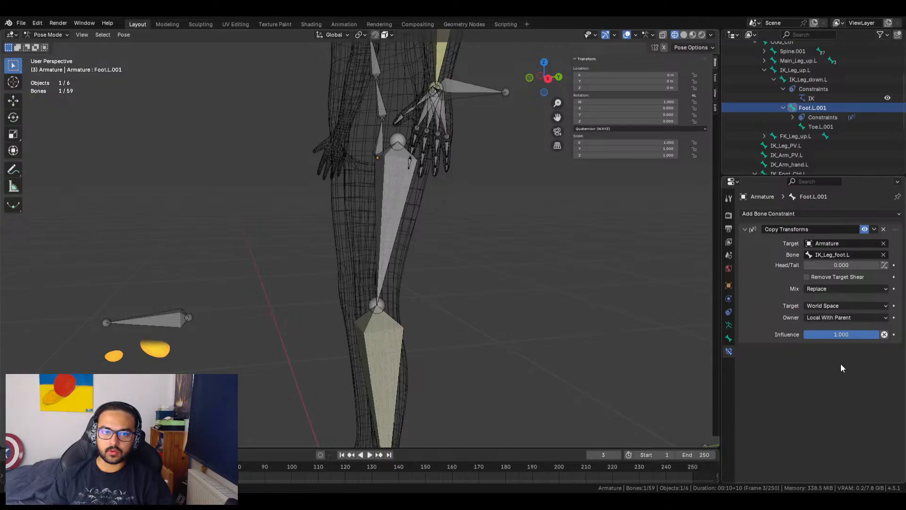
middle_click_drag(378, 333, 446, 107, "shift")
scroll(427, 128, "up", 7)
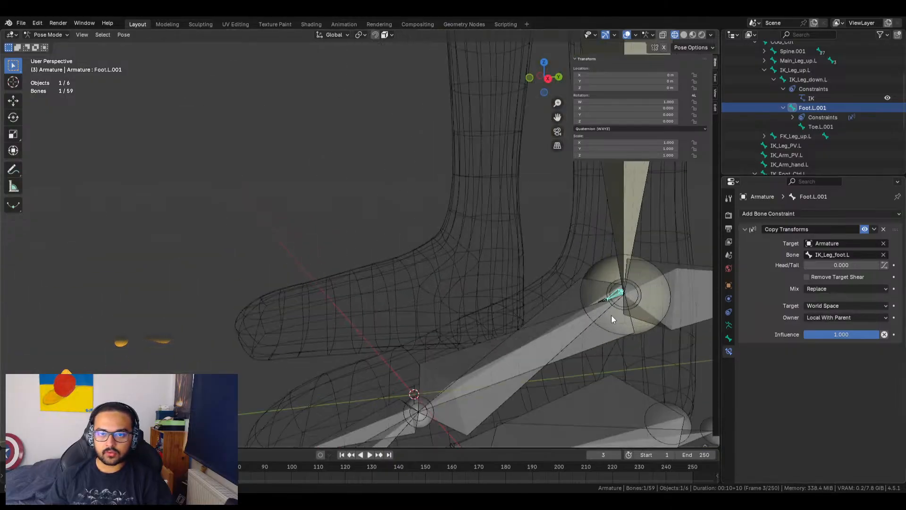
left_click(853, 316)
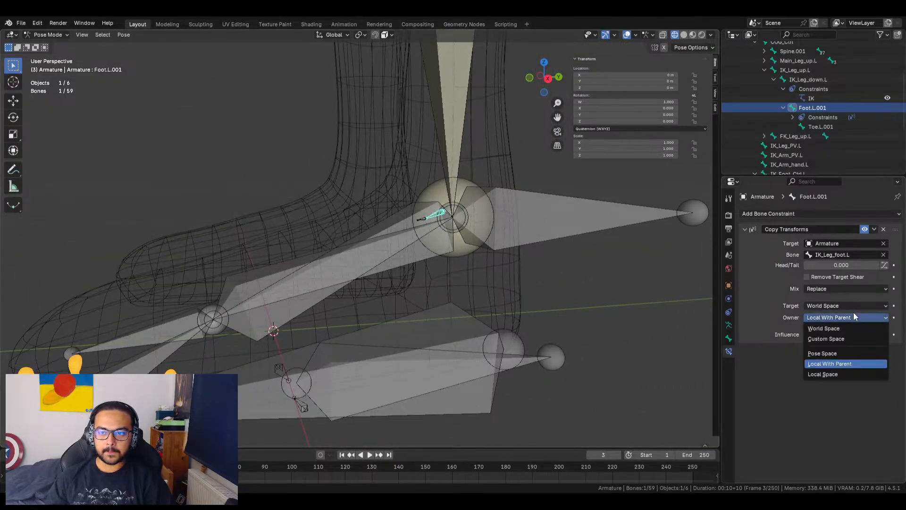
left_click(845, 373)
left_click(832, 316)
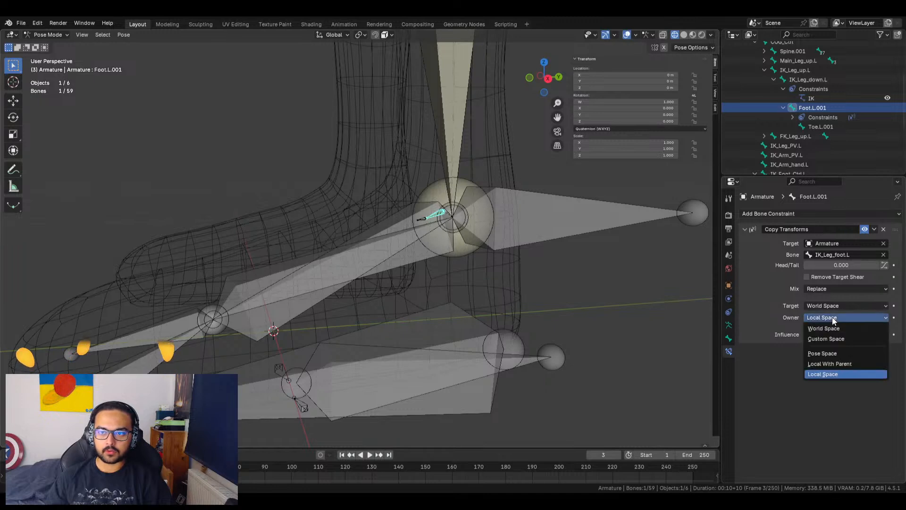
left_click(837, 330)
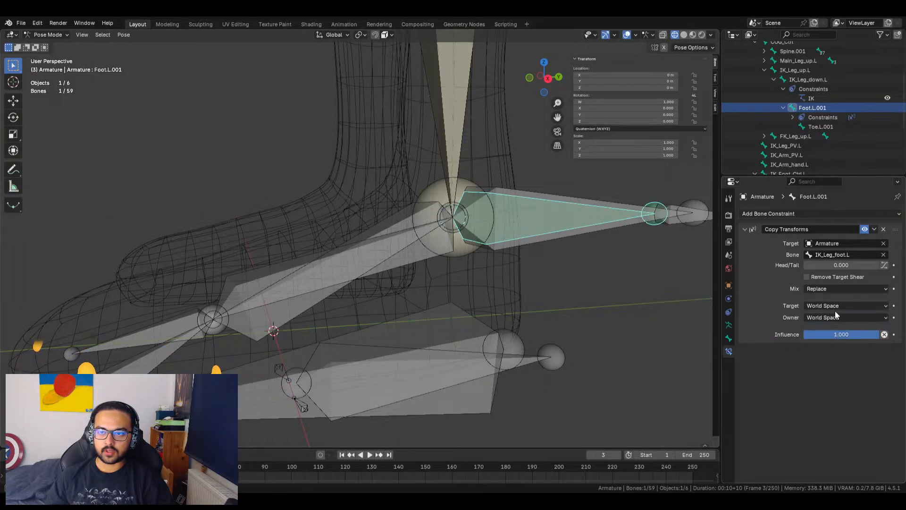
Try the After Original Full and Aligned mix modes on the constraint, and set Mix to After Original (Split Channels)
left_click(837, 289)
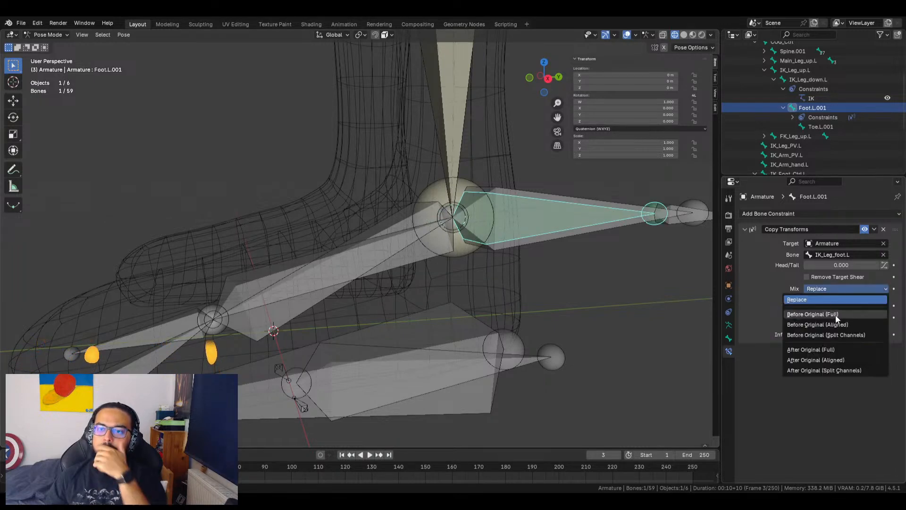
left_click(836, 352)
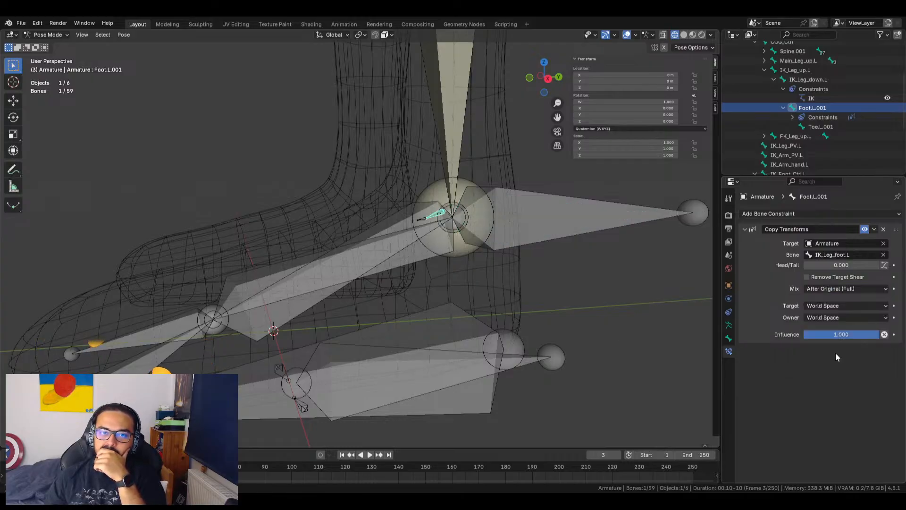
left_click(835, 289)
left_click(836, 360)
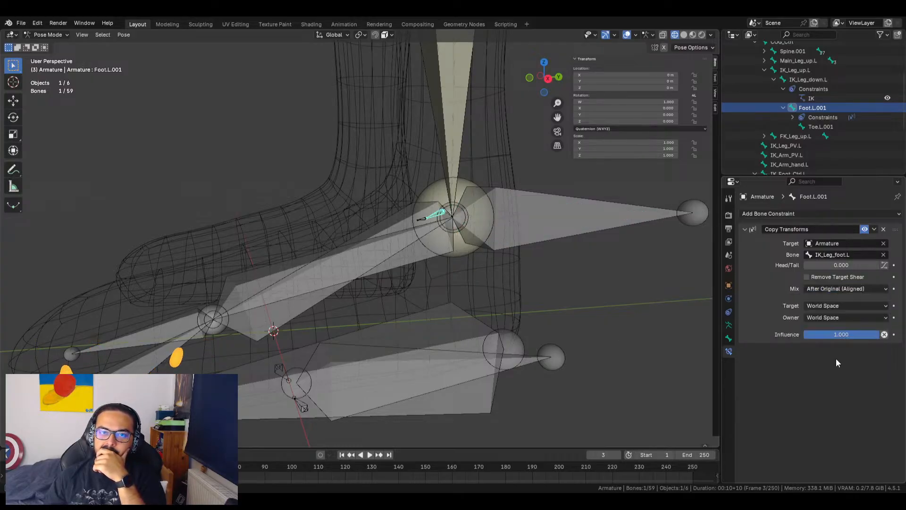
left_click(837, 288)
left_click(833, 371)
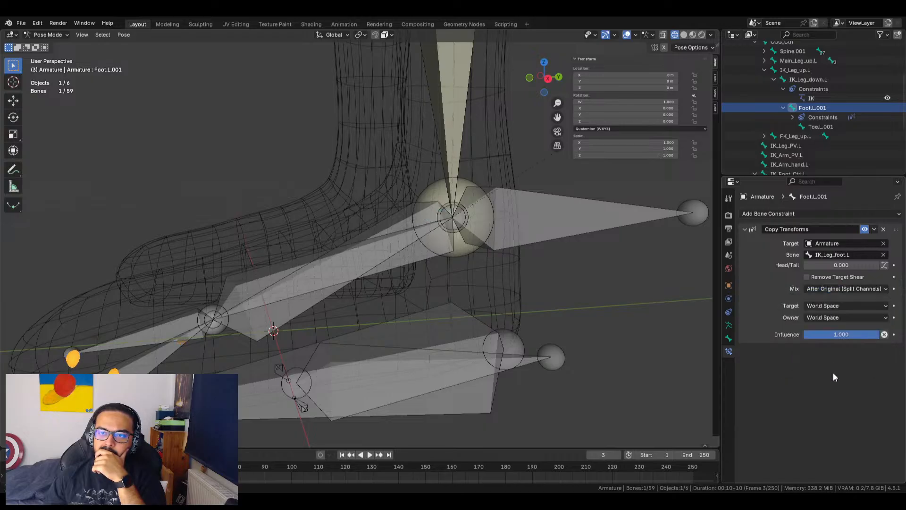
Try the Before Original (Full) mix mode on the Foot.L.001 bone's Copy Transforms constraint
left_click(828, 289)
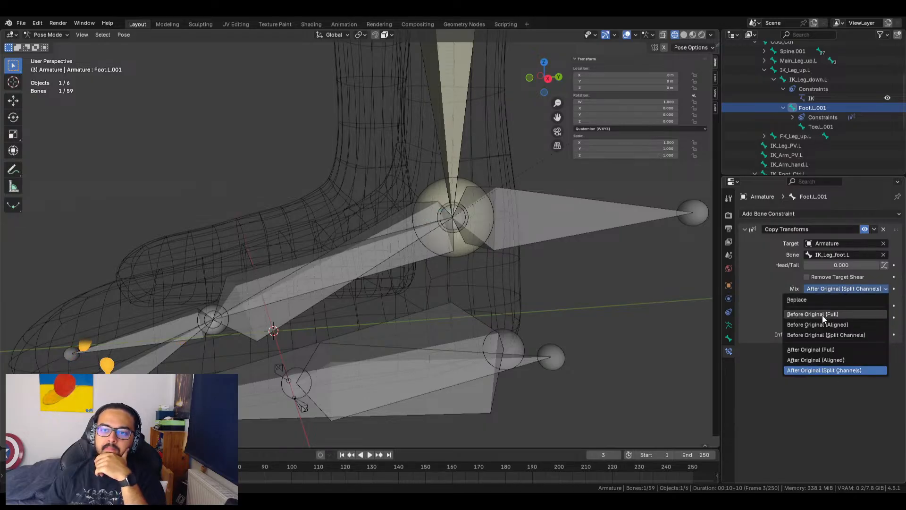
scroll(476, 269, "down", 5)
scroll(485, 254, "up", 3)
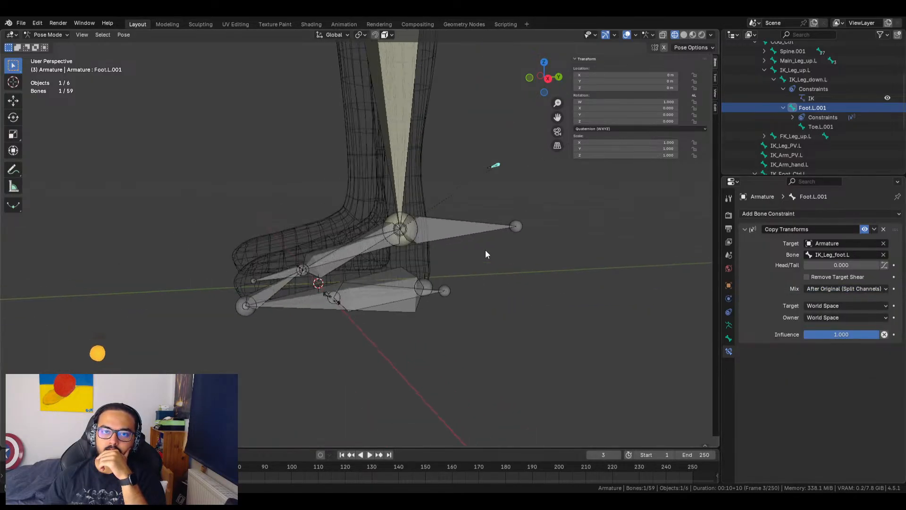
left_click(834, 289)
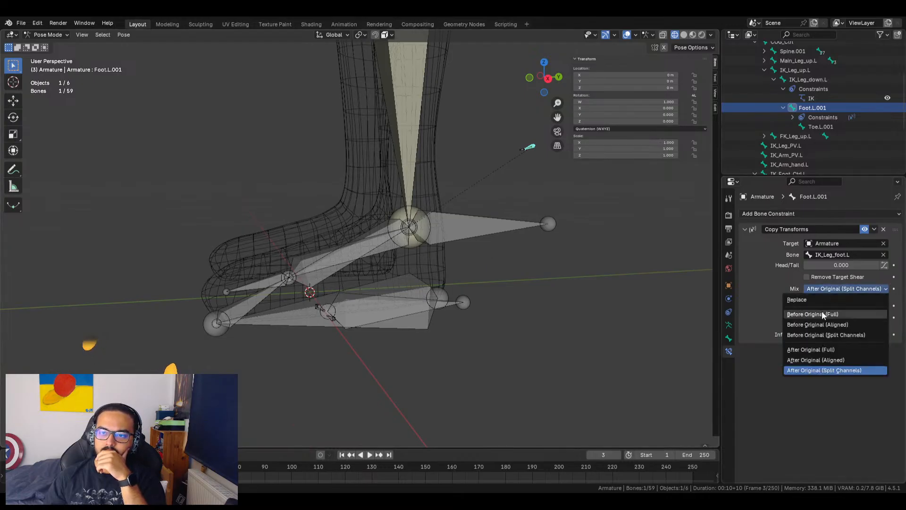
left_click(823, 311)
left_click(832, 305)
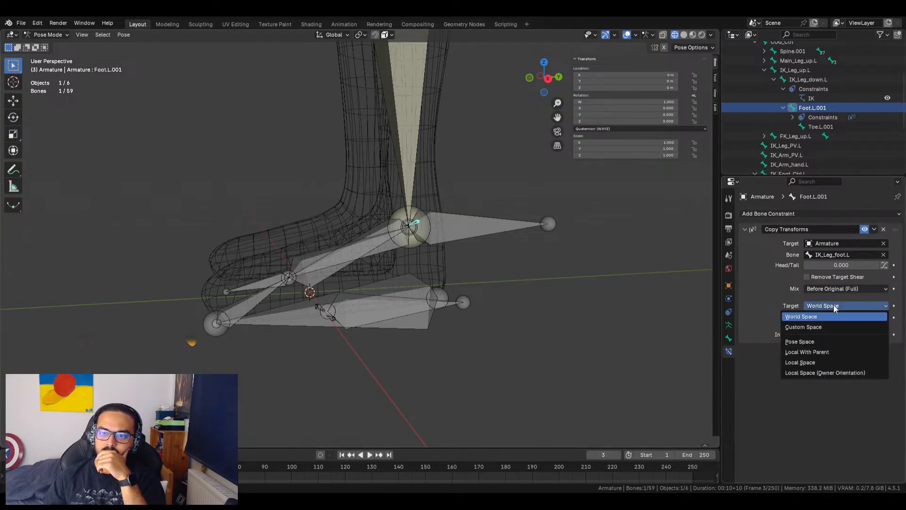
Try the Before Original (Aligned), Before Original (Split Channels) and After Original (Full) mix modes on the Copy Transforms constraint
left_click(834, 287)
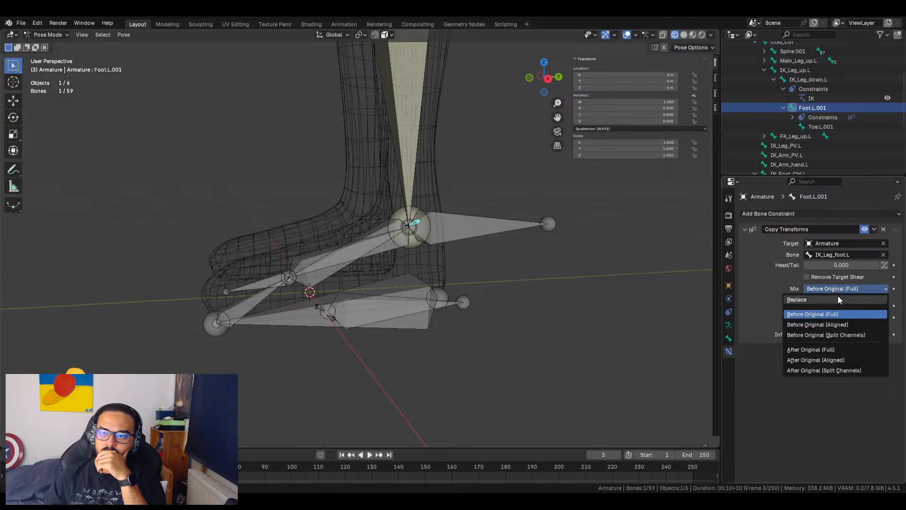
left_click(831, 324)
left_click(834, 289)
left_click(831, 335)
left_click(837, 289)
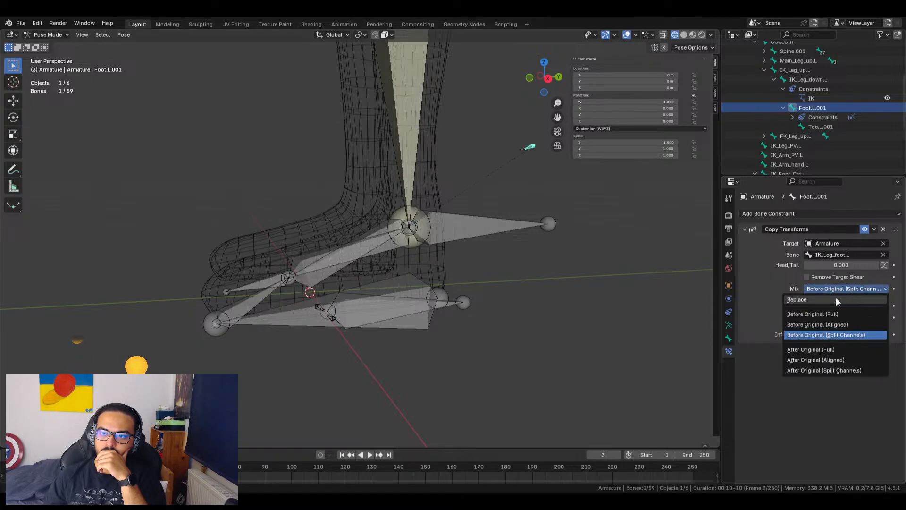
left_click(834, 348)
Remove the Copy Transforms constraint from the Foot.L.001 bone
left_click(825, 286)
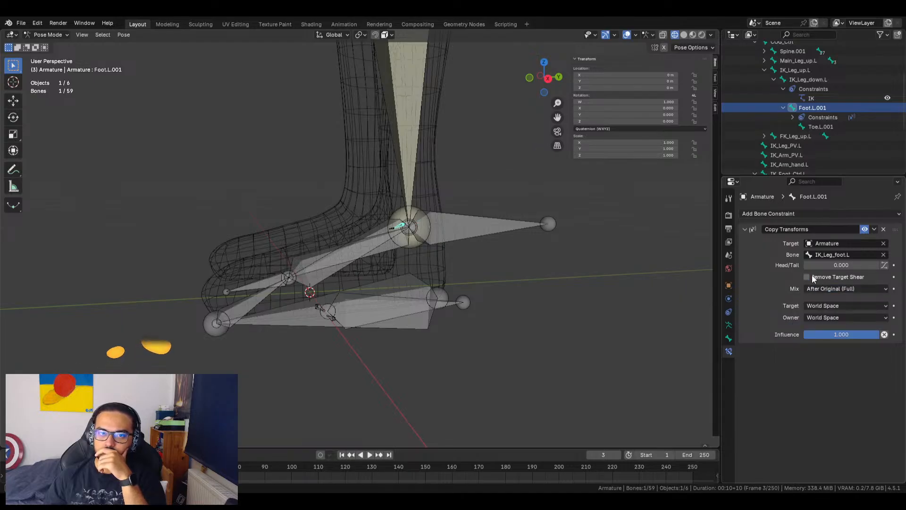
left_click(884, 230)
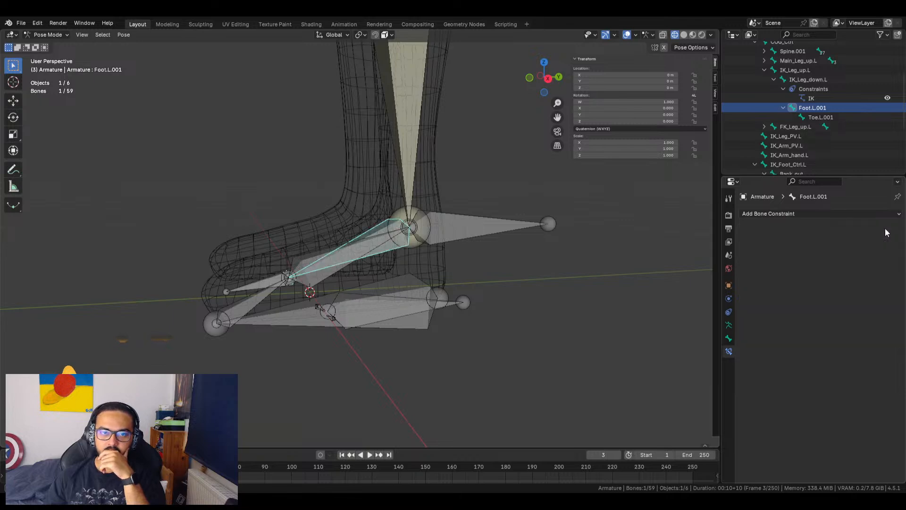
scroll(365, 311, "up", 4)
scroll(428, 307, "down", 1)
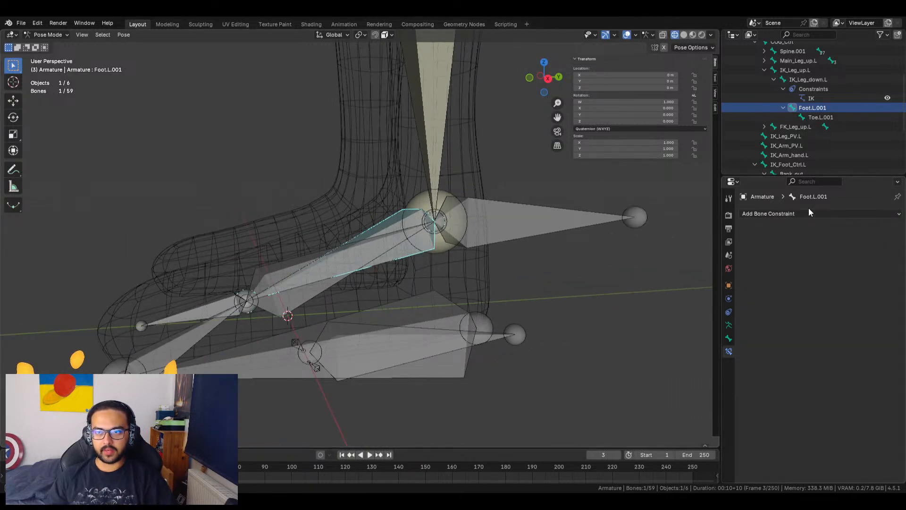
Add the prefix IK_ to the names of the Foot.L.001 and Toe.L.001 bones
scroll(803, 106, "down", 1)
double_click(801, 104)
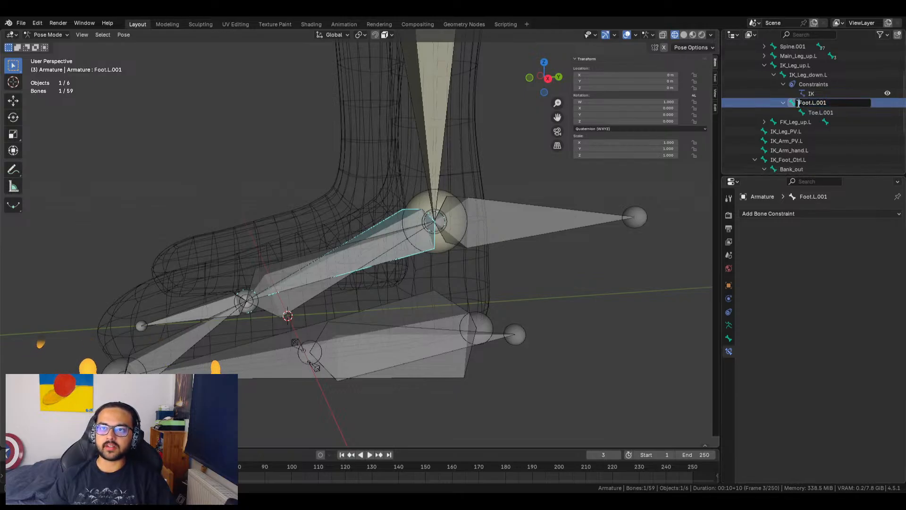
type("IK_")
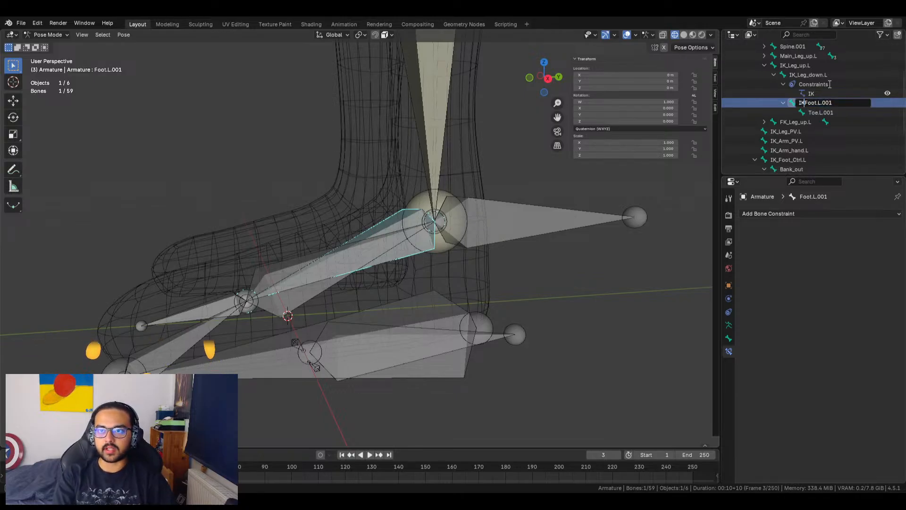
key("Return")
double_click(812, 109)
left_click(812, 103)
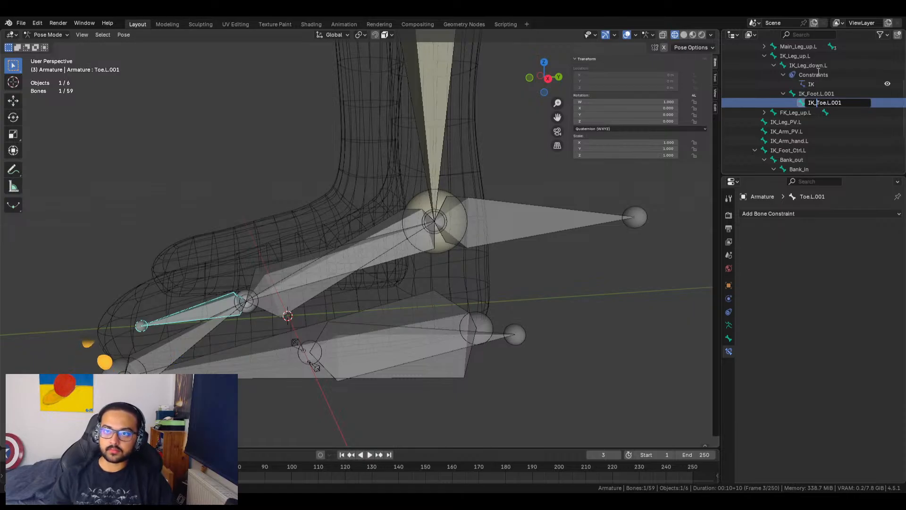
type("IK_")
key("Return")
Remove the .001 suffixes so the two duplicated bones are named IK_Foot.L and IK_Toe.L
scroll(835, 93, "up", 1)
double_click(843, 103)
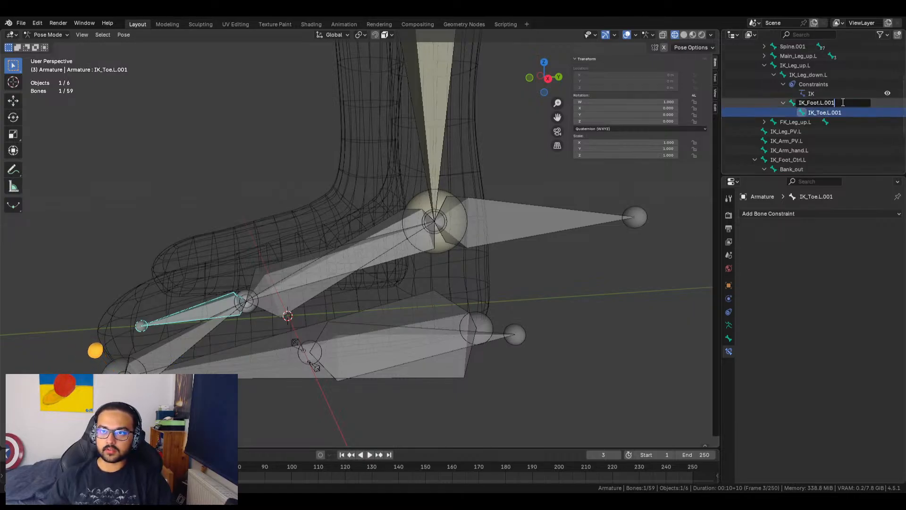
key("BackSpace")
key("BackSpace")
key("BackSpace")
key("BackSpace")
key("Return")
scroll(850, 111, "down", 1)
double_click(852, 102)
key("Return")
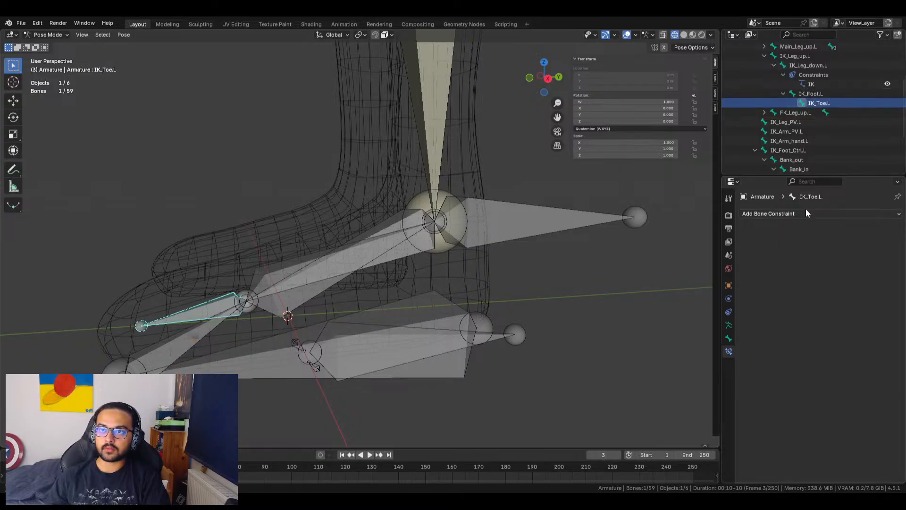
Add a Copy Rotation constraint to the IK_Foot.L bone with Armature as its target
left_click(829, 94)
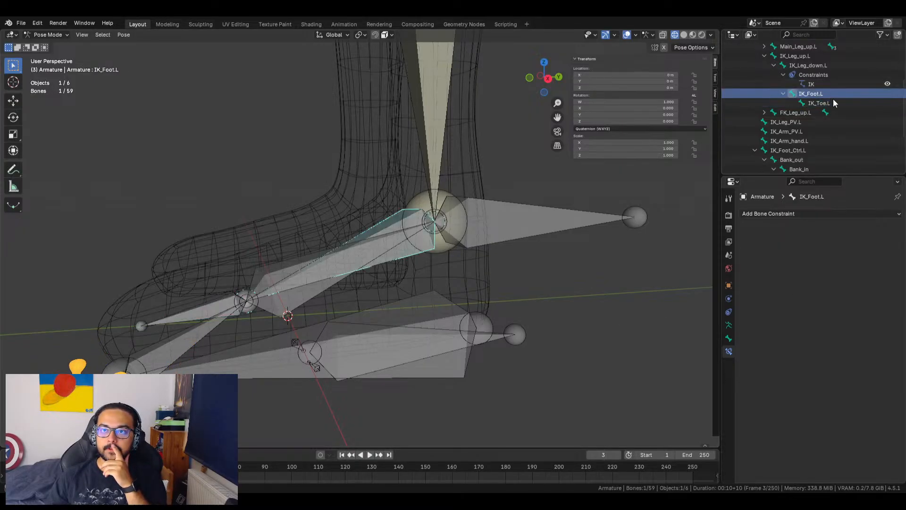
left_click(796, 211)
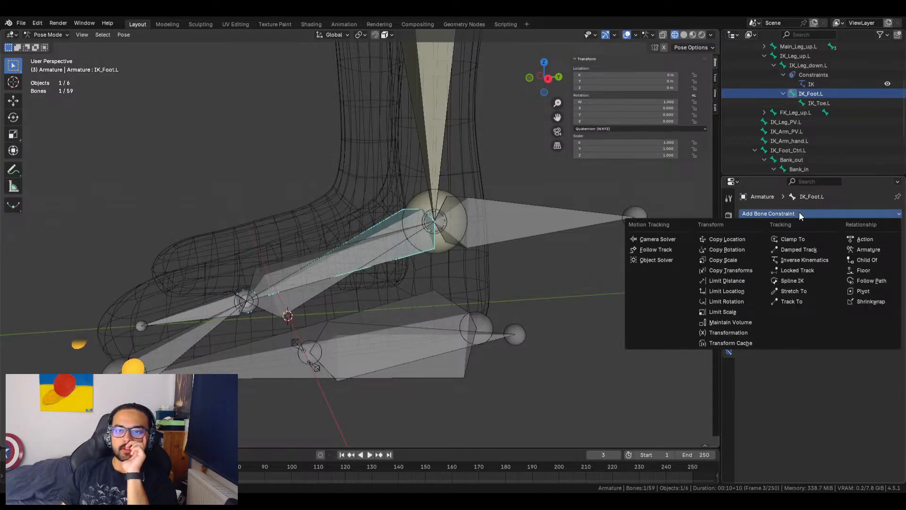
left_click(735, 249)
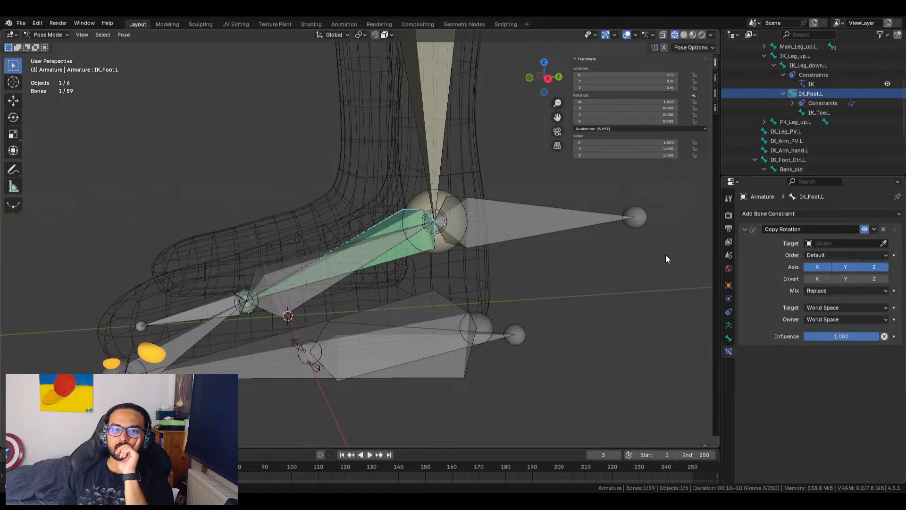
left_click(854, 244)
left_click(826, 259)
Set IK_Leg_foot.L as the target bone of the Copy Rotation constraint
left_click(845, 255)
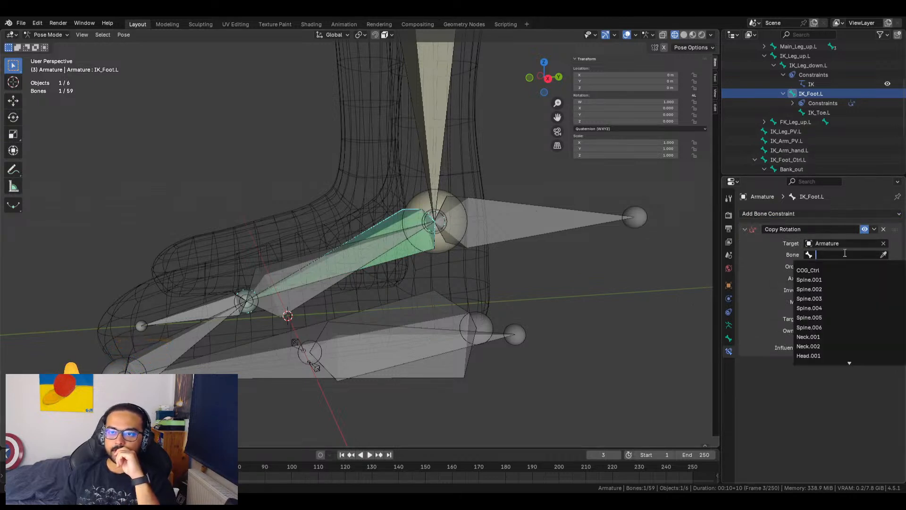
left_click(883, 255)
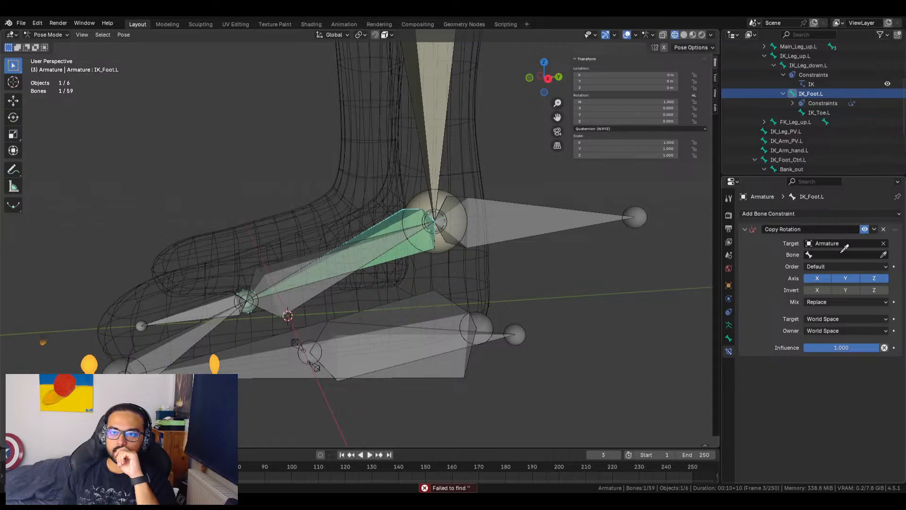
left_click(862, 259)
scroll(803, 129, "down", 4)
left_click(883, 254)
left_click(848, 135)
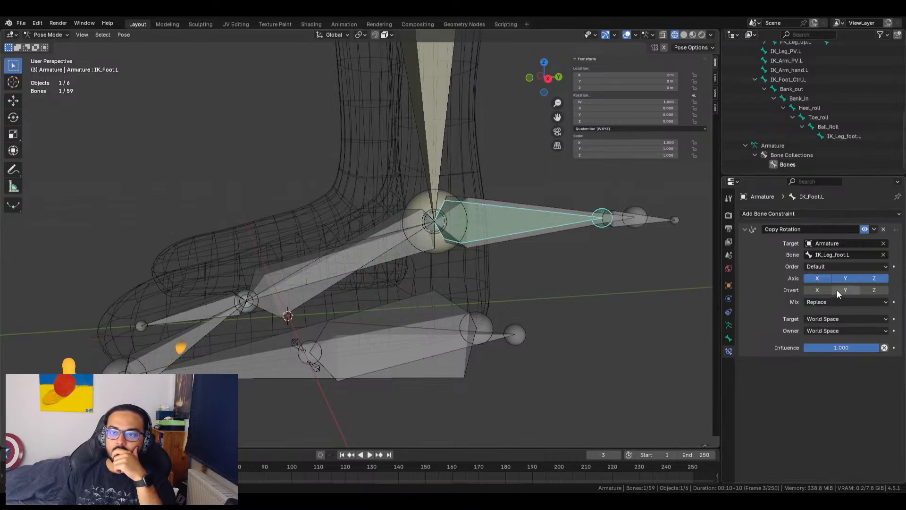
Turn off the X, Y and Z axes of the Copy Rotation constraint
left_click(822, 277)
left_click(841, 278)
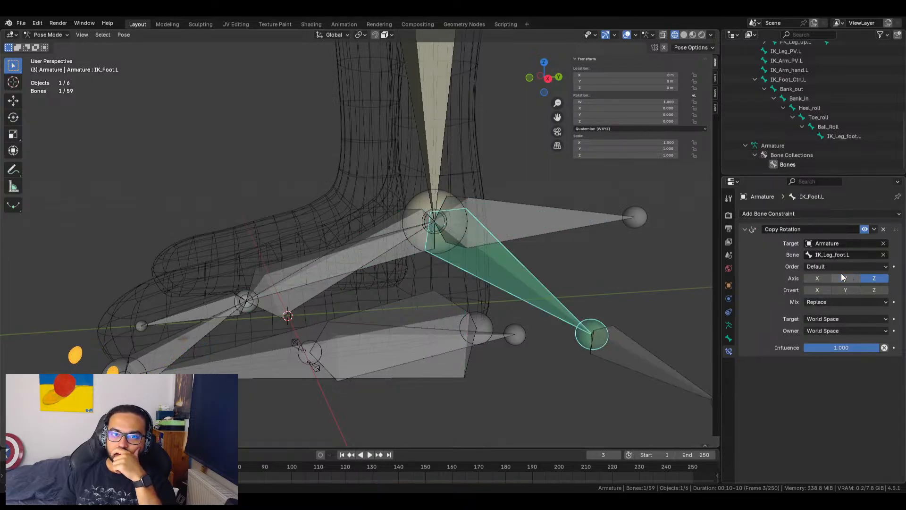
left_click(871, 278)
Test-move the IK_Leg_foot.L bone to check how the foot follows, and cancel the move
mouse_move(468, 268)
middle_mouse_down()
mouse_move(524, 282)
mouse_move(499, 284)
mouse_move(471, 254)
middle_mouse_up()
left_click(478, 241)
key("g")
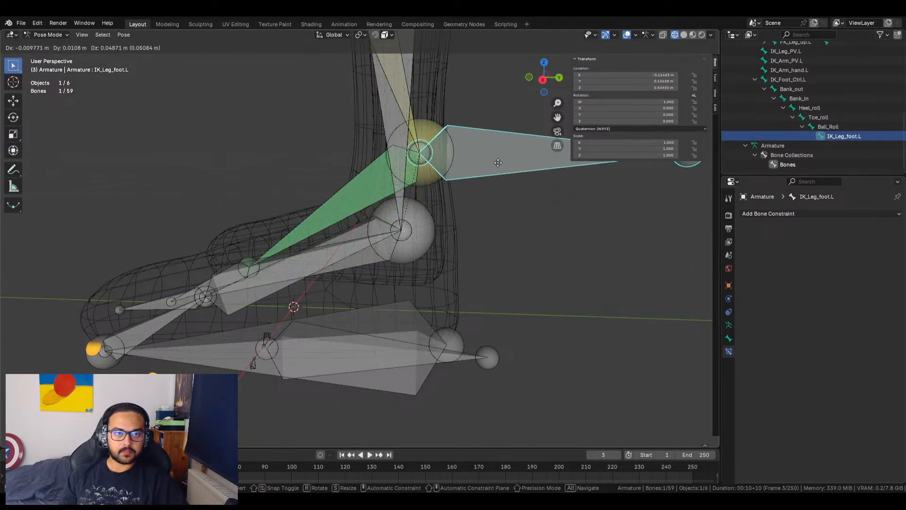
key("Escape")
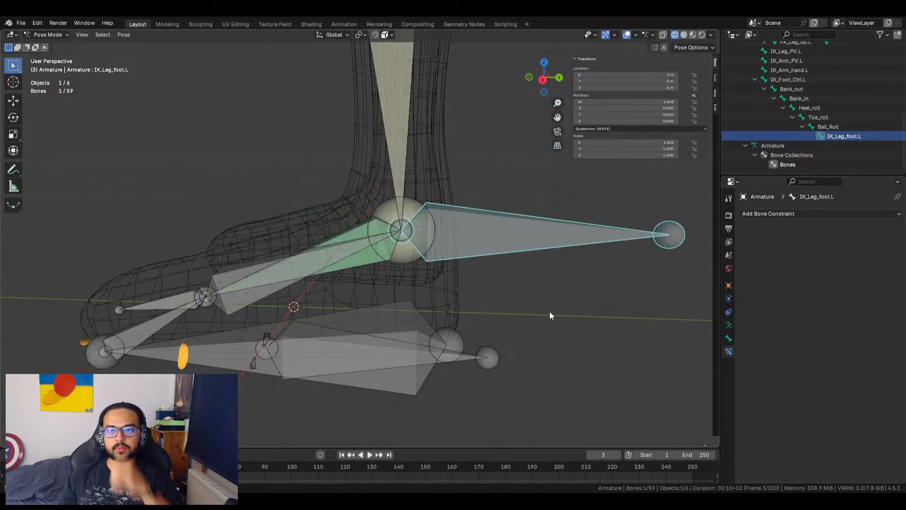
Select the IK_Foot.L bone and turn its Copy Rotation constraint's X, Y and Z axes back on
middle_click_drag(547, 312, 596, 307)
left_click(406, 224)
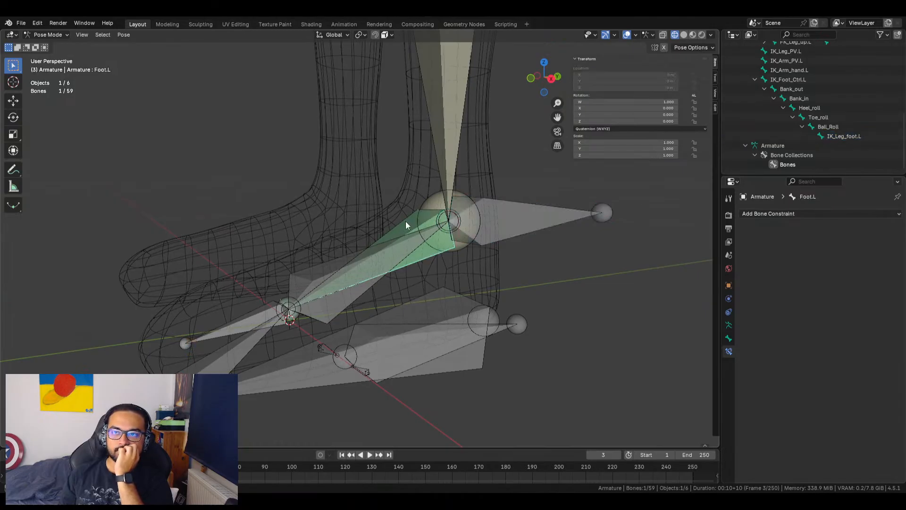
scroll(822, 132, "up", 5)
left_click(820, 128)
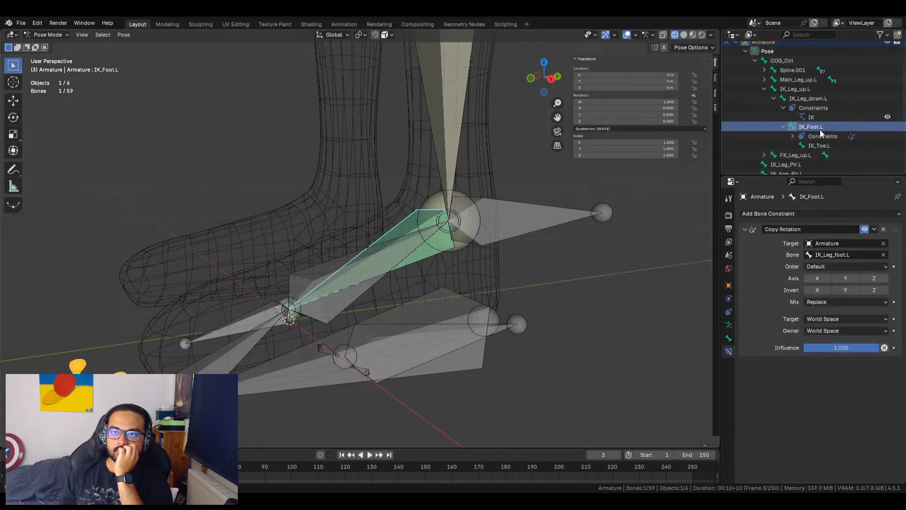
left_click(822, 136)
left_click(820, 127)
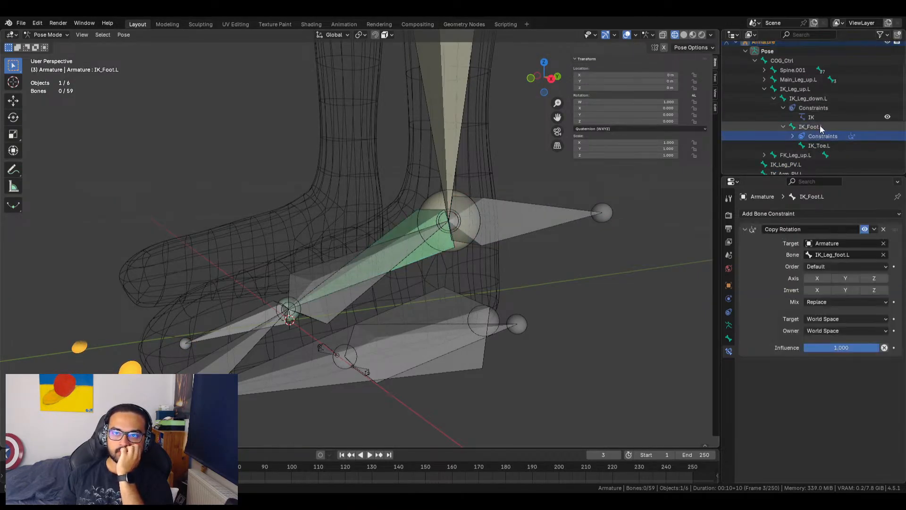
left_click(821, 282)
left_click(846, 279)
left_click(874, 280)
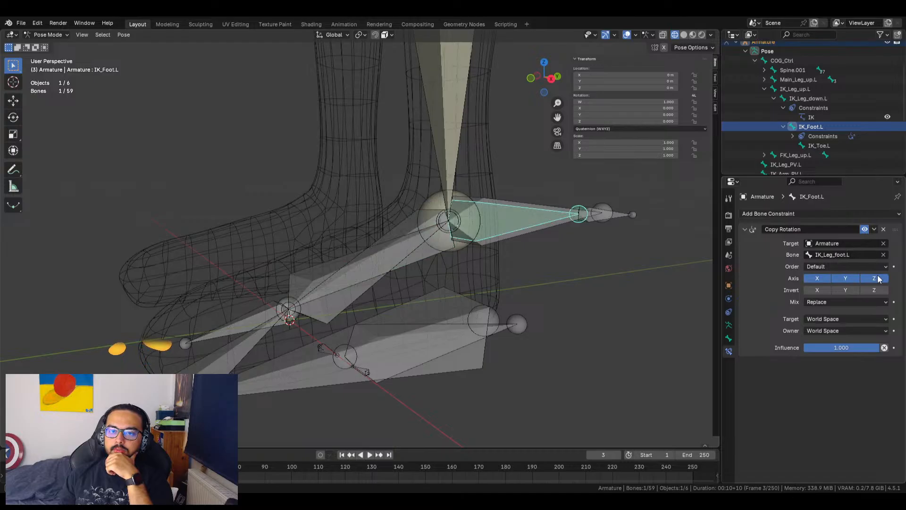
Set the Copy Rotation constraint's Mix to Before Original and test it by moving IK_Leg_foot.L, cancelling the move
left_click(818, 302)
left_click(827, 333)
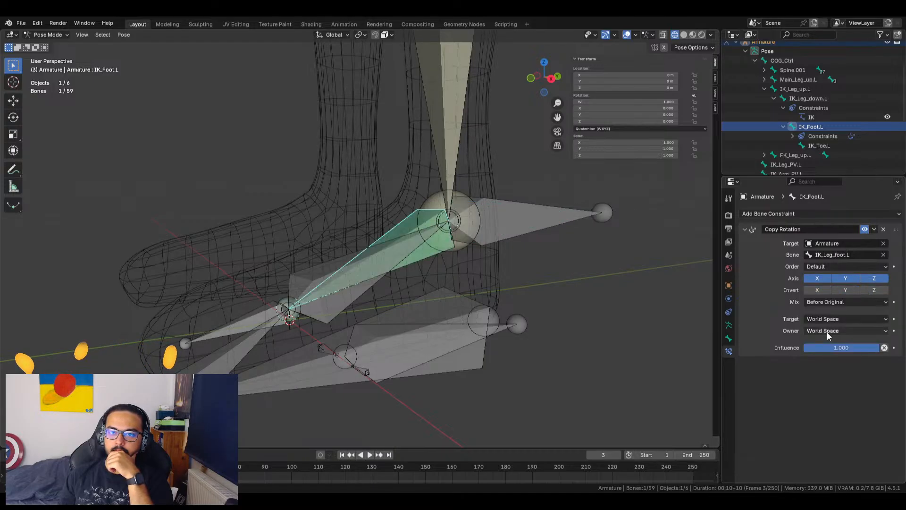
middle_click_drag(542, 287, 505, 240)
left_click(503, 218)
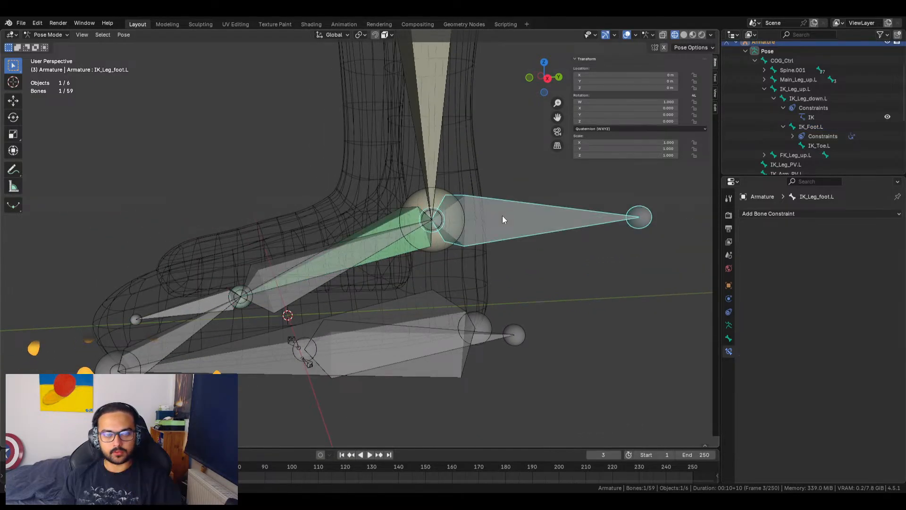
key("g")
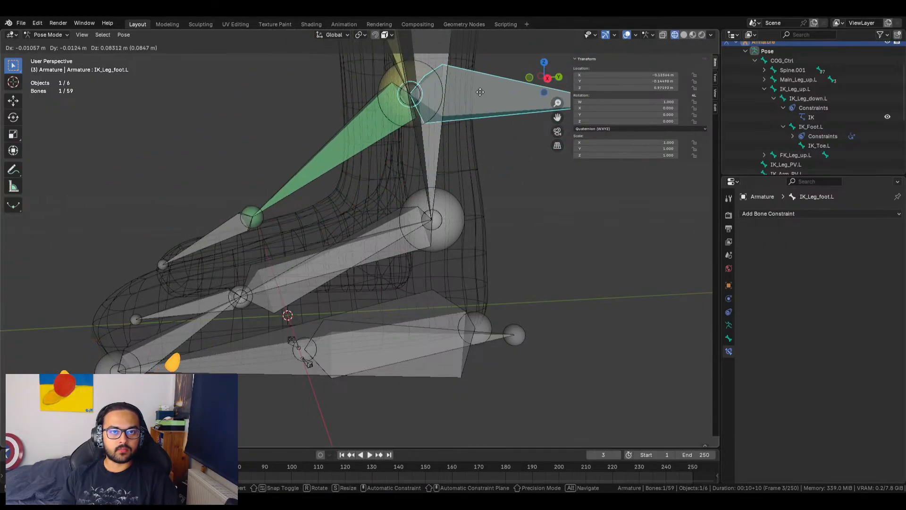
key("Escape")
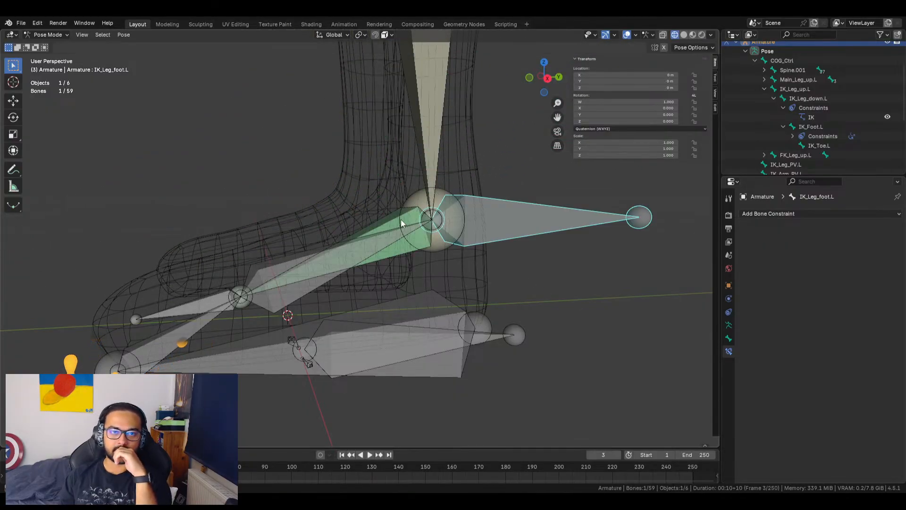
Undo the mix, axis and target bone changes made to the IK_Foot.L bone's Copy Rotation constraint
key("ctrl+z")
key("ctrl+z")
key("ctrl+z")
key("ctrl+z")
key("ctrl+z")
key("ctrl+z")
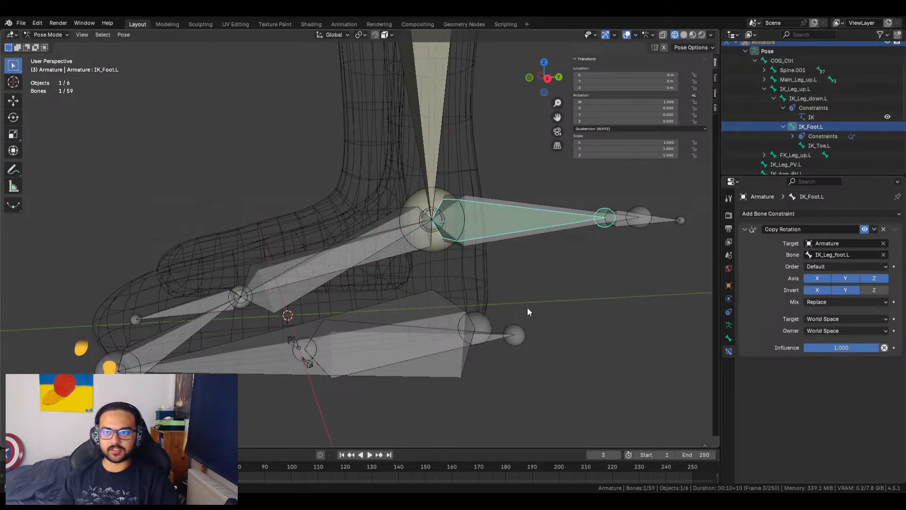
key("ctrl+z")
key("ctrl+z")
key("ctrl+z")
key("ctrl+z")
key("ctrl+z")
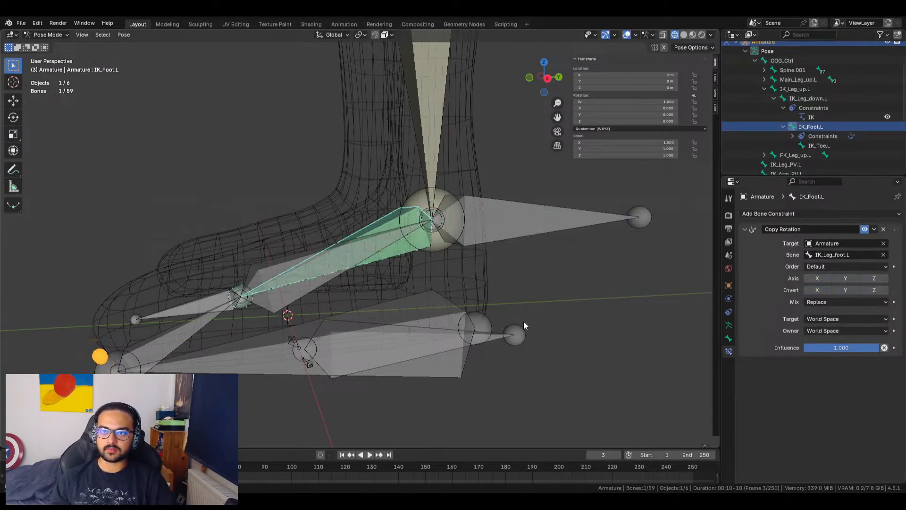
key("ctrl+shift+z")
key("ctrl+shift+z")
key("ctrl+shift+z")
key("ctrl+shift+z")
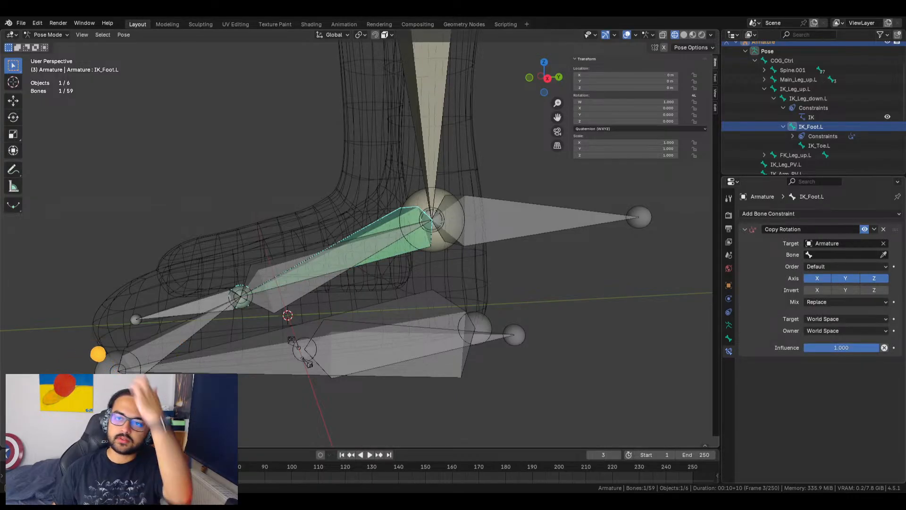
Replace the IK_Foot.L bone's Copy Rotation constraint with a Copy Transforms constraint
left_click(884, 229)
left_click(797, 215)
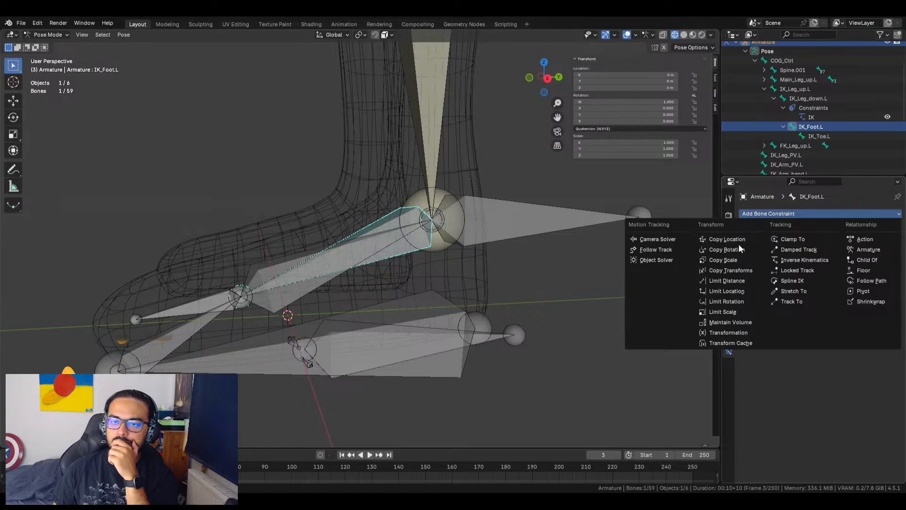
left_click(737, 270)
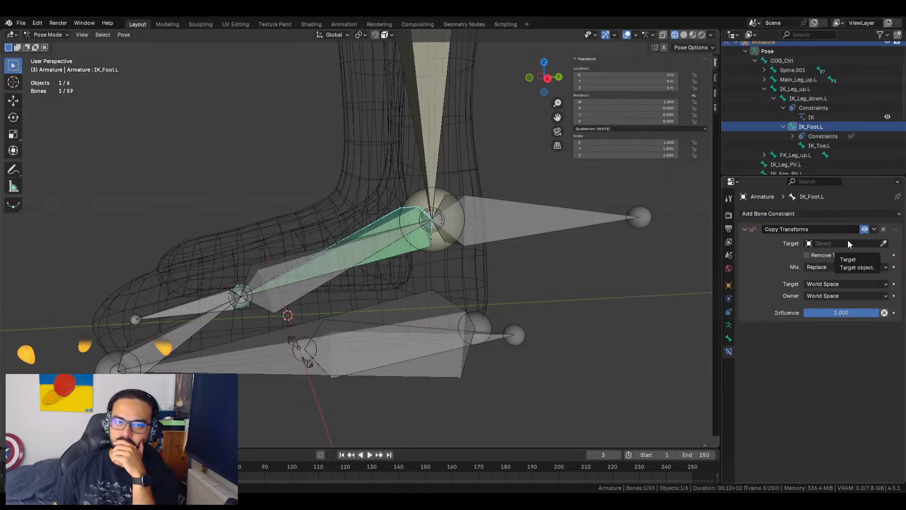
left_click(844, 267)
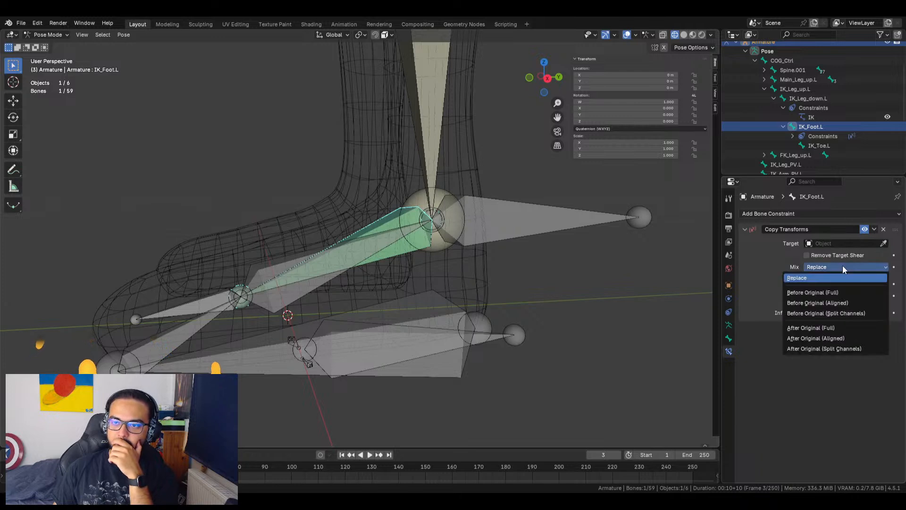
left_click(842, 266)
Target the Copy Transforms constraint at the Armature's IK_Leg_foot.L bone
left_click(878, 244)
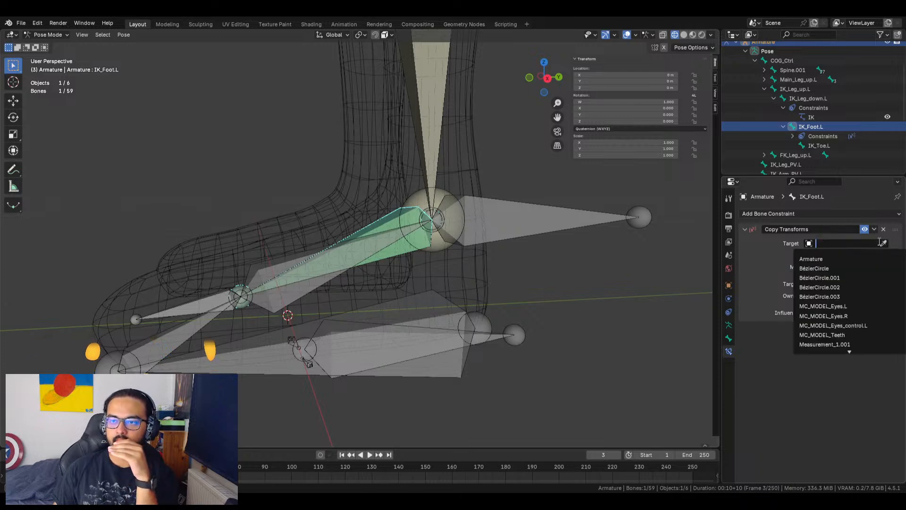
left_click(850, 259)
left_click(859, 255)
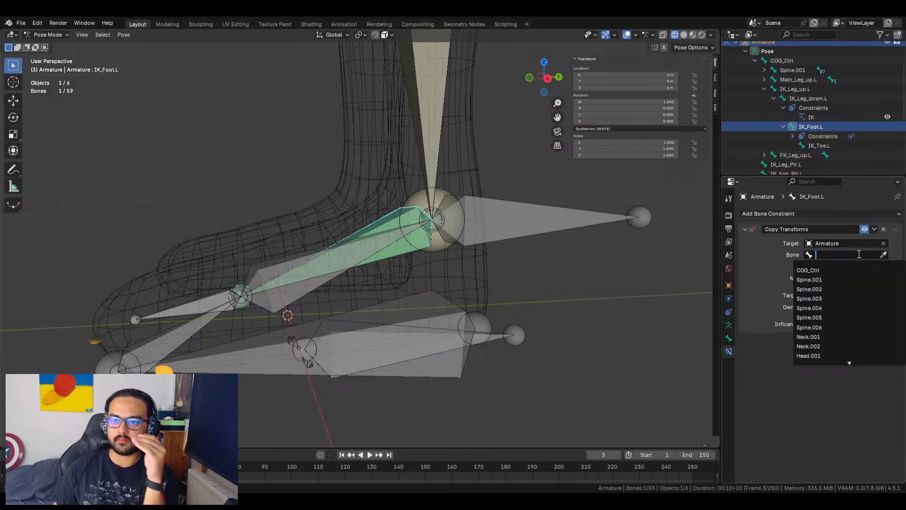
left_click(883, 255)
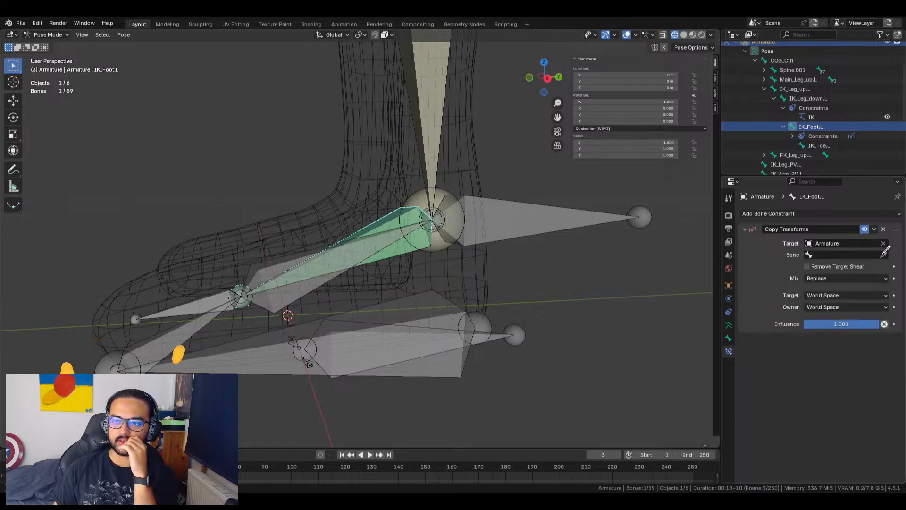
left_click(529, 209)
middle_click_drag(590, 303, 561, 299)
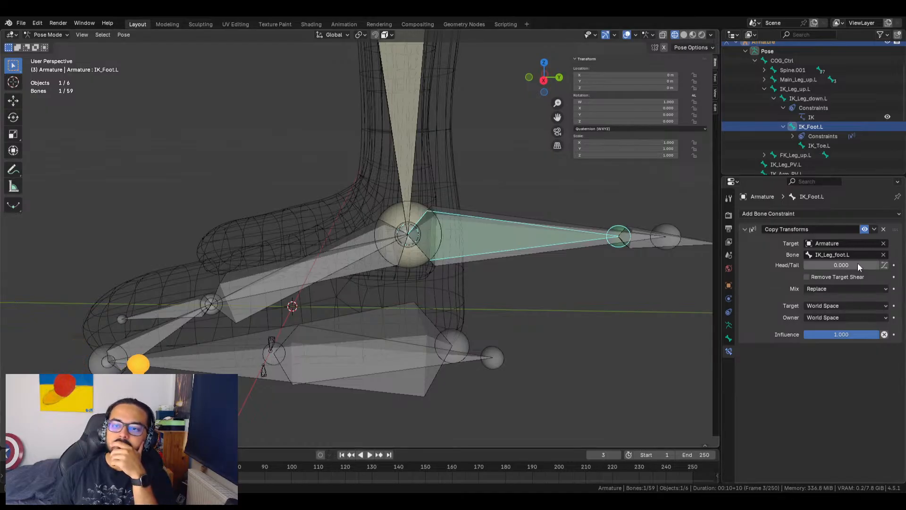
mouse_move(836, 265)
left_mouse_down()
mouse_move(888, 266)
mouse_move(833, 265)
left_mouse_up()
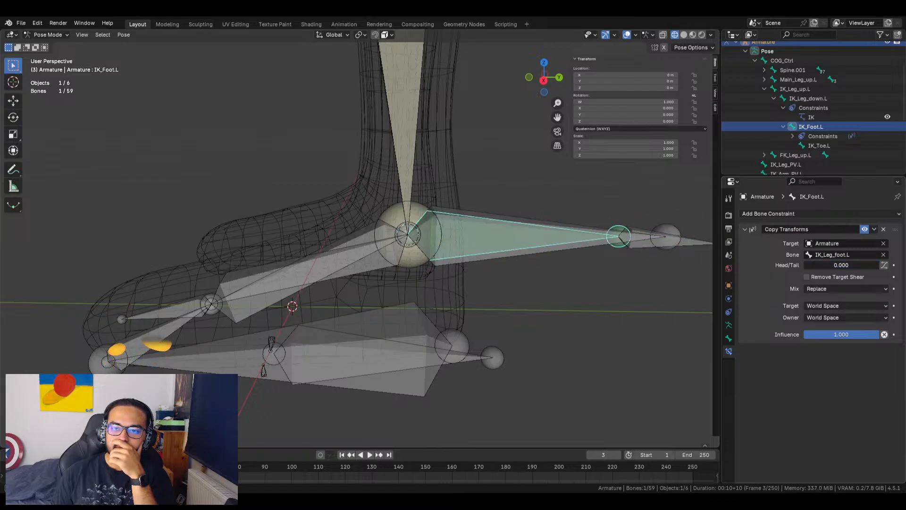
Try the Copy Transforms Mix as Before Original (Full), Before Original (Aligned) and Before Original (Split Channels)
left_click(843, 289)
left_click(832, 315)
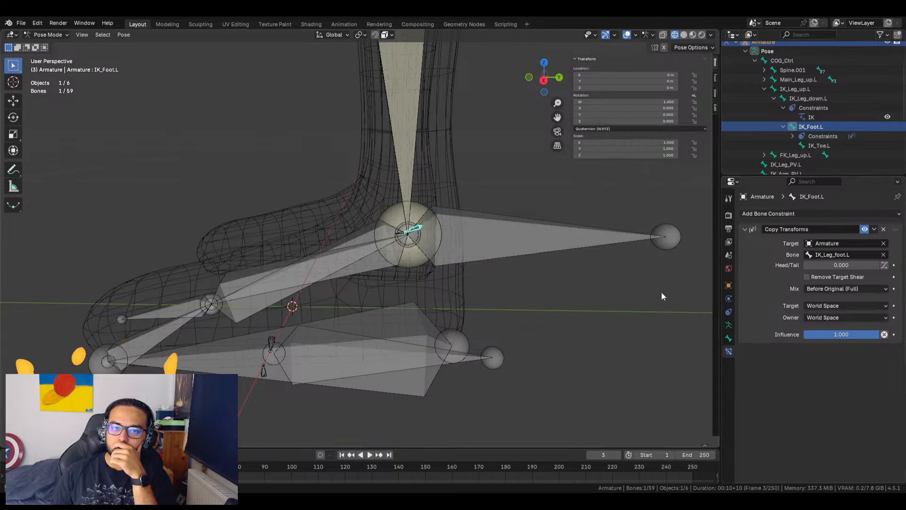
scroll(418, 260, "up", 8)
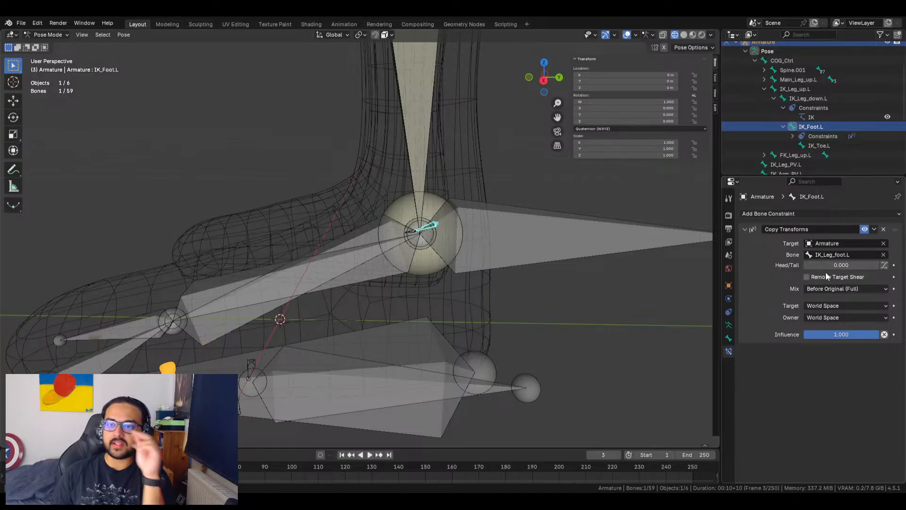
left_click(832, 288)
left_click(818, 325)
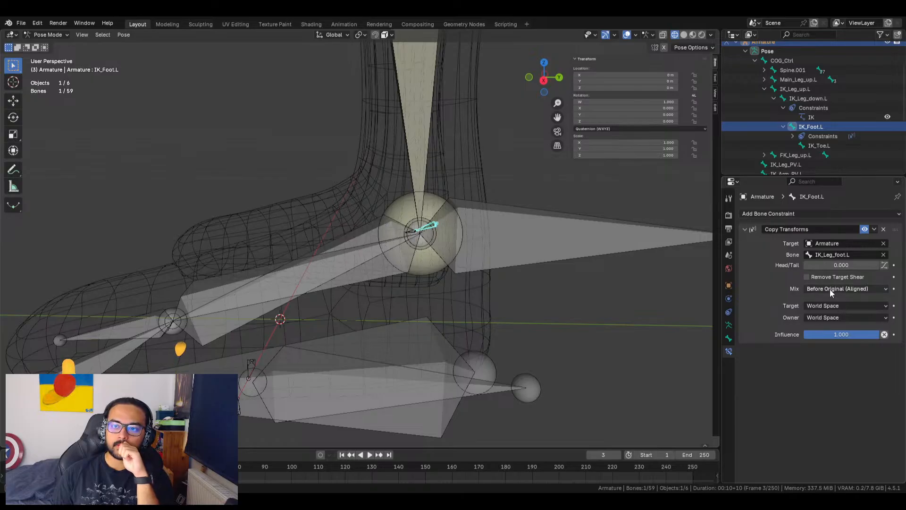
left_click(838, 289)
left_click(823, 332)
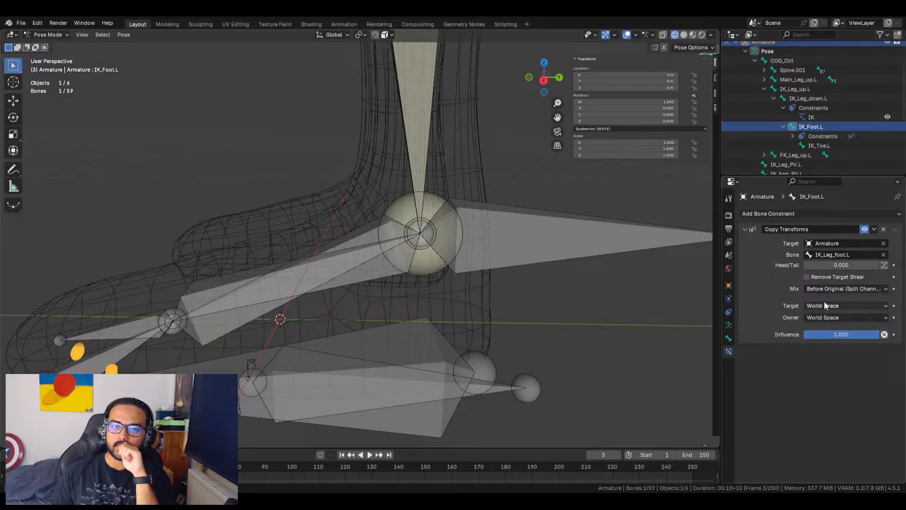
scroll(537, 292, "down", 5)
scroll(538, 292, "up", 4)
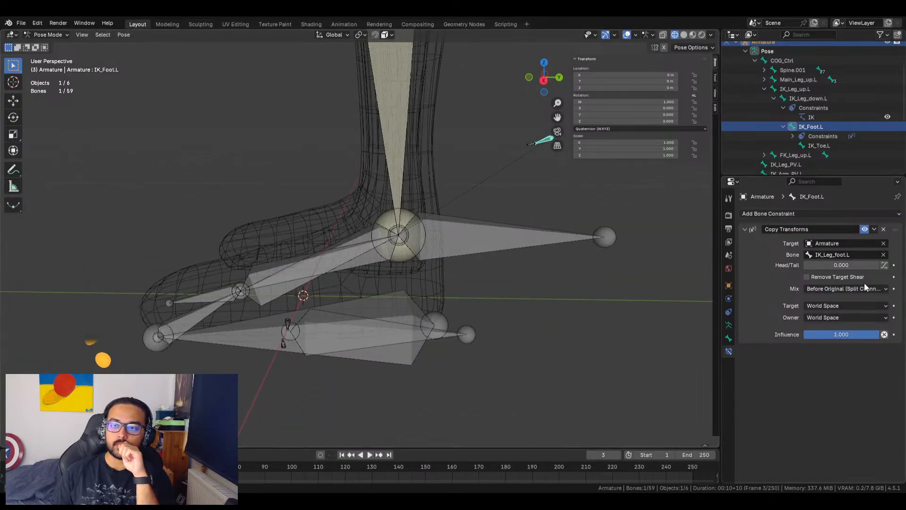
Try the Copy Transforms Mix as After Original (Full) and After Original (Aligned)
left_click(864, 287)
left_click(844, 348)
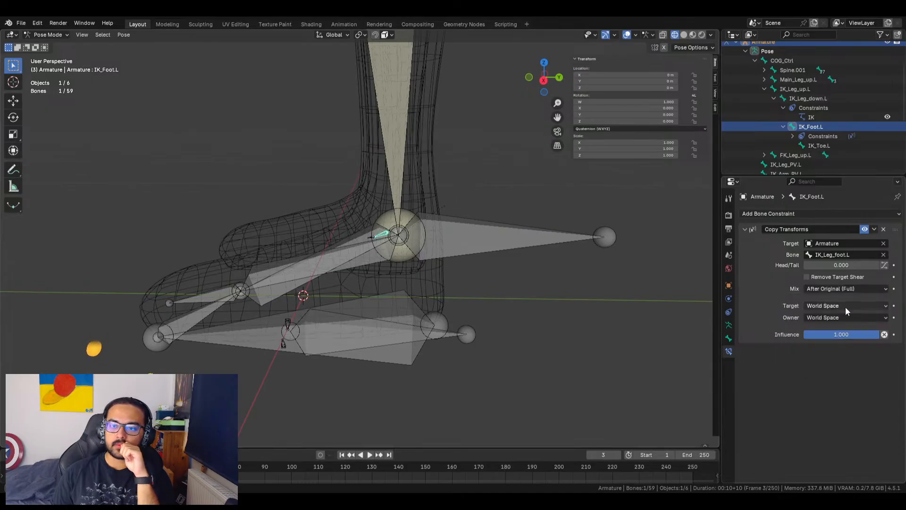
left_click(846, 288)
left_click(842, 358)
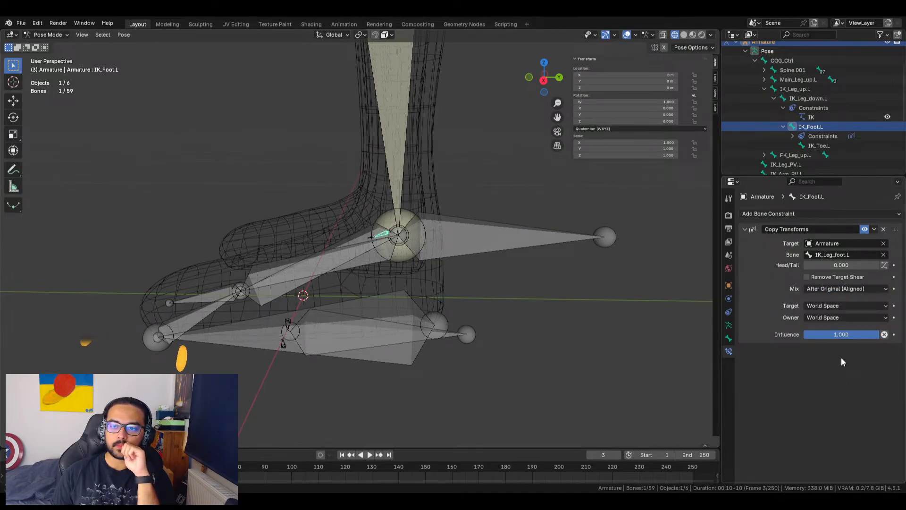
Remove the IK_Foot.L bone's Copy Transforms constraint and add a Copy Location and a Copy Rotation constraint
left_click(883, 229)
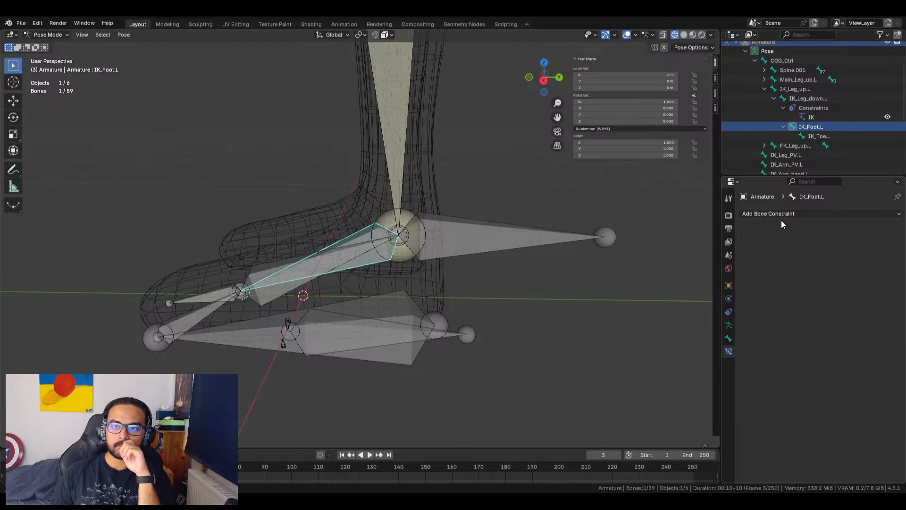
left_click(769, 213)
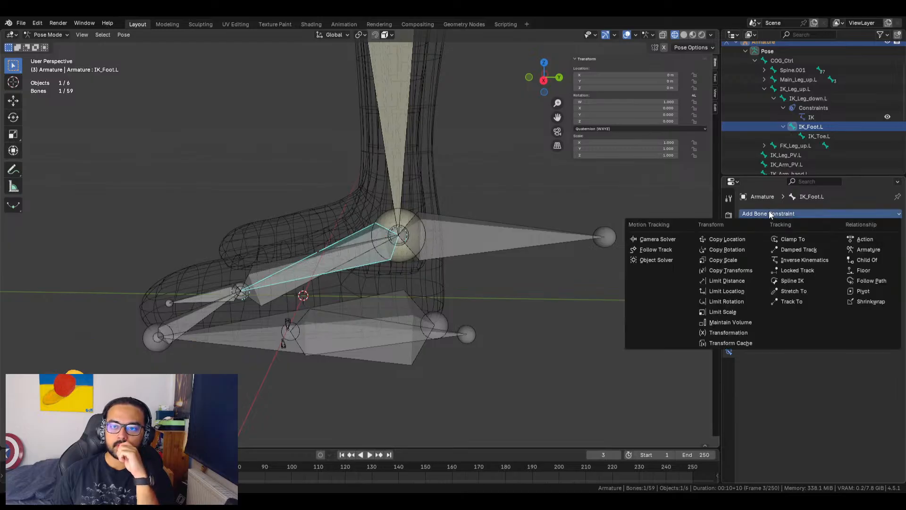
left_click(733, 240)
left_click(793, 215)
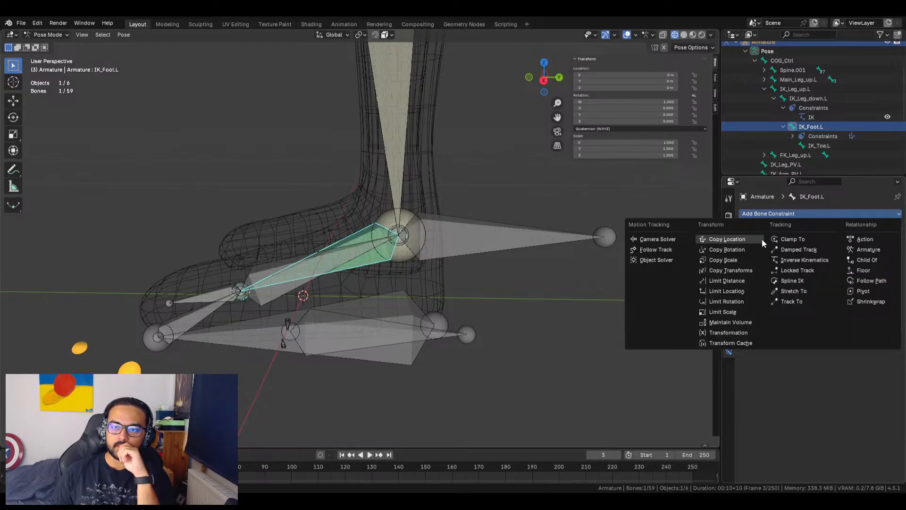
left_click(720, 250)
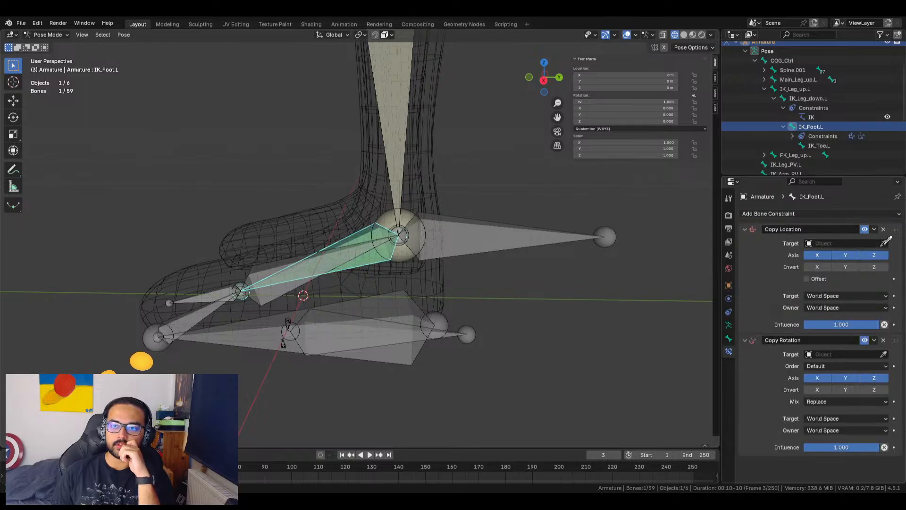
Set the Copy Location constraint's target to Armature and its bone to IK_Leg_foot.L
left_click(845, 244)
left_click(842, 259)
left_click(843, 254)
type("foot")
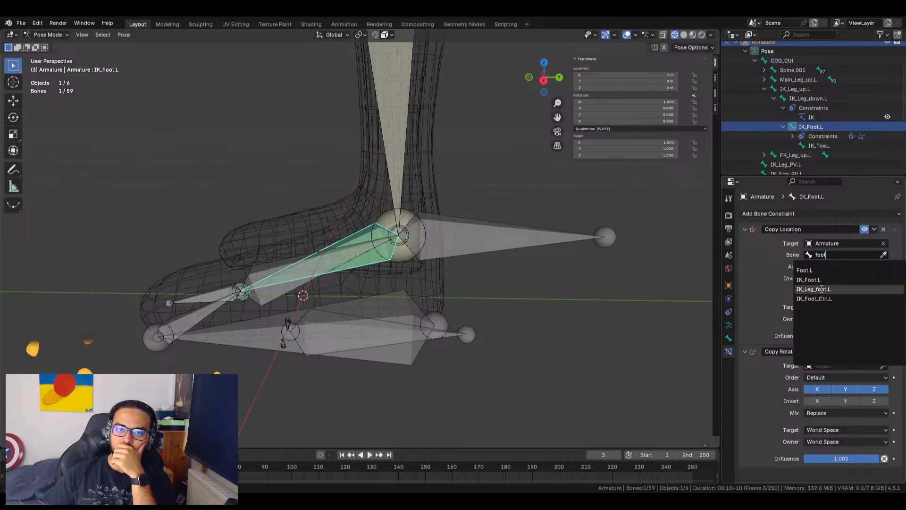
left_click(822, 289)
Test the Copy Location constraint by moving the IK_Leg_foot.L bone, and cancel the move
left_click(449, 231)
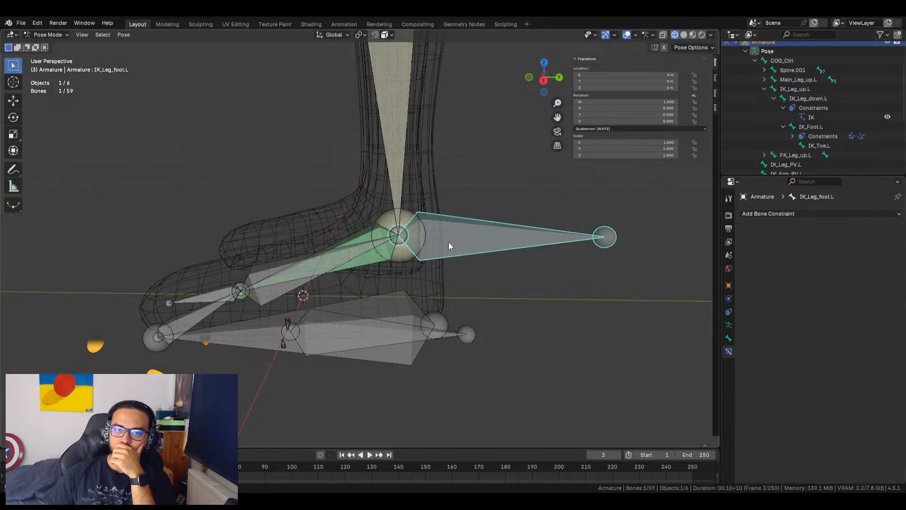
left_click(358, 233)
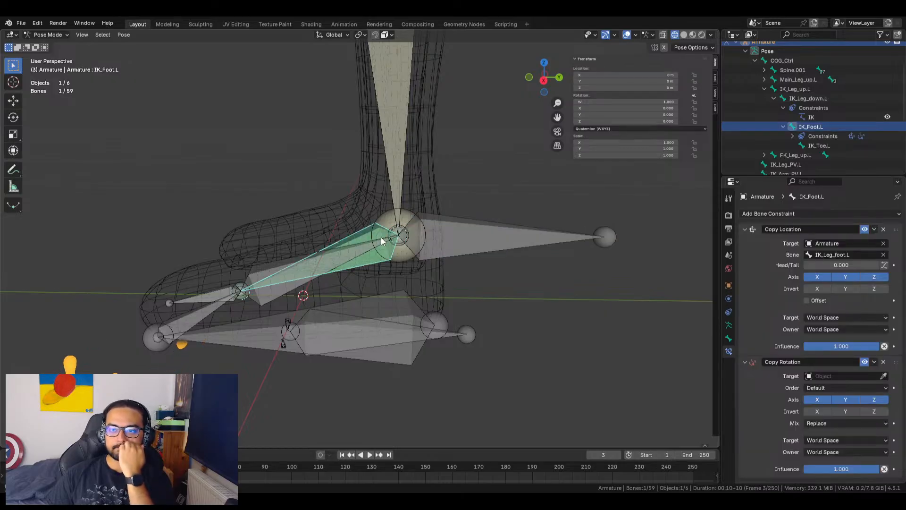
middle_click_drag(492, 305, 494, 307)
left_click(483, 244)
key("g")
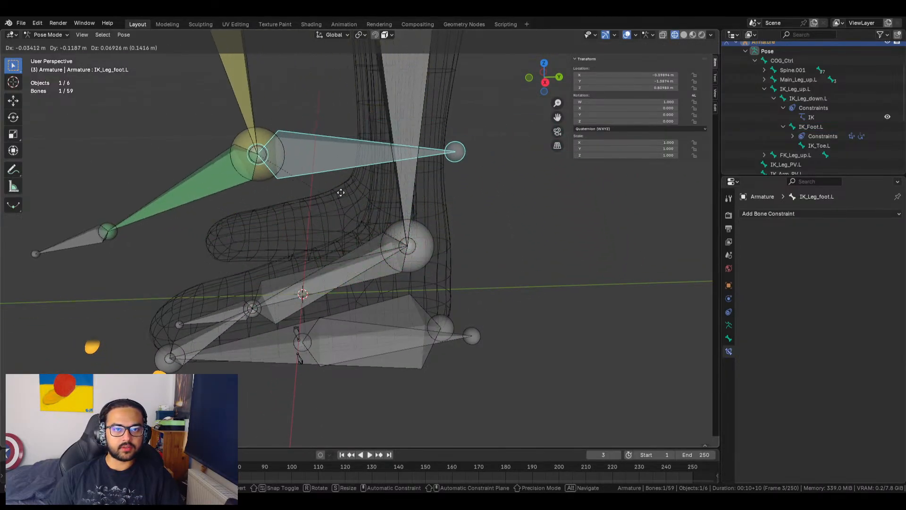
key("Escape")
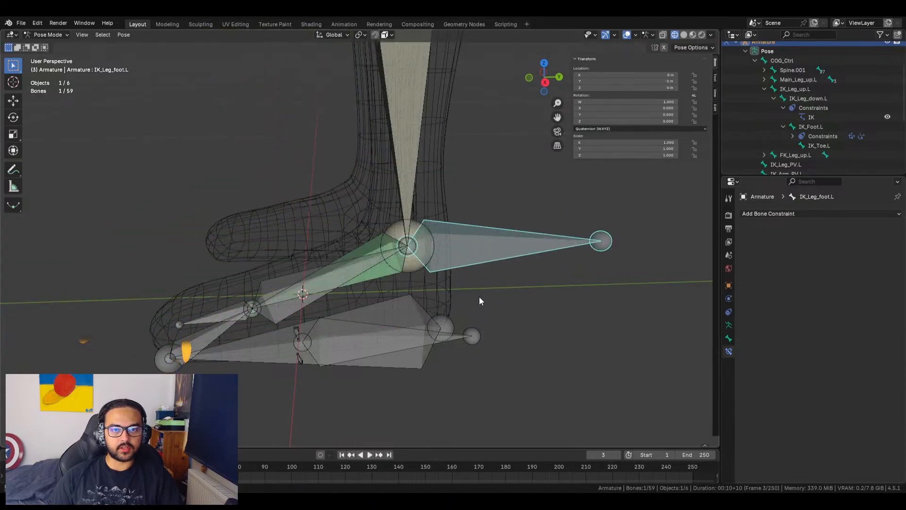
Select IK_Foot.L and set its Copy Rotation constraint's target to Armature and bone to IK_Leg_foot.L
left_click(366, 248)
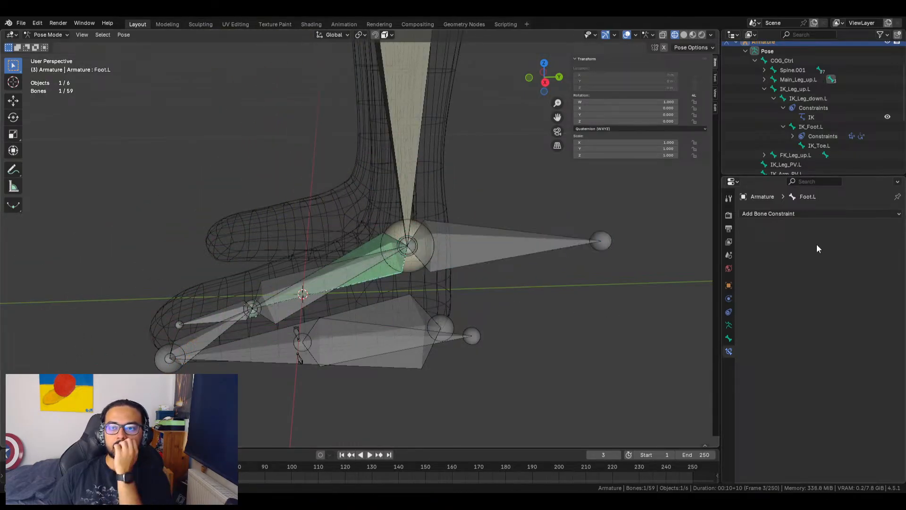
left_click(419, 257)
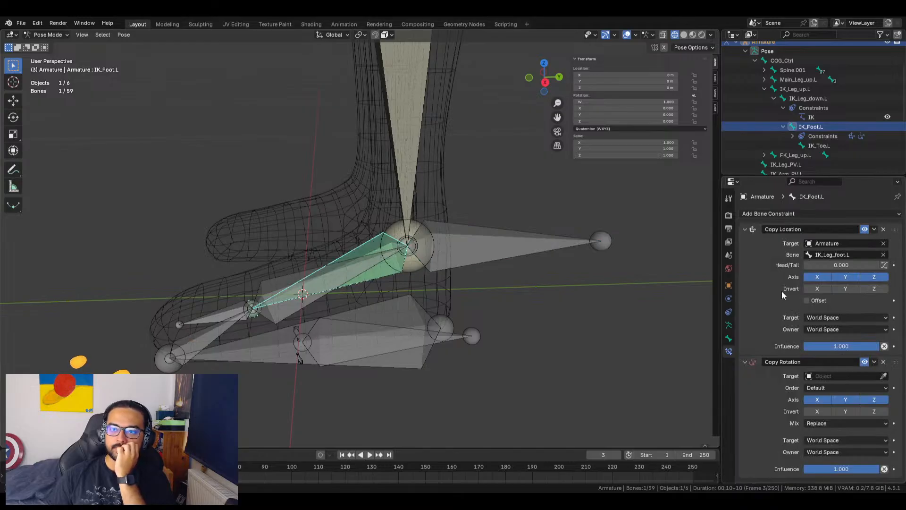
left_click(841, 376)
left_click(839, 387)
left_click(838, 386)
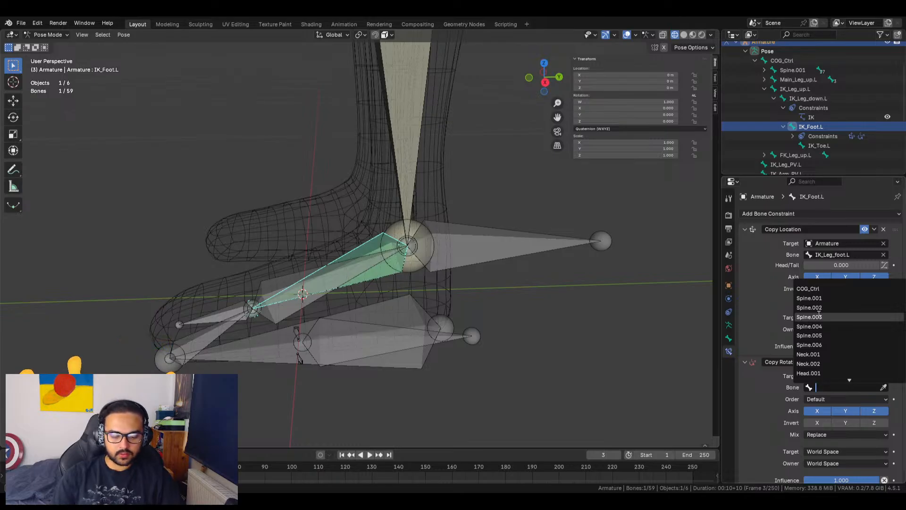
type("ik foo")
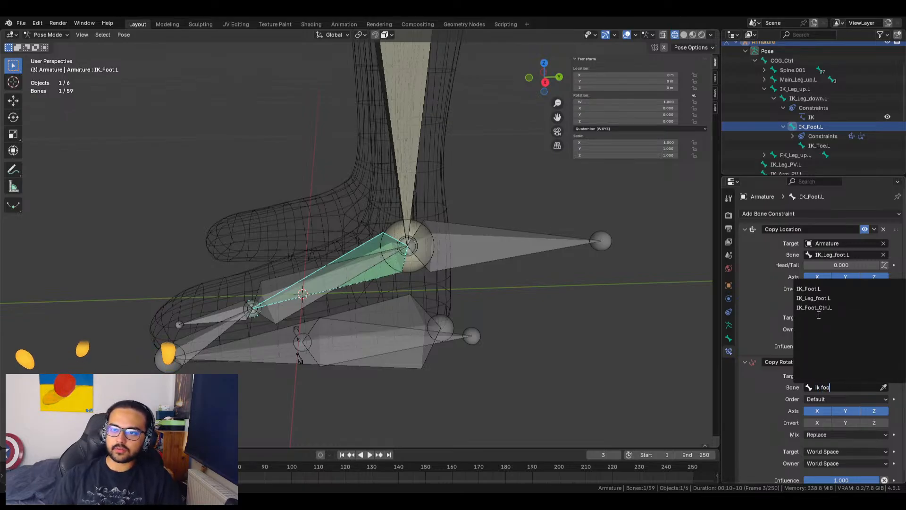
left_click(813, 298)
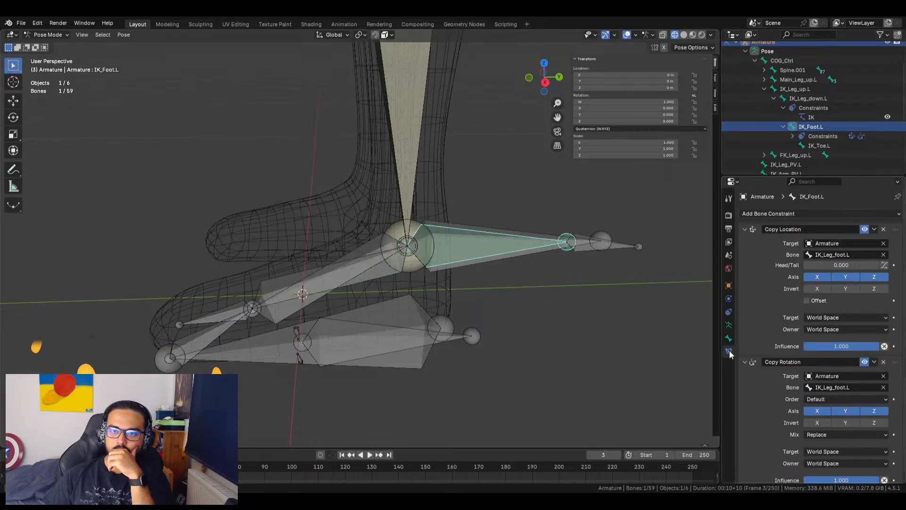
Turn off the Copy Rotation constraint's X, Y and Z axes and test by moving IK_Leg_foot.L, cancelling the move
scroll(763, 389, "down", 1)
left_click(823, 402)
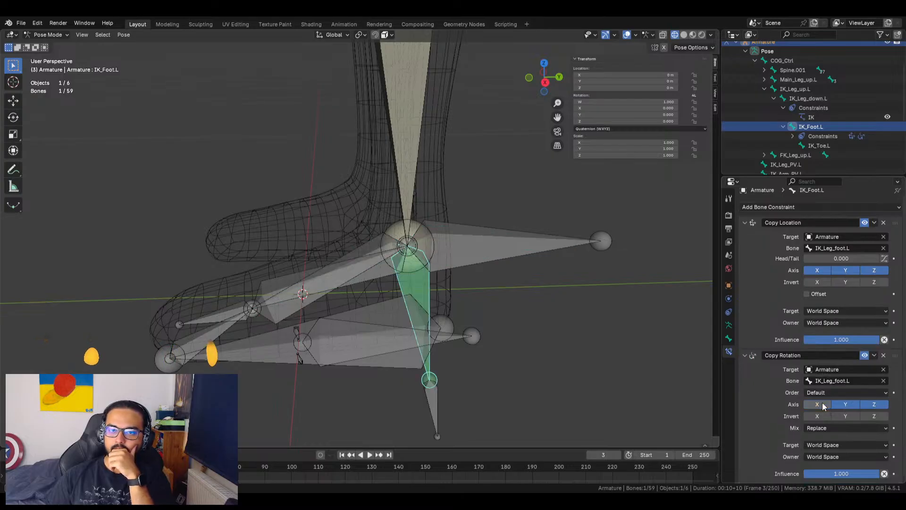
left_click(851, 403)
left_click(875, 406)
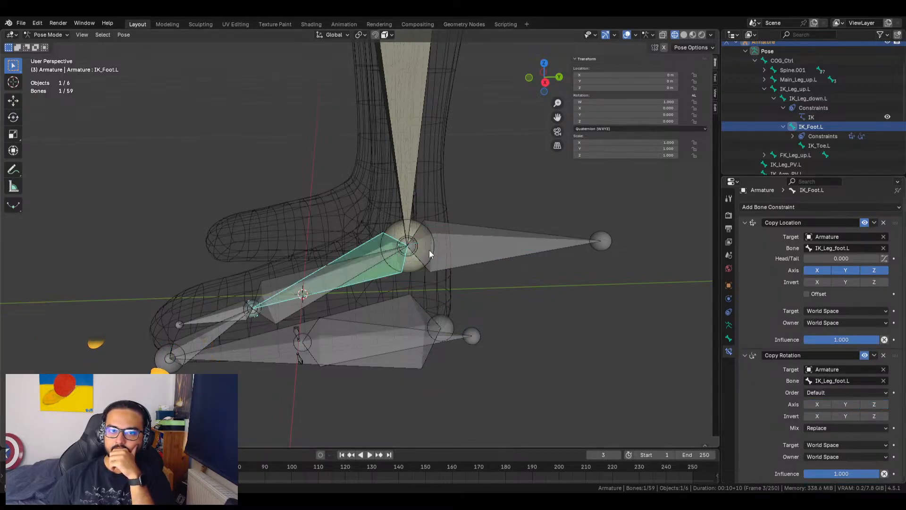
left_click(484, 240)
key("g")
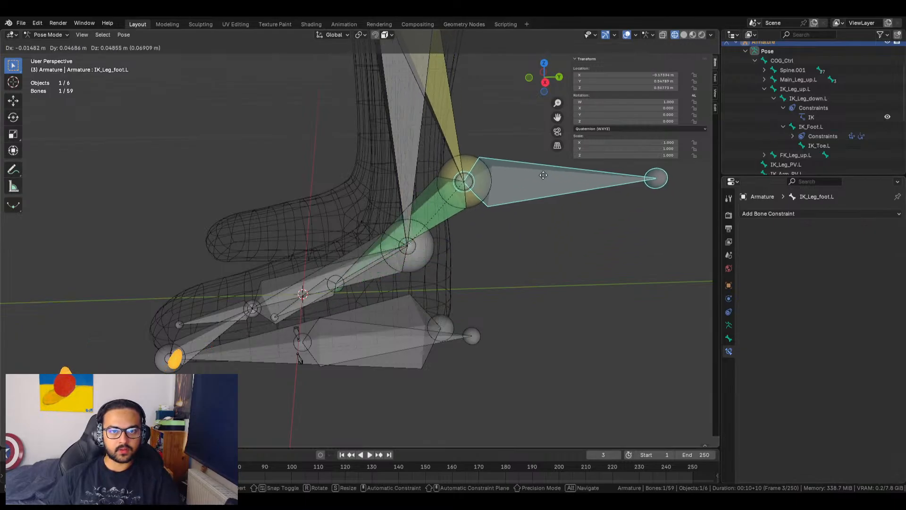
key("Escape")
Try inverting the X and Y axes of IK_Foot.L's Copy Rotation constraint, and test by moving IK_Leg_foot.L, cancelling the move
left_click(373, 246)
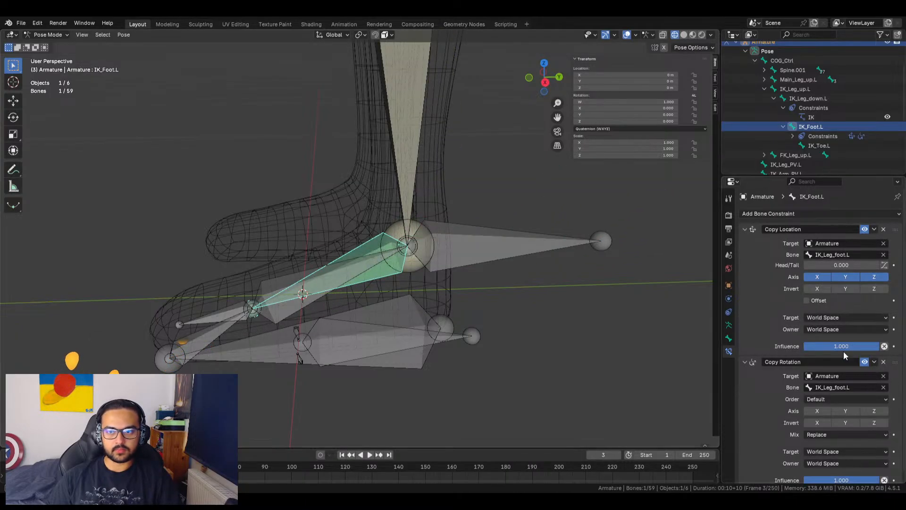
scroll(807, 333, "down", 1)
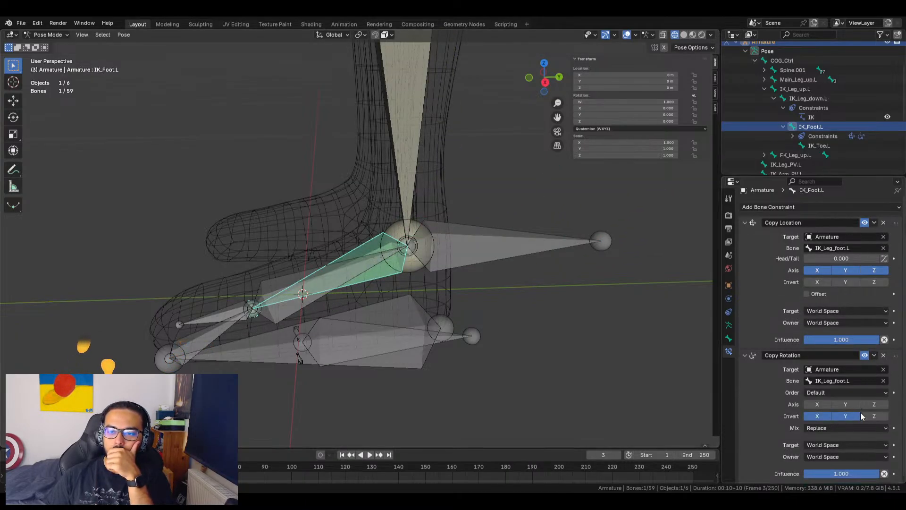
left_click(503, 248)
key("g")
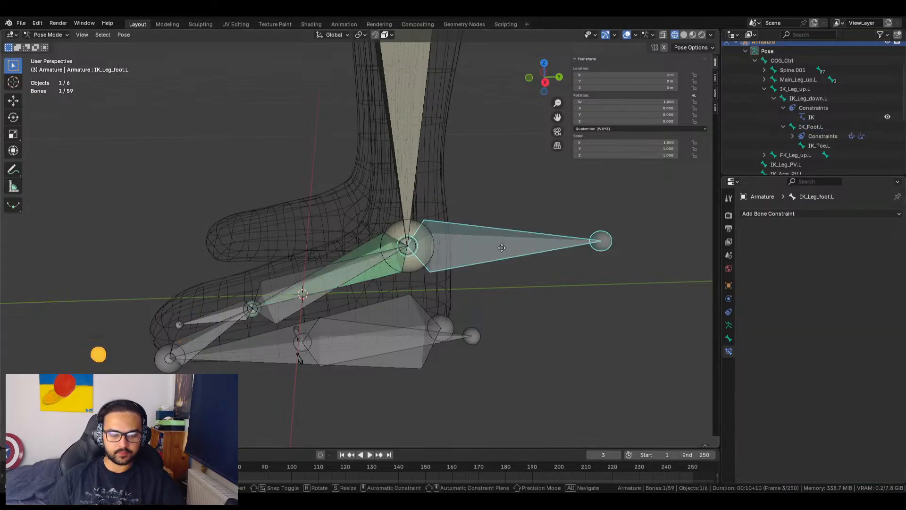
key("Escape")
Turn off the inverted axes in IK_Foot.L's Copy Rotation constraint and enable its X, Y and Z axes
left_click(367, 246)
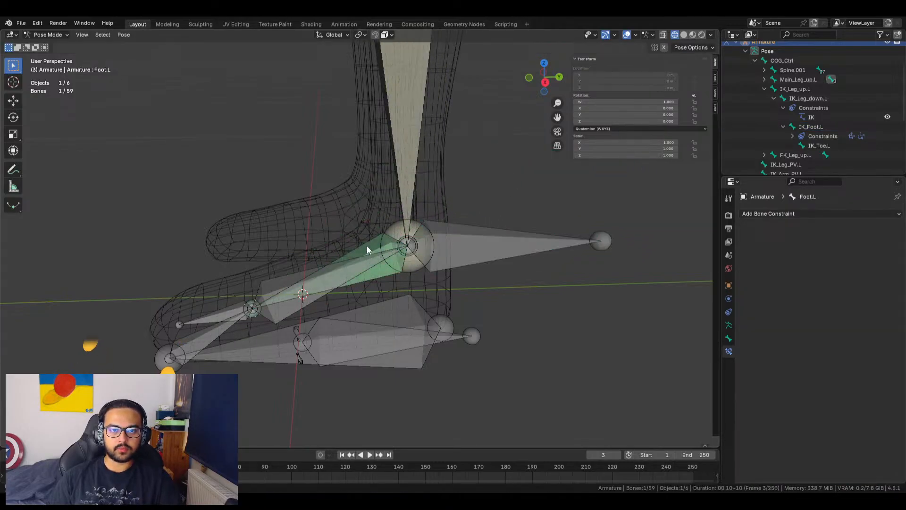
left_click(847, 418)
left_click(873, 417)
left_click_drag(819, 405, 877, 406)
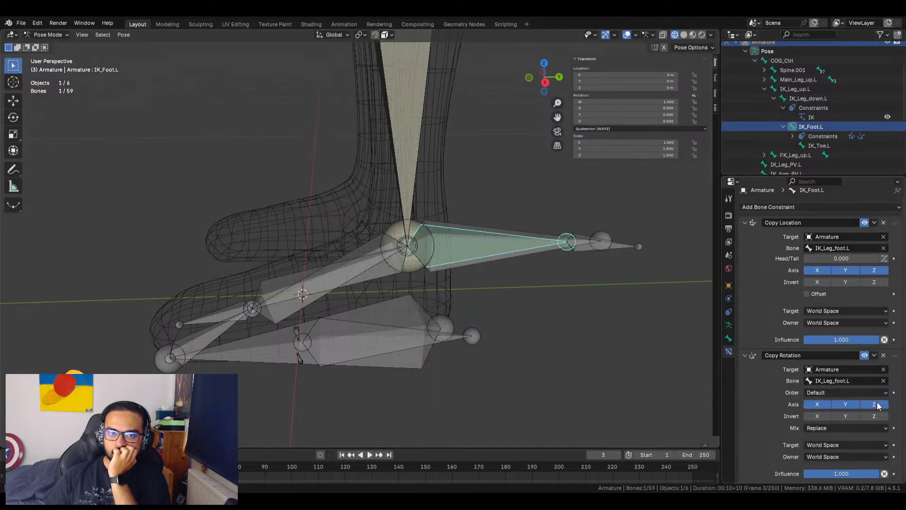
Set the Copy Rotation constraint's target space to Pose Space and its owner space to Local With Parent
left_click(834, 446)
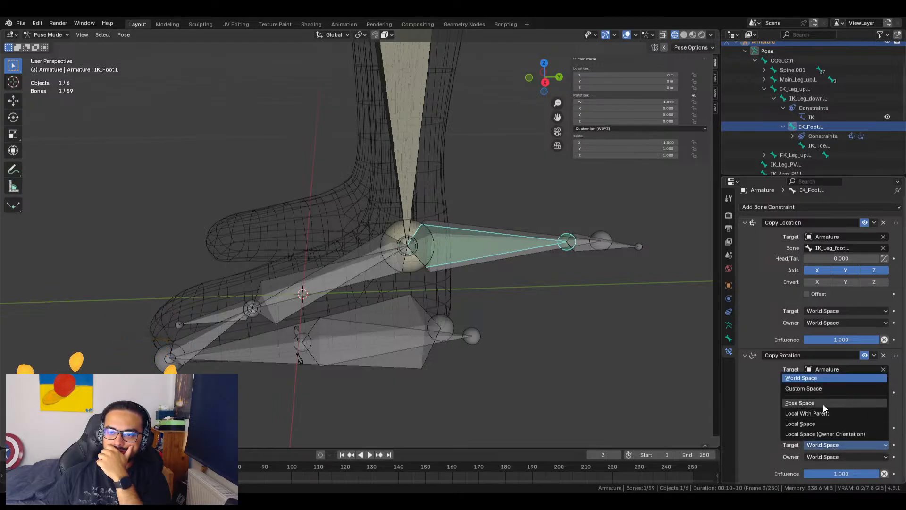
left_click(824, 403)
left_click(838, 456)
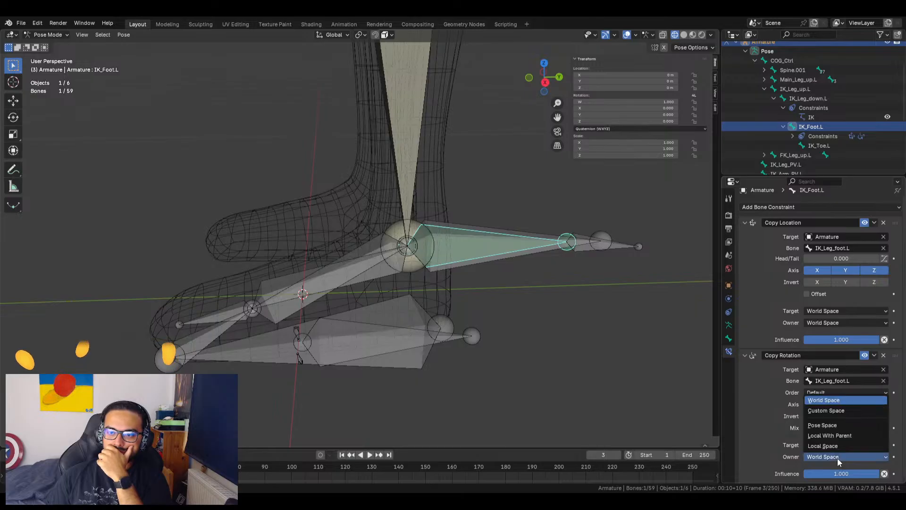
left_click(833, 434)
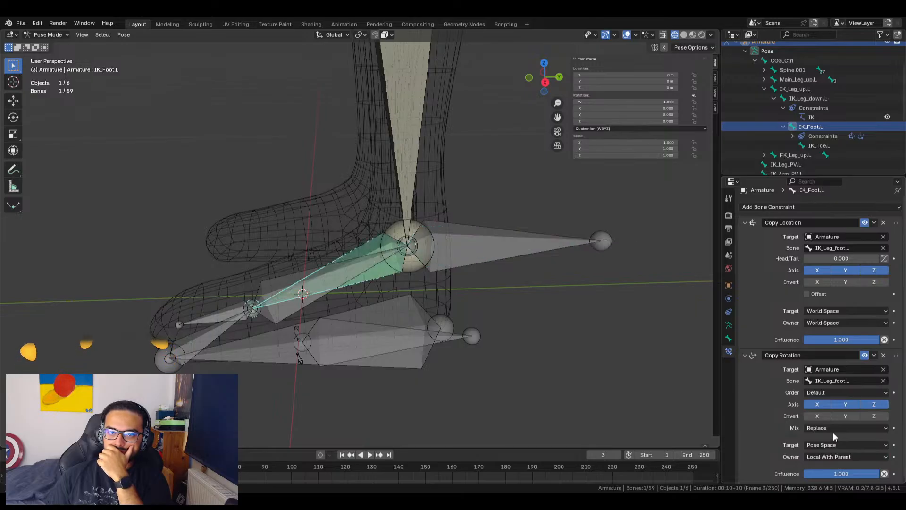
Test the foot's following by moving the IK_Leg_foot.L bone, and clear its location
left_click(491, 231)
key("g")
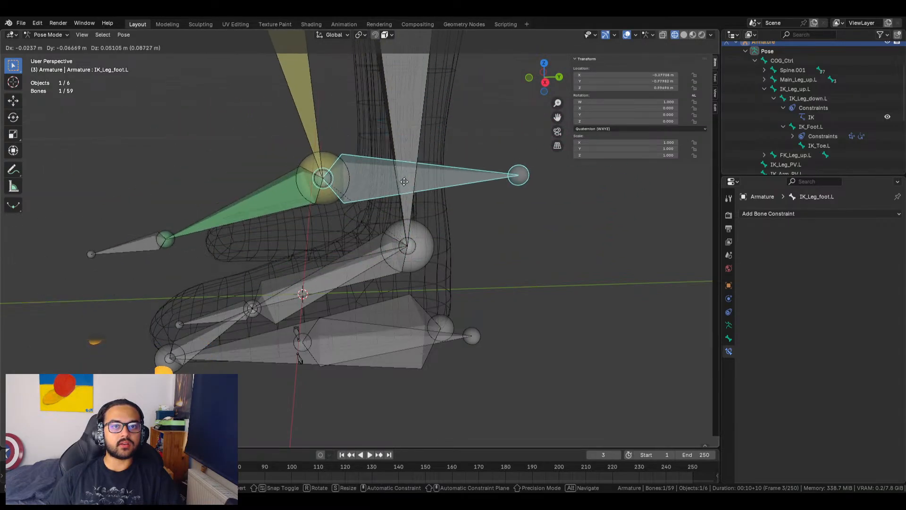
left_click(432, 143)
scroll(434, 278, "down", 5)
middle_click_drag(434, 279, 468, 236)
key("alt+g")
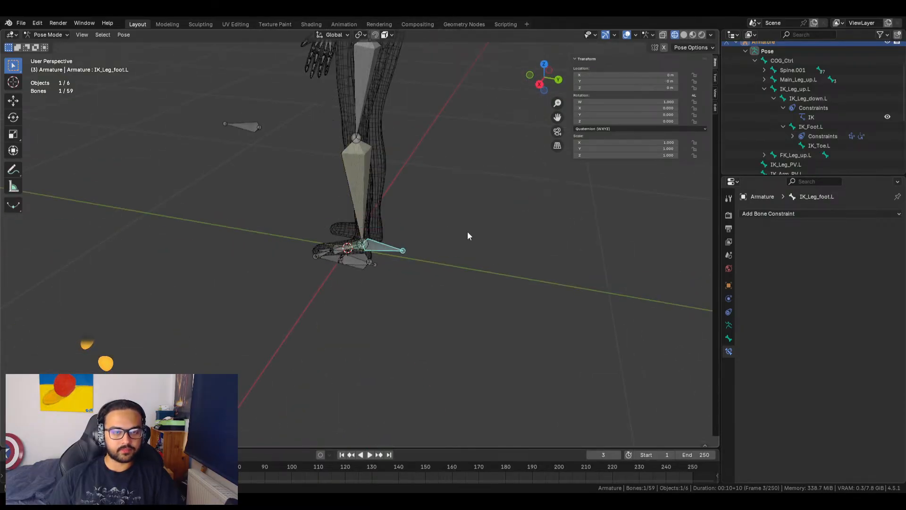
Select IK_Foot.L and review the target and owner space options of its Copy Rotation constraint
scroll(404, 273, "up", 8)
left_click(523, 309)
scroll(520, 305, "down", 5)
middle_click_drag(520, 305, 401, 281)
left_click(399, 272)
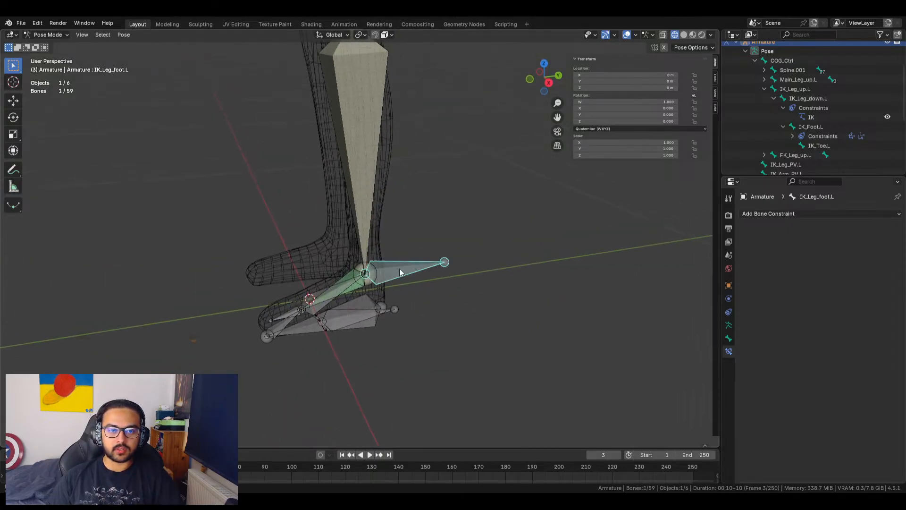
left_click(352, 278)
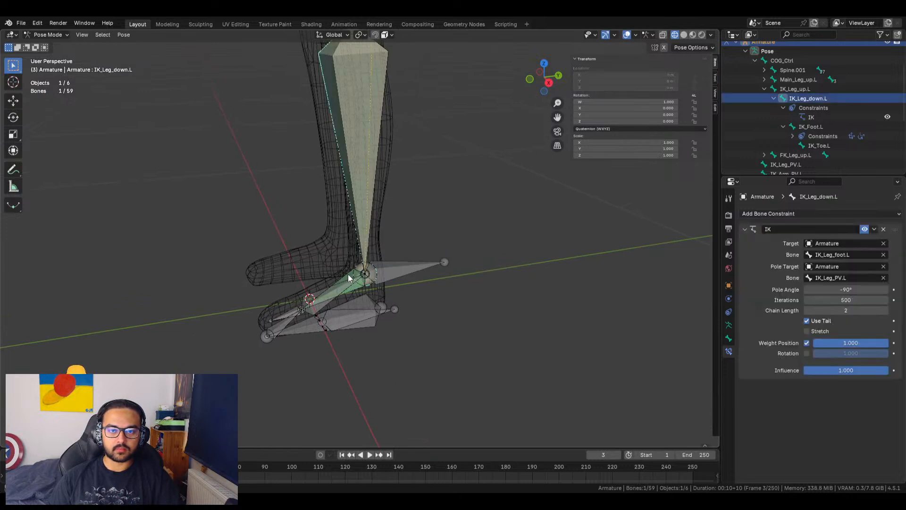
left_click(351, 277)
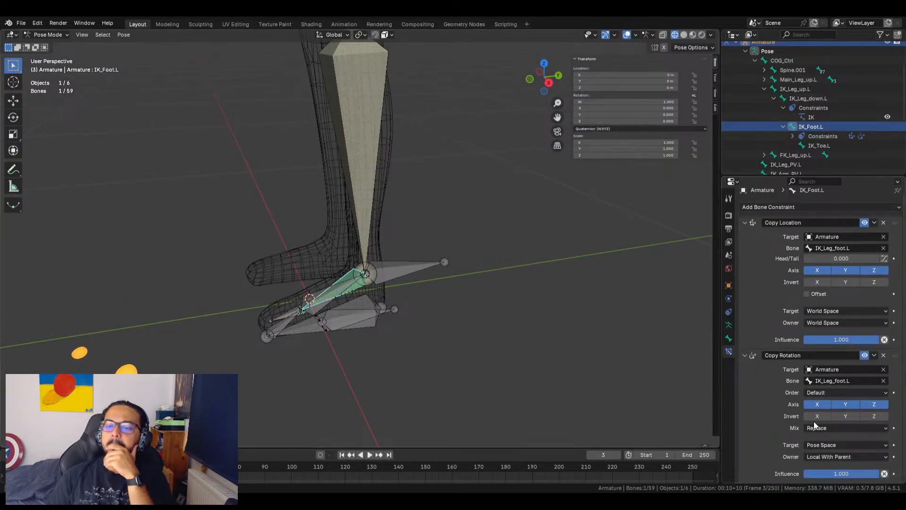
left_click(843, 443)
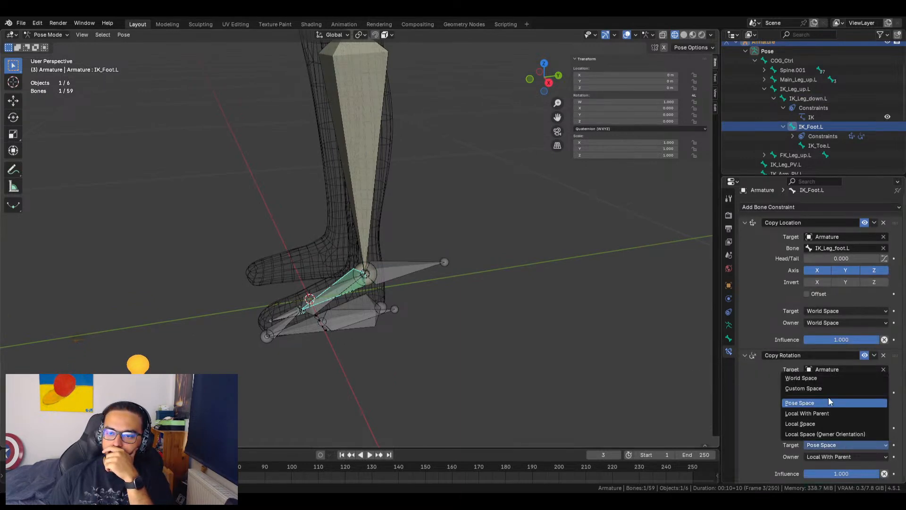
left_click(844, 457)
left_click(444, 296)
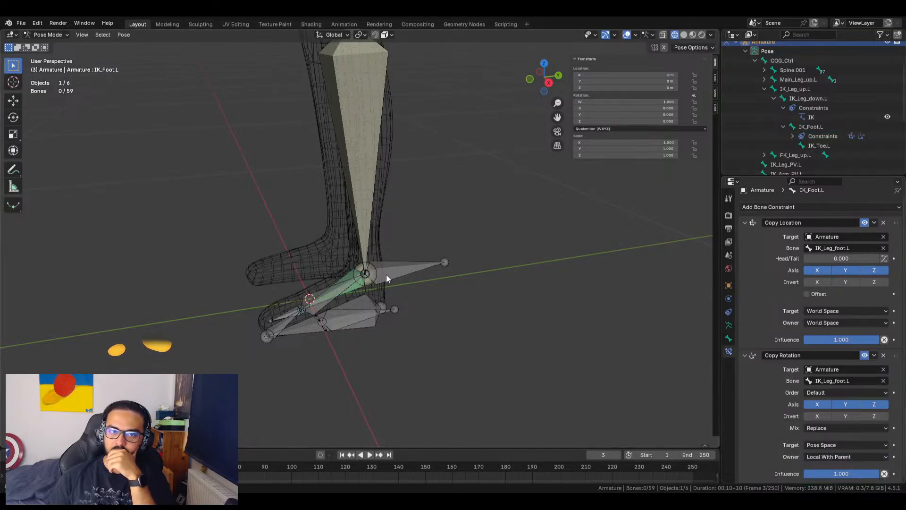
Test the Copy Rotation constraint by rotating the IK_Leg_foot.L bone, and cancel the rotation
left_click(404, 272)
key("r")
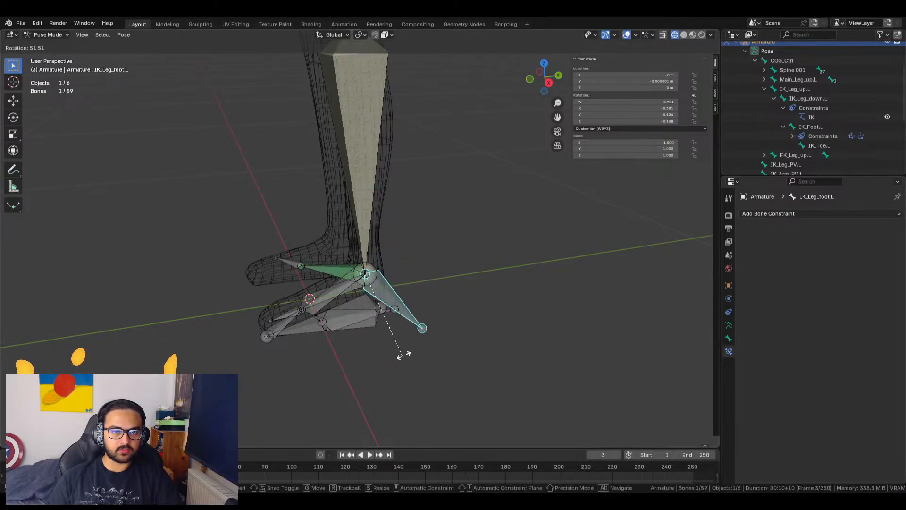
right_click(435, 318)
Test the foot rig by rotating the IK_Foot_Ctrl.L bone in both directions, cancelling each rotation
middle_click_drag(460, 312, 421, 279)
left_click(383, 334)
scroll(384, 326, "up", 2)
middle_click_drag(384, 325, 461, 333)
left_click(449, 287)
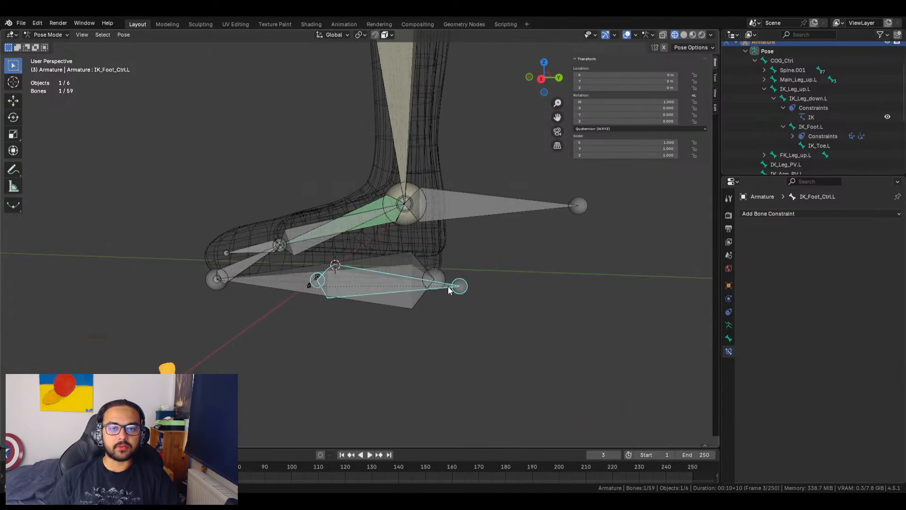
key("r")
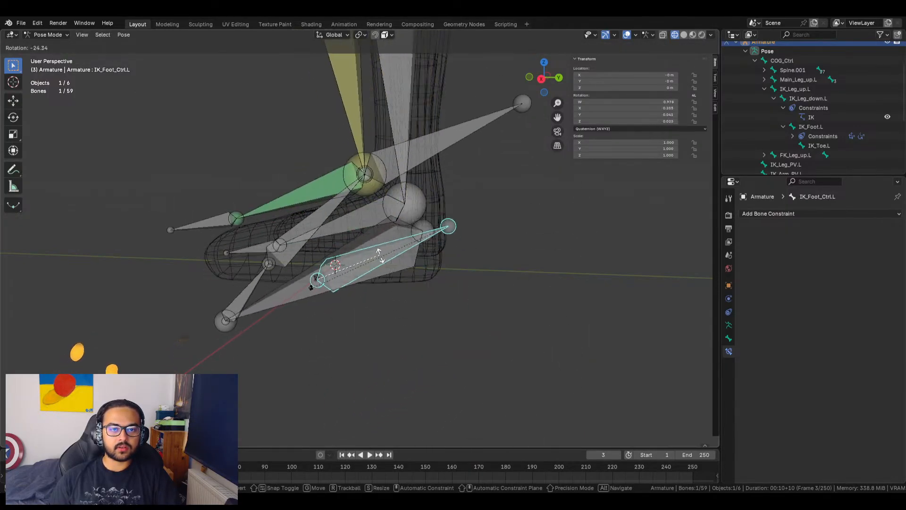
right_click(392, 275)
middle_click_drag(398, 346, 425, 330)
key("r")
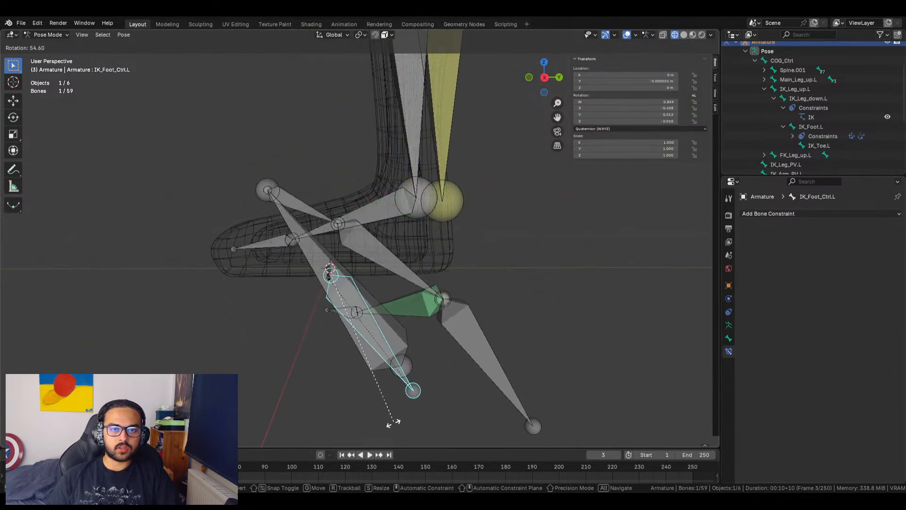
key("Escape")
Select IK_Foot.L and set its Copy Rotation constraint's target space to Local With Parent
left_click(390, 197)
left_click(390, 197)
left_click(390, 197)
left_click(390, 198)
left_click(390, 197)
scroll(786, 338, "down", 1)
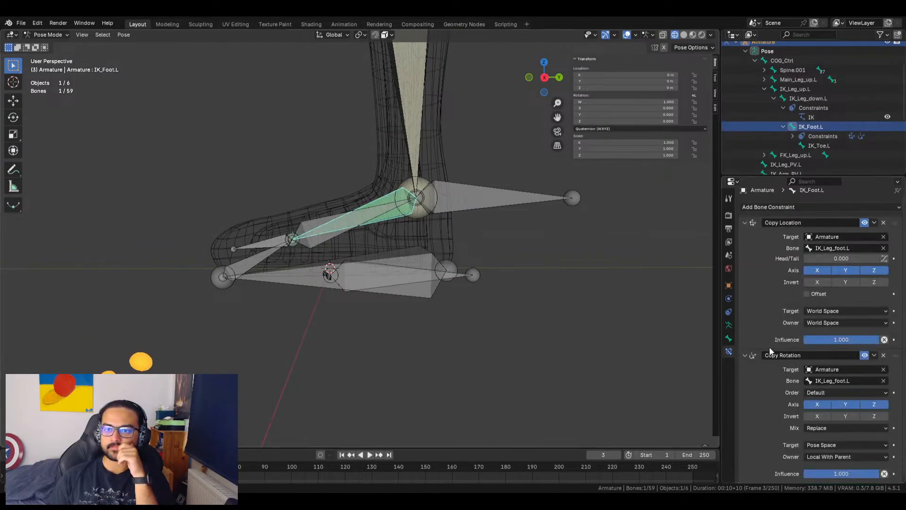
left_click(826, 445)
left_click(826, 415)
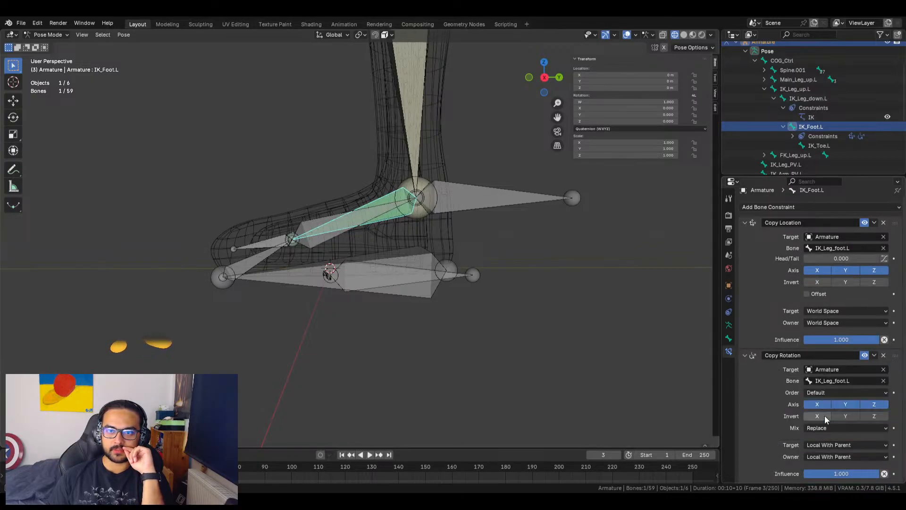
Test the new target space by rotating IK_Foot_Ctrl.L and moving IK_Leg_foot.L, cancelling both transforms
left_click(461, 274)
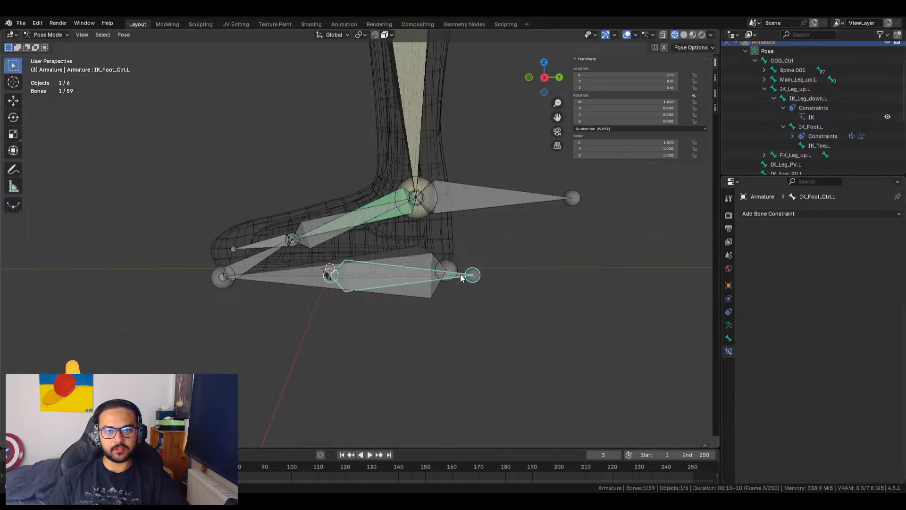
key("r")
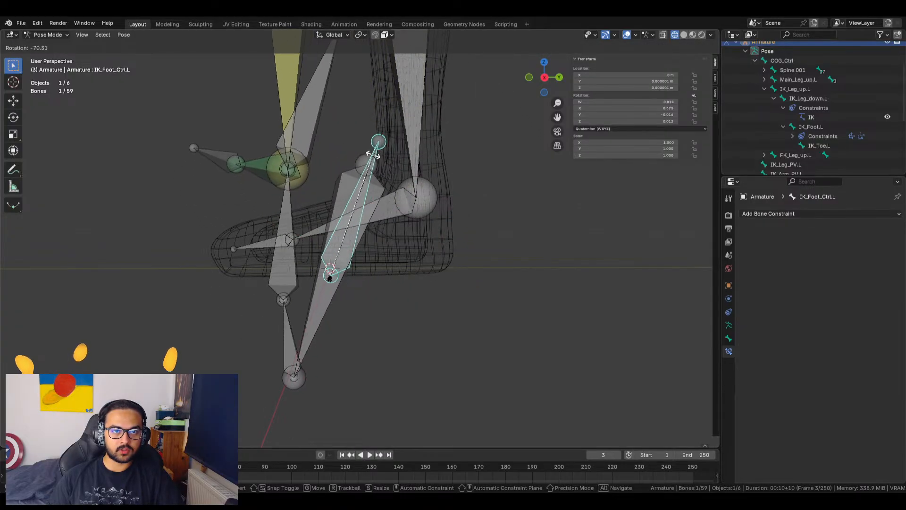
key("Escape")
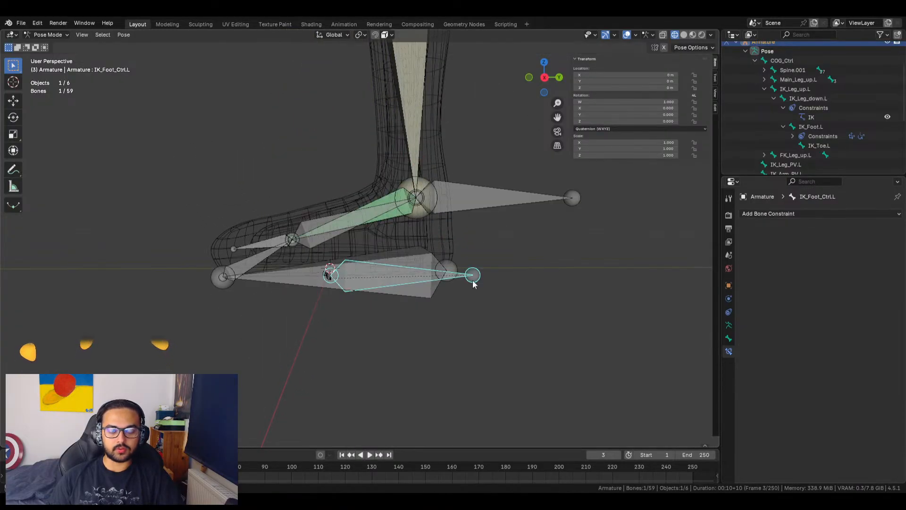
left_click(385, 196)
left_click(473, 195)
key("r")
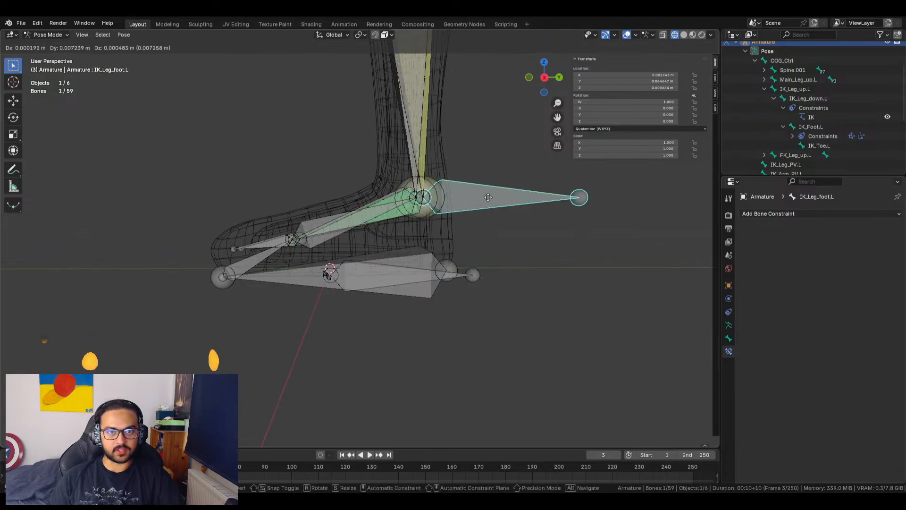
key("Escape")
Select IK_Foot.L and set its Copy Rotation constraint's owner space to Local Space
left_click(376, 199)
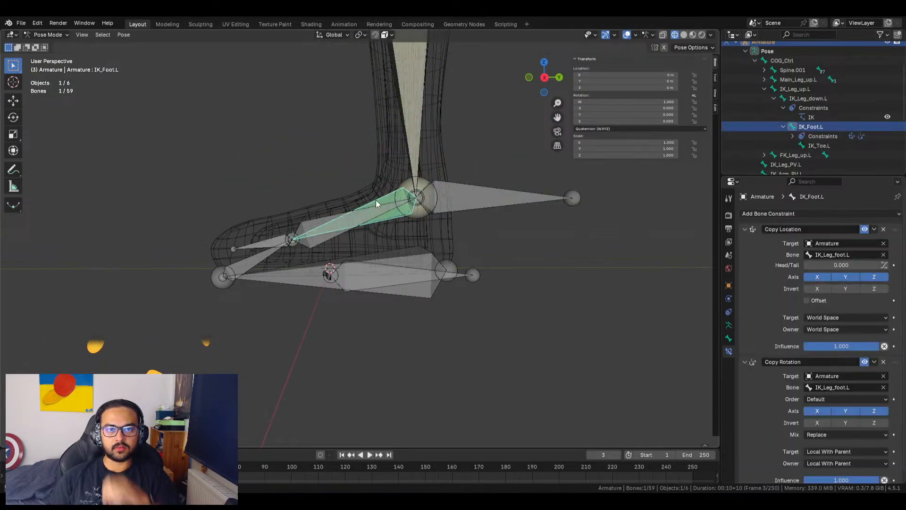
left_click(382, 201)
left_click(382, 201)
left_click(382, 201)
left_click(381, 201)
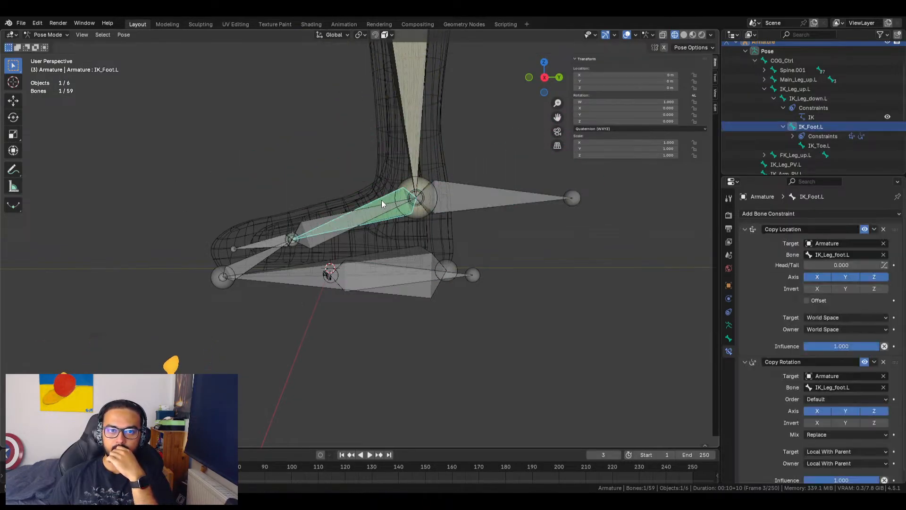
left_click(845, 465)
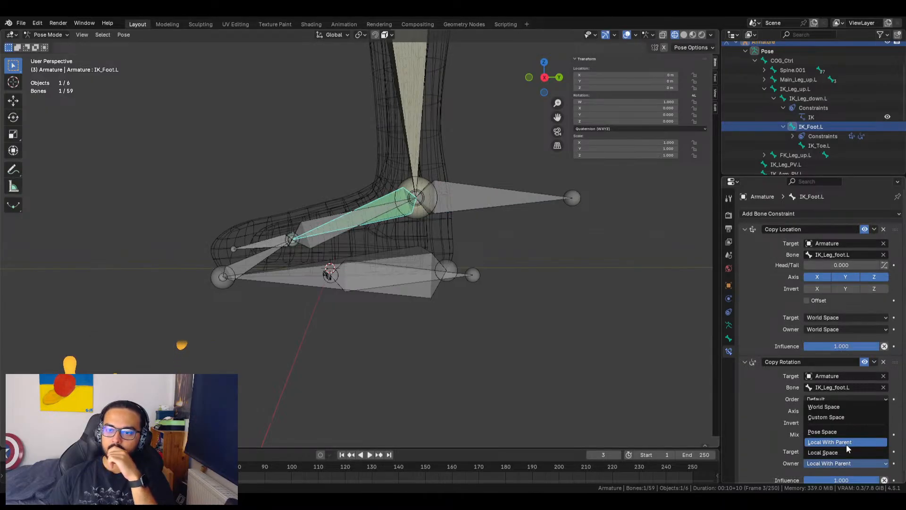
left_click(844, 453)
Test the Local Space owner setting by moving the IK_Foot_Ctrl.L bone, and cancel the move
middle_click_drag(482, 323, 494, 316)
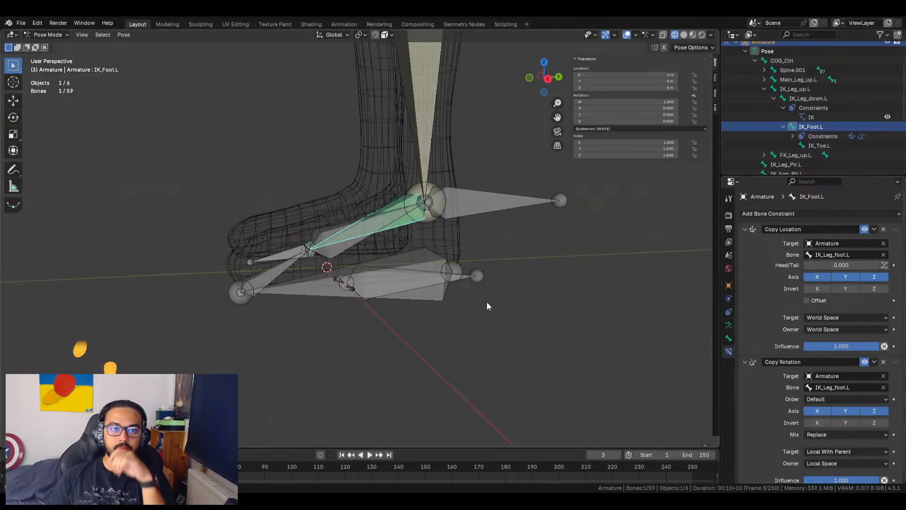
left_click(467, 277)
key("g")
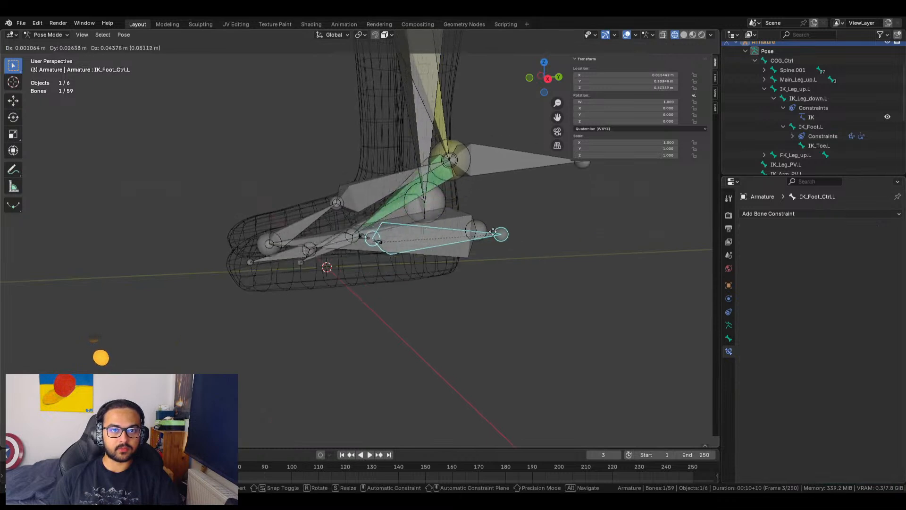
right_click(454, 190)
Select IK_Foot.L and set its Copy Rotation constraint's owner space to Local With Parent
left_click(390, 206)
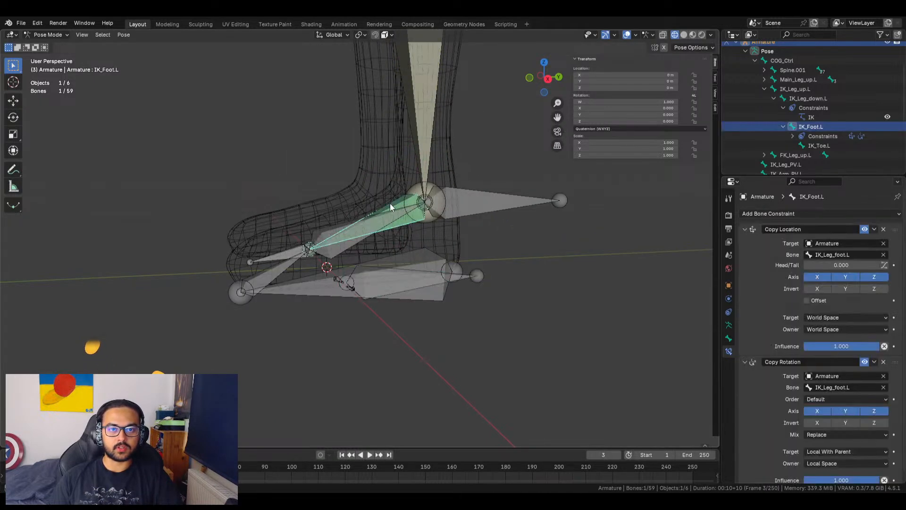
left_click(835, 451)
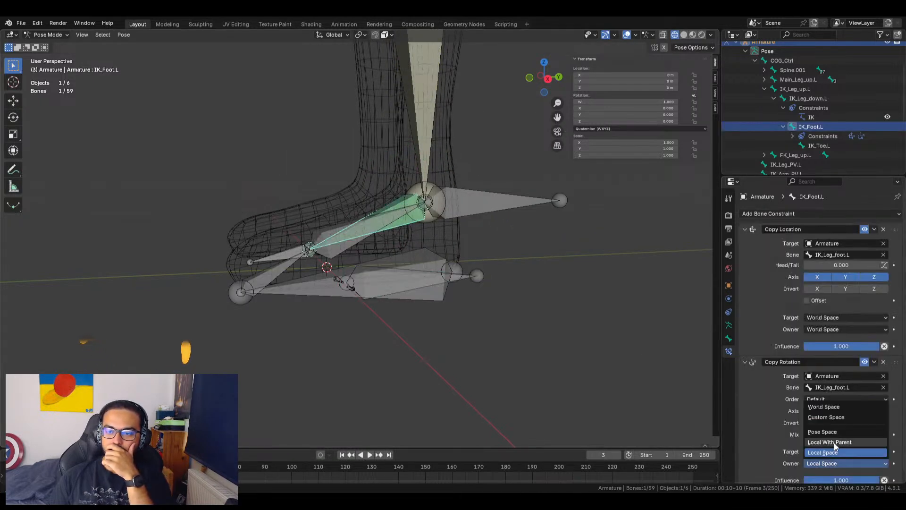
left_click(834, 442)
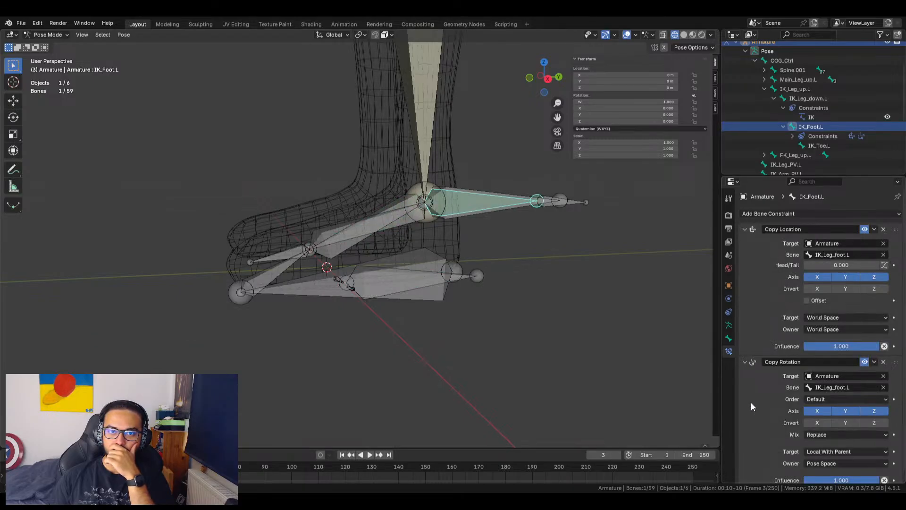
left_click(828, 450)
left_click(828, 449)
left_click(823, 463)
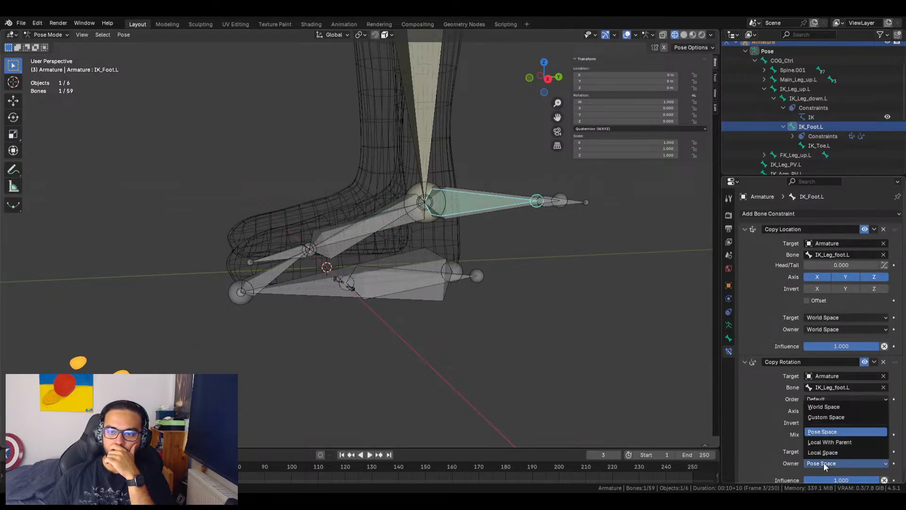
left_click(829, 443)
Set the Copy Rotation constraint's target space on IK_Foot.L to Pose Space
left_click(832, 451)
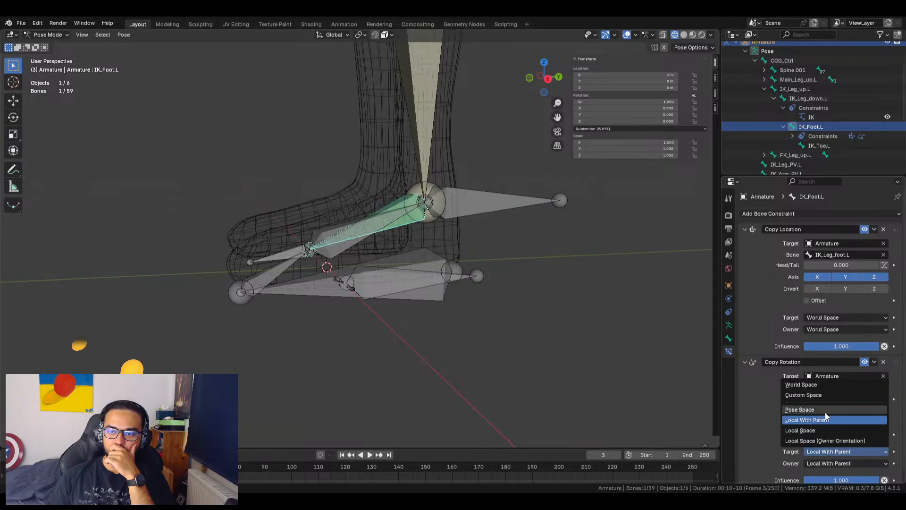
left_click(827, 463)
left_click(828, 452)
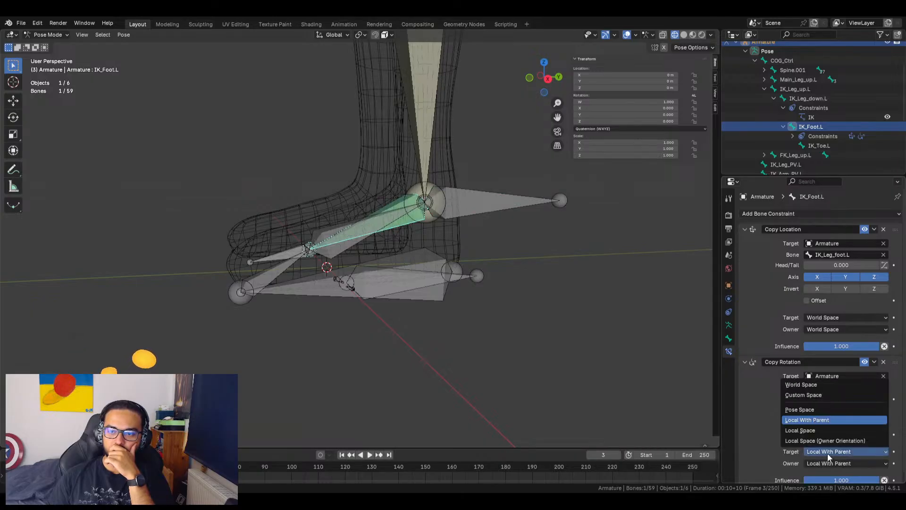
left_click(819, 406)
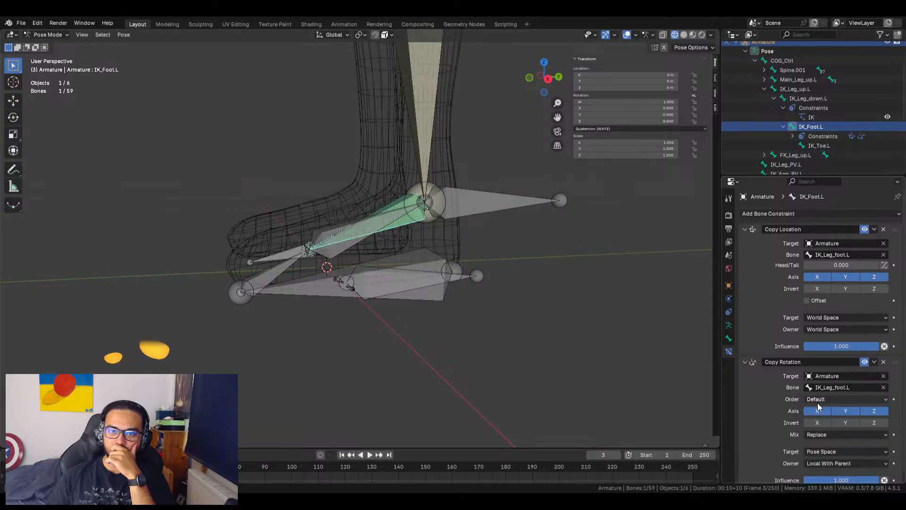
Test the Pose Space target by moving and rotating IK_Foot_Ctrl.L, cancelling both transforms, and select the foot bone
left_click(469, 278)
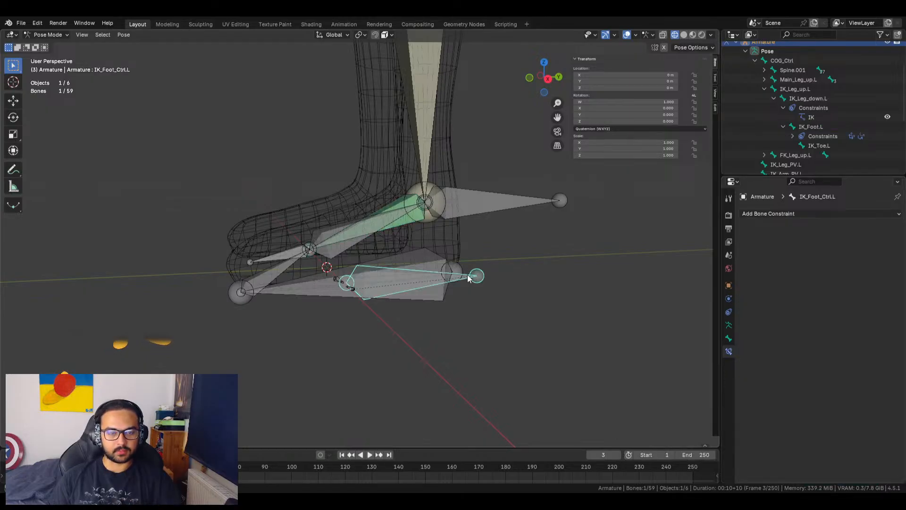
key("g")
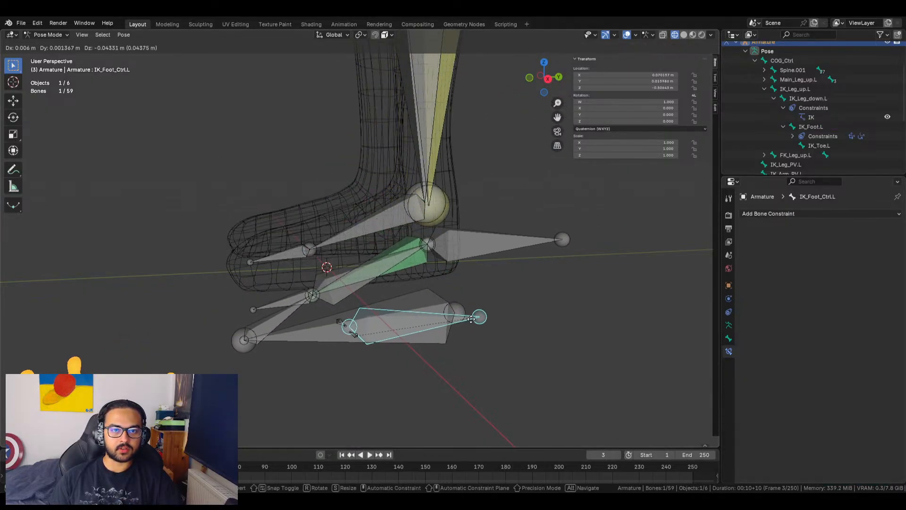
key("Escape")
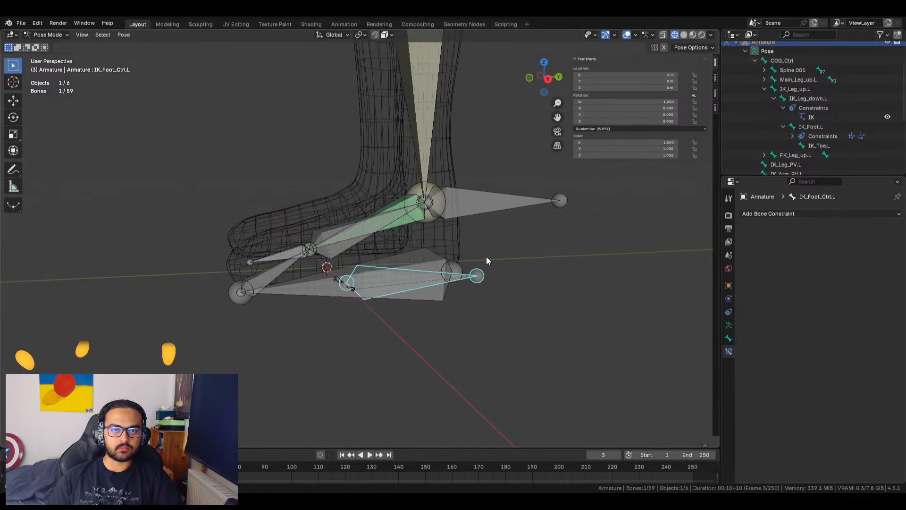
middle_click_drag(494, 278, 462, 278)
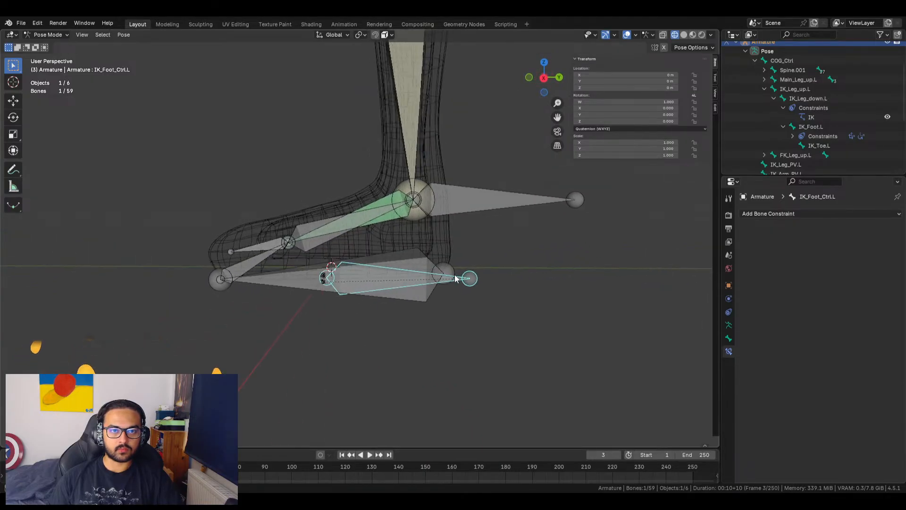
key("g")
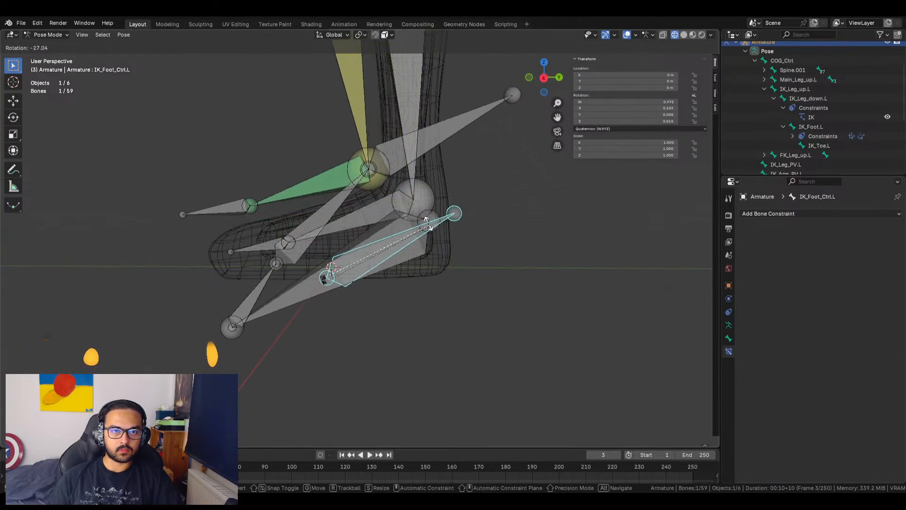
key("Escape")
left_click(396, 214)
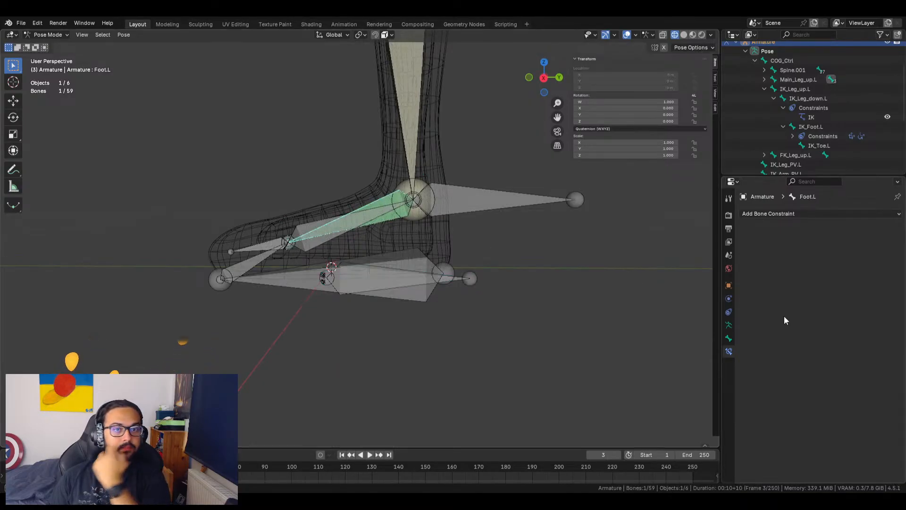
In Edit Mode, move the IK_Foot_Ctrl.L bone about 0.12 m along global Y so its head sits at the heel, and return to Pose Mode
left_click(460, 278)
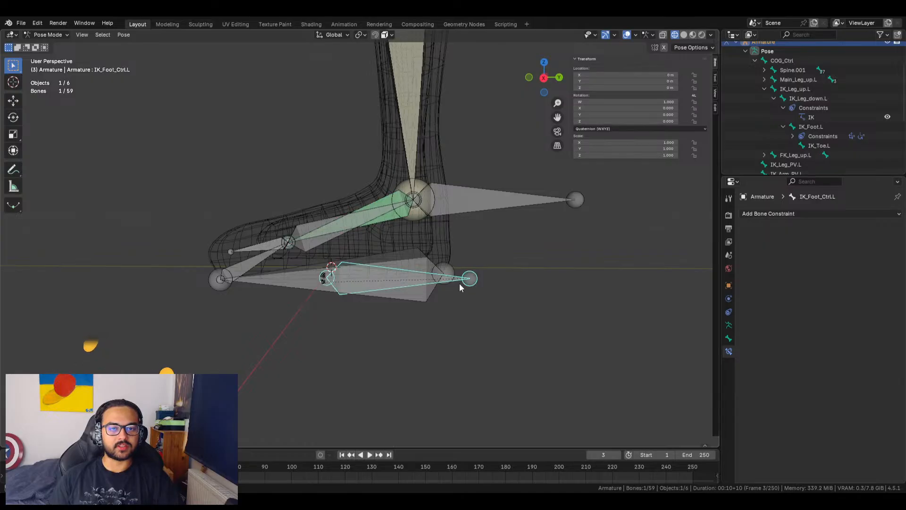
left_click(521, 329)
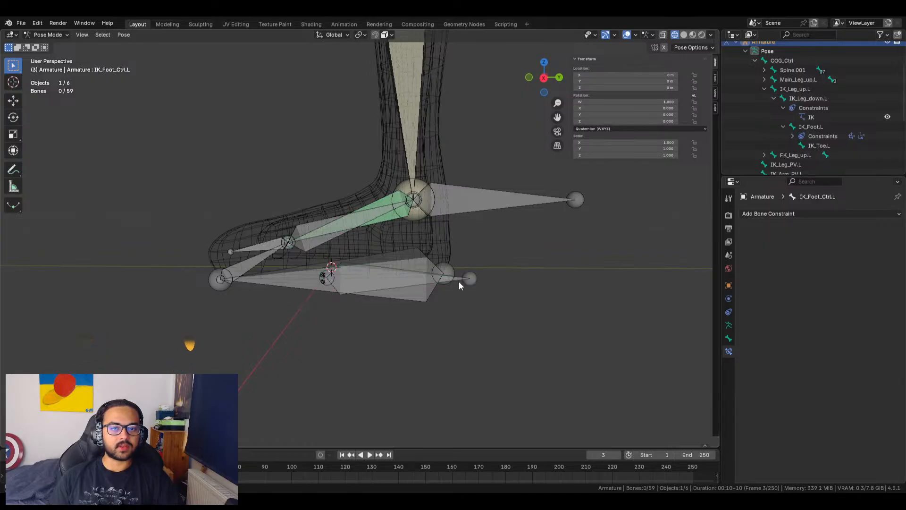
left_click(50, 55)
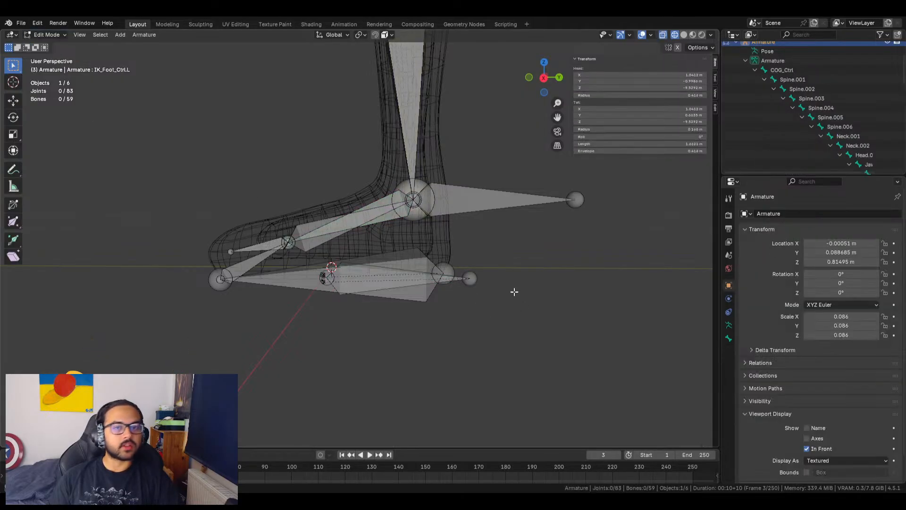
left_click(460, 280)
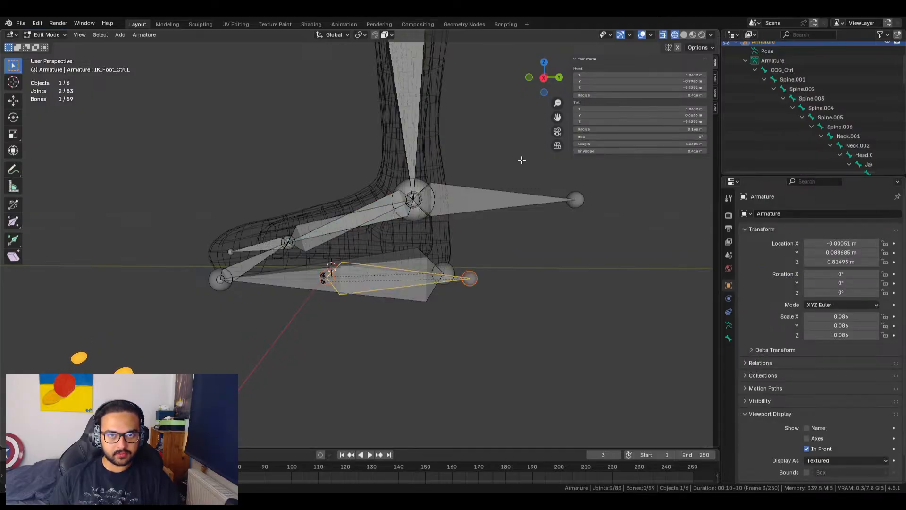
left_click(544, 76)
scroll(509, 319, "up", 3)
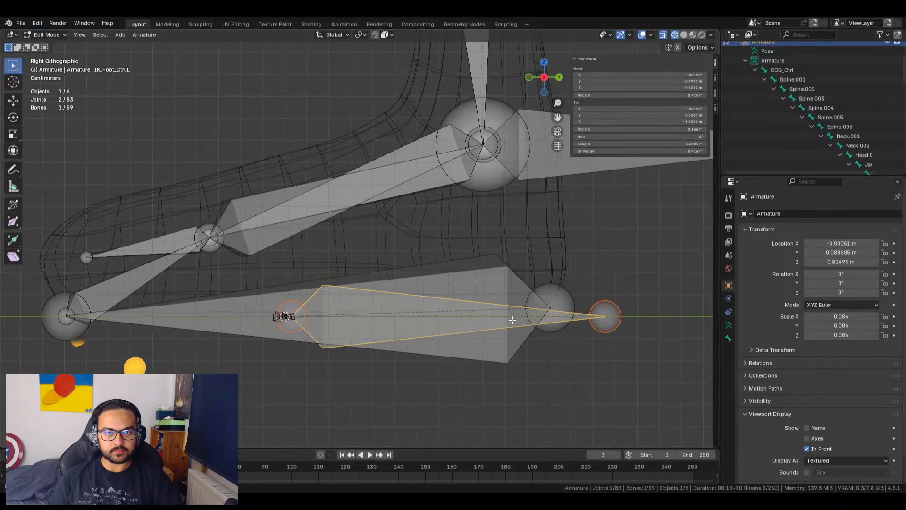
middle_click_drag(638, 364, 525, 325, "shift")
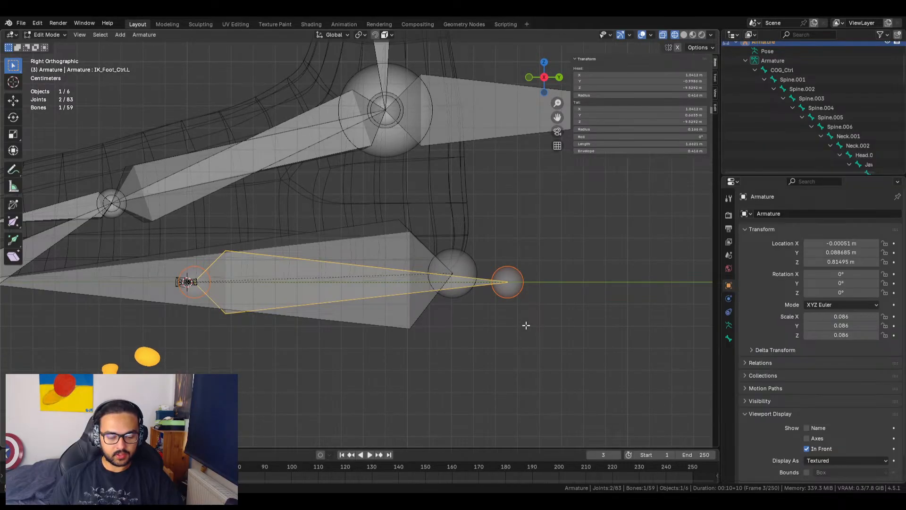
key("g")
key("y")
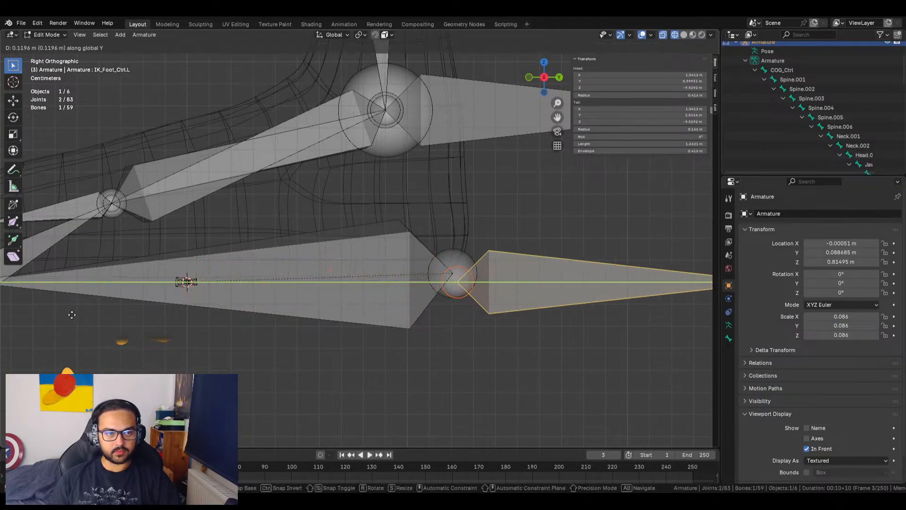
left_click(64, 314)
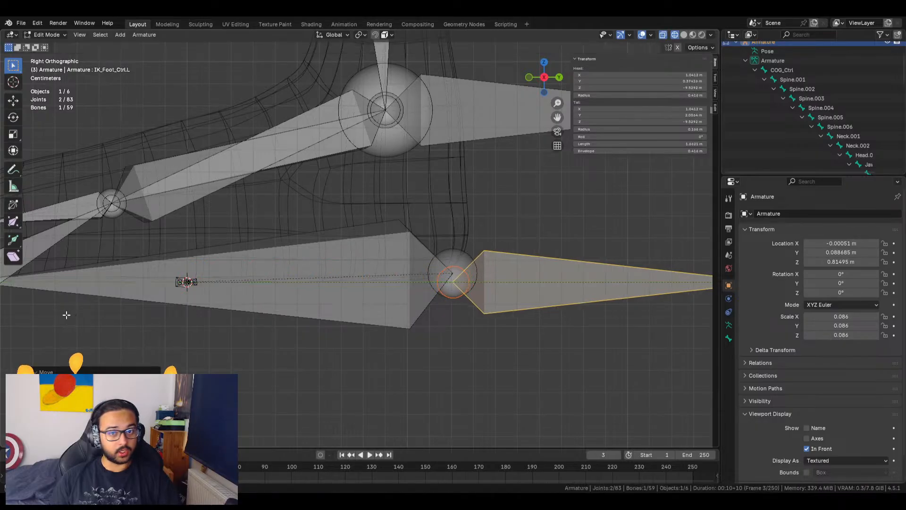
scroll(356, 364, "down", 6)
left_click(403, 309)
key("Tab")
key("ctrl+Tab")
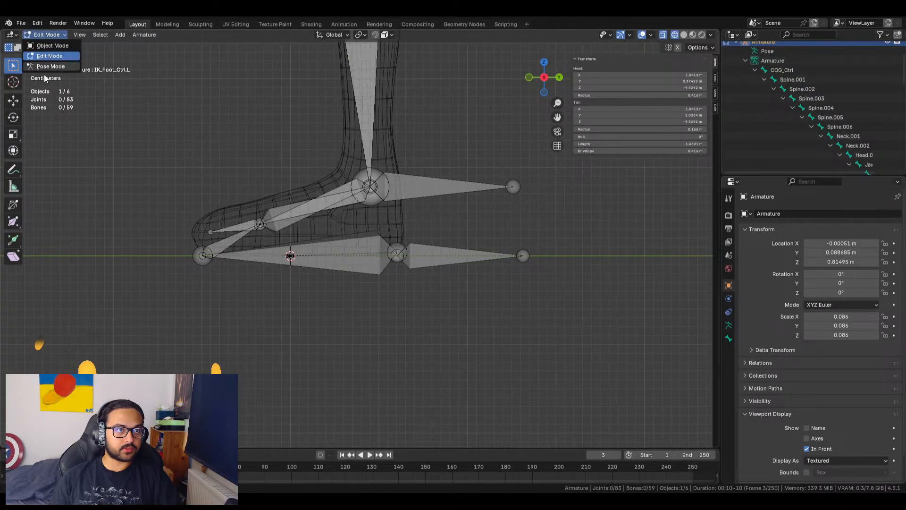
Test the repositioned IK_Foot_Ctrl.L bone by rotating it around the heel, and cancel the rotation
middle_click_drag(491, 283, 445, 273)
left_click(445, 275)
middle_click_drag(443, 312, 474, 337)
key("r")
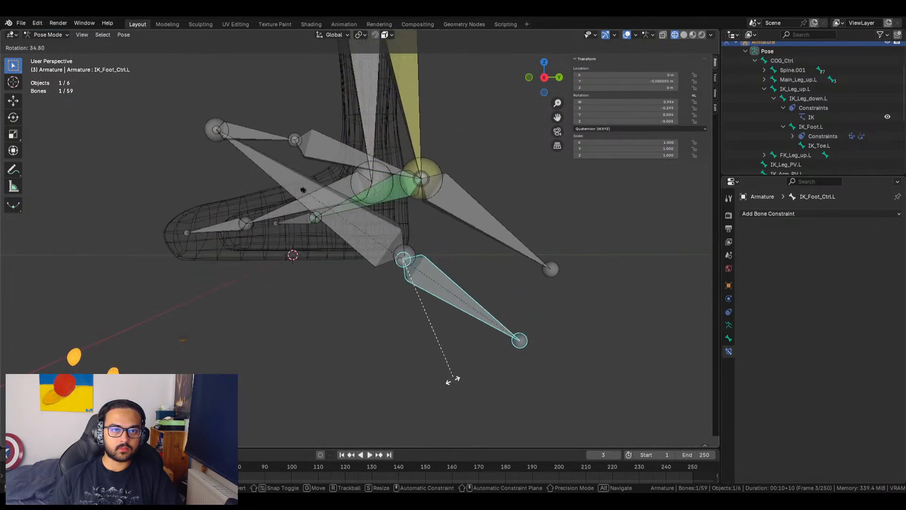
key("Escape")
Select IK_Foot.L and set its Copy Rotation constraint's target space to World Space
left_click(378, 181)
scroll(822, 321, "down", 1)
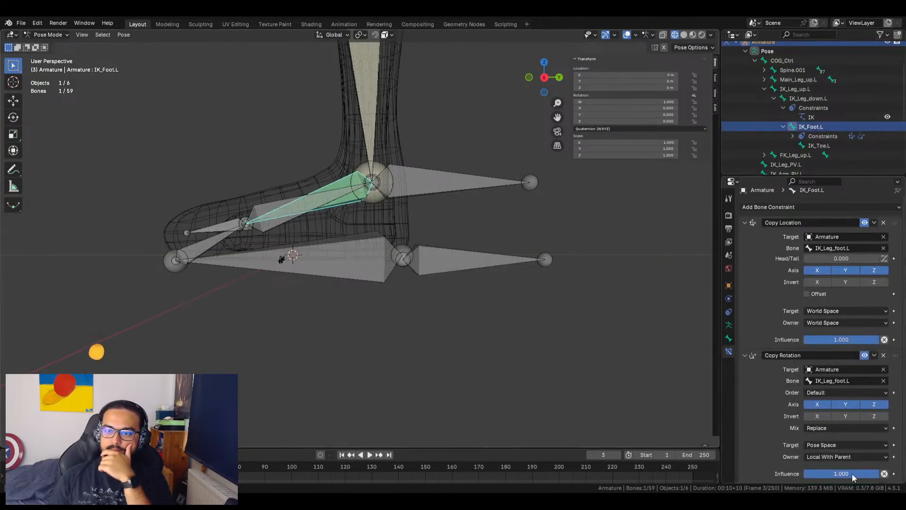
left_click(838, 443)
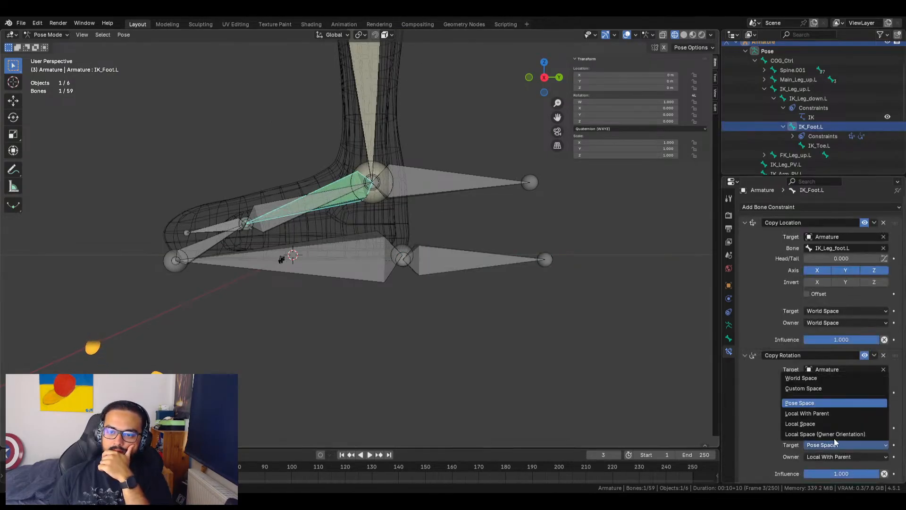
left_click(823, 376)
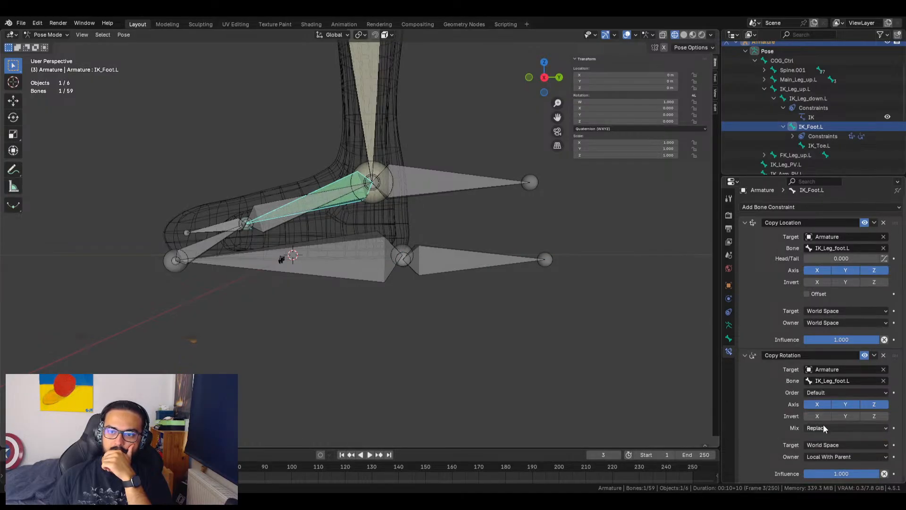
Test the World Space target by moving IK_Foot_Ctrl.L twice, cancelling each move
left_click(450, 255)
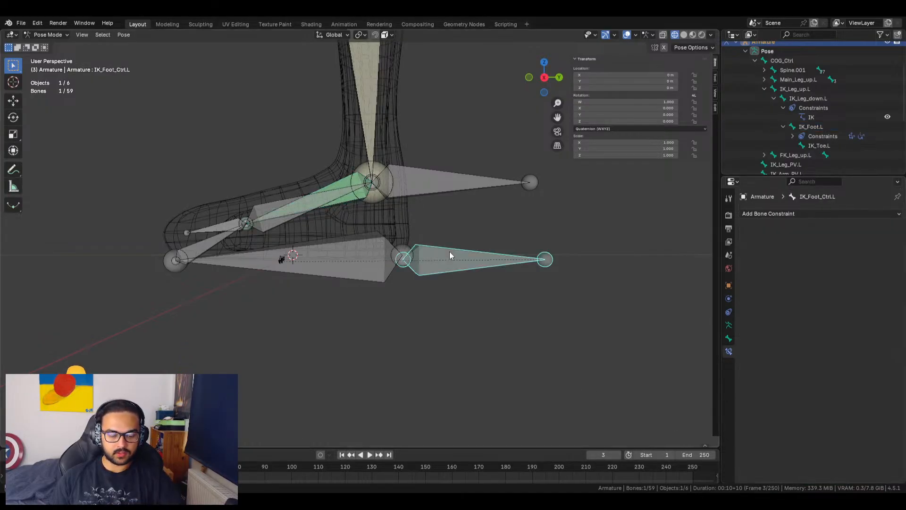
key("g")
key("Escape")
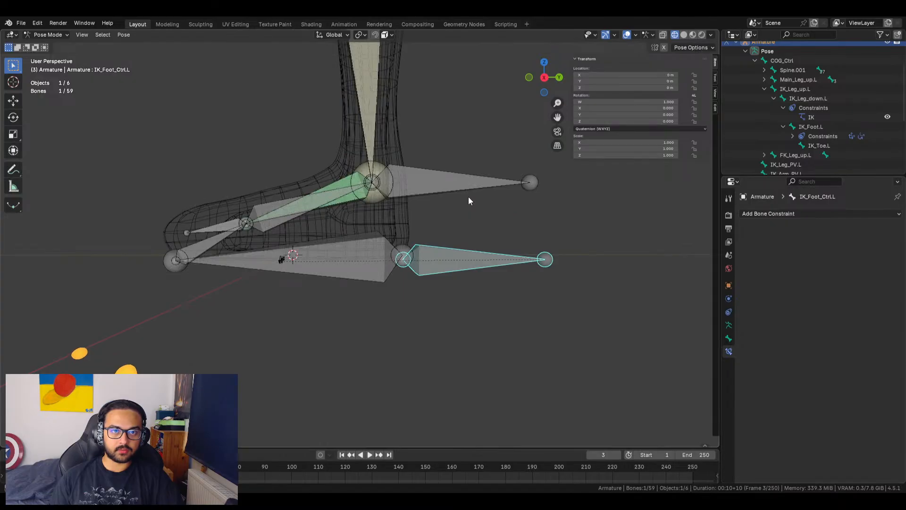
key("g")
key("Escape")
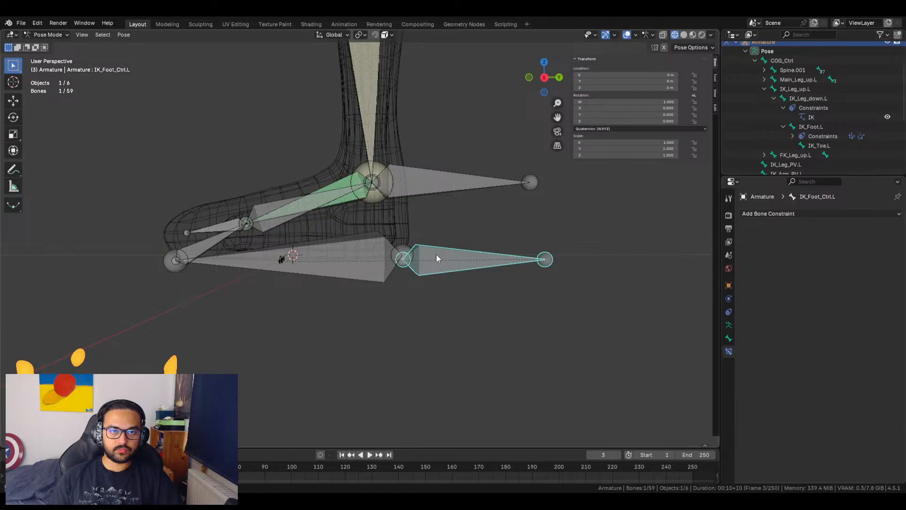
Select IK_Foot.L and set the target bone of its Copy Rotation constraint to IK_Foot_Ctrl.L
left_click(342, 183)
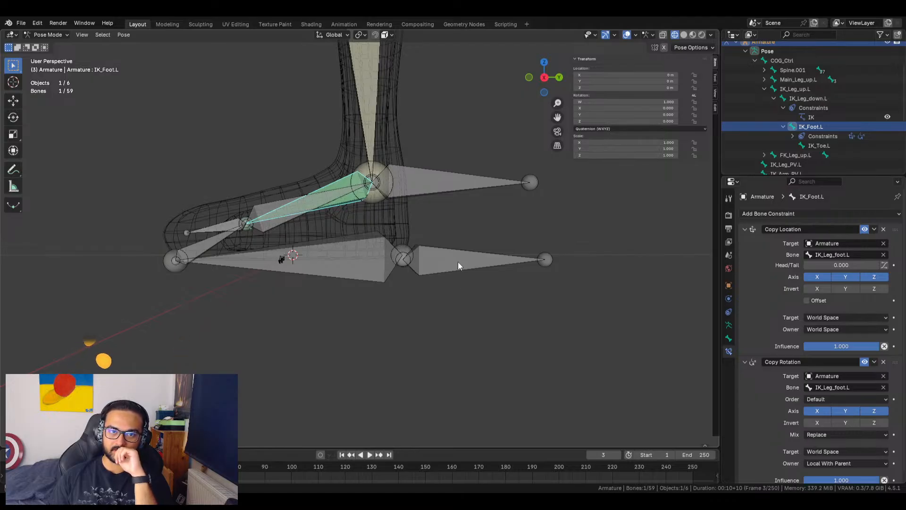
left_click(868, 388)
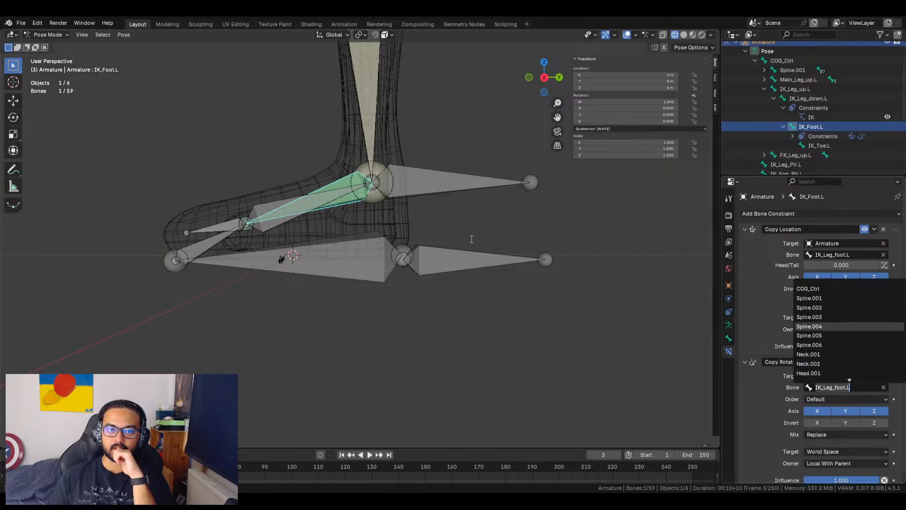
left_click(453, 259)
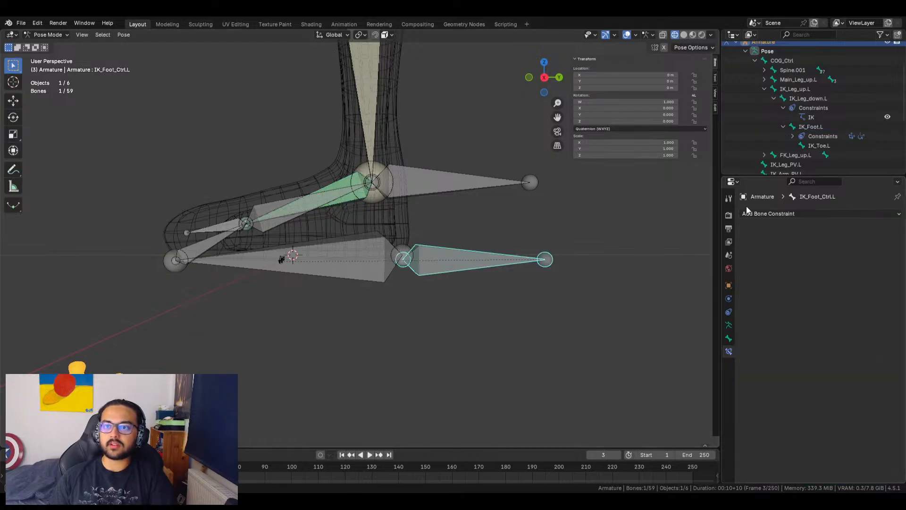
left_click(338, 184)
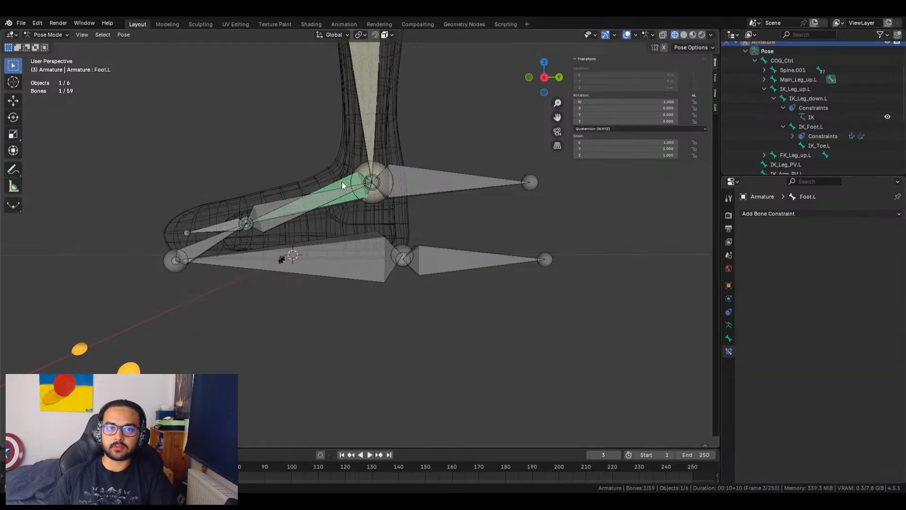
left_click(851, 387)
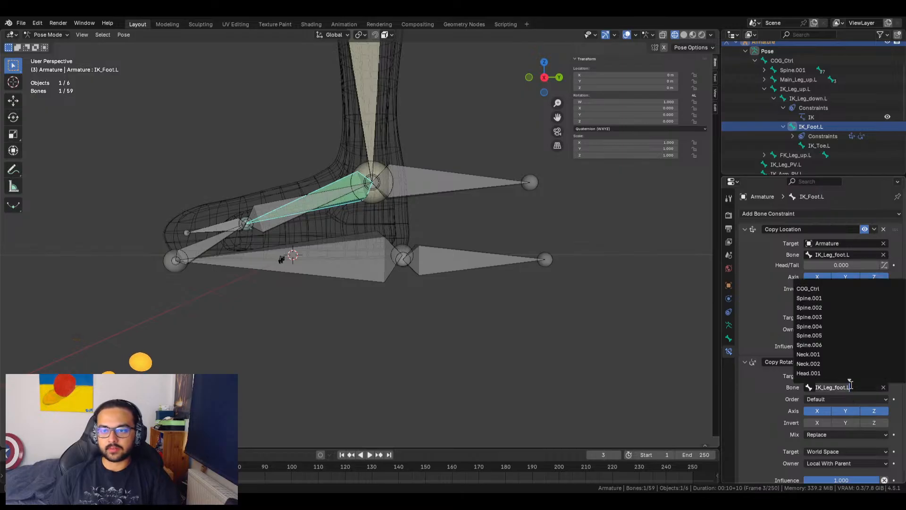
type("ikfoot")
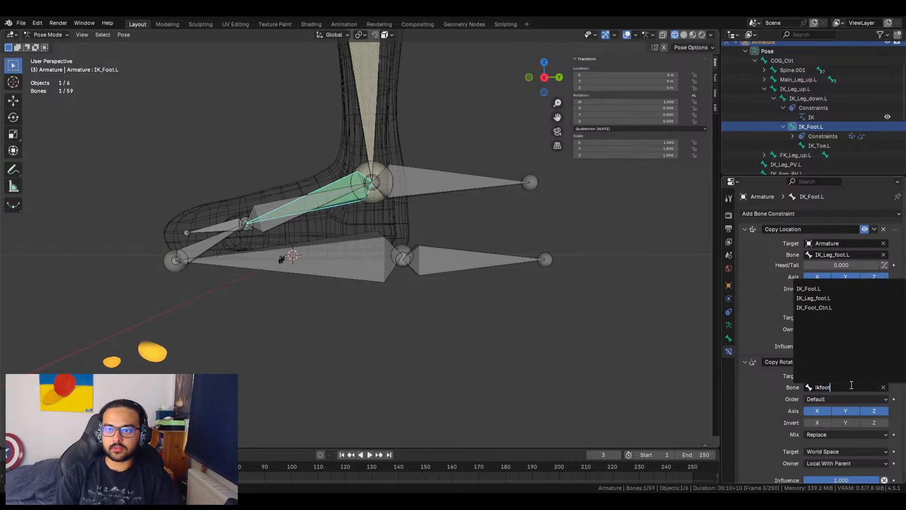
key("Down")
key("Down")
key("Down")
key("Return")
Undo and redo the Copy Rotation target change to compare IK_Foot.L's orientation up close with each target bone
middle_click_drag(462, 269, 577, 285)
scroll(507, 209, "up", 5)
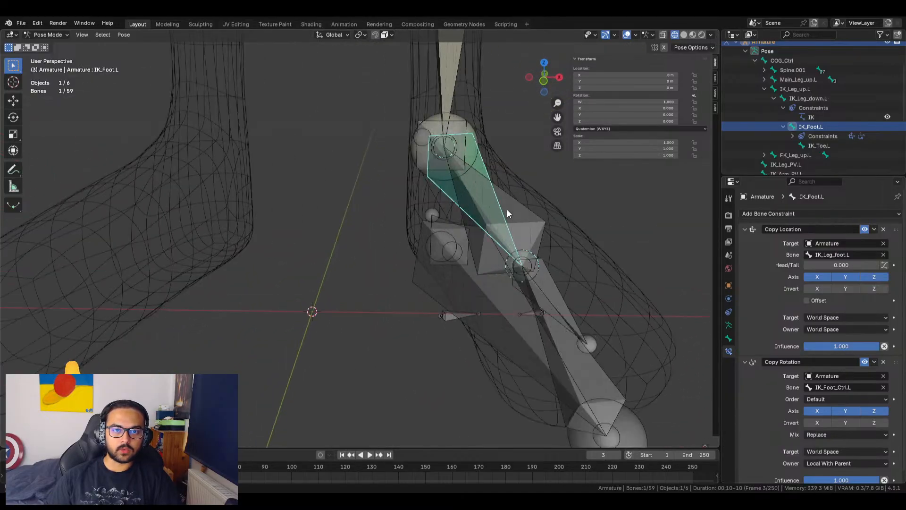
middle_click_drag(537, 210, 415, 284, "shift")
key("ctrl+z")
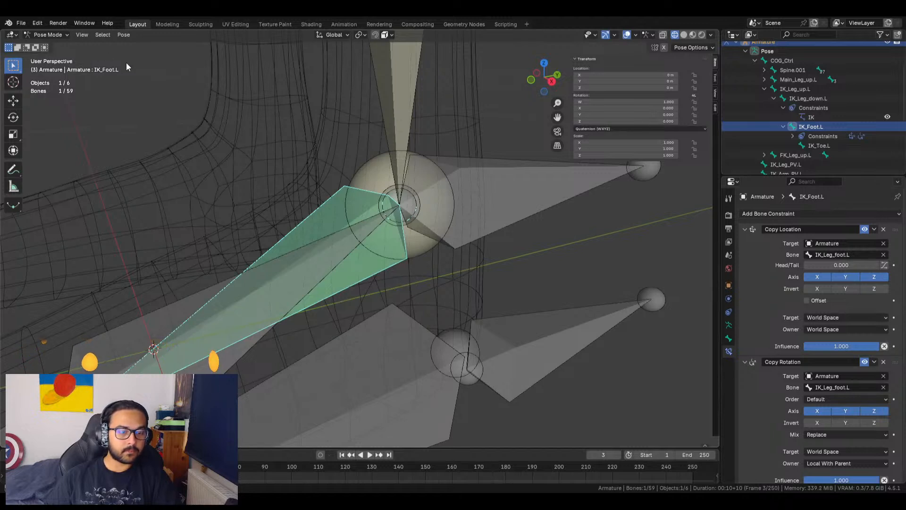
key("ctrl+shift+z")
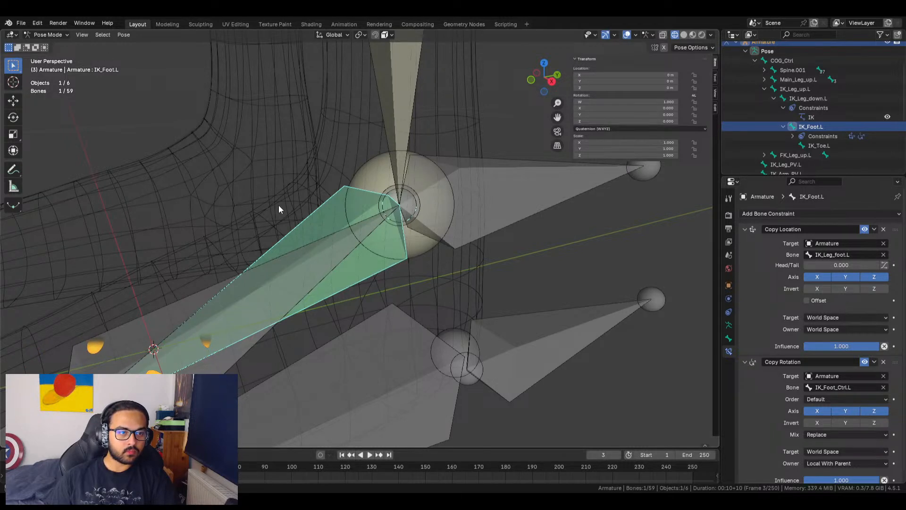
Test the new rotation target by moving IK_Foot_Ctrl.L, and cancel the move
scroll(349, 327, "down", 6)
middle_click_drag(477, 338, 446, 308)
left_click(440, 287)
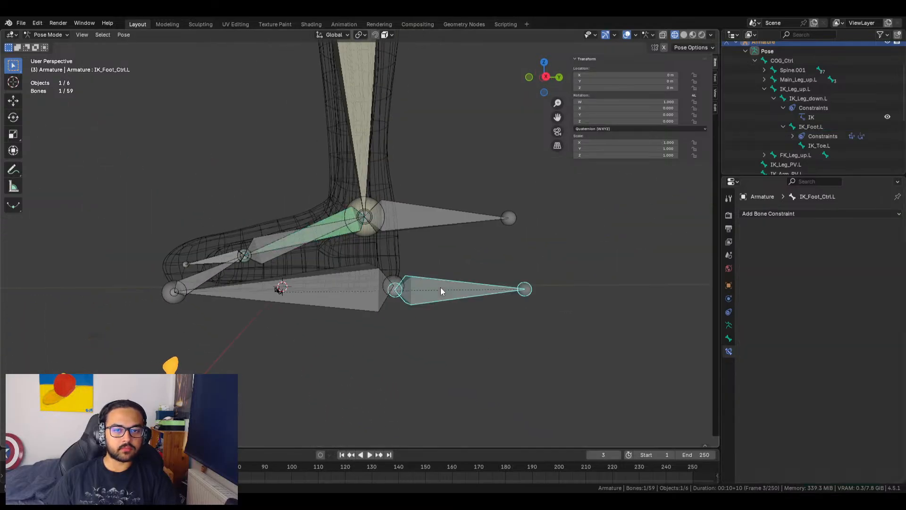
key("g")
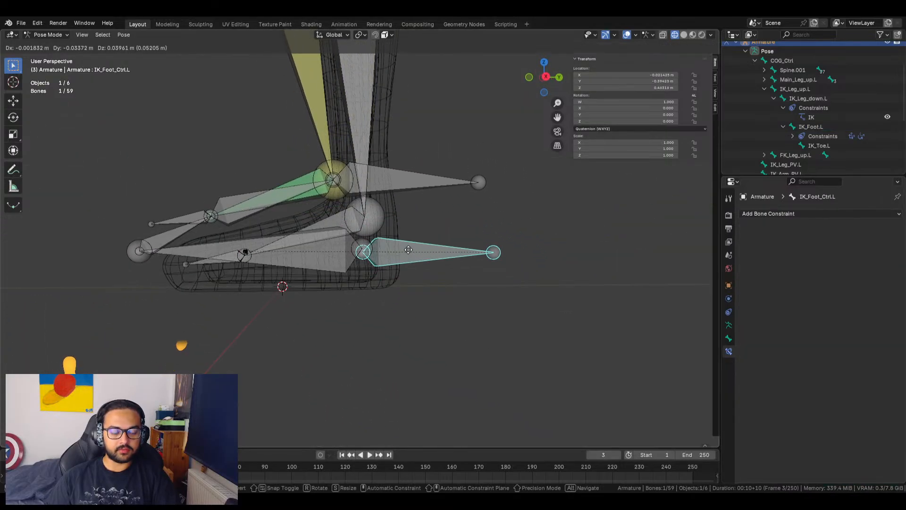
right_click(412, 256)
Rotate and move IK_Foot_Ctrl.L to check how IK_Foot.L follows, and clear the control bone's location and rotation
key("r")
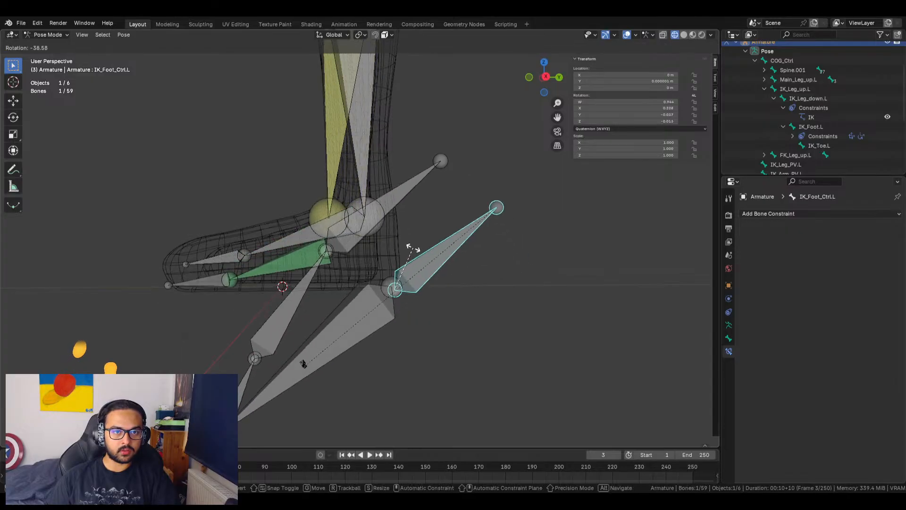
left_click(447, 321)
key("g")
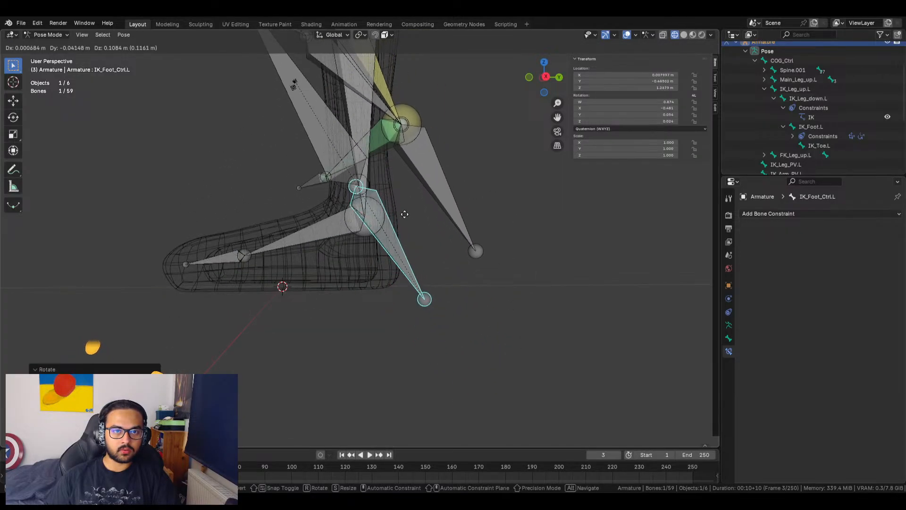
left_click(406, 214)
middle_click_drag(406, 214, 326, 217)
key("alt+g")
key("alt+r")
key("alt+a")
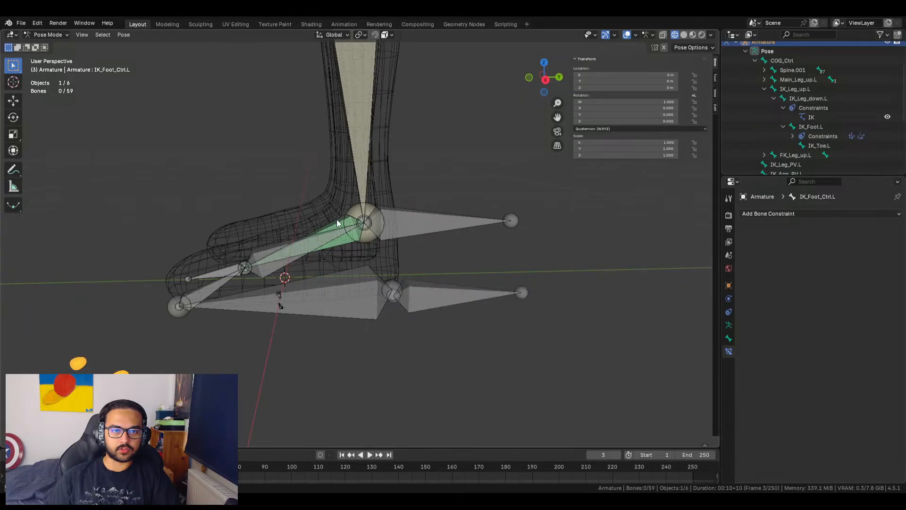
Select IK_Foot.L and switch its Copy Rotation target space to Local With Parent, and from there to Pose Space
left_click(338, 224)
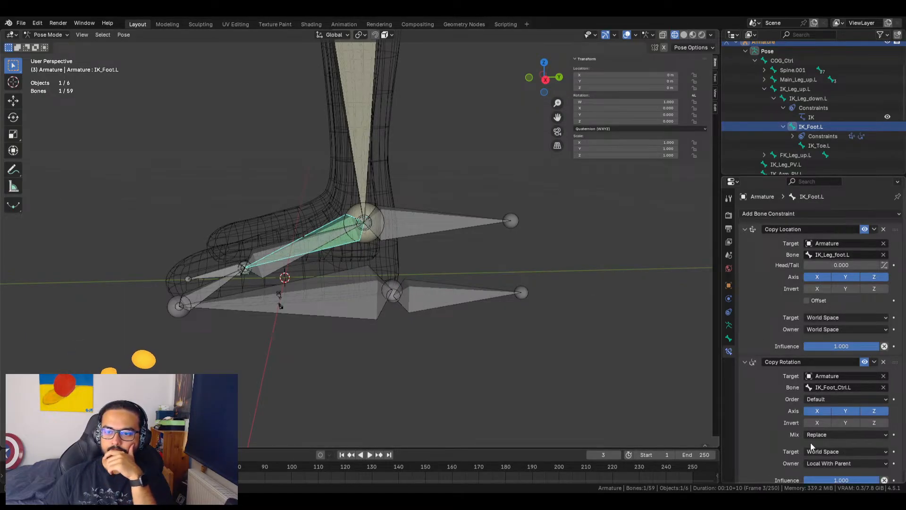
scroll(817, 444, "down", 1)
left_click(830, 446)
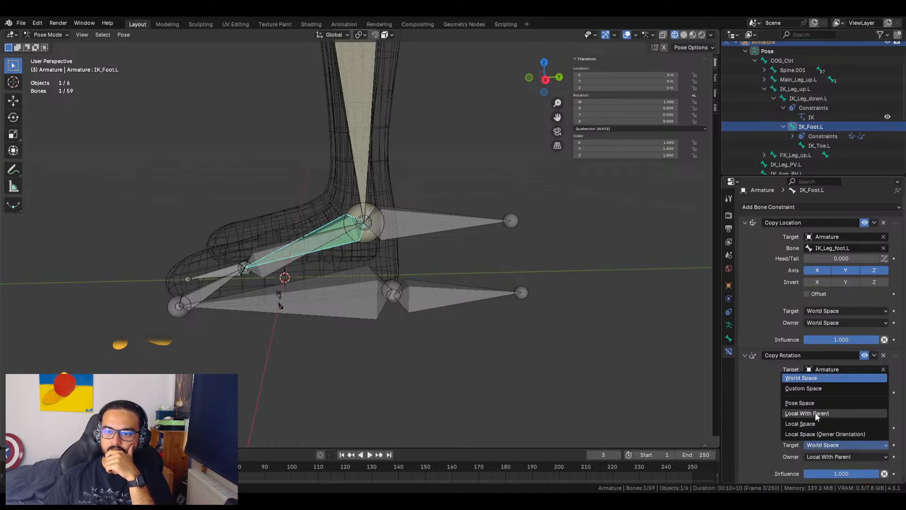
left_click(814, 413)
left_click(826, 446)
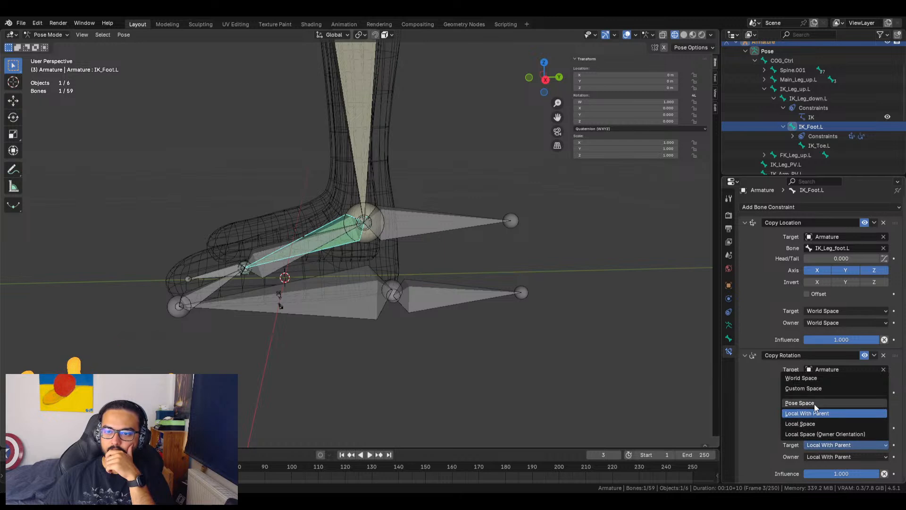
Test the Pose Space target by moving and rotating IK_Foot_Ctrl.L, cancelling both transforms
left_click(443, 298)
key("g")
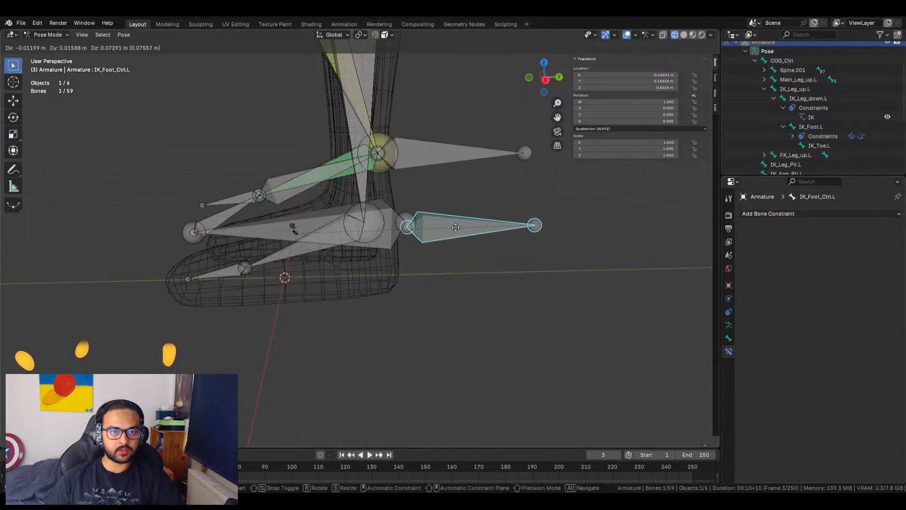
key("Escape")
key("g")
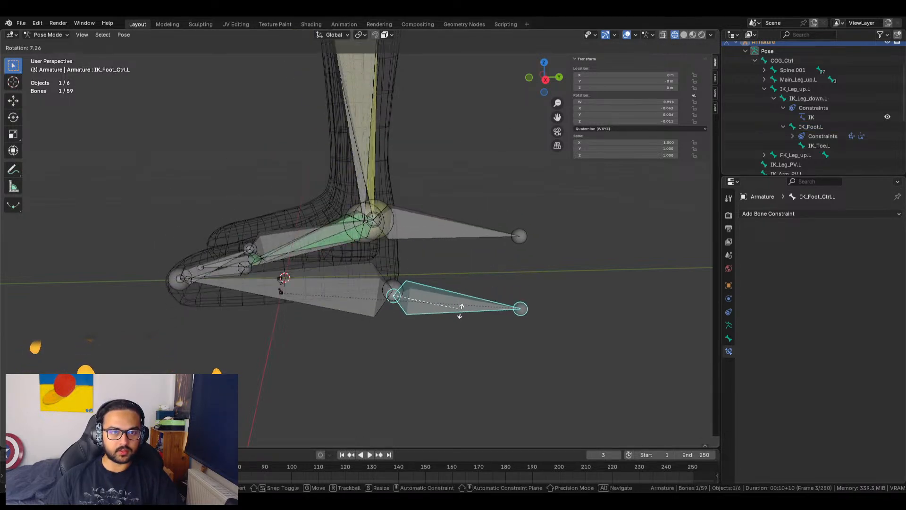
key("Escape")
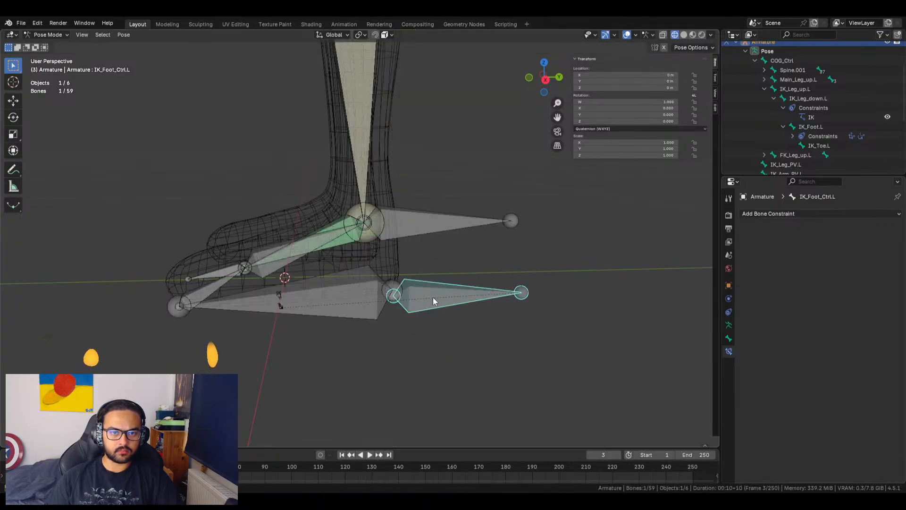
Raise and rotate IK_Foot_Ctrl.L to check the foot's response from another angle, and clear its location and rotation
key("g")
left_click(430, 225)
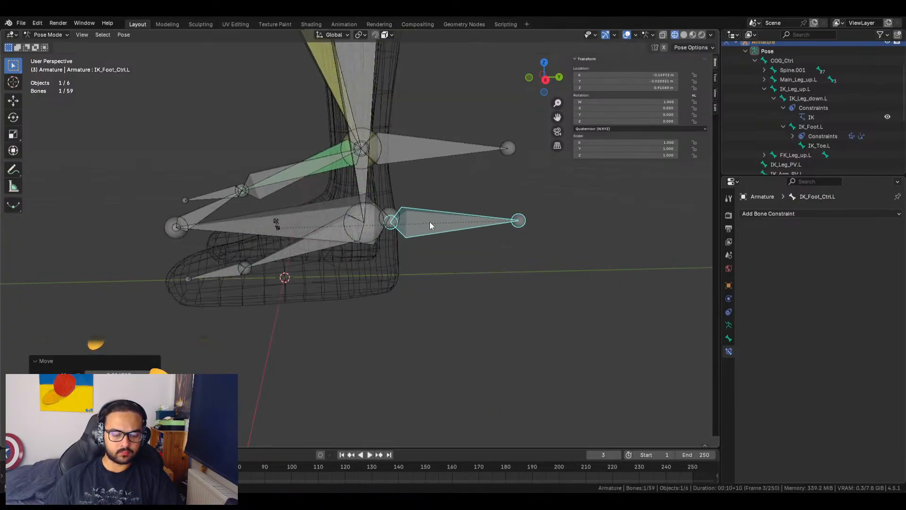
key("r")
left_click(485, 305)
middle_click_drag(484, 304, 389, 315)
key("alt+g")
key("alt+r")
scroll(400, 306, "up", 3)
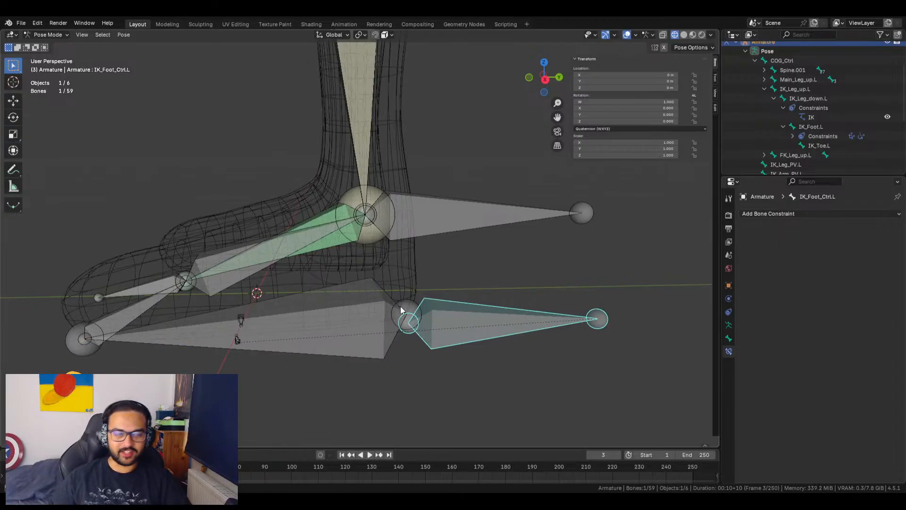
Set IK_Foot.L's Copy Rotation target space to World Space and its owner space to Pose Space
left_click(321, 235)
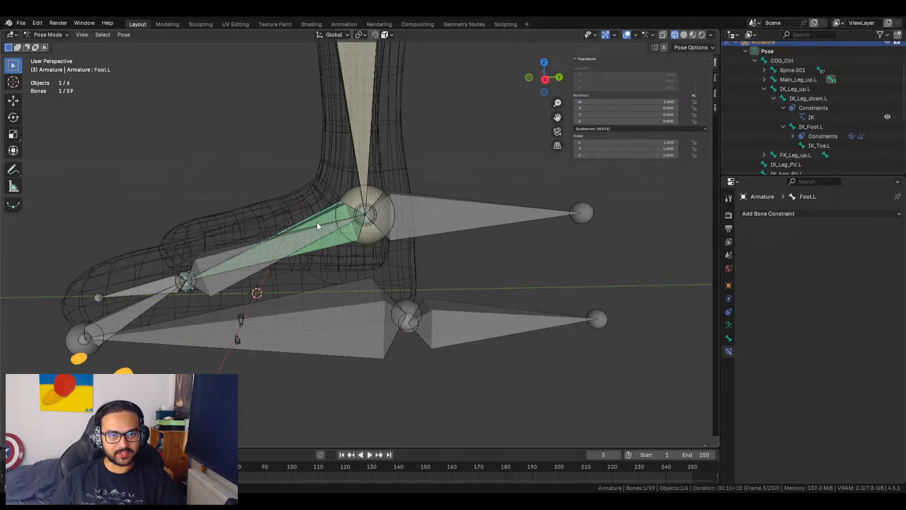
scroll(828, 420, "down", 1)
left_click(828, 443)
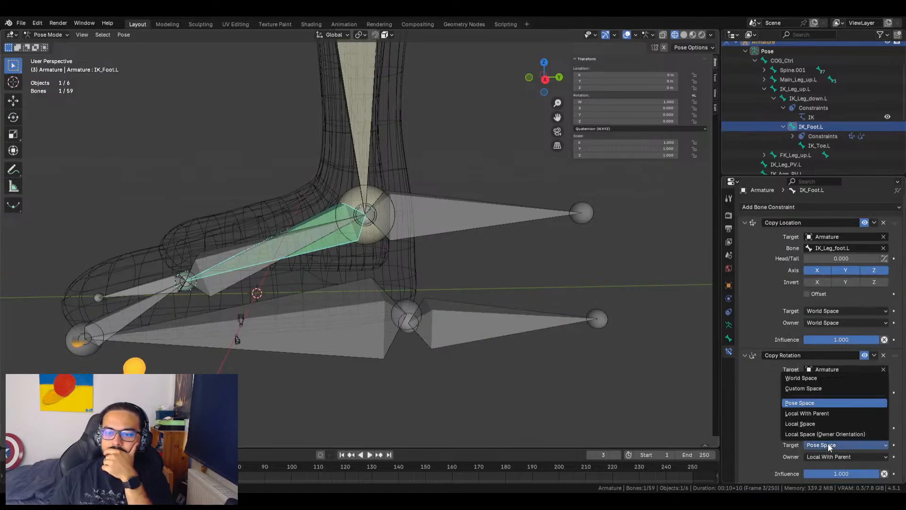
left_click(828, 443)
left_click(830, 444)
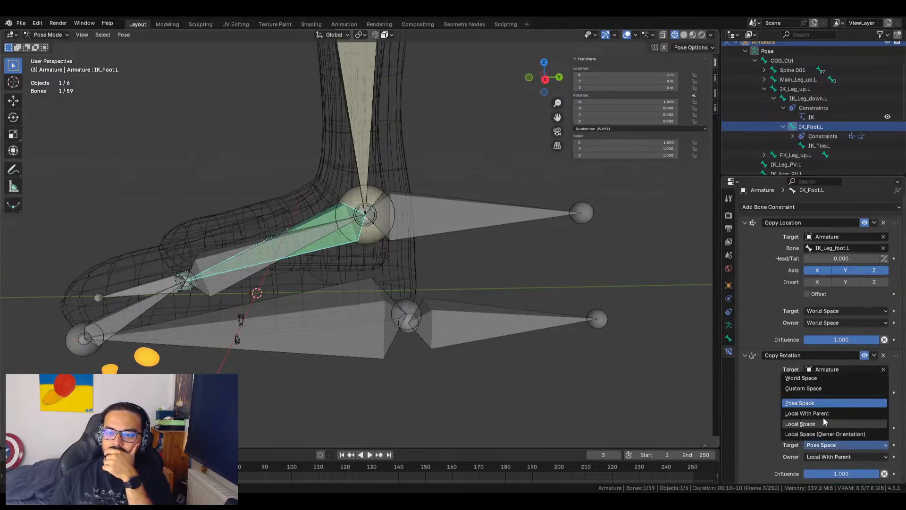
left_click(825, 376)
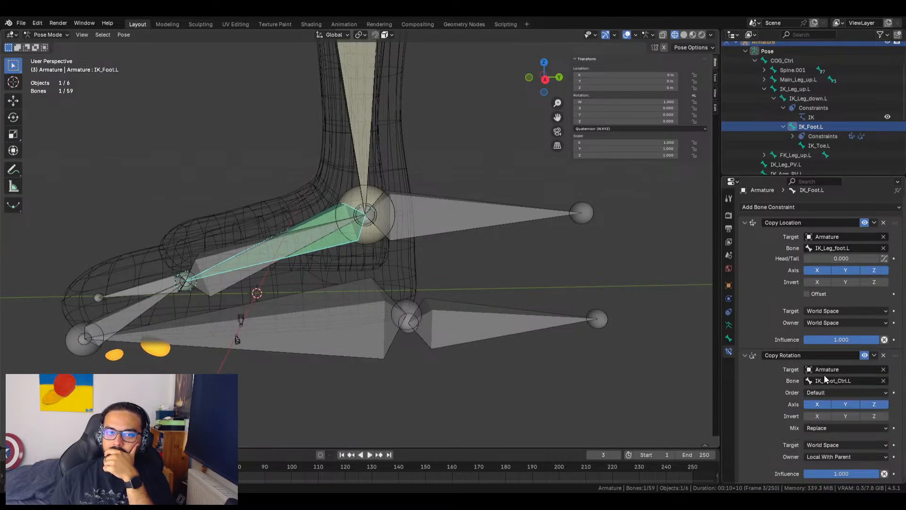
left_click(837, 456)
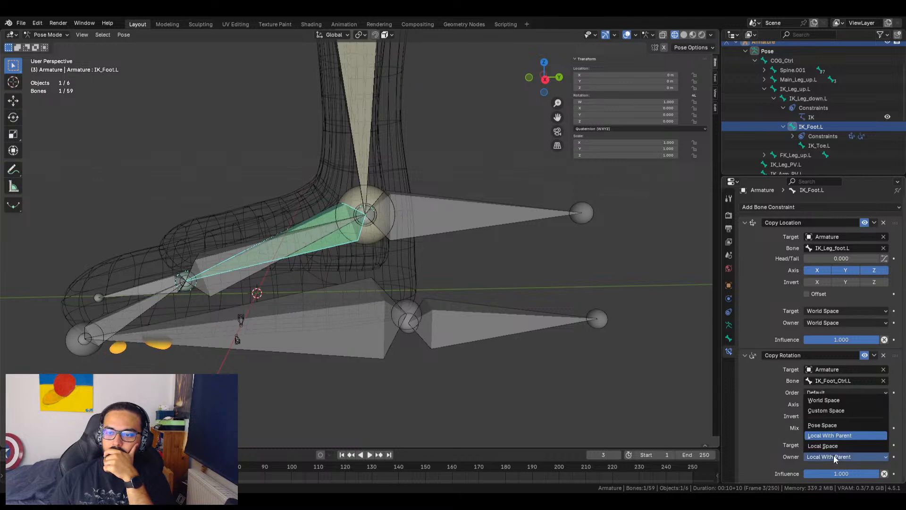
left_click(842, 423)
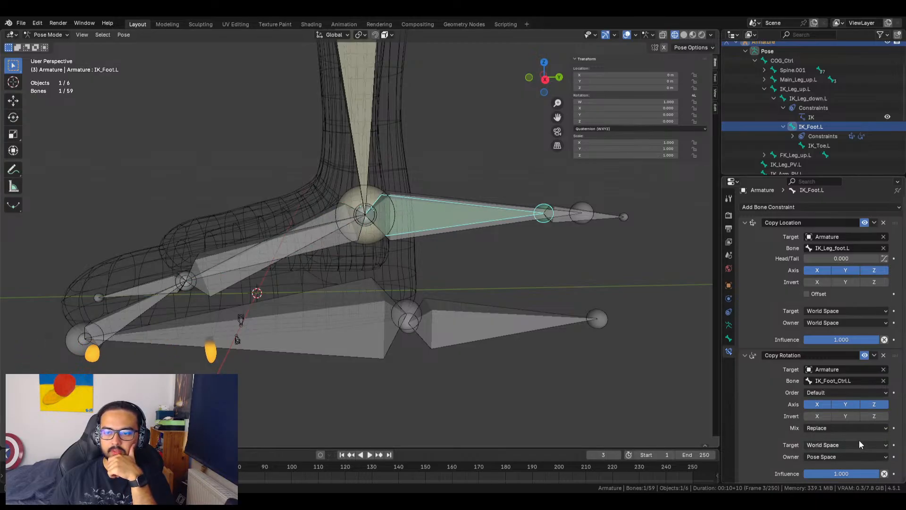
left_click(849, 455)
left_click(847, 458)
Try Pose Space as the Copy Rotation target space, and settle on Local Space for the target and World Space for the owner
left_click(840, 445)
left_click(839, 402)
left_click(835, 445)
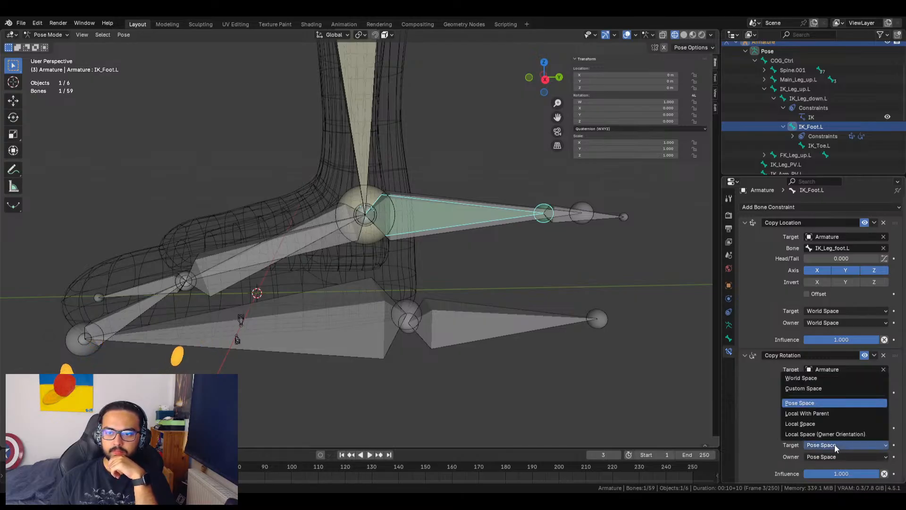
left_click(833, 423)
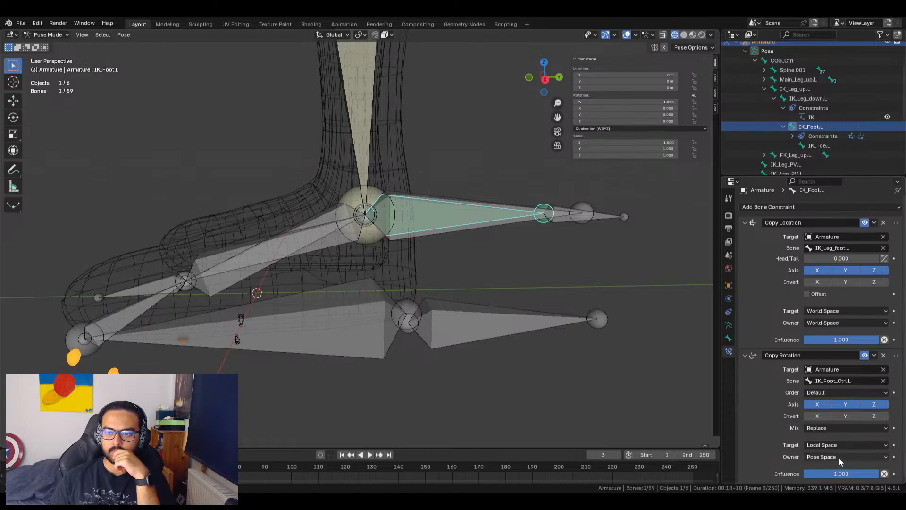
left_click(839, 458)
left_click(835, 399)
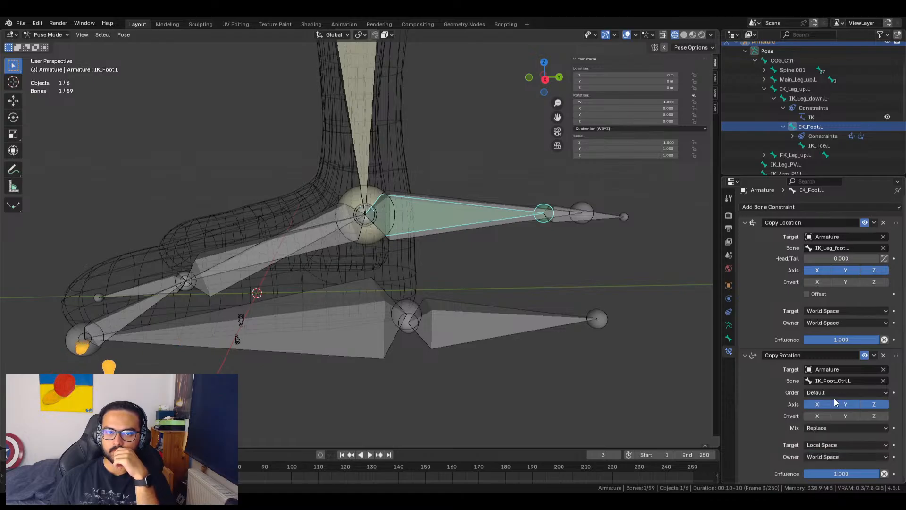
Set the Copy Rotation owner space of IK_Foot.L to Local With Parent, keeping Local Space for the target
left_click(836, 451)
left_click(834, 426)
left_click(840, 455)
left_click(842, 434)
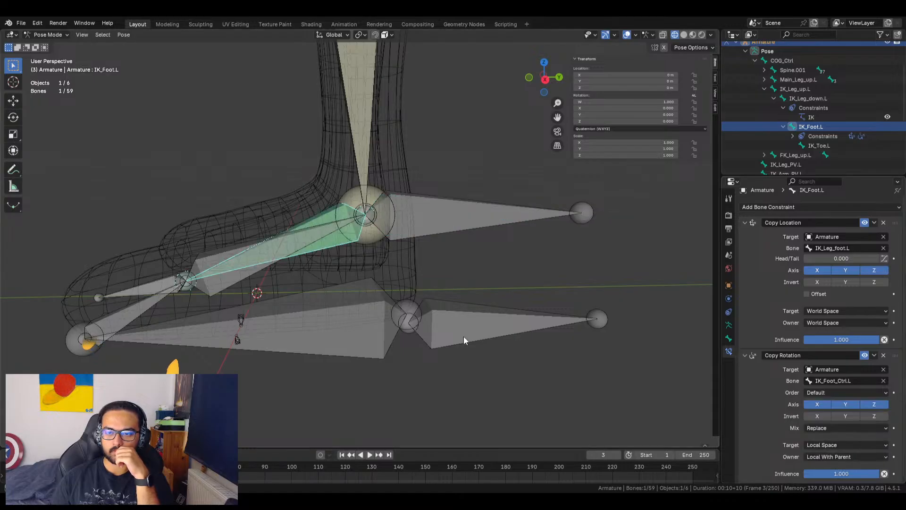
Test the constraint by moving and rotating IK_Foot_Ctrl.L, cancel the rotation, and undo back to the World Space owner setting
left_click(481, 328)
key("g")
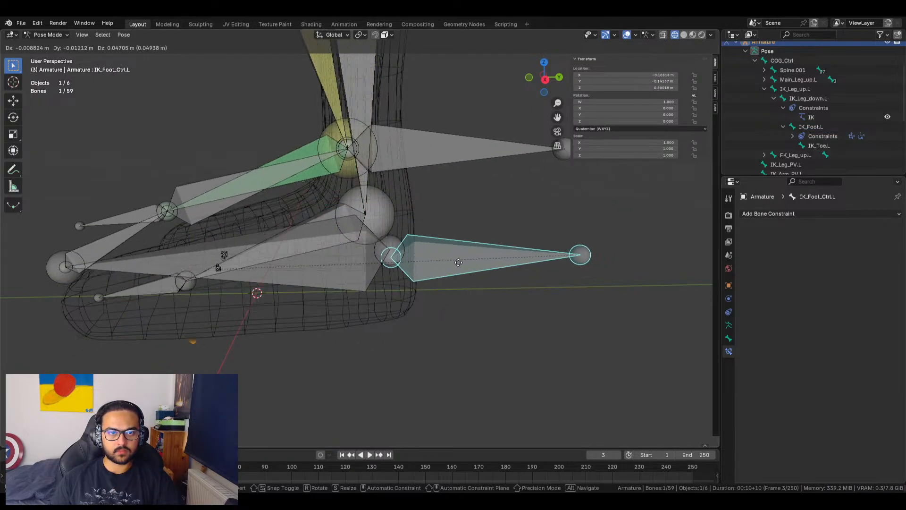
left_click(466, 237)
key("r")
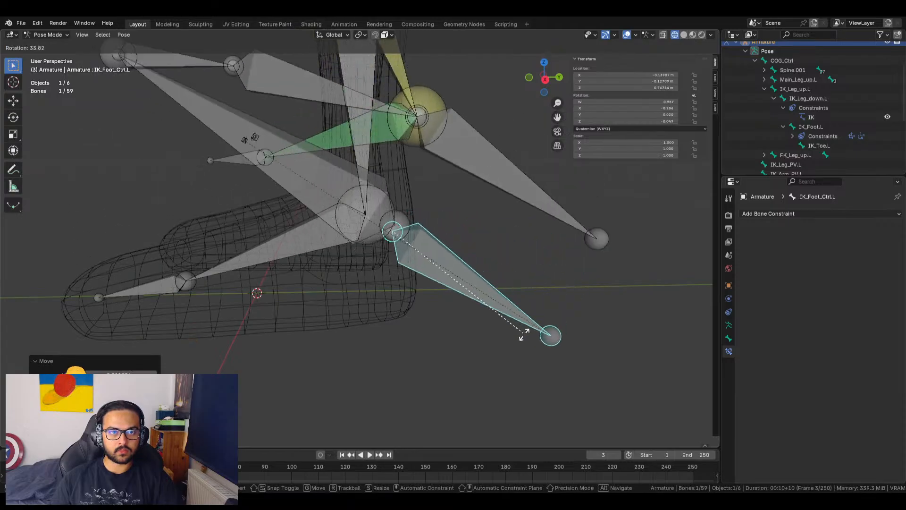
key("Escape")
key("ctrl+z")
key("ctrl+z")
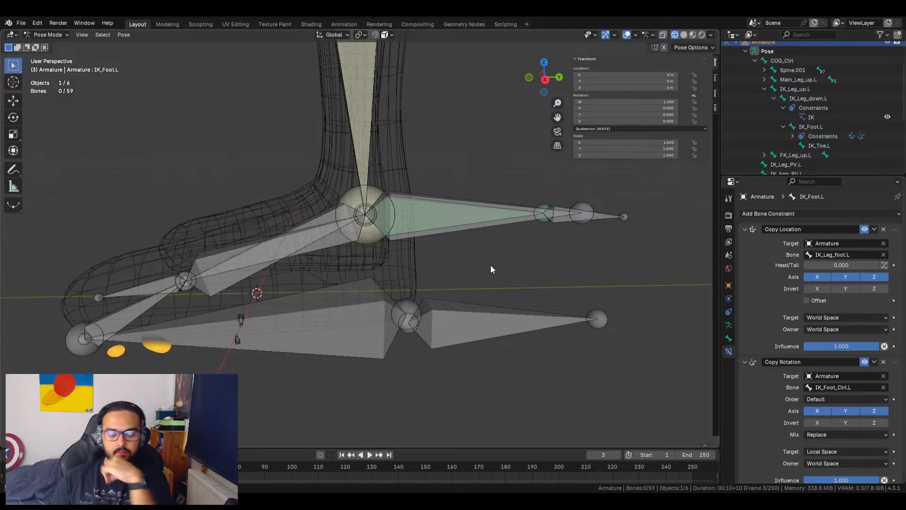
Undo the recent Copy Rotation space changes and remove the Copy Rotation constraint from IK_Foot.L
key("ctrl+z")
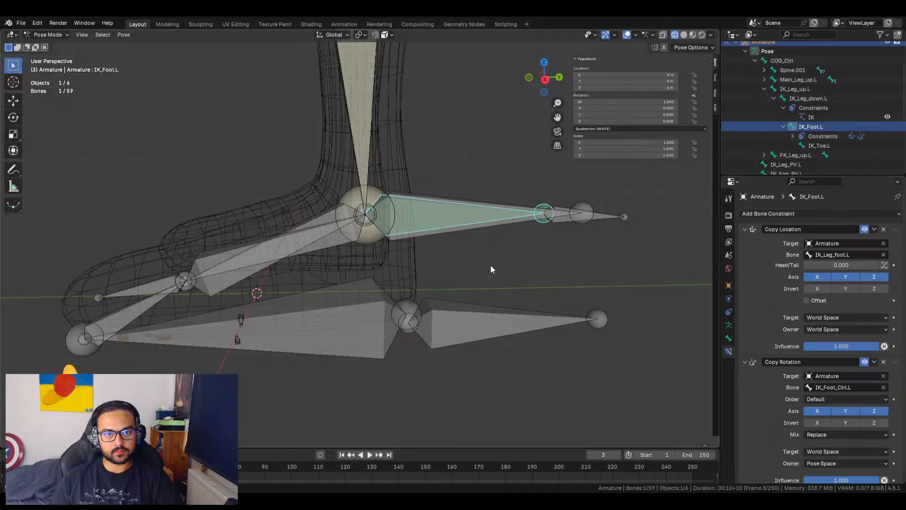
key("ctrl+z")
left_click(883, 362)
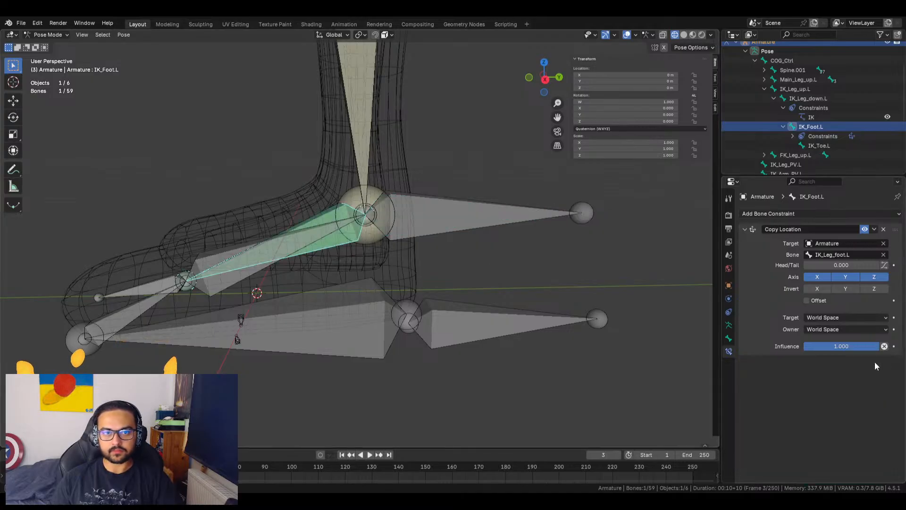
Test how the foot bones follow a move of IK_Foot_Ctrl.L, and cancel the move
left_click(463, 312)
key("g")
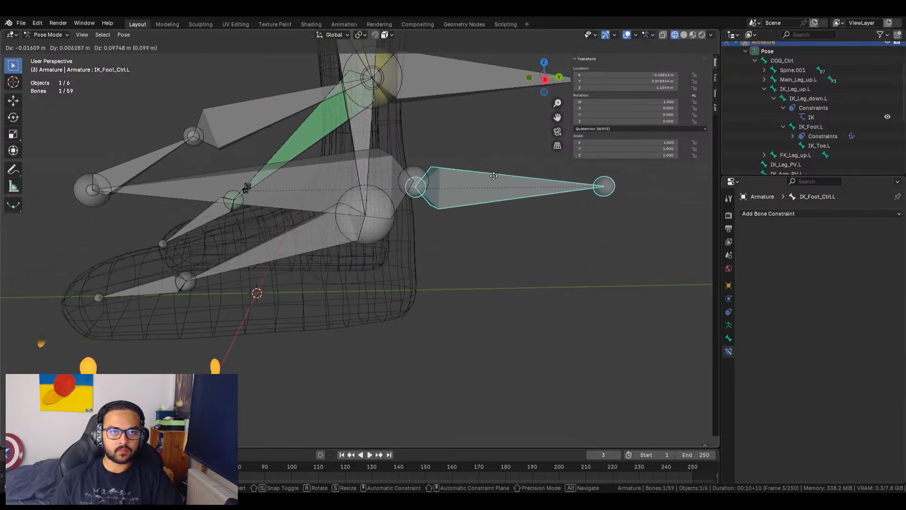
right_click(492, 175)
Try adding a new Copy Rotation constraint to IK_Foot.L alongside its Copy Location constraint
left_click(320, 217)
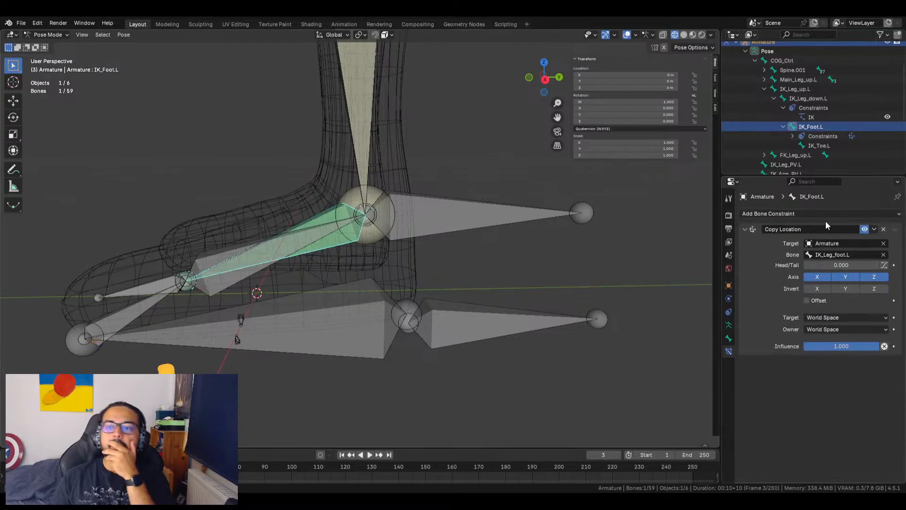
left_click(809, 215)
left_click(727, 250)
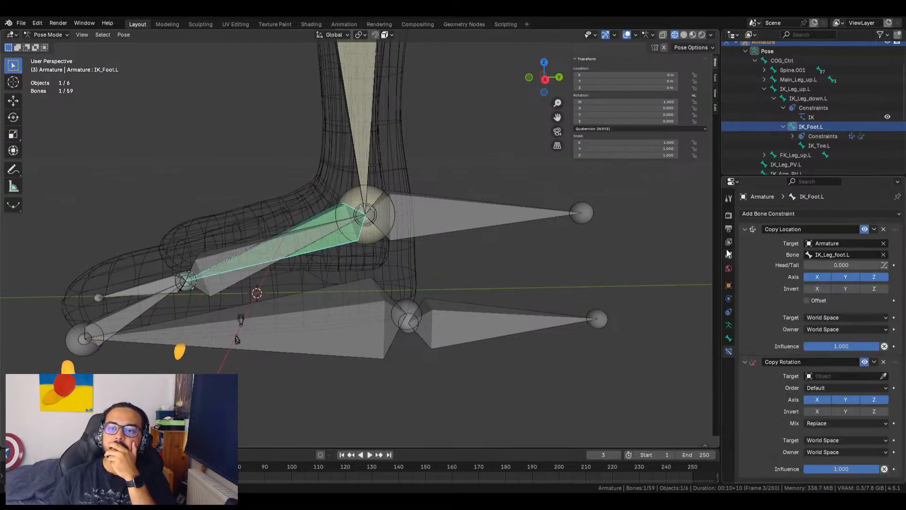
mouse_move(483, 283)
middle_mouse_down()
mouse_move(538, 280)
mouse_move(576, 264)
mouse_move(573, 251)
mouse_move(567, 303)
mouse_move(576, 307)
mouse_move(498, 265)
mouse_move(470, 263)
mouse_move(444, 292)
mouse_move(484, 304)
mouse_move(499, 292)
middle_mouse_up()
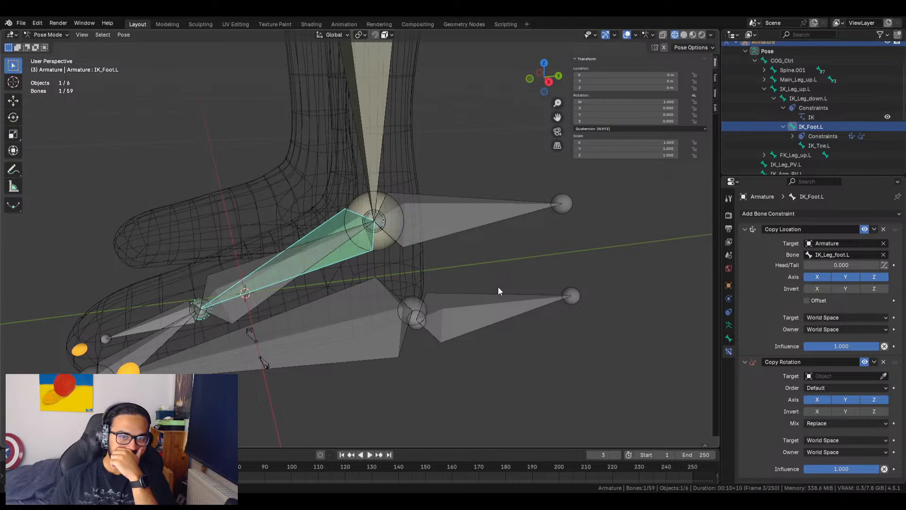
middle_click_drag(499, 291, 483, 280)
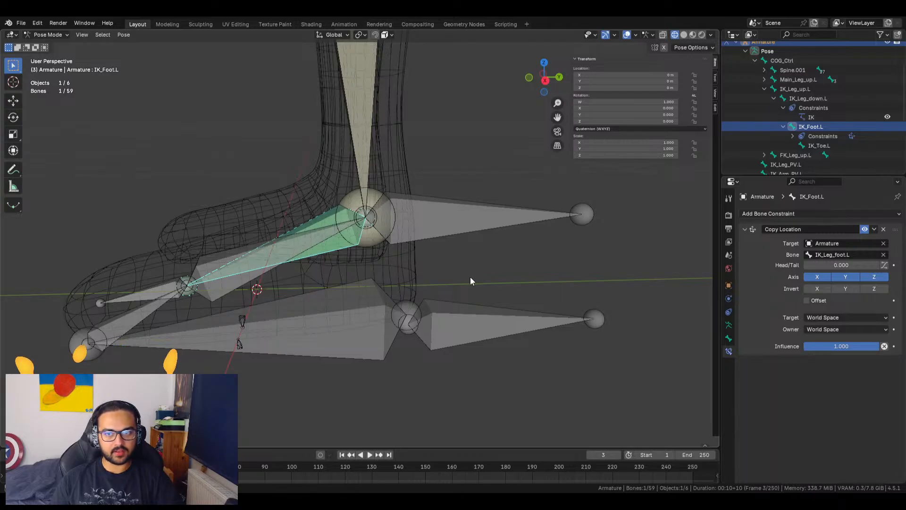
Test rotating IK_Leg_foot.L freely and by its rotation values, and undo the rotation
left_click(459, 213)
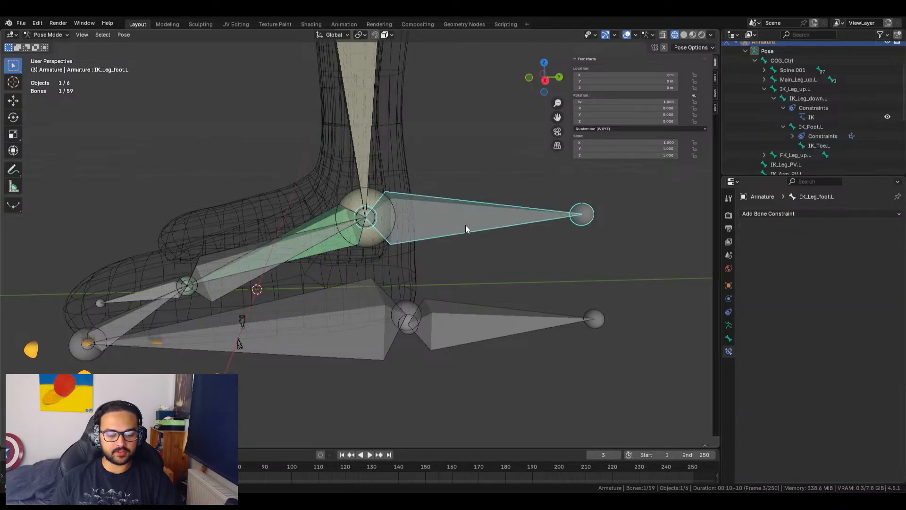
key("r")
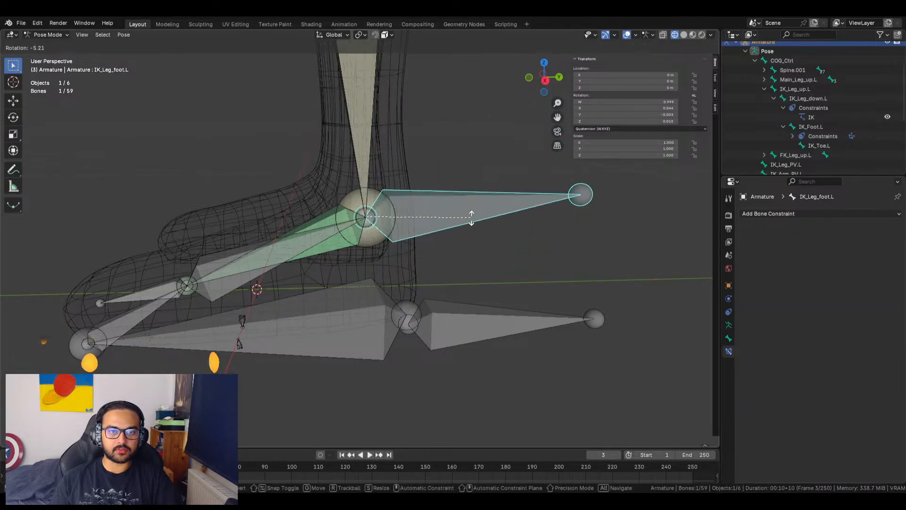
key("Escape")
left_click_drag(652, 115, 628, 107)
key("Escape")
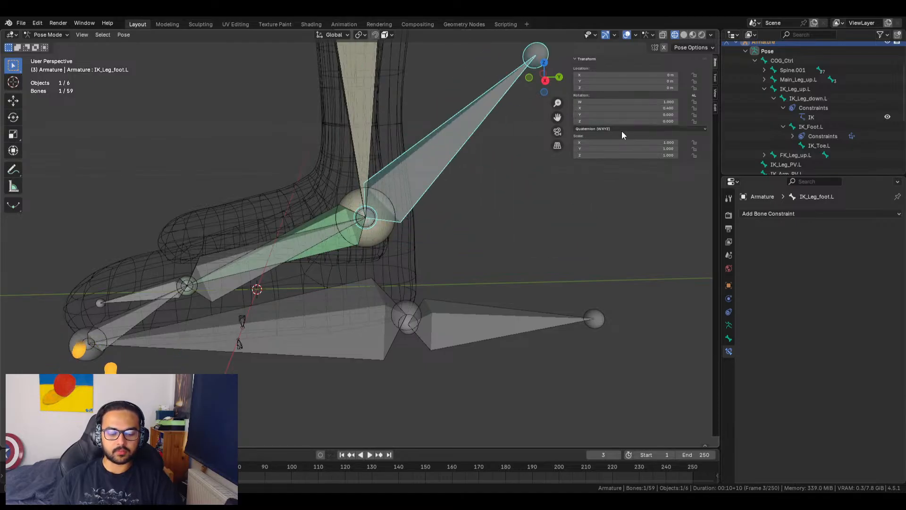
key("ctrl+z")
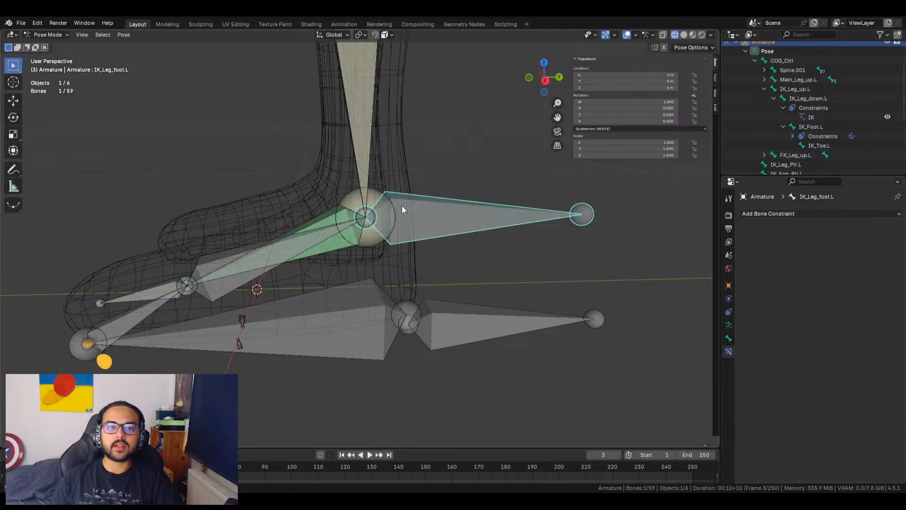
Try out the rotation values of IK_Foot.L to examine its axes, and undo the change
left_click(330, 226)
left_click_drag(628, 108, 592, 121)
middle_click_drag(416, 266, 516, 245)
key("ctrl+z")
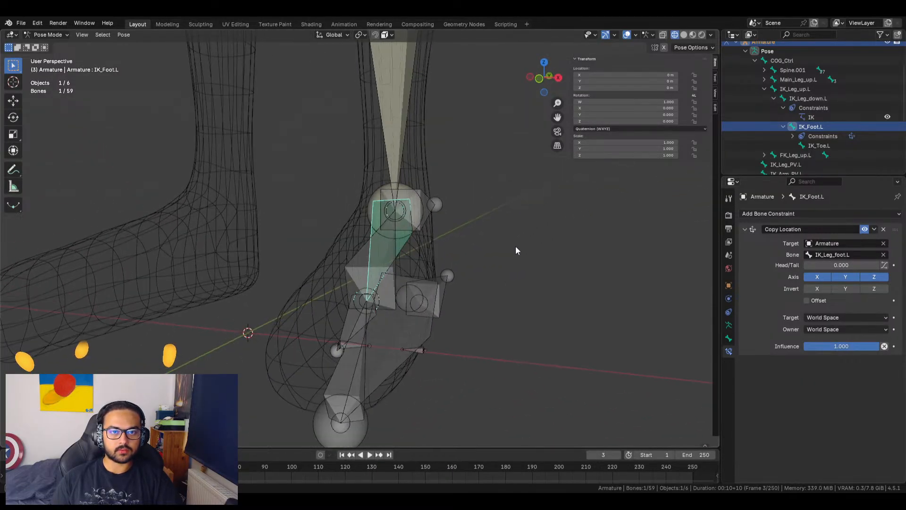
mouse_move(622, 122)
left_mouse_down()
mouse_move(585, 122)
mouse_move(622, 122)
left_mouse_up()
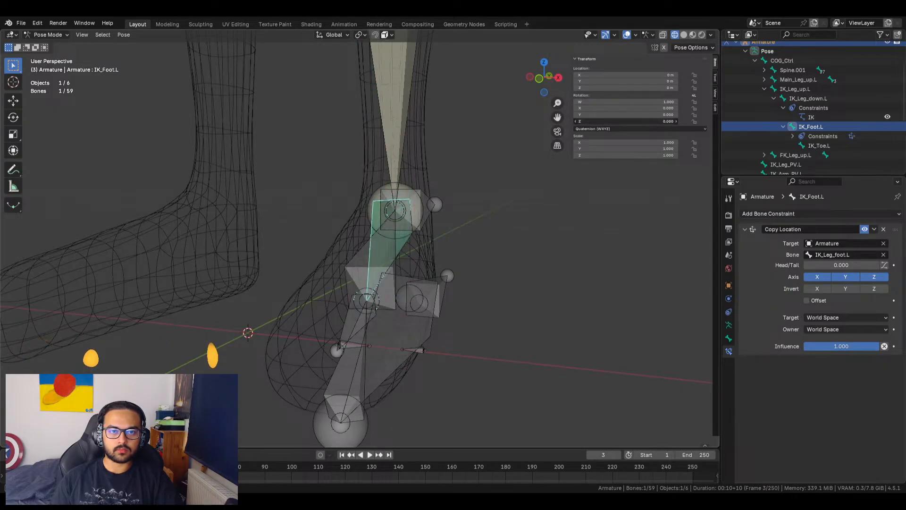
Test the Copy Location constraint by moving IK_Leg_foot.L twice, cancelling each move
middle_click_drag(519, 227, 451, 275)
scroll(442, 282, "up", 2)
scroll(458, 254, "down", 3)
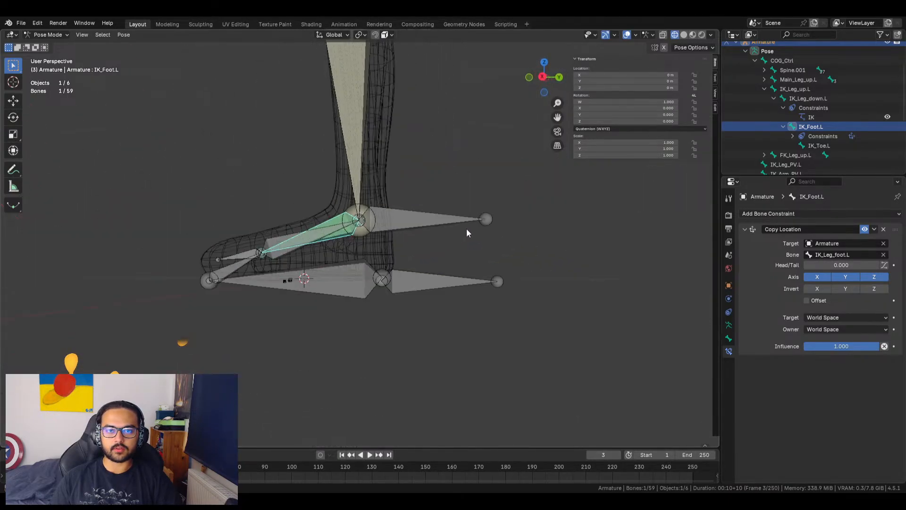
left_click(419, 218)
key("g")
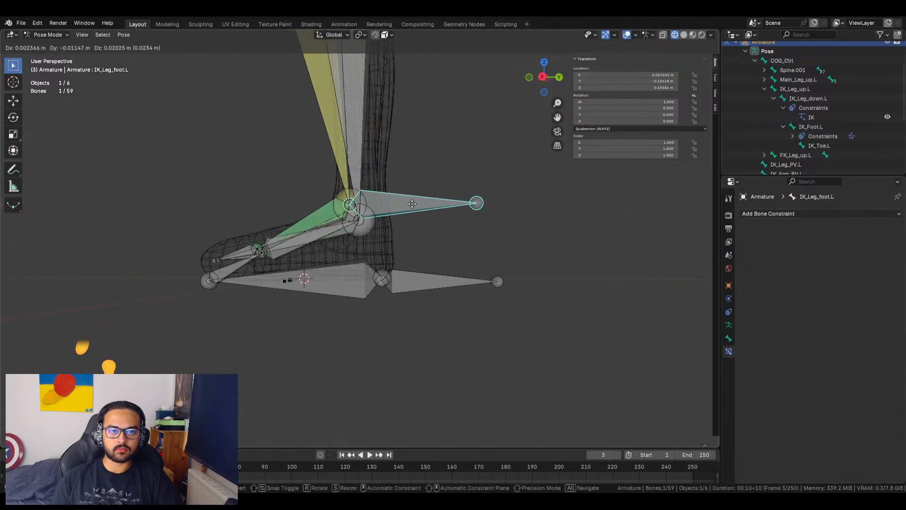
right_click(425, 203)
scroll(425, 253, "up", 3)
middle_click_drag(425, 253, 454, 285)
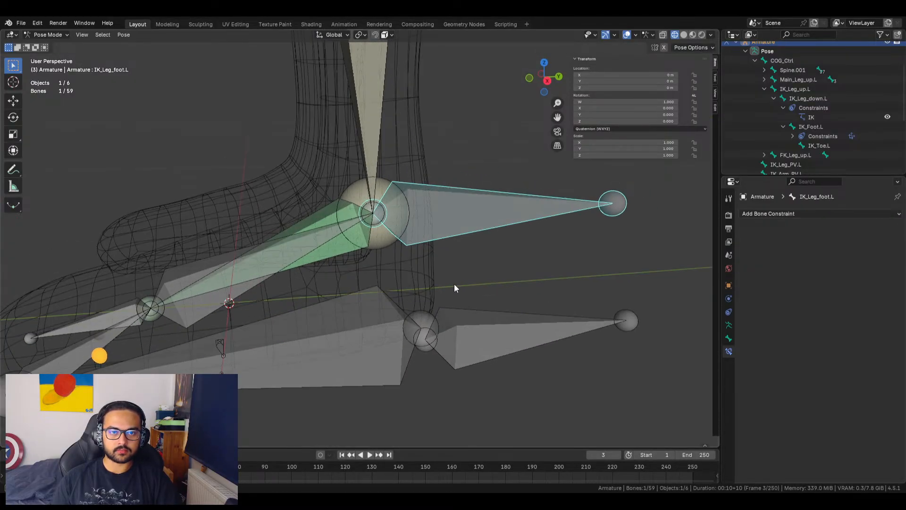
key("g")
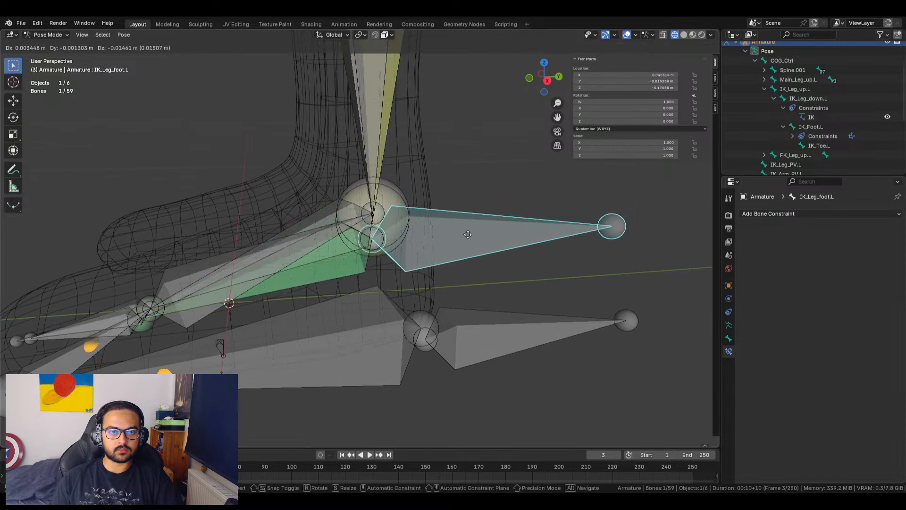
right_click(482, 361)
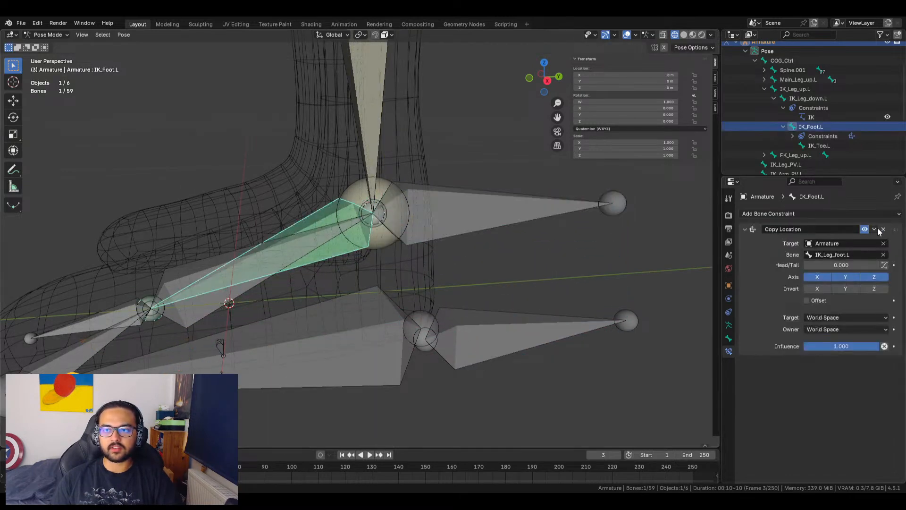
Remove the Copy Location constraint from IK_Foot.L and test with a cancelled move of IK_Leg_foot.L
left_click(882, 229)
left_click(456, 206)
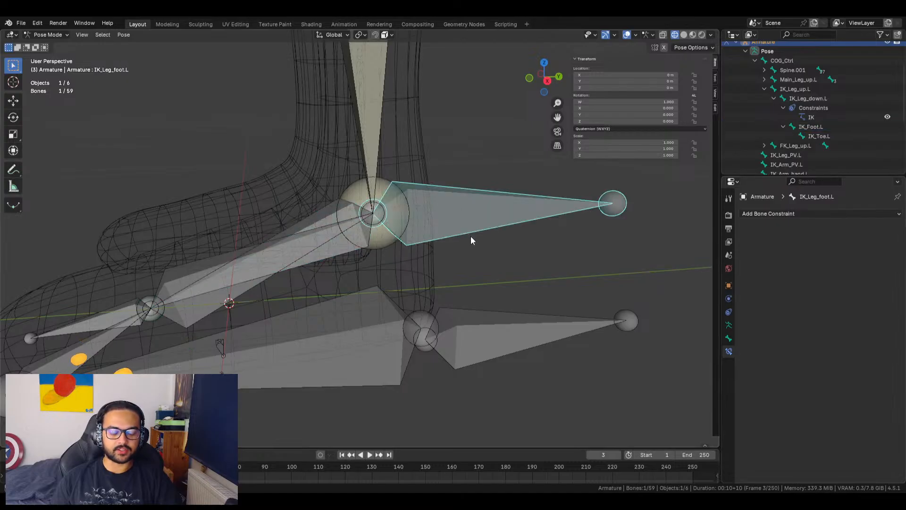
key("g")
key("Escape")
Add a Copy Rotation bone constraint to IK_Foot.L
left_click(334, 209)
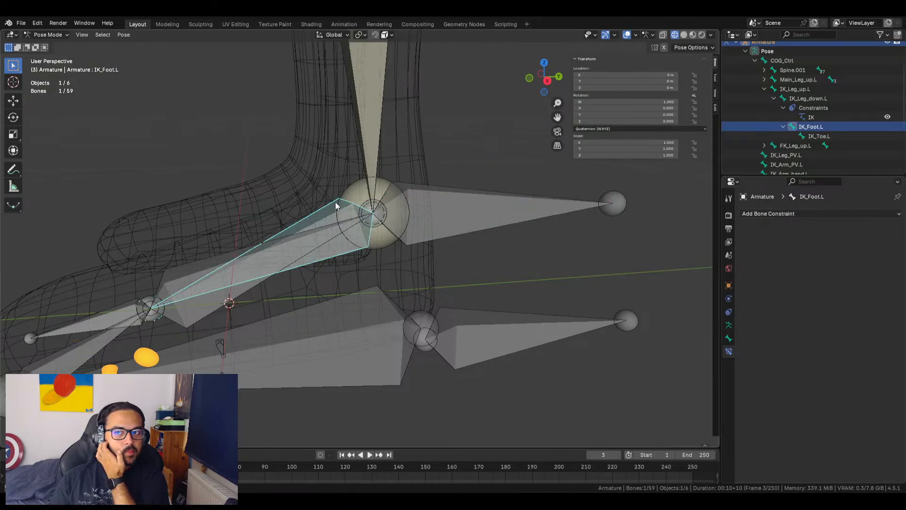
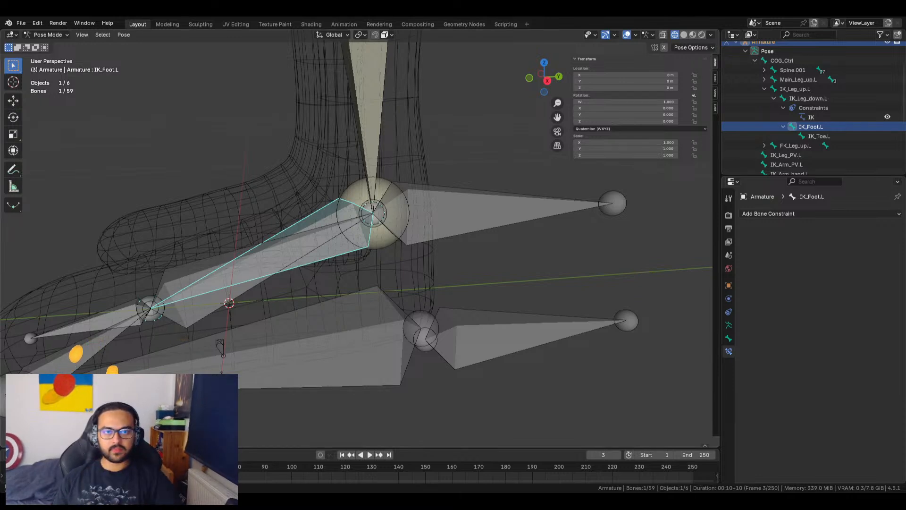
left_click(433, 249)
left_click(328, 214)
left_click(327, 214)
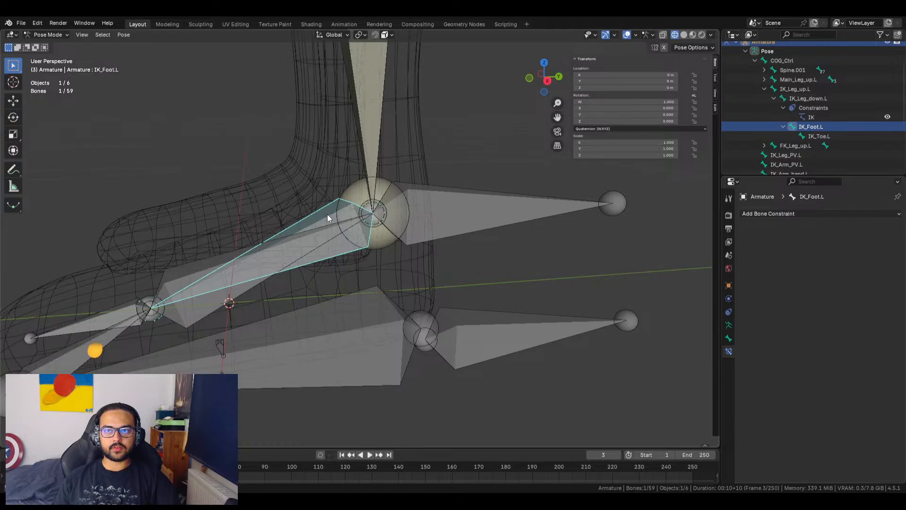
left_click(778, 213)
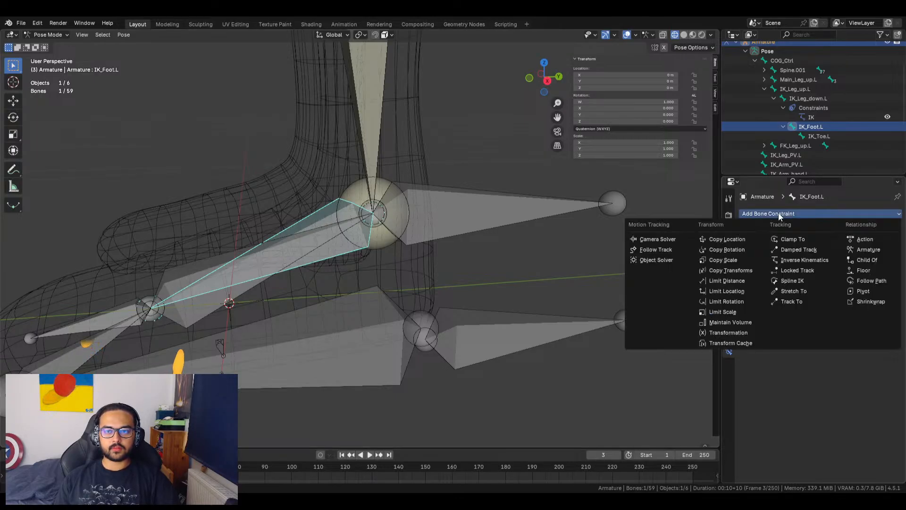
left_click(715, 248)
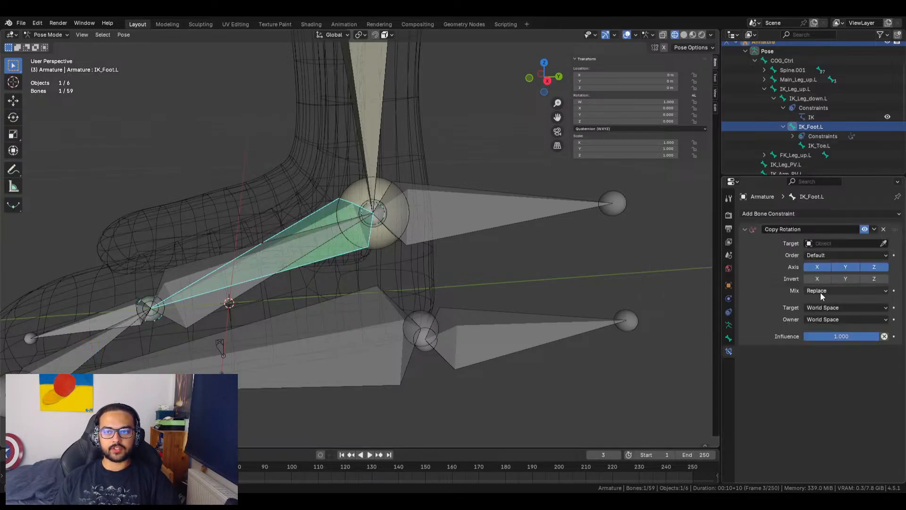
middle_click_drag(543, 302, 609, 302)
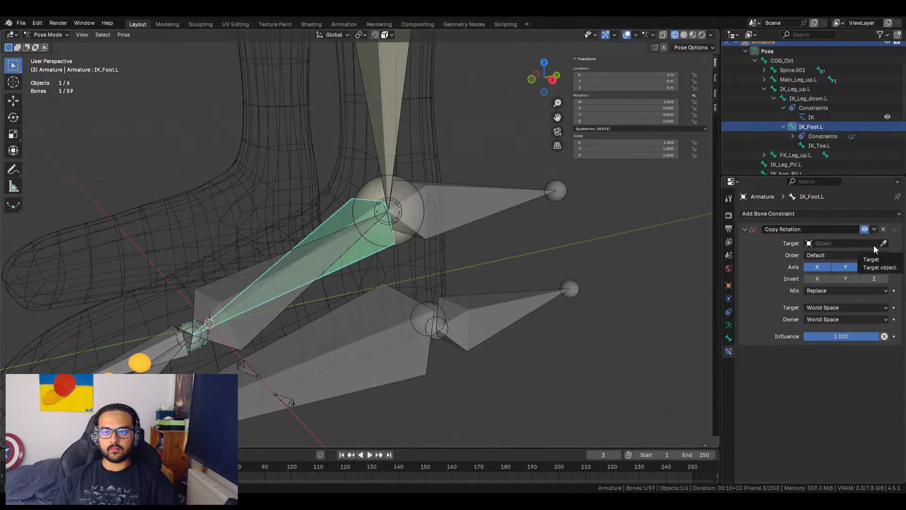
Set the Copy Rotation target of IK_Foot.L to Armature with the bone IK_Leg_foot.L
left_click(854, 257)
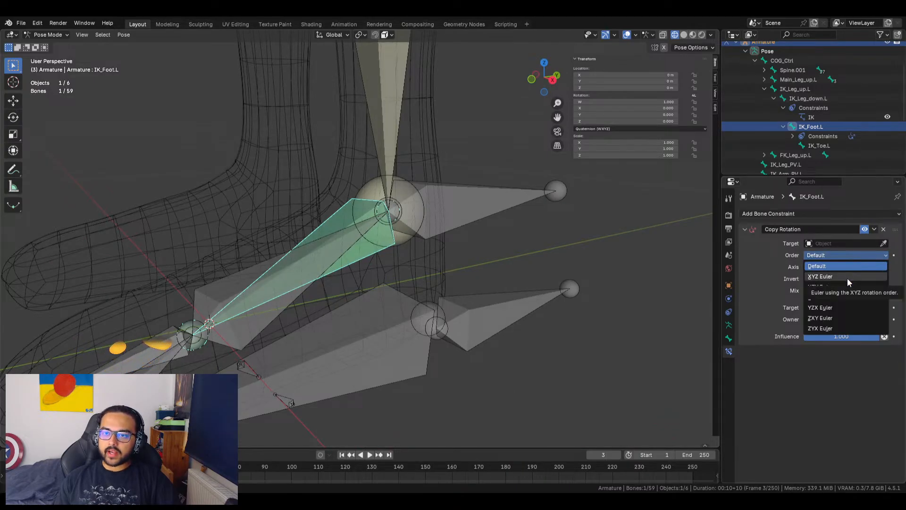
key("Escape")
left_click(883, 243)
left_click(515, 190)
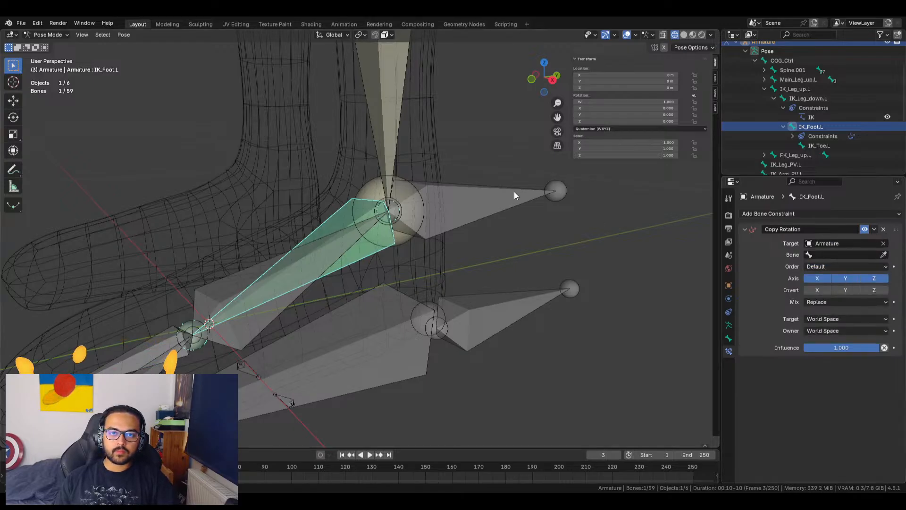
left_click(883, 255)
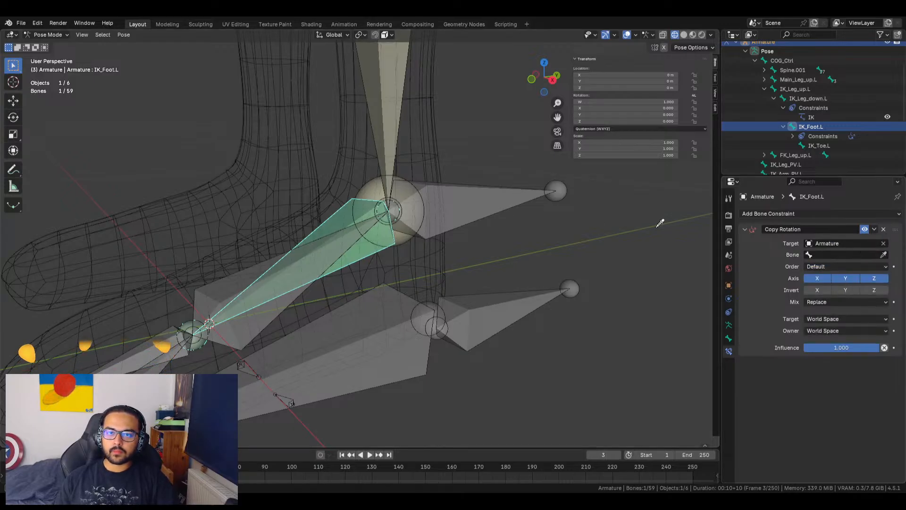
left_click(512, 191)
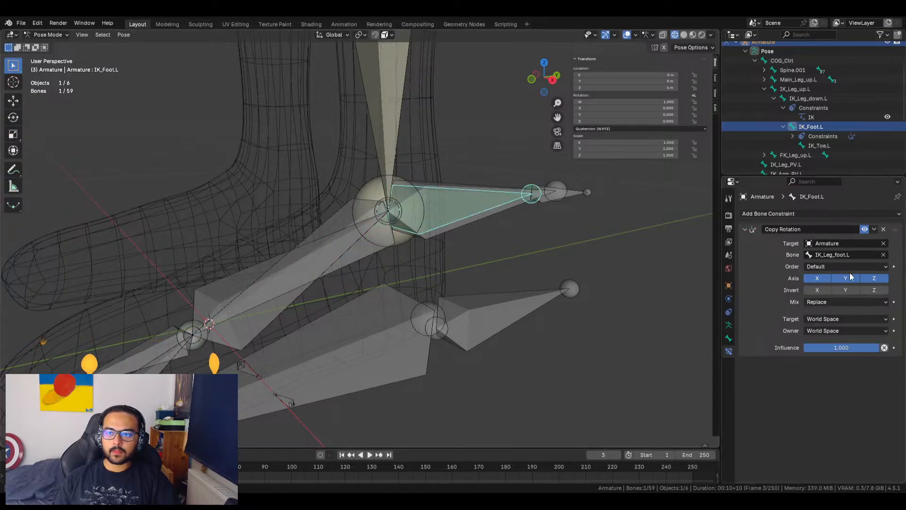
Try the XYZ and XZY Euler rotation orders for the Copy Rotation constraint, and settle on YXZ Euler
left_click(863, 267)
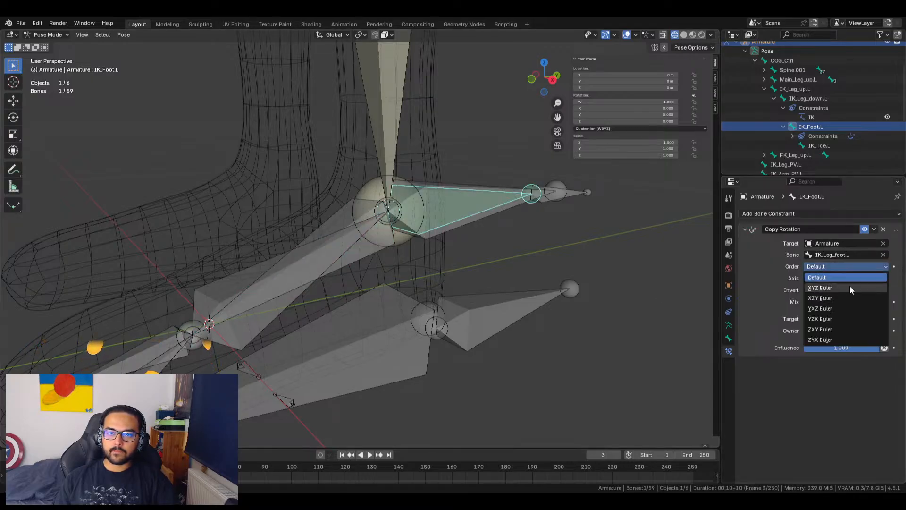
left_click(849, 287)
left_click(854, 268)
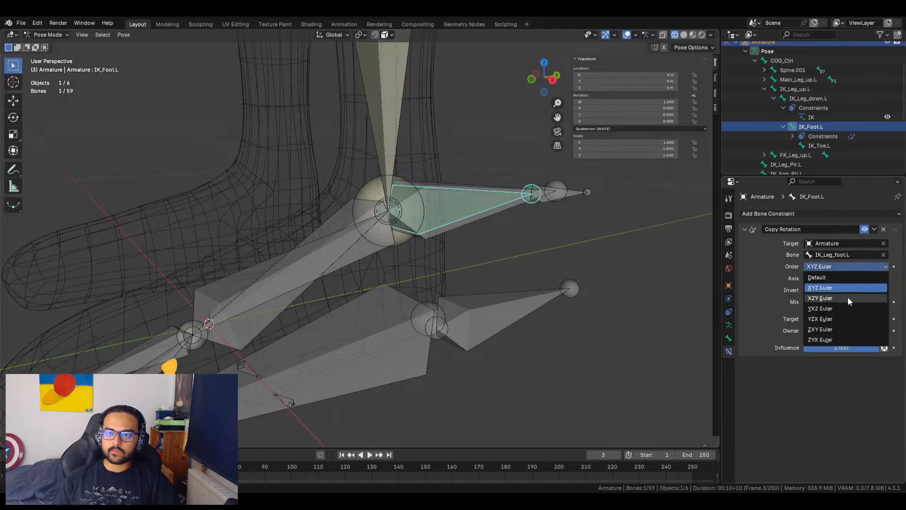
left_click(849, 296)
left_click(855, 267)
left_click(849, 307)
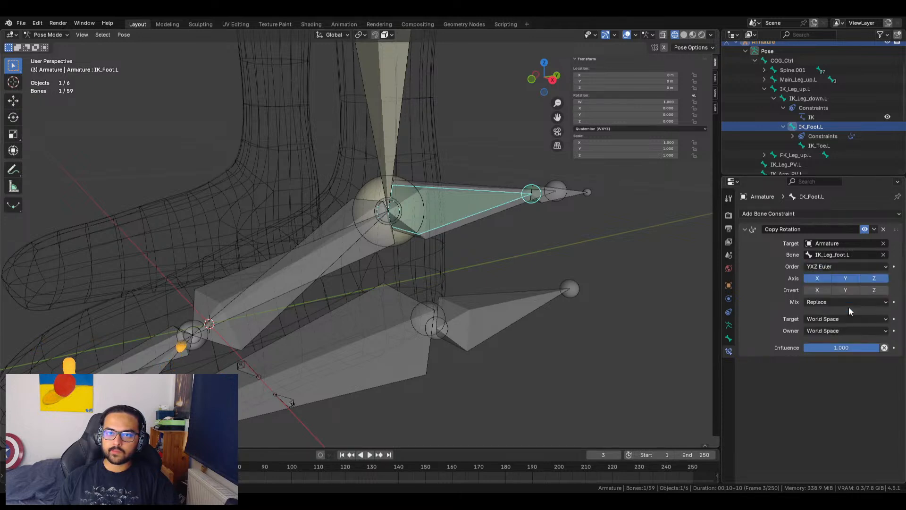
Set the Copy Rotation target space to Pose Space and the owner space to Local With Parent
left_click(834, 320)
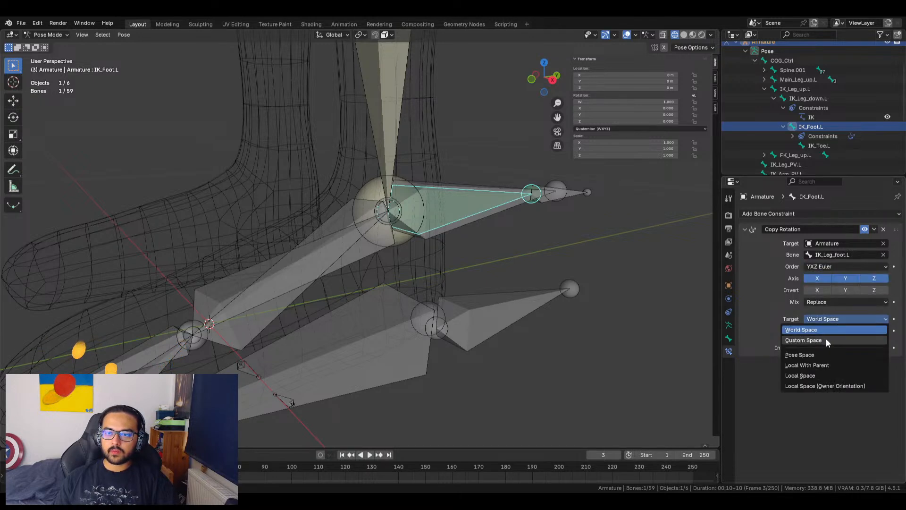
left_click(823, 352)
left_click(837, 331)
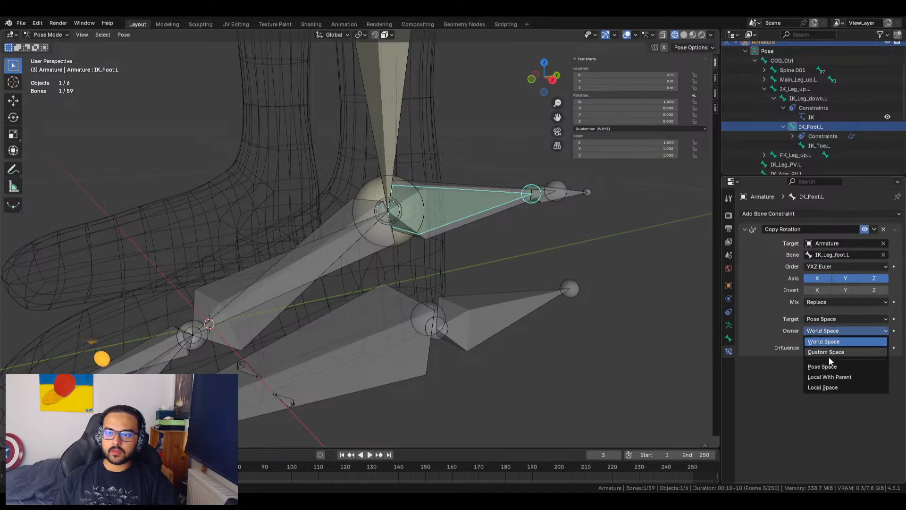
left_click(837, 376)
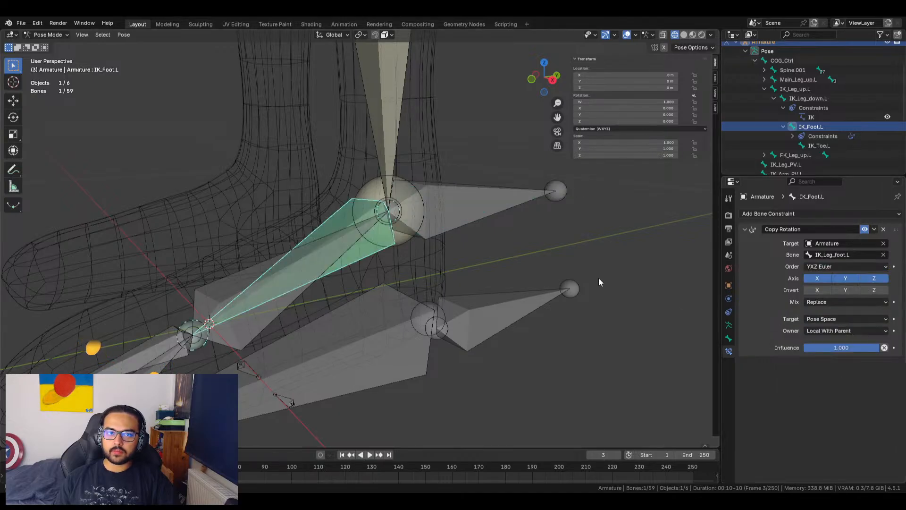
Raise IK_Leg_foot.L above its rest position and rotate it about its local X axis to test how IK_Foot.L follows
left_click(503, 210)
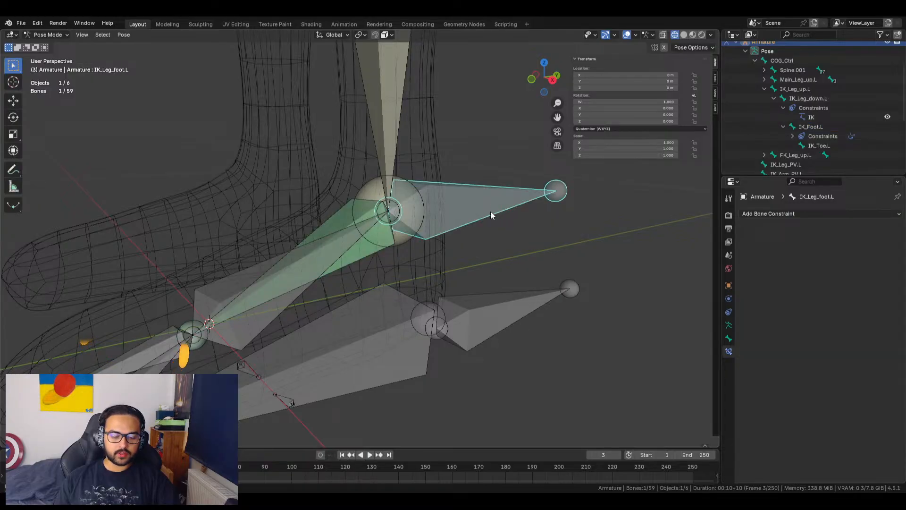
key("g")
left_click(485, 135)
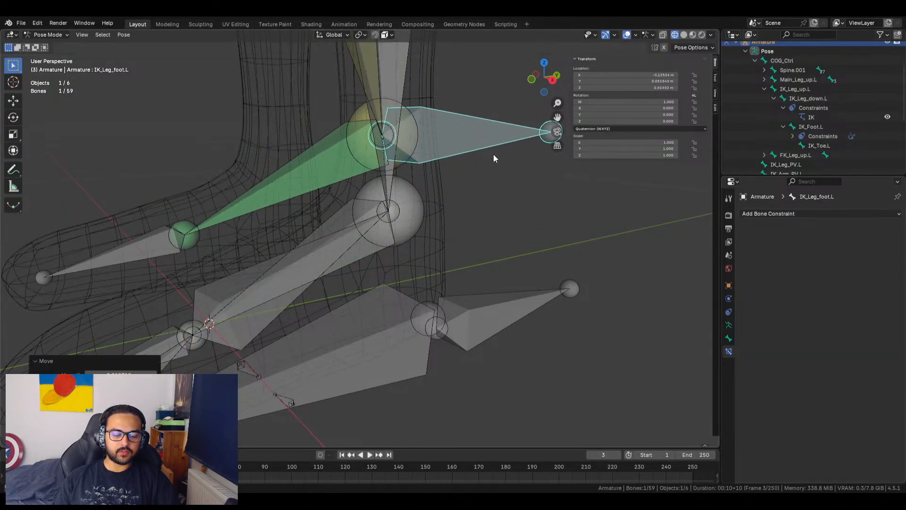
key("r")
right_click(482, 120)
middle_click_drag(501, 201, 500, 222)
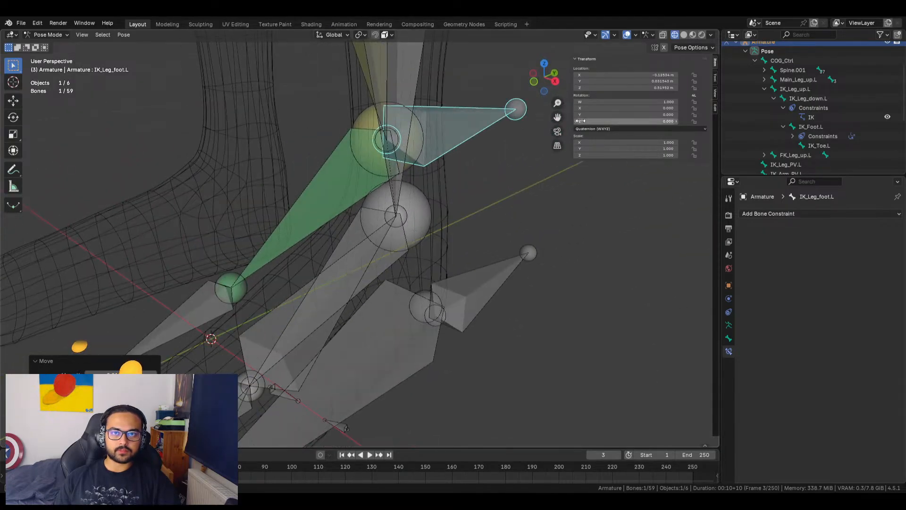
left_click_drag(599, 114, 626, 108)
key("ctrl+z")
Try the XYZ Euler order in the Copy Rotation constraint of IK_Foot.L while the control bone is rotated
left_click(419, 169)
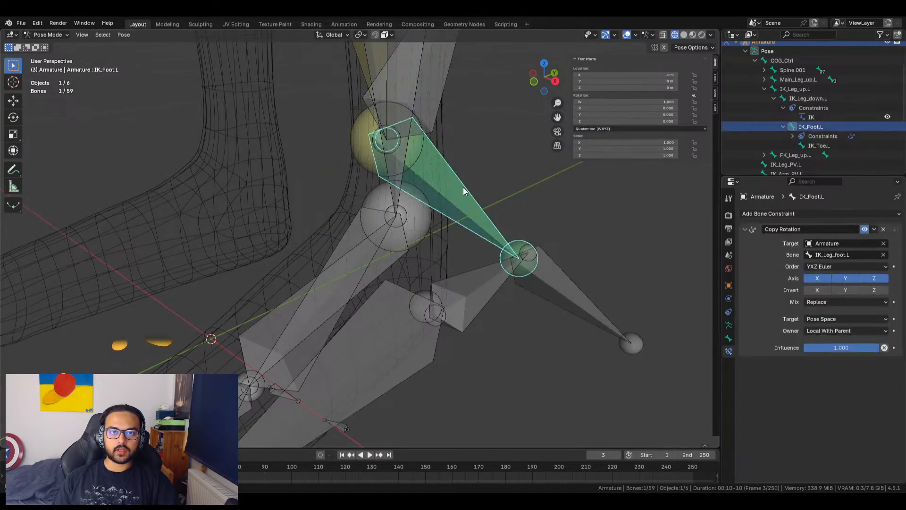
left_click(840, 268)
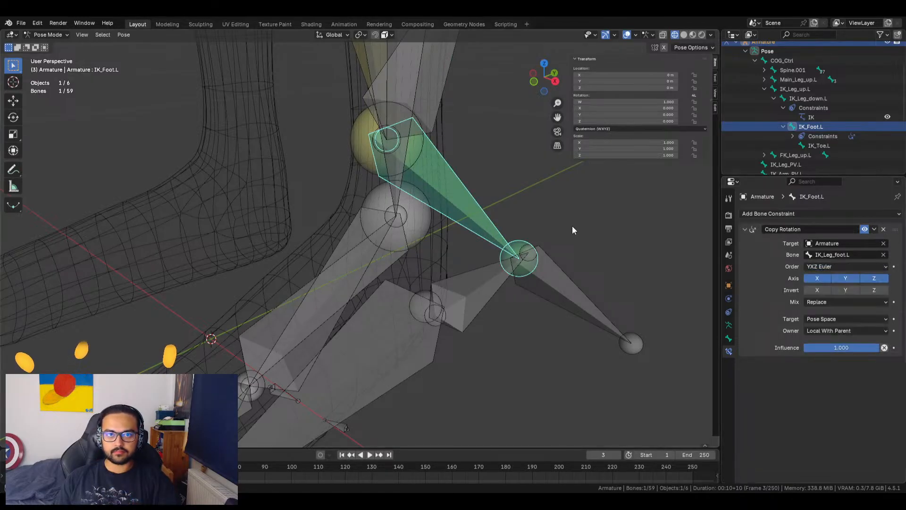
left_click(421, 87)
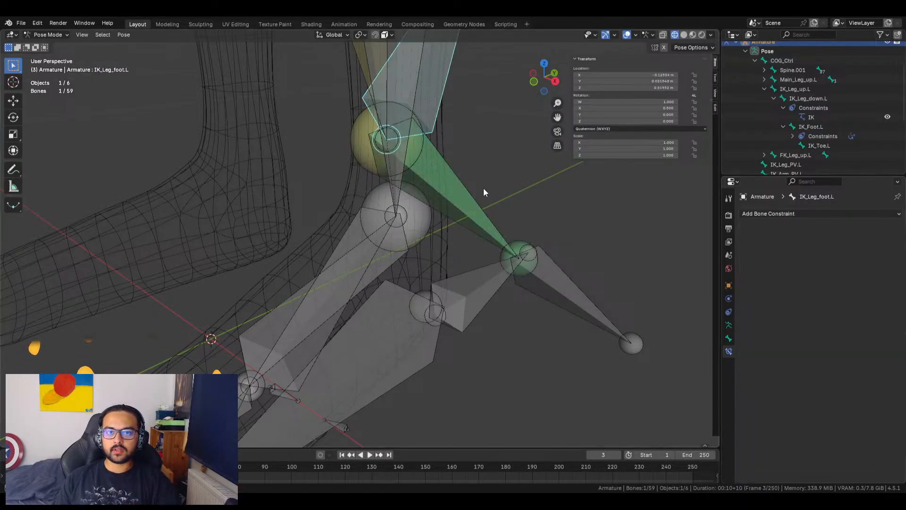
left_click(455, 180)
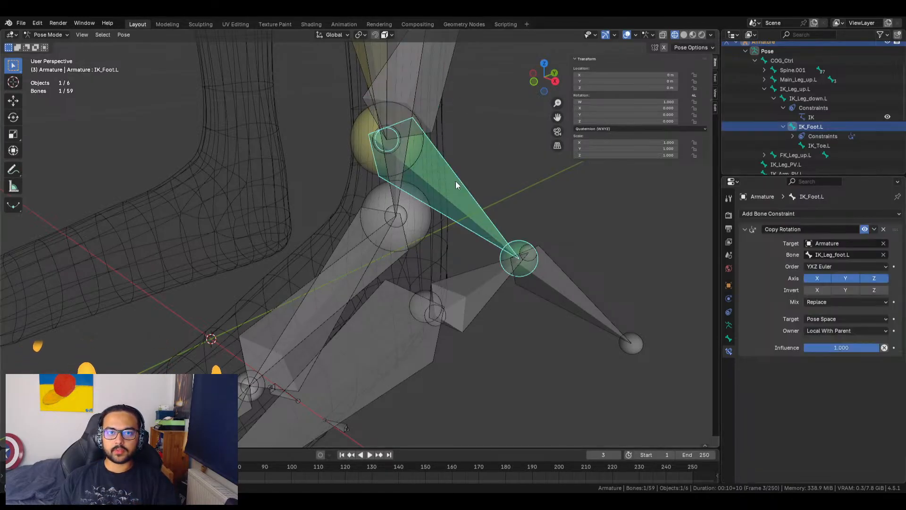
left_click(840, 267)
left_click(831, 291)
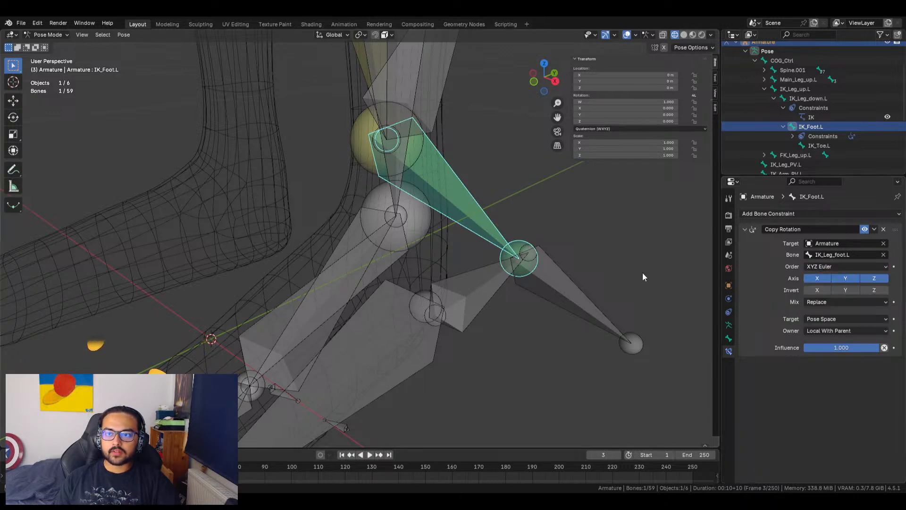
Undo the XYZ Euler order change along with the test rotation and move of IK_Leg_foot.L
key("ctrl+z")
key("ctrl+z")
key("ctrl+z")
key("ctrl+z")
key("ctrl+z")
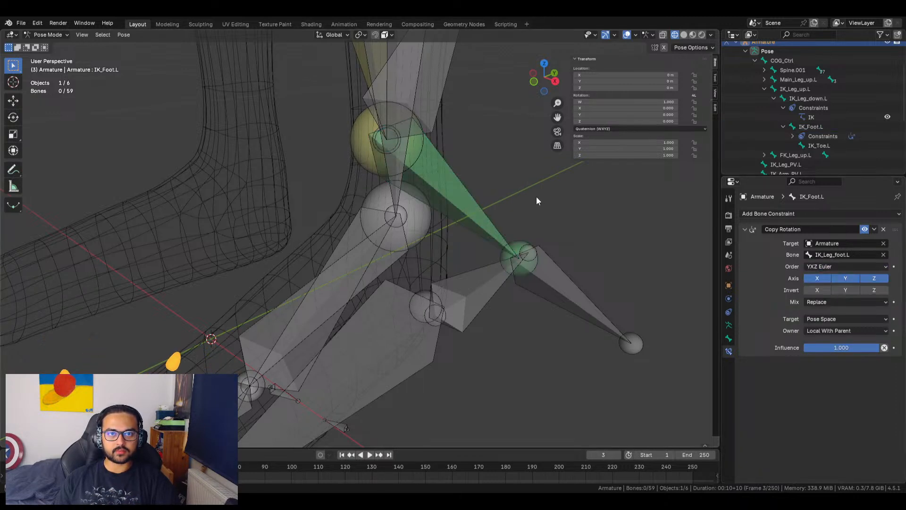
key("ctrl+z")
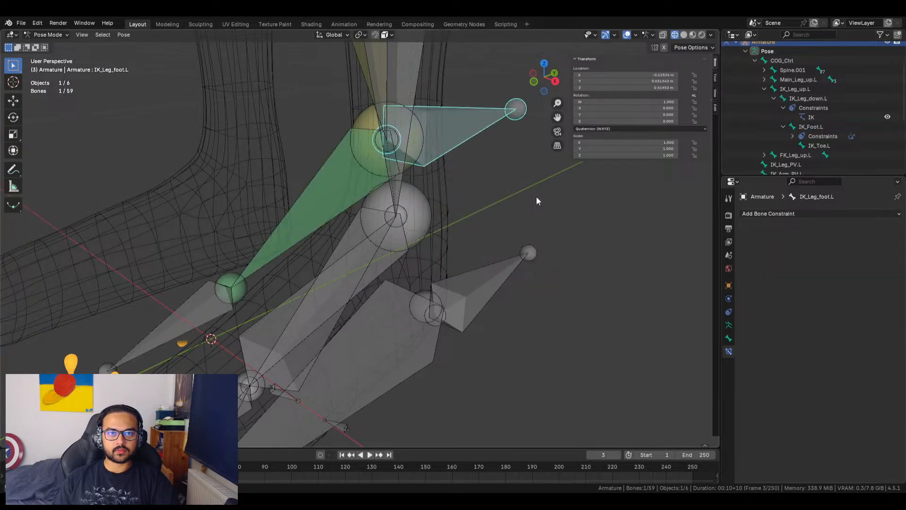
key("ctrl+z")
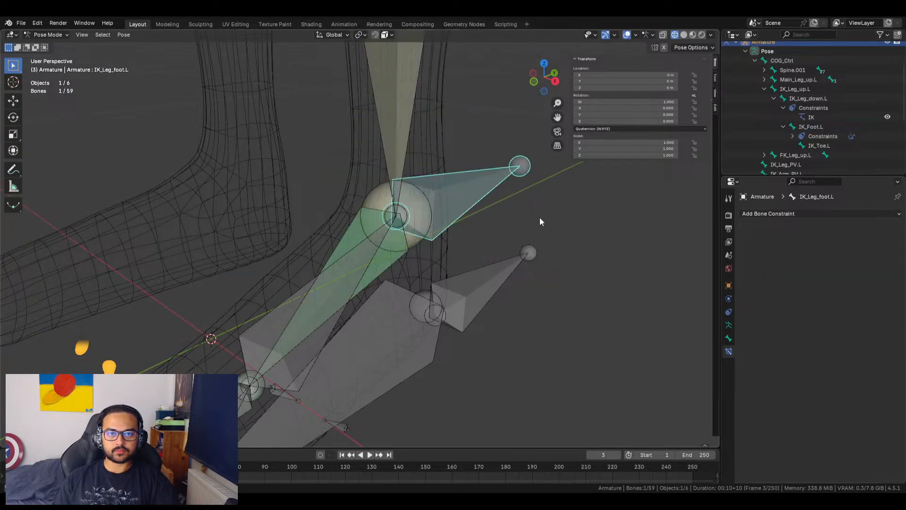
Test-rotate IK_Leg_foot.L about its Y axis and about its X axis, undoing each rotation
middle_click_drag(542, 218, 531, 218)
left_click_drag(627, 115, 670, 115)
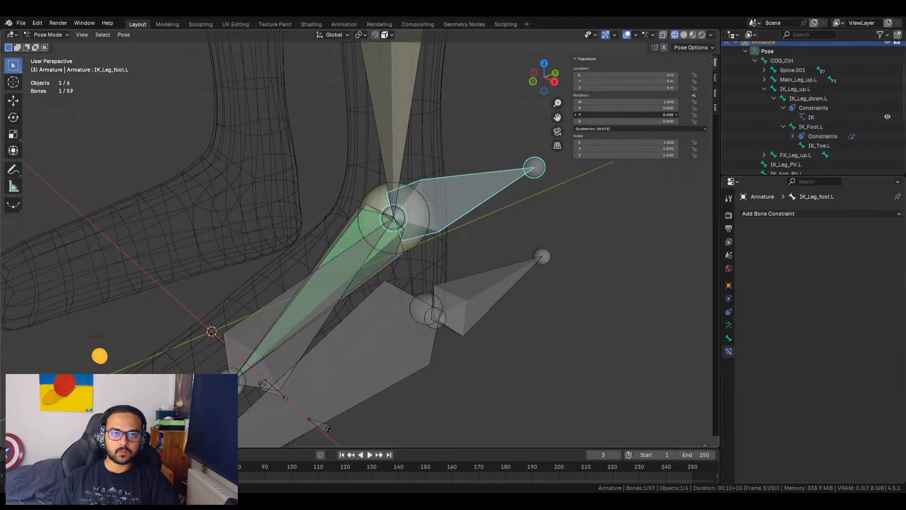
key("ctrl+z")
mouse_move(614, 108)
left_mouse_down()
mouse_move(627, 108)
mouse_move(609, 108)
mouse_move(618, 108)
left_mouse_up()
key("ctrl+z")
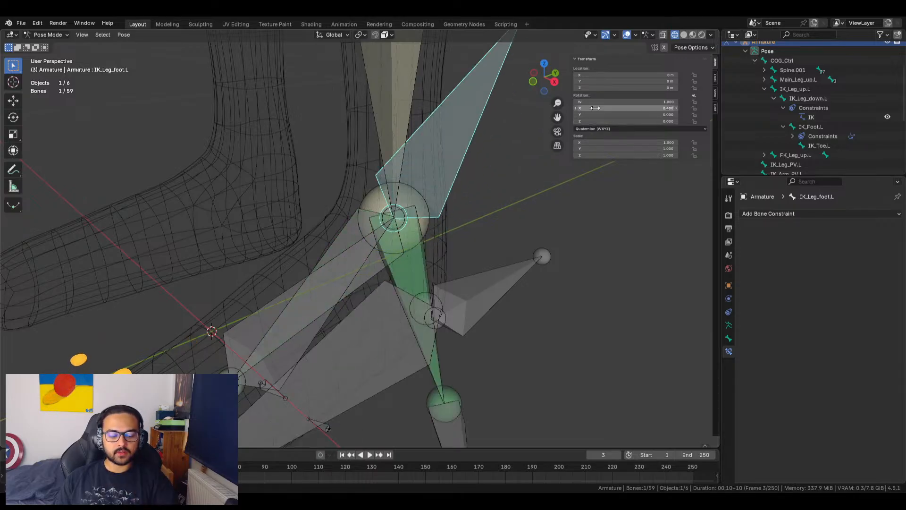
key("ctrl+z")
Try rotating the constrained IK_Foot.L bone directly about its X and Y axes, and restore its zero rotation
left_click(356, 222)
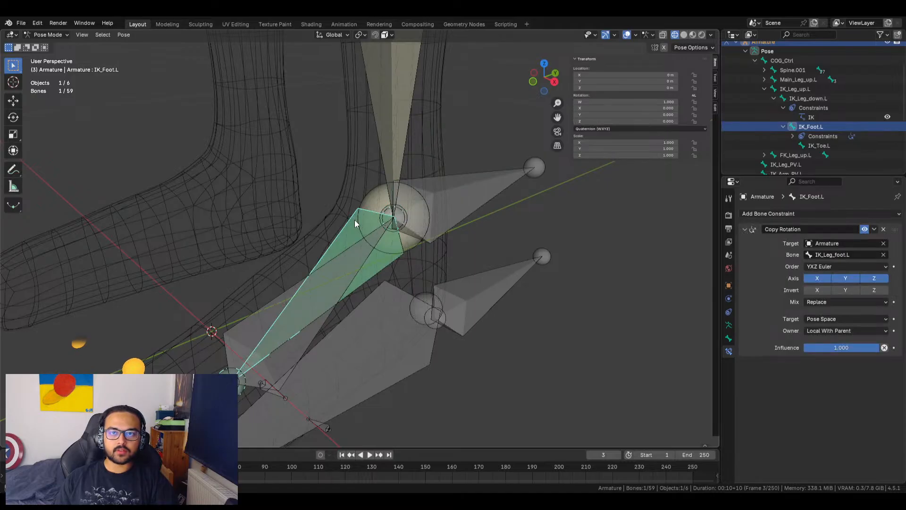
left_click_drag(597, 108, 717, 108)
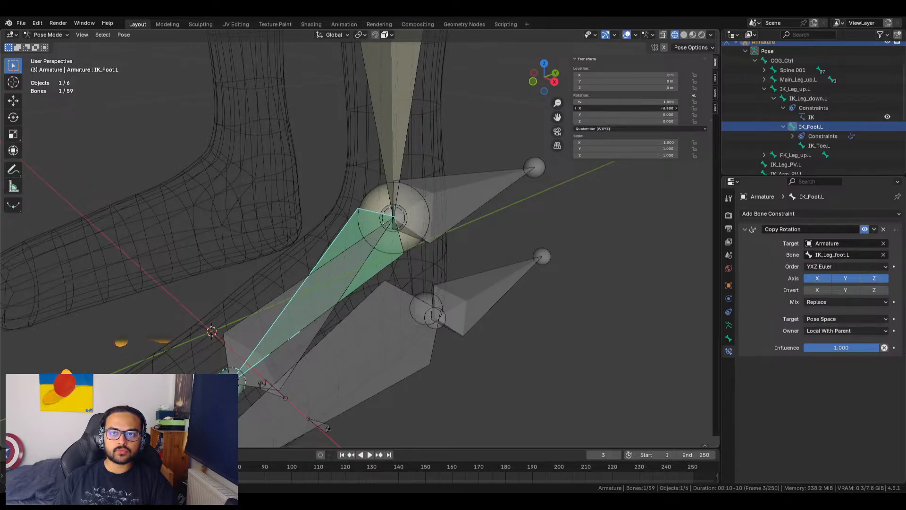
left_click_drag(590, 108, 597, 108)
key("ctrl+z")
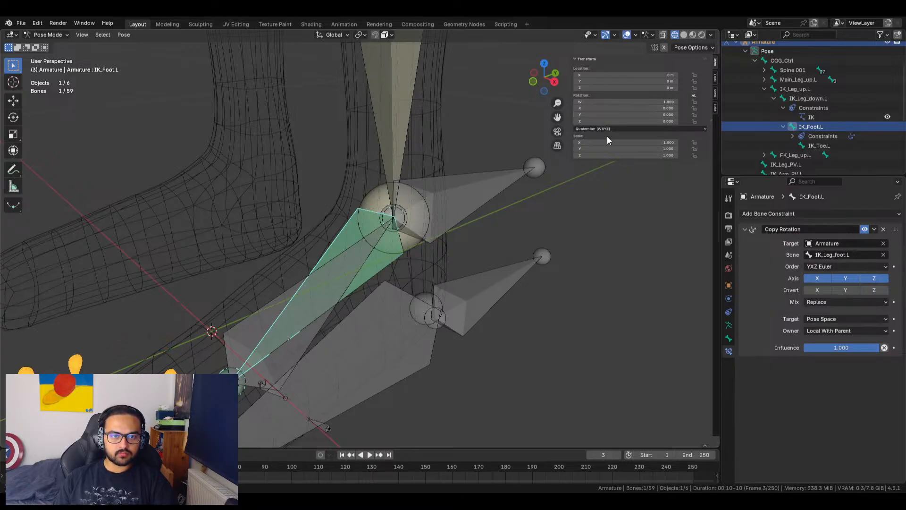
middle_click_drag(583, 201, 614, 195)
left_click_drag(621, 115, 578, 115)
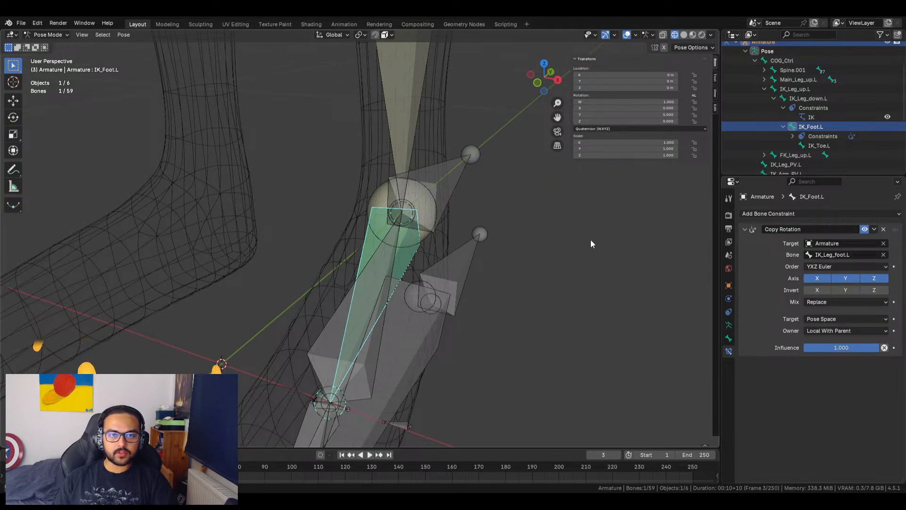
middle_click_drag(587, 242, 538, 238)
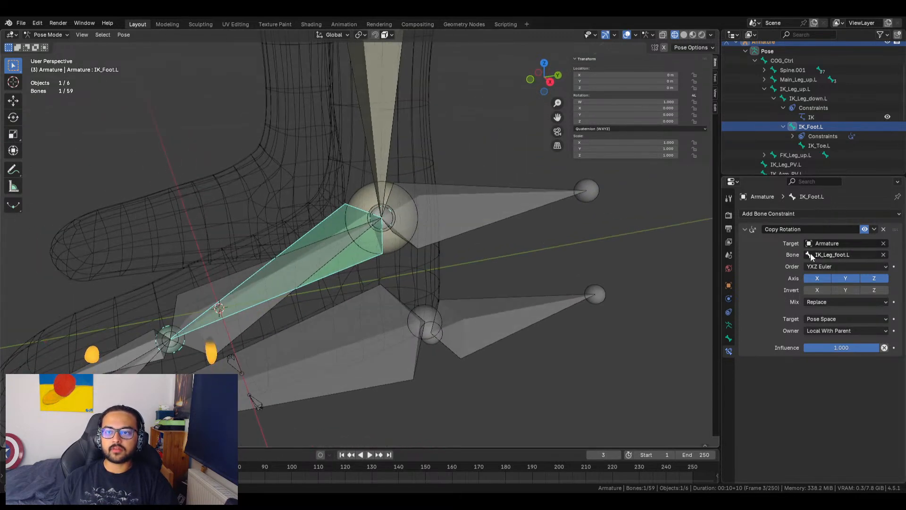
Set the Copy Rotation order of IK_Foot.L to XYZ Euler and test it by rotating IK_Leg_foot.L about X
left_click(828, 265)
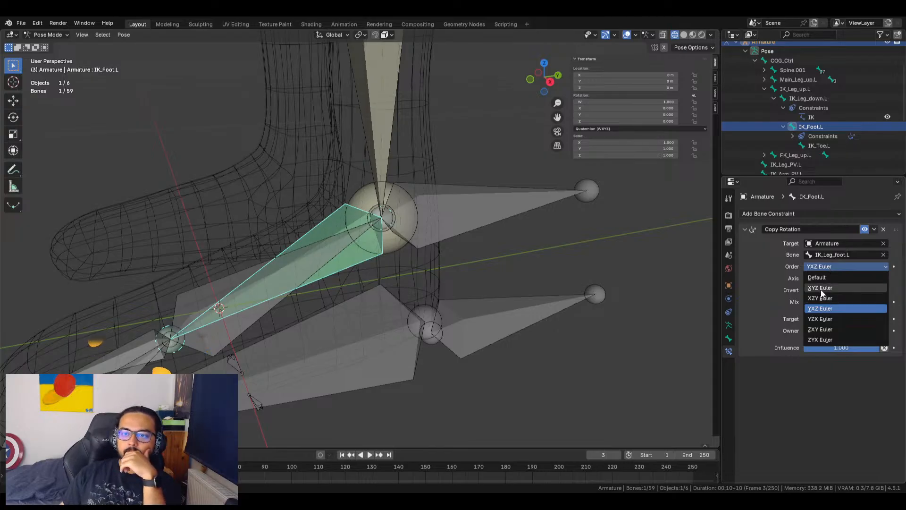
left_click(822, 289)
left_click(483, 219)
mouse_move(602, 108)
left_mouse_down()
mouse_move(635, 108)
mouse_move(606, 109)
left_mouse_up()
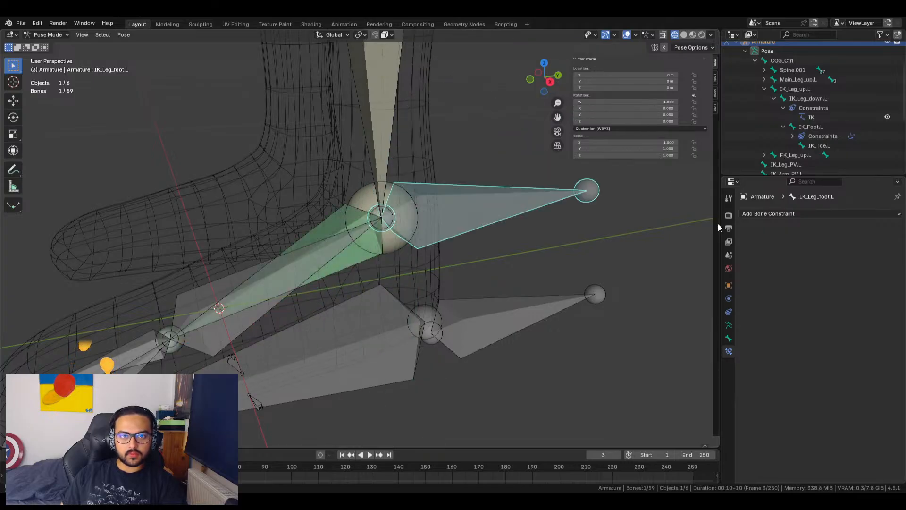
Switch the Copy Rotation order of IK_Foot.L to XZY Euler, test-rotate IK_Leg_foot.L about X, and undo the rotation
left_click(329, 224)
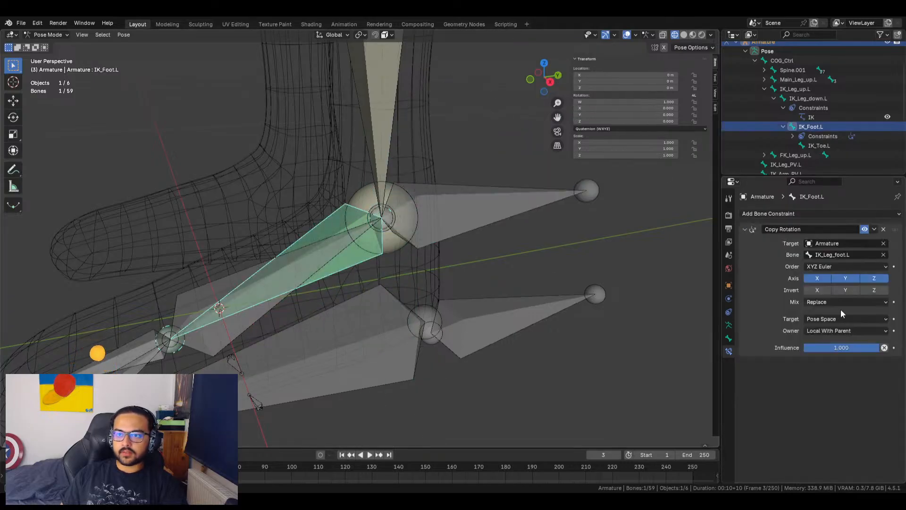
left_click(831, 265)
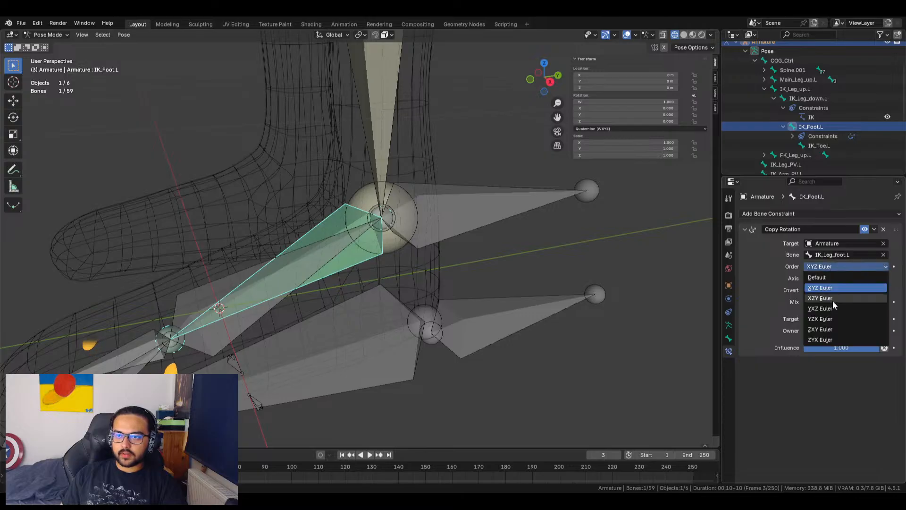
left_click(833, 298)
left_click(486, 212)
left_click_drag(613, 108, 660, 109)
key("ctrl+z")
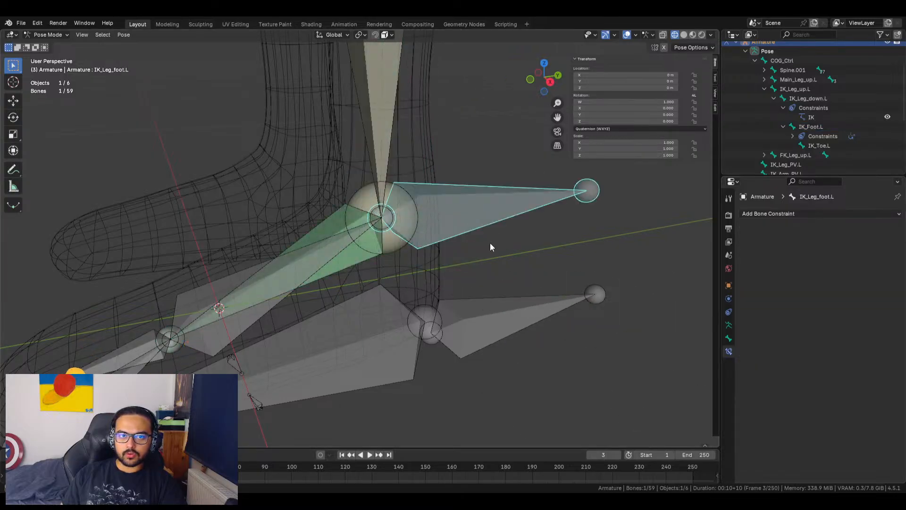
Switch the Copy Rotation order of IK_Foot.L to YZX Euler, test-rotate IK_Leg_foot.L about X, and undo the rotation
left_click(359, 226)
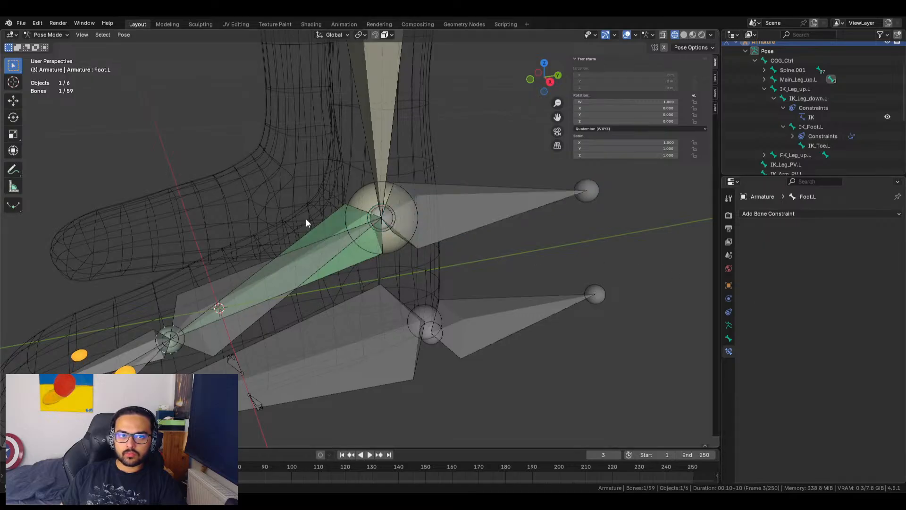
left_click(341, 220)
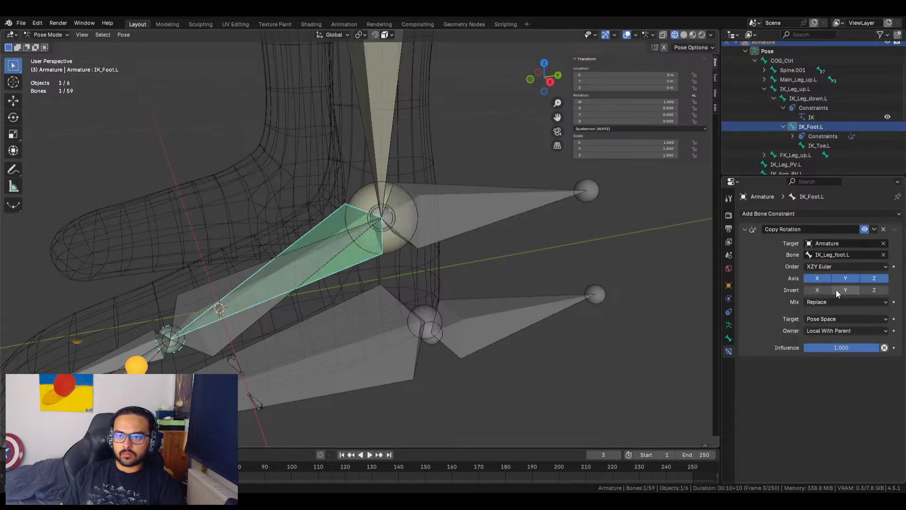
left_click(837, 267)
left_click(834, 318)
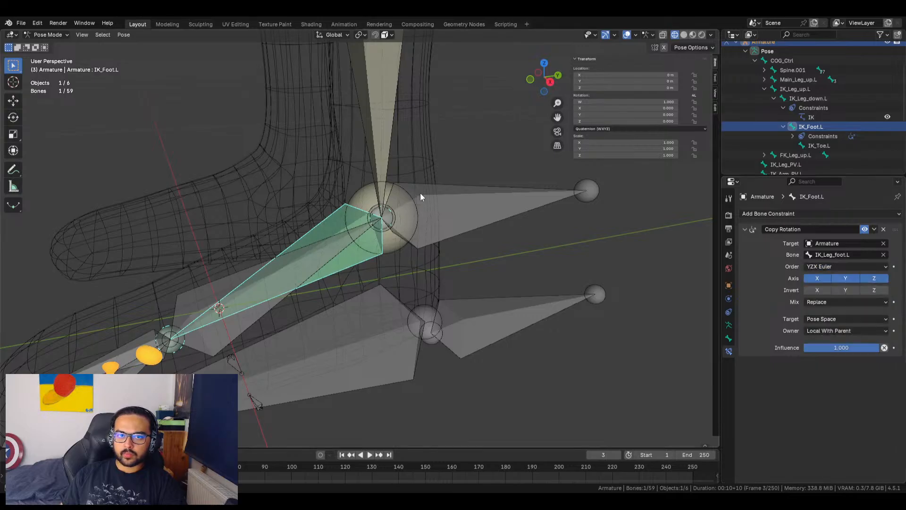
left_click(425, 200)
mouse_move(628, 108)
left_mouse_down()
mouse_move(661, 108)
mouse_move(645, 108)
left_mouse_up()
key("ctrl+z")
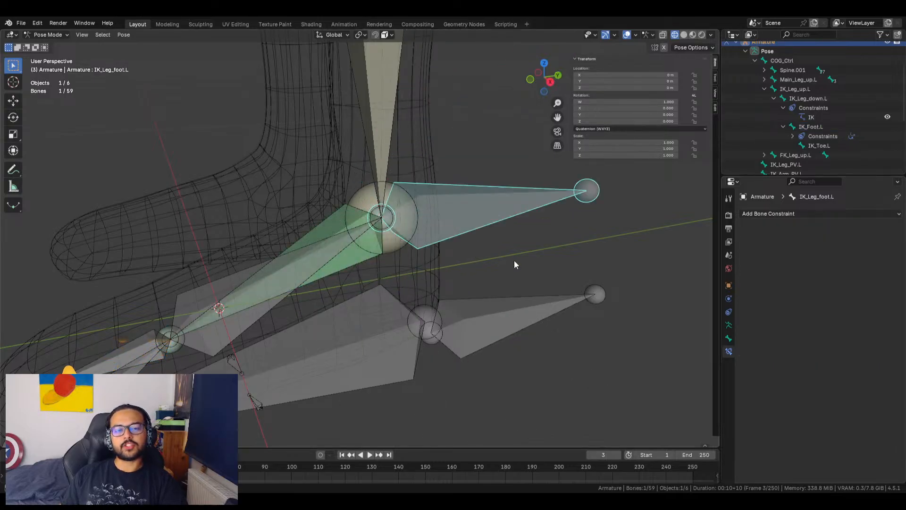
Switch the Copy Rotation order of IK_Foot.L to ZXY Euler, test-rotate IK_Leg_foot.L about X, and undo the rotation
left_click(336, 230)
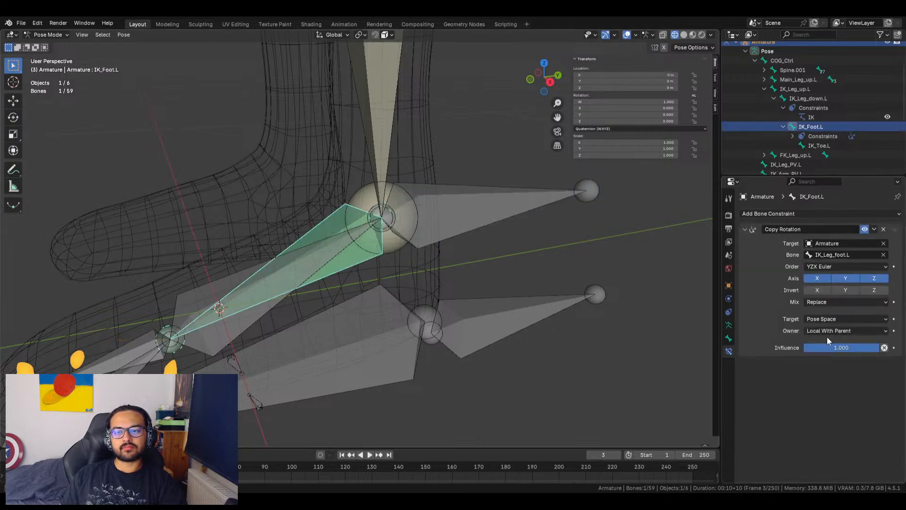
left_click(836, 266)
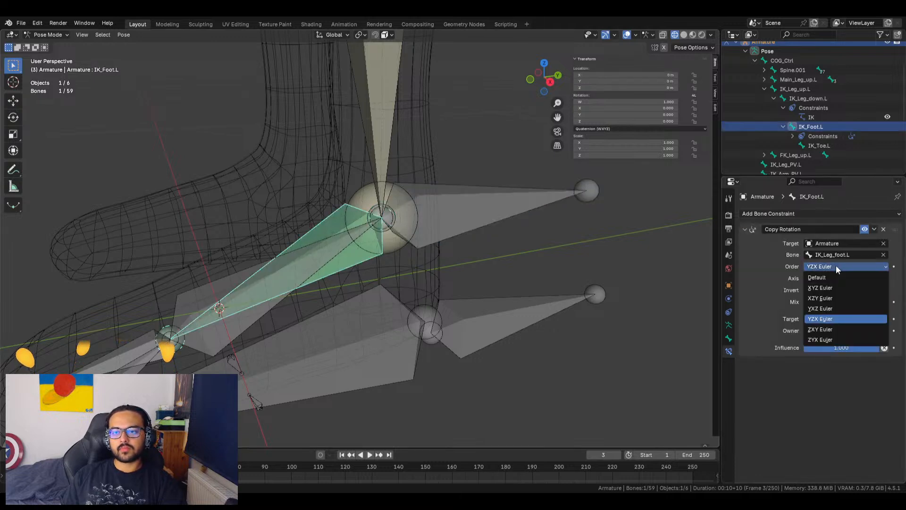
left_click(835, 333)
left_click_drag(633, 108, 651, 108)
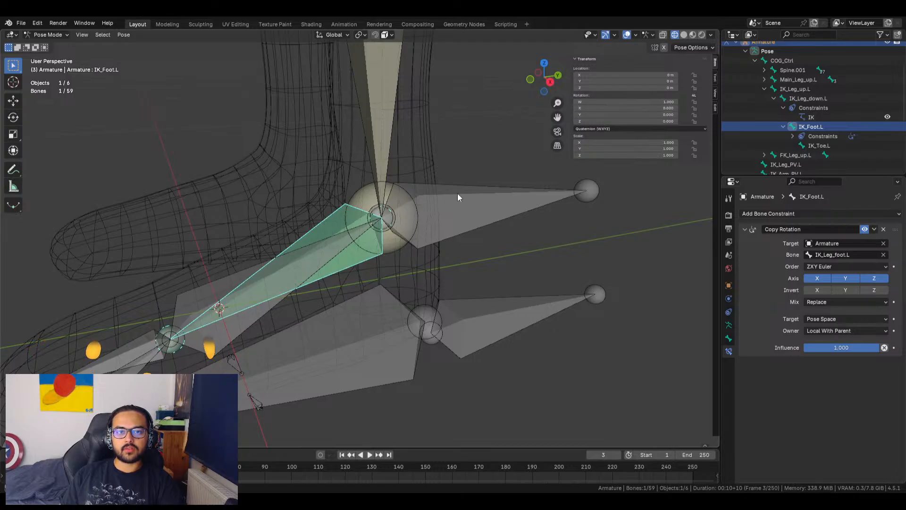
left_click(458, 194)
mouse_move(595, 108)
left_mouse_down()
mouse_move(633, 108)
mouse_move(595, 108)
mouse_move(630, 109)
mouse_move(606, 110)
left_mouse_up()
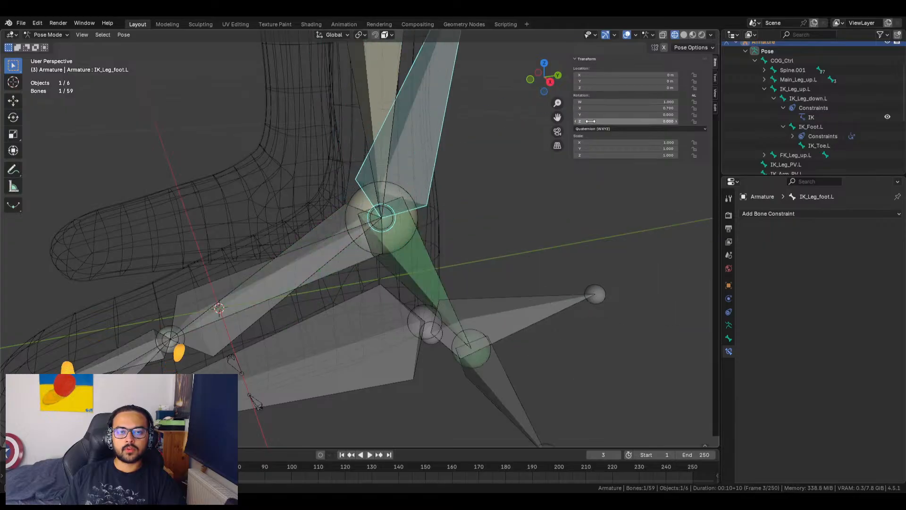
key("ctrl+z")
Switch the Copy Rotation order of IK_Foot.L to ZYX Euler, test-rotate IK_Leg_foot.L about X, and undo the rotation
left_click(335, 228)
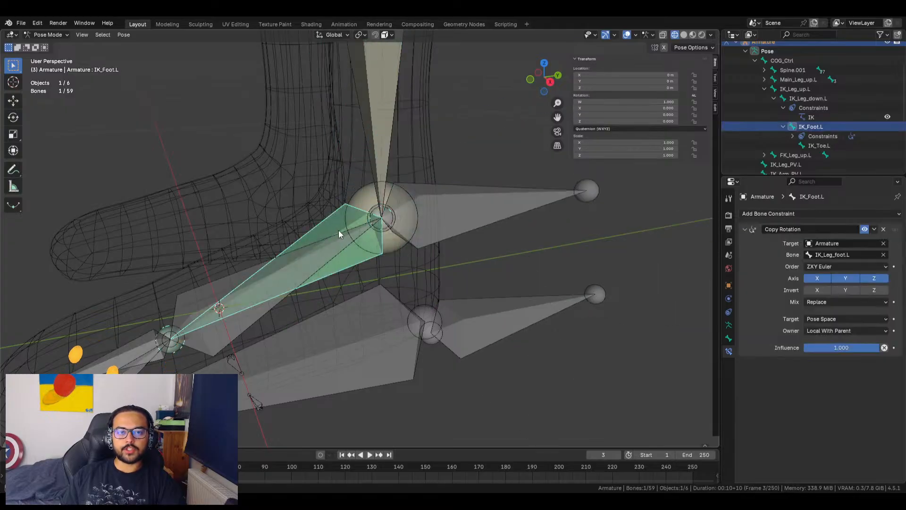
left_click(832, 266)
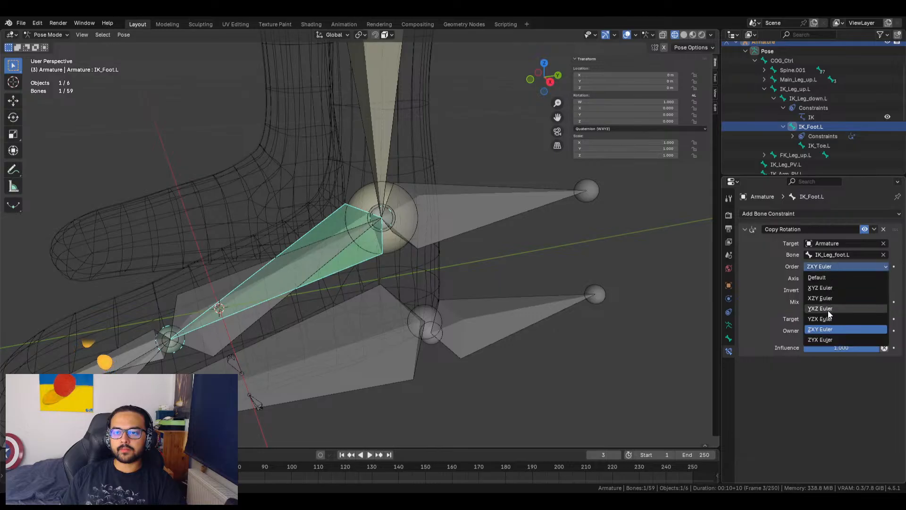
left_click(828, 340)
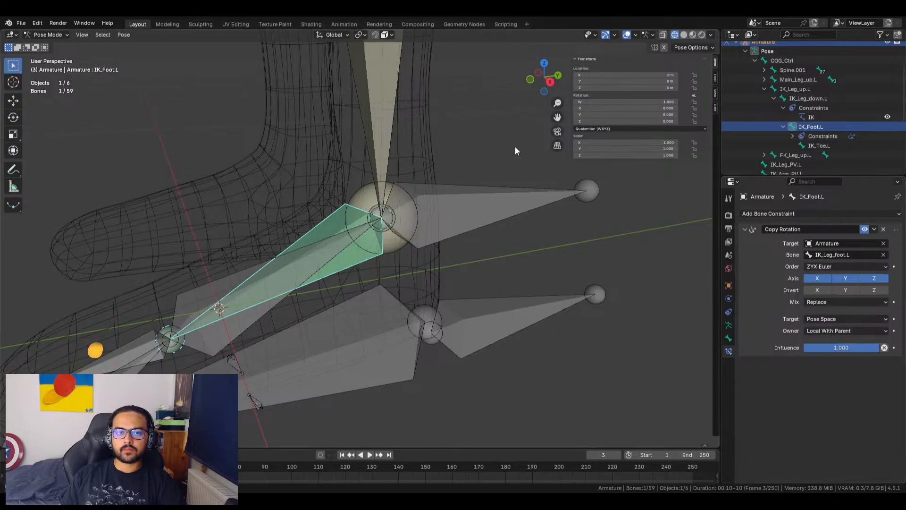
left_click(480, 199)
left_click_drag(604, 110, 645, 111)
key("ctrl+z")
key("ctrl+z")
left_click(503, 197)
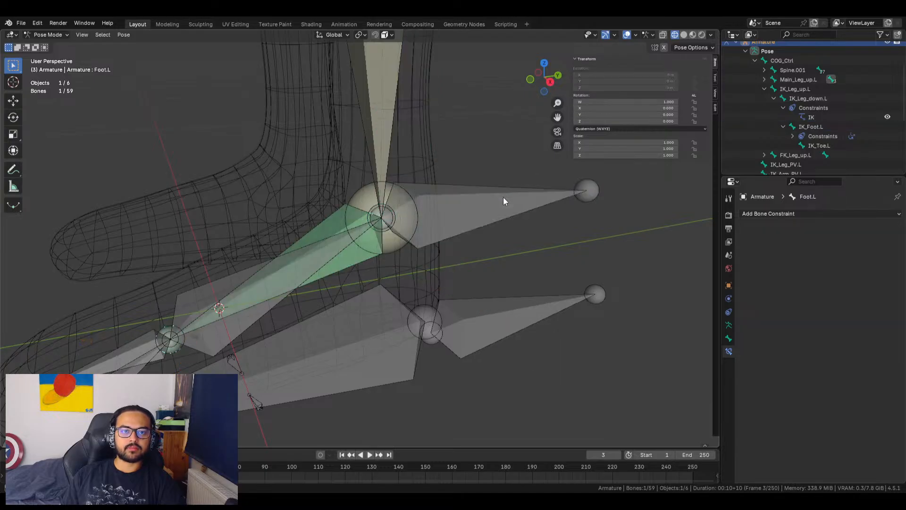
Set IK_Foot.L's Copy Rotation order to Default and its owner space to Local Space
left_click(333, 229)
left_click(333, 230)
left_click(334, 229)
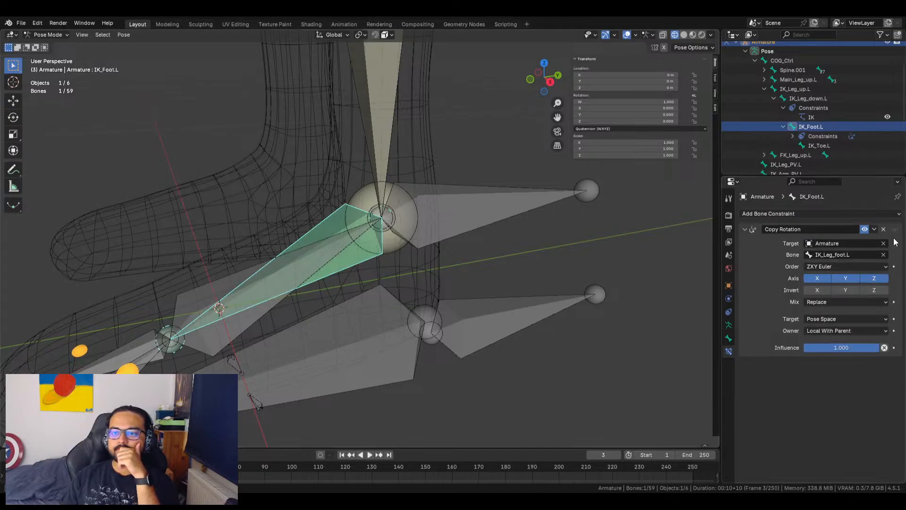
left_click(882, 268)
left_click(857, 277)
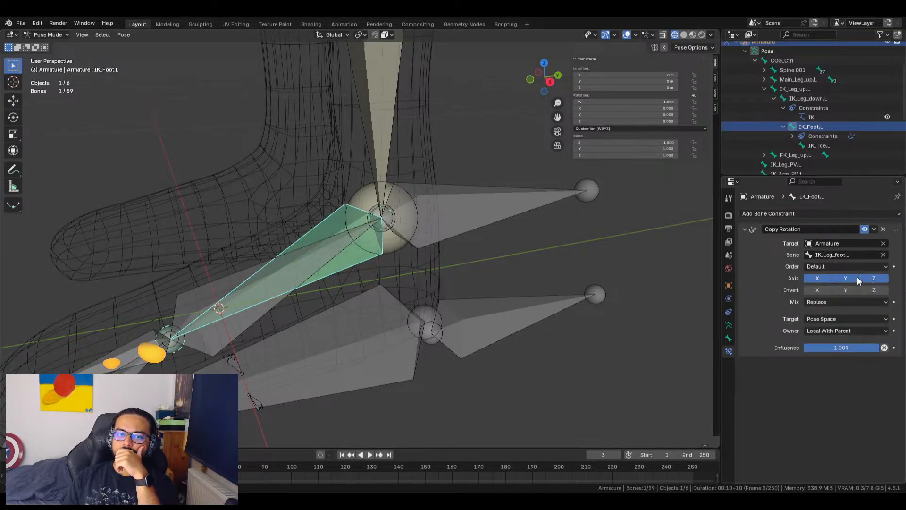
left_click(852, 319)
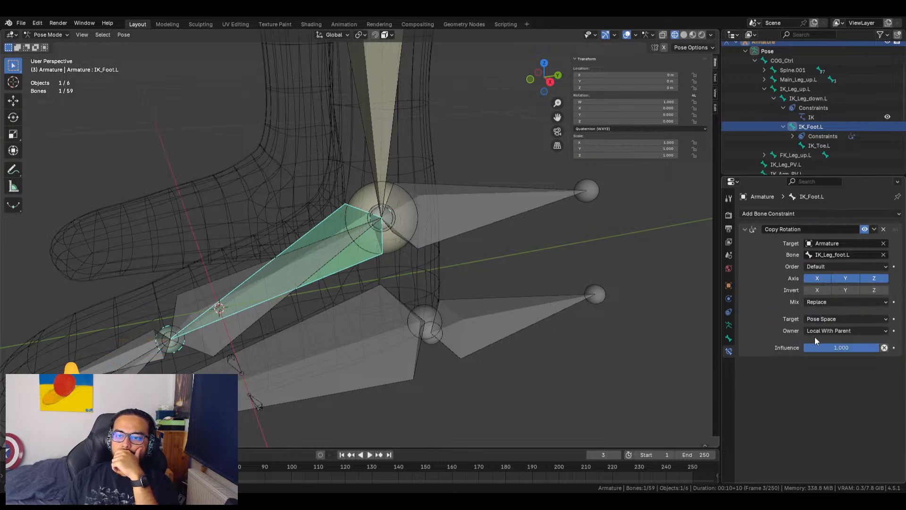
left_click(837, 332)
left_click(836, 386)
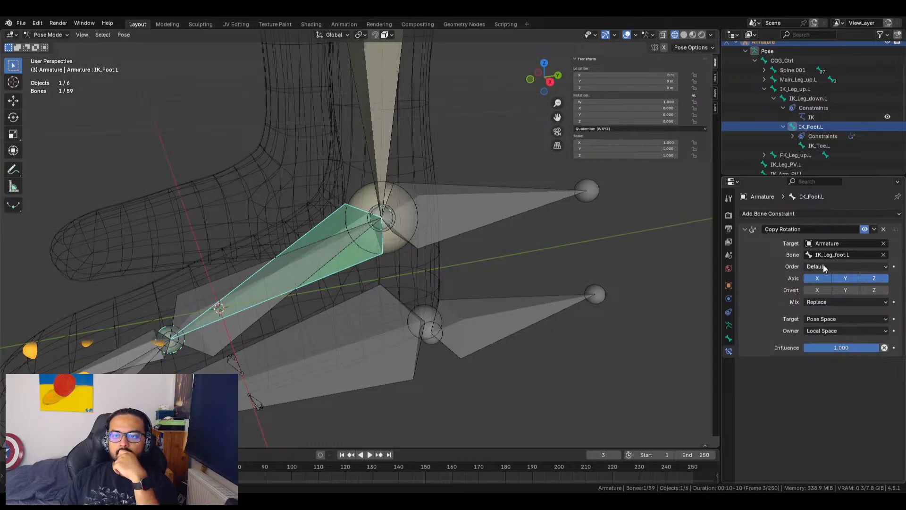
Test-move and test-rotate IK_Leg_foot.L to check how IK_Foot.L follows, cancelling both transforms
left_click(482, 203)
key("g")
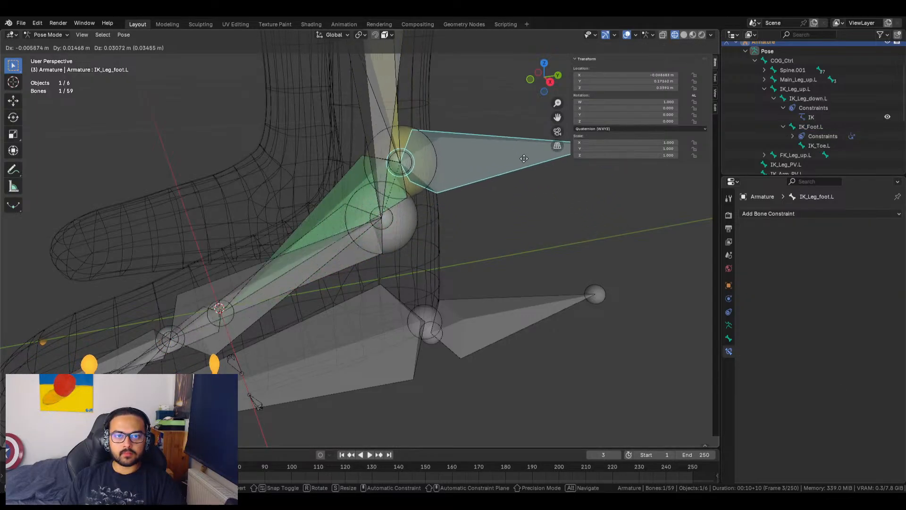
right_click(492, 136)
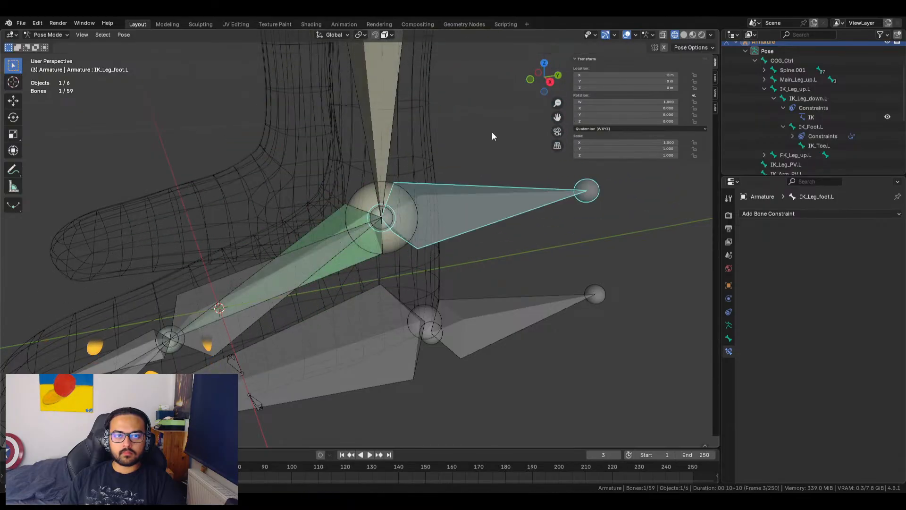
left_click(352, 213)
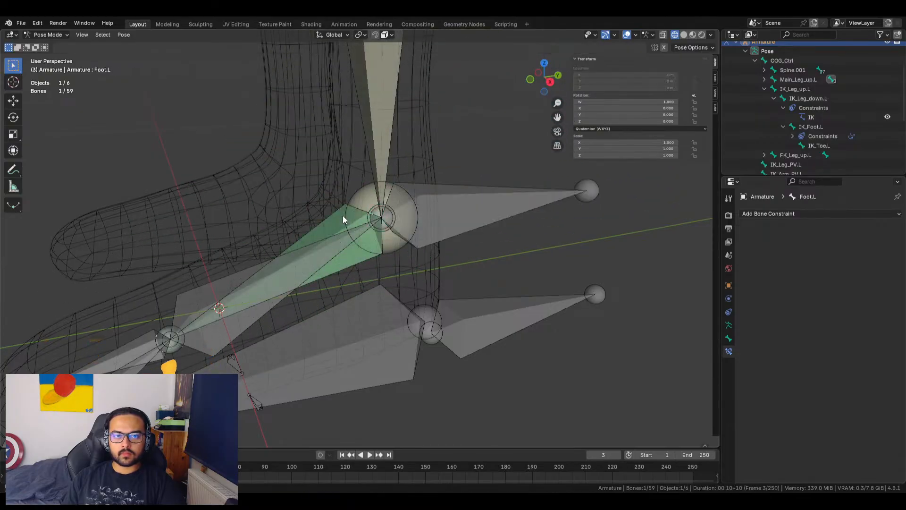
left_click(480, 206)
key("r")
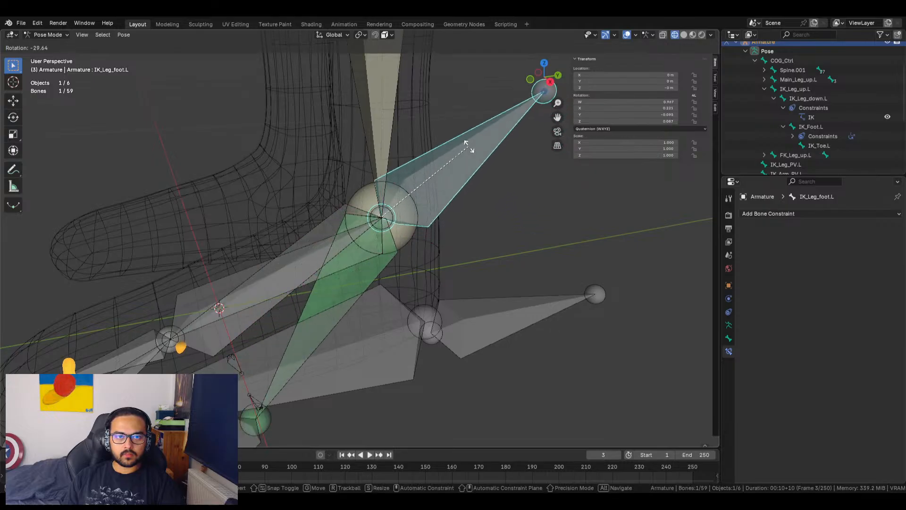
right_click(437, 114)
Switch the Copy Rotation order of IK_Foot.L to XYZ Euler, and test-rotate IK_Leg_foot.L twice, cancelling each rotation
left_click(339, 228)
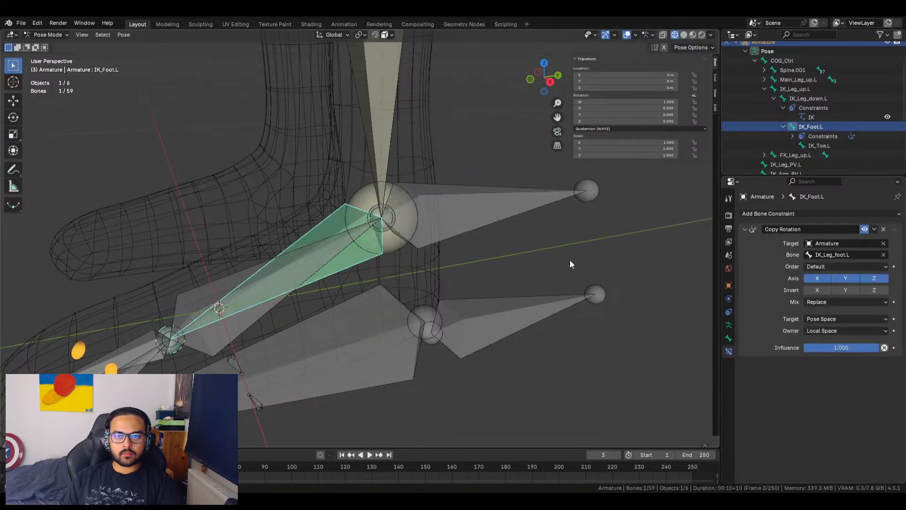
left_click(840, 268)
left_click(841, 289)
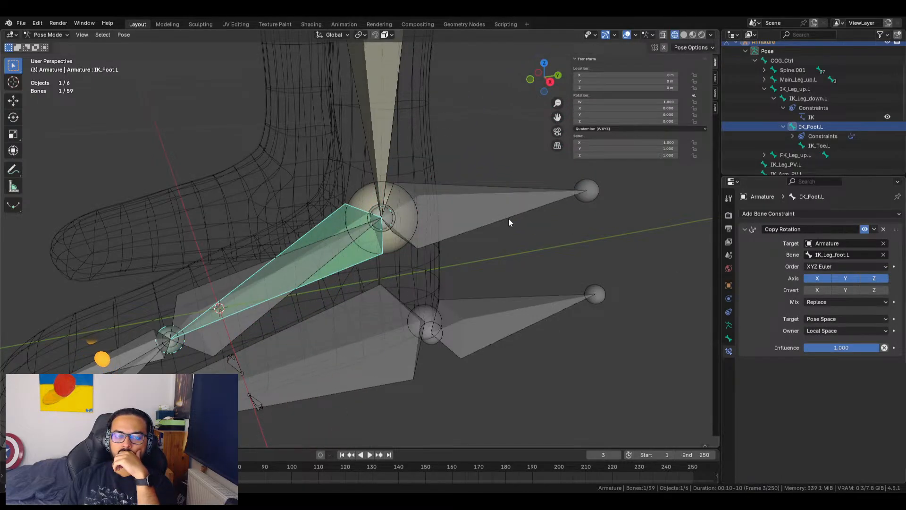
left_click(494, 206)
key("r")
right_click(504, 191)
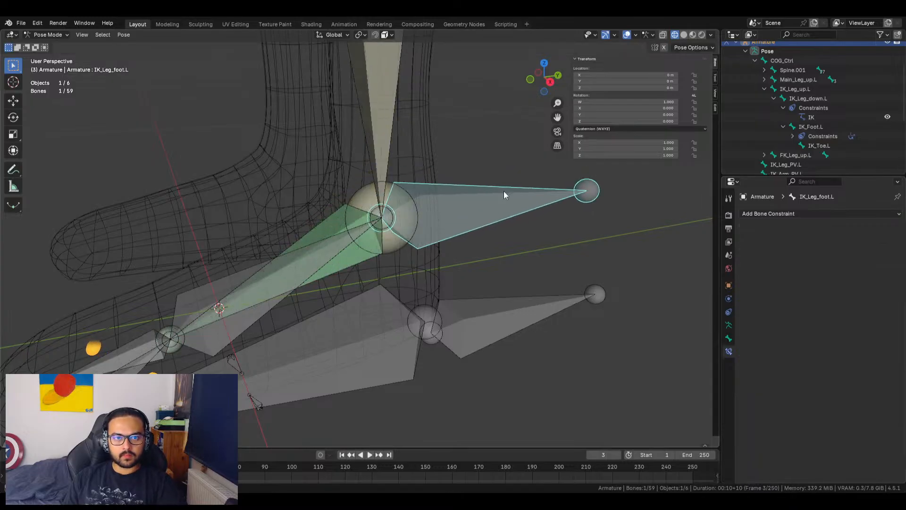
key("r")
right_click(465, 190)
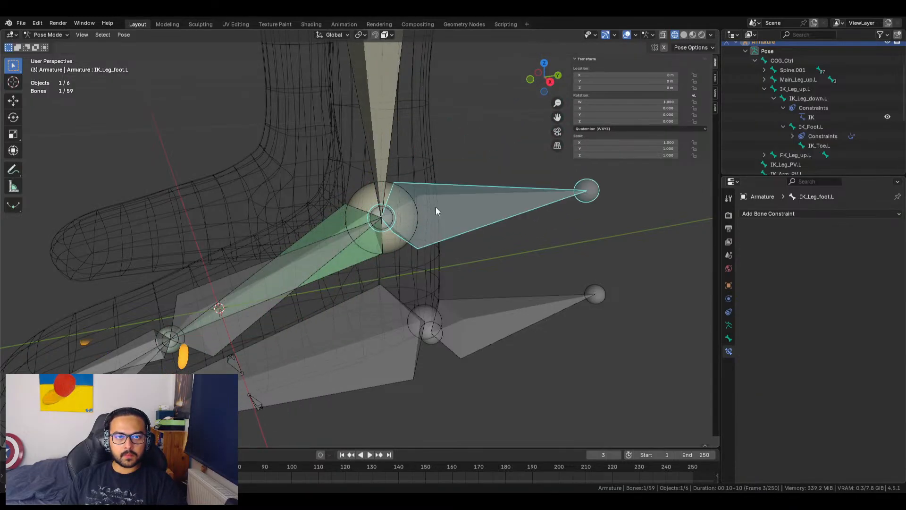
Set the Copy Rotation target space of IK_Foot.L to Local With Parent, and test-move IK_Leg_foot.L, cancelling the move
left_click(349, 227)
left_click(831, 315)
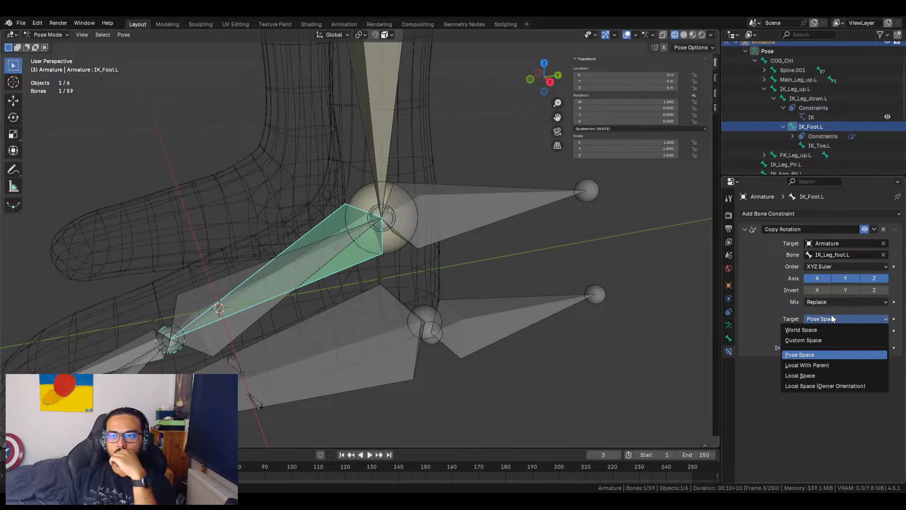
left_click(825, 368)
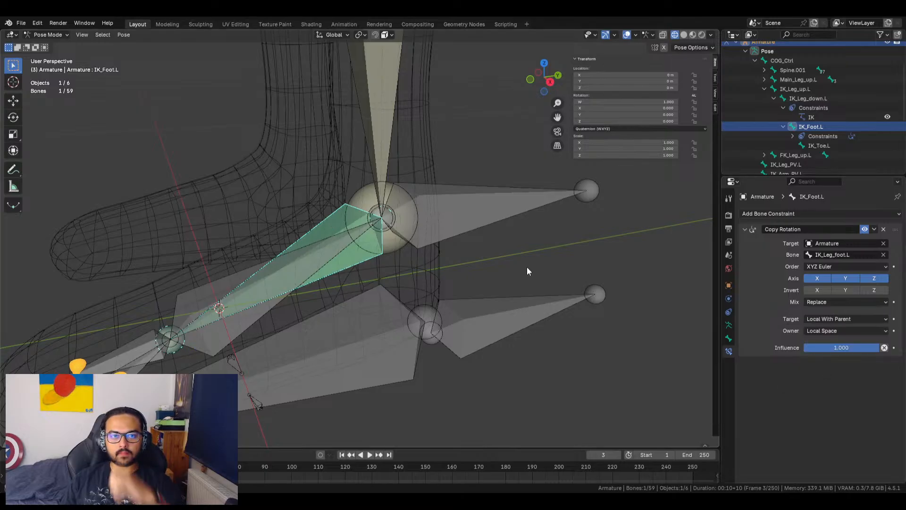
left_click(479, 198)
key("g")
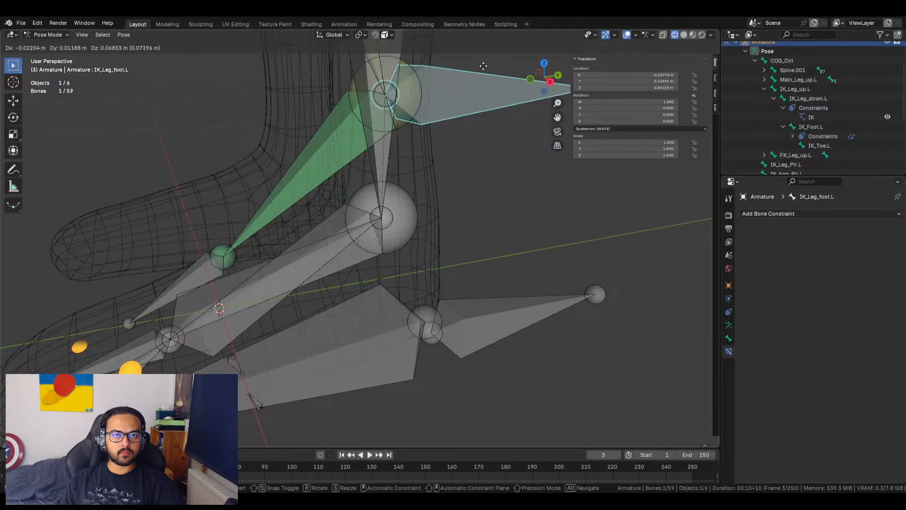
right_click(511, 167)
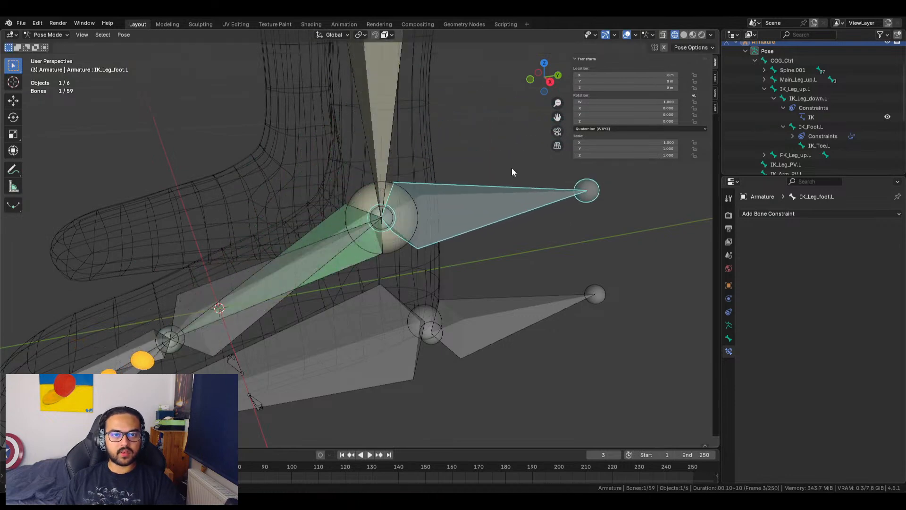
Undo the recent series of Copy Rotation space and order changes on IK_Foot.L
key("ctrl+z")
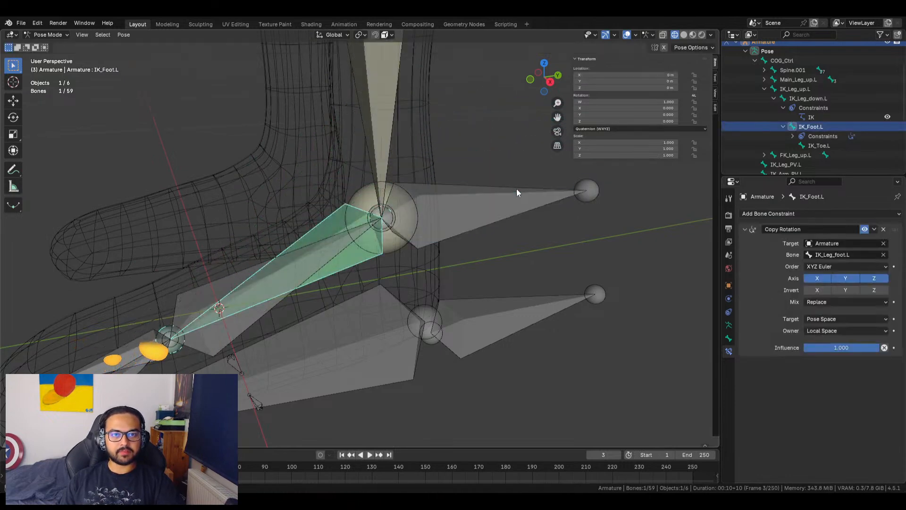
left_click(520, 194)
key("ctrl+z")
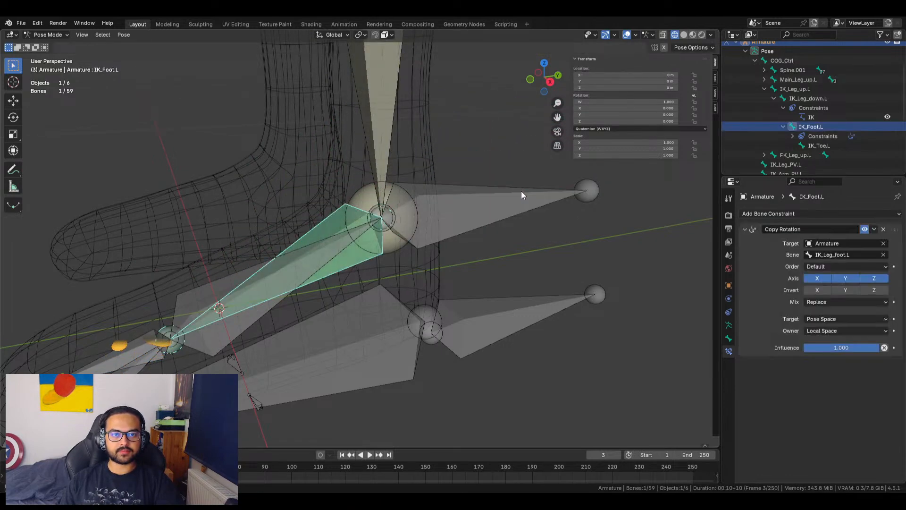
key("ctrl+z")
key("ctrl+z")
key("ctrl+z")
key("ctrl+z")
key("ctrl+z")
key("ctrl+z")
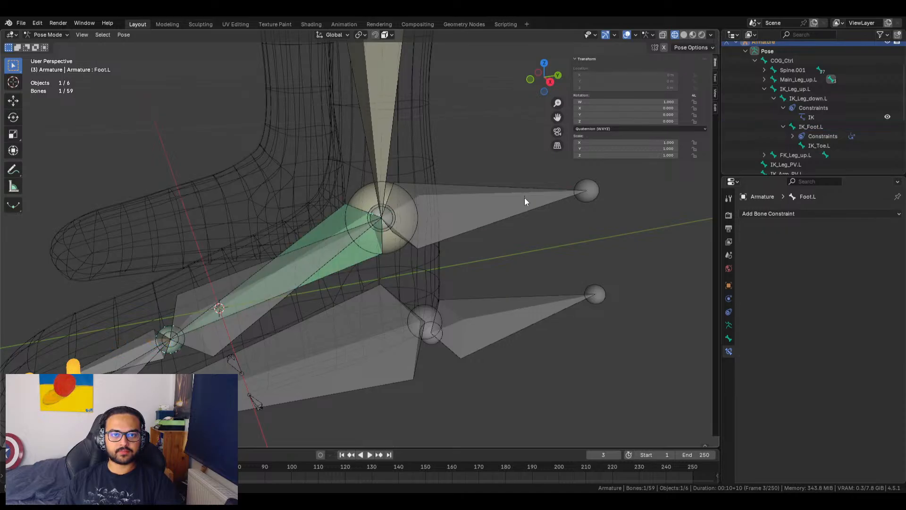
key("ctrl+z")
key("ctrl+z")
key("ctrl+z")
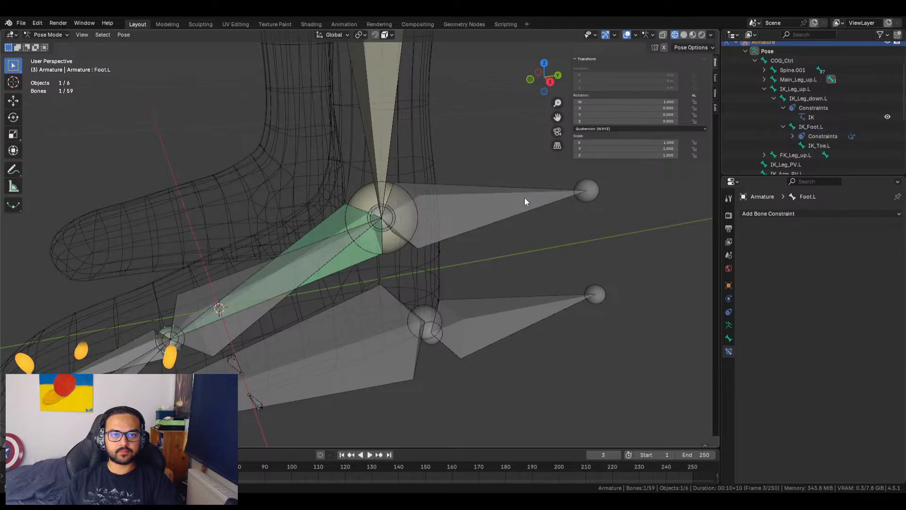
key("ctrl+z")
key("ctrl+z")
key("ctrl+z")
key("ctrl+z")
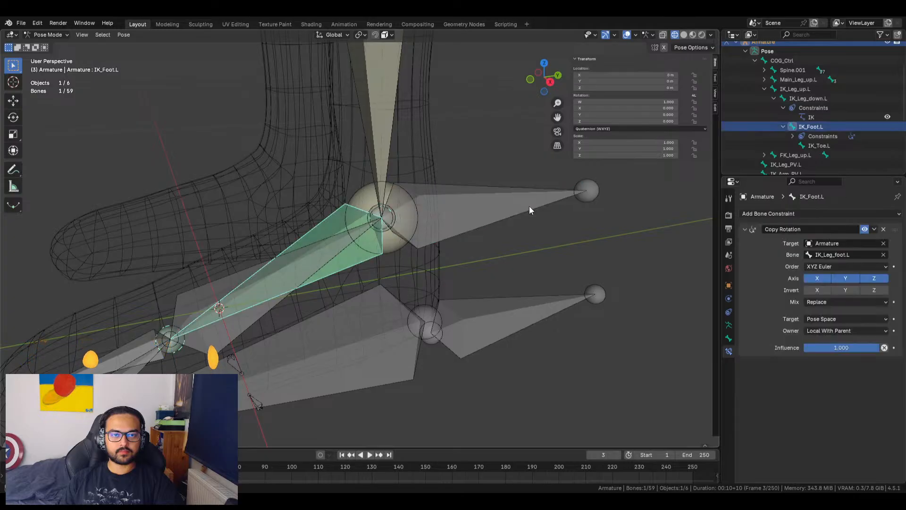
key("ctrl+z")
key("ctrl+z")
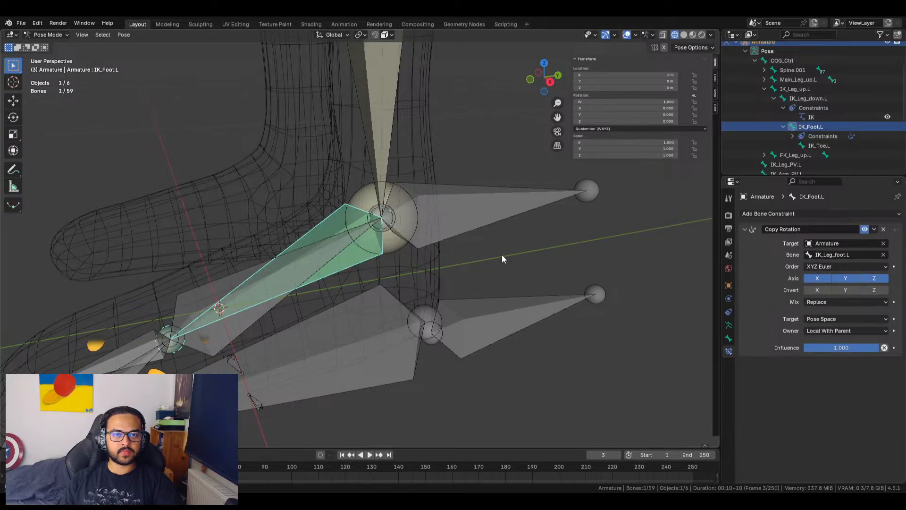
Delete the Copy Rotation constraint from IK_Foot.L and select IK_Leg_foot.L
left_click(884, 229)
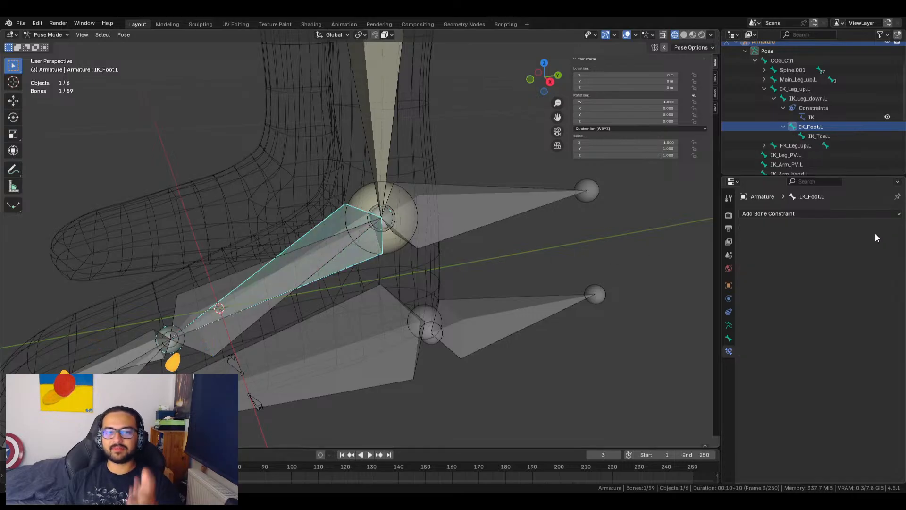
middle_click_drag(543, 263, 451, 269)
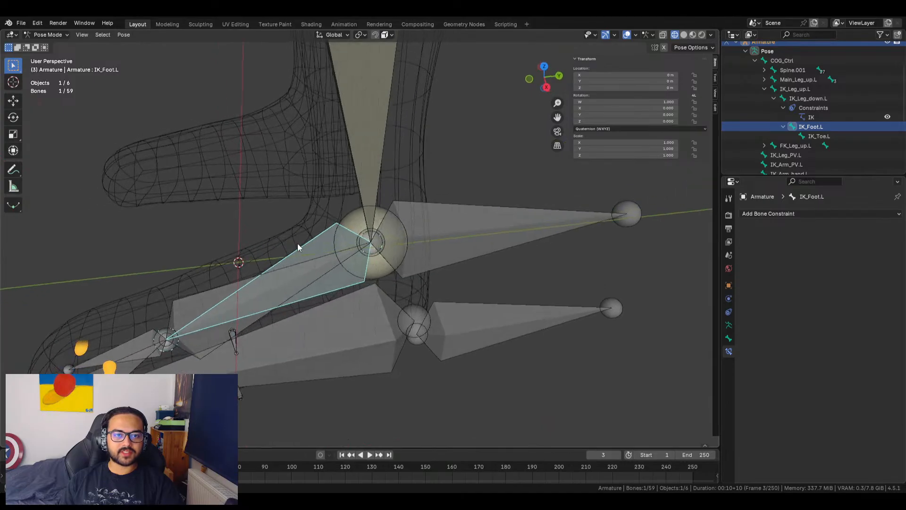
left_click(461, 228)
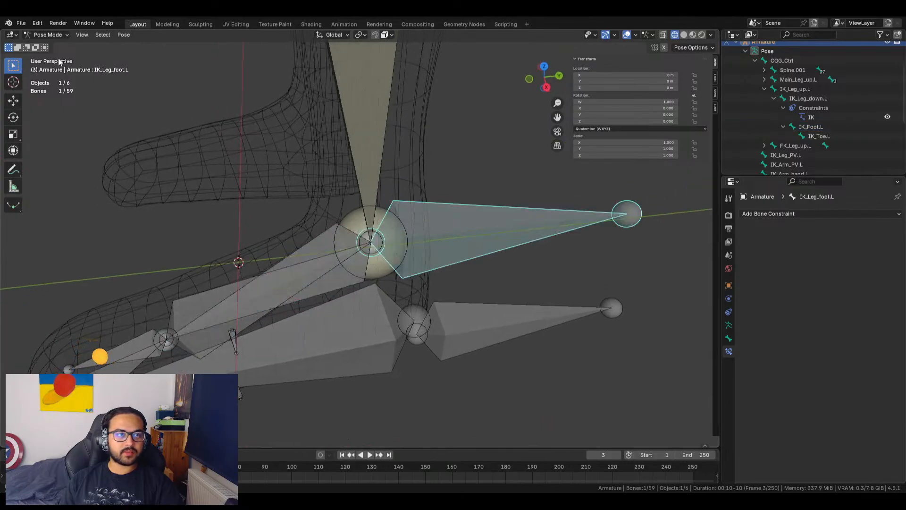
In Edit Mode, clear IK_Foot.L's parent and parent the bone to IK_Leg_foot.L with Keep Offset
left_click(57, 35)
left_click(46, 56)
left_click(324, 241)
left_click(315, 246)
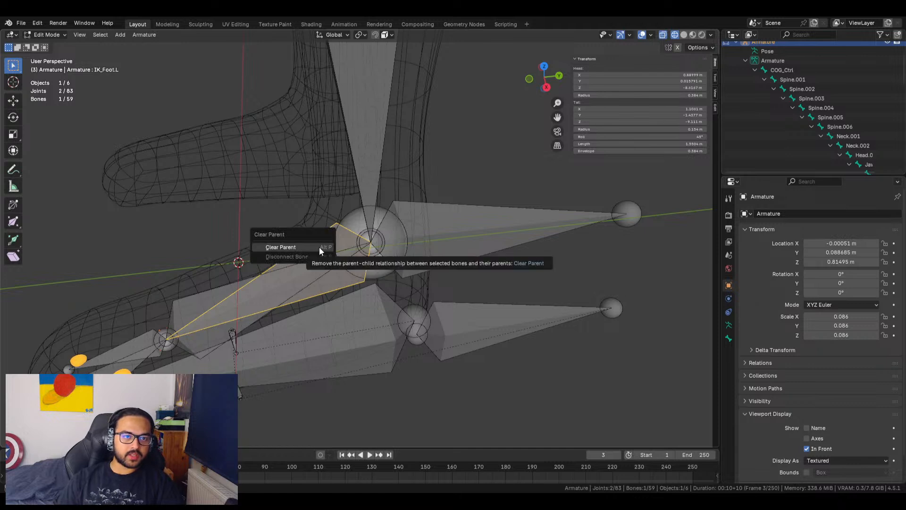
left_click(468, 223, "shift")
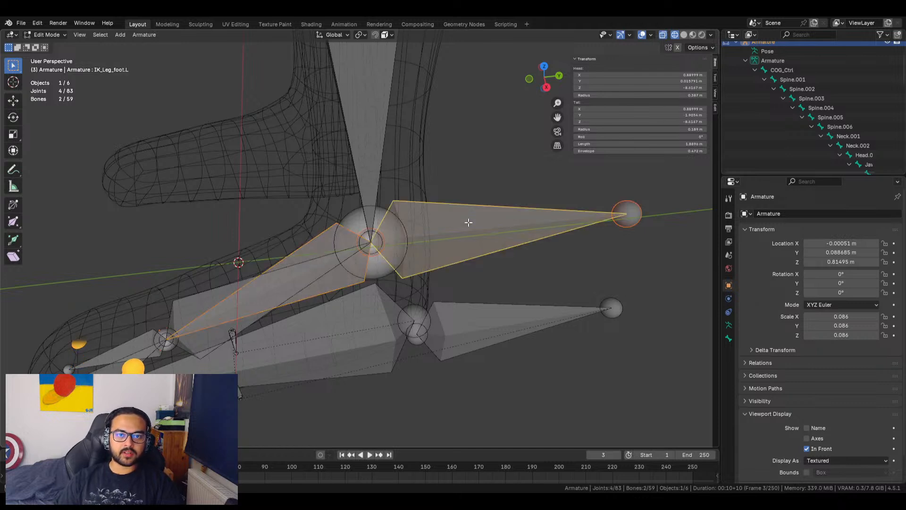
key("ctrl+p")
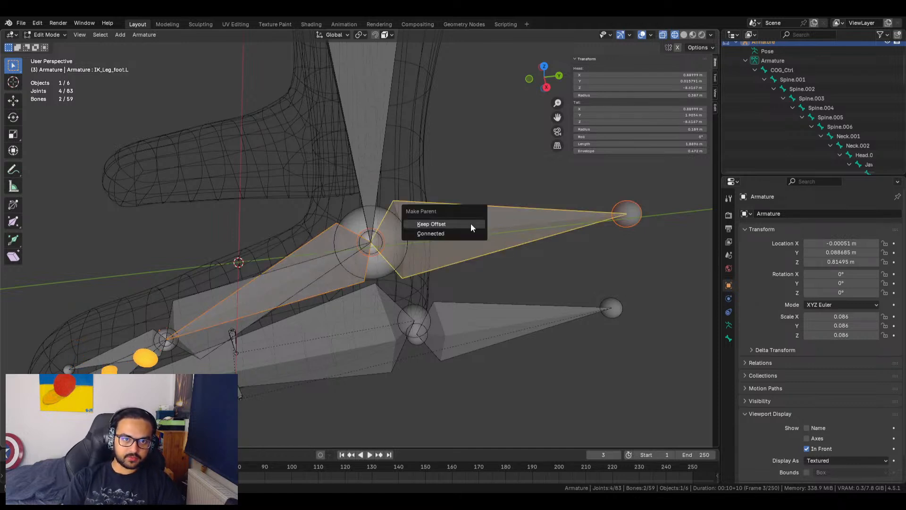
left_click(475, 223)
left_click(526, 272)
left_click(453, 221)
key("f")
middle_click_drag(523, 336, 527, 279)
key("alt+a")
Test-move and test-rotate IK_Leg_foot.L in Pose Mode, cancelling the rotation and clearing the bone's location
left_click(47, 35)
left_click(50, 67)
left_click(485, 196)
key("g")
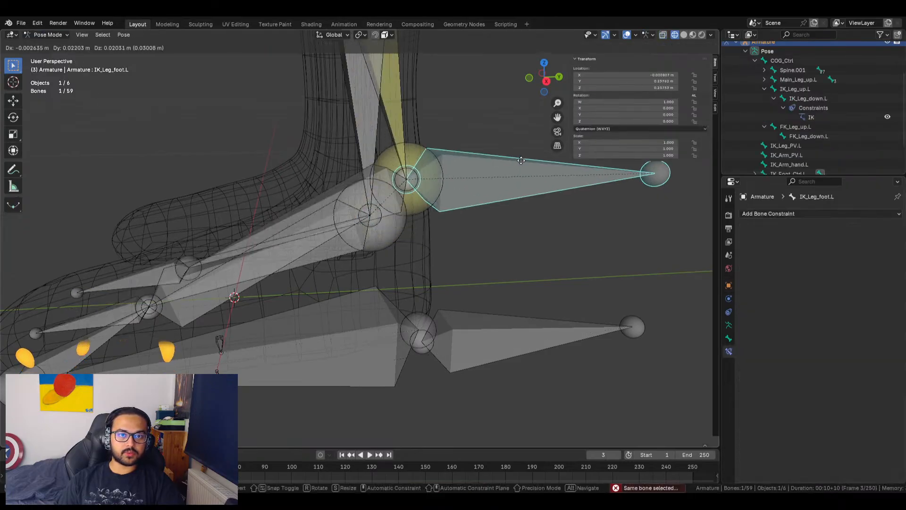
left_click(524, 122)
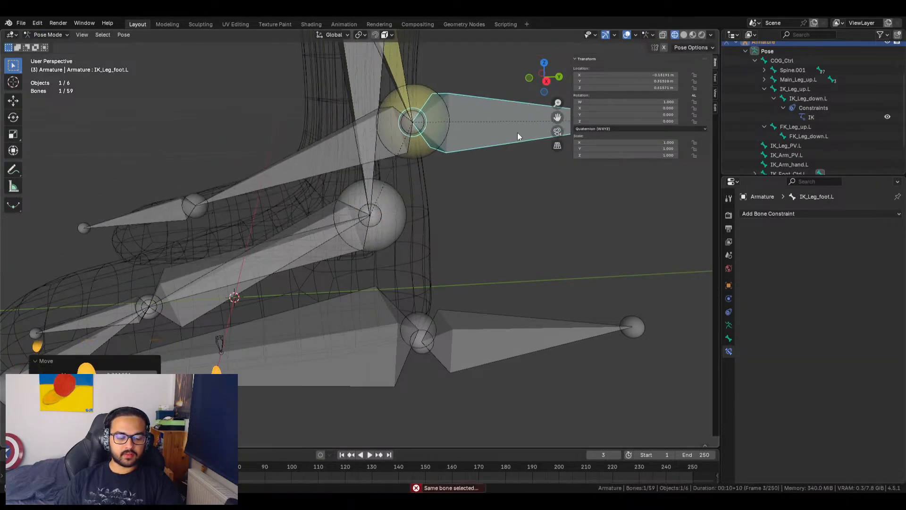
key("r")
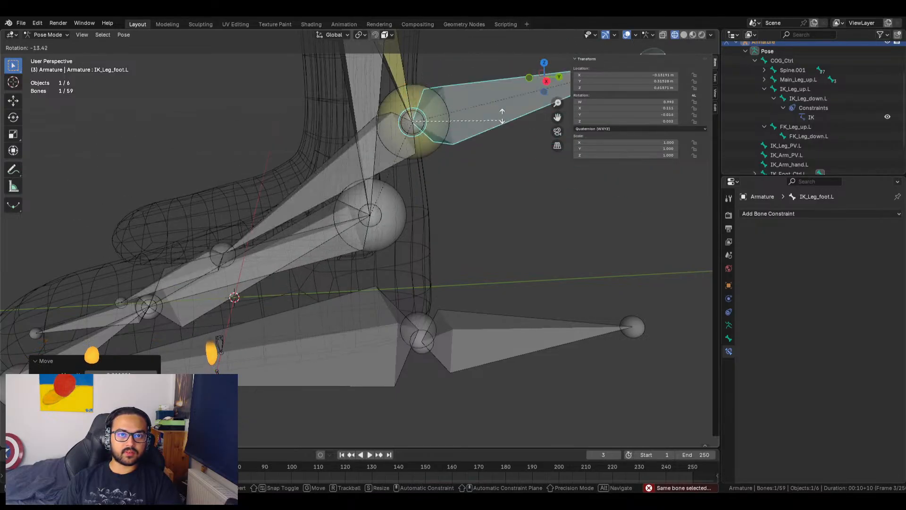
key("Escape")
key("alt+g")
Inspect IK_Foot.L and its parent link in Edit Mode, and return to Pose Mode
middle_click_drag(451, 255, 514, 263)
left_click(514, 262)
key("Tab")
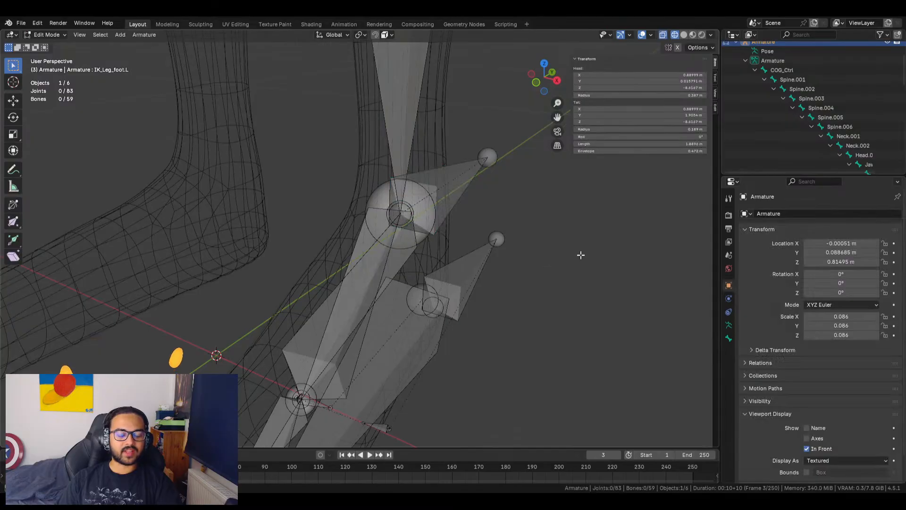
left_click(365, 243)
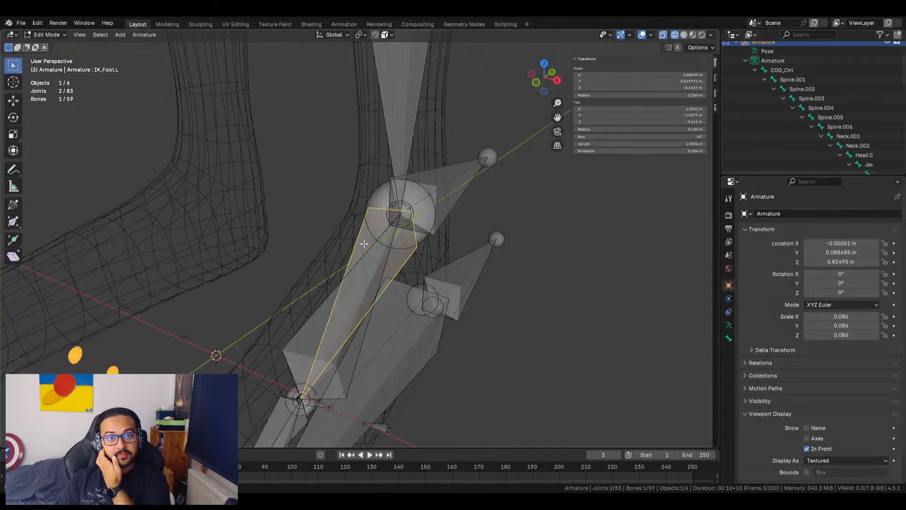
left_click(52, 35)
left_click(53, 66)
middle_click_drag(358, 225, 530, 222)
Test-move and test-rotate IK_Leg_foot.L to check that IK_Foot.L follows it, and undo the move
left_click(459, 214)
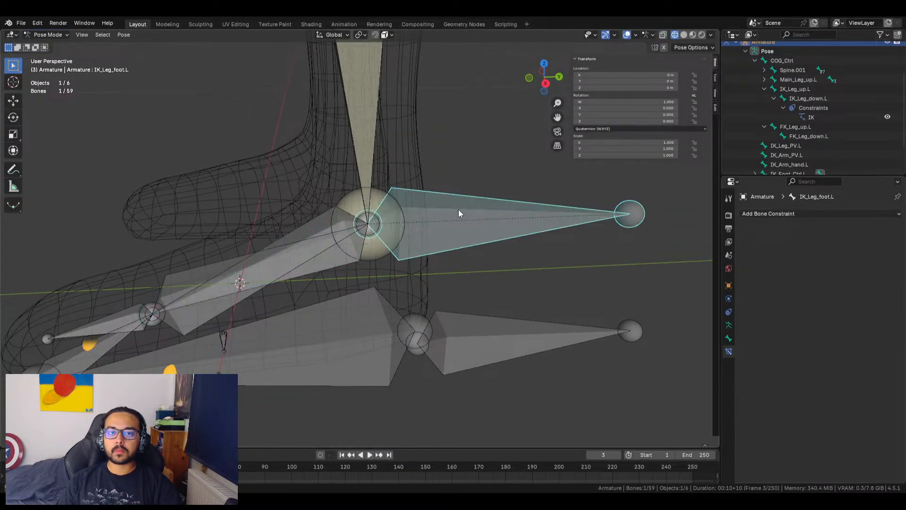
key("g")
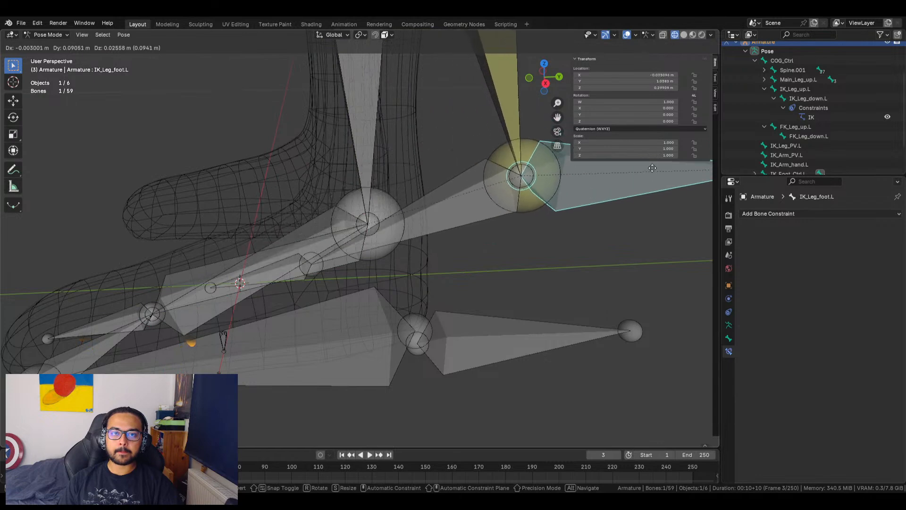
left_click(601, 221)
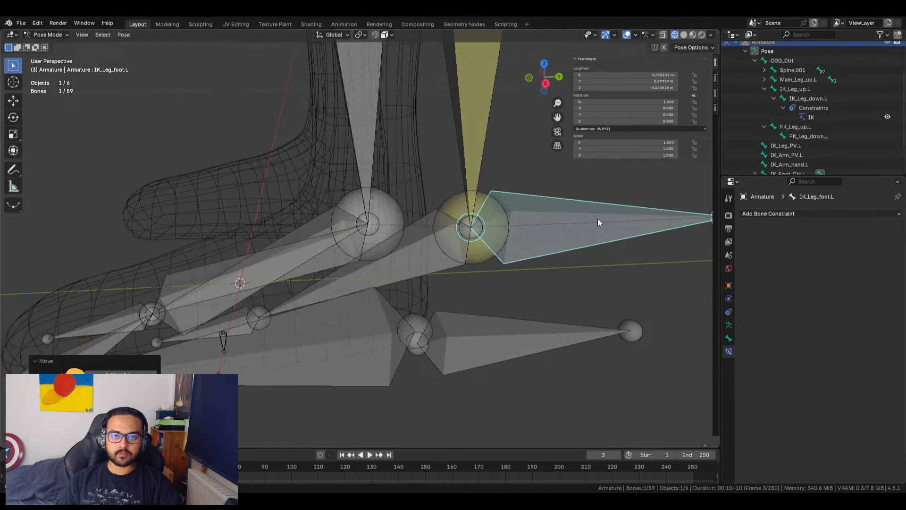
key("r")
right_click(581, 201)
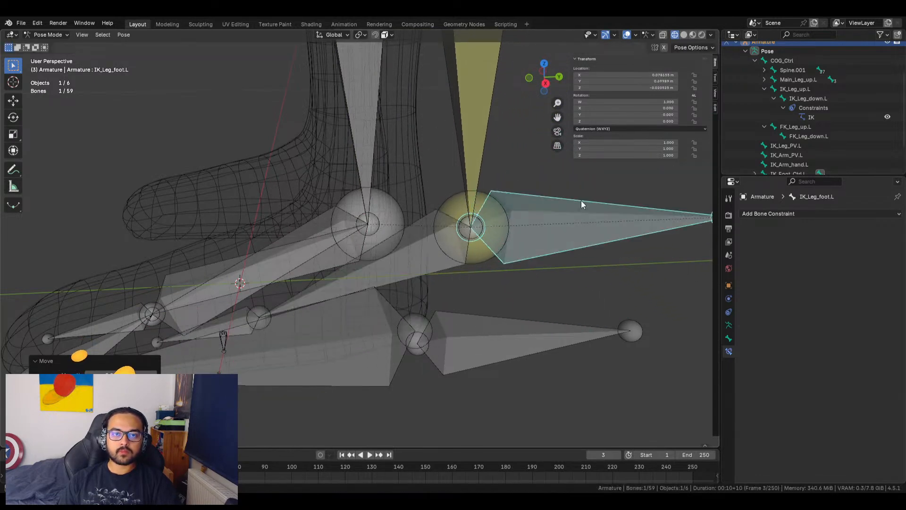
left_click(432, 217)
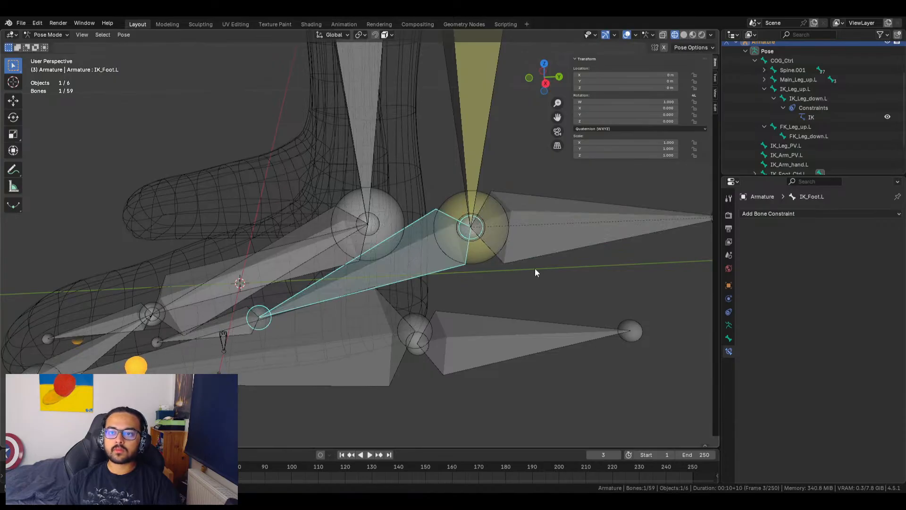
key("ctrl+z")
key("ctrl+z")
key("ctrl+z")
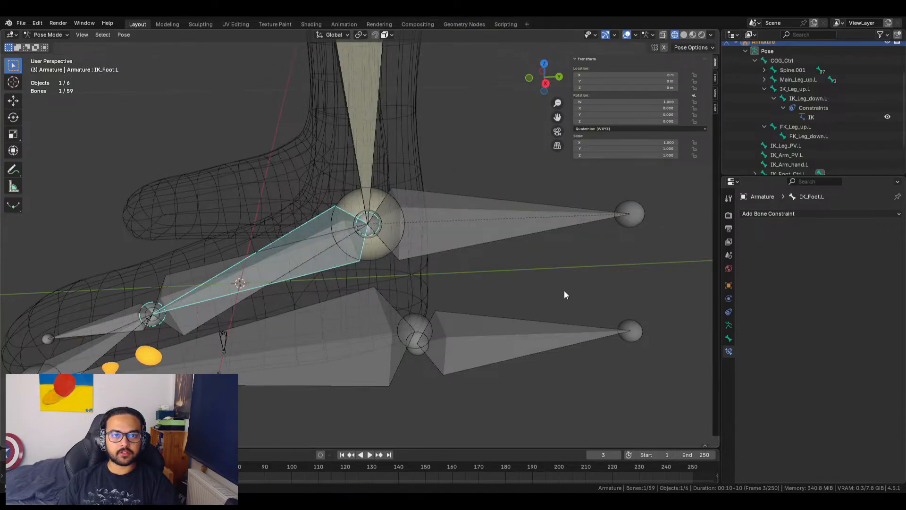
left_click(551, 280)
middle_click_drag(542, 278, 402, 255)
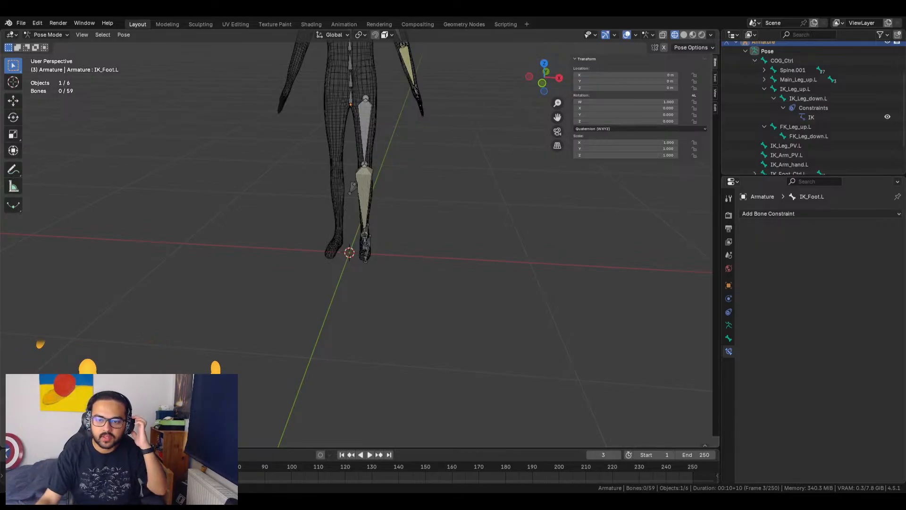
left_click(571, 453)
left_click(453, 479)
left_click(854, 18)
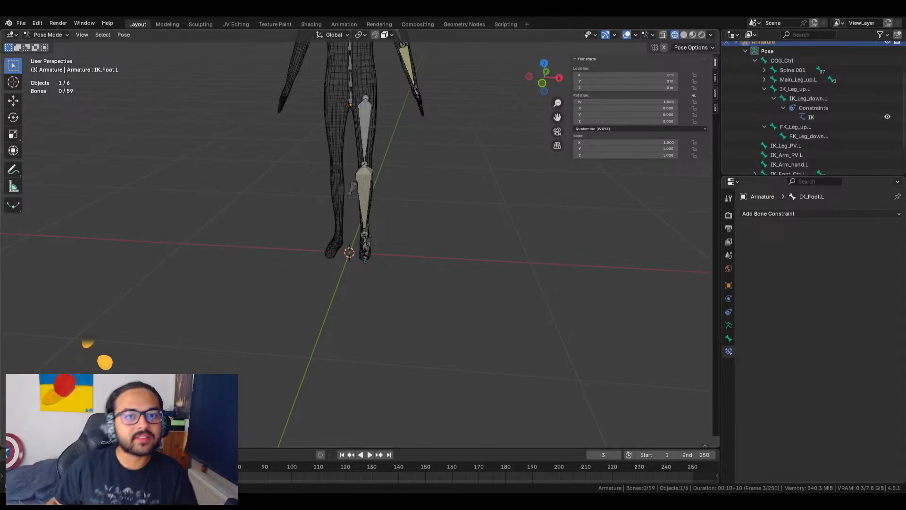
Test-move and test-rotate IK_Foot_Ctrl.L, cancel the rotation, clear the bone's location and deselect it
scroll(417, 284, "down", 3)
middle_click_drag(387, 279, 411, 355)
scroll(400, 279, "up", 6)
middle_click_drag(424, 309, 351, 366)
left_click(350, 368)
key("g")
left_click(380, 296)
key("g")
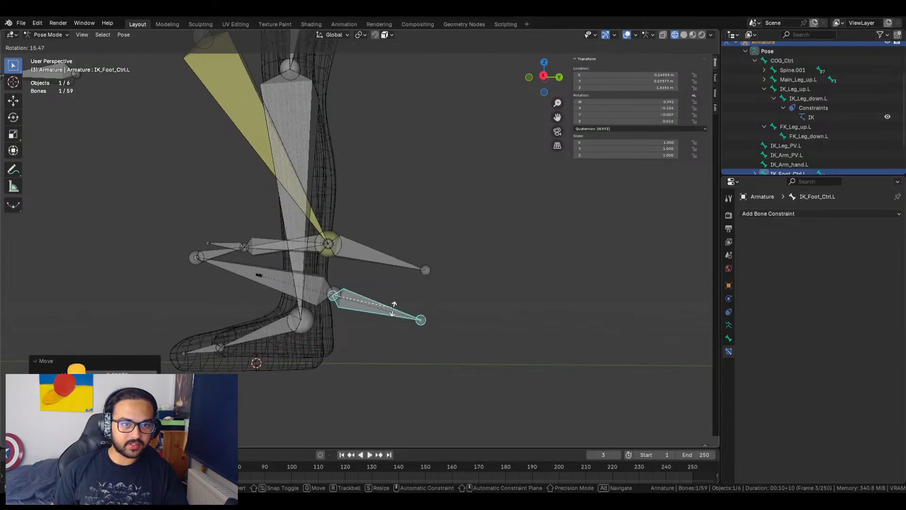
right_click(393, 315)
key("alt+g")
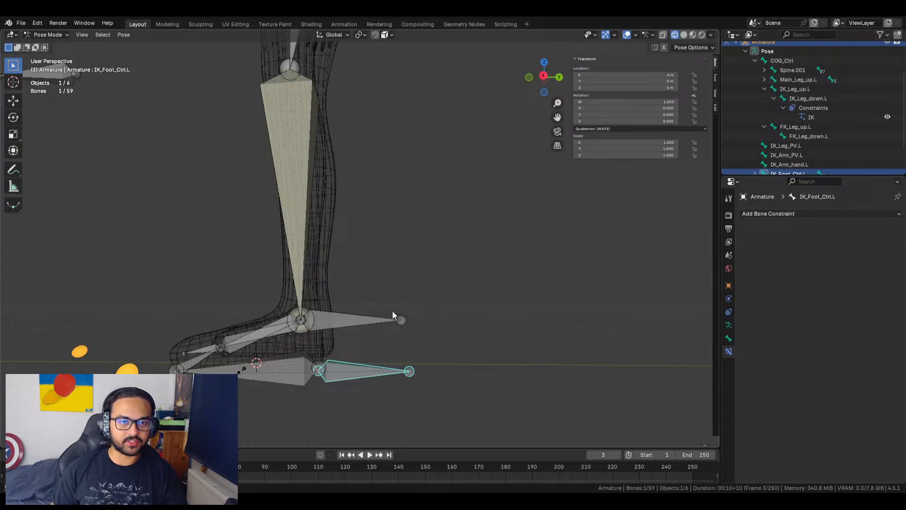
key("alt+a")
Select IK_Leg_up.L and try moving it along the global Y axis, cancelling the move
scroll(401, 216, "down", 6)
middle_click_drag(412, 213, 456, 268)
scroll(453, 265, "up", 5)
scroll(415, 283, "down", 5)
scroll(422, 260, "up", 5)
middle_click_drag(426, 259, 403, 248)
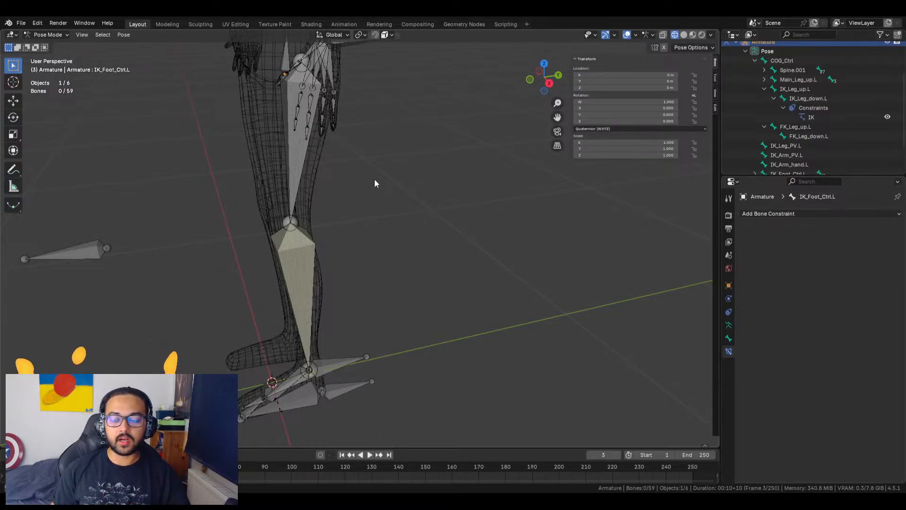
left_click(329, 162)
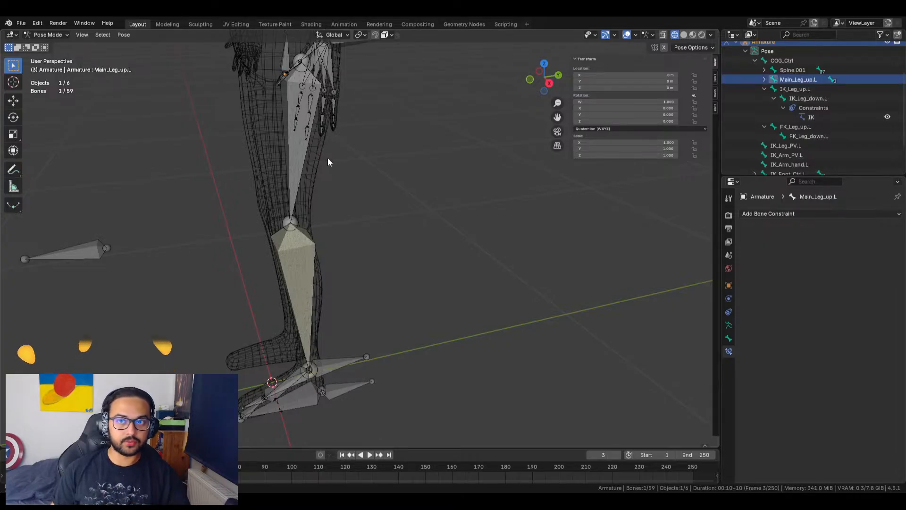
left_click(792, 90)
middle_click_drag(537, 256, 498, 249)
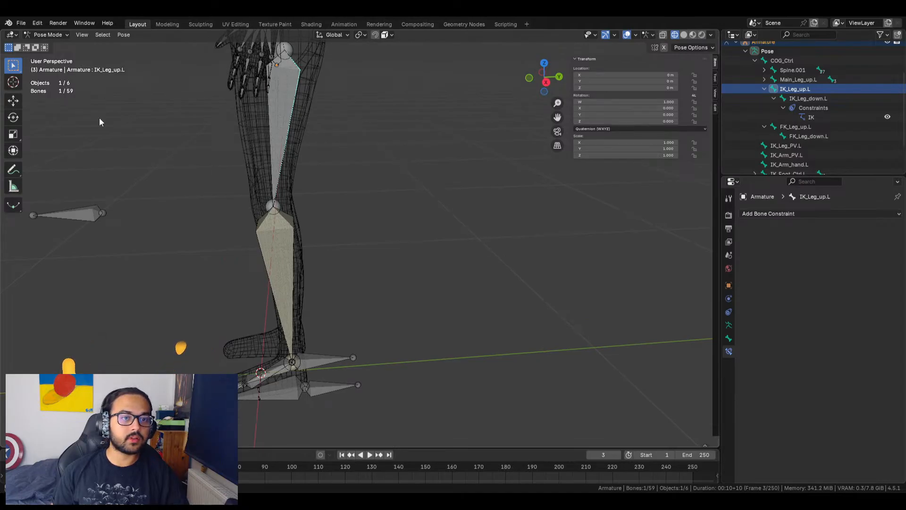
key("g")
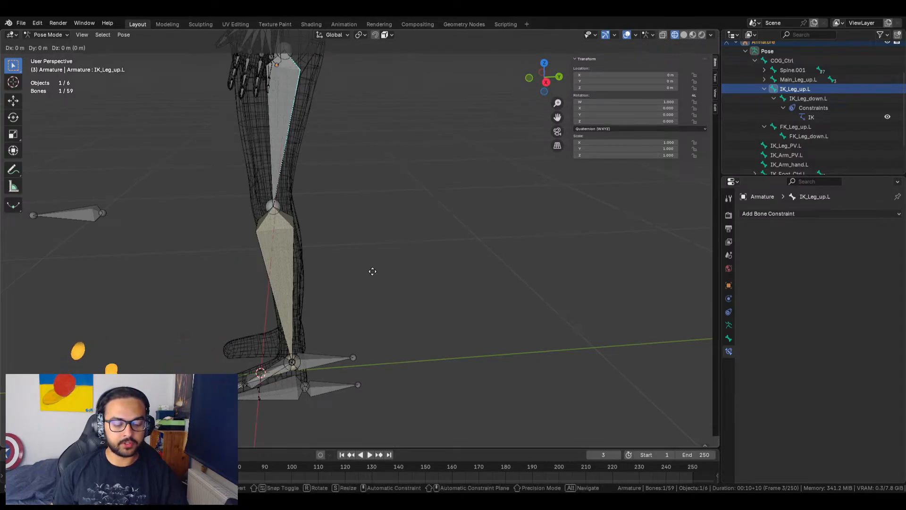
key("y")
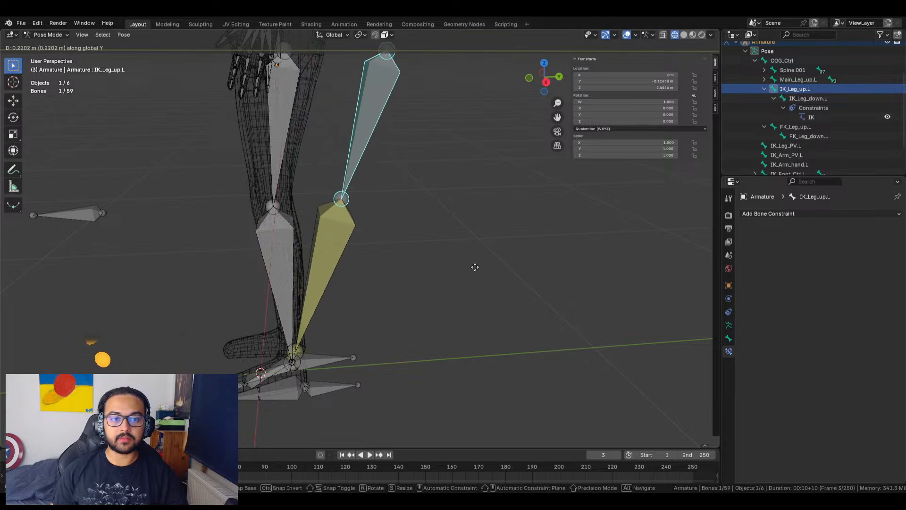
key("Escape")
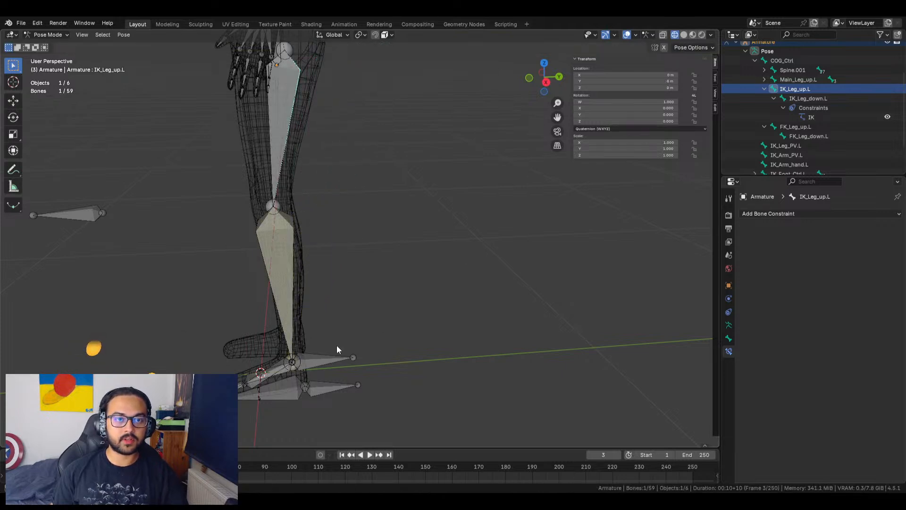
Select IK_Leg_up.L together with IK_Foot_Ctrl.L and move both along global Y to a spot behind the body
scroll(805, 136, "down", 2)
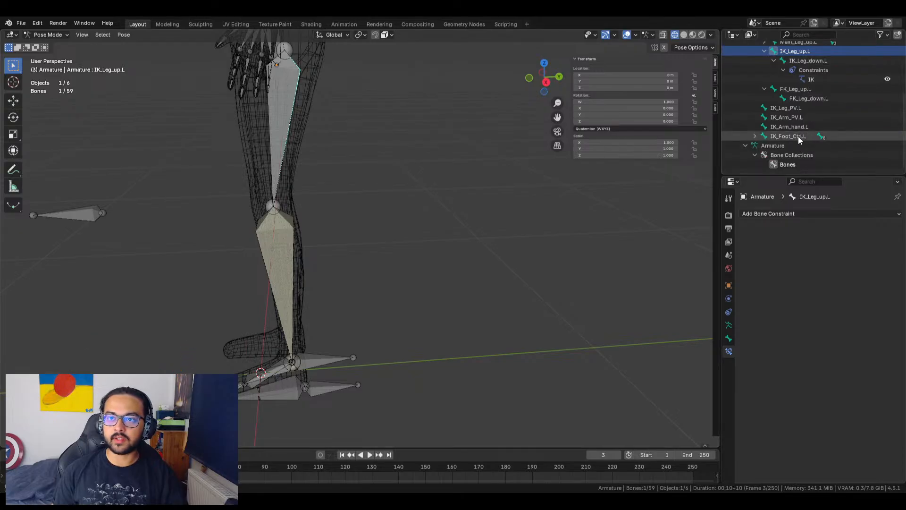
left_click(798, 135, "shift")
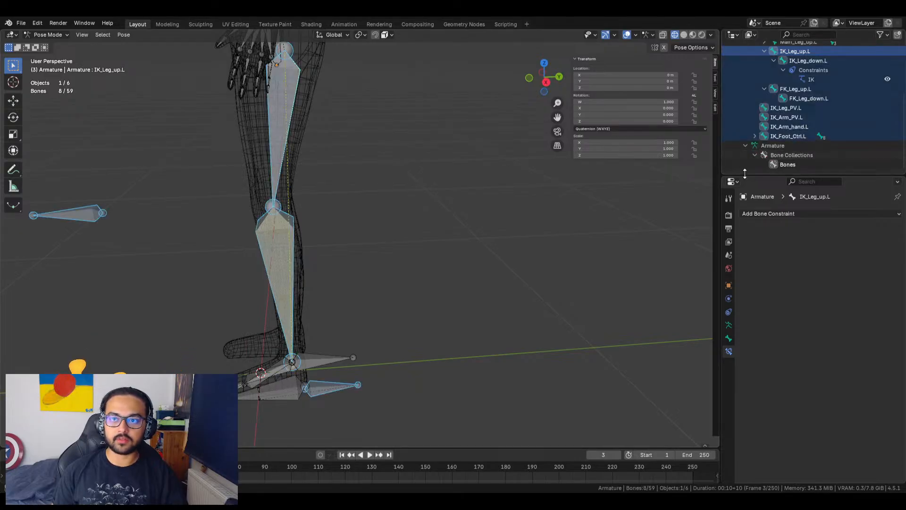
left_click(798, 51)
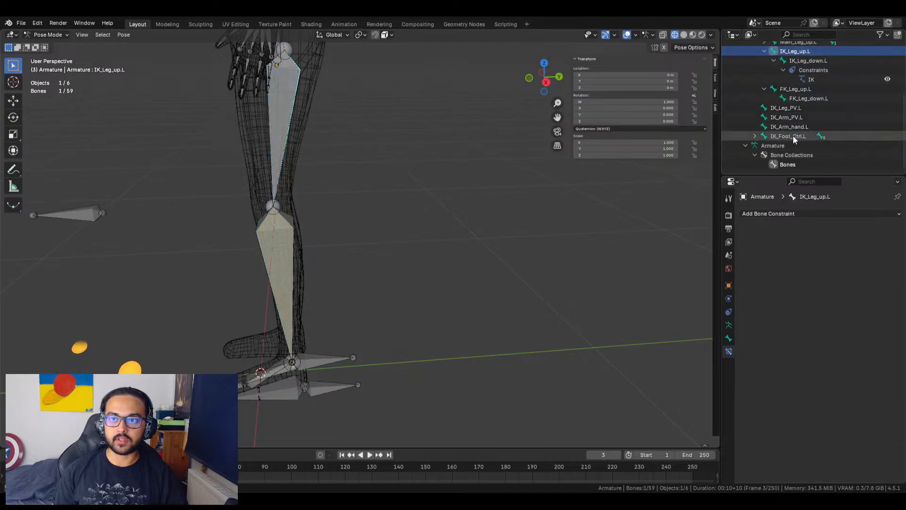
left_click(794, 135, "ctrl")
key("g")
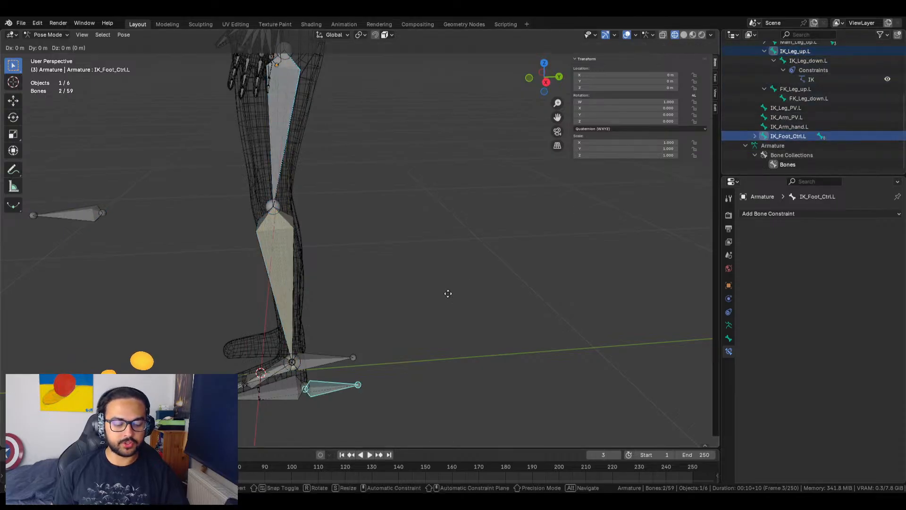
key("y")
left_click(541, 279)
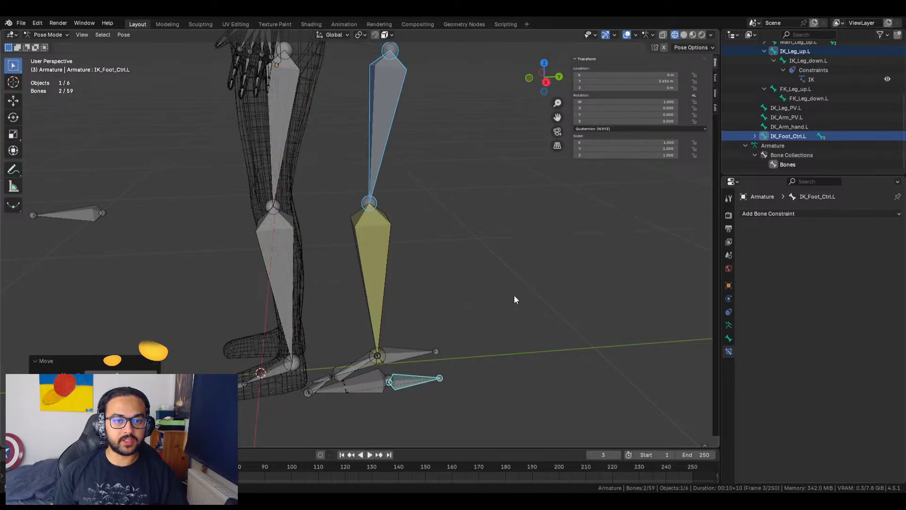
left_click(490, 290)
Test-move IK_Foot_Ctrl.L to check the bending of the offset IK leg, and cancel the move
middle_click_drag(411, 279, 504, 277, "shift")
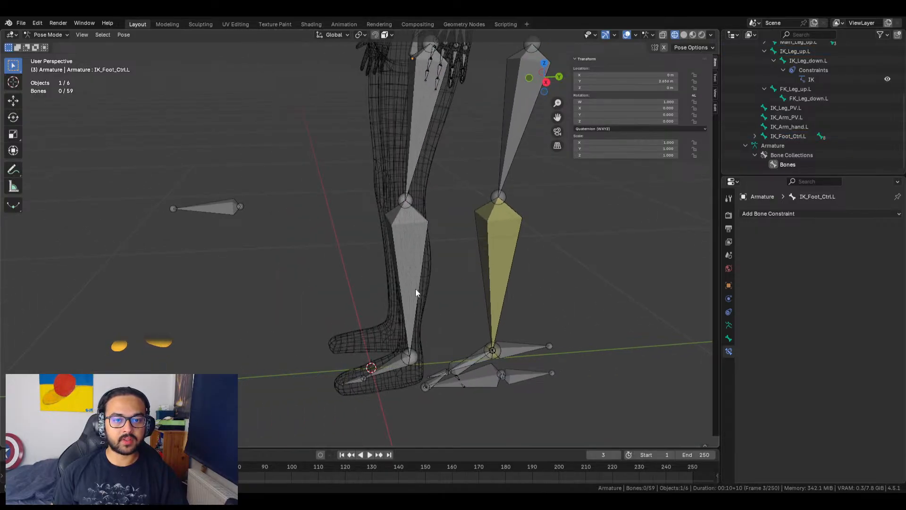
middle_click_drag(441, 253, 380, 270, "shift")
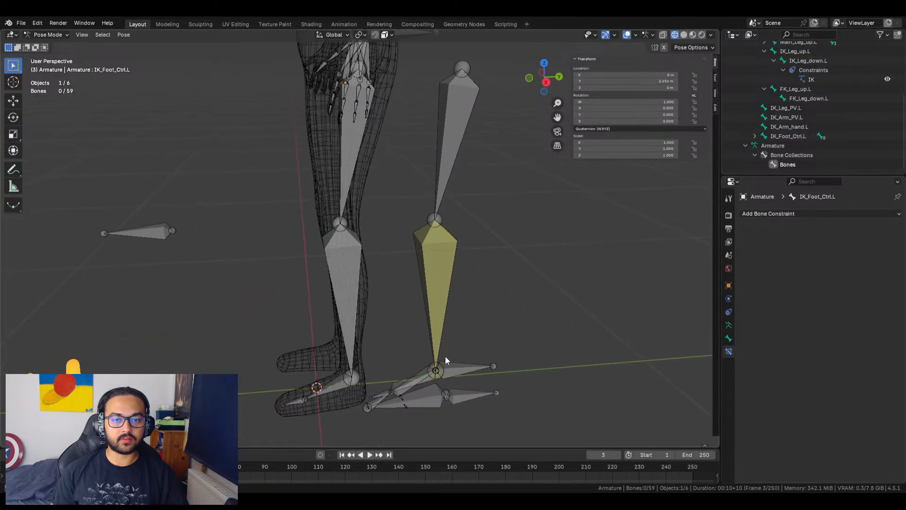
left_click(473, 400)
key("g")
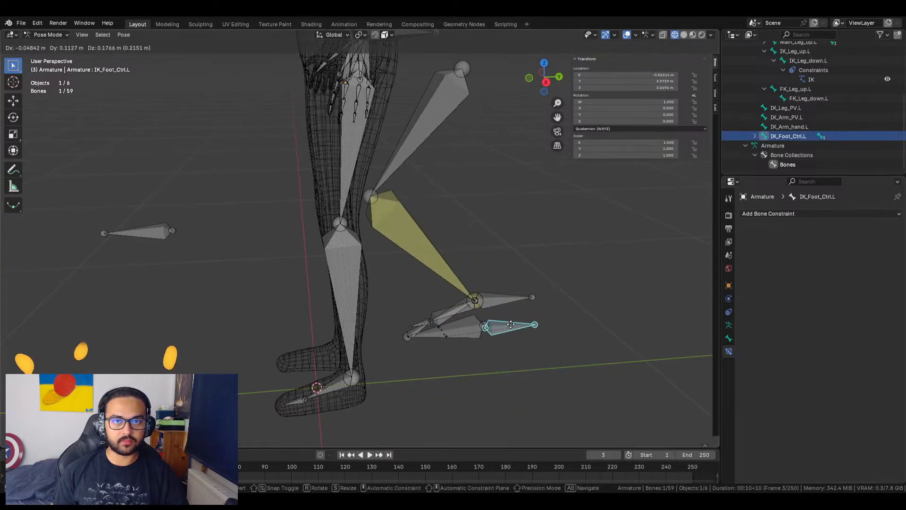
right_click(558, 320)
Set IK_Leg_up.L's Y location to 0 m, then try a Z location of 0 m and undo it
left_click(455, 108)
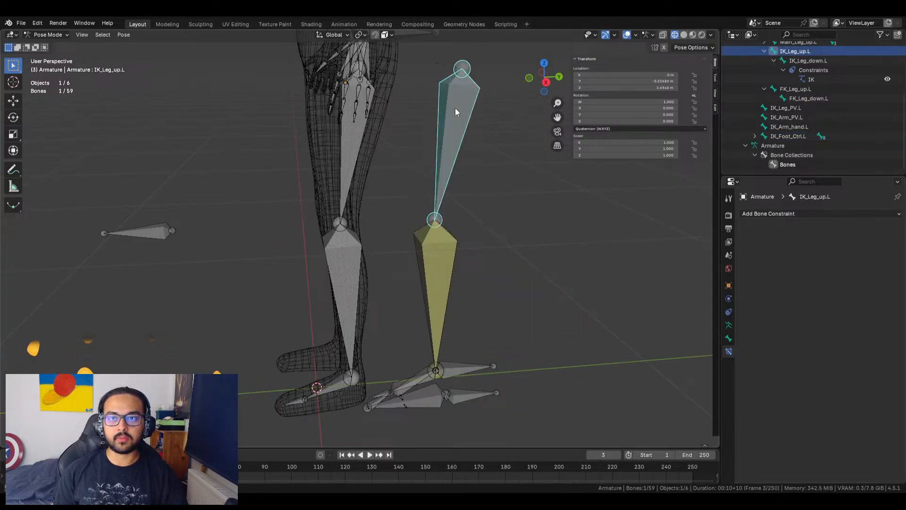
double_click(653, 82)
type("0")
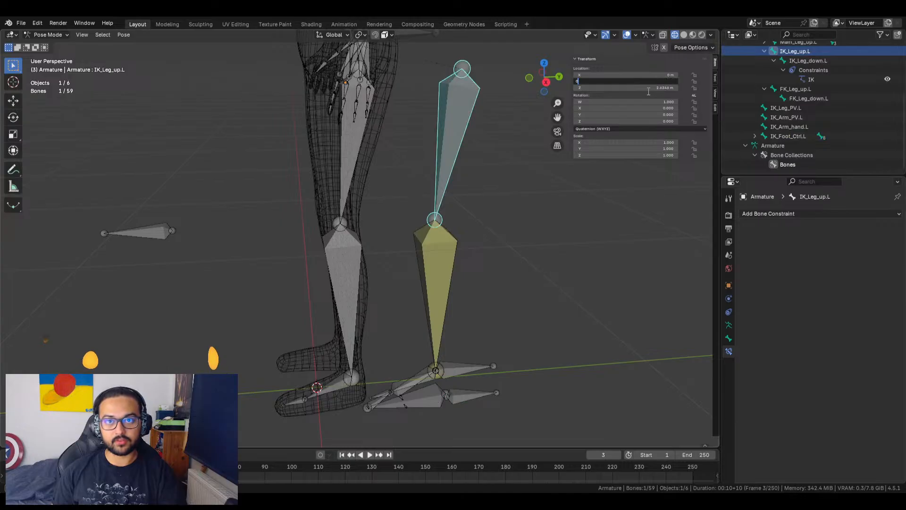
key("Return")
double_click(653, 88)
type("0")
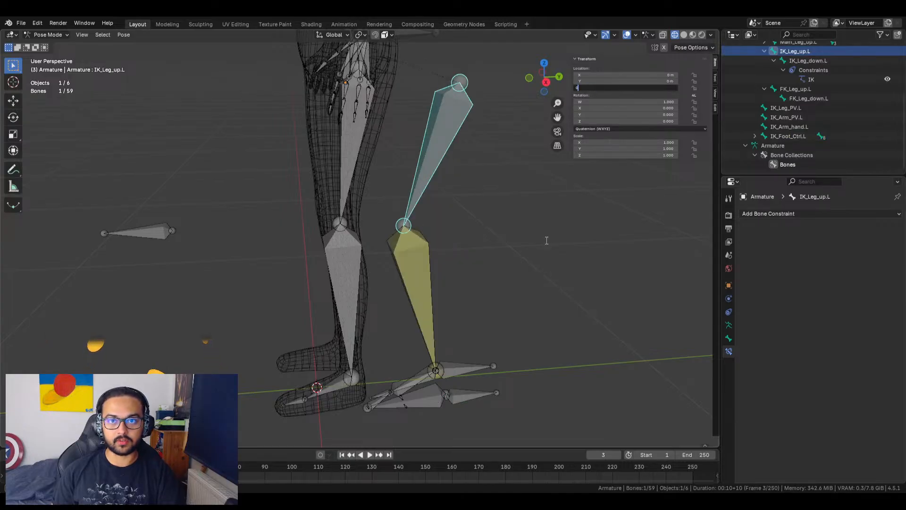
key("Return")
key("ctrl+z")
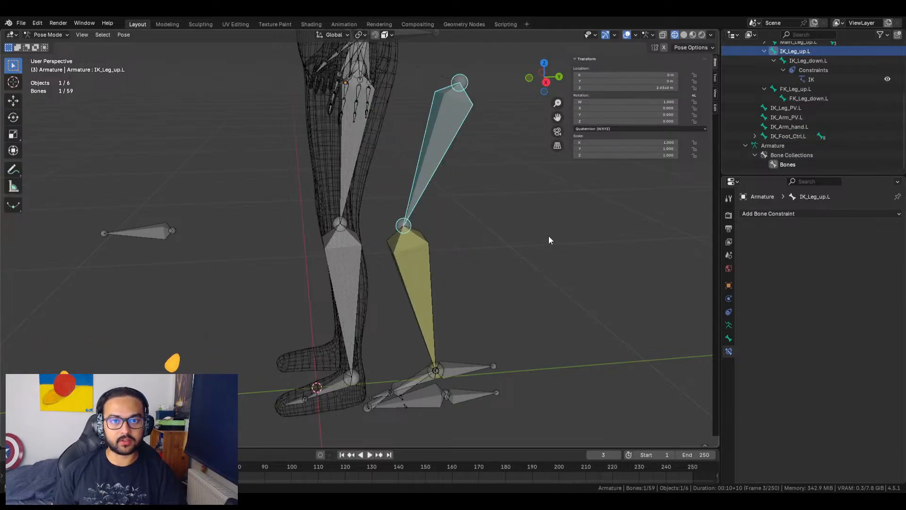
Check IK_Foot_Ctrl.L's location, deselect it and save the file MC_Model_17.blend
left_click(472, 398)
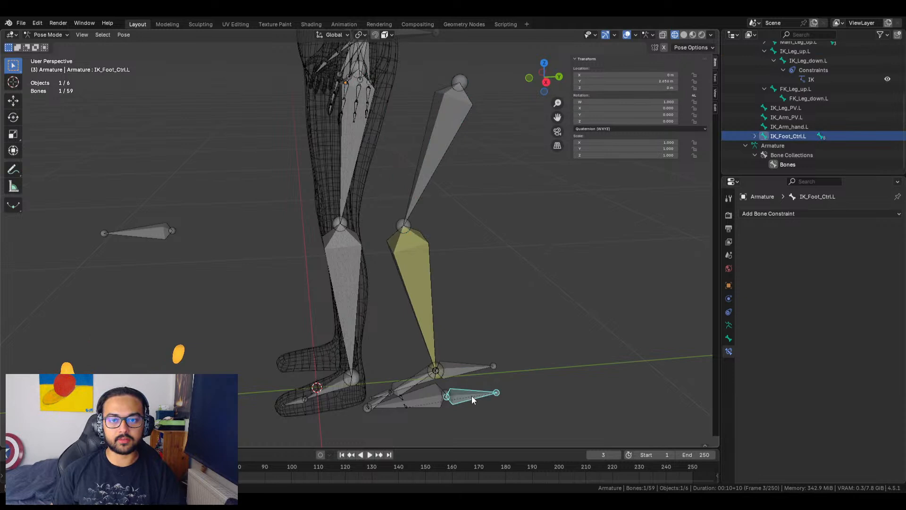
left_click(534, 282)
middle_click_drag(508, 287, 537, 276, "shift")
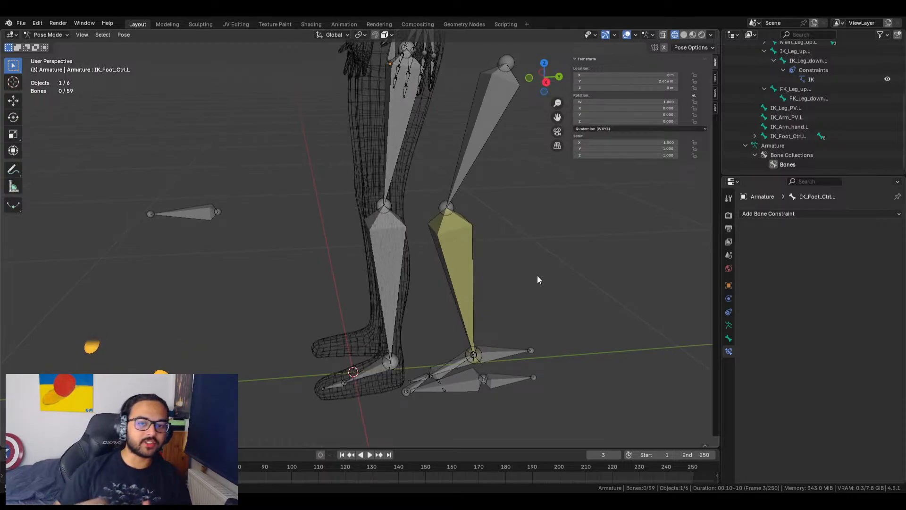
left_click(21, 23)
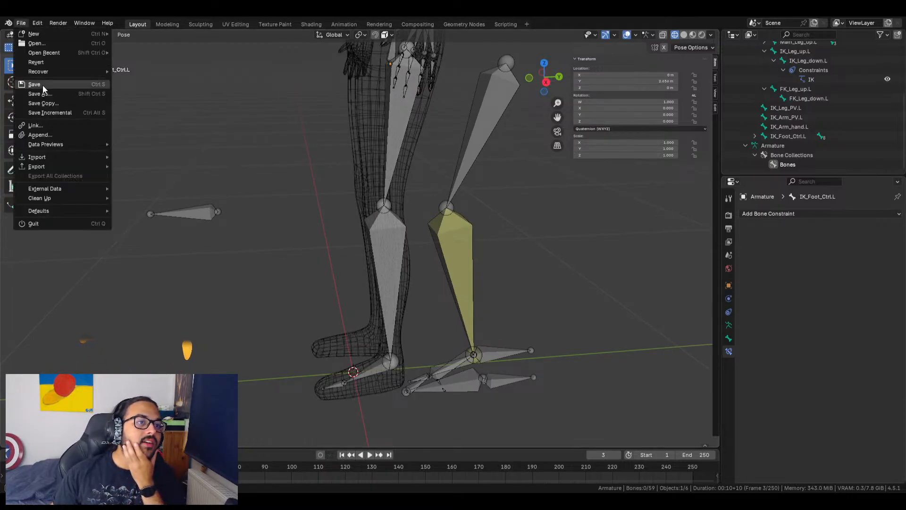
left_click(45, 87)
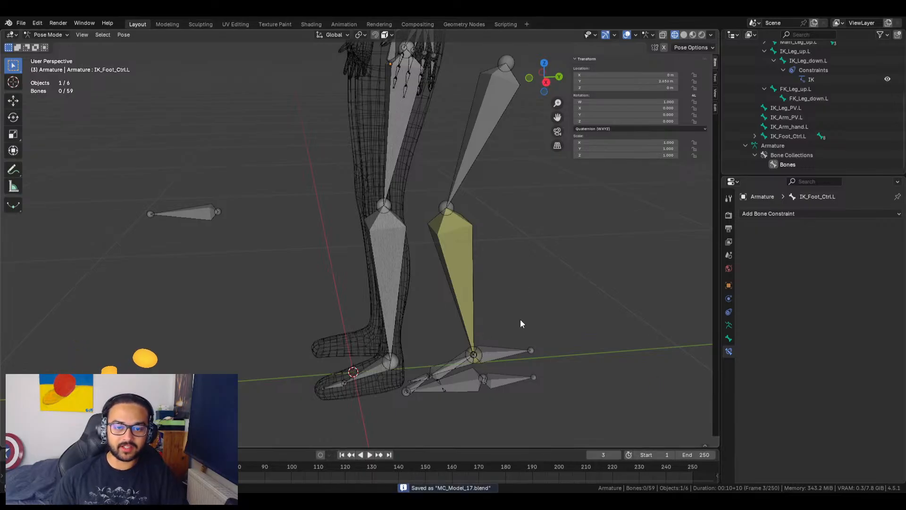
Move FK_Leg_up.L along global Y to a spot in front of the body, deselect it, and clear its location
middle_click_drag(487, 374, 531, 416)
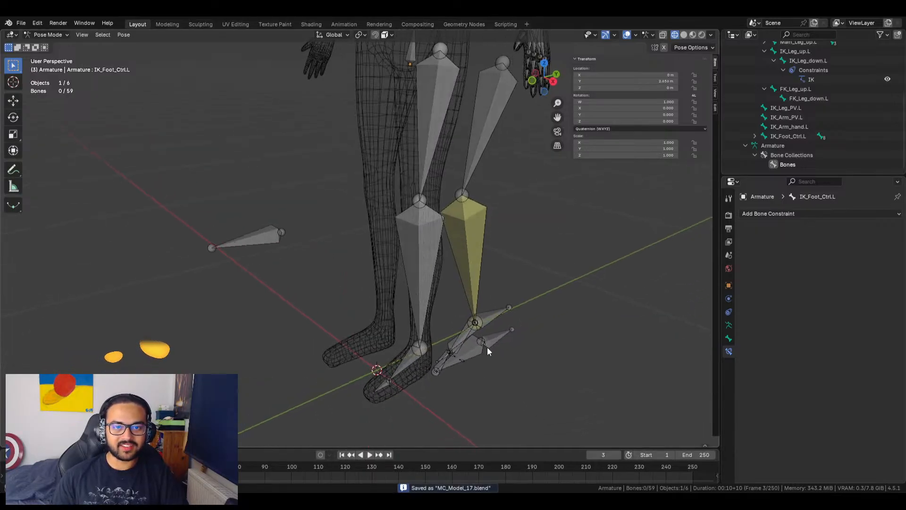
left_click(810, 91)
middle_click_drag(526, 239, 496, 246)
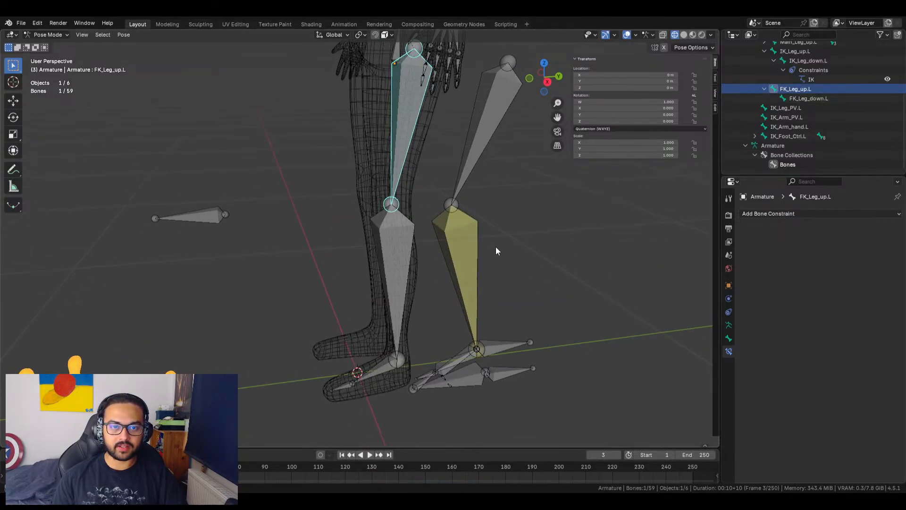
key("g")
key("y")
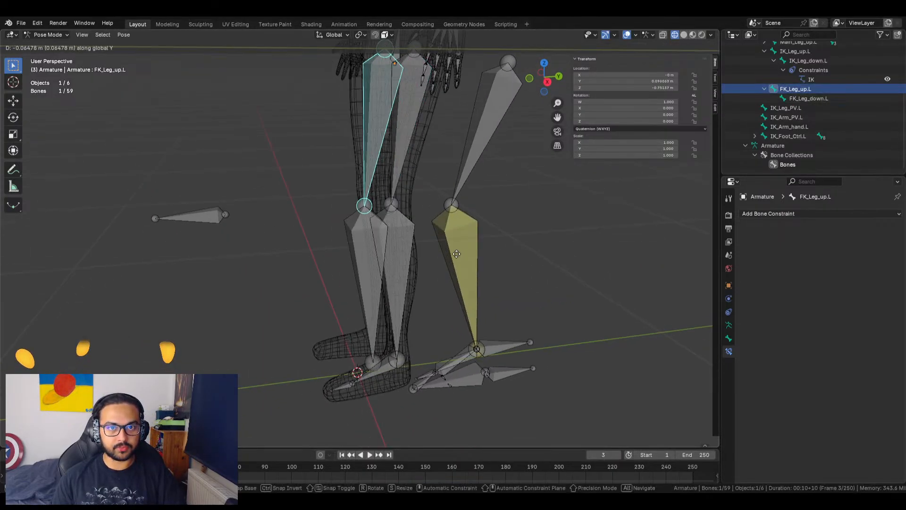
left_click(353, 258)
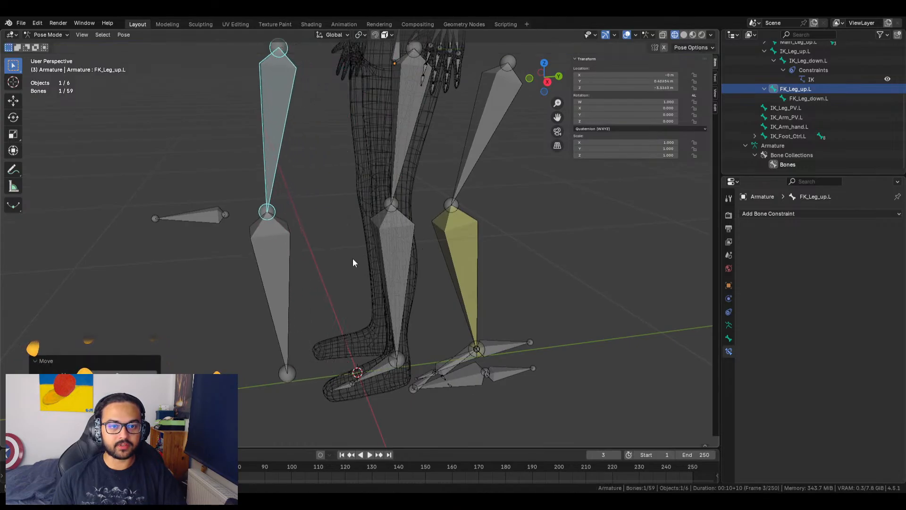
left_click(562, 249)
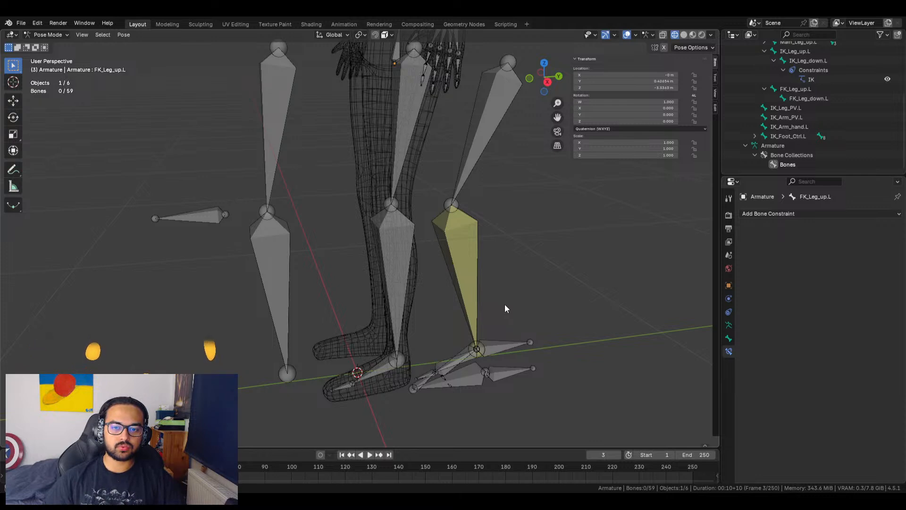
left_click(317, 361)
key("alt+g")
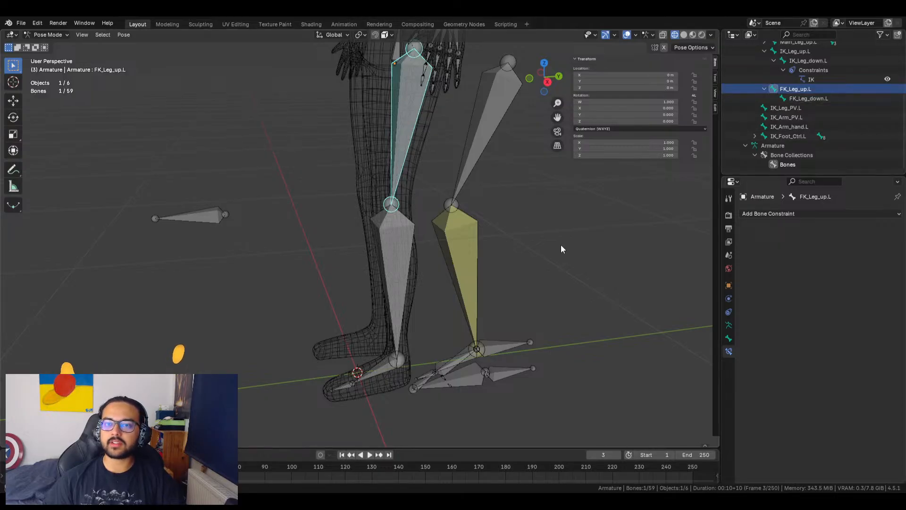
Select the Foot.L bone, switch the armature to Edit Mode and find Foot.L in the bone hierarchy
left_click(385, 371)
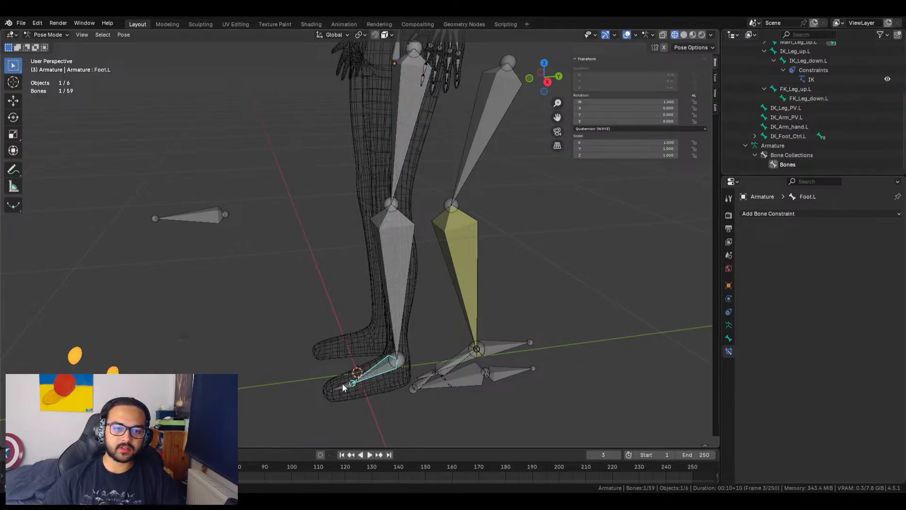
left_click(48, 34)
left_click(47, 53)
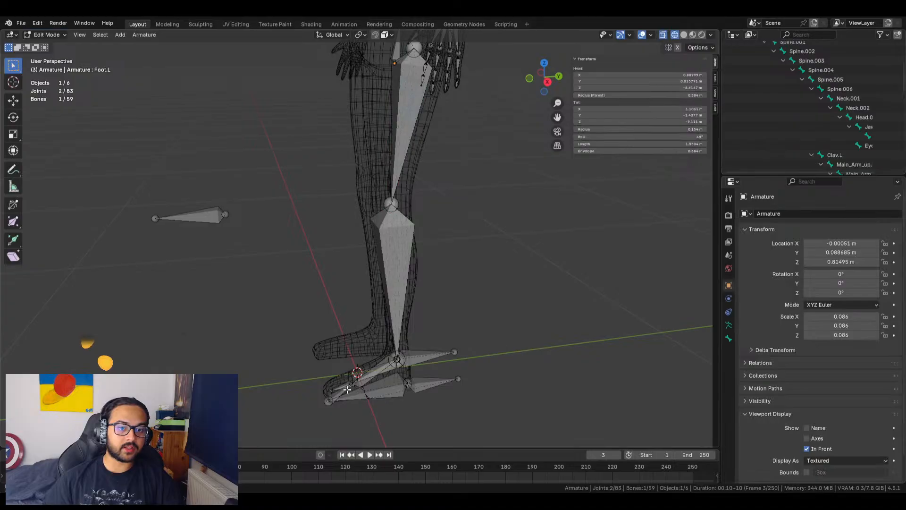
scroll(833, 85, "down", 10)
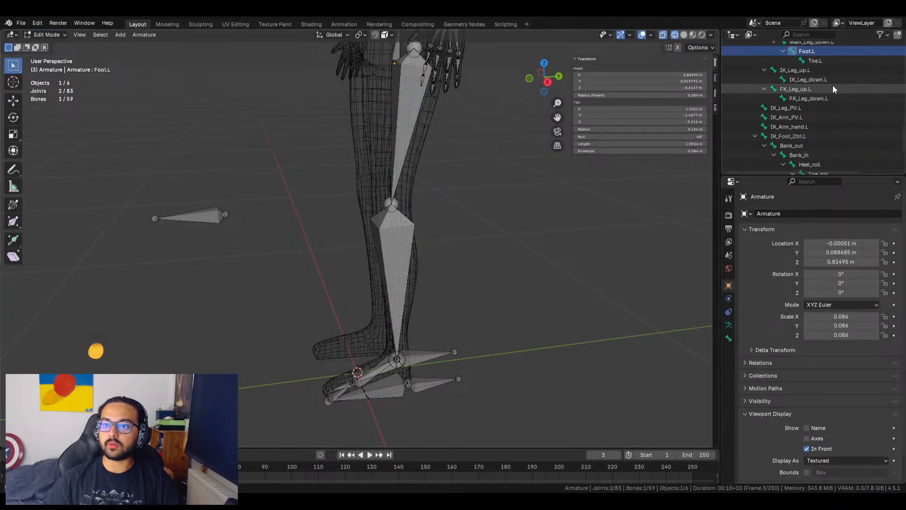
scroll(845, 95, "down", 2)
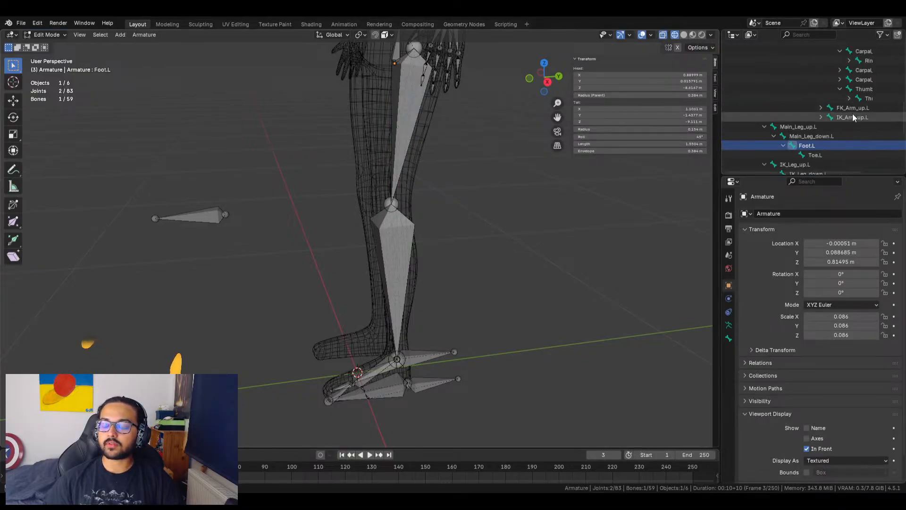
scroll(829, 114, "down", 4)
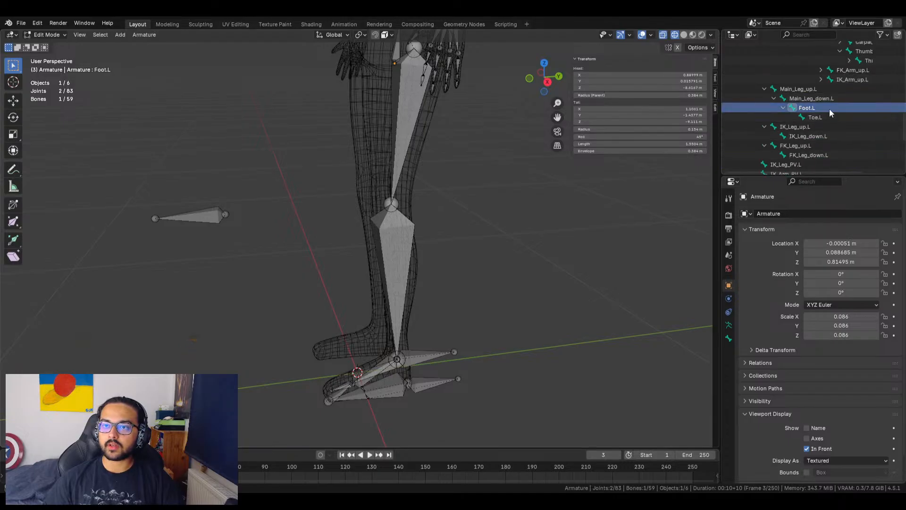
Duplicate Foot.L in place and delete the duplicate
key("shift+d")
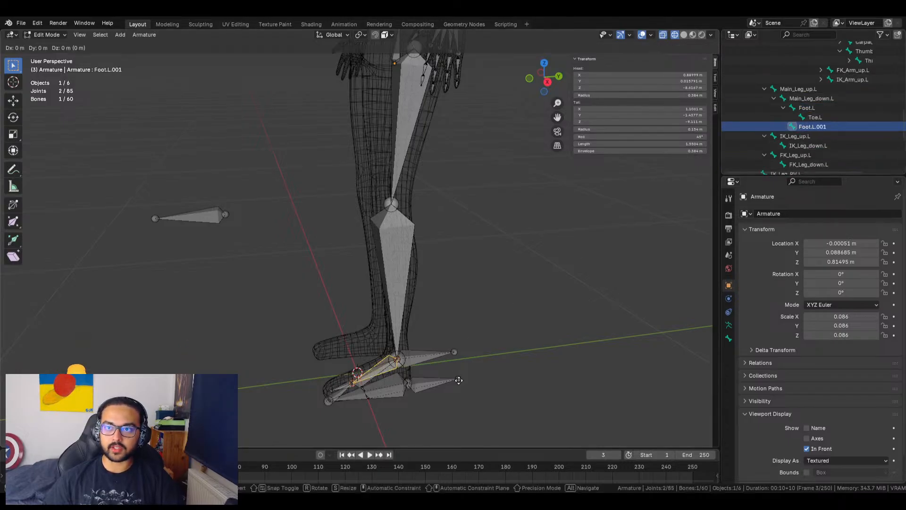
right_click(459, 380)
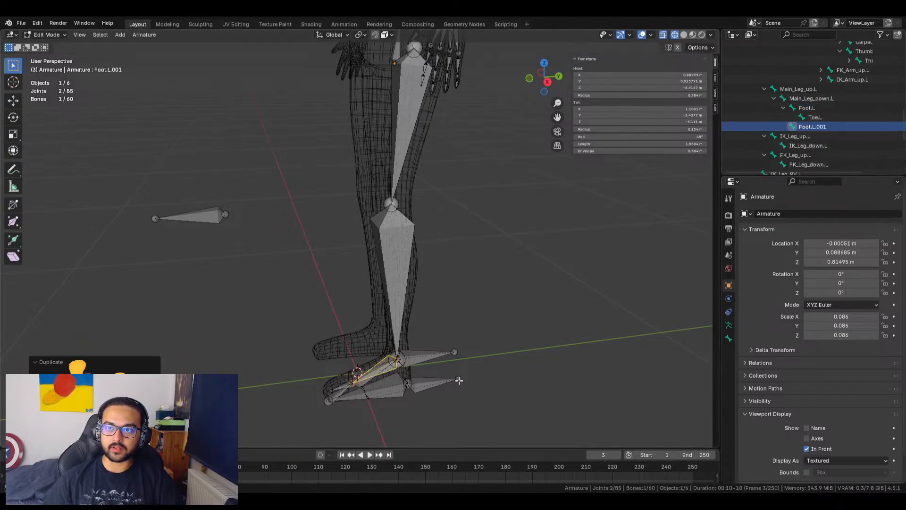
left_click(810, 124)
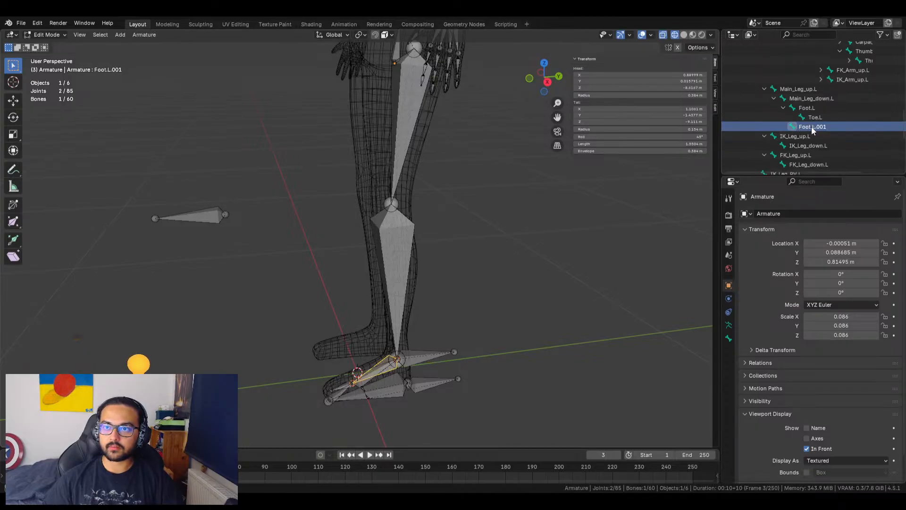
scroll(812, 126, "down", 2)
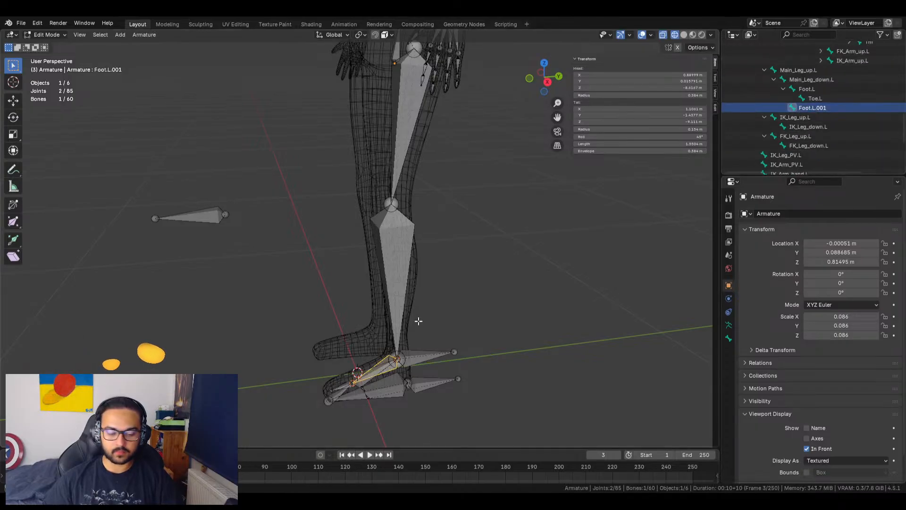
key("Delete")
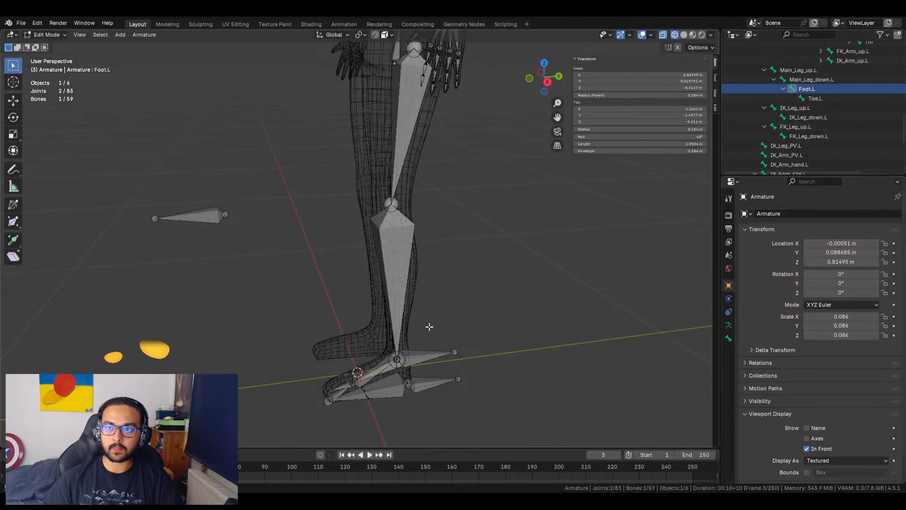
Select Toe.L and duplicate it
left_click(826, 99)
key("shift+d")
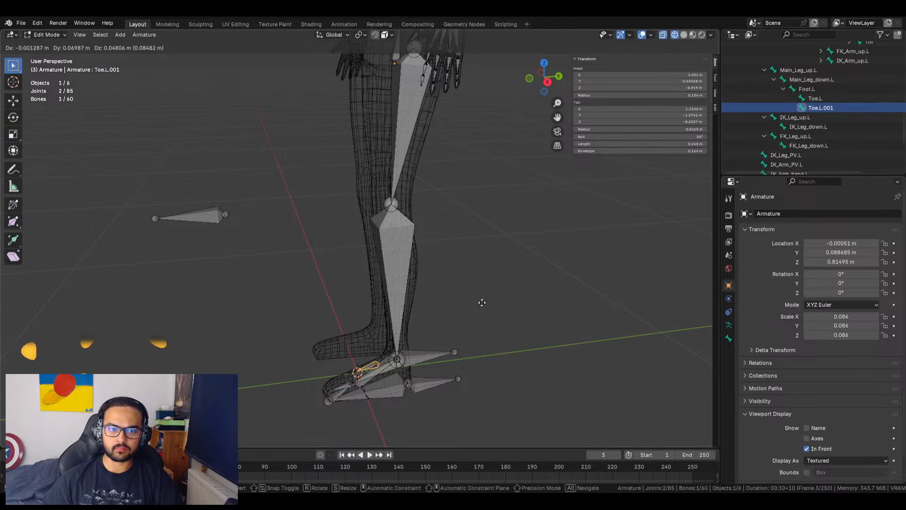
Undo the Toe.L duplicate, and duplicate the Foot.L and Toe.L bones together in place
left_click(482, 304)
key("ctrl+z")
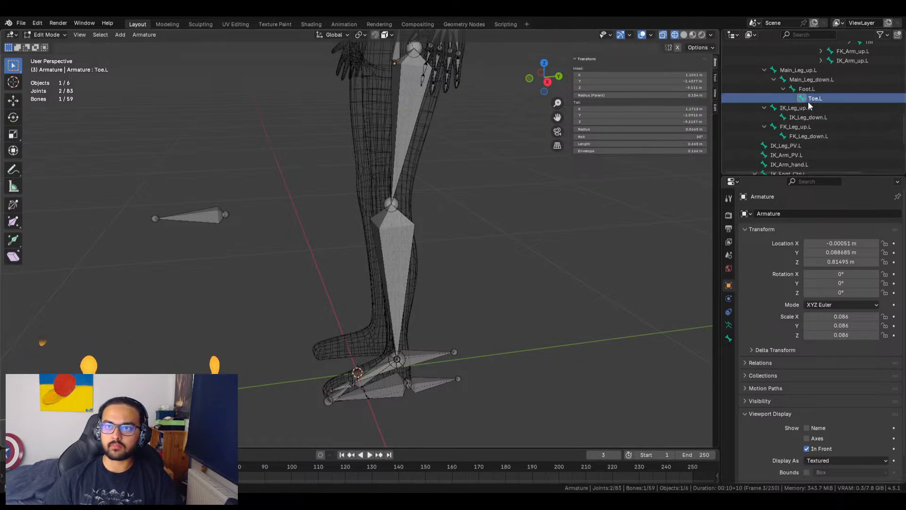
left_click(823, 90)
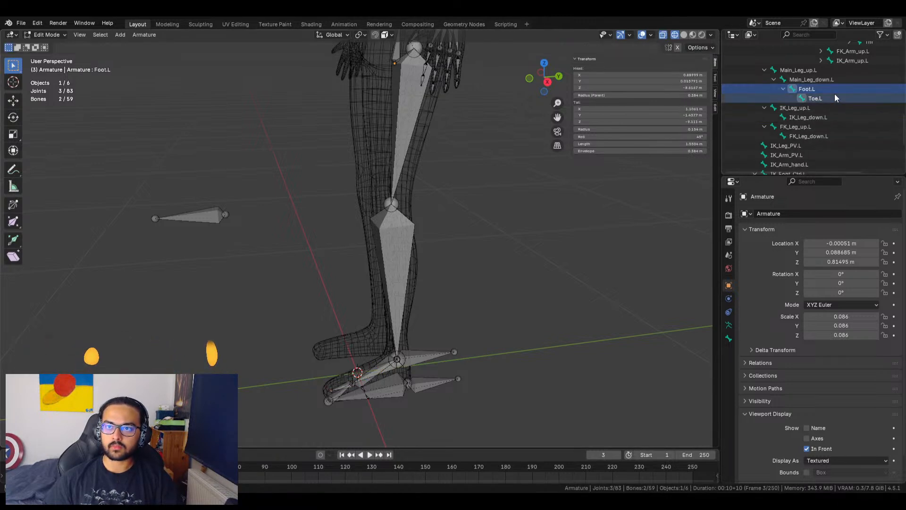
key("shift+d")
right_click(474, 287)
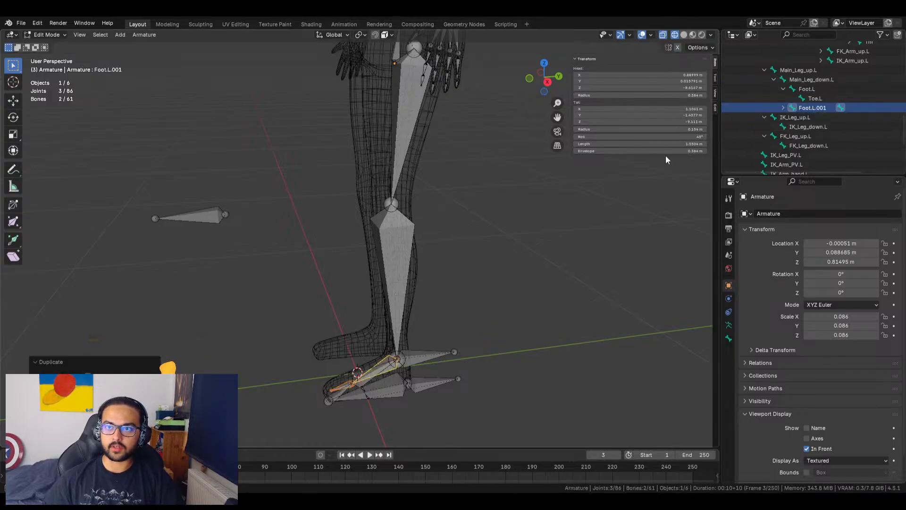
Rename the duplicated foot bone as FK_Foot.L
double_click(811, 107)
left_click(802, 104)
type("PK_")
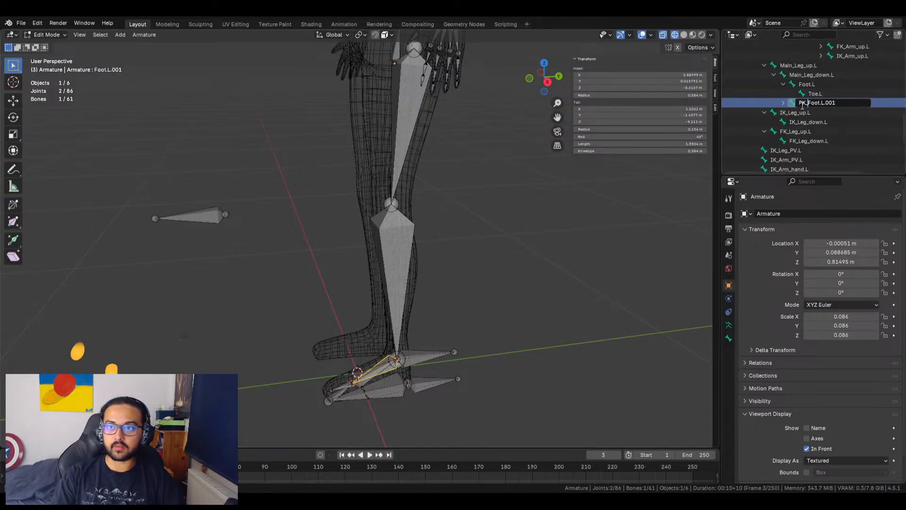
key("Return")
left_click(783, 103)
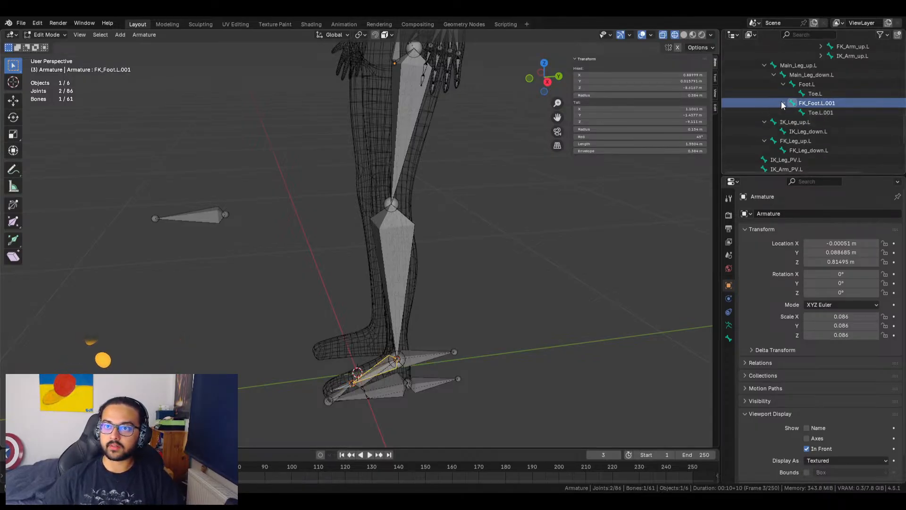
double_click(843, 103)
left_click(842, 102)
key("Return")
Rename the duplicated toe bone under FK_Foot.L as FK_Toe.L
double_click(840, 113)
left_click(847, 105)
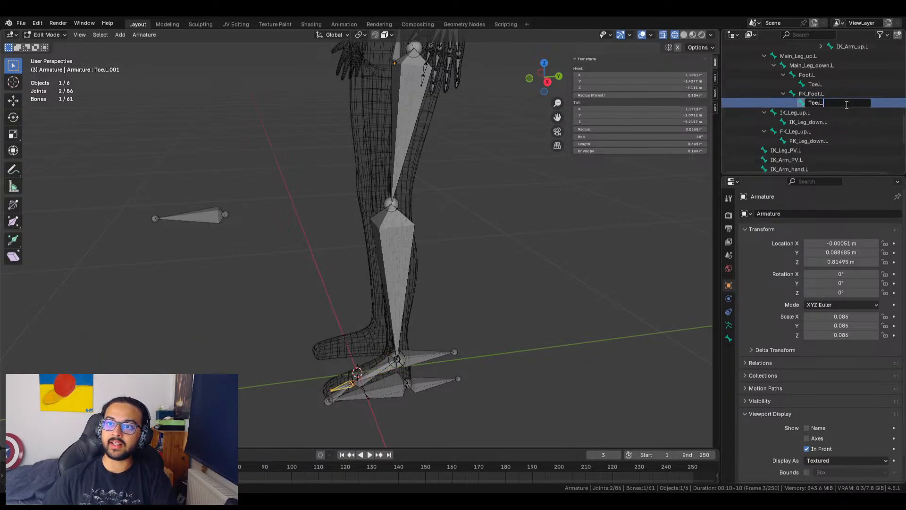
double_click(845, 103)
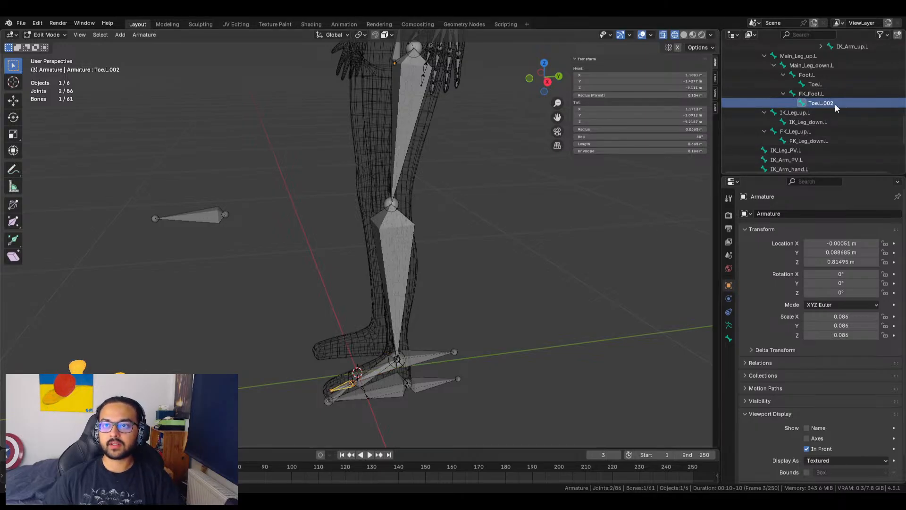
left_click(819, 103)
left_click(811, 103)
type("FK_")
key("Return")
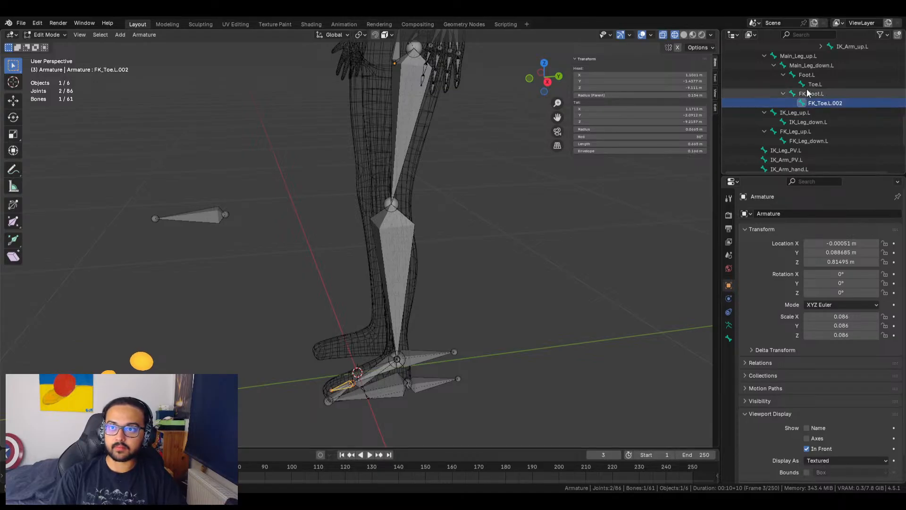
double_click(850, 102)
key("BackSpace")
key("BackSpace")
key("BackSpace")
key("BackSpace")
key("Return")
Try to parent FK_Foot.L to FK_Leg_down.L with Keep Offset
left_click(820, 93)
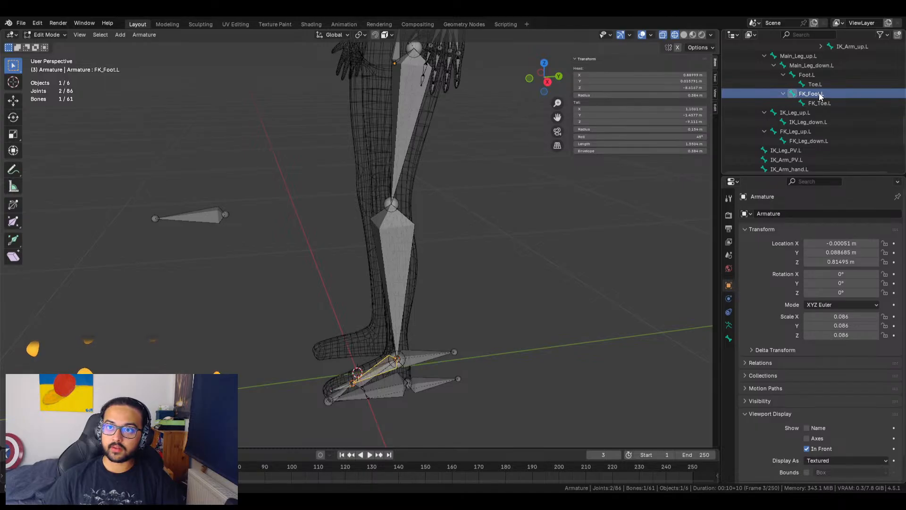
left_click(820, 141, "ctrl")
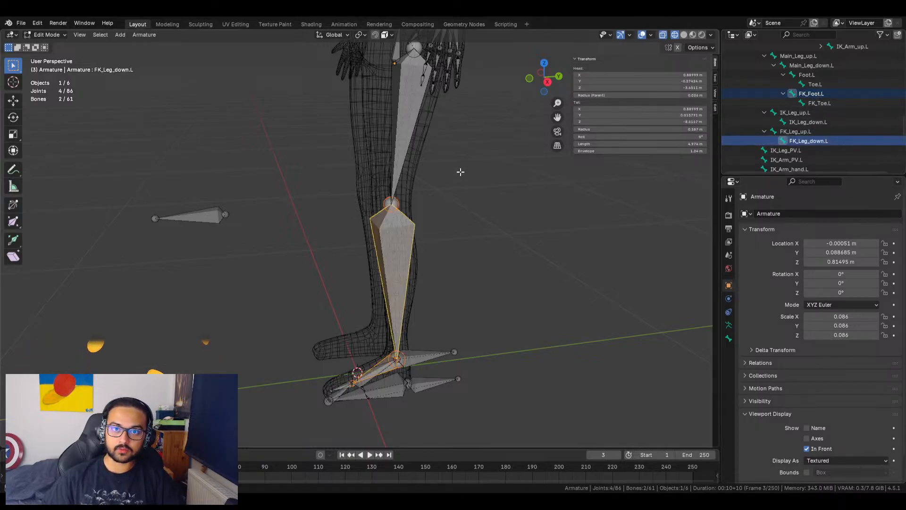
key("ctrl+p")
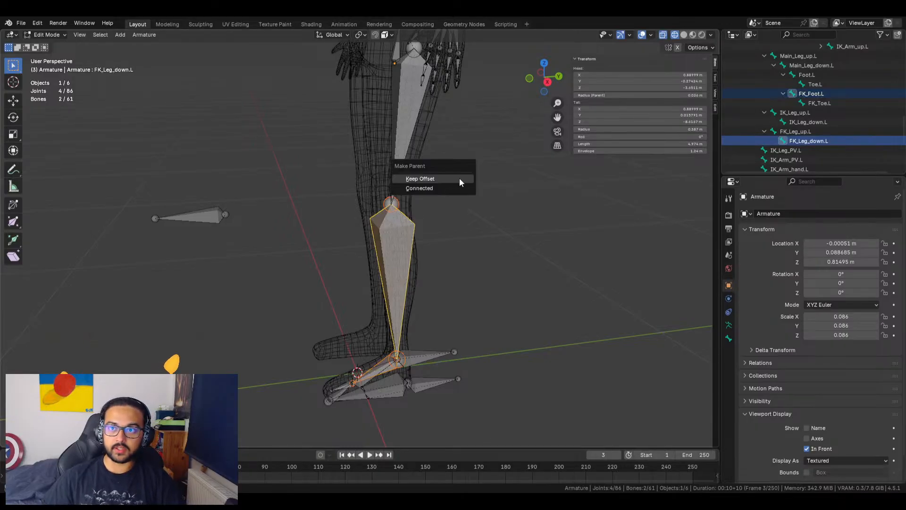
left_click(460, 178)
key("ctrl+z")
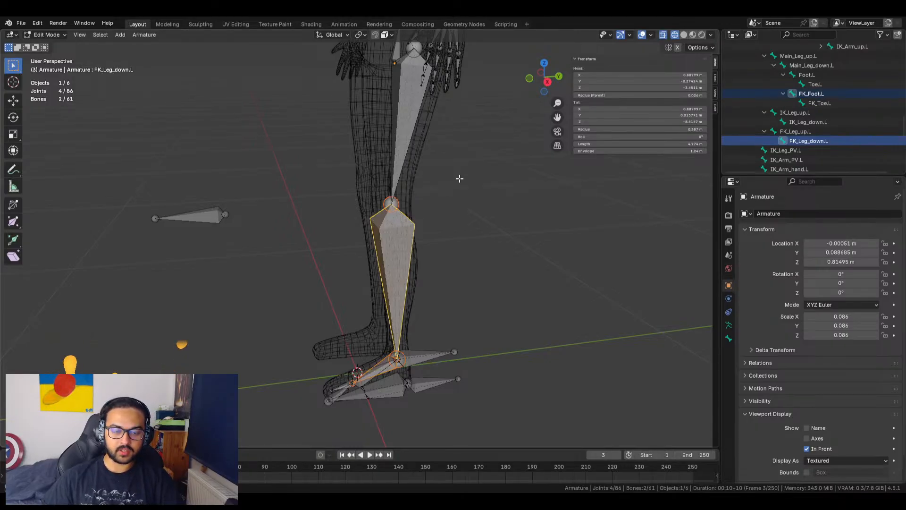
key("ctrl+z")
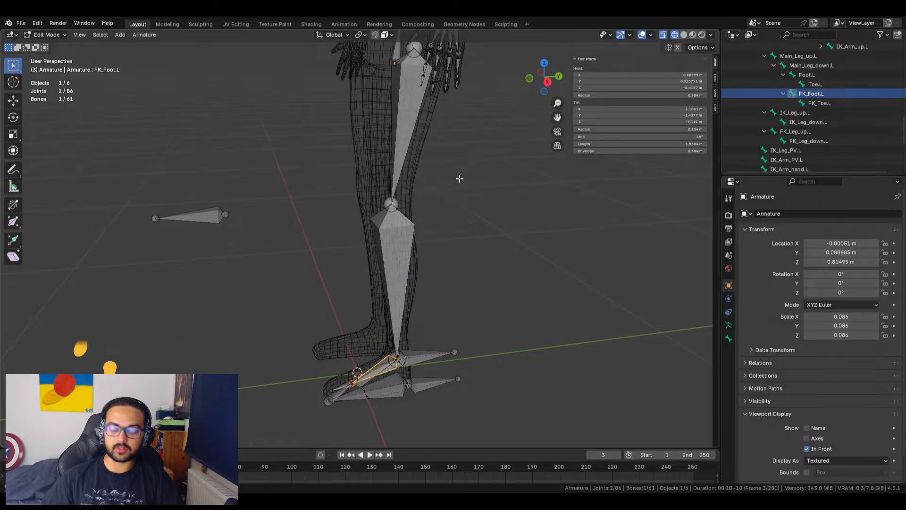
Parent FK_Foot.L to FK_Leg_down.L with the Connected option
left_click(820, 142)
left_click(812, 93)
left_click(831, 141, "shift")
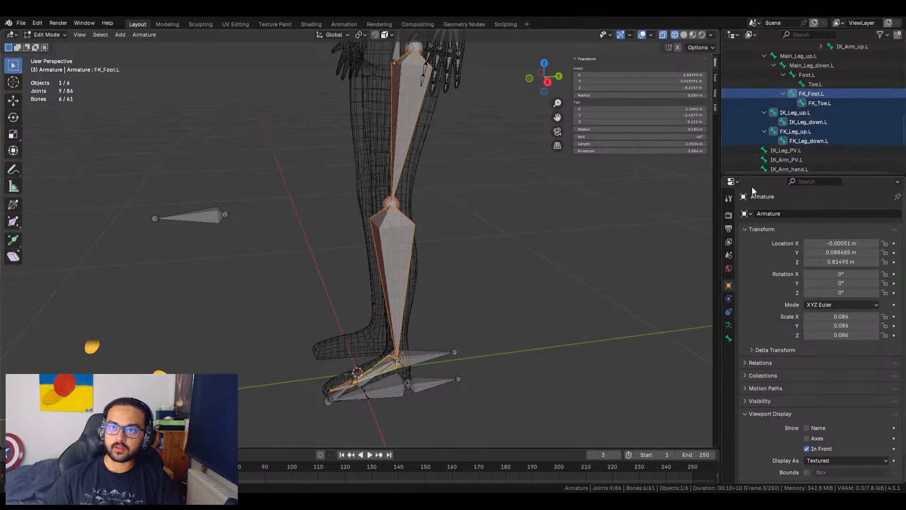
left_click(832, 93)
left_click(832, 140, "ctrl")
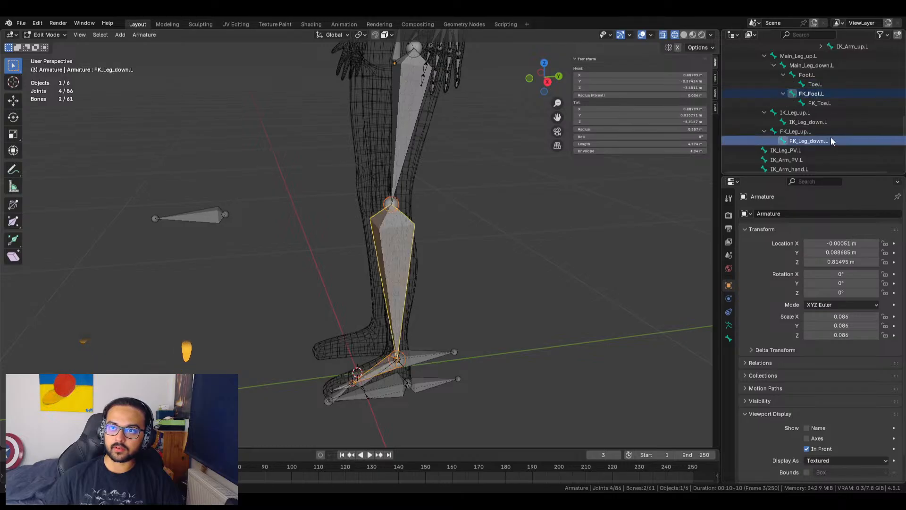
key("ctrl+p")
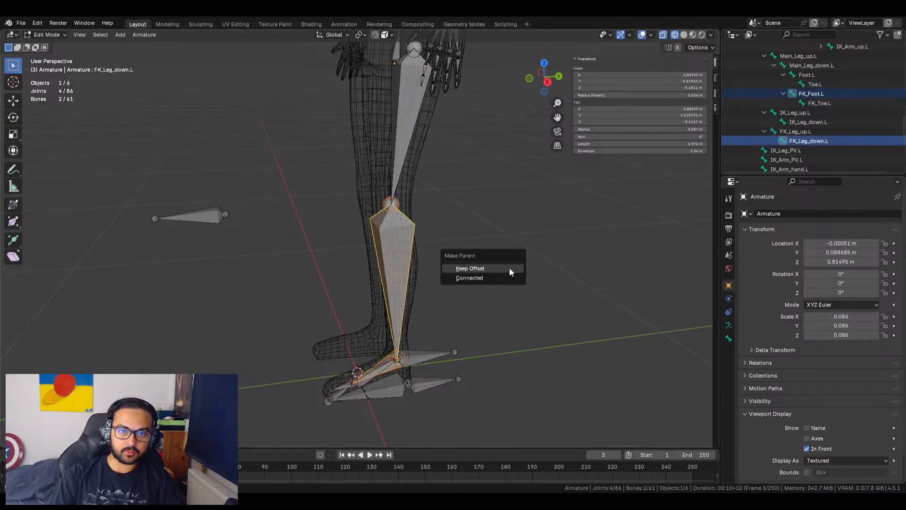
left_click(480, 282)
left_click(774, 122)
left_click(774, 123)
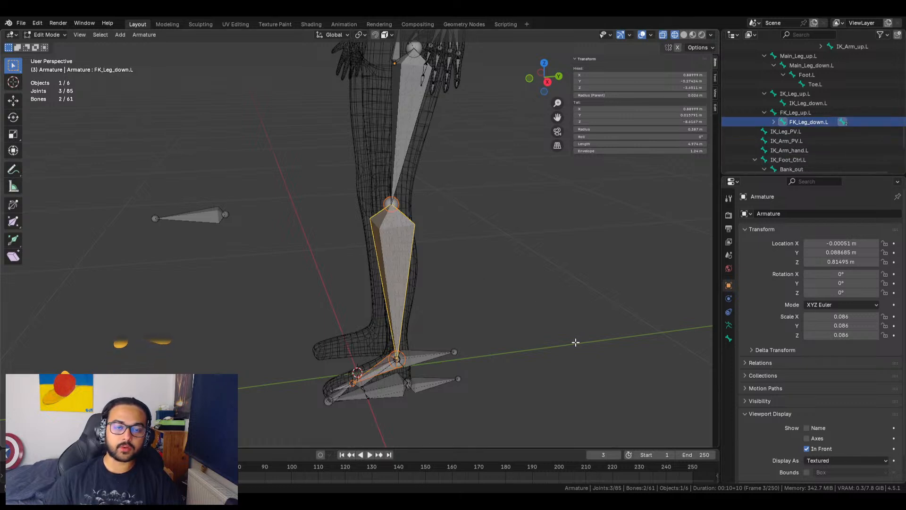
Switch the armature to Pose Mode and move FK_Leg_up.L along the global Y axis to a spot in front of the main leg
left_click(389, 334)
middle_click_drag(418, 329, 418, 327)
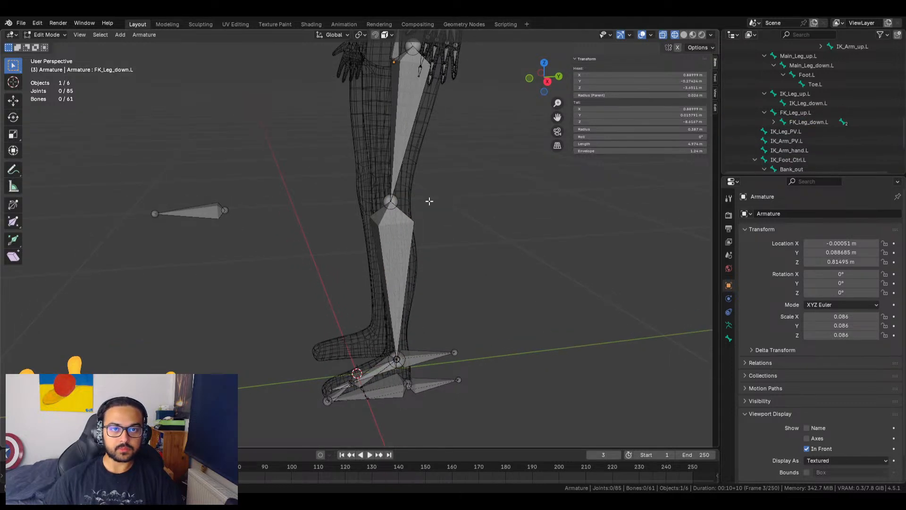
key("Tab")
left_click(44, 36)
left_click(51, 65)
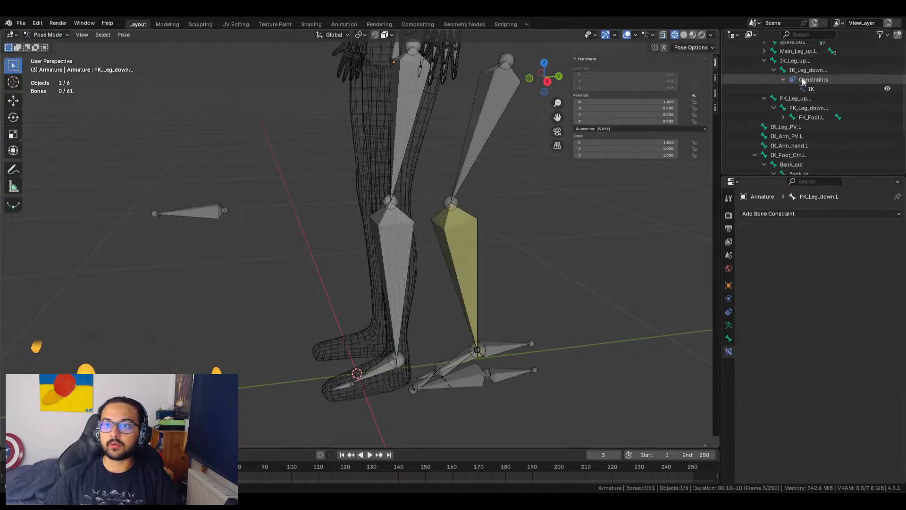
left_click(799, 98)
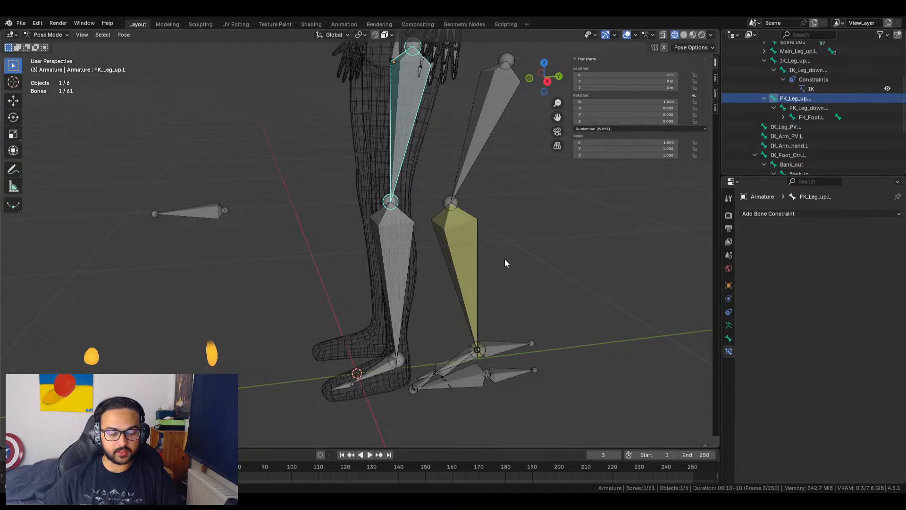
key("g")
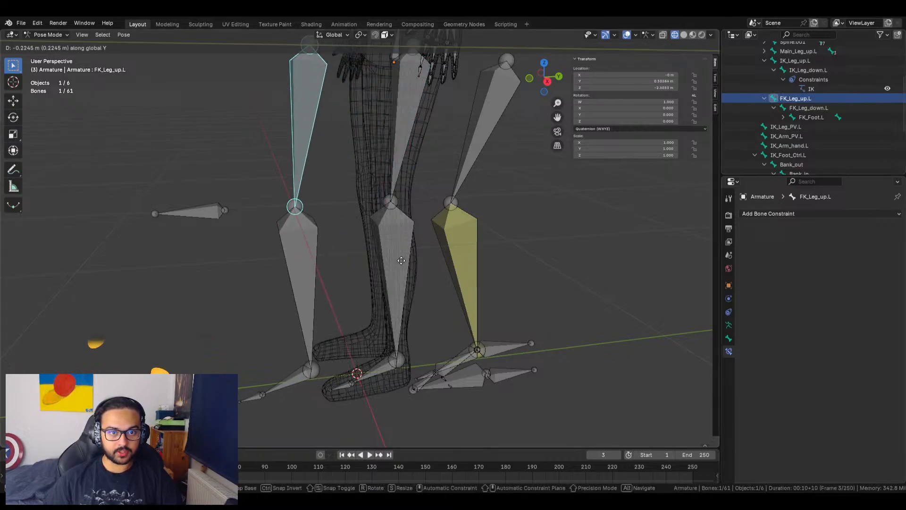
left_click(399, 261)
Examine the three leg chains and select the main one: Main_Leg_up.L, Main_Leg_down.L, the foot bone and Toe.L
middle_click_drag(513, 264, 494, 264)
scroll(494, 264, "down", 5)
middle_click_drag(439, 201, 466, 239)
scroll(404, 313, "up", 5)
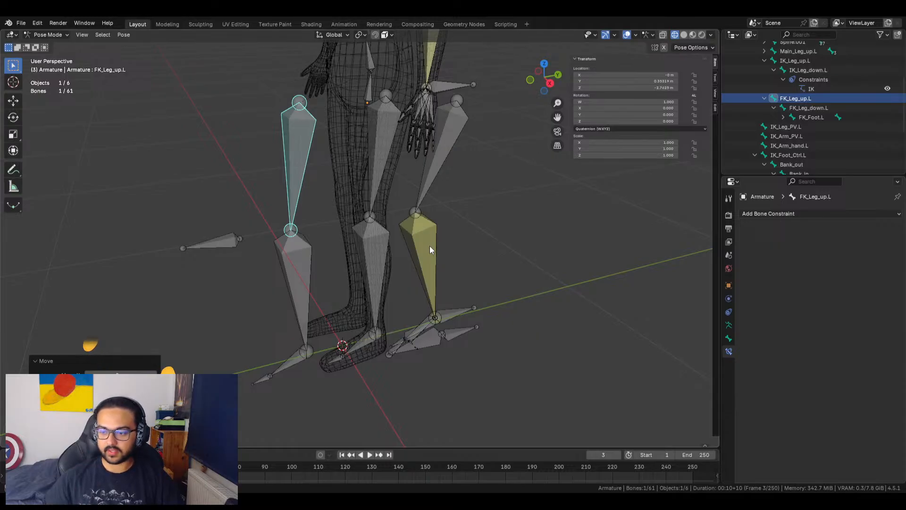
middle_click_drag(469, 283, 449, 263)
middle_click_drag(461, 202, 475, 253, "shift")
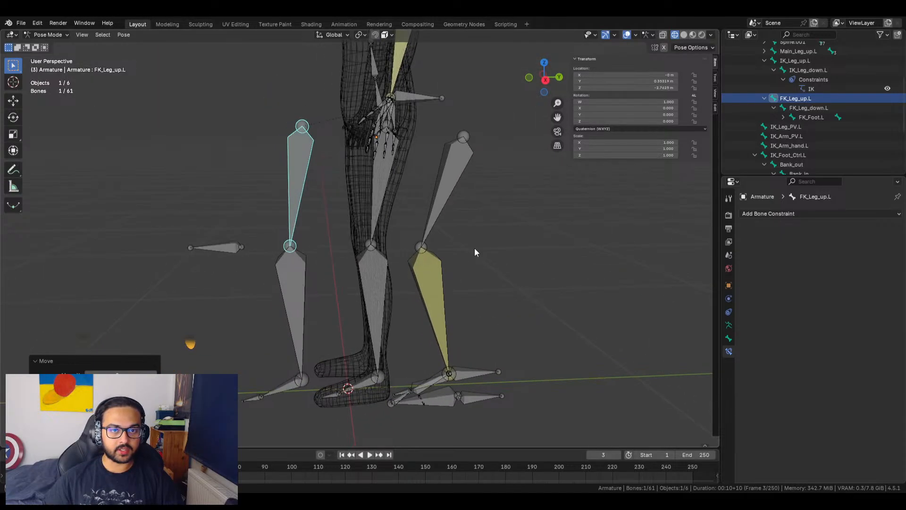
left_click(373, 198)
left_click(381, 290, "shift")
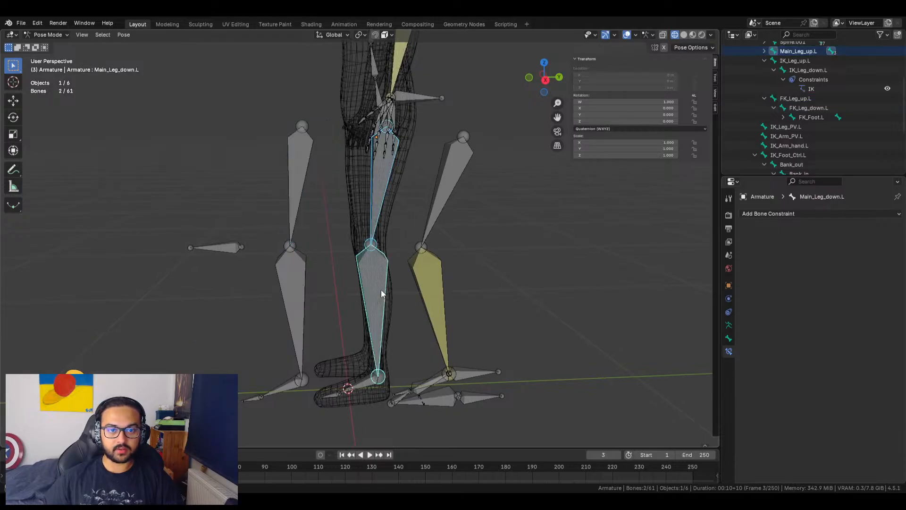
left_click(368, 375, "shift")
left_click(334, 396, "shift")
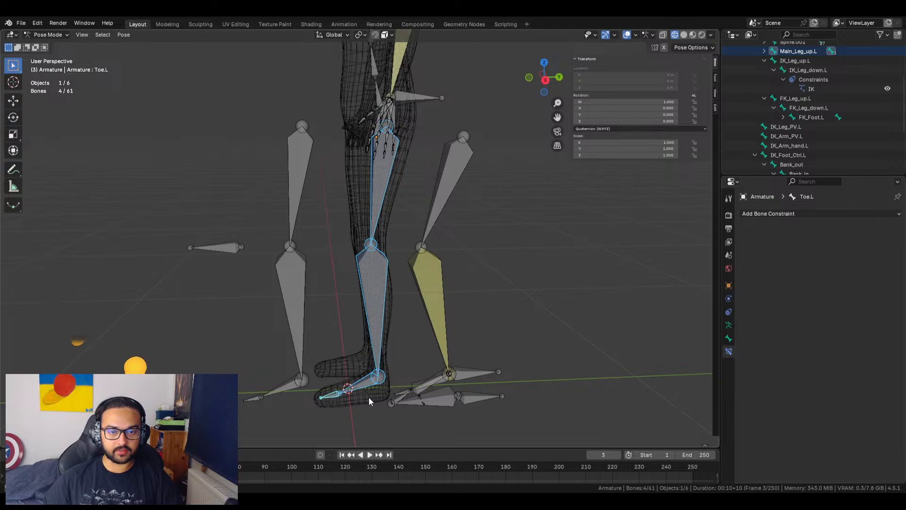
middle_click_drag(402, 414, 423, 334, "shift")
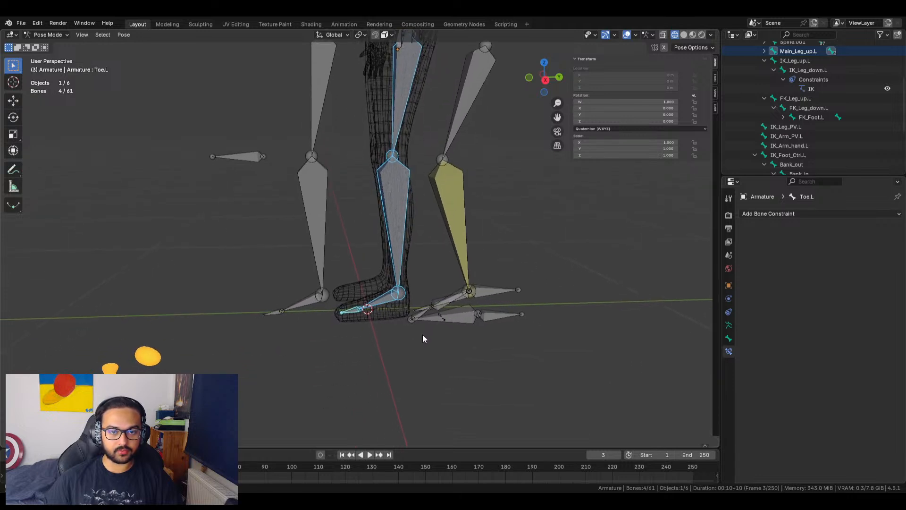
scroll(433, 348, "up", 3)
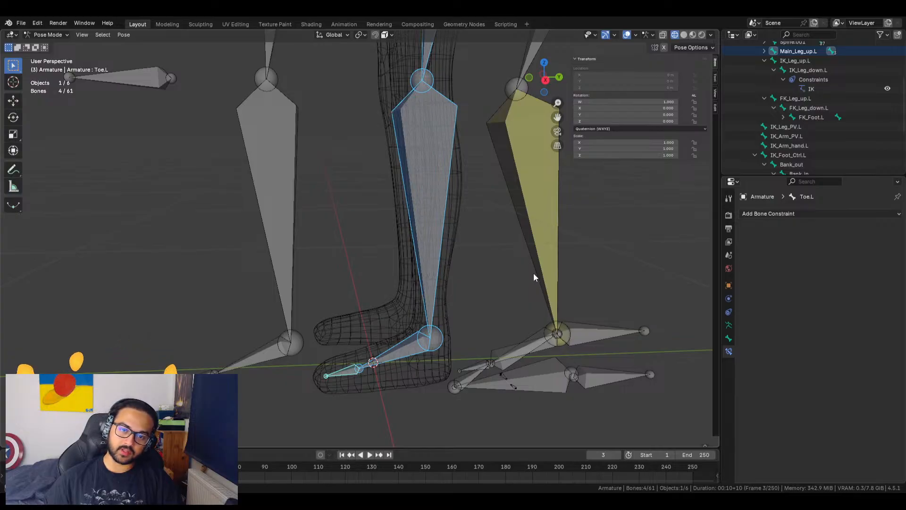
Try rotating the IK_Foot.L and Ball_Roll bones to test the IK foot's motion
left_click(539, 332)
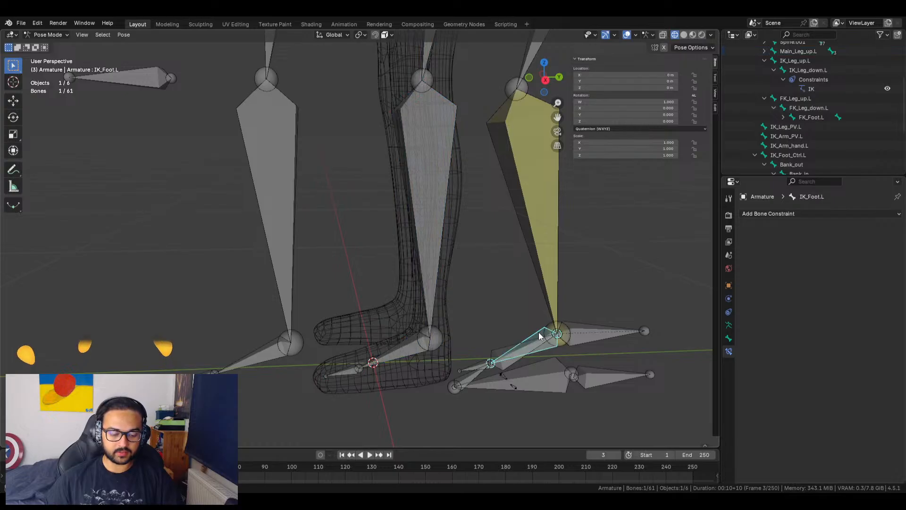
key("r")
key("Escape")
left_click(494, 349)
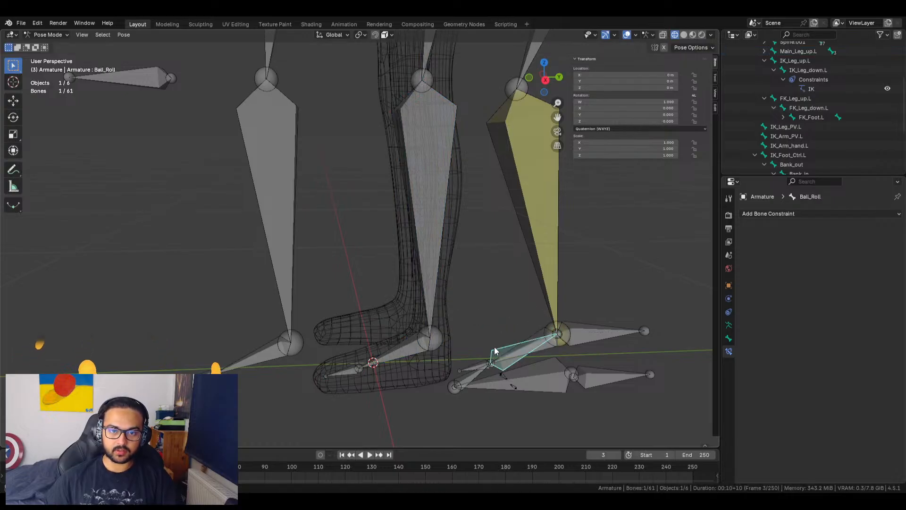
key("r")
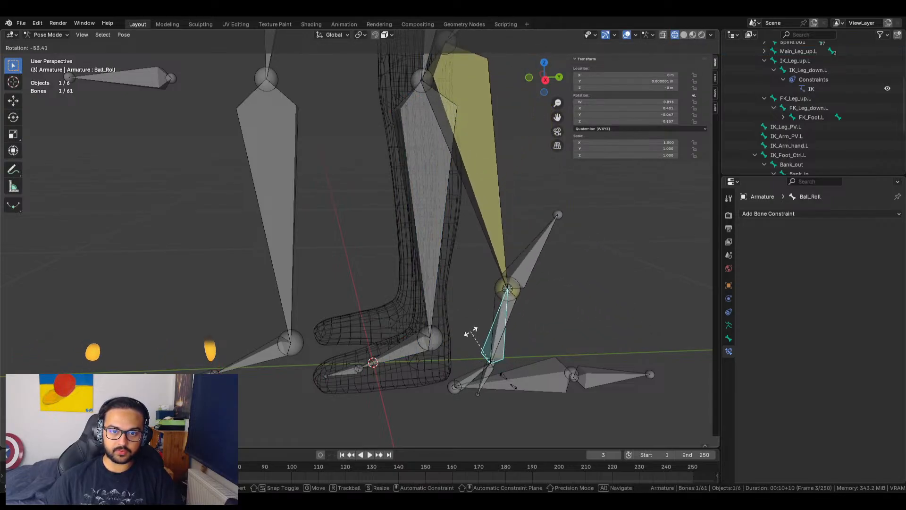
key("Escape")
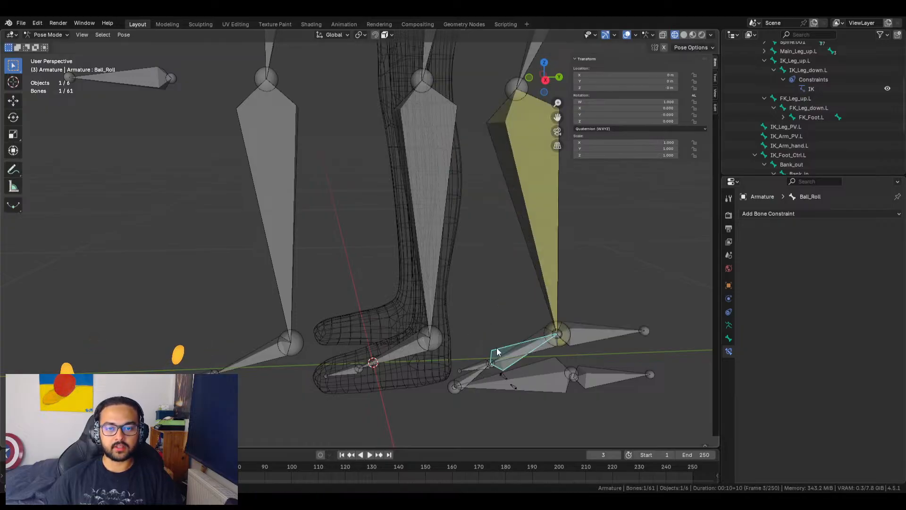
Add a Copy Rotation bone constraint to IK_Toe.L
left_click(478, 368)
middle_click_drag(478, 368, 453, 314, "shift")
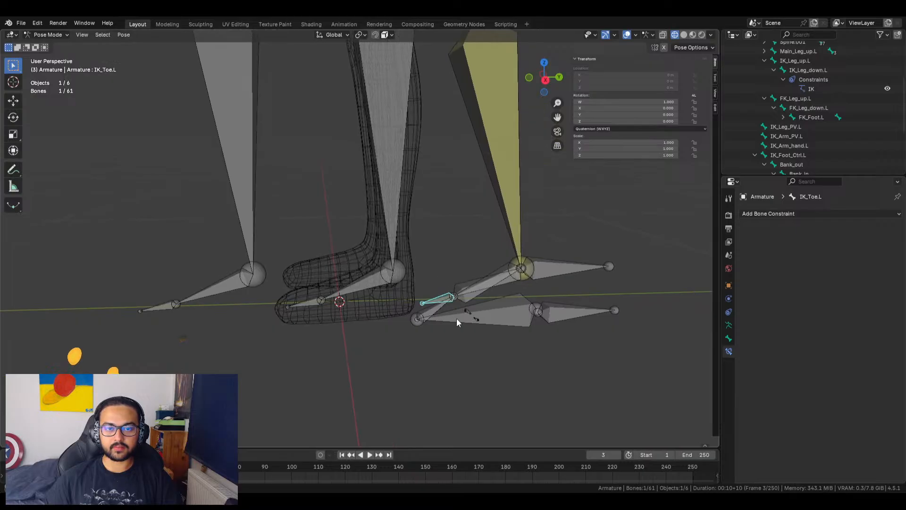
scroll(460, 315, "up", 5)
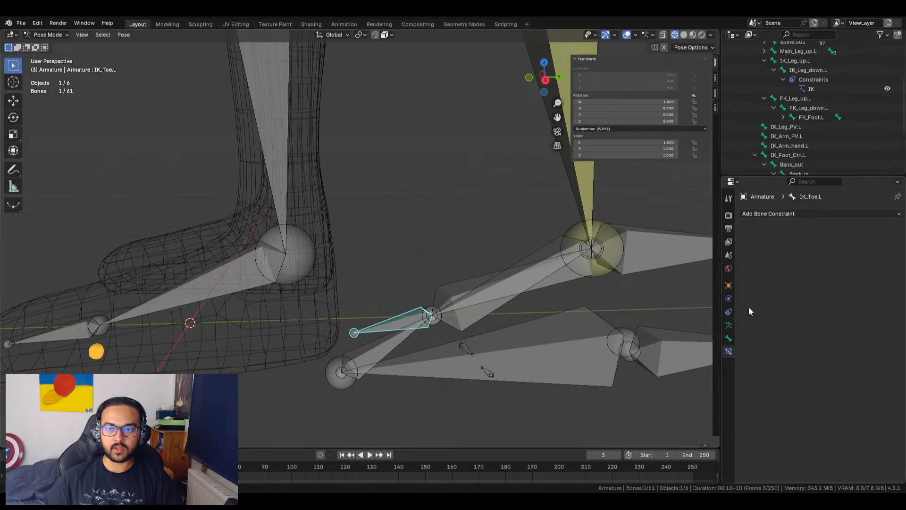
left_click(795, 214)
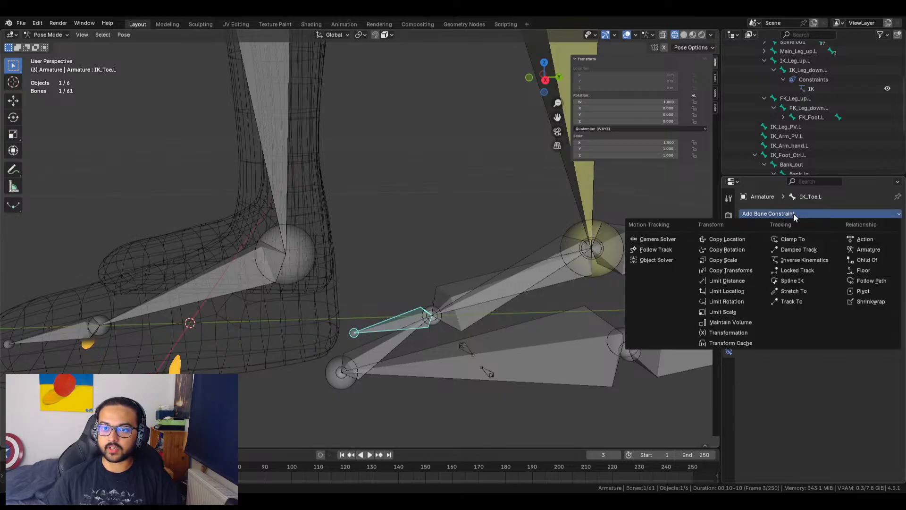
left_click(737, 250)
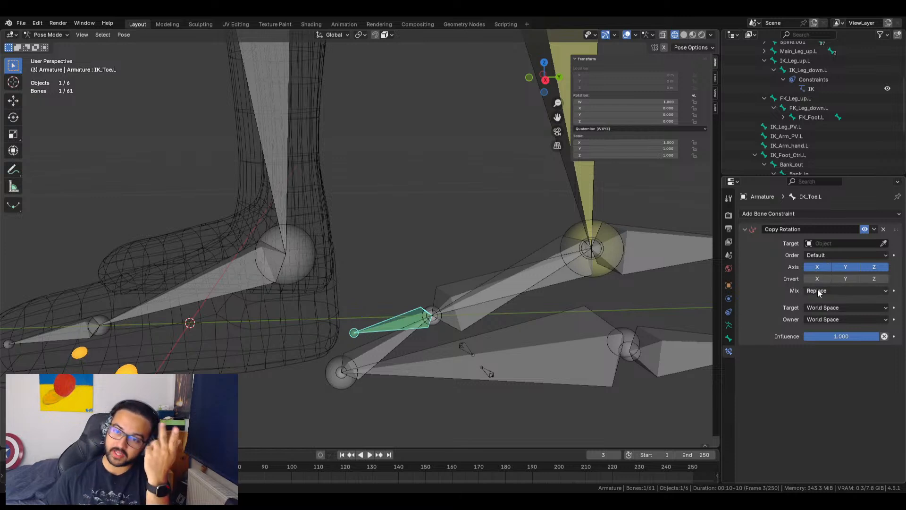
Try setting the Copy Rotation constraint to target Ball_Roll in Armature, with all axes off and X, Y and Z inverted
left_click_drag(825, 279, 875, 279)
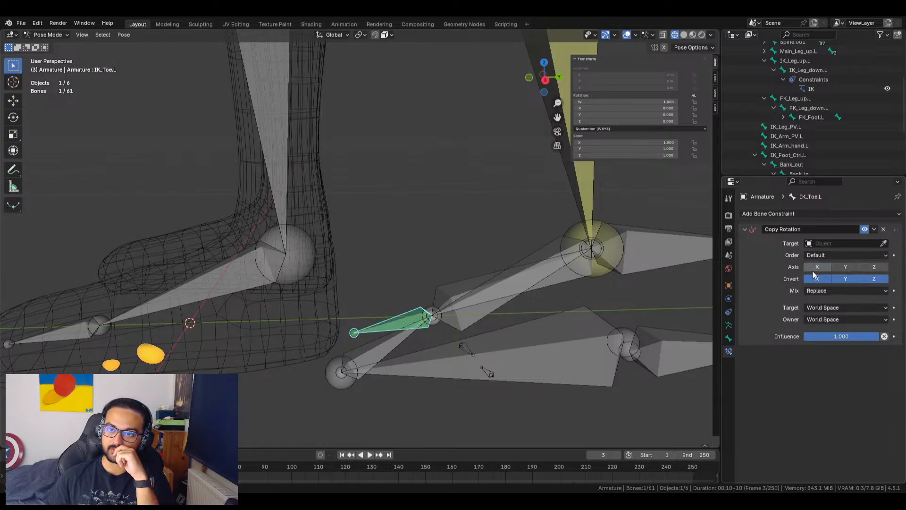
left_click(836, 243)
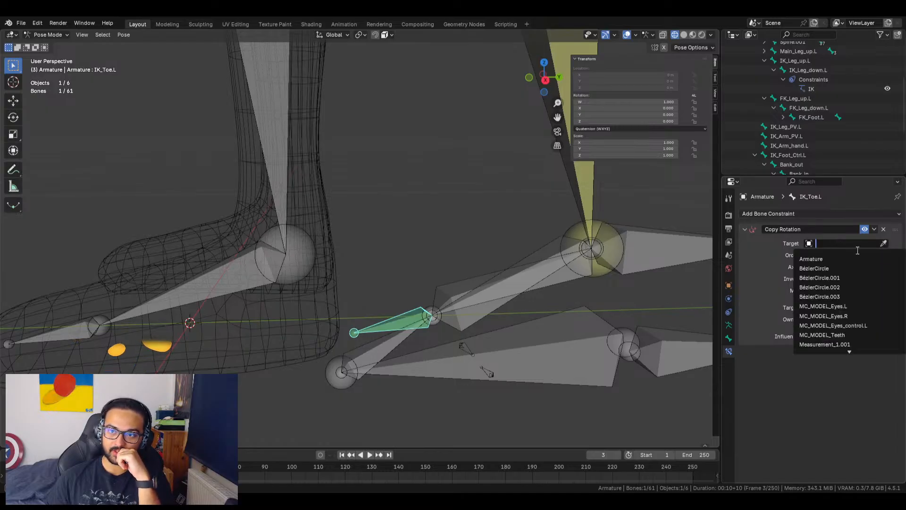
left_click(832, 259)
left_click(852, 255)
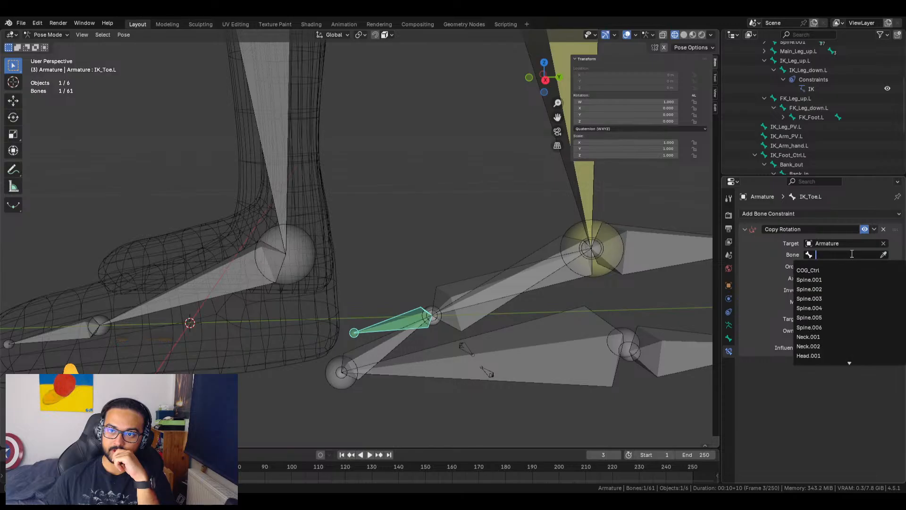
left_click(777, 247)
left_click(884, 255)
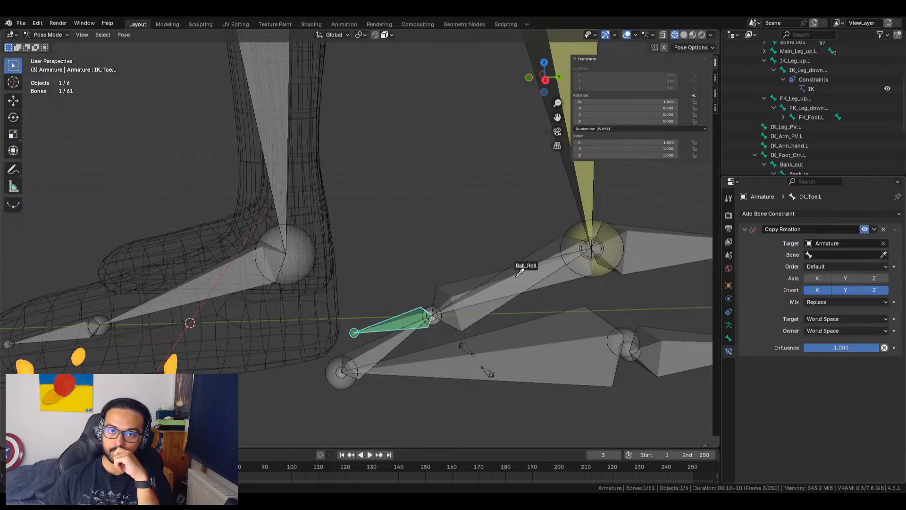
left_click(447, 286)
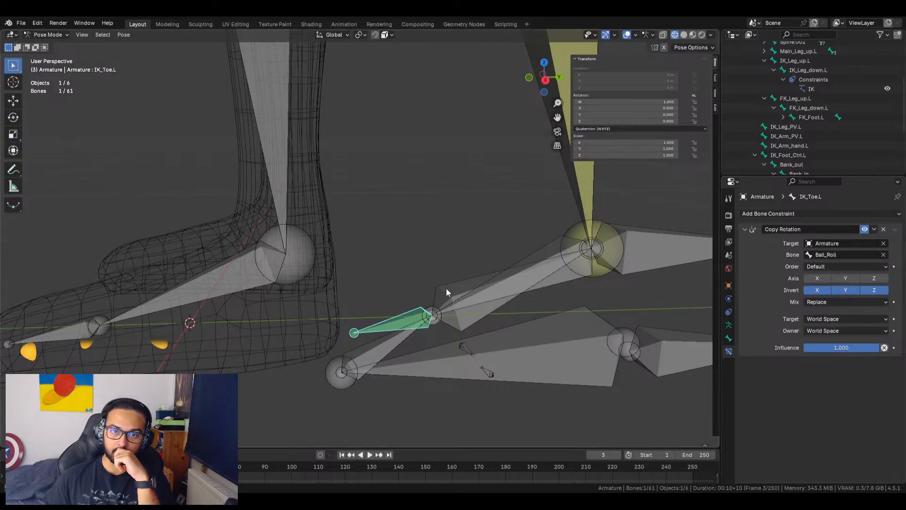
Test-rotate Ball_Roll, cancel, and examine the toe bone joint from the front
left_click(467, 285)
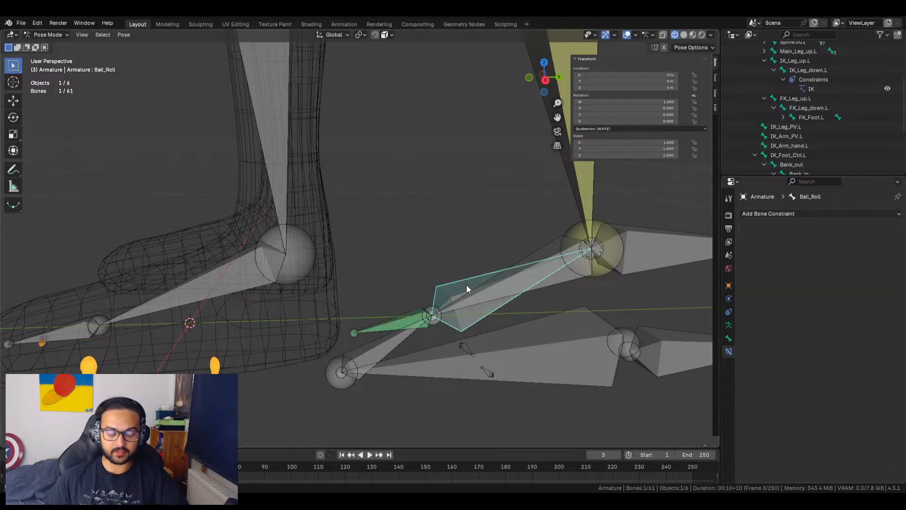
key("r")
key("Escape")
middle_click_drag(444, 284, 367, 262)
scroll(366, 258, "up", 5)
middle_click_drag(371, 219, 384, 302, "shift")
middle_click_drag(385, 302, 404, 313)
left_click(344, 314)
Undo the recent changes back to before the Copy Rotation constraint was added to IK_Toe.L
key("ctrl+z")
key("ctrl+z")
key("ctrl+z")
key("ctrl+z")
key("ctrl+z")
key("ctrl+z")
key("ctrl+z")
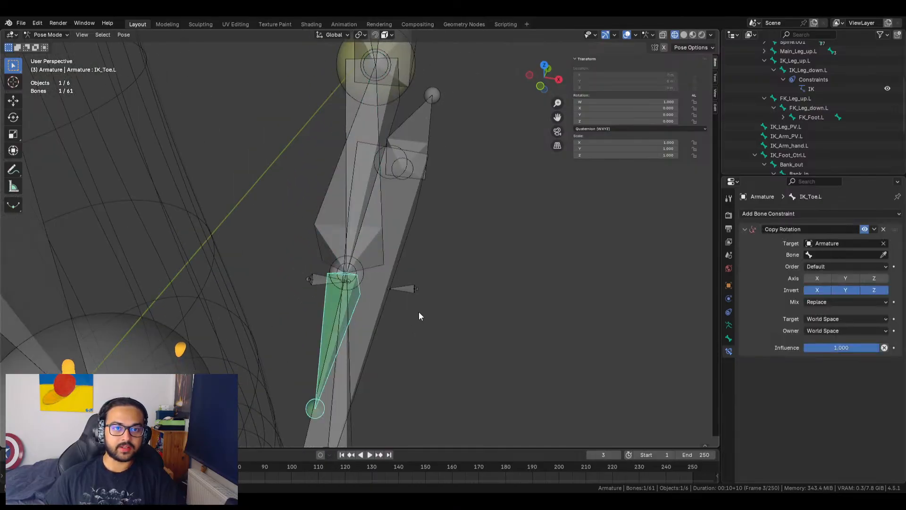
key("ctrl+z")
key("ctrl+z")
key("ctrl+z")
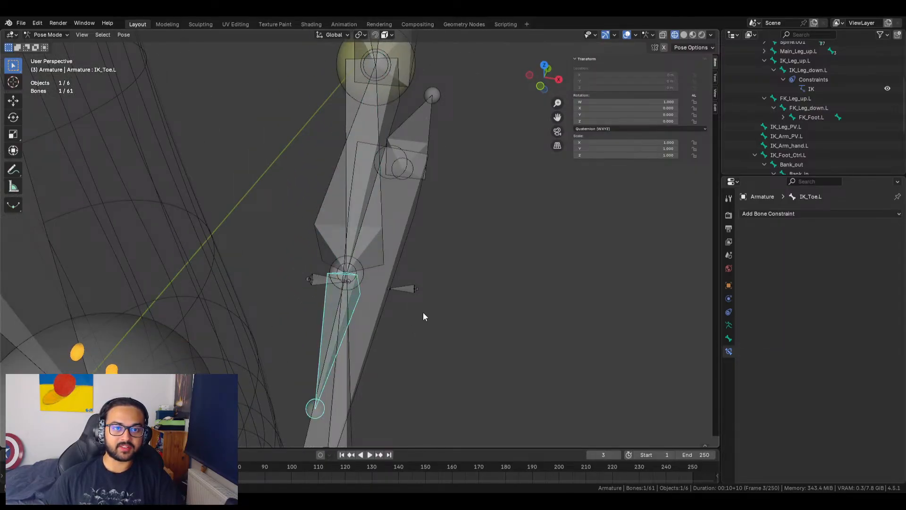
Try rotating Ball_Roll freely in the side view and compare it with the neighbouring toe bone
middle_click_drag(523, 273, 348, 366)
left_click(346, 362)
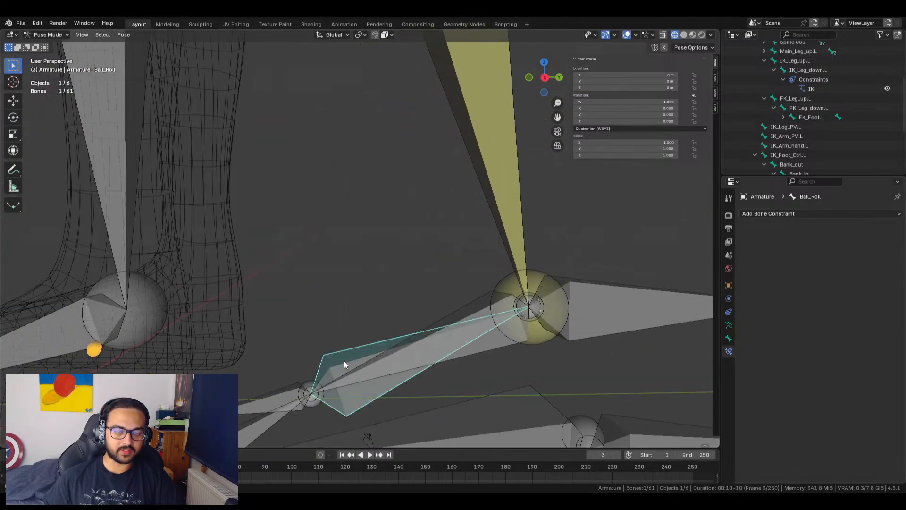
key("r")
right_click(325, 325)
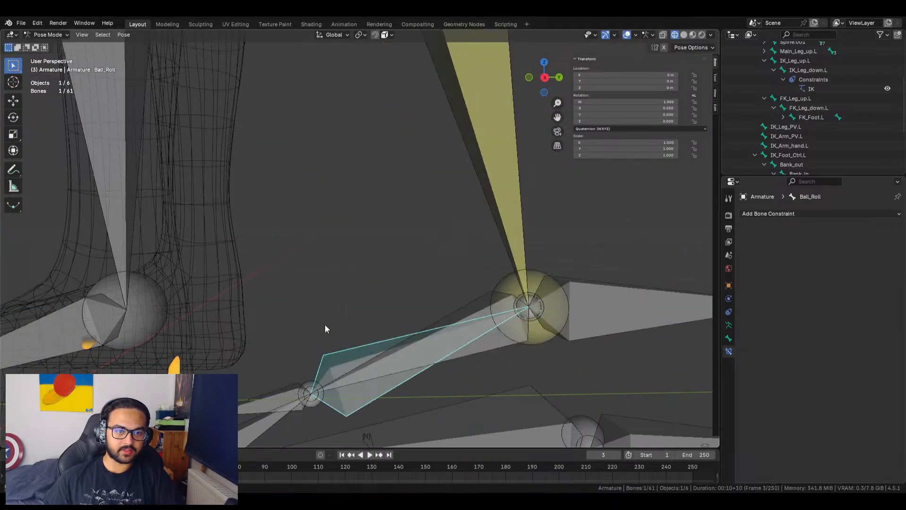
left_click(280, 388)
left_click(334, 358)
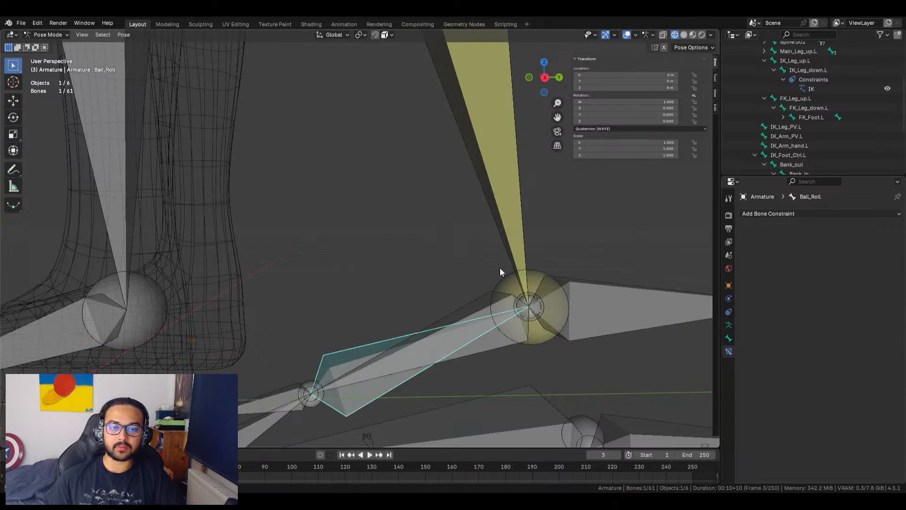
Try changing Ball_Roll's individual rotation values, including Y, and undo each change
mouse_move(627, 115)
left_mouse_down()
mouse_move(599, 115)
mouse_move(627, 117)
left_mouse_up()
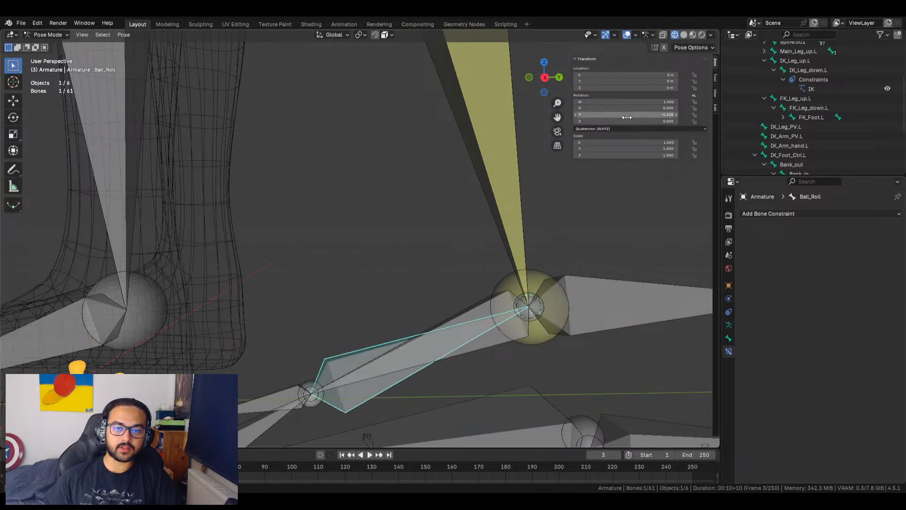
key("ctrl+z")
middle_click_drag(353, 296, 449, 247)
left_click_drag(605, 115, 622, 108)
key("ctrl+z")
key("ctrl+z")
Try changing IK_Toe.L's individual rotation values, undo, and clear the bone's rotation
left_click(291, 269)
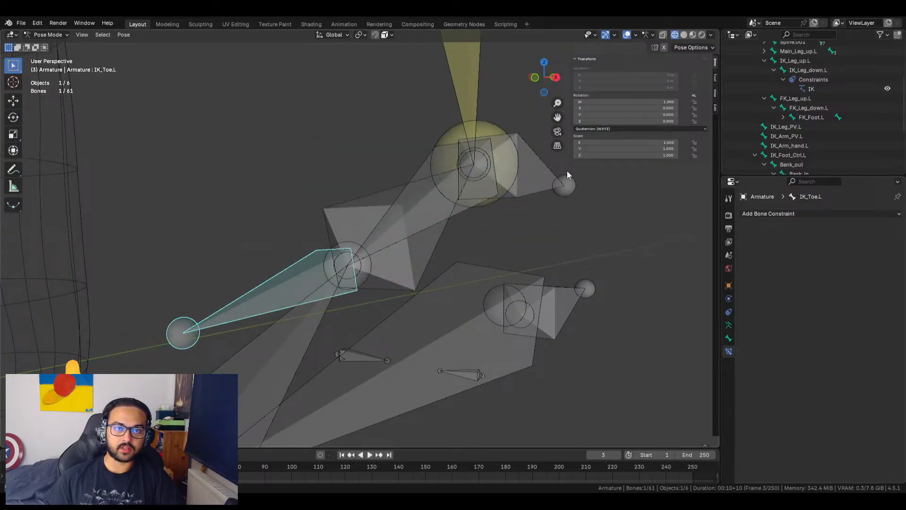
mouse_move(603, 109)
left_mouse_down()
mouse_move(625, 109)
mouse_move(610, 109)
mouse_move(618, 121)
mouse_move(606, 121)
mouse_move(622, 122)
mouse_move(591, 122)
mouse_move(611, 122)
mouse_move(602, 121)
left_mouse_up()
key("ctrl+z")
middle_click_drag(518, 167, 485, 239)
key("alt+r")
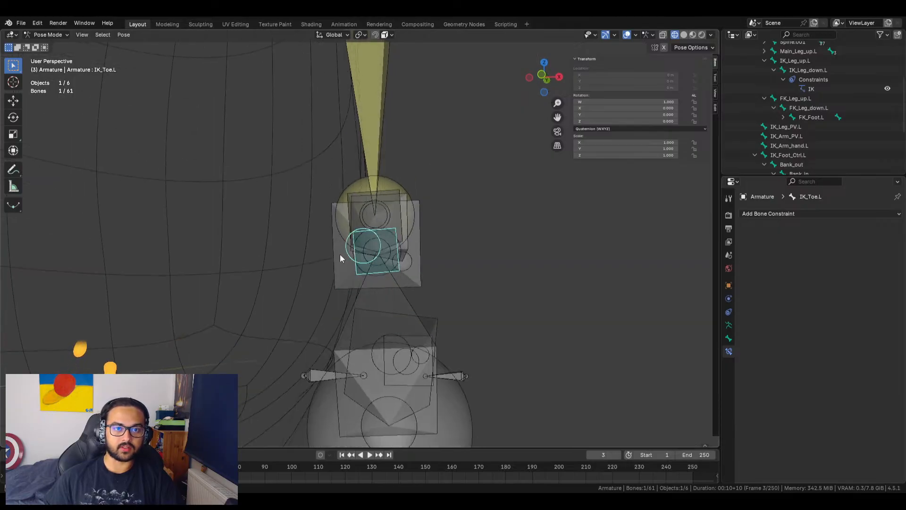
Examine the alignment of IK_Toe.L with the foot-roll bones from the front and the side
scroll(392, 335, "down", 5)
middle_click_drag(399, 310, 344, 347)
scroll(362, 288, "up", 3)
scroll(362, 287, "up", 2)
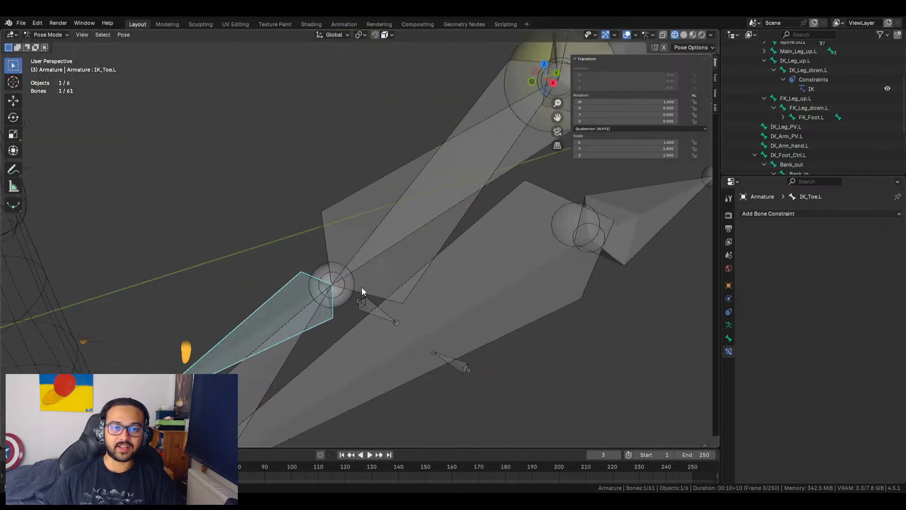
middle_click_drag(465, 257, 487, 235)
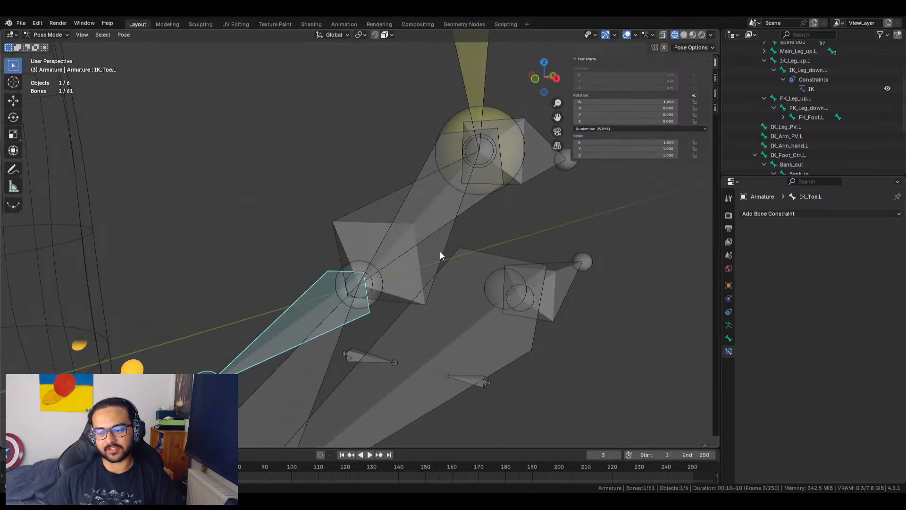
middle_click_drag(440, 255, 468, 238)
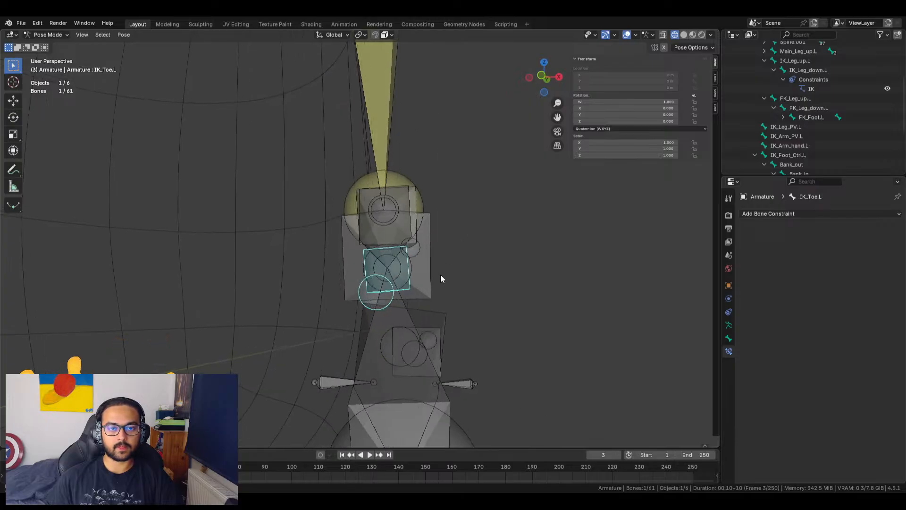
scroll(425, 269, "down", 5)
scroll(417, 279, "up", 2)
middle_click_drag(416, 277, 288, 300)
scroll(415, 273, "down", 6)
scroll(415, 272, "up", 2)
scroll(319, 263, "up", 6)
middle_click_drag(339, 253, 381, 283, "shift")
scroll(355, 280, "down", 1)
scroll(355, 279, "down", 4)
scroll(361, 297, "up", 4)
middle_click_drag(259, 338, 473, 210, "shift")
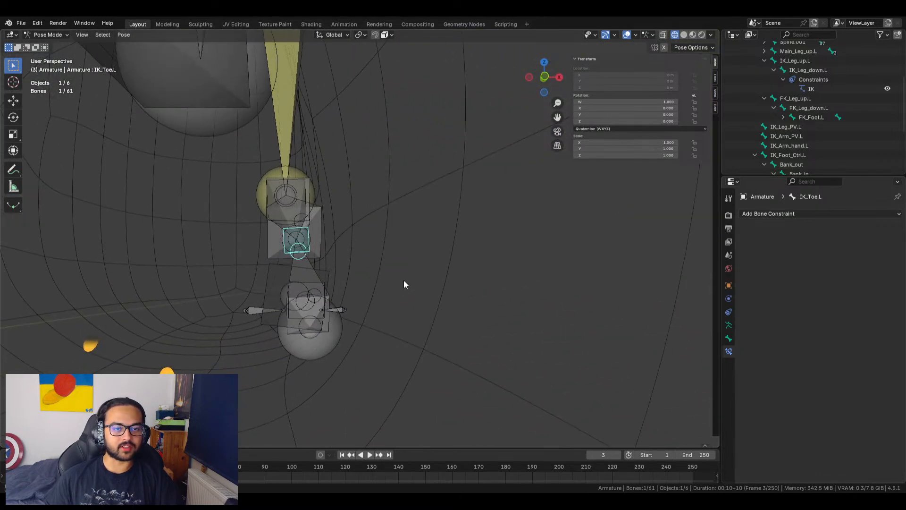
middle_click_drag(405, 282, 319, 302)
middle_click_drag(375, 300, 322, 336)
Select Heel_roll and switch the armature to Edit Mode
left_click(321, 335)
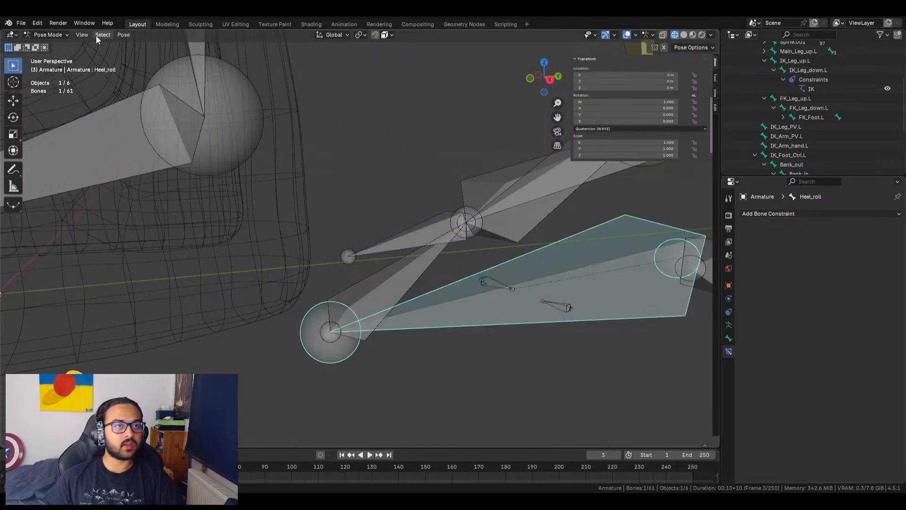
left_click(44, 35)
left_click(47, 54)
scroll(236, 262, "down", 5)
middle_click_drag(179, 257, 421, 245, "shift")
scroll(420, 245, "down", 1)
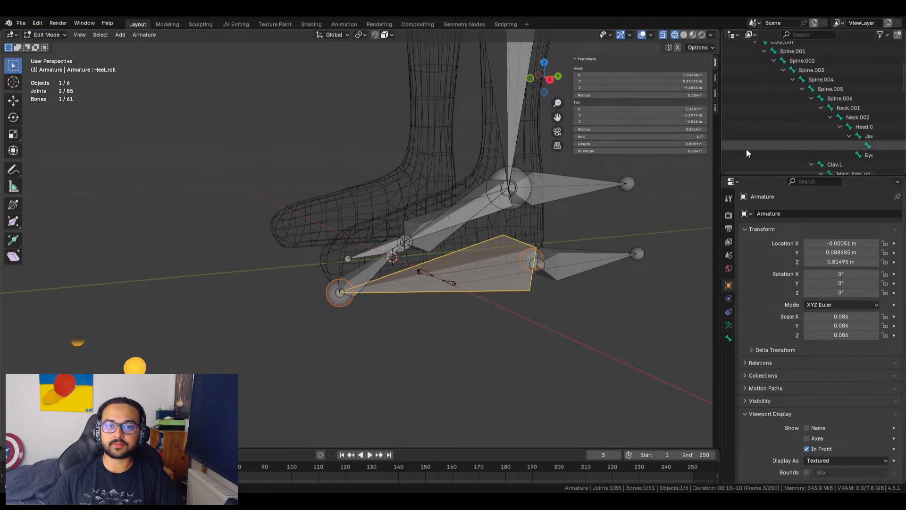
Select the joint at the toe end of Heel_roll and try shifting the bone's head Y and tail X coordinates
middle_click_drag(414, 295, 386, 233)
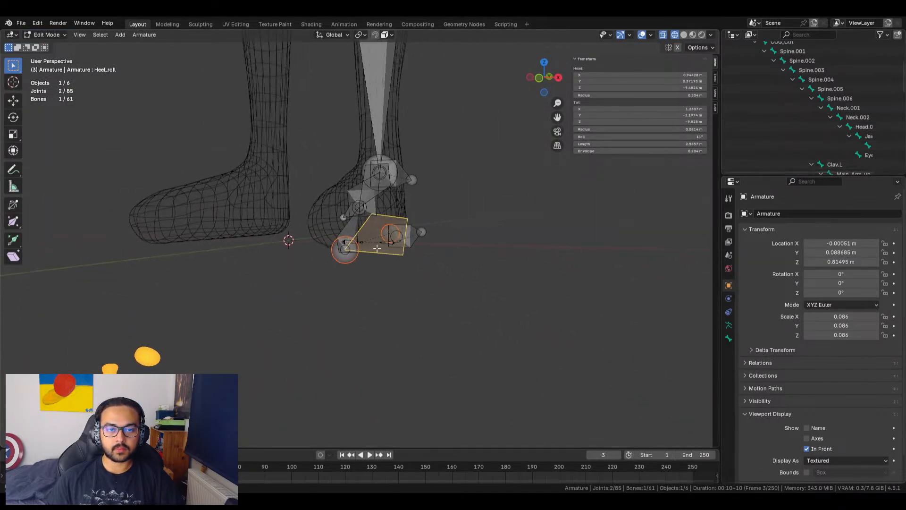
scroll(386, 233, "up", 5)
key("alt+a")
left_click(296, 297)
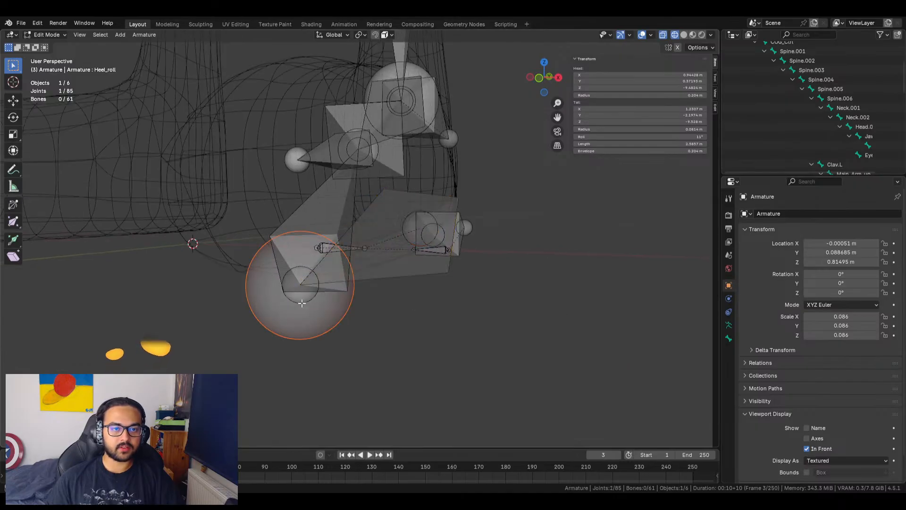
middle_click_drag(300, 300, 355, 296, "shift")
left_click_drag(613, 81, 671, 81)
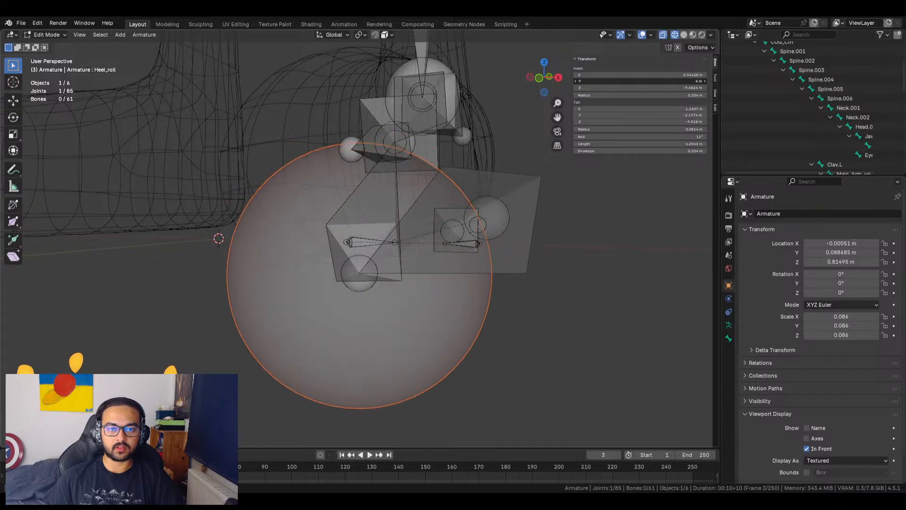
key("ctrl+z")
middle_click_drag(520, 204, 469, 224)
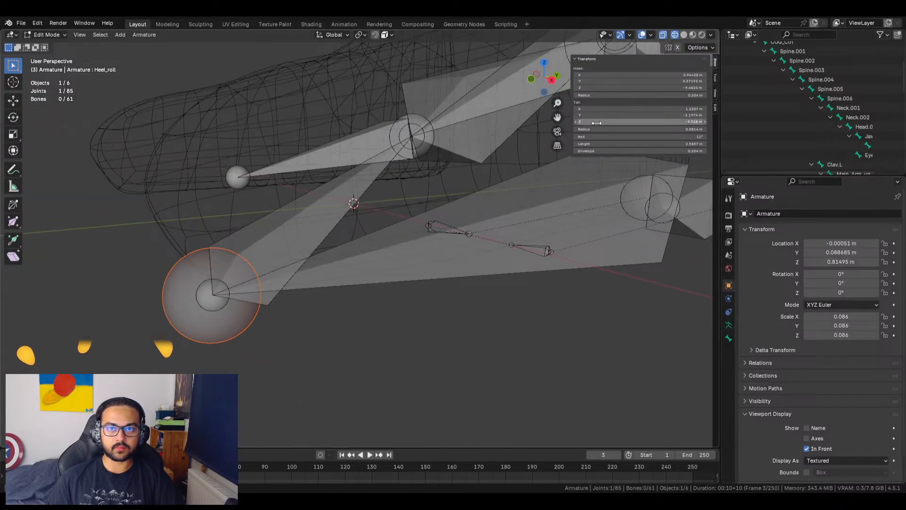
mouse_move(614, 109)
left_mouse_down()
mouse_move(603, 109)
mouse_move(621, 109)
left_mouse_up()
Select the tip joint of IK_Toe.L and snap the 3D cursor to it
middle_click_drag(479, 231, 409, 254)
left_click(390, 224)
left_click(395, 224)
middle_click_drag(395, 224, 205, 234)
left_click(227, 230)
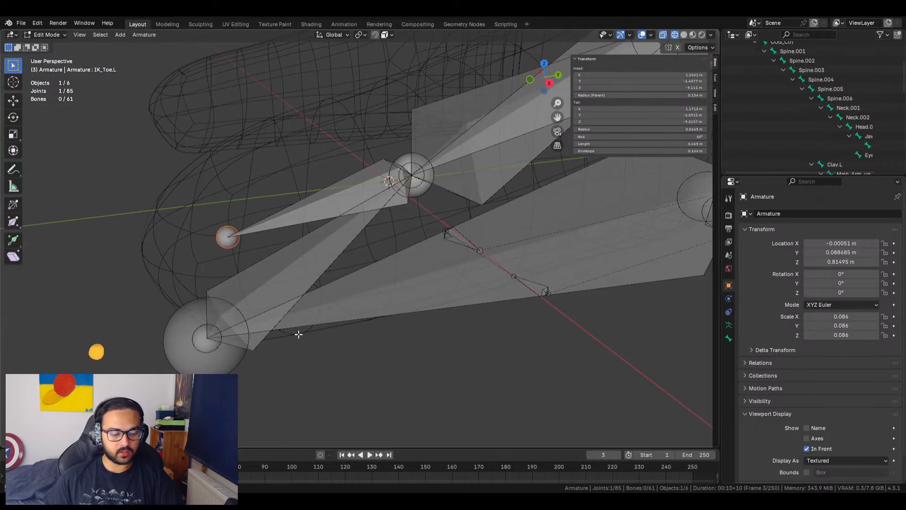
key("shift+s")
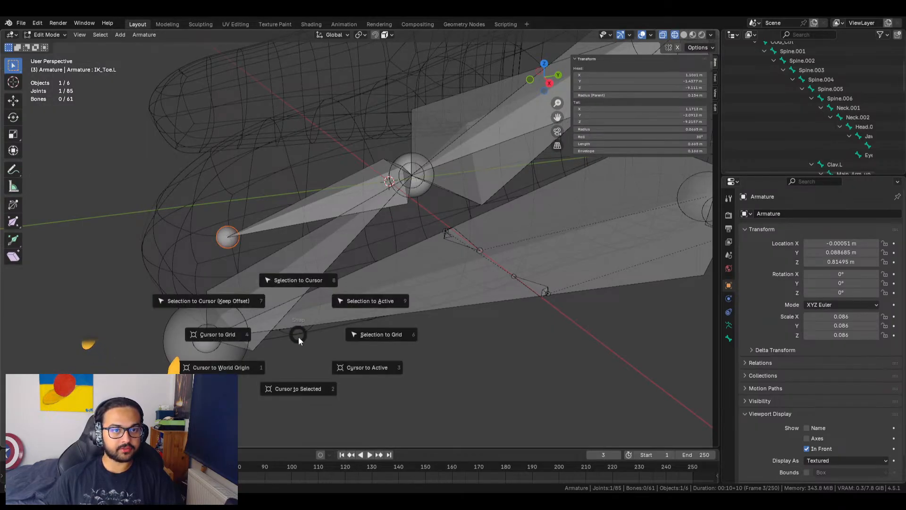
left_click(295, 388)
middle_click_drag(295, 389, 507, 334)
Undo the last joint selection and switch the armature back to Pose Mode
left_click(387, 301)
mouse_move(516, 277)
middle_mouse_down()
mouse_move(516, 316)
mouse_move(410, 302)
mouse_move(403, 370)
mouse_move(544, 282)
mouse_move(514, 277)
middle_mouse_up()
key("ctrl+z")
left_click(46, 34)
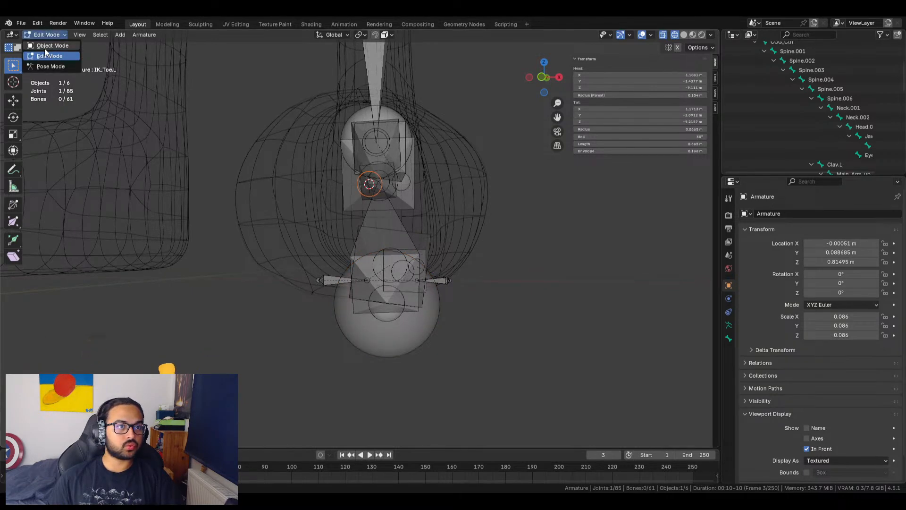
left_click(49, 66)
Select IK_Toe.L and add a driver to its Z quaternion rotation
middle_click_drag(614, 304, 479, 303)
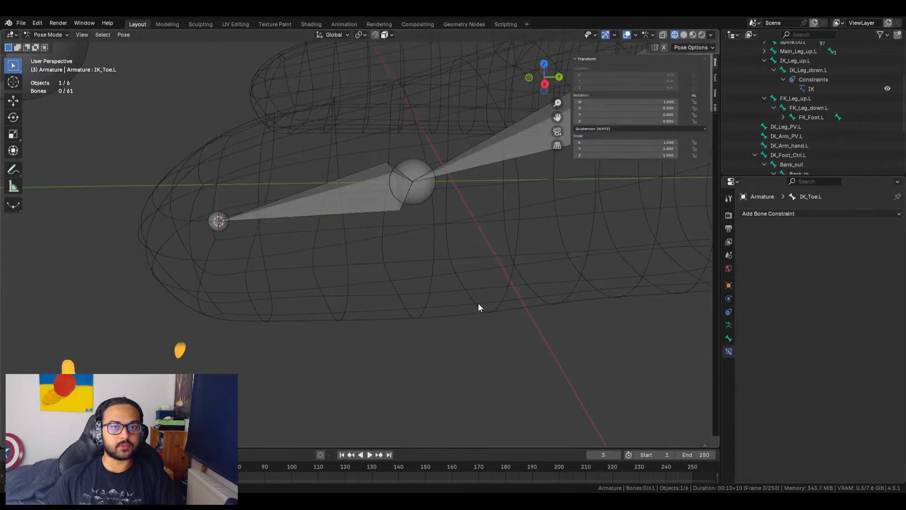
scroll(520, 269, "down", 6)
middle_click_drag(525, 263, 358, 175, "shift")
scroll(208, 299, "up", 4)
left_click(358, 178)
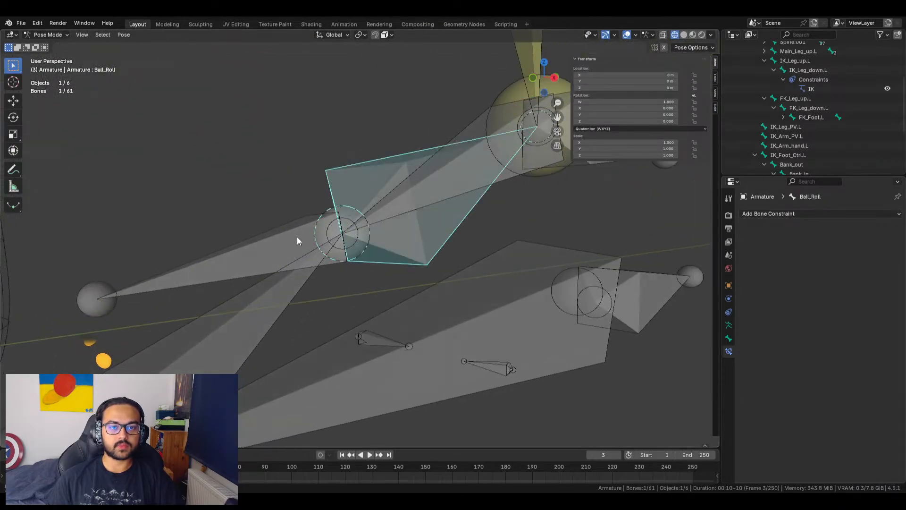
left_click(270, 244)
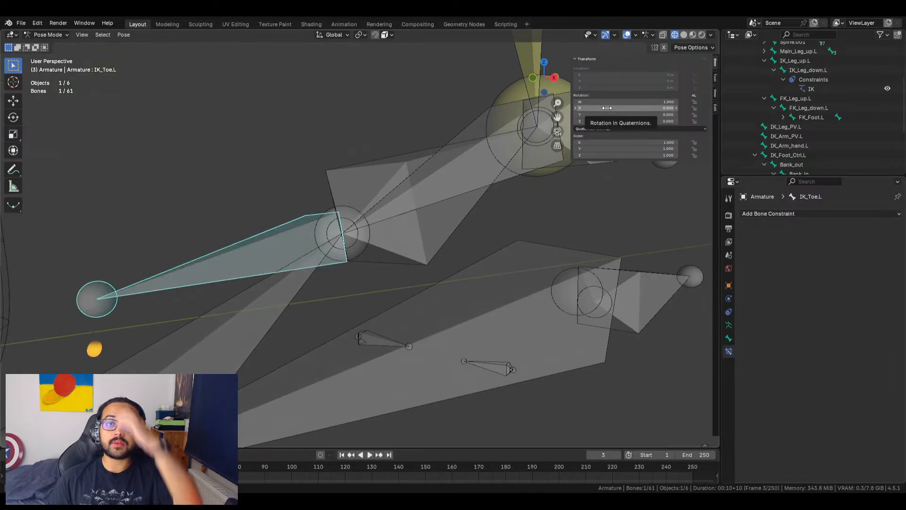
right_click(600, 121)
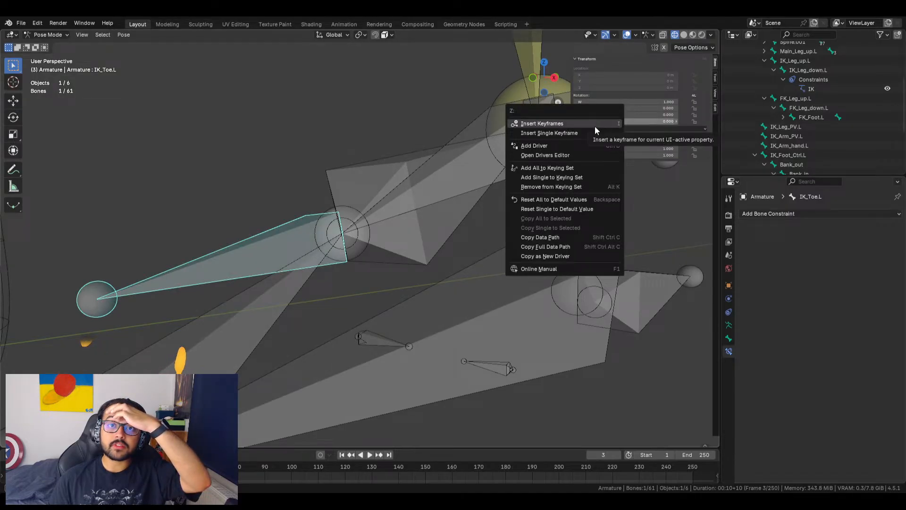
left_click(577, 145)
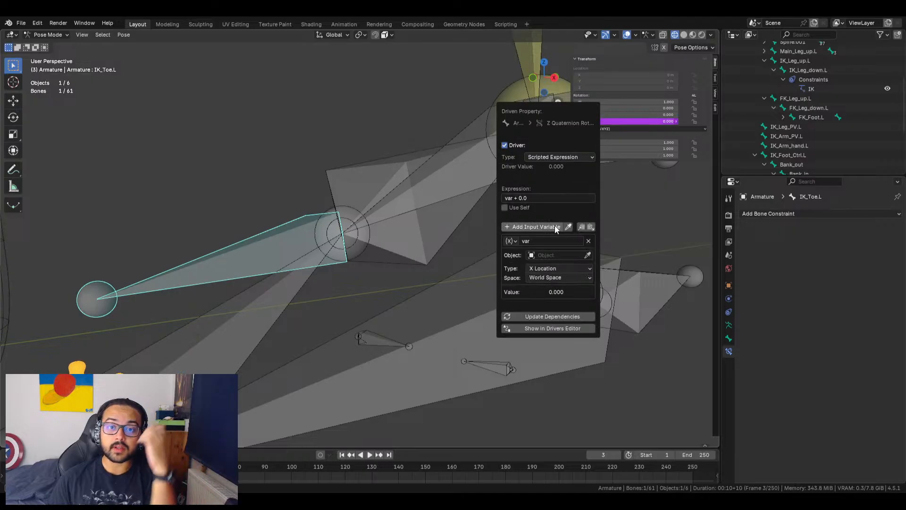
Set Armature as the object of the driver's input variable
left_click(562, 255)
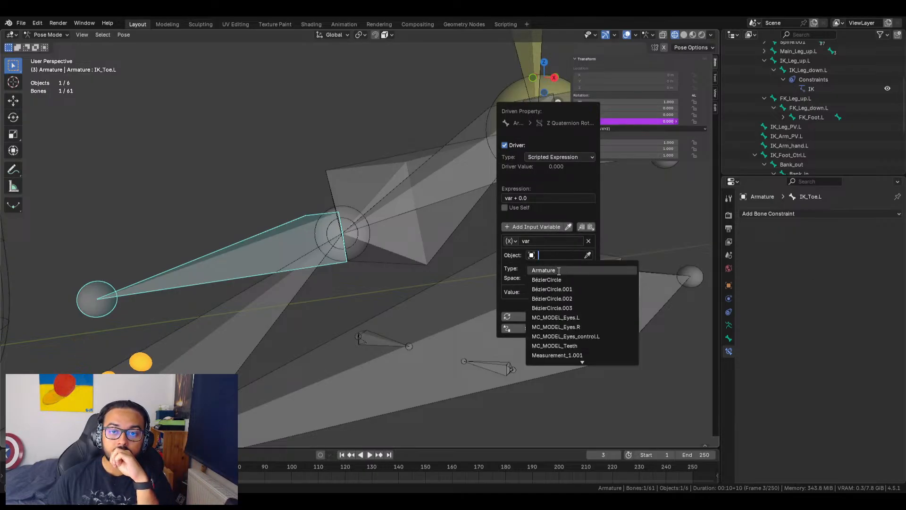
left_click(588, 255)
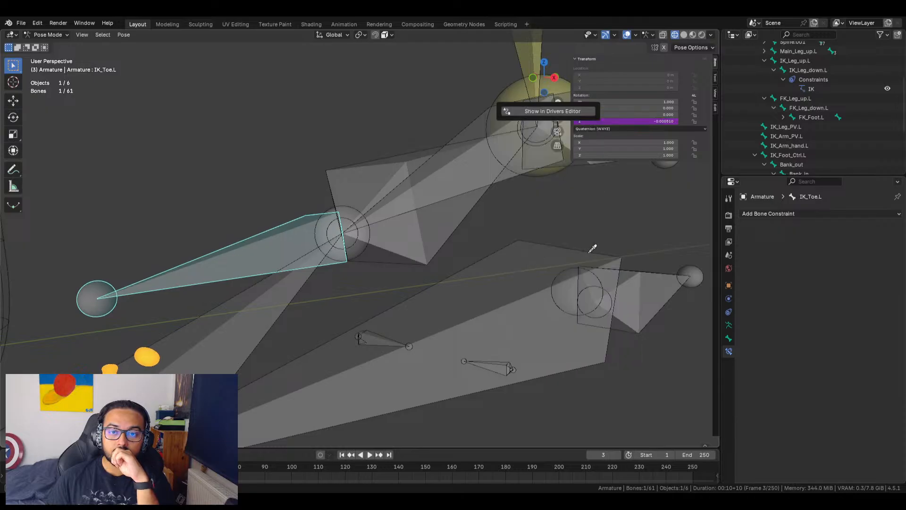
left_click(358, 168)
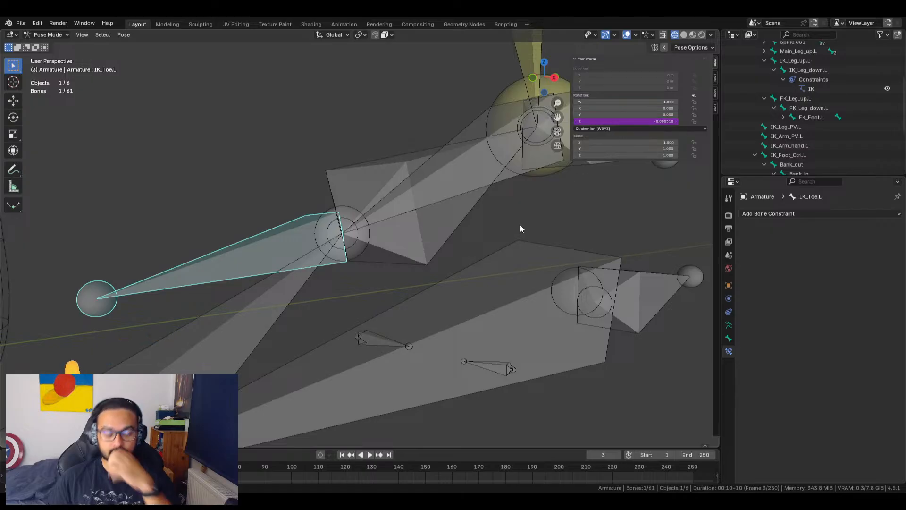
Undo the driver on IK_Toe.L's Z rotation, and try a negative Z rotation on the bone before undoing that too
key("ctrl+z")
left_click(588, 121)
left_click_drag(588, 122, 550, 121)
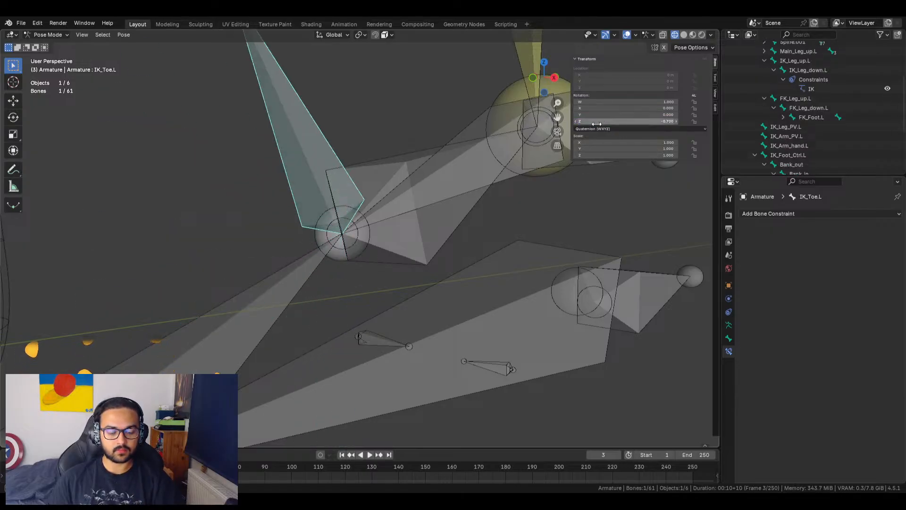
key("ctrl+z")
Adjust the roll of IK_Toe.L slightly in Edit Mode so the bone sits square with the surrounding foot bones
middle_click_drag(413, 250, 463, 249)
scroll(461, 246, "down", 8)
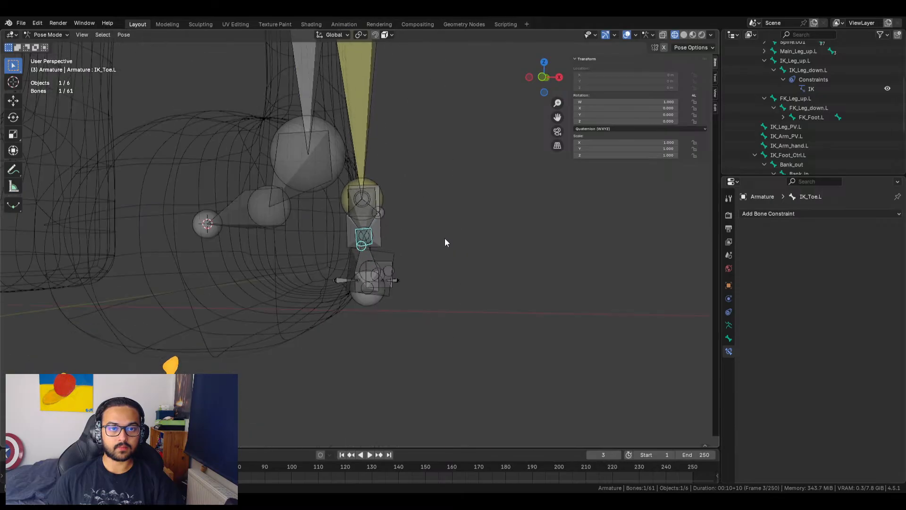
scroll(427, 238, "up", 10)
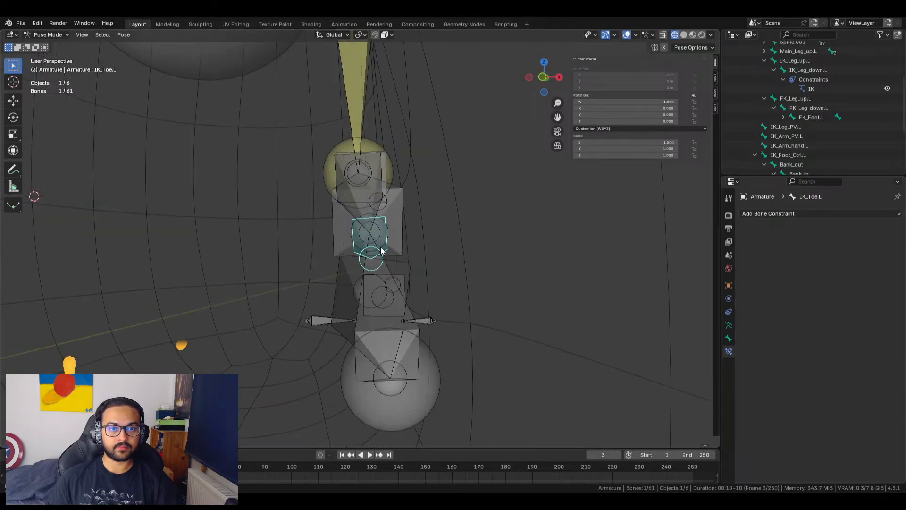
mouse_move(415, 245)
middle_mouse_down()
mouse_move(419, 237)
mouse_move(411, 236)
middle_mouse_up()
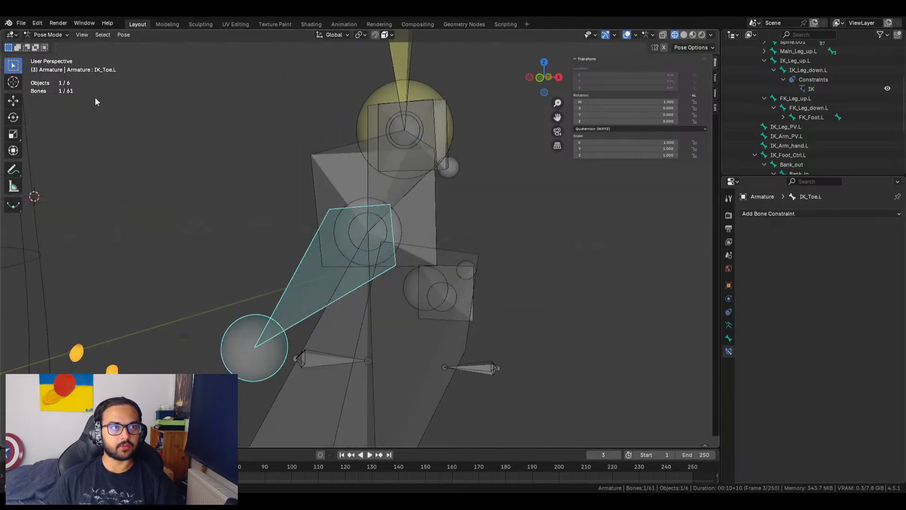
left_click(52, 35)
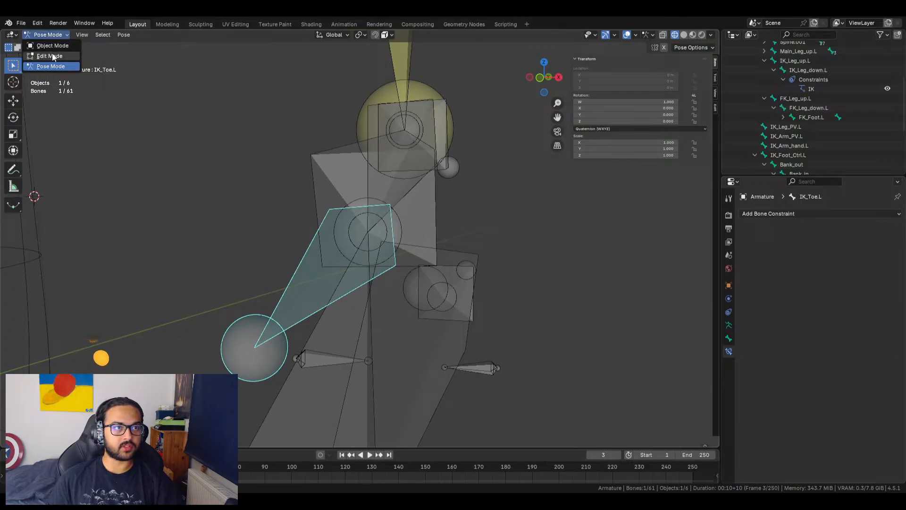
left_click(52, 56)
scroll(369, 185, "down", 4)
middle_click_drag(313, 218, 377, 218)
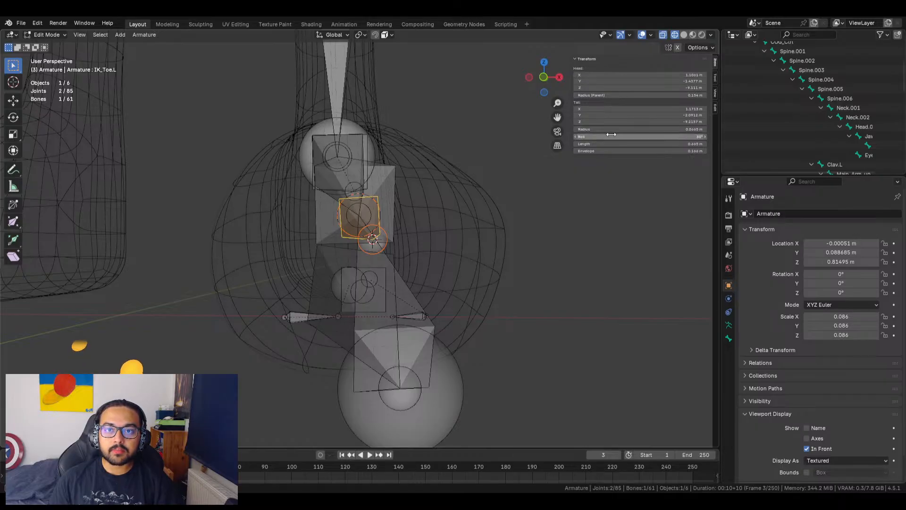
left_click_drag(613, 137, 611, 137)
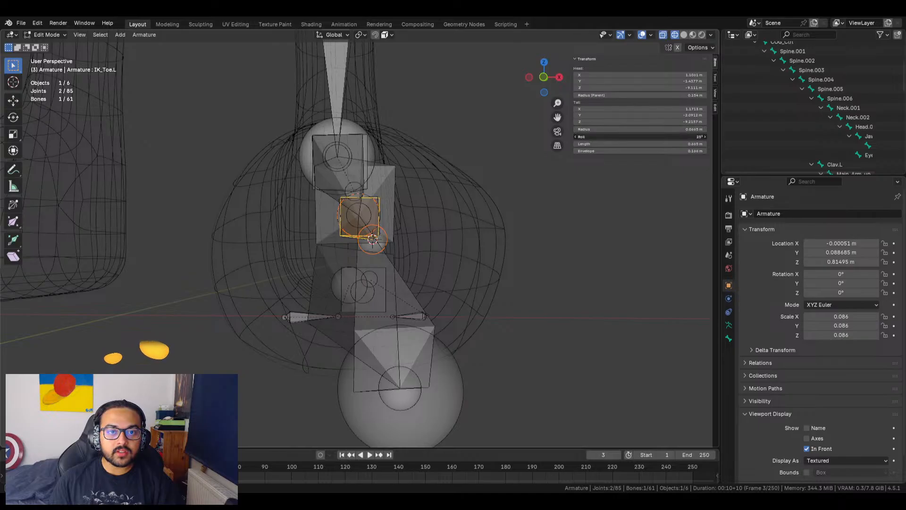
Clear the joint selection, return the armature to Pose Mode and select IK_Toe.L
middle_click_drag(534, 228, 453, 283)
left_click(453, 284)
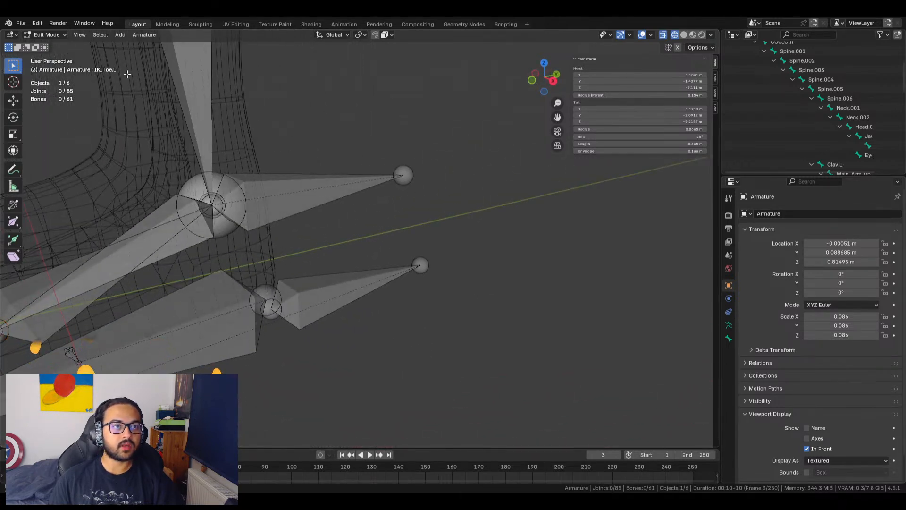
key("Tab")
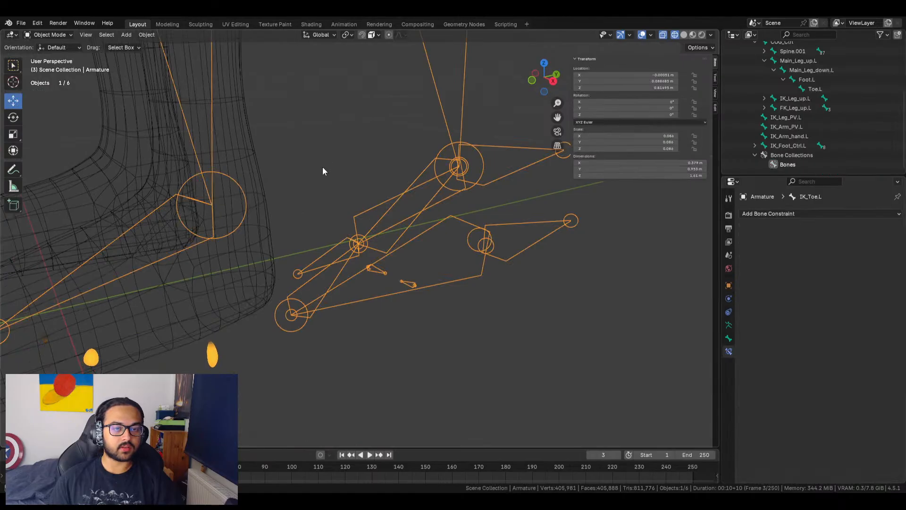
left_click(52, 35)
left_click(51, 66)
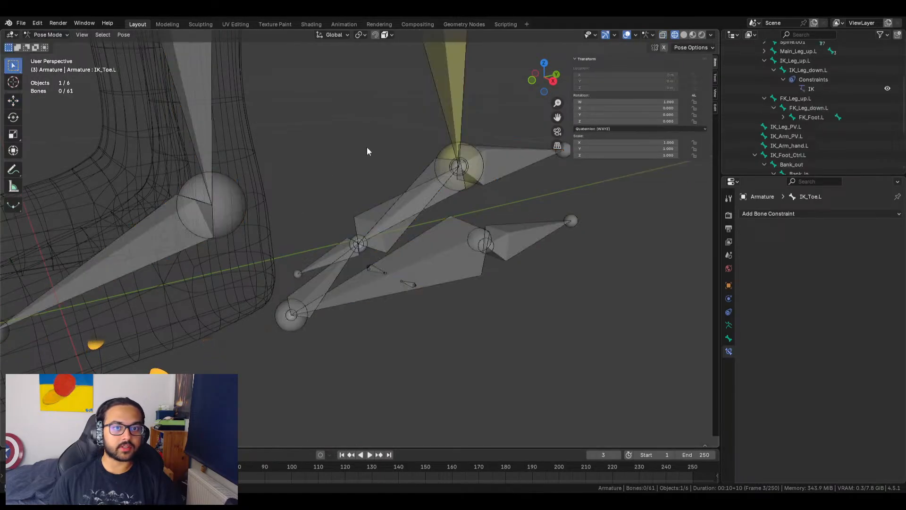
scroll(316, 290, "up", 4)
left_click(326, 269)
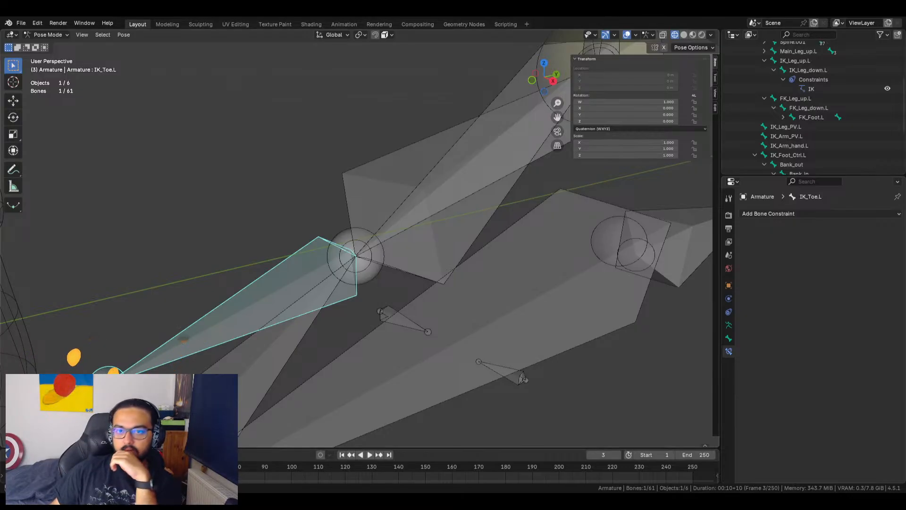
Add a Copy Rotation constraint to IK_Toe.L with Armature as target and Ball_Roll as the target bone
left_click(774, 213)
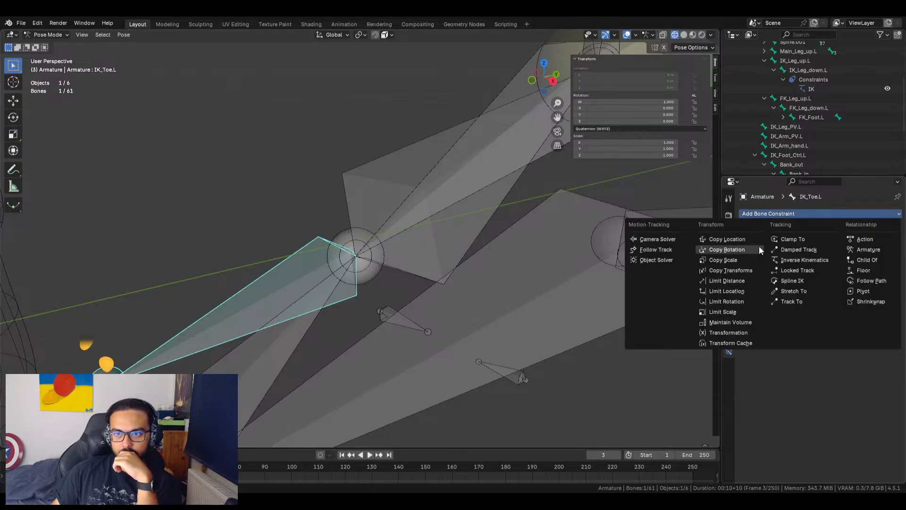
left_click(734, 249)
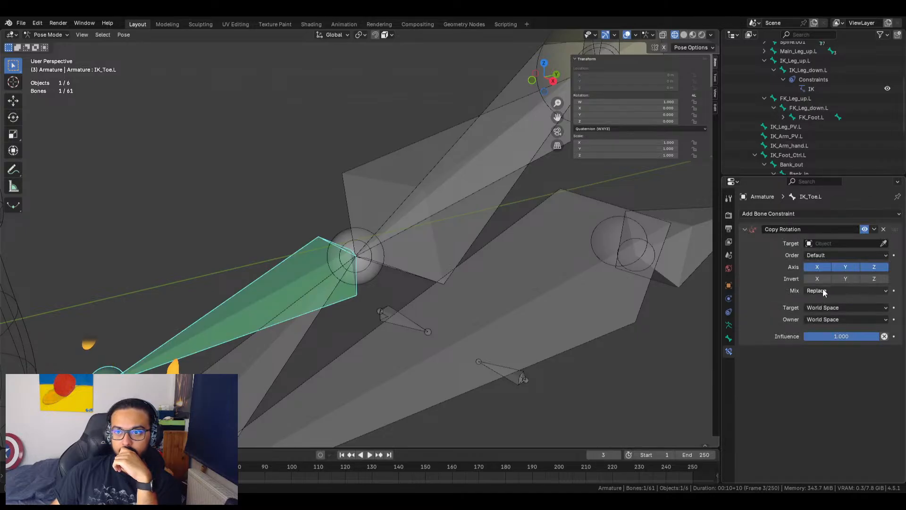
middle_click_drag(481, 295, 417, 228)
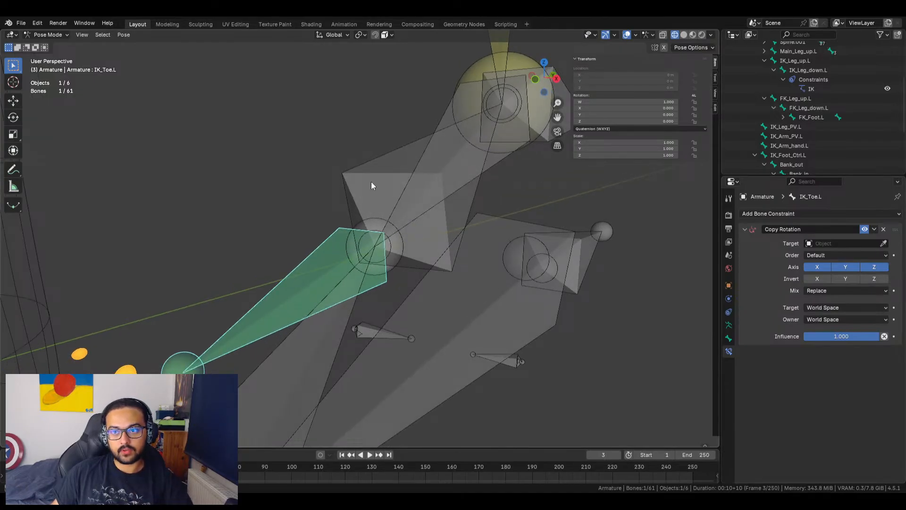
left_click(861, 243)
left_click(840, 256)
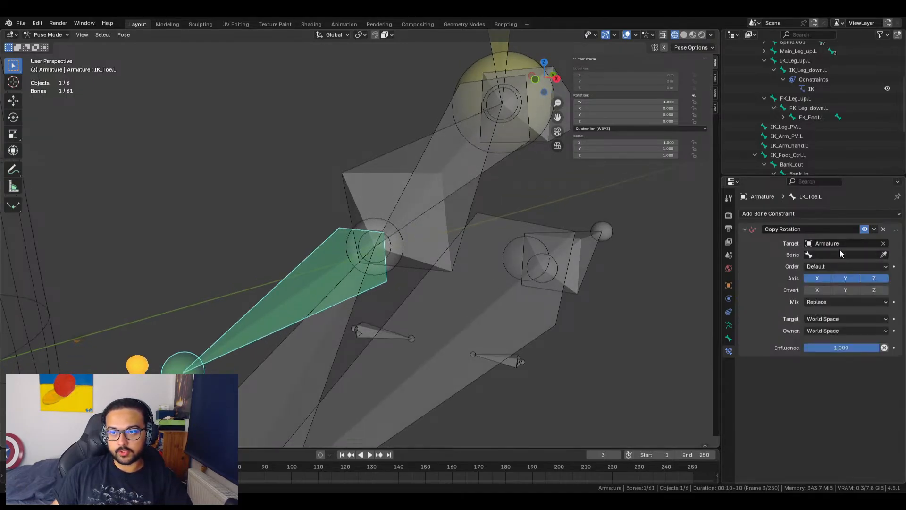
left_click(840, 254)
left_click(883, 254)
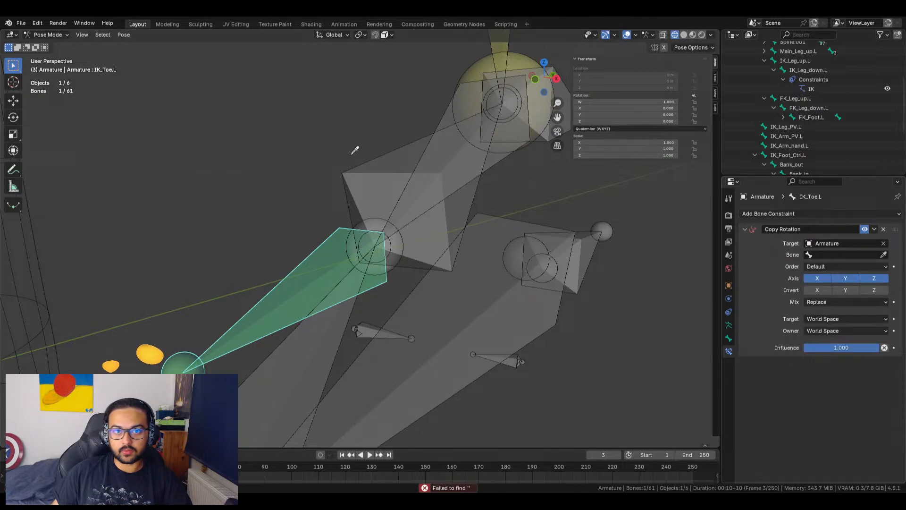
left_click(369, 170)
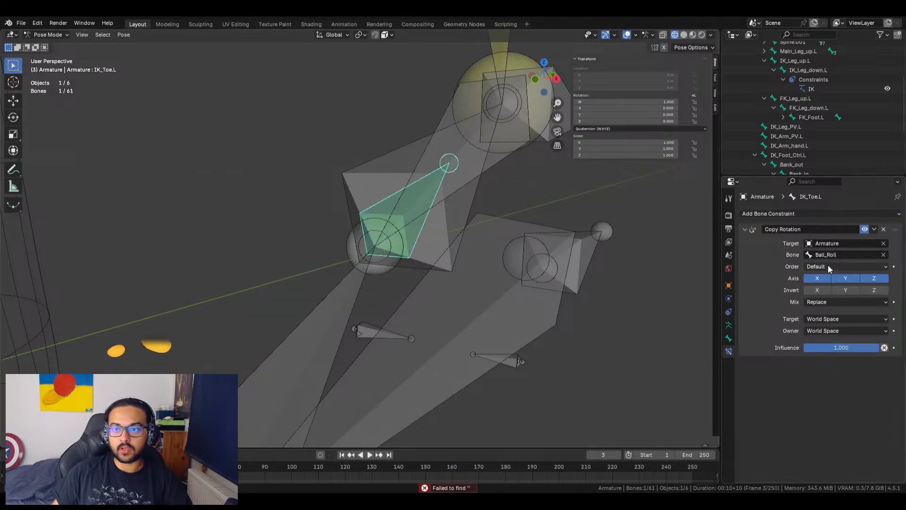
Invert X and Y in IK_Toe.L's Copy Rotation constraint and disable its X, Y and Z axes
left_click(818, 289)
left_click(845, 290)
left_click(883, 281)
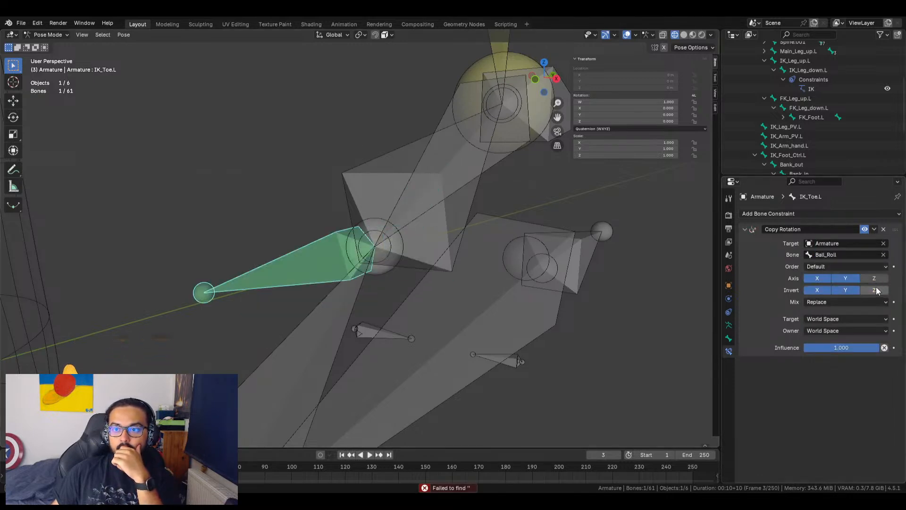
left_click(845, 278)
left_click(816, 278)
Test-rotate Ball_Roll to check how IK_Toe.L responds, and cancel the rotation
middle_click_drag(502, 297, 481, 289)
left_click(372, 200)
scroll(378, 193, "down", 5)
key("r")
right_click(343, 174)
Re-enable the X, Y and Z axes of IK_Toe.L's Copy Rotation constraint, with Z inverted as well
left_click(320, 244)
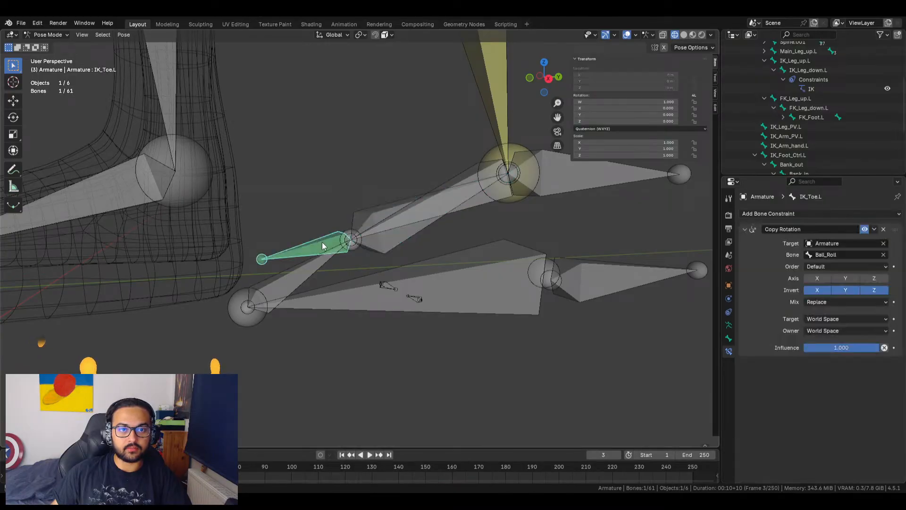
left_click(818, 279)
left_click(848, 279)
left_click(873, 278)
middle_click_drag(529, 257, 567, 290)
scroll(457, 258, "up", 3)
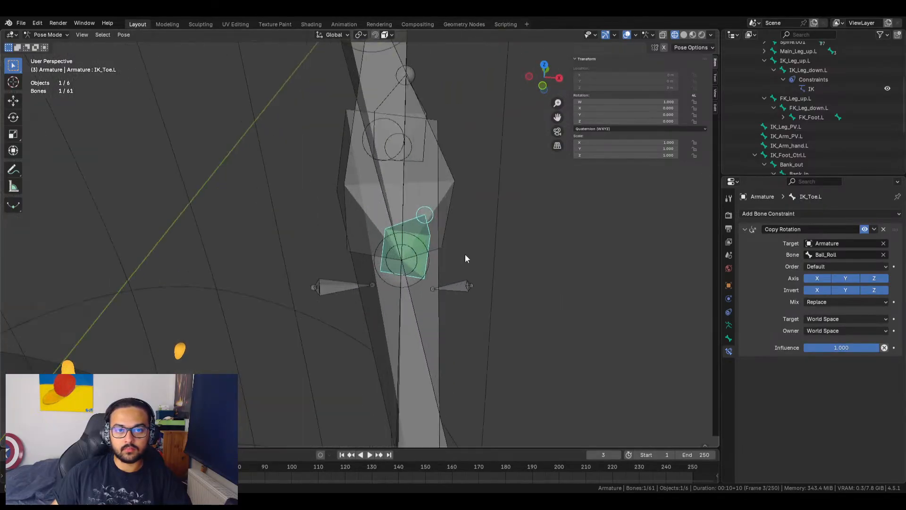
Disable the X, Y and Z axes of IK_Toe.L's Copy Rotation constraint again
left_click(822, 279)
left_click(848, 279)
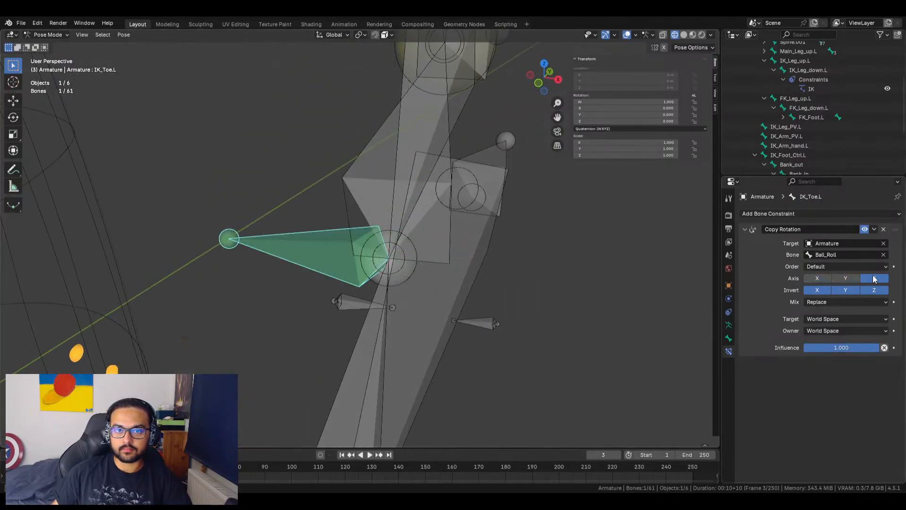
left_click(873, 279)
middle_click_drag(570, 272, 493, 253)
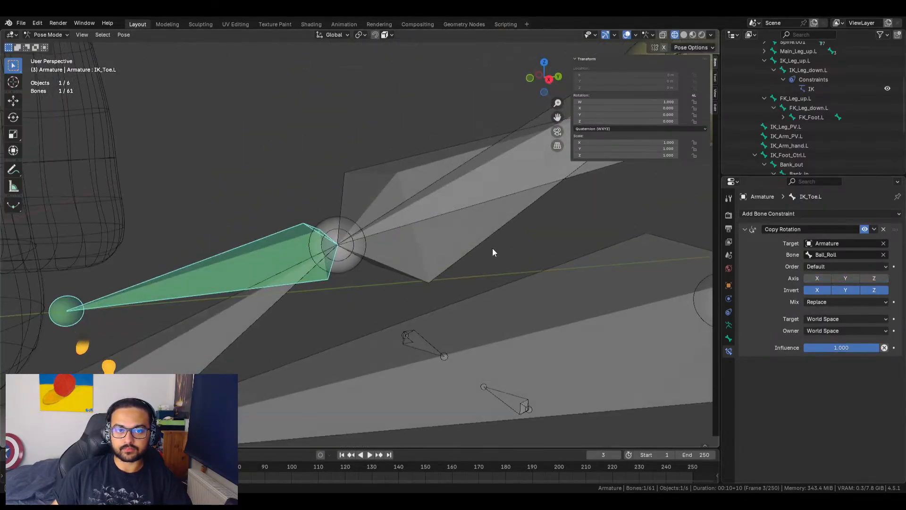
Try Custom Space as the Copy Rotation target space with Pose Space as owner space, and test-rotate Ball_Roll
left_click(829, 321)
left_click(827, 339)
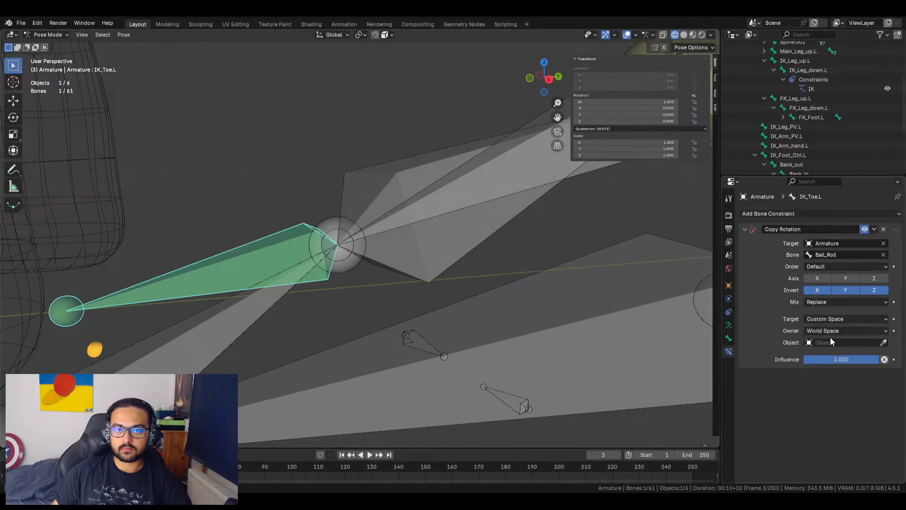
left_click(840, 332)
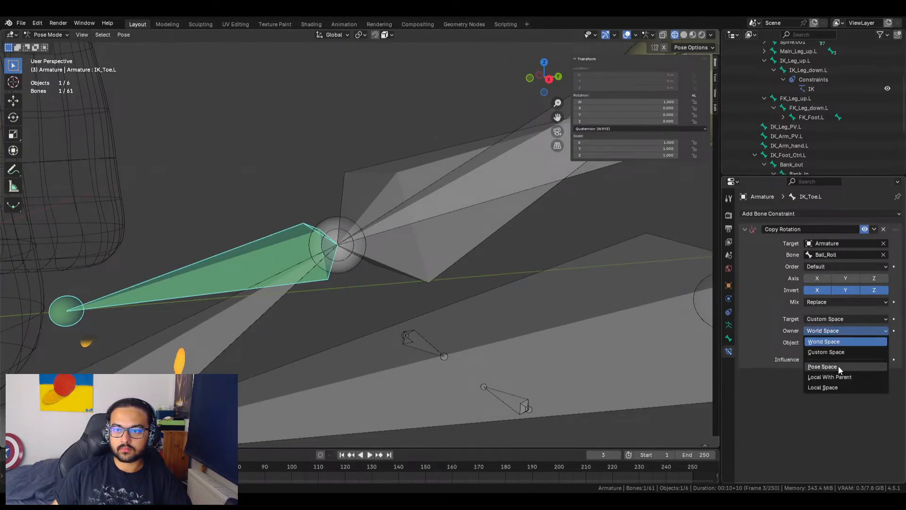
left_click(839, 367)
left_click(384, 181)
key("r")
key("Escape")
Set IK_Toe.L's Copy Rotation target space back to World Space and test it by rotating Ball_Roll
left_click(296, 231)
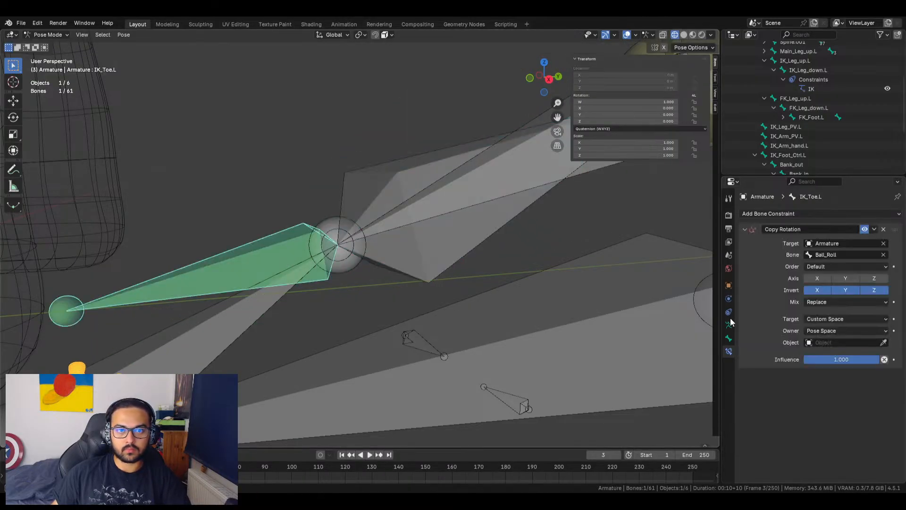
left_click(820, 318)
left_click(818, 329)
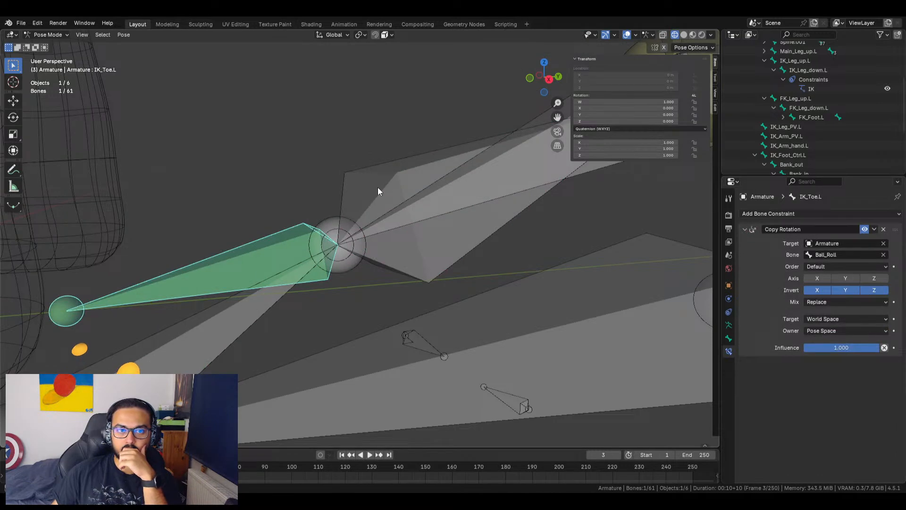
left_click(378, 187)
key("r")
key("Escape")
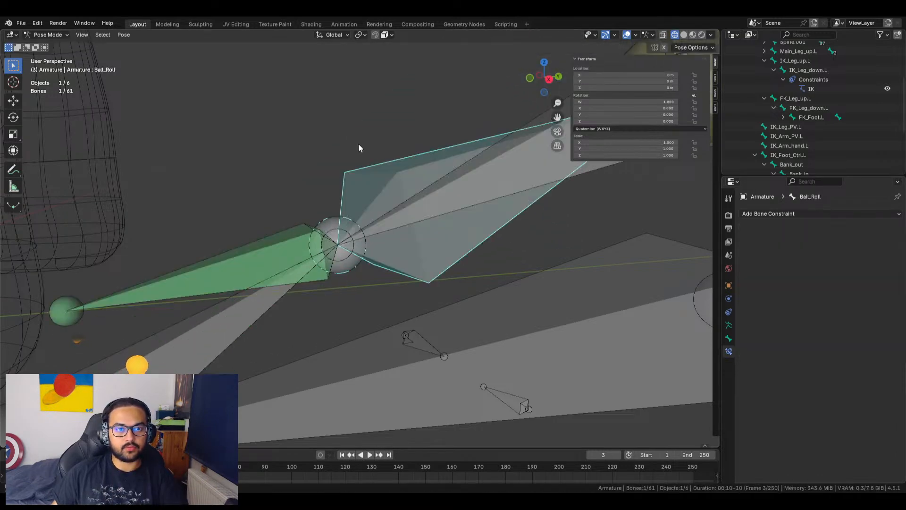
Try Local With Parent as the owner space of IK_Toe.L's Copy Rotation constraint and test-rotate Ball_Roll
left_click(268, 234)
left_click(836, 332)
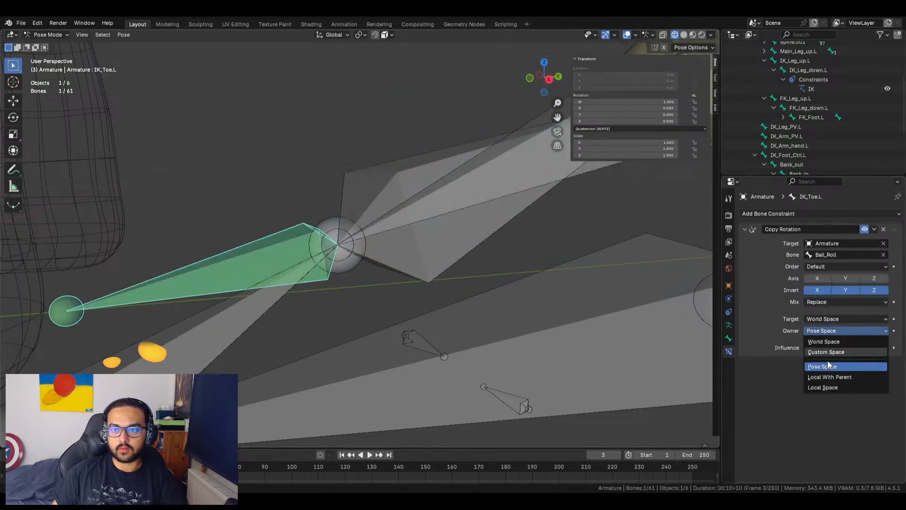
left_click(834, 374)
left_click(384, 179)
key("r")
right_click(388, 145)
Try Pose Space as the target space of IK_Toe.L's Copy Rotation constraint and test-rotate Ball_Roll
left_click(293, 229)
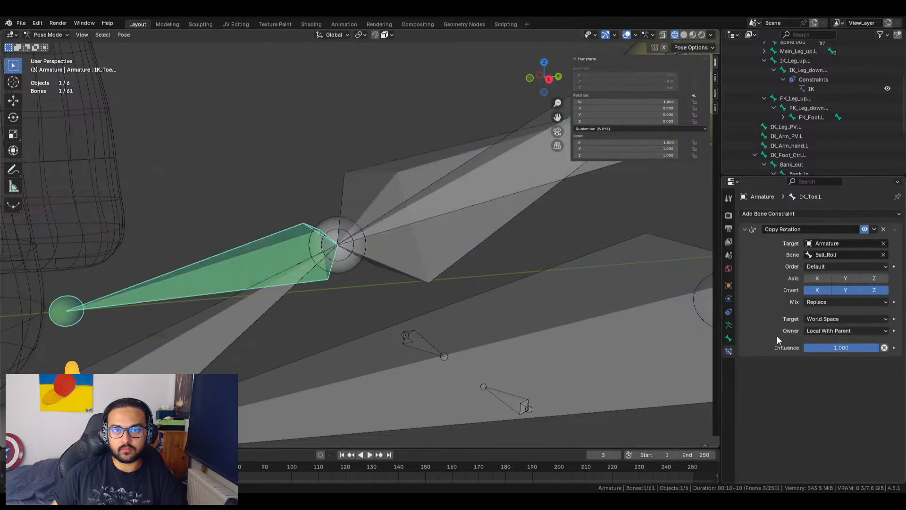
left_click(831, 318)
left_click(821, 355)
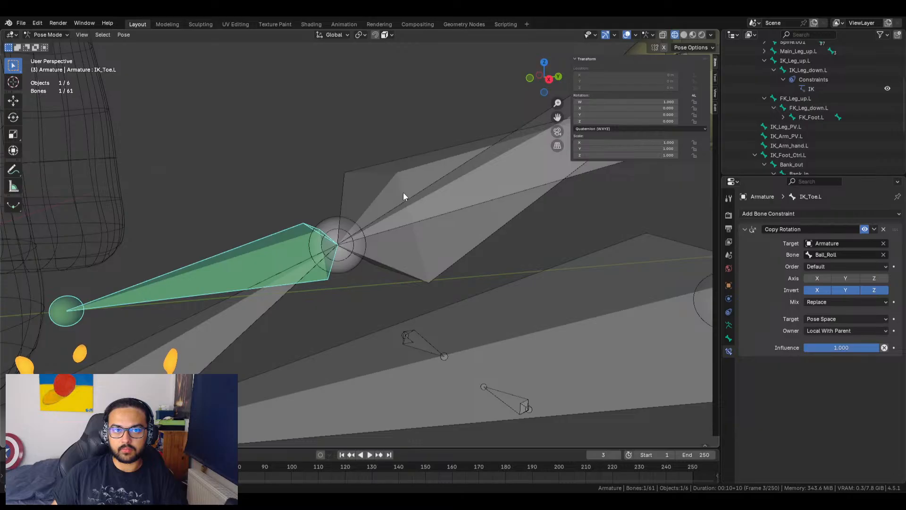
left_click(402, 189)
key("r")
right_click(361, 137)
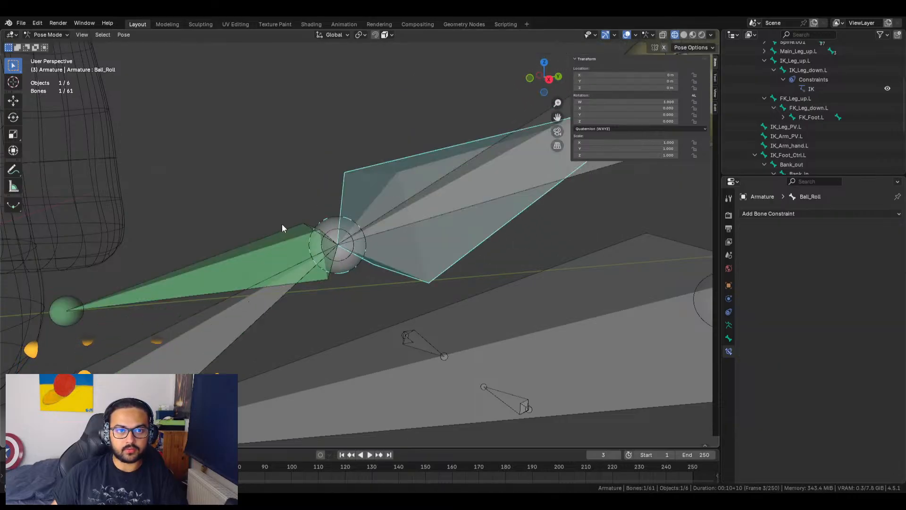
Set the owner space of IK_Toe.L's Copy Rotation constraint to Local Space and test-rotate Ball_Roll
left_click(307, 250)
left_click(832, 331)
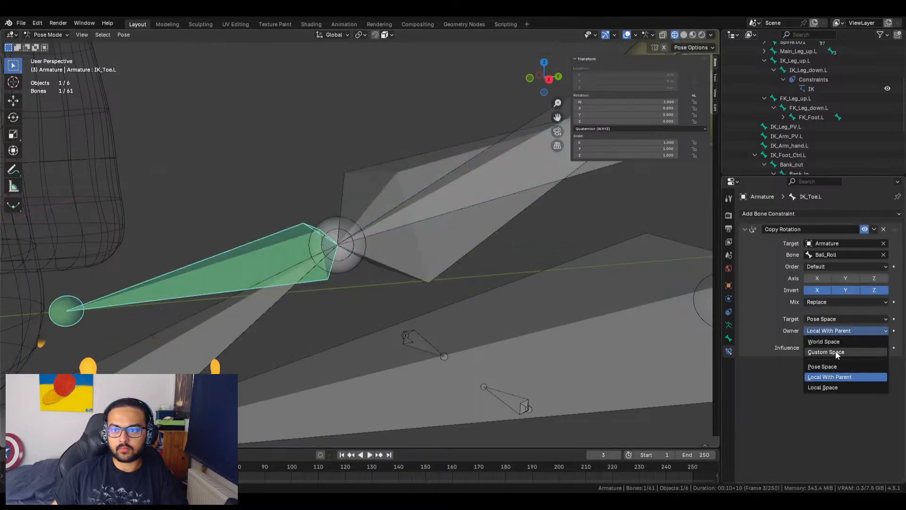
left_click(836, 388)
left_click(365, 188)
key("r")
right_click(333, 230)
Set IK_Toe.L's Copy Rotation target space to Local With Parent, test-rotate Ball_Roll and reselect IK_Toe.L
left_click(284, 242)
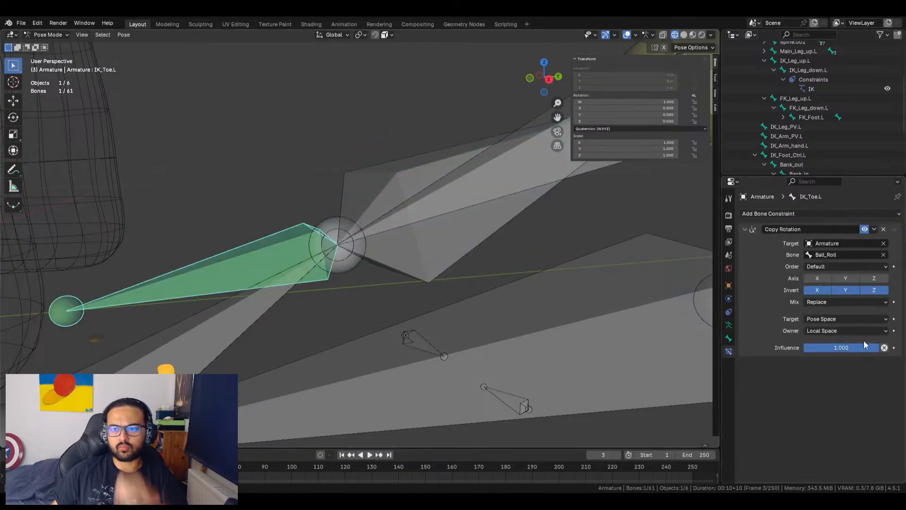
left_click(849, 319)
left_click(832, 367)
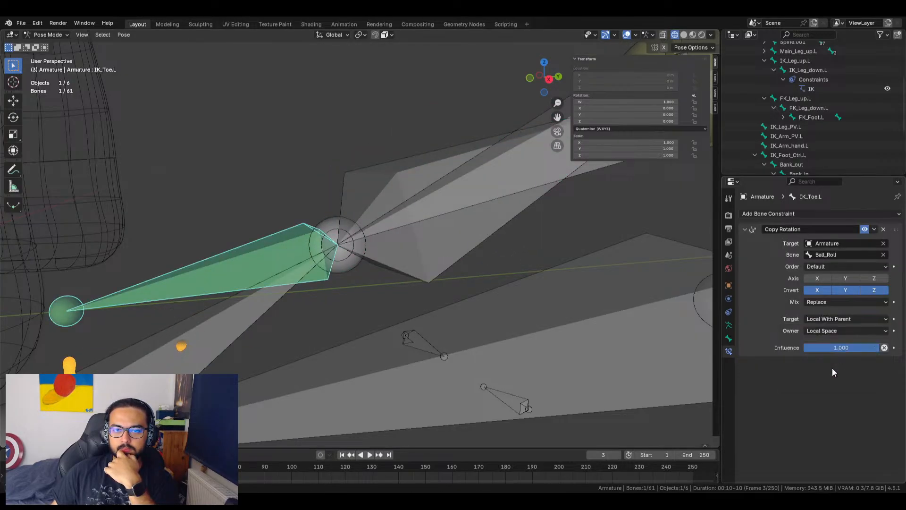
left_click(398, 188)
key("r")
right_click(378, 174)
left_click(273, 245)
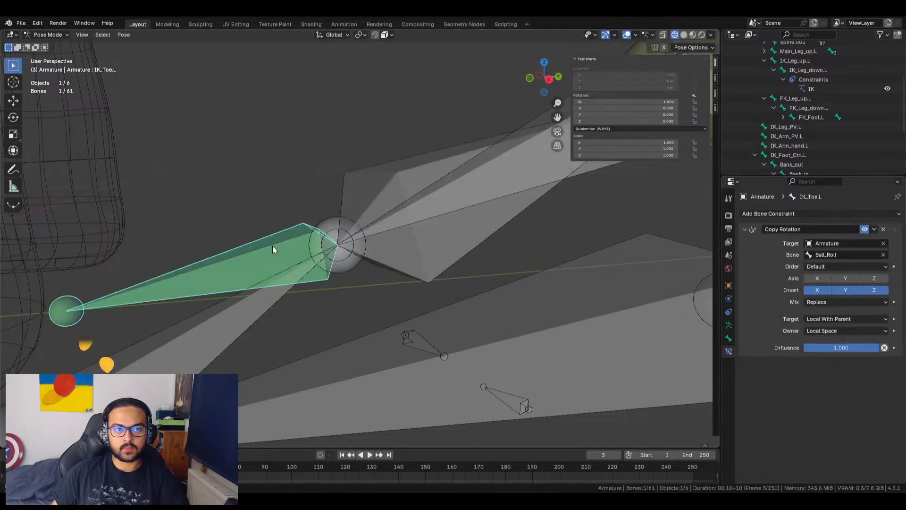
left_click(834, 319)
left_click(516, 267)
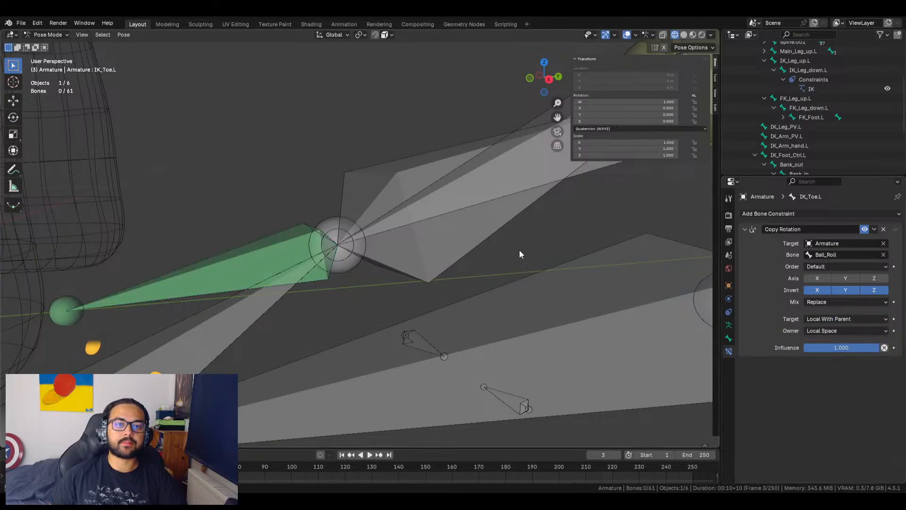
scroll(518, 250, "down", 7)
scroll(411, 272, "up", 5)
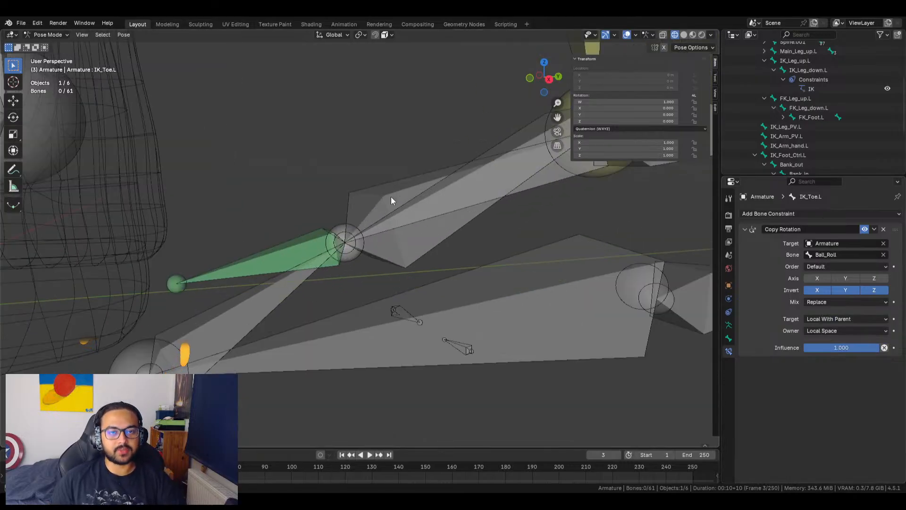
middle_click_drag(378, 235, 429, 273)
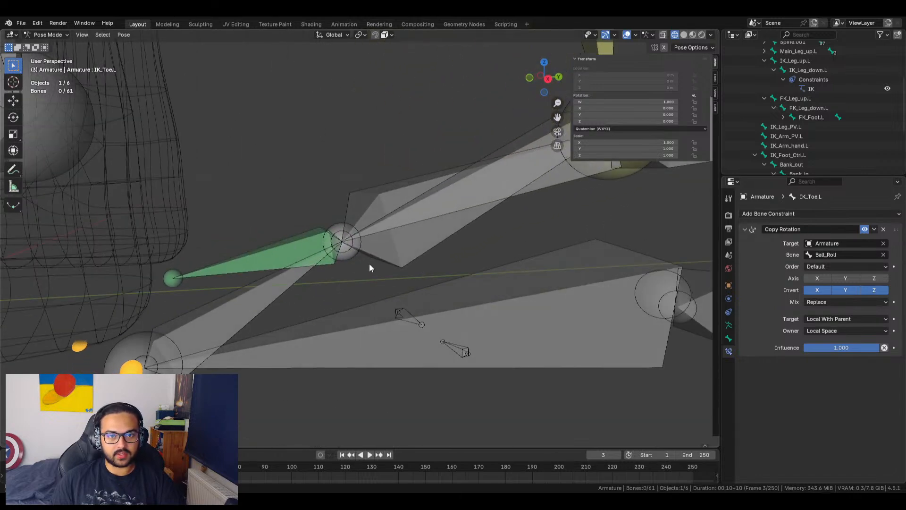
scroll(367, 264, "down", 7)
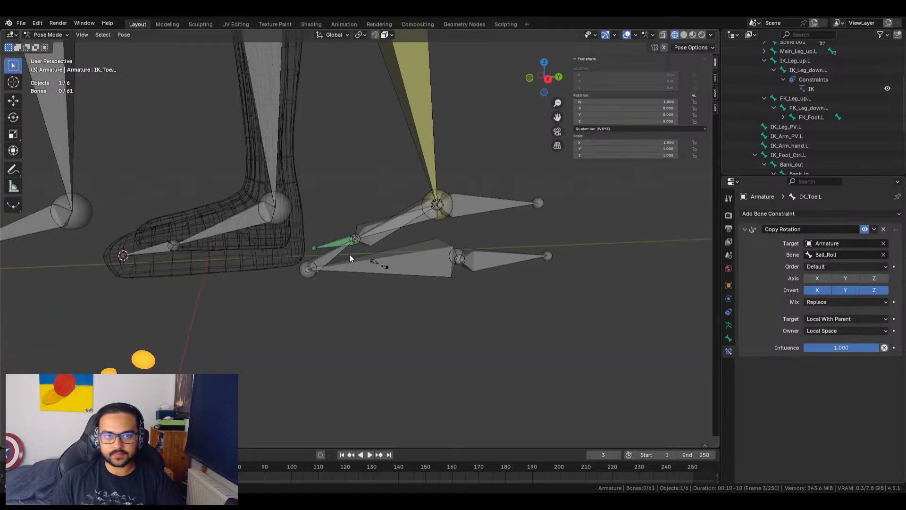
Select the left IK leg chain with its foot control bones and turn off Deform for the active IK_Toe.L
middle_click_drag(353, 256, 414, 330, "shift")
scroll(390, 319, "down", 8)
middle_click_drag(394, 277, 380, 351, "shift")
left_click_drag(461, 351, 359, 219)
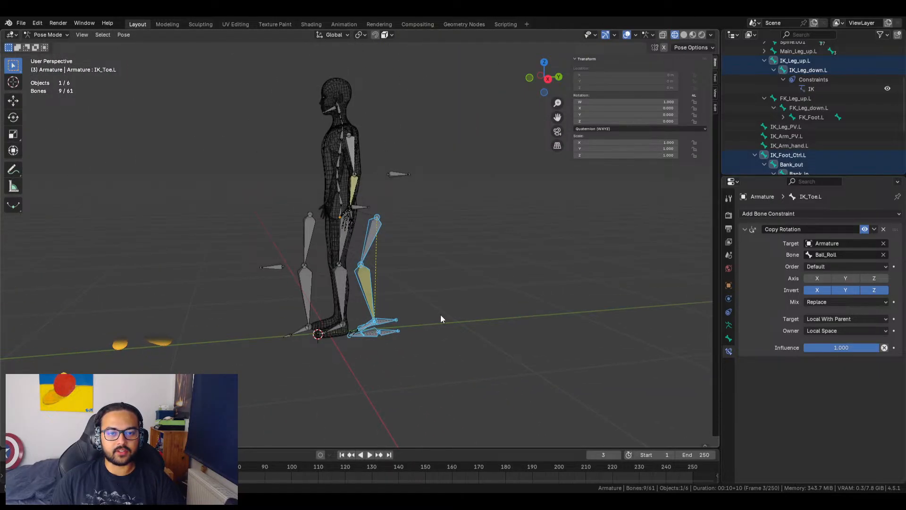
left_click(729, 338)
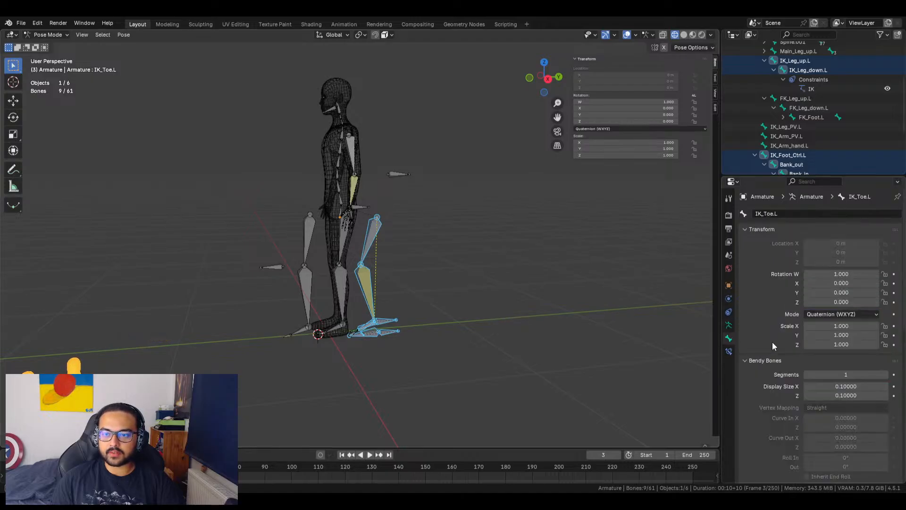
scroll(772, 342, "down", 10)
left_click(752, 451)
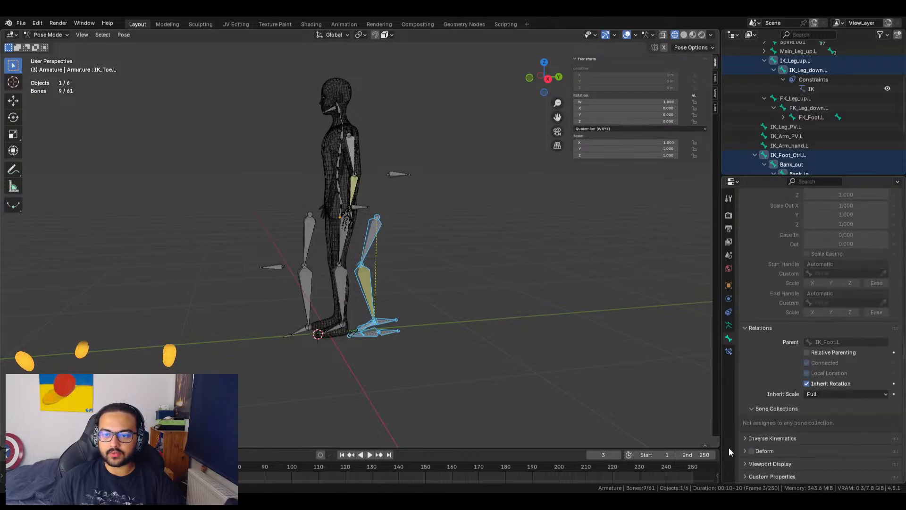
Make sure Deform is off for IK_Leg_foot.L, IK_Foot_Ctrl.L, Heel_roll, Bank_out, Bank_in, Toe_roll and Ball_Roll
left_click(386, 322)
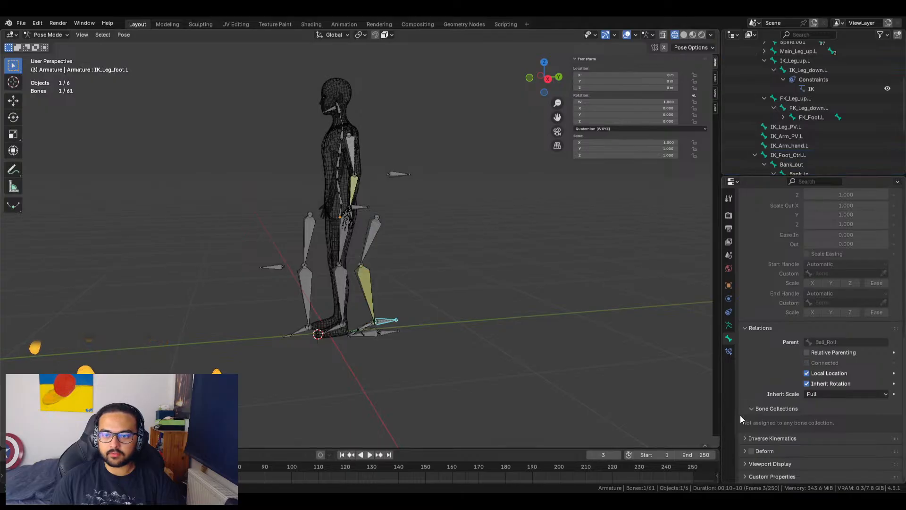
left_click(383, 334)
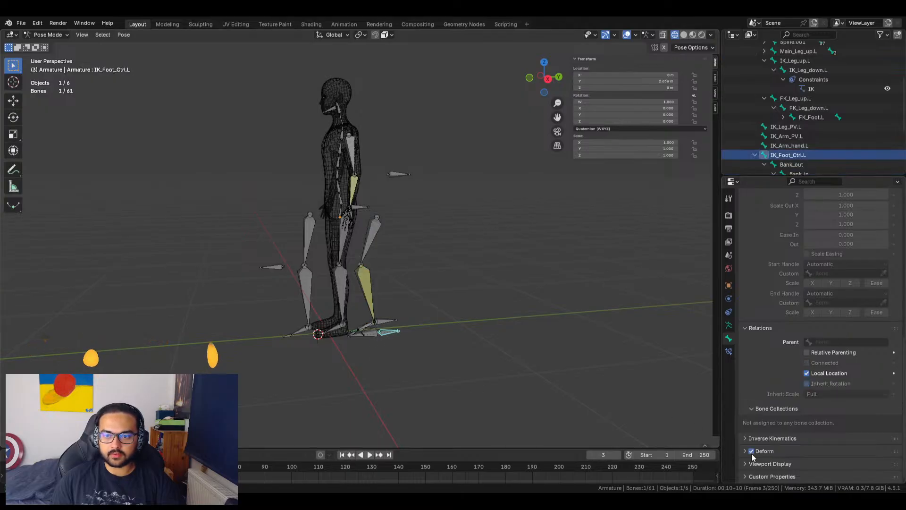
scroll(376, 348, "up", 10)
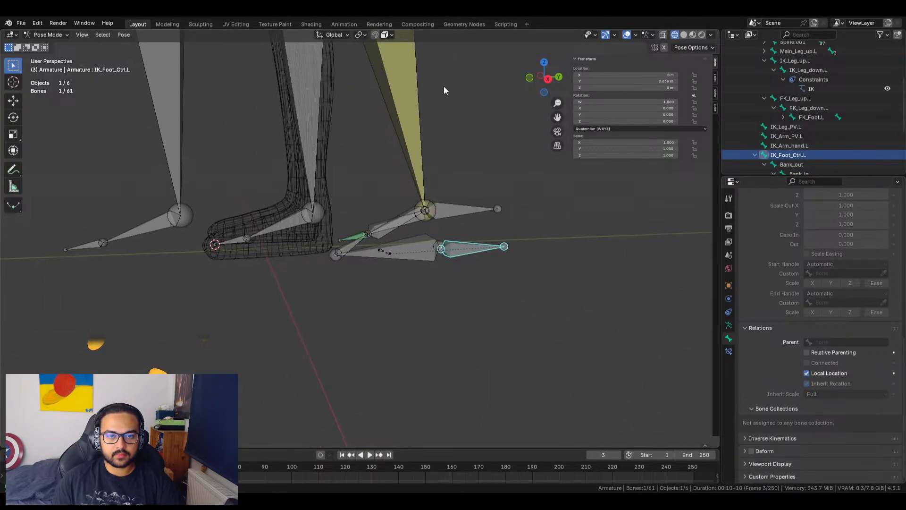
left_click(503, 274)
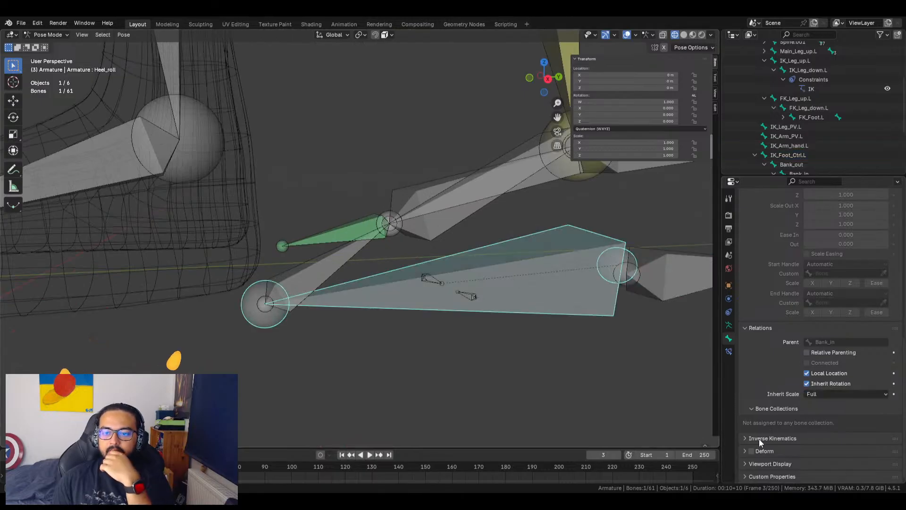
left_click(474, 298)
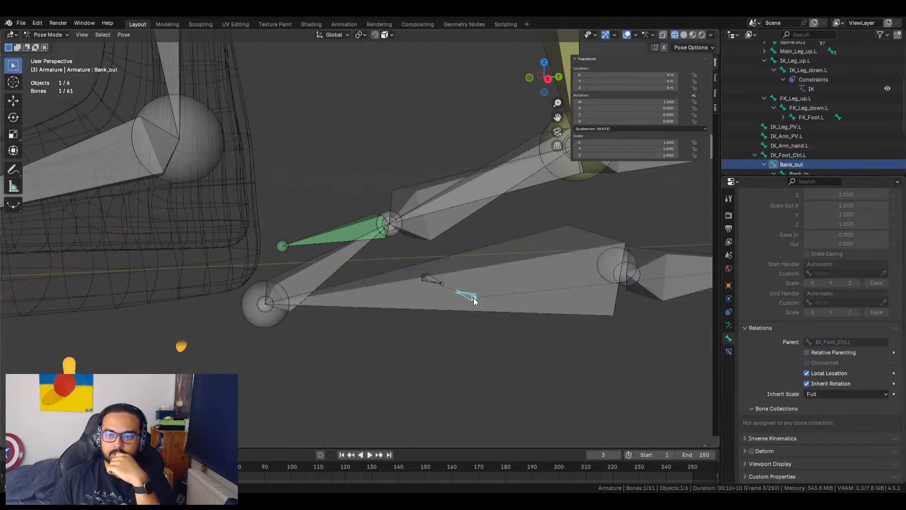
left_click(438, 282)
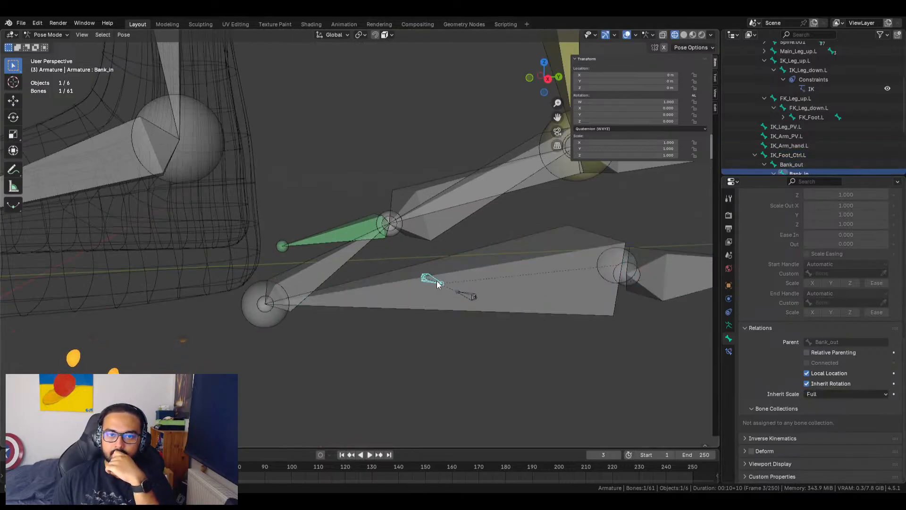
left_click(290, 282)
left_click(421, 186)
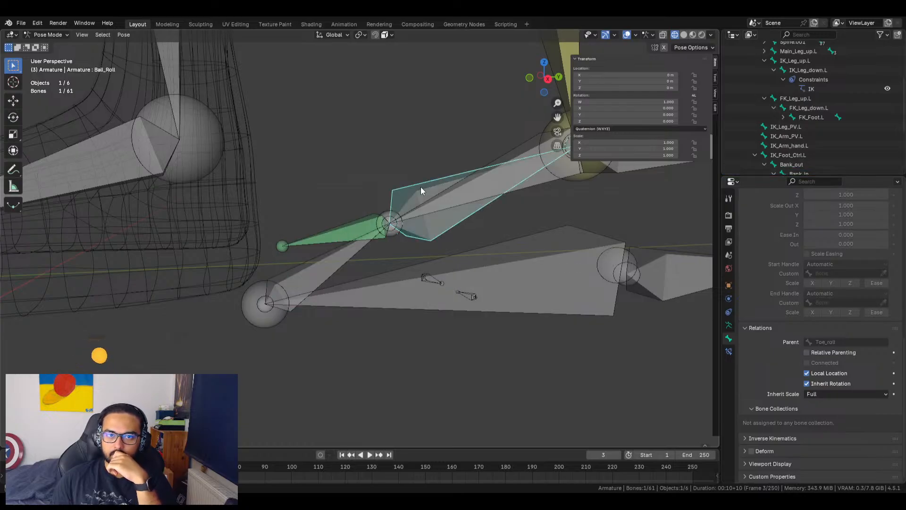
Turn off Deform for IK_Foot.L and check the setting on IK_Toe.L and IK_Leg_foot.L
left_click(457, 197)
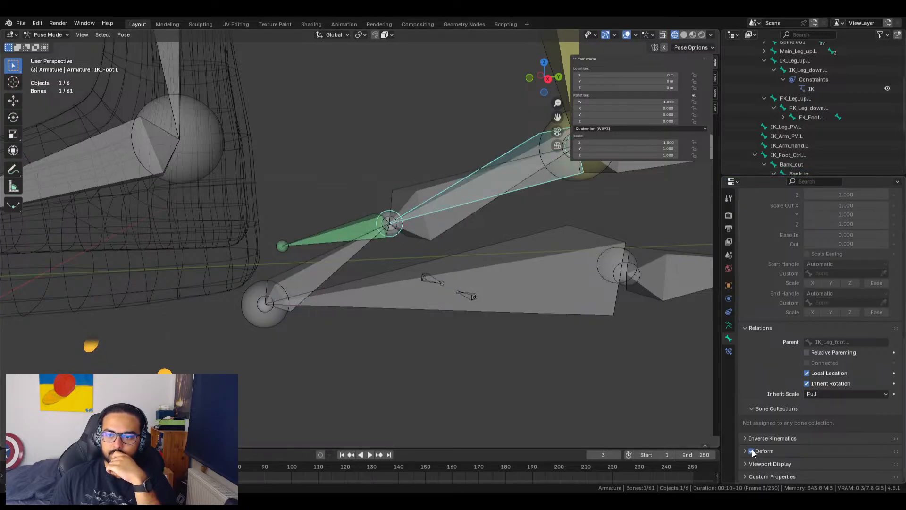
left_click(352, 224)
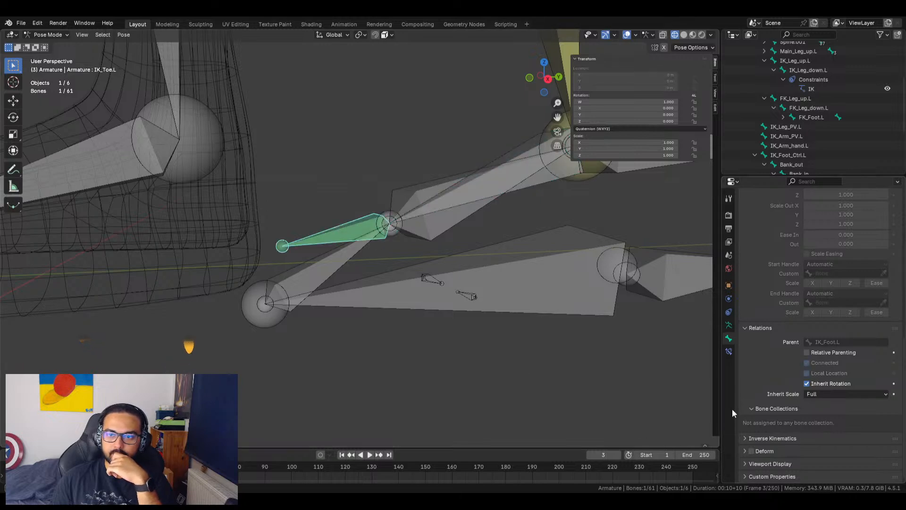
middle_click_drag(522, 222, 479, 238)
left_click(478, 239)
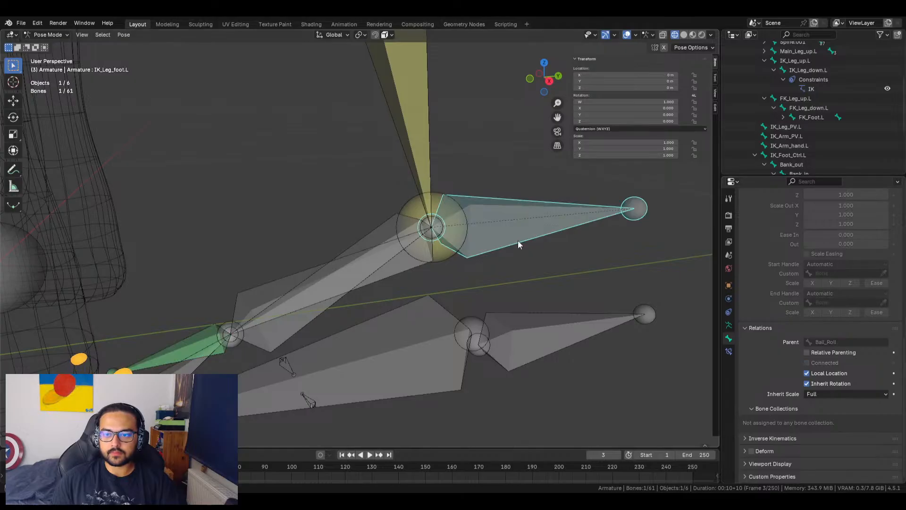
Turn off Deform for the lower and upper IK leg bones, IK_Leg_down.L and IK_Leg_up.L
left_click(415, 132)
scroll(483, 210, "down", 5)
middle_click_drag(590, 339, 373, 148)
left_click(373, 148)
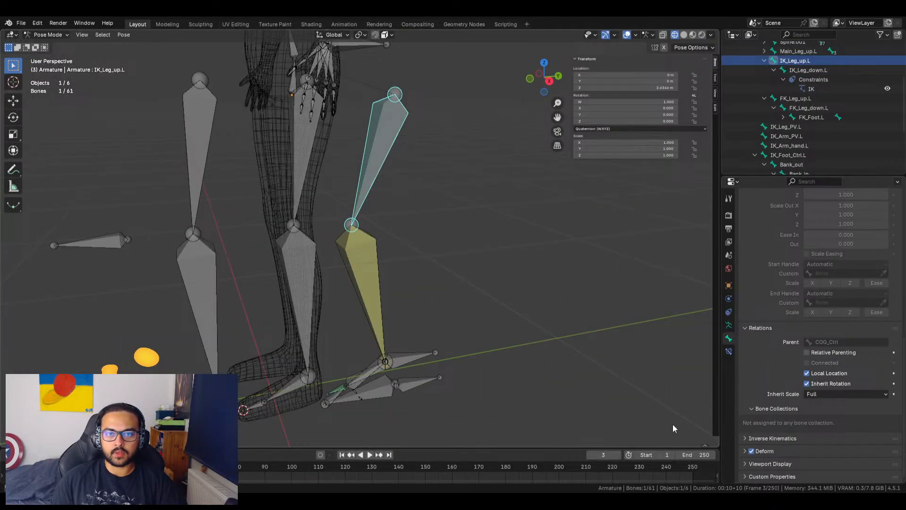
left_click(752, 451)
middle_click_drag(435, 270, 419, 262)
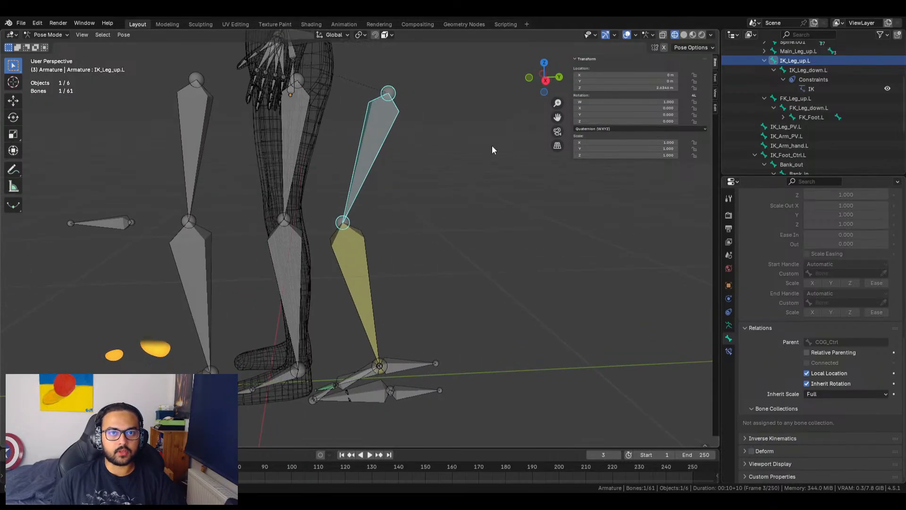
In the right orthographic view, set the Y location of IK_Foot_Ctrl.L to 0 m
left_click(546, 81)
scroll(444, 185, "down", 3)
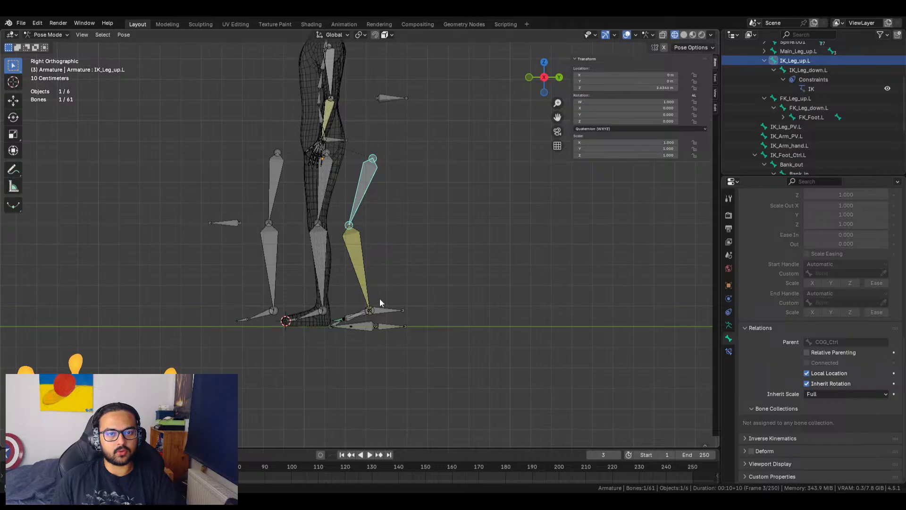
left_click(387, 328)
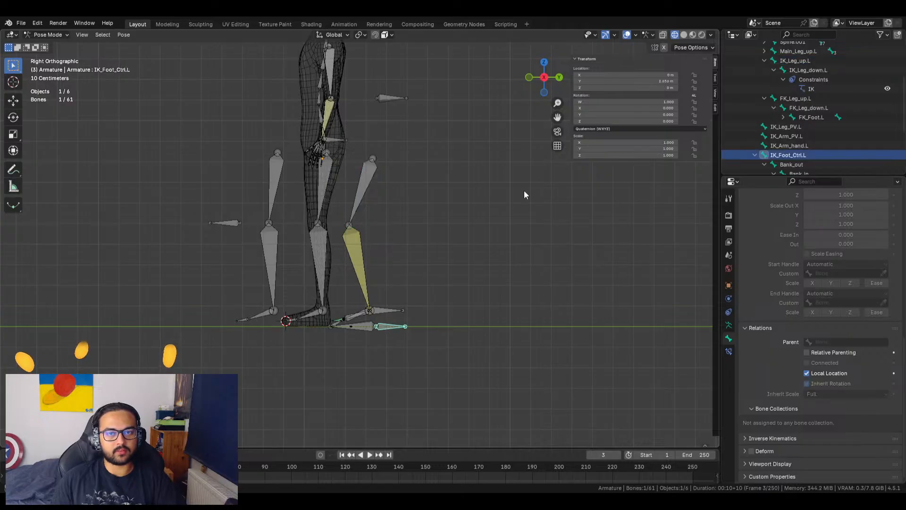
left_click(646, 82)
type("0")
key("Return")
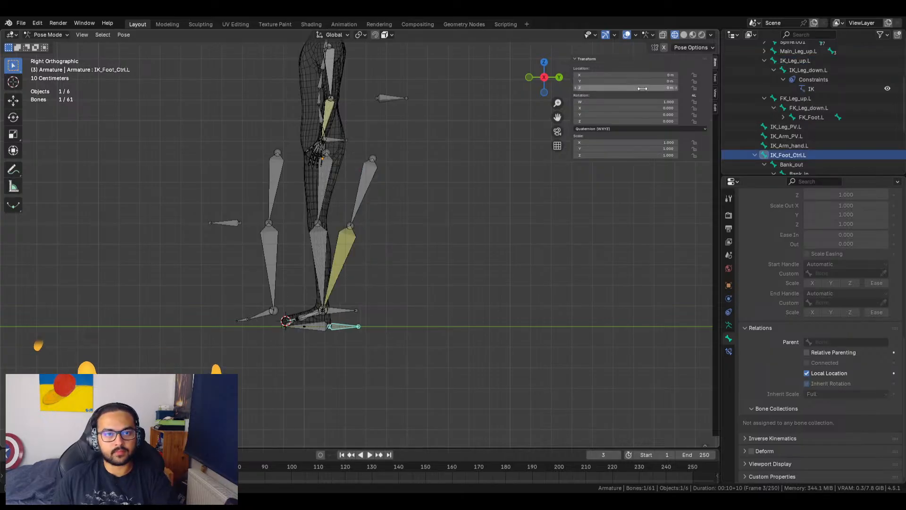
Set the Z location of IK_Leg_up.L to 0 m
left_click(374, 159)
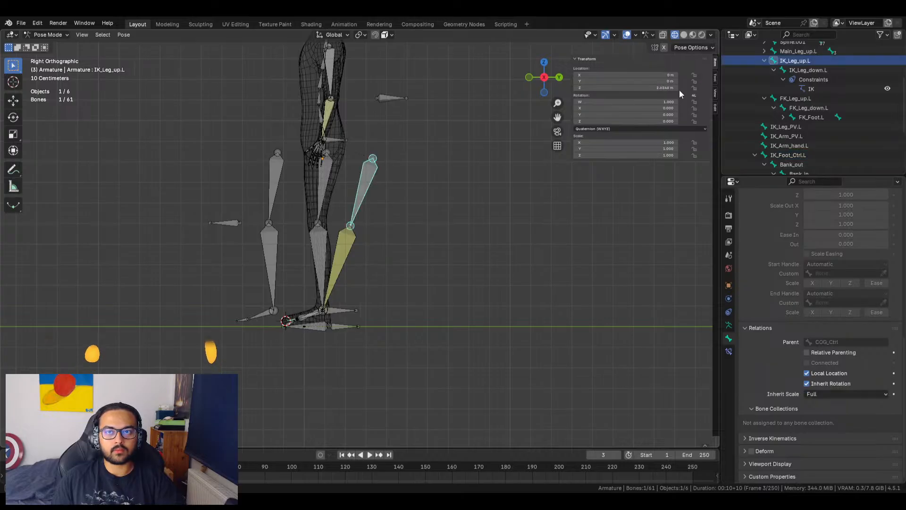
left_click(646, 87)
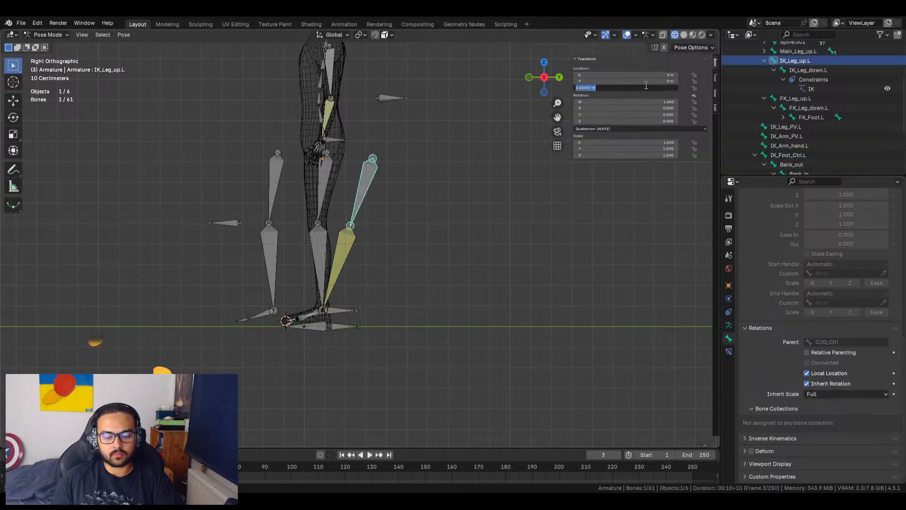
type("0")
key("Return")
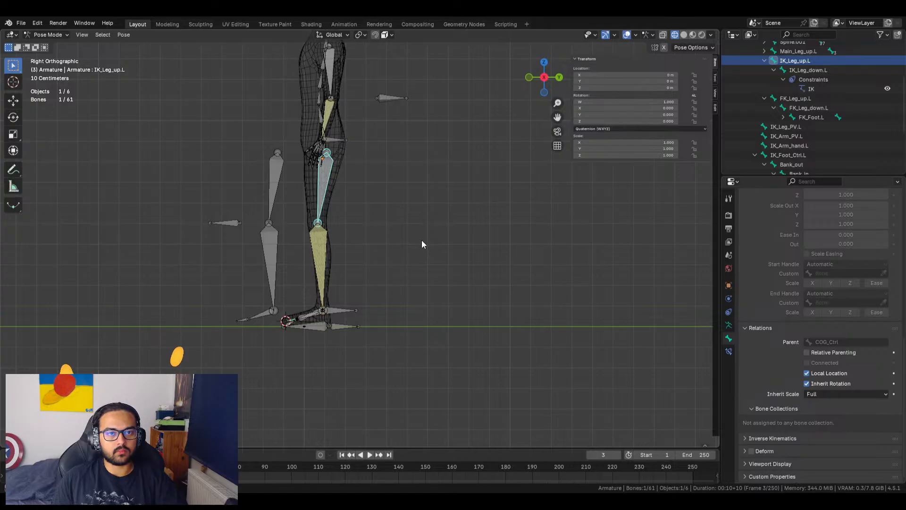
Undo the location resets of IK_Leg_up.L and IK_Foot_Ctrl.L, and clear the bone selection
key("ctrl+z")
key("ctrl+z")
key("ctrl+z")
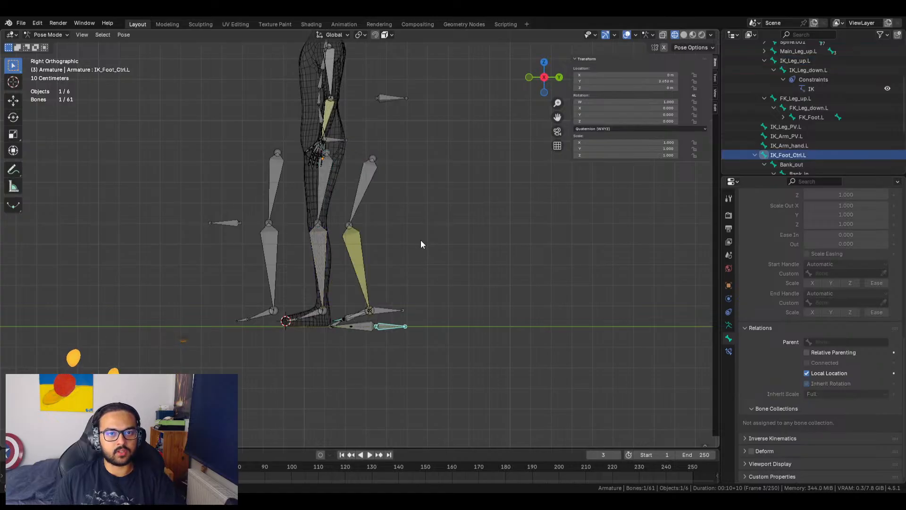
left_click(422, 244)
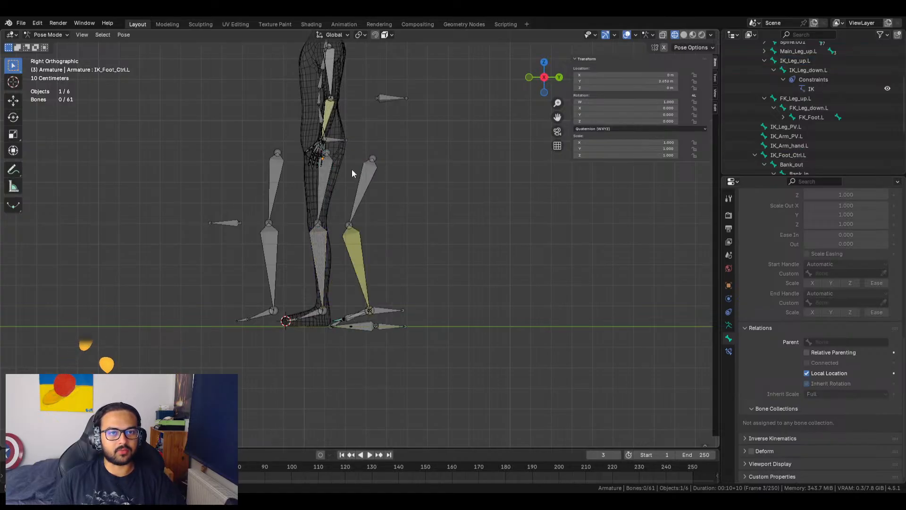
Select Ball_Roll and examine up close how it sits relative to IK_Toe.L and the other IK foot bones
scroll(353, 218, "up", 3)
middle_click_drag(352, 218, 445, 179)
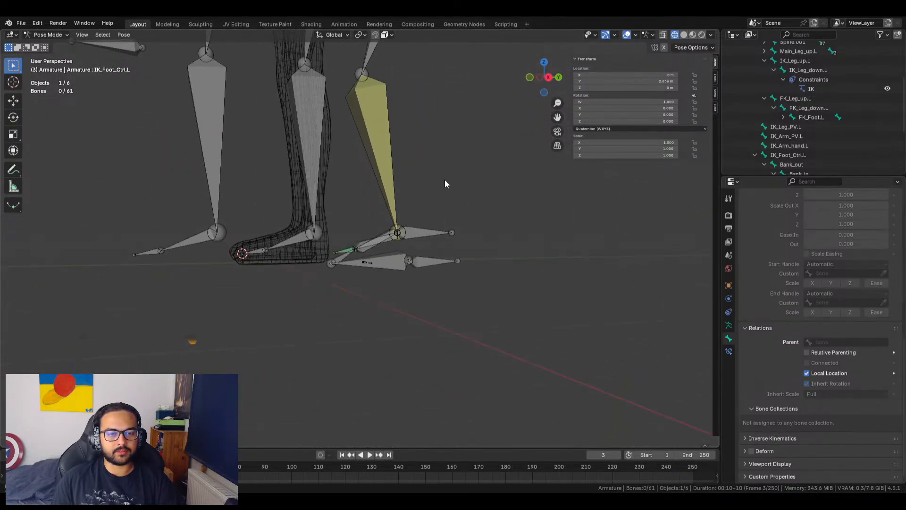
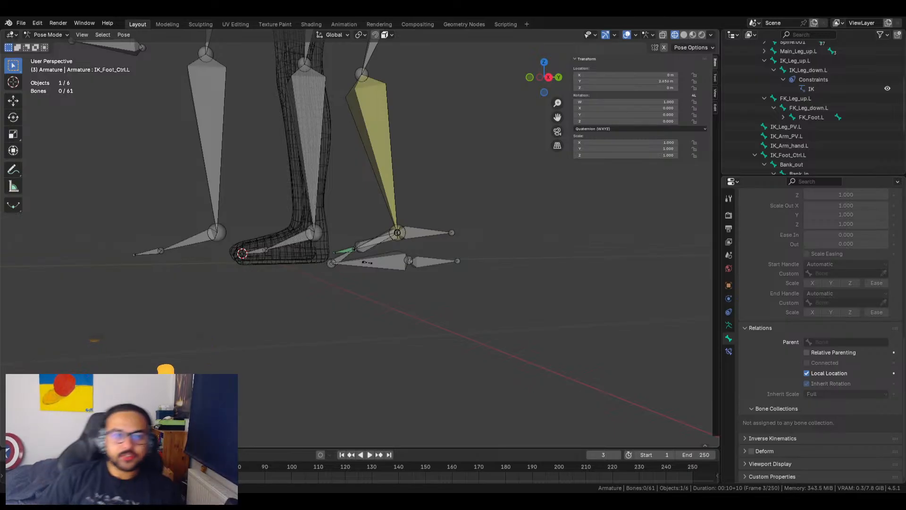
middle_click_drag(412, 242, 429, 276)
scroll(433, 261, "up", 6)
scroll(369, 241, "up", 2)
left_click(331, 291)
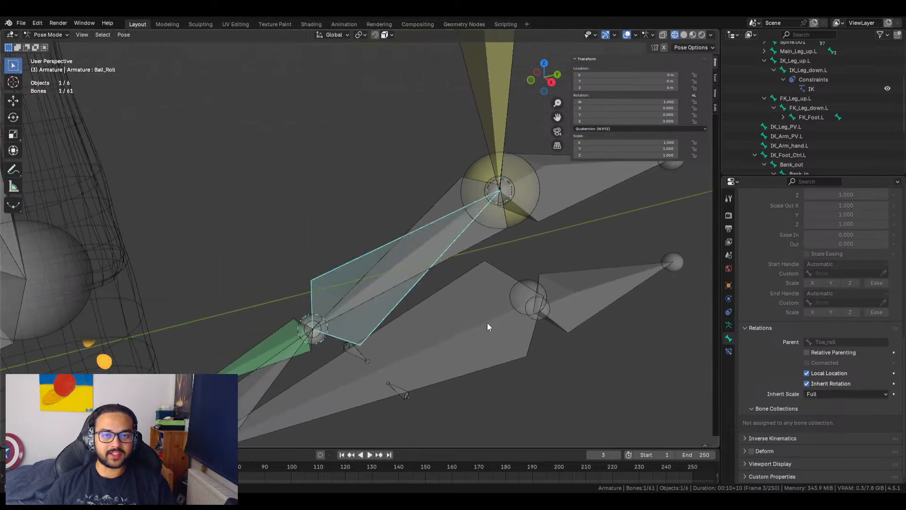
scroll(472, 325, "down", 2)
scroll(299, 300, "up", 2)
scroll(348, 301, "up", 2)
scroll(508, 279, "up", 2)
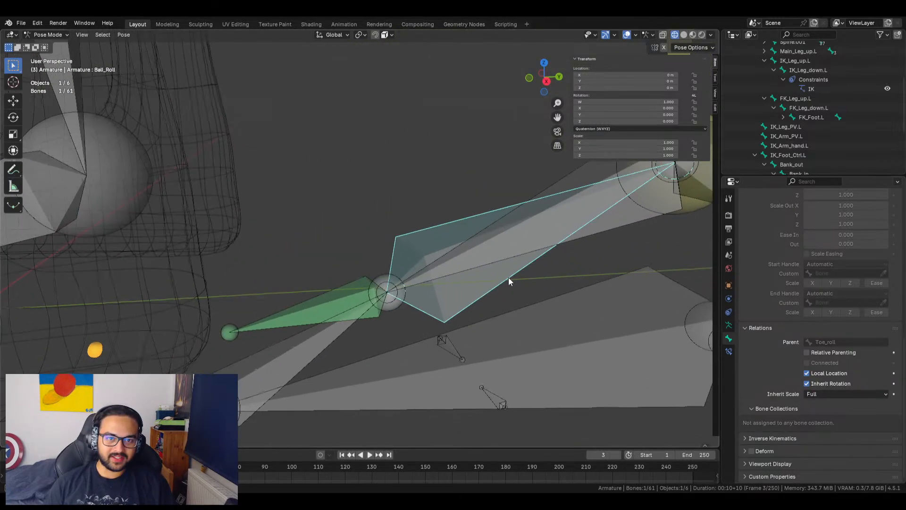
middle_click_drag(490, 299, 474, 312, "shift")
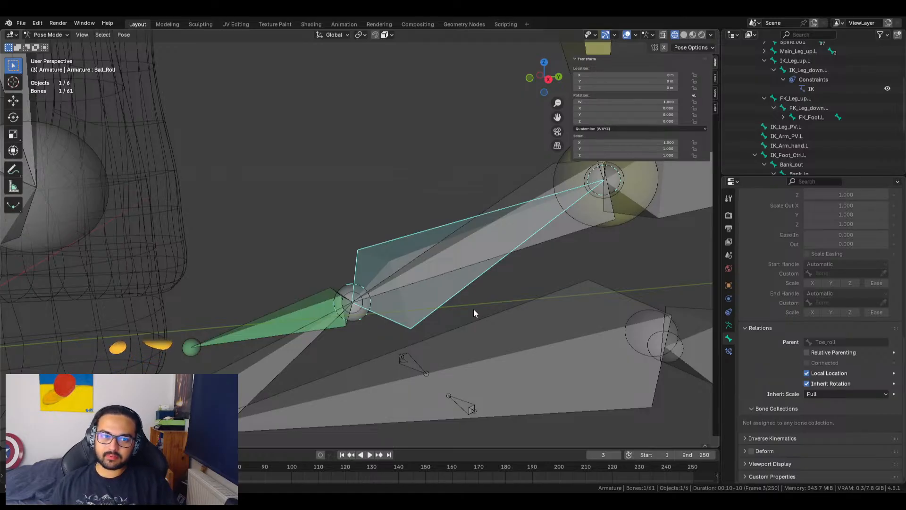
middle_click_drag(486, 300, 495, 302)
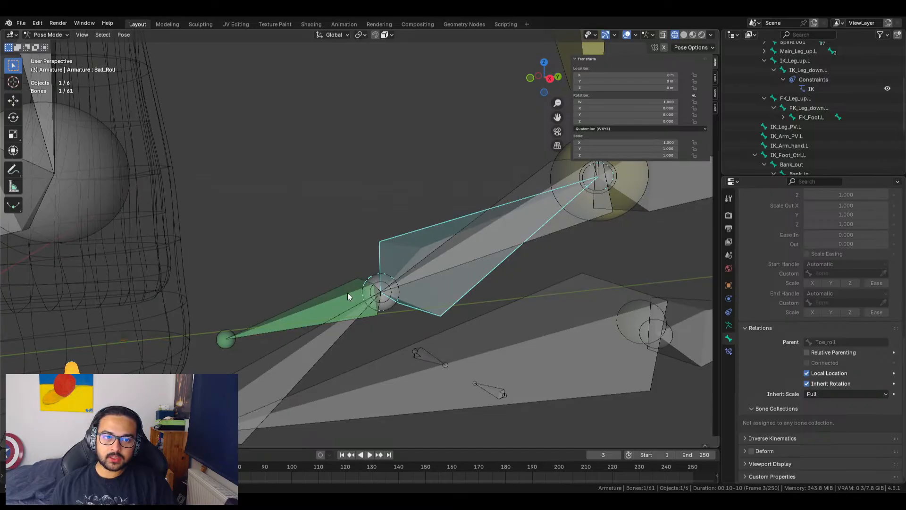
Set the mix mode of IK_Toe.L's Copy Rotation constraint to Offset (Legacy) and test it by rotating Ball_Roll
left_click(332, 301)
left_click(729, 351)
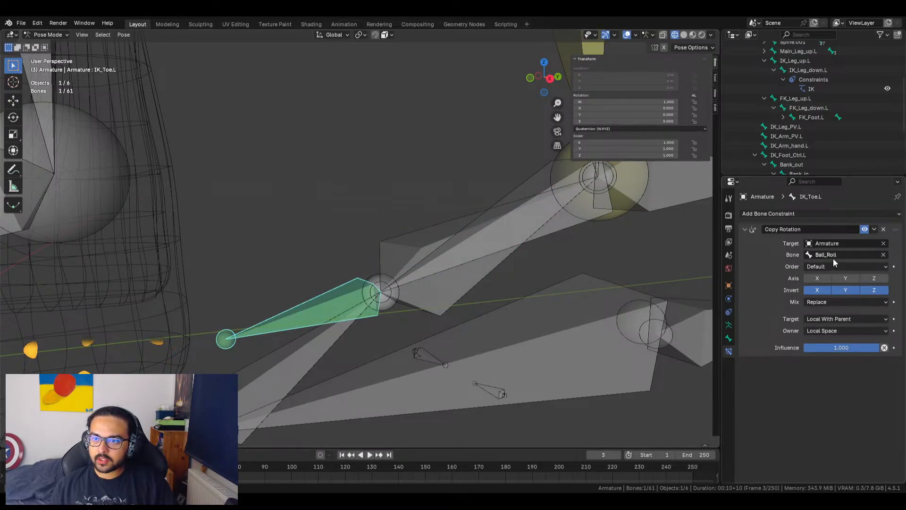
left_click(843, 301)
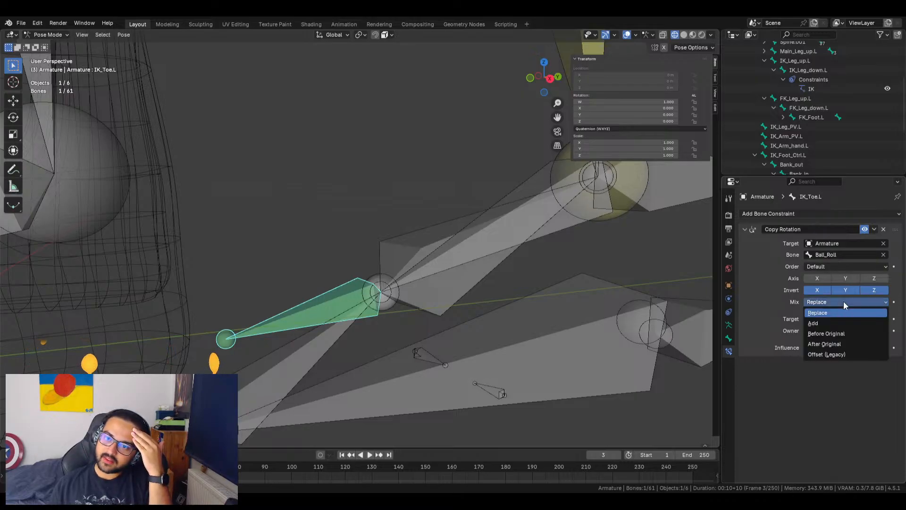
left_click(844, 353)
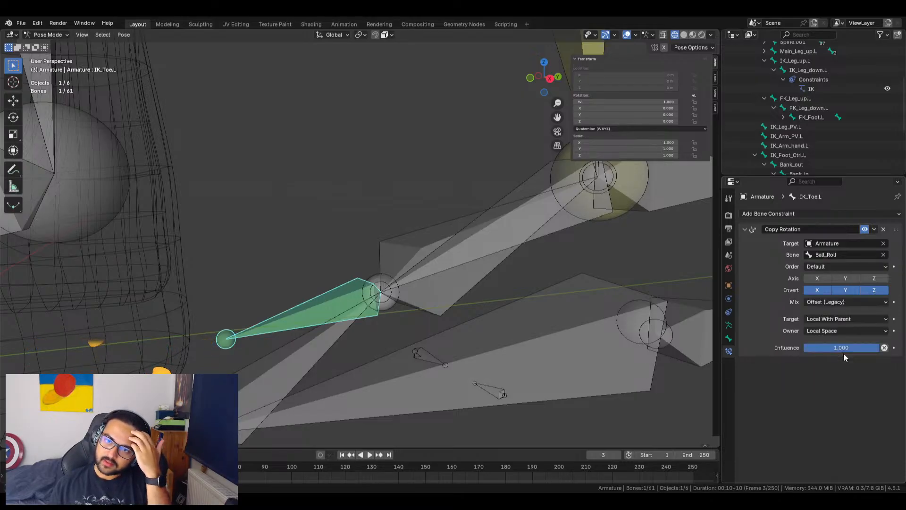
left_click(410, 240)
key("r")
right_click(376, 266)
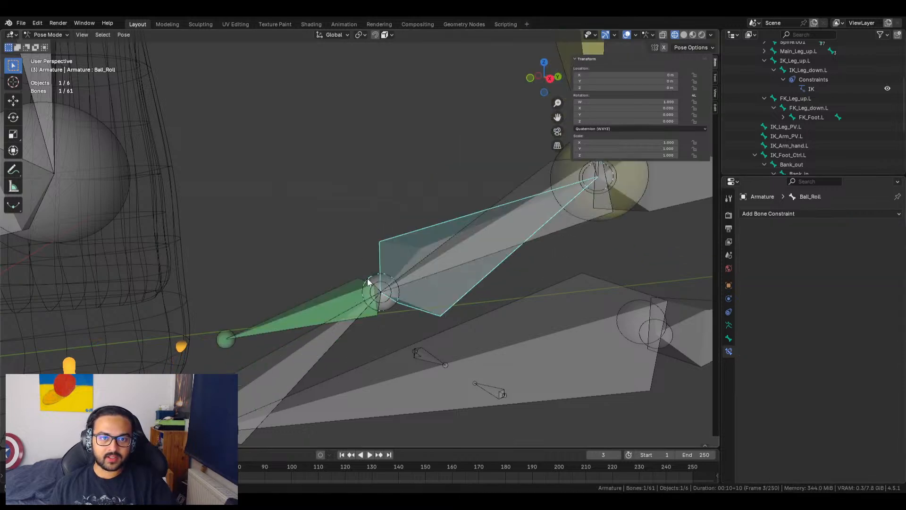
Set the target space of IK_Toe.L's Copy Rotation constraint to World Space and test it by rotating Ball_Roll
left_click(339, 299)
middle_click_drag(553, 299, 537, 286)
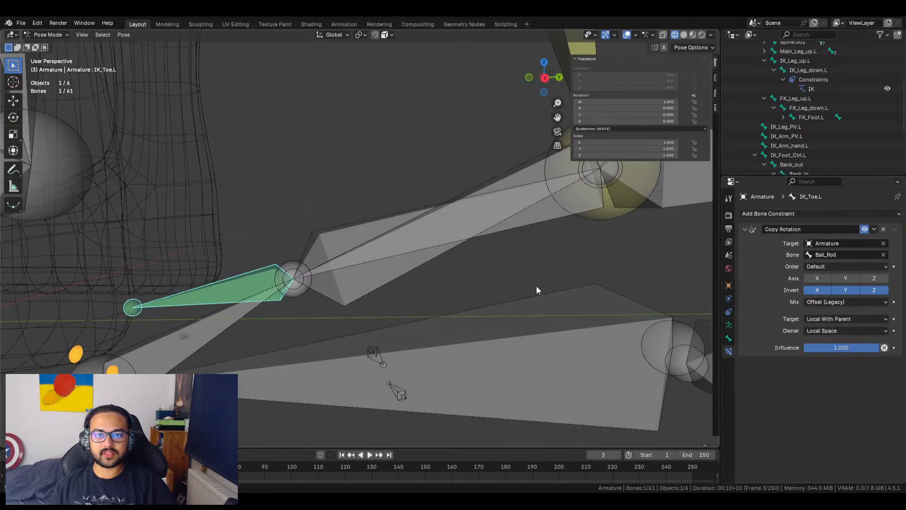
left_click(837, 318)
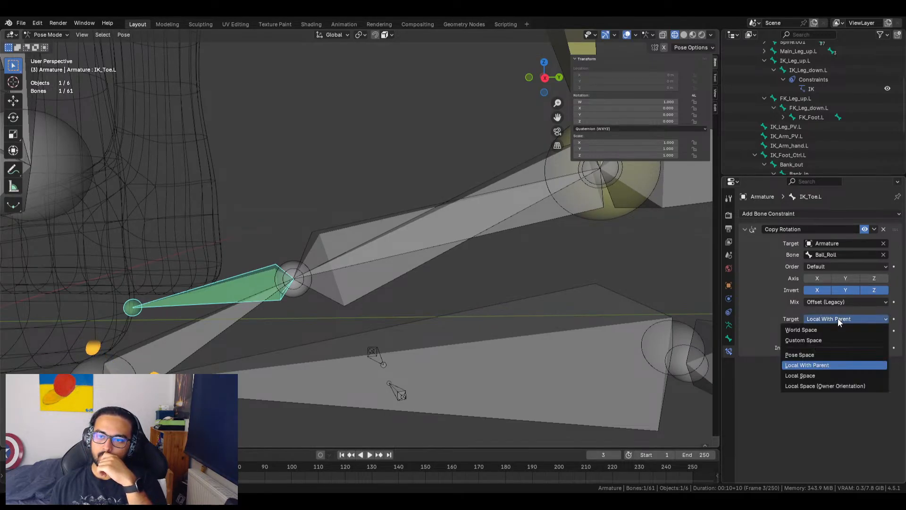
left_click(820, 329)
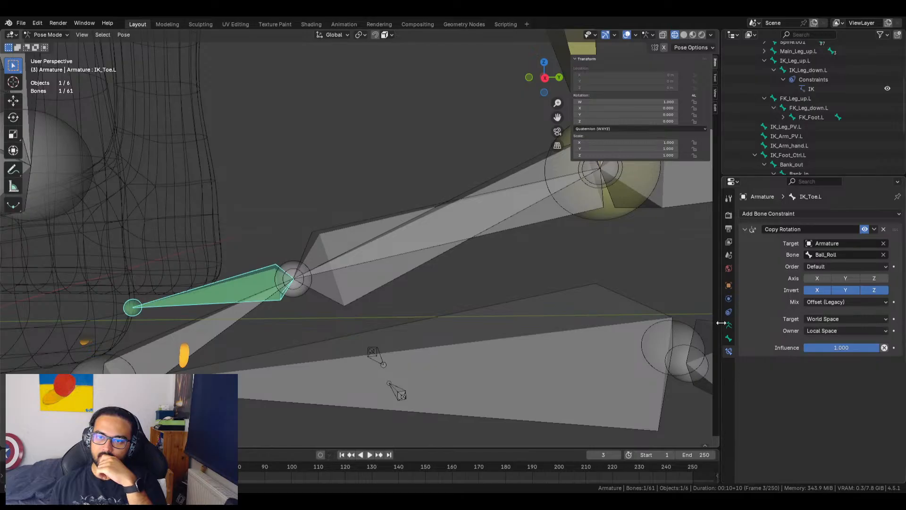
left_click(352, 242)
key("r")
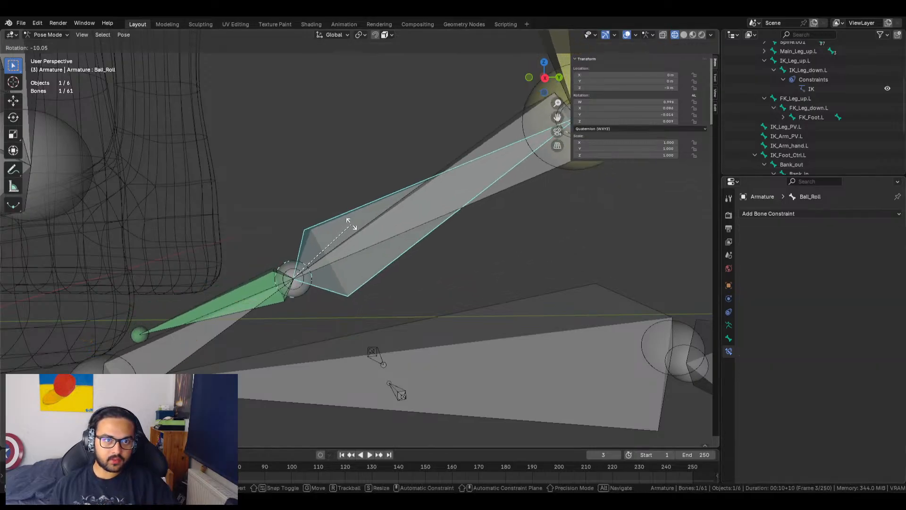
key("Escape")
Set the mix mode of IK_Toe.L's Copy Rotation constraint to Add and test it by rotating Ball_Roll
left_click(250, 275)
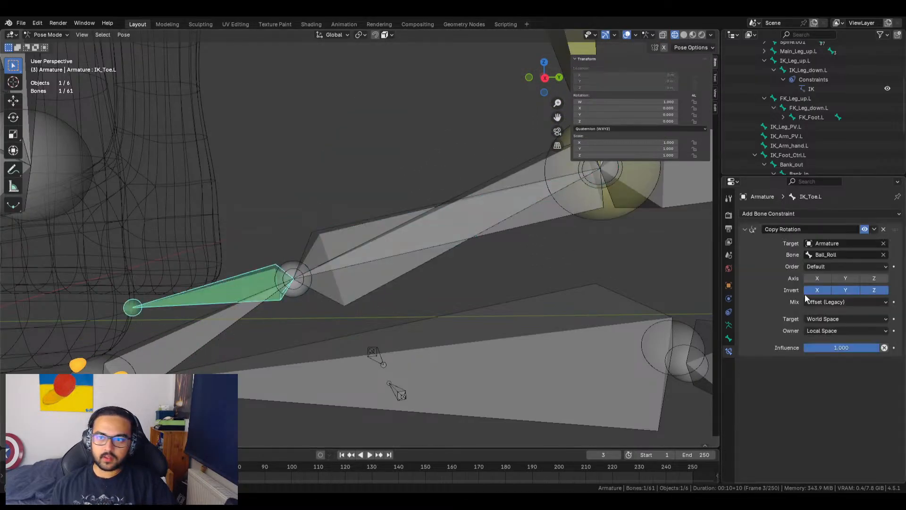
left_click(837, 302)
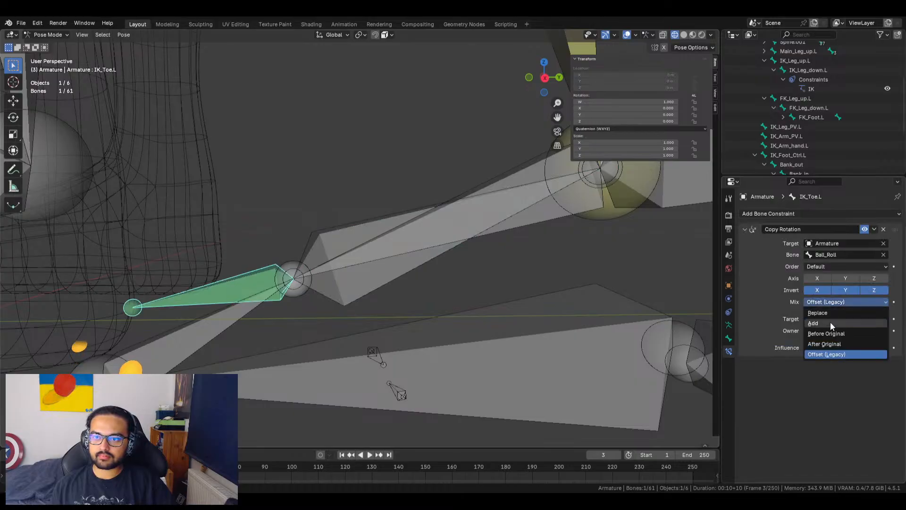
left_click(836, 321)
left_click(352, 225)
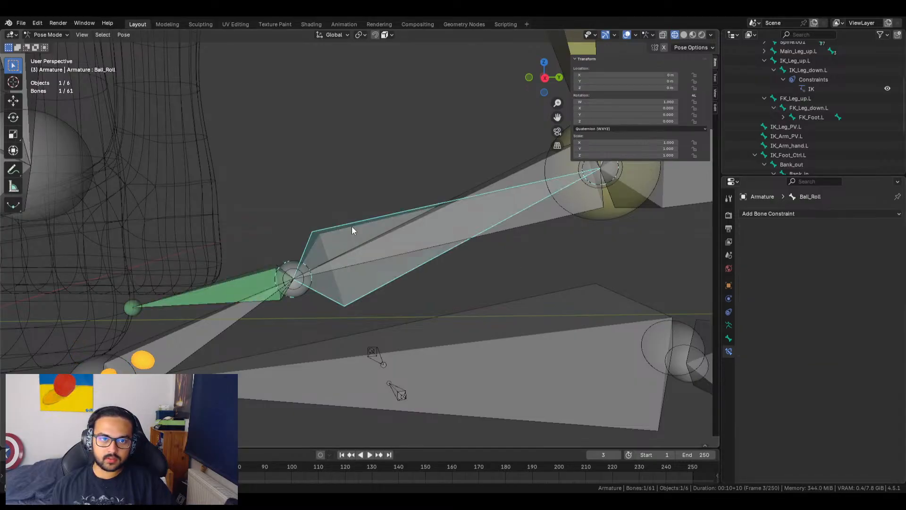
key("r")
right_click(310, 174)
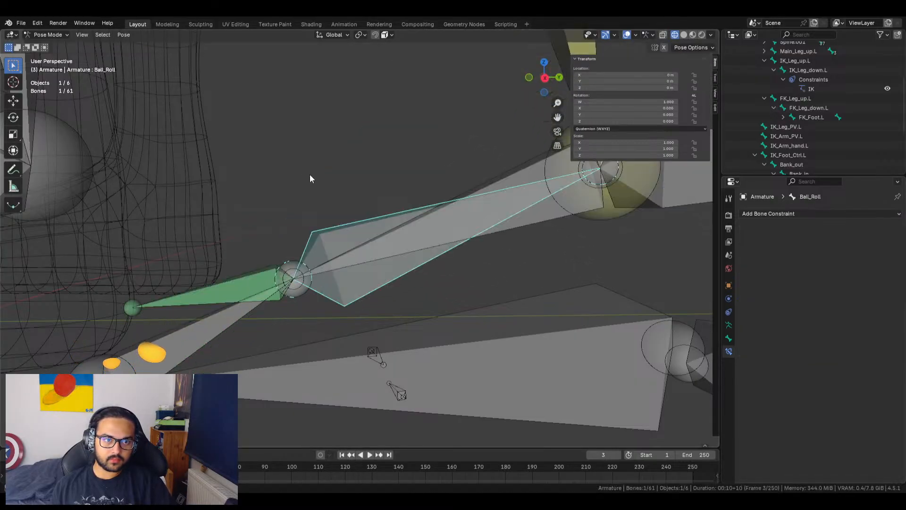
Enable the X, Y and Z axes of IK_Toe.L's Copy Rotation constraint and turn off inversion on all three
left_click(248, 285)
left_click(817, 289)
left_click(817, 278)
left_click(846, 278)
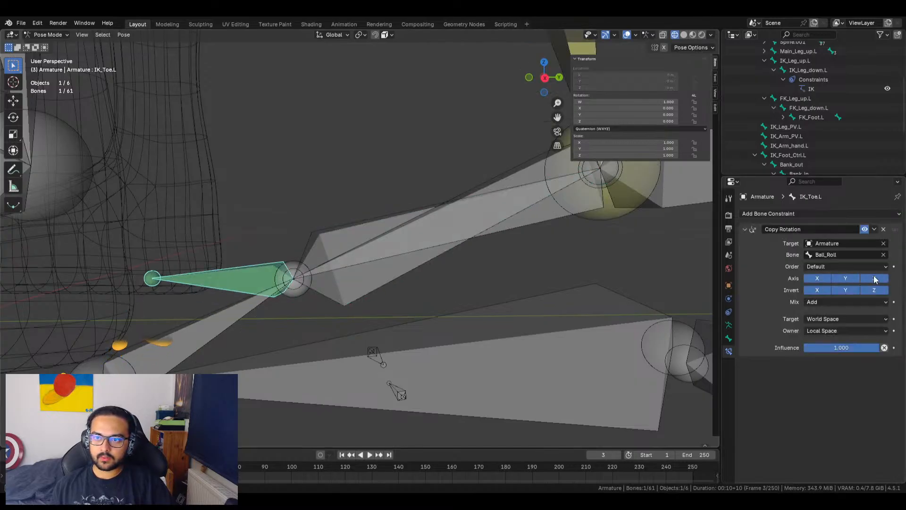
left_click(875, 278)
left_click(845, 290)
left_click(874, 290)
Try rotating Ball_Roll to check how IK_Toe.L follows with all axes enabled, and cancel the rotation
middle_click_drag(423, 307, 437, 313)
left_click(345, 254)
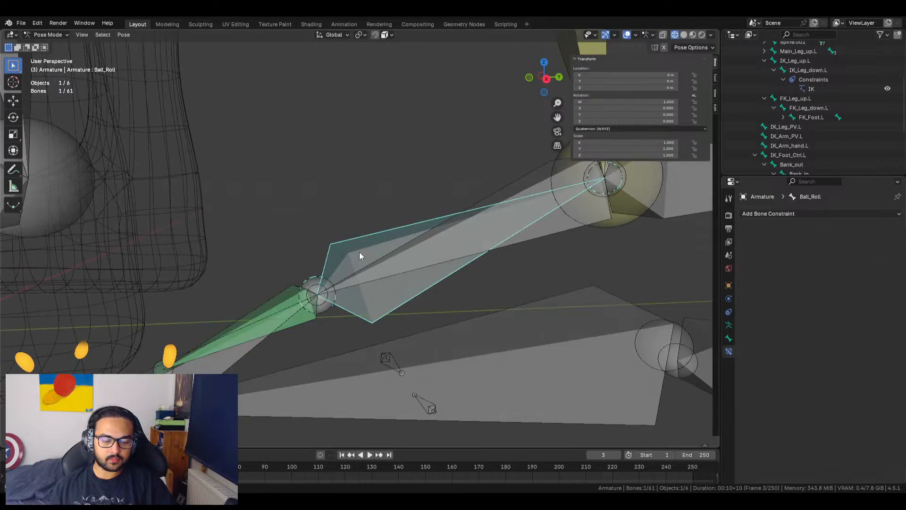
key("r")
right_click(330, 217)
middle_click_drag(461, 335, 411, 316)
Set IK_Toe.L's Copy Rotation constraint to Pose Space for the target and Local With Parent for the owner
left_click(411, 323)
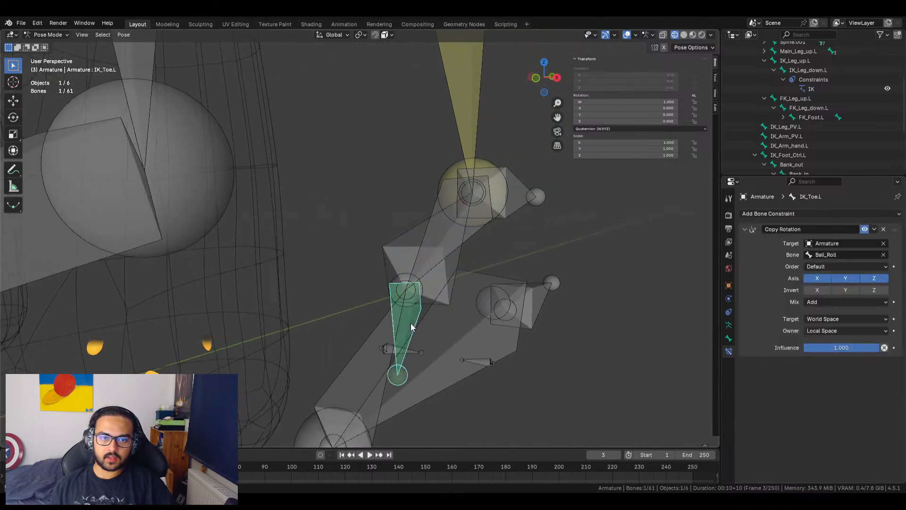
left_click(823, 319)
left_click(822, 353)
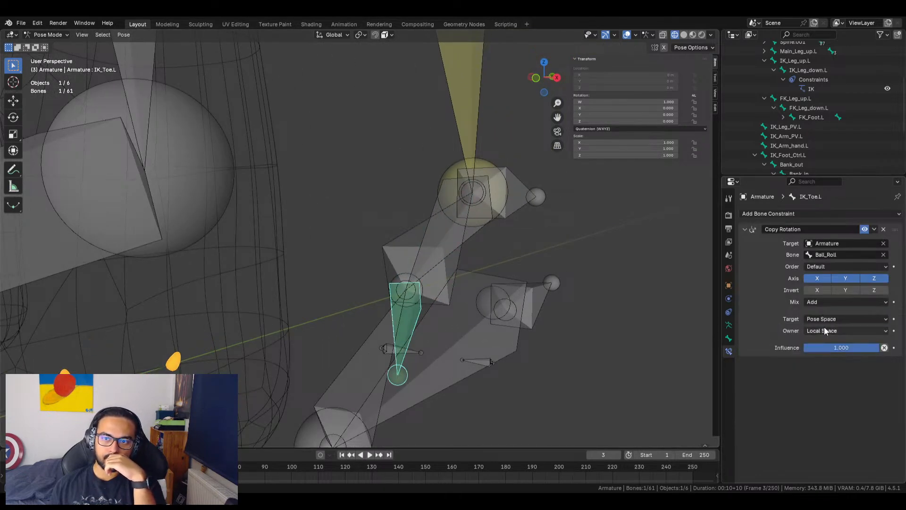
left_click(825, 330)
left_click(831, 364)
middle_click_drag(580, 325, 498, 291)
left_click(825, 330)
left_click(840, 376)
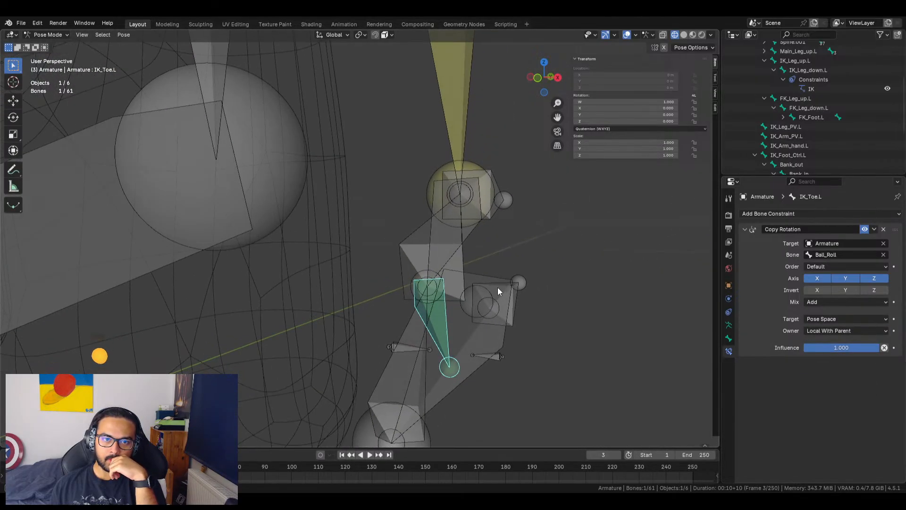
Set the constraint's target space to Local With Parent and test it by rotating Ball_Roll
left_click(835, 319)
left_click(826, 364)
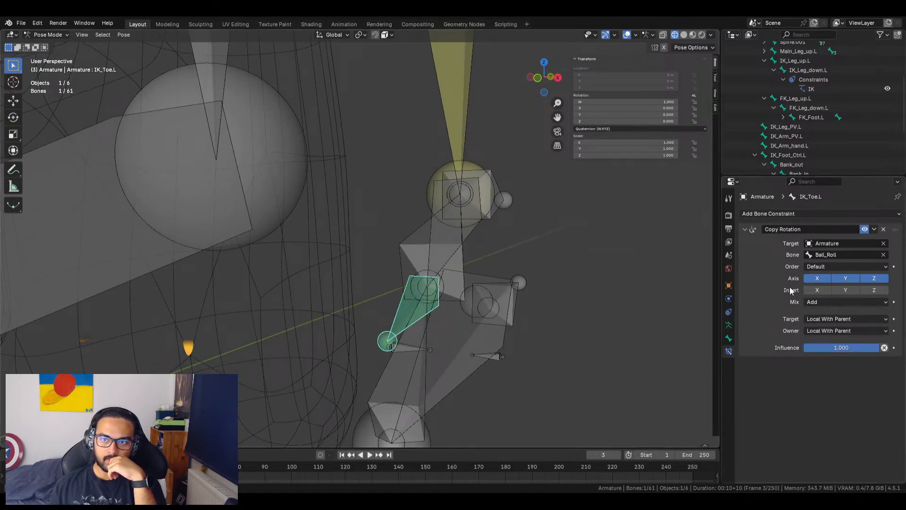
left_click(409, 248)
middle_click_drag(409, 248, 356, 254)
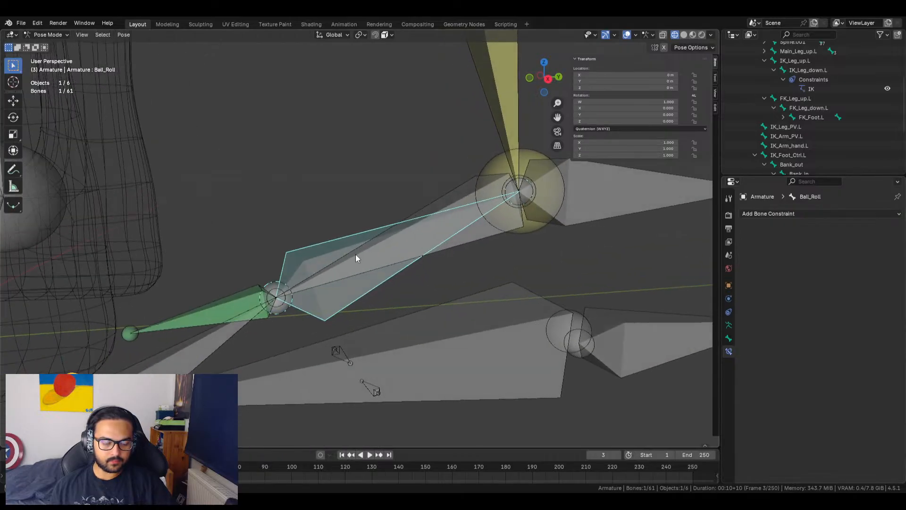
key("r")
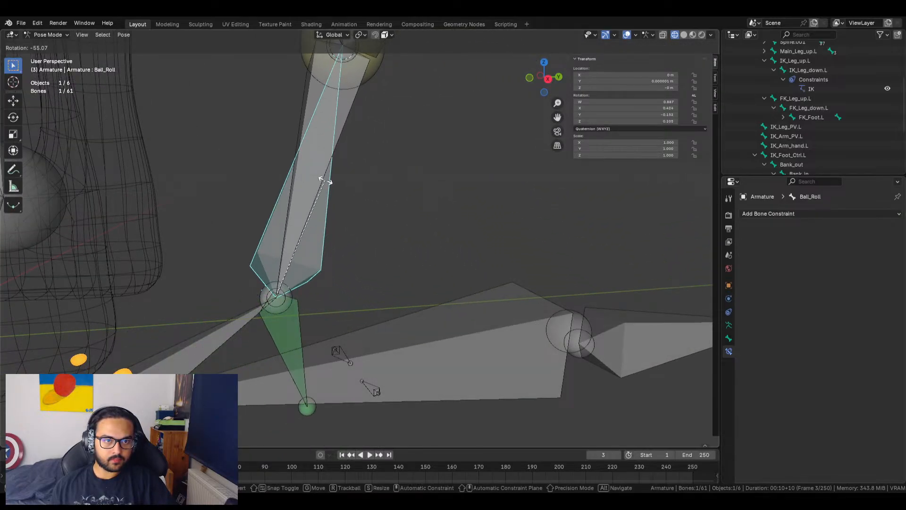
right_click(328, 189)
middle_click_drag(329, 206, 323, 302)
Delete the Copy Rotation constraint from IK_Toe.L and select Ball_Roll
left_click(323, 302)
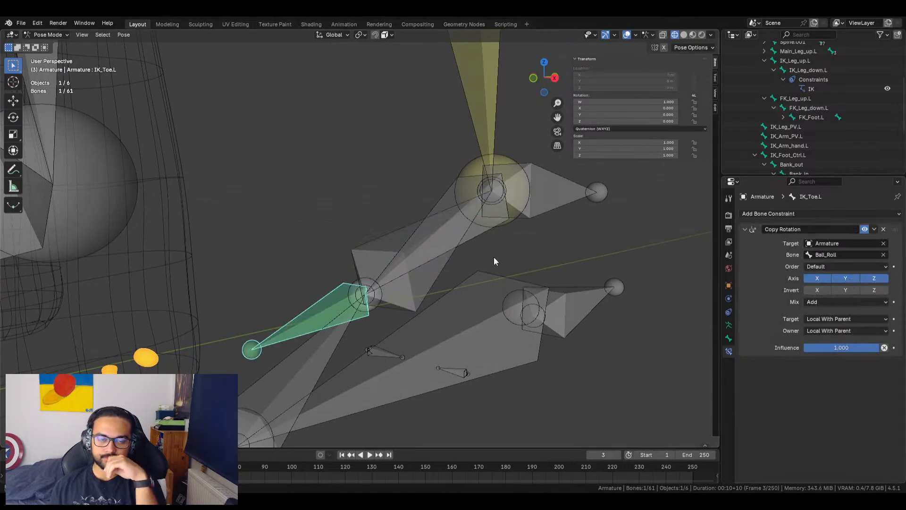
left_click(884, 229)
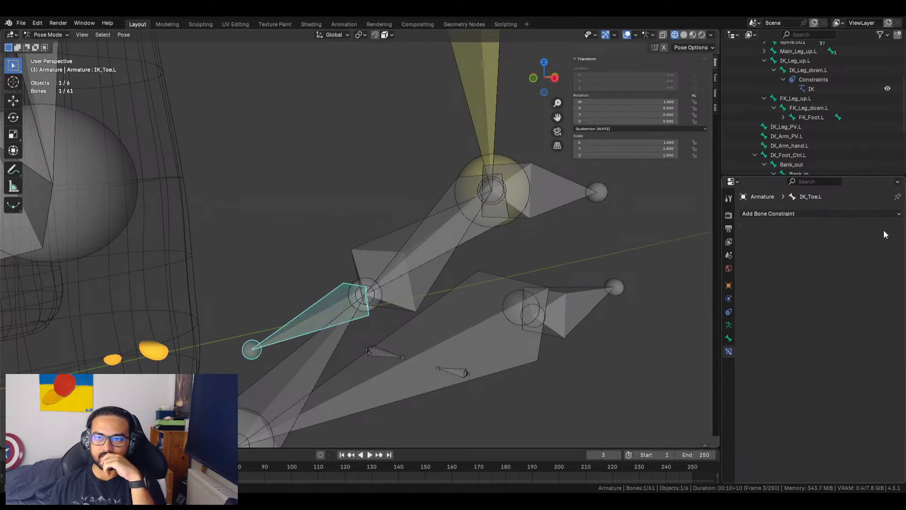
left_click(390, 250)
Test how IK_Toe.L bends by changing its Z quaternion rotation, and reset that value to its default
middle_click_drag(598, 244, 519, 264)
left_click(256, 295)
mouse_move(607, 119)
left_mouse_down()
mouse_move(624, 119)
mouse_move(581, 119)
mouse_move(607, 119)
left_mouse_up()
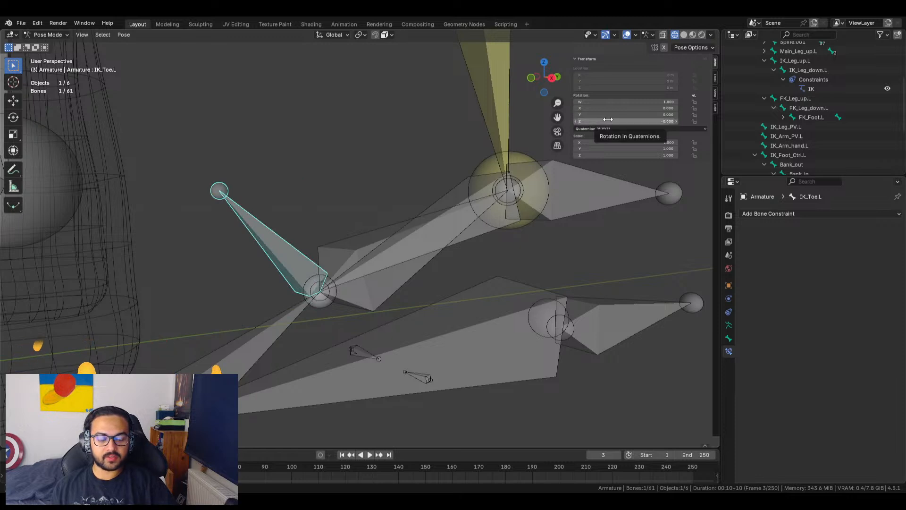
key("BackSpace")
Add a driver to IK_Toe.L's Z quaternion rotation with the scripted expression var - 0.0
right_click(607, 121)
left_click(589, 122)
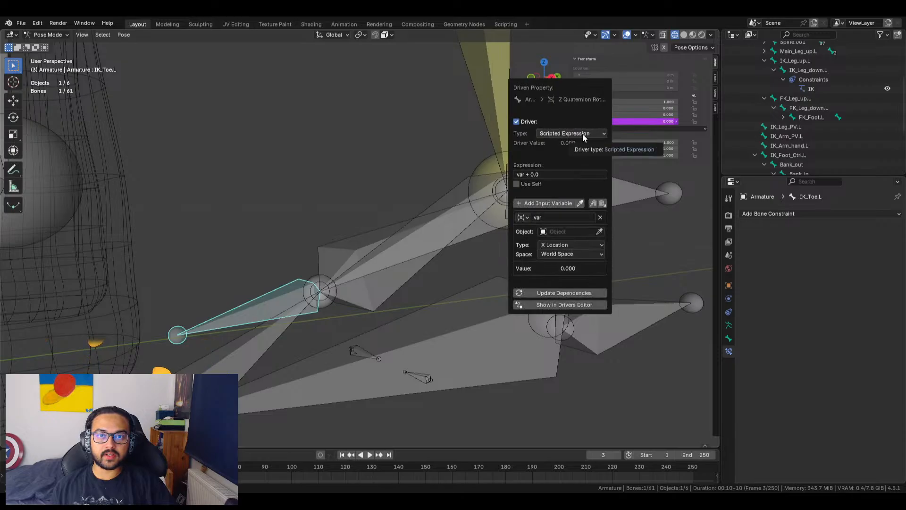
left_click(583, 134)
left_click(582, 134)
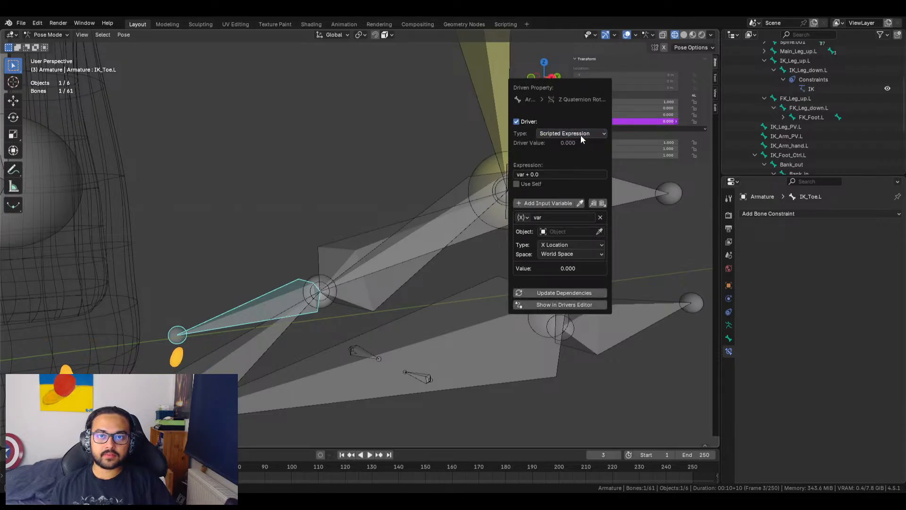
left_click(520, 175)
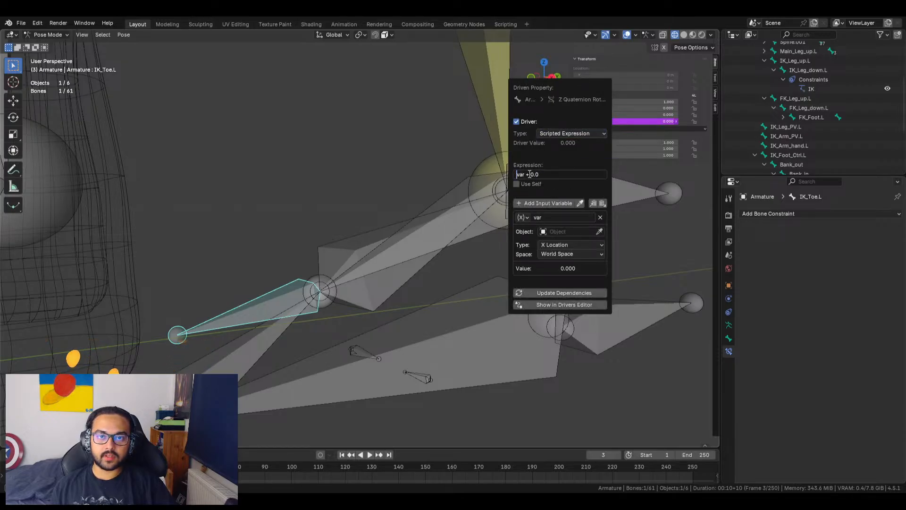
key("BackSpace")
key("BackSpace")
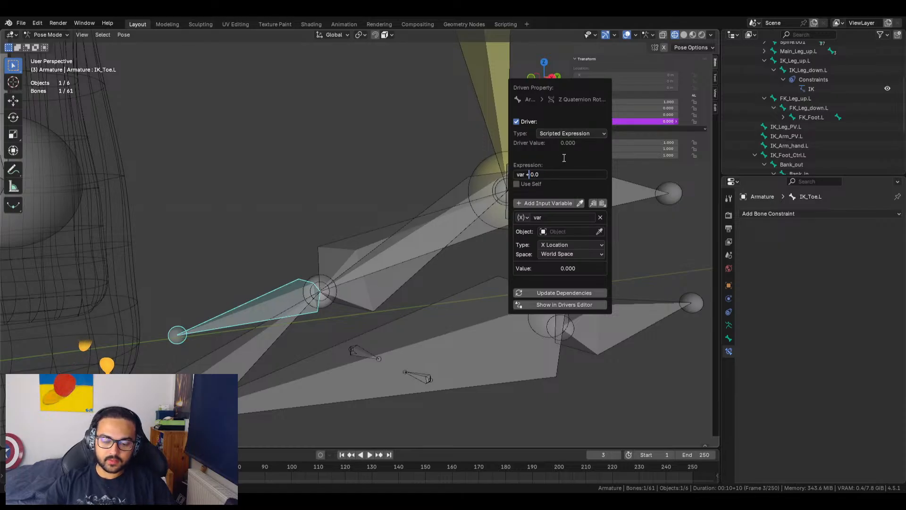
type("-")
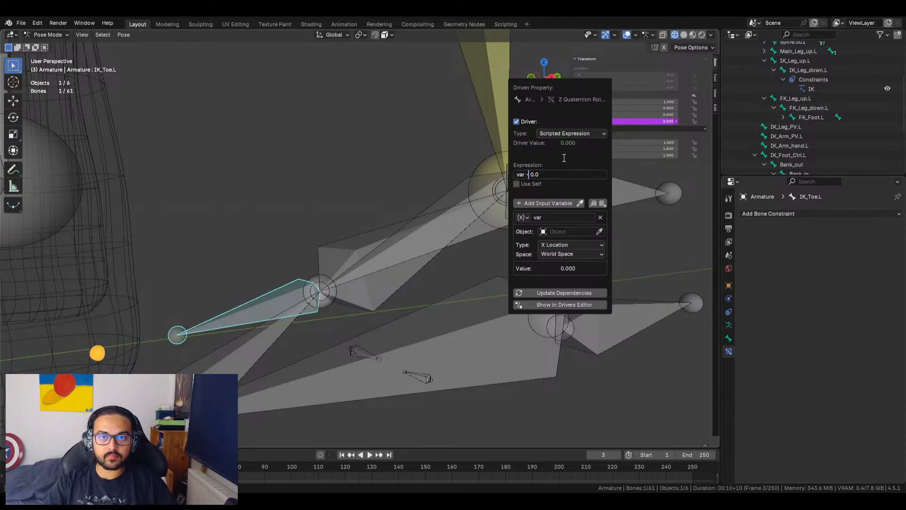
key("Return")
Close the driver settings without choosing a target object and delete the driver from IK_Toe.L's Z rotation
left_click(597, 241)
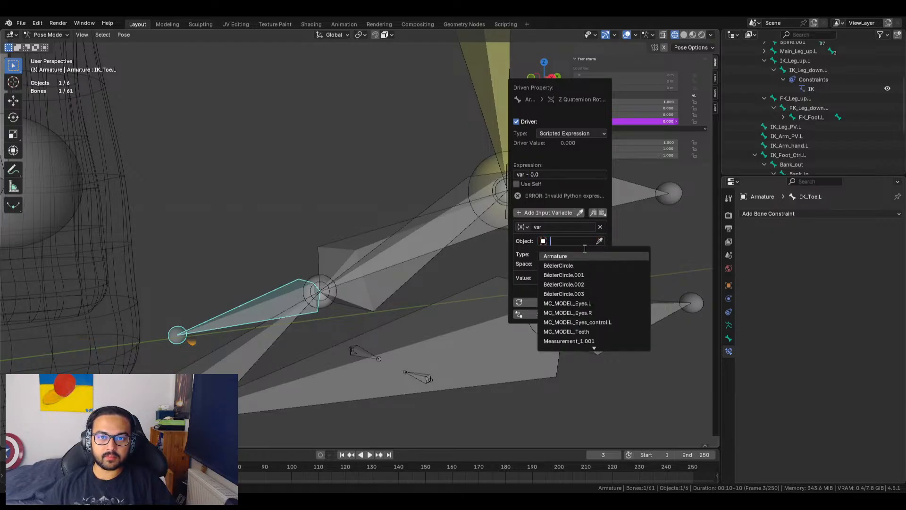
left_click(647, 228)
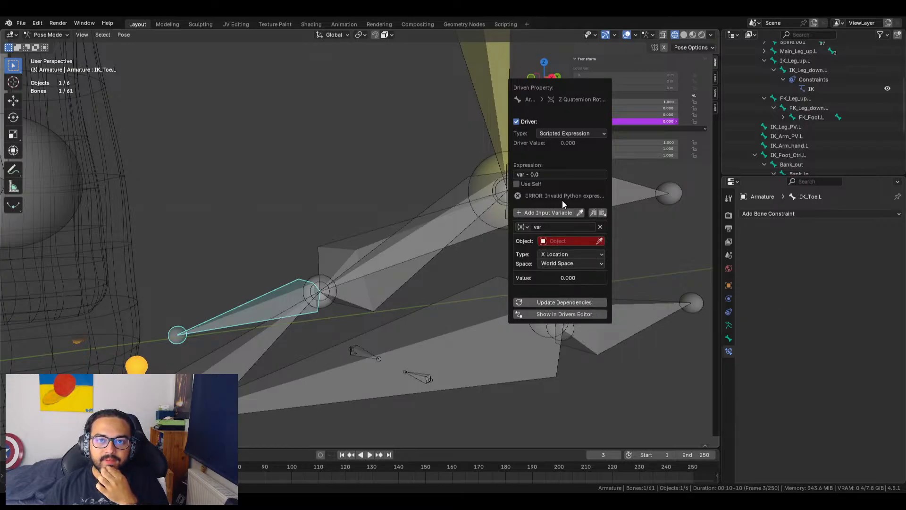
key("Escape")
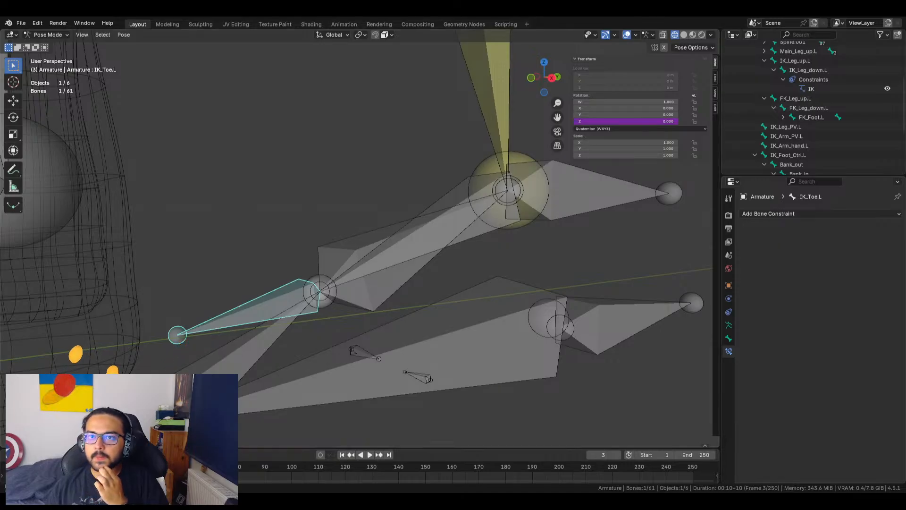
right_click(616, 121)
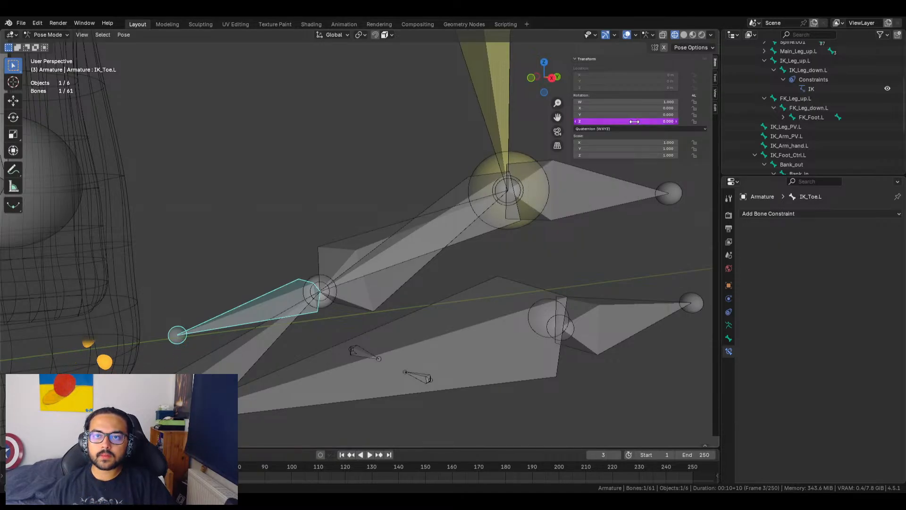
right_click(634, 121)
left_click(583, 122)
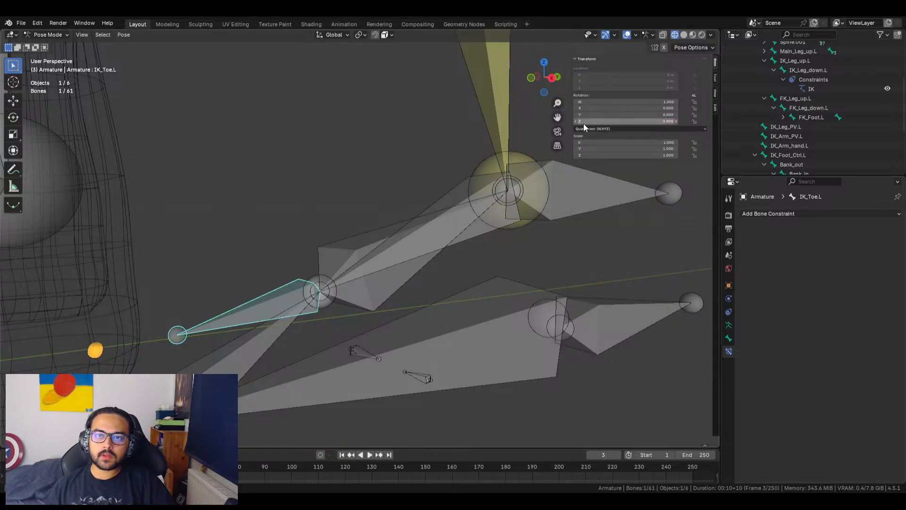
Clear the bone selection, switch the armature to Edit Mode and bring up the bone hierarchy under IK_Foot_Ctrl.L
left_click(234, 198)
left_click(46, 34)
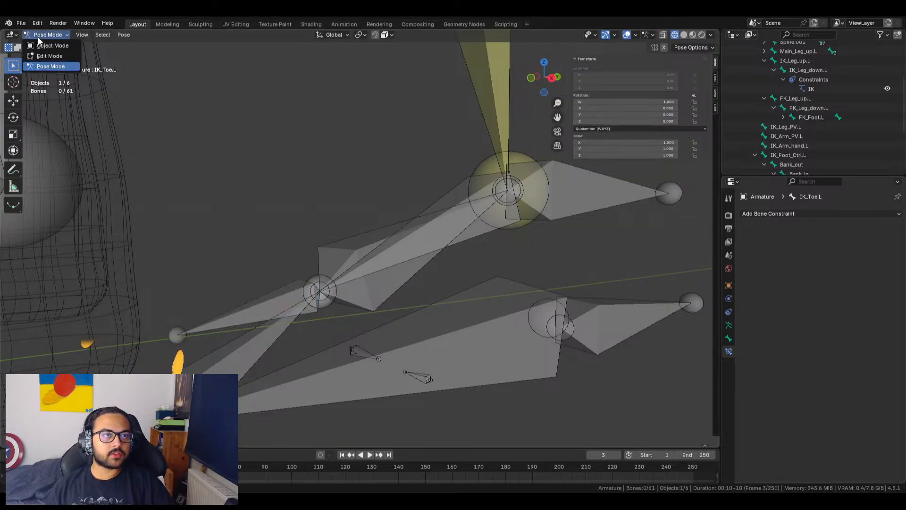
left_click(49, 55)
scroll(335, 265, "down", 5)
scroll(801, 114, "down", 10)
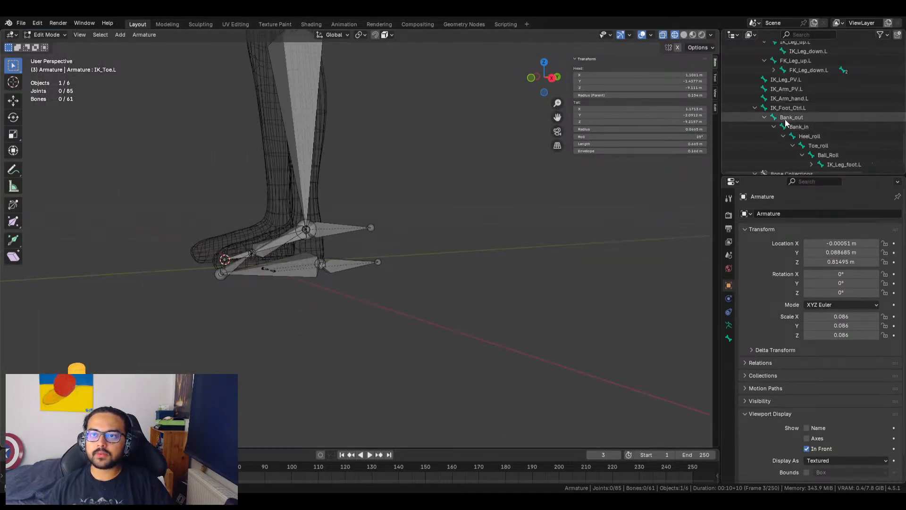
Examine the armature's bone hierarchy down to Ball_Roll's child bones, checking IK_Foot.L and IK_Toe.L by selecting each
middle_click_drag(249, 264, 364, 281, "shift")
scroll(463, 345, "up", 4)
middle_click_drag(518, 358, 459, 276, "shift")
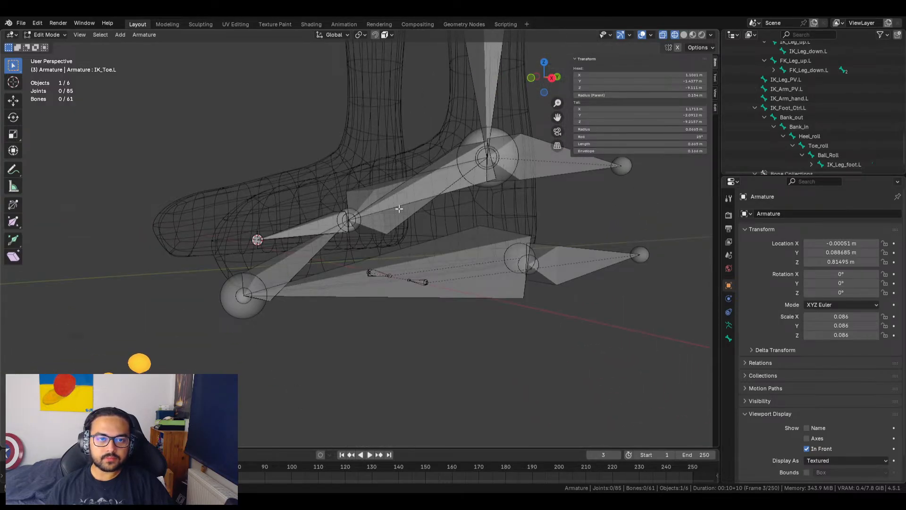
scroll(859, 113, "up", 4)
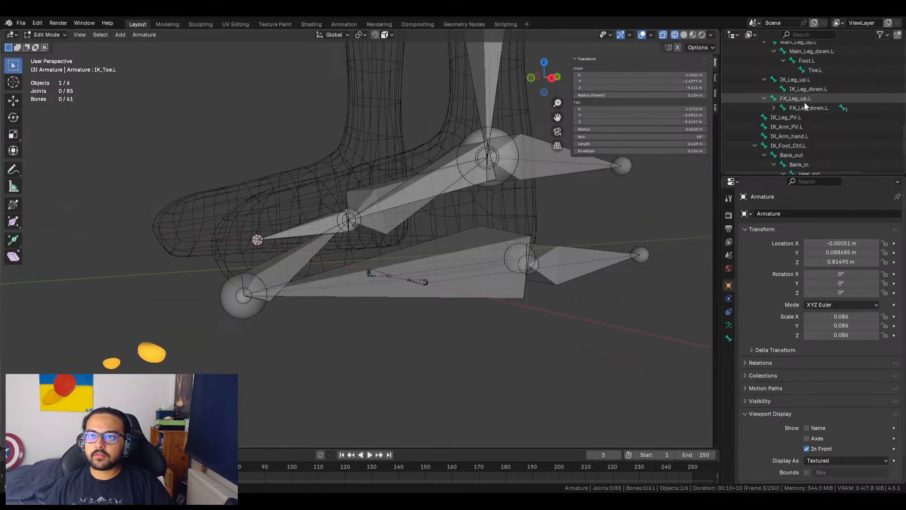
scroll(813, 80, "up", 2)
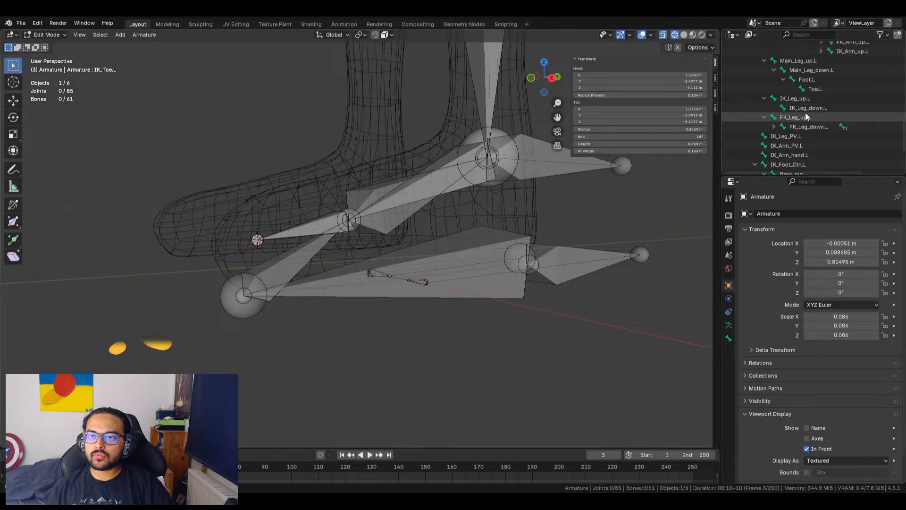
scroll(810, 111, "down", 4)
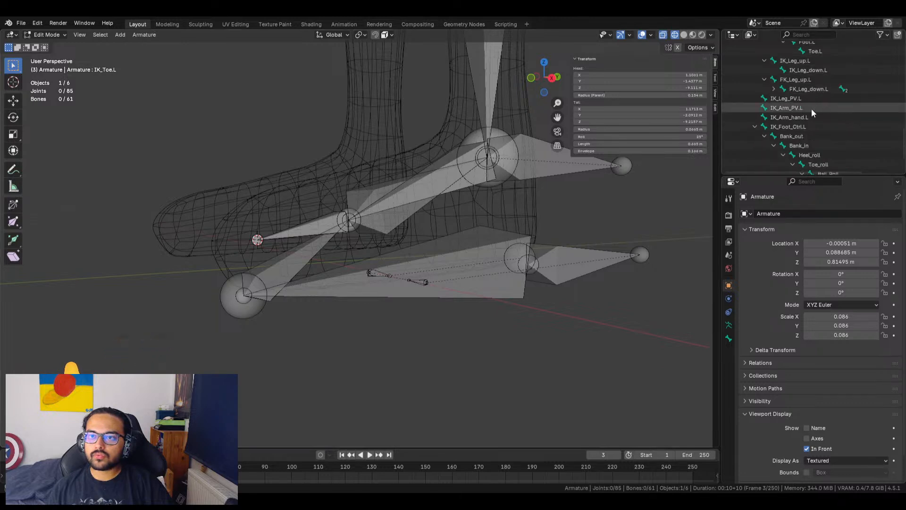
scroll(811, 108, "up", 6)
scroll(838, 121, "up", 10)
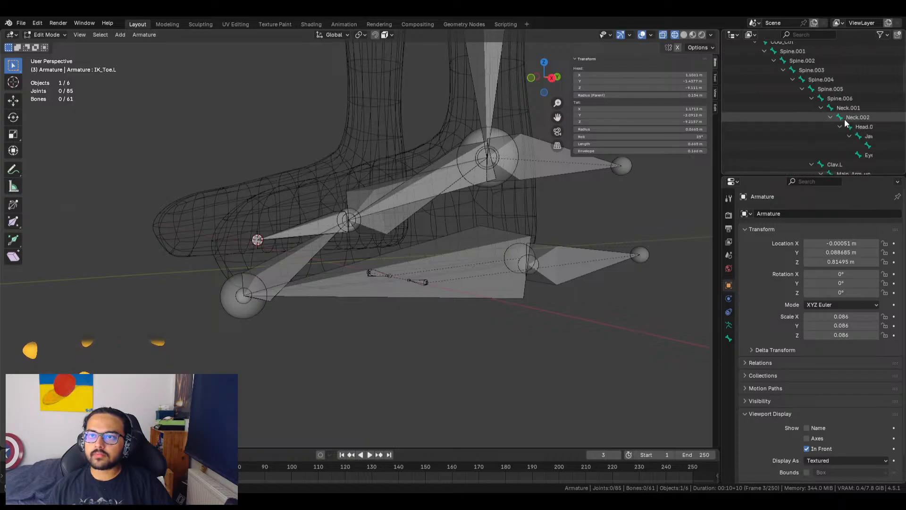
scroll(842, 123, "down", 16)
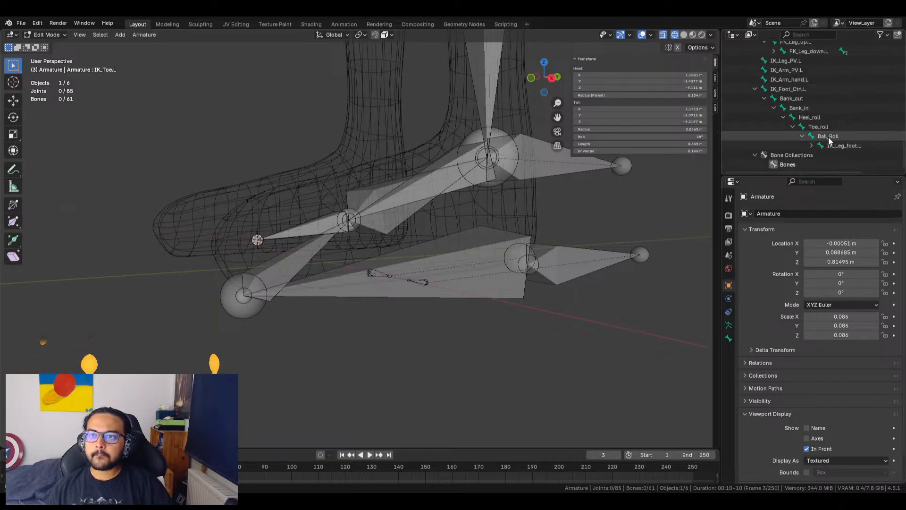
left_click(812, 145)
scroll(846, 140, "down", 2)
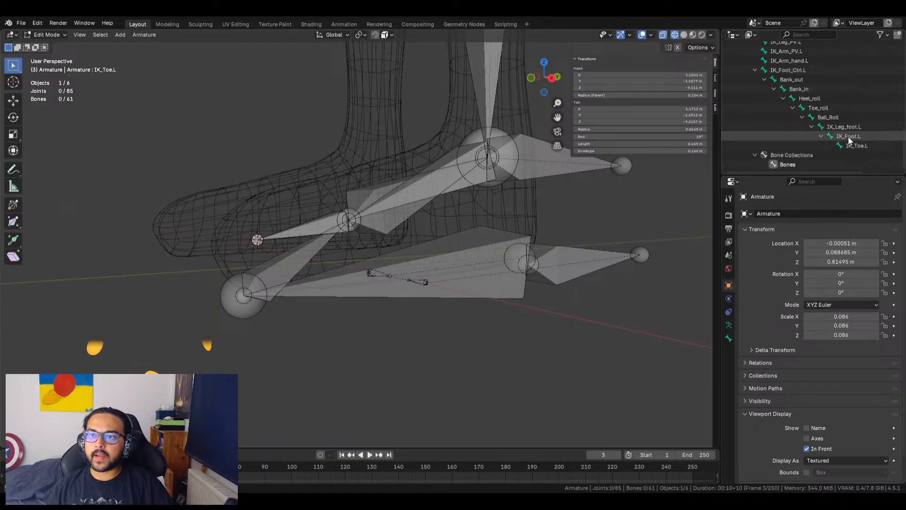
left_click(853, 136)
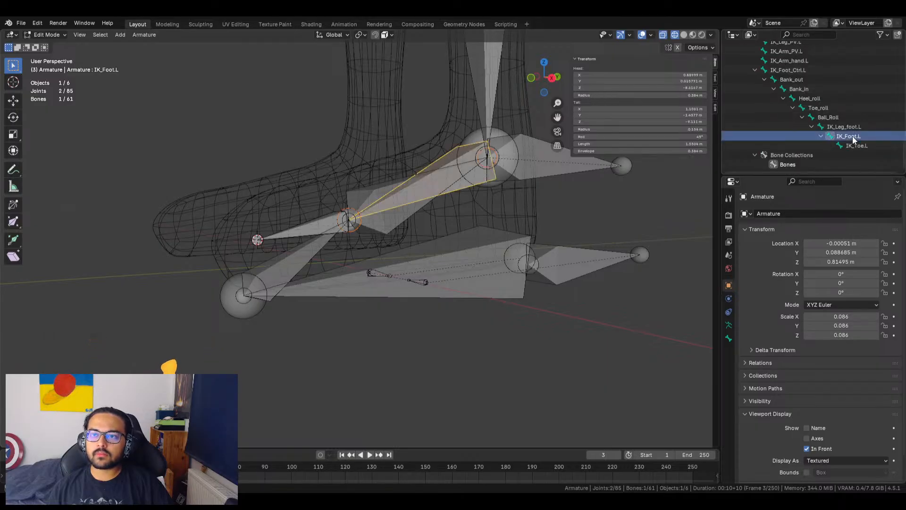
left_click(852, 146)
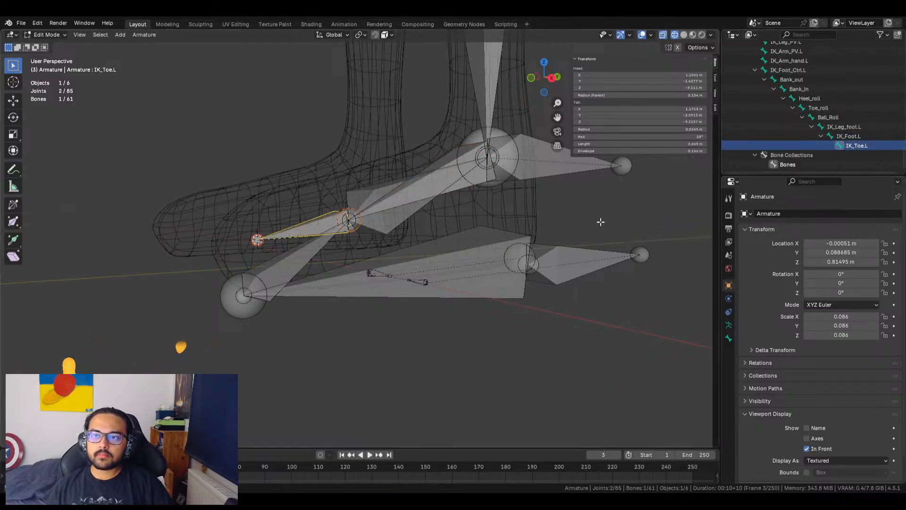
Add Ball_Roll to the selection together with IK_Toe.L and start circle selection
scroll(328, 239, "up", 3)
middle_click_drag(392, 245, 436, 262, "shift")
scroll(447, 279, "down", 4)
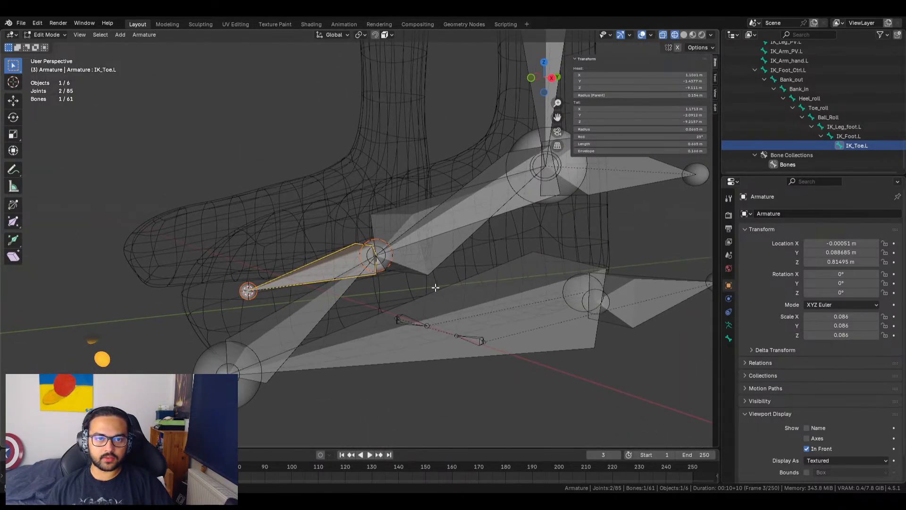
scroll(435, 288, "up", 4)
left_click(444, 197, "shift")
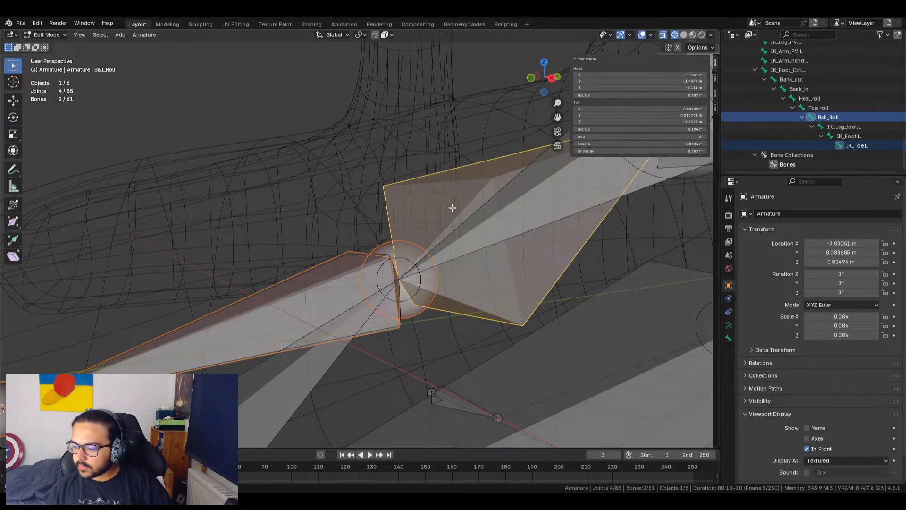
key("c")
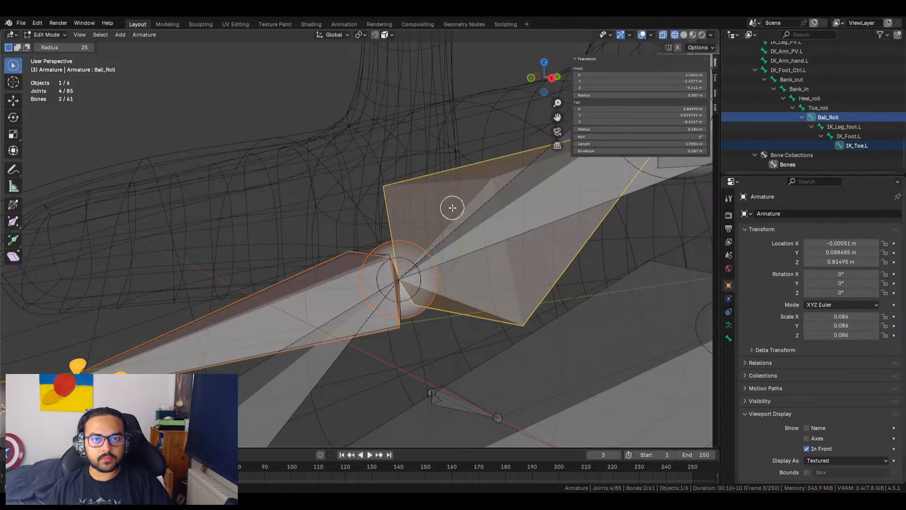
Look for constraint options in Ball_Roll's bone properties and the armature's physics, relations and animation properties
left_click(729, 325)
left_click(729, 338)
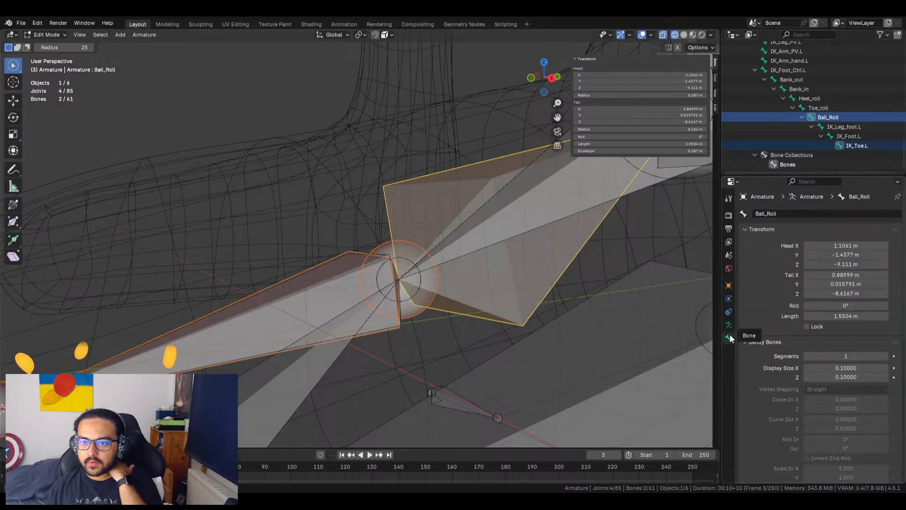
left_click(727, 313)
left_click(729, 298)
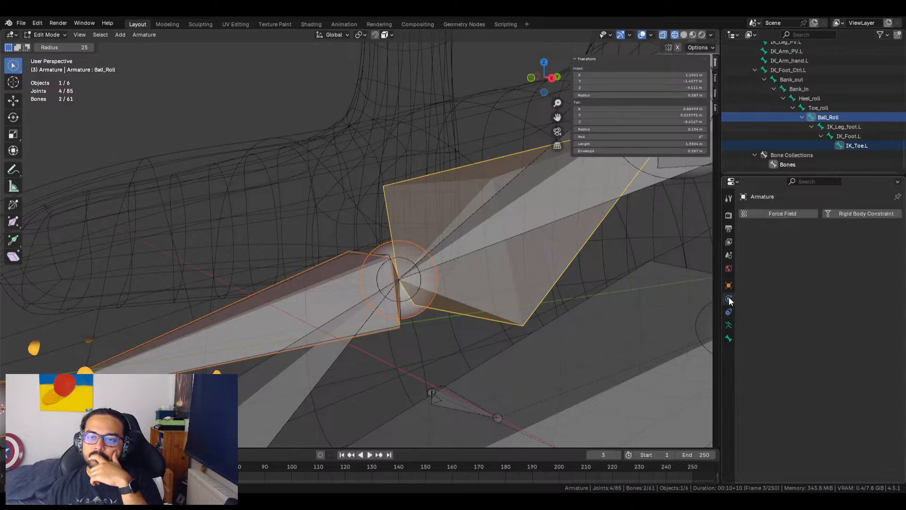
left_click(835, 209)
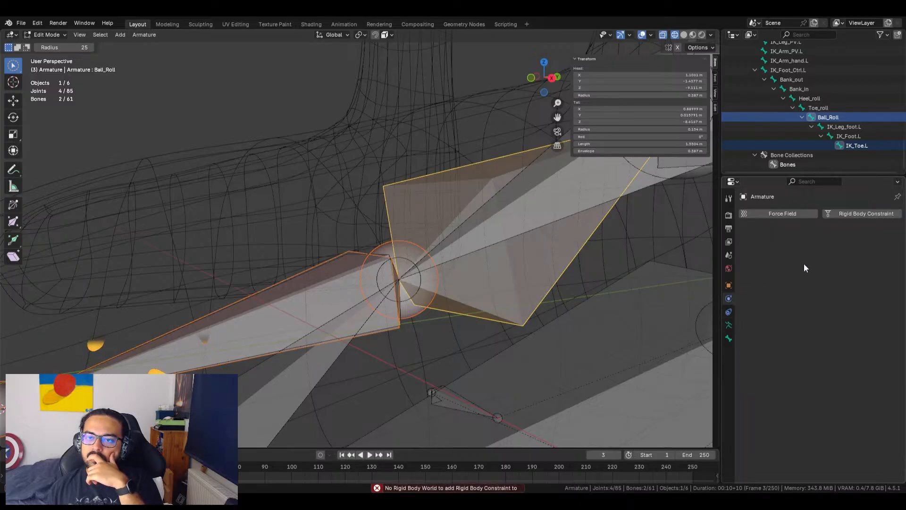
left_click(728, 286)
scroll(763, 267, "down", 2)
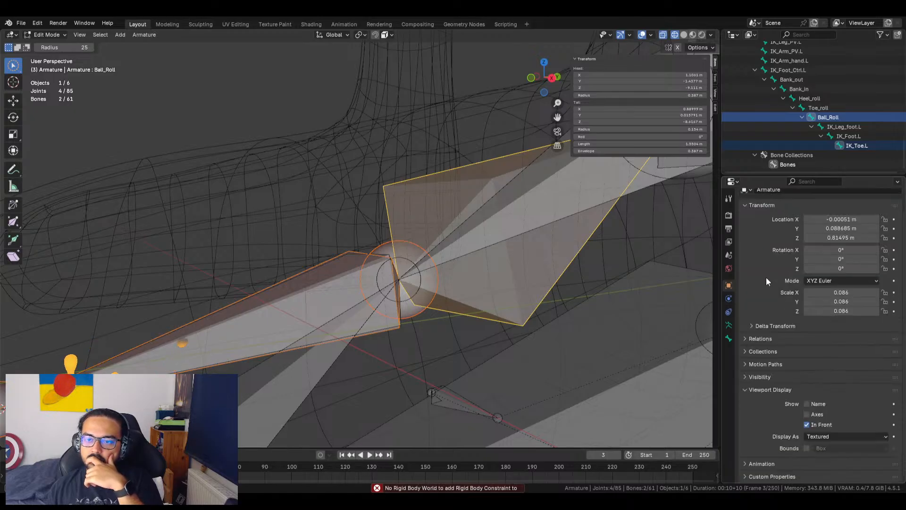
left_click(746, 337)
scroll(766, 344, "down", 5)
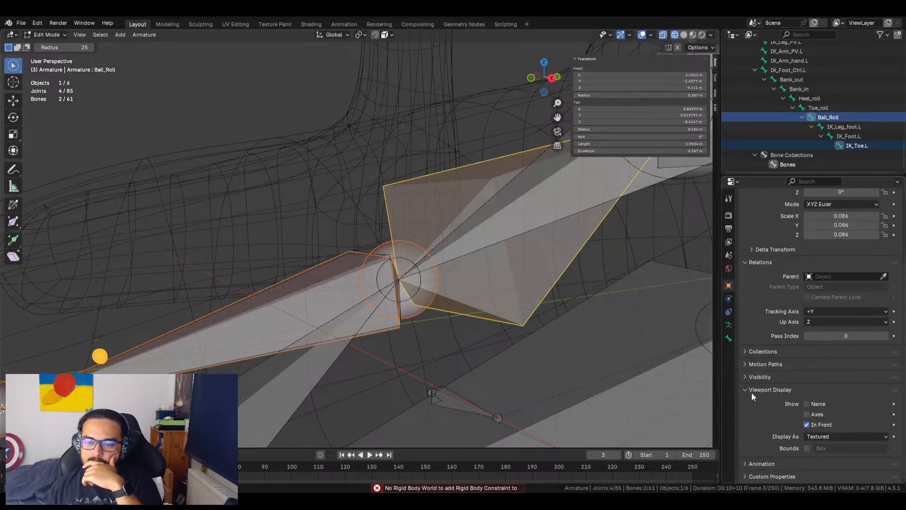
left_click(745, 463)
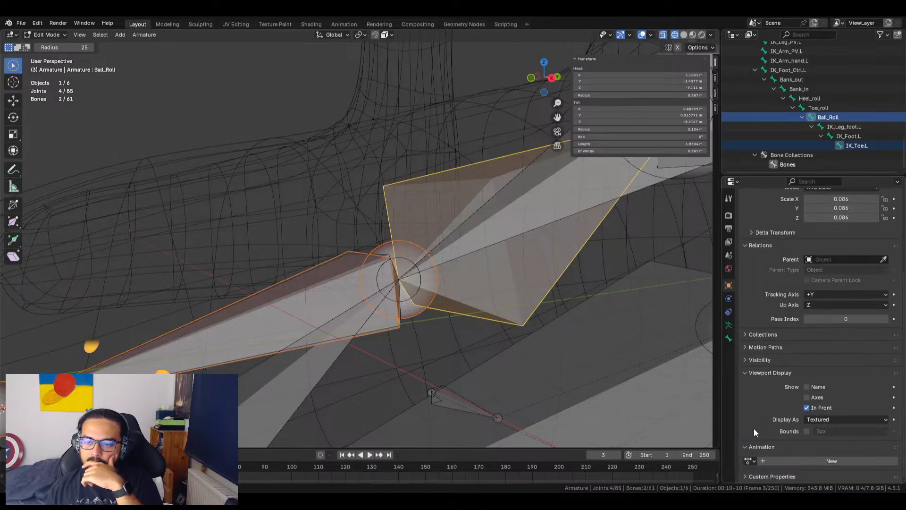
left_click(747, 446)
left_click(752, 379)
left_click(751, 376)
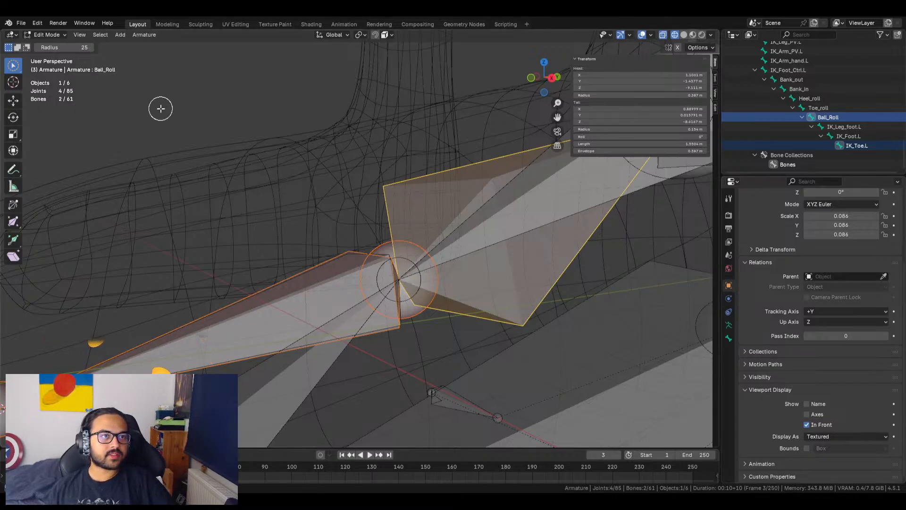
Leave Edit Mode, switch the armature to Pose Mode and select the IK_Toe.L bone
key("Tab")
left_click(47, 34)
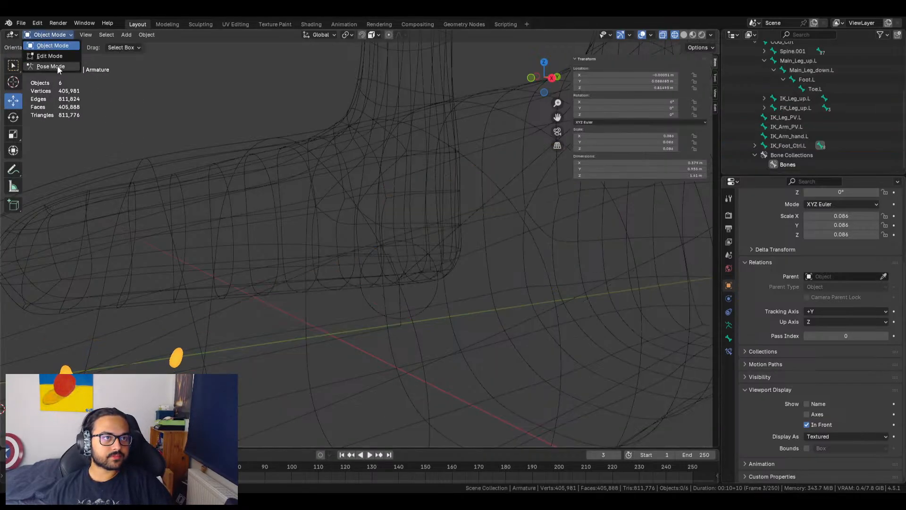
left_click(55, 59)
scroll(556, 255, "down", 5)
scroll(555, 252, "up", 1)
middle_click_drag(555, 252, 393, 316, "shift")
scroll(394, 315, "up", 4)
left_click(314, 314)
middle_click_drag(314, 314, 332, 242, "shift")
scroll(332, 241, "up", 2)
left_click(259, 285)
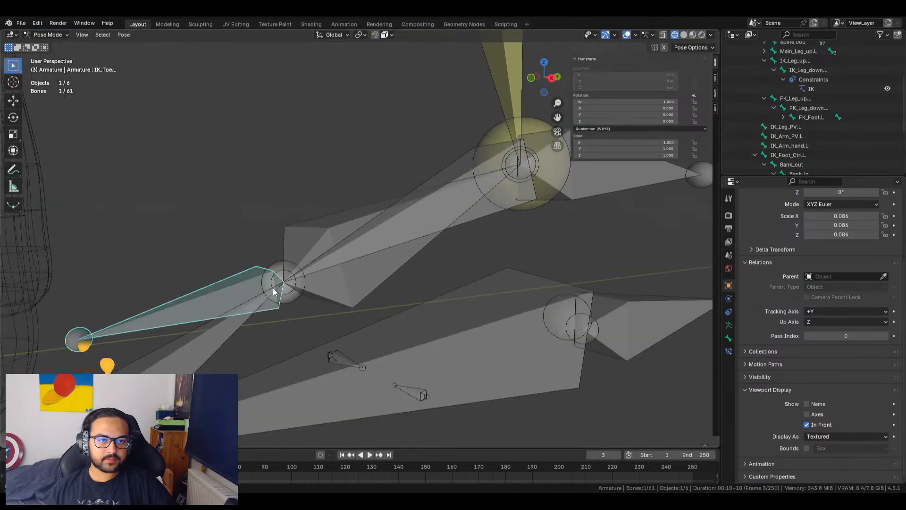
Add a Copy Rotation bone constraint to IK_Toe.L
left_click(729, 352)
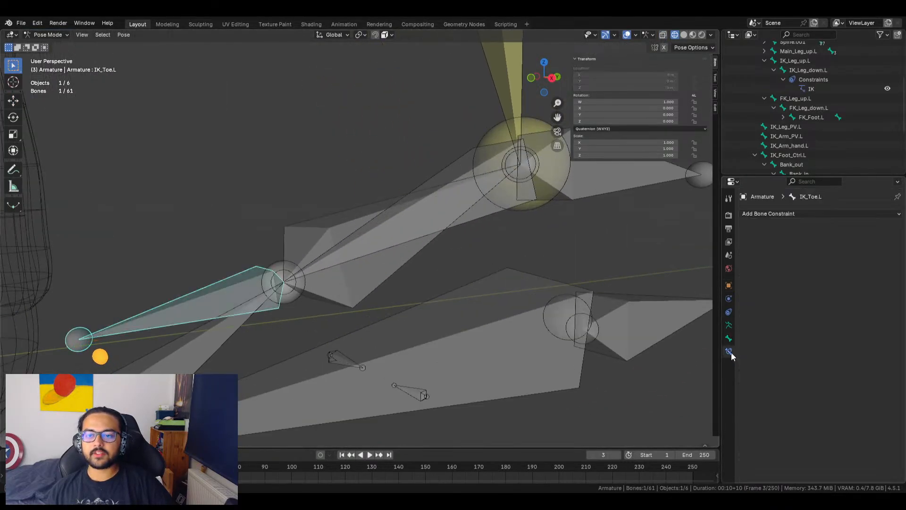
left_click(781, 213)
left_click(727, 249)
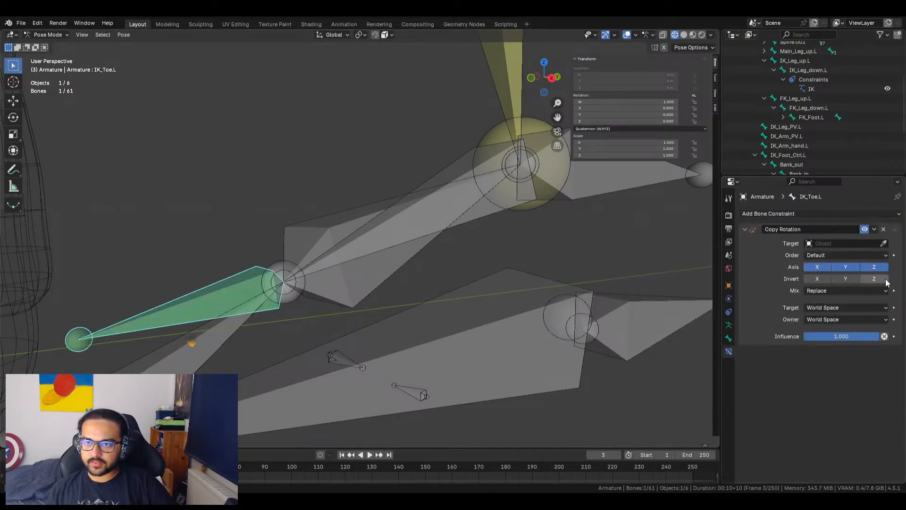
left_click(874, 240)
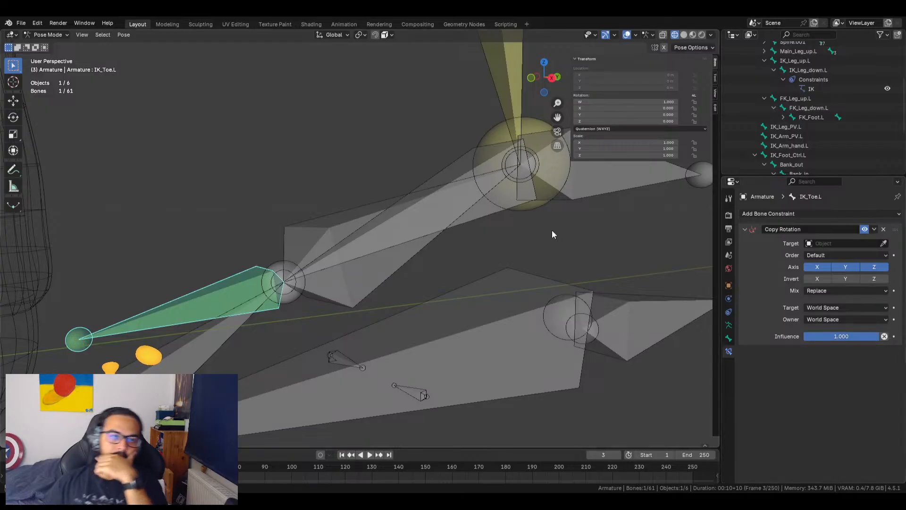
Test Ball_Roll's rotation, cancel it and reselect IK_Toe.L
left_click(345, 215)
key("r")
right_click(319, 187)
left_click(237, 292)
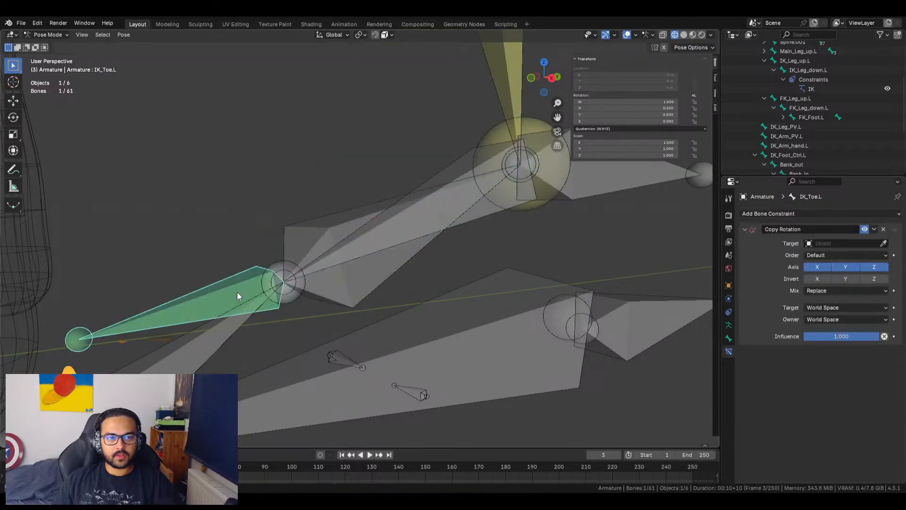
Set the Copy Rotation target to Armature with the bone Ball_Roll
left_click(823, 243)
left_click(826, 258)
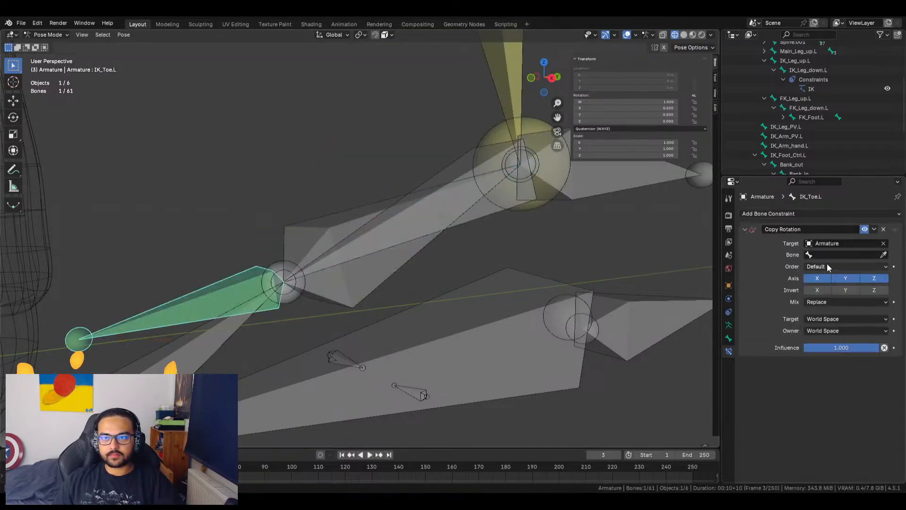
left_click(833, 254)
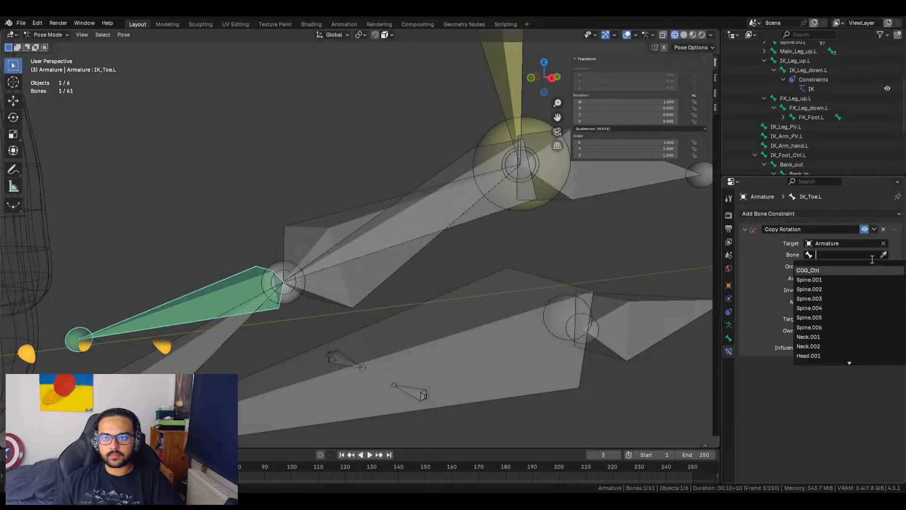
left_click(808, 270)
key("e")
left_click(332, 224)
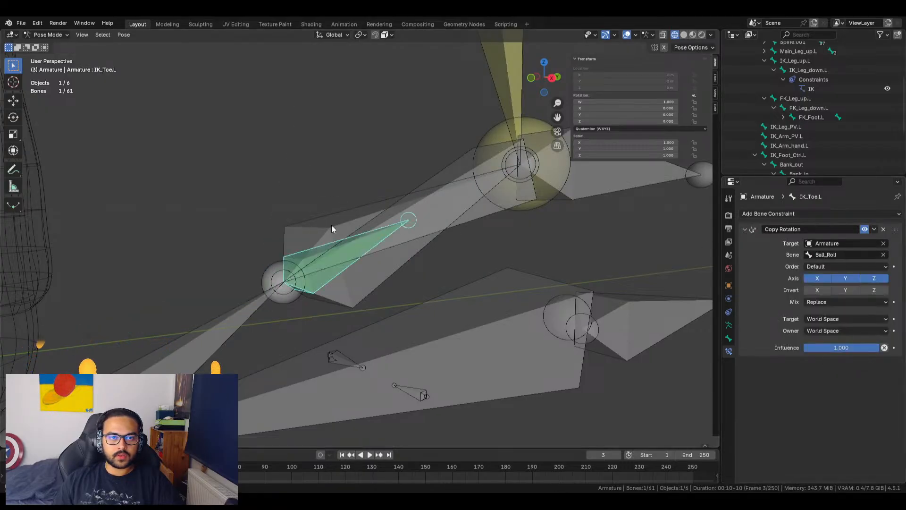
mouse_move(498, 266)
middle_mouse_down()
mouse_move(529, 268)
mouse_move(498, 271)
middle_mouse_up()
Enable Invert for X, Y and Z in IK_Toe.L's Copy Rotation and switch off all three copied axes
left_click(827, 290)
left_click(847, 290)
left_click(875, 289)
left_click(875, 278)
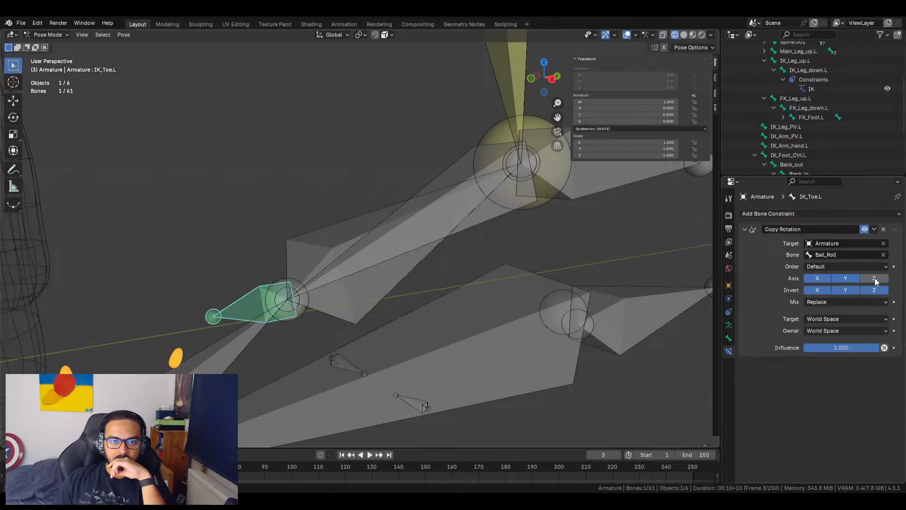
left_click(825, 278)
left_click(846, 278)
Check the toe's response by trial-rotating Ball_Roll, cancel the rotation and return to IK_Toe.L's constraint
left_click(333, 236)
key("r")
right_click(362, 258)
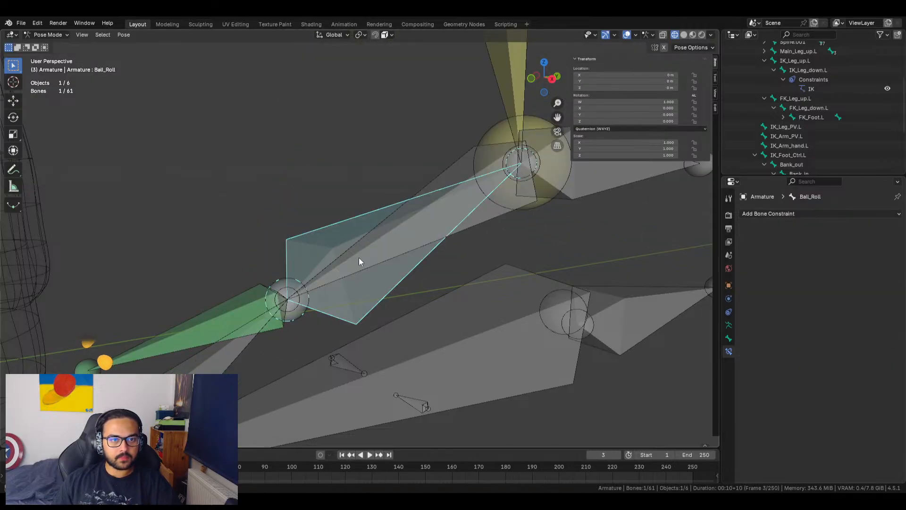
left_click(244, 309)
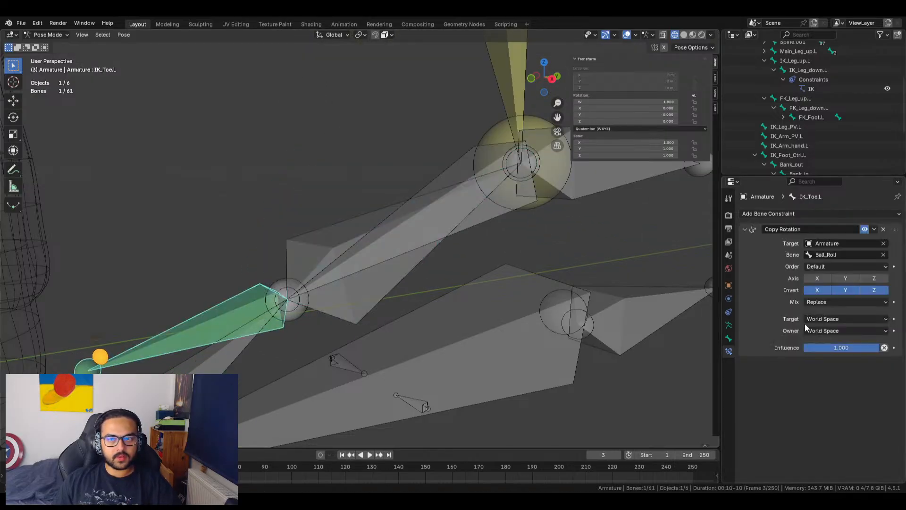
Set the Copy Rotation target space to Custom Space, using Armature as the object and Heel_roll as its bone
left_click(837, 317)
left_click(830, 338)
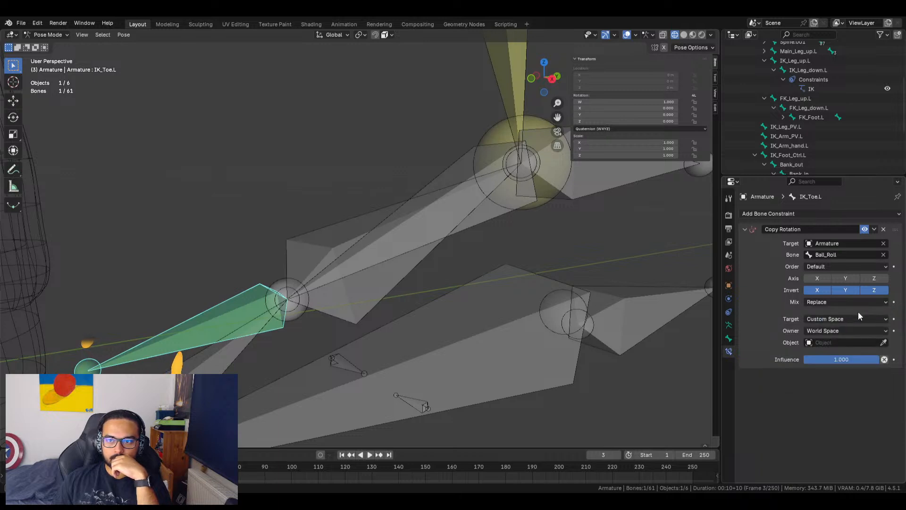
left_click(884, 343)
left_click(317, 242)
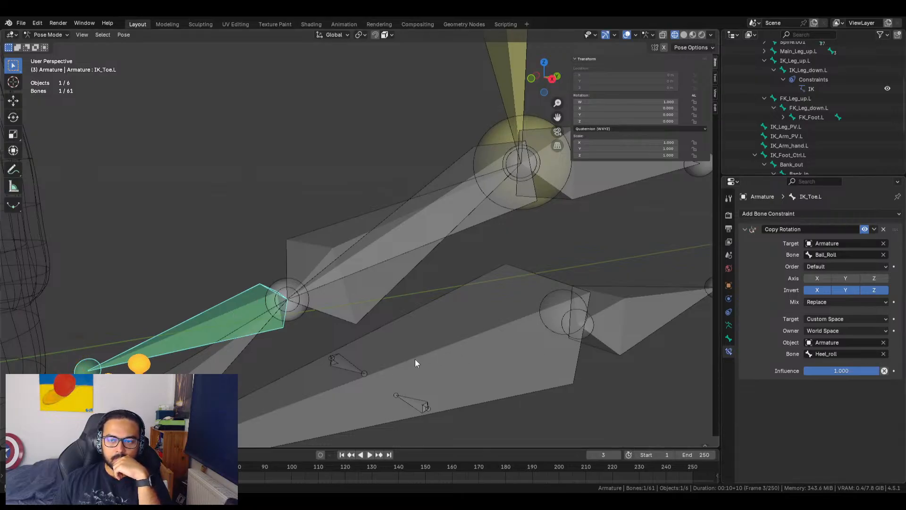
Trial-rotate Ball_Roll to check how IK_Toe.L responds with Heel_roll as the custom space, then cancel the rotation
scroll(415, 359, "down", 5)
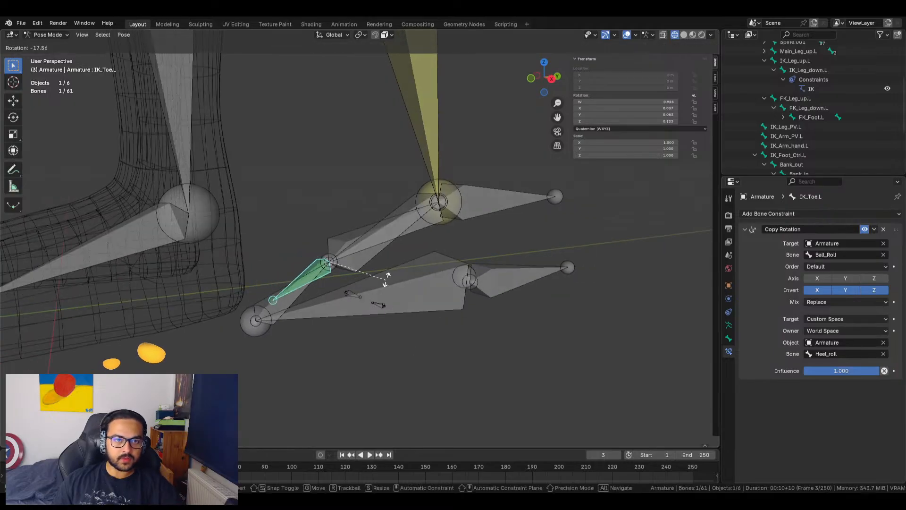
left_click(348, 245)
key("r")
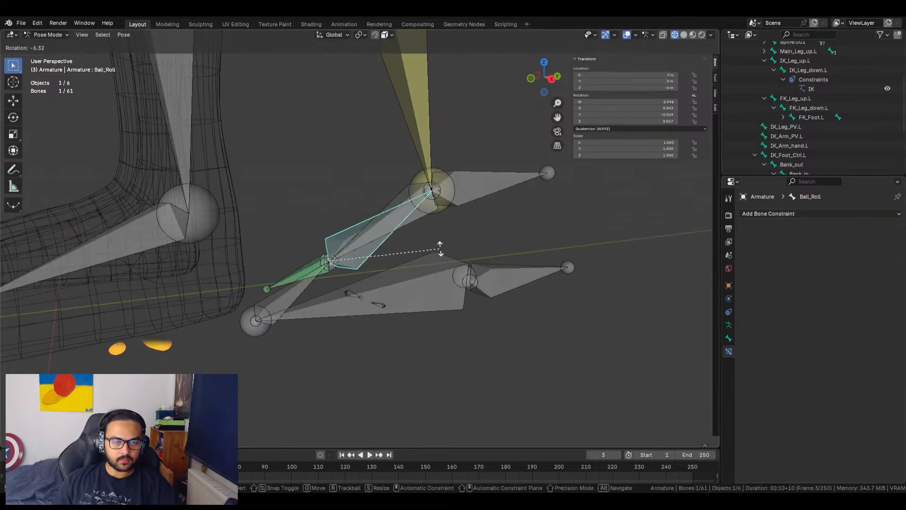
key("Escape")
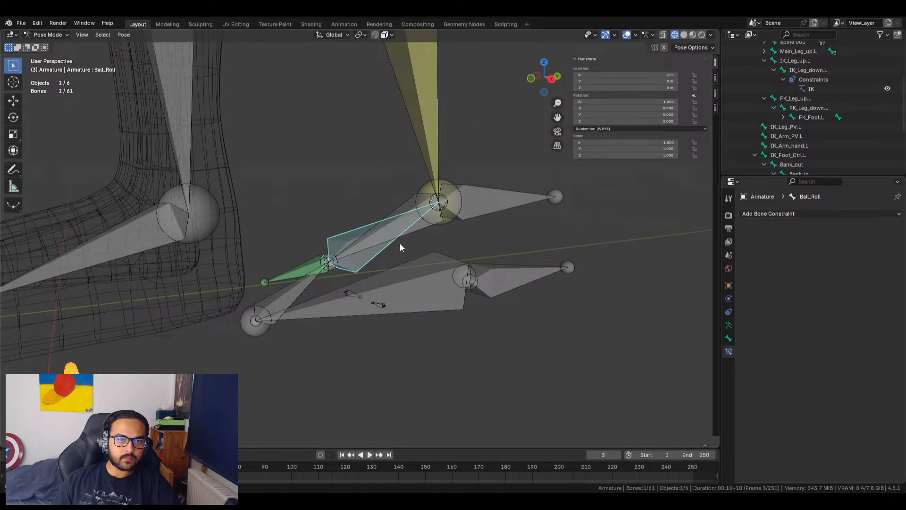
scroll(325, 278, "up", 5)
middle_click_drag(350, 269, 418, 302)
Replace the custom space bone in IK_Toe.L's Copy Rotation with IK_Foot_Ctrl.L
left_click(301, 306)
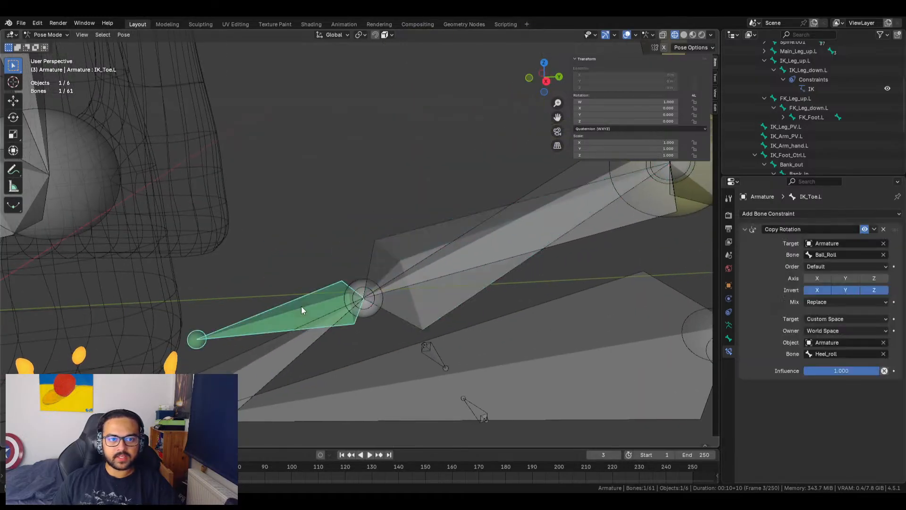
left_click(884, 354)
left_click(884, 354)
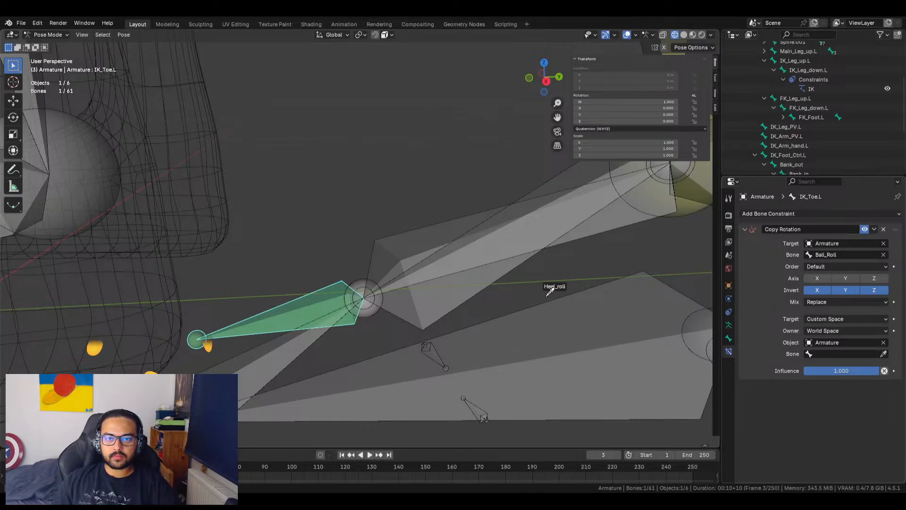
scroll(546, 289, "down", 5)
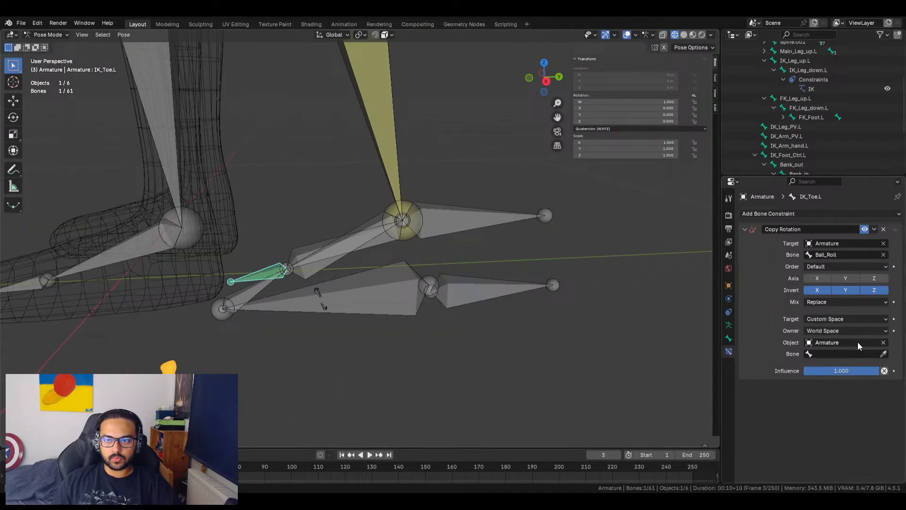
left_click(884, 354)
left_click(510, 279)
scroll(361, 329, "up", 3)
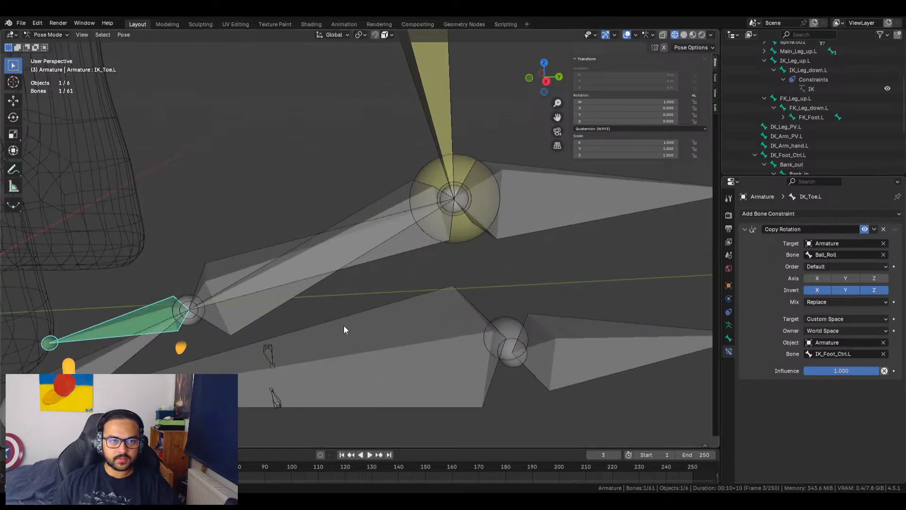
Rotate Ball_Roll to test the toe with the new custom space bone, then clear Ball_Roll's location and rotation
left_click(210, 282)
key("r")
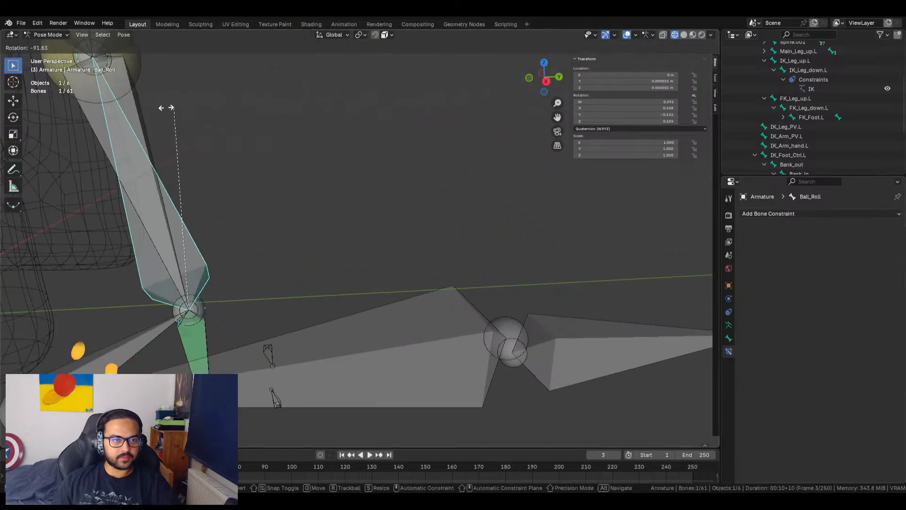
left_click(94, 187)
middle_click_drag(96, 186, 374, 178)
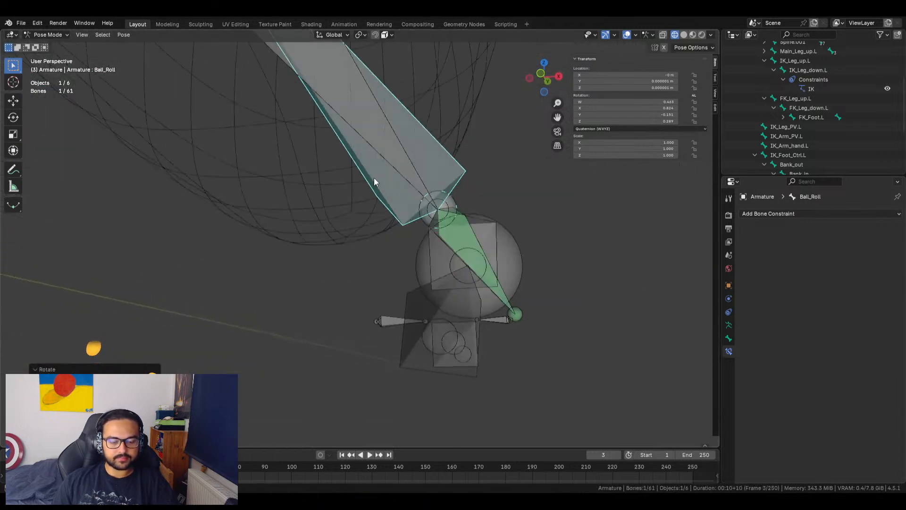
key("alt+g")
key("alt+r")
middle_click_drag(596, 252, 491, 279)
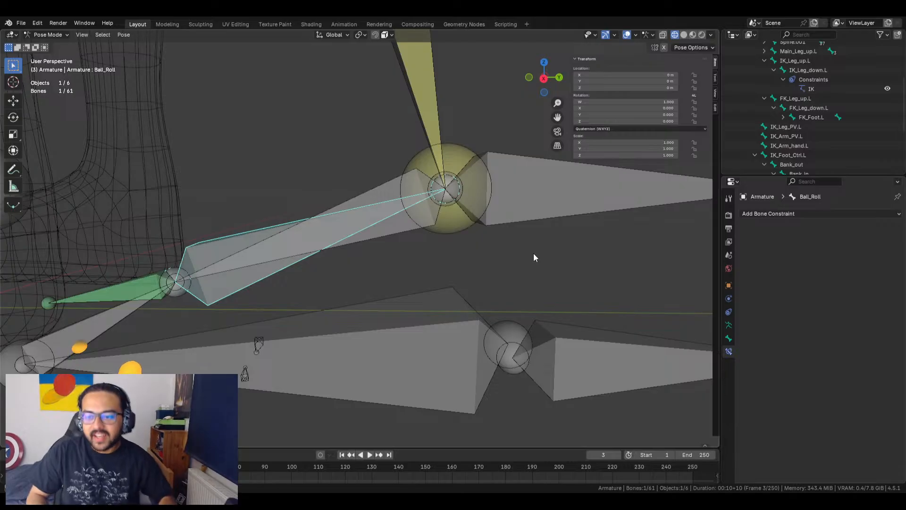
middle_click_drag(299, 249, 398, 252)
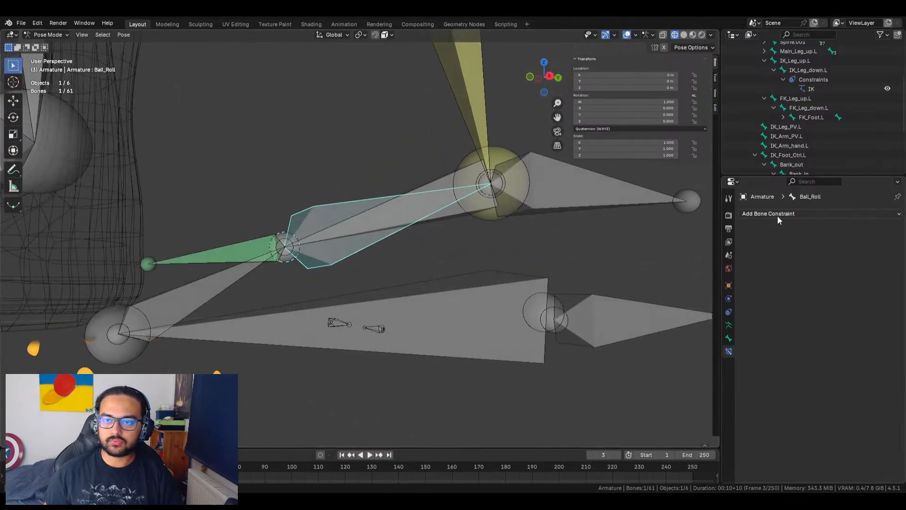
Set the target space of IK_Toe.L's Copy Rotation to Pose Space and test it with a cancelled rotation of Ball_Roll
left_click(277, 251)
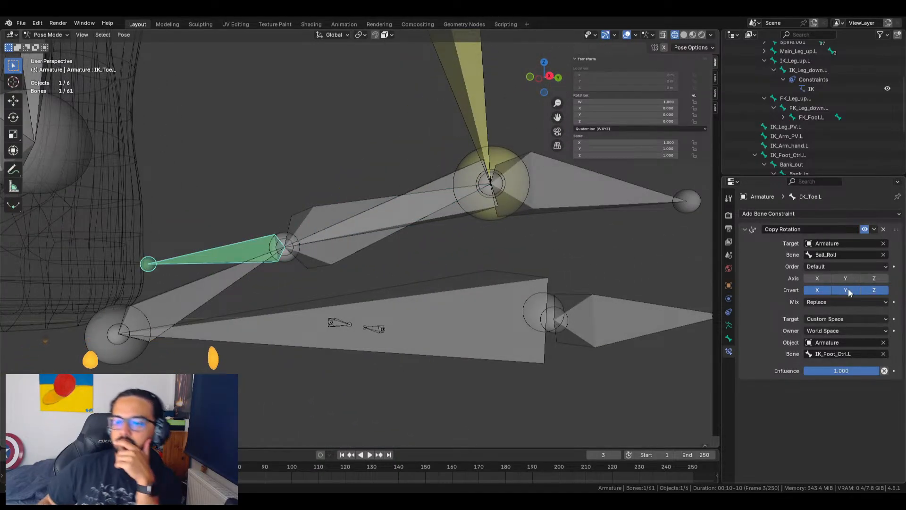
left_click(842, 319)
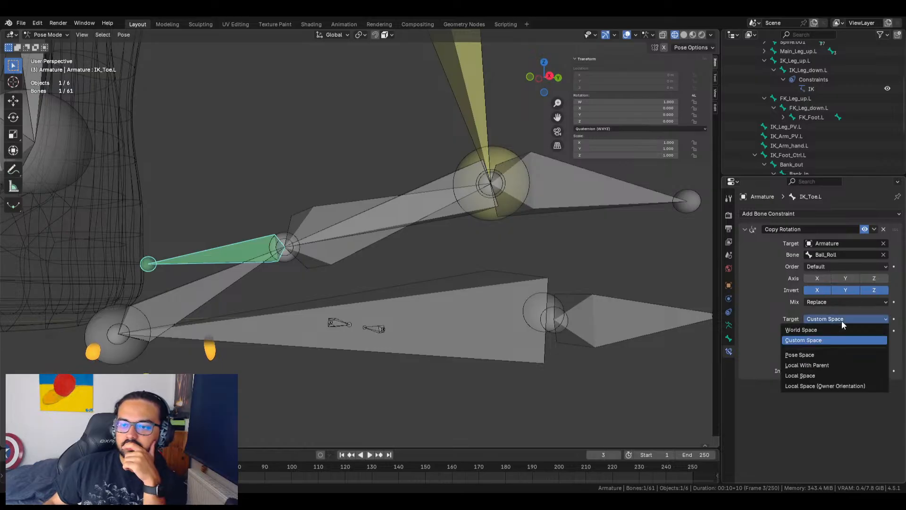
left_click(820, 354)
left_click(322, 208)
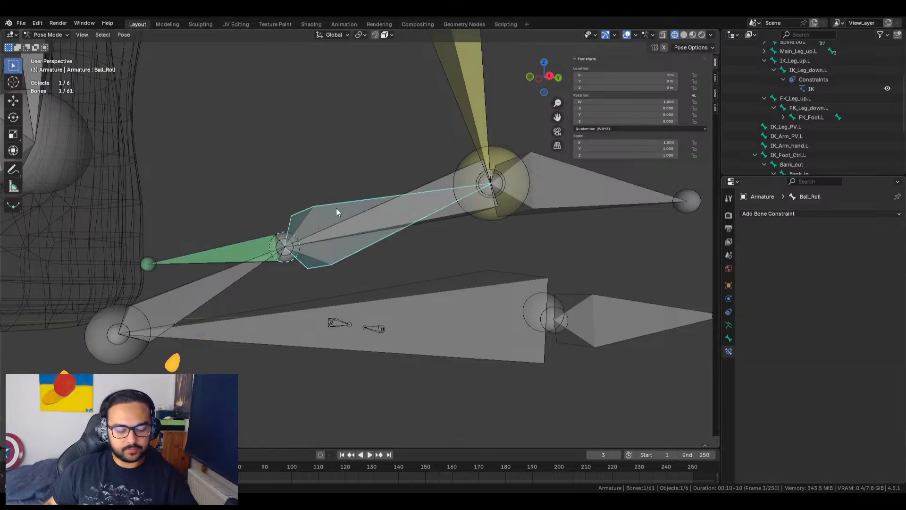
key("r")
right_click(325, 230)
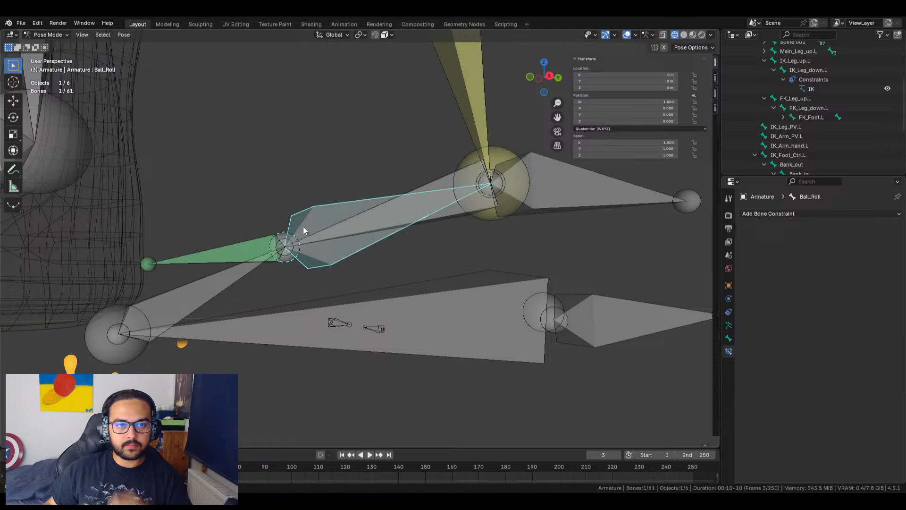
Set IK_Toe.L's Copy Rotation target space to Local With Parent and its owner space to Pose Space
left_click(262, 240)
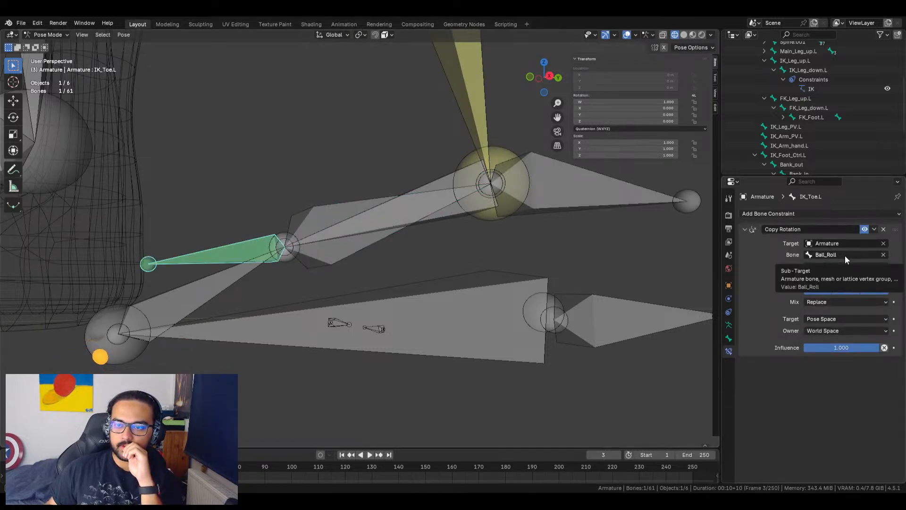
left_click(839, 319)
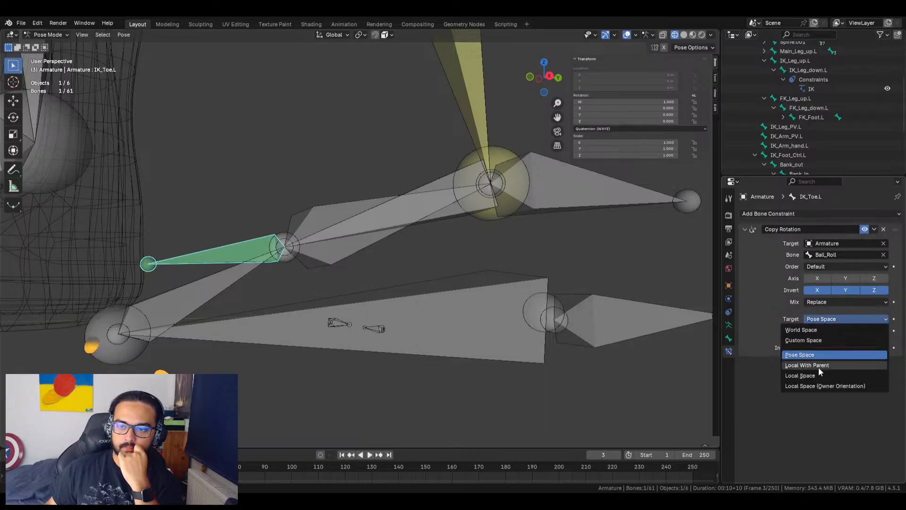
left_click(819, 366)
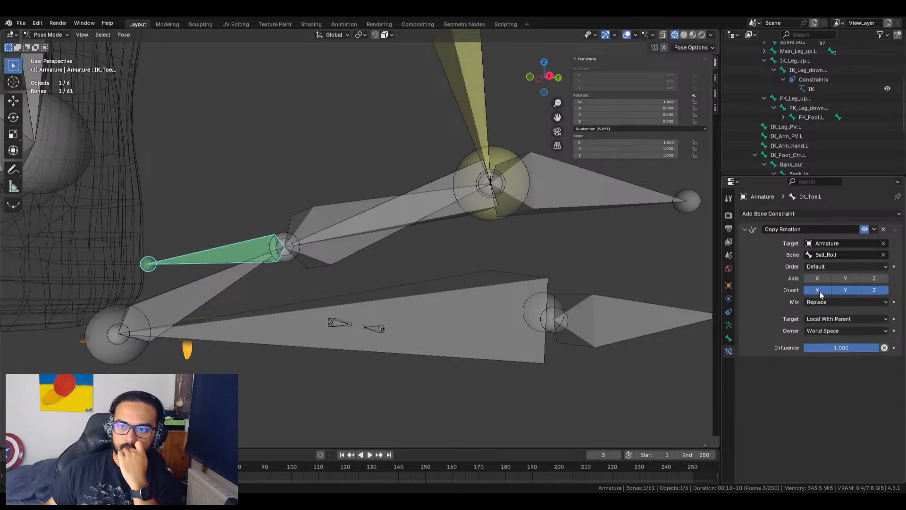
left_click(823, 332)
left_click(824, 367)
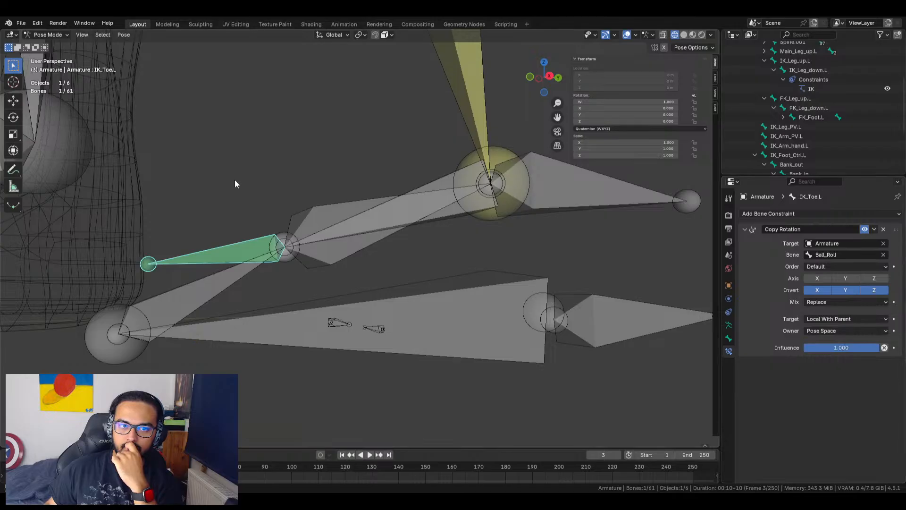
Trial-rotate Ball_Roll to check the toe's response to the changed spaces, then cancel the rotation
left_click(355, 208)
key("r")
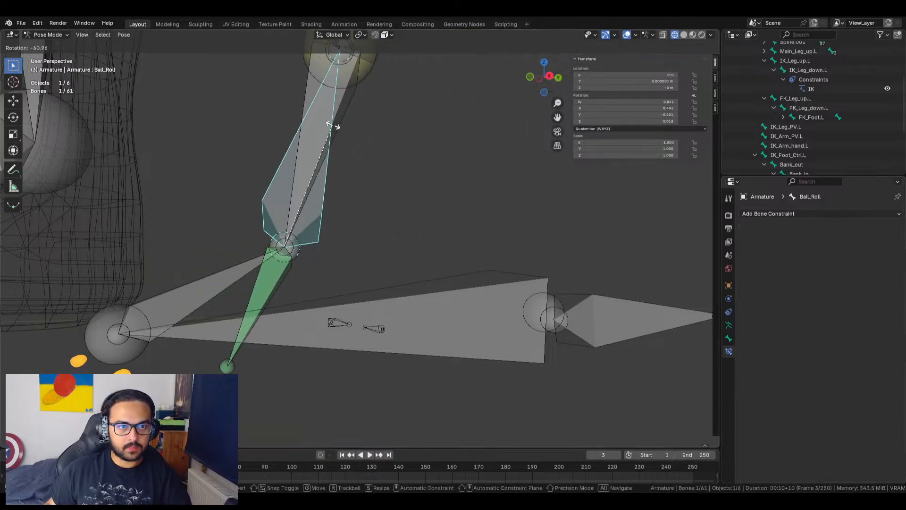
right_click(367, 186)
Enable the X, Y and Z axes in IK_Toe.L's Copy Rotation and switch off Invert for all three
left_click(268, 247)
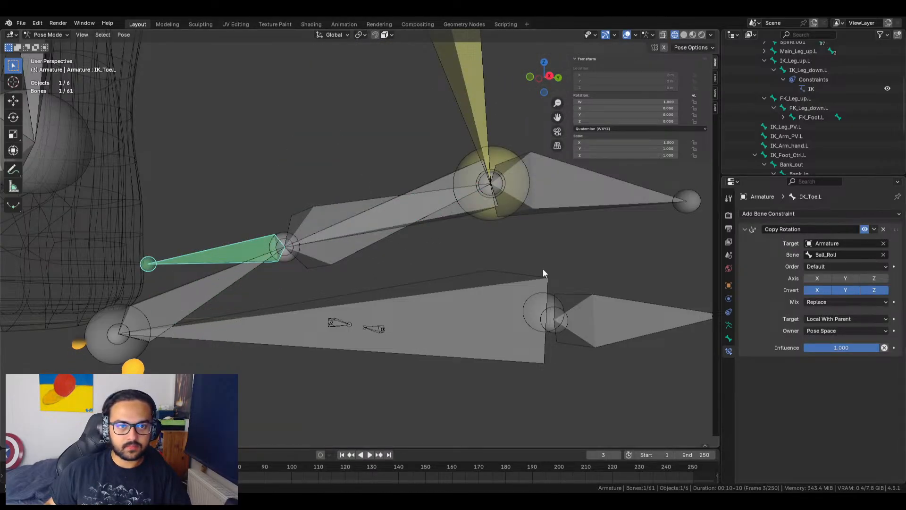
left_click(828, 279)
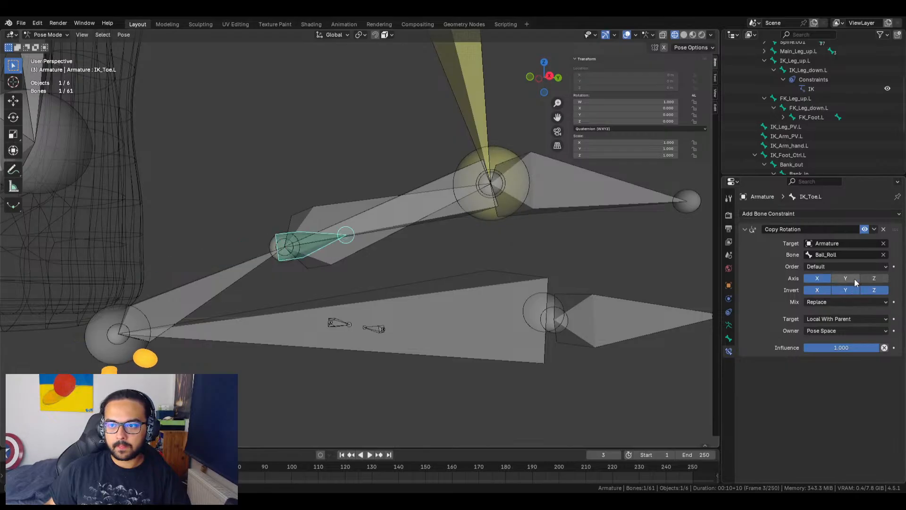
left_click(845, 278)
left_click(872, 278)
left_click(874, 290)
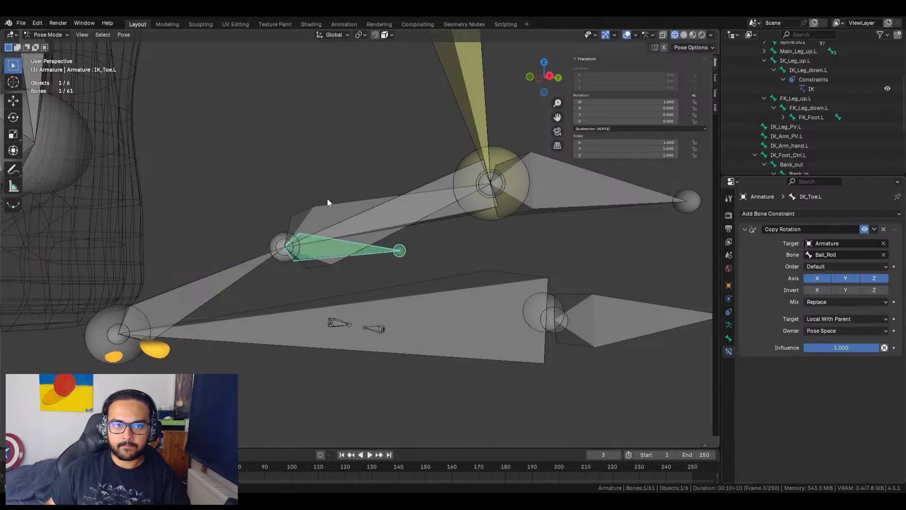
Trial-rotate Ball_Roll from two viewing angles to examine the toe's motion, cancelling each rotation
left_click(341, 209)
key("r")
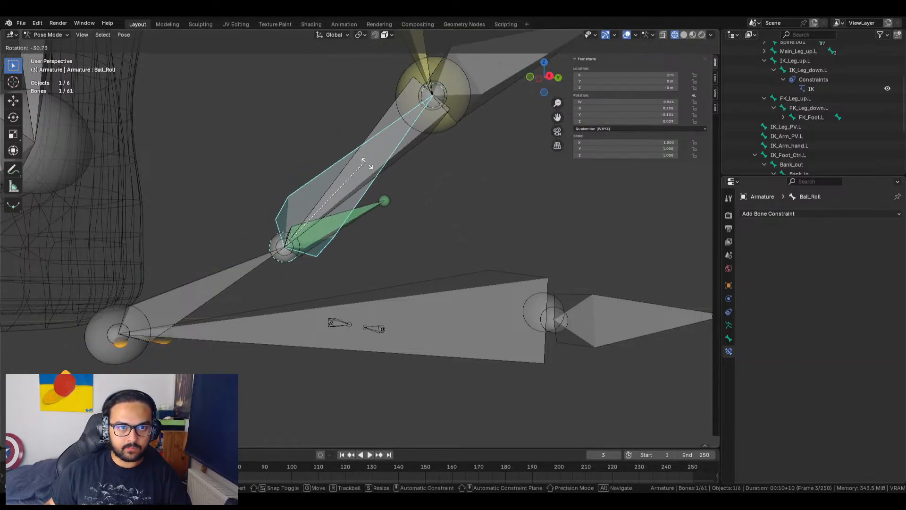
right_click(389, 299)
middle_click_drag(389, 300, 468, 280)
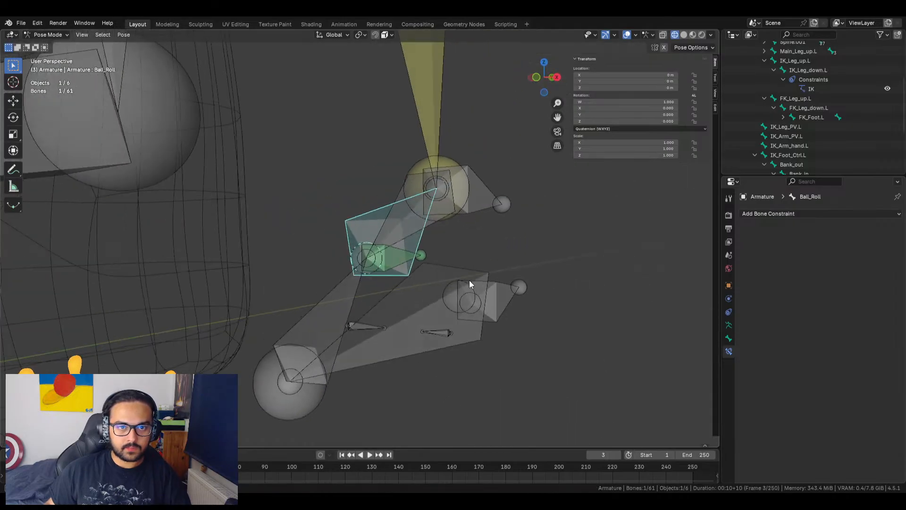
key("r")
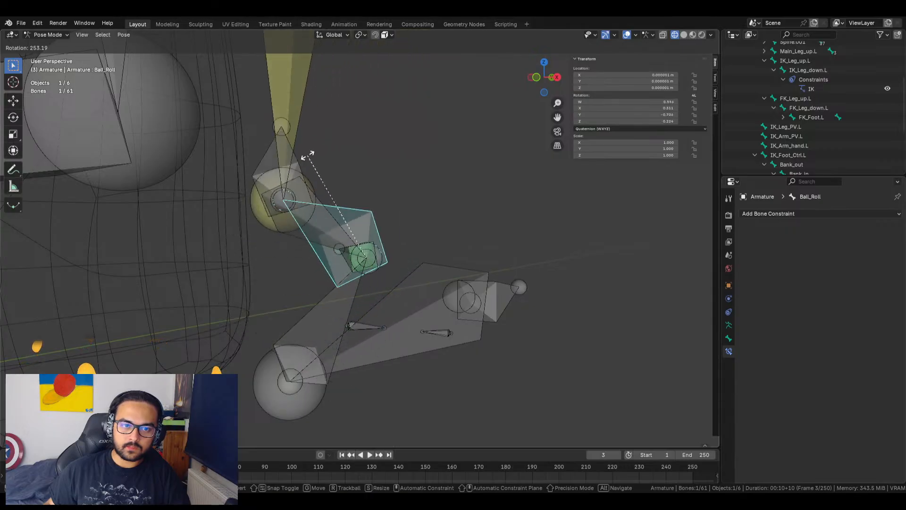
right_click(423, 140)
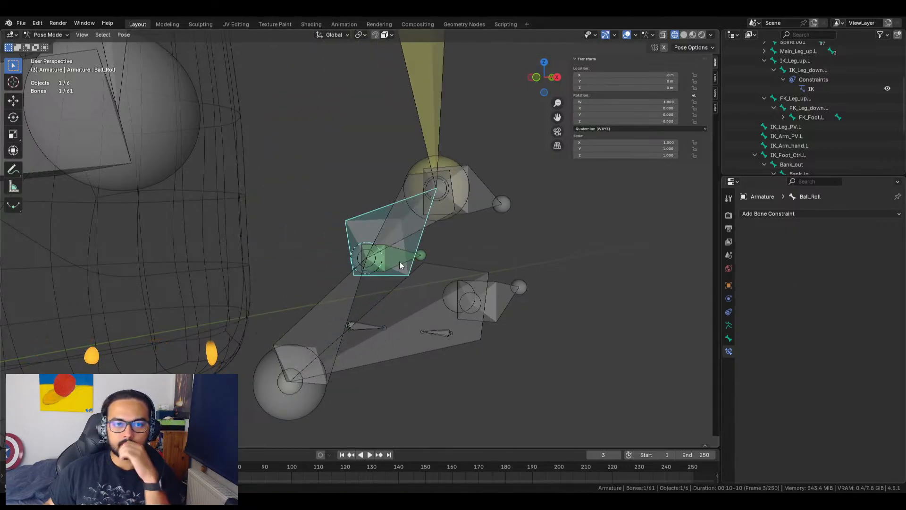
Set the owner space of IK_Toe.L's Copy Rotation to Local With Parent
left_click(424, 255)
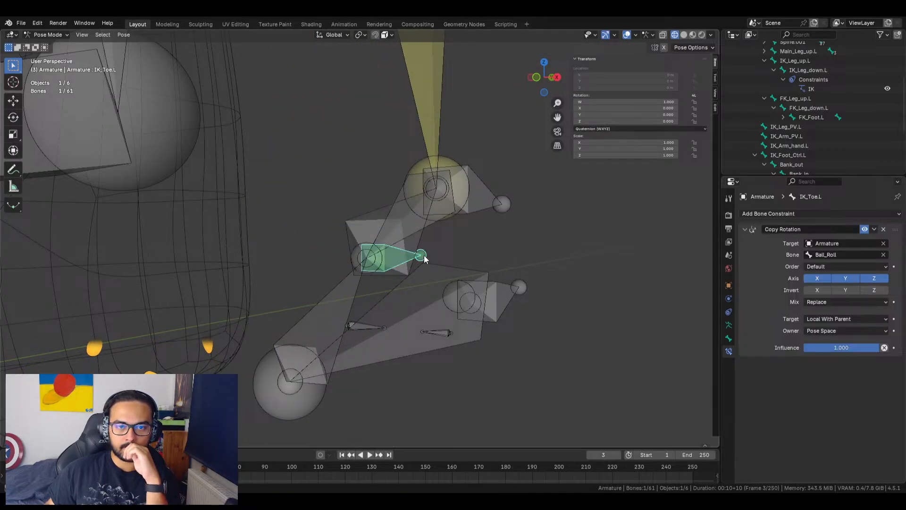
left_click(851, 330)
left_click(829, 376)
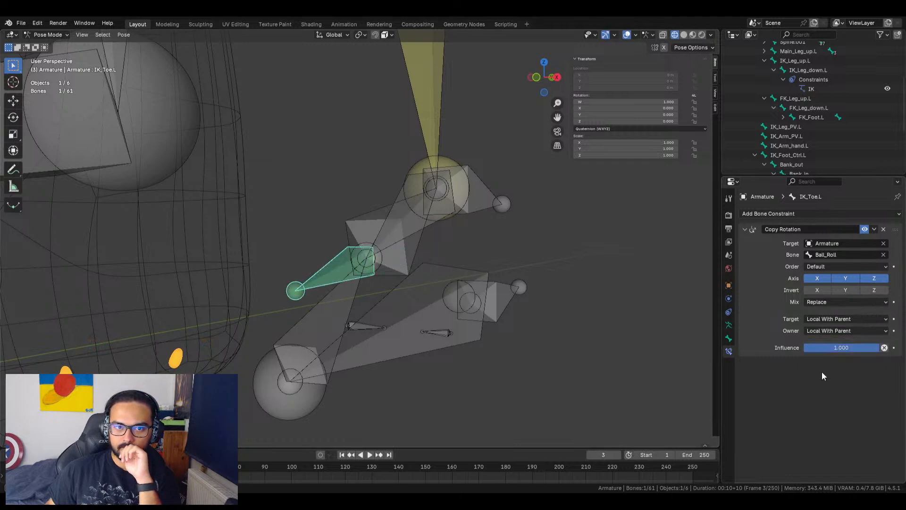
Test the toe's response by rotating Ball_Roll freely and through its Z rotation value, then clear Ball_Roll's rotation
left_click(371, 227)
key("r")
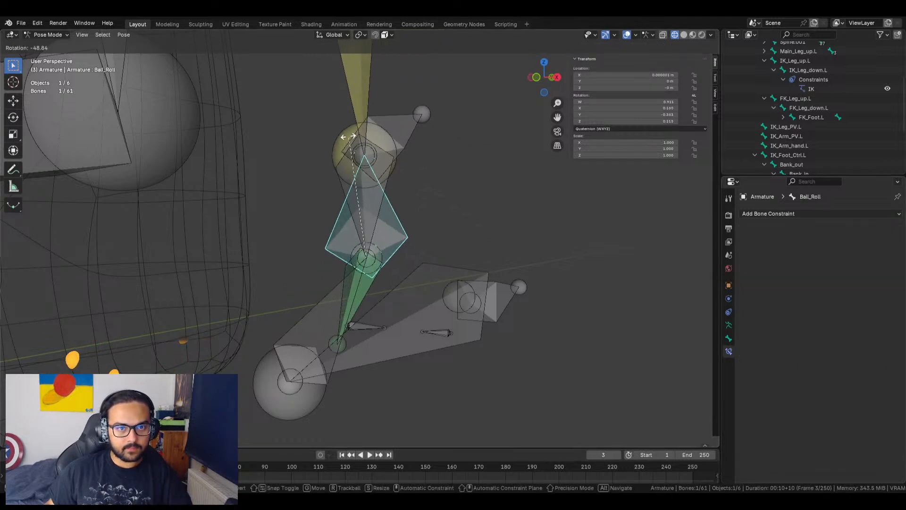
right_click(469, 244)
middle_click_drag(470, 245, 405, 255)
left_click_drag(601, 122, 577, 121)
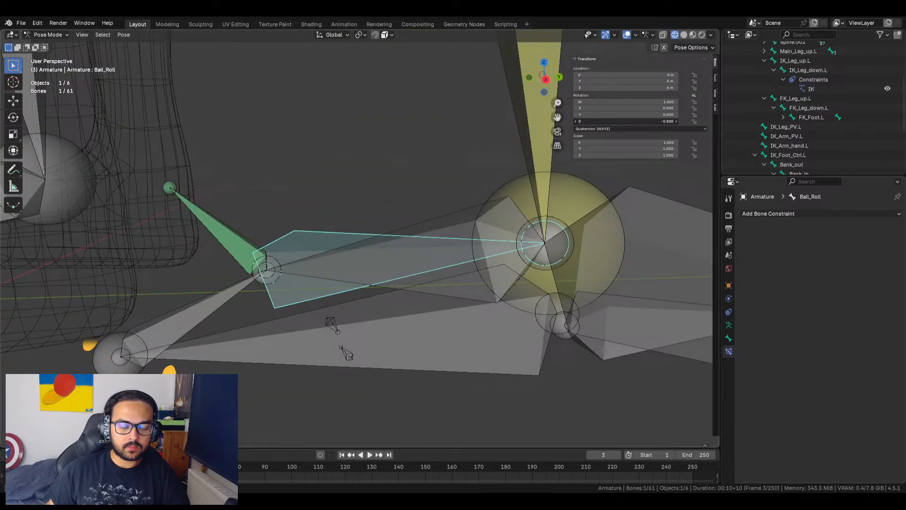
key("alt+r")
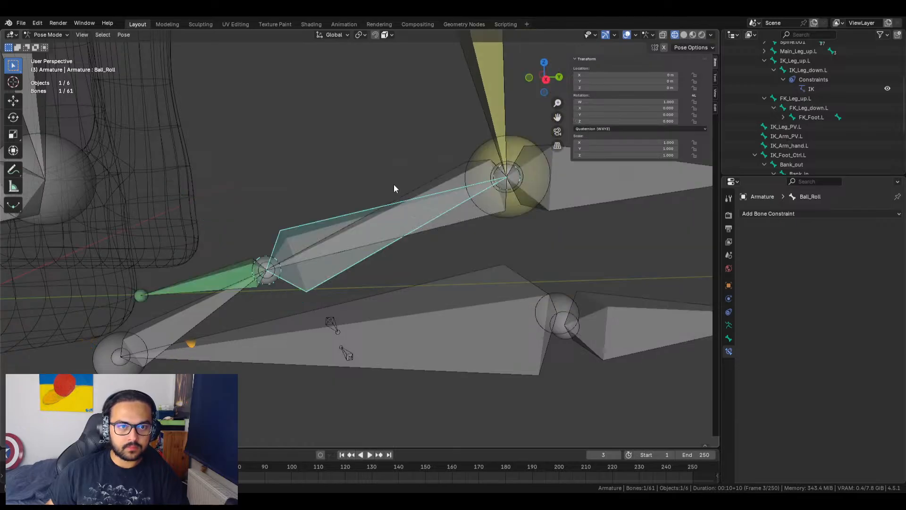
Limit IK_Toe.L's Copy Rotation to the X and Z axes and trial-rotate IK_Foot.L and Ball_Roll, cancelling both rotations
left_click(236, 273)
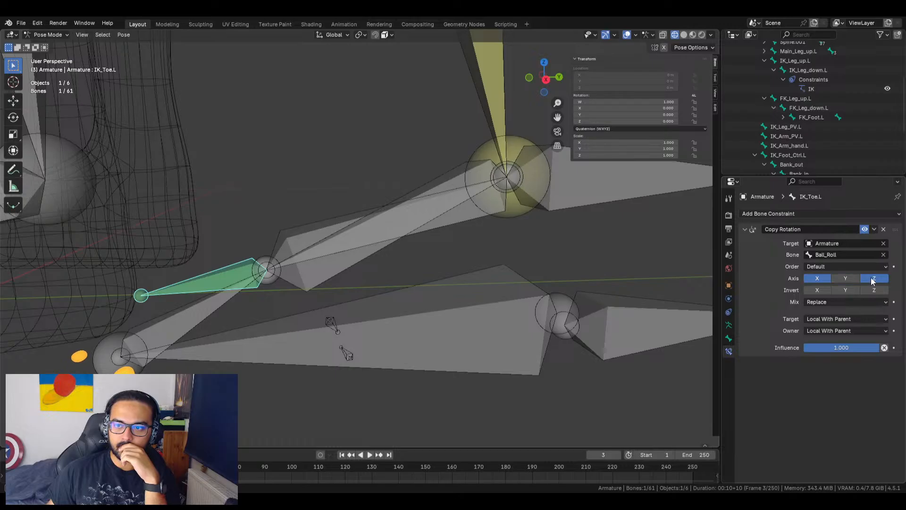
left_click(447, 182)
key("r")
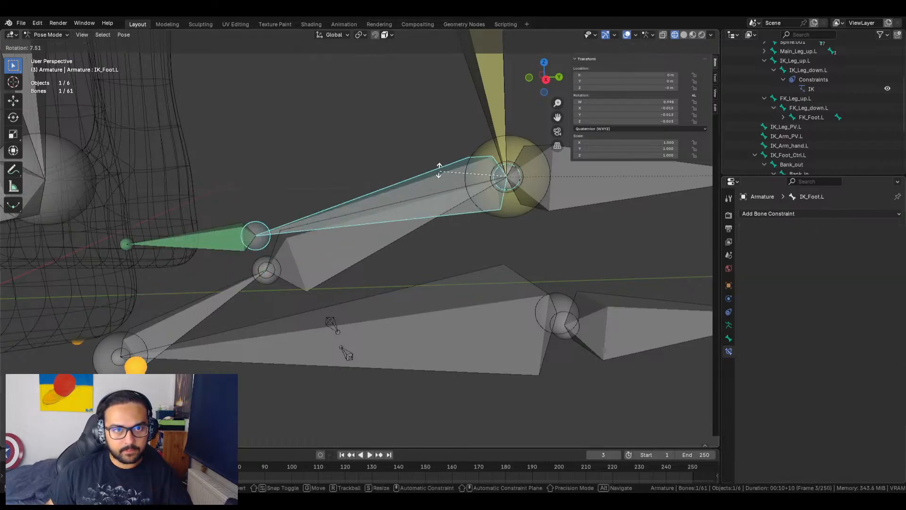
right_click(421, 157)
left_click(318, 225)
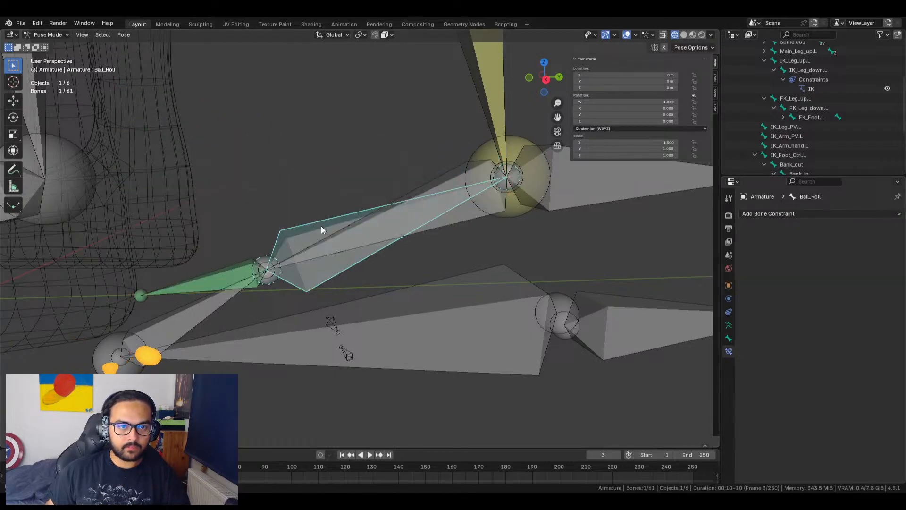
key("r")
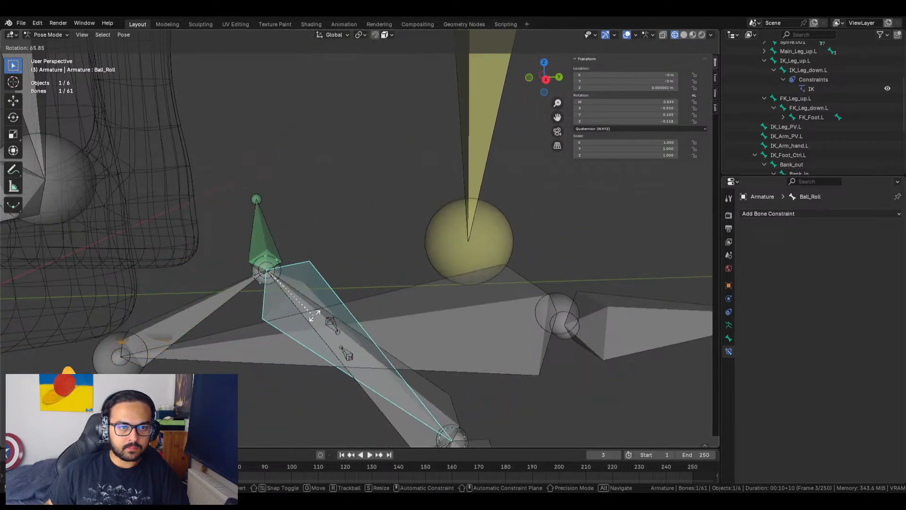
right_click(279, 187)
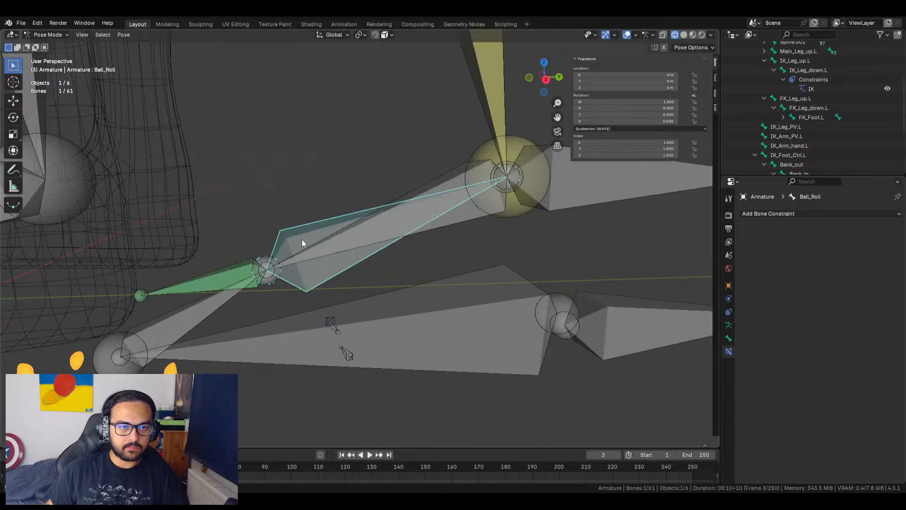
Restrict IK_Toe.L's Copy Rotation to the Z axis only and trial-rotate Ball_Roll, cancelling the rotation
left_click(231, 265)
left_click(846, 279)
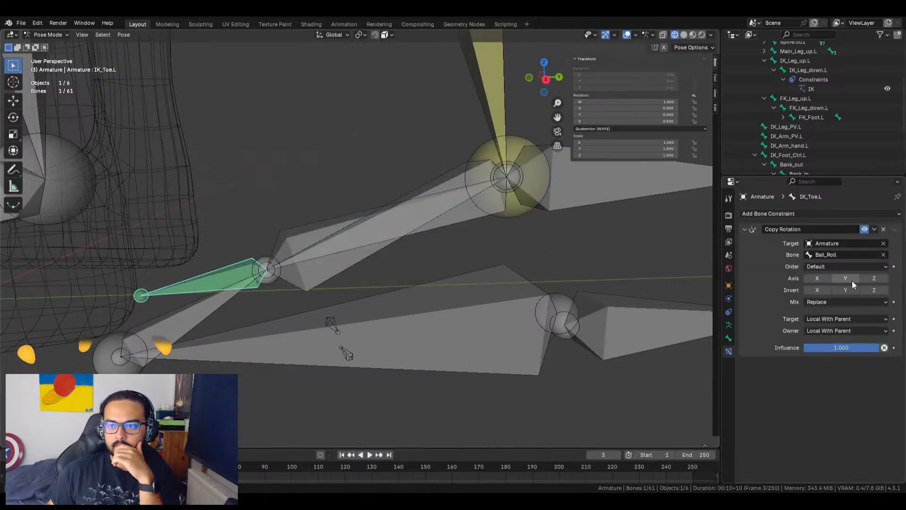
left_click(341, 243)
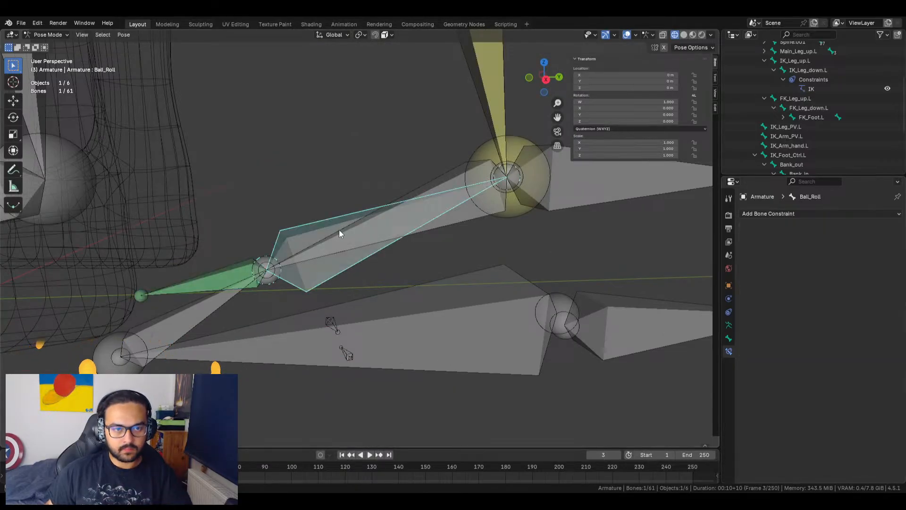
key("r")
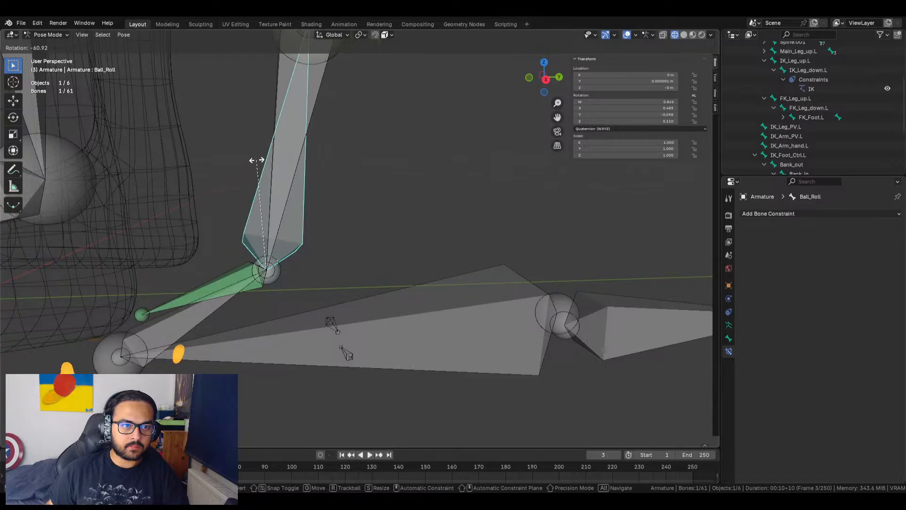
key("Escape")
Enable the Y axis alongside Z in IK_Toe.L's Copy Rotation and trial-rotate IK_Foot.L and Ball_Roll, cancelling both rotations
left_click(233, 274)
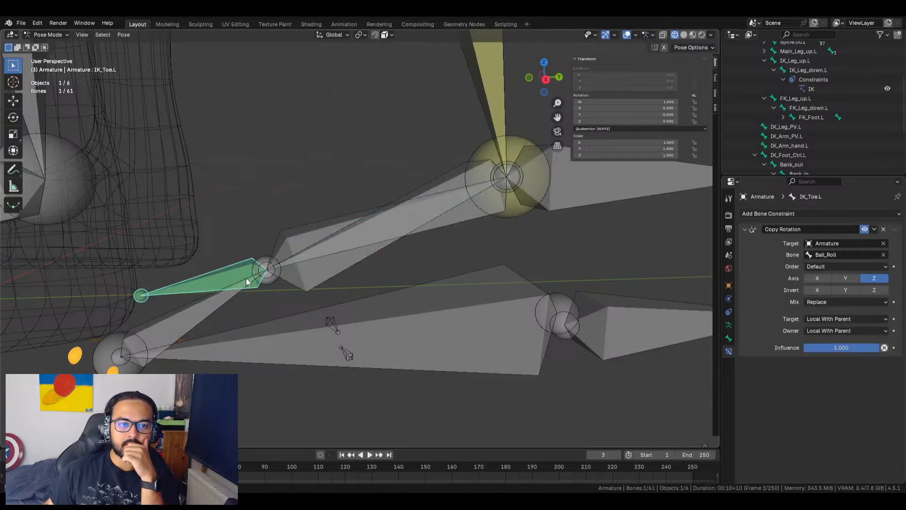
left_click(843, 280)
left_click(439, 193)
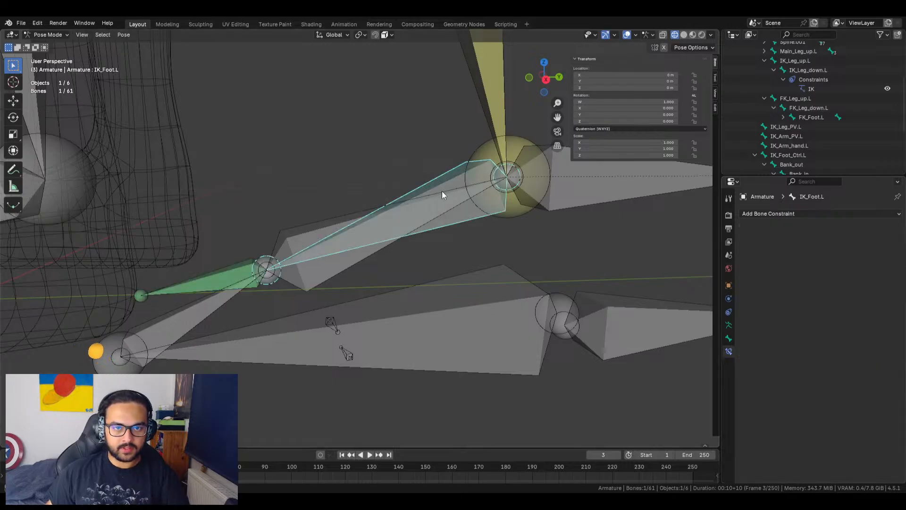
key("r")
key("Escape")
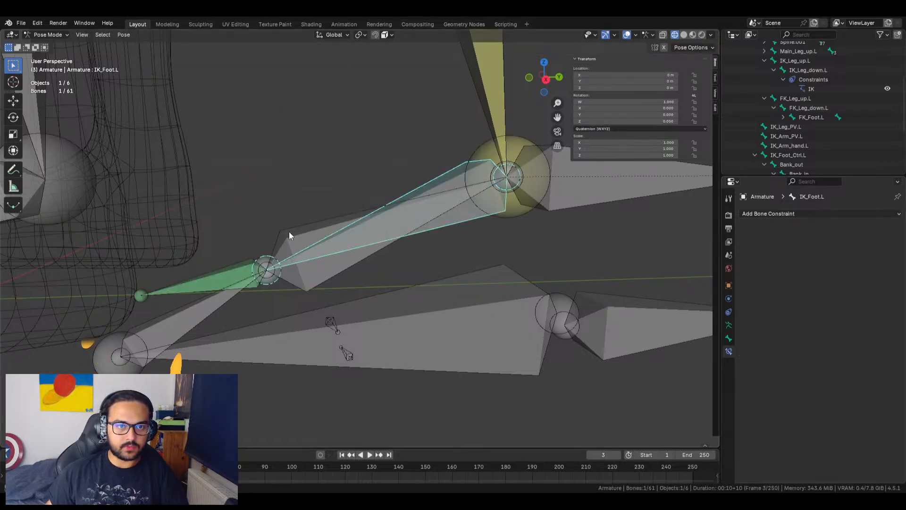
left_click(332, 230)
key("r")
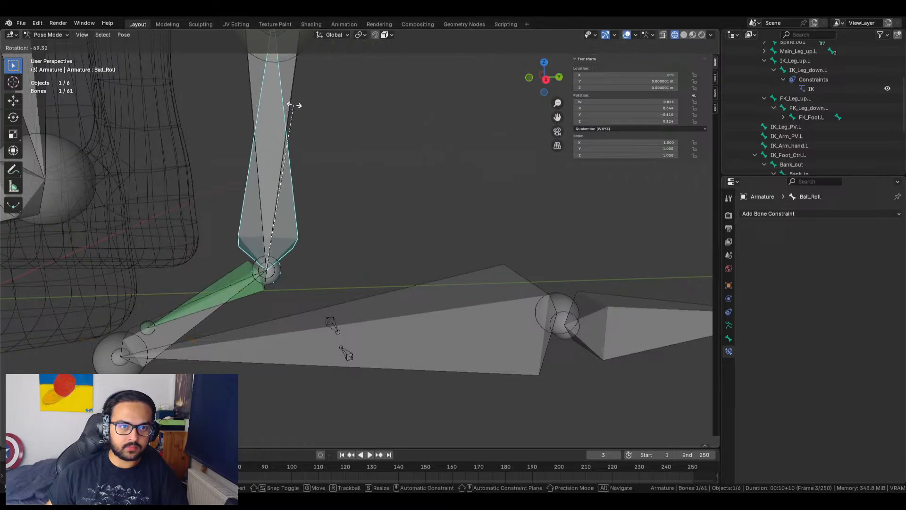
key("Escape")
Raise IK_Toe.L's own Y rotation value to 1.400 and disable its Copy Rotation constraint
middle_click_drag(225, 267, 403, 270)
left_click(410, 253)
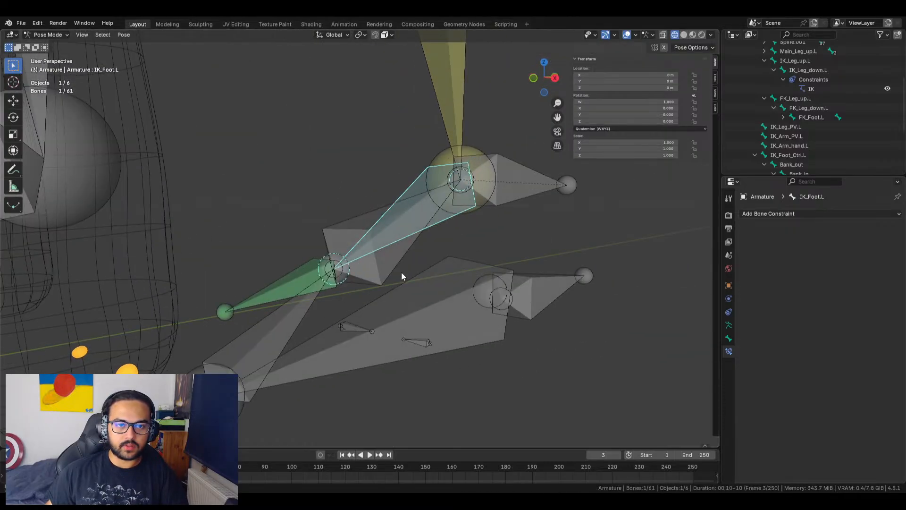
left_click(293, 288)
mouse_move(593, 115)
left_mouse_down()
mouse_move(614, 114)
mouse_move(599, 115)
left_mouse_up()
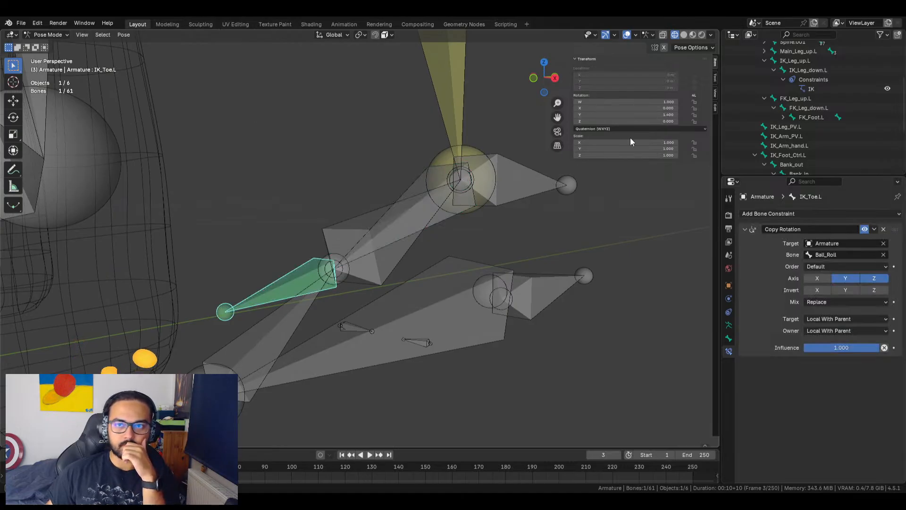
left_click(866, 229)
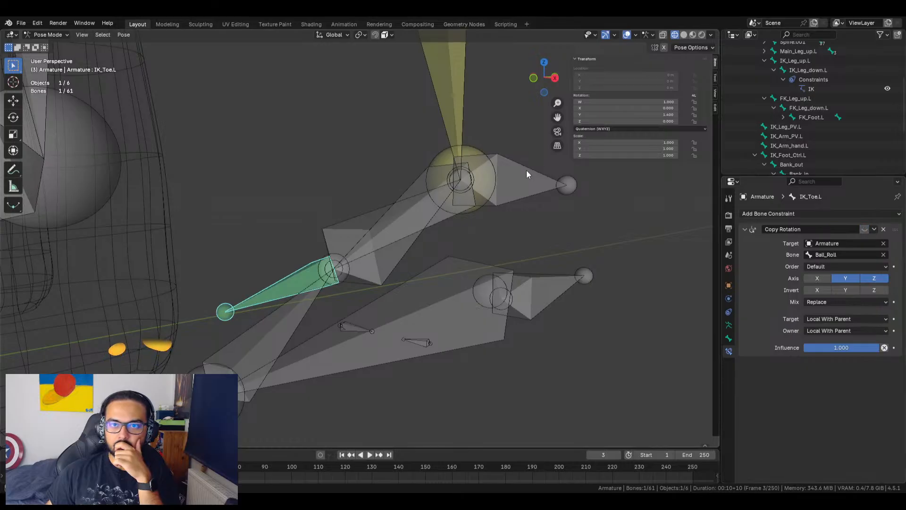
Try other rotation values on IK_Toe.L with the constraint disabled, set Y to 0, and clear the bone's rotation
left_click_drag(608, 115, 599, 115)
left_click(608, 116)
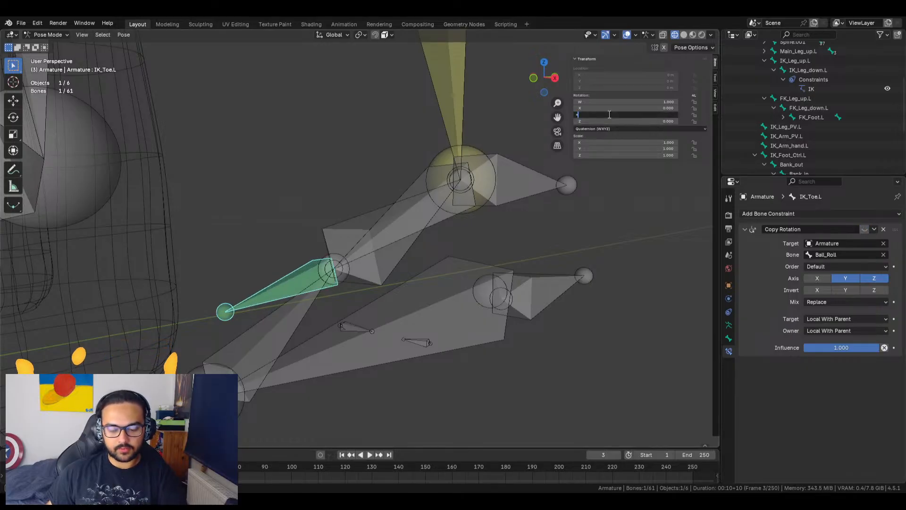
type("-")
key("Return")
left_click(637, 115)
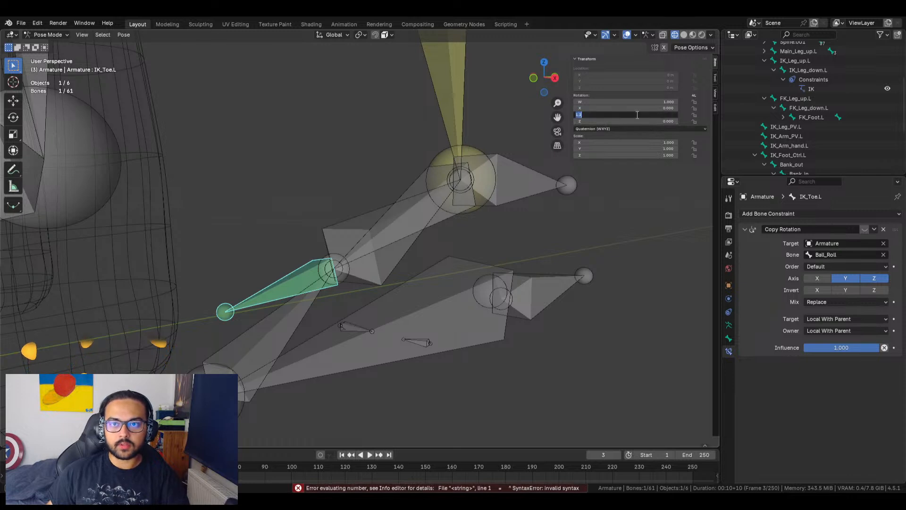
type("=")
key("BackSpace")
type("0")
key("Return")
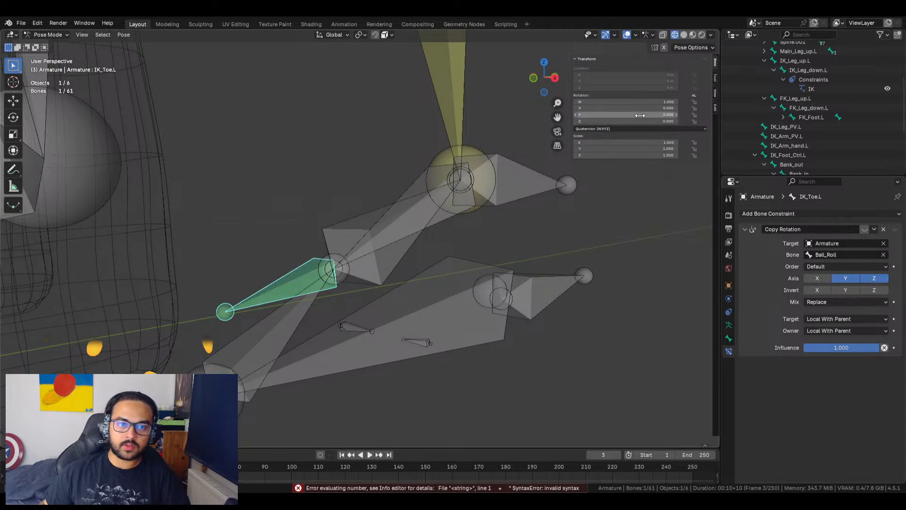
mouse_move(640, 121)
left_mouse_down()
mouse_move(660, 121)
mouse_move(609, 121)
mouse_move(640, 121)
left_mouse_up()
key("alt+r")
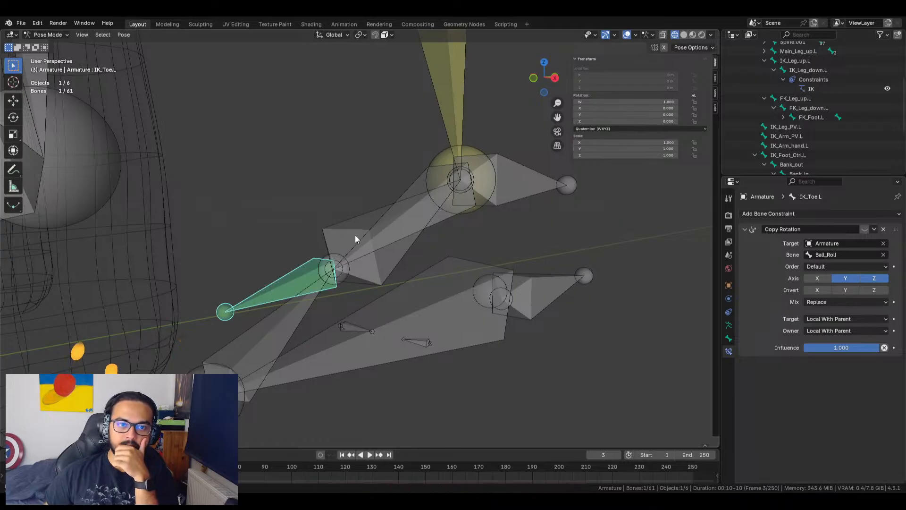
Replace IK_Toe.L's Copy Rotation with a Transformation constraint that targets the Armature's Ball_Roll bone
left_click(883, 230)
left_click(784, 214)
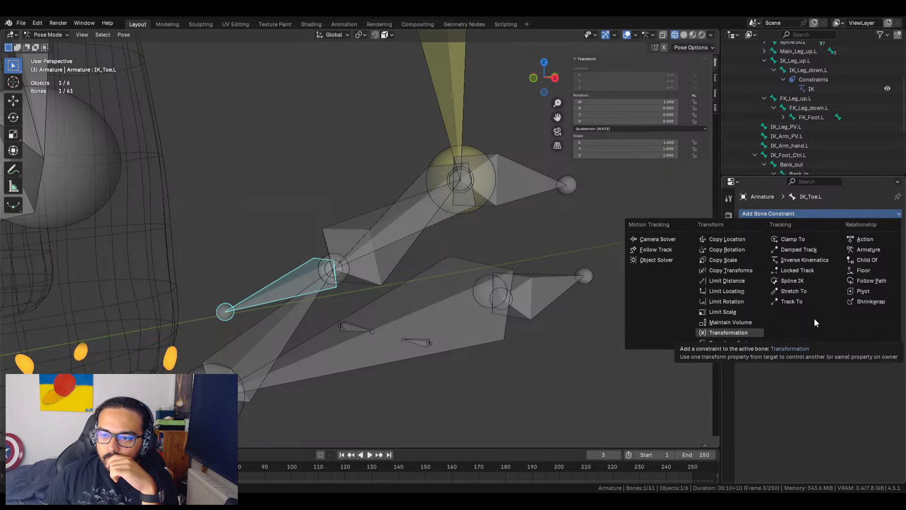
left_click(743, 333)
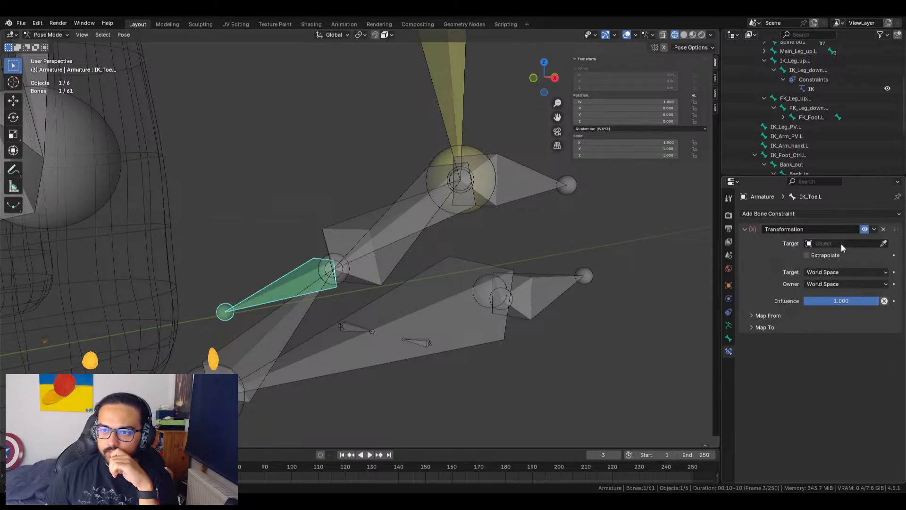
left_click(885, 244)
left_click(337, 227)
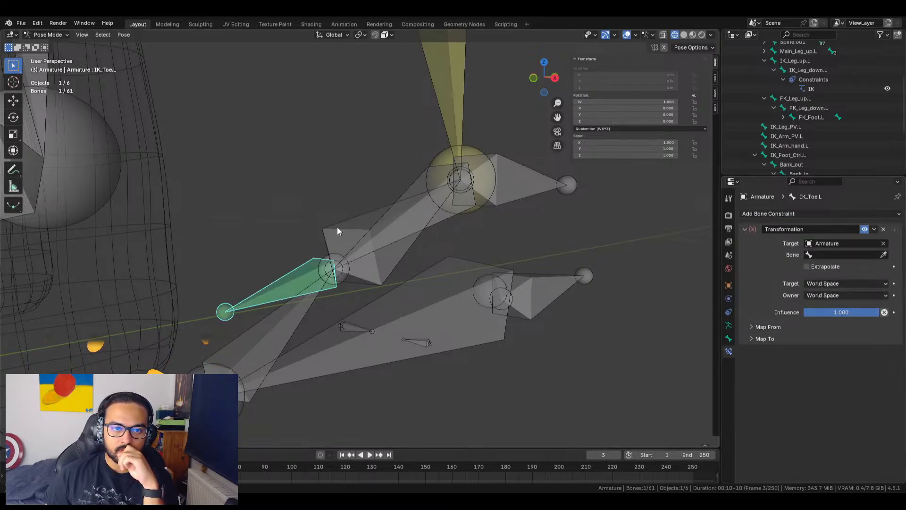
left_click(831, 255)
left_click(823, 270)
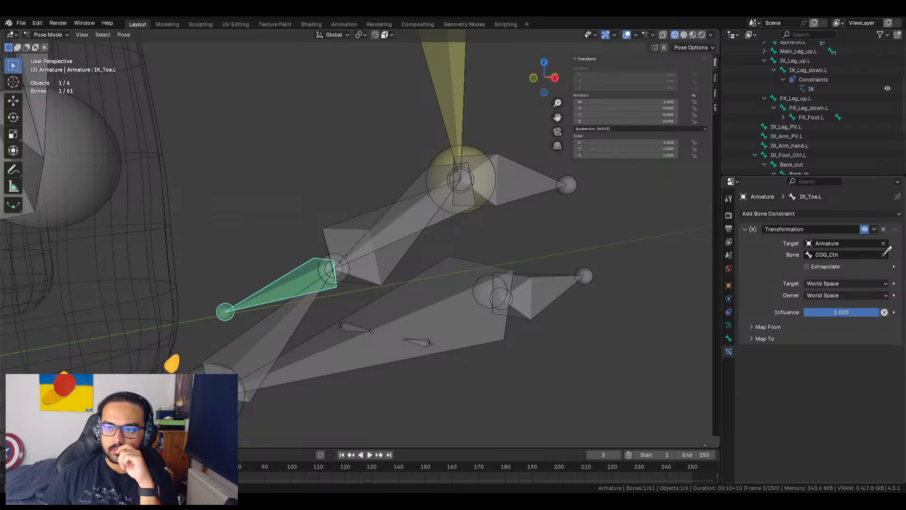
left_click(354, 218)
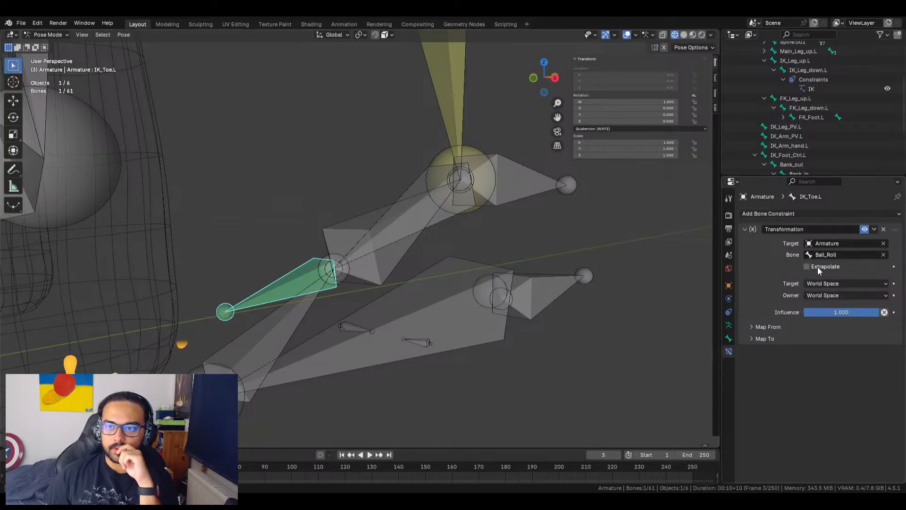
Set both the target space and the owner space of IK_Toe.L's Transformation constraint to Pose Space
left_click(835, 283)
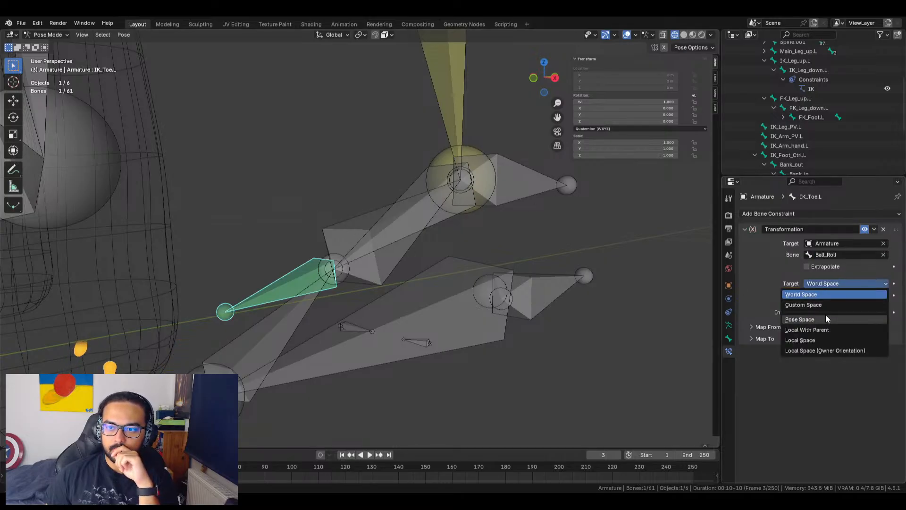
left_click(826, 318)
left_click(832, 295)
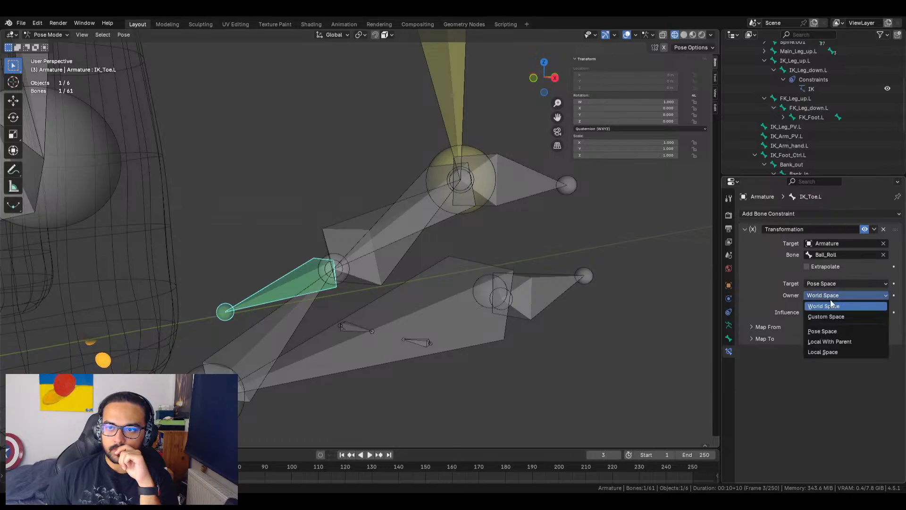
left_click(831, 330)
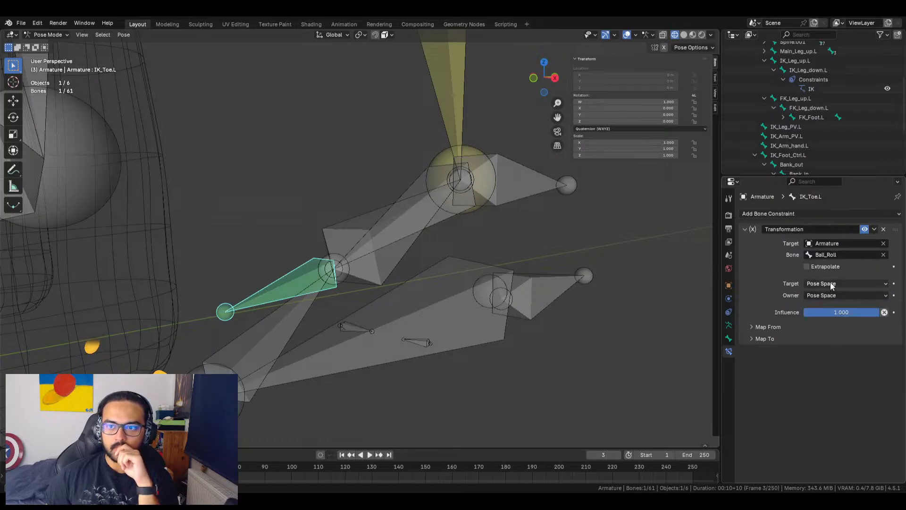
left_click(831, 283)
left_click(825, 320)
Change the Transformation constraint's target space to Local With Parent and trial-rotate Ball_Roll, cancelling the rotation
left_click(820, 283)
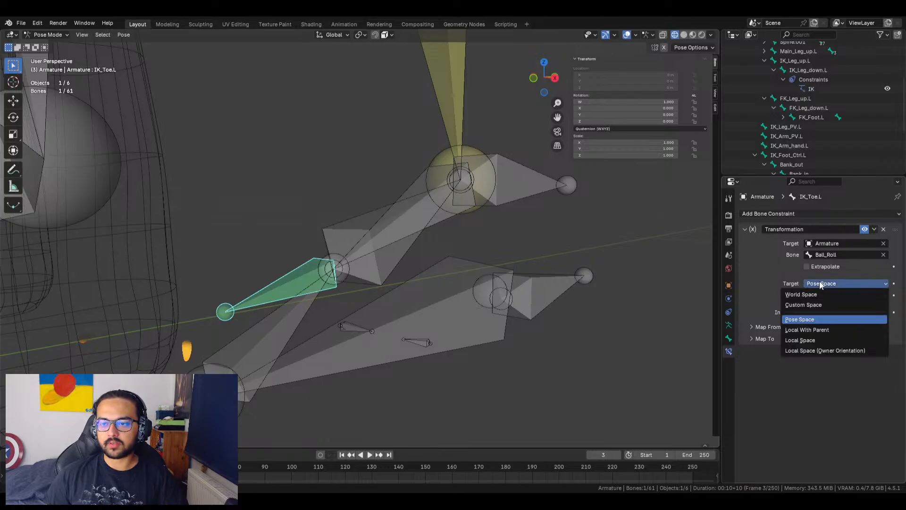
left_click(831, 329)
left_click(370, 233)
key("r")
key("Escape")
Set the owner space of IK_Toe.L's Transformation constraint to Local Space and trial-rotate Ball_Roll, cancelling the rotation
left_click(310, 274)
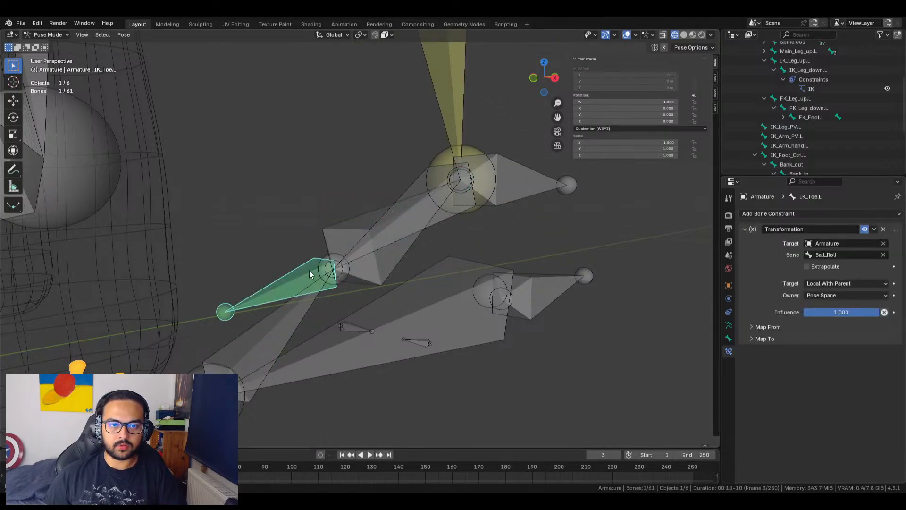
left_click(842, 295)
left_click(837, 352)
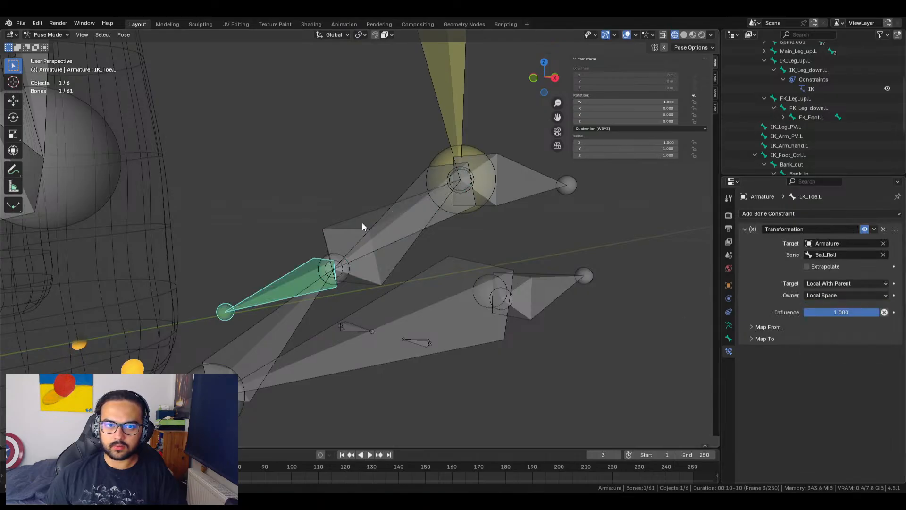
left_click(357, 225)
key("r")
right_click(318, 175)
Undo the Transformation constraint changes back to IK_Toe.L's enabled Copy Rotation constraint
key("ctrl+z")
key("ctrl+z")
key("ctrl+z")
key("ctrl+z")
key("ctrl+z")
key("ctrl+z")
key("ctrl+z")
key("ctrl+z")
key("ctrl+z")
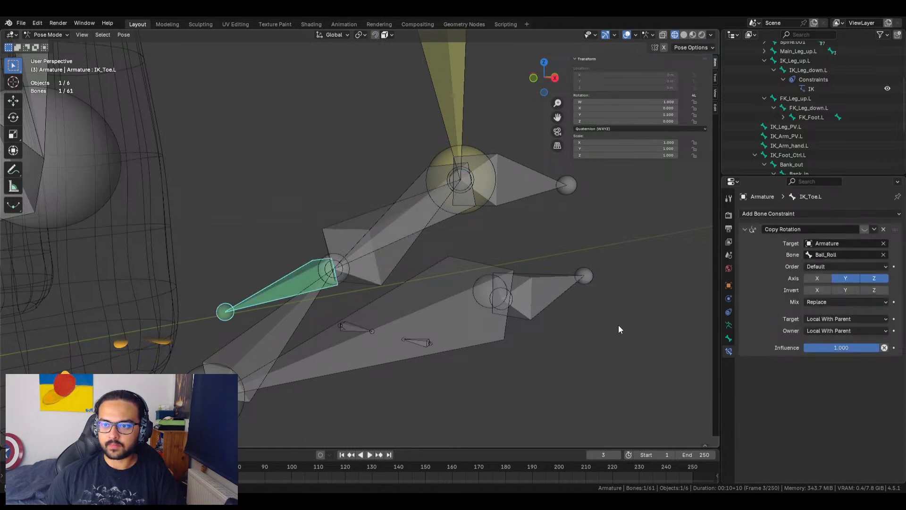
key("ctrl+z")
key("ctrl+z")
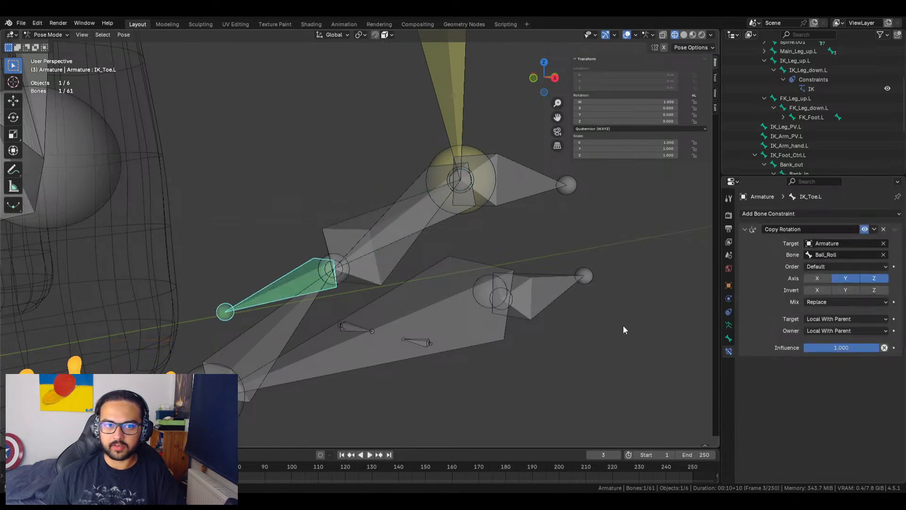
Delete the Copy Rotation constraint from IK_Toe.L and add a fresh Transformation constraint to the bone
left_click(636, 312)
left_click(353, 240)
left_click(306, 272)
left_click(883, 230)
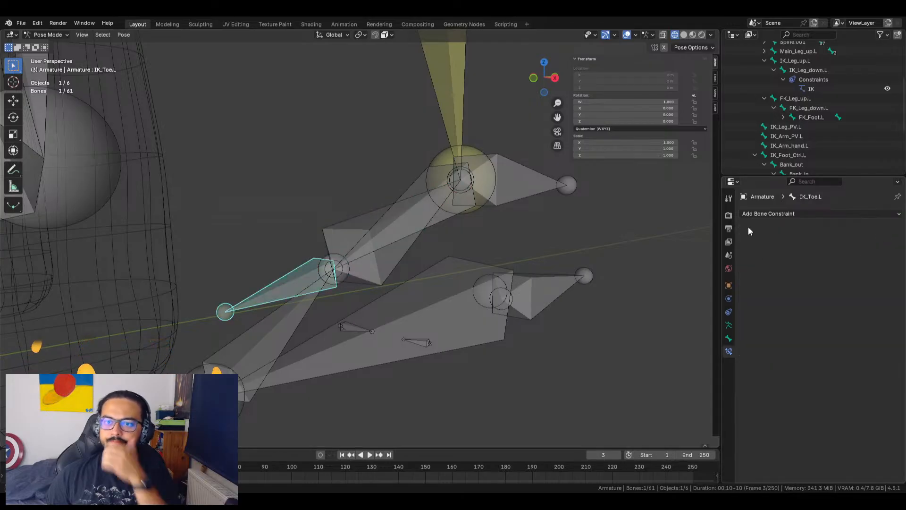
left_click(767, 215)
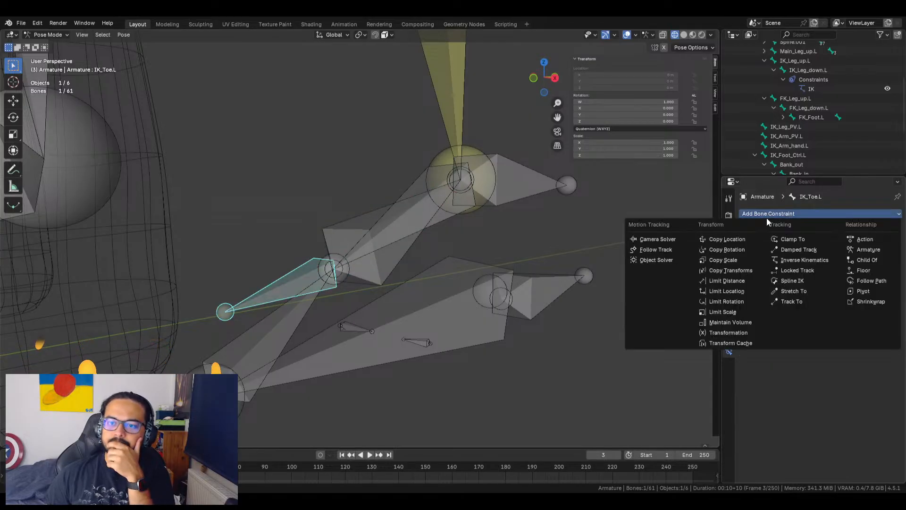
left_click(737, 333)
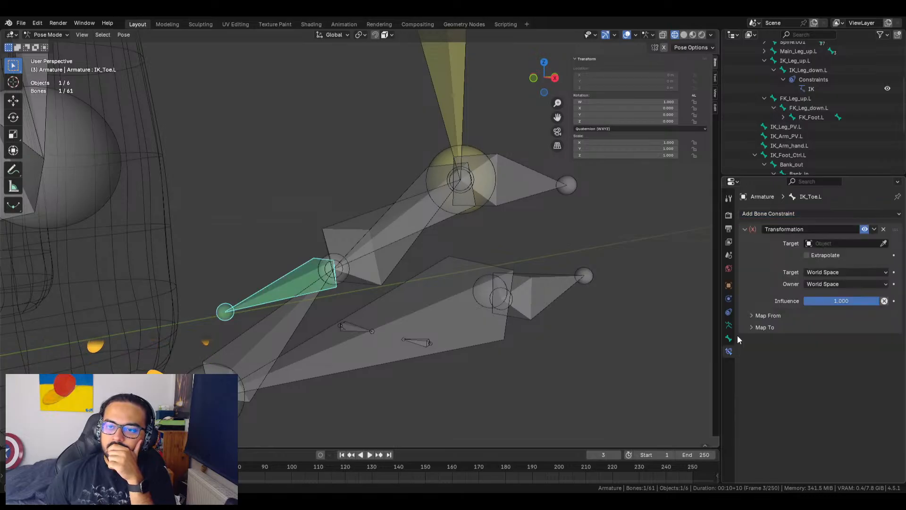
Set the Transformation constraint on IK_Toe.L to target Local Space and owner Local With Parent
left_click(844, 273)
left_click(835, 306)
left_click(831, 284)
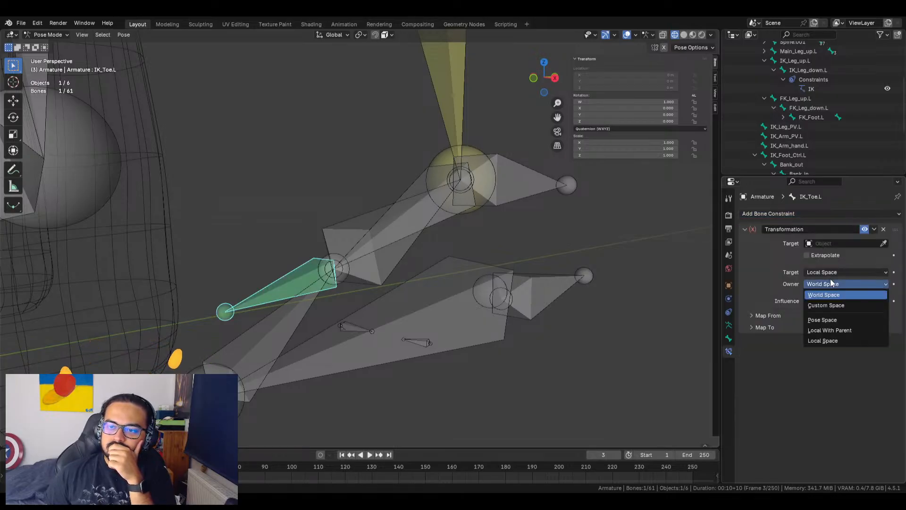
left_click(832, 330)
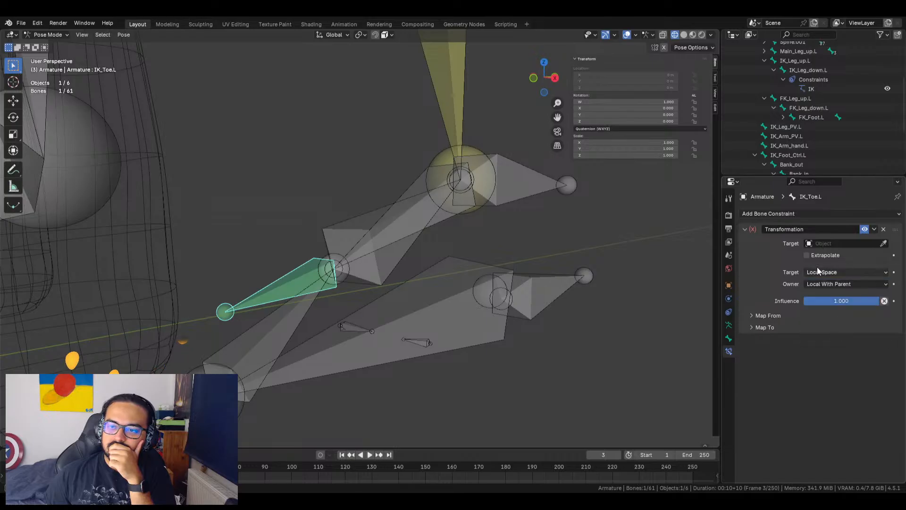
Set the Transformation constraint's target to the Armature object and its Ball_Roll bone
left_click(821, 243)
left_click(832, 260)
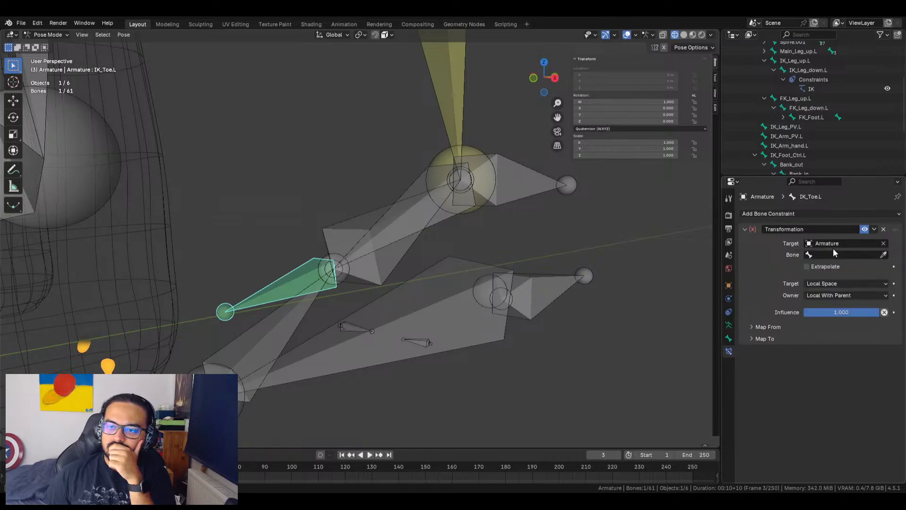
left_click(840, 256)
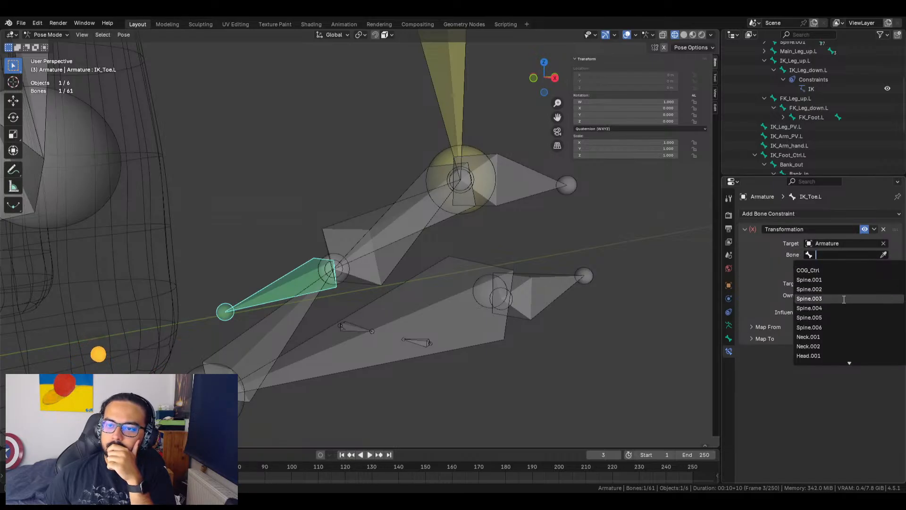
left_click(884, 255)
left_click(351, 230)
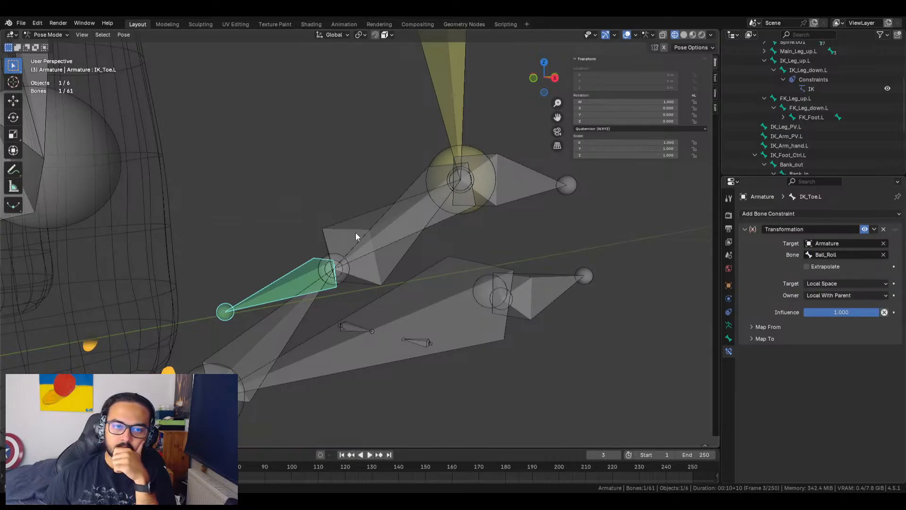
Trial-rotate Ball_Roll freely, cancel it, try changing its Z rotation value, and undo that change
left_click(338, 228)
key("r")
right_click(304, 177)
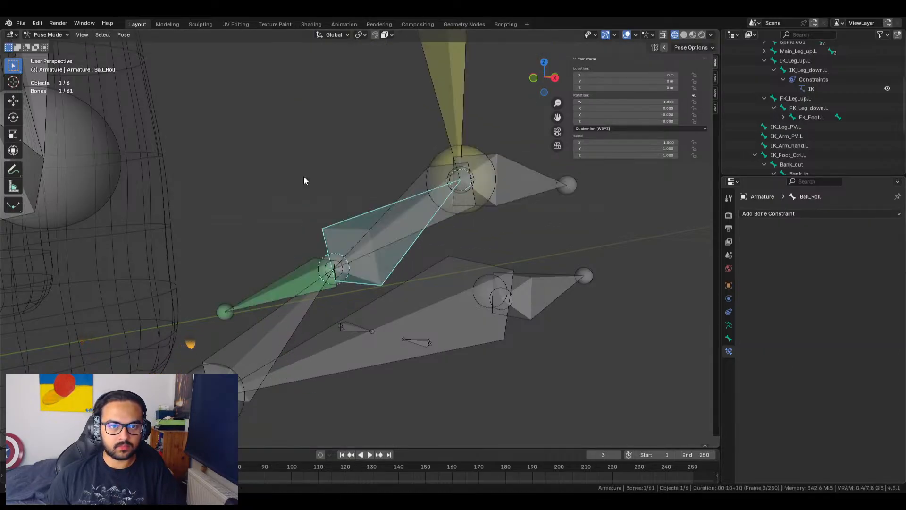
middle_click_drag(451, 252, 407, 287)
left_click_drag(628, 121, 604, 122)
key("ctrl+z")
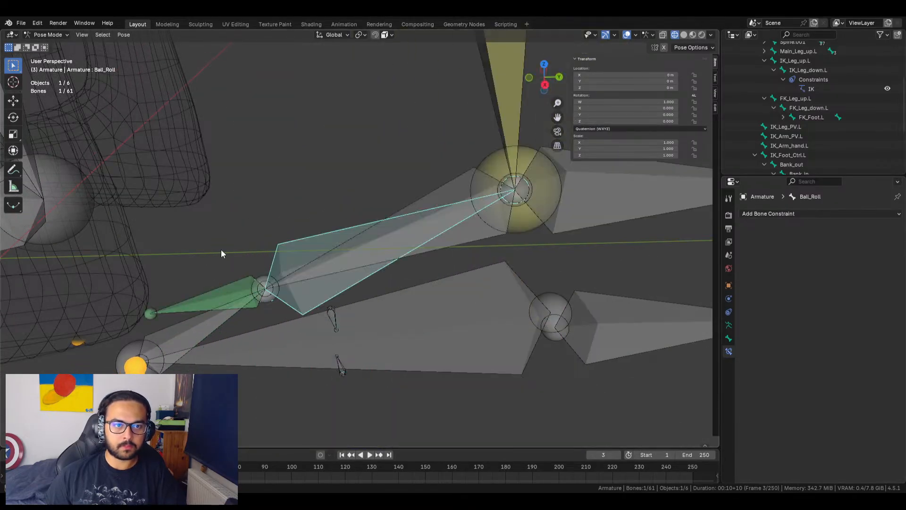
Set both Map From and Map To of IK_Toe.L's Transformation constraint to Rotation
left_click(234, 294)
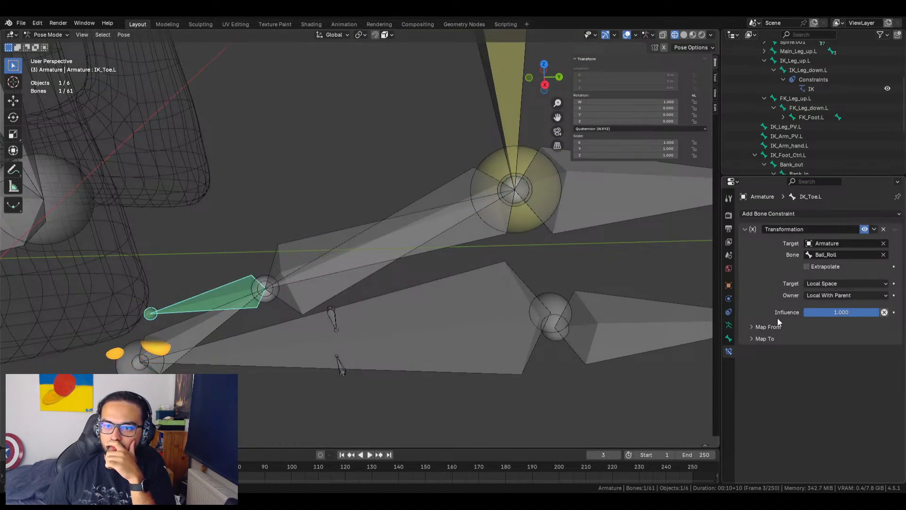
left_click(761, 326)
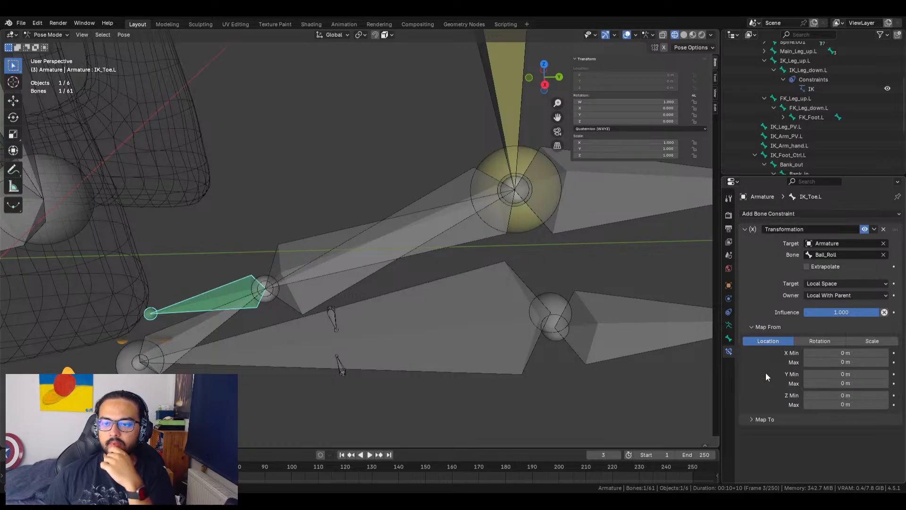
left_click(759, 421)
scroll(759, 413, "down", 3)
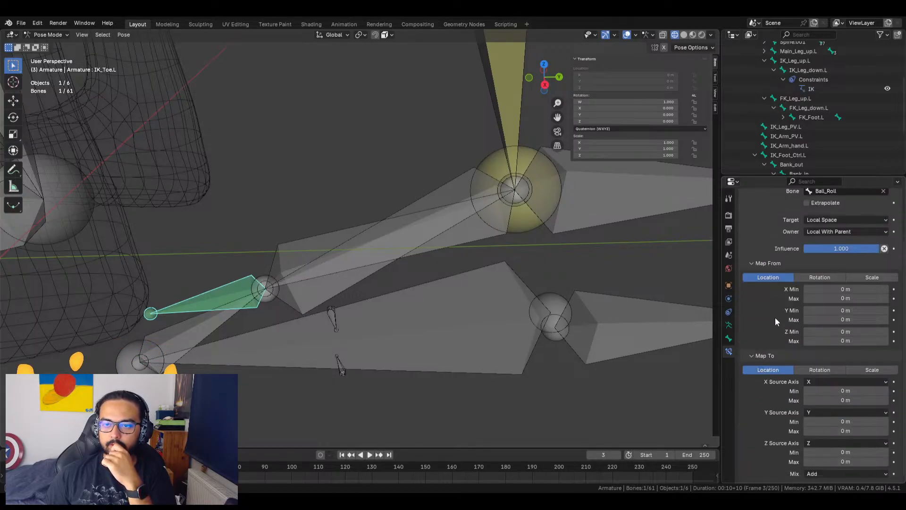
left_click(820, 279)
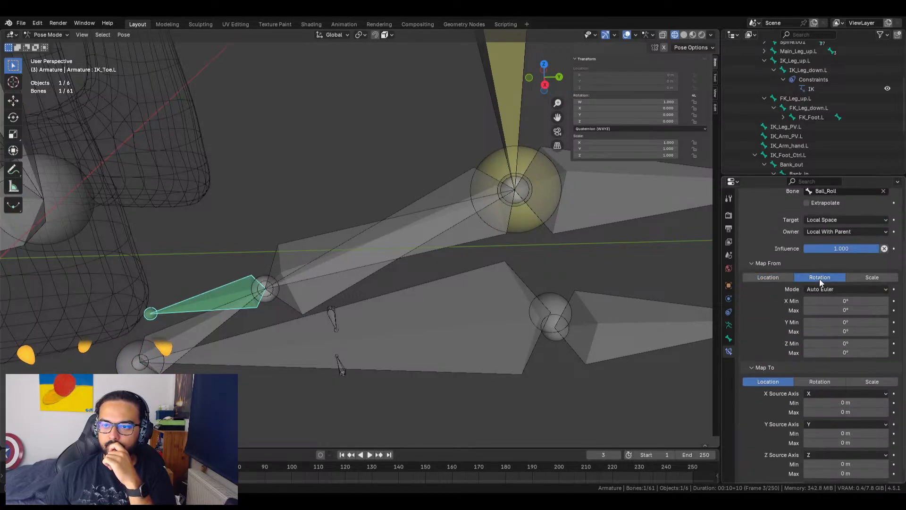
scroll(772, 328, "down", 1)
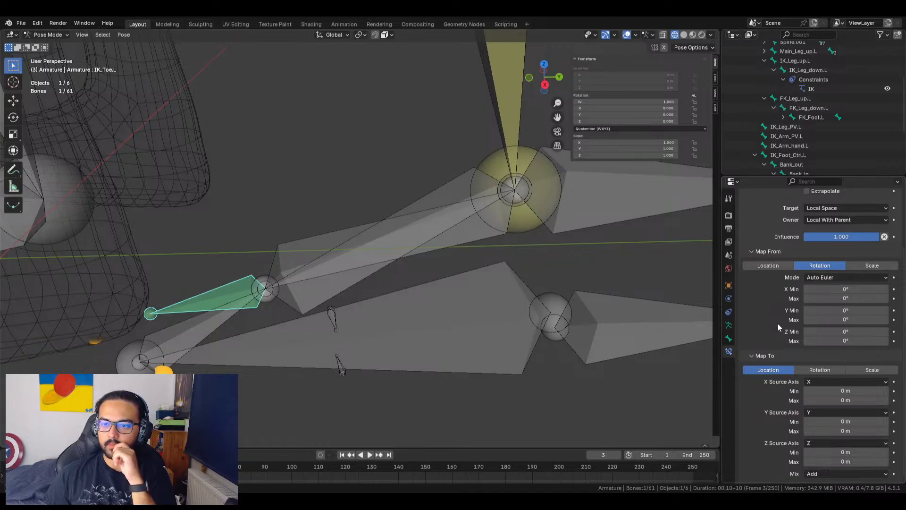
left_click(819, 369)
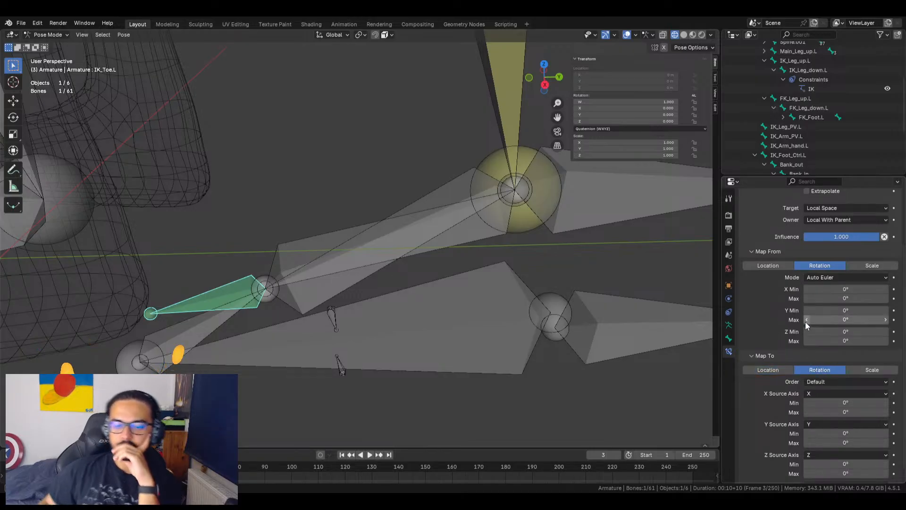
Trial-rotate Ball_Roll and cancel the rotation, returning to the rotation mapping of IK_Toe.L's Transformation constraint
left_click(331, 264)
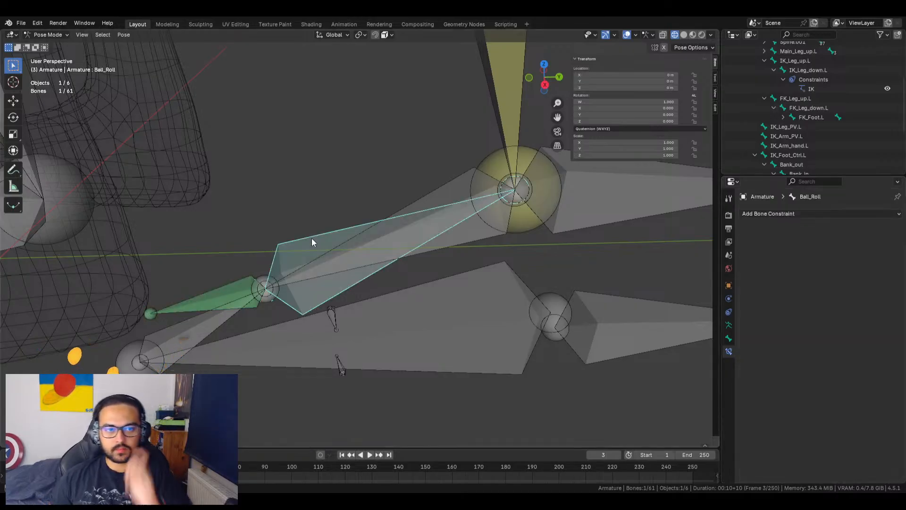
key("r")
key("Escape")
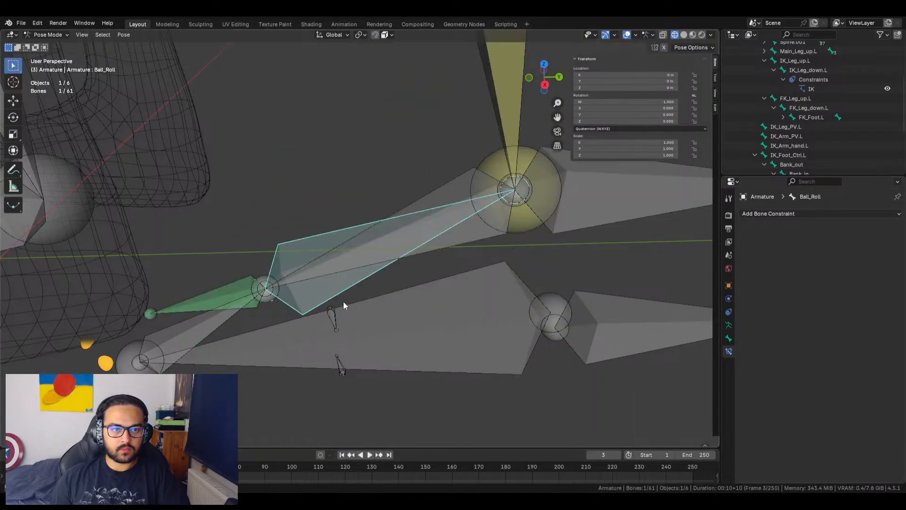
left_click(224, 289)
scroll(822, 330, "down", 4)
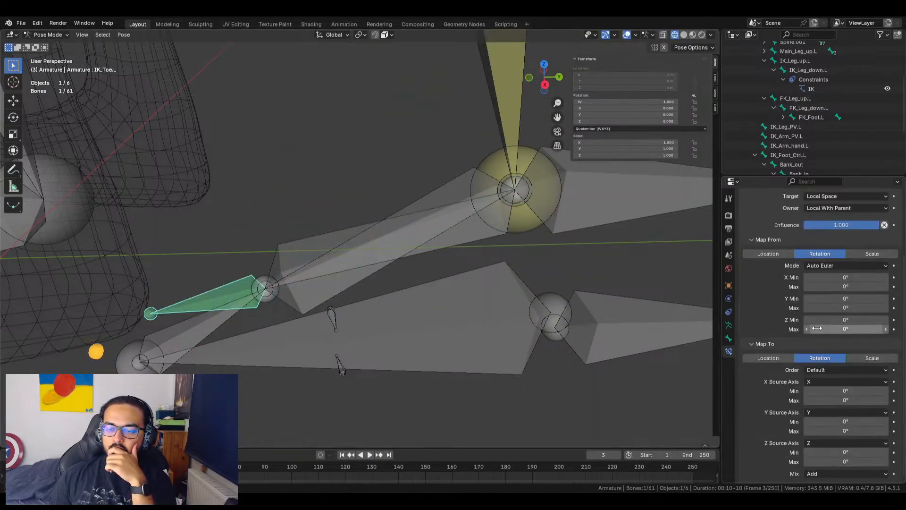
left_click(825, 371)
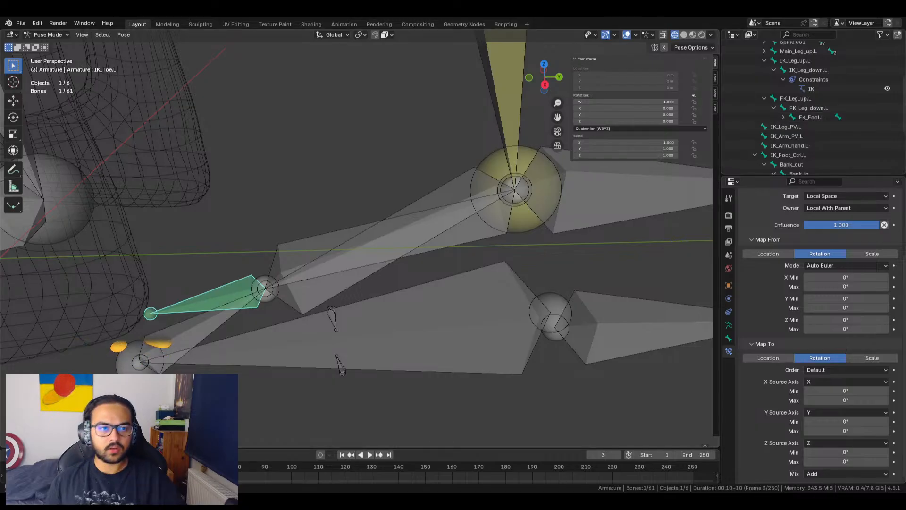
Delete the Transformation constraint from IK_Toe.L
scroll(823, 262, "up", 5)
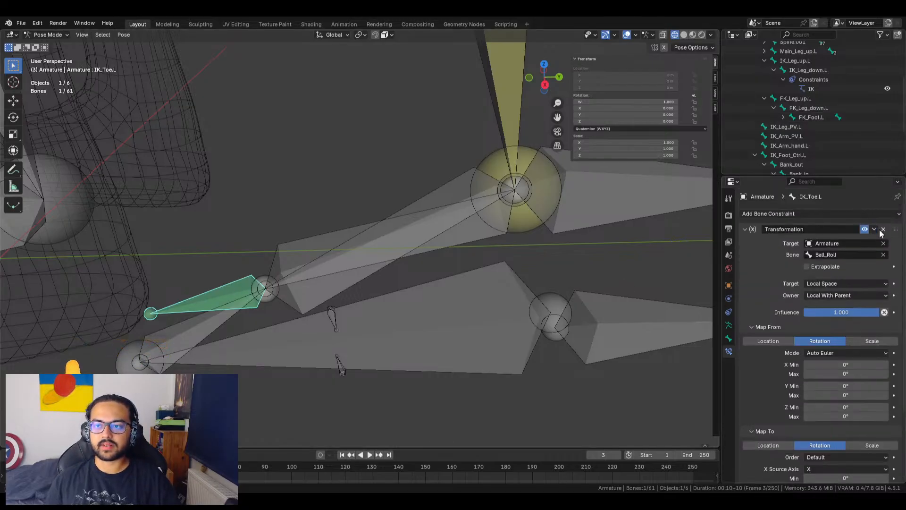
left_click(885, 231)
left_click(414, 208)
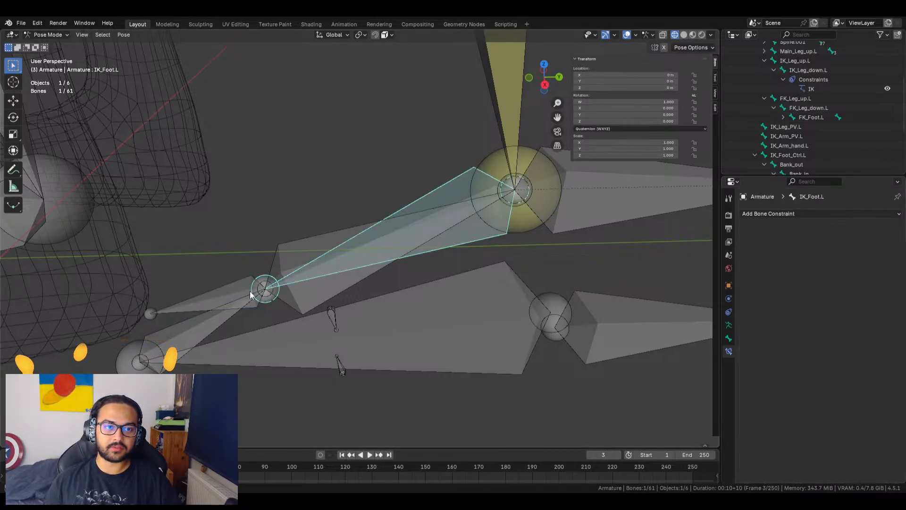
Add a driver to the Z quaternion rotation of IK_Toe.L, keeping its type as Scripted Expression
left_click(270, 287)
right_click(661, 121)
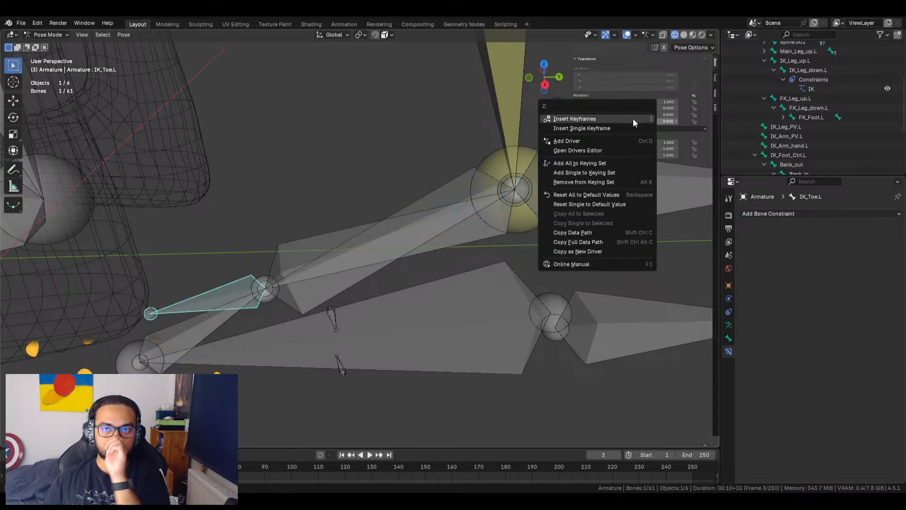
left_click(597, 141)
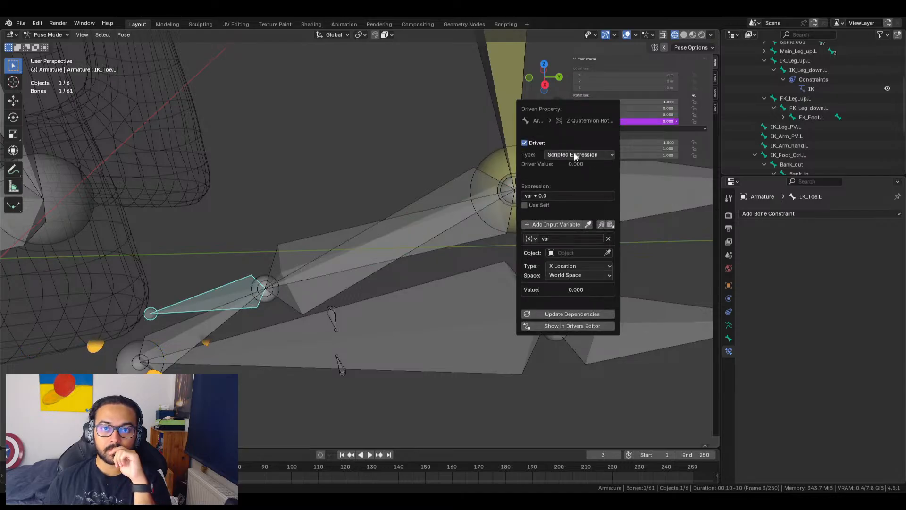
left_click(578, 156)
left_click(577, 155)
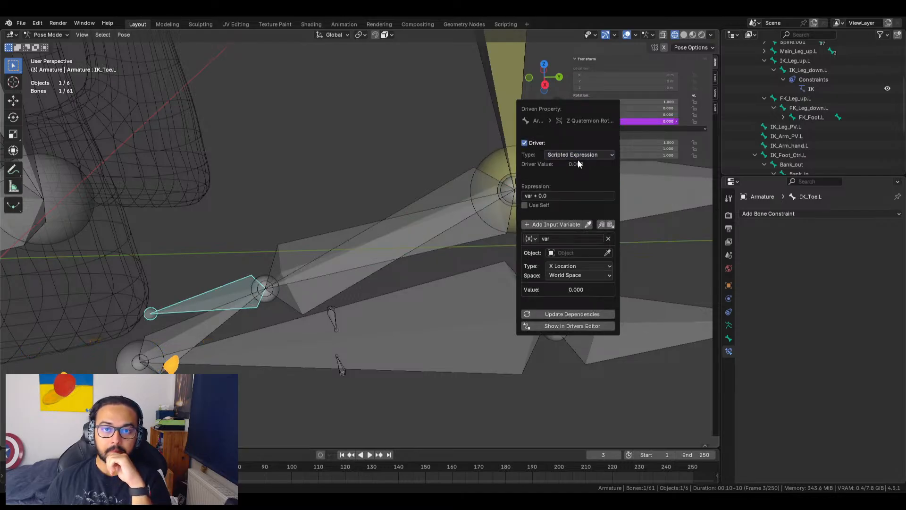
Keep the driver expression var + 0.0 and add a second input variable to the driver
left_click(532, 195)
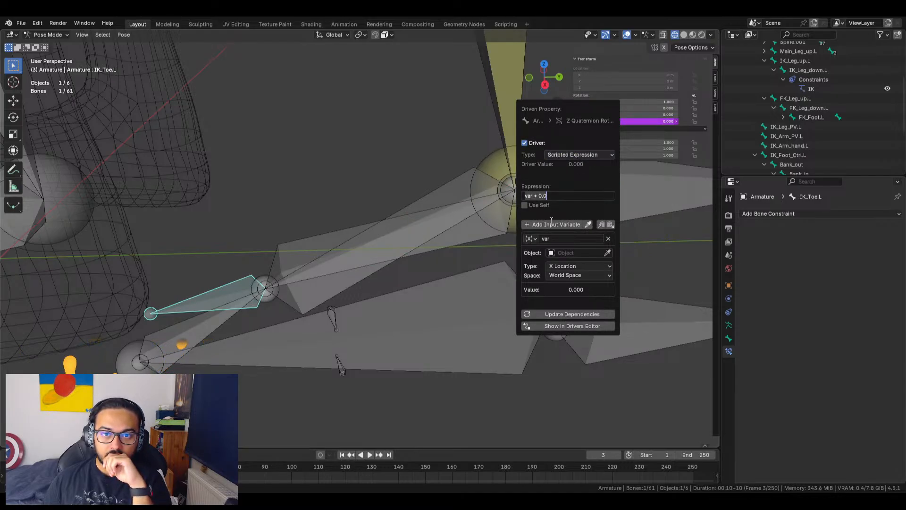
key("Return")
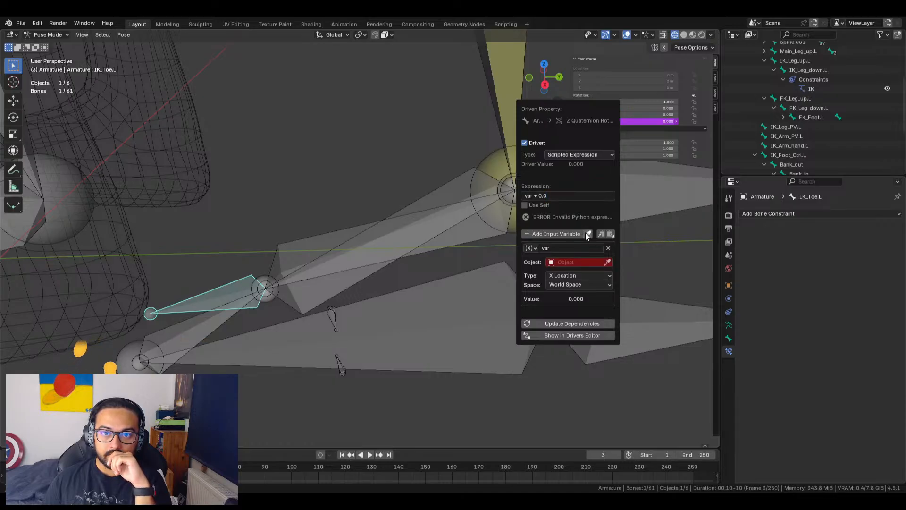
left_click(574, 233)
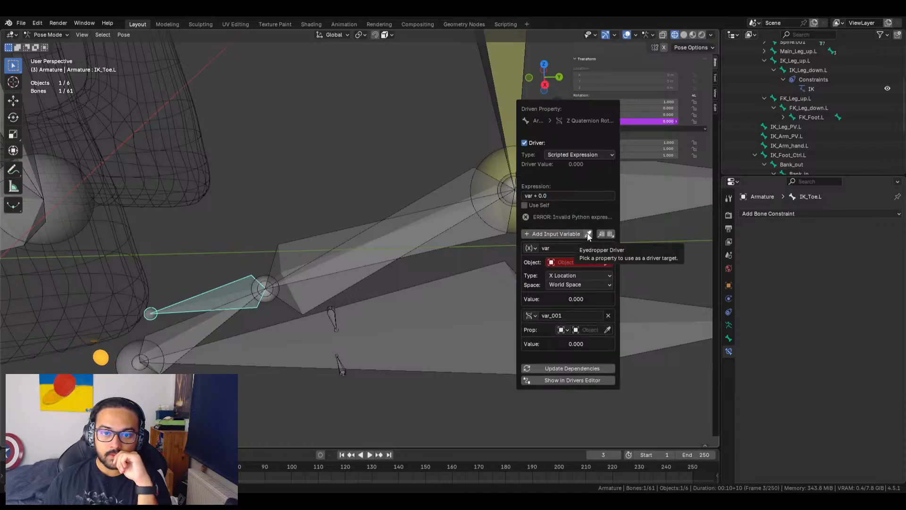
left_click(301, 244)
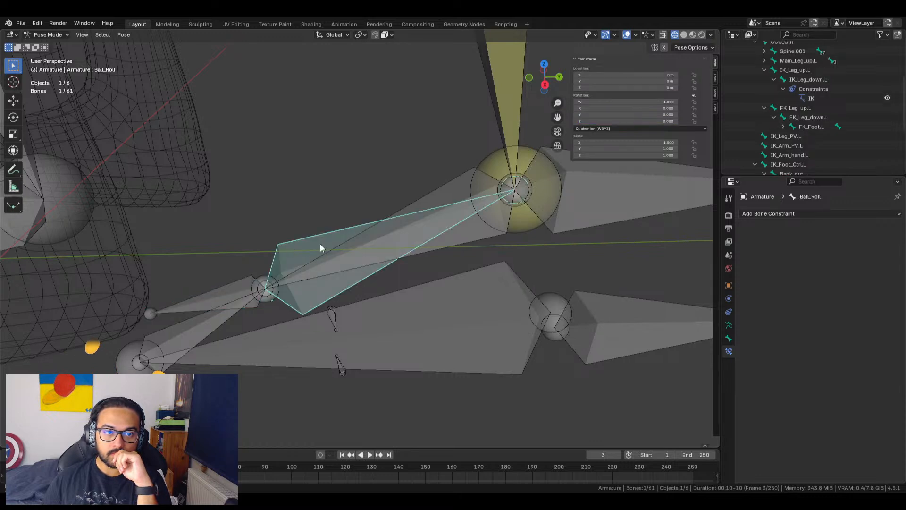
Edit the Z rotation driver of IK_Toe.L and pick Armature as the object of the first variable, var
left_click(226, 290)
left_click(610, 122)
key("Escape")
right_click(609, 122)
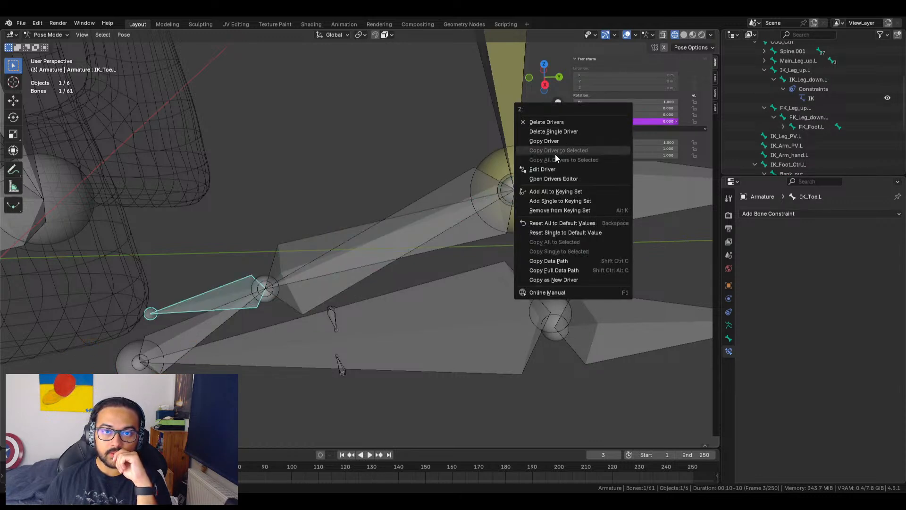
left_click(556, 171)
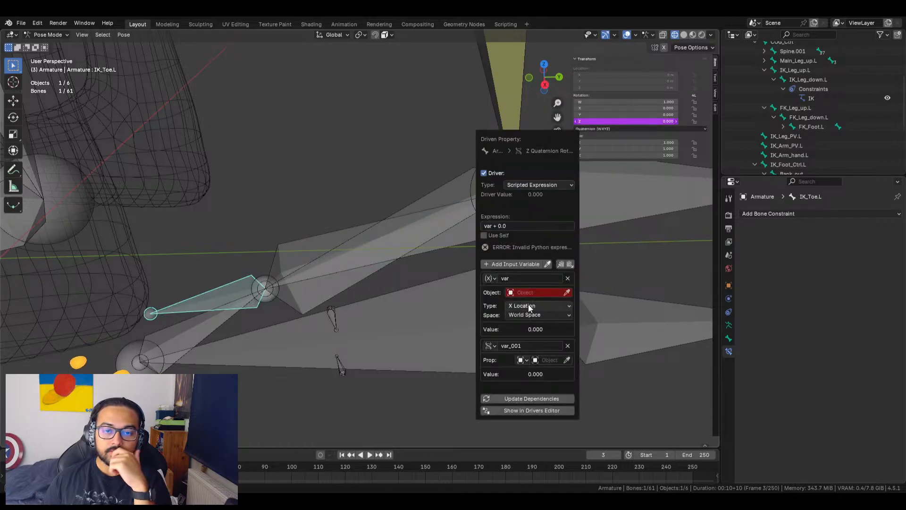
left_click(567, 293)
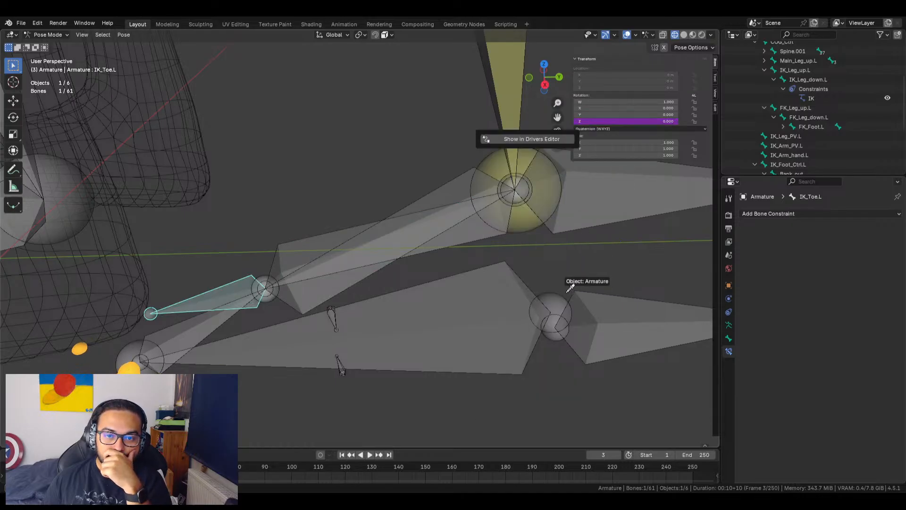
left_click(289, 247)
Edit the Z rotation driver again and pick Armature as the property object of the second variable, var_001
left_click(639, 121)
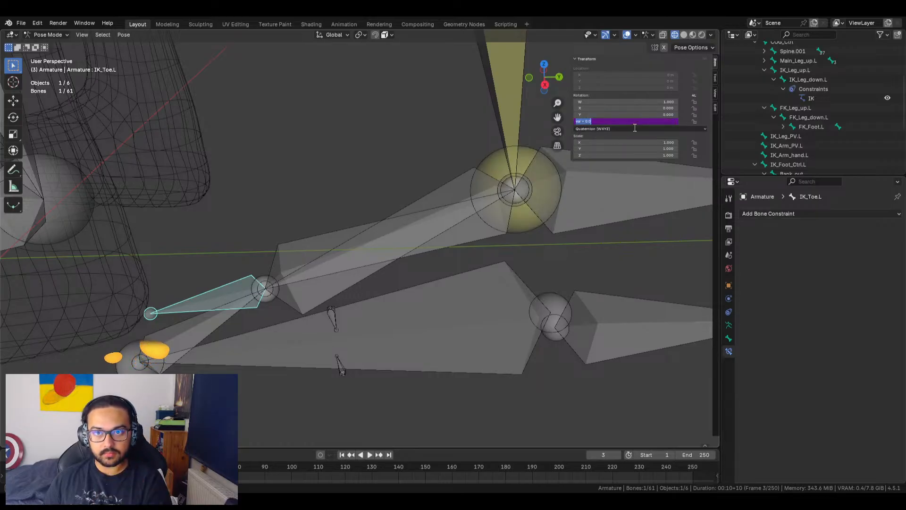
key("Escape")
right_click(618, 121)
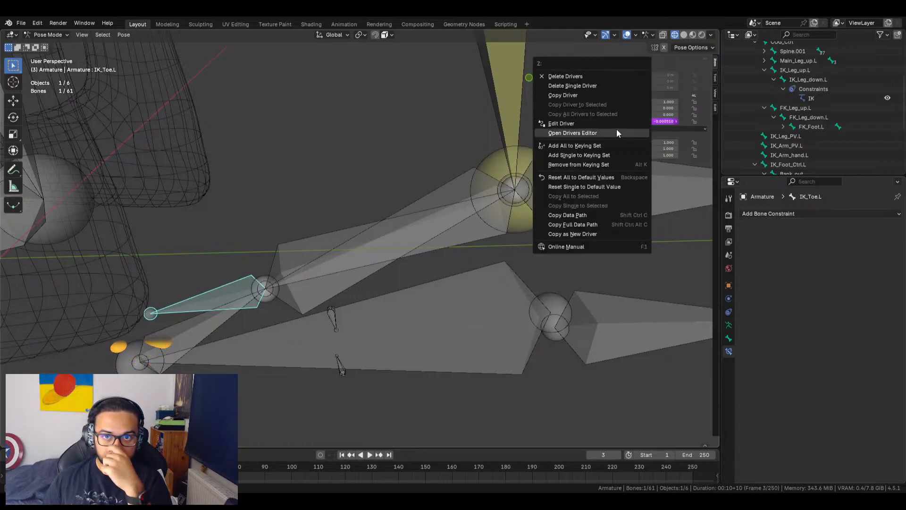
left_click(586, 123)
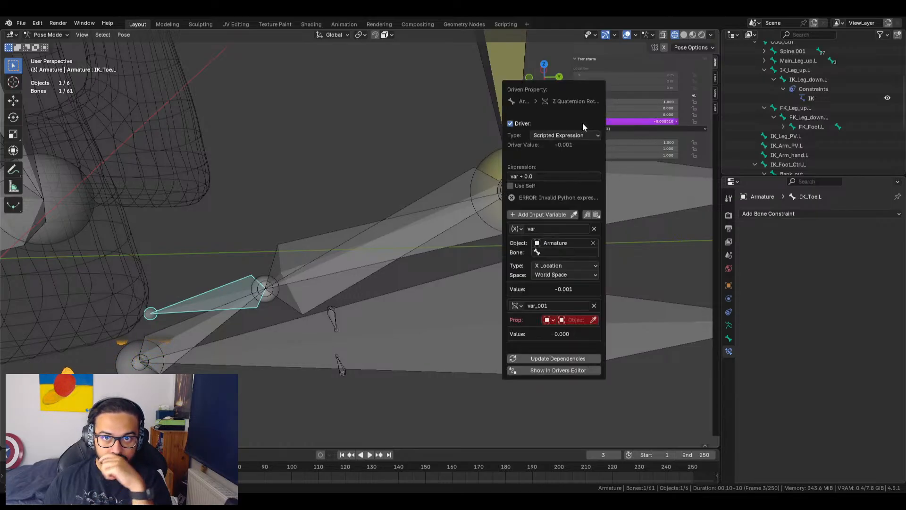
left_click(593, 320)
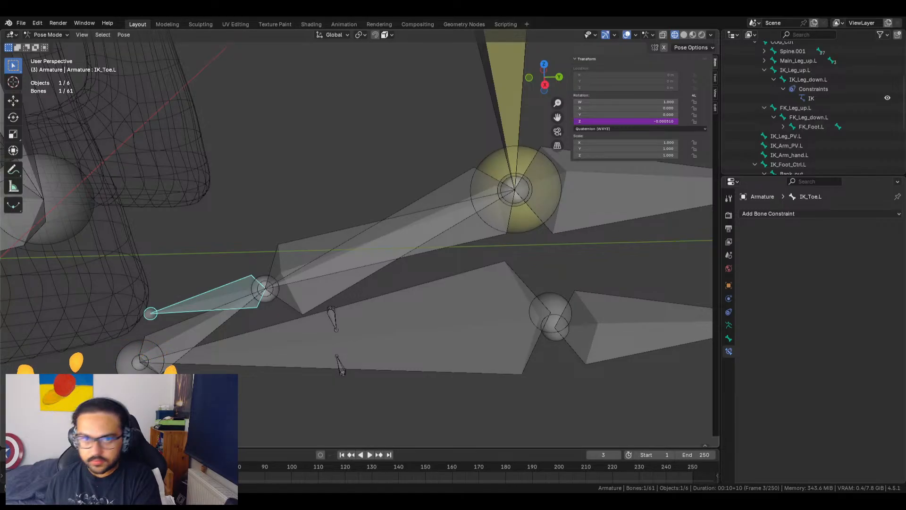
left_click(315, 271)
Edit the Z rotation driver of IK_Toe.L: remove the var_001 variable and set the bone of var to Ball_Roll
left_click(220, 295)
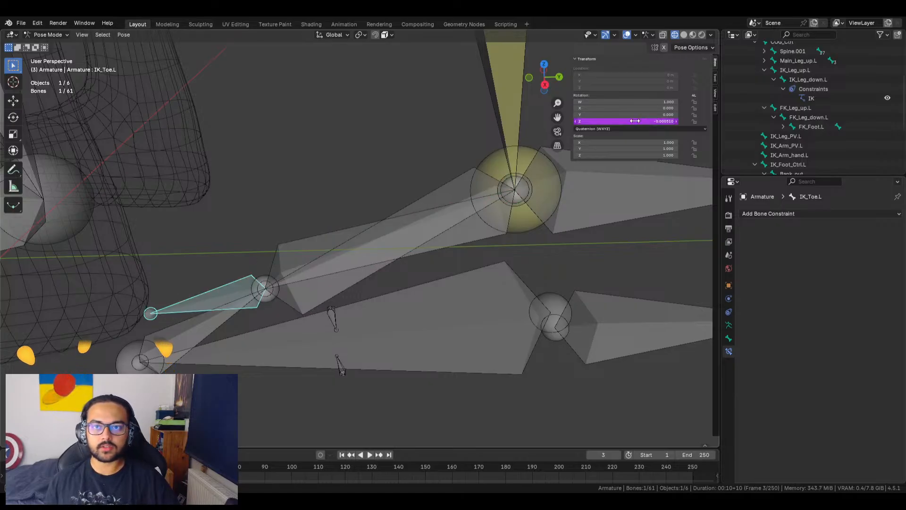
right_click(582, 121)
left_click(581, 119)
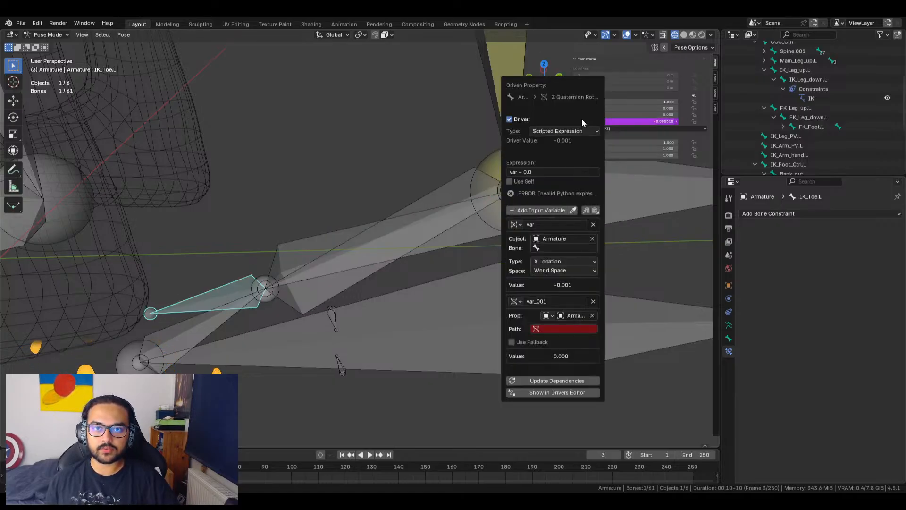
left_click(593, 301)
left_click(566, 249)
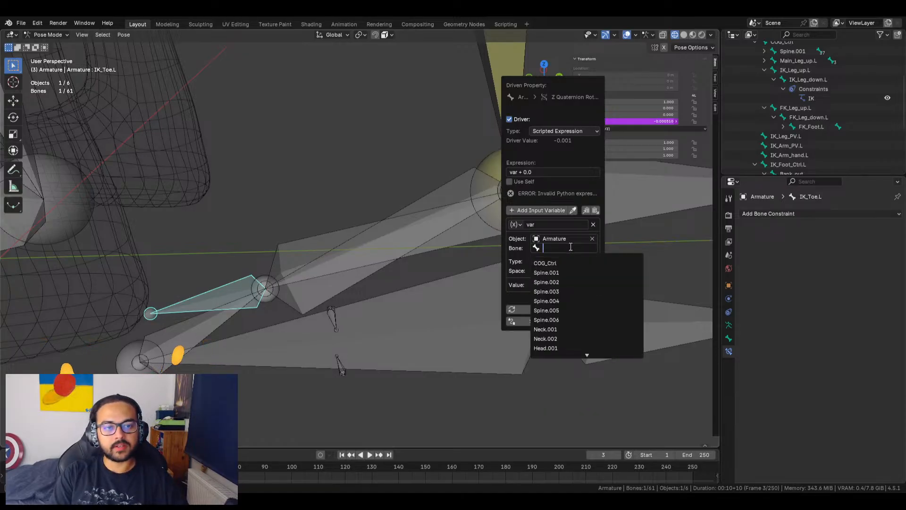
type("ball")
key("Return")
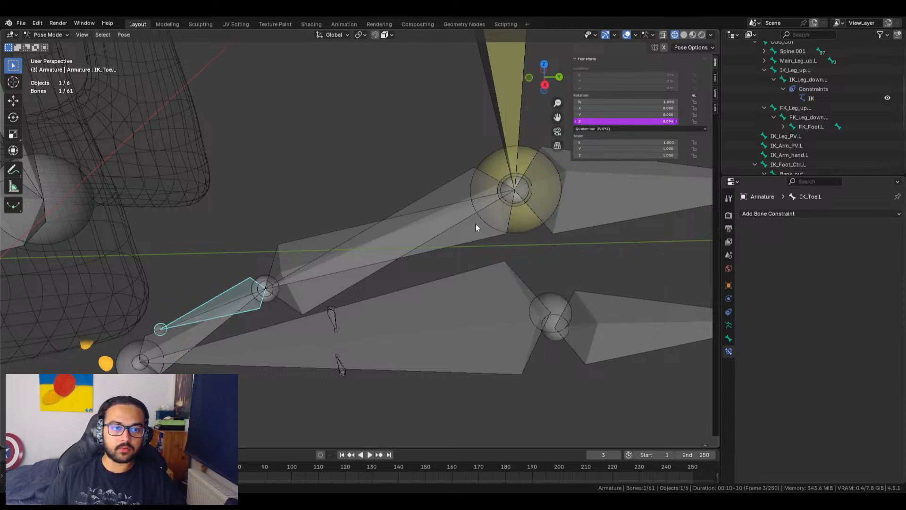
Compare the Ball_Roll and IK_Toe.L bones, and rename the input variable of IK_Toe.L's Z rotation driver as var * -1
left_click(299, 261)
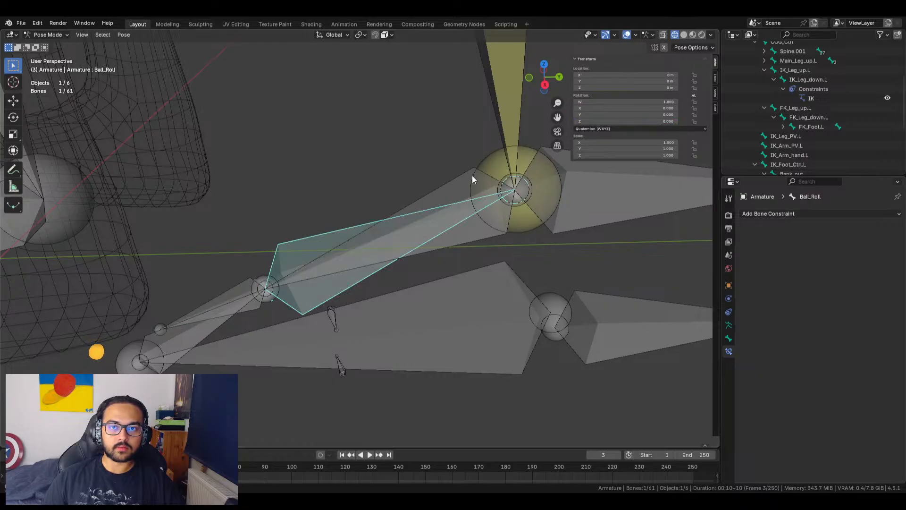
left_click(245, 297)
middle_click_drag(277, 307, 368, 265)
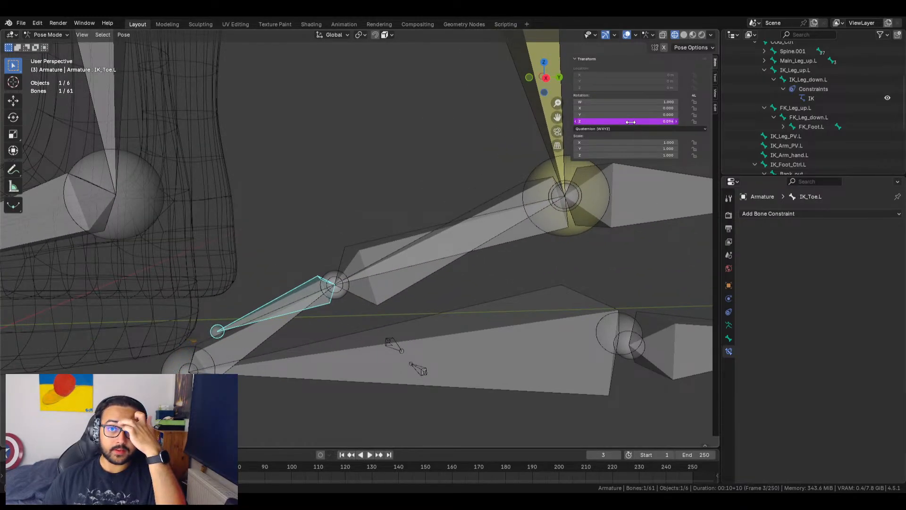
left_click(385, 246)
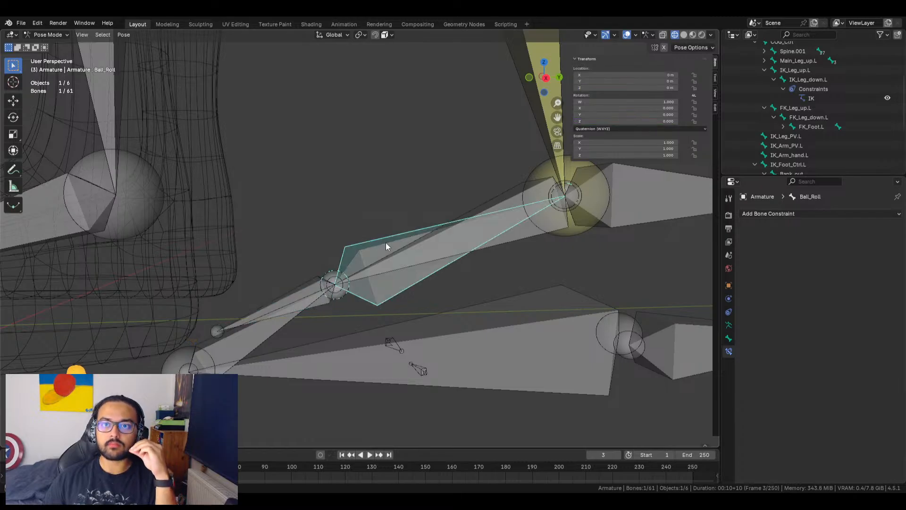
right_click(642, 121)
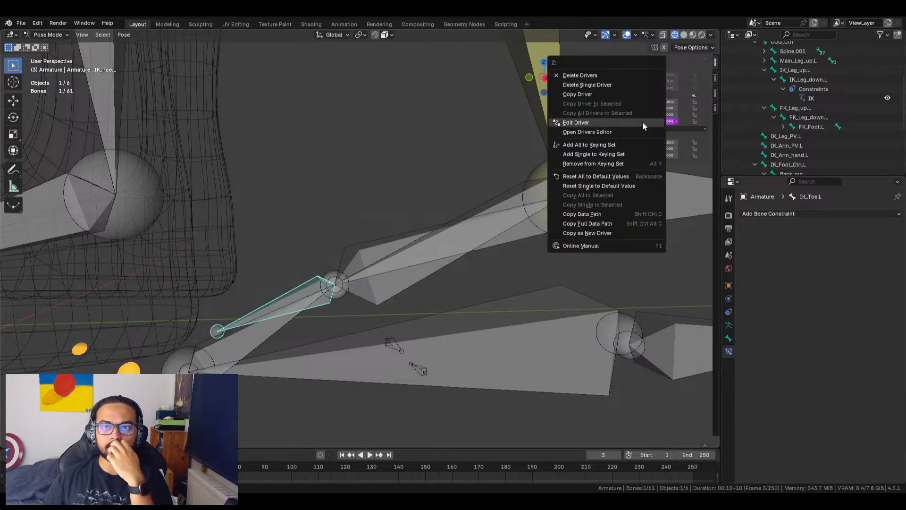
left_click(590, 124)
left_click(558, 222)
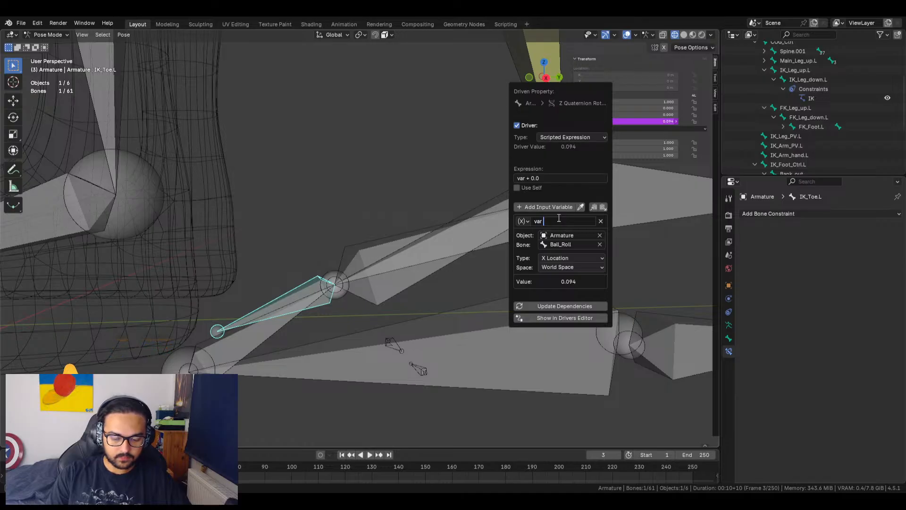
type("* -1")
key("Return")
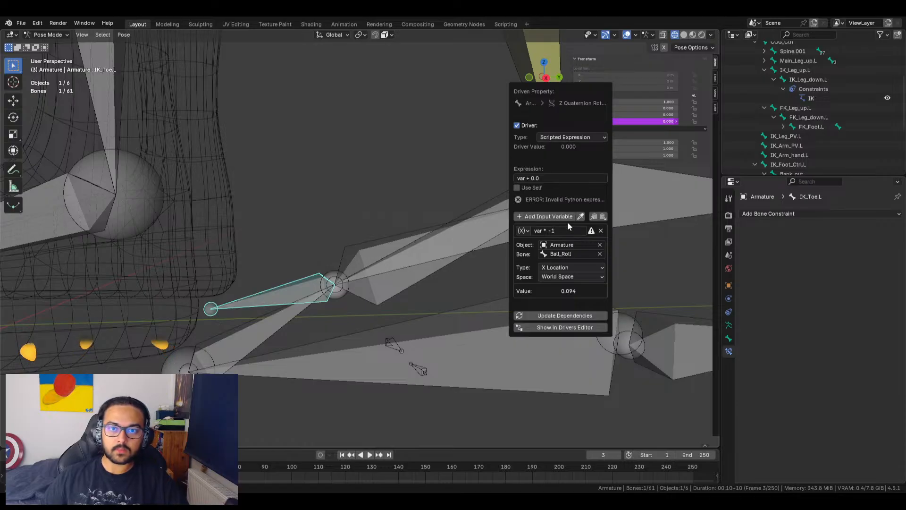
Rotate Ball_Roll briefly to test how IK_Toe.L reacts, and cancel the rotation
left_click(360, 249)
key("r")
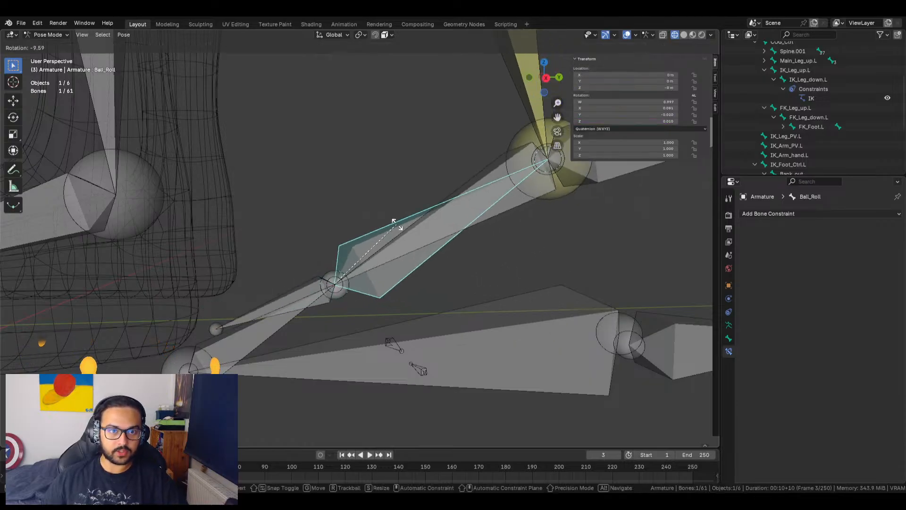
key("Escape")
Edit IK_Toe.L's Z rotation driver and set the space of its Ball_Roll variable to Local Space
left_click(304, 288)
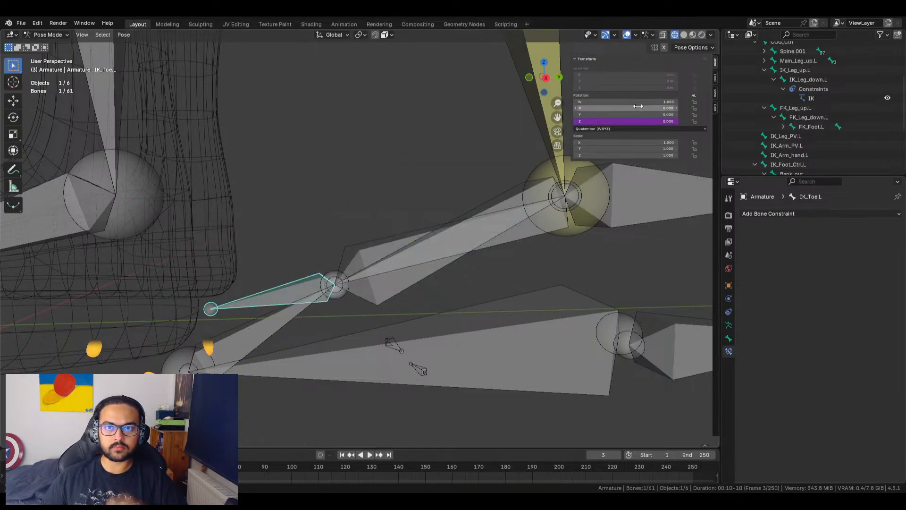
right_click(633, 122)
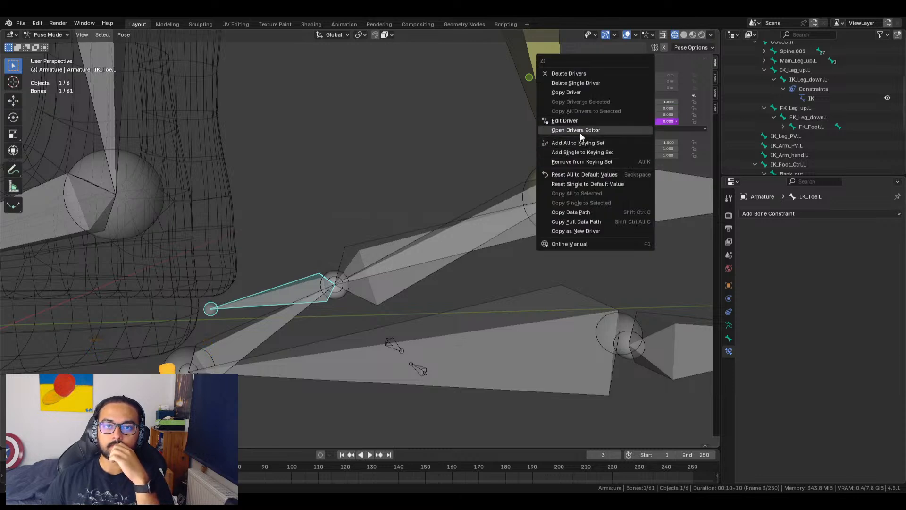
left_click(575, 120)
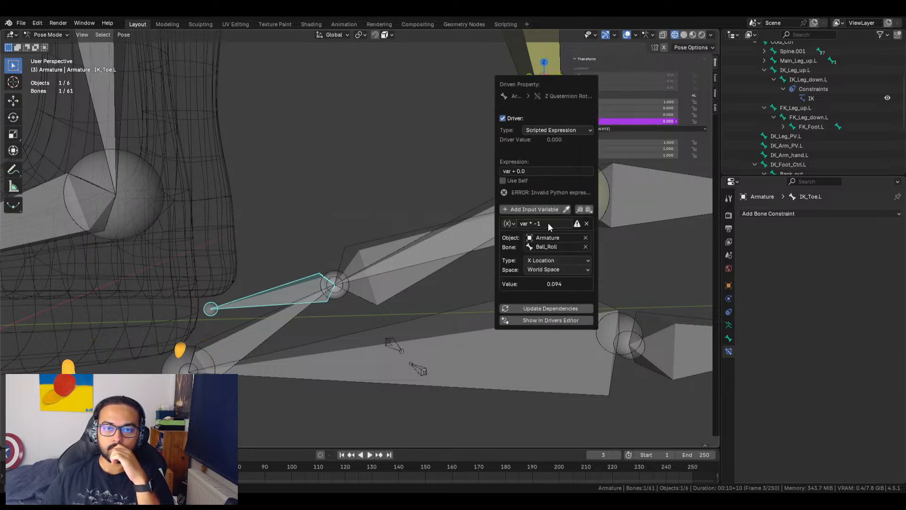
left_click(559, 269)
left_click(556, 292)
left_click(556, 271)
left_click(551, 298)
Test the Local Space driver setting with a trial rotation of Ball_Roll, and cancel it
left_click(373, 251)
key("r")
right_click(412, 209)
Edit the Z rotation driver of IK_Toe.L and add parentheses to its variable name so it reads var *(-1)
left_click(307, 283)
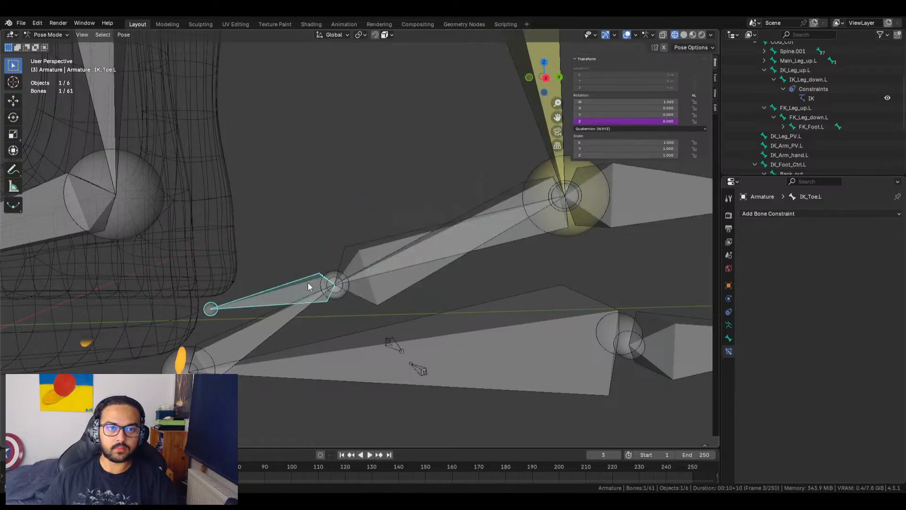
right_click(594, 122)
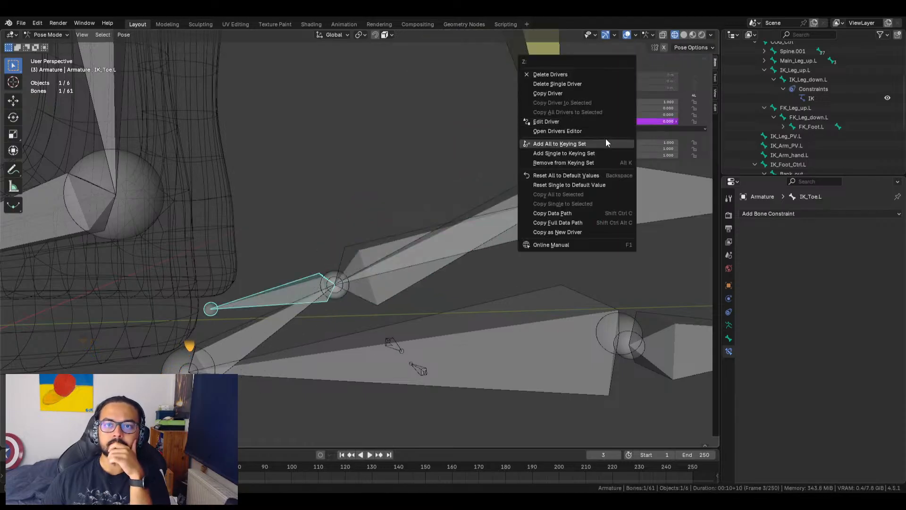
left_click(570, 121)
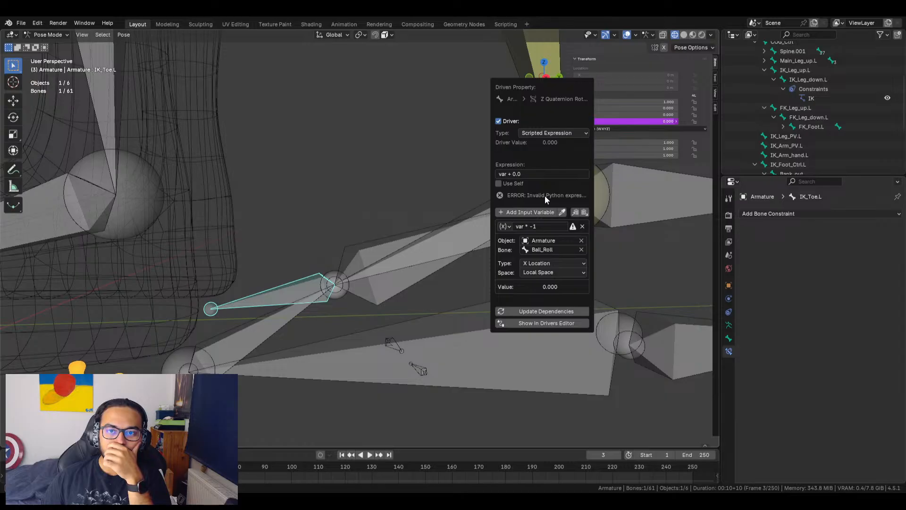
left_click(531, 226)
type("-")
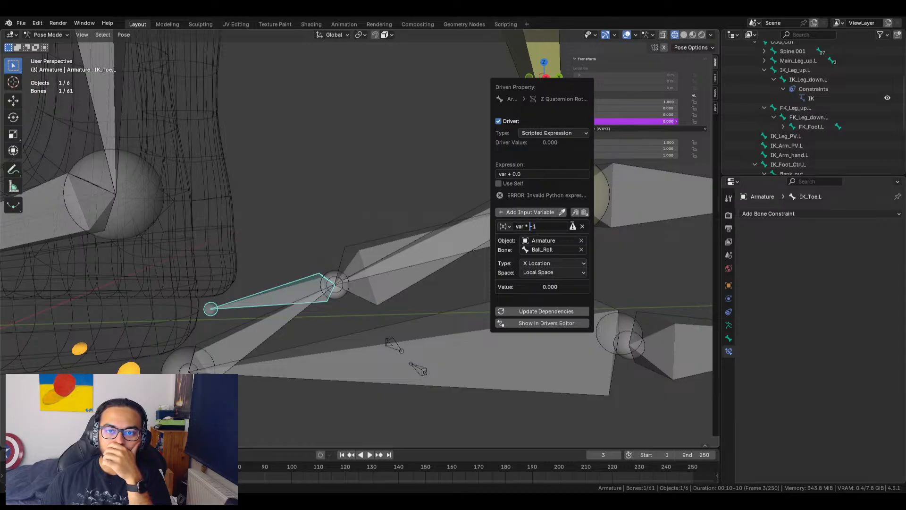
mouse_move(574, 229)
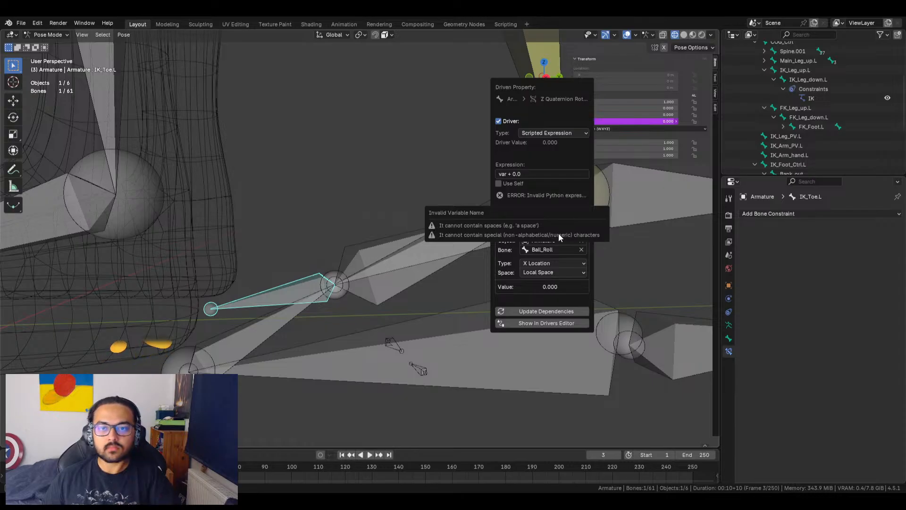
left_click(531, 227)
left_click(530, 227)
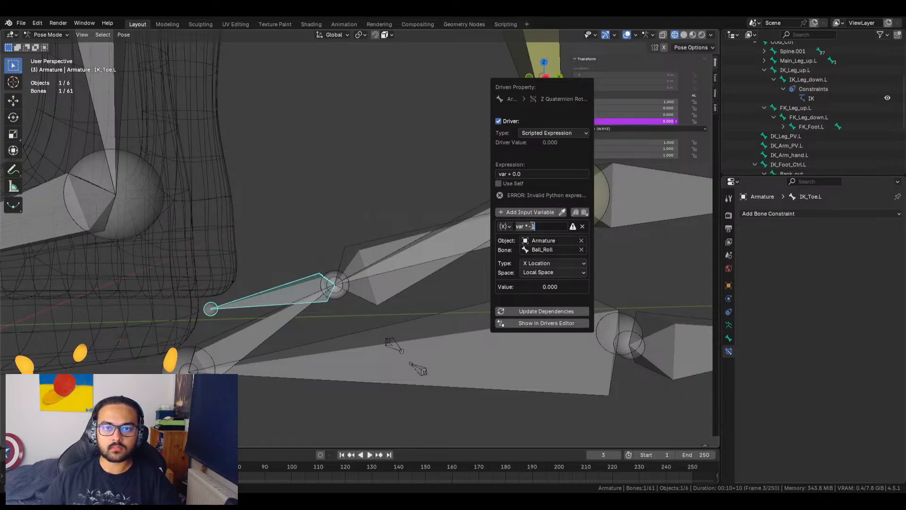
type("(")
key("End")
type(")")
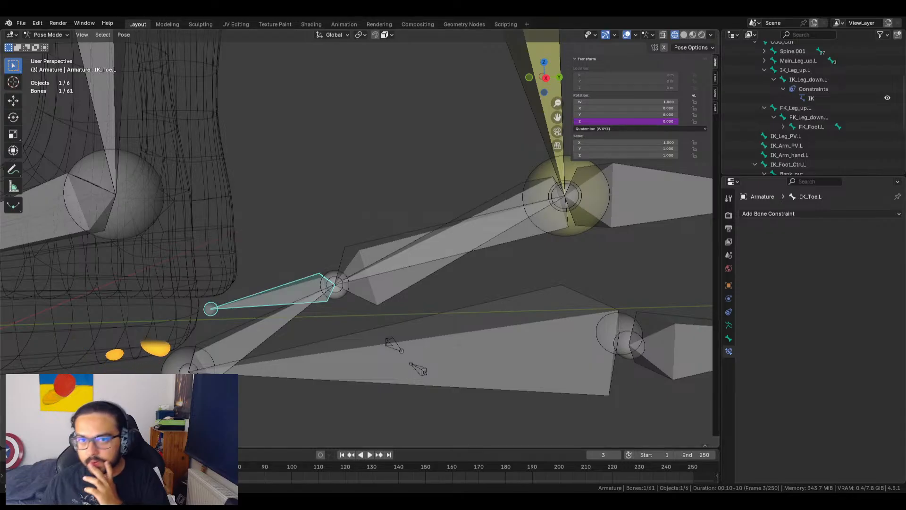
left_click(500, 195)
left_click(310, 277)
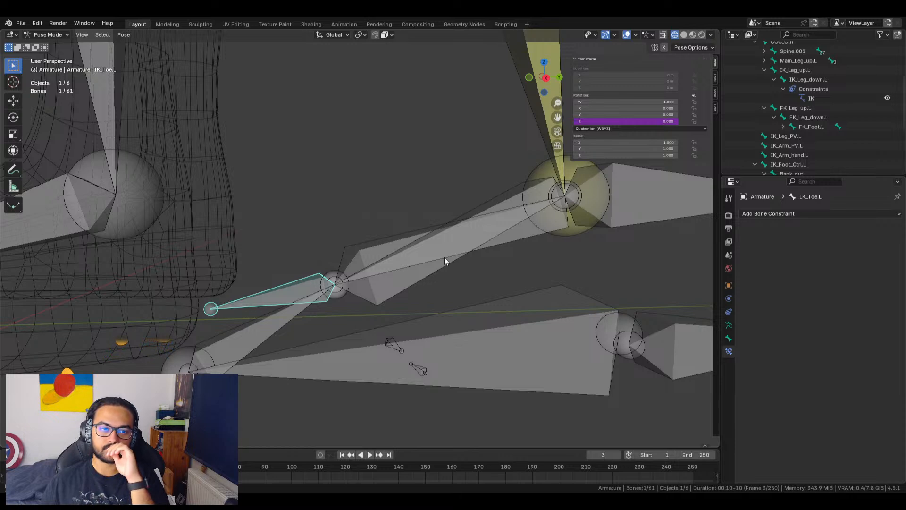
right_click(605, 122)
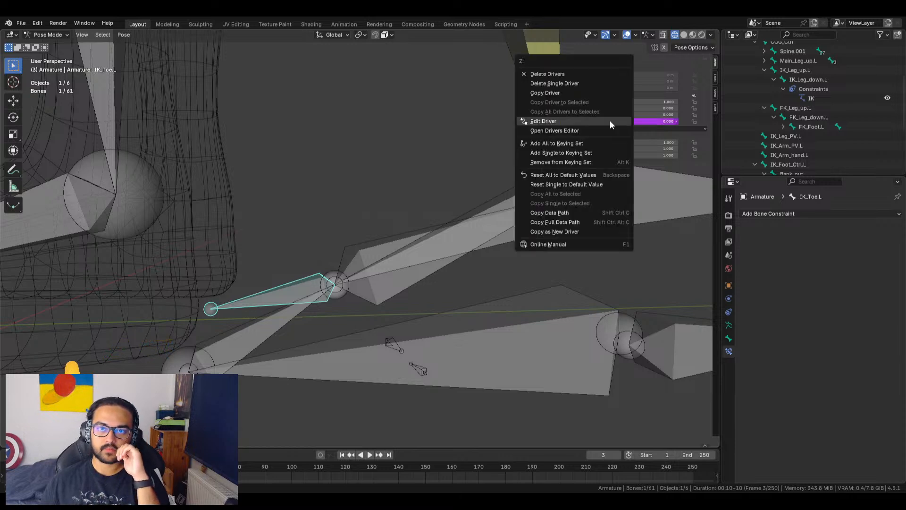
left_click(579, 121)
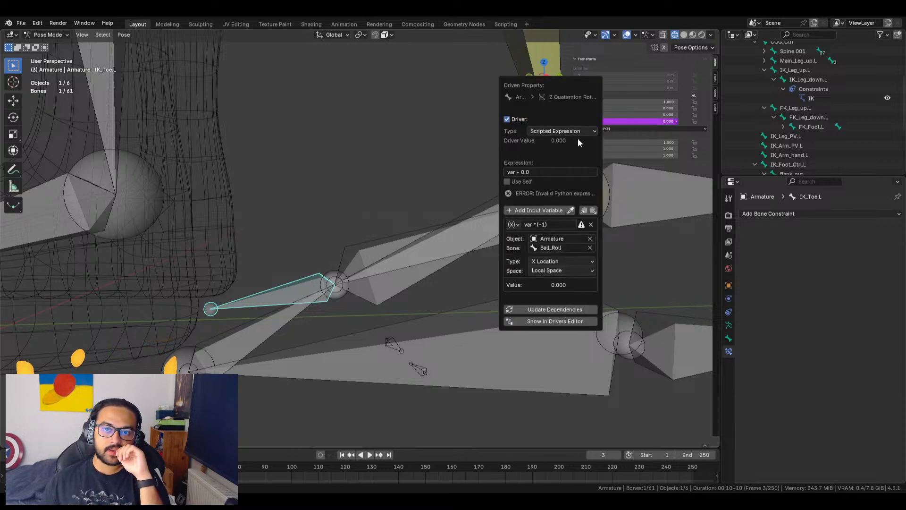
left_click(568, 257)
left_click(568, 257)
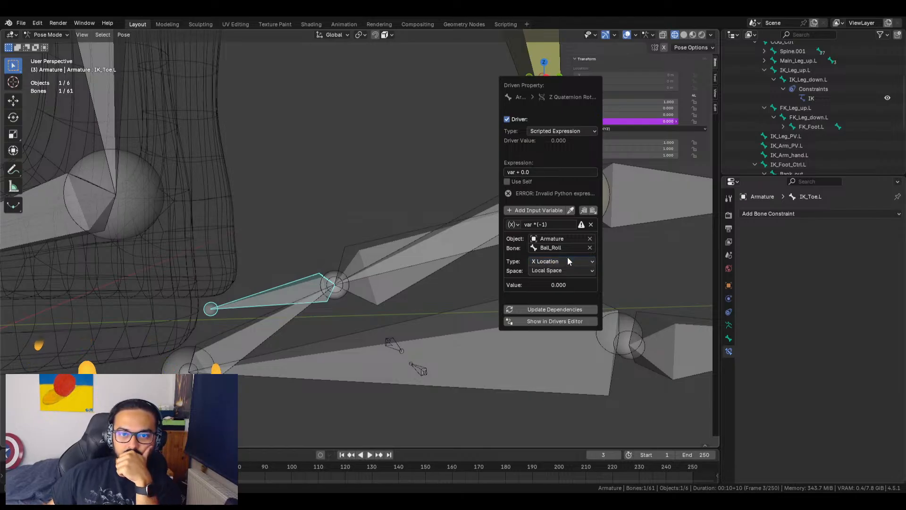
left_click(567, 261)
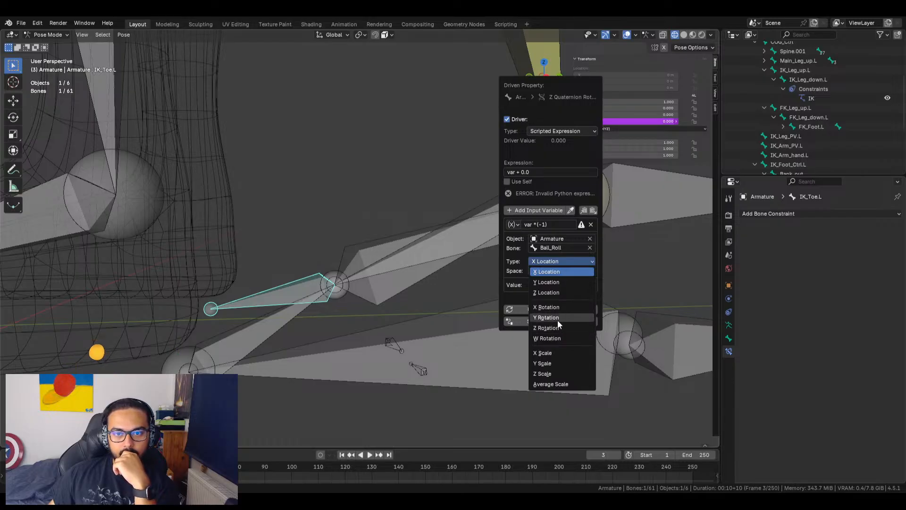
right_click(309, 196)
Try an X rotation value of 0.200 on Ball_Roll, and undo it
left_click(373, 248)
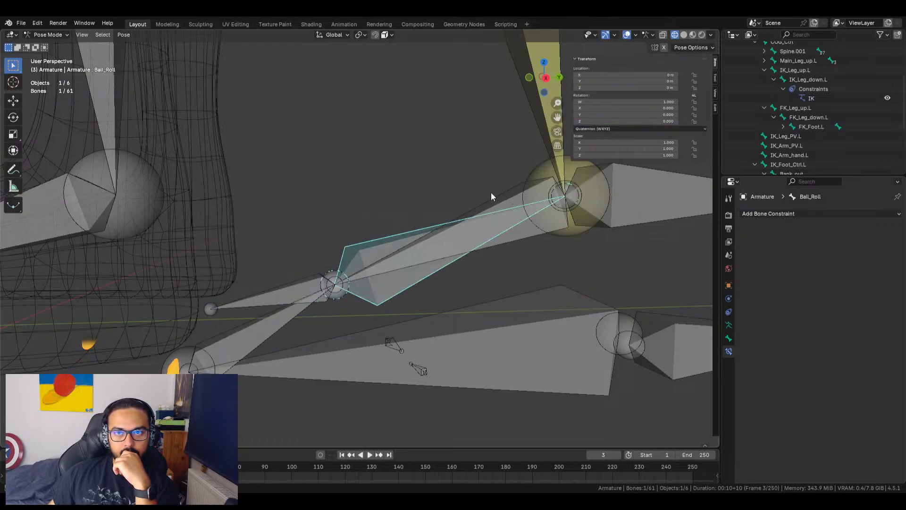
mouse_move(610, 108)
left_mouse_down()
mouse_move(650, 108)
mouse_move(620, 108)
left_mouse_up()
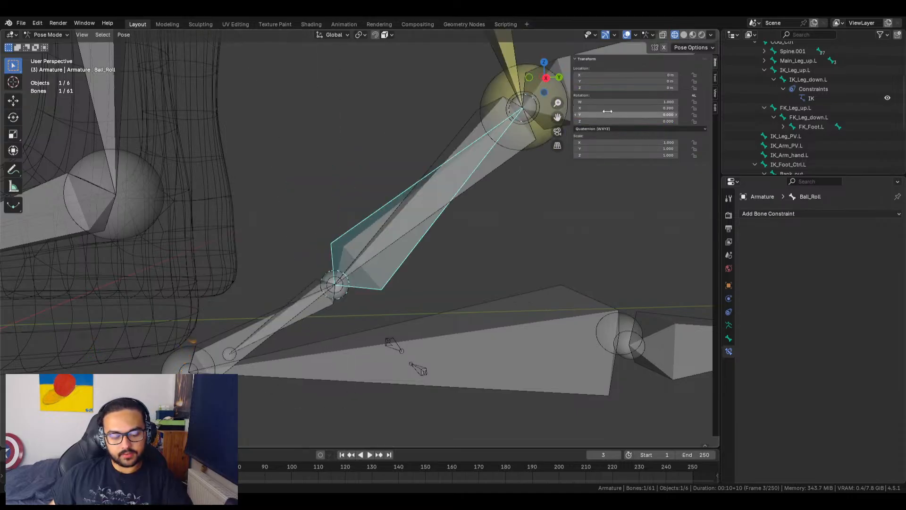
key("ctrl+z")
Edit IK_Toe.L's Z rotation driver and set the Ball_Roll variable's type to X Rotation, keeping the mode at Auto Euler
left_click(288, 290)
right_click(288, 291)
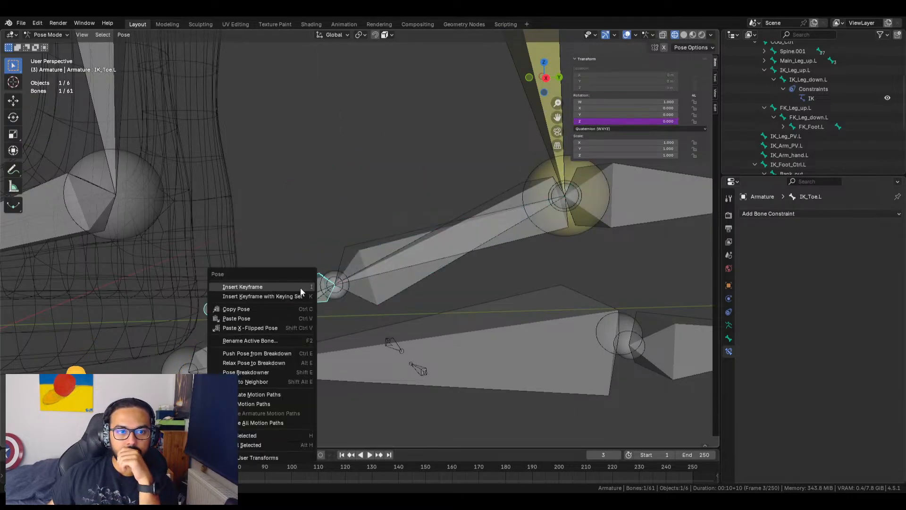
left_click(236, 309)
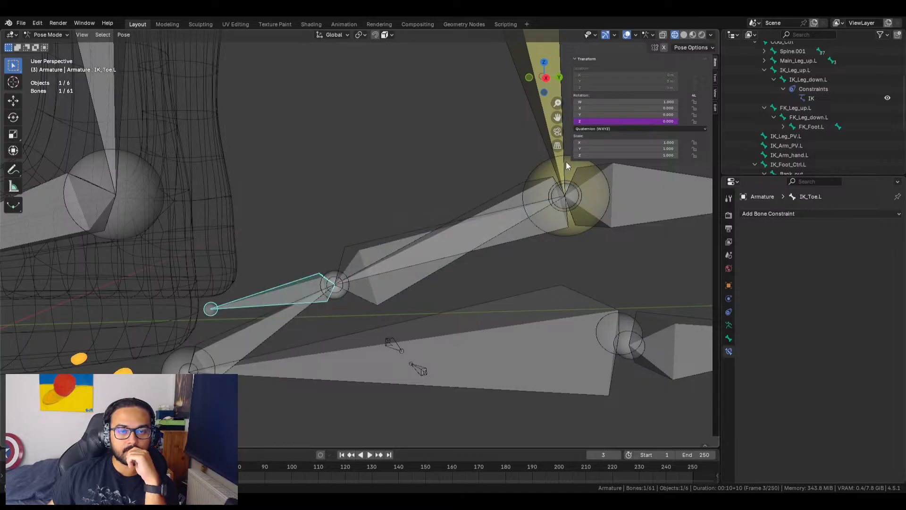
right_click(625, 119)
left_click(584, 121)
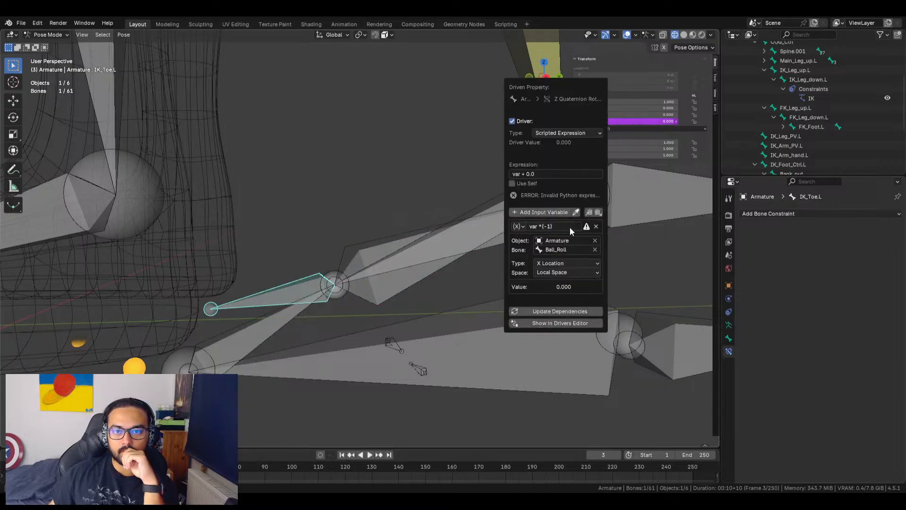
left_click(560, 265)
left_click(562, 307)
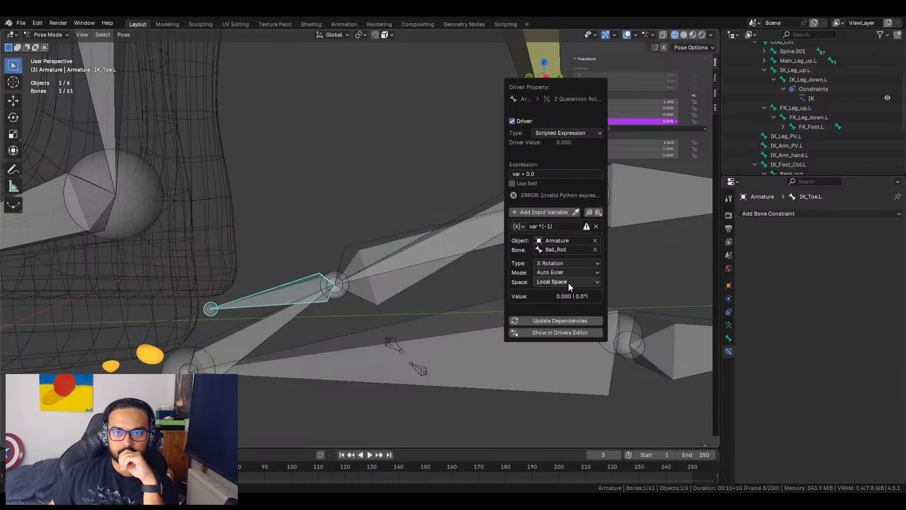
left_click(572, 272)
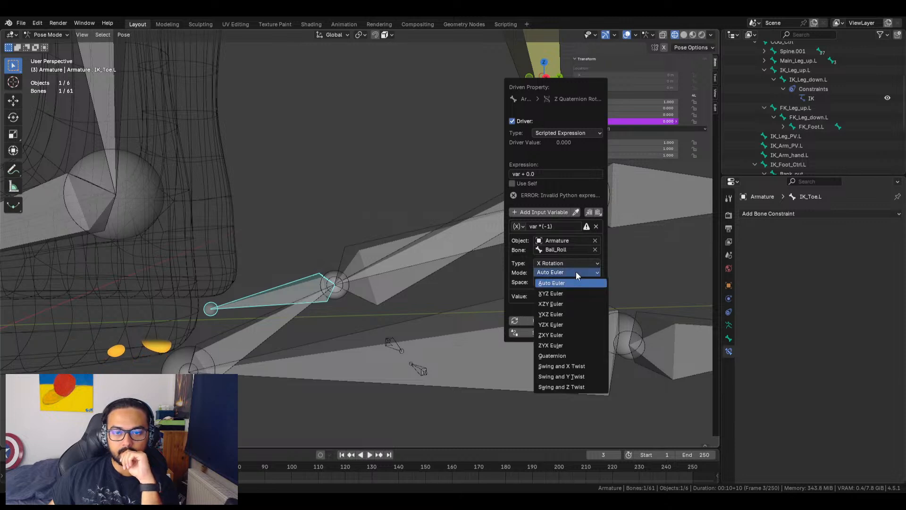
left_click(570, 284)
left_click(570, 285)
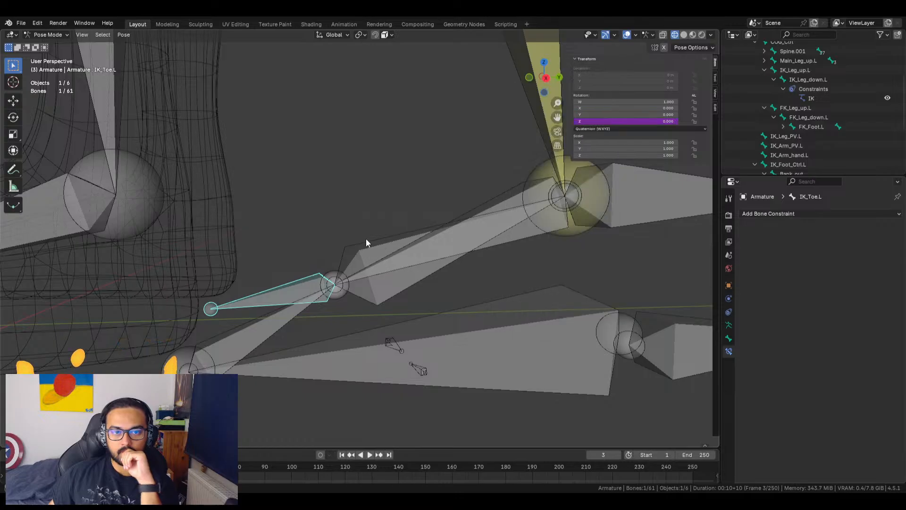
Test the toe driver's X Rotation setting with a trial rotation of Ball_Roll, and cancel it
left_click(387, 248)
key("r")
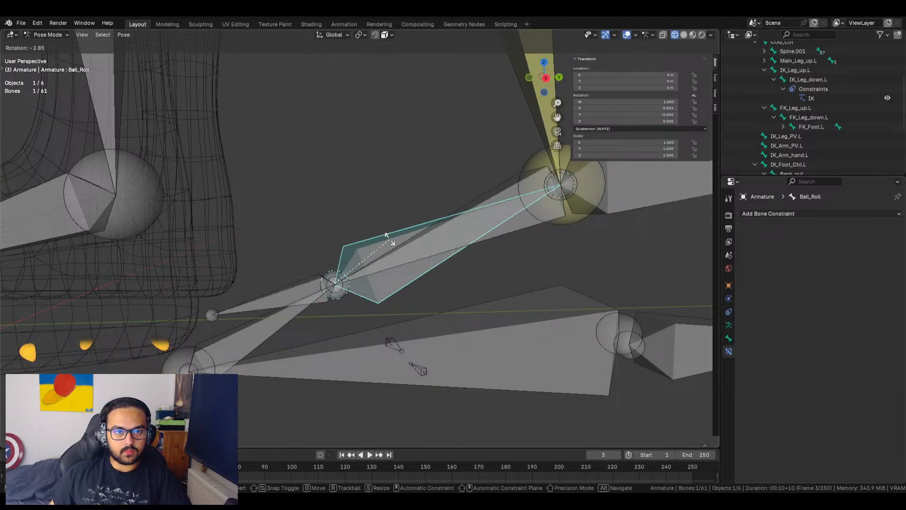
key("Escape")
Inspect IK_Toe.L's Z rotation driver and compare the rotation values of IK_Toe.L and Ball_Roll
left_click(305, 280)
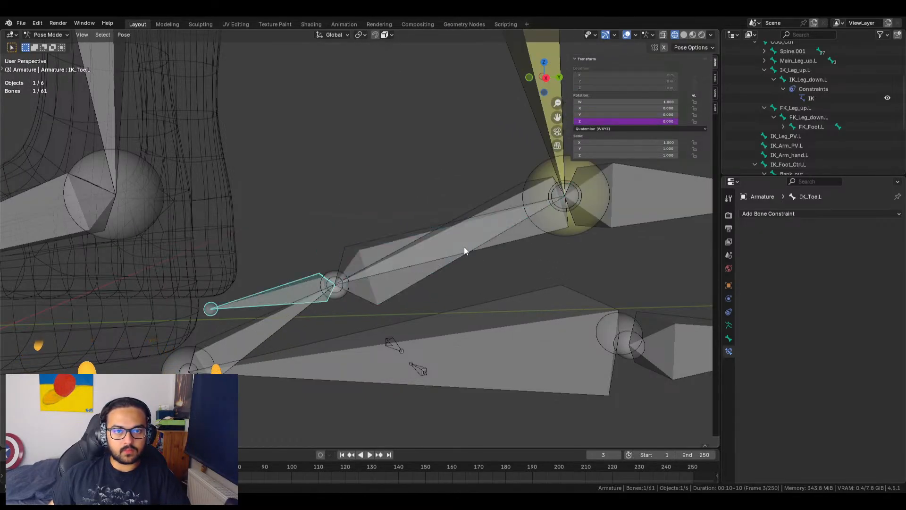
right_click(631, 121)
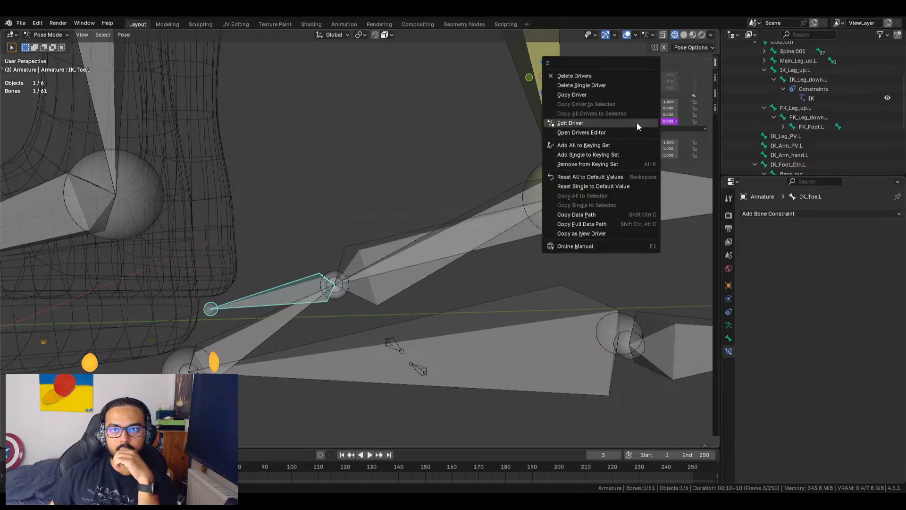
left_click(579, 125)
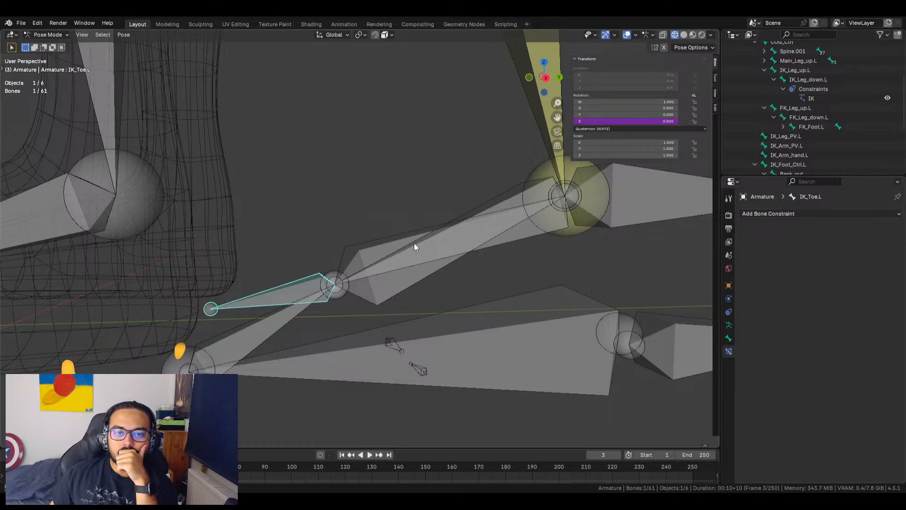
left_click(366, 256)
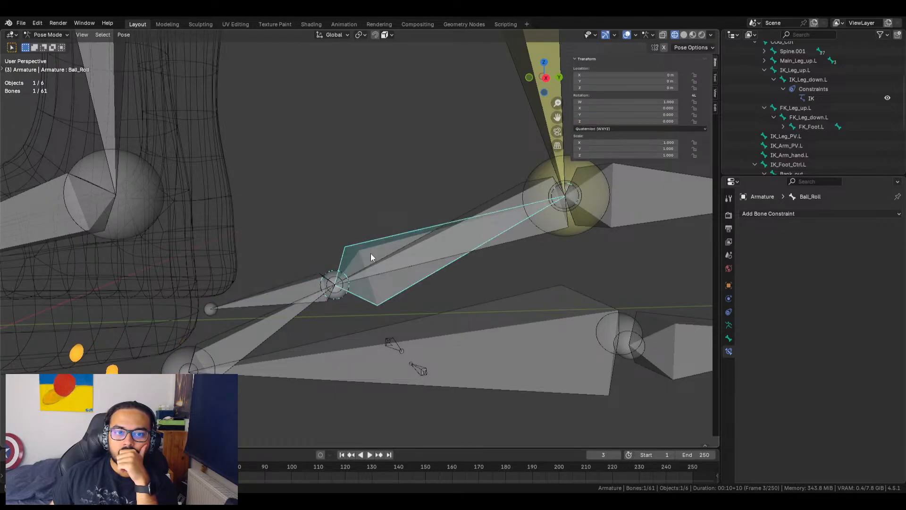
left_click(306, 284)
left_click(364, 251)
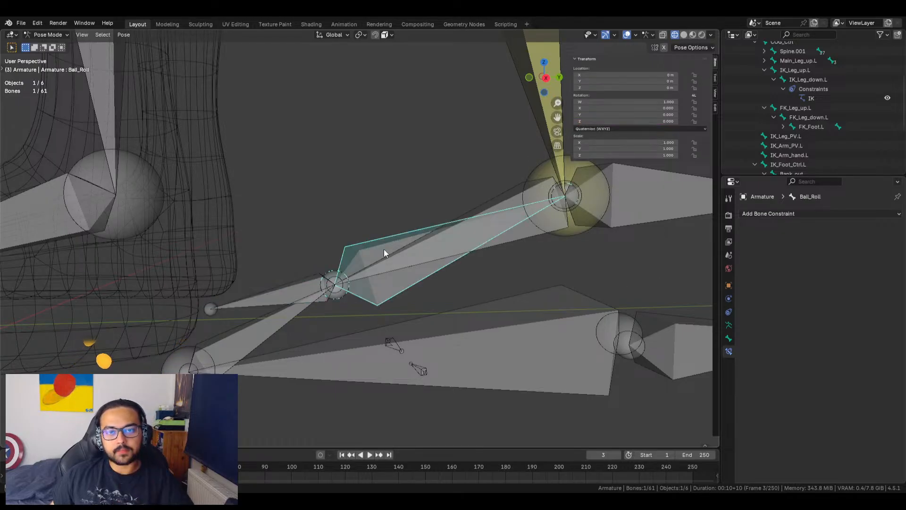
Edit IK_Toe.L's Z rotation driver and remove the *(-1) multiplier from its variable name
left_click(290, 281)
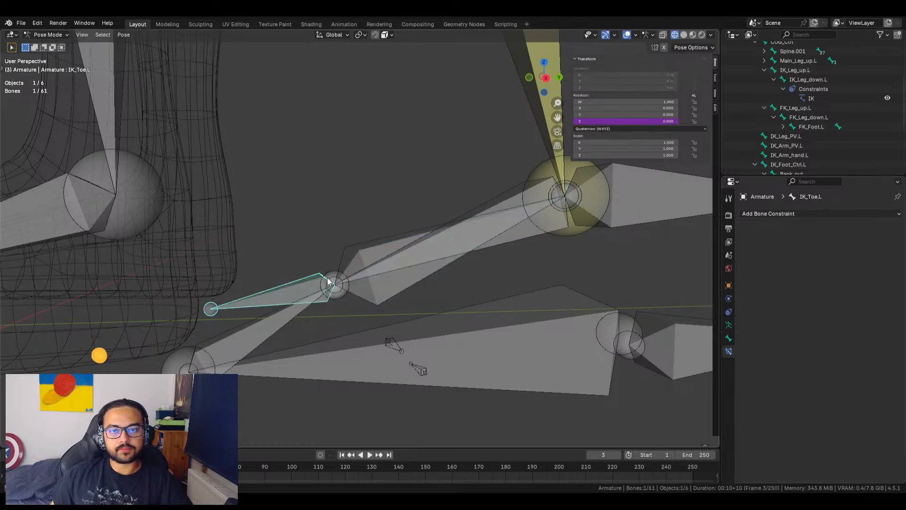
right_click(603, 122)
left_click(559, 122)
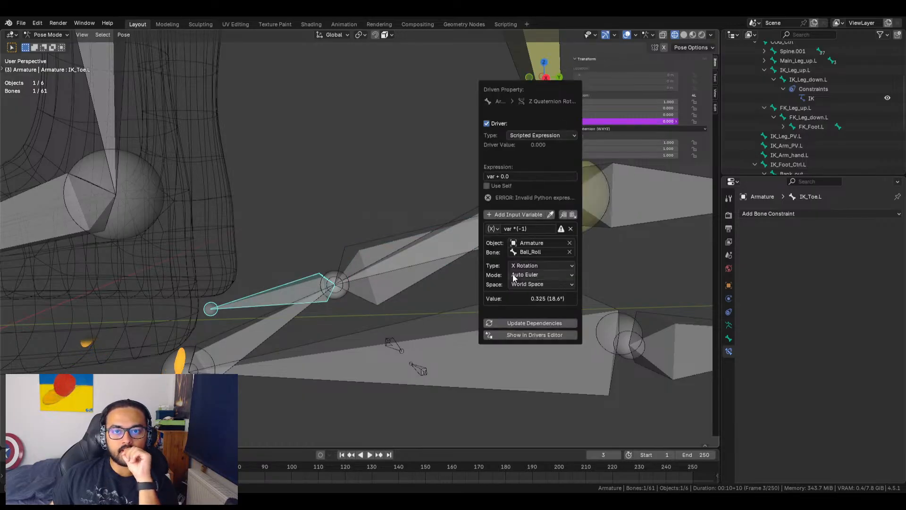
left_click(532, 230)
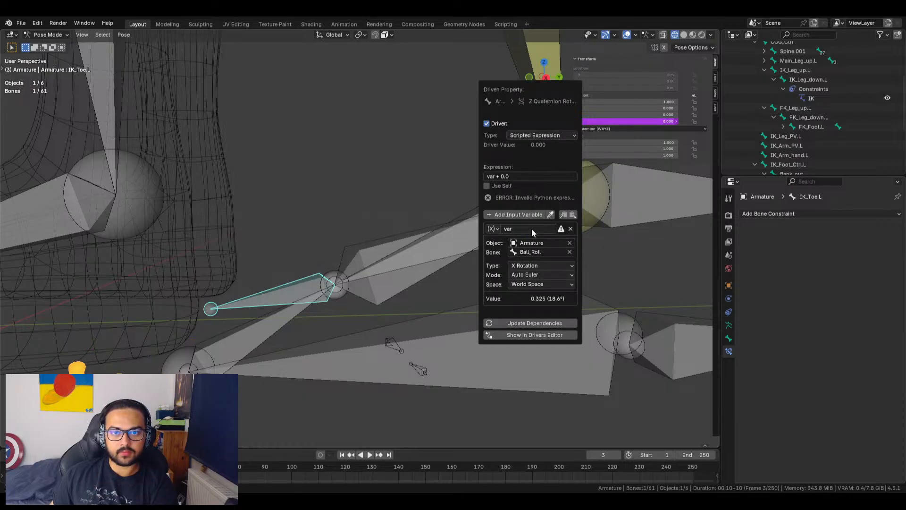
Test the shortened driver variable name with a trial rotation of Ball_Roll, and cancel it
left_click(404, 240)
key("r")
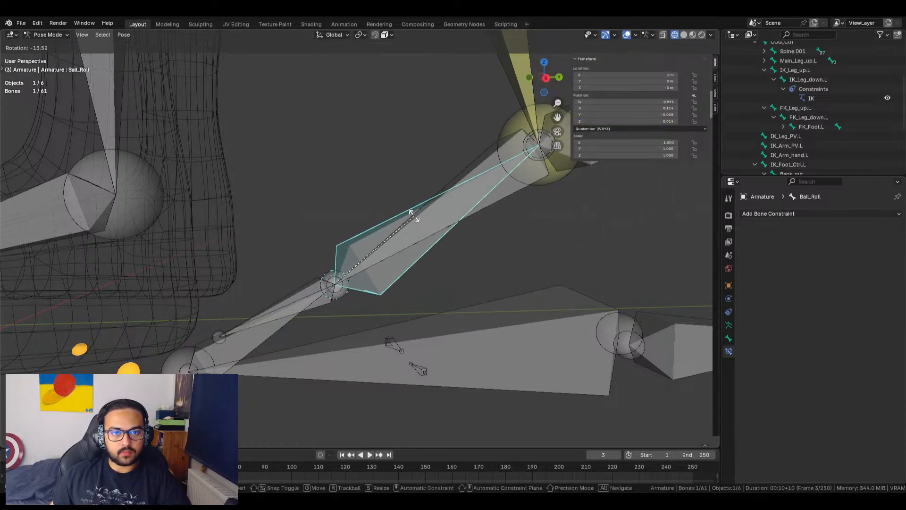
key("Escape")
Try an X rotation value of 0.400 on Ball_Roll, and undo it
left_click(300, 285)
middle_click_drag(353, 260, 419, 230)
left_click(418, 231)
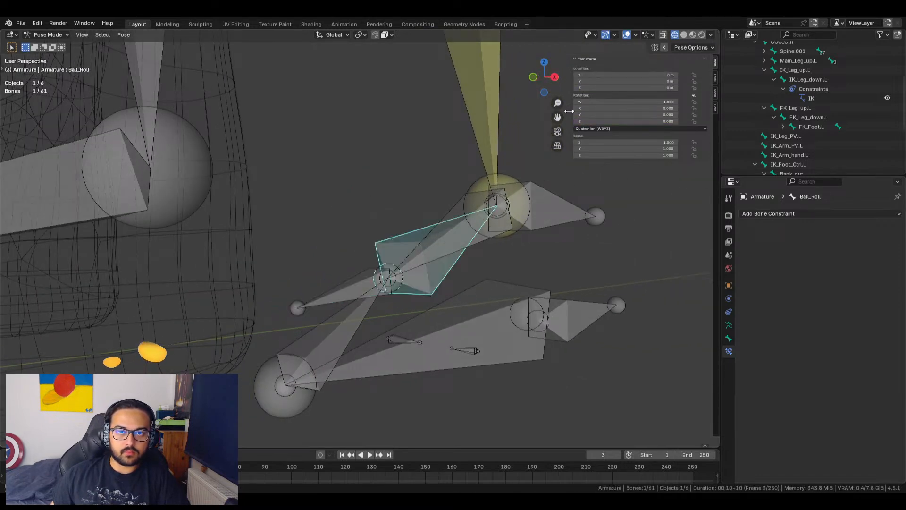
mouse_move(620, 108)
left_mouse_down()
mouse_move(576, 108)
mouse_move(635, 108)
left_mouse_up()
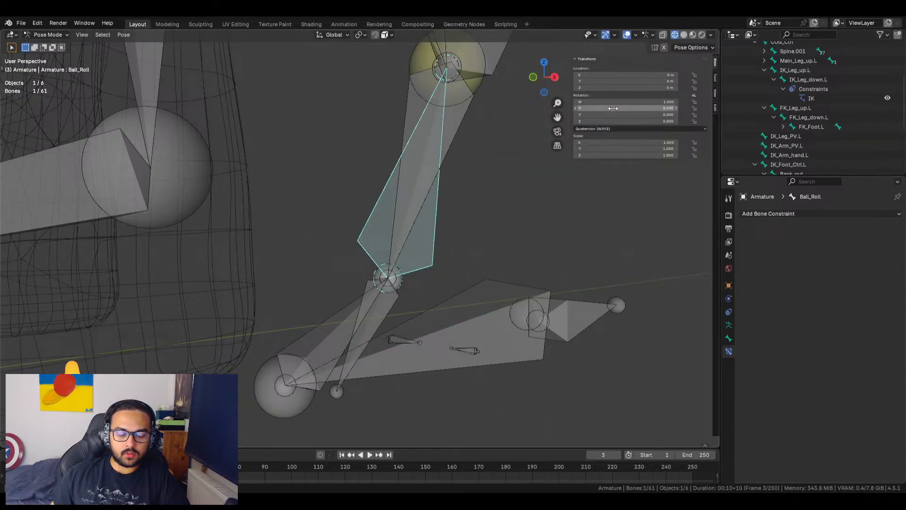
key("ctrl+z")
Check the variable name warning in IK_Toe.L's Z rotation driver and remove the trailing space so the name is exactly var
left_click(346, 289)
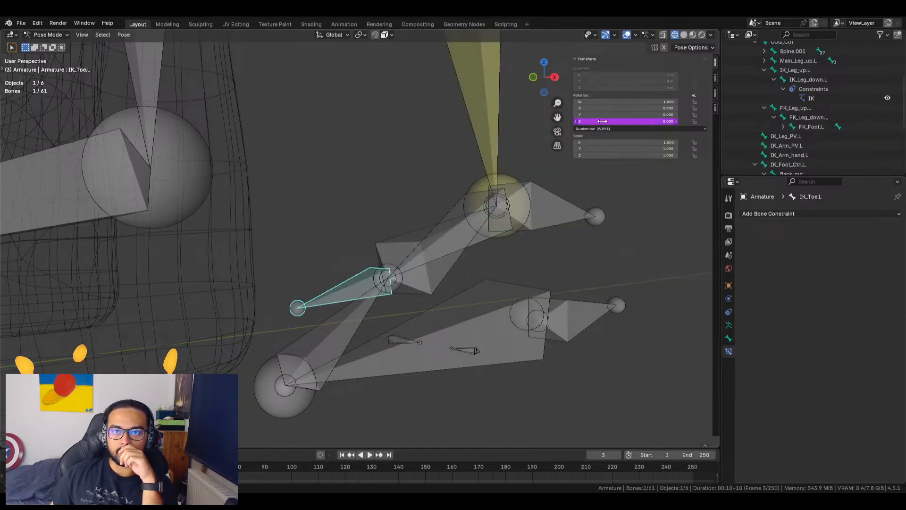
right_click(592, 121)
left_click(558, 121)
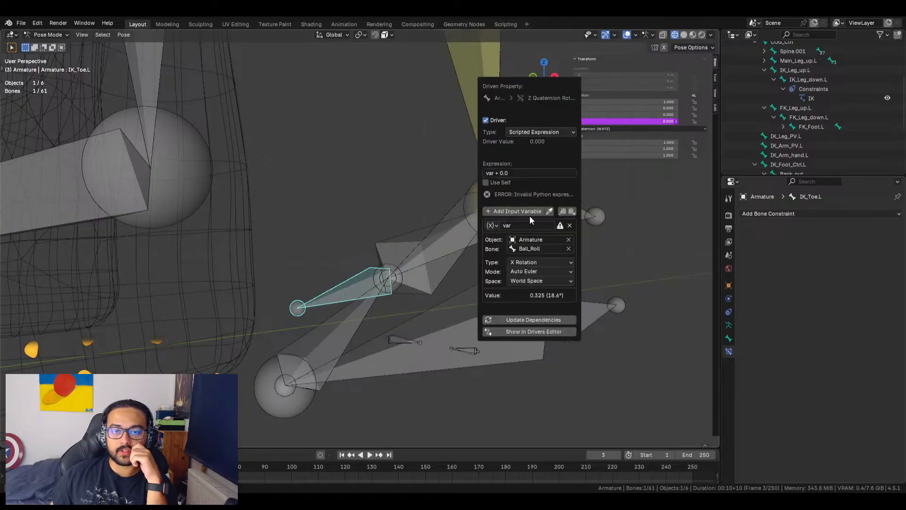
left_click(526, 227)
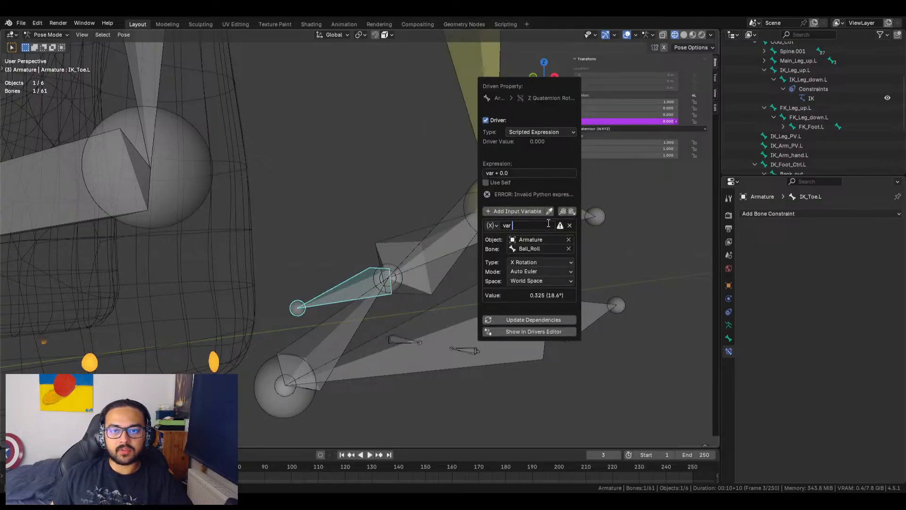
left_click(560, 226)
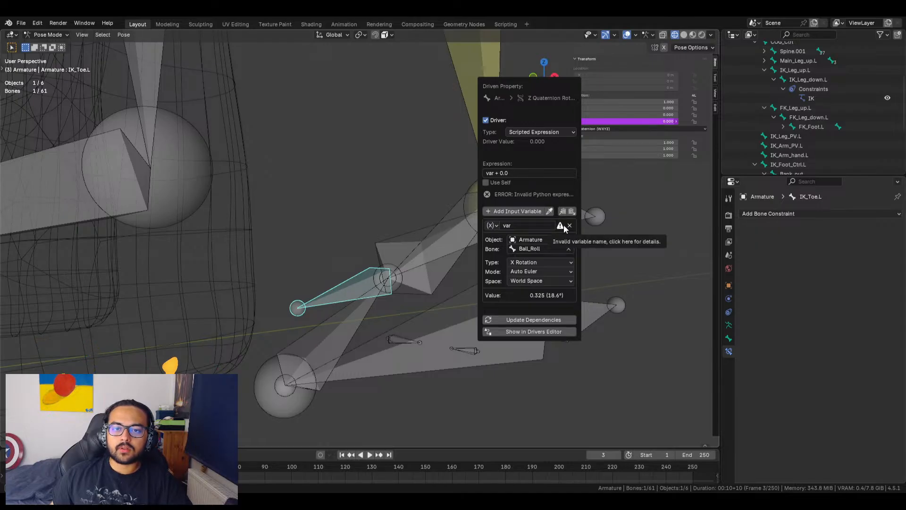
left_click(560, 226)
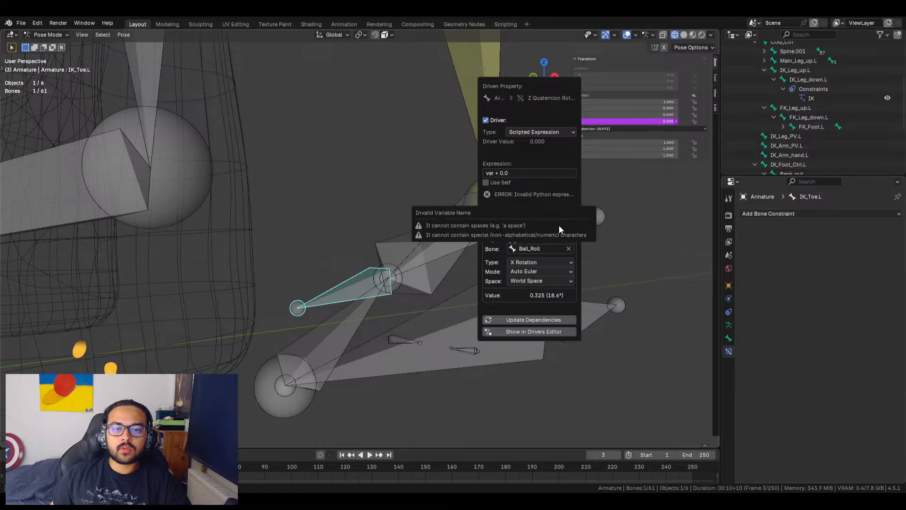
left_click(537, 226)
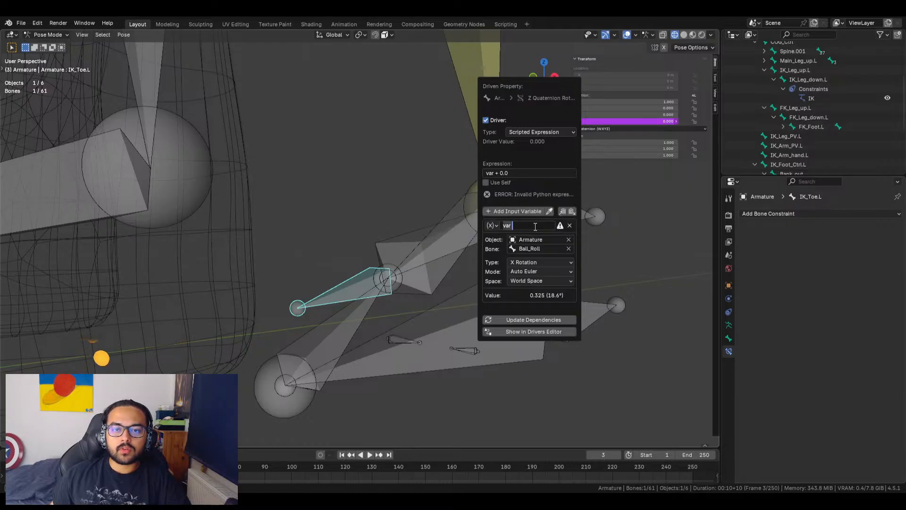
key("Return")
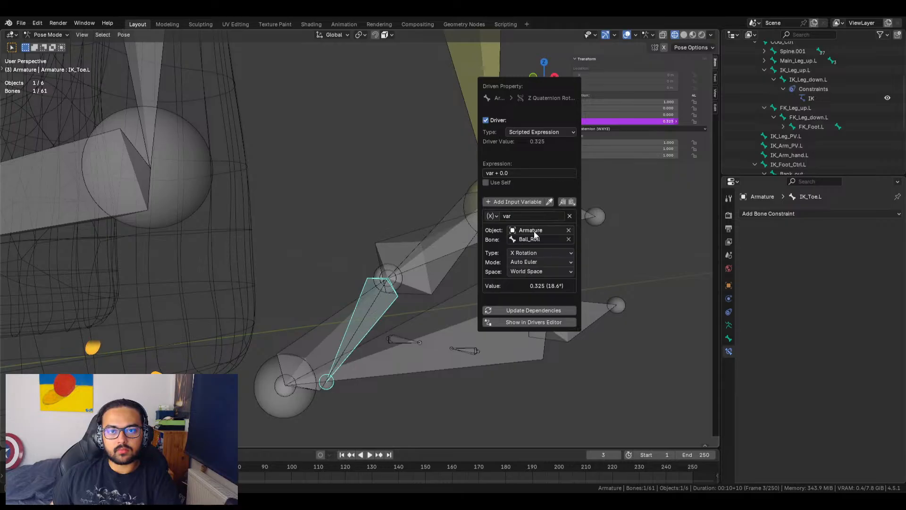
Try changing the Z and X rotation values of Ball_Roll to test the toe driver, and undo both changes
middle_click_drag(398, 302, 381, 270)
left_click(384, 242)
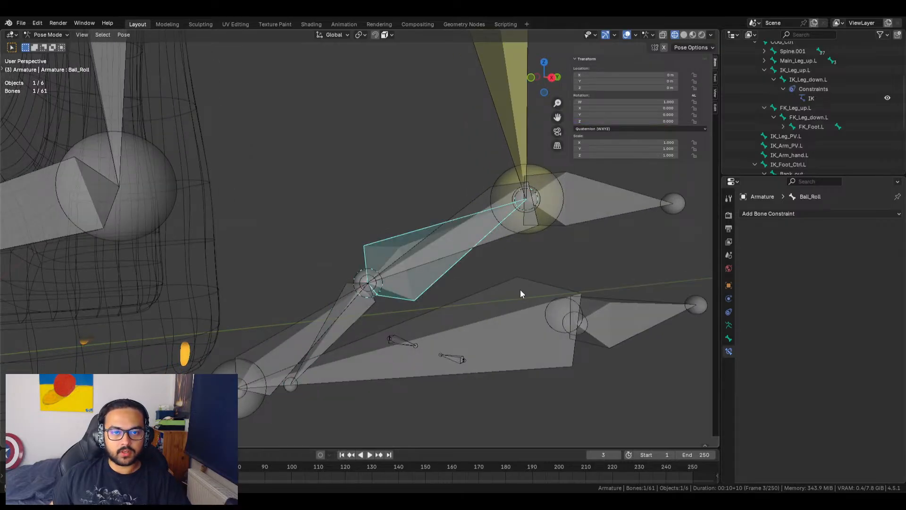
middle_click_drag(519, 294, 486, 285)
left_click_drag(628, 121, 656, 121)
left_click_drag(603, 121, 608, 108)
key("ctrl+z")
key("ctrl+z")
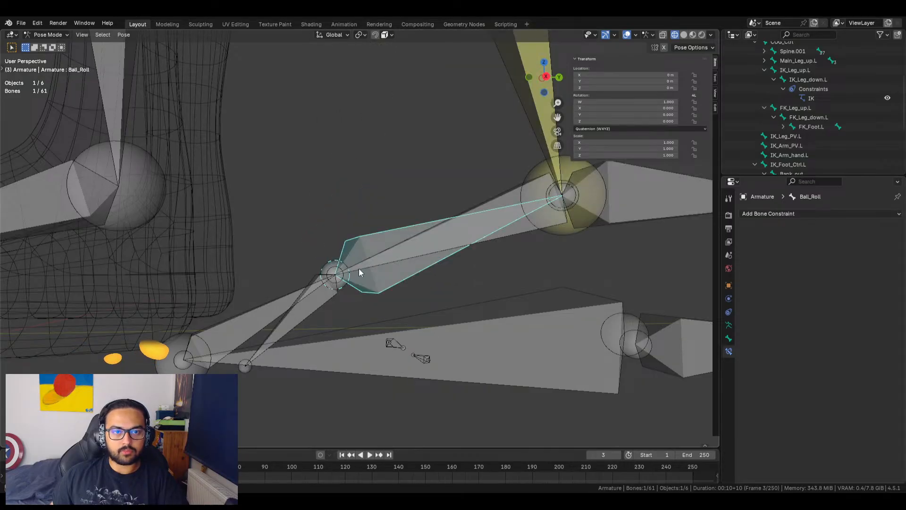
Edit IK_Toe.L's Z rotation driver and set its scripted expression to var * (-1)
left_click(316, 306)
right_click(627, 122)
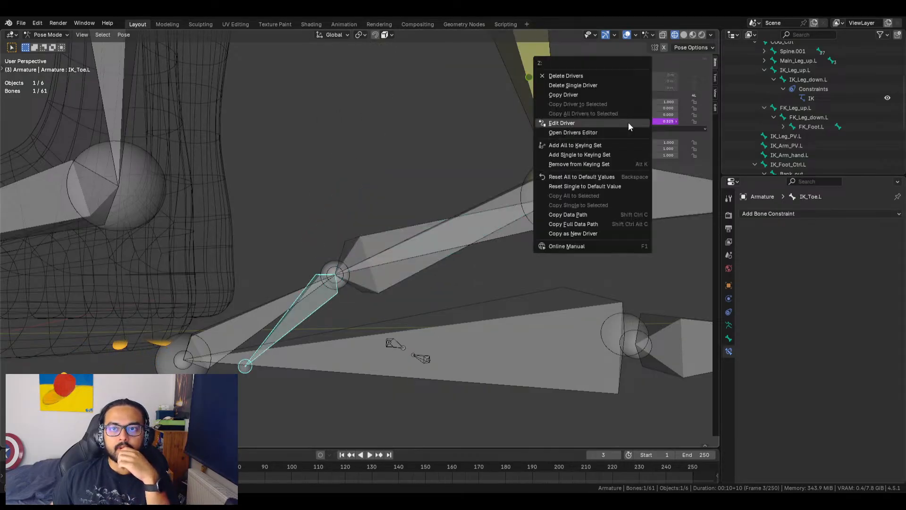
left_click(594, 121)
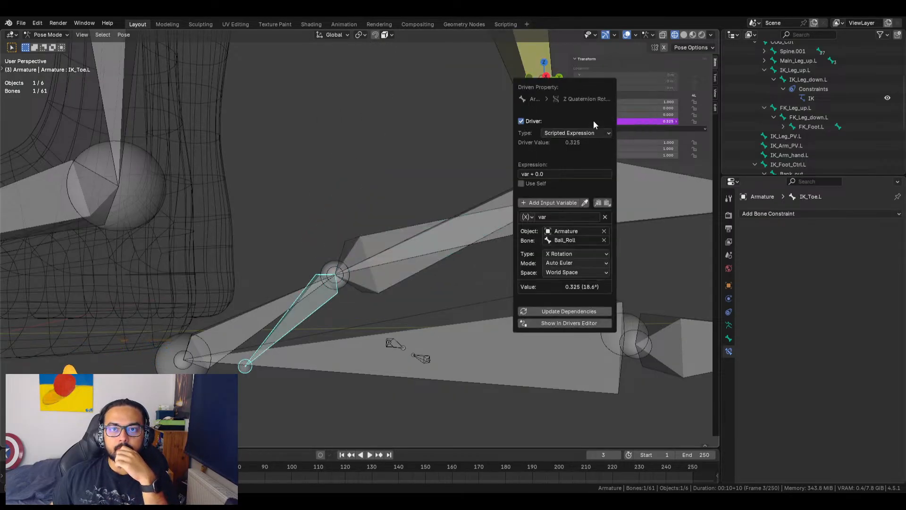
left_click(555, 174)
left_click(556, 175)
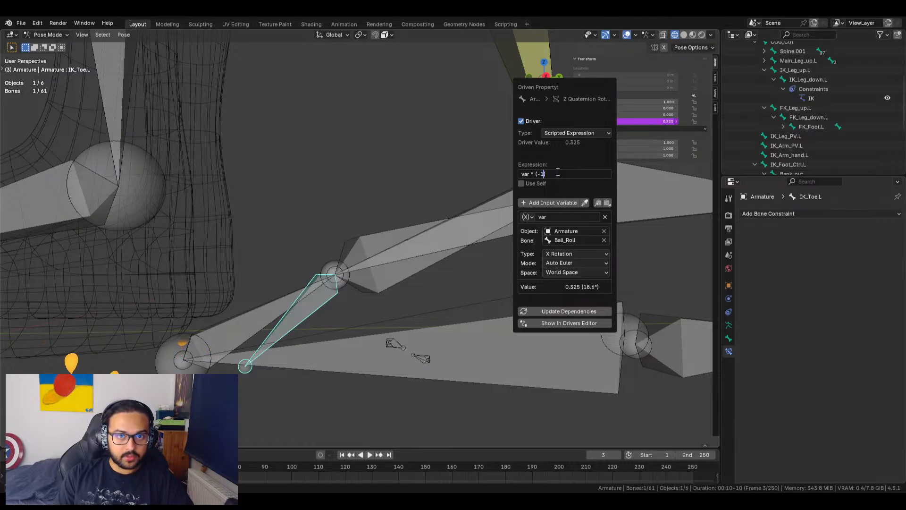
key("Return")
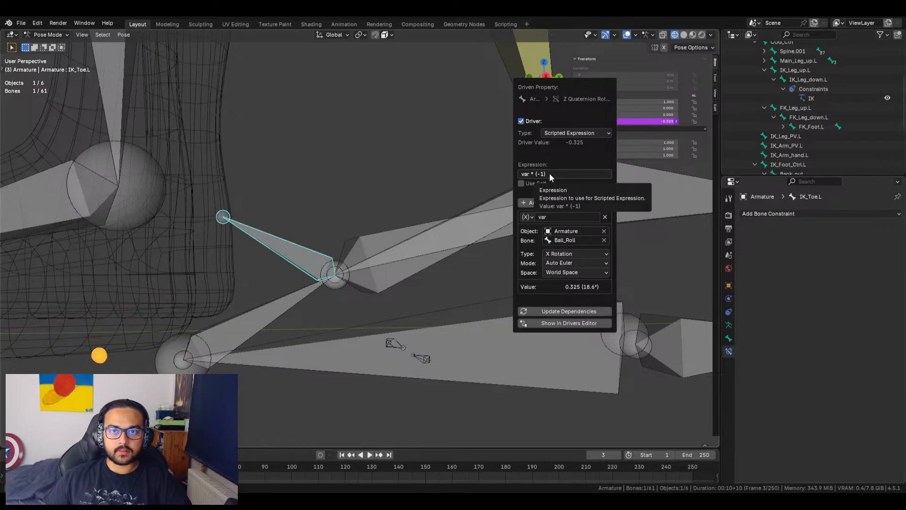
Try the driver expressions var * (-325) and var * (-3.25) on IK_Toe.L's Z rotation
left_click(551, 174)
left_click(551, 175)
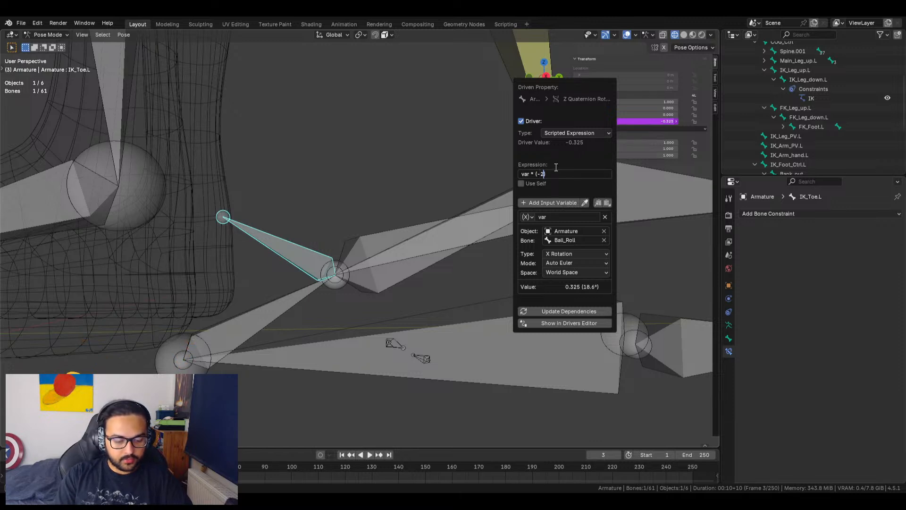
type("325")
key("Return")
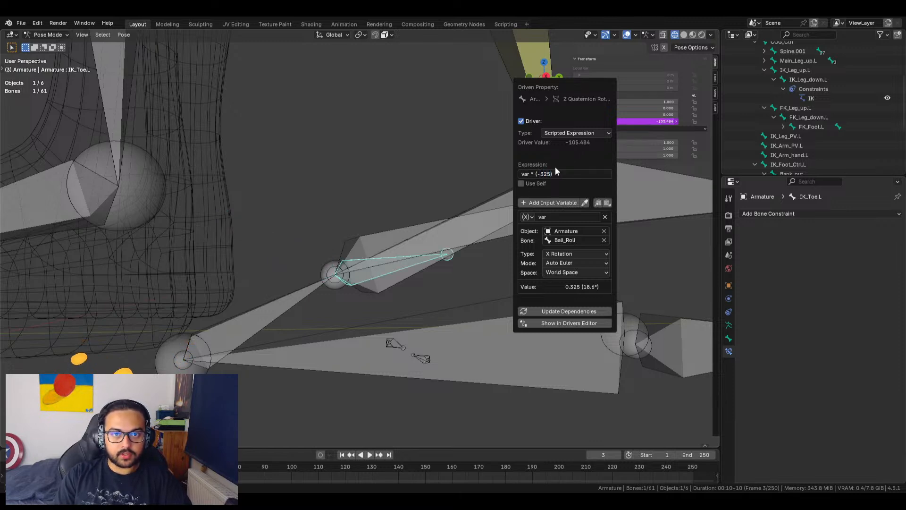
left_click(548, 174)
left_click(544, 175)
type(".")
key("Return")
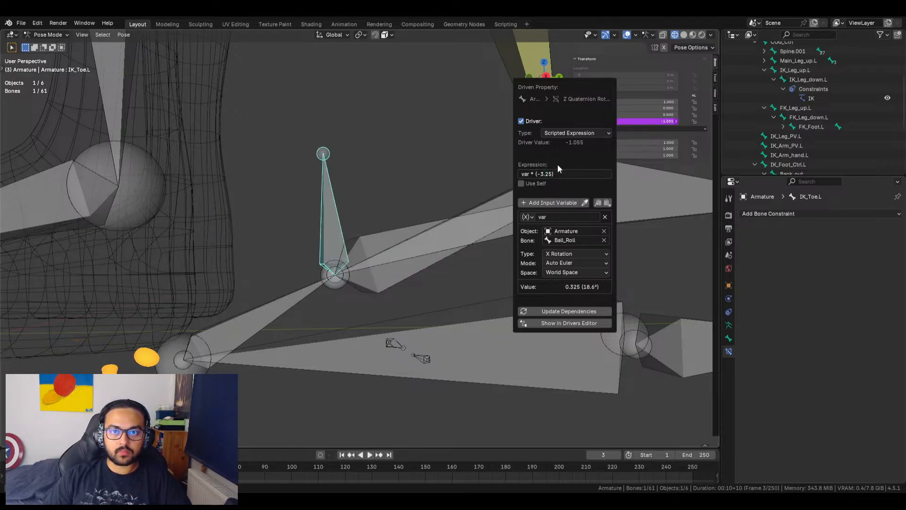
Return the multiplier in the toe driver's expression to -1
left_click(553, 174)
left_click(552, 174)
key("BackSpace")
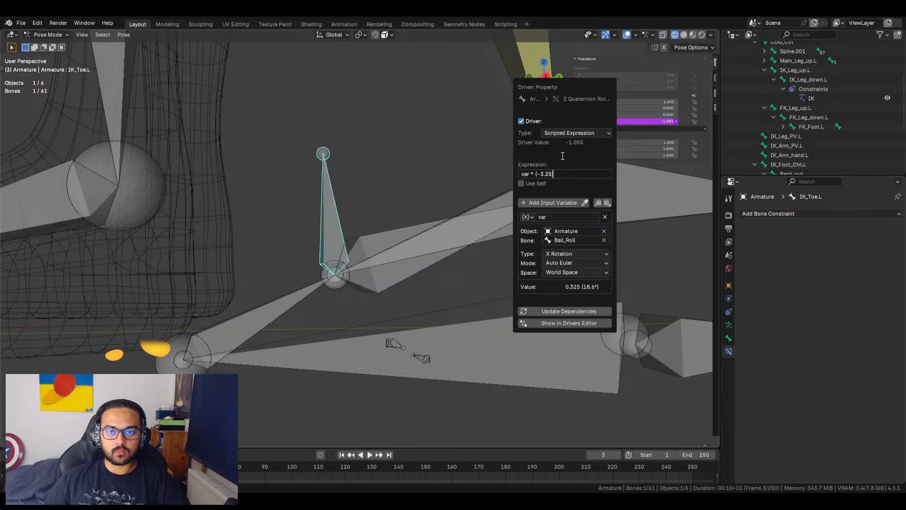
key("BackSpace")
key("BackSpace")
key("BackSpace")
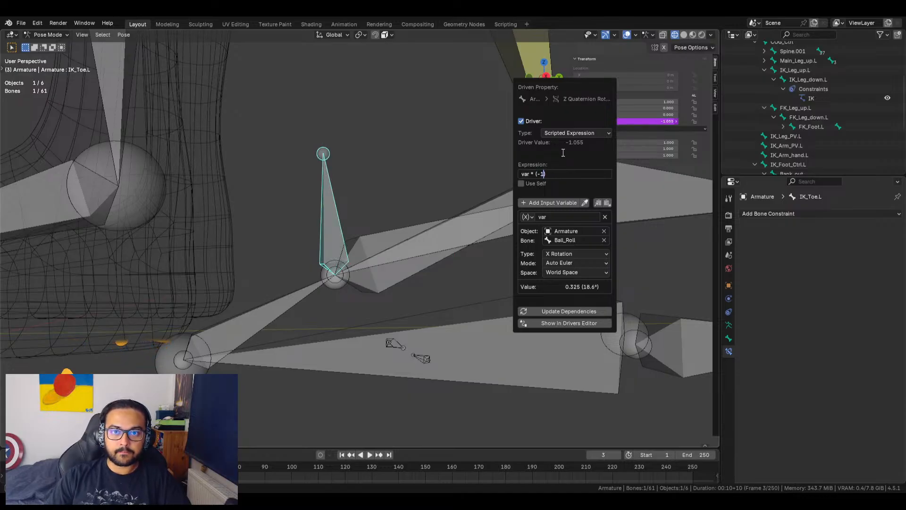
type("1")
key("Return")
Set the scripted expression of IK_Toe.L's Z rotation driver to var * (-0.325)
left_click(542, 174)
left_click(544, 174)
key("BackSpace")
type("0")
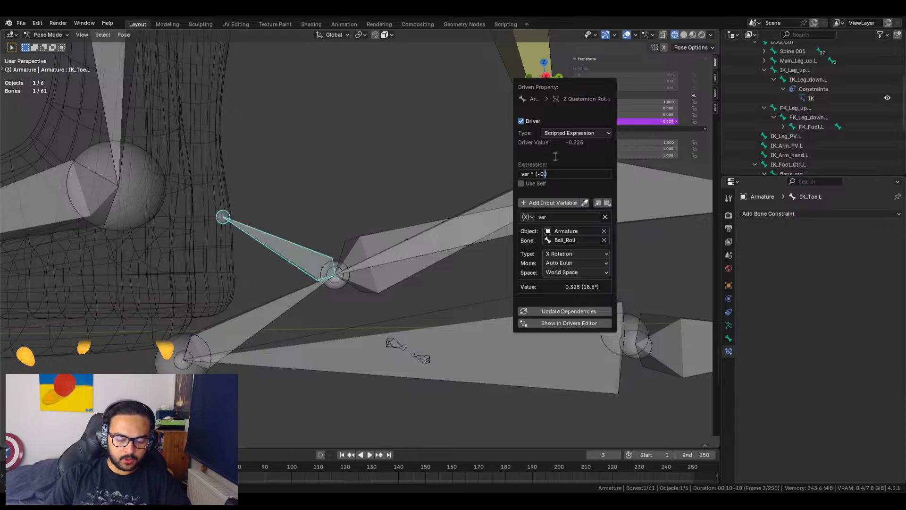
type(".3")
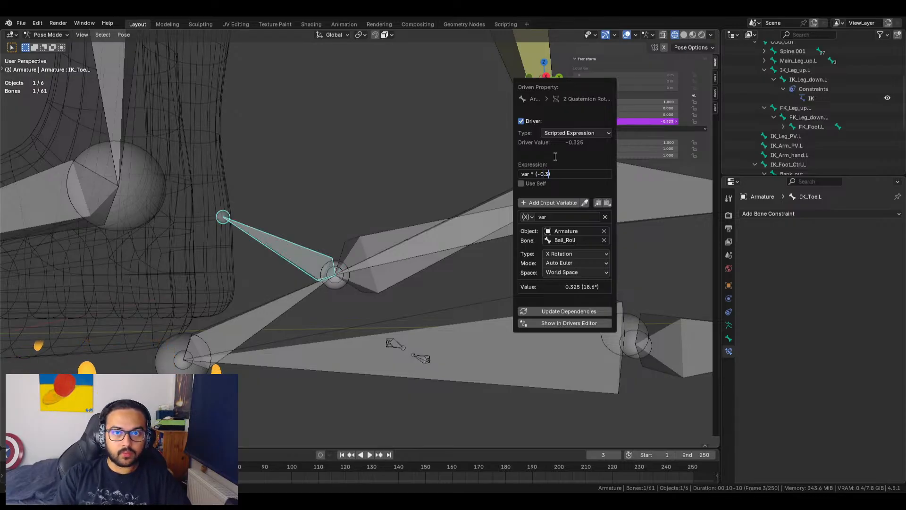
type("25")
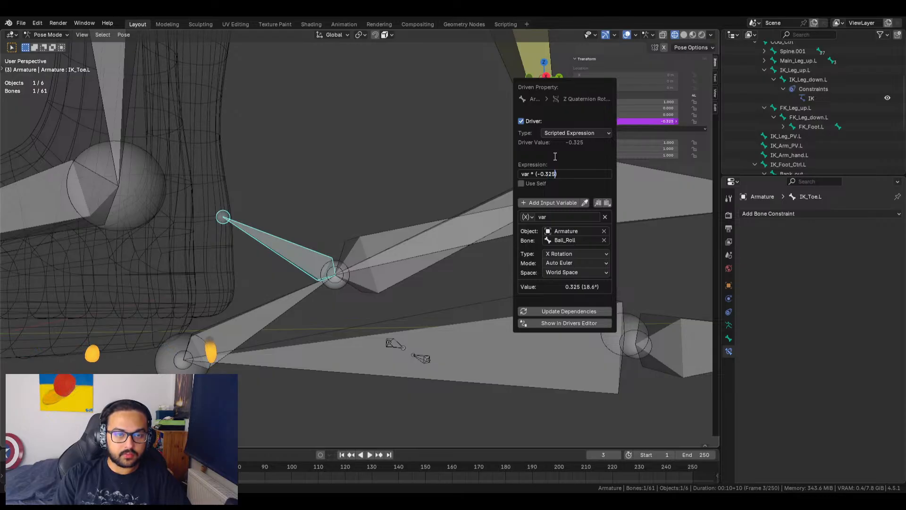
key("Return")
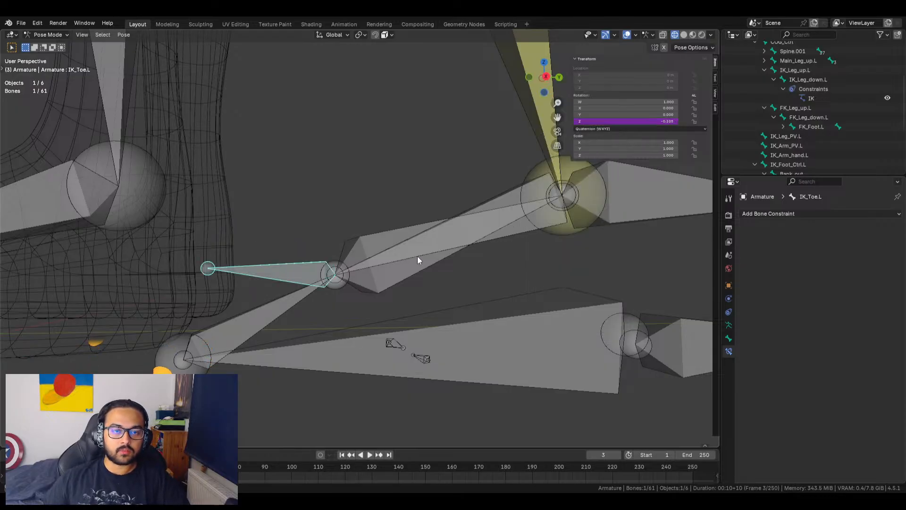
Try a different X rotation on Ball_Roll to test the new expression, and reset its rotation to default
left_click(386, 234)
mouse_move(599, 108)
left_mouse_down()
mouse_move(660, 108)
mouse_move(559, 109)
mouse_move(670, 108)
mouse_move(590, 108)
mouse_move(661, 109)
mouse_move(600, 111)
left_mouse_up()
key("BackSpace")
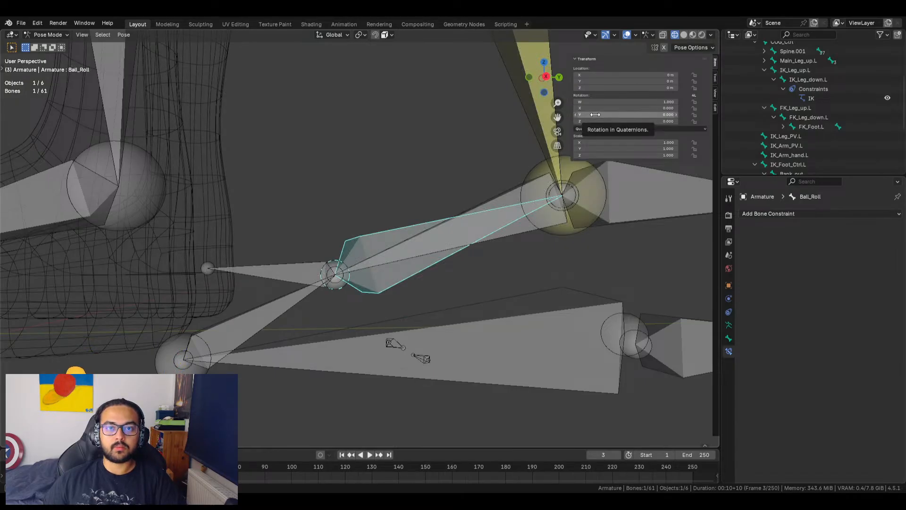
Return to the IK_Toe.L selection and set the scripted expression of its Z rotation driver to var * -1
key("ctrl+z")
right_click(622, 123)
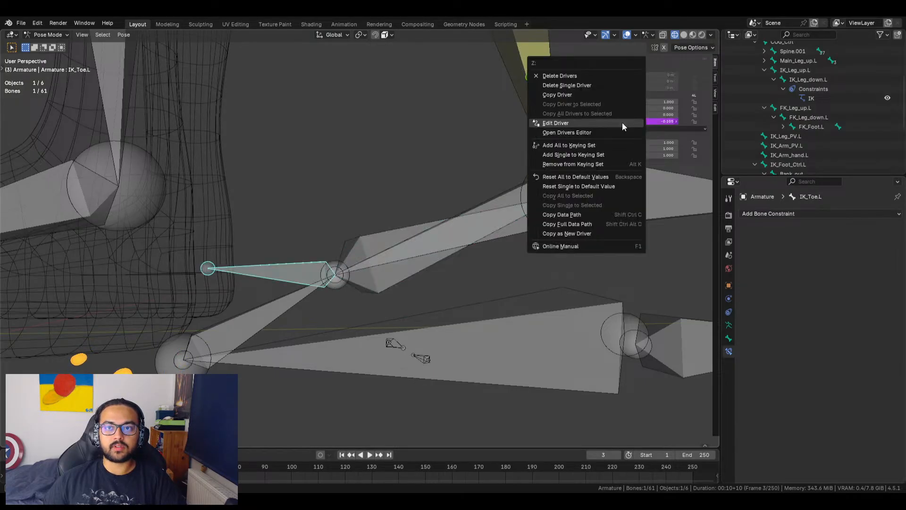
left_click(590, 123)
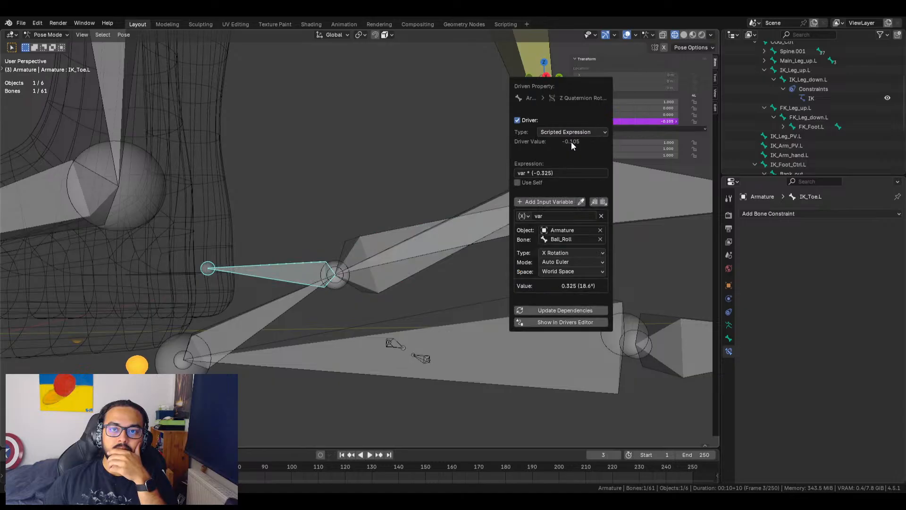
left_click(558, 172)
key("BackSpace")
key("BackSpace")
key("BackSpace")
key("BackSpace")
key("BackSpace")
key("BackSpace")
key("BackSpace")
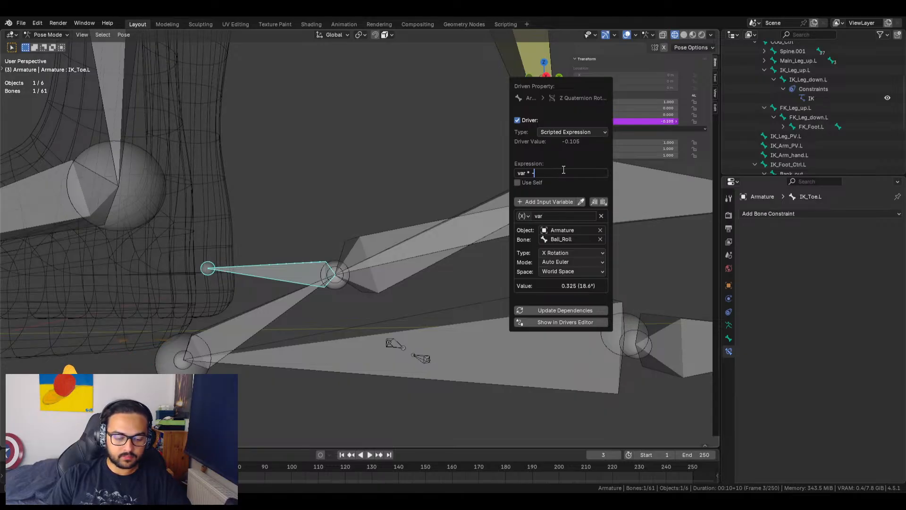
type("-1")
key("Return")
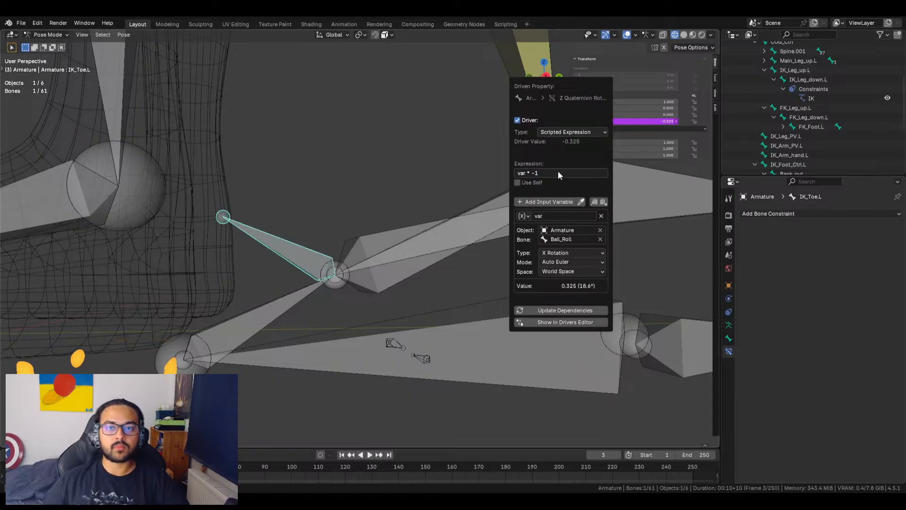
Open the scripted expression of IK_Toe.L's Z rotation driver for further editing
left_click(556, 174)
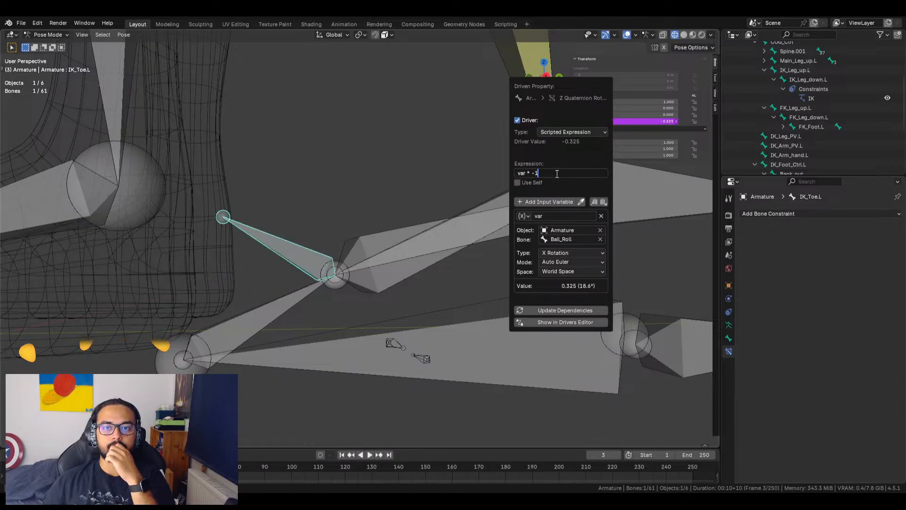
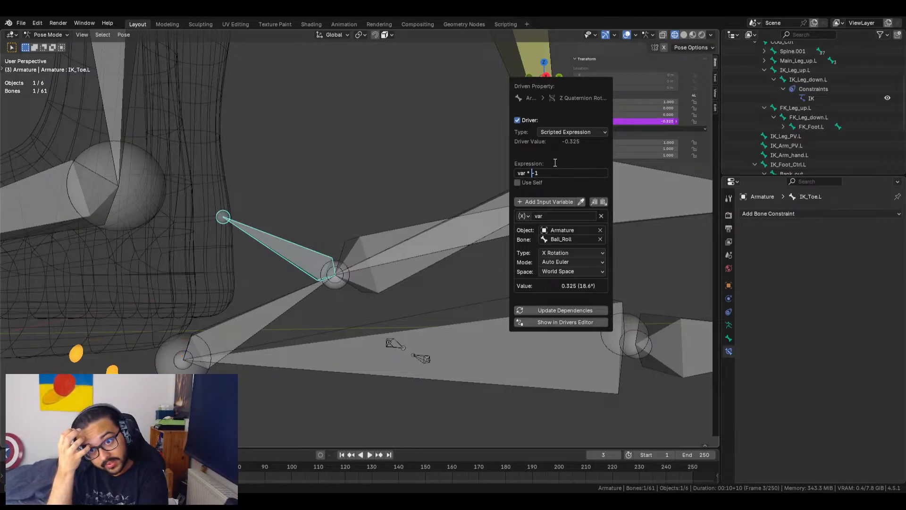
Set the driver variable's space to Local Space and test it by varying Ball_Roll's X rotation
left_click(586, 272)
left_click(565, 296)
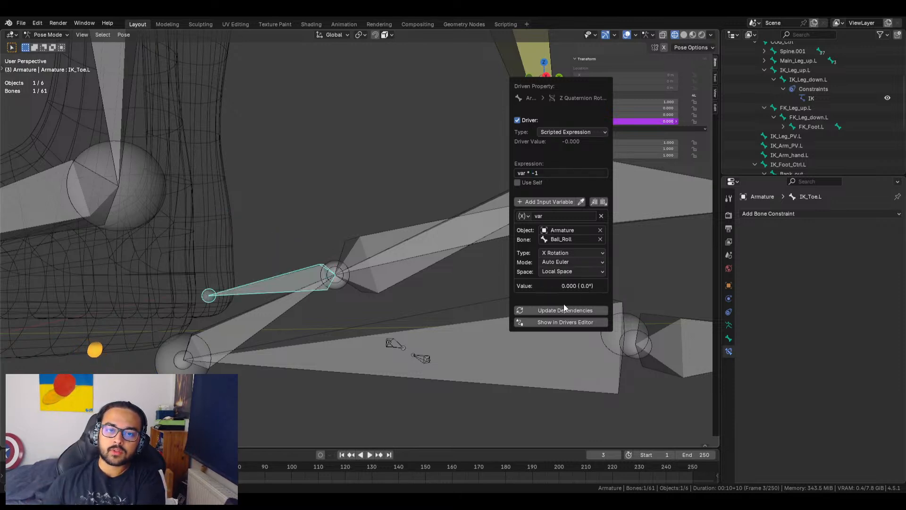
left_click(429, 156)
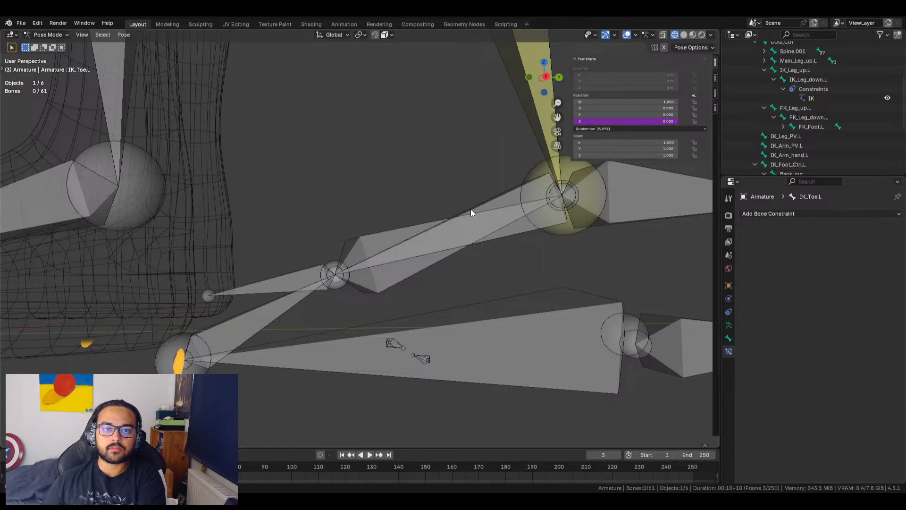
left_click(399, 236)
mouse_move(628, 107)
left_mouse_down()
mouse_move(609, 108)
mouse_move(666, 108)
mouse_move(611, 107)
left_mouse_up()
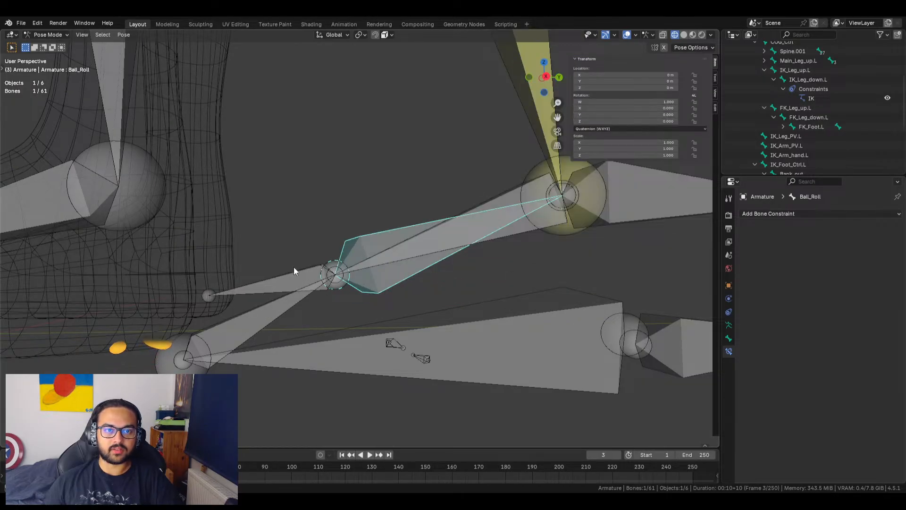
Change the driver expression on IK_Toe.L's Z rotation to var * -0.5
left_click(303, 277)
right_click(639, 122)
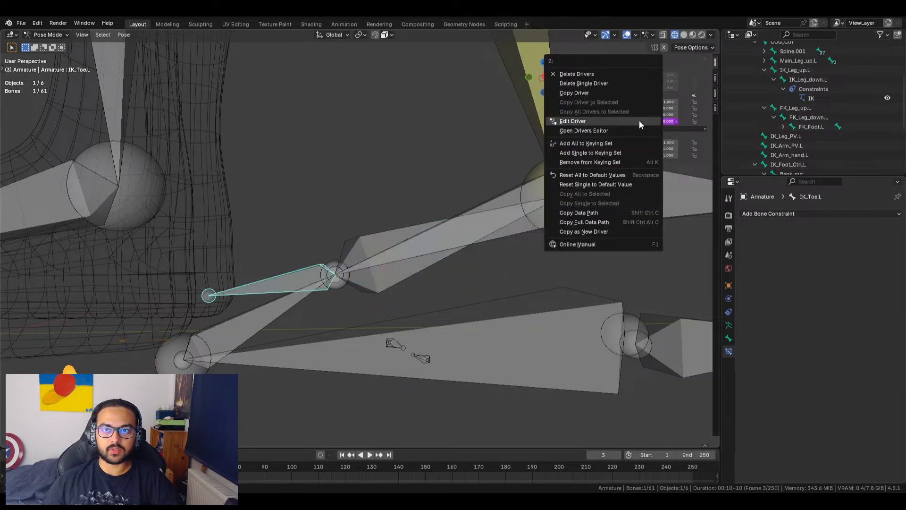
left_click(595, 121)
left_click(539, 177)
left_click(543, 176)
key("BackSpace")
type("0.5")
key("Return")
Try rotating the Ball_Roll bone about X to check the toe's response, and undo the rotation
left_click(383, 195)
left_click(379, 238)
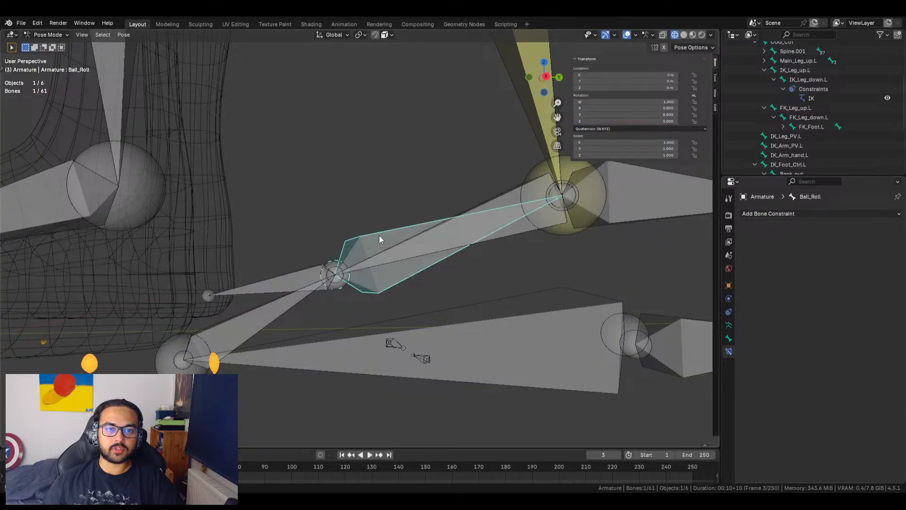
left_click_drag(628, 108, 654, 108)
key("ctrl+z")
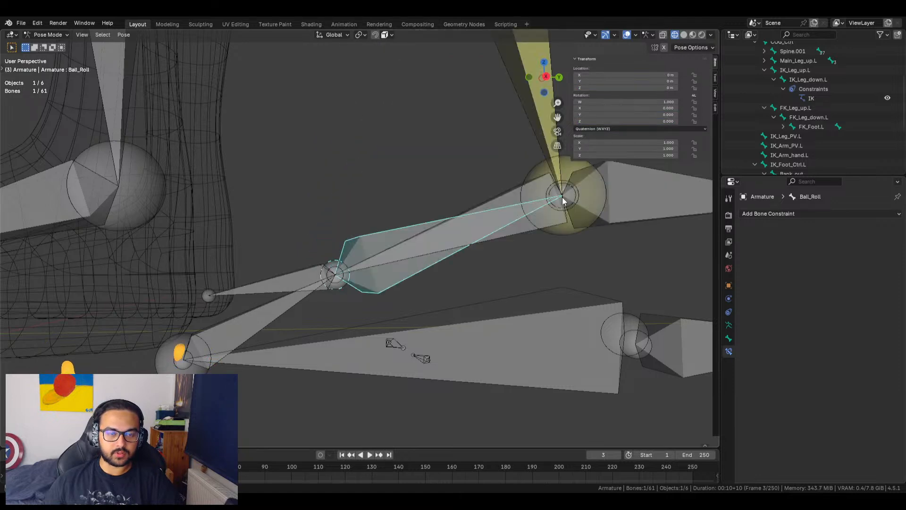
Change the driver expression on IK_Toe.L's Z rotation to var * -0.6
left_click(297, 268)
right_click(625, 122)
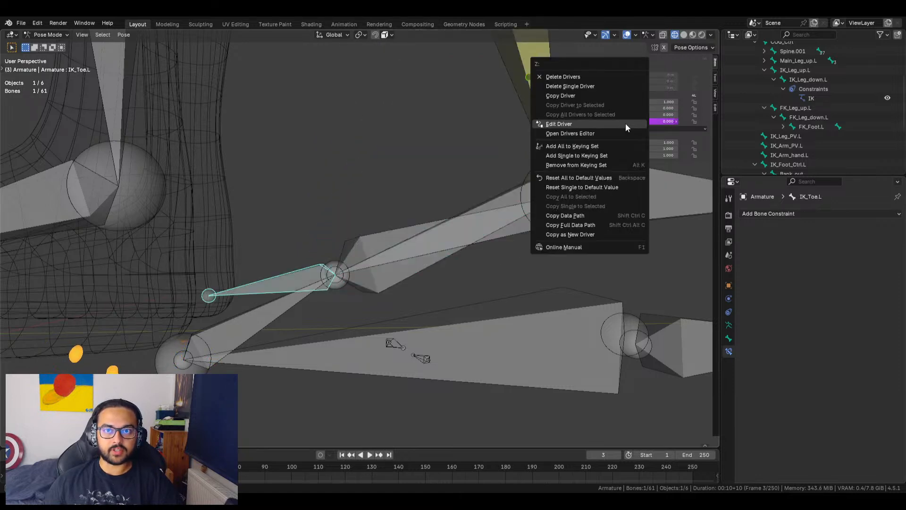
left_click(587, 123)
left_click(536, 176)
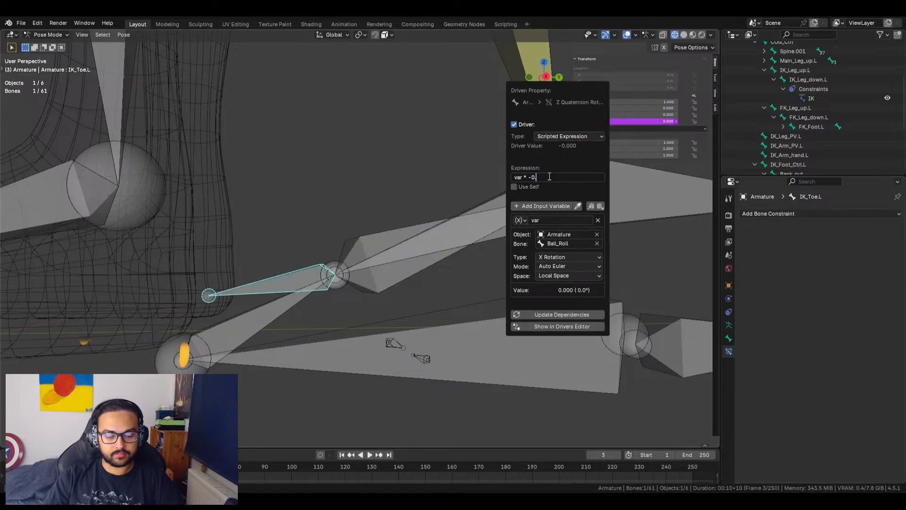
type("6")
key("Return")
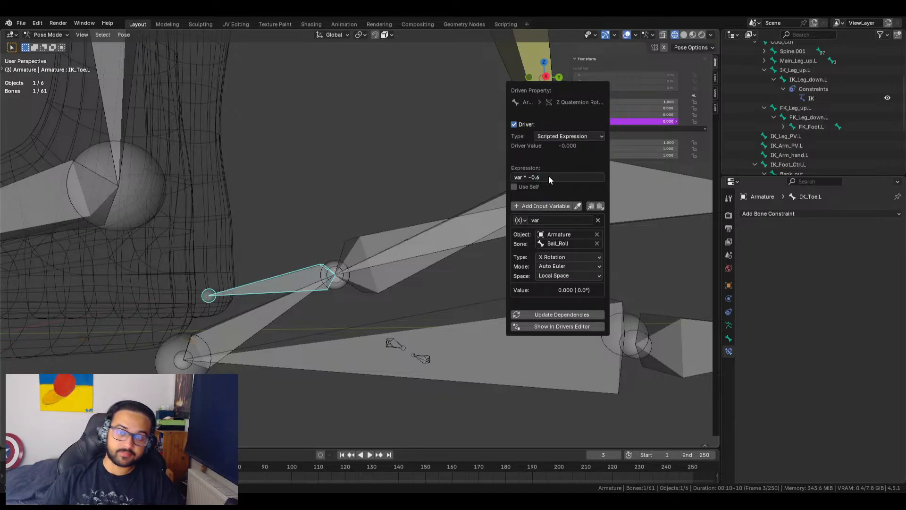
Vary Ball_Roll's X rotation back and forth to examine how the toe bone counter-rotates
left_click(389, 176)
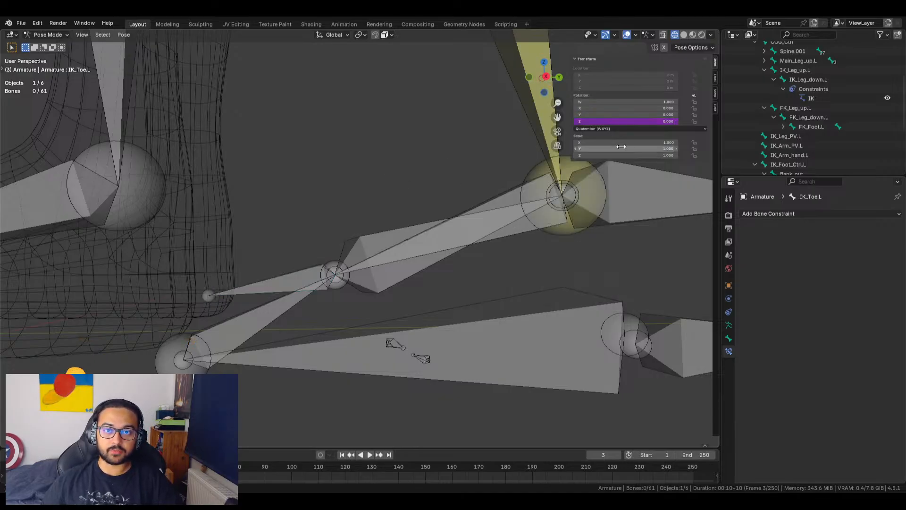
left_click(410, 226)
mouse_move(620, 107)
left_mouse_down()
mouse_move(698, 108)
mouse_move(581, 107)
mouse_move(694, 108)
mouse_move(623, 107)
left_mouse_up()
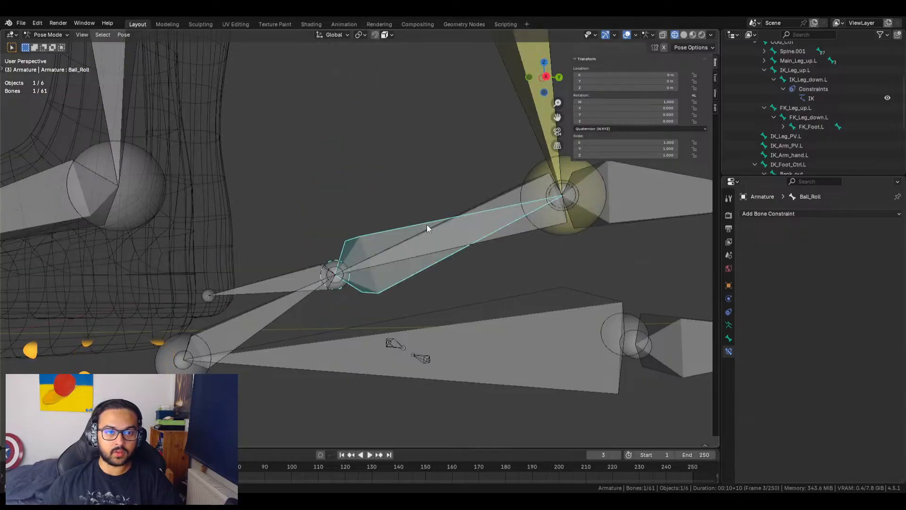
left_click(282, 286)
right_click(613, 121)
left_click(577, 116)
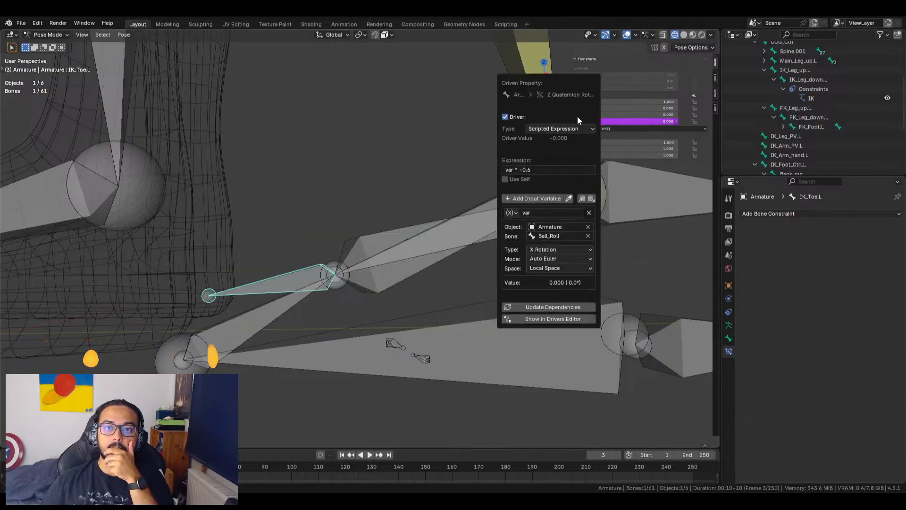
left_click(541, 170)
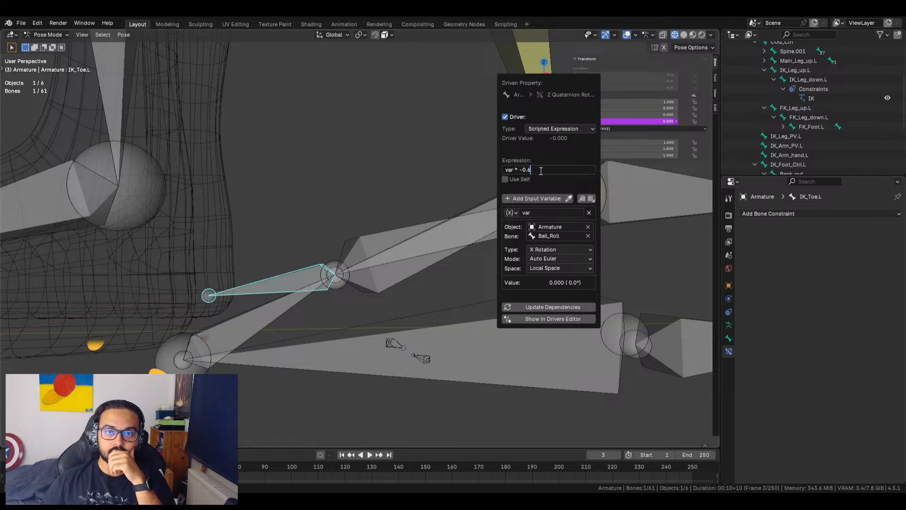
key("Return")
Rotate Ball_Roll to about 0.4 on X and set IK_Toe.L's Z rotation driver expression to var * -0.56
left_click(375, 245)
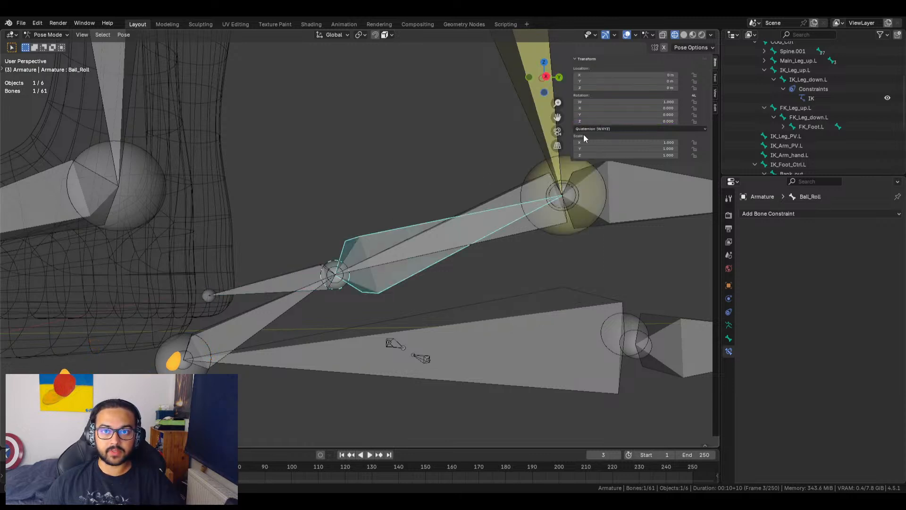
left_click_drag(606, 109, 647, 109)
left_click(282, 268)
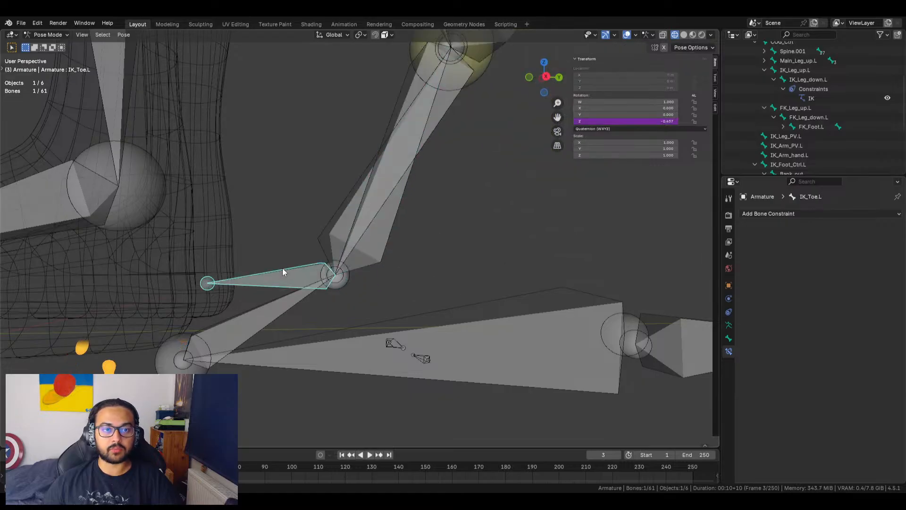
right_click(619, 121)
left_click(589, 121)
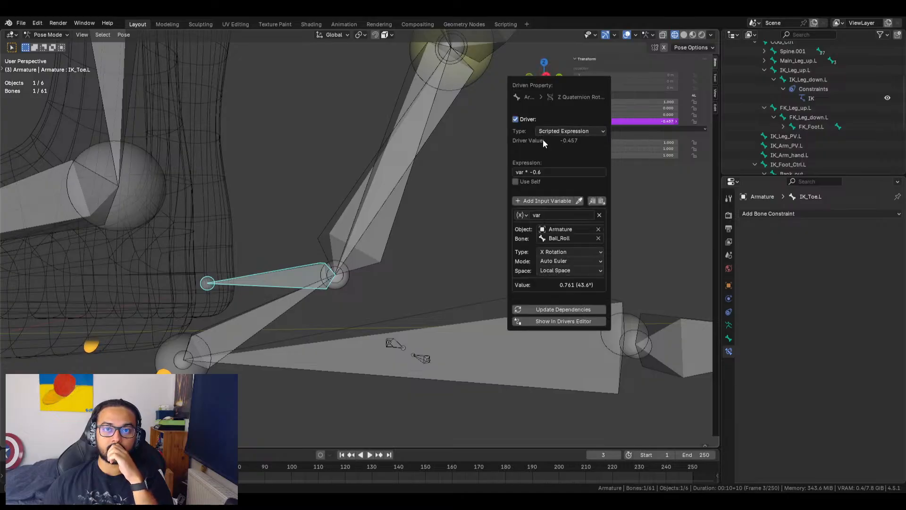
left_click(547, 173)
left_click(547, 172)
key("BackSpace")
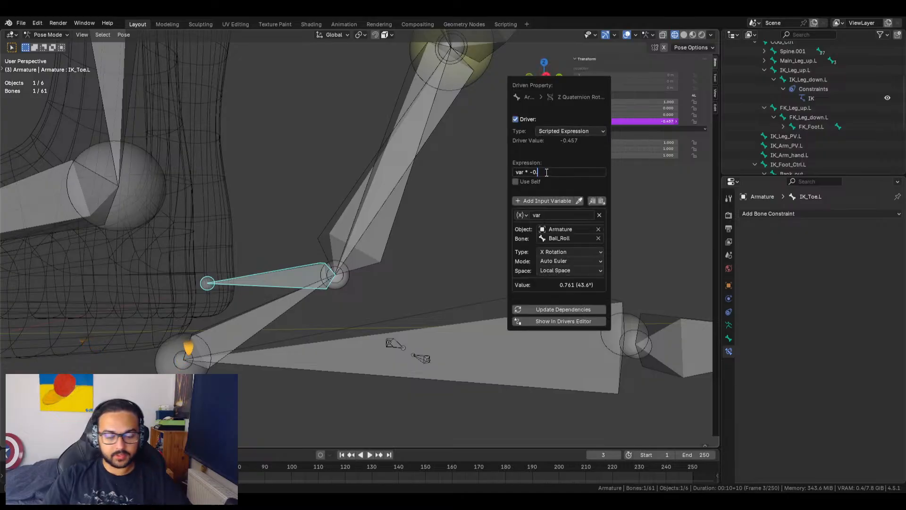
key("Return")
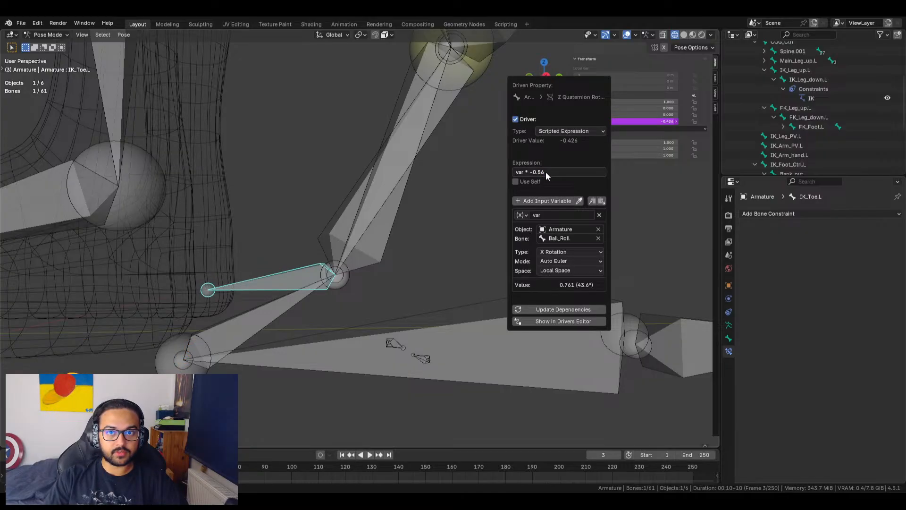
Change the toe's driver expression to var * -0.45
left_click(546, 172)
left_click(546, 172)
key("BackSpace")
key("BackSpace")
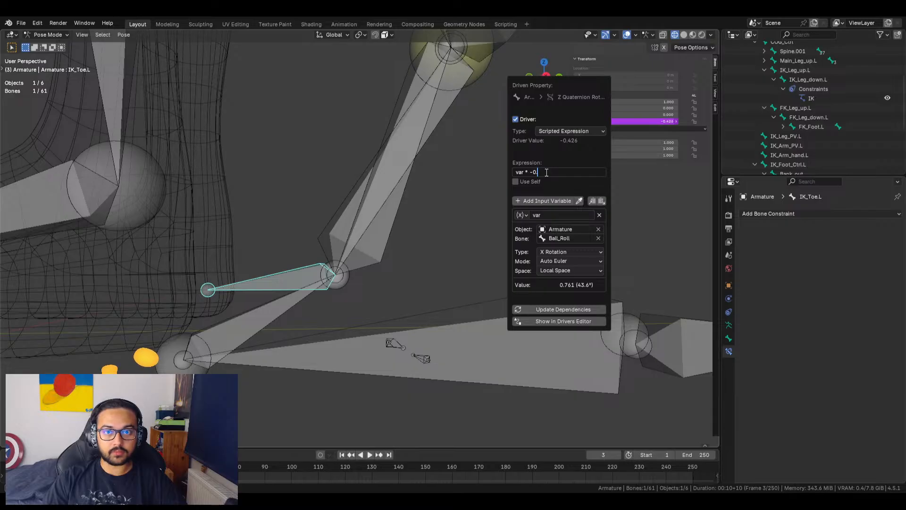
type("45")
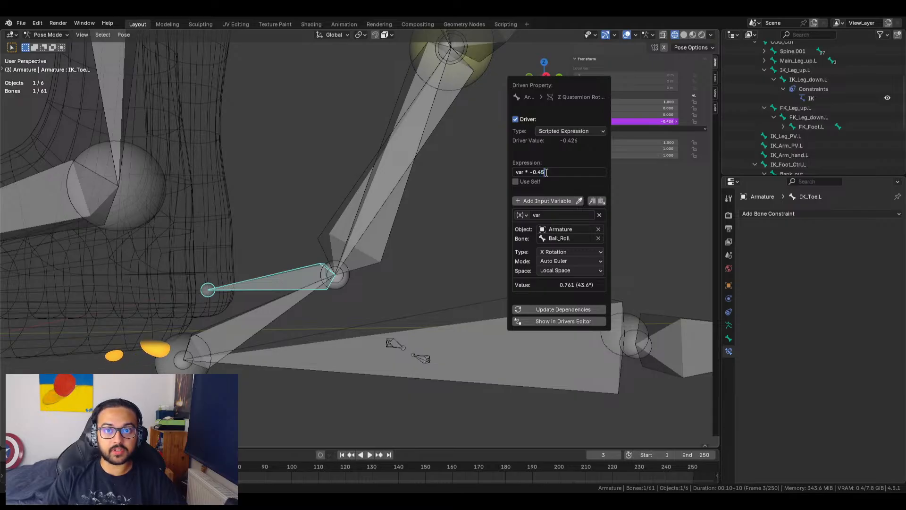
key("Return")
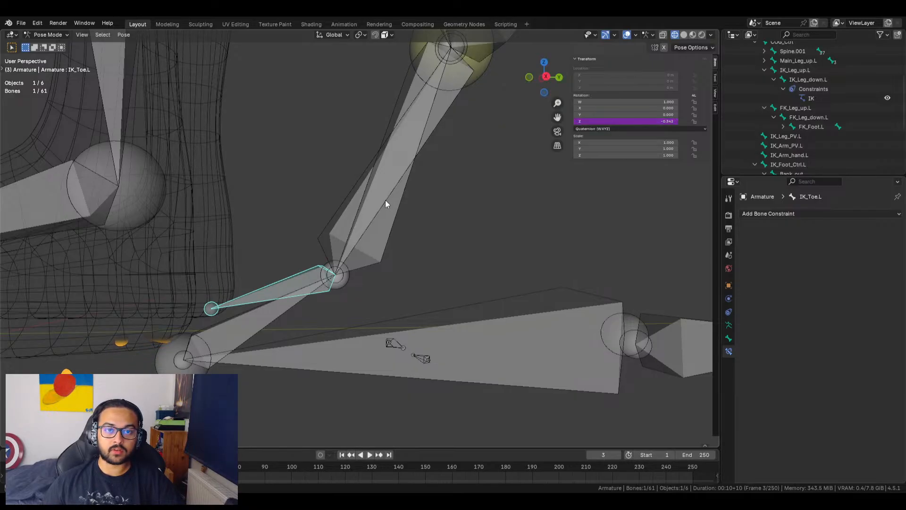
Test the toe driver by varying Ball_Roll's X rotation, and undo that change
left_click(352, 211)
mouse_move(617, 108)
left_mouse_down()
mouse_move(566, 108)
mouse_move(617, 108)
left_mouse_up()
key("ctrl+z")
Set the driver expression on IK_Toe.L's Z rotation to var * -0.53
left_click(324, 267)
right_click(599, 121)
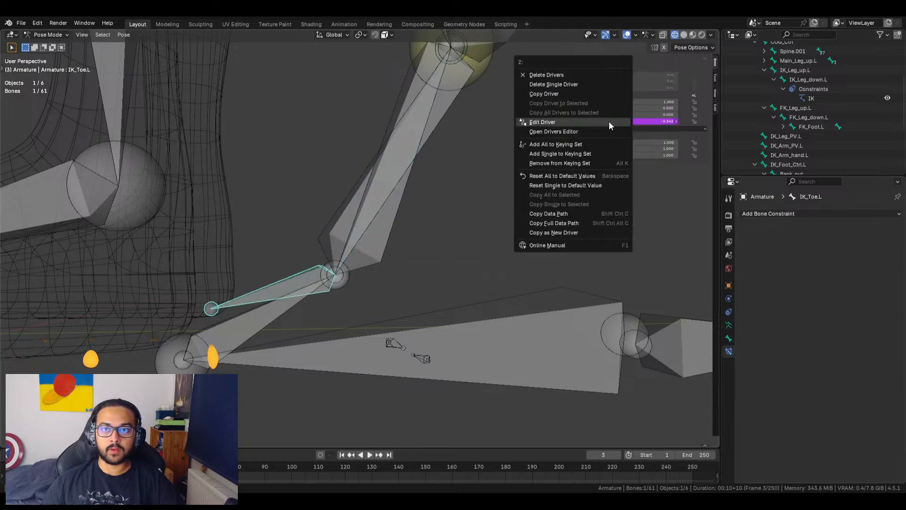
left_click(567, 118)
left_click(532, 169)
left_click(533, 168)
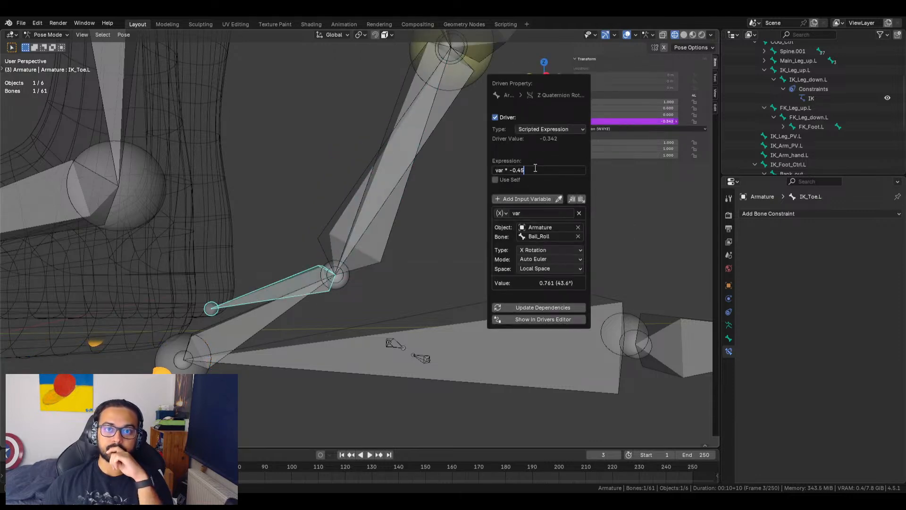
key("BackSpace")
key("BackSpace")
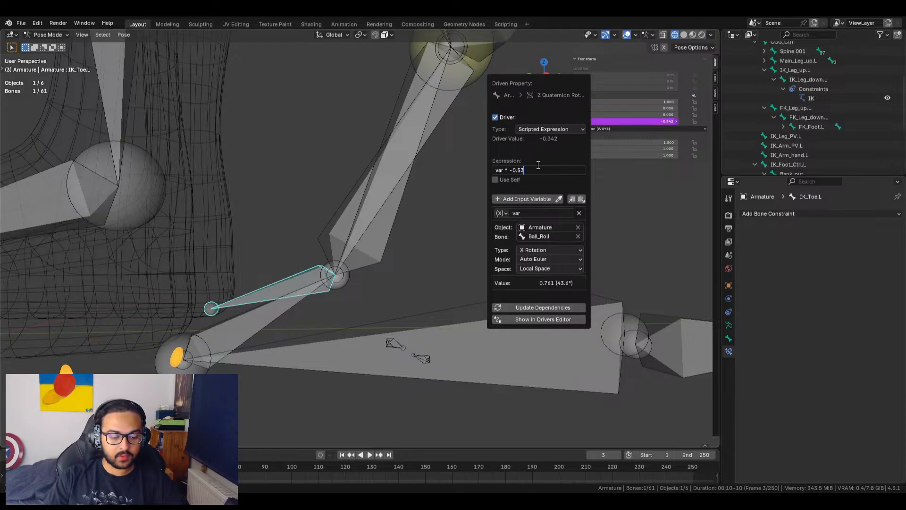
key("Return")
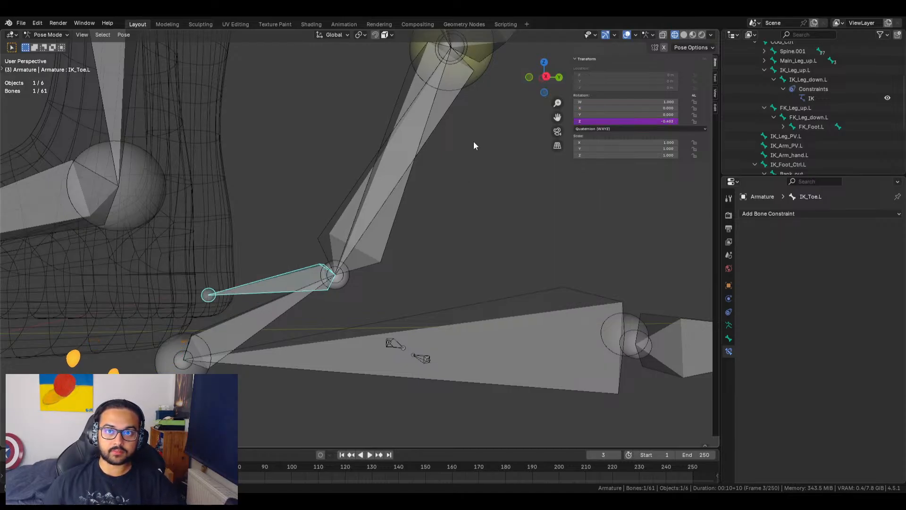
Vary Ball_Roll's X rotation to check the toe's alignment, and set the X rotation back to 0
left_click(413, 161)
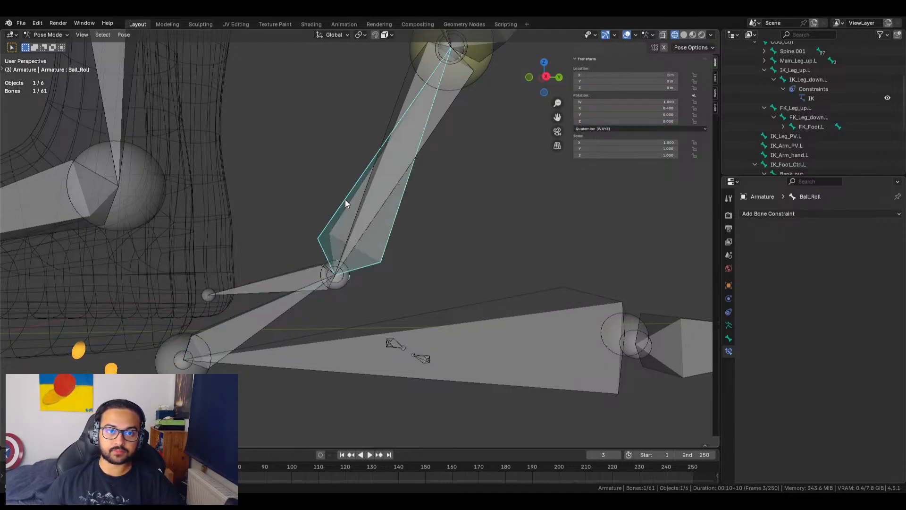
mouse_move(628, 109)
left_mouse_down()
mouse_move(657, 109)
mouse_move(619, 109)
left_mouse_up()
left_click(627, 108)
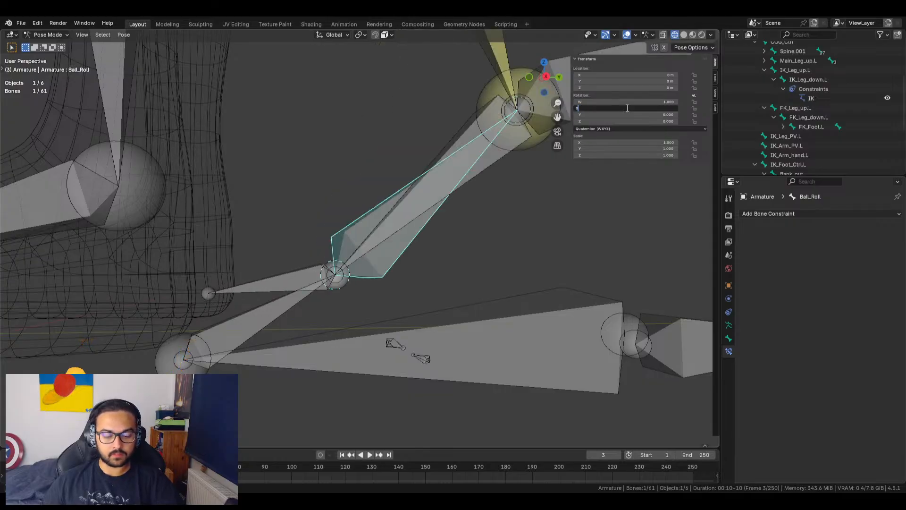
type("0")
key("Return")
Set the driver expression on IK_Toe.L's Z rotation to var * -0.52
left_click(307, 274)
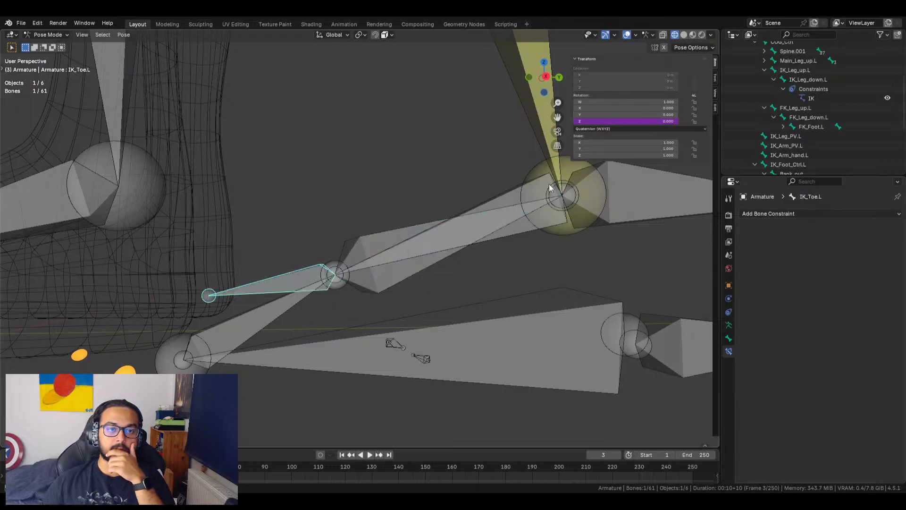
right_click(596, 121)
left_click(590, 127)
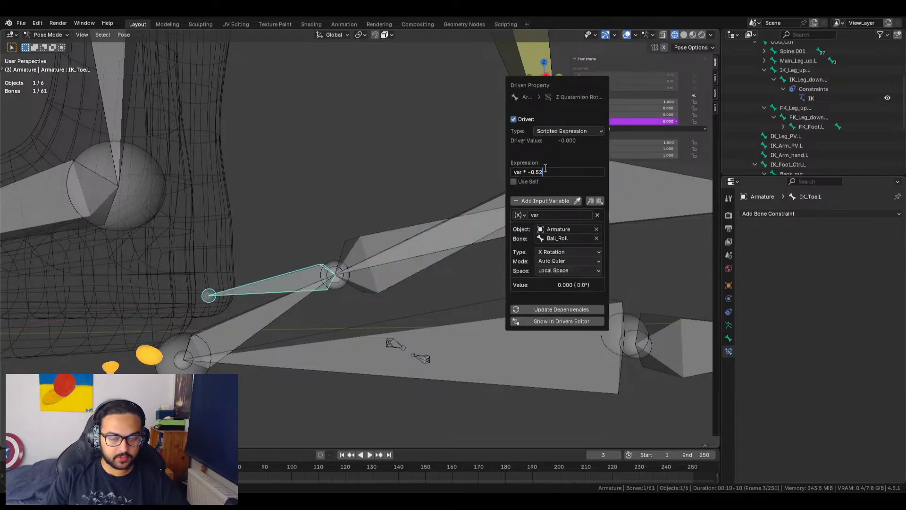
left_click(495, 199)
Test the foot roll by rotating Ball_Roll about X, and clear the bone's rotation
left_click(414, 227)
left_click_drag(601, 109, 626, 109)
key("alt+r")
Rotate Ball_Roll about X until it stands nearly upright and select IK_Toe.L to inspect its driven rotation
middle_click_drag(406, 260, 429, 240)
left_click_drag(614, 107, 644, 108)
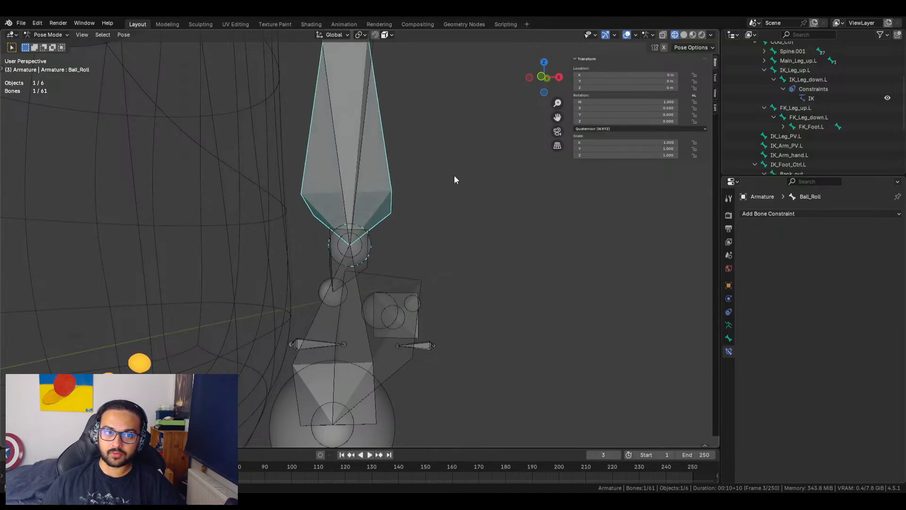
left_click(339, 257)
middle_click_drag(366, 259, 312, 274)
left_click(204, 284)
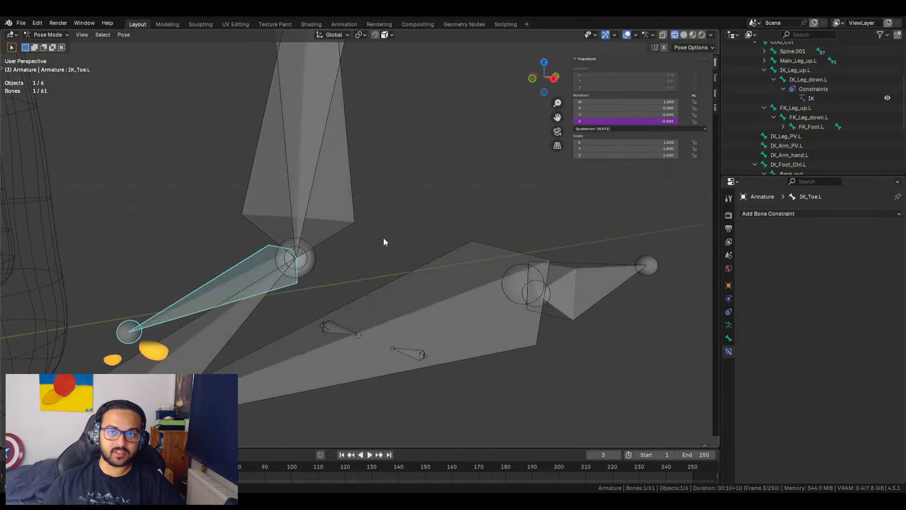
Try a further X rotation on the upright Ball_Roll bone and undo it
left_click(298, 210)
mouse_move(650, 108)
left_mouse_down()
mouse_move(621, 108)
mouse_move(659, 108)
left_mouse_up()
key("ctrl+z")
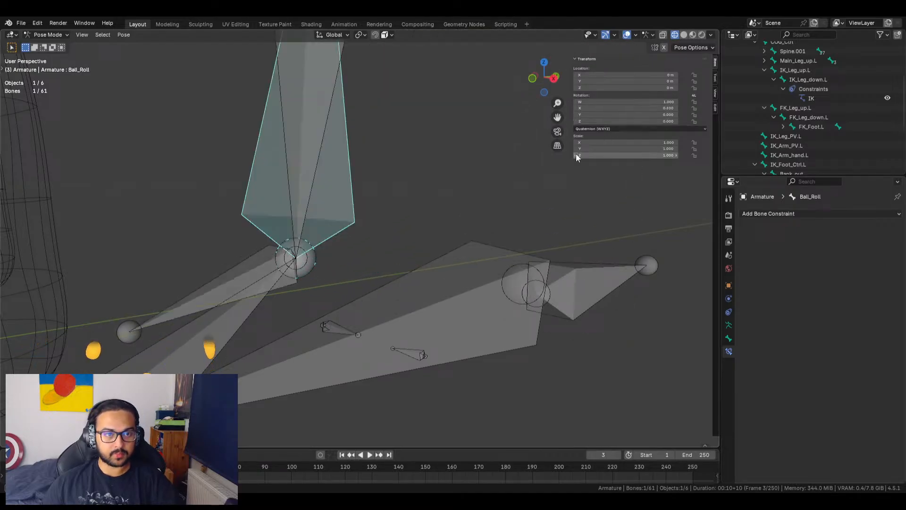
Select the IK_Toe.L bone again
left_click(259, 256)
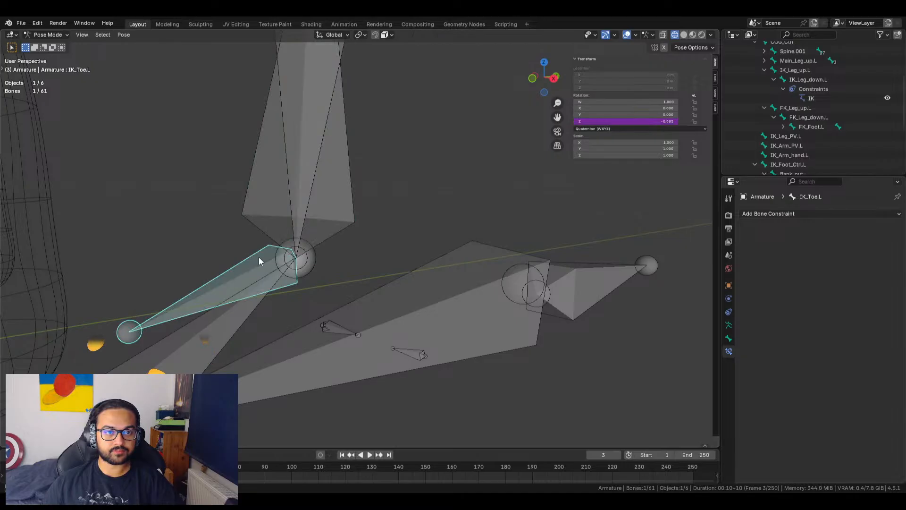
right_click(598, 109)
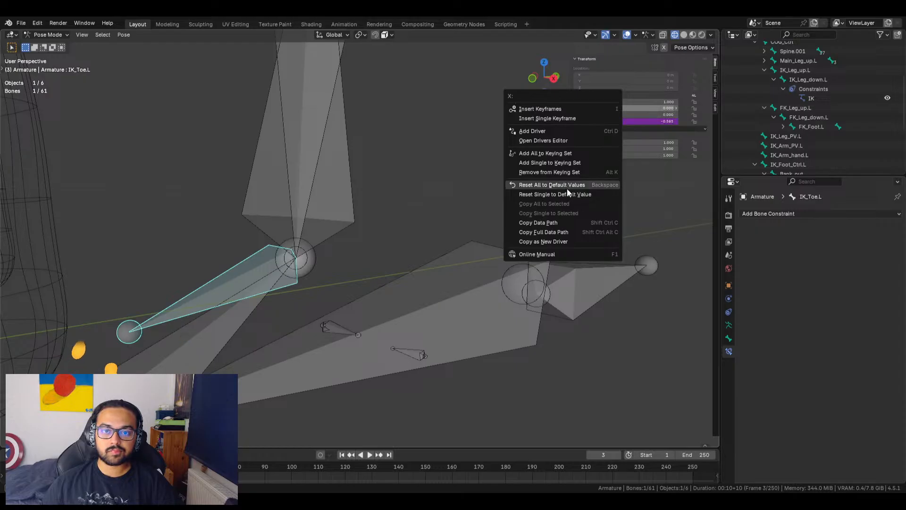
left_click(445, 172)
left_click(239, 273)
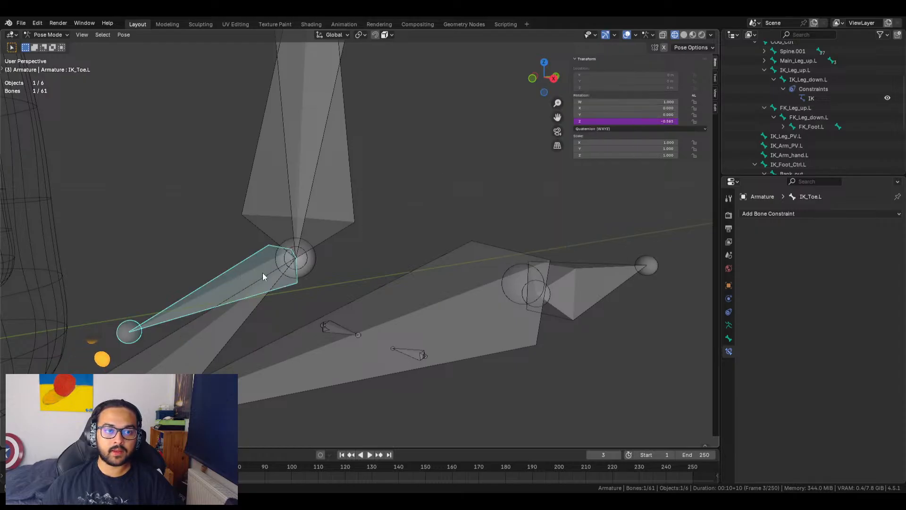
Add a Limit Rotation constraint to the IK_Toe.L bone and try limiting only Y, and only Z
left_click(795, 214)
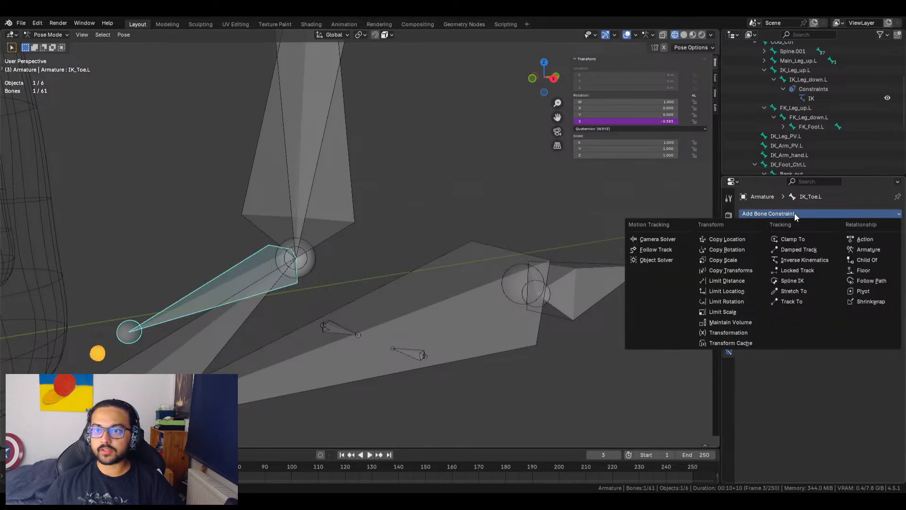
left_click(737, 302)
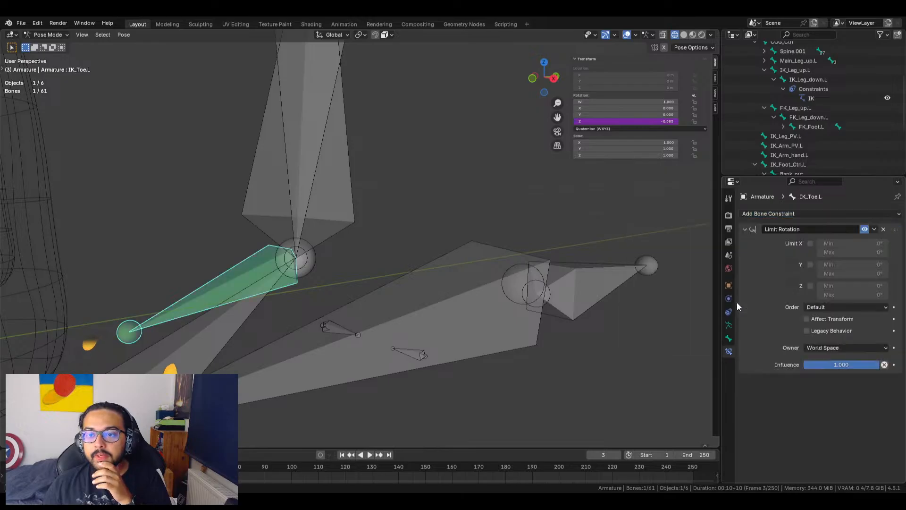
left_click(811, 266)
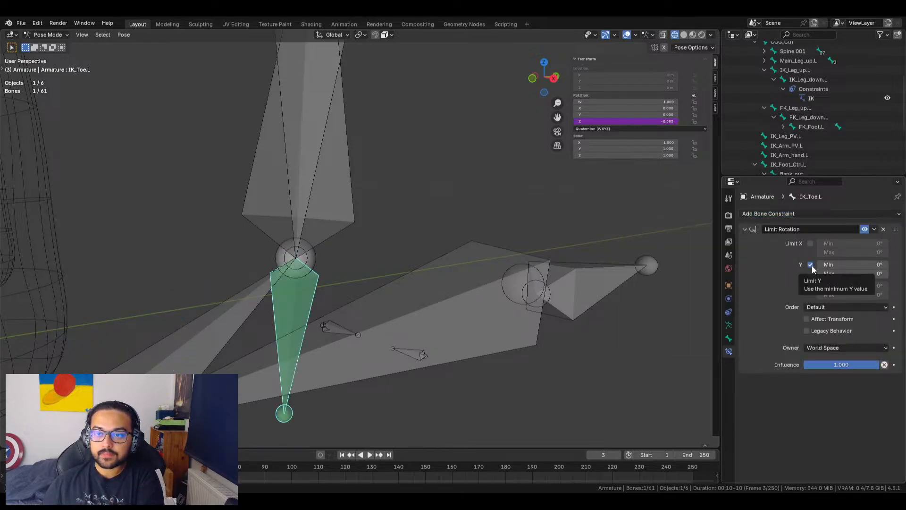
left_click(811, 265)
left_click(812, 286)
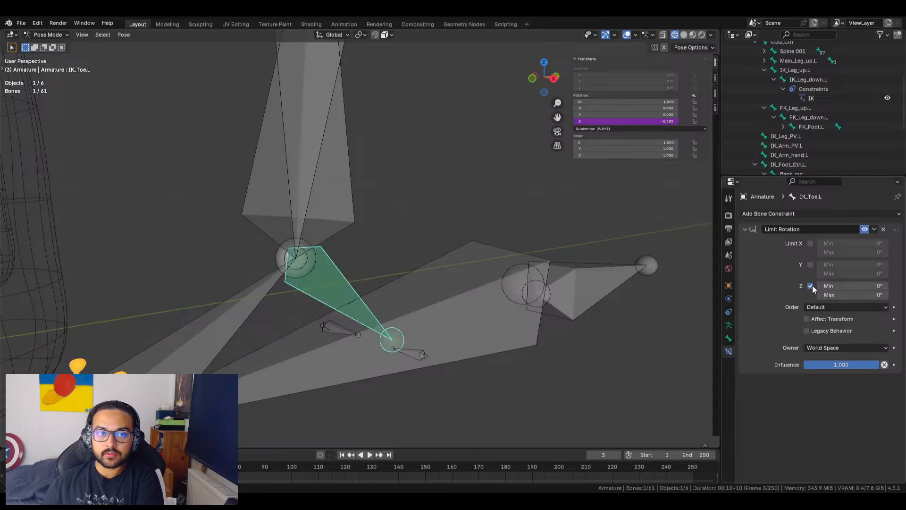
left_click(812, 286)
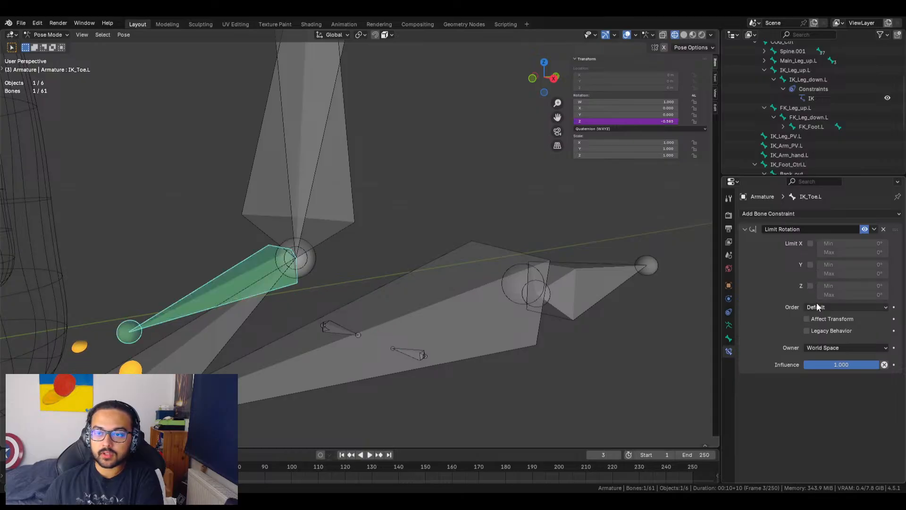
Try limiting IK_Toe.L's rotation on X, Y and Z together and test it by rotating Ball_Roll about X
middle_click_drag(499, 290, 440, 283)
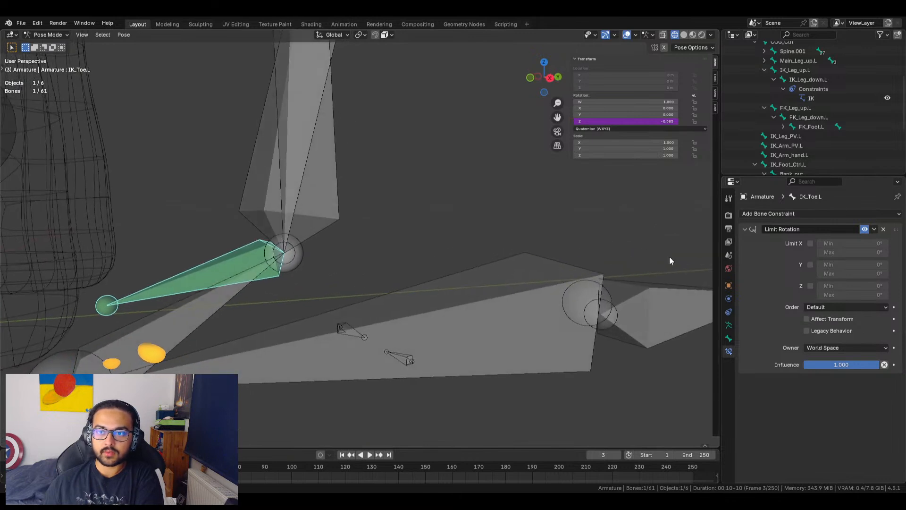
left_click(811, 242)
left_click(810, 264)
left_click(810, 287)
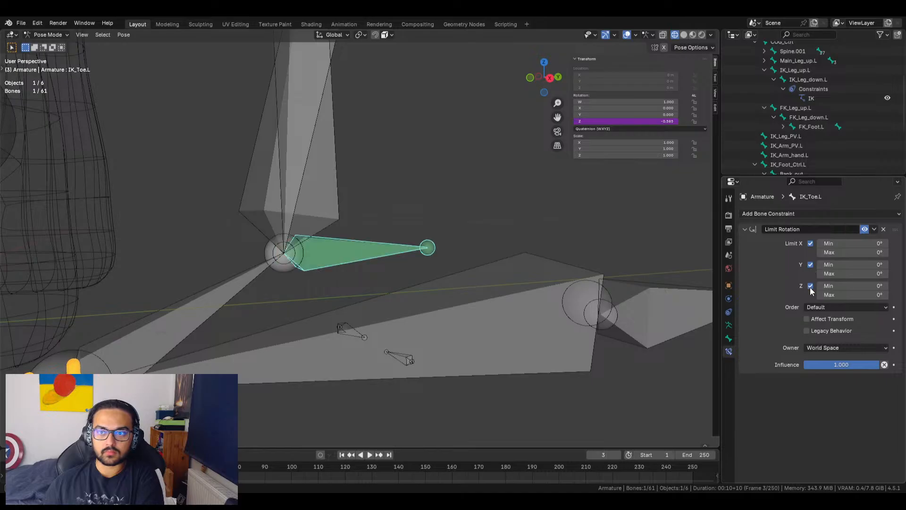
middle_click_drag(500, 236, 518, 239)
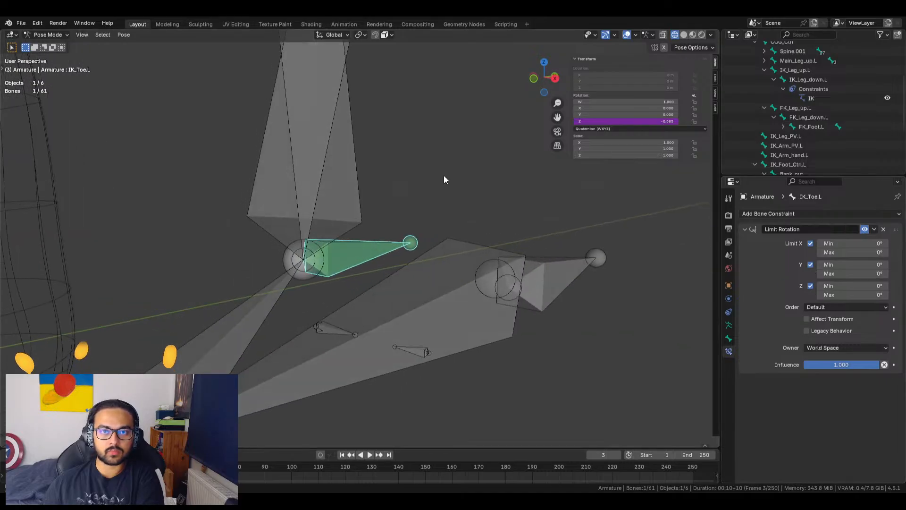
left_click(278, 205)
left_click_drag(611, 107, 557, 107)
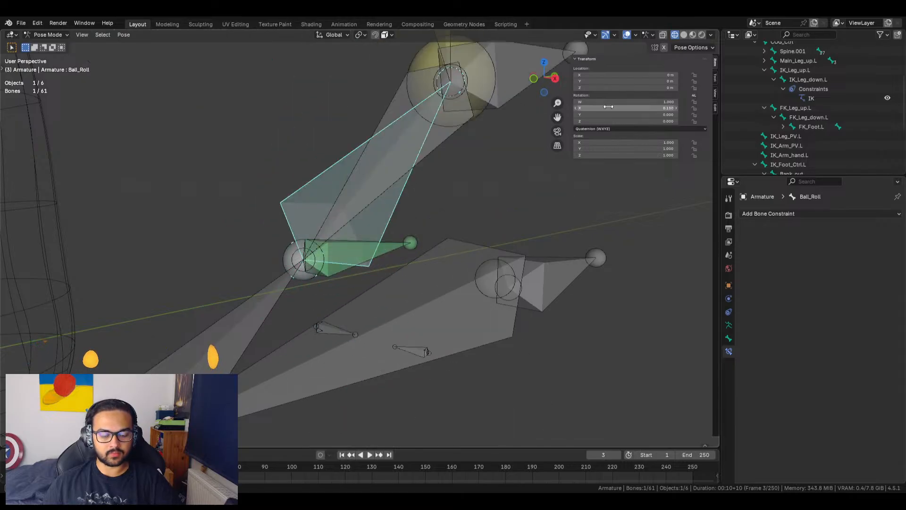
left_click(355, 247)
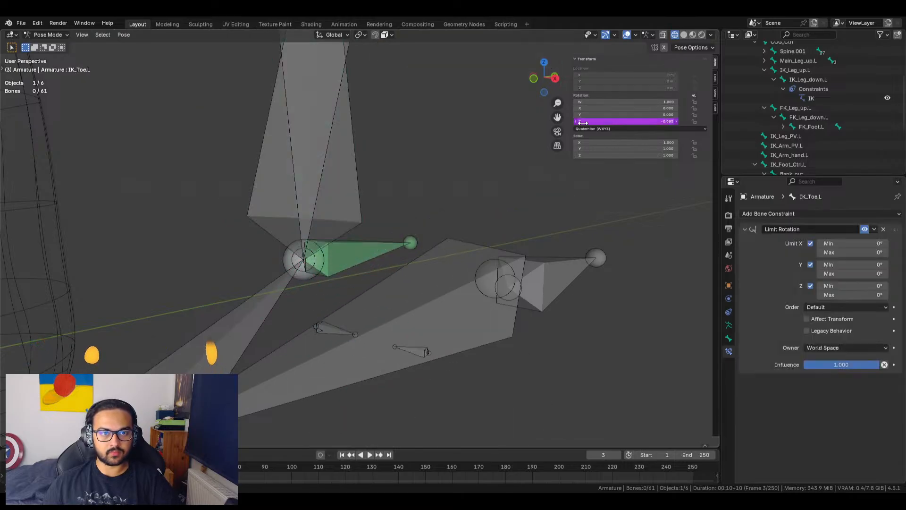
Turn off the X, Y and Z limits on IK_Toe.L and delete its Limit Rotation constraint
left_click(811, 286)
left_click(810, 265)
left_click(810, 244)
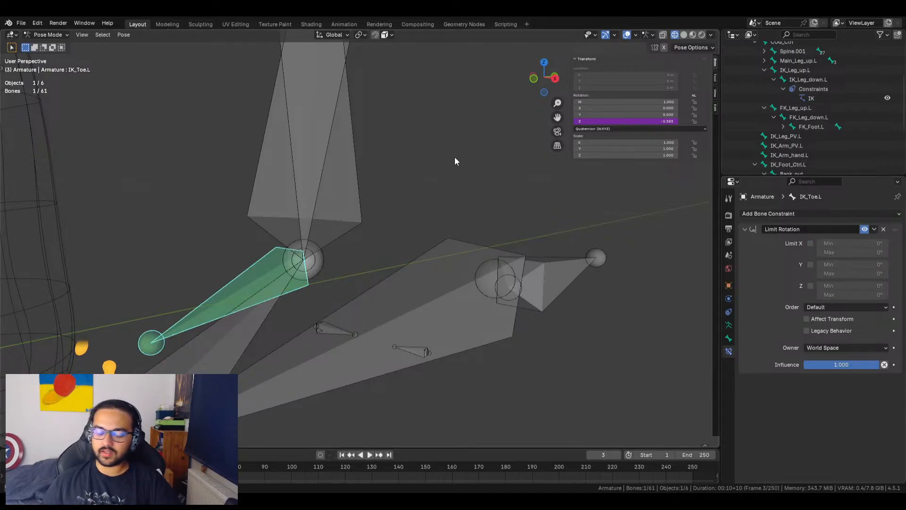
left_click(288, 201)
left_click(240, 270)
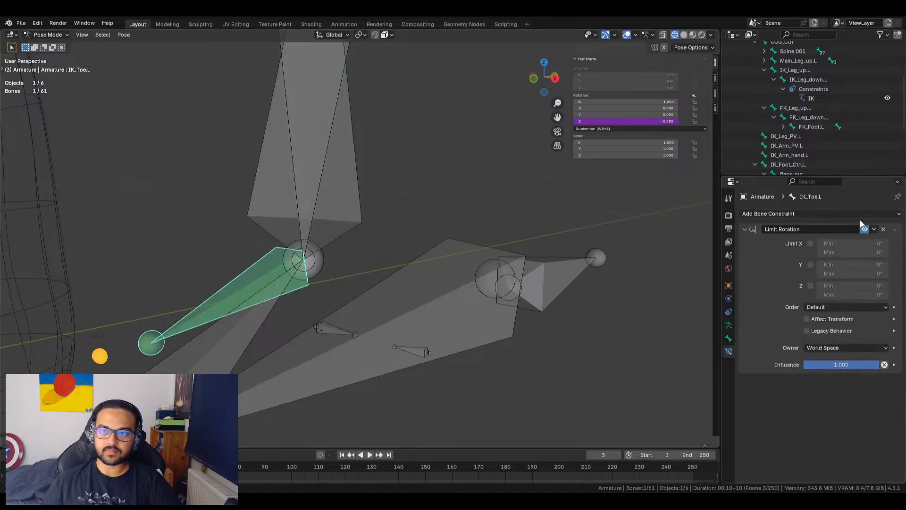
left_click(885, 230)
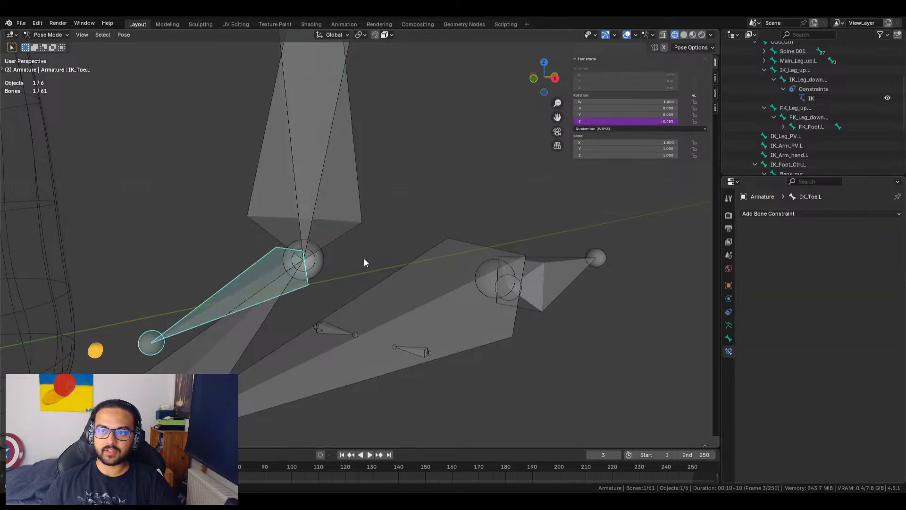
Set IK_Toe.L's Z rotation driver expression to var * -0.585 and test it with Ball_Roll's X rotation
right_click(640, 120)
left_click(591, 121)
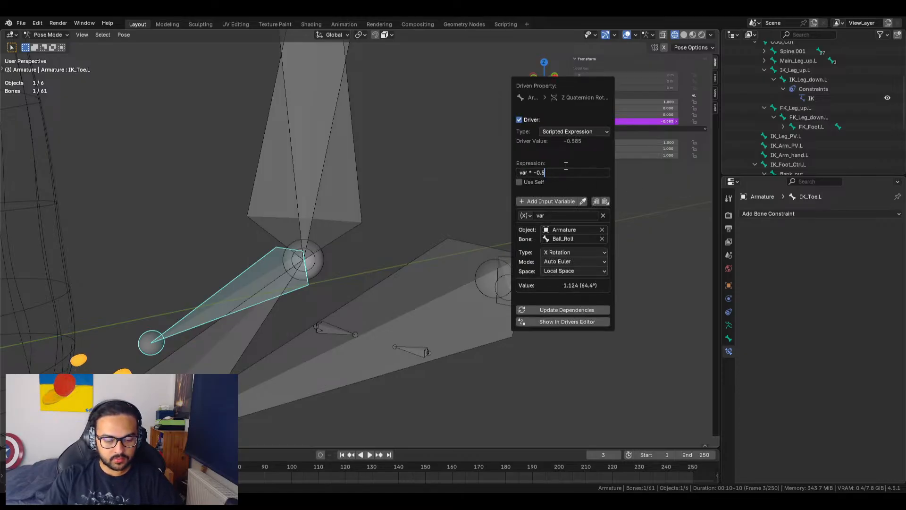
key("Return")
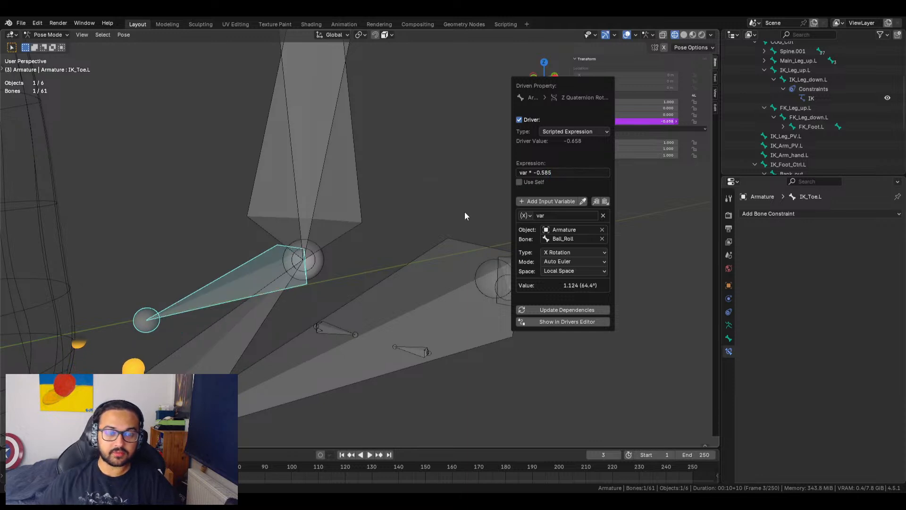
left_click(257, 189)
left_click(258, 189)
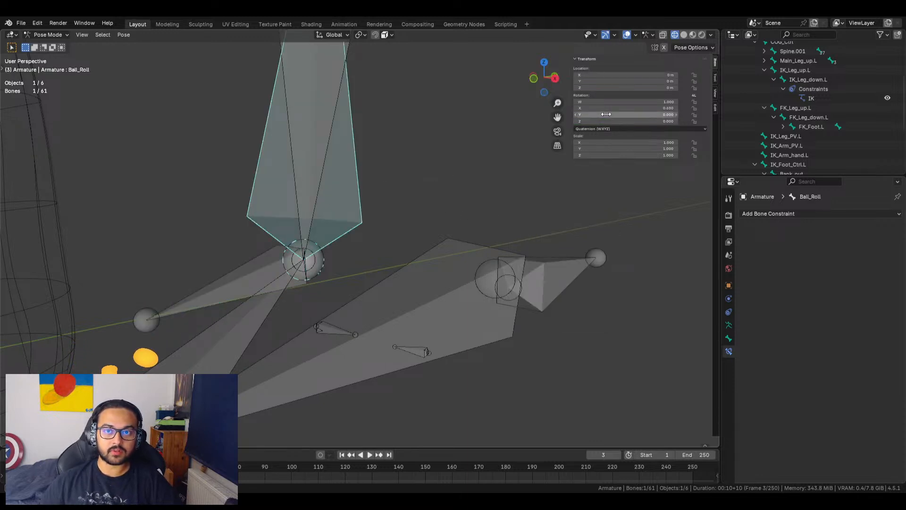
left_click_drag(628, 108, 652, 108)
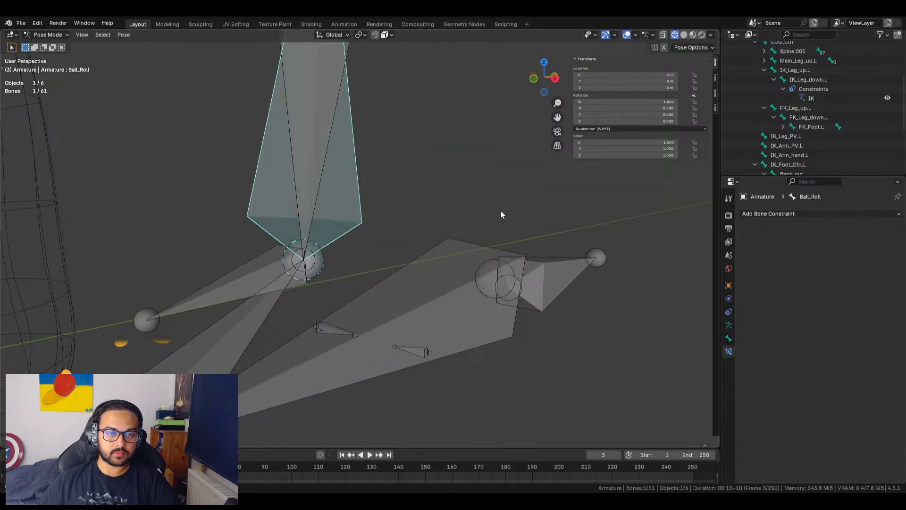
Set the driver expression on IK_Toe.L's Z rotation to var * -0.512
left_click(270, 274)
right_click(626, 122)
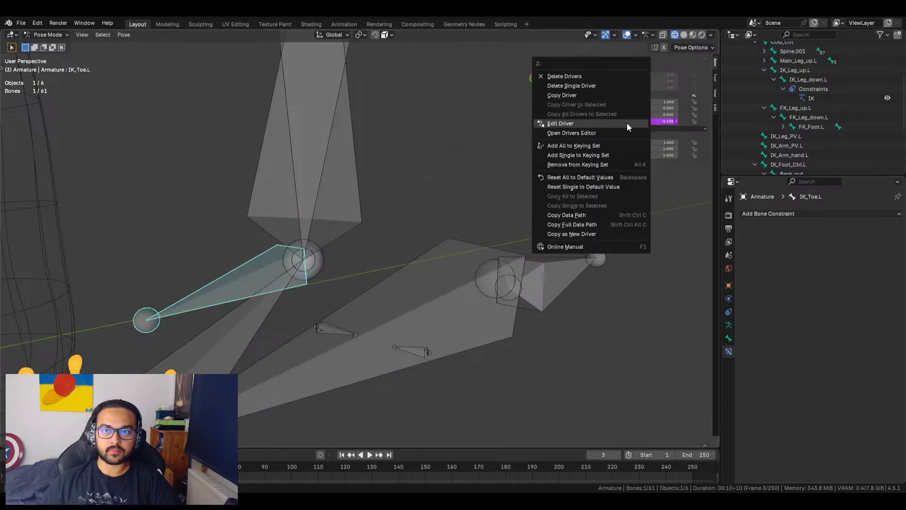
left_click(597, 126)
left_click(558, 179)
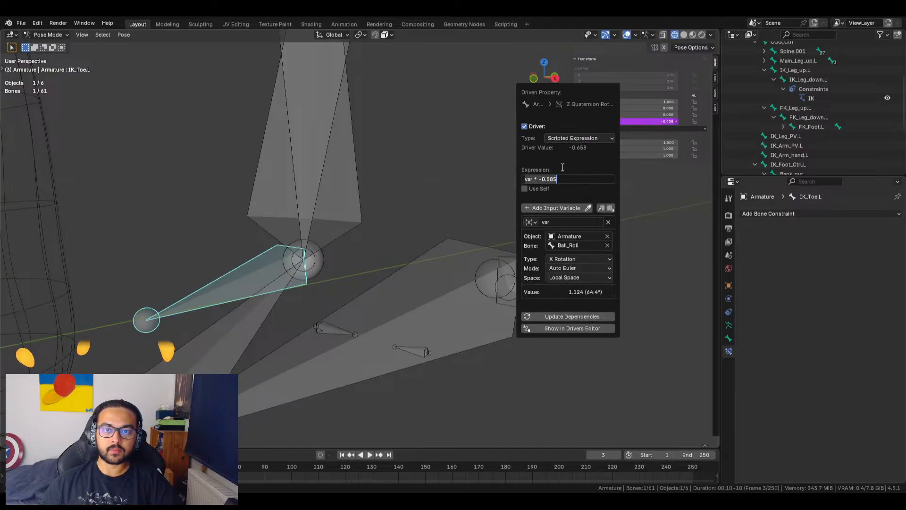
key("BackSpace")
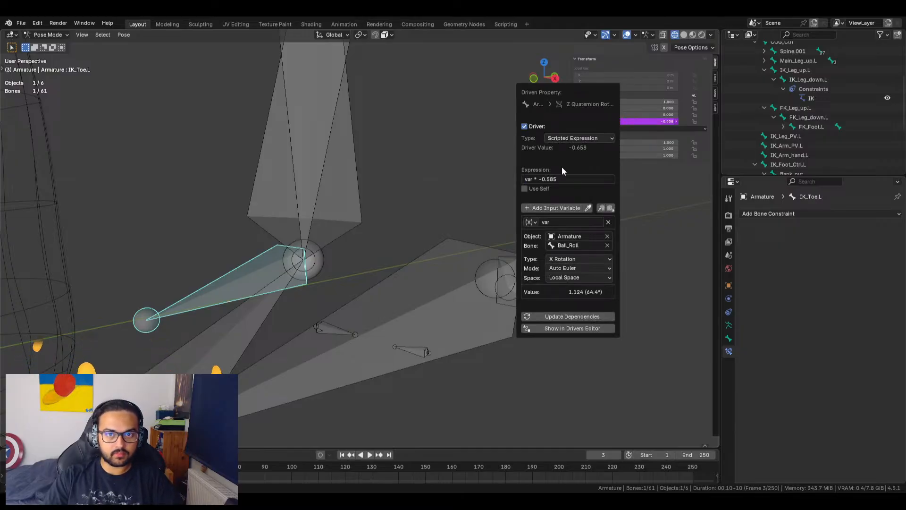
left_click(563, 177)
left_click(563, 177)
key("BackSpace")
key("BackSpace")
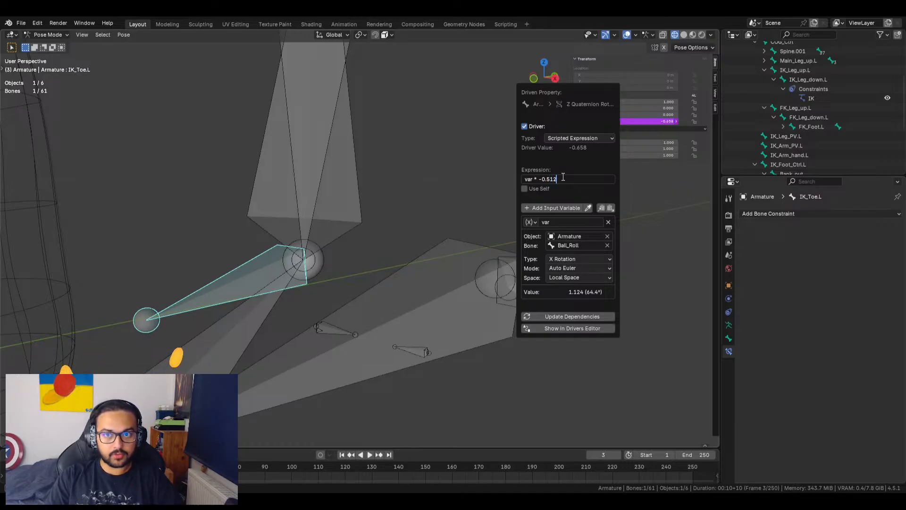
key("Return")
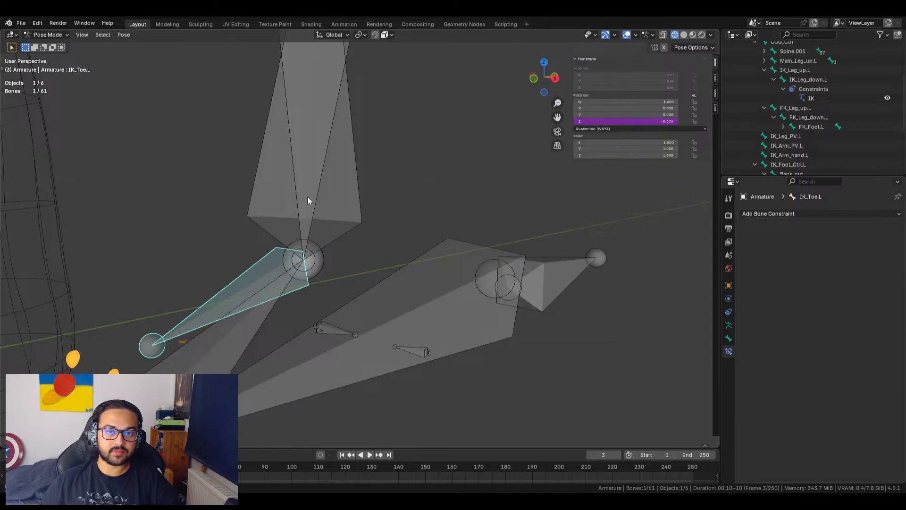
Test the toe's response by rotating Ball_Roll about X, and undo that rotation
left_click(285, 150)
left_click_drag(617, 106, 583, 106)
key("ctrl+z")
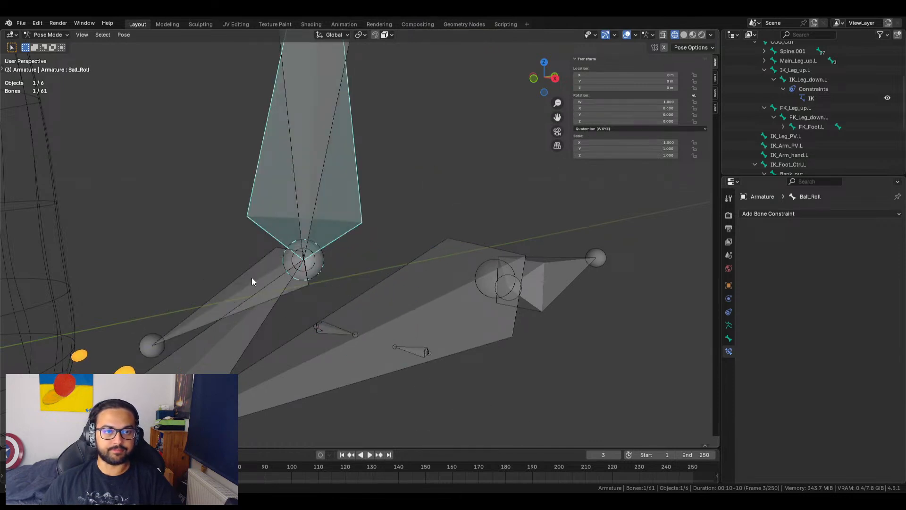
Set IK_Toe.L's Z rotation driver expression to var * -0.517 and test it with Ball_Roll's X rotation
left_click(266, 278)
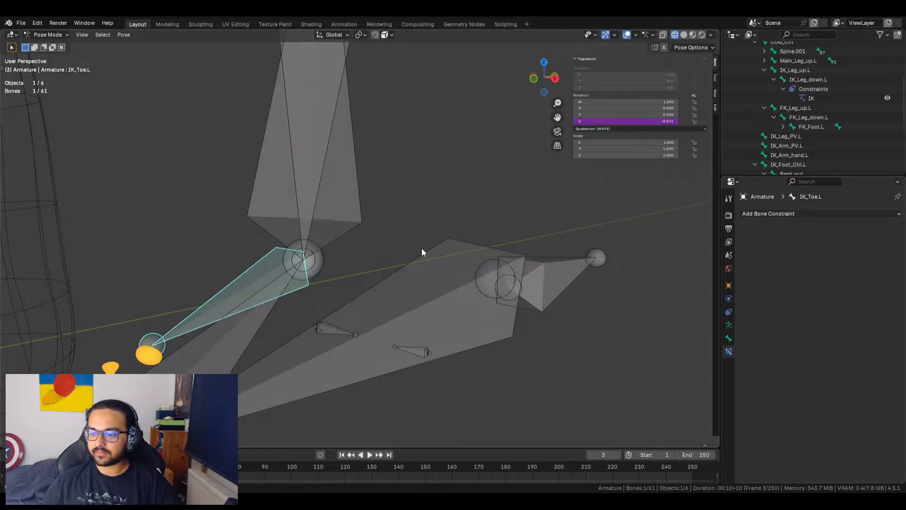
right_click(644, 121)
left_click(610, 122)
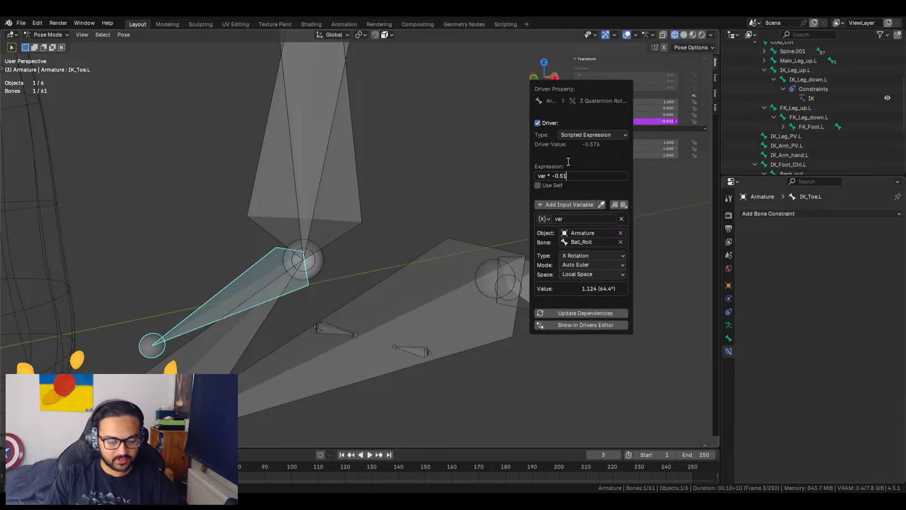
key("Return")
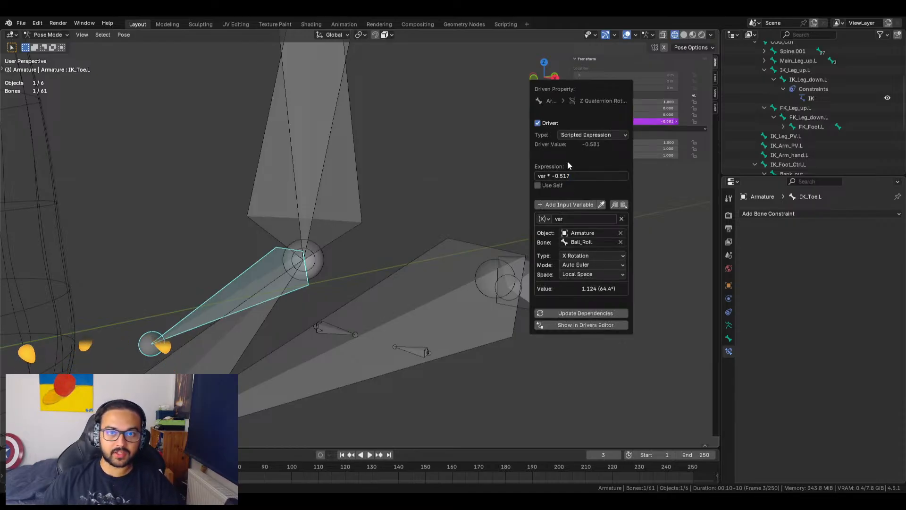
left_click(401, 183)
left_click(294, 181)
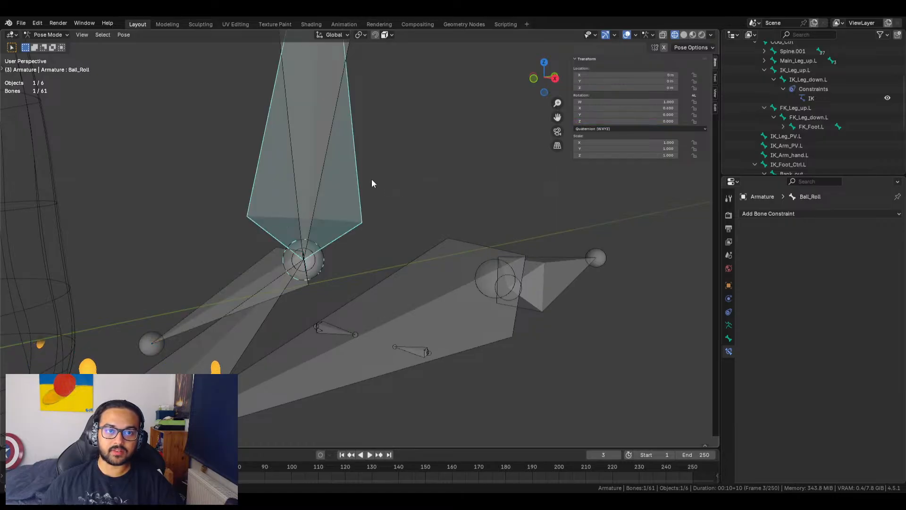
left_click_drag(628, 108, 606, 115)
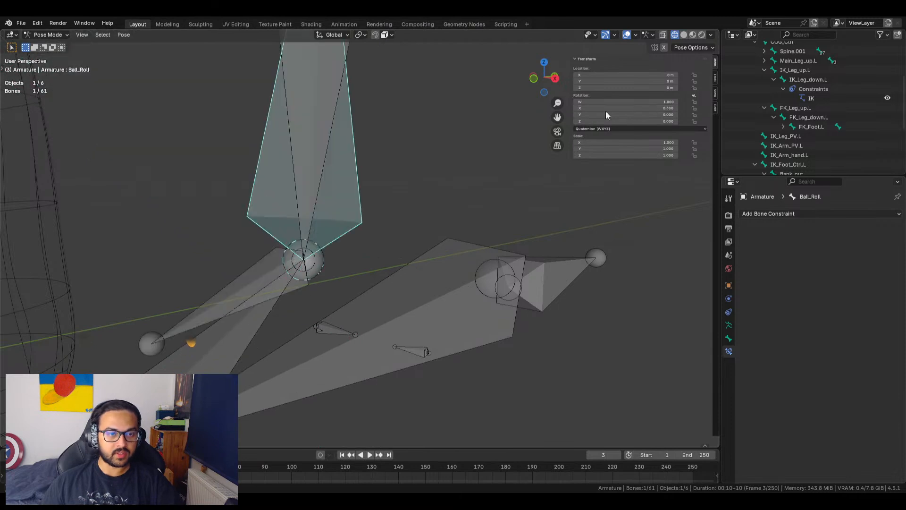
Try a different multiplier in the driver expression on IK_Toe.L's Z rotation
left_click(282, 267)
left_click(638, 121)
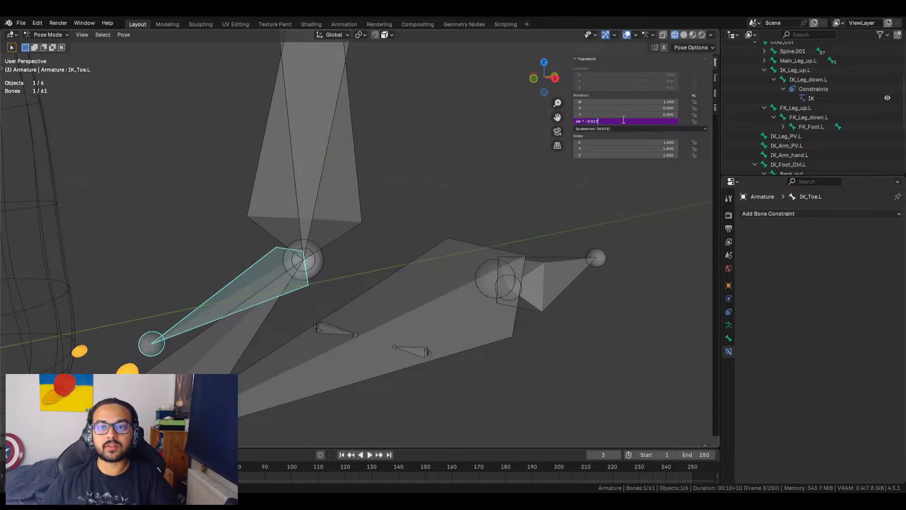
key("BackSpace")
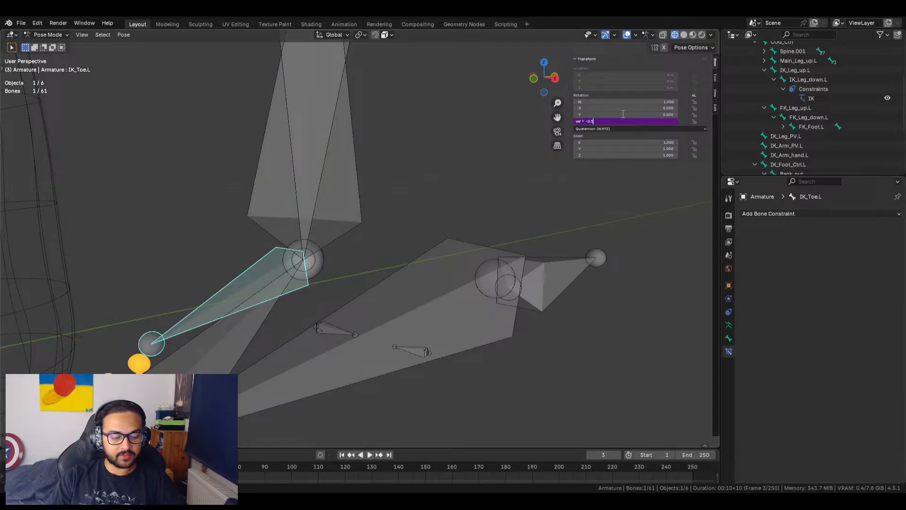
key("Return")
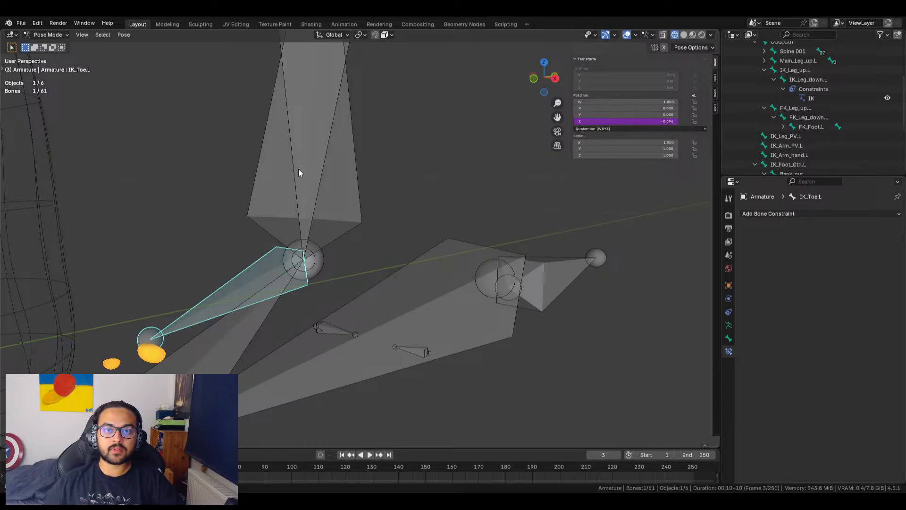
Test the toe's alignment from a wider view of the foot by repeatedly rotating Ball_Roll about X
left_click(296, 172)
left_click_drag(617, 108, 578, 108)
scroll(361, 196, "down", 4)
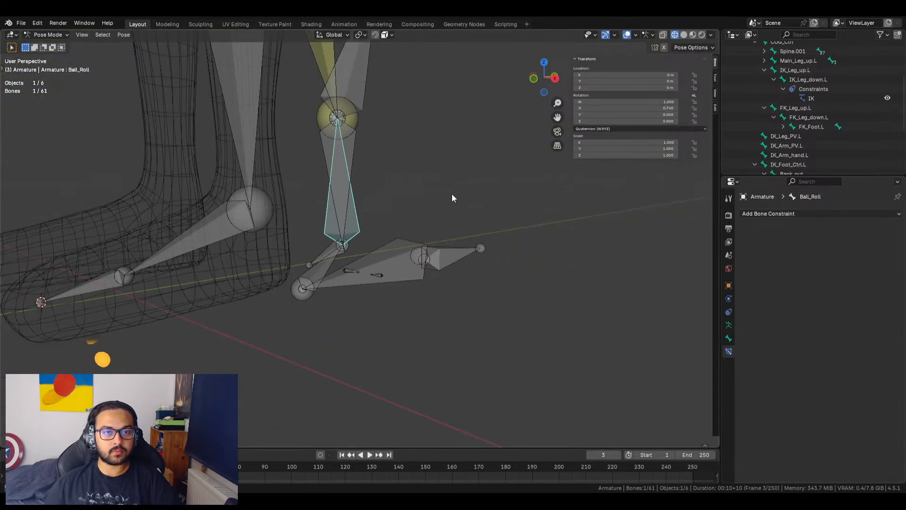
middle_click_drag(444, 194, 448, 195)
left_click_drag(623, 108, 596, 108)
mouse_move(626, 108)
left_mouse_down()
mouse_move(585, 108)
mouse_move(722, 108)
mouse_move(611, 107)
left_mouse_up()
Undo the Ball_Roll test rotations and the last change to IK_Toe.L's driver expression
key("ctrl+z")
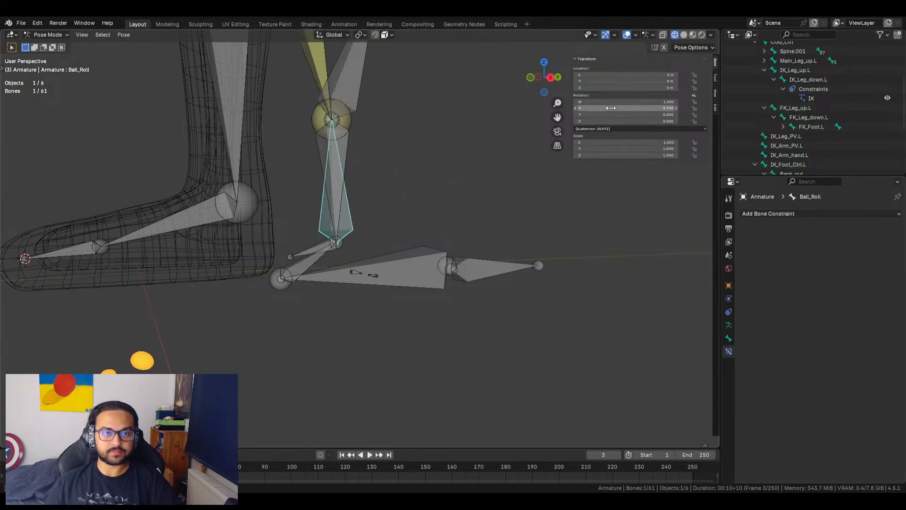
key("ctrl+z")
key("ctrl+z")
key("ctrl+z")
key("ctrl+z")
key("ctrl+z")
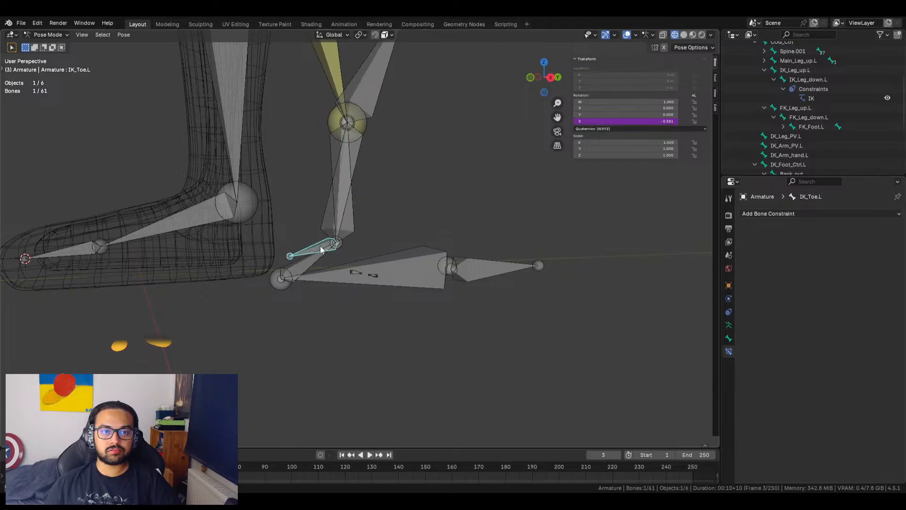
Review the driver expression on IK_Toe.L's Z rotation and test it by changing Ball_Roll's X rotation
left_click(649, 121)
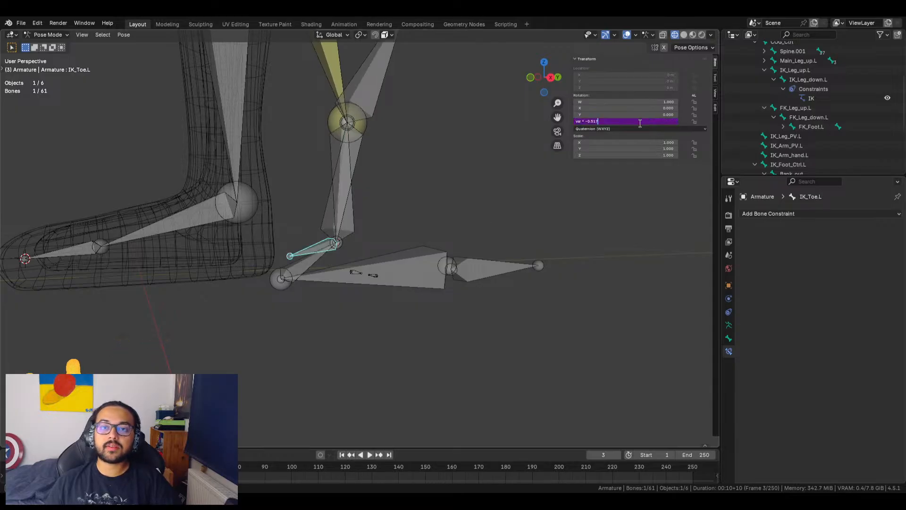
key("Return")
left_click(332, 223)
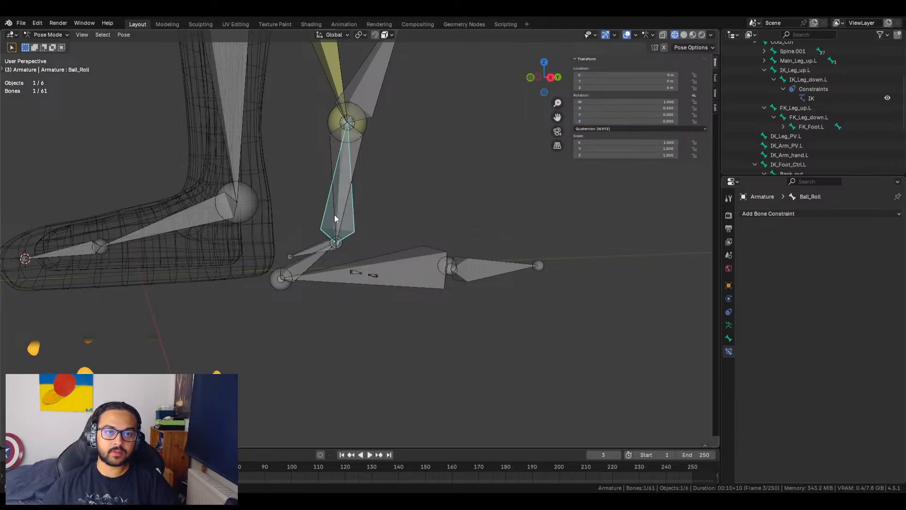
left_click_drag(627, 108, 609, 108)
Try a different multiplier in the driver expression on IK_Toe.L's Z rotation
left_click(312, 243)
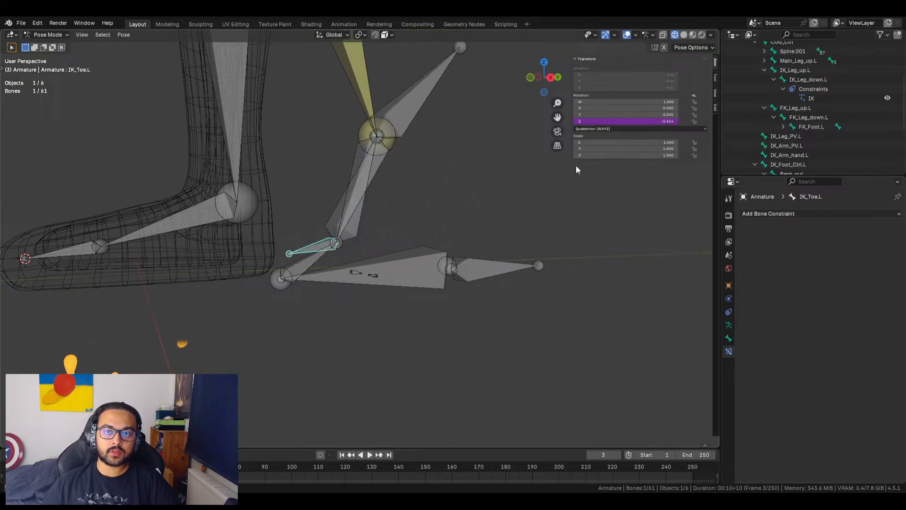
double_click(640, 122)
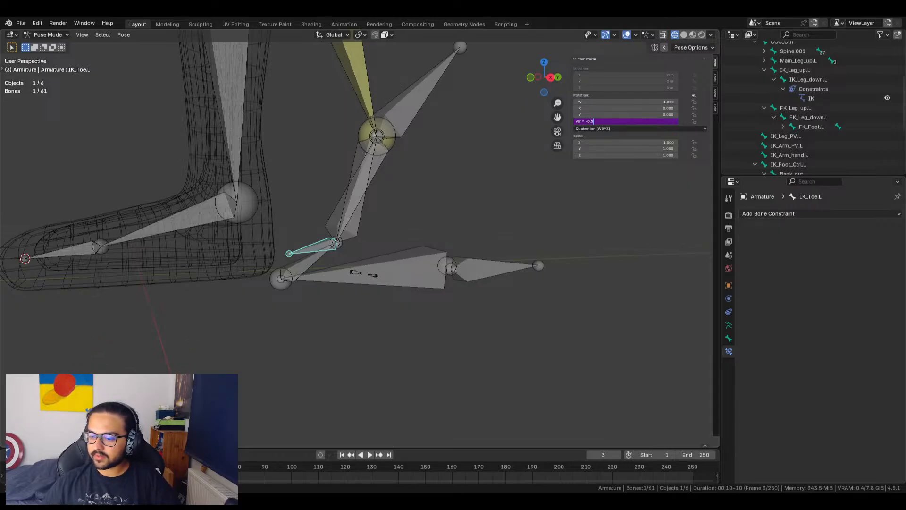
key("Return")
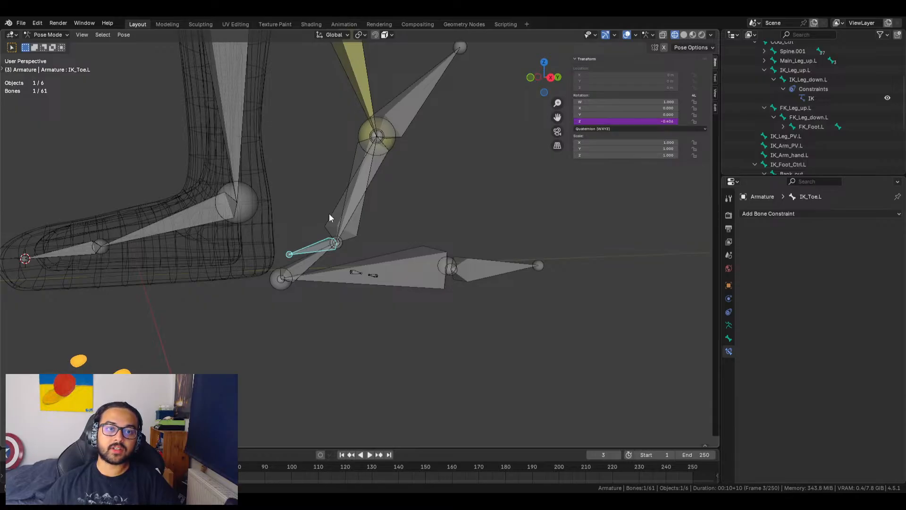
Set IK_Toe.L's Z rotation driver expression to var * -0.52 and test it with Ball_Roll's X rotation
left_click(631, 126)
left_click(632, 123)
left_click(632, 121)
key("BackSpace")
key("BackSpace")
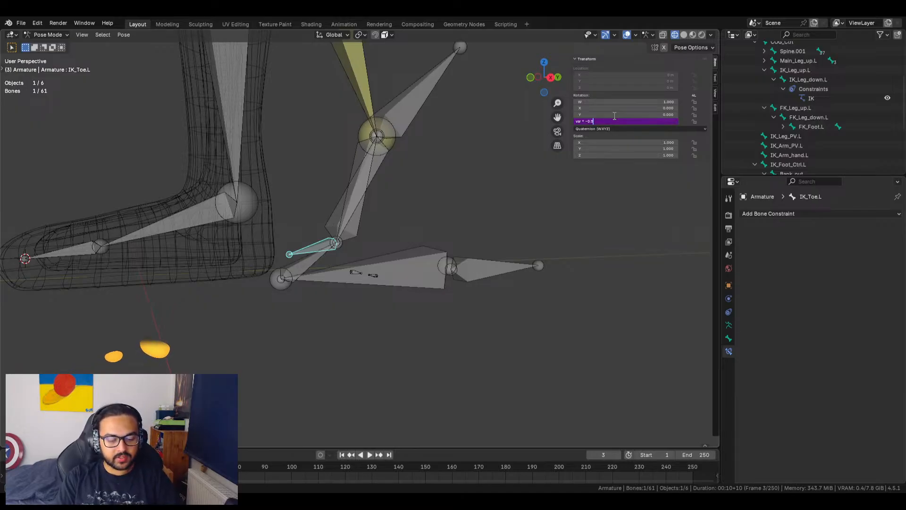
type(".52")
key("Return")
left_click(350, 220)
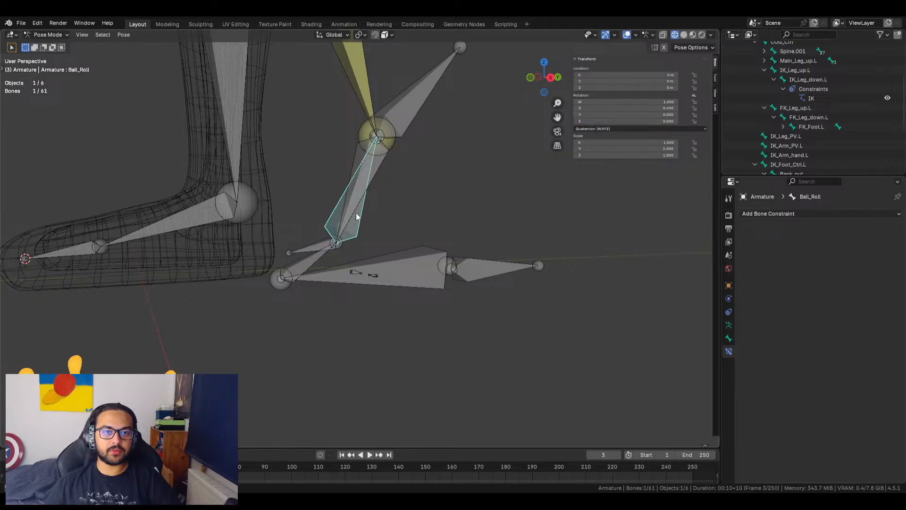
mouse_move(652, 108)
left_mouse_down()
mouse_move(600, 108)
mouse_move(665, 108)
mouse_move(630, 108)
mouse_move(665, 108)
mouse_move(643, 108)
left_mouse_up()
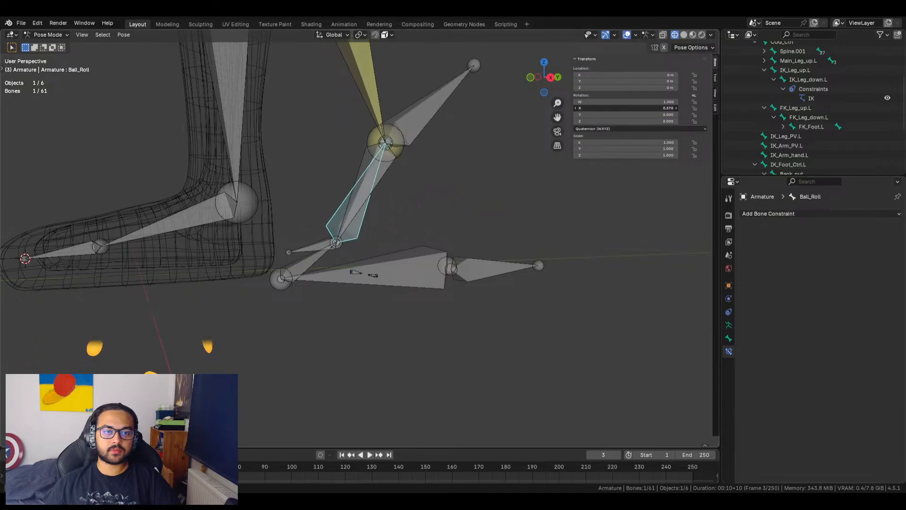
Set IK_Toe.L's Z rotation driver expression to var * -0.51 and test it with Ball_Roll's X rotation at 0.5
left_click(331, 243)
double_click(630, 122)
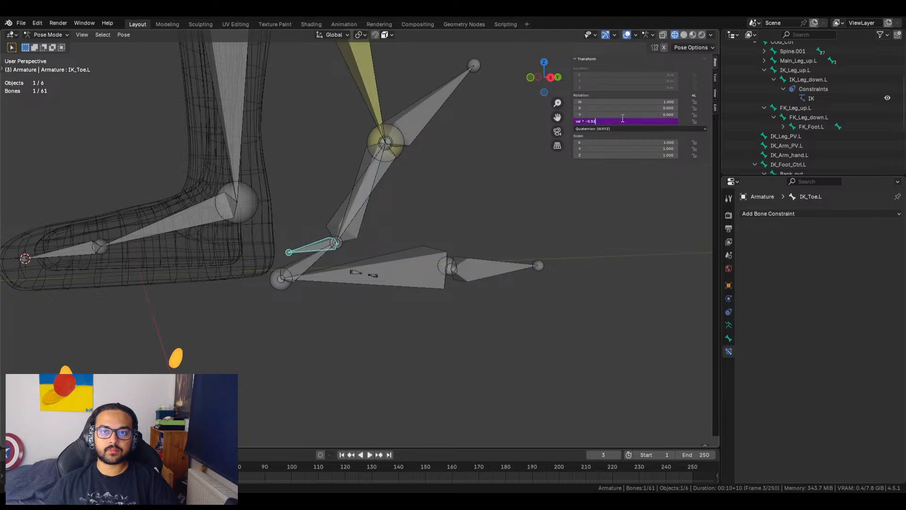
key("Return")
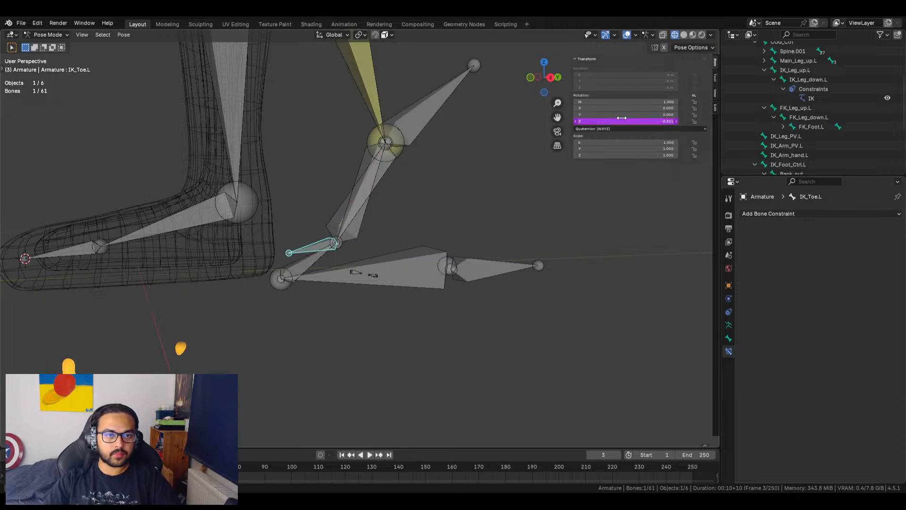
left_click(338, 225)
left_click_drag(628, 108, 659, 108)
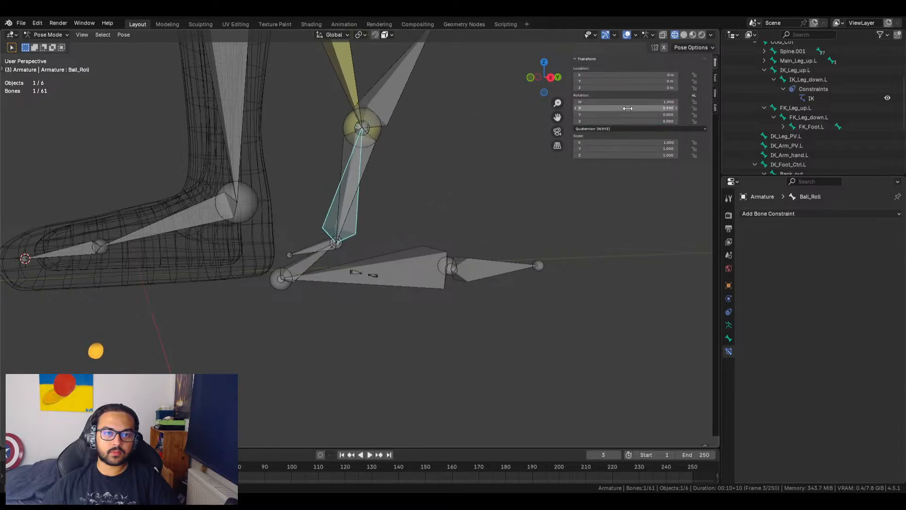
Set IK_Toe.L's Z rotation driver expression to var * -0.505 and test it with Ball_Roll's X rotation
left_click(317, 246)
double_click(655, 121)
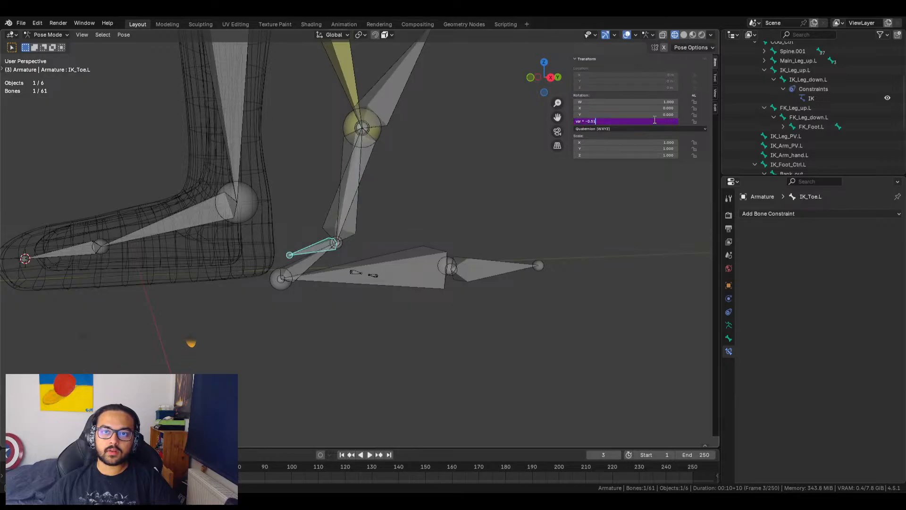
key("BackSpace")
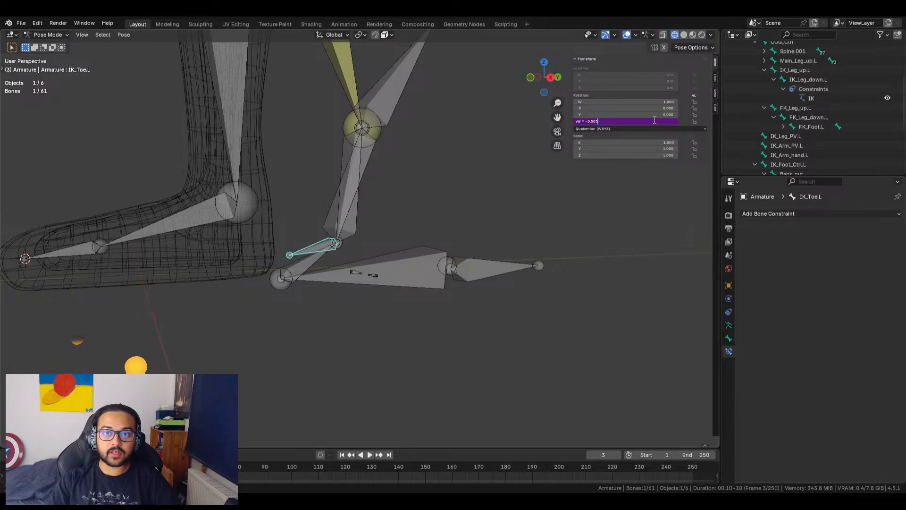
key("Return")
left_click(347, 206)
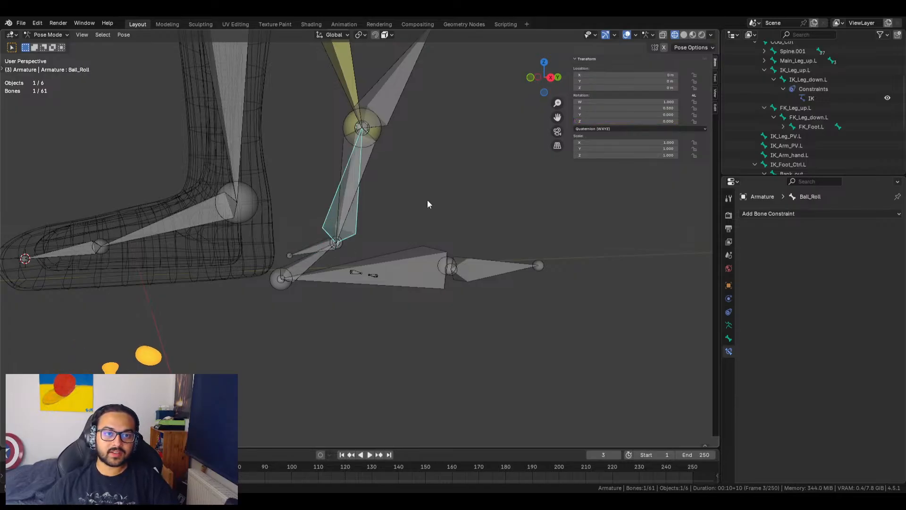
left_click_drag(627, 121, 636, 108)
key("BackSpace")
Replace the last decimals of the multiplier in IK_Toe.L's Z rotation driver expression and recheck the toe by rotating Ball_Roll about X
left_click(308, 248)
left_click(615, 121)
key("BackSpace")
key("BackSpace")
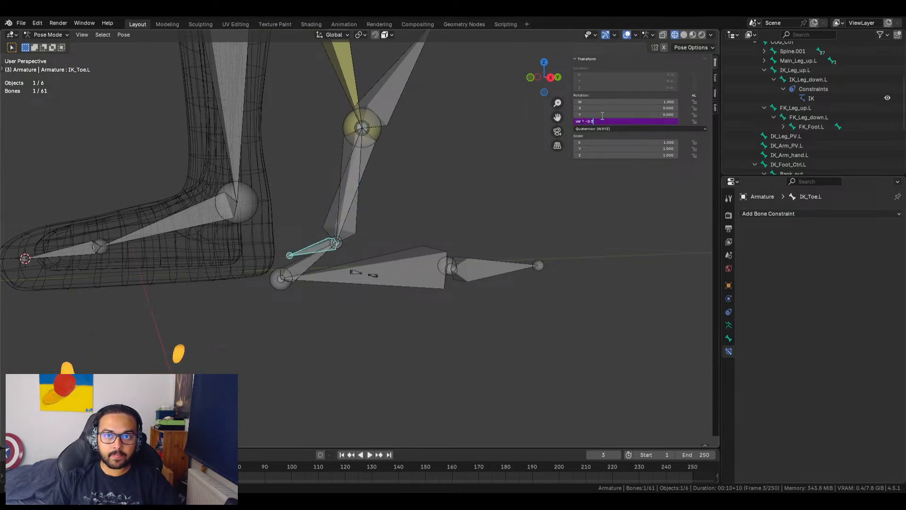
key("Return")
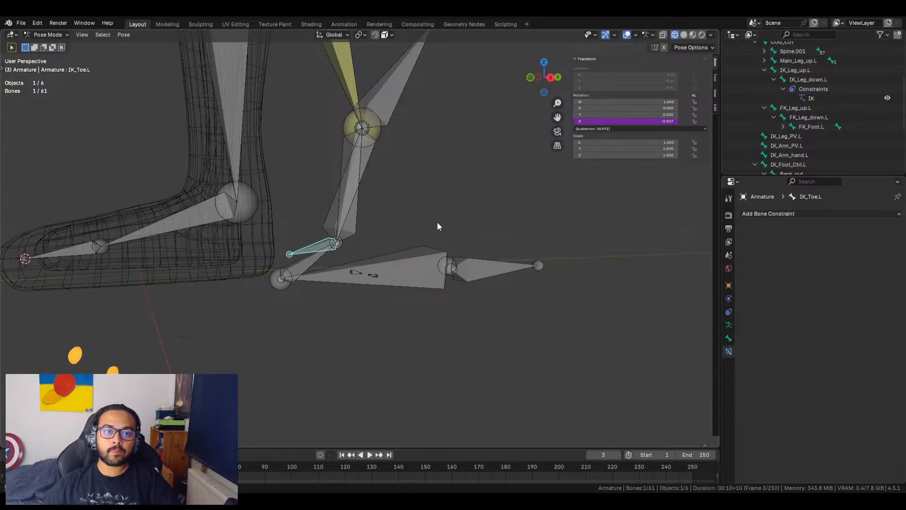
left_click(332, 222)
mouse_move(613, 108)
left_mouse_down()
mouse_move(663, 108)
mouse_move(539, 108)
mouse_move(609, 106)
left_mouse_up()
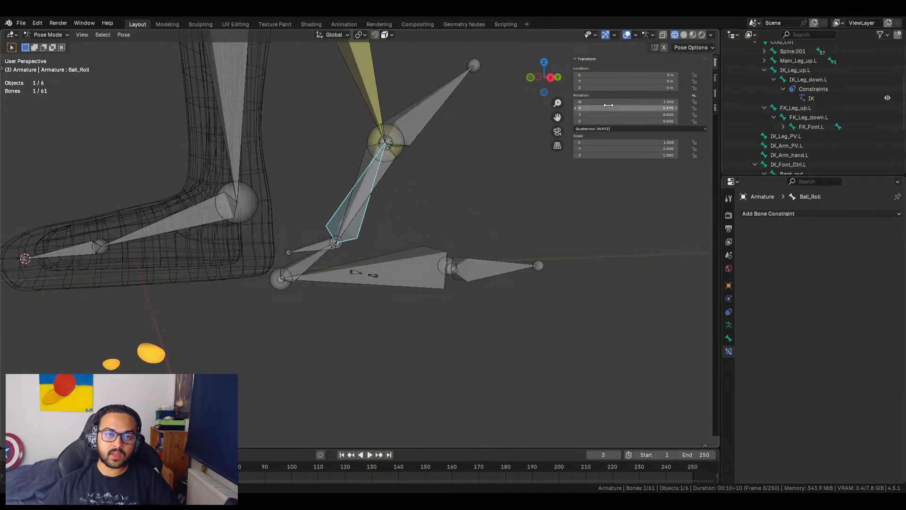
Reset Ball_Roll's X rotation to 0
left_click(635, 108)
type("0")
key("Return")
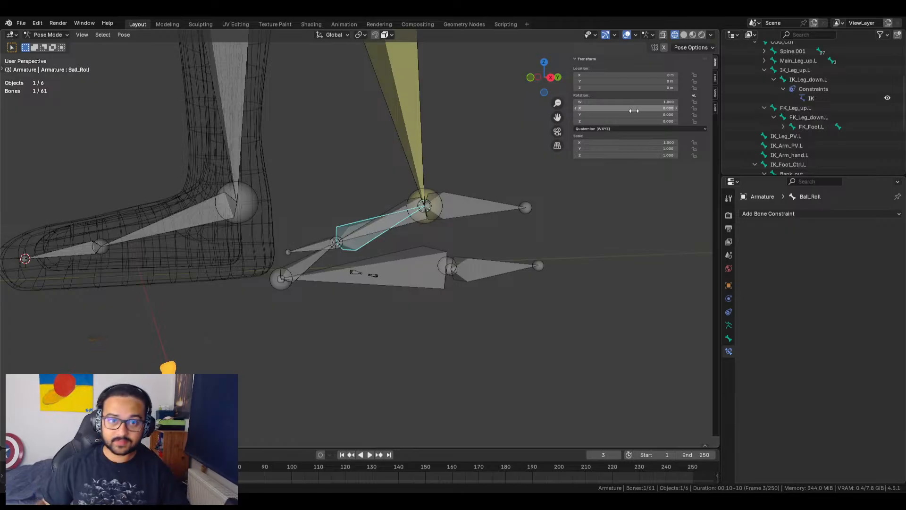
Examine the foot-roll bones and the main, IK and FK leg chains from several angles
scroll(443, 281, "down", 6)
middle_click_drag(393, 211, 395, 268, "shift")
scroll(412, 181, "up", 4)
scroll(393, 264, "up", 2)
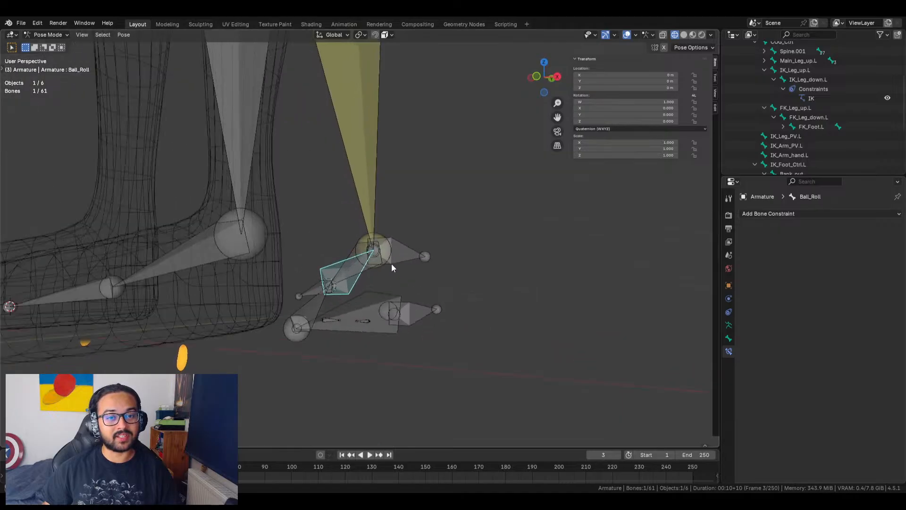
scroll(395, 261, "down", 4)
left_click(415, 188)
middle_click_drag(415, 187, 372, 210)
scroll(368, 236, "down", 6)
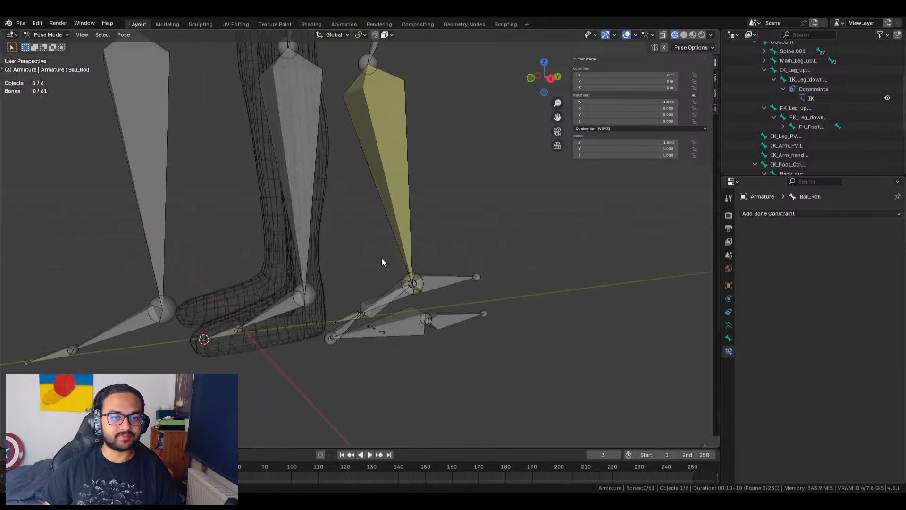
scroll(363, 265, "up", 5)
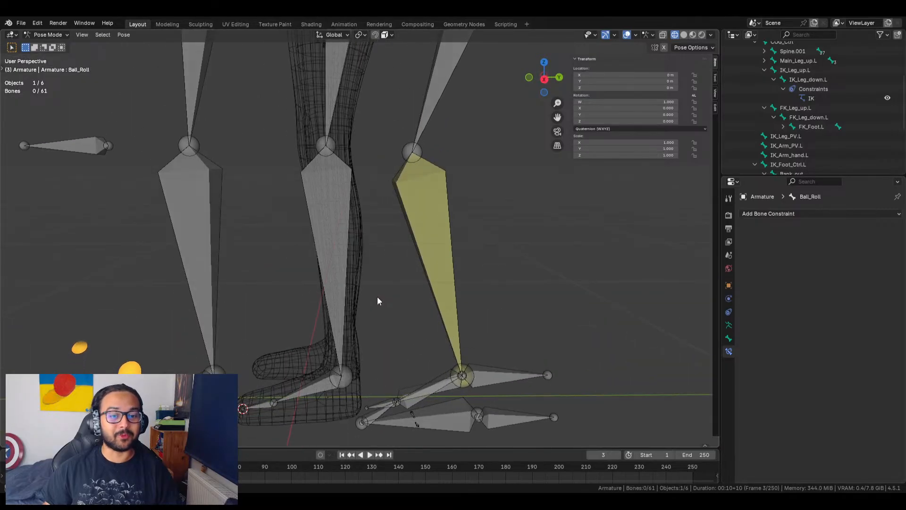
Add a Copy Transforms constraint to each of the bones Main_Leg_down.L and Main_Leg_up.L
left_click(311, 206)
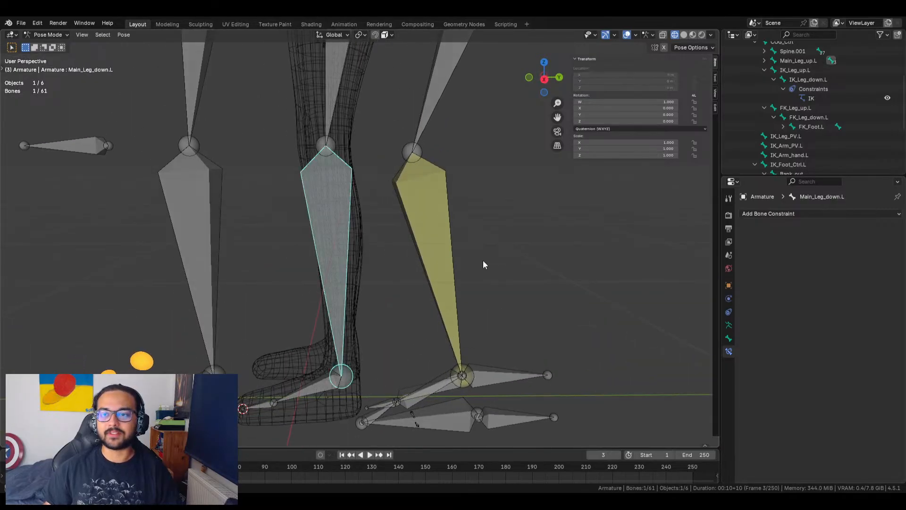
scroll(401, 222, "down", 4)
left_click(798, 214)
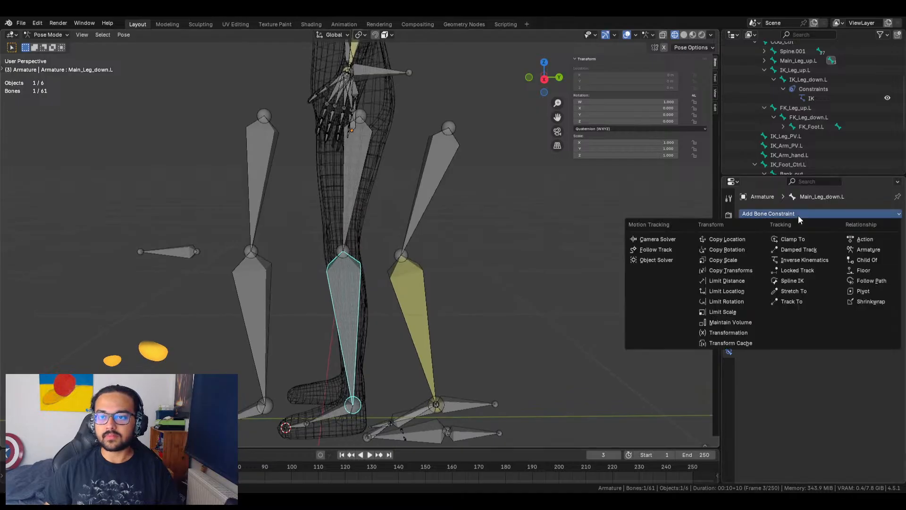
left_click(731, 273)
left_click(347, 199)
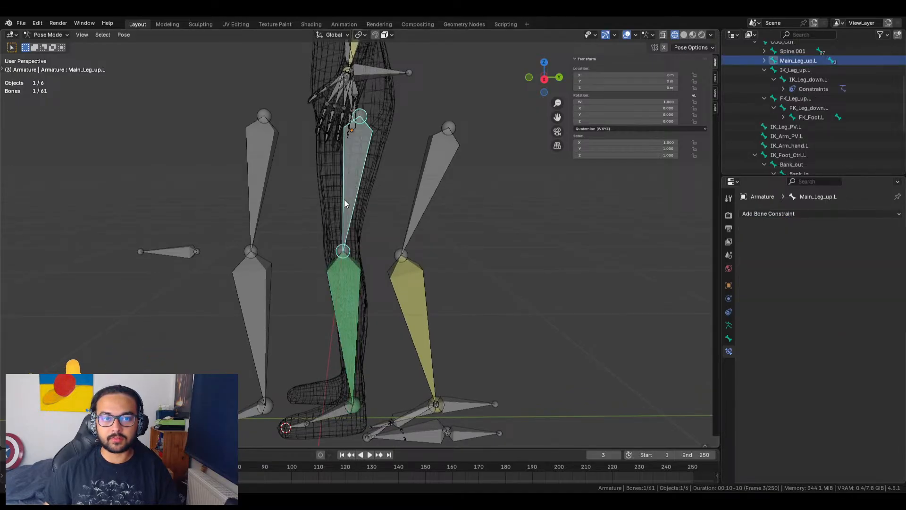
left_click(766, 213)
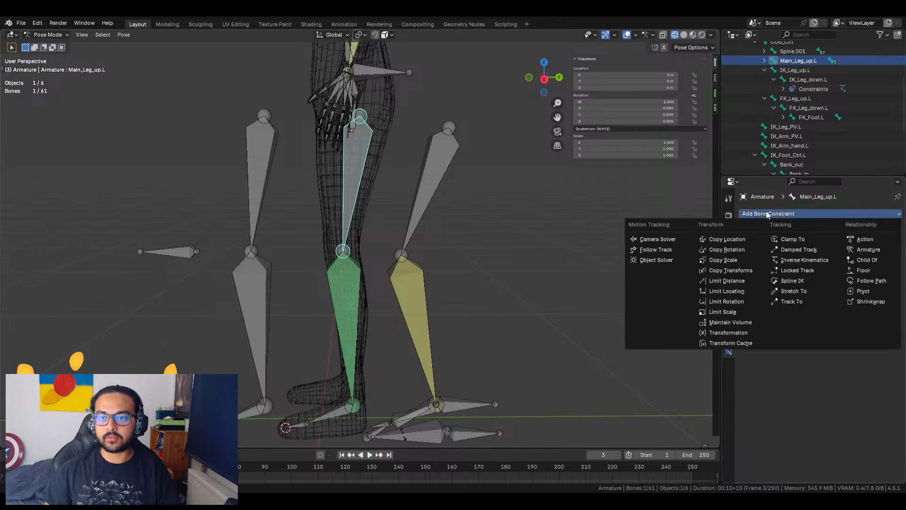
left_click(733, 271)
Add a Copy Transforms constraint to each of the bones Foot.L and Toe.L
middle_click_drag(593, 319, 528, 197, "shift")
left_click(387, 265)
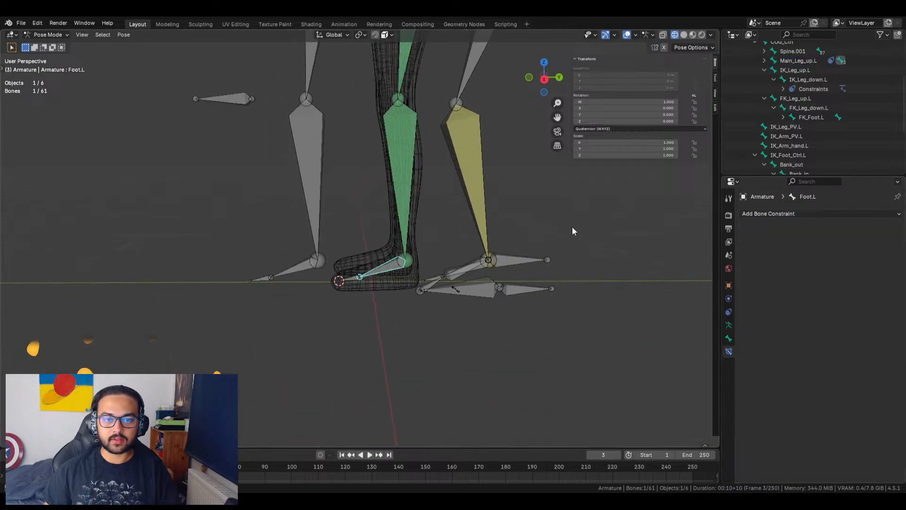
left_click(767, 213)
left_click(733, 271)
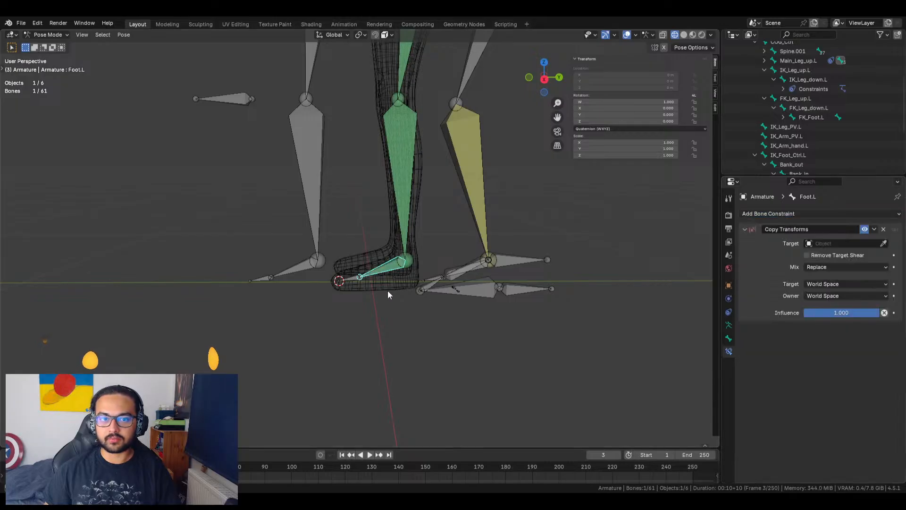
left_click(352, 279)
left_click(795, 215)
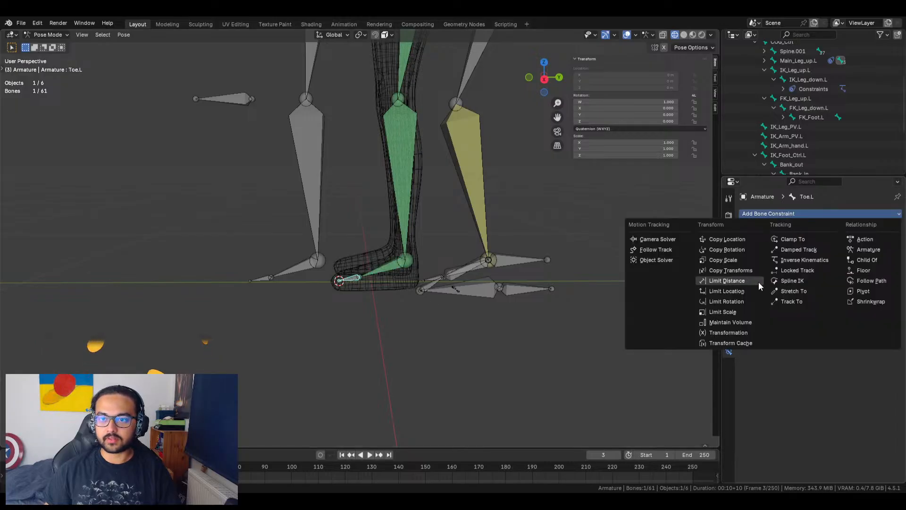
left_click(718, 270)
Add a second Copy Transforms constraint to Main_Leg_up.L and disable the first one so its influence is 0
left_click(408, 55)
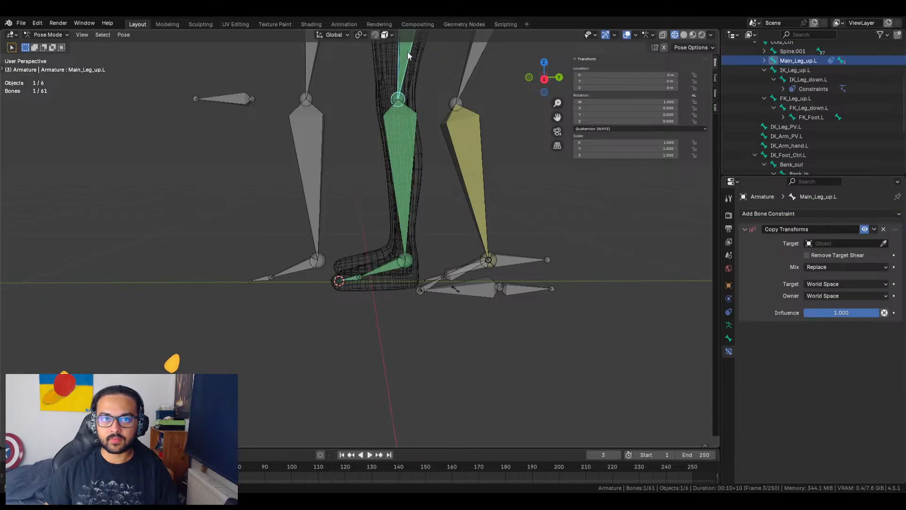
left_click(769, 215)
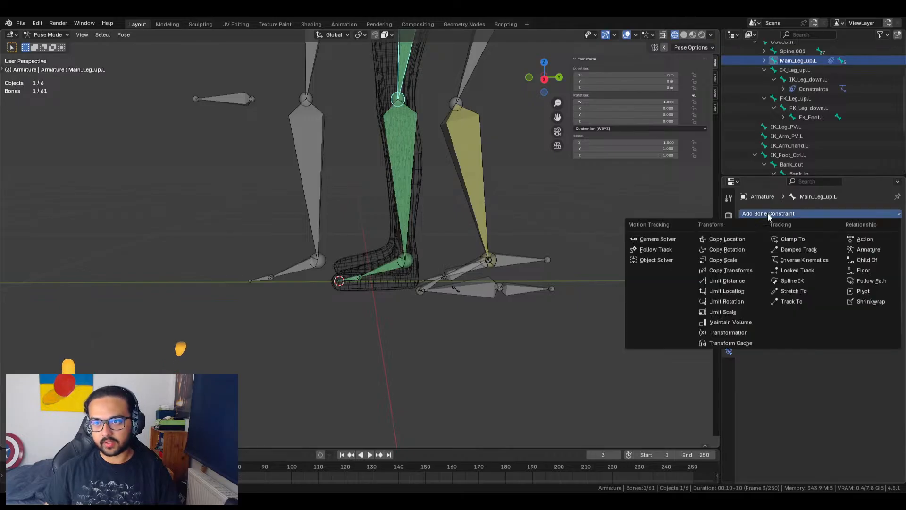
left_click(733, 270)
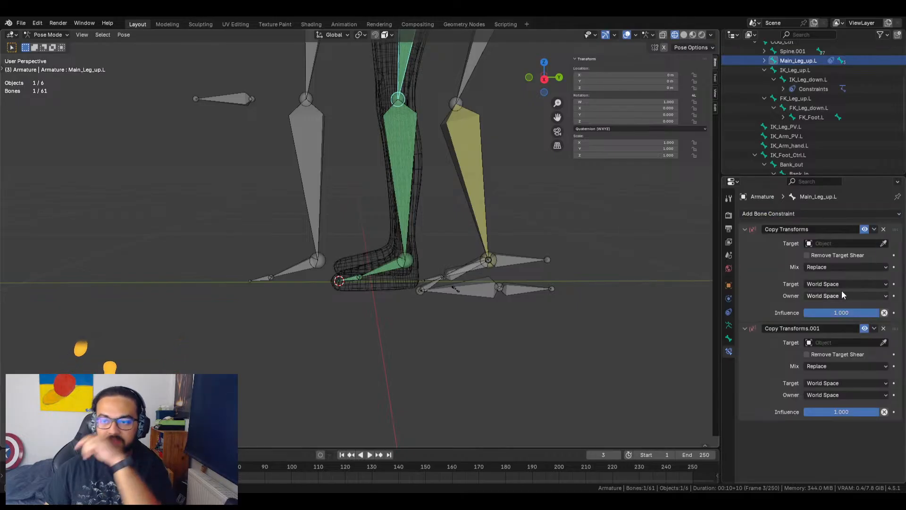
left_click(884, 313)
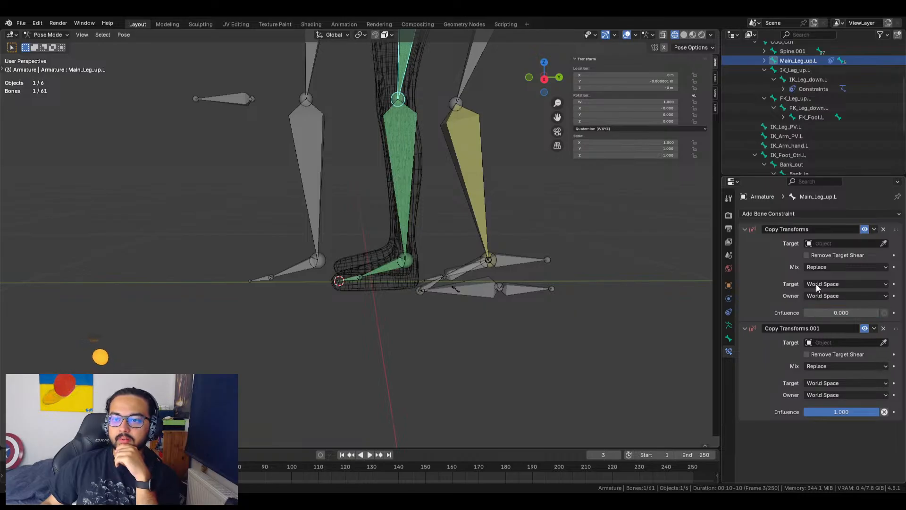
Set Armature as the target object of both Copy Transforms constraints on Main_Leg_up.L
left_click(855, 243)
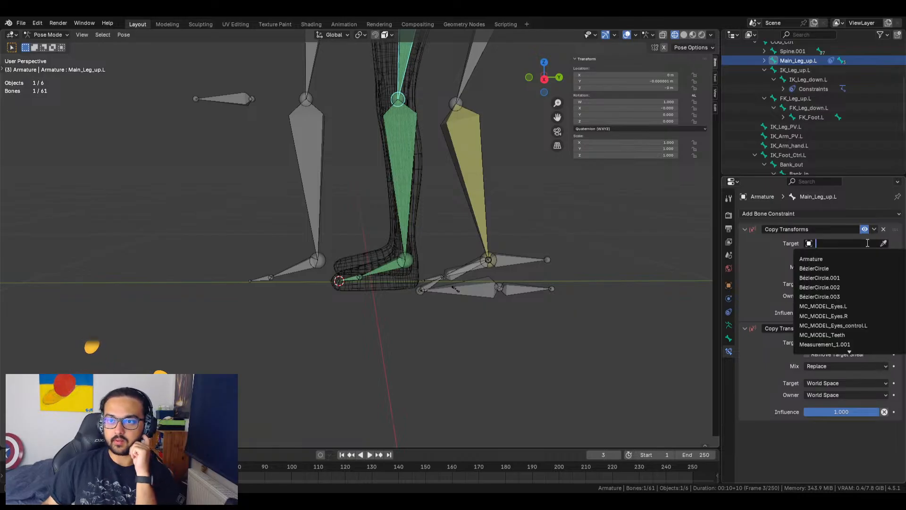
left_click(842, 259)
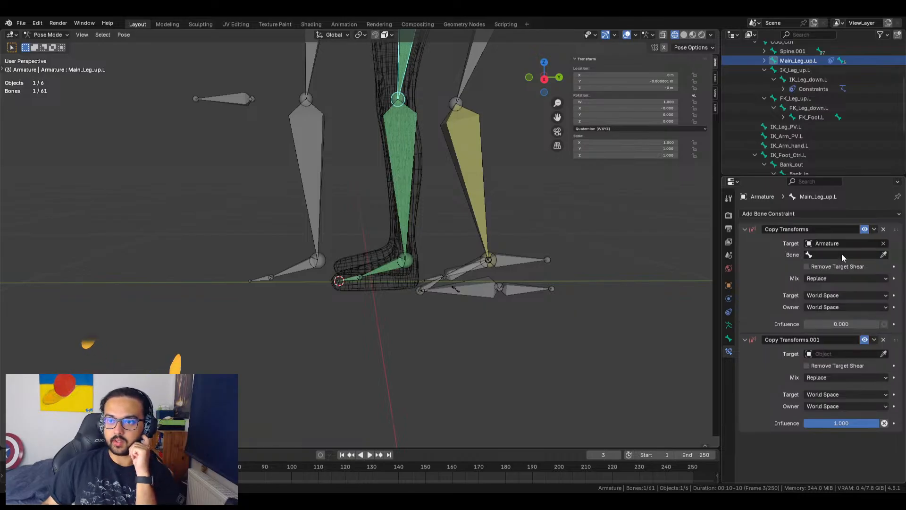
left_click(836, 353)
left_click(835, 379)
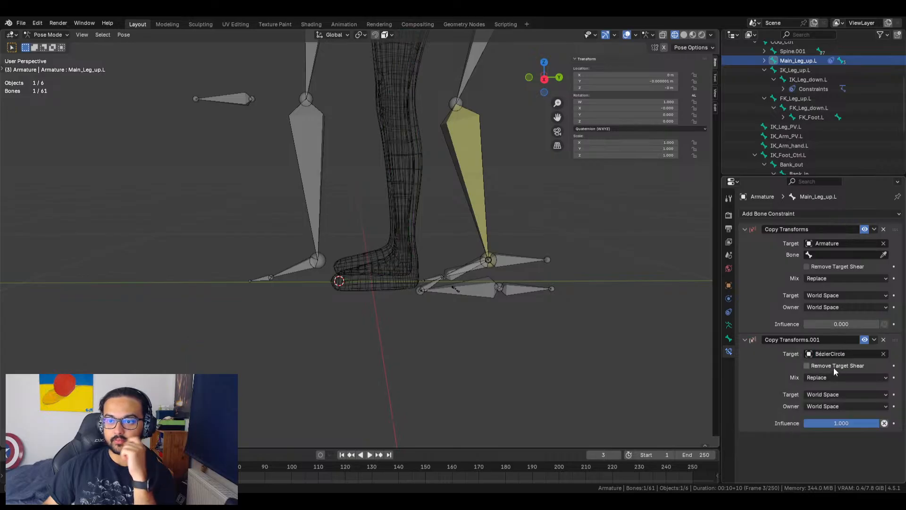
left_click(834, 353)
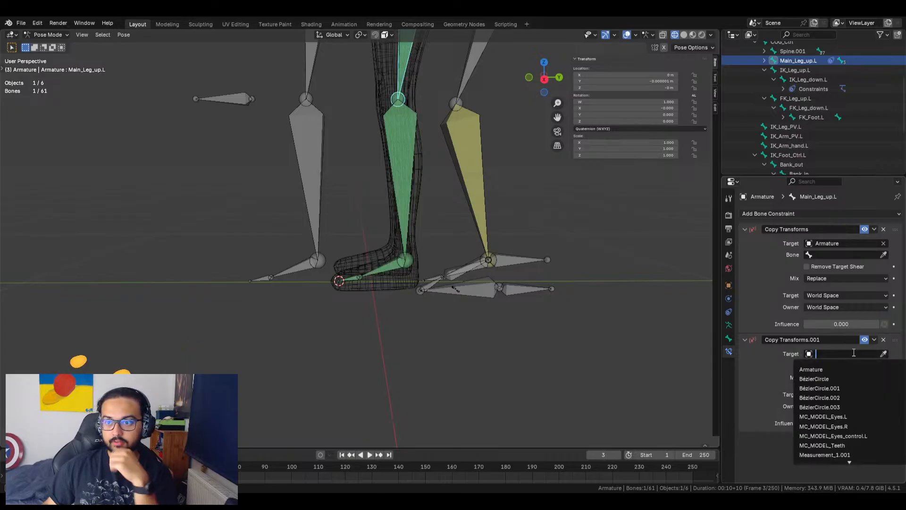
left_click(829, 369)
Assign IK_Leg_up.L as the target bone of the second Copy Transforms constraint and FK_Leg_up.L as that of the first
left_click(839, 365)
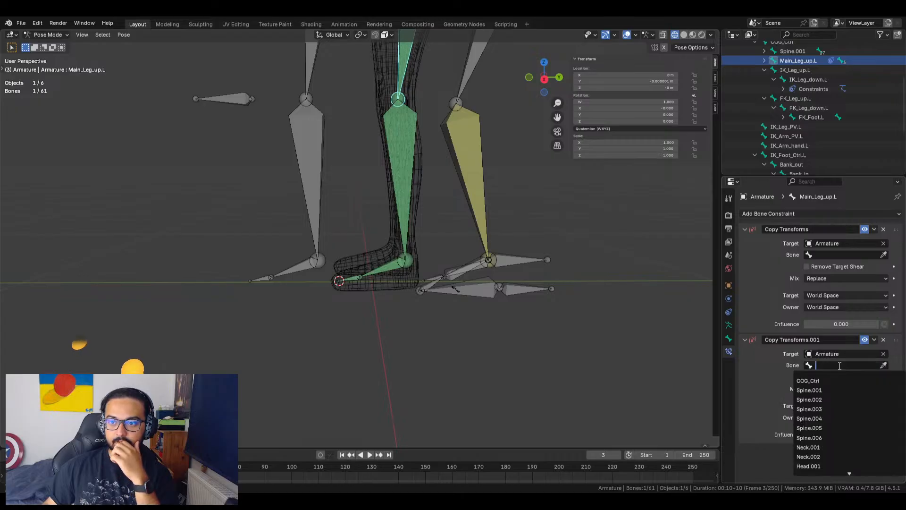
left_click(883, 365)
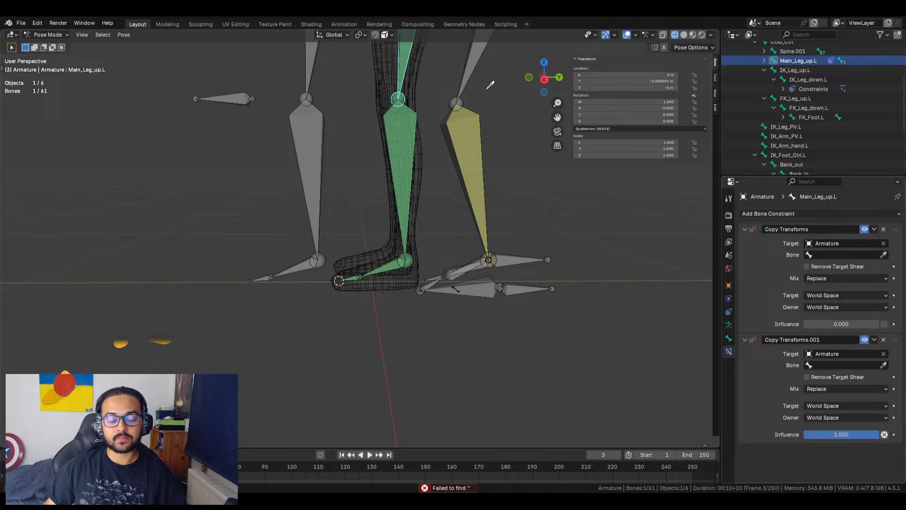
left_click(475, 49)
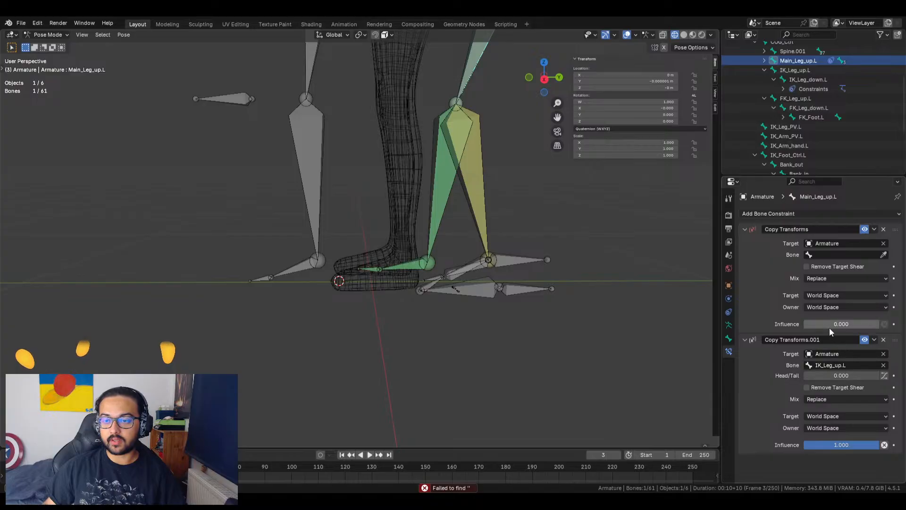
left_click(872, 255)
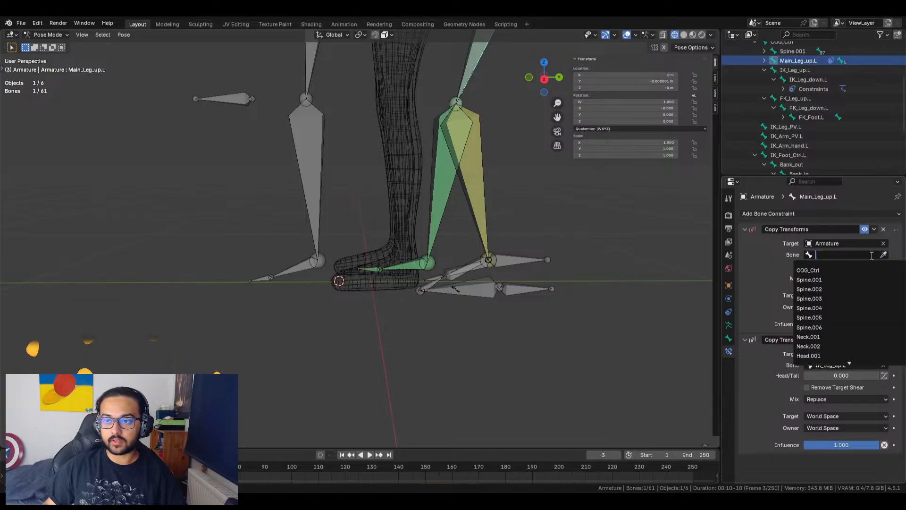
left_click(806, 270)
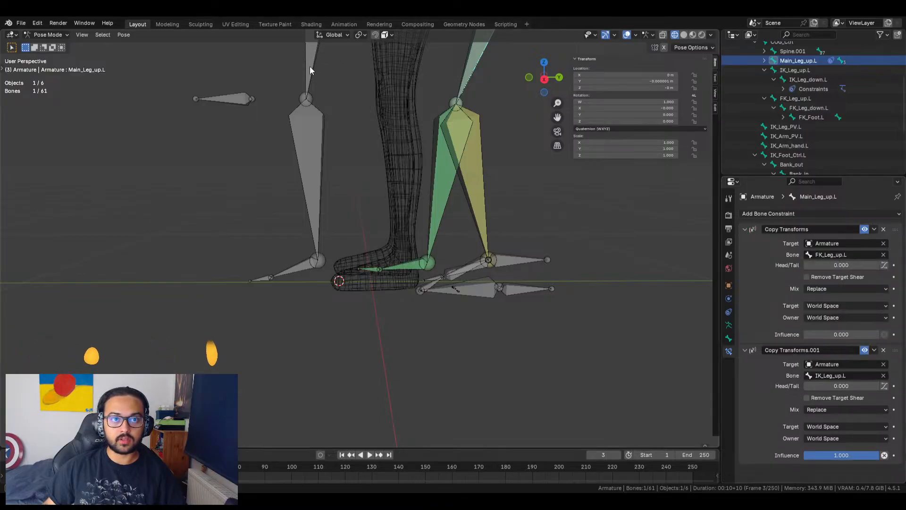
Set the first constraint's influence to 1 and try varying the second one's influence, leaving it at 1
middle_click_drag(526, 183, 541, 321, "shift")
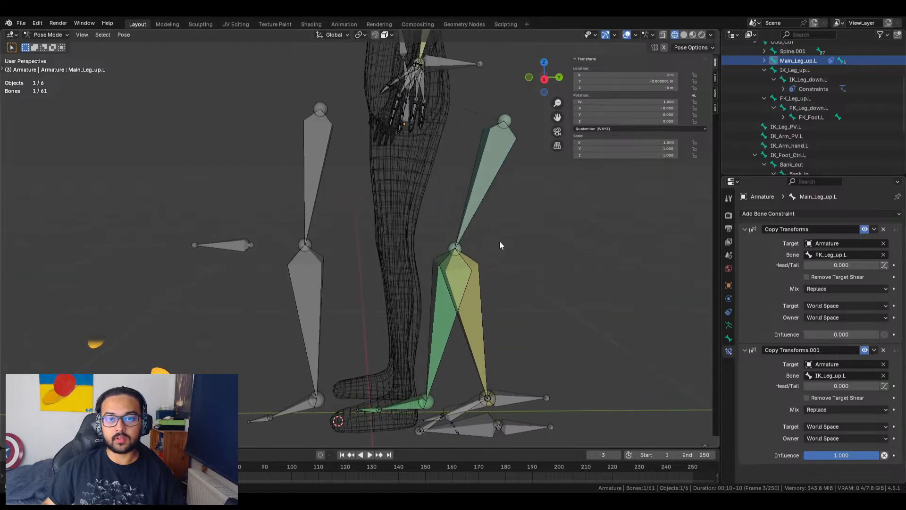
left_click_drag(838, 333, 888, 332)
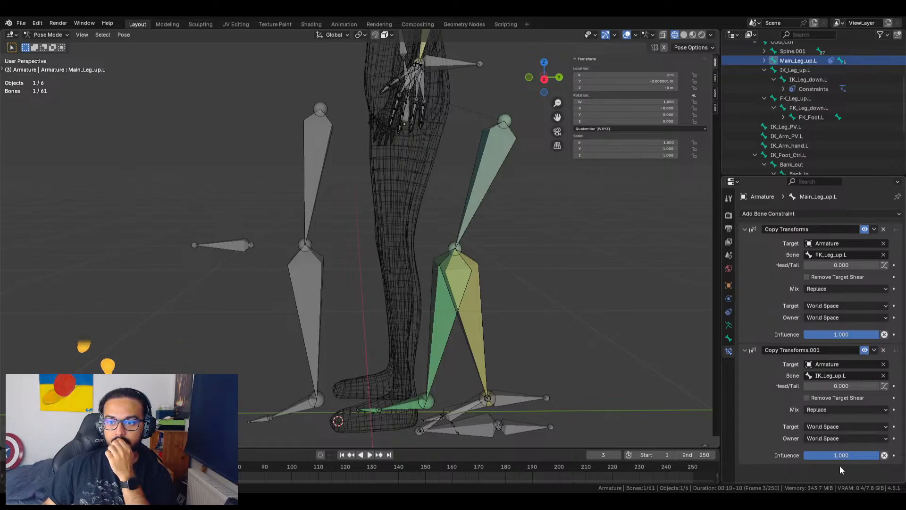
left_click_drag(815, 456, 879, 455)
left_click_drag(805, 456, 879, 455)
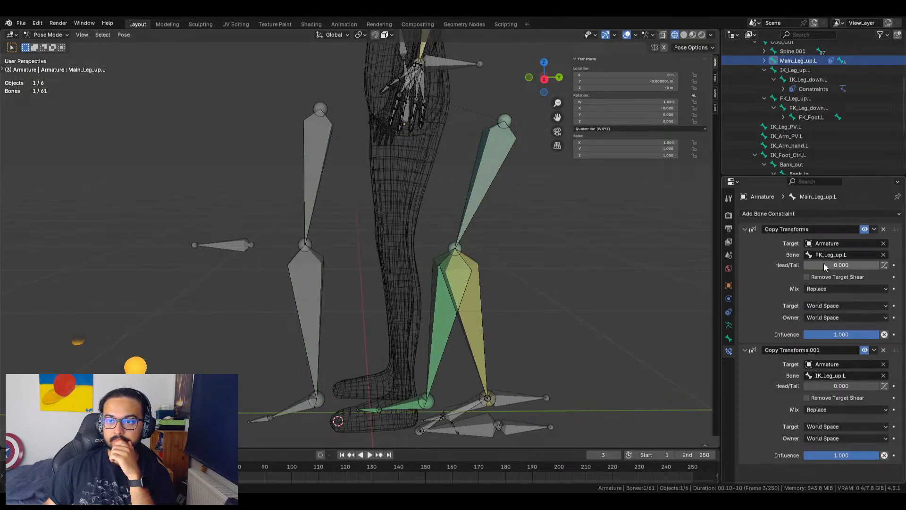
Rename Main_Leg_up.L's constraint targeting FK_Leg_up.L to FK and the one targeting IK_Leg_up.L to IK
double_click(816, 229)
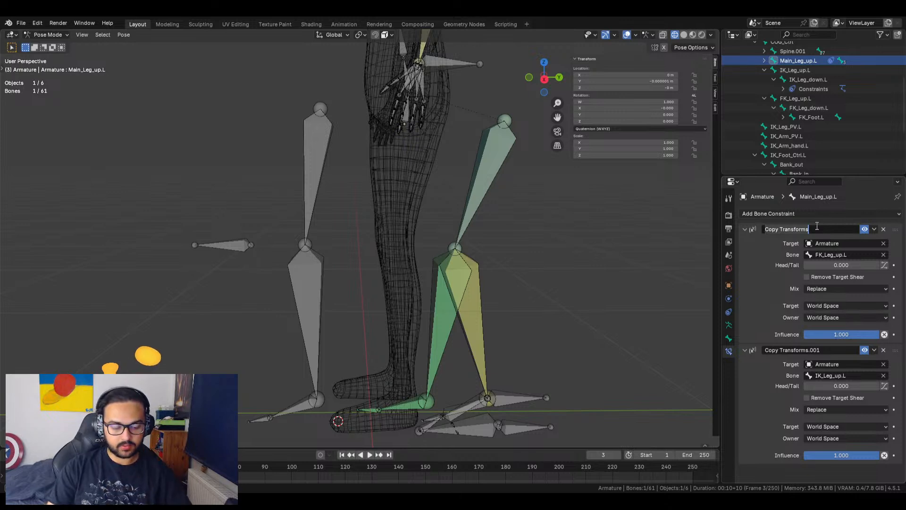
type("FK")
key("Return")
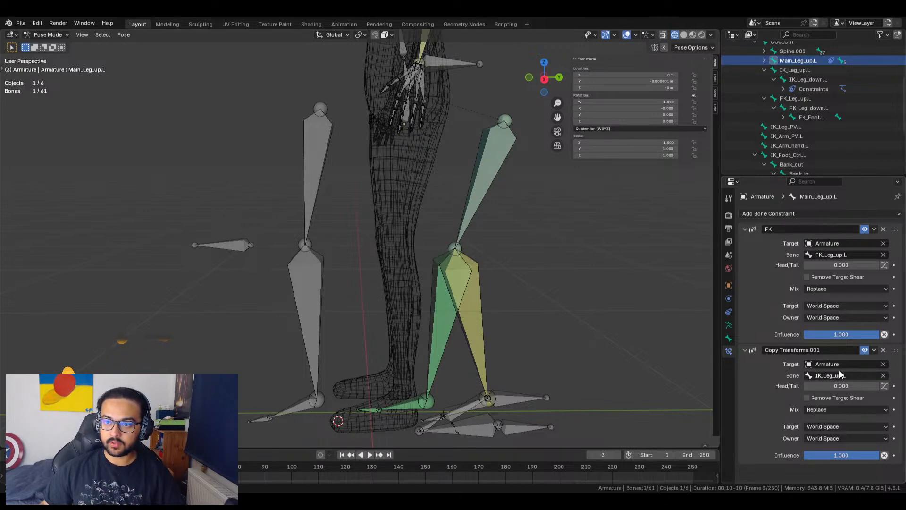
double_click(830, 353)
type("IK")
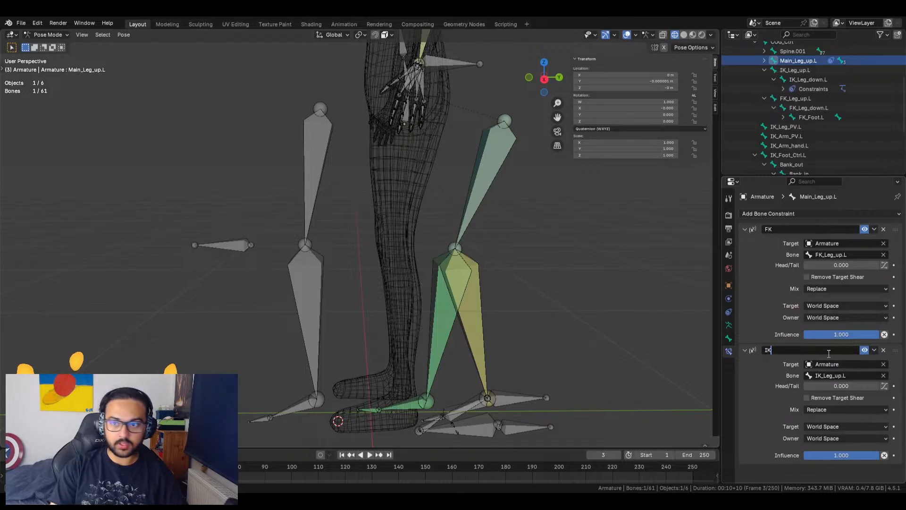
key("Return")
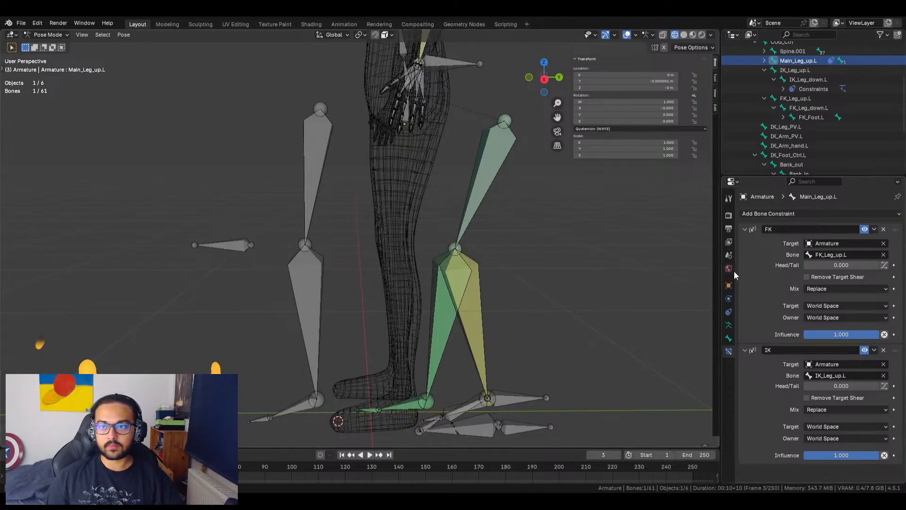
Lower the influence of the IK constraint on Main_Leg_up.L to about 0.69 and check the constraint on Main_Leg_down.L
left_click_drag(877, 455, 856, 455)
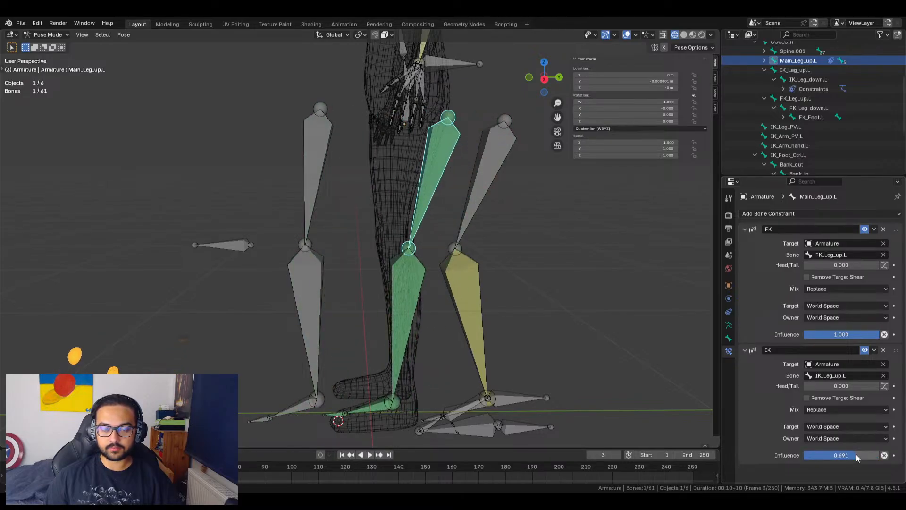
left_click(395, 305)
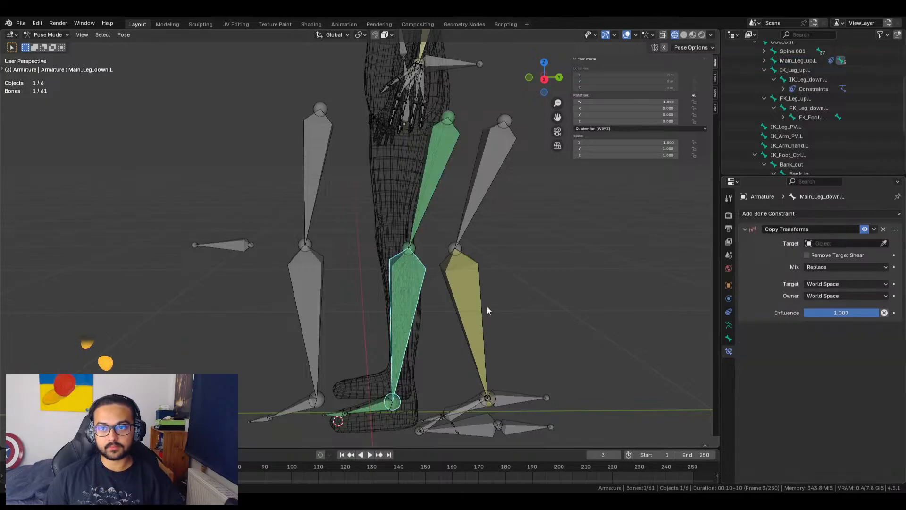
left_click(512, 243)
Inspect COG_Ctrl at the hips and switch the armature to Edit Mode with no bones selected
scroll(486, 278, "down", 5)
middle_click_drag(487, 278, 473, 291)
scroll(422, 320, "up", 3)
left_click(363, 290)
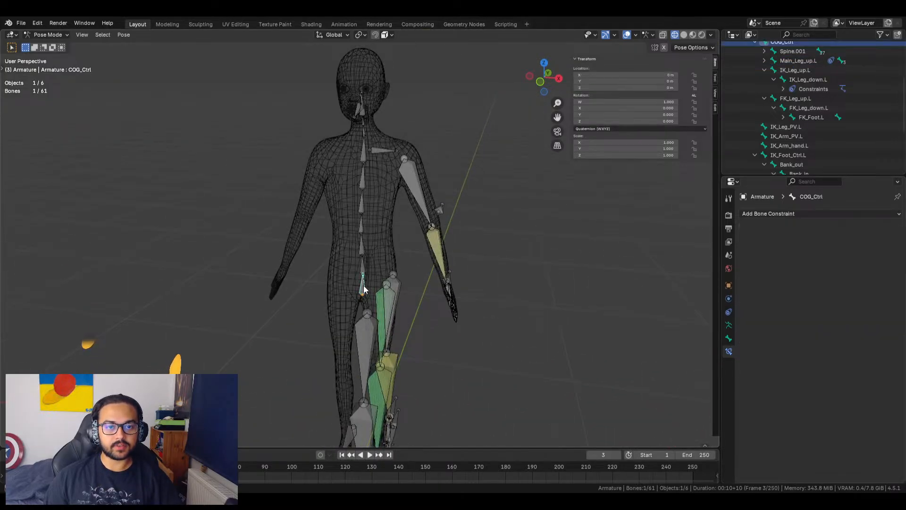
scroll(368, 291, "up", 1)
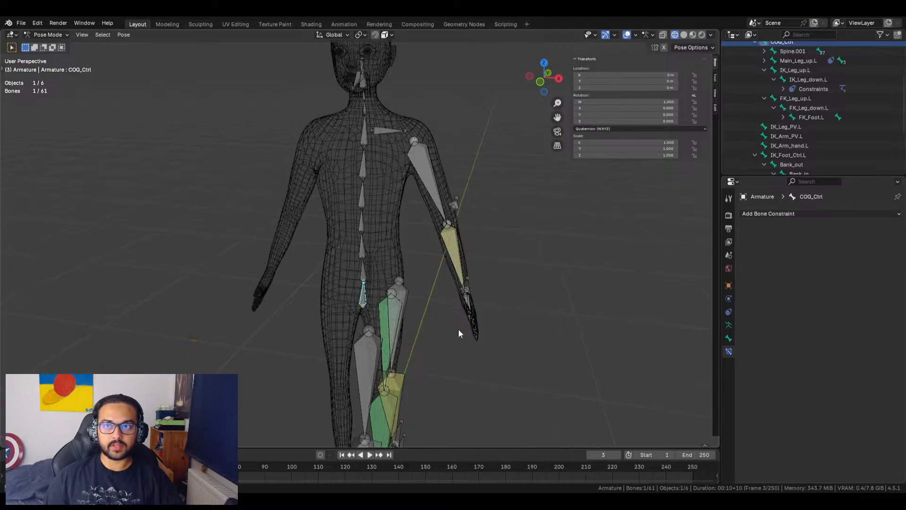
left_click(431, 338)
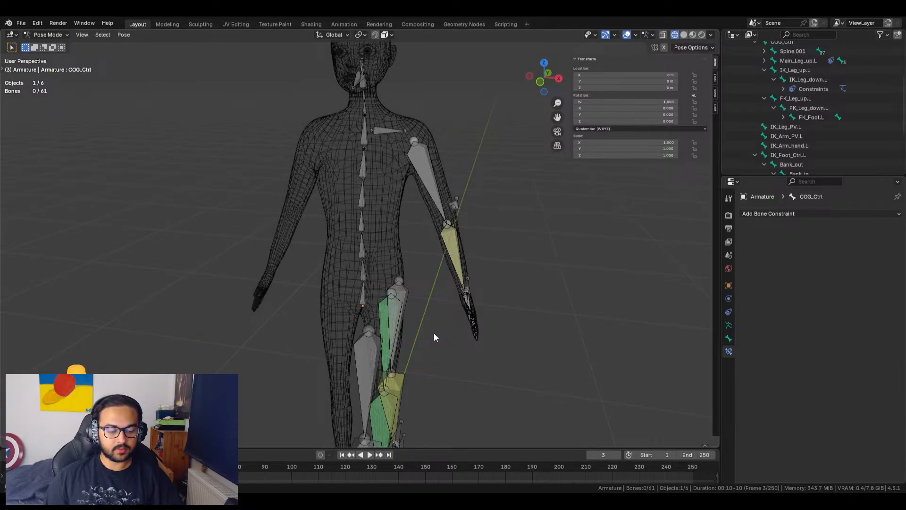
left_click(50, 33)
left_click(44, 59)
scroll(424, 323, "down", 4)
scroll(406, 315, "up", 4)
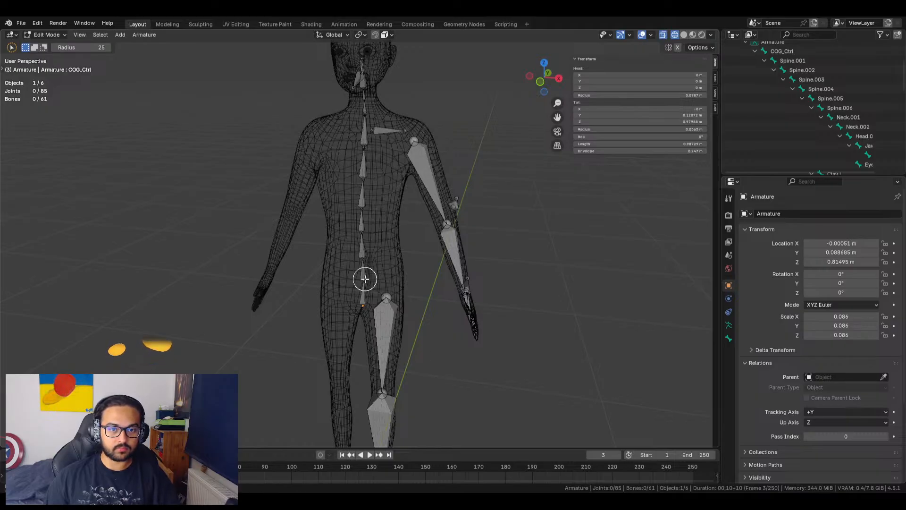
key("w")
middle_click_drag(443, 340, 435, 239, "shift")
middle_click_drag(419, 271, 418, 252)
left_click(357, 204)
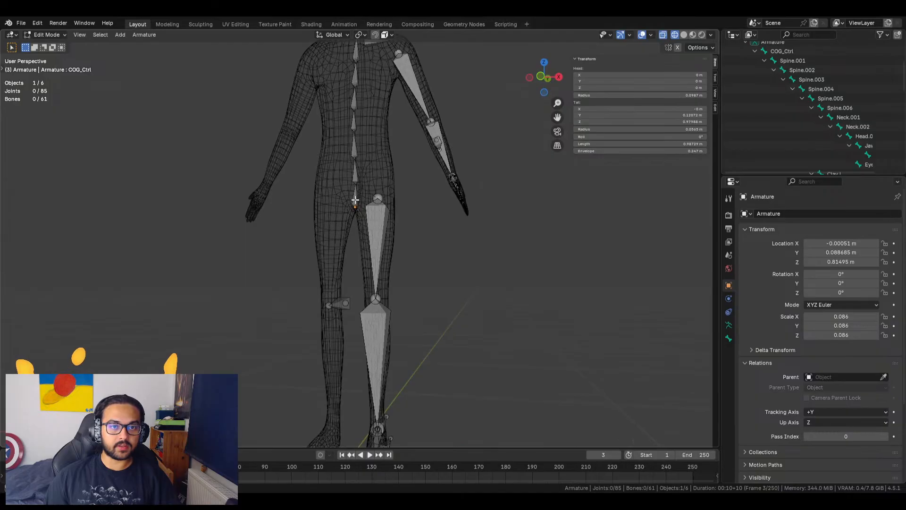
key("alt+a")
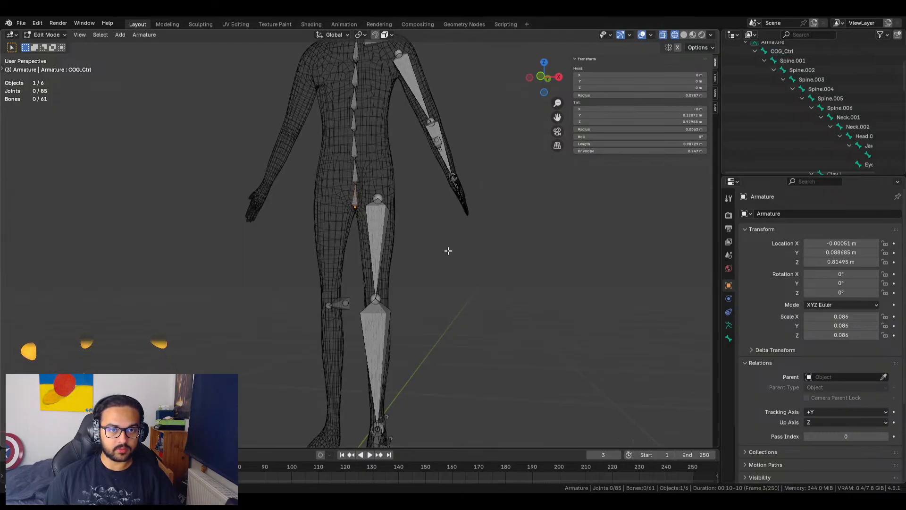
Add a new bone to the armature and scale the whole bone down to a small control size
key("shift+a")
scroll(412, 303, "down", 6)
scroll(412, 303, "up", 4)
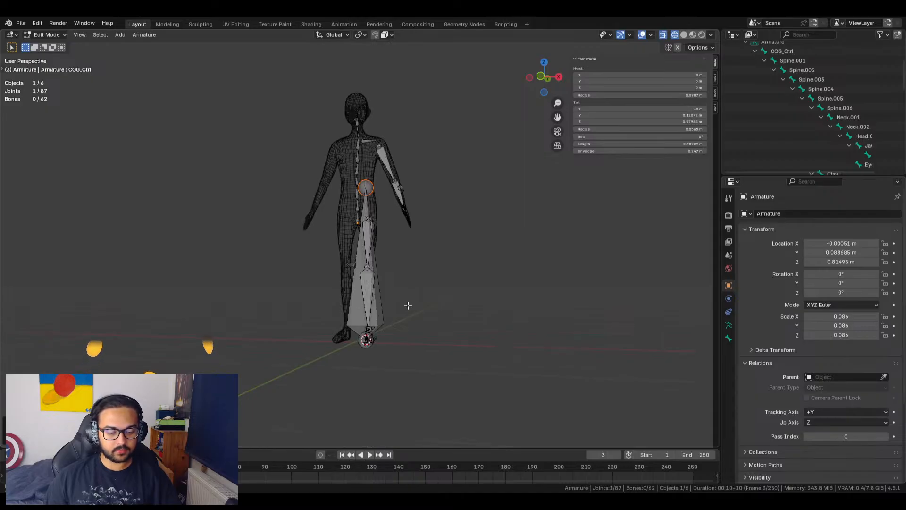
key("s")
right_click(385, 210)
left_click(360, 262)
key("s")
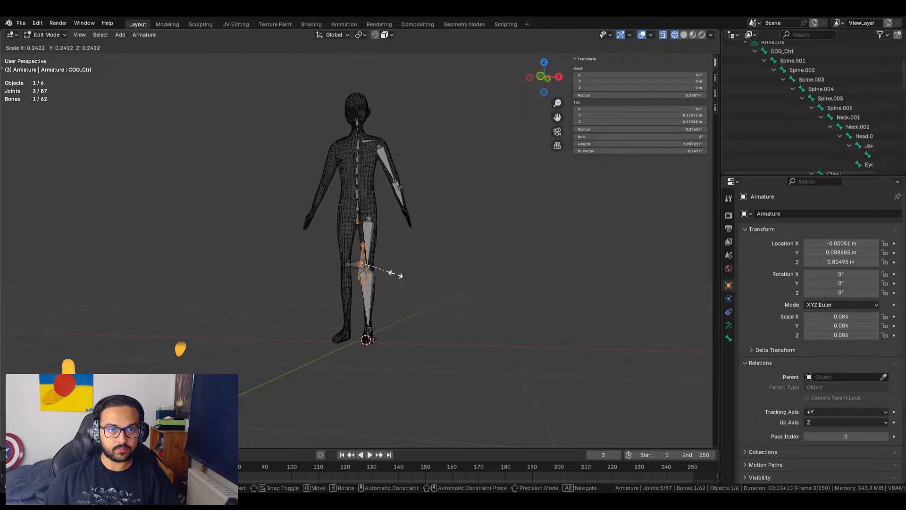
left_click(386, 277)
Move the new bone up to hip height in line with the body, and outward along X beside the left hip
middle_click_drag(388, 279, 306, 271)
left_click(333, 273)
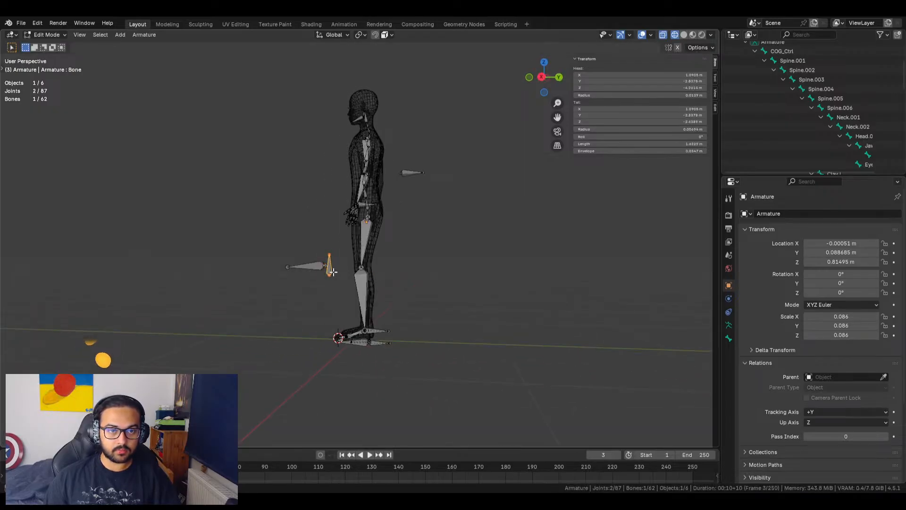
key("g")
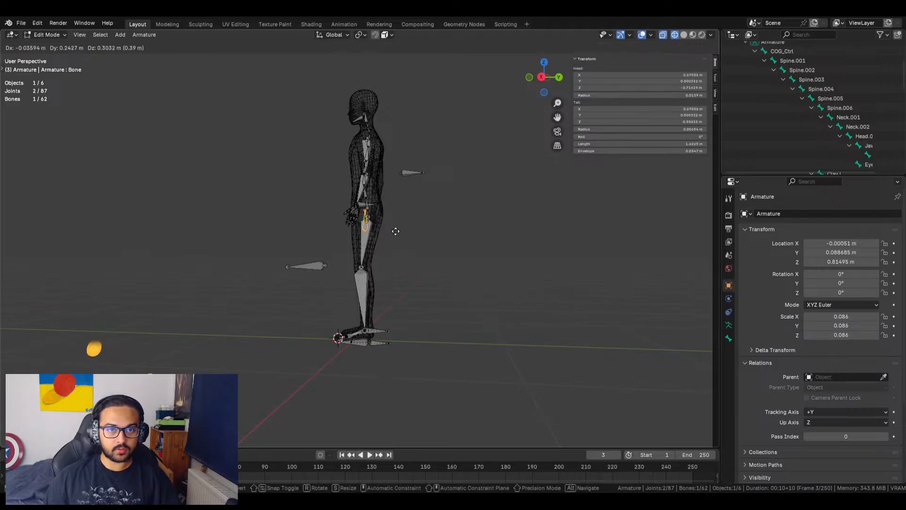
left_click(394, 234)
middle_click_drag(381, 240, 498, 250)
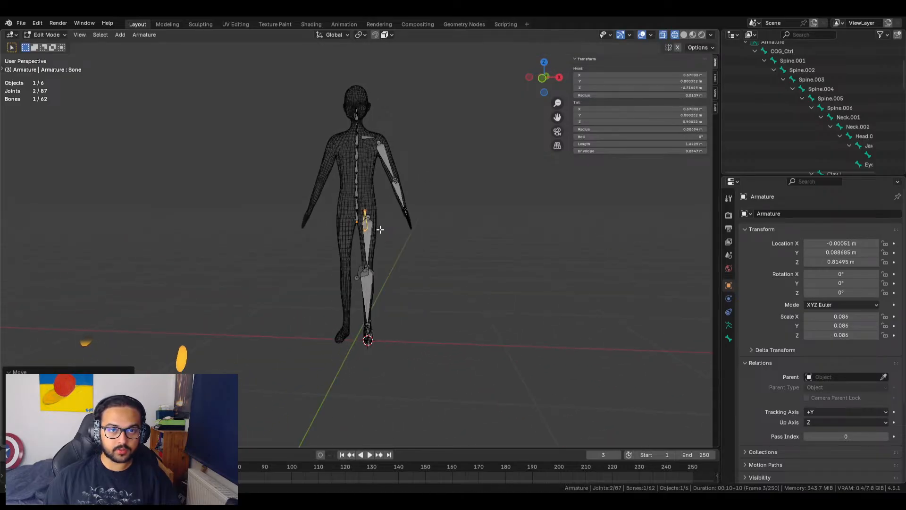
key("g")
key("x")
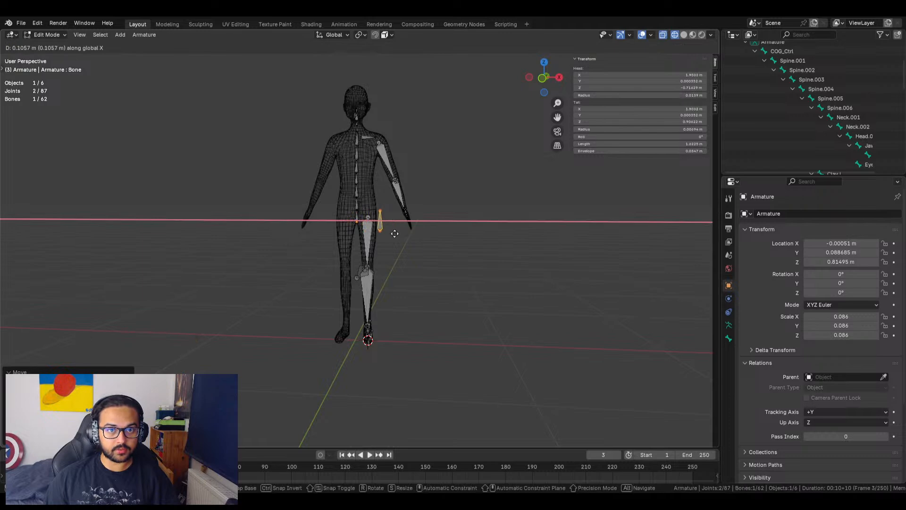
left_click(401, 234)
Scale the new bone beside the left hip down to about half its size
middle_click_drag(425, 236, 419, 304)
scroll(370, 232, "up", 7)
scroll(440, 308, "up", 3)
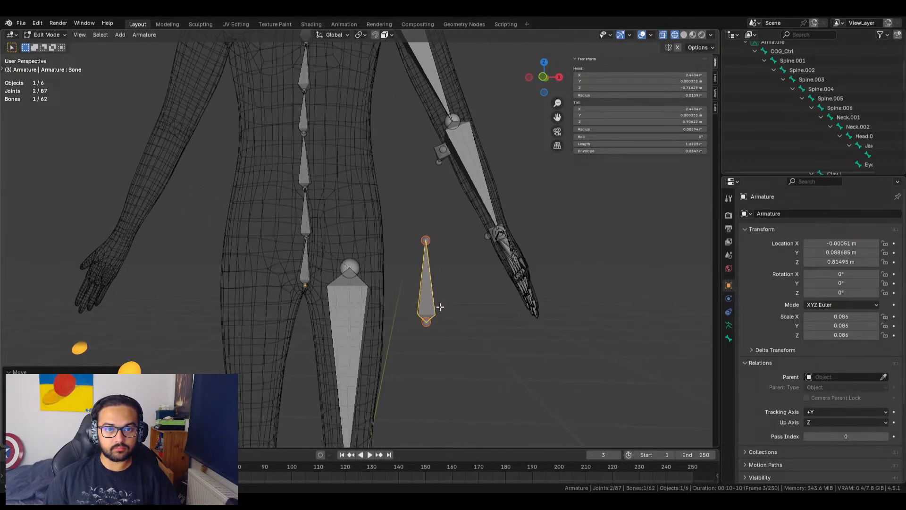
key("s")
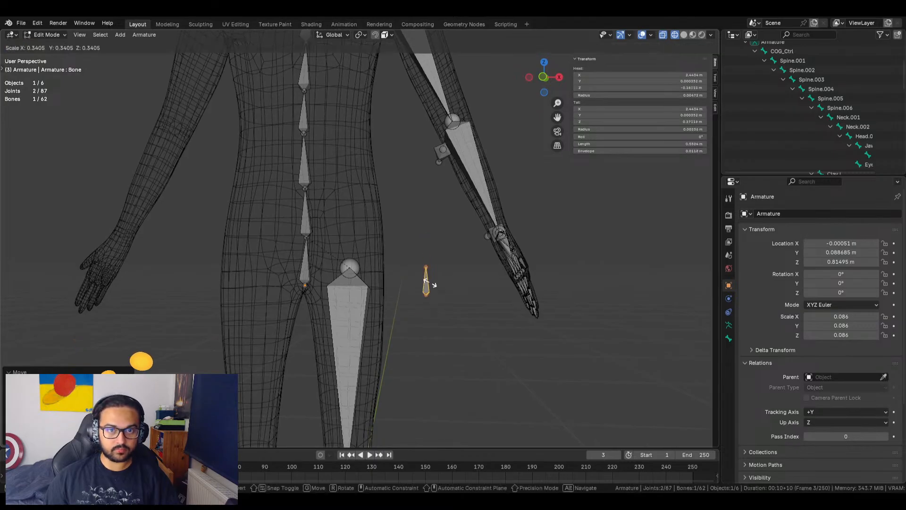
left_click(432, 284)
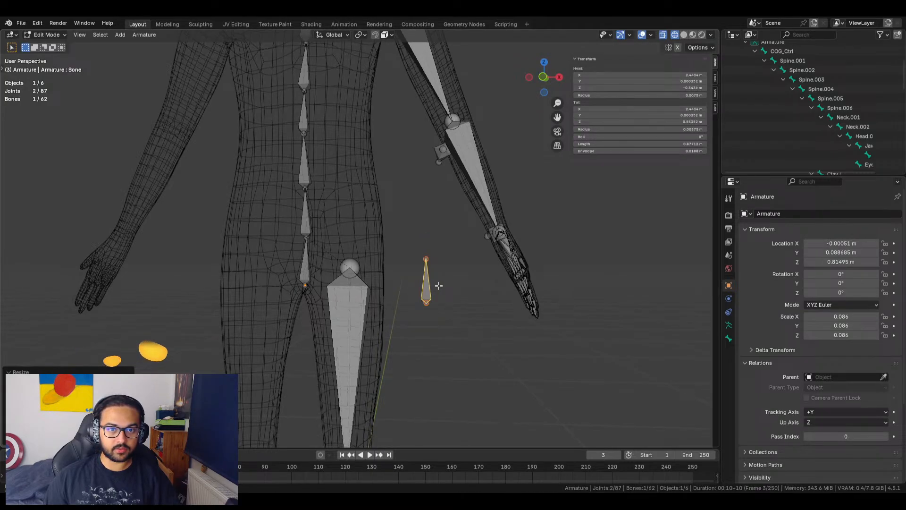
Parent the new bone beside the left hip to COG_Ctrl, keeping its offset
left_click(429, 285)
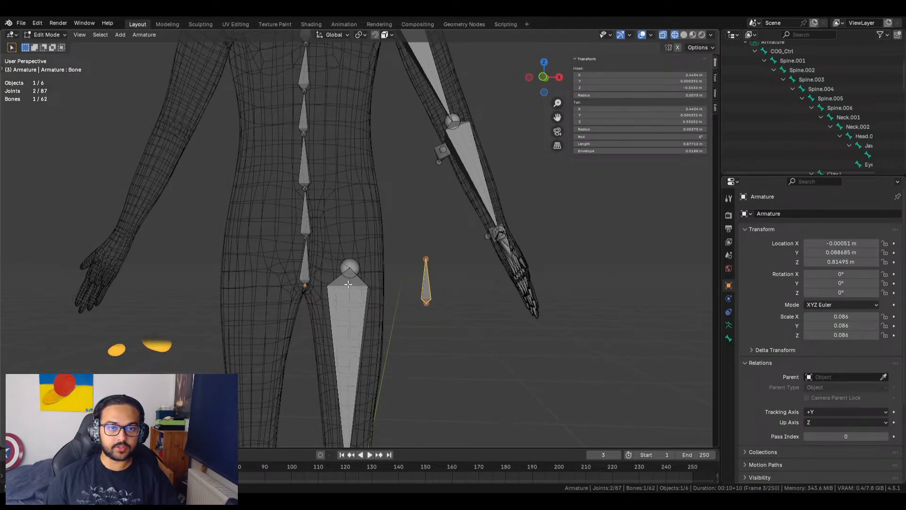
left_click(307, 270, "shift")
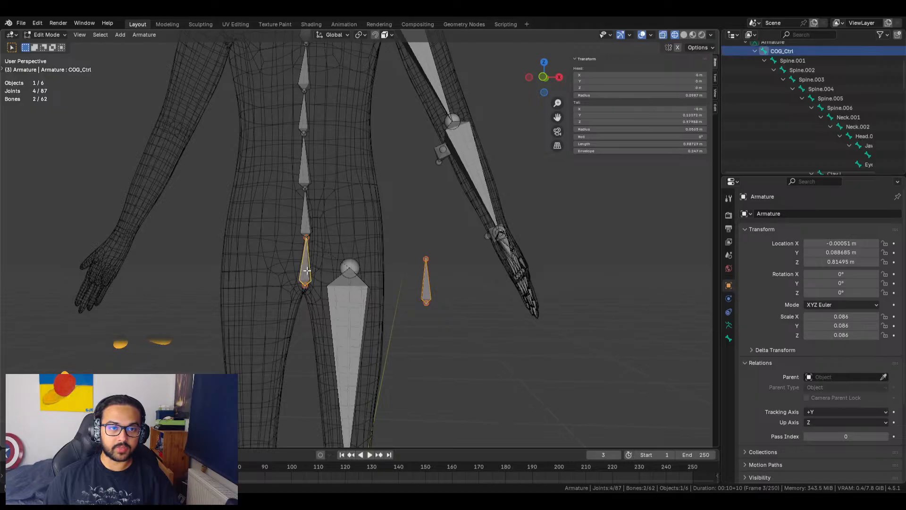
key("ctrl+p")
left_click(347, 268)
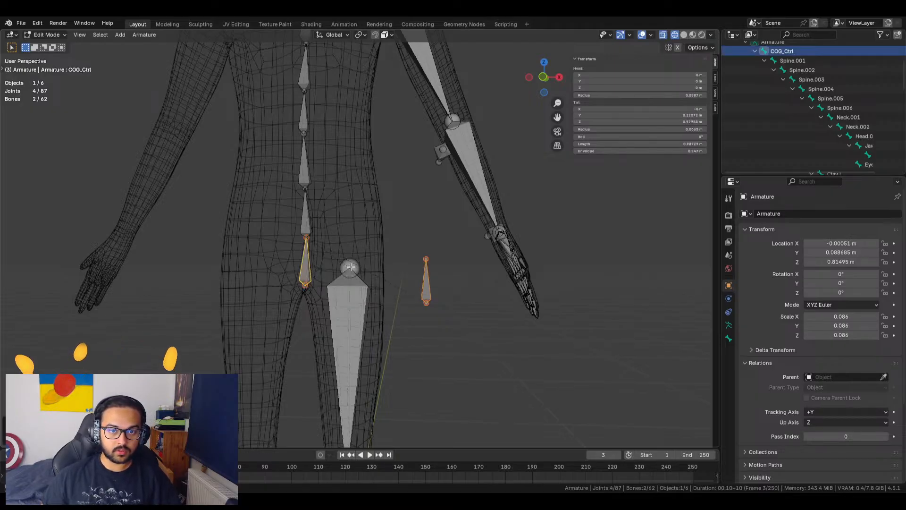
left_click(398, 219)
Duplicate the hip control bone and move the copy up beside the left shoulder, locking the Y axis for the final placement
middle_click_drag(398, 219, 392, 307, "shift")
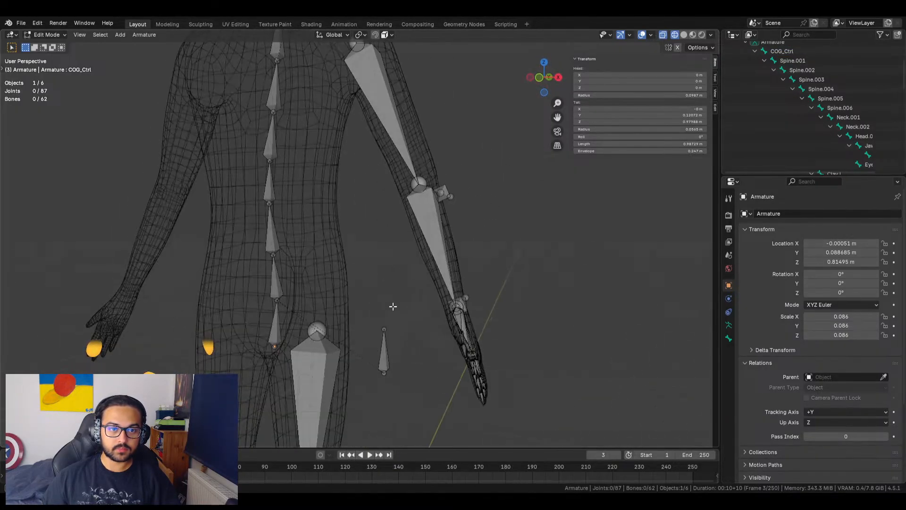
left_click(386, 355)
key("shift+d")
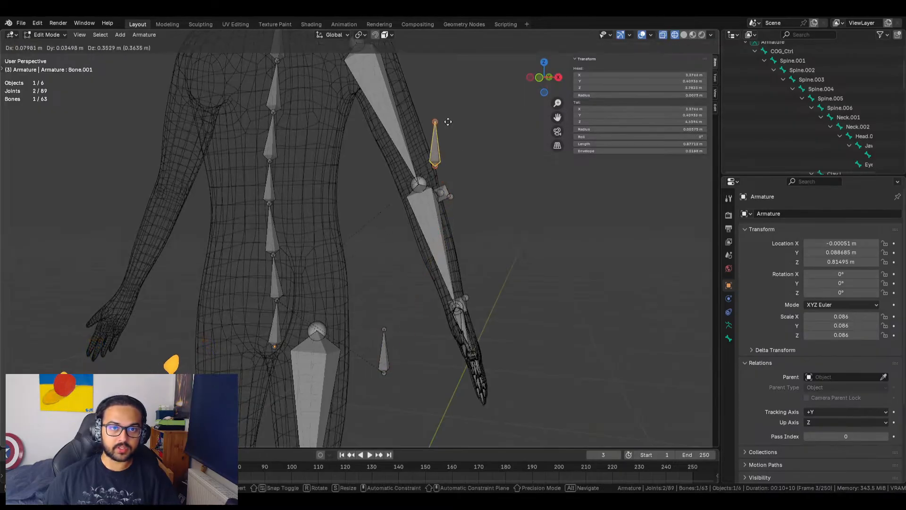
left_click(446, 121)
middle_click_drag(446, 120, 462, 264, "shift")
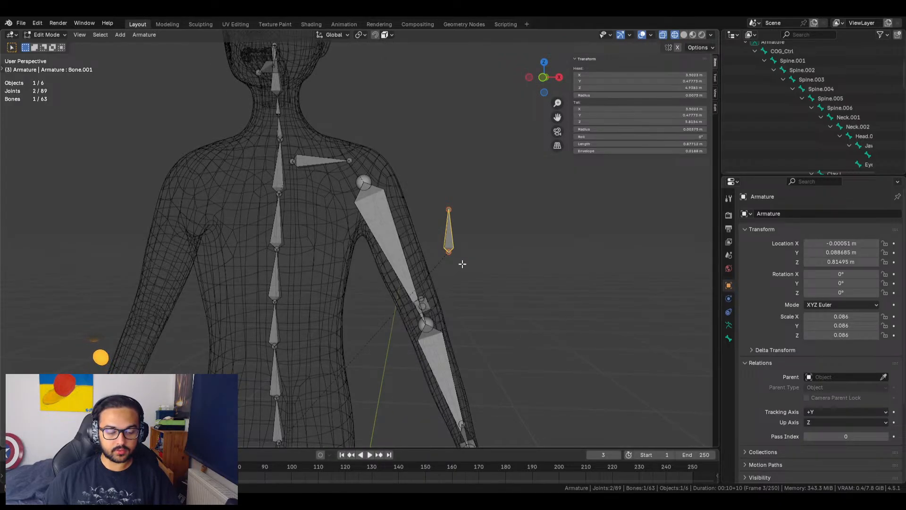
key("g")
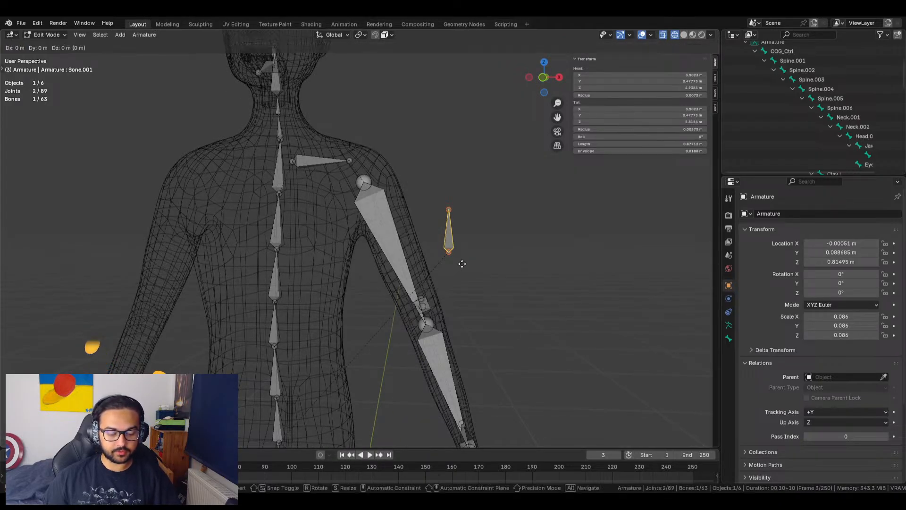
key("shift+y")
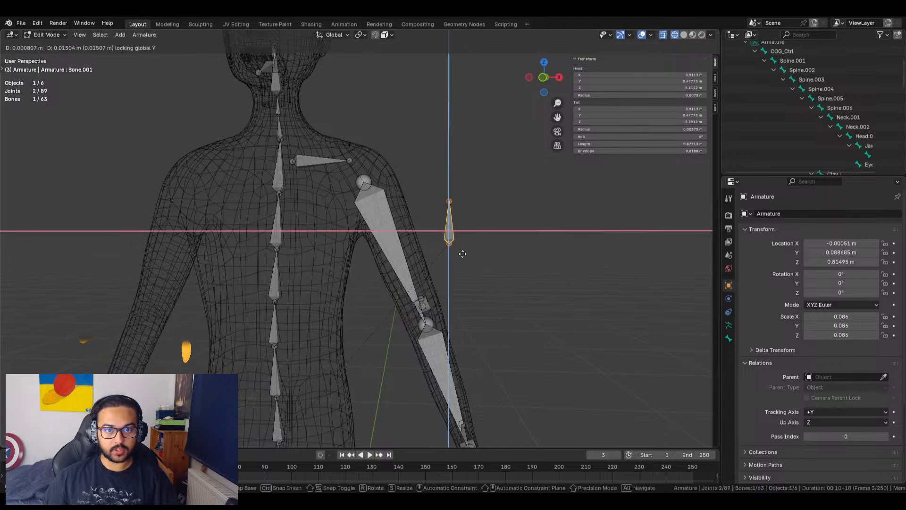
left_click(430, 202)
Clear the parent of the control bone beside the shoulder and parent it to Spine.006 with Keep Offset
middle_click_drag(459, 222, 420, 185)
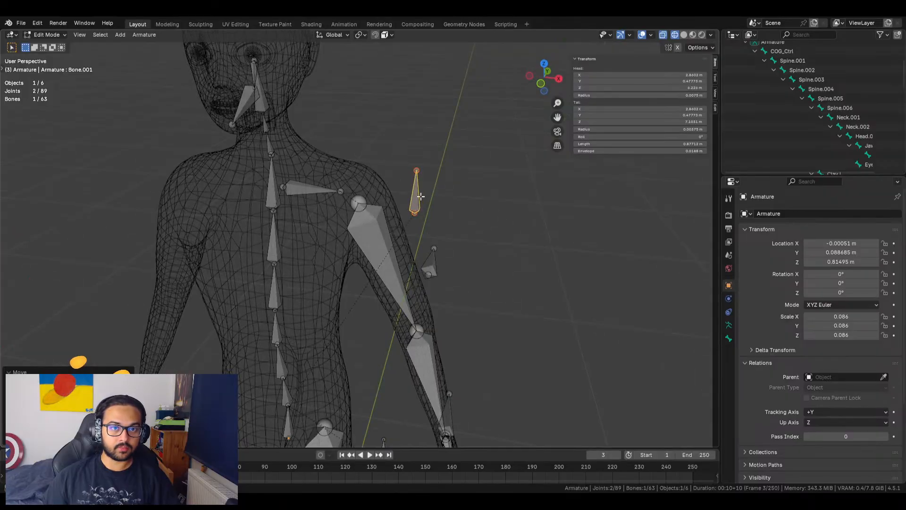
key("alt+p")
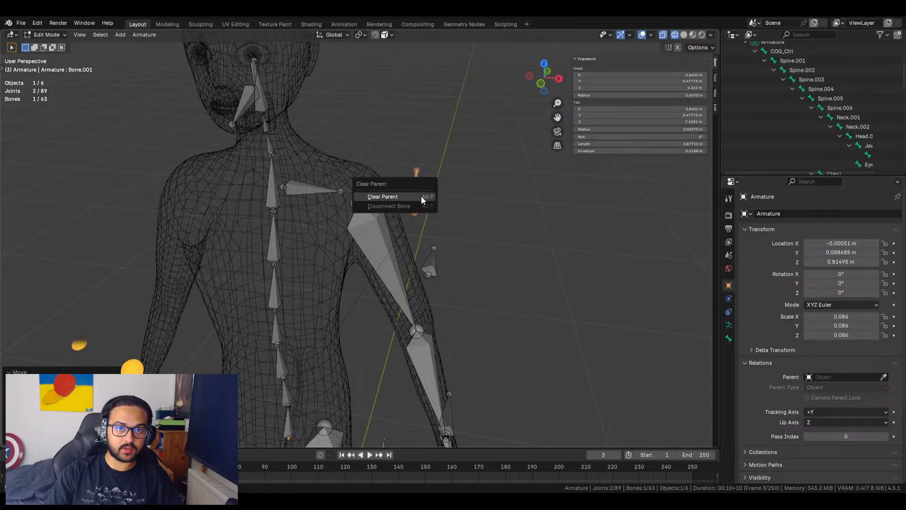
left_click(421, 196)
middle_click_drag(421, 196, 385, 183)
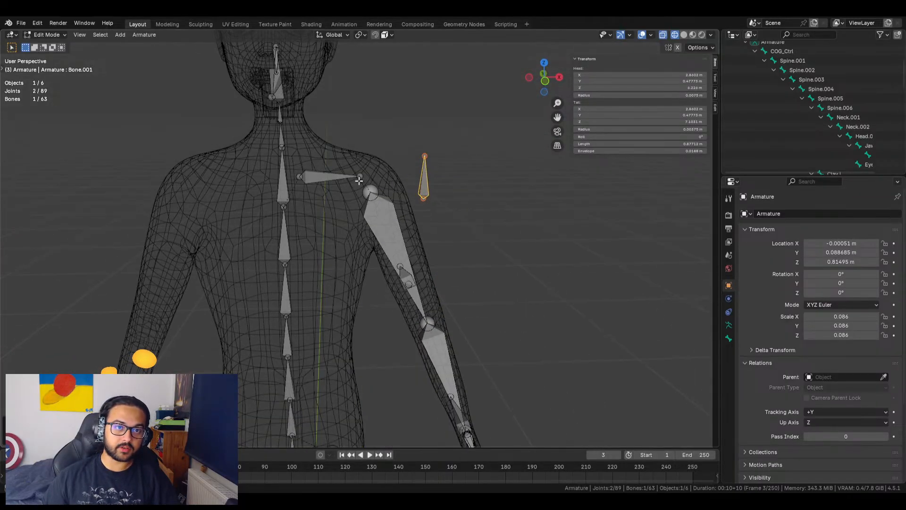
left_click(285, 185, "shift")
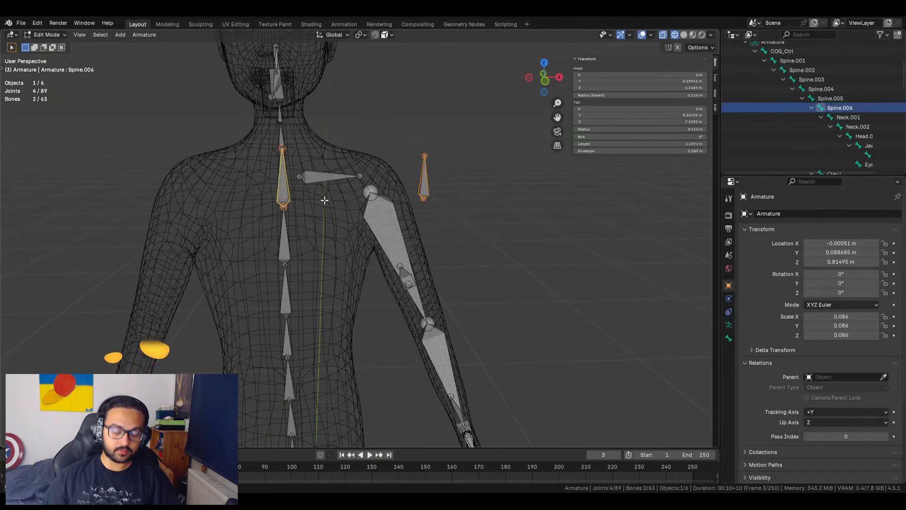
key("ctrl+p")
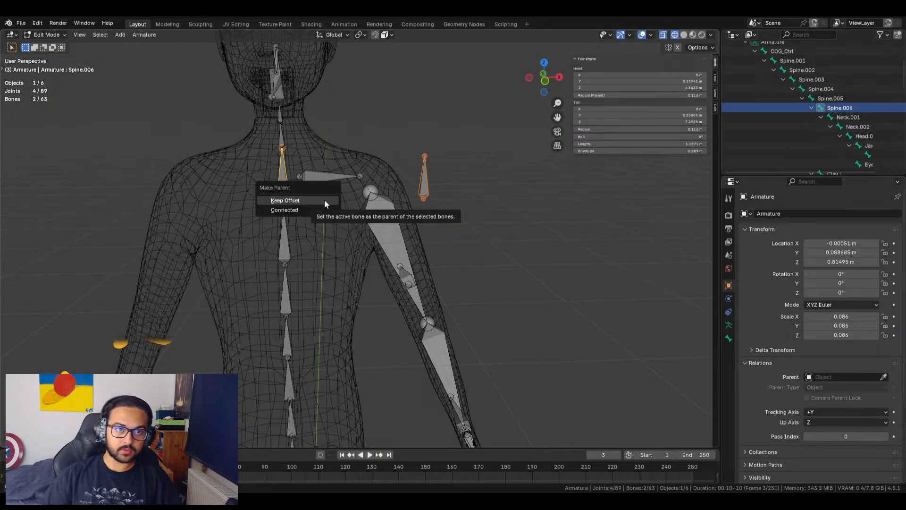
left_click(321, 200)
left_click(462, 247)
Rename the control bone beside the left hip as leg_Switch.L
middle_click_drag(505, 215, 382, 243)
scroll(386, 216, "down", 5)
left_click(353, 235)
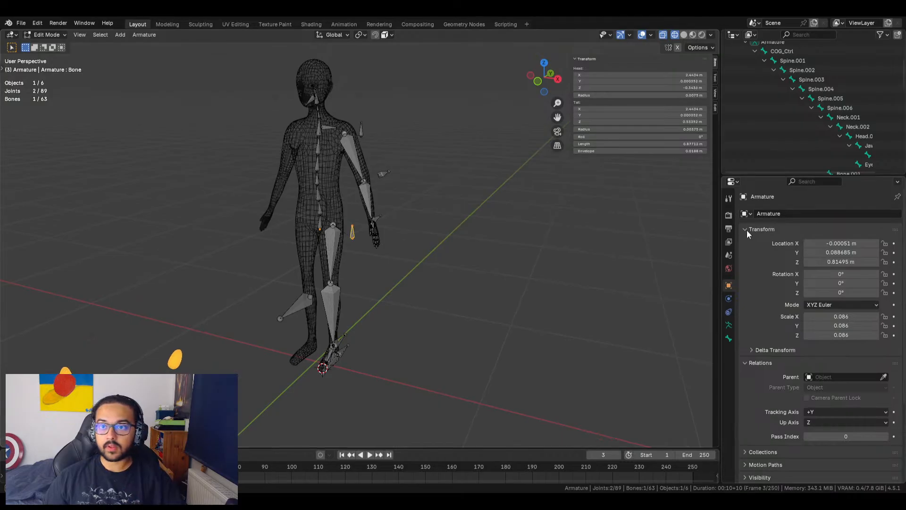
left_click(729, 325)
left_click(729, 338)
left_click(773, 214)
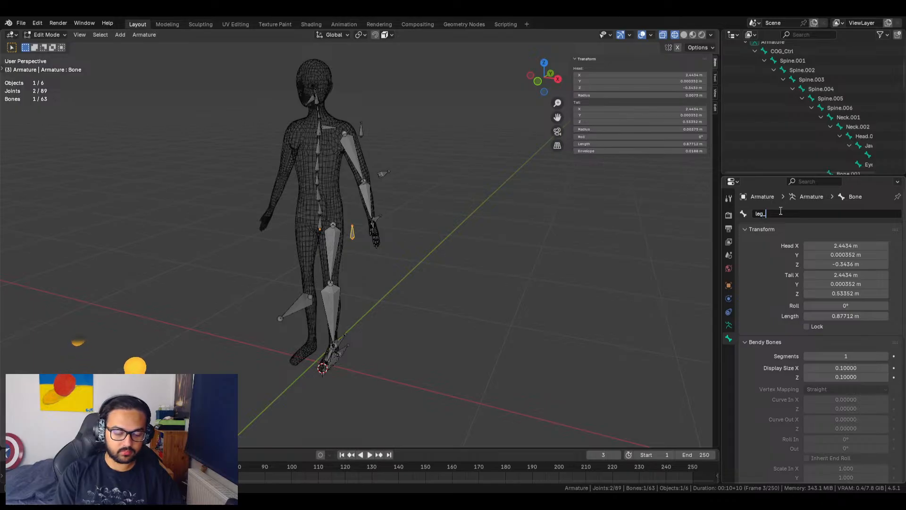
key("BackSpace")
key("BackSpace")
type("Swi")
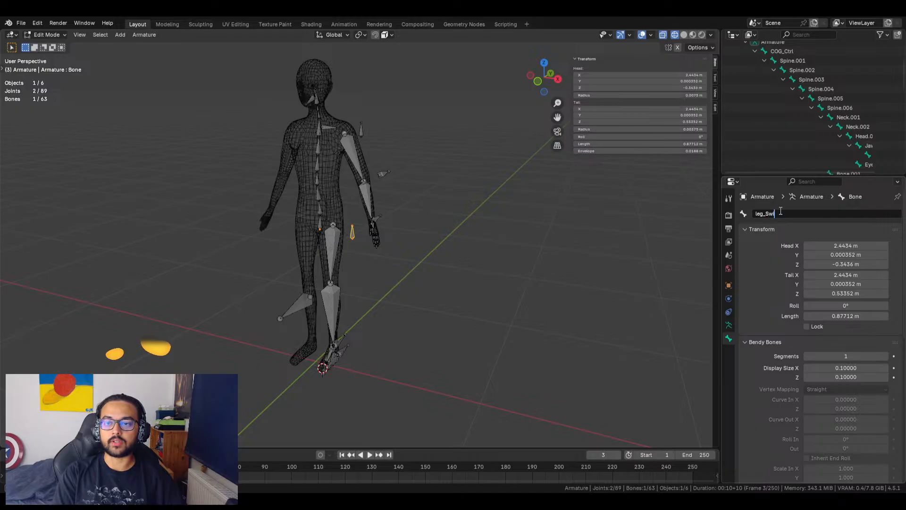
type("tch.L")
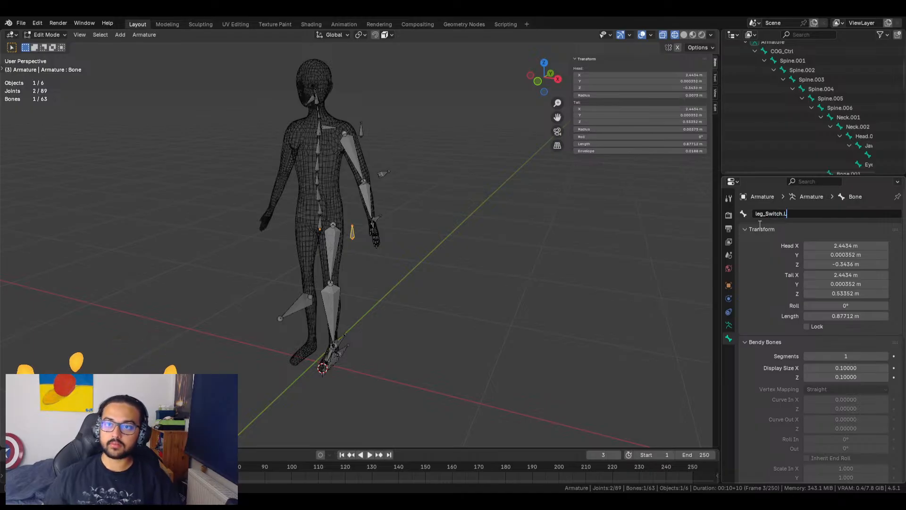
key("Return")
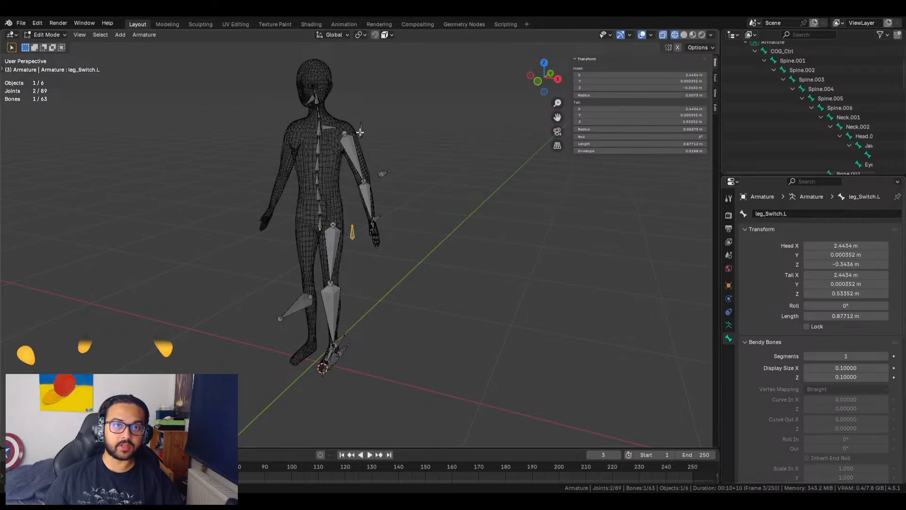
Rename the control bone beside the left shoulder as arm_Switch.L
left_click(361, 131)
left_click(796, 214)
type("leg_Switch.L")
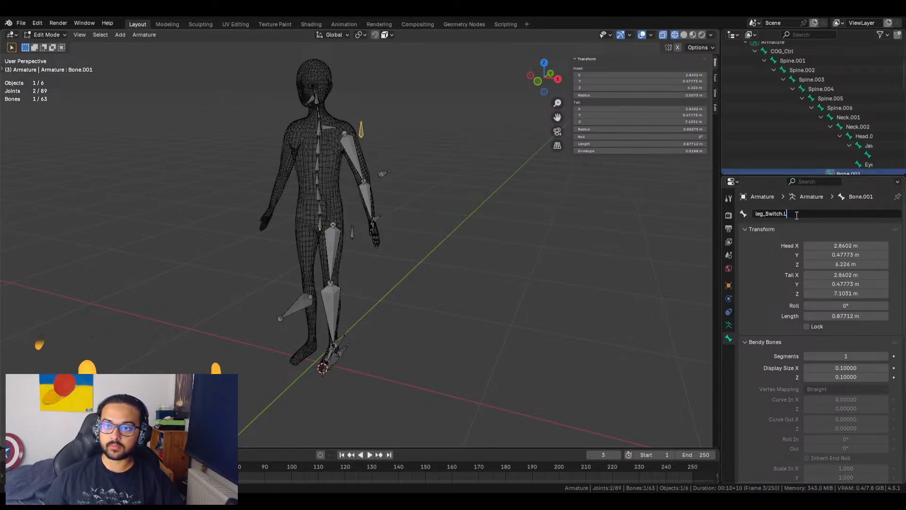
key("BackSpace")
key("BackSpace")
key("BackSpace")
type("A")
key("Return")
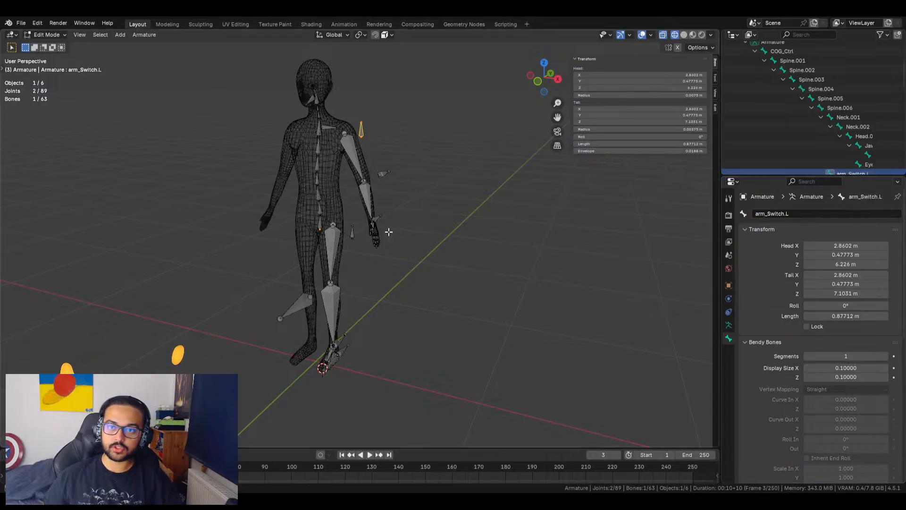
left_click(413, 223)
Switch the armature to Pose Mode with the leg_Switch.L bone selected
scroll(416, 222, "up", 3)
middle_click_drag(421, 236, 479, 283, "shift")
left_click(410, 276)
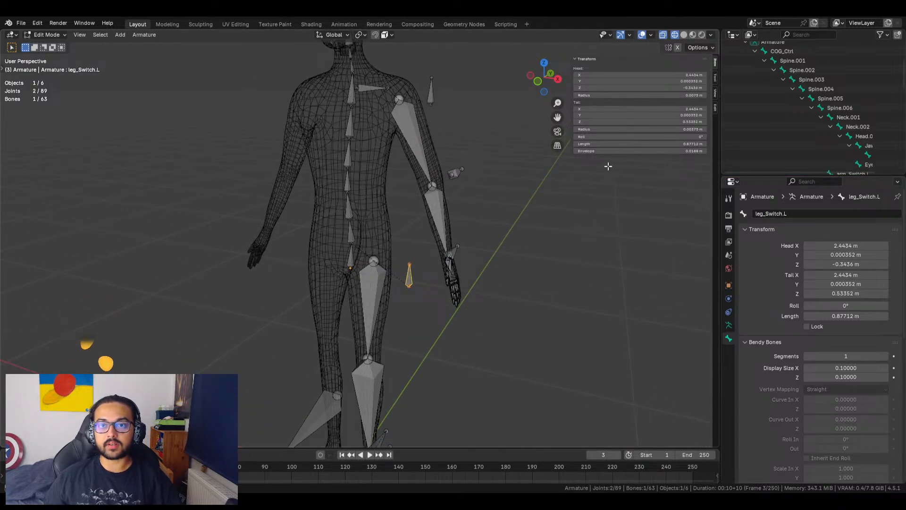
middle_click_drag(608, 166, 604, 168)
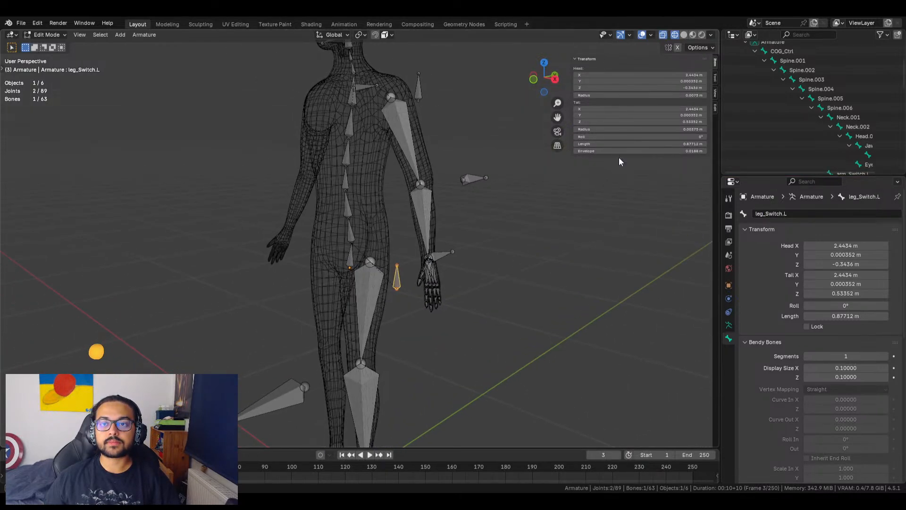
left_click(715, 78)
left_click(715, 62)
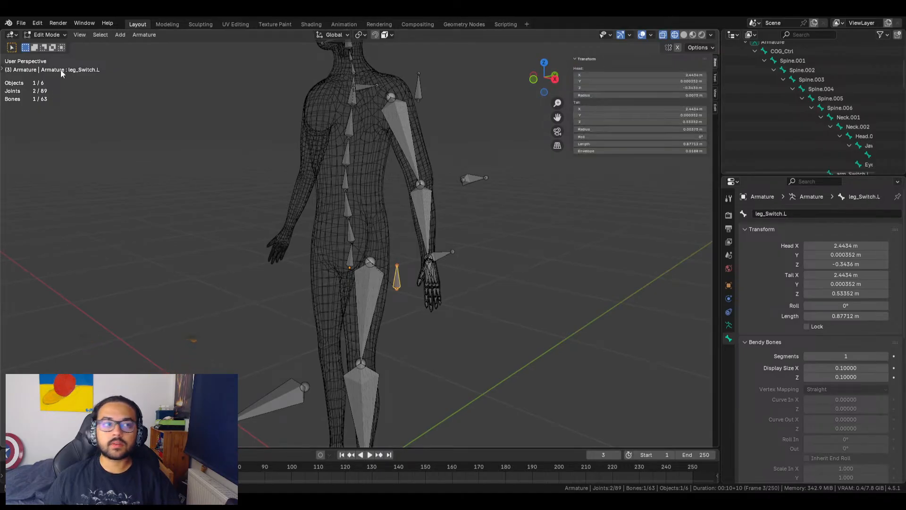
left_click(47, 35)
left_click(47, 67)
middle_click_drag(378, 242, 422, 276)
left_click(418, 274)
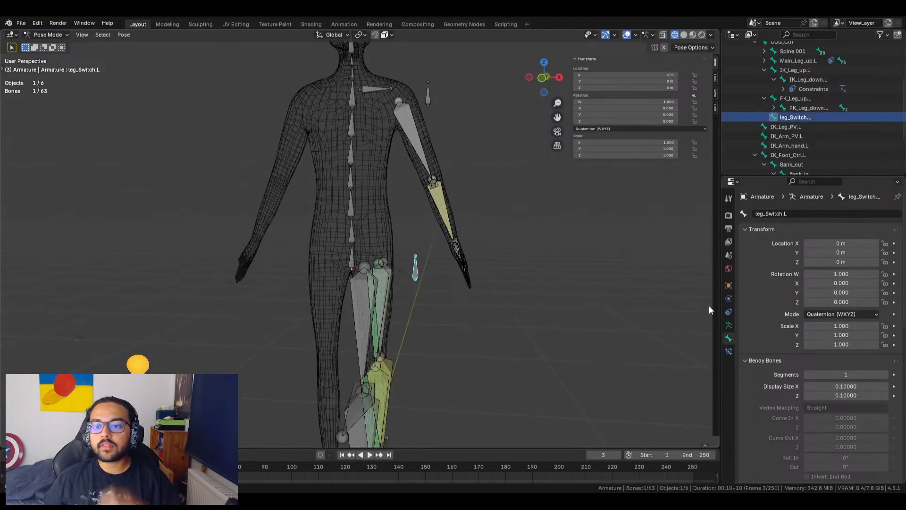
Examine the object, bone and constraint properties and the transform and view settings available for leg_Switch.L
left_click(729, 286)
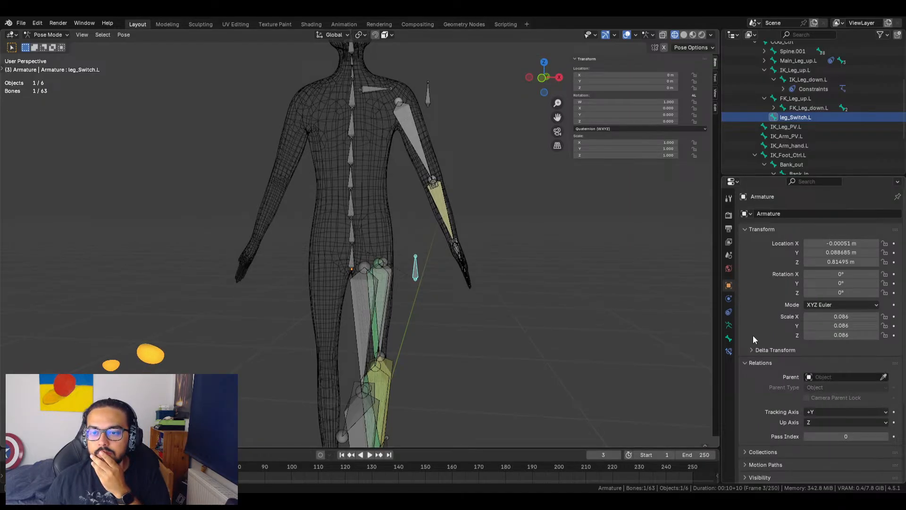
left_click(729, 327)
left_click(729, 351)
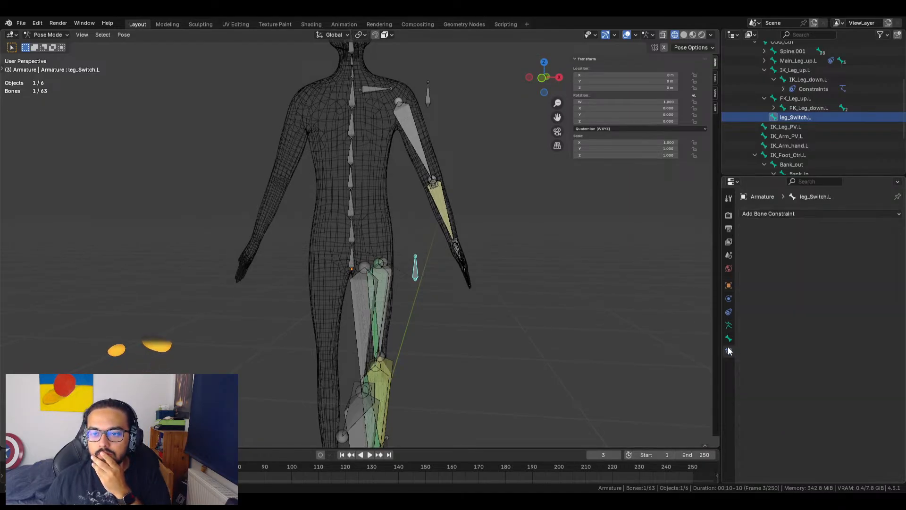
left_click(729, 338)
left_click(727, 326)
left_click(728, 312)
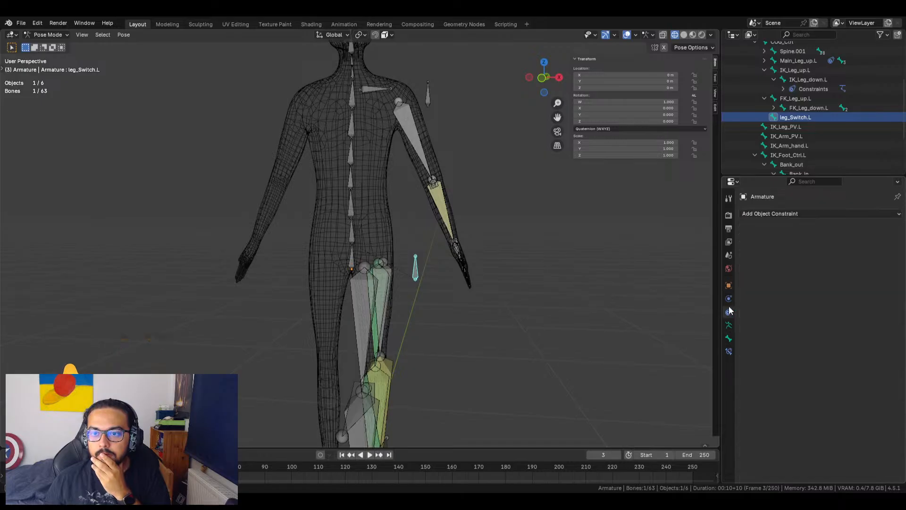
middle_click_drag(472, 286, 428, 292)
scroll(429, 291, "up", 6)
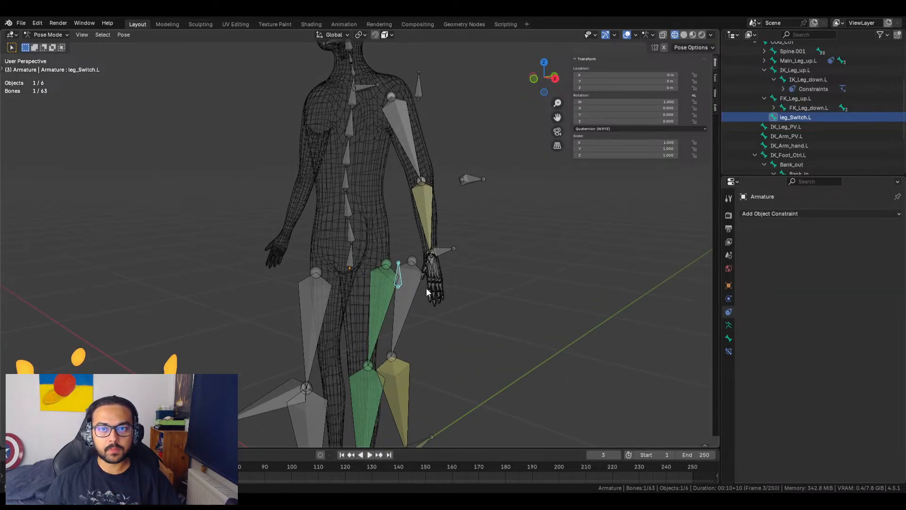
middle_click_drag(451, 256, 488, 245)
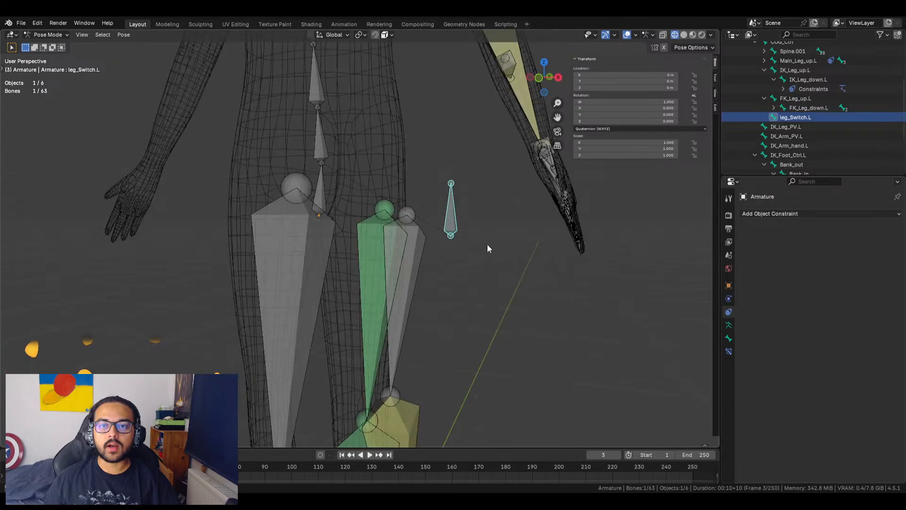
left_click(715, 105)
left_click(716, 93)
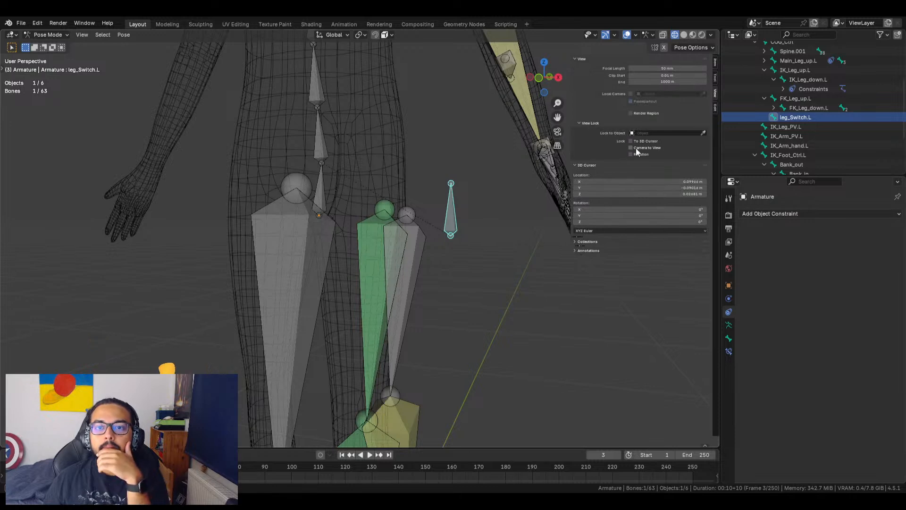
left_click(715, 64)
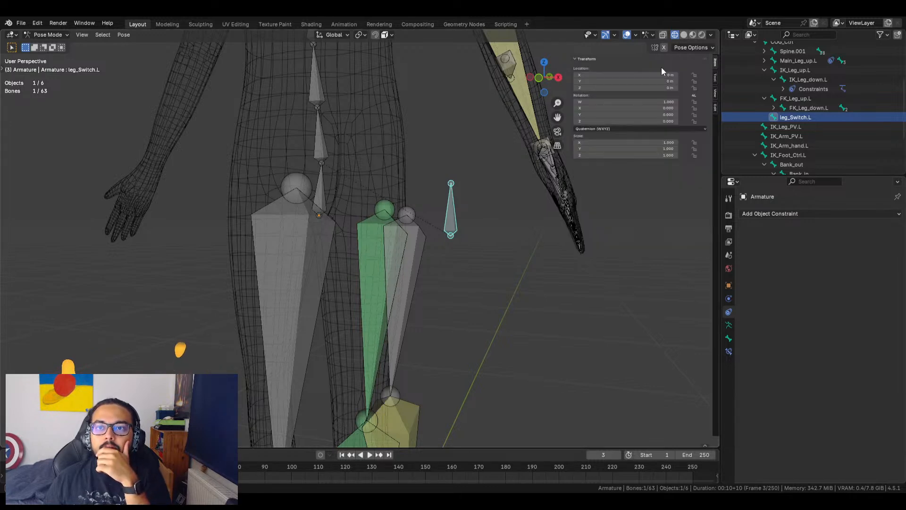
left_click(690, 47)
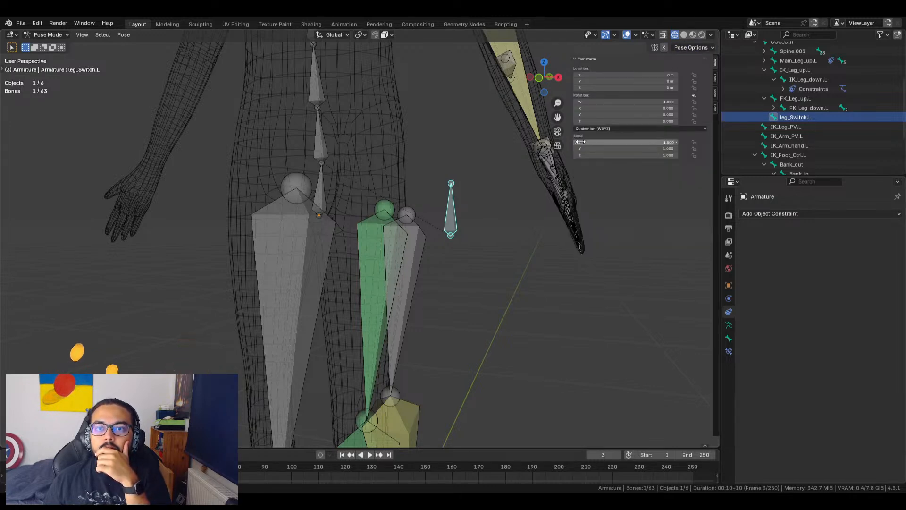
Return the armature to Edit Mode with leg_Switch.L still selected
middle_click_drag(510, 200, 396, 295)
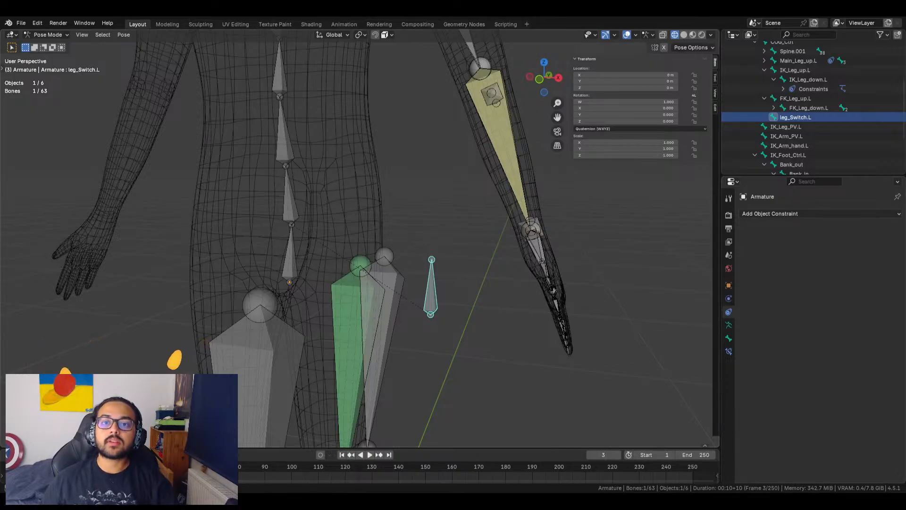
scroll(361, 239, "up", 1)
middle_click_drag(482, 253, 474, 284)
scroll(409, 233, "down", 6)
scroll(417, 293, "up", 5)
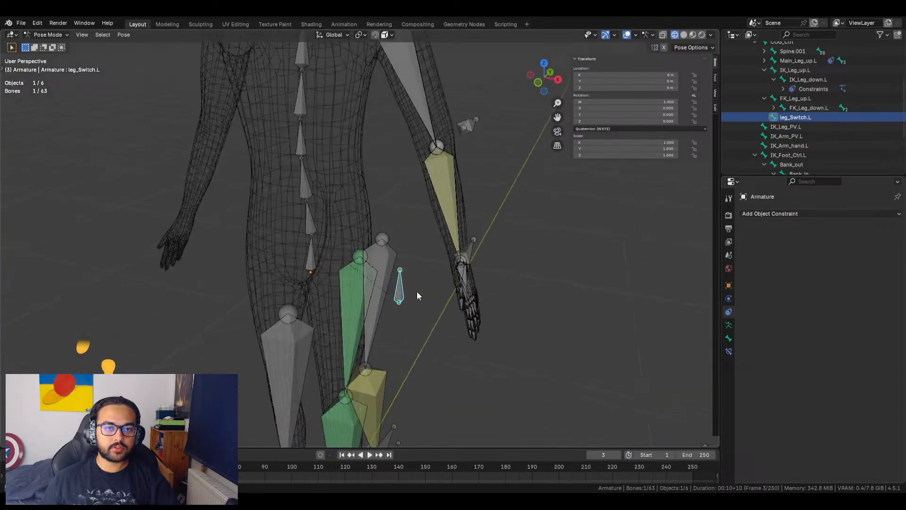
key("Tab")
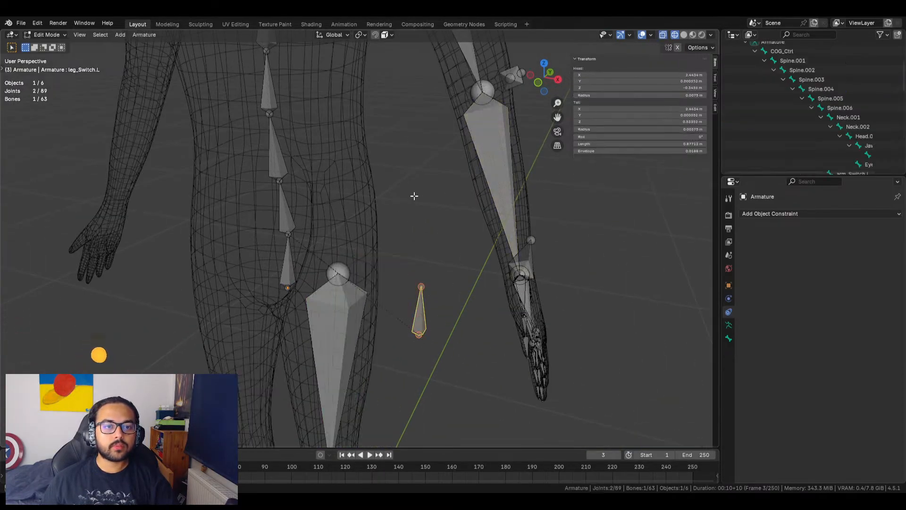
Deselect the bones, switch to Object Mode and select the TEMPLATE_BODY_MESH object
left_click(414, 196)
scroll(408, 214, "down", 8)
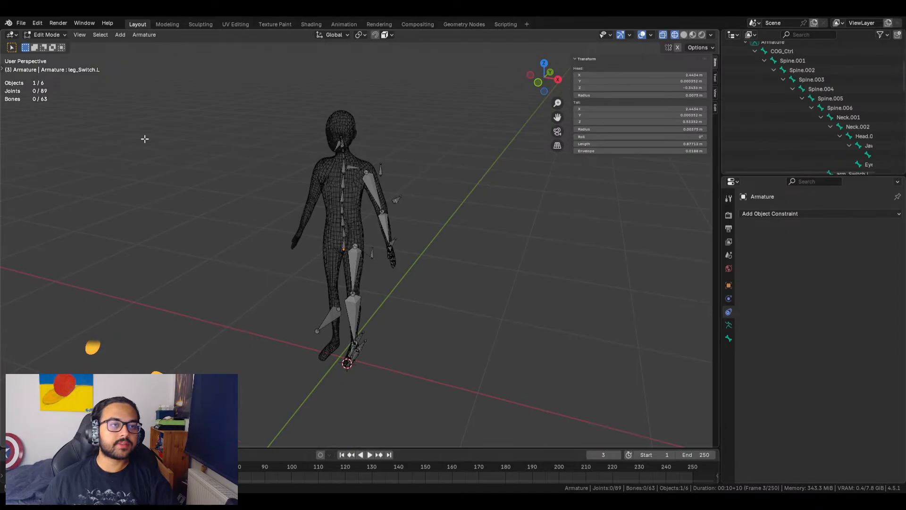
left_click(47, 34)
left_click(47, 57)
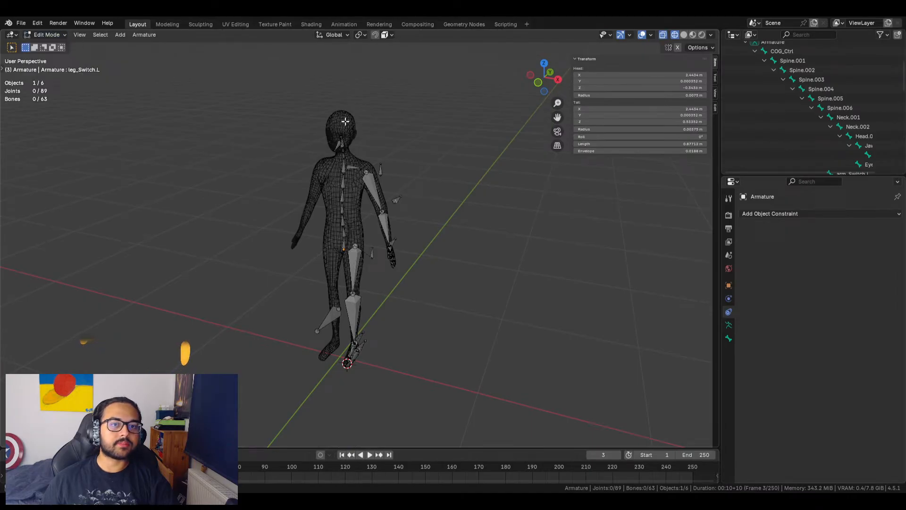
key("Tab")
left_click(41, 36)
left_click(52, 44)
left_click(349, 123)
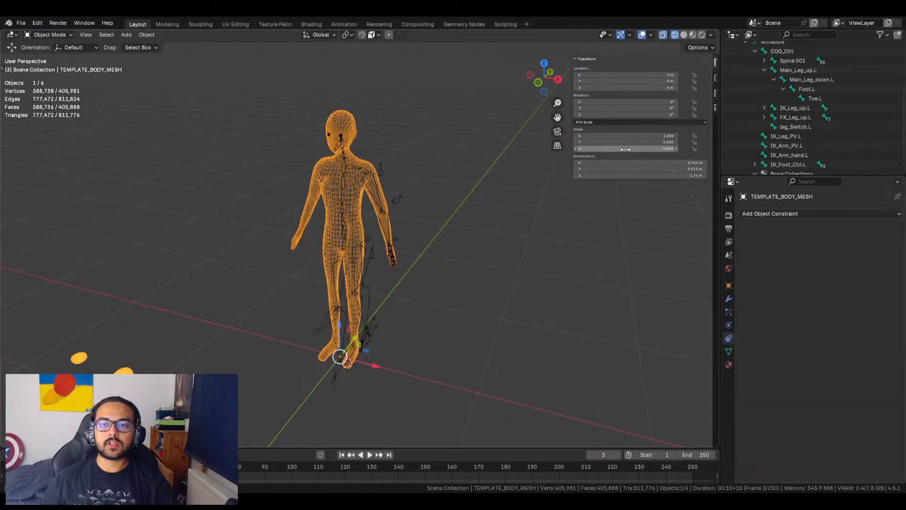
Change the body mesh's rotation mode to Quaternion (WXYZ) and set its Z rotation to 0
scroll(539, 154, "up", 5)
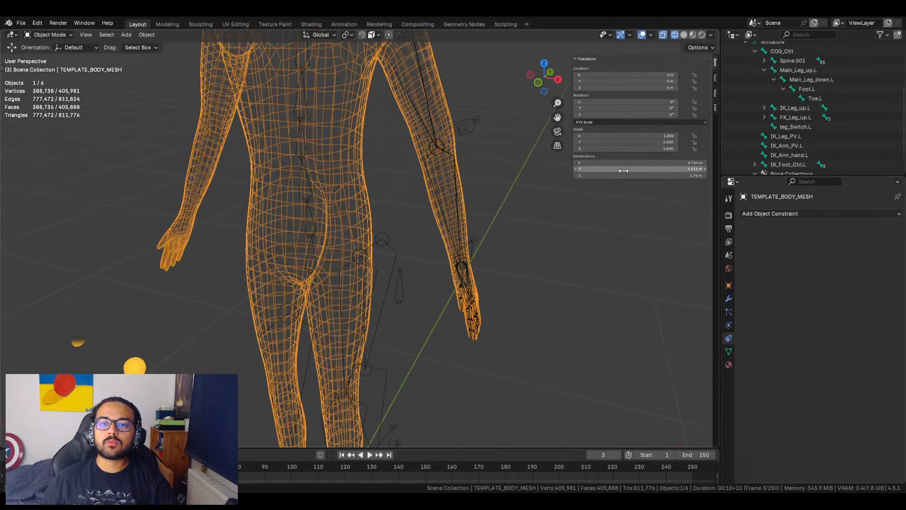
left_click_drag(573, 181, 541, 193)
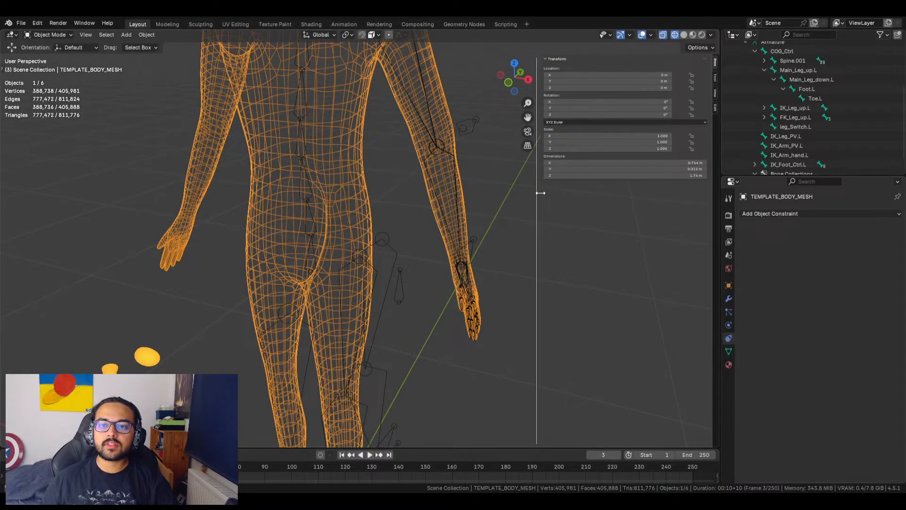
scroll(621, 122, "up", 5, "ctrl")
scroll(621, 121, "down", 6, "ctrl")
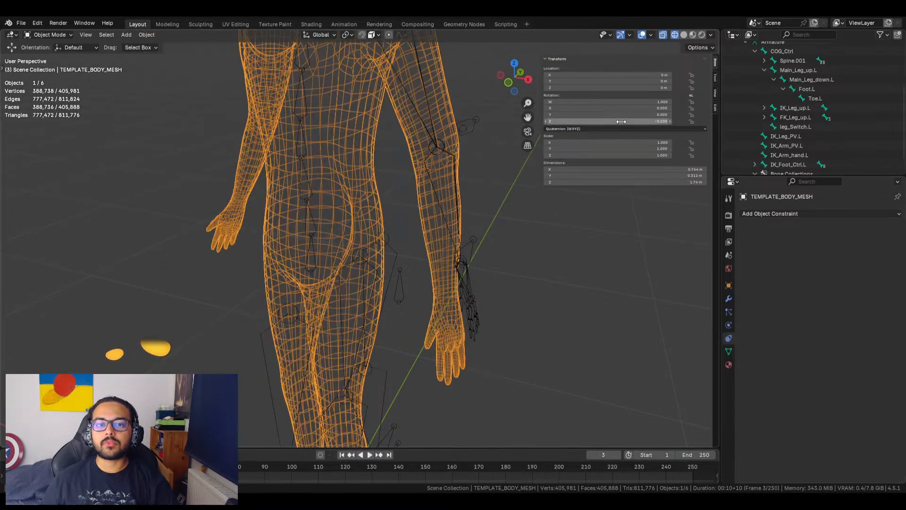
key("ctrl+z")
left_click(565, 259)
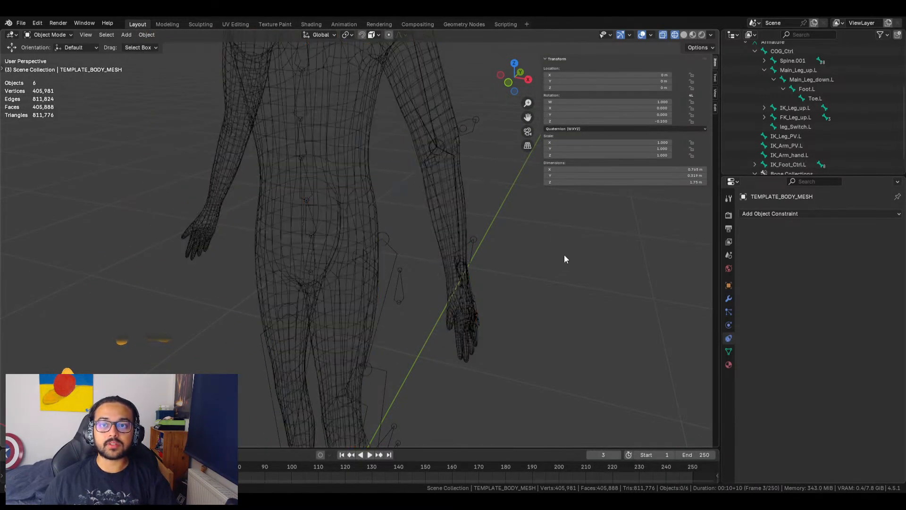
left_click(654, 122)
type("0")
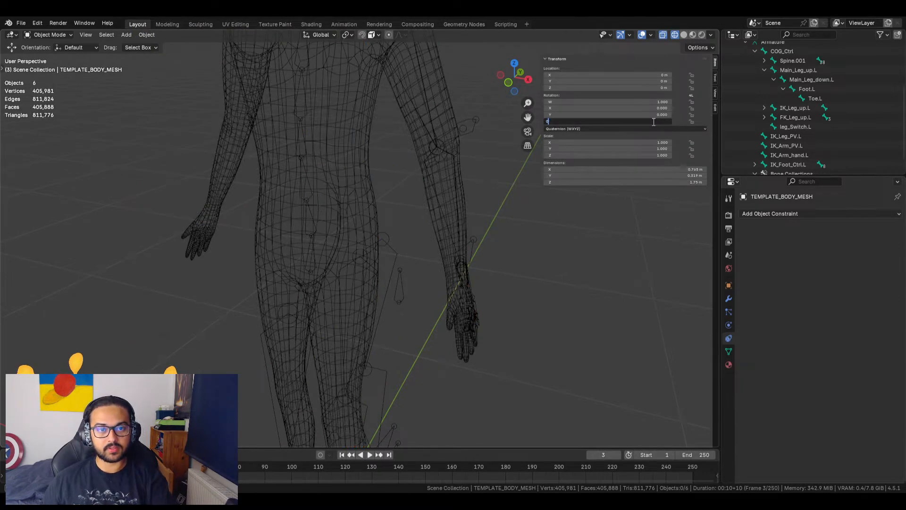
key("Return")
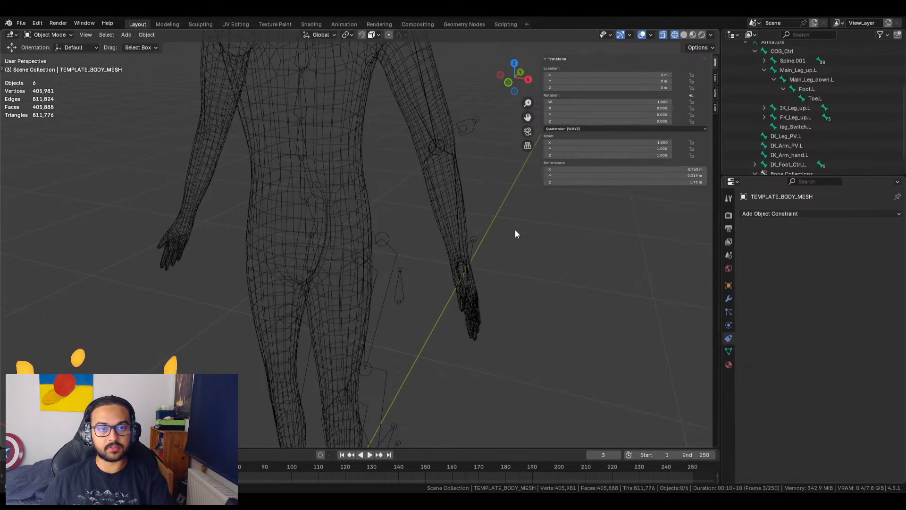
Return to the armature in Edit Mode and select the leg_Switch.L bone
left_click(72, 34)
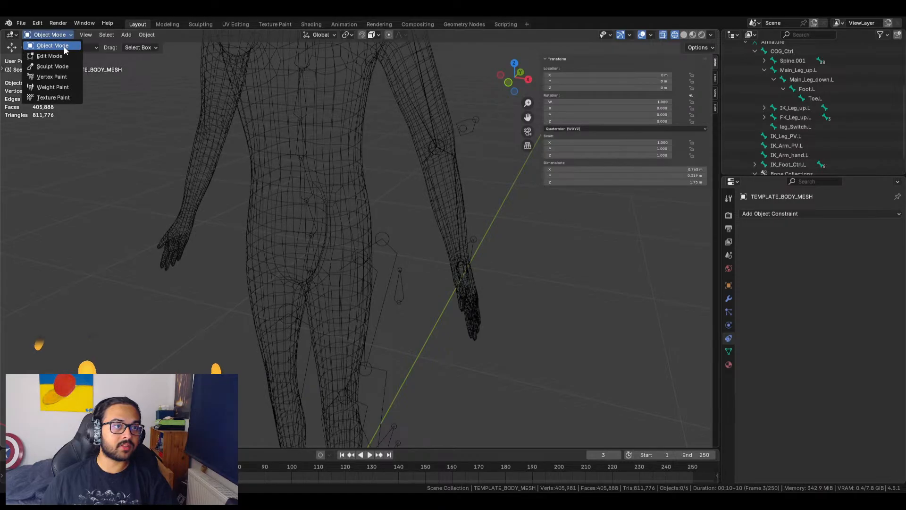
left_click(63, 47)
left_click(217, 113)
left_click(117, 110)
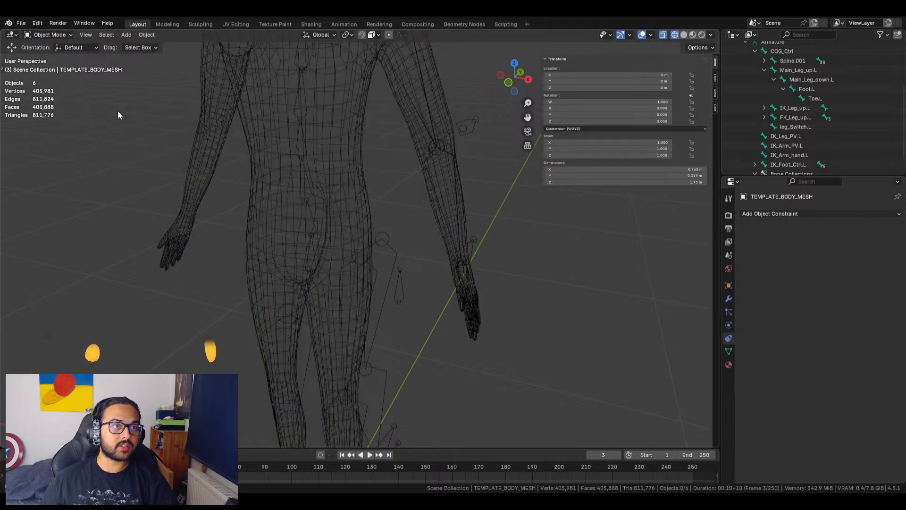
left_click(301, 140)
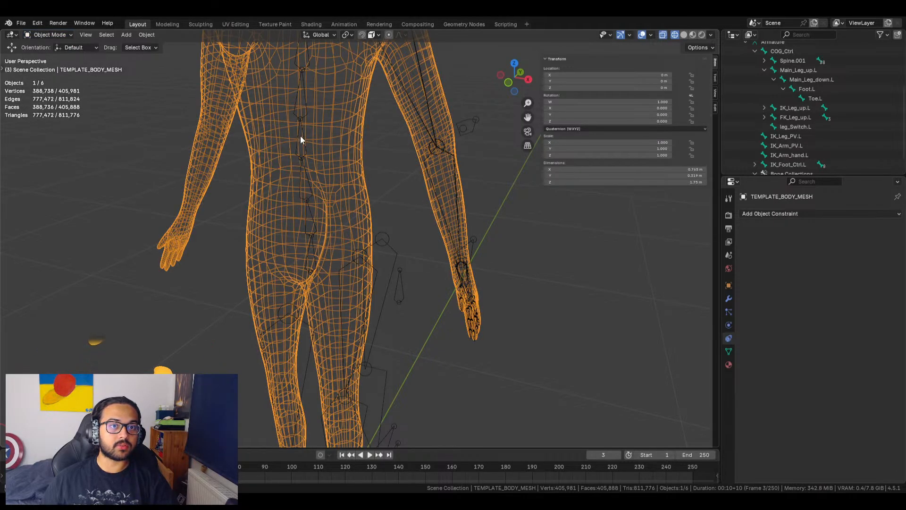
left_click(298, 138)
key("Tab")
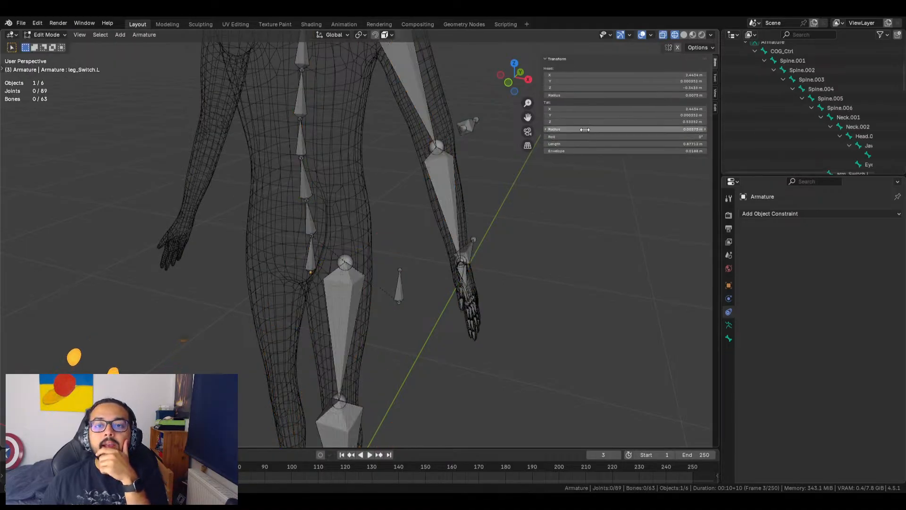
left_click(400, 283)
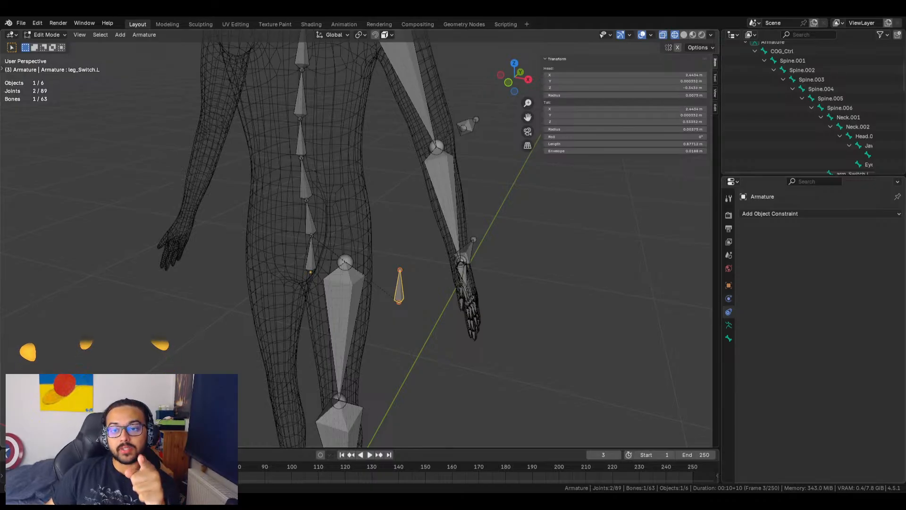
Examine the armature's object properties, including its transform, relations, collections and viewport display settings
left_click(729, 286)
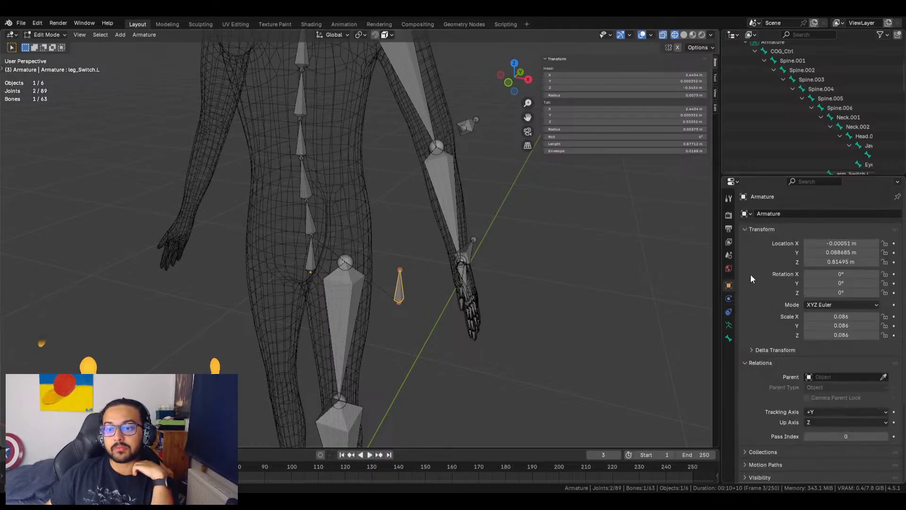
scroll(754, 299, "down", 1)
left_click(757, 331)
left_click(757, 331)
scroll(755, 318, "down", 3)
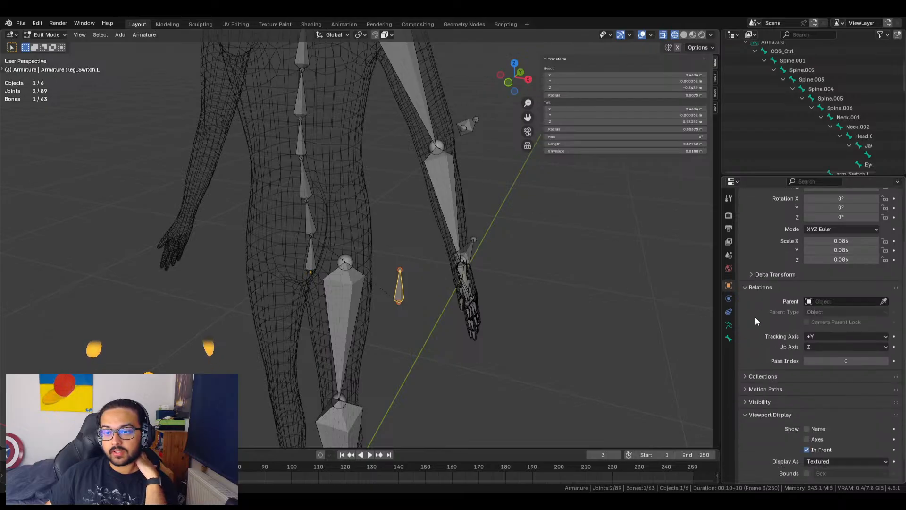
scroll(761, 326, "down", 2)
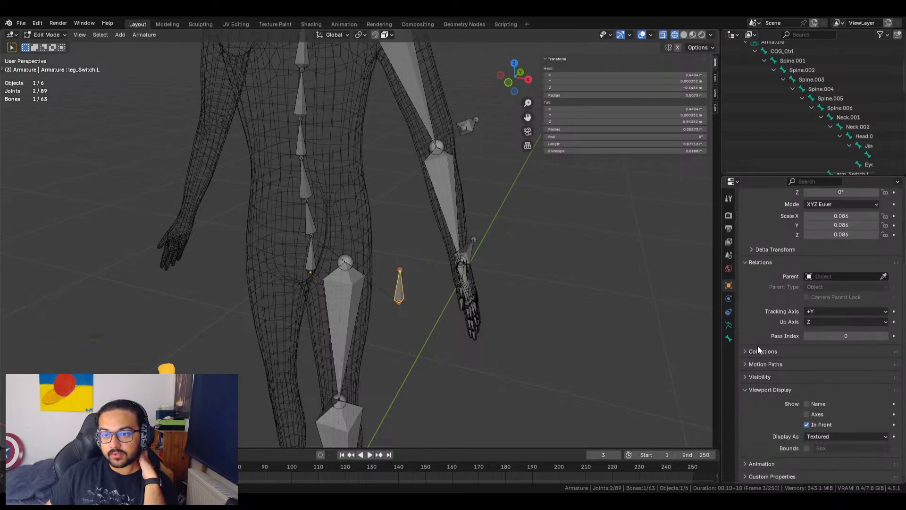
left_click(757, 350)
left_click(758, 350)
left_click(759, 351)
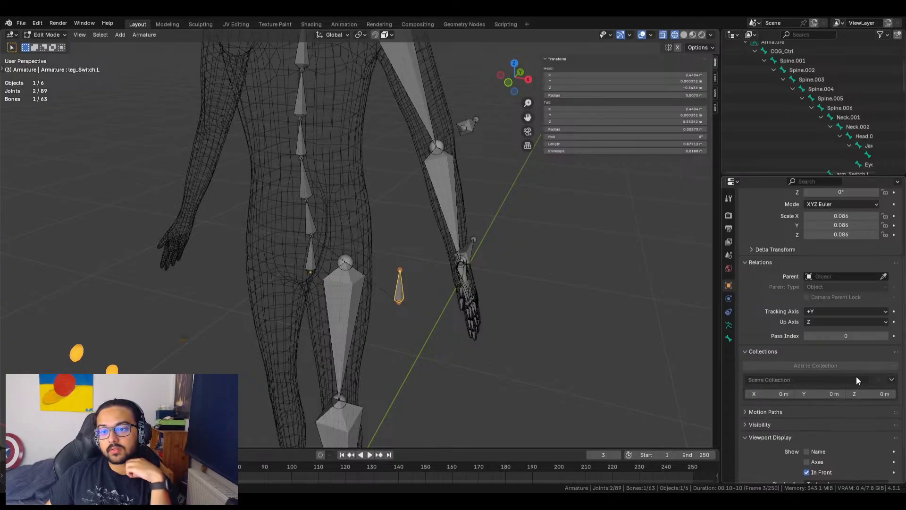
left_click(756, 350)
left_click(762, 363)
left_click(762, 363)
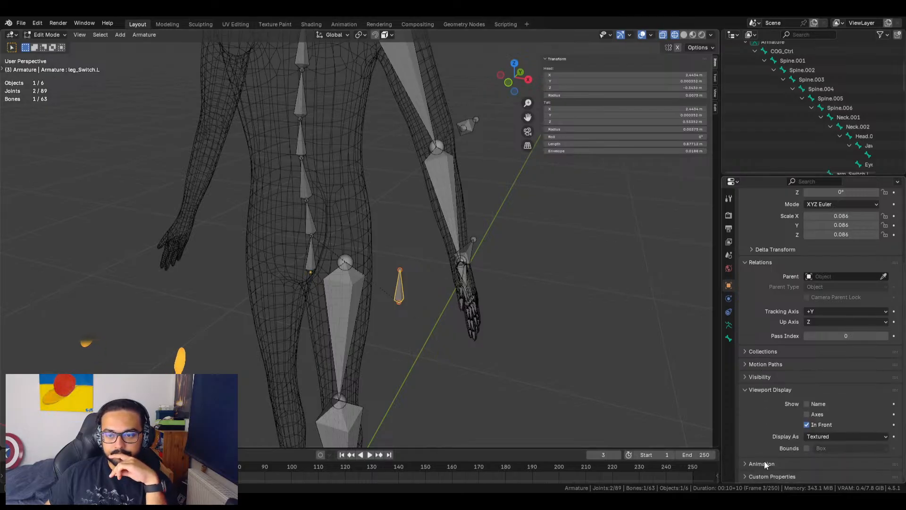
Add a new custom property to the armature object
left_click(763, 476)
scroll(763, 472, "down", 1)
left_click(792, 467)
scroll(832, 473, "down", 1)
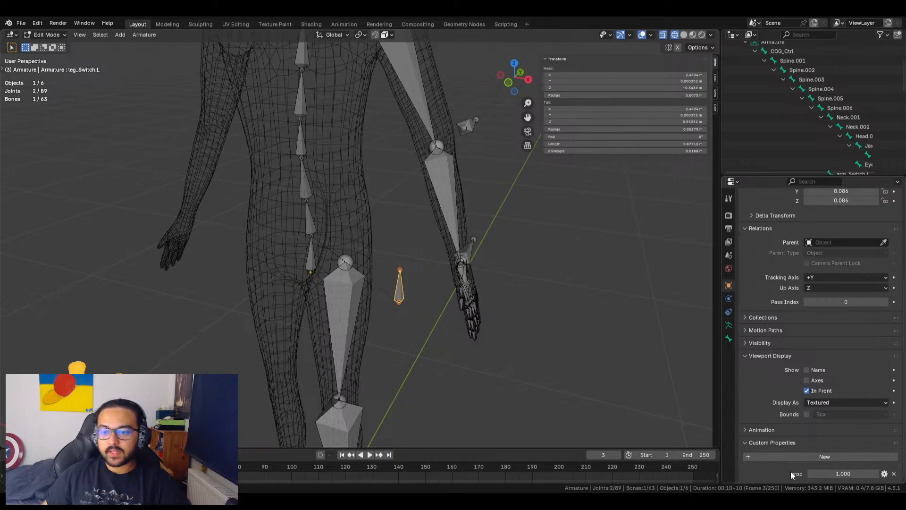
Try to make the new custom property an Integer with a minimum of 0 and a maximum of 1
left_click(884, 473)
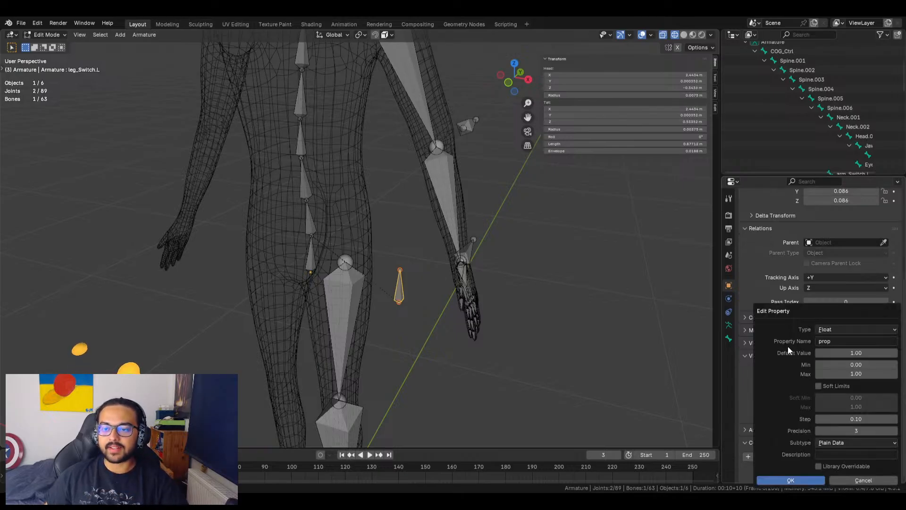
left_click(833, 330)
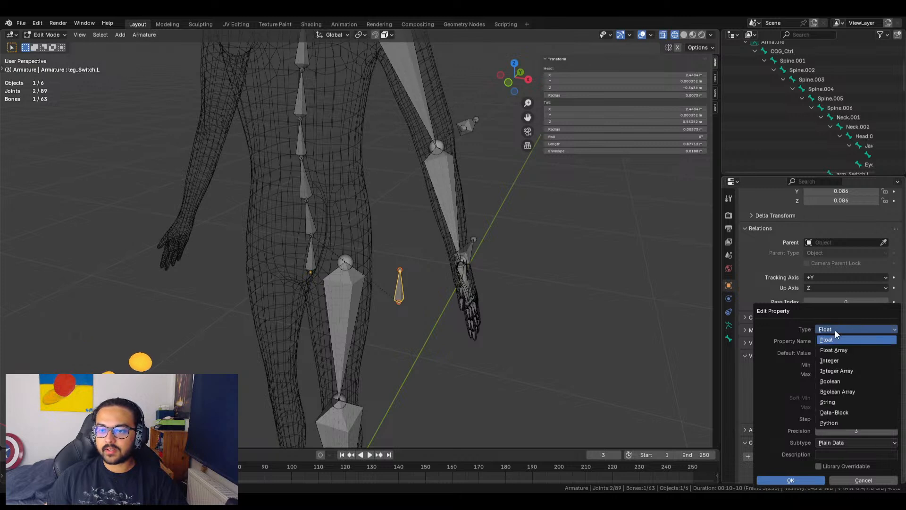
left_click(834, 330)
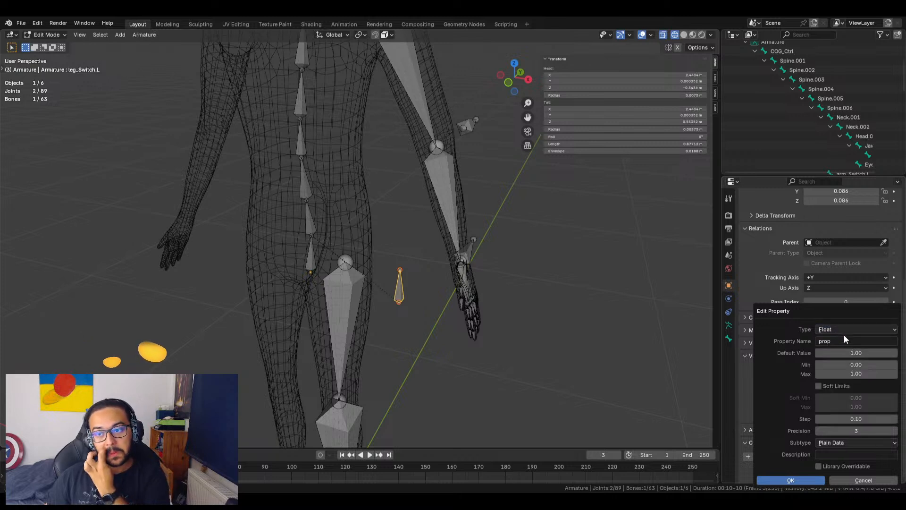
left_click(846, 329)
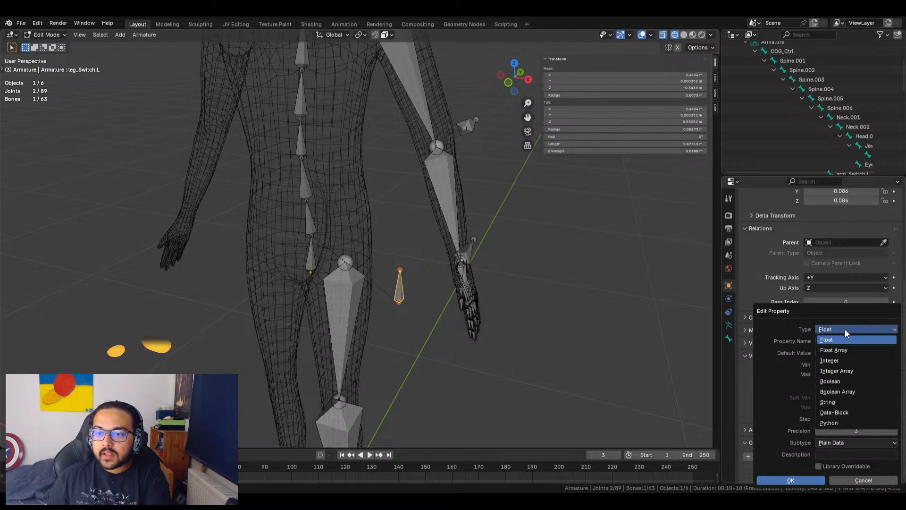
left_click(843, 360)
left_click_drag(845, 364, 823, 364)
left_click(863, 365)
type("0")
key("Return")
left_click(862, 374)
type("1")
key("Return")
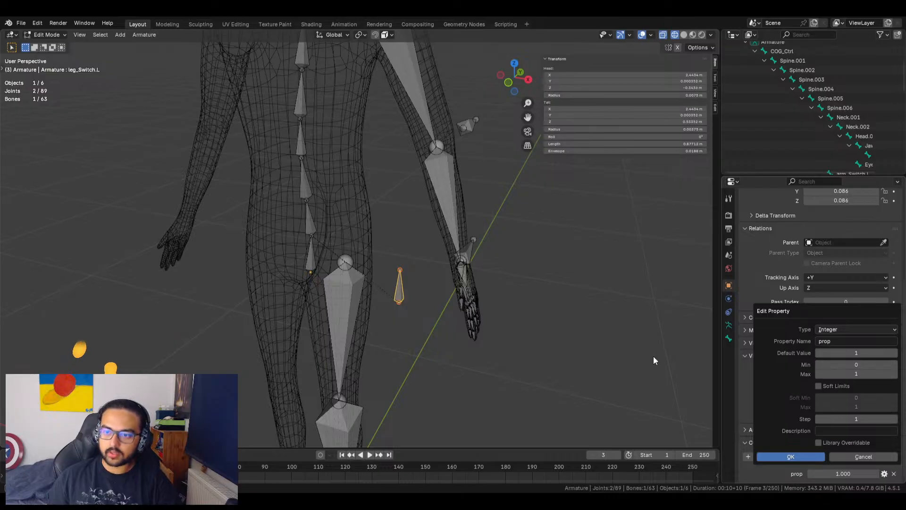
Try to give the custom property a default value of 1 and the name FK/IK
left_click_drag(848, 354, 858, 355)
left_click(858, 355)
type("1")
left_click(839, 341)
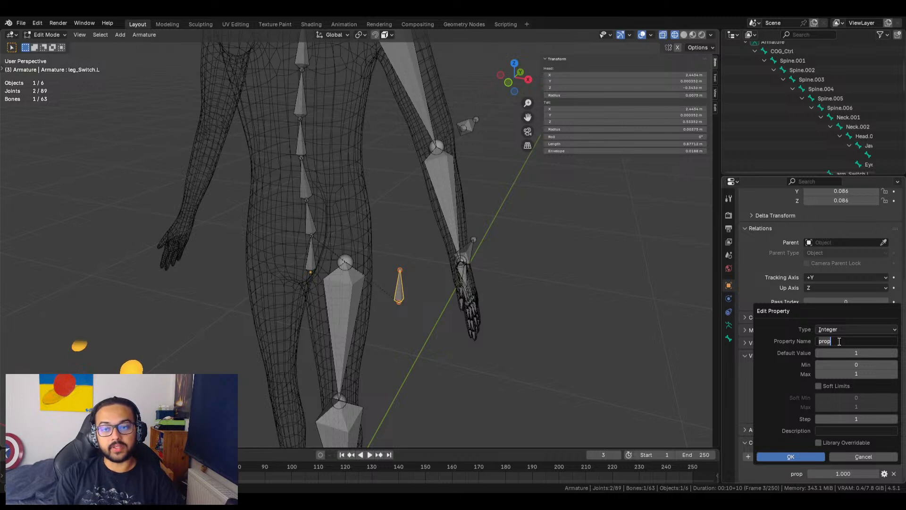
type("FK")
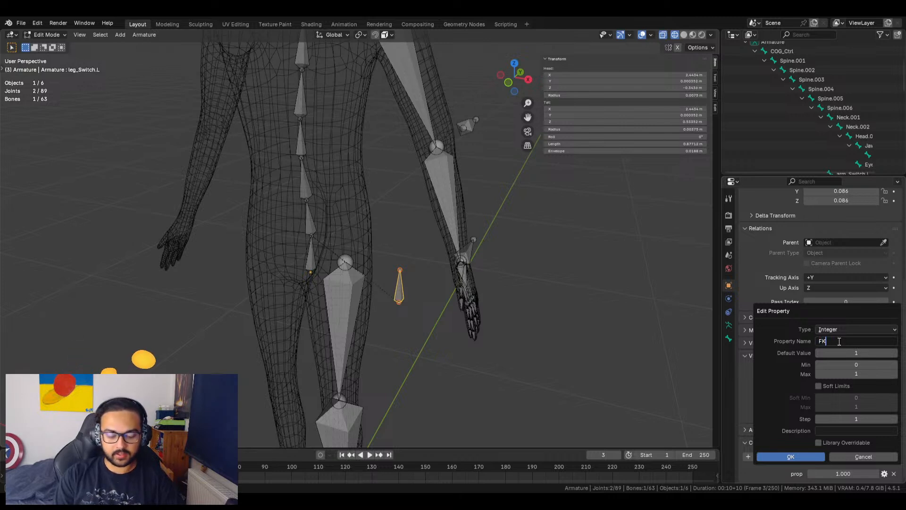
type("/IK")
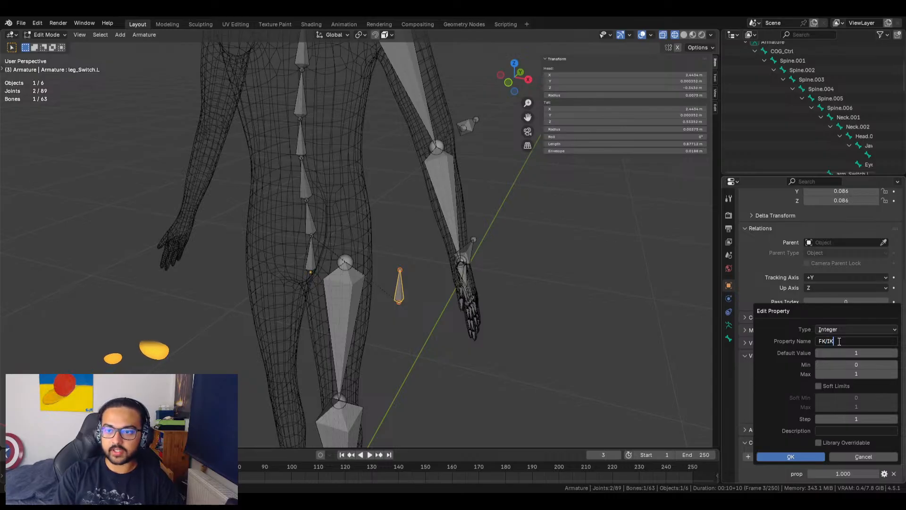
left_click(699, 332)
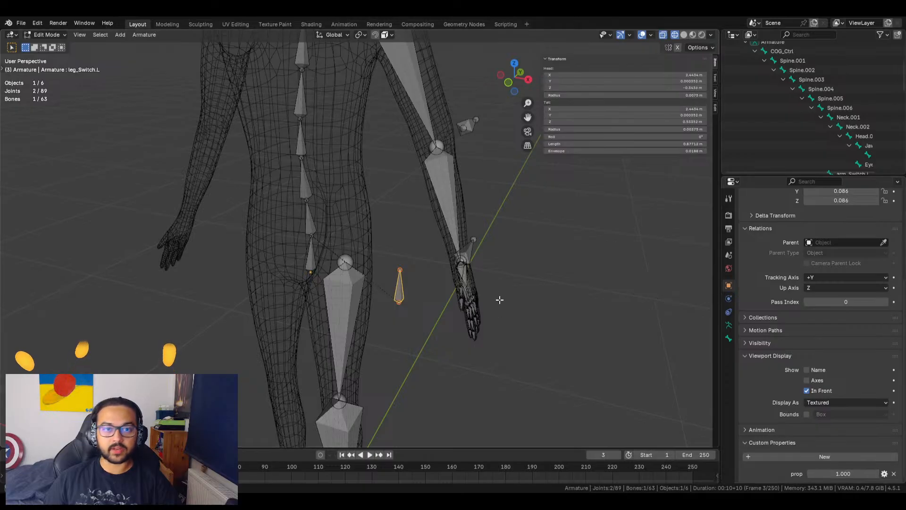
Switch the armature to Pose Mode with leg_Switch.L selected
left_click(47, 34)
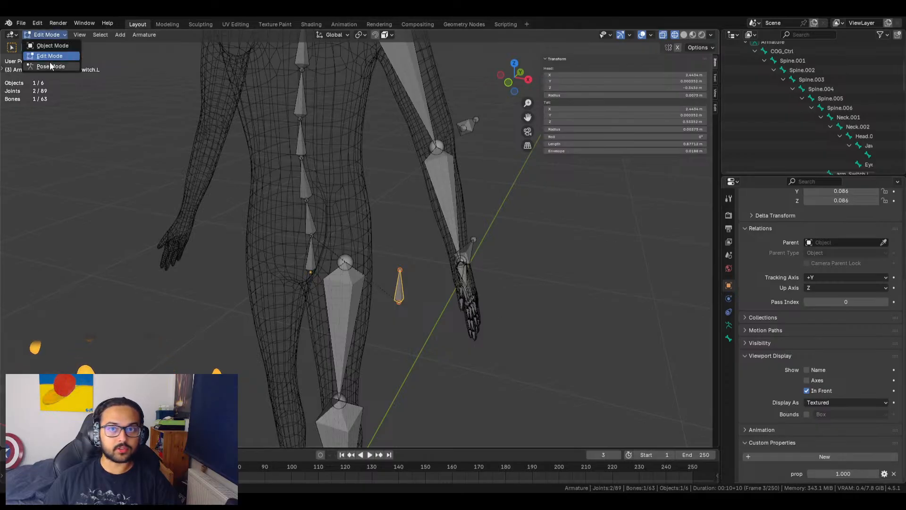
left_click(50, 60)
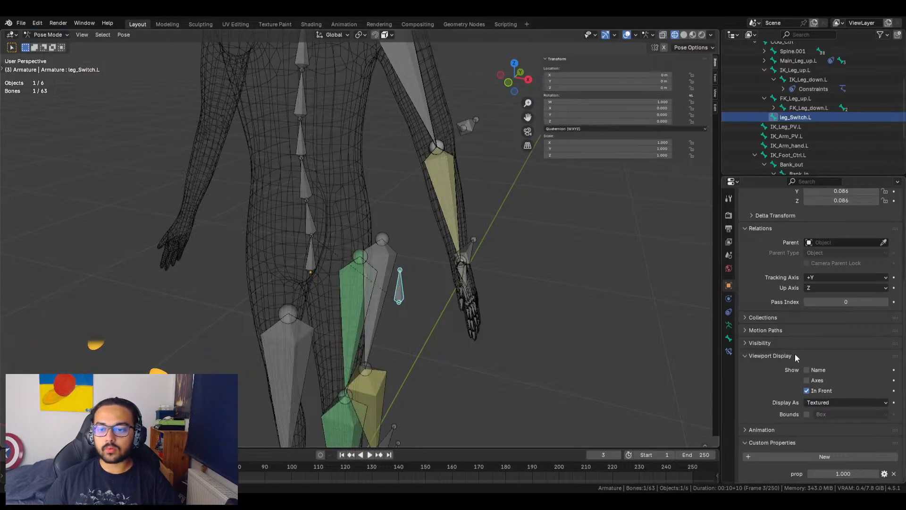
Examine the armature custom property's edit settings and the viewport's view settings
left_click(884, 474)
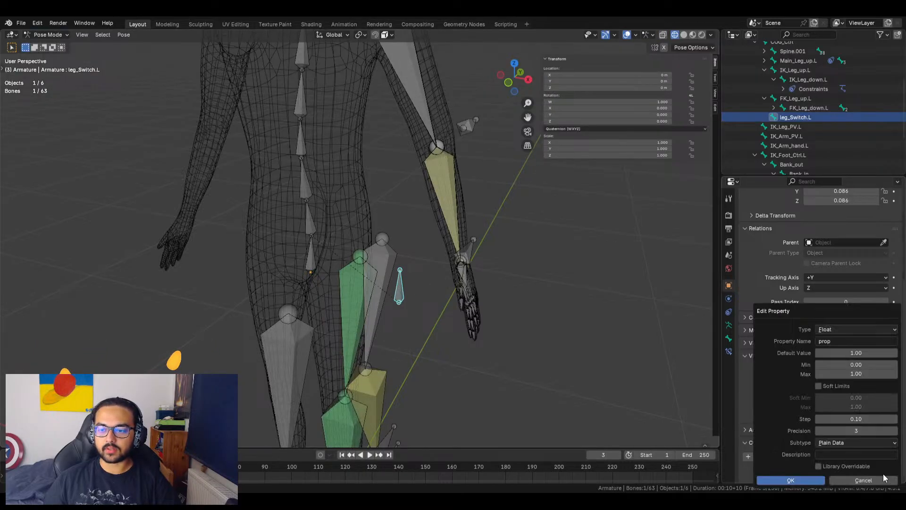
left_click(842, 442)
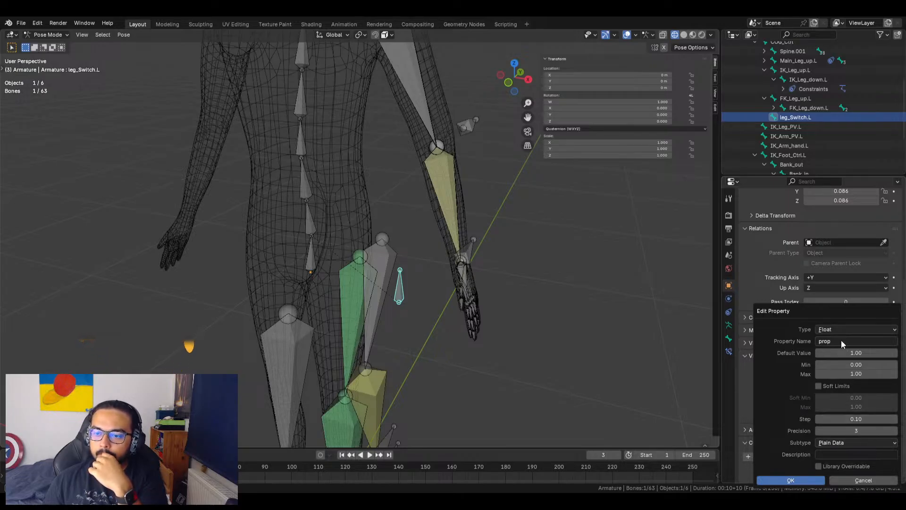
left_click(557, 266)
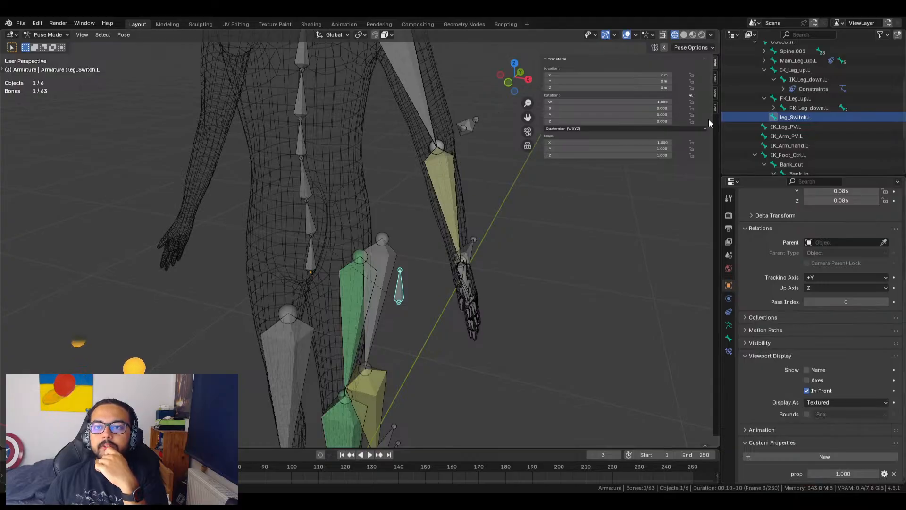
left_click(716, 93)
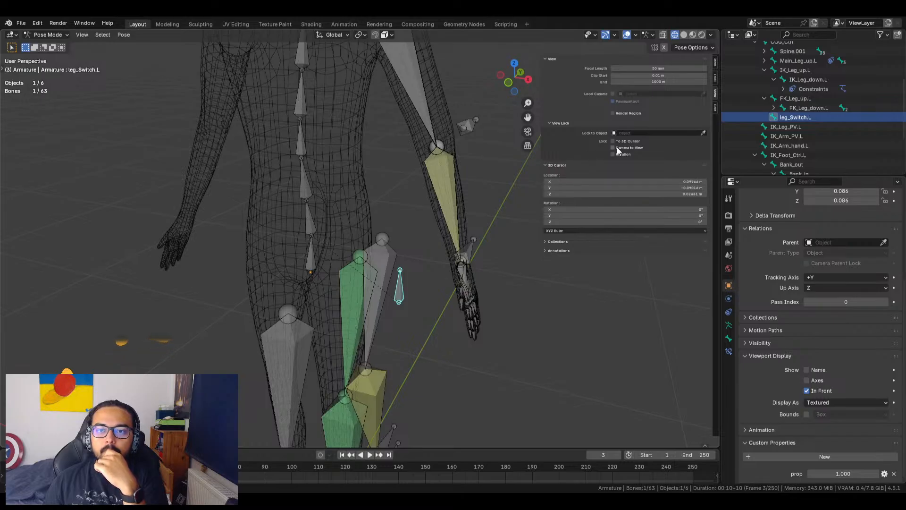
Look through leg_Switch.L's transform, tool and view settings in the viewport for the new custom property
left_click(715, 78)
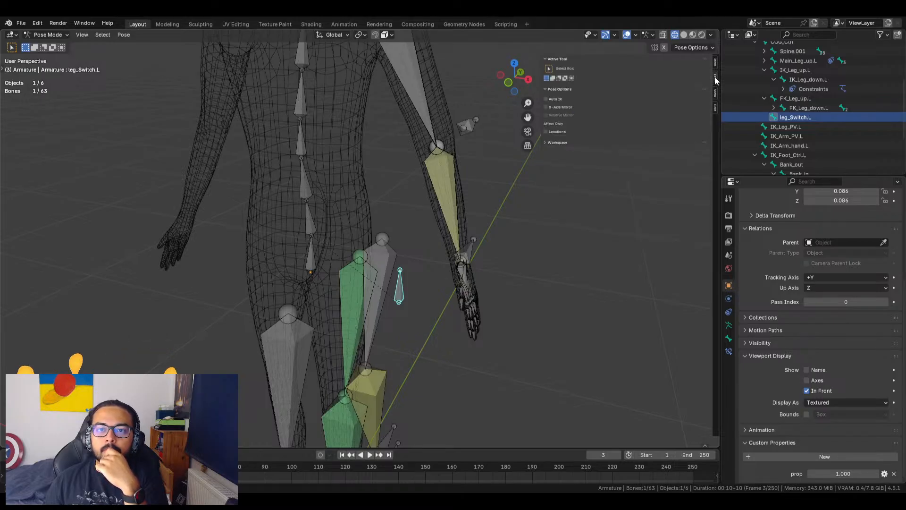
left_click(715, 94)
left_click(715, 108)
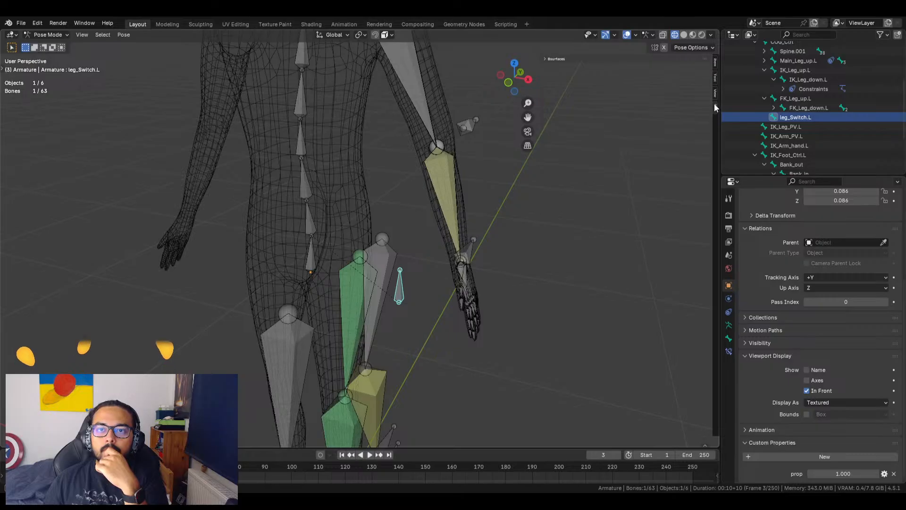
left_click(715, 60)
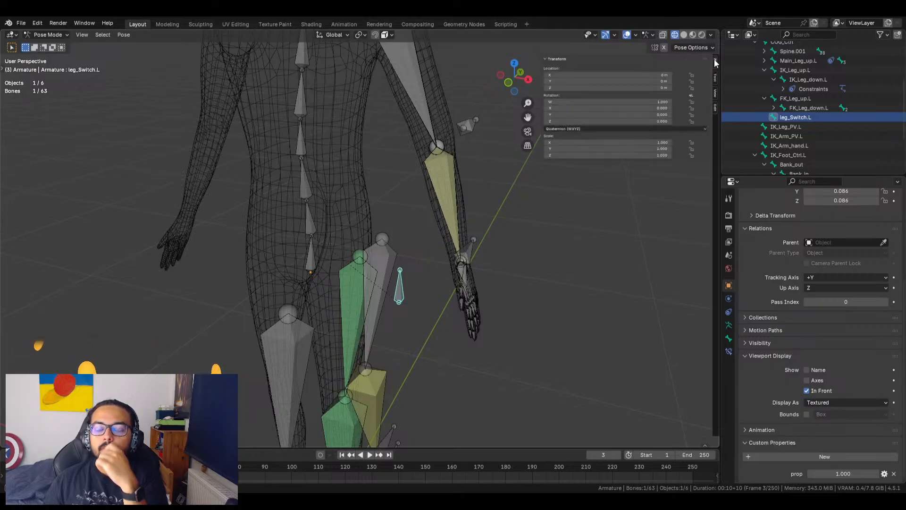
left_click(716, 75)
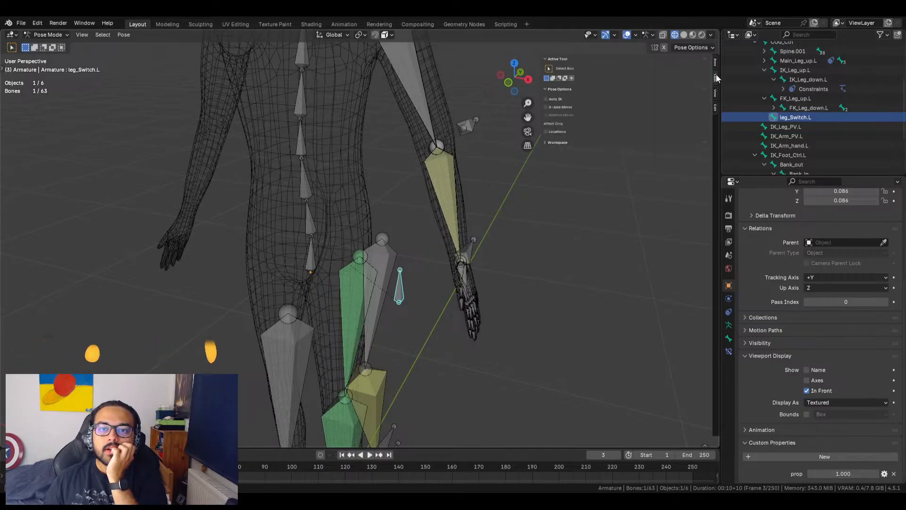
left_click(716, 93)
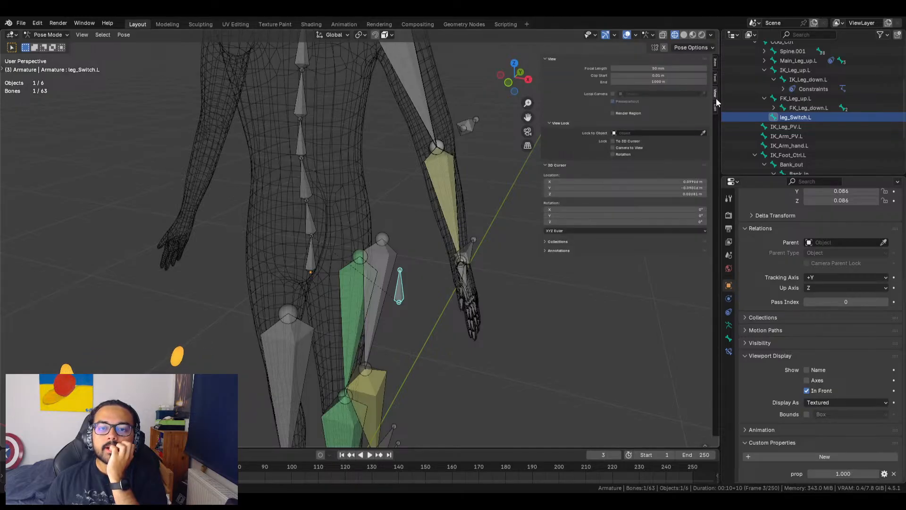
left_click(715, 108)
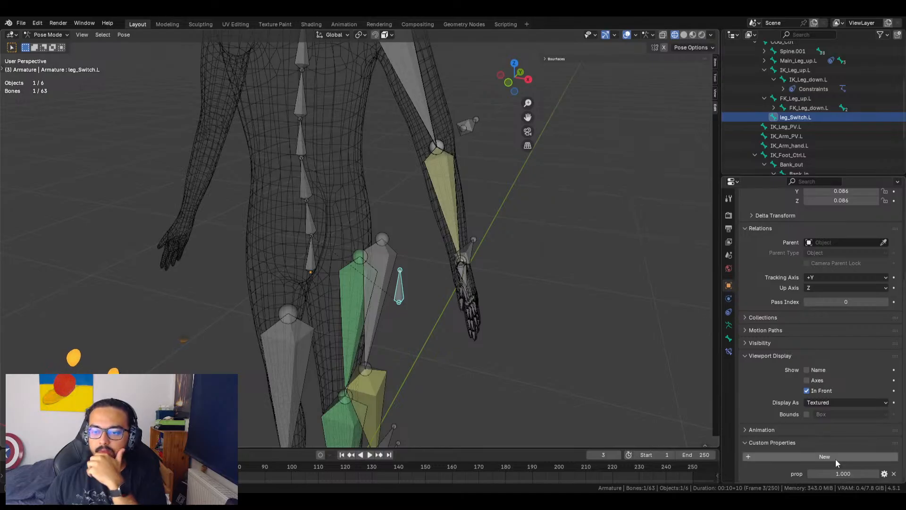
left_click(883, 474)
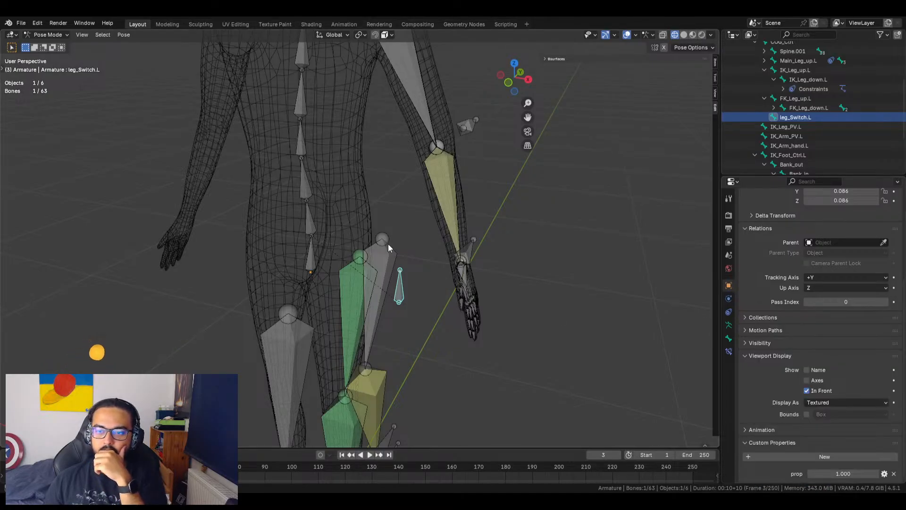
Switch the armature to Edit Mode and enter FK/IK as the name of its custom property
left_click(48, 35)
left_click(49, 56)
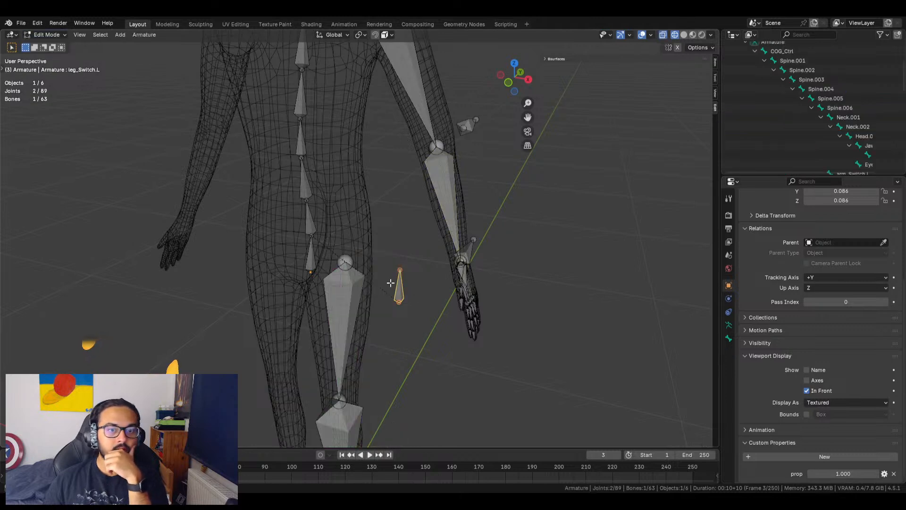
left_click(884, 474)
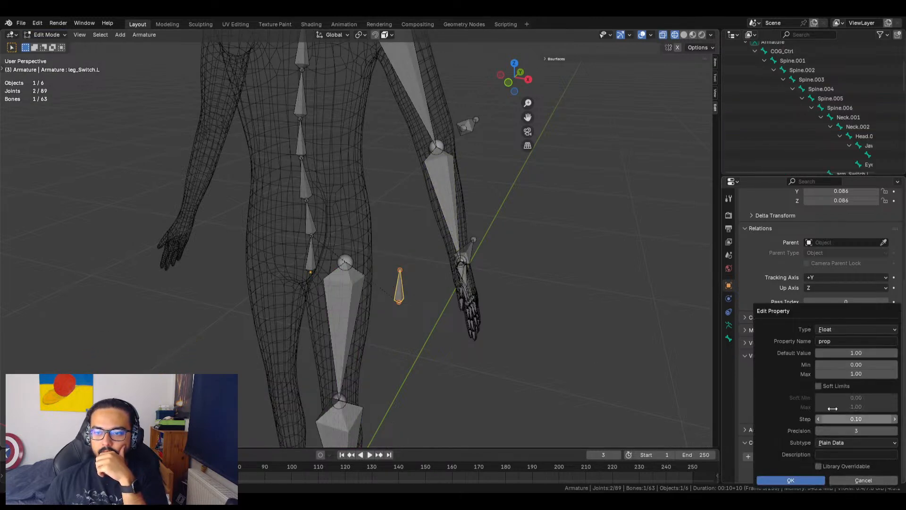
left_click(827, 341)
type("FK/IK")
key("Return")
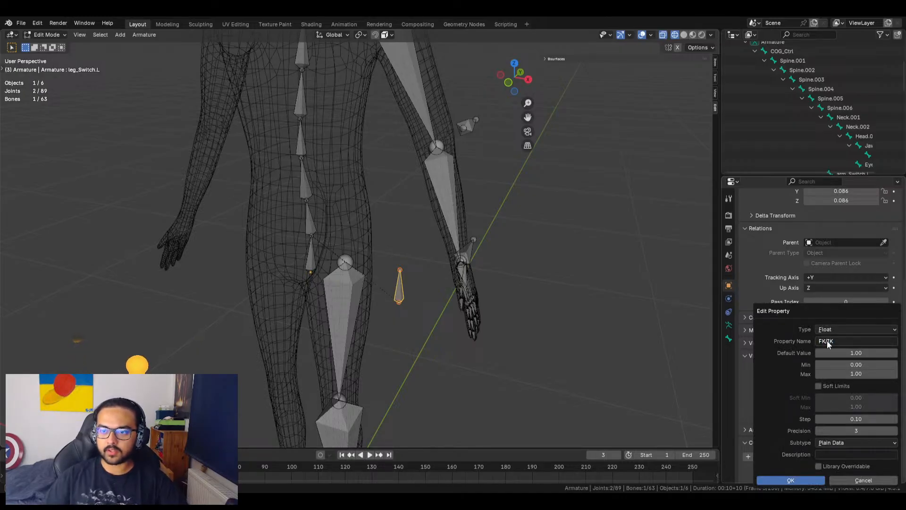
Make the armature's FK/IK property a library-overridable Integer and apply the changes
left_click(842, 329)
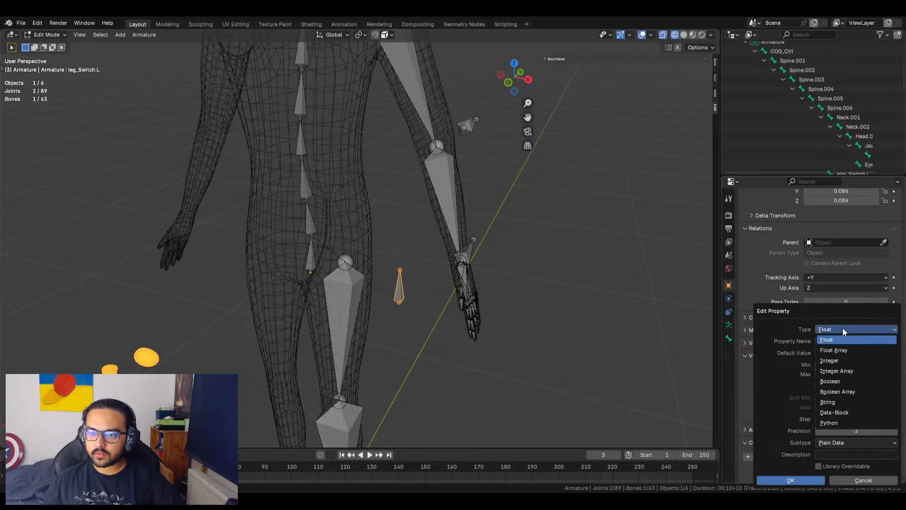
left_click(843, 361)
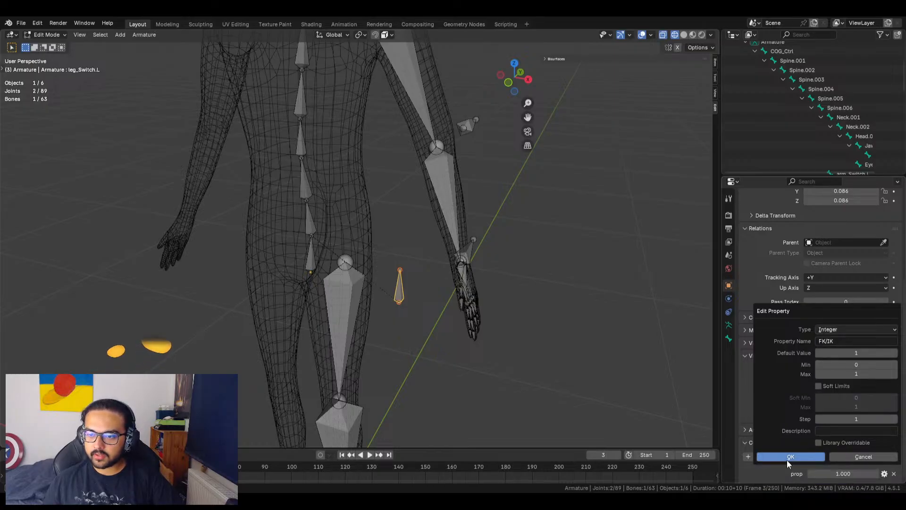
left_click(840, 443)
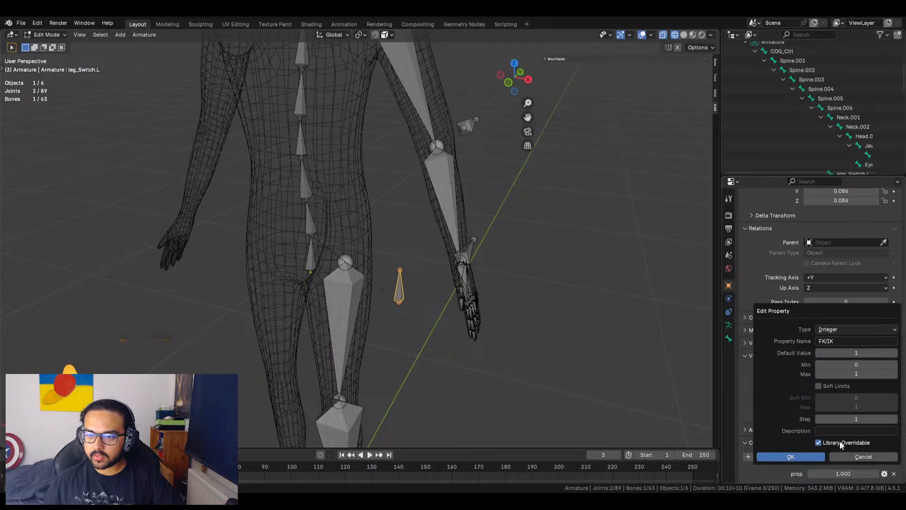
left_click(803, 459)
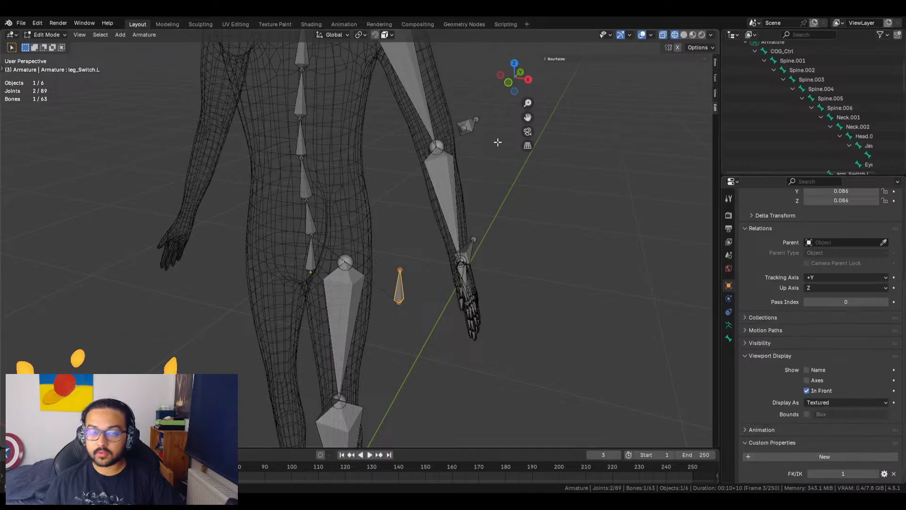
Return to Pose Mode and check leg_Switch.L's viewport settings for the FK/IK property
left_click(54, 36)
left_click(63, 66)
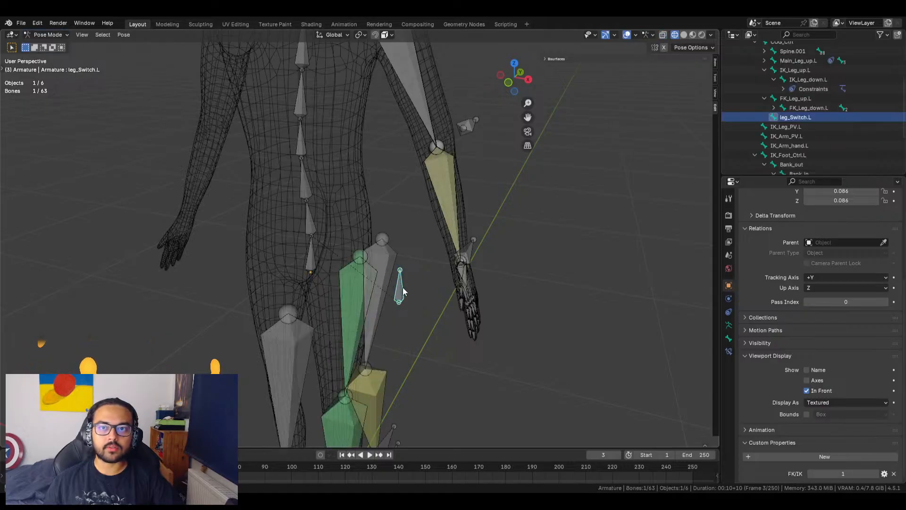
left_click(714, 62)
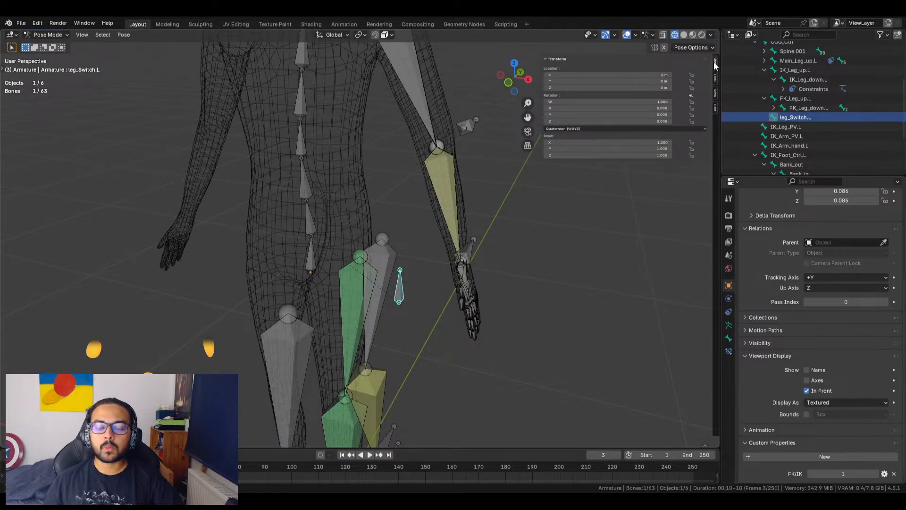
left_click(715, 77)
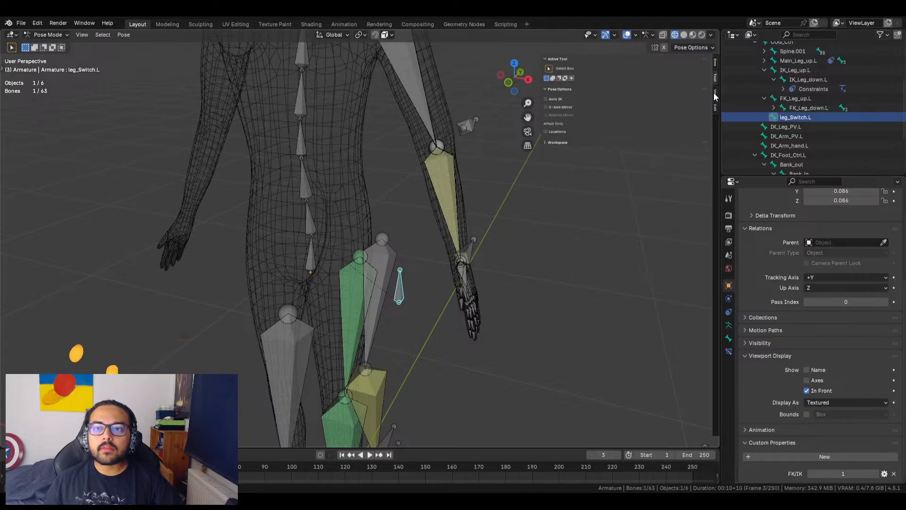
left_click(715, 93)
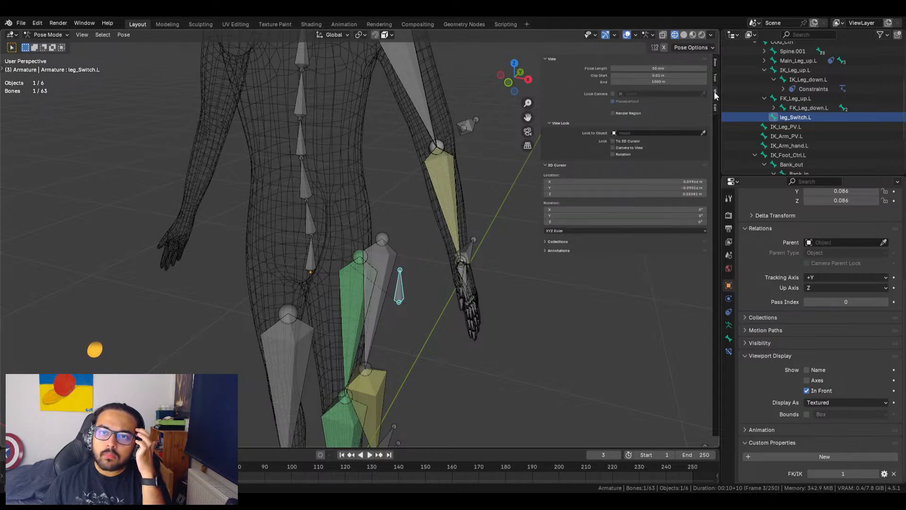
left_click(715, 61)
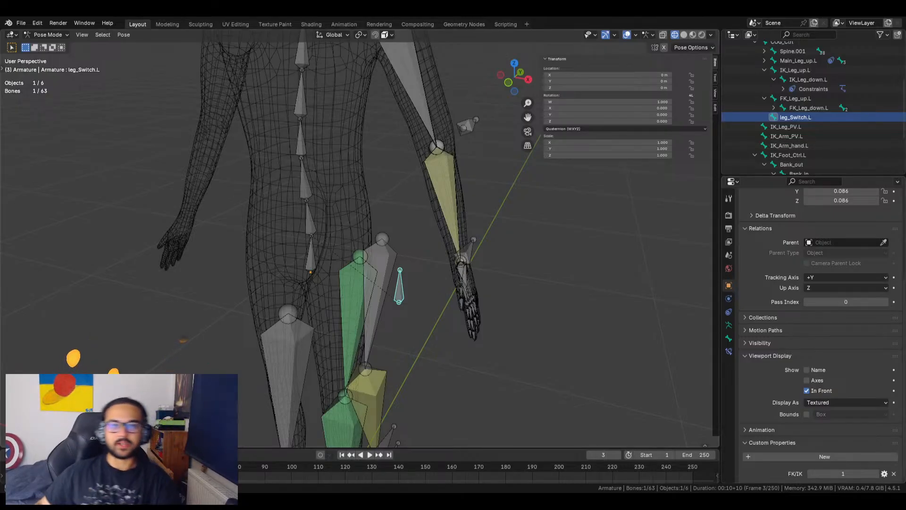
Examine the options available for the FK/IK property and the Main_Leg_up.L bone beside the switch
scroll(532, 325, "down", 1)
middle_click_drag(531, 326, 457, 163)
middle_click_drag(446, 222, 403, 205, "shift")
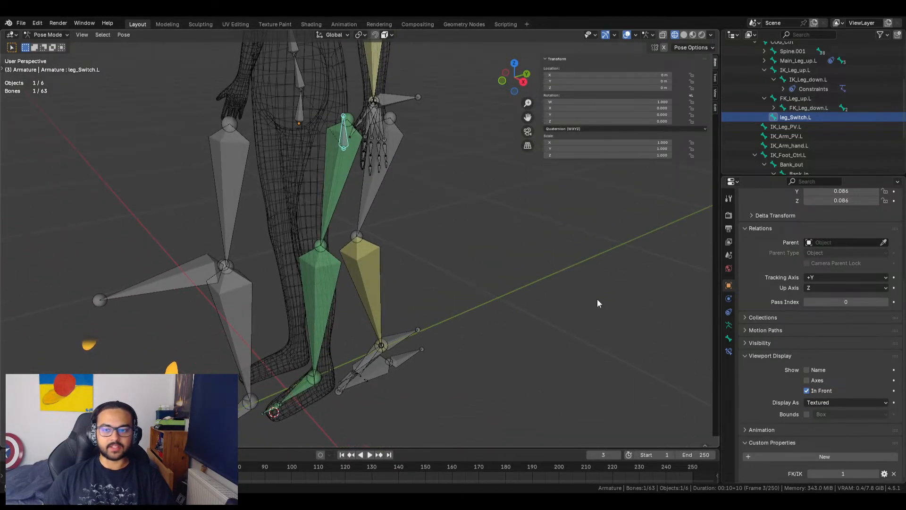
right_click(851, 473)
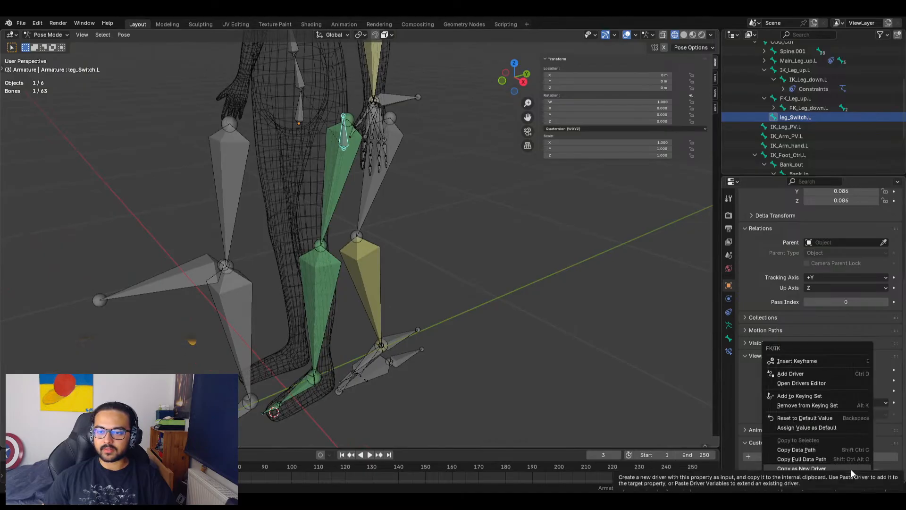
left_click(528, 250)
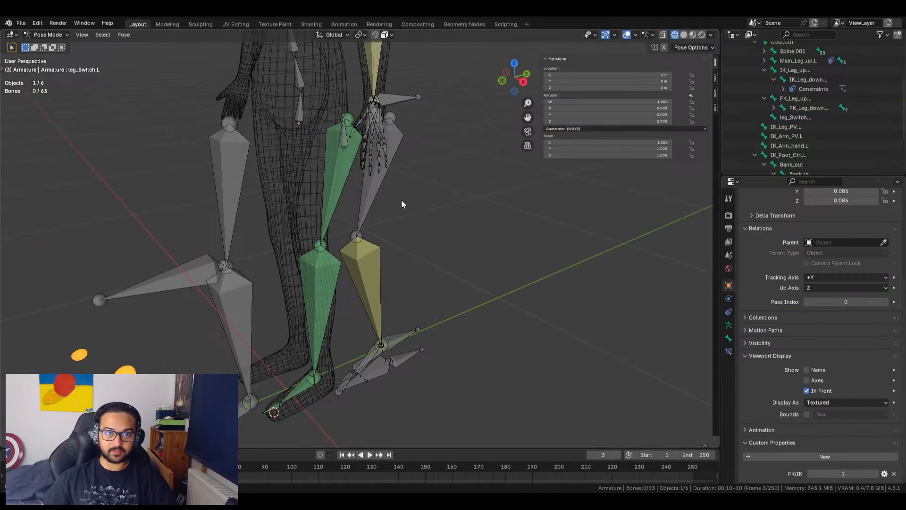
left_click(339, 177)
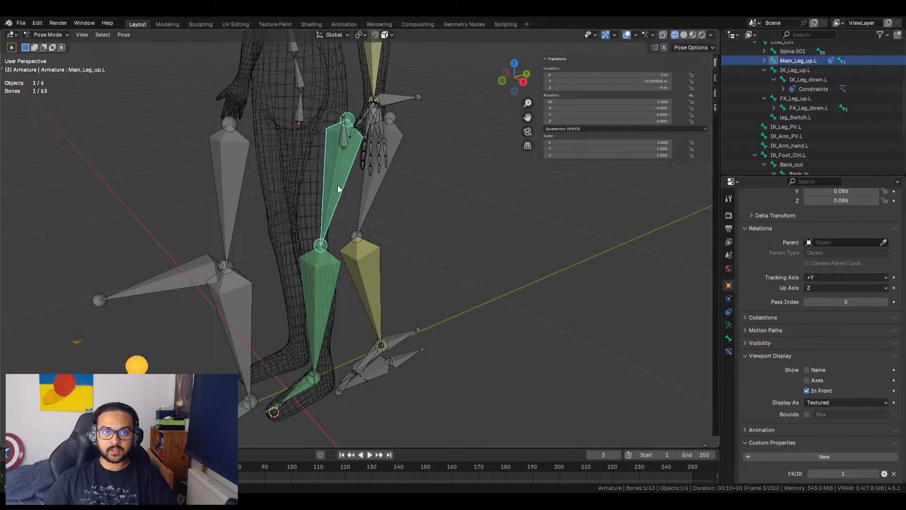
middle_click_drag(485, 217, 462, 241)
Reselect leg_Switch.L and delete the FK/IK custom property from the armature object
left_click(358, 198)
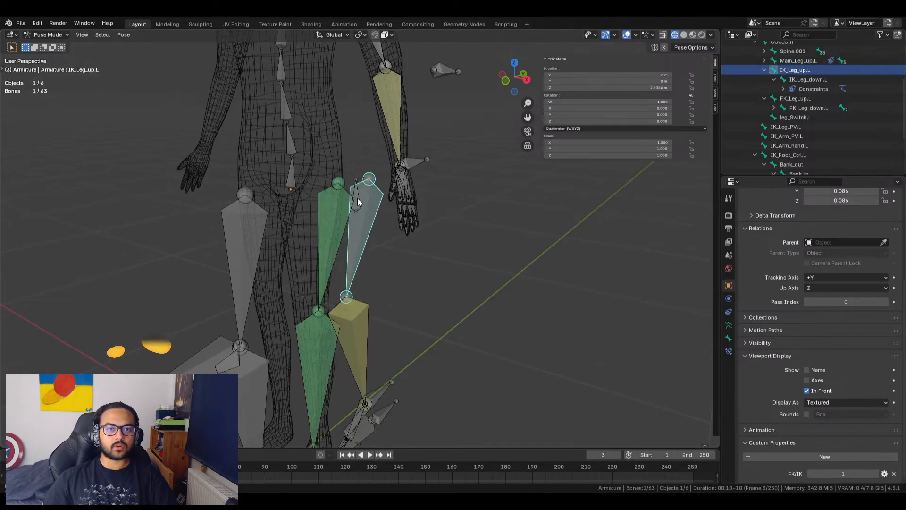
left_click(357, 197)
middle_click_drag(475, 278, 560, 278)
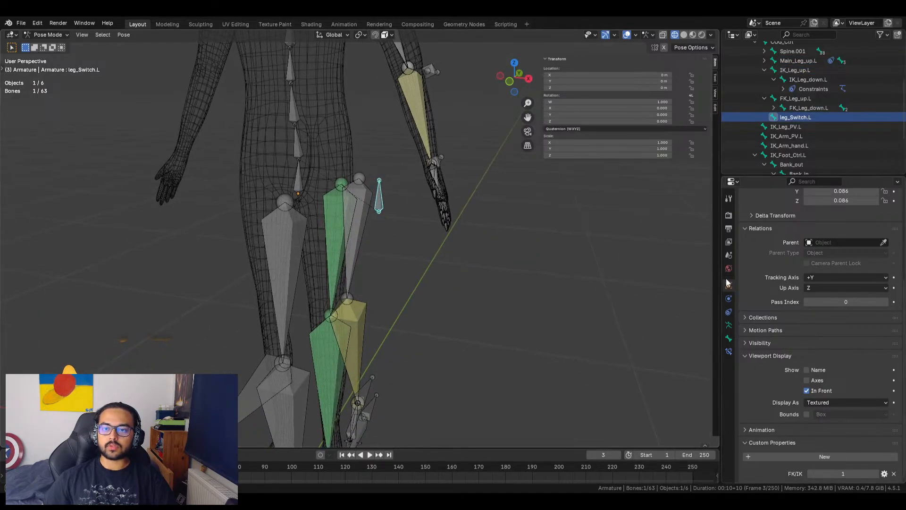
scroll(811, 257, "up", 3)
scroll(811, 257, "up", 4)
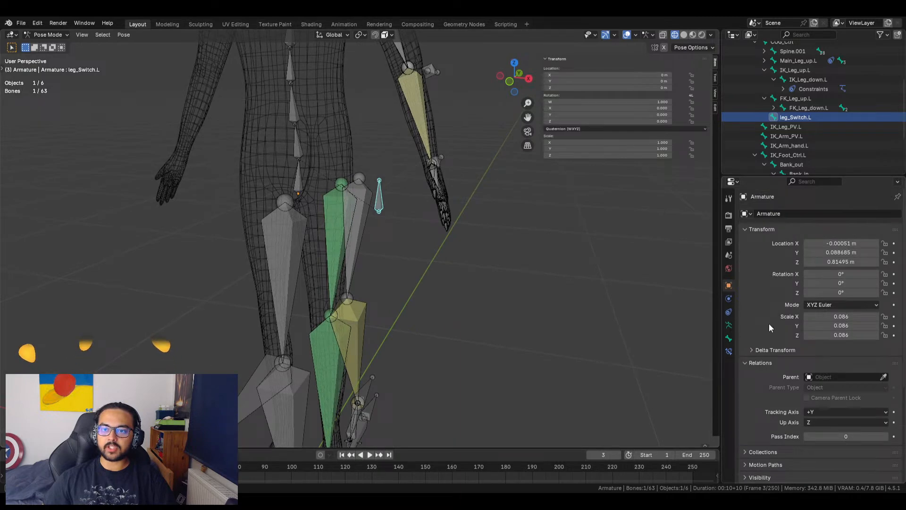
scroll(803, 359, "down", 7)
left_click(893, 473)
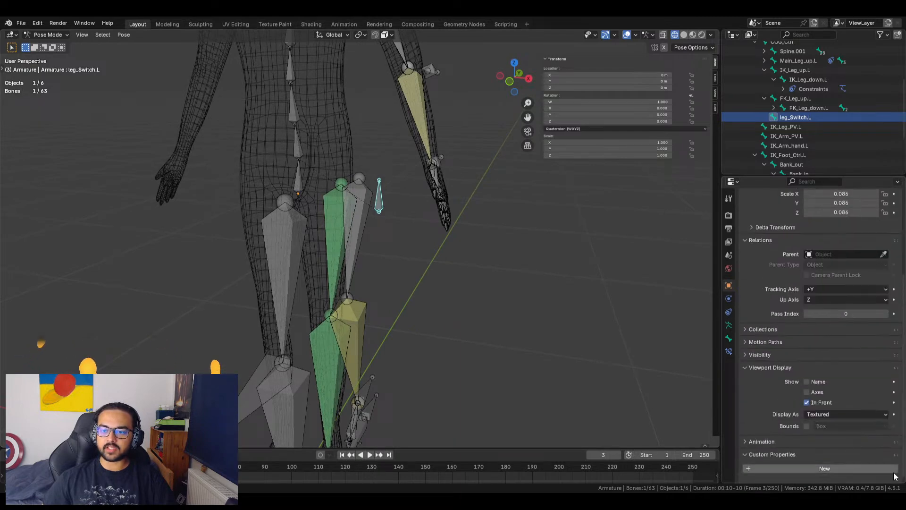
Add a new custom property to the leg_Switch.L bone itself
left_click(728, 338)
scroll(783, 271, "down", 2)
scroll(779, 302, "down", 8)
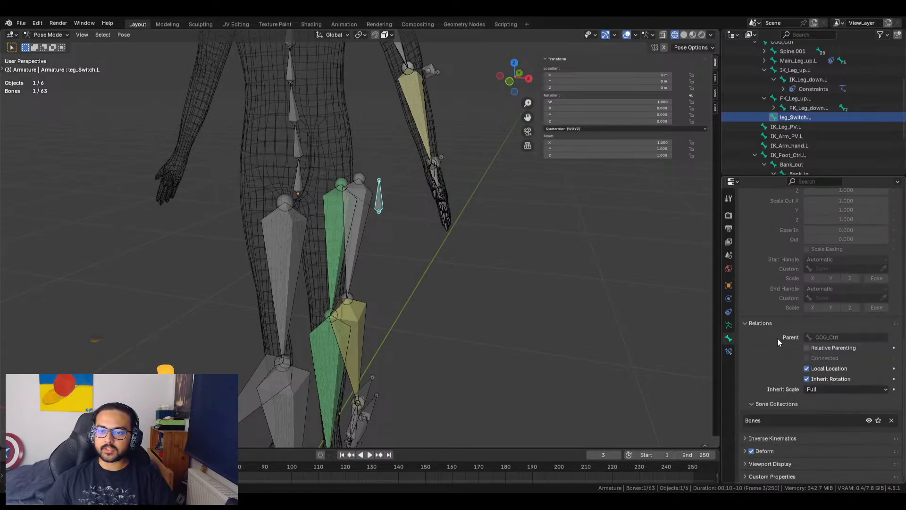
left_click(767, 476)
scroll(784, 461, "down", 1)
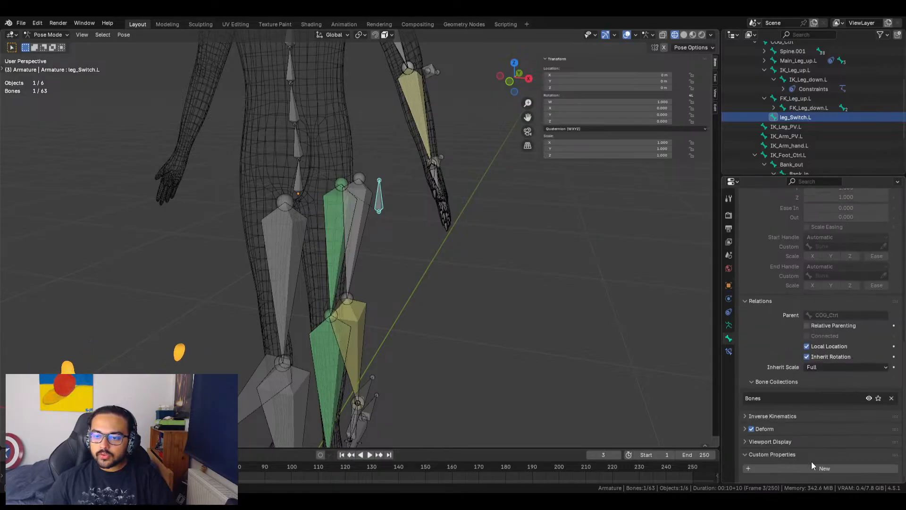
left_click(818, 466)
scroll(808, 444, "down", 1)
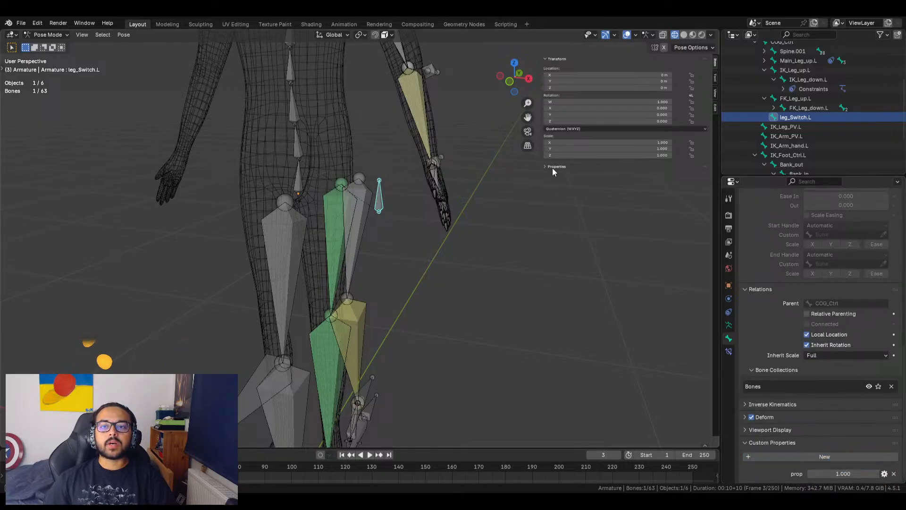
Set leg_Switch.L's new custom property to type Integer, name it FK/IK, and expand the bone's properties beside its transform values
left_click(884, 474)
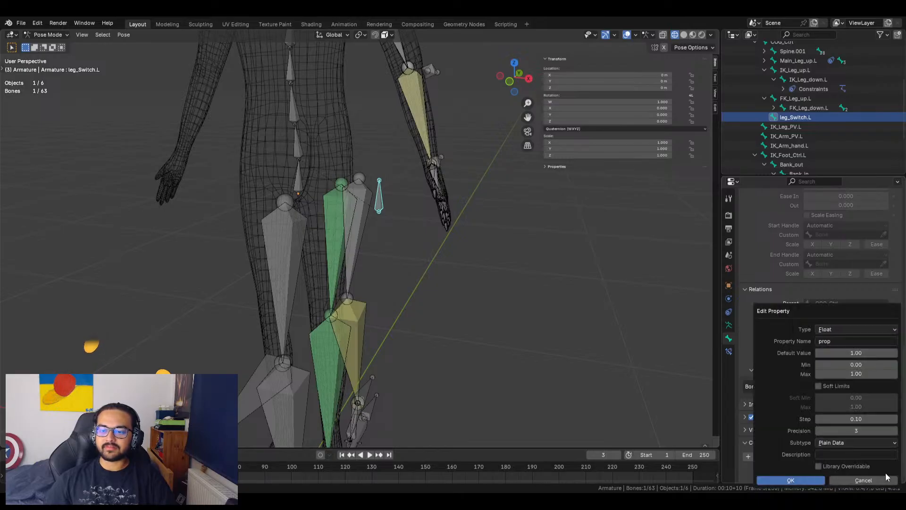
left_click(832, 330)
left_click(840, 361)
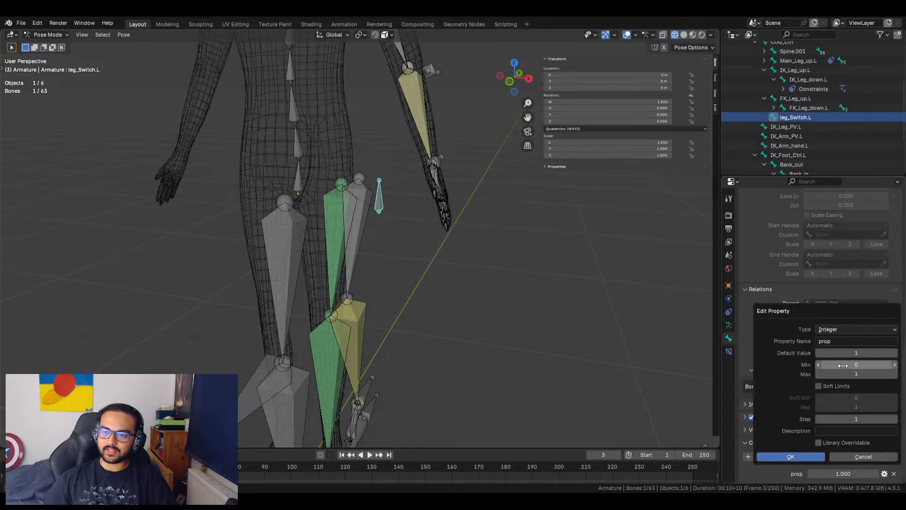
left_click(837, 341)
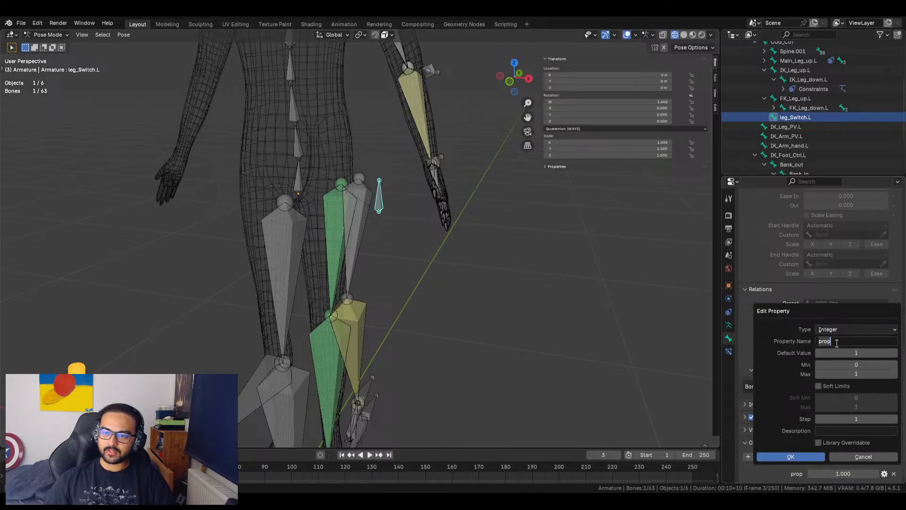
type("FK/IK")
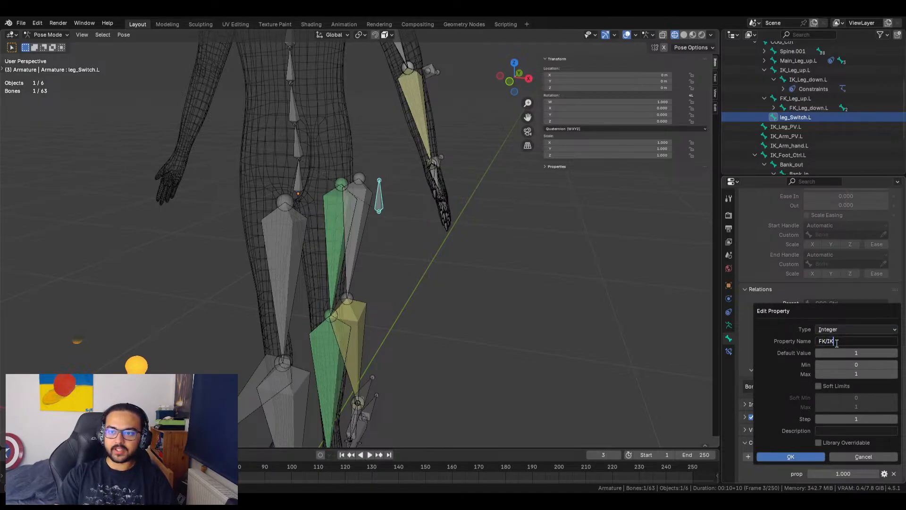
key("Return")
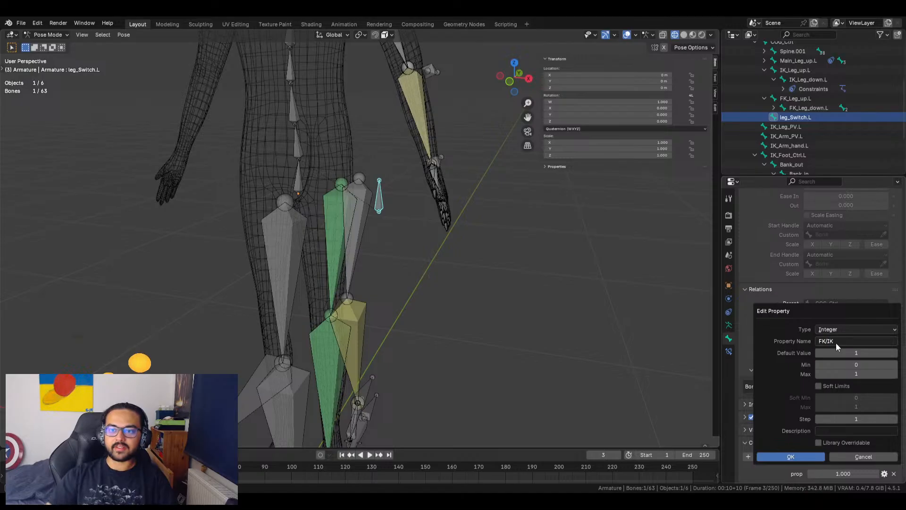
left_click(793, 456)
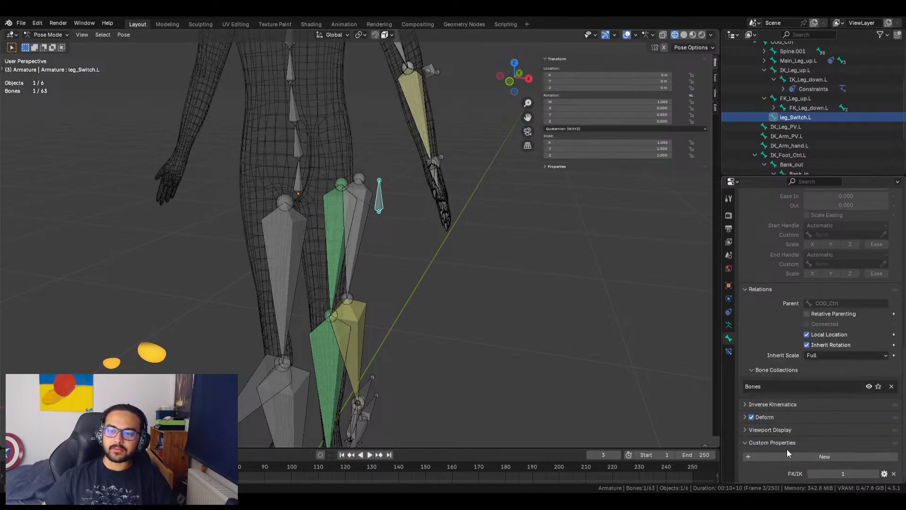
left_click(555, 166)
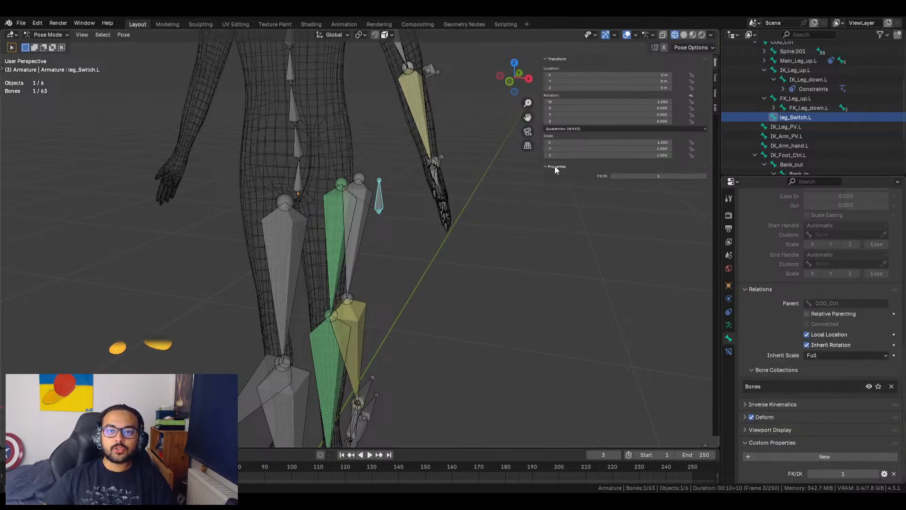
Set the influence of the IK constraint on Main_Leg_up.L to 0
middle_click_drag(480, 255, 437, 250)
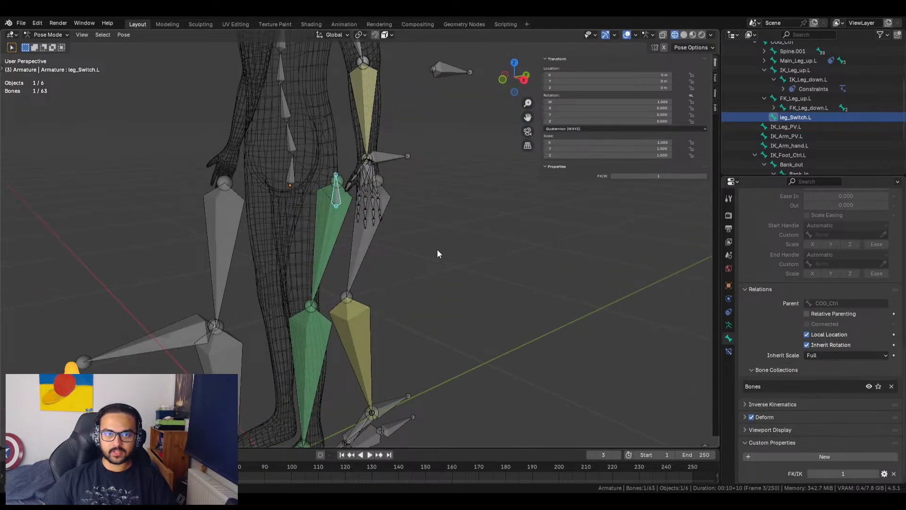
left_click(329, 220)
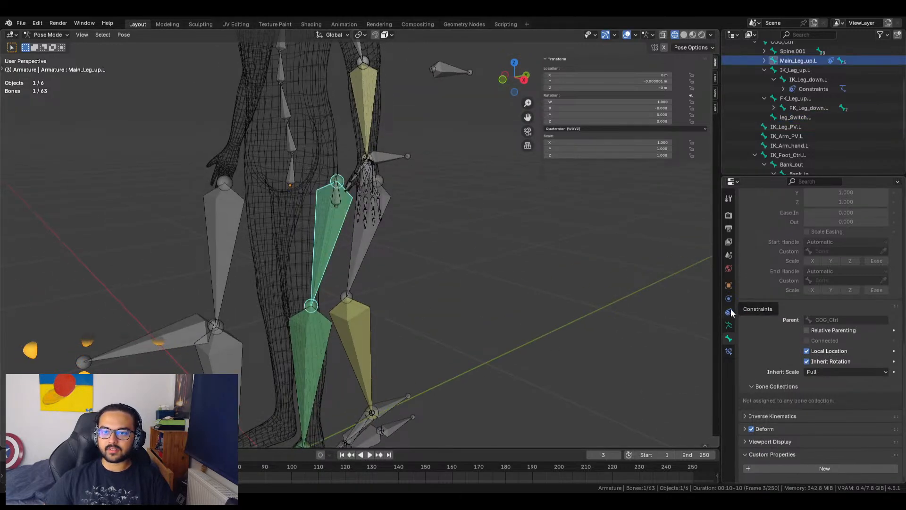
left_click(728, 351)
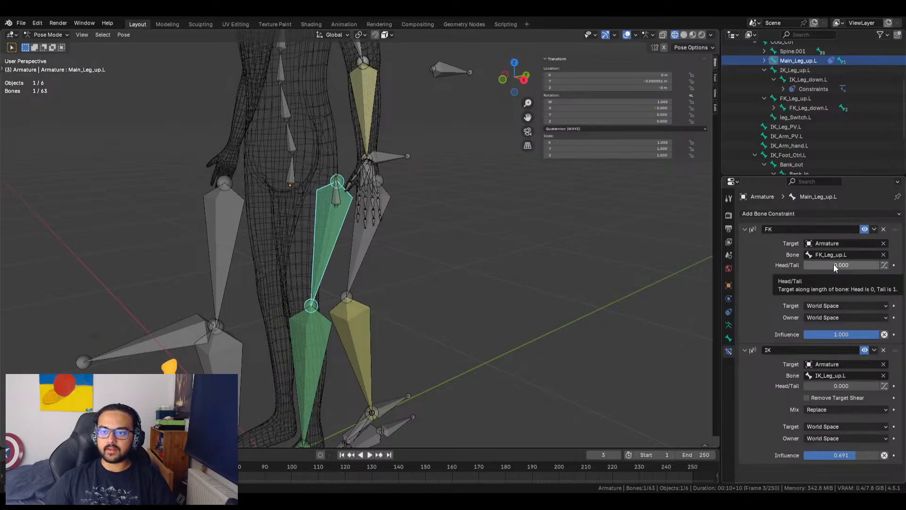
left_click_drag(835, 457, 805, 456)
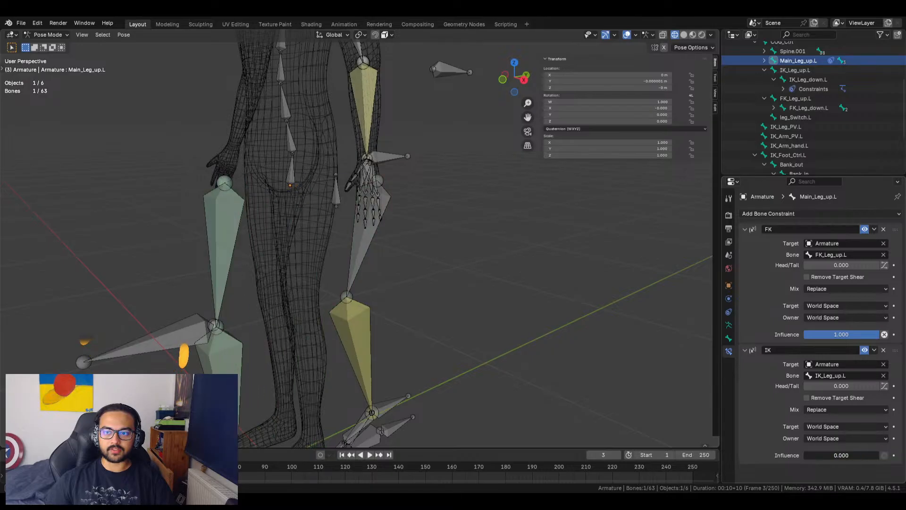
Try rotating FK_Leg_up.L and IK_Leg_up.L and moving the IK foot control, cancelling each transform
middle_click_drag(465, 326, 338, 242)
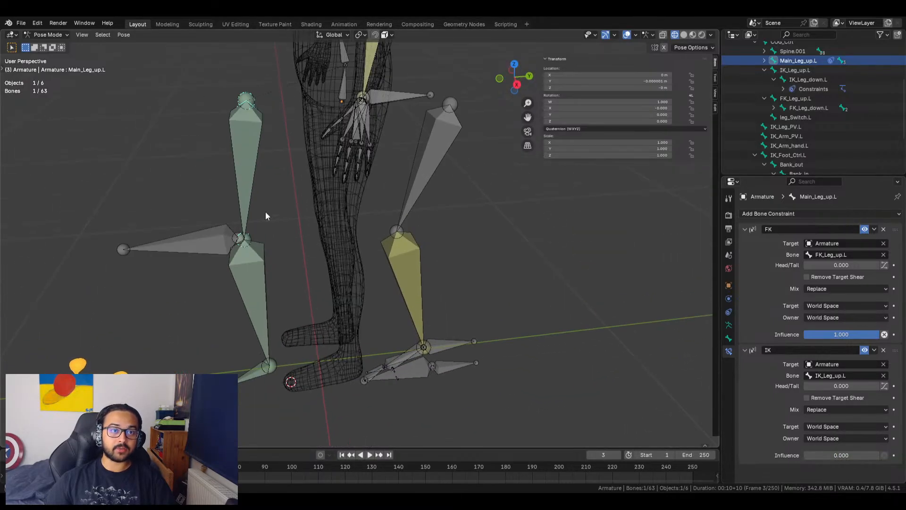
left_click(244, 152)
key("r")
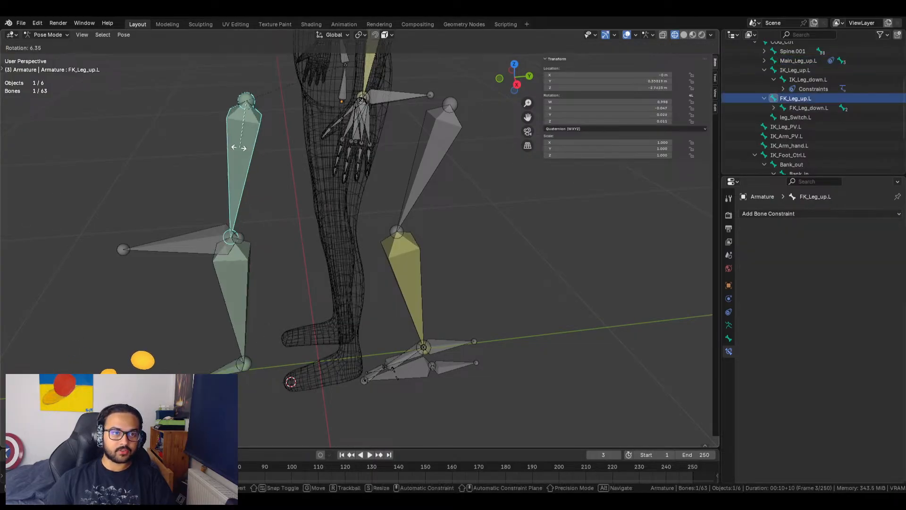
right_click(250, 153)
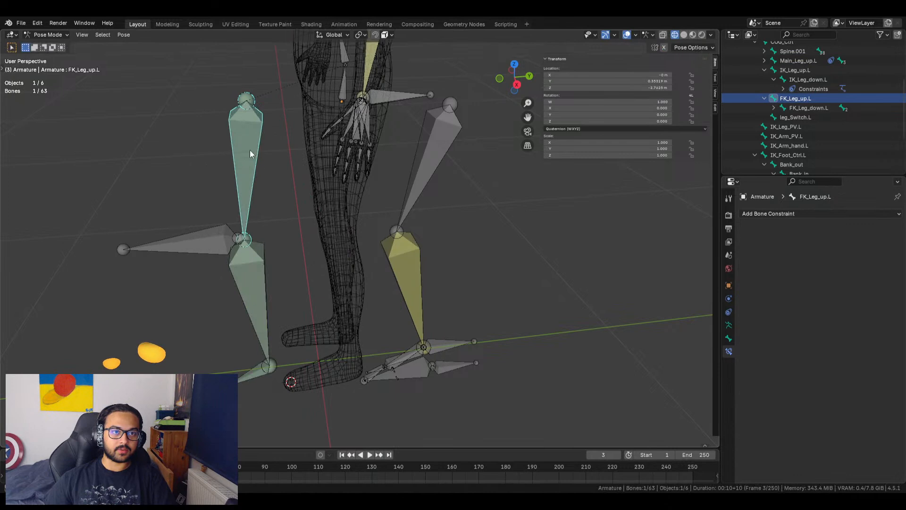
left_click(423, 160)
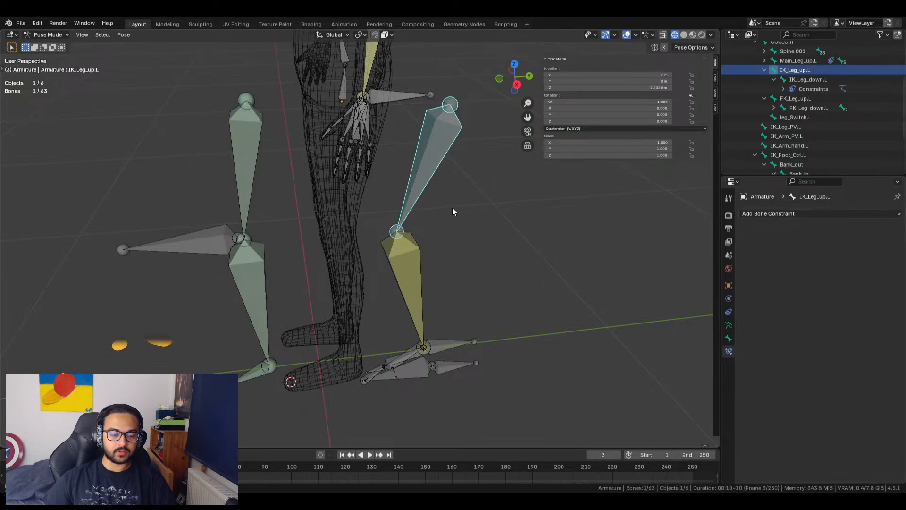
key("r")
right_click(432, 231)
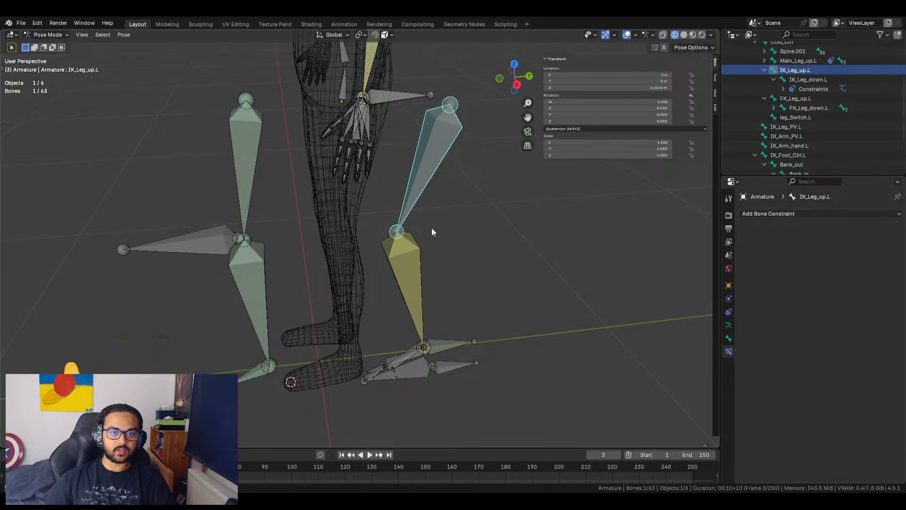
left_click(456, 364)
key("g")
right_click(438, 299)
Reselect Main_Leg_up.L and add a driver to the influence of its IK constraint
left_click(247, 185)
left_click(247, 185)
left_click(243, 160)
left_click(243, 161)
left_click(243, 160)
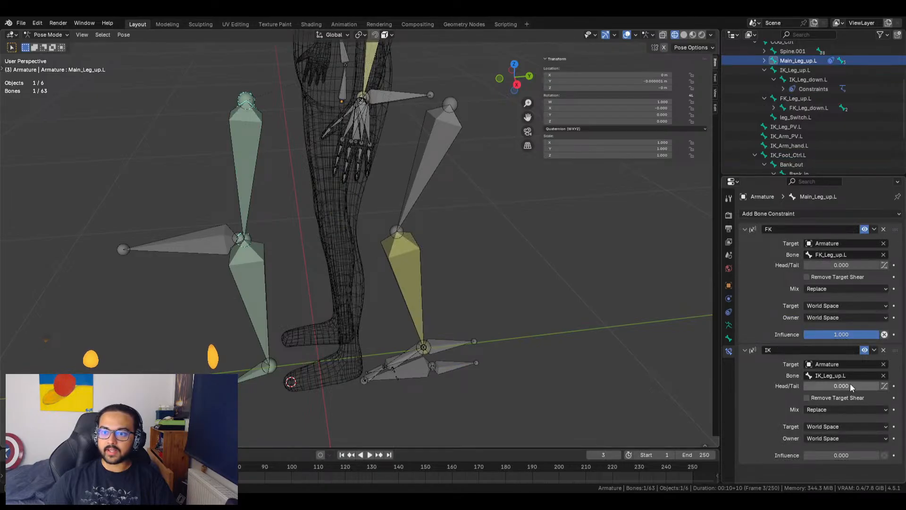
right_click(845, 455)
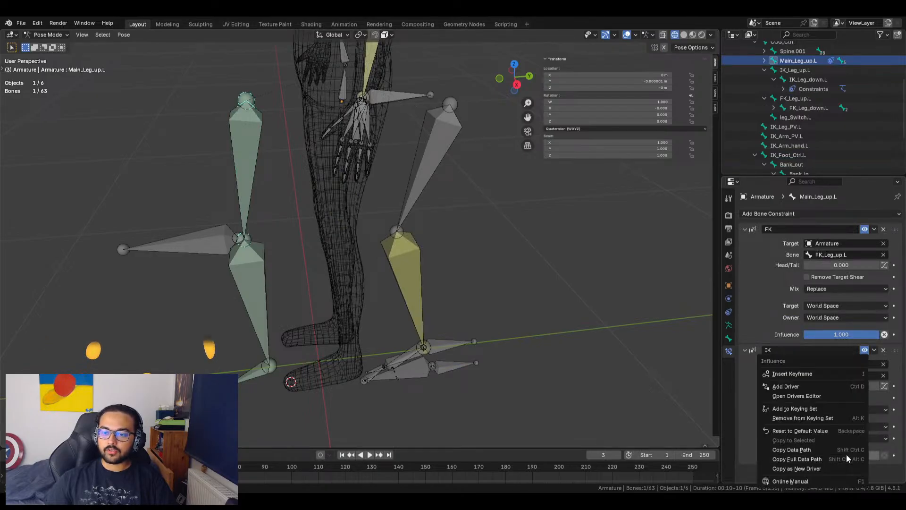
left_click(796, 386)
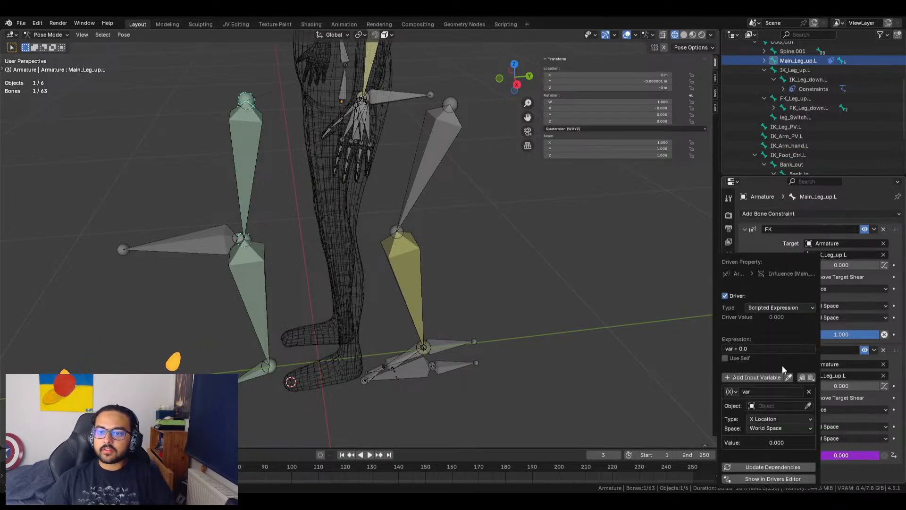
middle_click_drag(611, 335, 545, 263)
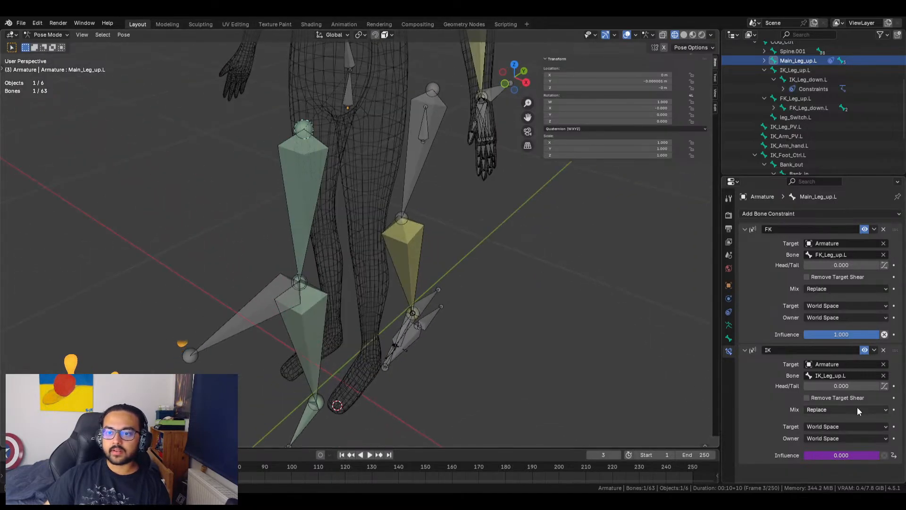
Edit the IK influence driver and pick the Armature as the object of its input variable
right_click(831, 453)
left_click(782, 386)
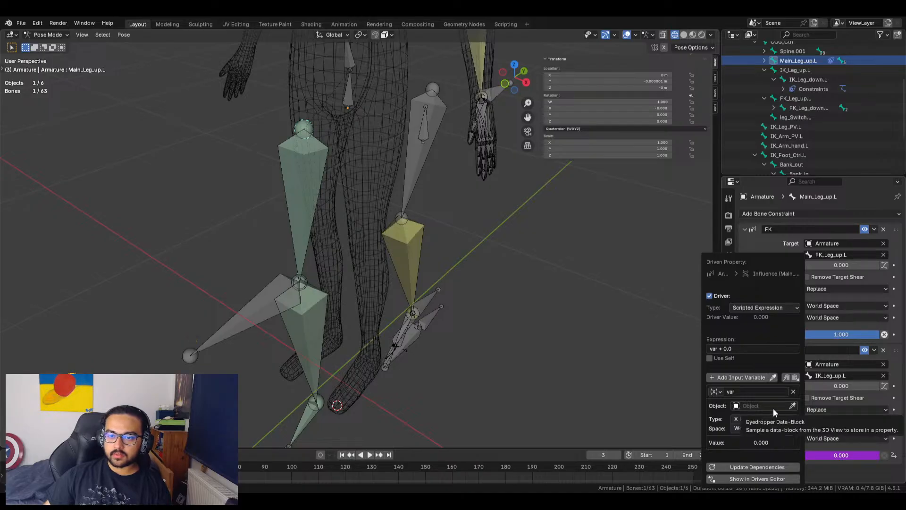
left_click(763, 418)
left_click(762, 417)
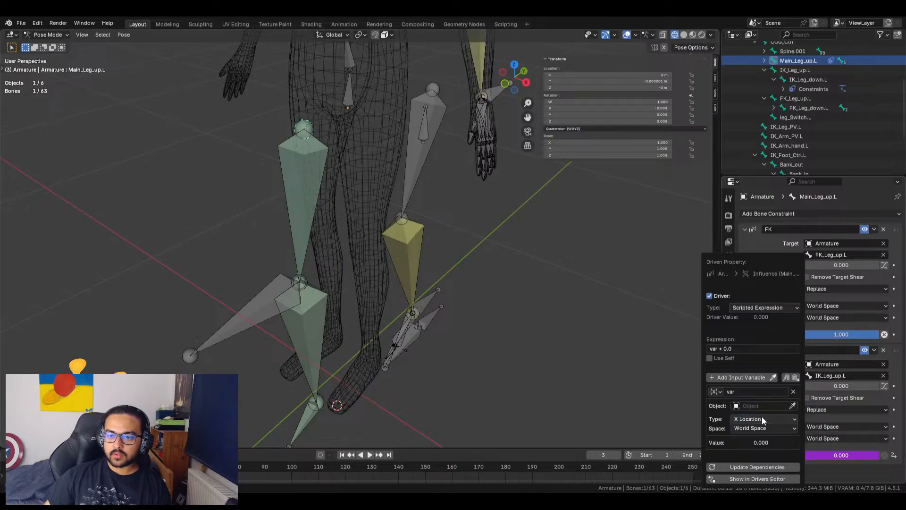
left_click(793, 406)
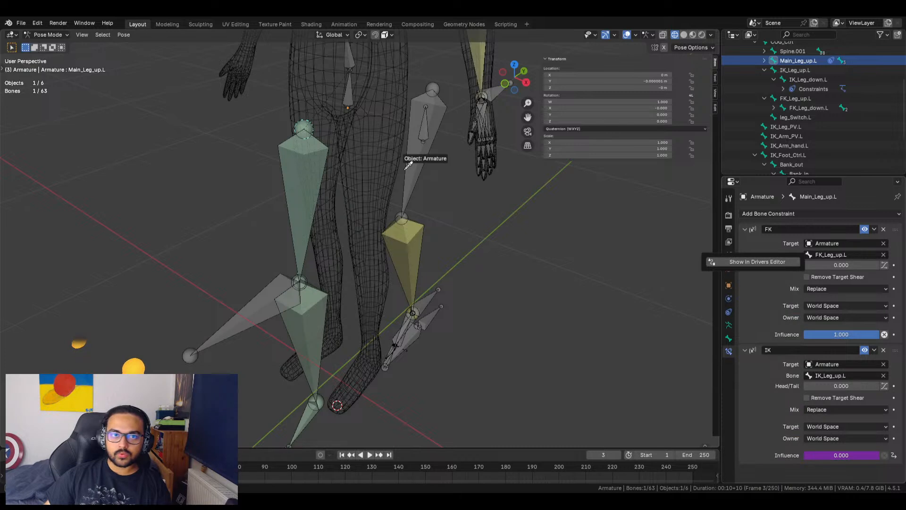
left_click(428, 123)
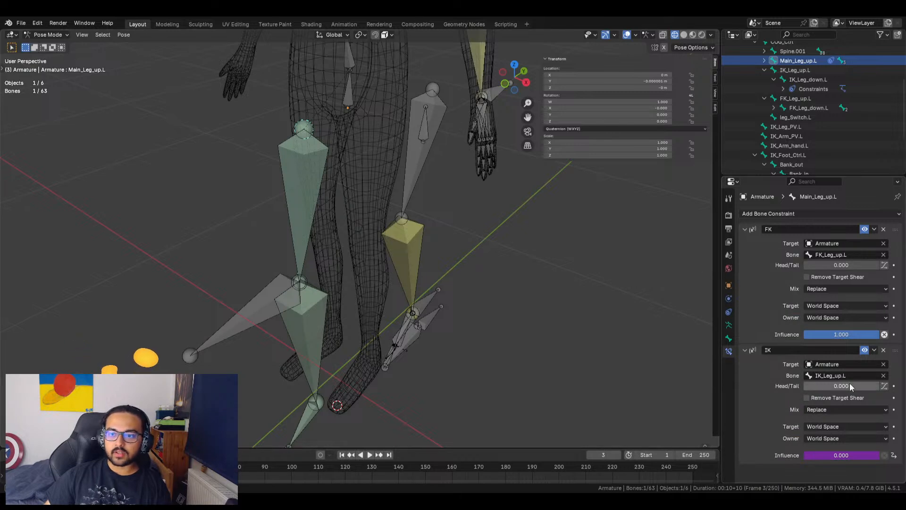
Assign leg_Switch.L as the bone of the IK influence driver's input variable
right_click(841, 458)
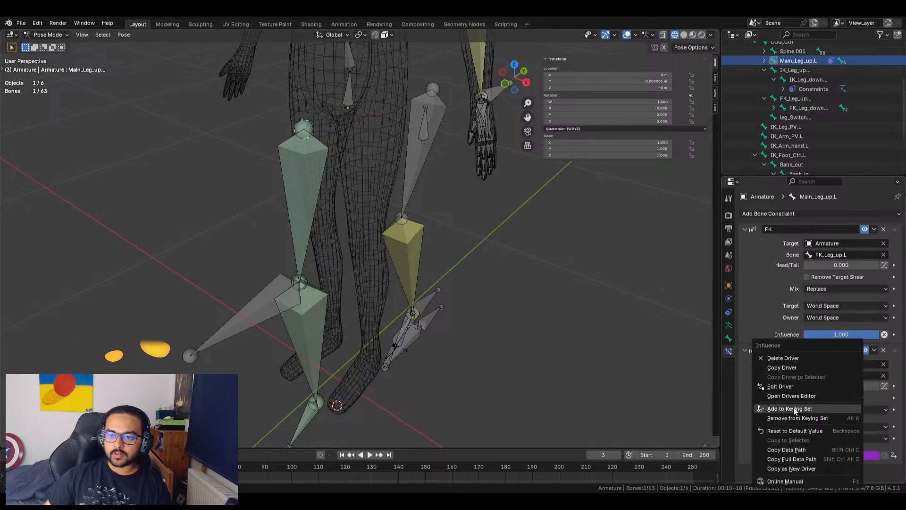
left_click(790, 386)
left_click(778, 405)
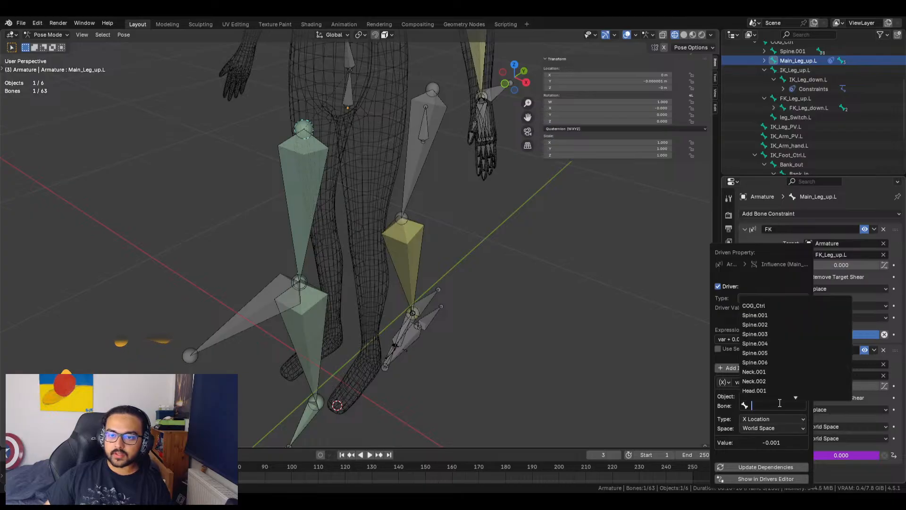
type("l")
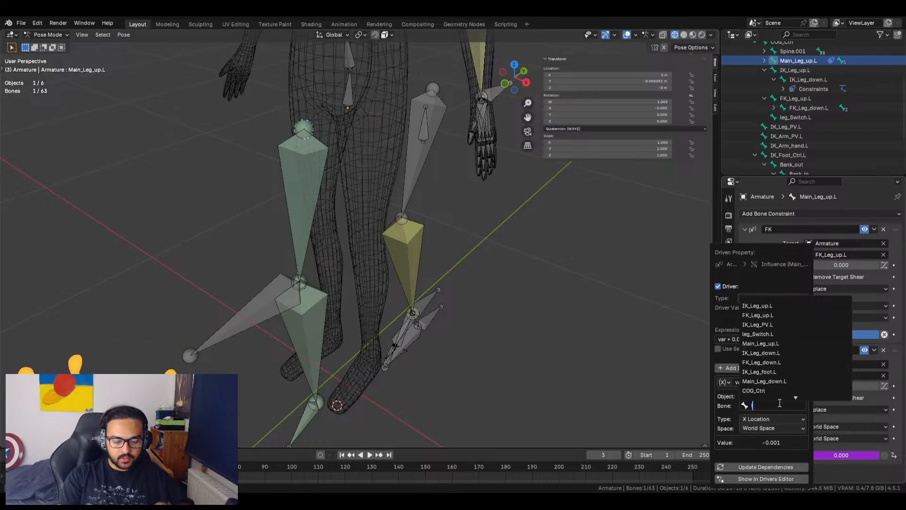
type("eg_s")
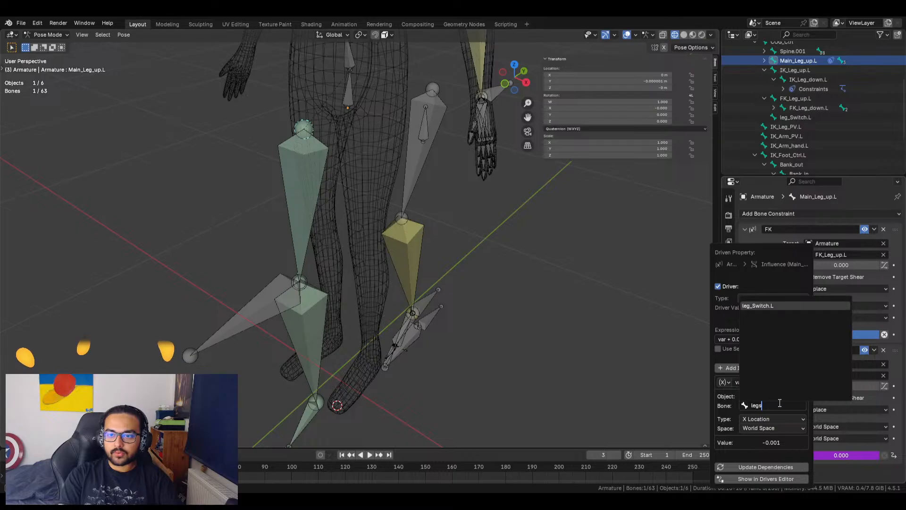
key("Return")
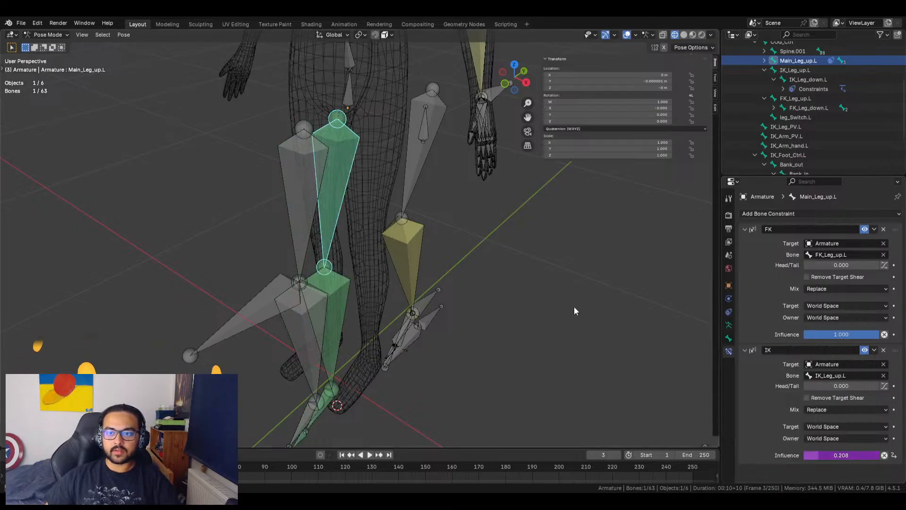
Replace the IK influence driver's location-based variable with a new input variable and set its property object to Armature
right_click(846, 454)
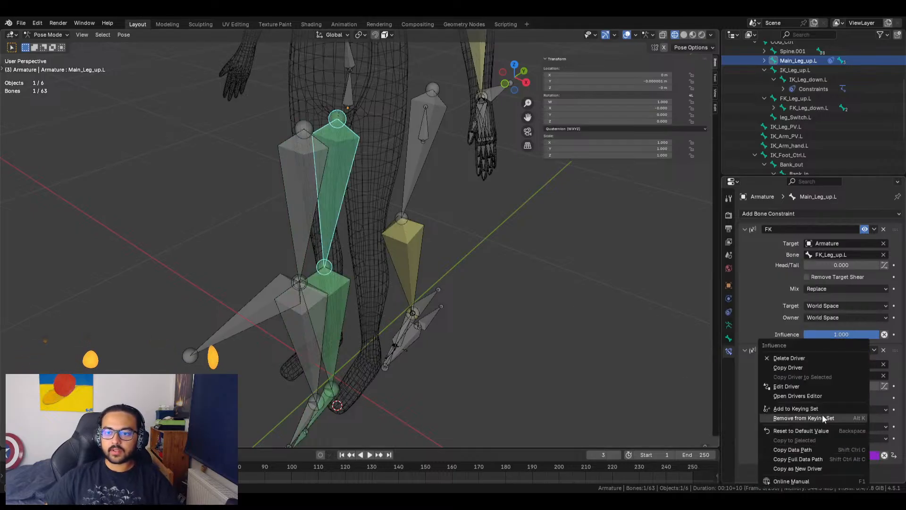
left_click(793, 383)
left_click(773, 419)
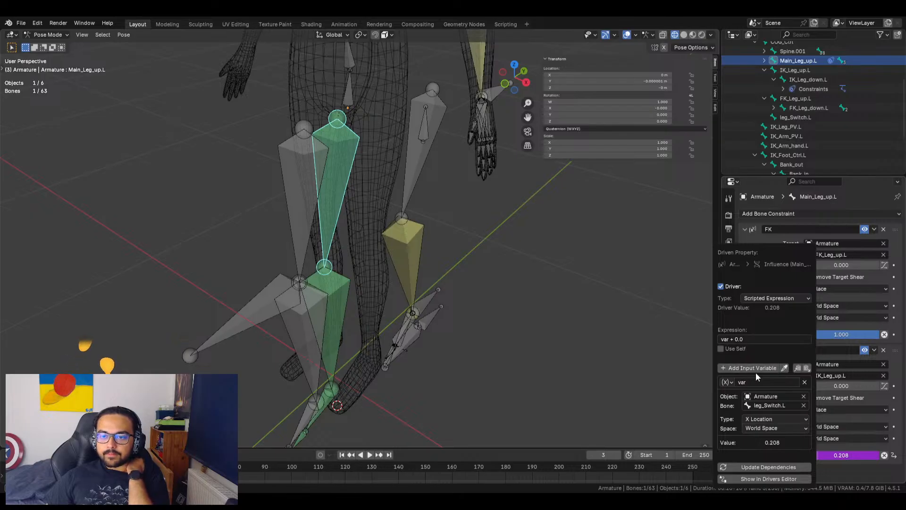
left_click(764, 369)
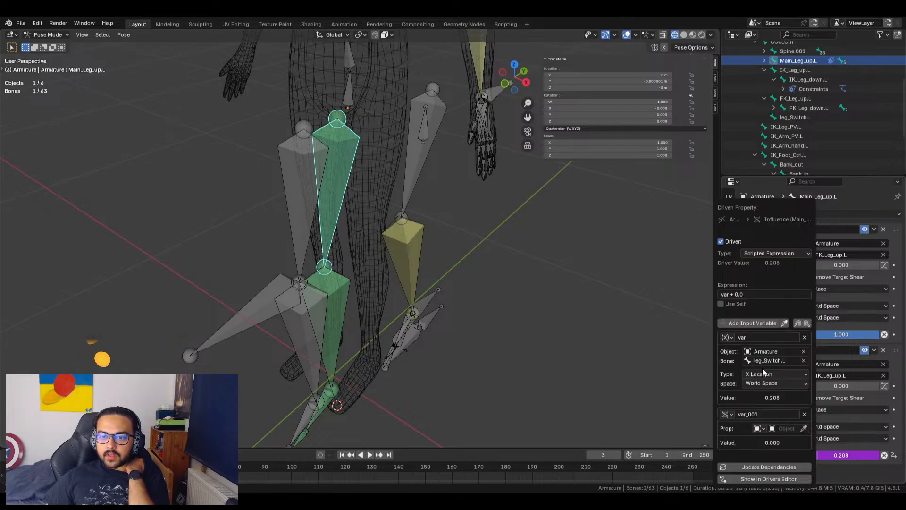
left_click(805, 337)
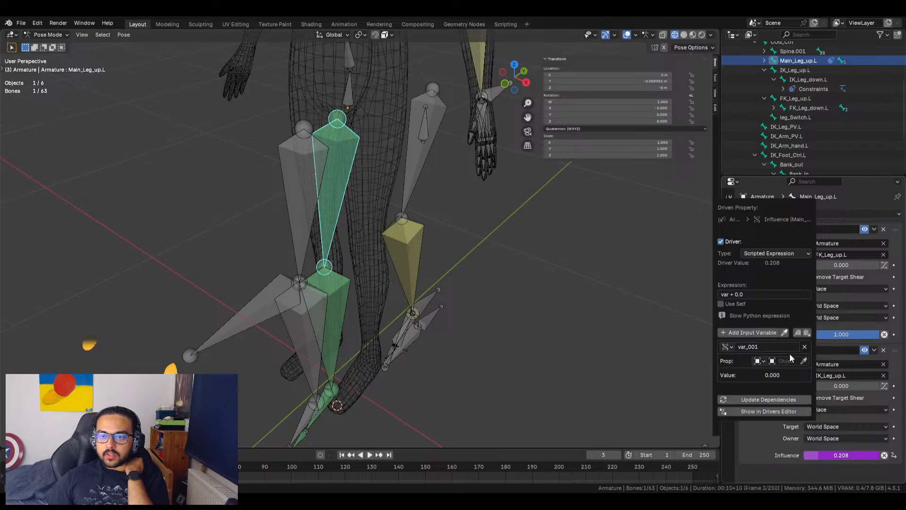
left_click(779, 360)
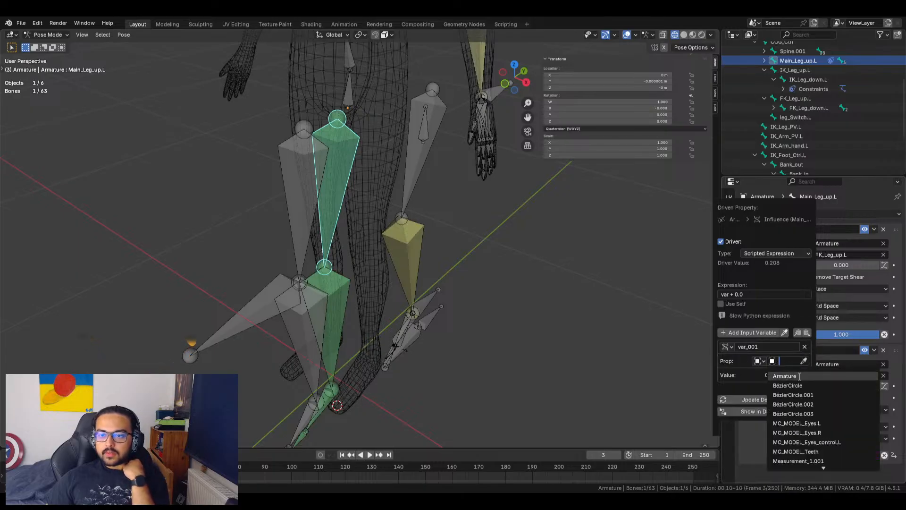
left_click(785, 375)
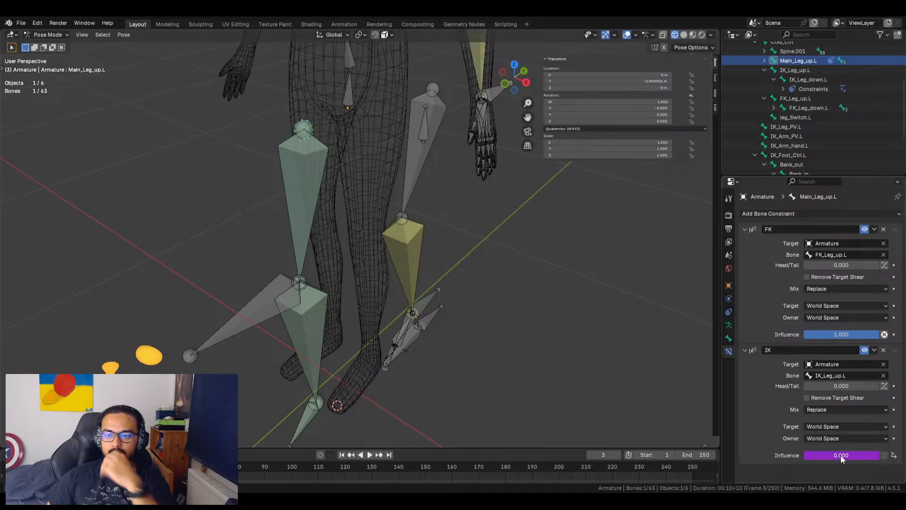
Undo the driver setup on the influence of Main_Leg_up.L's IK constraint
key("ctrl+z")
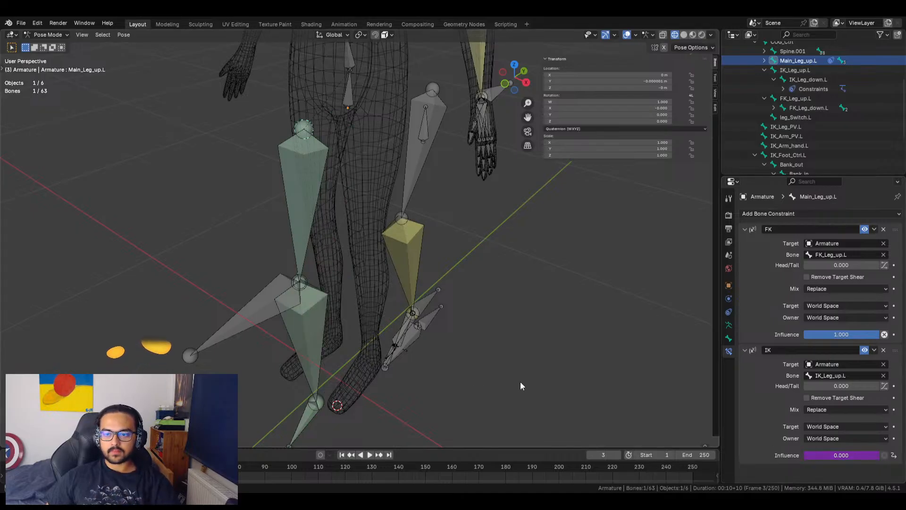
key("ctrl+z")
key("ctrl+z")
key("ctrl+z")
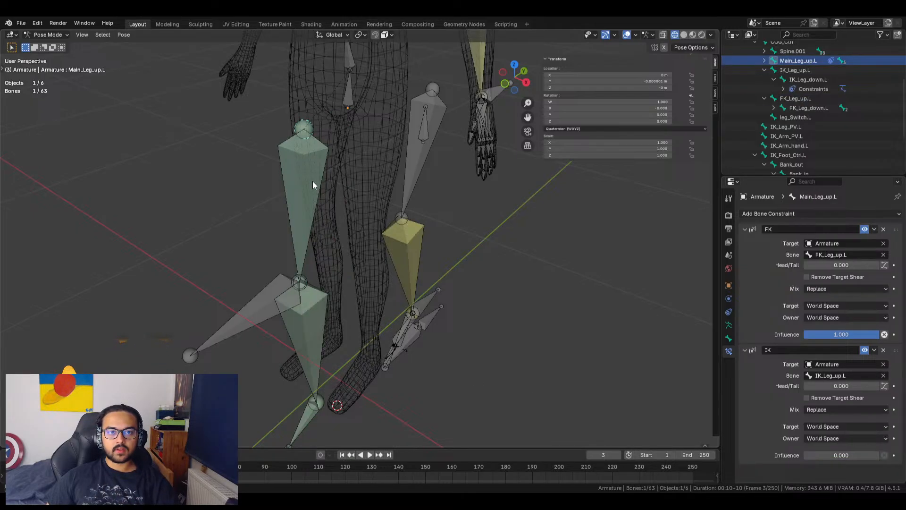
right_click(853, 453)
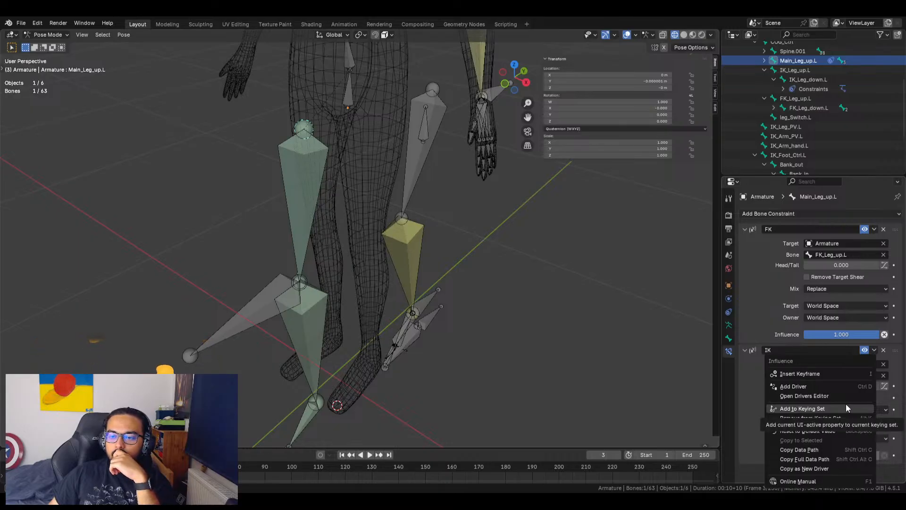
left_click(423, 125)
left_click(424, 126)
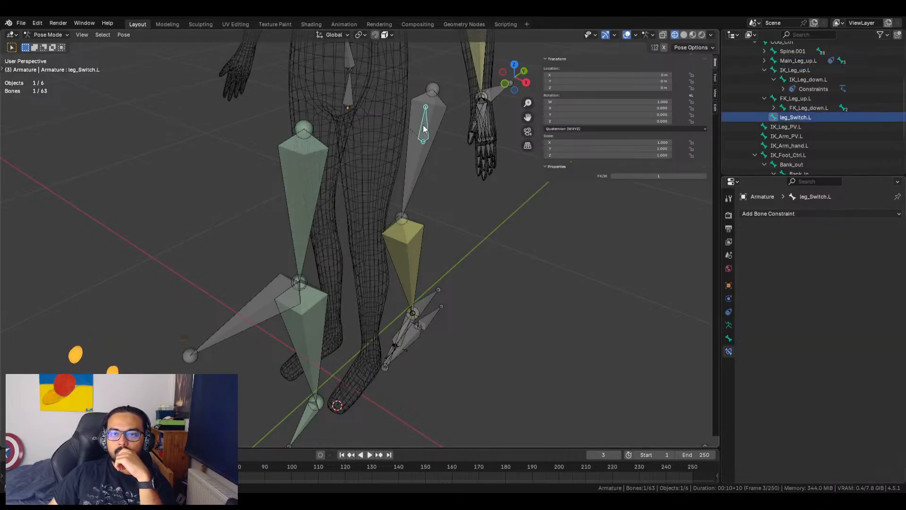
left_click(287, 169)
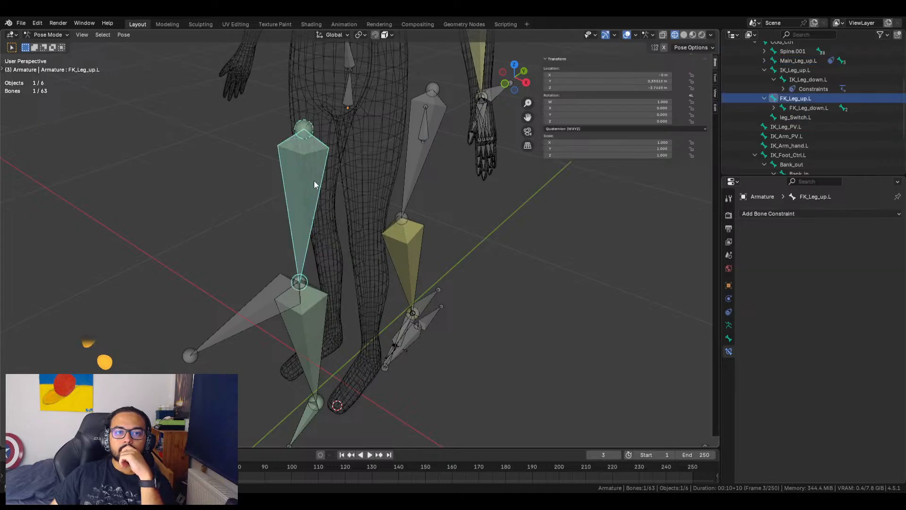
left_click(285, 178)
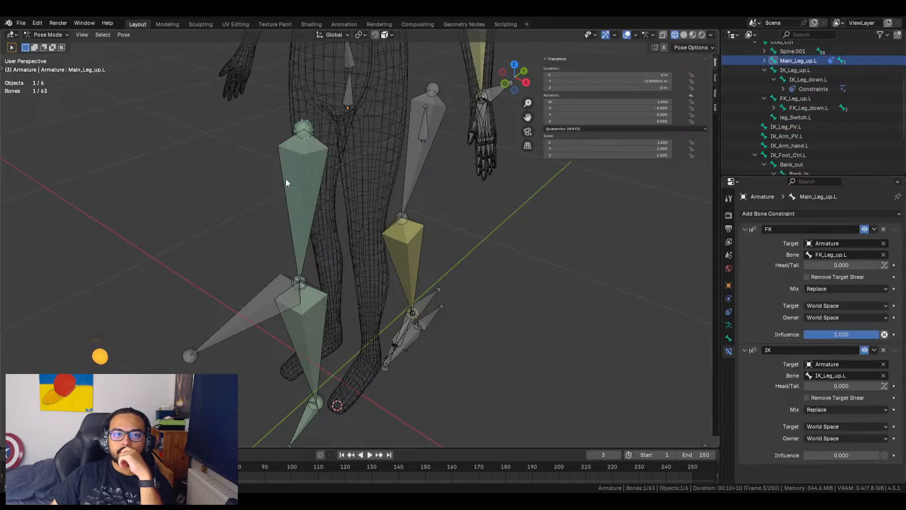
Try to drive the IK constraint's influence with a new driver whose input variable is named FKIK, and delete that driver
right_click(836, 455)
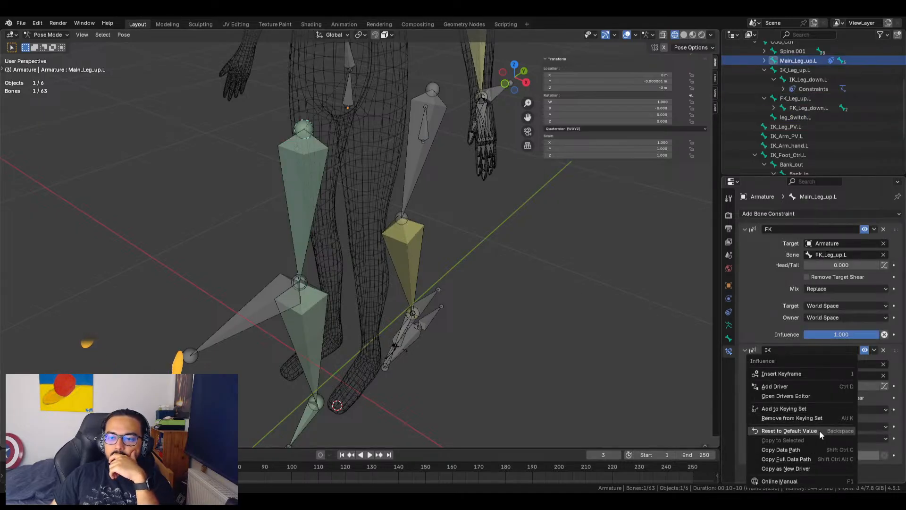
left_click(810, 387)
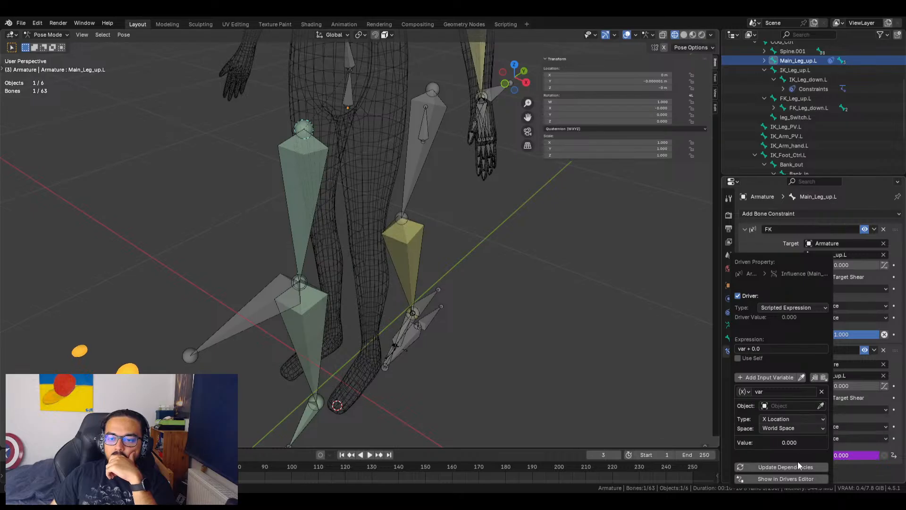
left_click(779, 418)
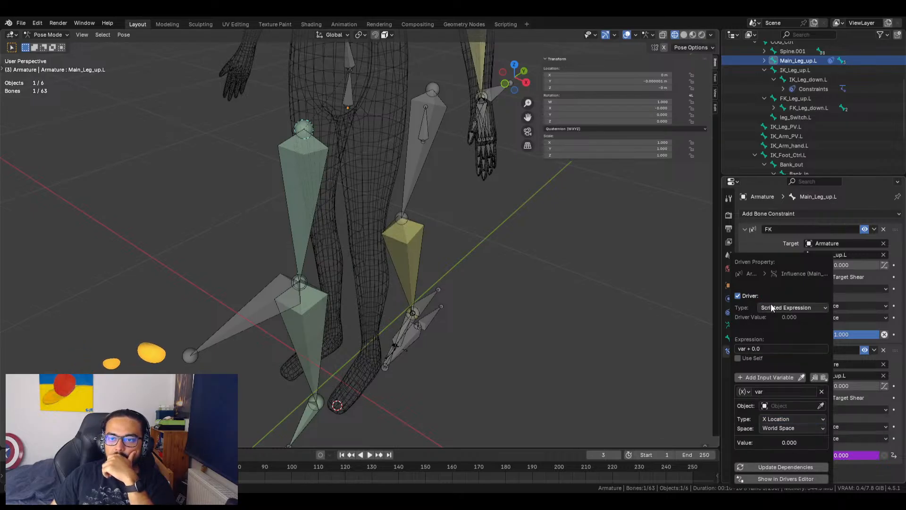
left_click(771, 308)
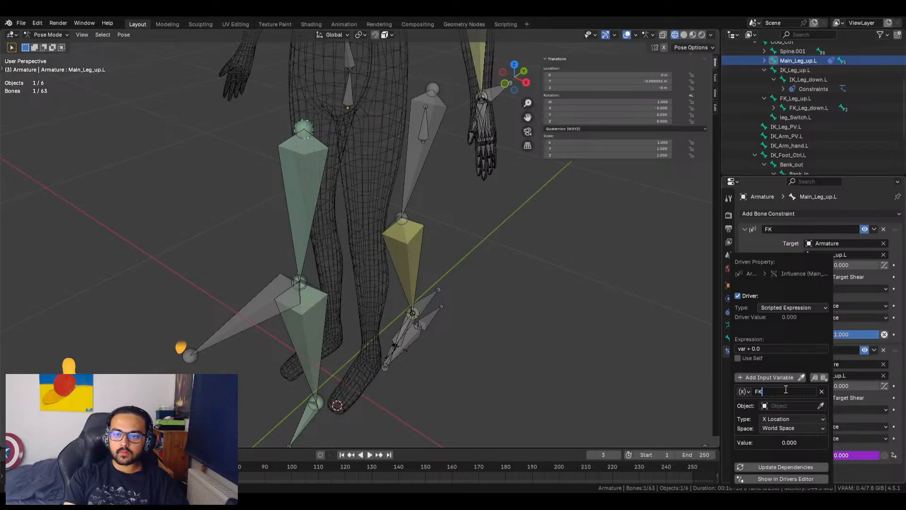
key("Return")
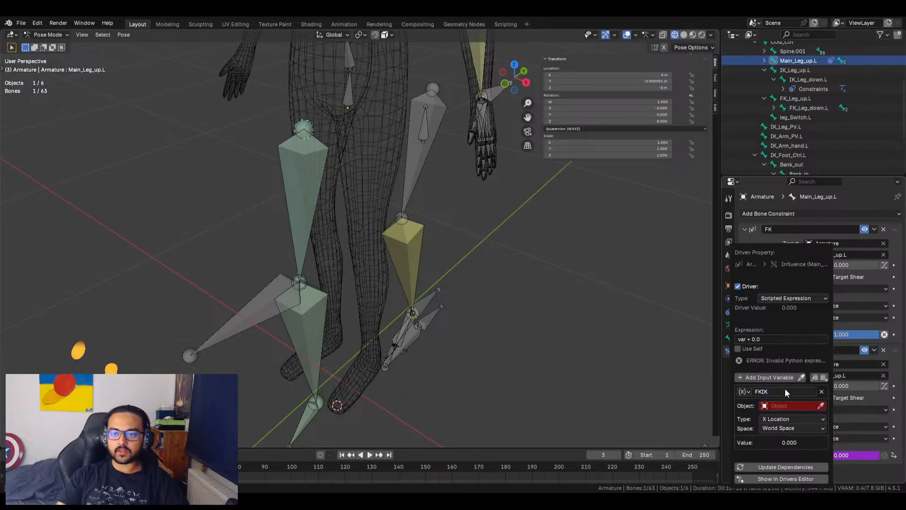
left_click(811, 418)
left_click(809, 418)
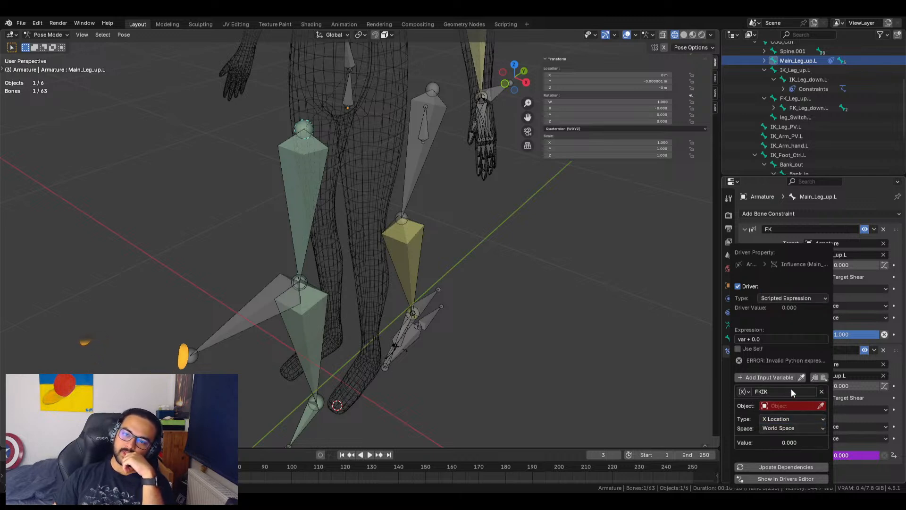
right_click(866, 454)
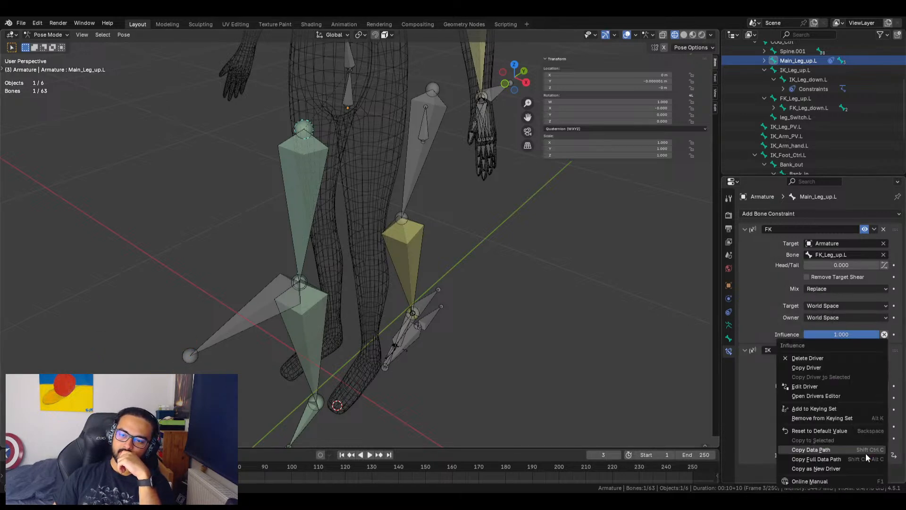
left_click(825, 360)
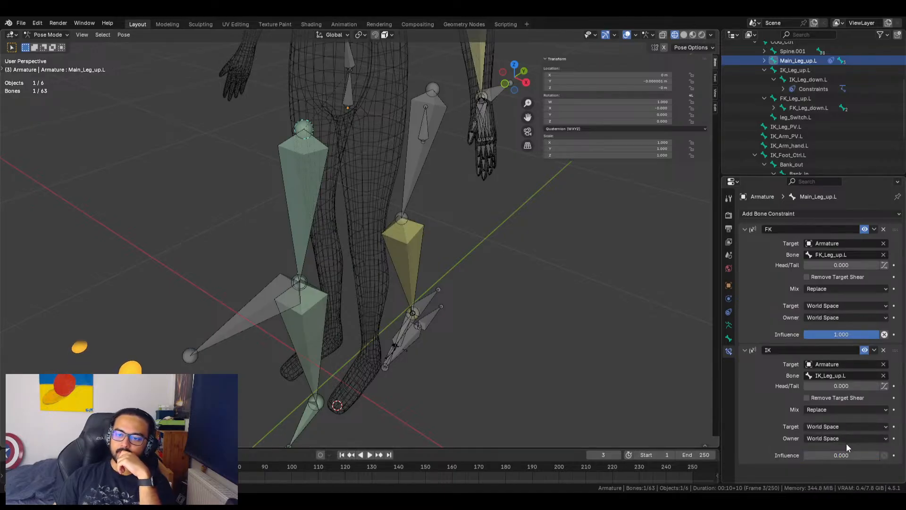
Add the influence of Main_Leg_up.L's IK constraint to the keying set
right_click(853, 455)
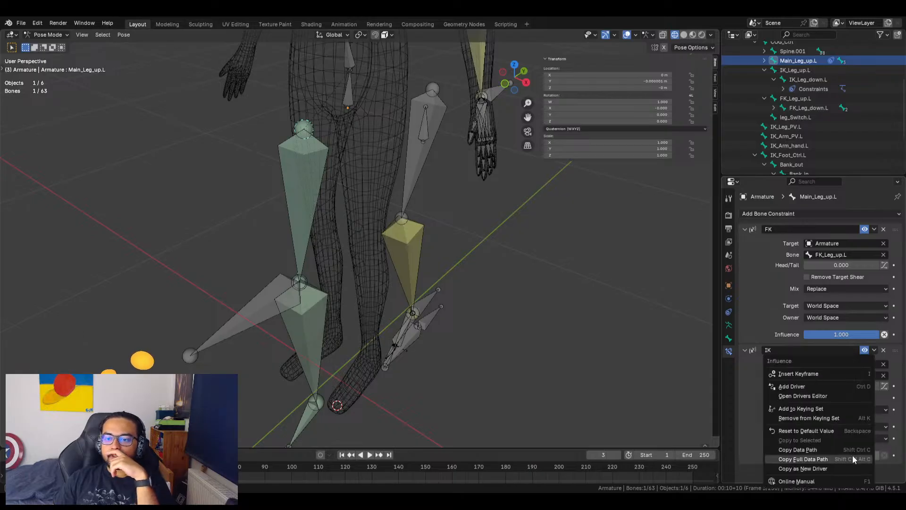
left_click(820, 408)
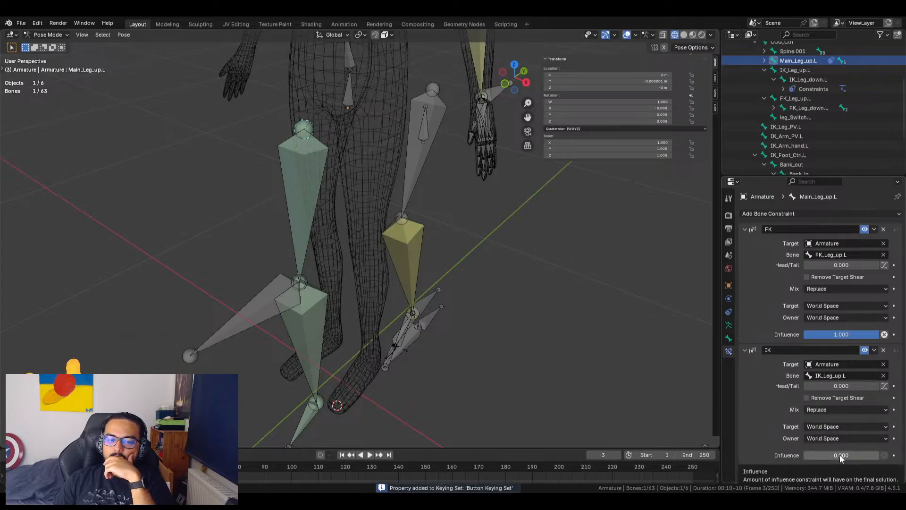
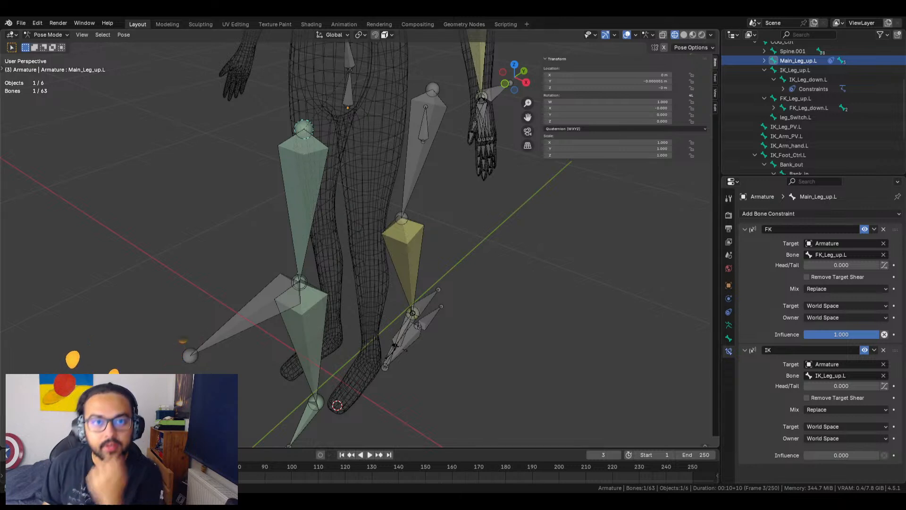
Copy the FK/IK property of leg_Switch.L as a new driver and paste it onto the IK constraint influence of Main_Leg_up.L
left_click(424, 131)
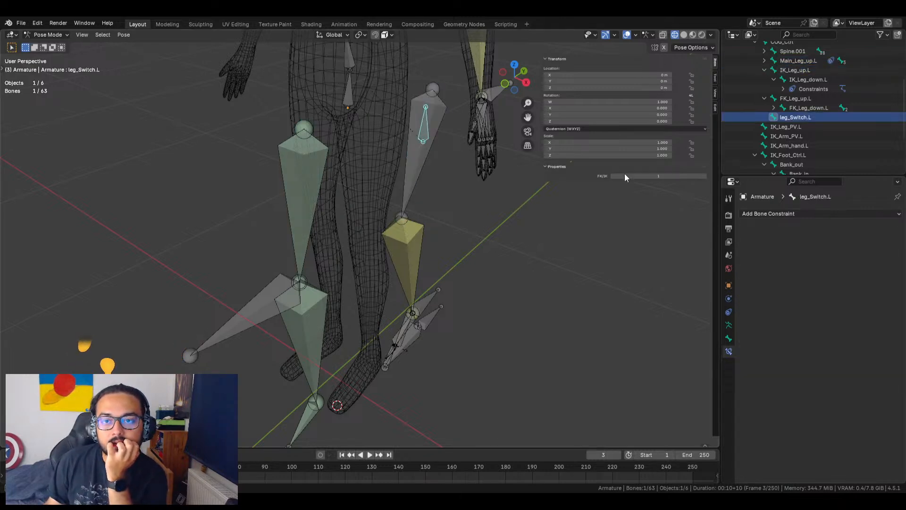
right_click(634, 177)
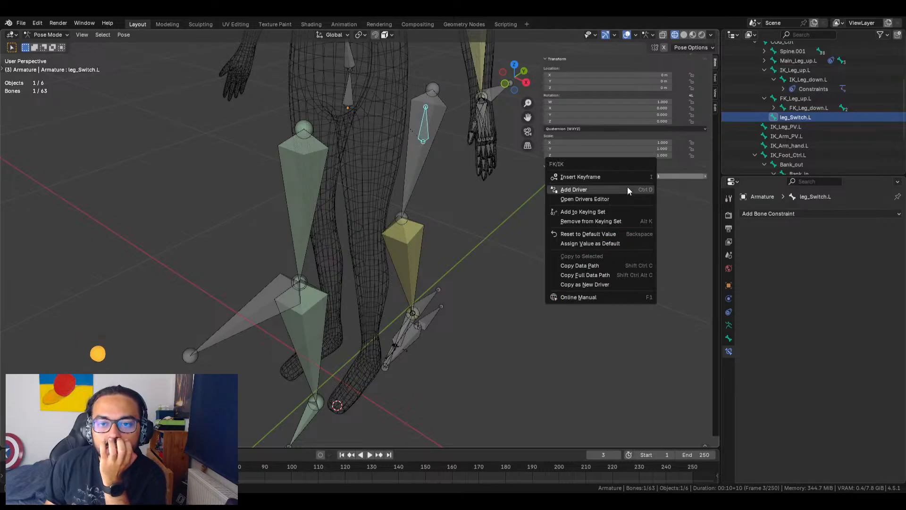
left_click(606, 285)
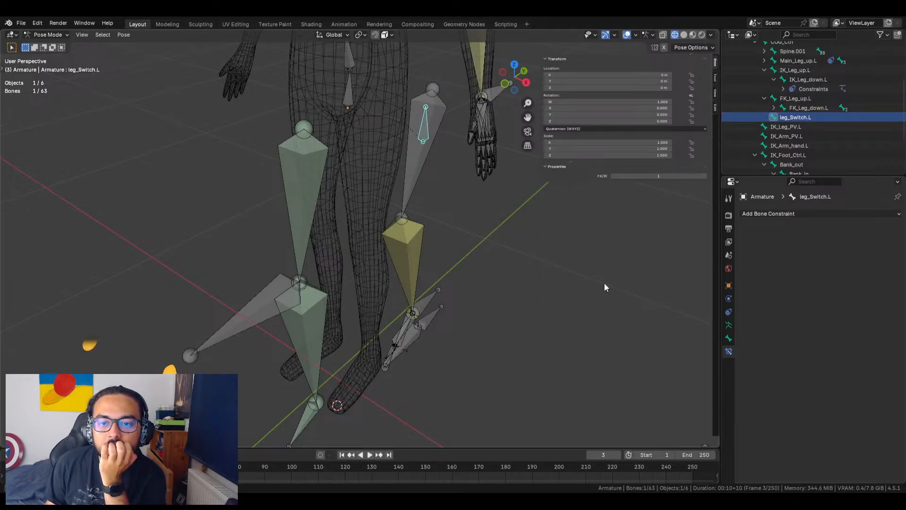
left_click(309, 191)
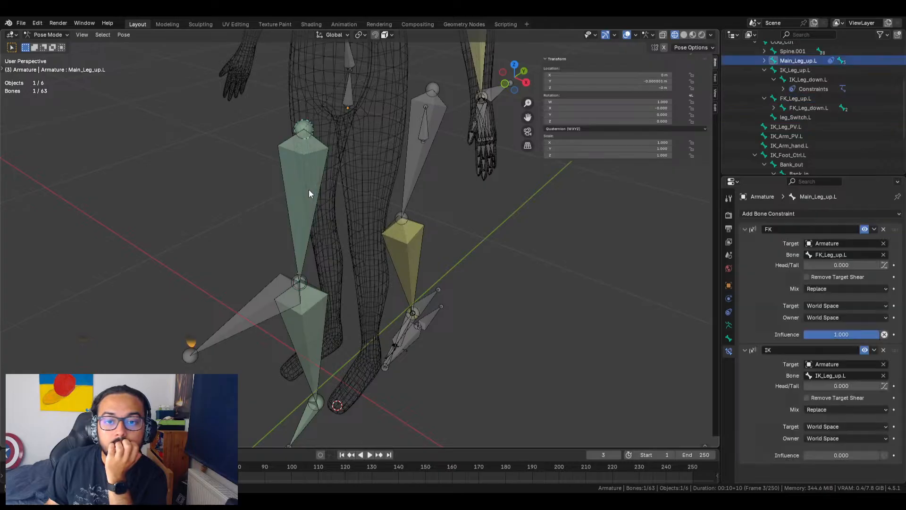
right_click(826, 456)
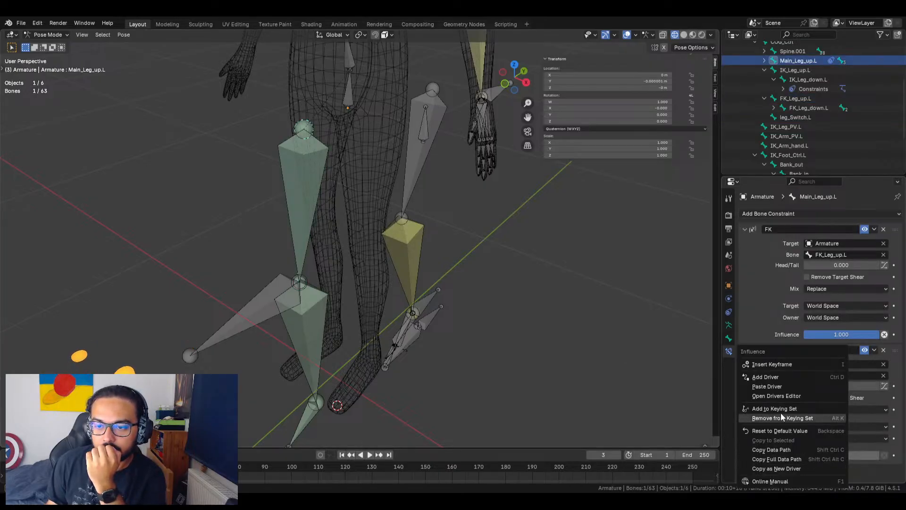
left_click(789, 386)
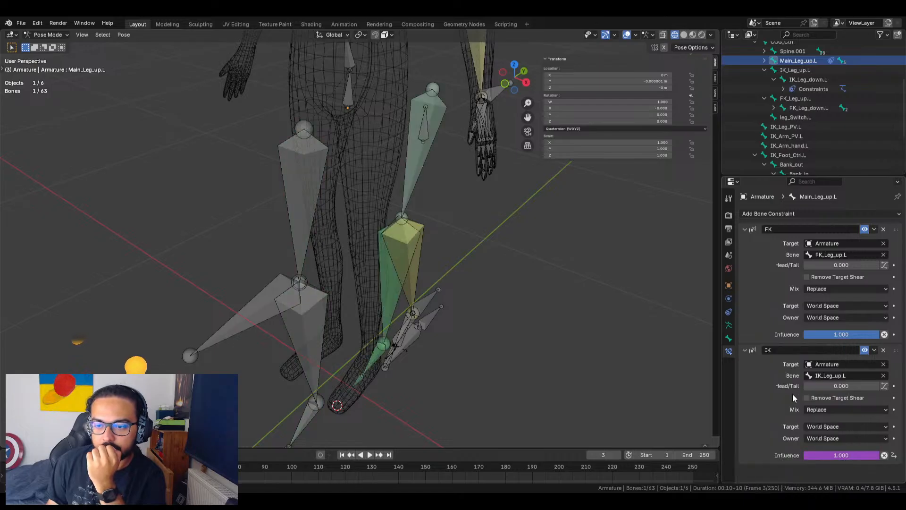
Set the FK/IK property of leg_Switch.L to 0 to test the leg switching
middle_click_drag(536, 259, 408, 169)
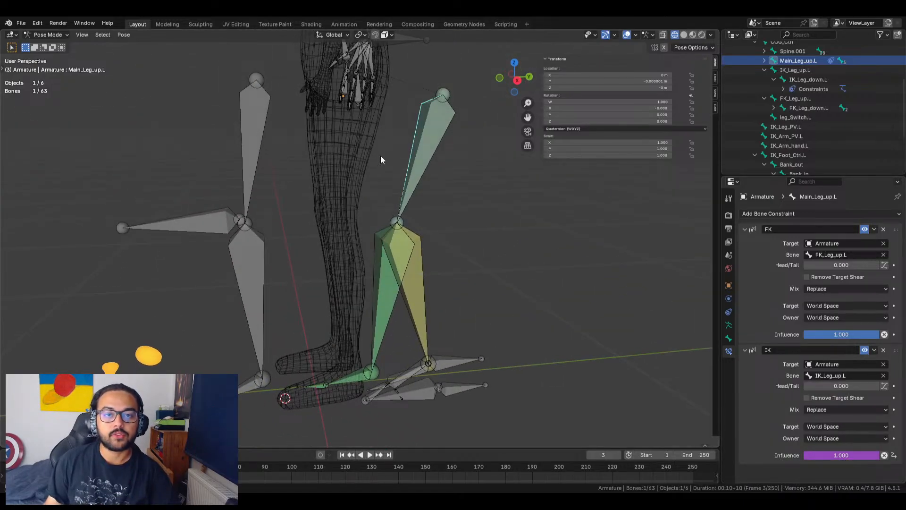
middle_click_drag(399, 134, 452, 112)
left_click(438, 104)
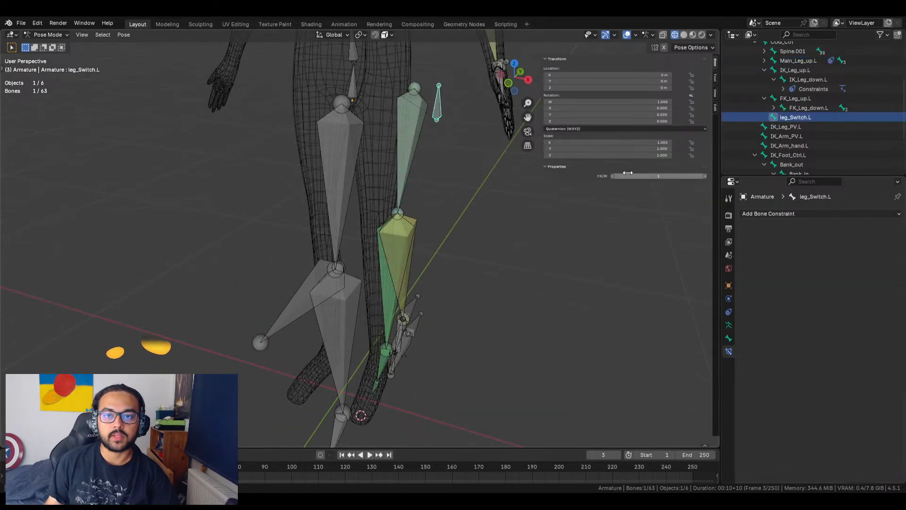
left_click_drag(659, 176, 644, 176)
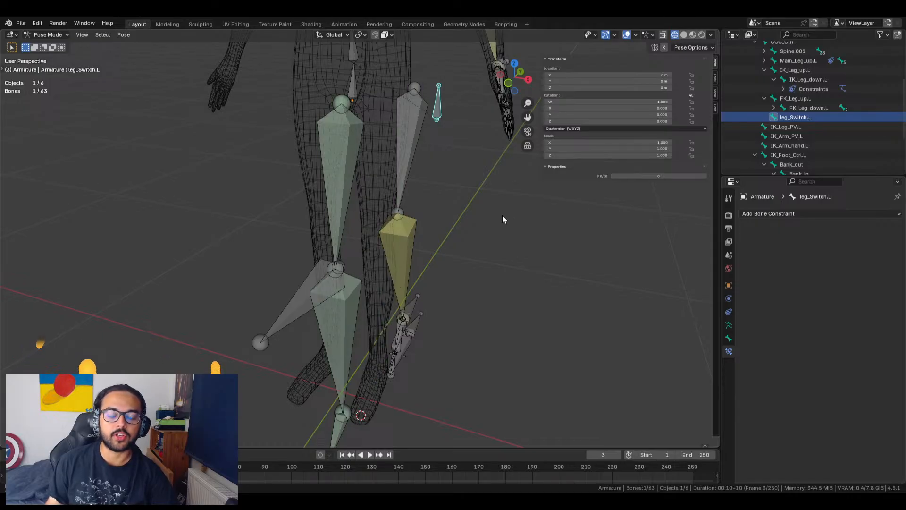
Select Main_Leg_up.L among the overlapping FK leg bones
left_click(483, 207)
middle_click_drag(483, 207, 353, 283)
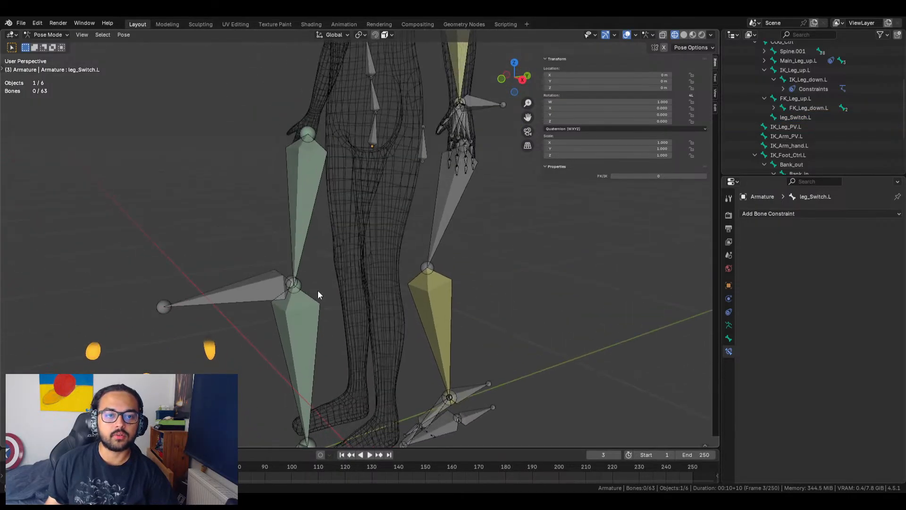
left_click(284, 316)
left_click(294, 215)
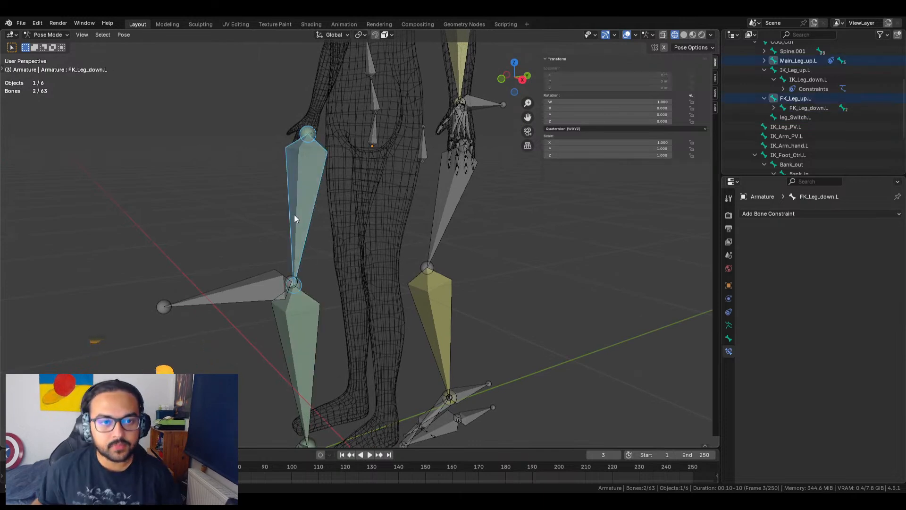
left_click(309, 342)
left_click(310, 337)
middle_click_drag(317, 333, 319, 269)
left_click(313, 150)
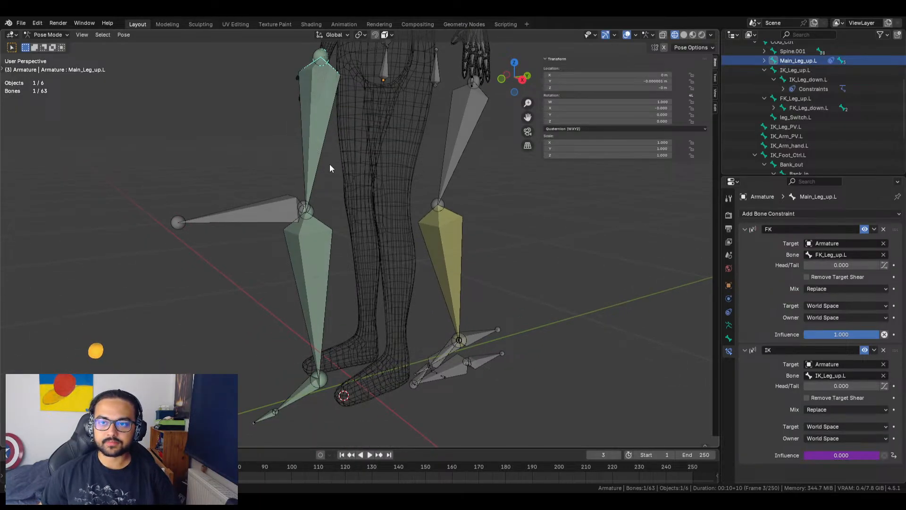
Try duplicating the FK constraint on Main_Leg_up.L and undo the duplicate
left_click(876, 229)
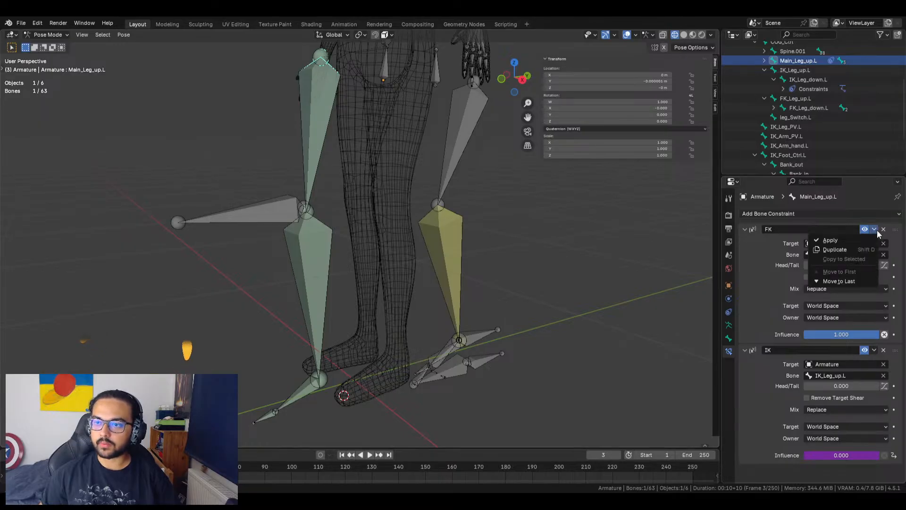
left_click(857, 247)
scroll(869, 409, "down", 3)
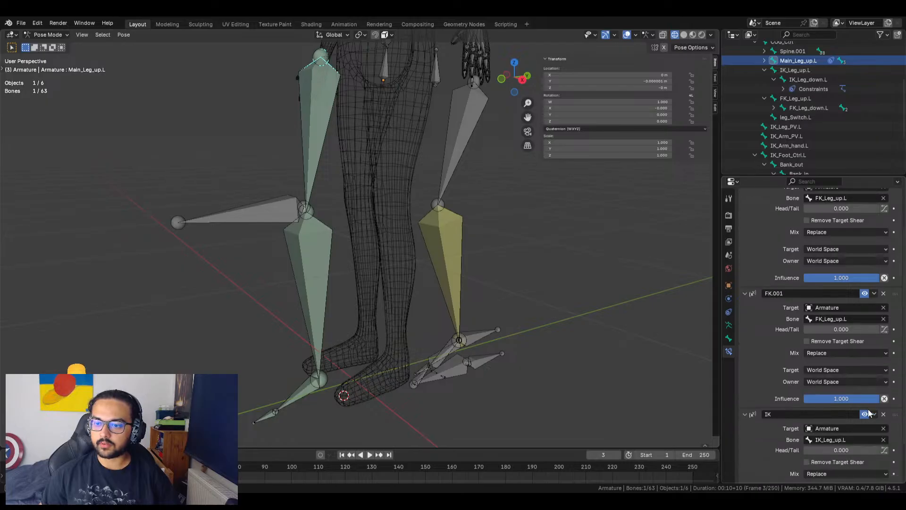
key("ctrl+z")
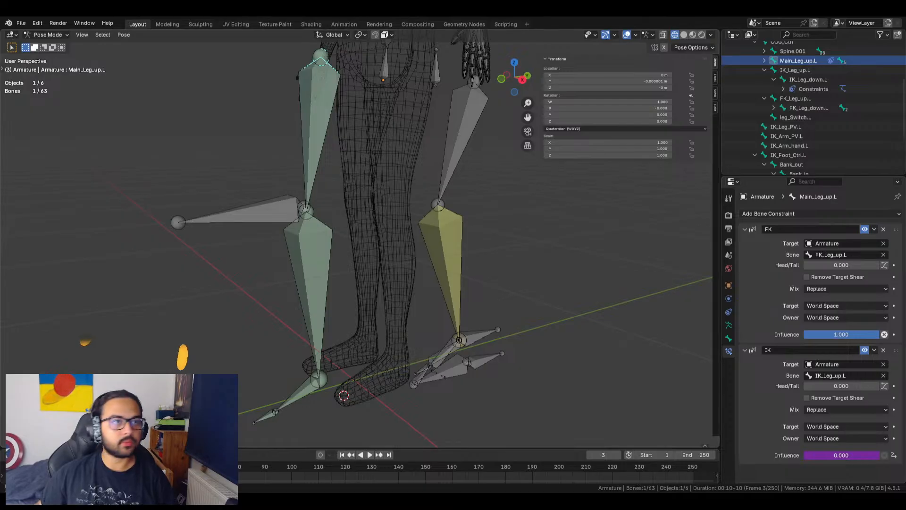
Save the rig file under its current name
left_click(20, 22)
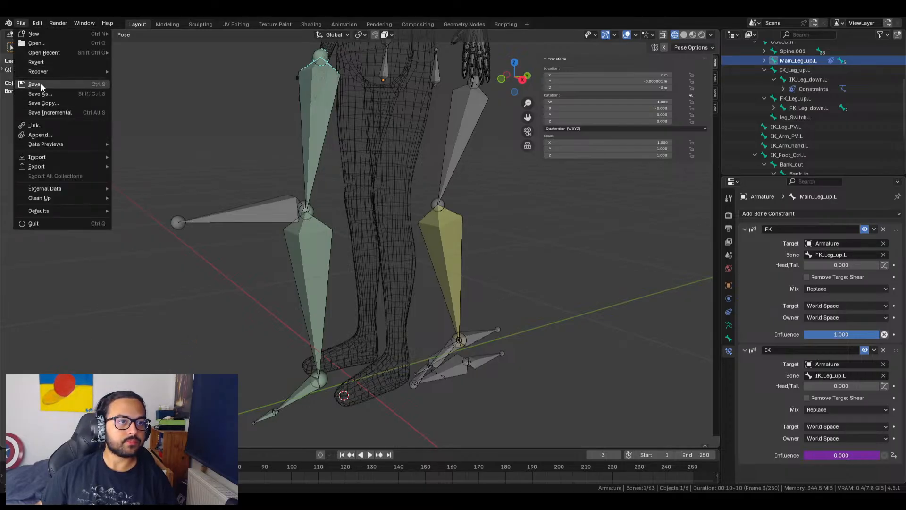
left_click(41, 85)
left_click(22, 24)
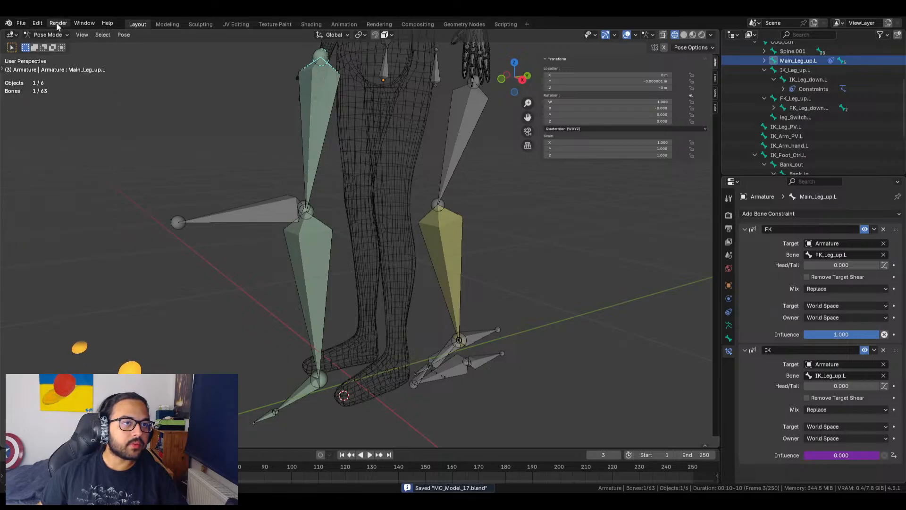
left_click(37, 23)
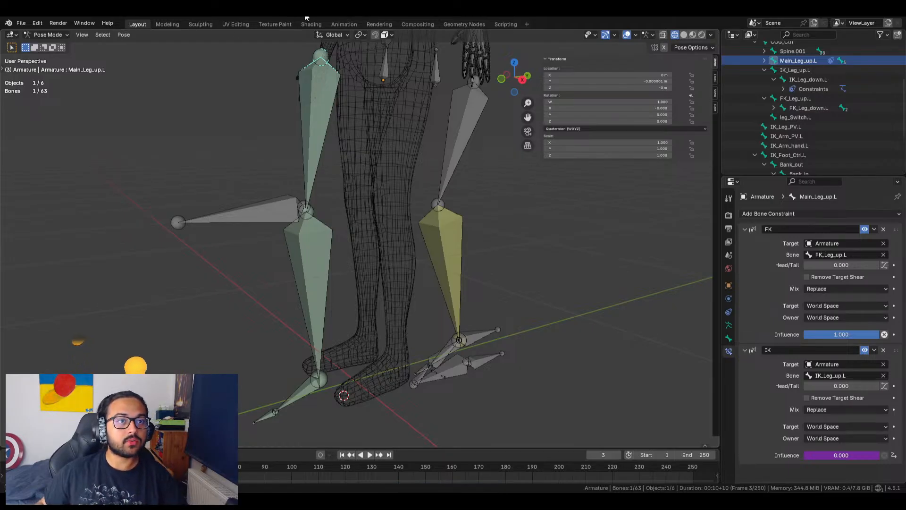
Select Main_Leg_down.L among the overlapping lower-leg bones and delete its targetless Copy Transforms constraint
middle_click_drag(509, 211, 448, 251, "shift")
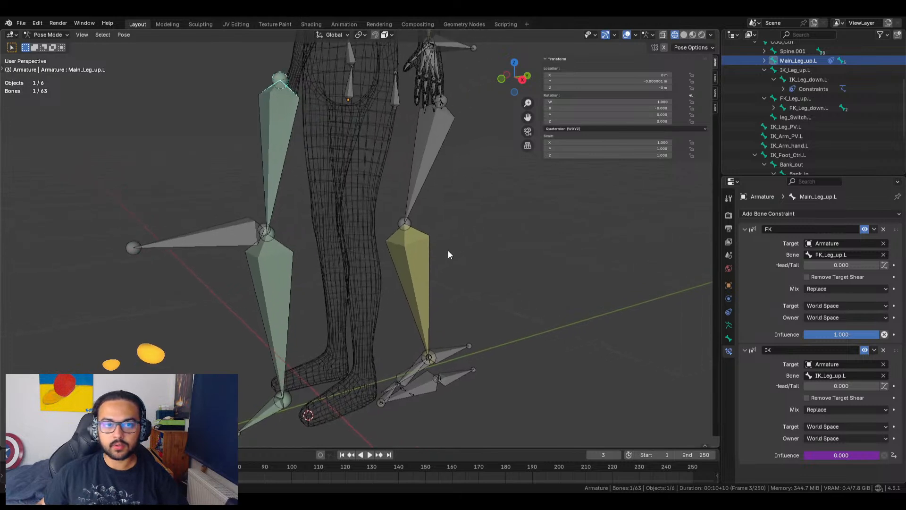
right_click(760, 244)
mouse_move(760, 243)
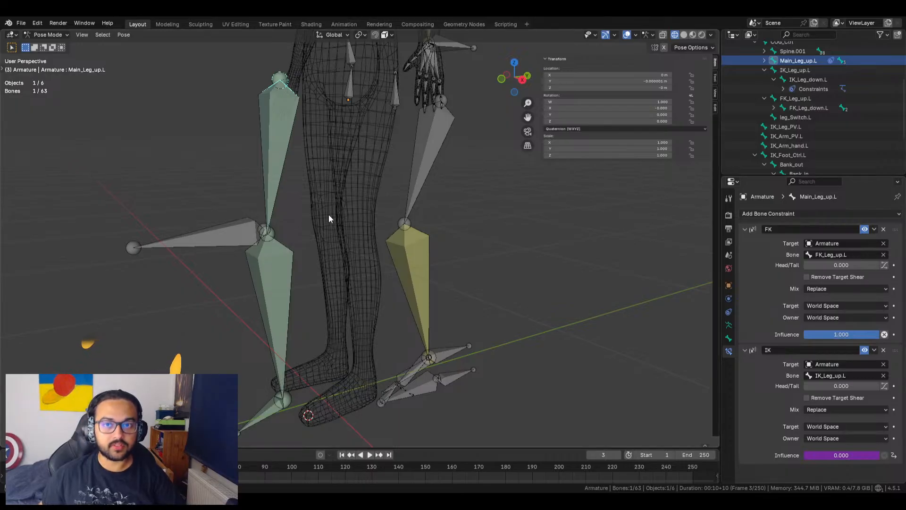
left_click(291, 257)
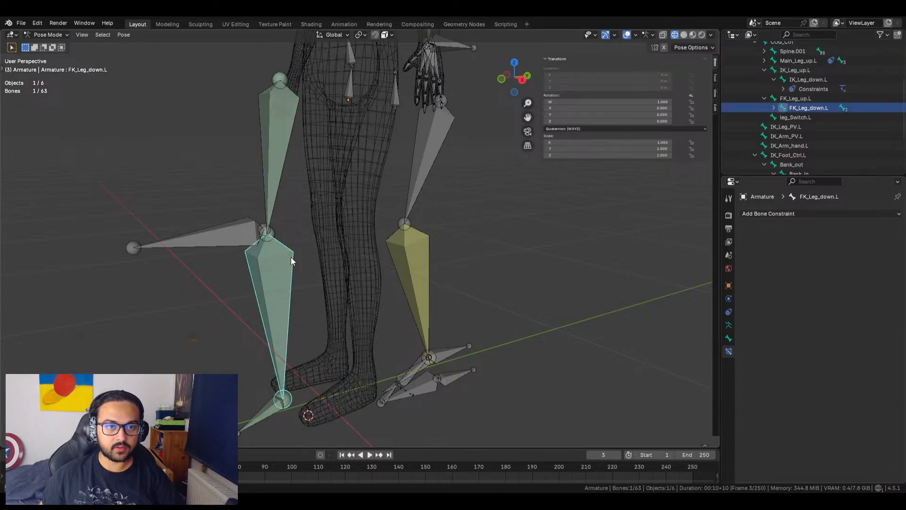
left_click(291, 257)
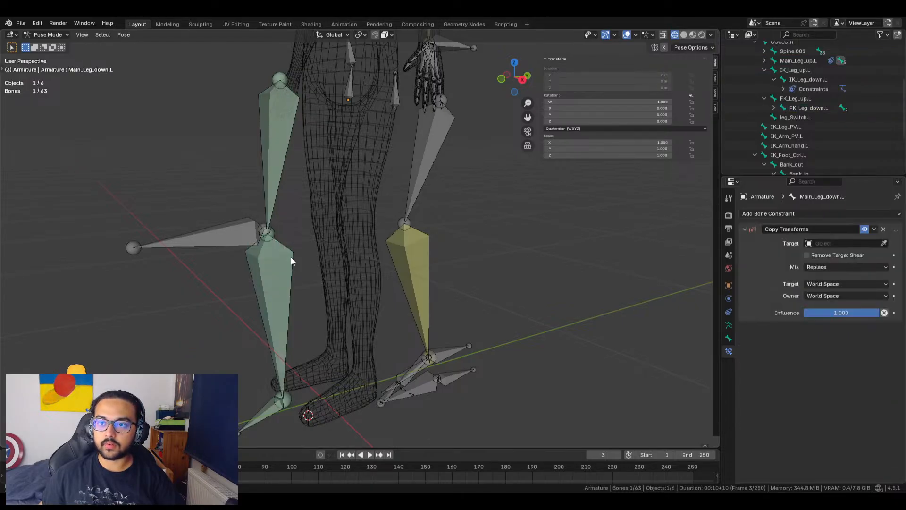
left_click(884, 229)
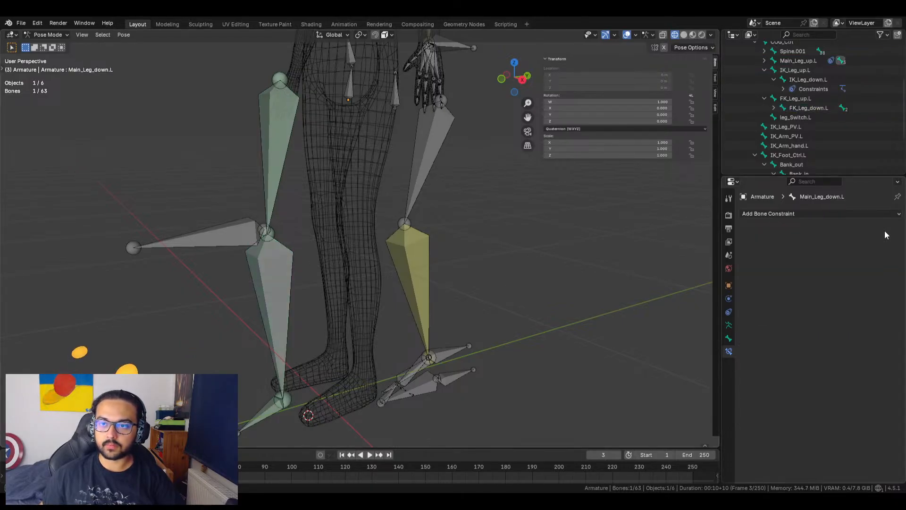
Copy the bone constraints from Main_Leg_up.L to Main_Leg_down.L, leaving only Main_Leg_down.L selected
left_click(276, 158, "shift")
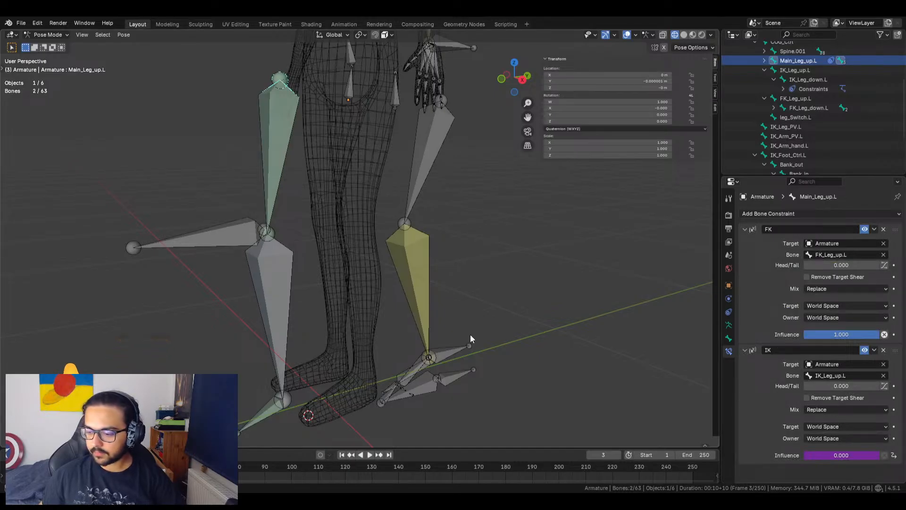
key("ctrl+c")
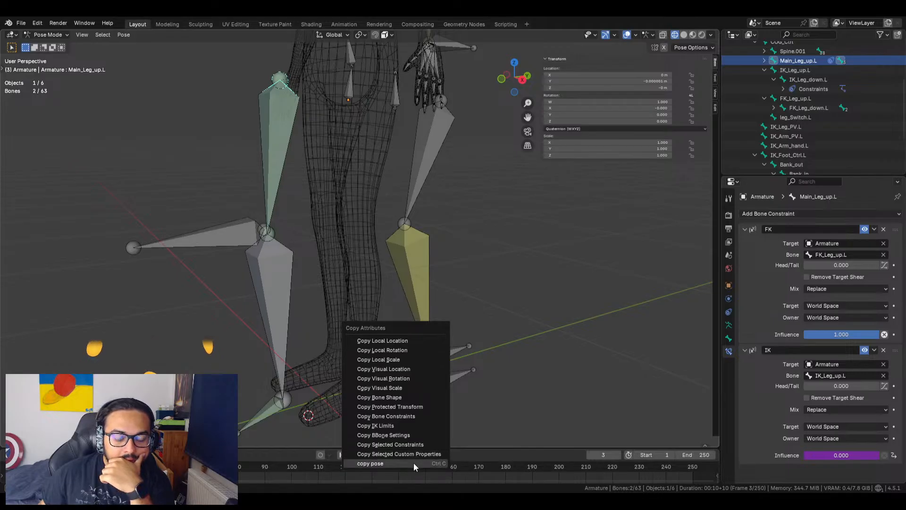
left_click(416, 415)
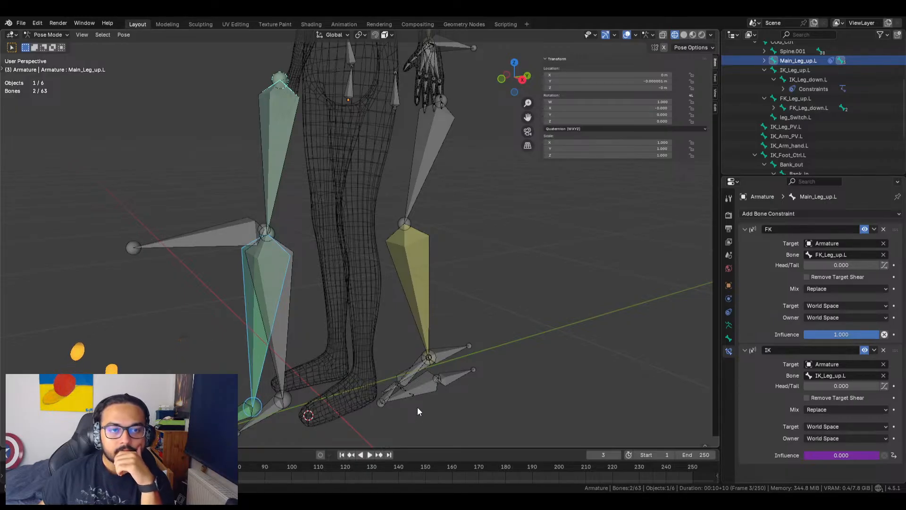
left_click(247, 338)
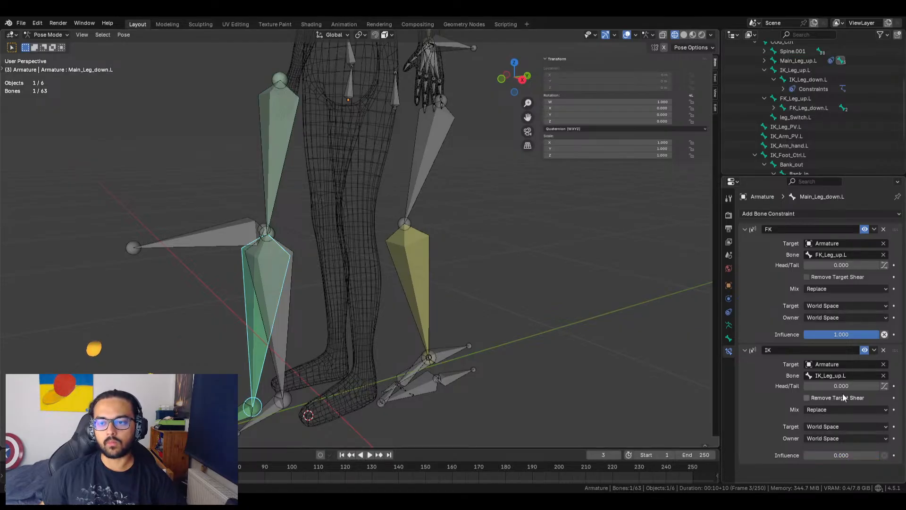
mouse_move(847, 456)
left_mouse_down()
mouse_move(904, 456)
mouse_move(846, 456)
left_mouse_up()
middle_click_drag(481, 314, 449, 304)
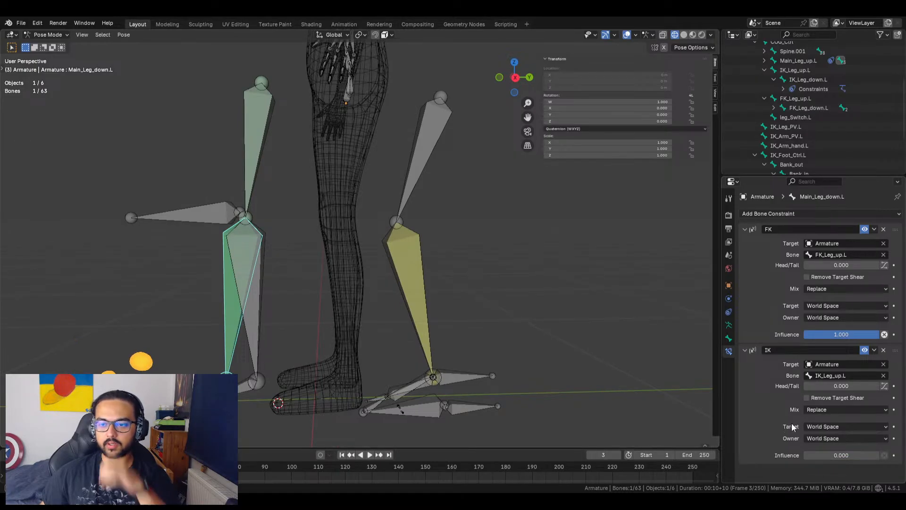
Try the Before Original (Full) mix on the IK and FK constraints of Main_Leg_down.L, undoing each change
left_click(826, 409)
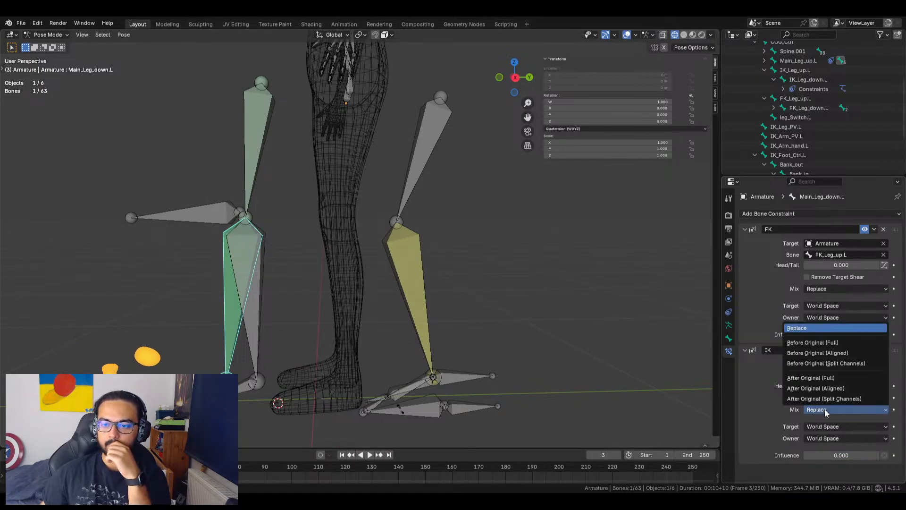
left_click(814, 343)
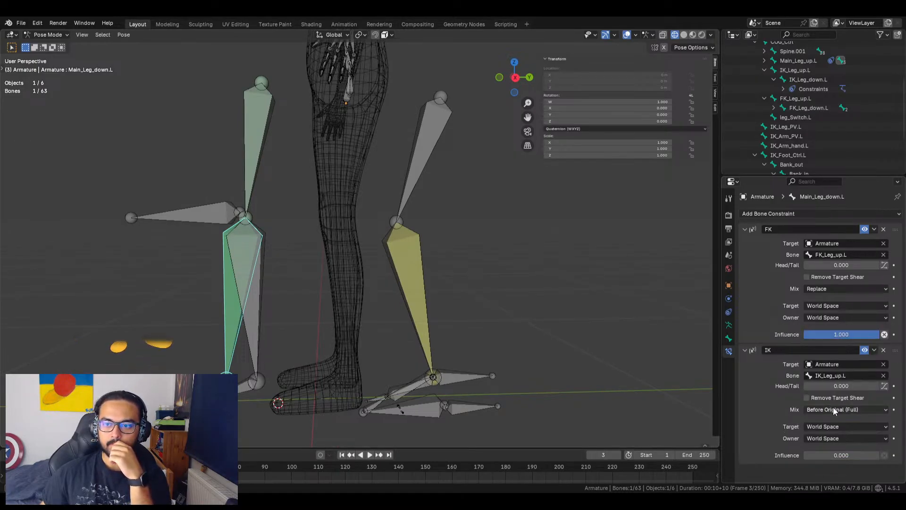
key("ctrl+z")
left_click(831, 289)
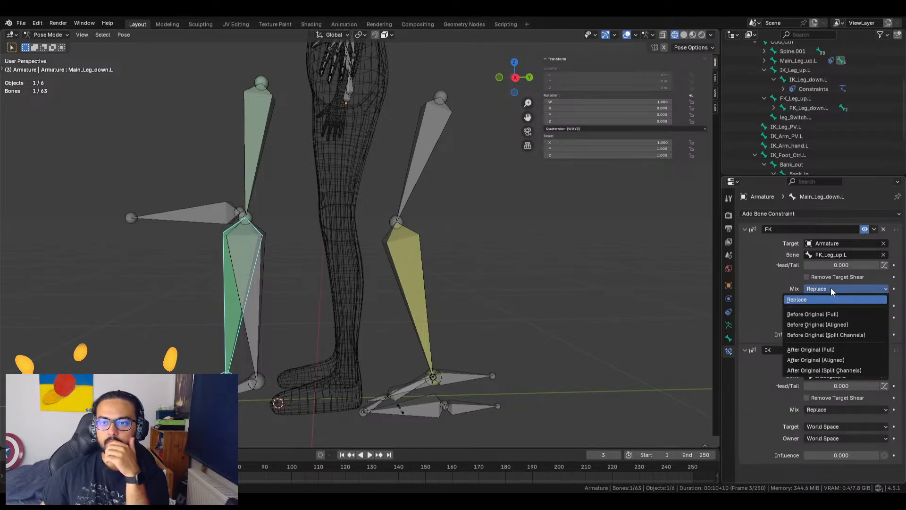
left_click(823, 313)
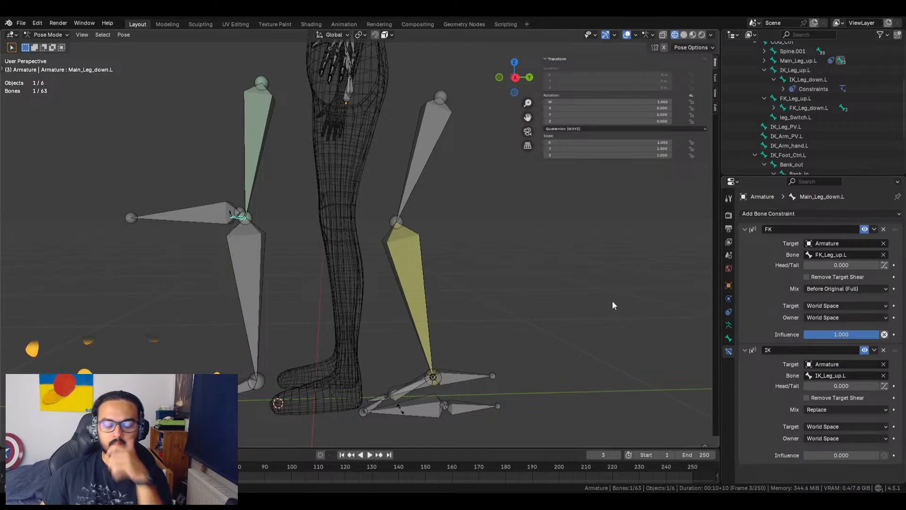
key("ctrl+z")
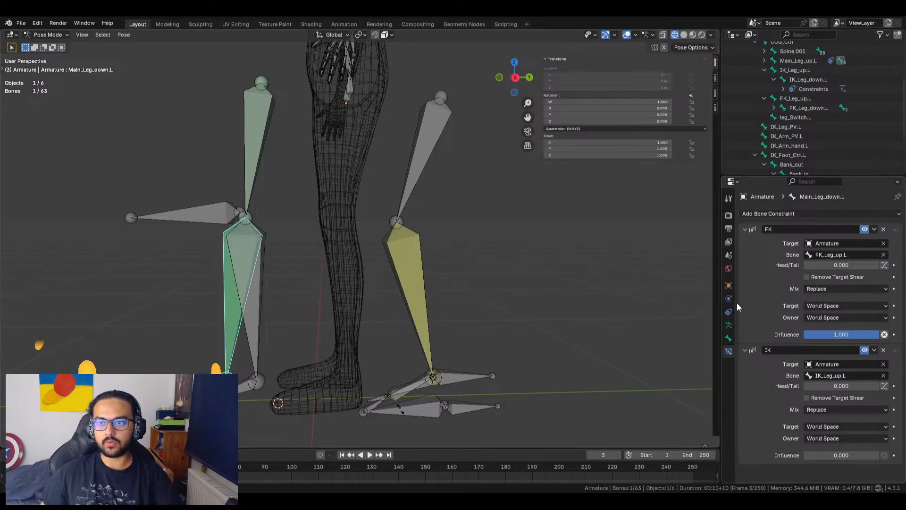
Try Local With Parent and Local Space as the FK constraint's target space on Main_Leg_down.L, undoing each change
left_click(846, 305)
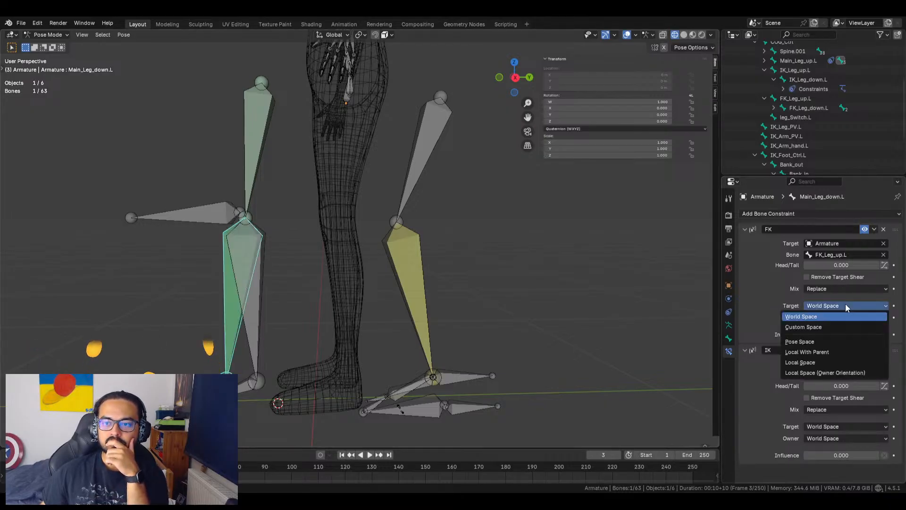
left_click(828, 352)
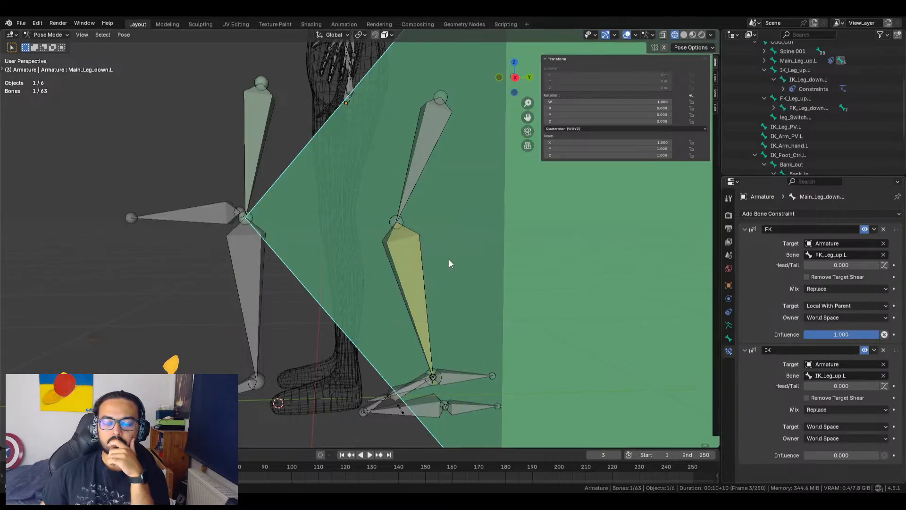
scroll(458, 263, "down", 5)
key("ctrl+z")
left_click(829, 306)
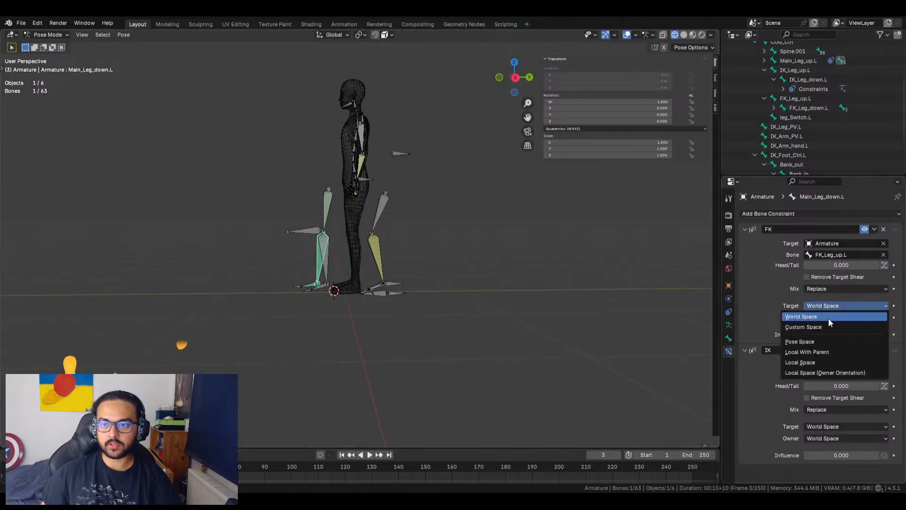
left_click(821, 360)
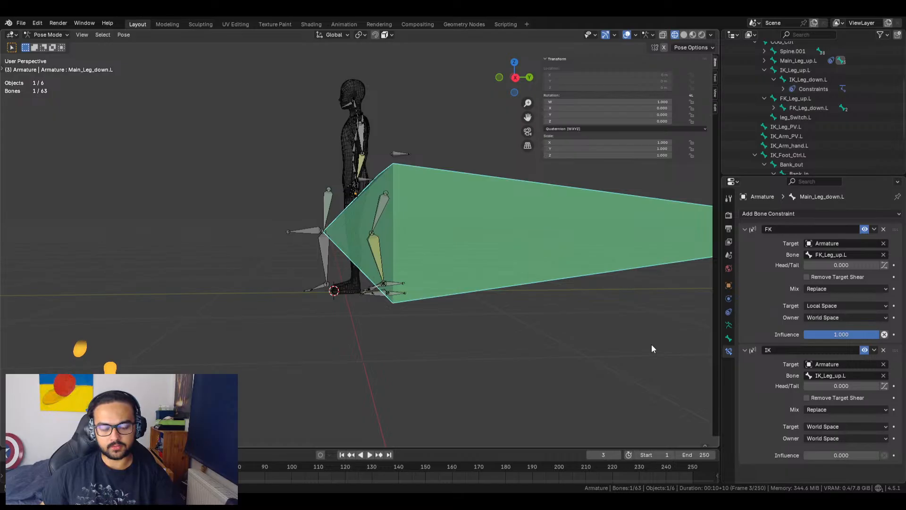
key("ctrl+z")
Try Local With Parent as the owner space of the FK constraint on Main_Leg_down.L and return it to World Space
left_click(842, 320)
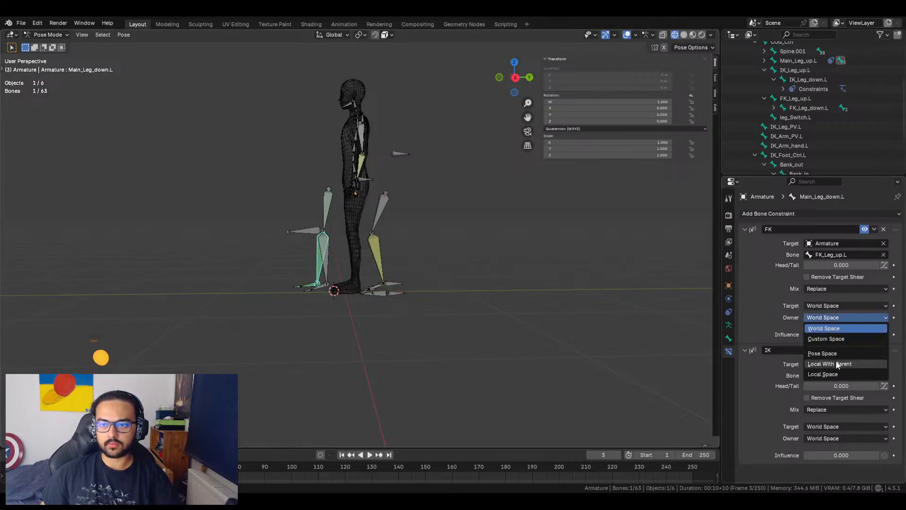
key("Escape")
scroll(396, 265, "up", 5)
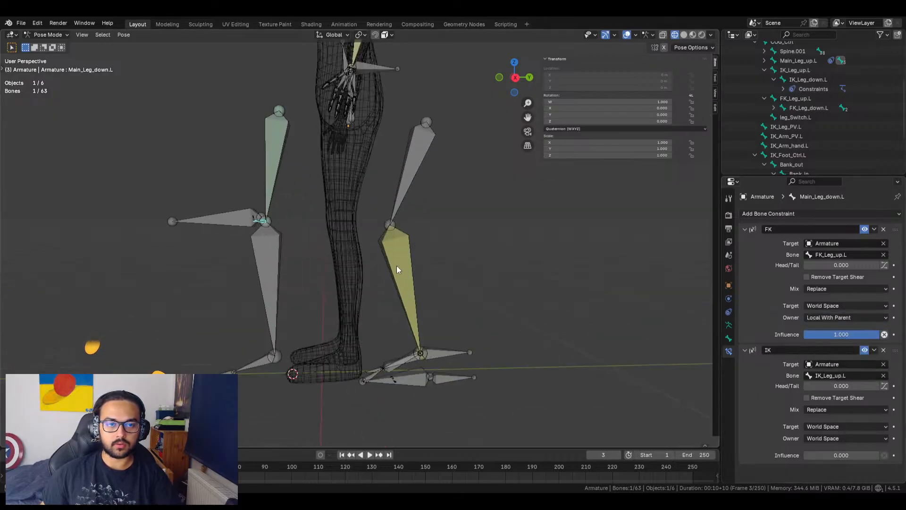
scroll(338, 264, "up", 1)
middle_click_drag(338, 264, 361, 271)
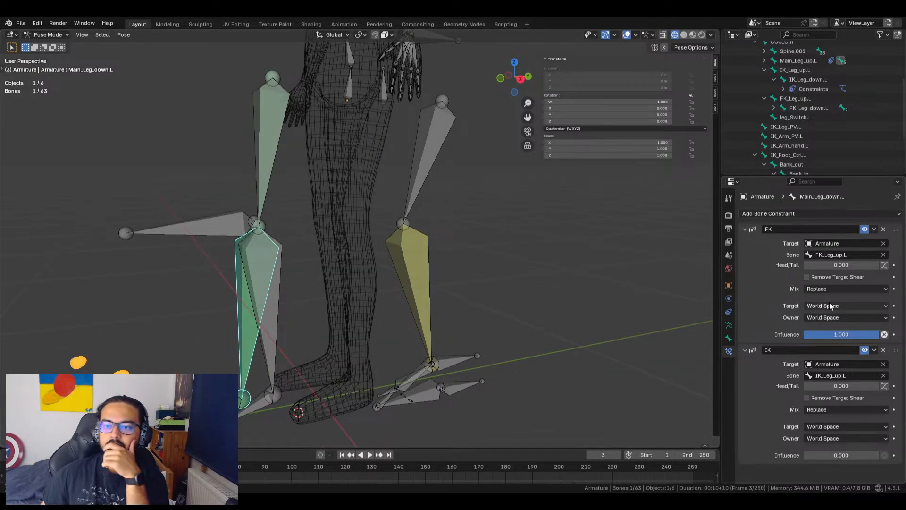
Try the After Original (Full) mix on the FK constraint and undo it, and test its influence at 0 and back at 1
left_click(828, 288)
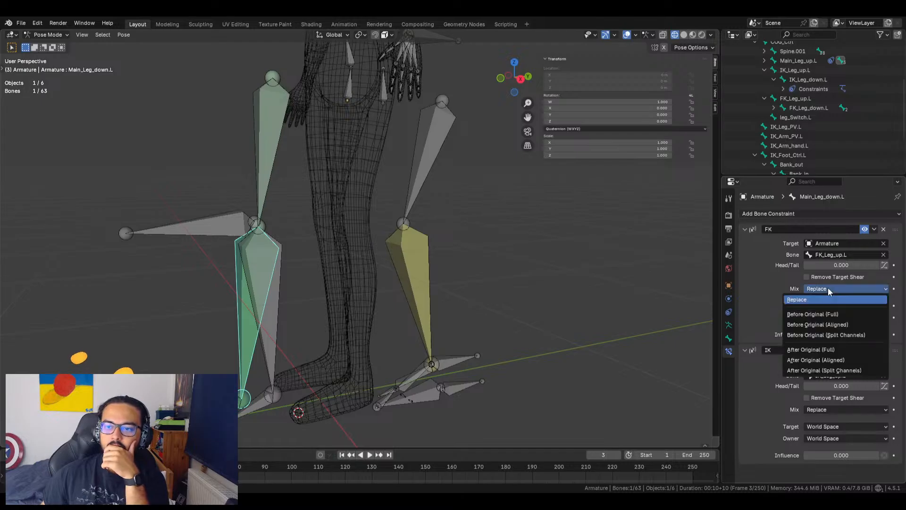
left_click(830, 350)
key("ctrl+z")
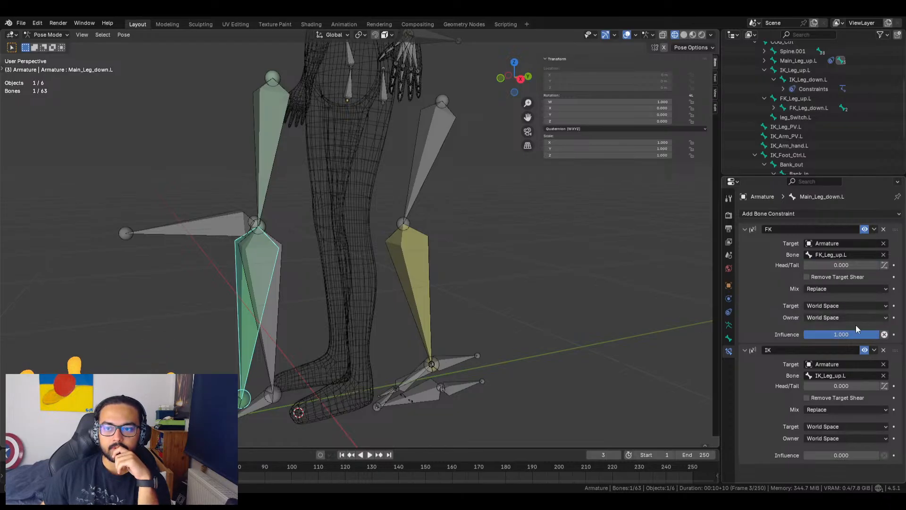
left_click_drag(849, 333, 773, 332)
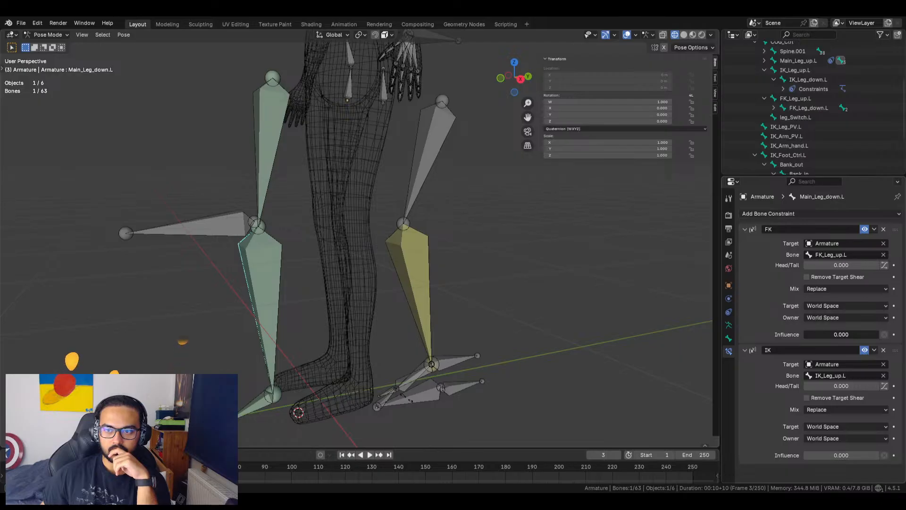
left_click_drag(810, 334, 879, 334)
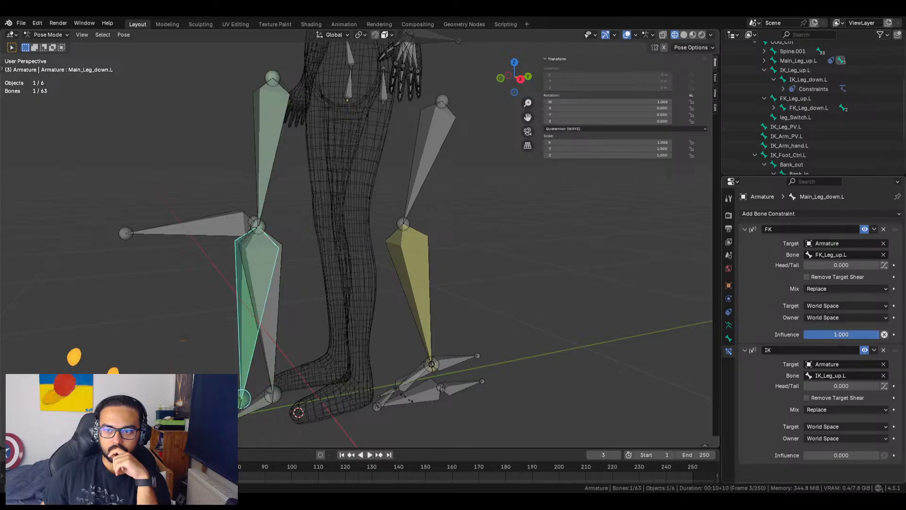
Try Pose Space, Local With Parent and Local Space as the FK constraint's owner space, ending on Custom Space
left_click(839, 318)
left_click(833, 352)
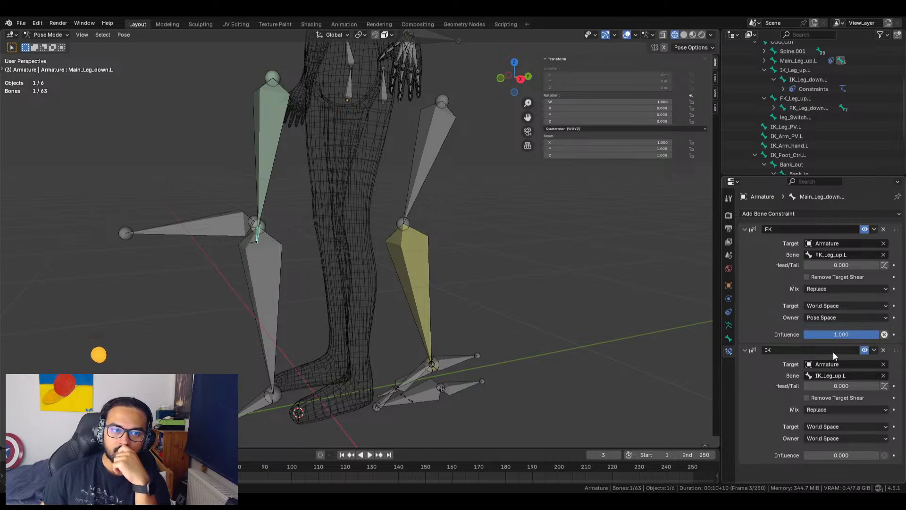
left_click(837, 318)
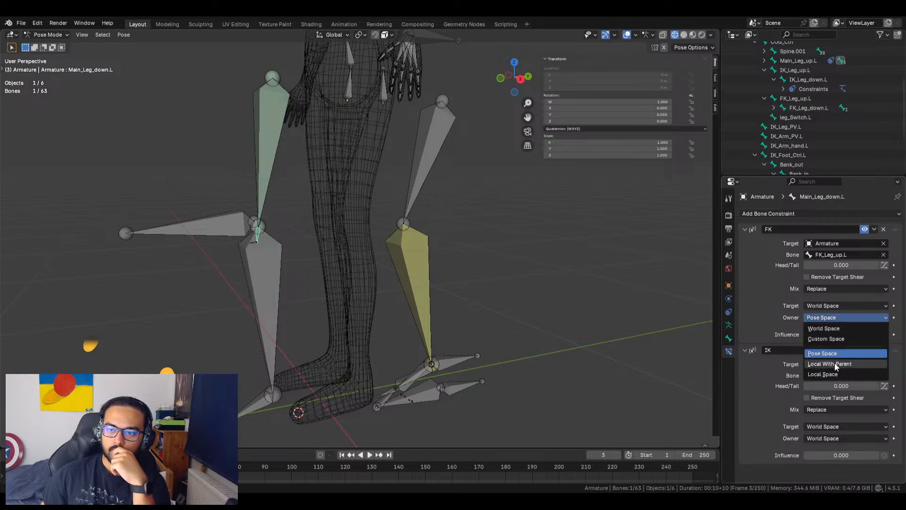
left_click(837, 361)
left_click(840, 317)
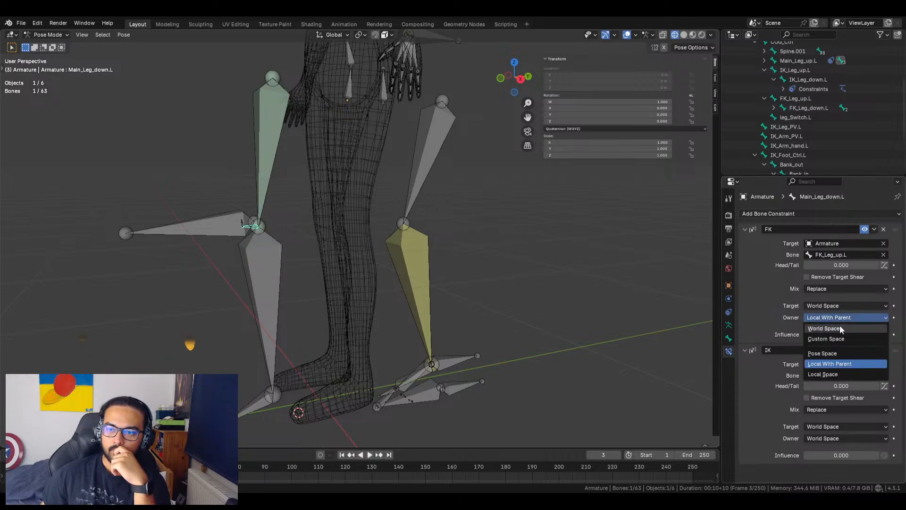
left_click(838, 373)
left_click(838, 316)
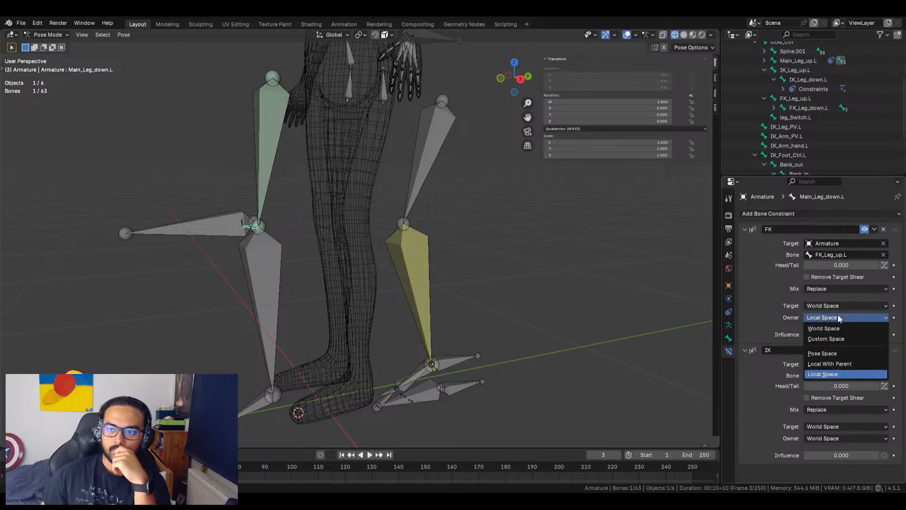
left_click(835, 336)
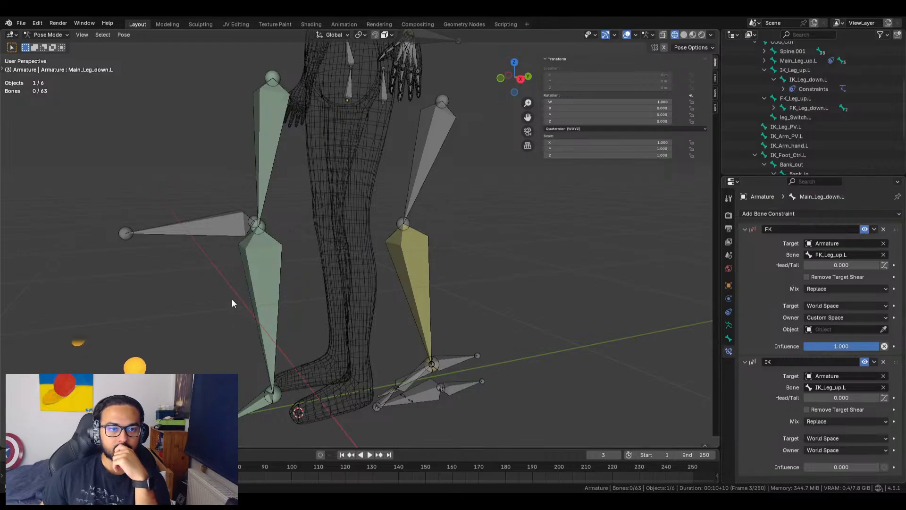
Try rotating FK_Leg_down.L and cancel the rotation
left_click(268, 291)
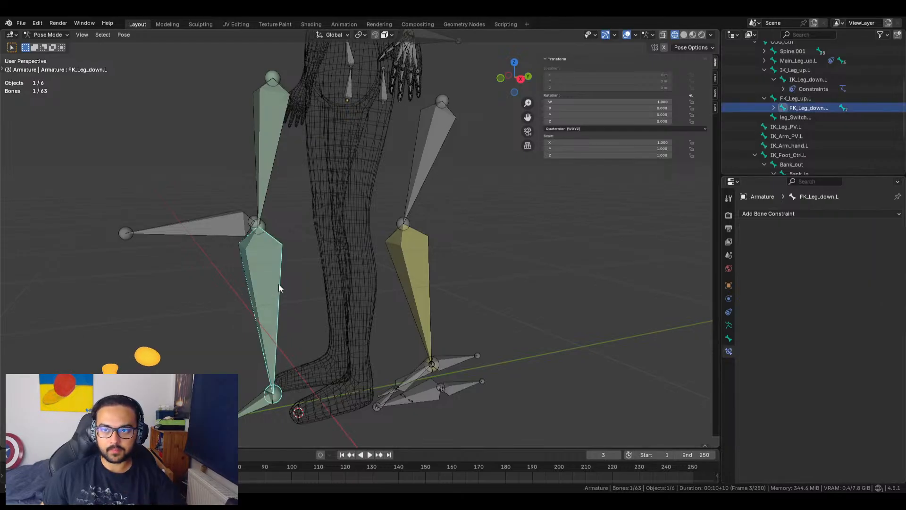
key("r")
key("Escape")
Pick the Armature as the custom space object for the FK constraint on Main_Leg_down.L
left_click(254, 279)
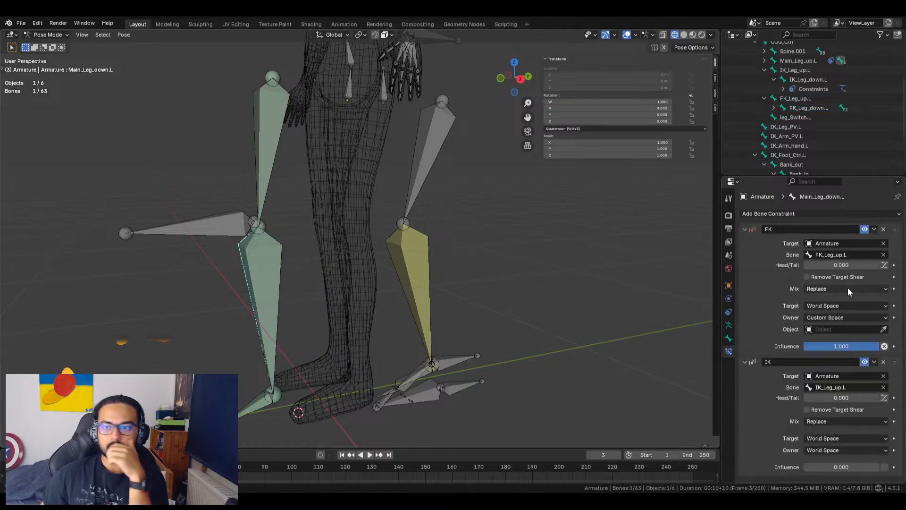
left_click(884, 329)
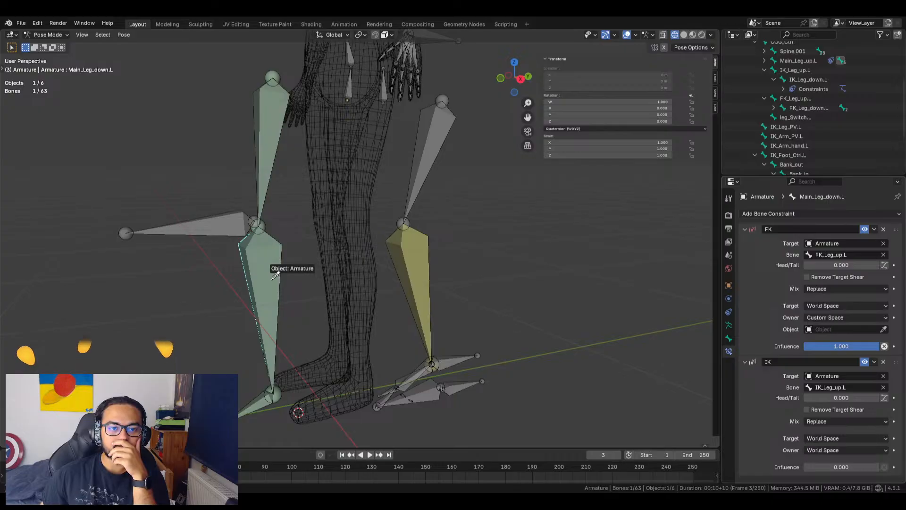
left_click(223, 226)
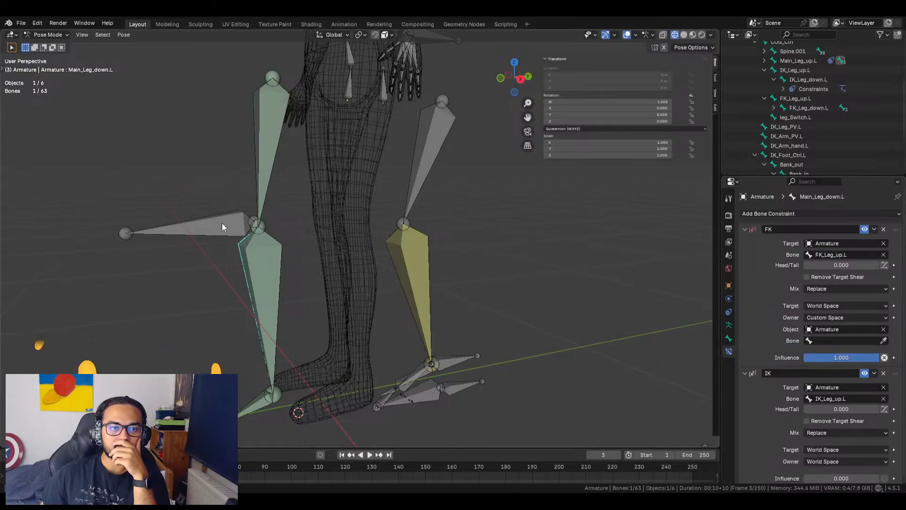
Try FK_Leg_down.L as the custom space bone for the FK constraint on Main_Leg_down.L
left_click(283, 319)
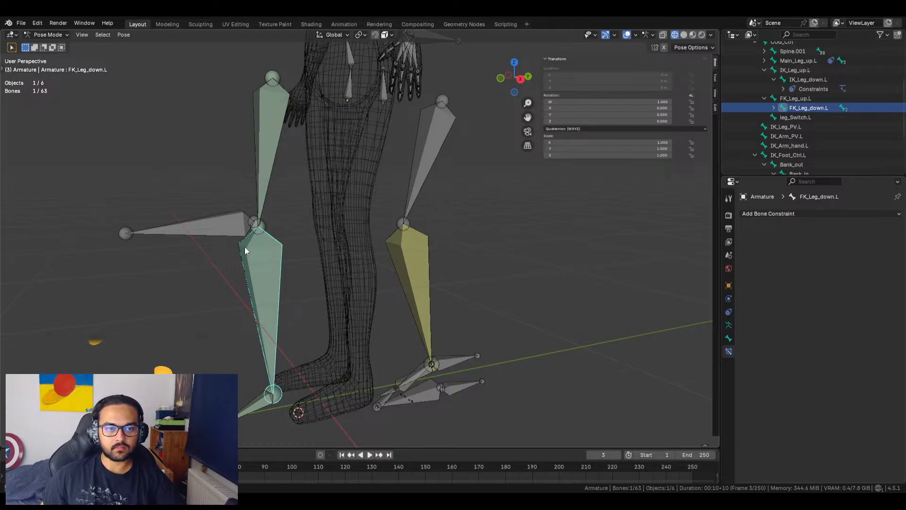
left_click(262, 254)
left_click(842, 341)
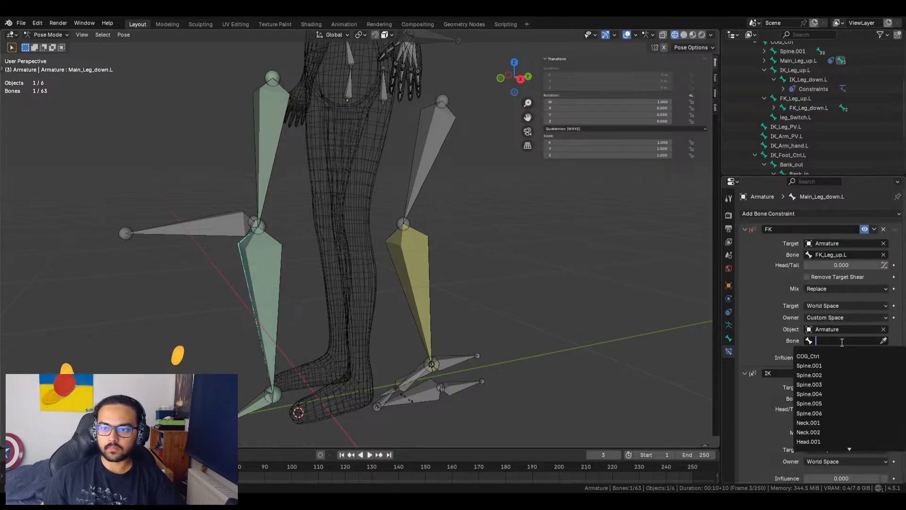
type("fk")
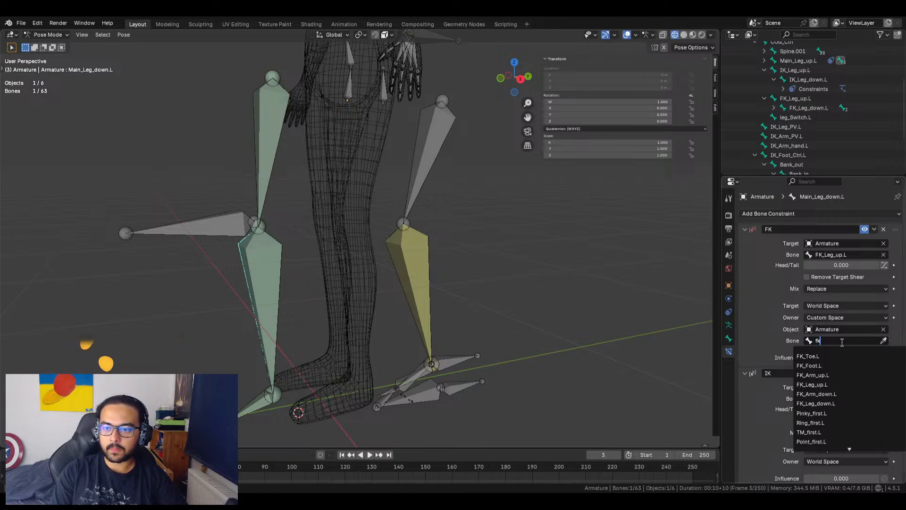
key("Down")
key("Down")
key("Down")
key("Down")
key("Down")
key("Down")
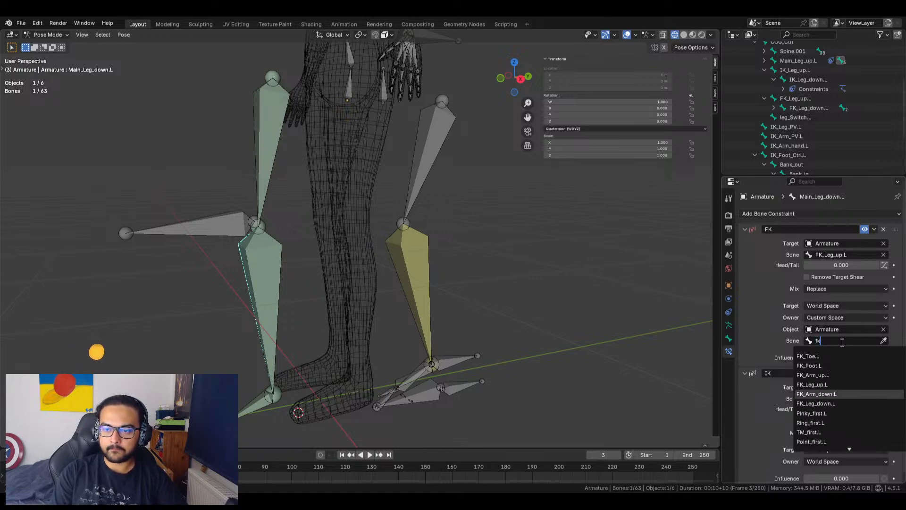
key("Return")
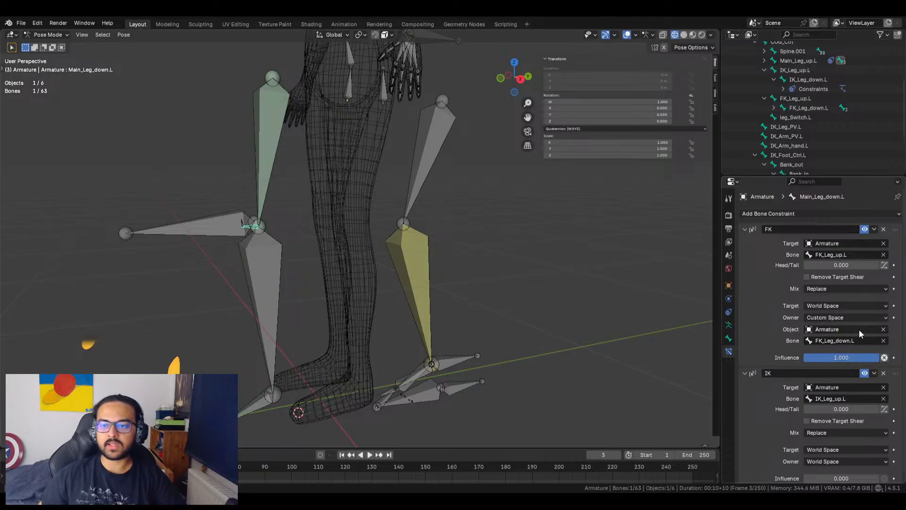
Clear the custom space object of Main_Leg_down.L's FK constraint and set its owner space to World Space
left_click(884, 329)
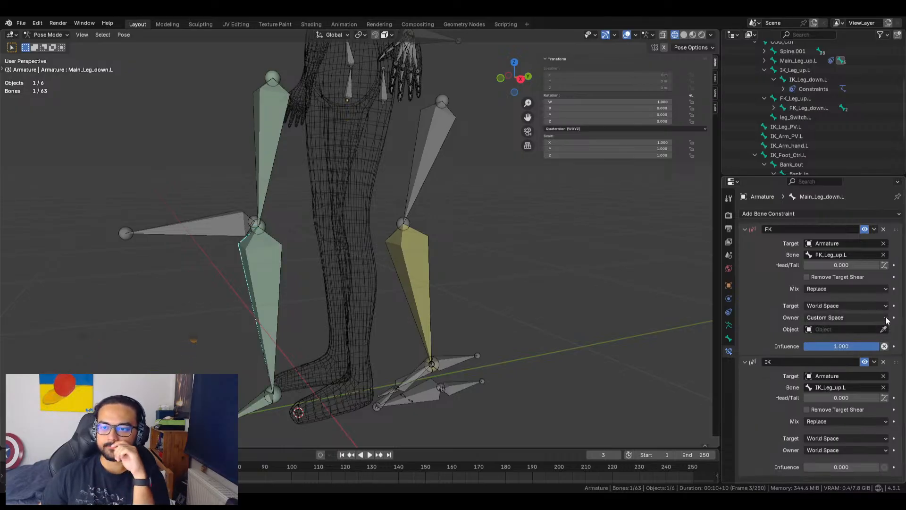
left_click(863, 318)
left_click(863, 330)
middle_click_drag(342, 282, 291, 259)
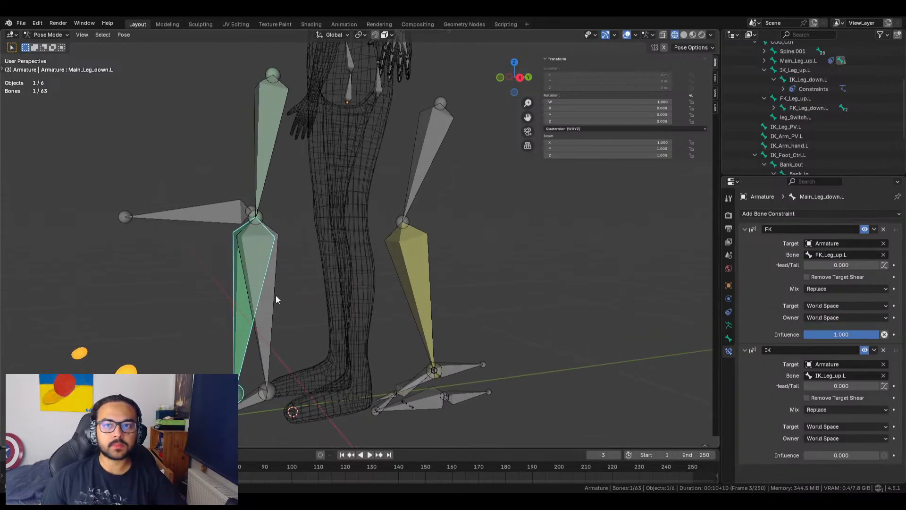
middle_click_drag(272, 301, 326, 253, "shift")
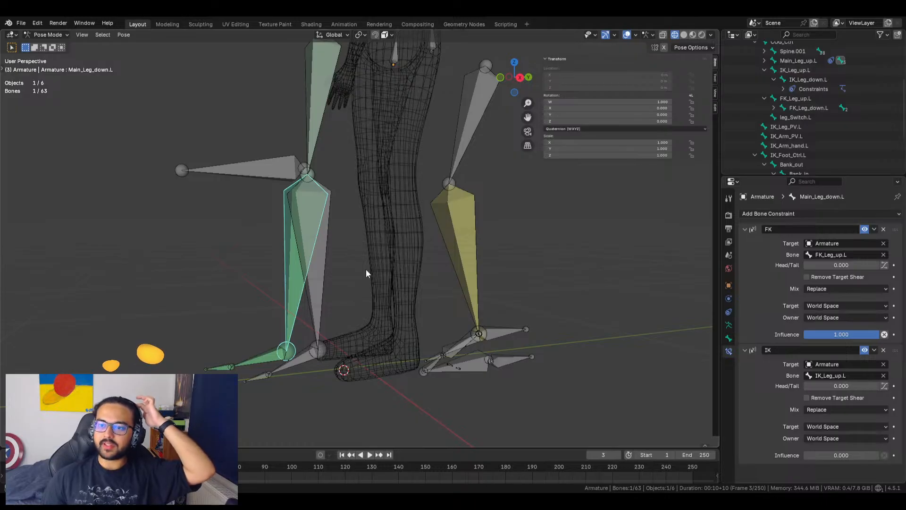
Examine the IK constraint's influence options and the pose options of the leg_Switch.L bone
left_click_drag(826, 455, 805, 458)
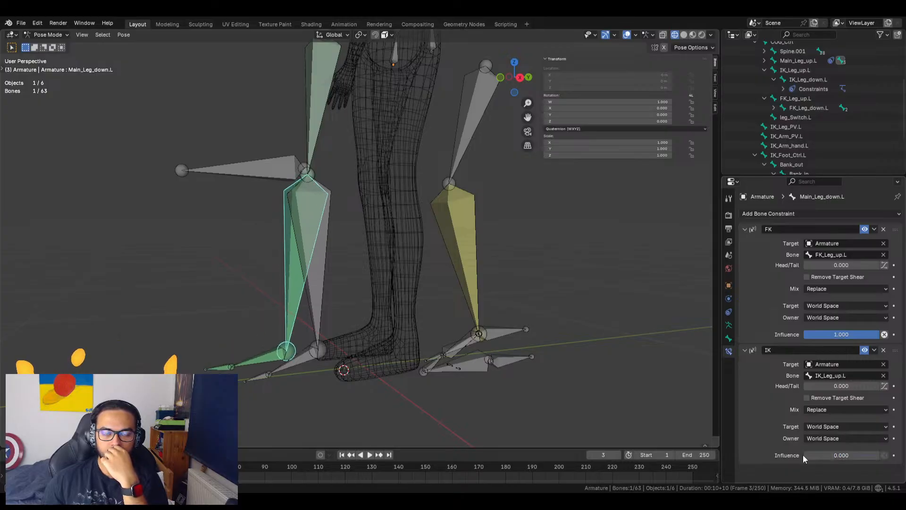
middle_click_drag(402, 198, 376, 234, "shift")
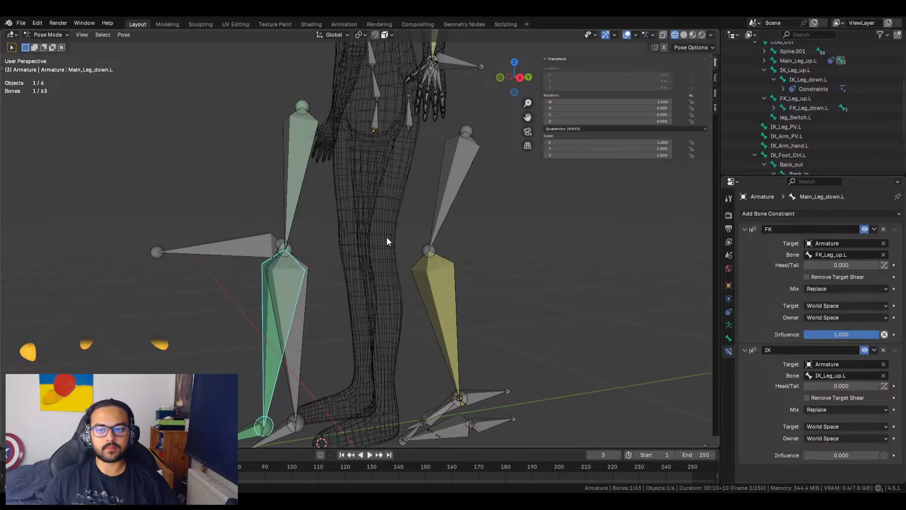
right_click(831, 455)
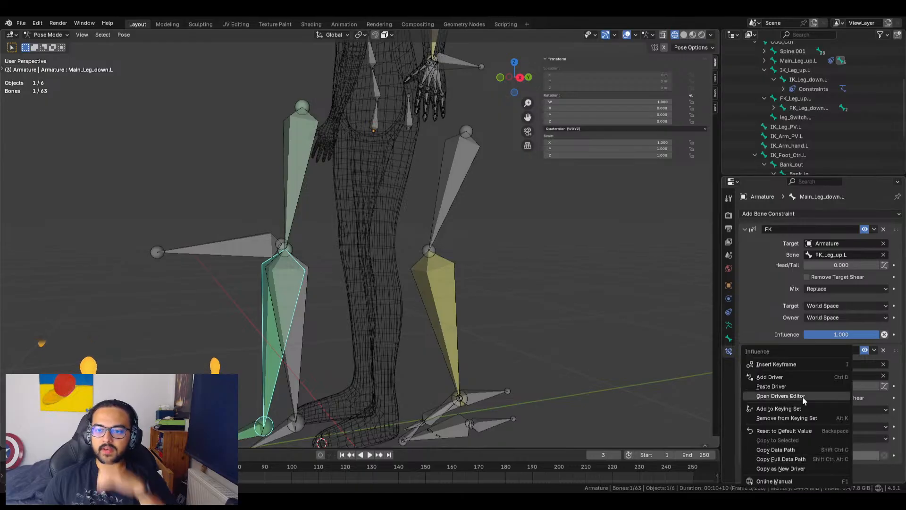
left_click(409, 120)
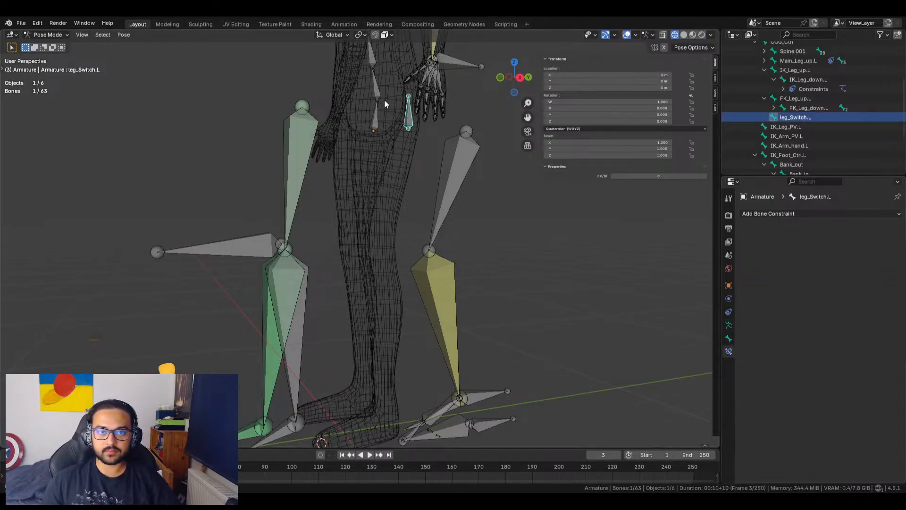
right_click(410, 115)
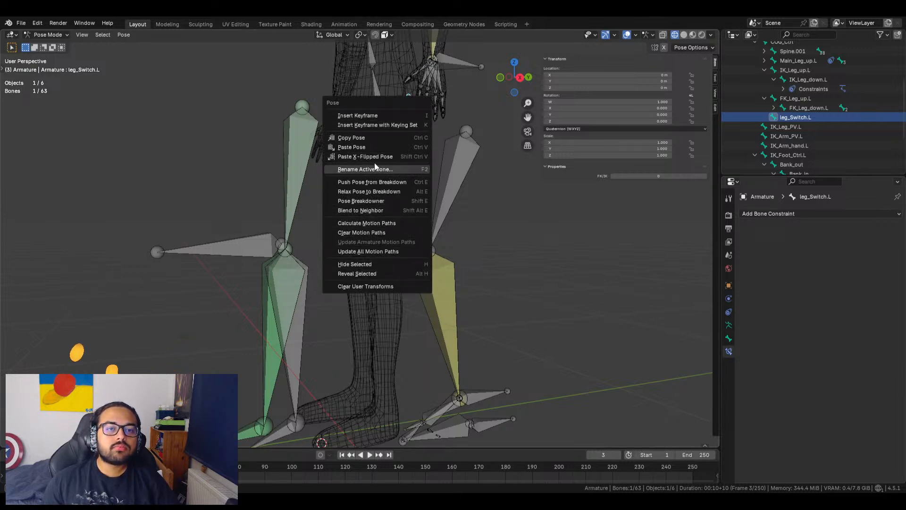
left_click(544, 236)
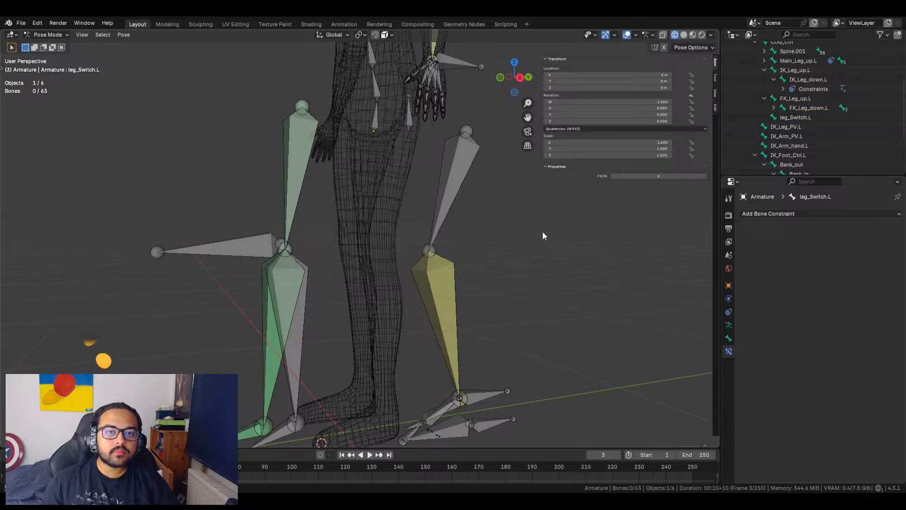
middle_click_drag(544, 234, 544, 213)
left_click(450, 134)
right_click(450, 133)
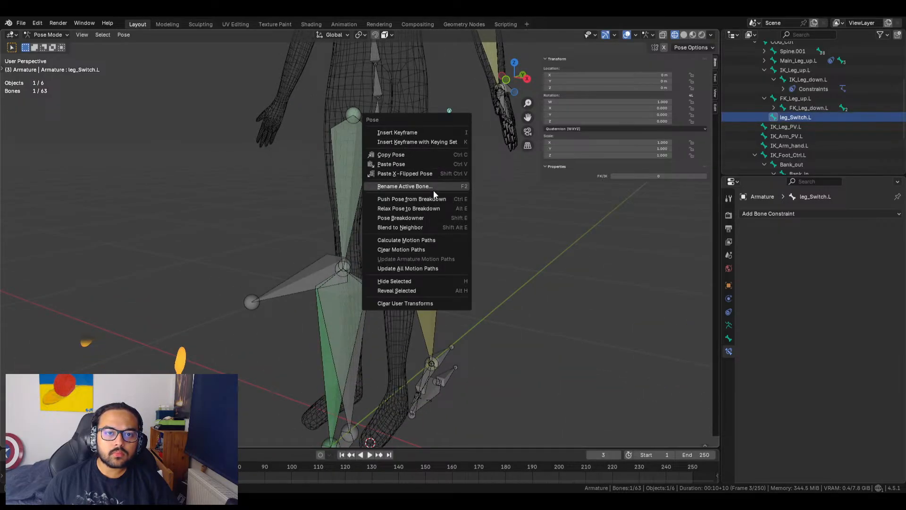
left_click(552, 232)
Check the options for leg_Switch.L in Edit Mode and return to Pose Mode
left_click(48, 34)
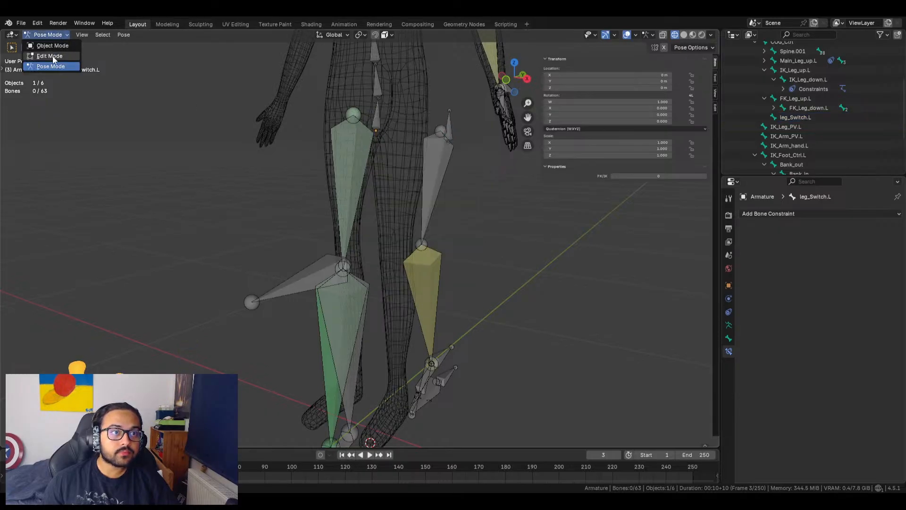
left_click(47, 53)
left_click(451, 132)
right_click(451, 132)
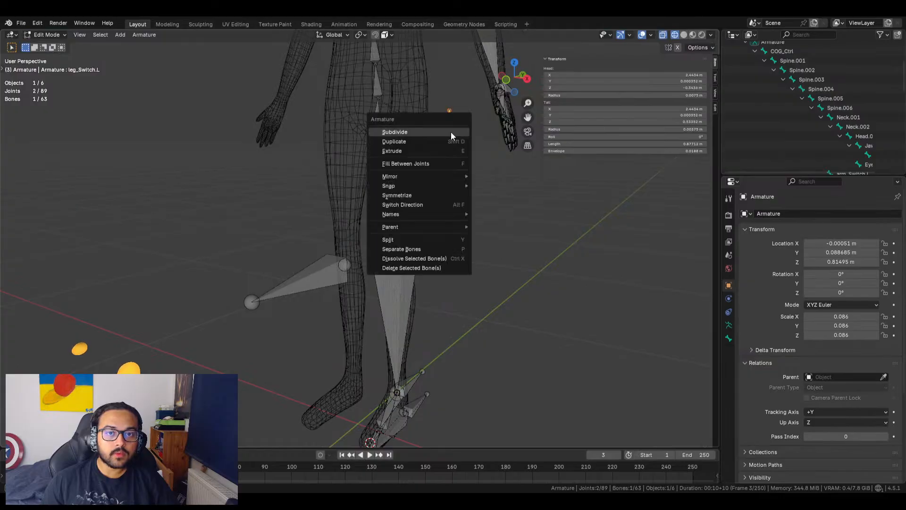
left_click(48, 35)
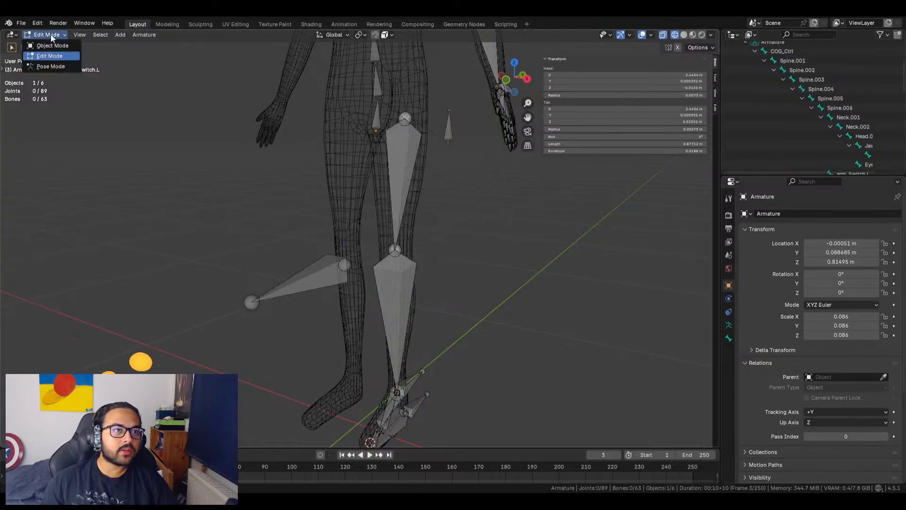
left_click(50, 69)
Look through the pose options of leg_Switch.L and the Armature's object properties
left_click(448, 127)
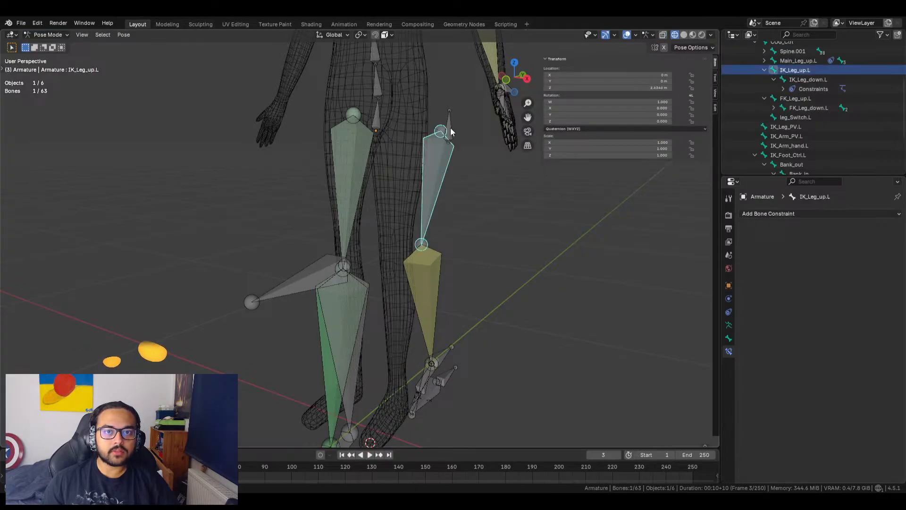
right_click(452, 127)
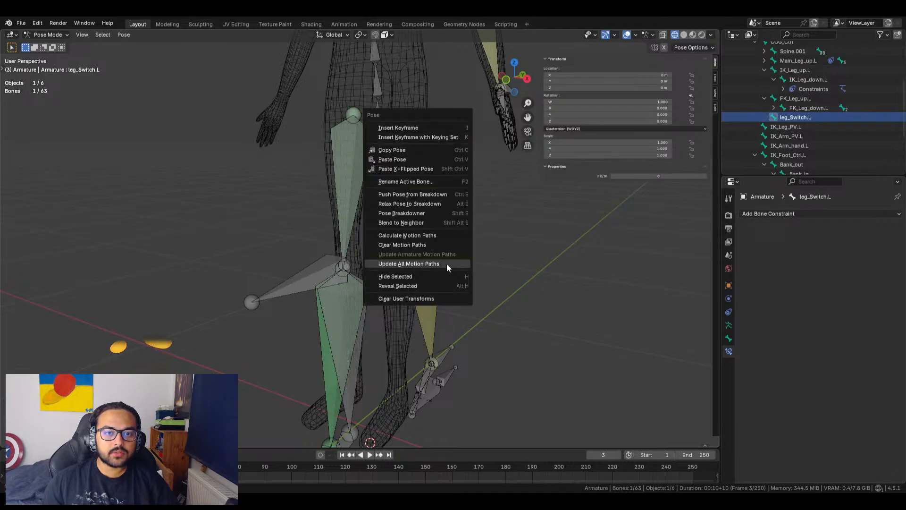
middle_click_drag(482, 186, 447, 190)
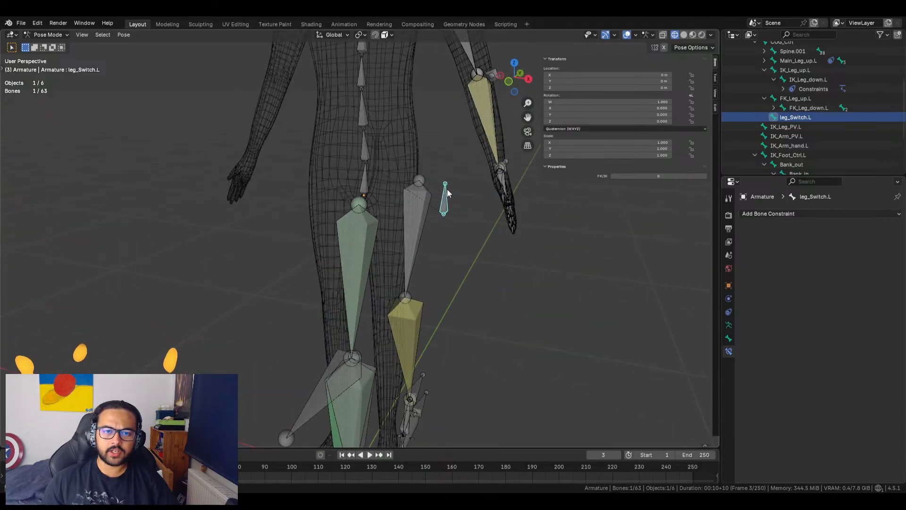
right_click(447, 197)
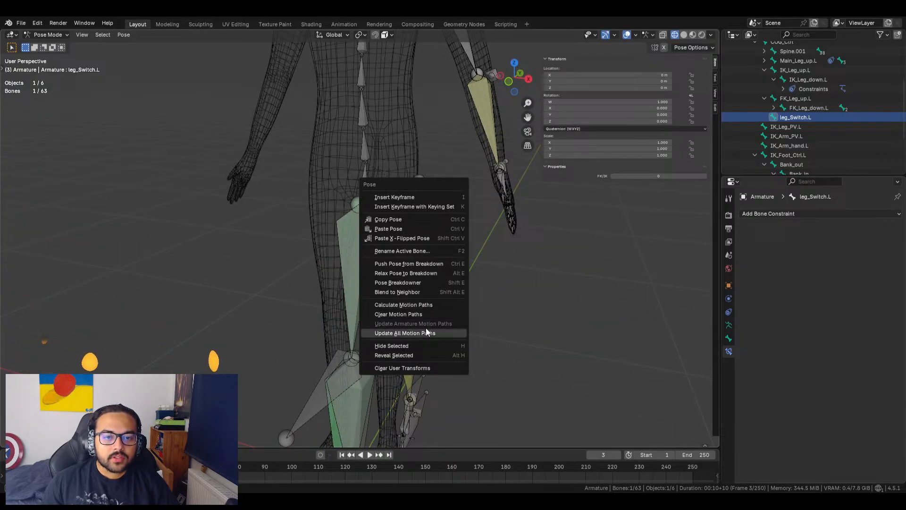
left_click(609, 287)
left_click(445, 200)
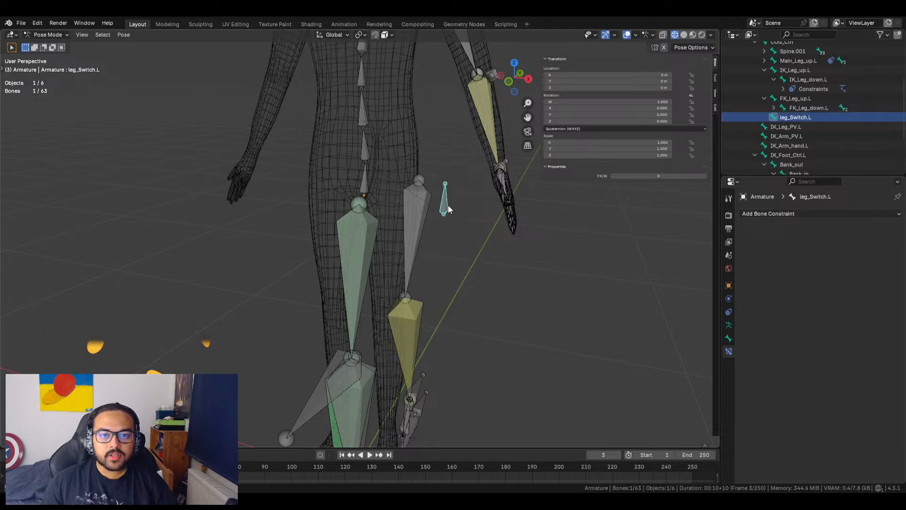
left_click(728, 285)
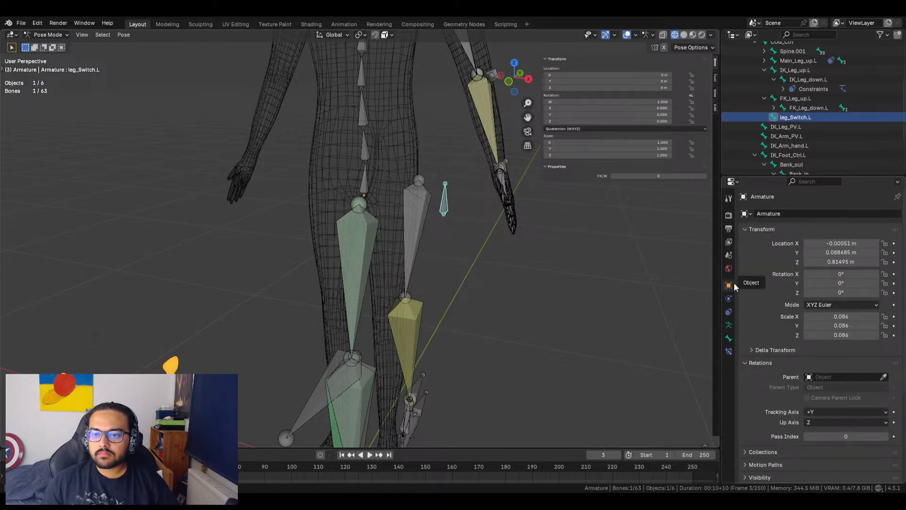
right_click(447, 197)
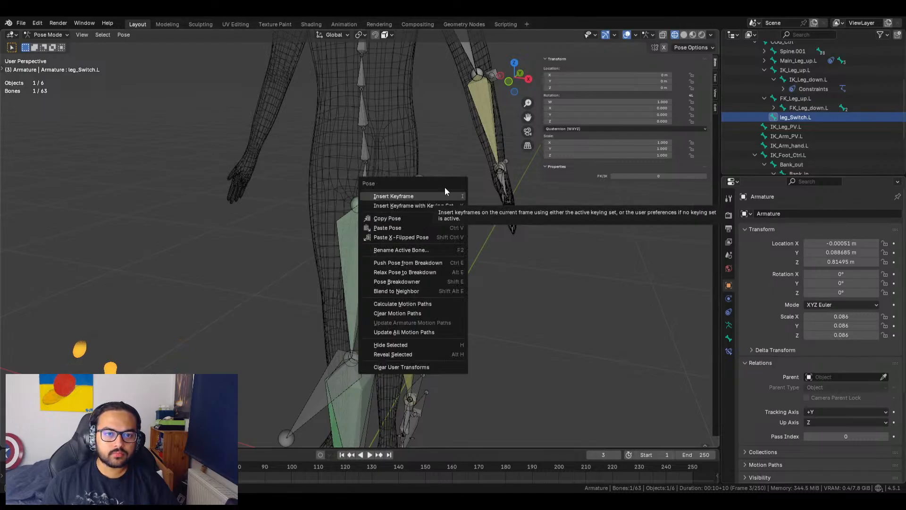
left_click(445, 195)
left_click(504, 325)
Show the bone constraints of Main_Leg_down.L and test the FK constraint's influence
middle_click_drag(504, 325, 267, 243)
left_click(259, 278)
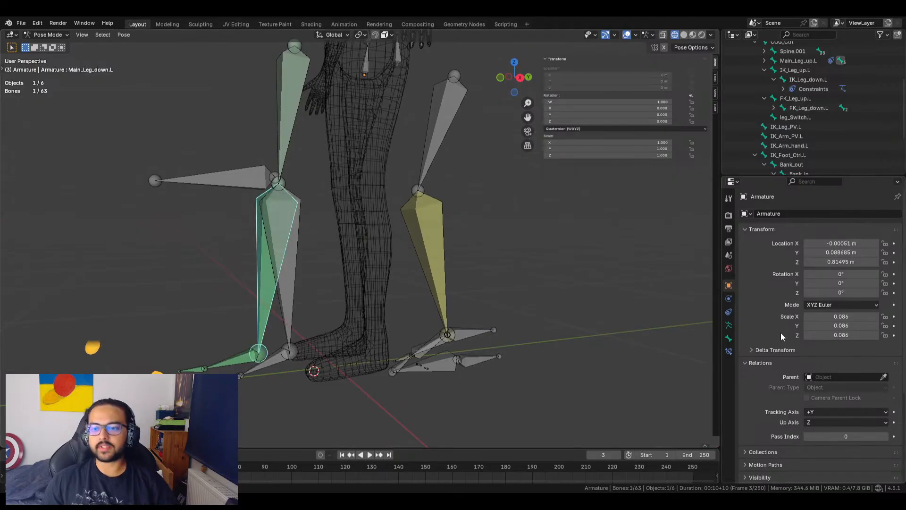
left_click(729, 351)
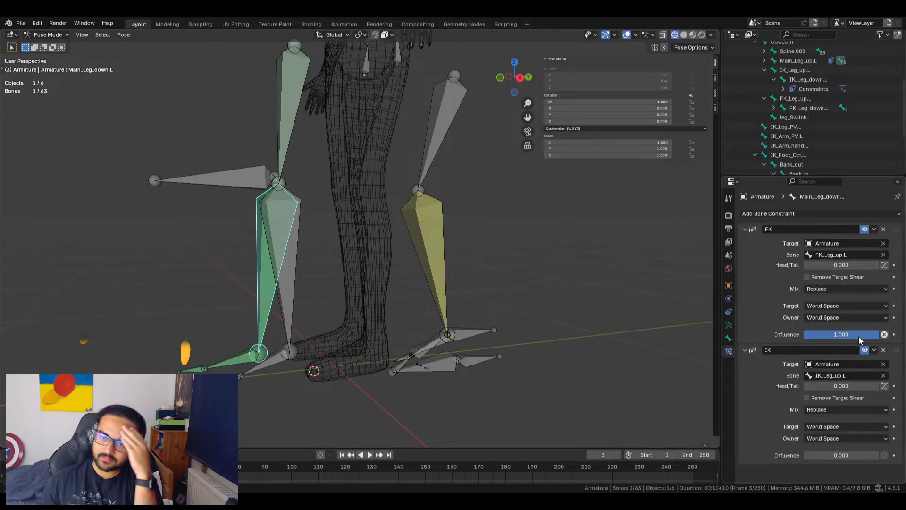
left_click_drag(852, 332, 878, 334)
Try Pose Space, Local With Parent, Local Space and Local Space (Owner Orientation) as the FK constraint's target space, and restore World Space
left_click(816, 306)
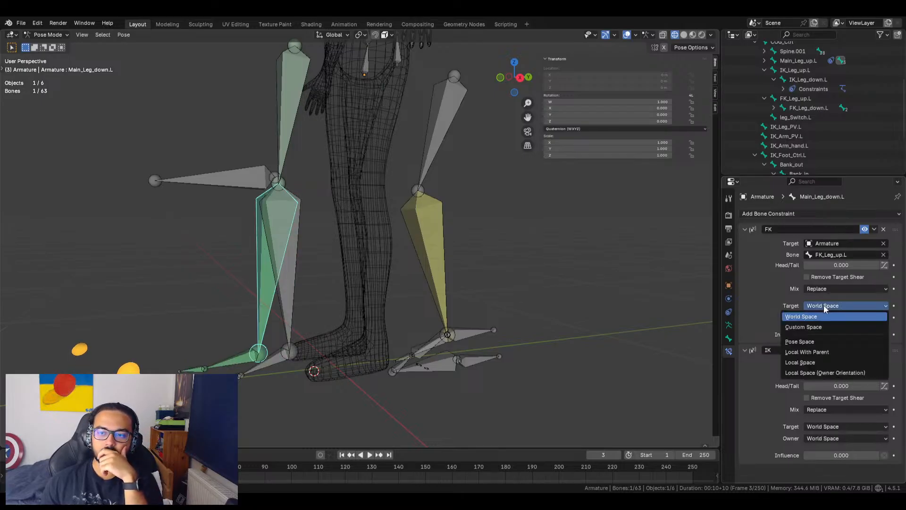
left_click(813, 343)
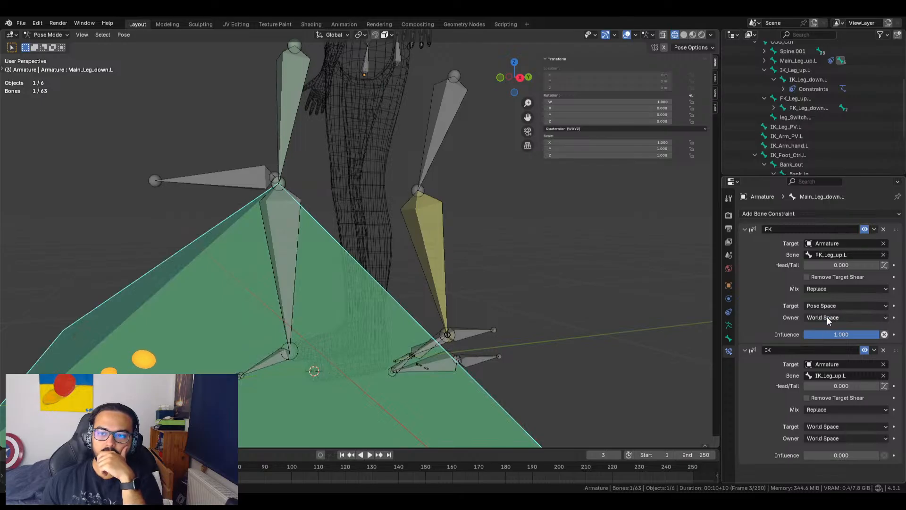
left_click(828, 306)
left_click(813, 353)
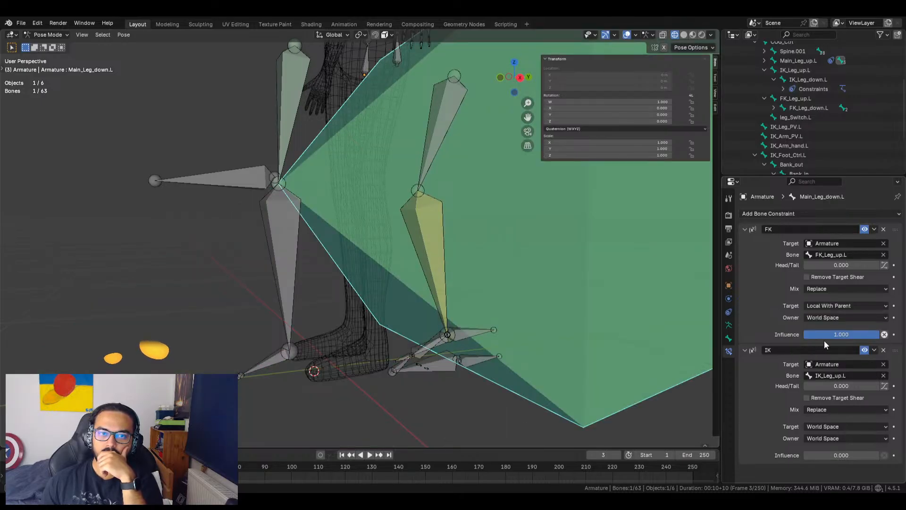
left_click(833, 305)
left_click(820, 363)
left_click(832, 305)
left_click(820, 372)
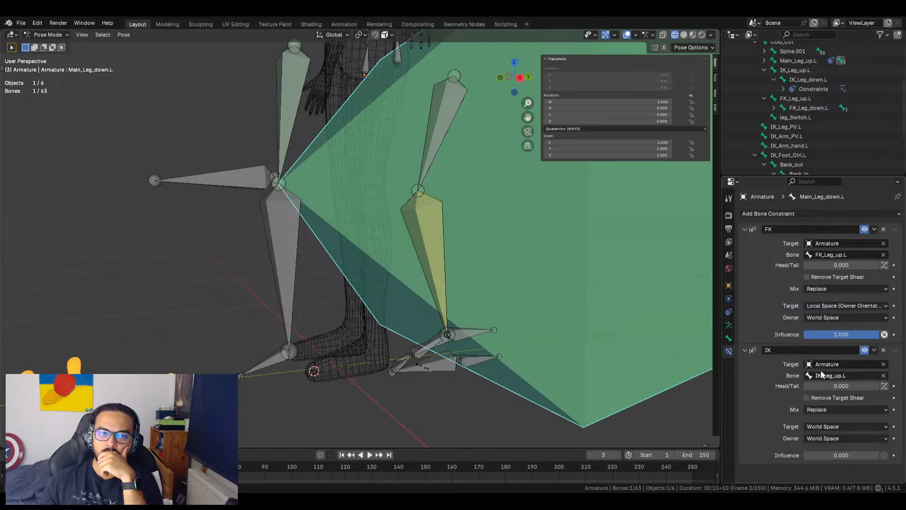
left_click(837, 305)
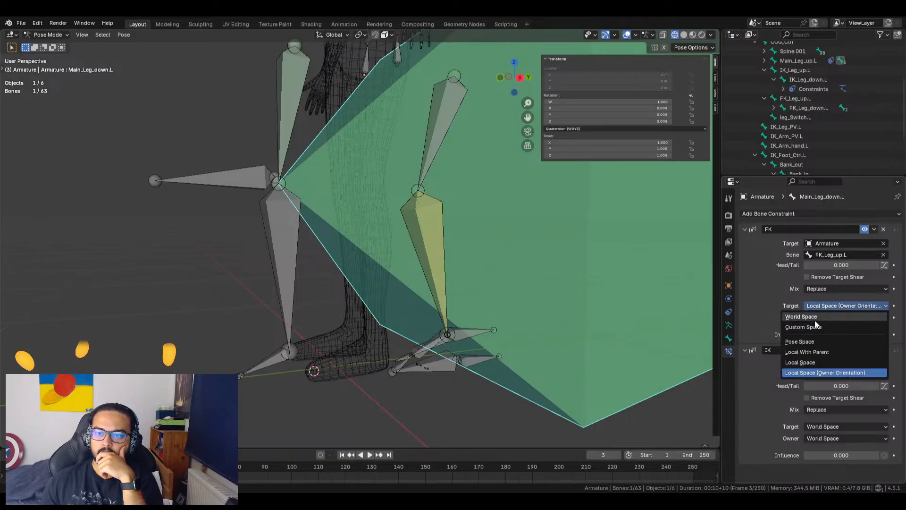
left_click(815, 320)
Try the Before Original Full, Aligned and Split Channels mixes on the FK constraint, ending on After Original (Full)
left_click(836, 290)
left_click(836, 292)
left_click(834, 291)
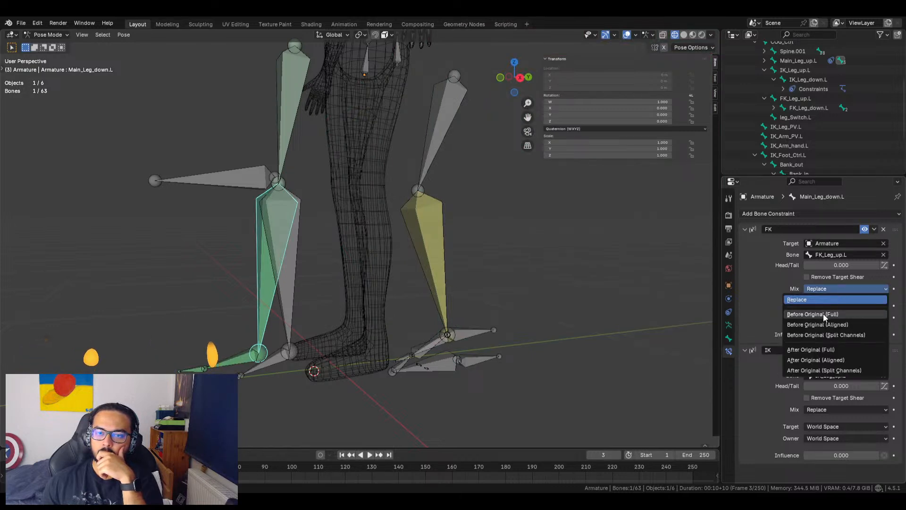
left_click(824, 314)
left_click(840, 293)
left_click(821, 328)
left_click(834, 290)
left_click(825, 335)
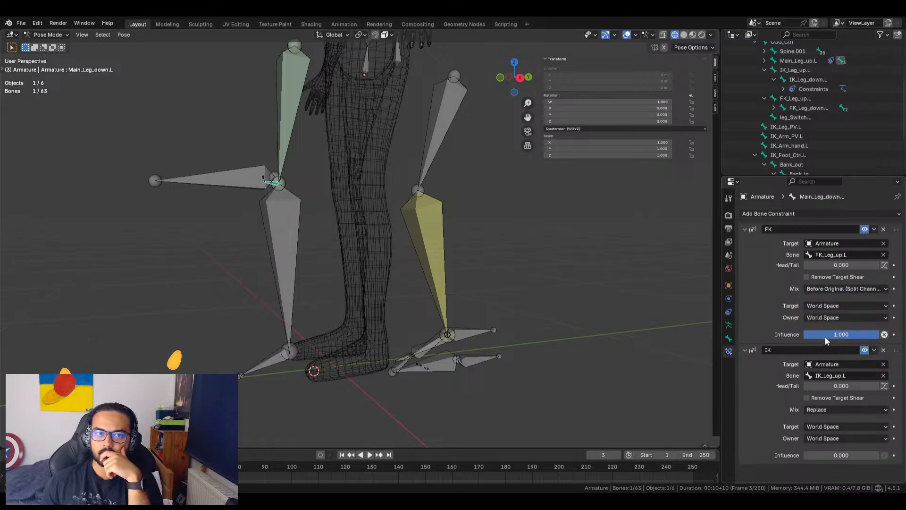
left_click(834, 290)
left_click(829, 347)
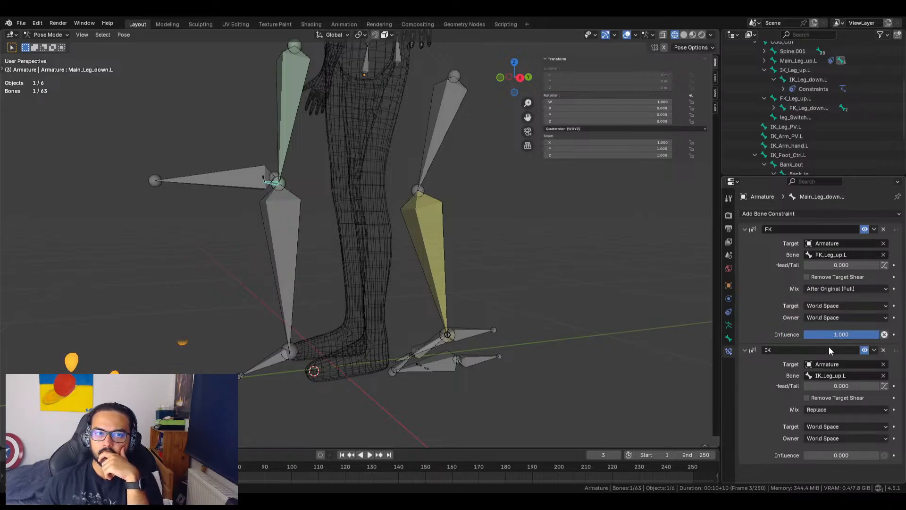
Set the FK constraint's mix mode back to Replace on Main_Leg_down.L
left_click(841, 291)
left_click(827, 358)
left_click(835, 292)
left_click(830, 367)
left_click(835, 292)
left_click(821, 302)
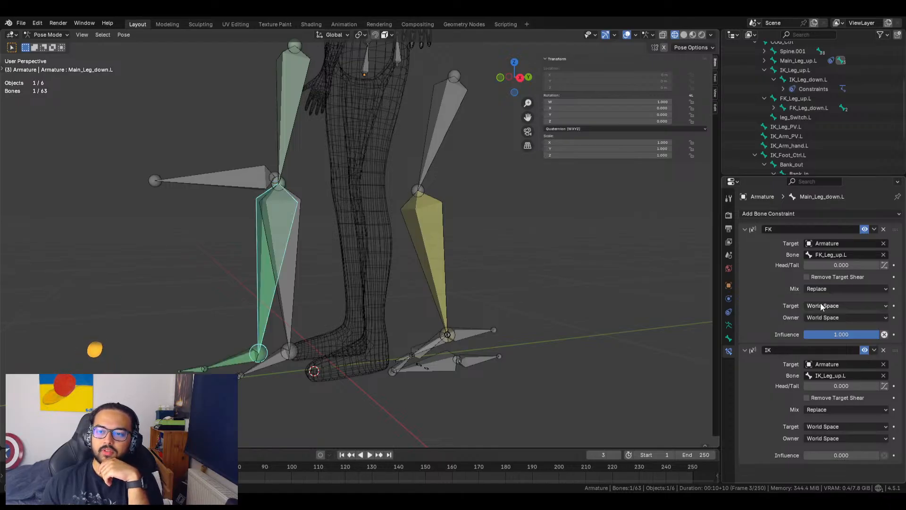
left_click(819, 277)
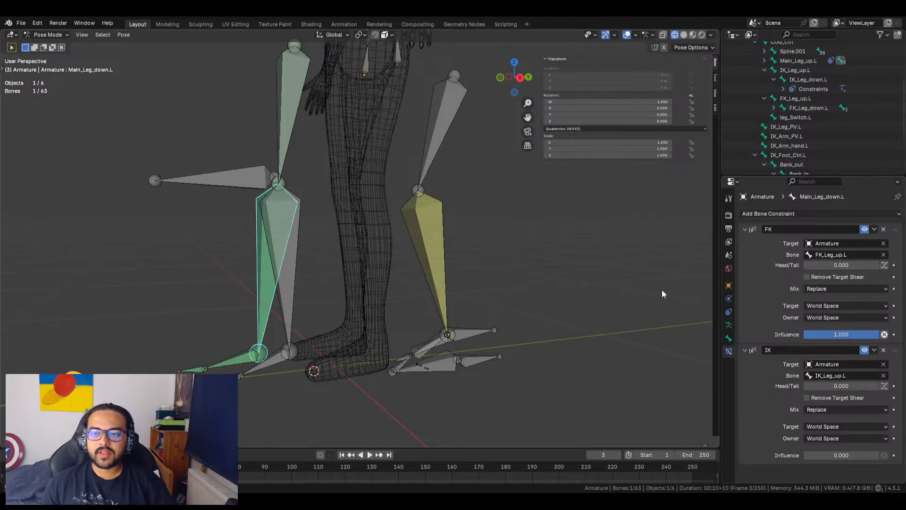
Clear the FK constraint's target bone on Main_Leg_down.L and assign FK_Leg_down.L in its place
left_click(832, 254)
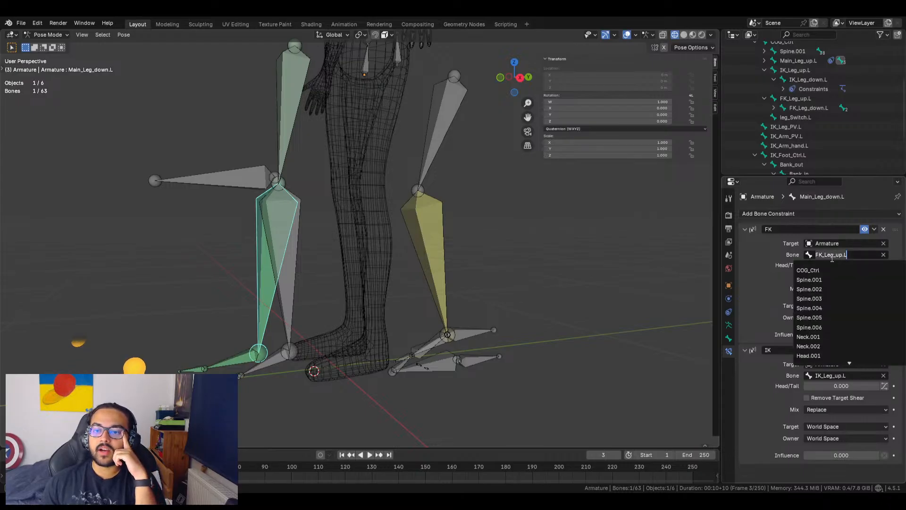
left_click(884, 255)
left_click(884, 255)
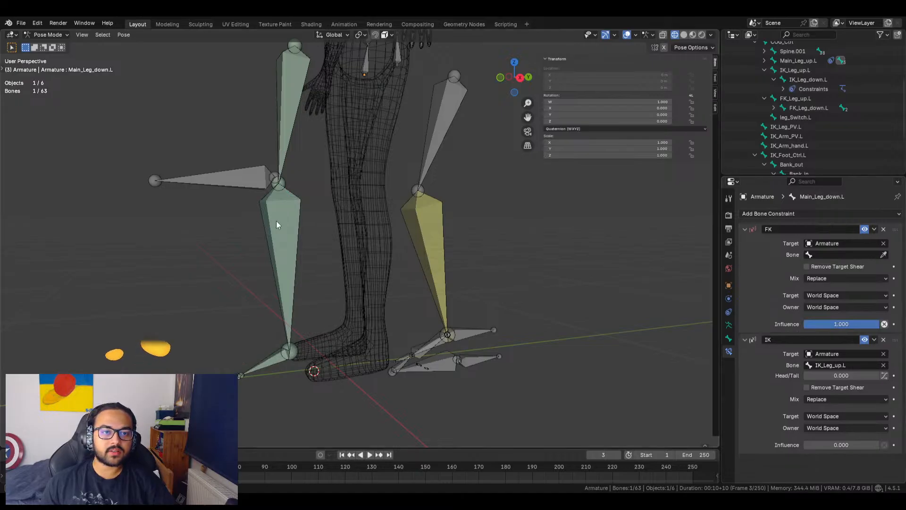
left_click(837, 255)
type("leg")
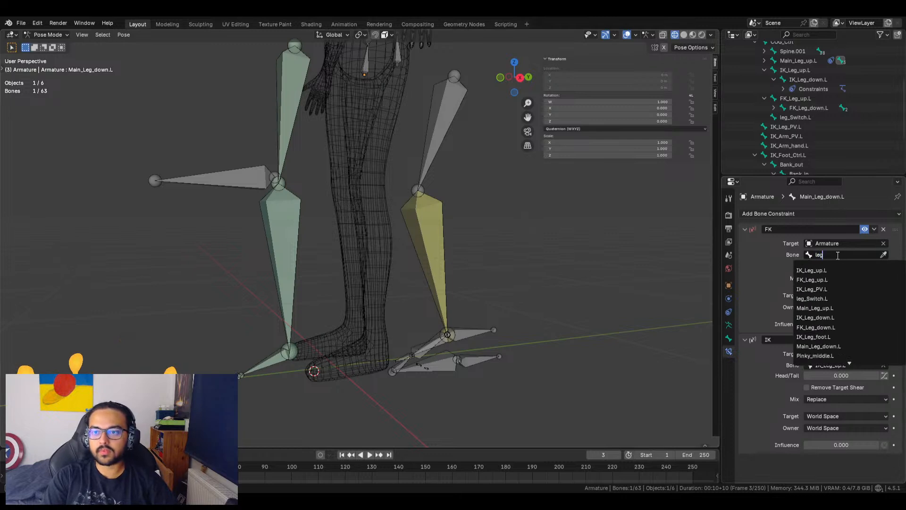
type(" dow")
key("Down")
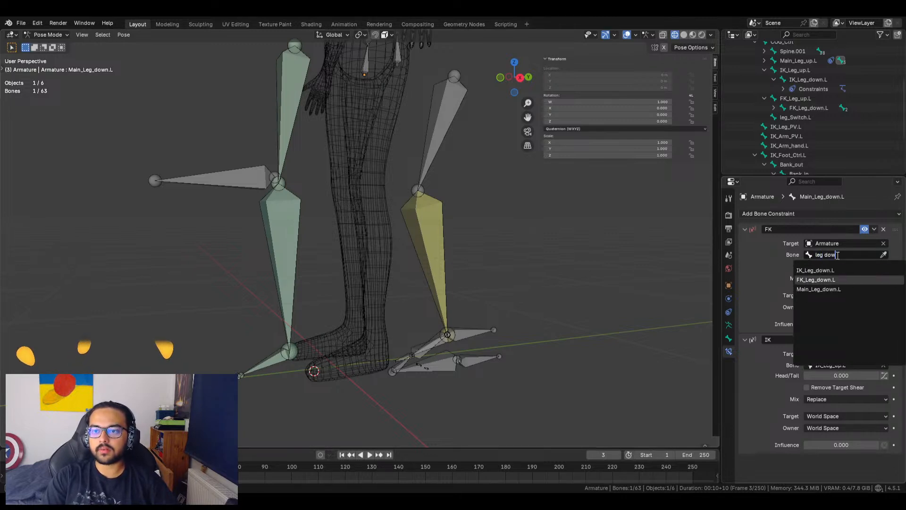
key("Return")
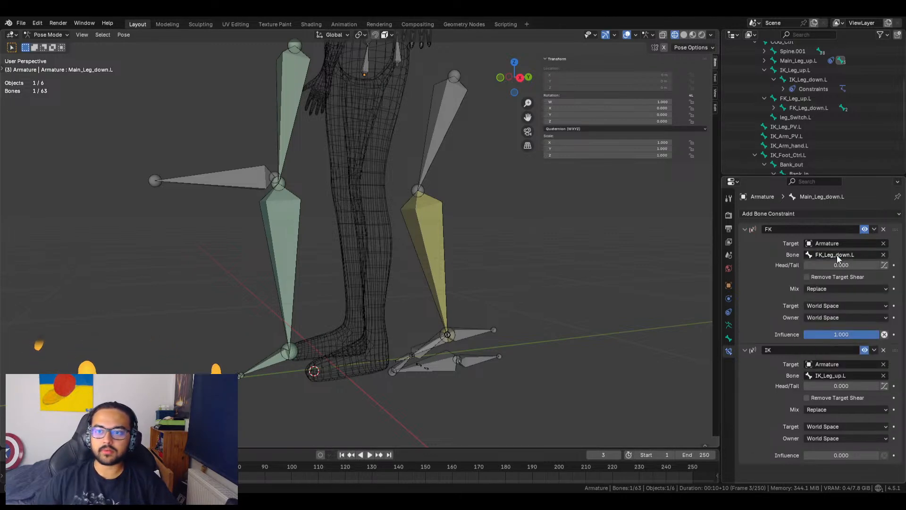
Set the target bone of Main_Leg_down.L's IK constraint to IK_Leg_down.L
left_click_drag(821, 335, 879, 335)
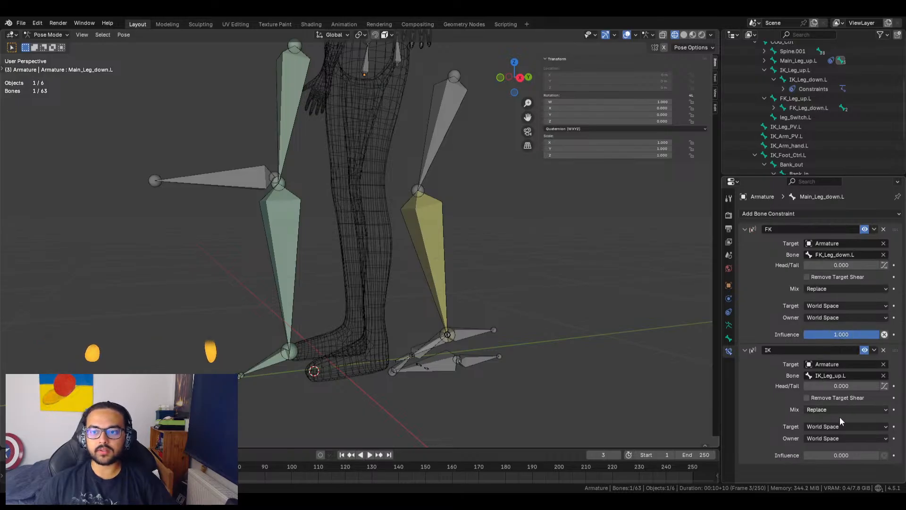
left_click(842, 376)
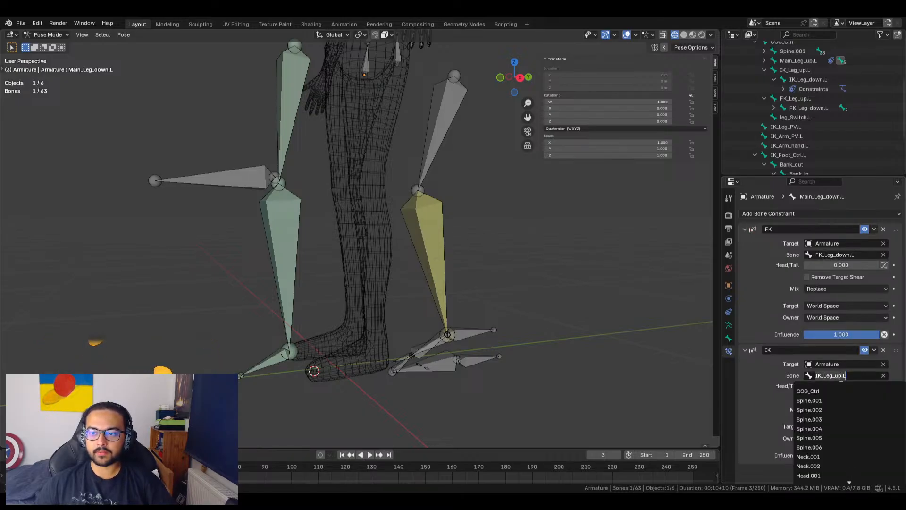
key("BackSpace")
key("BackSpace")
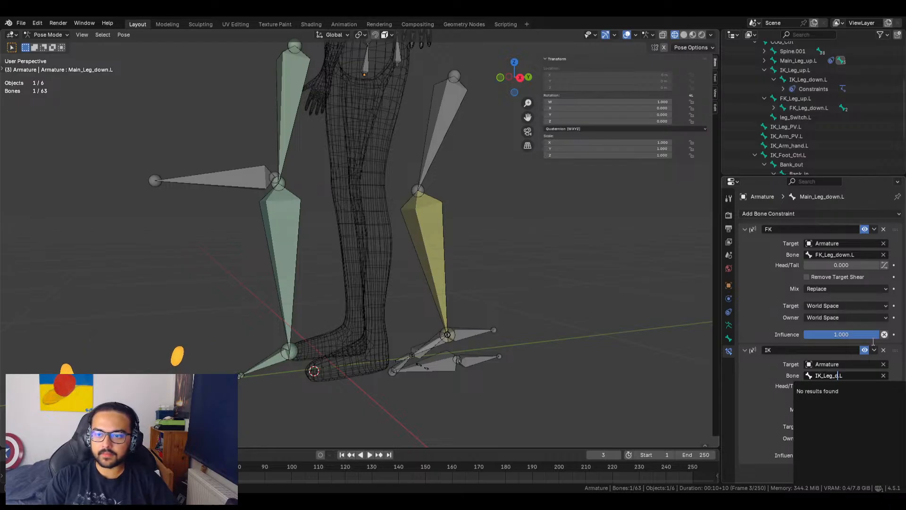
key("Down")
key("Down")
key("Down")
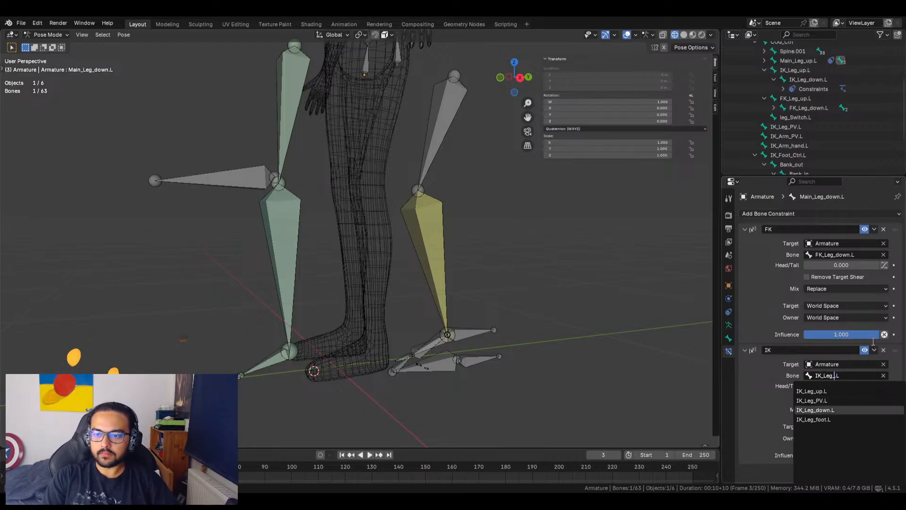
key("Return")
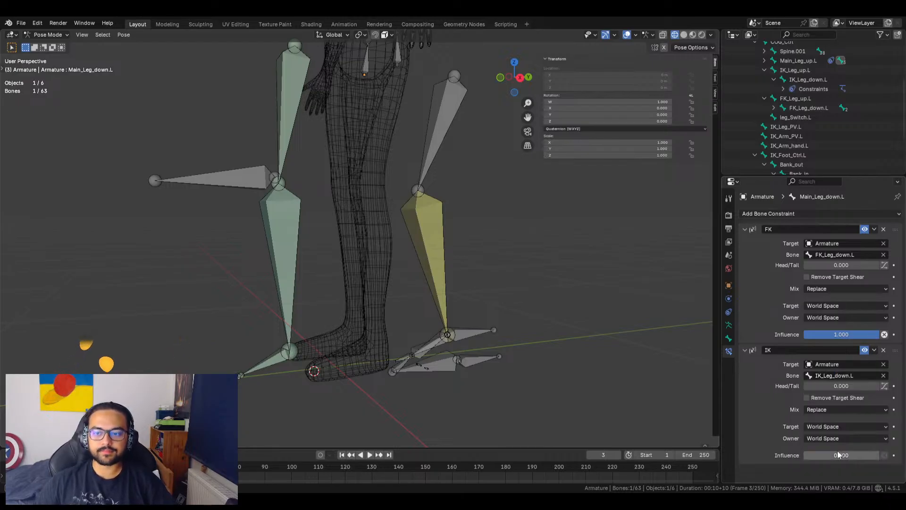
Try the influence of Main_Leg_down.L's IK constraint and paste the copied driver onto it
mouse_move(805, 456)
left_mouse_down()
mouse_move(878, 455)
mouse_move(806, 456)
left_mouse_up()
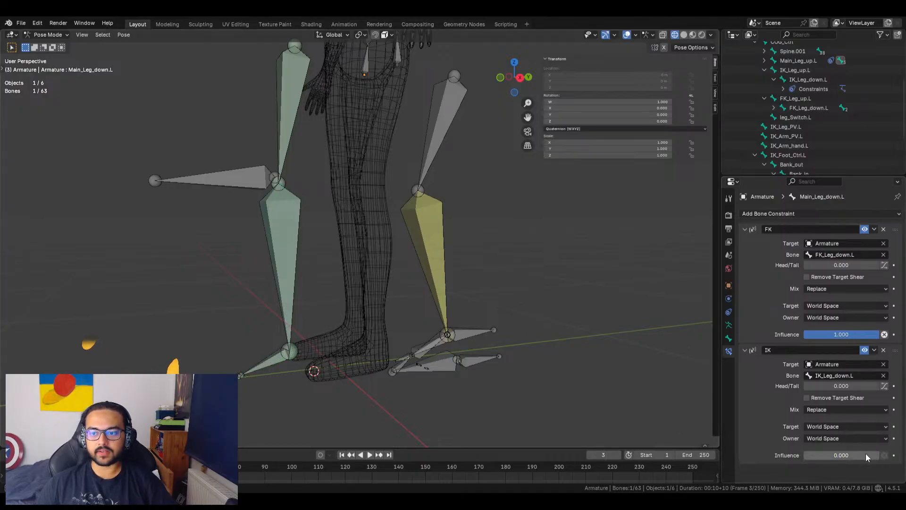
right_click(851, 456)
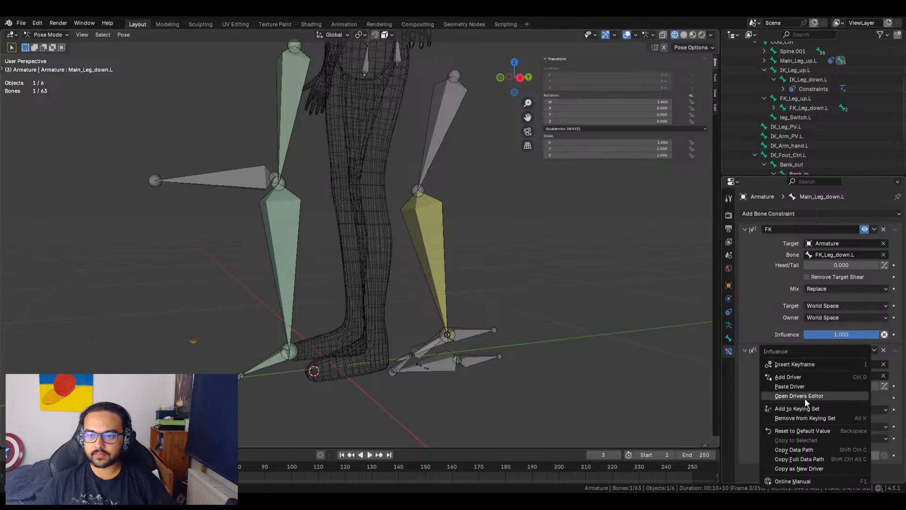
left_click(800, 388)
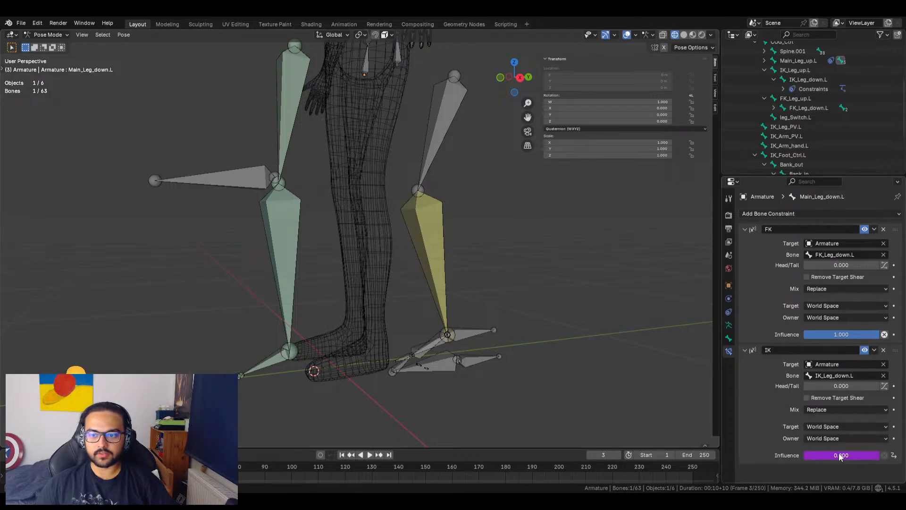
Select leg_Switch.L and test the lower leg's response by sliding its FK/IK property
middle_click_drag(361, 126, 416, 82)
left_click(418, 62)
mouse_move(658, 176)
left_mouse_down()
mouse_move(675, 176)
mouse_move(647, 176)
left_mouse_up()
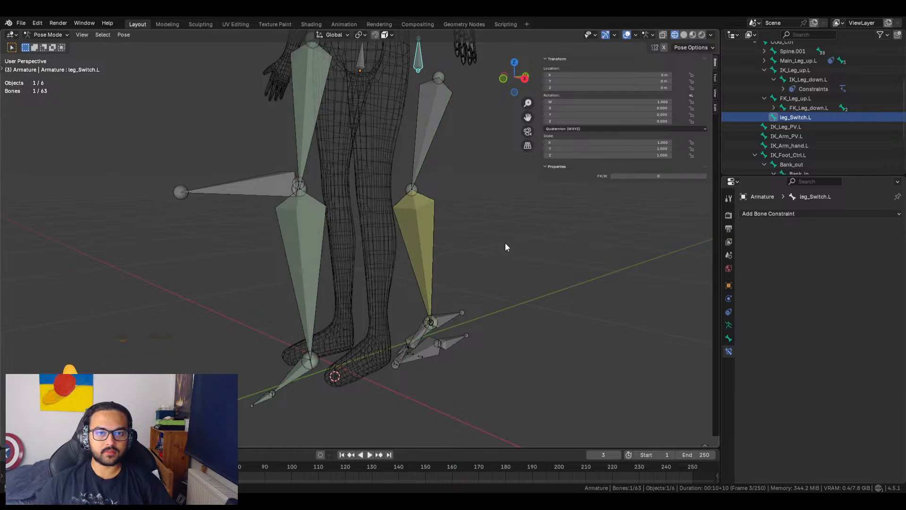
Remove the empty Copy Transforms constraint from the Foot.L bone
middle_click_drag(504, 239, 474, 228)
middle_click_drag(290, 323, 375, 266, "shift")
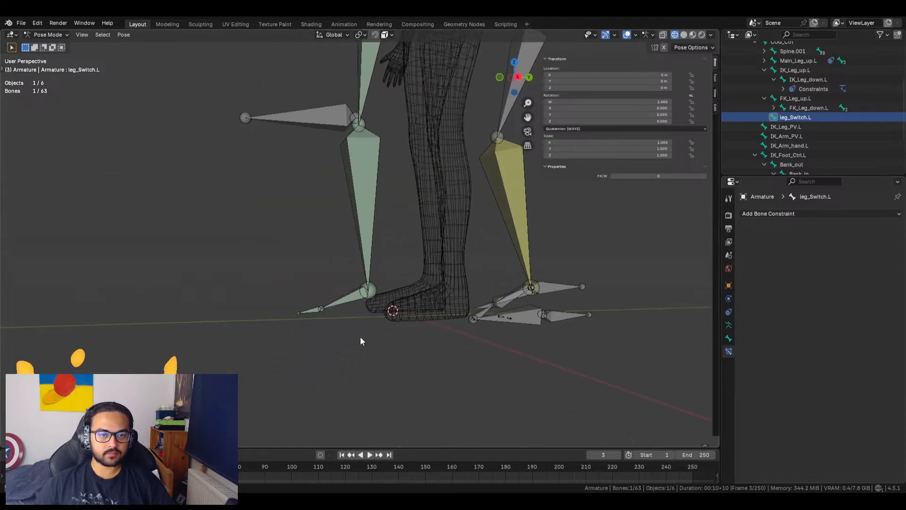
left_click(355, 299)
left_click(355, 297)
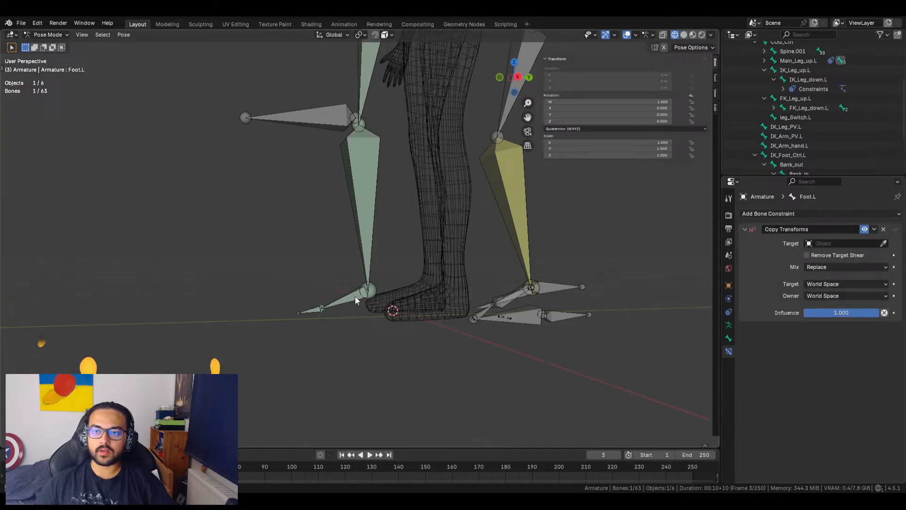
left_click(370, 215)
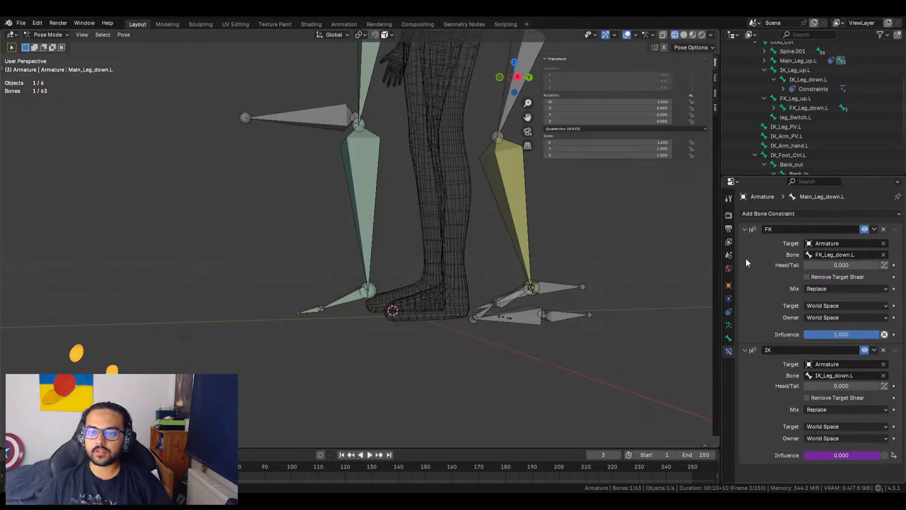
left_click(352, 299)
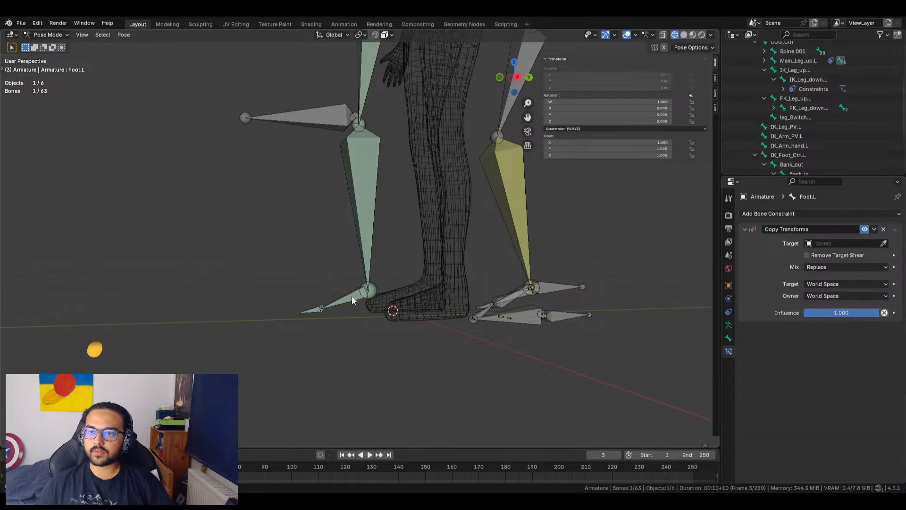
left_click(876, 230)
left_click(845, 244)
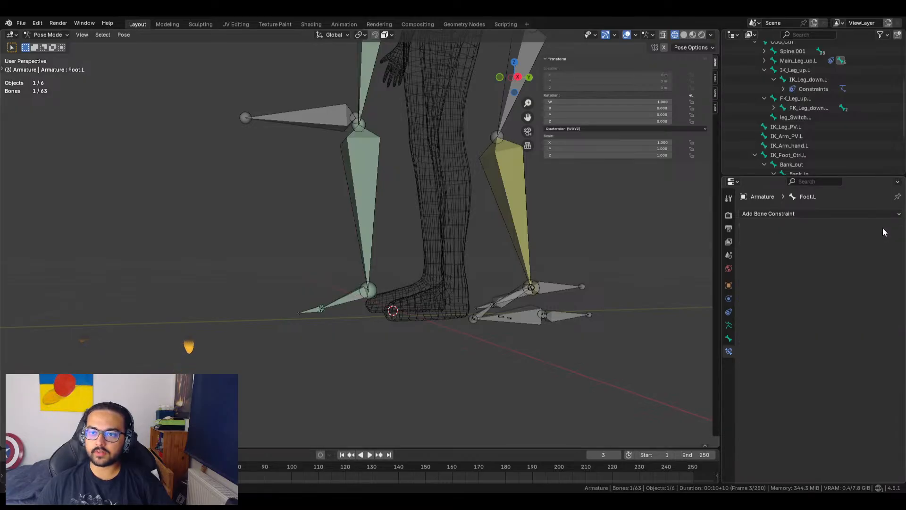
Copy the bone constraints from Main_Leg_down.L to Foot.L
left_click(373, 220, "shift")
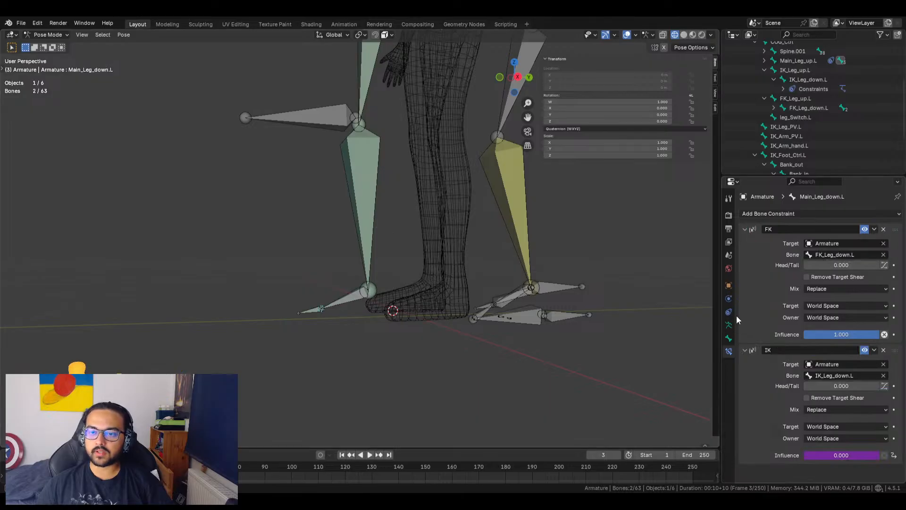
key("ctrl+c")
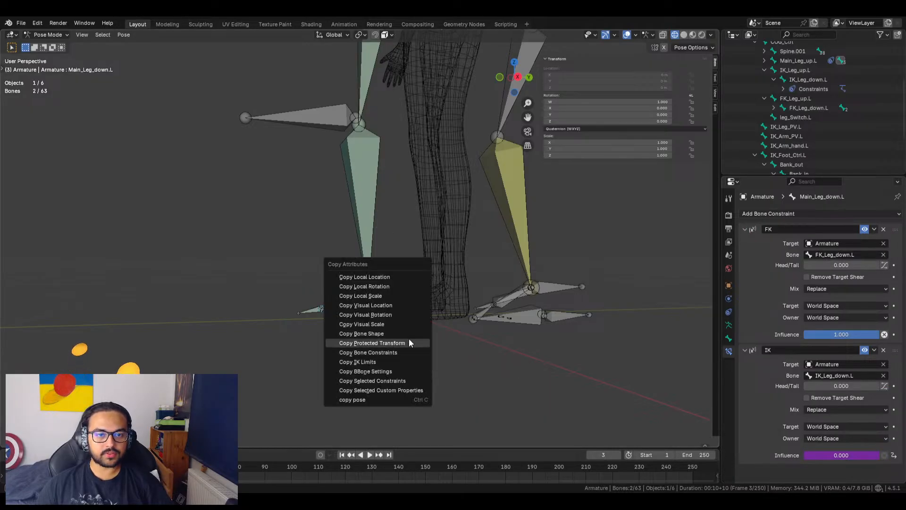
left_click(410, 353)
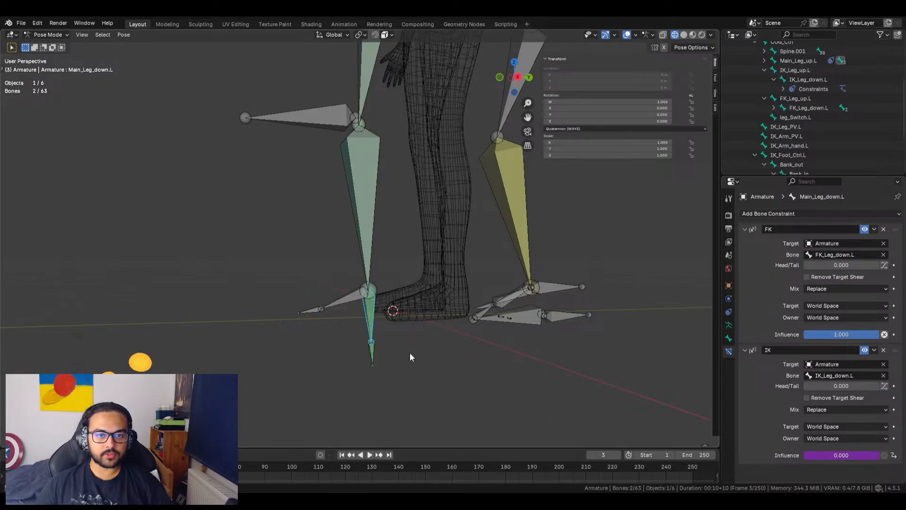
Set the target bone of Foot.L's IK constraint to IK_Foot.L
left_click(371, 322)
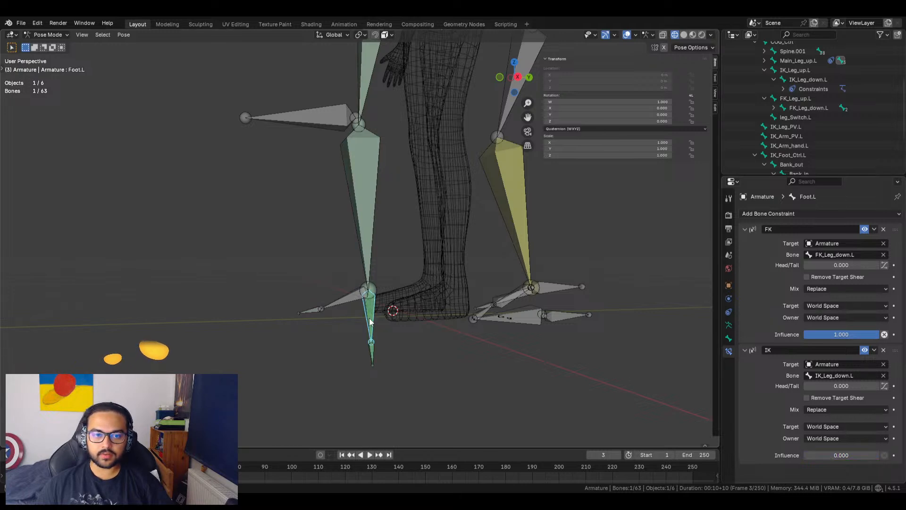
left_click(884, 375)
left_click(866, 376)
type("f")
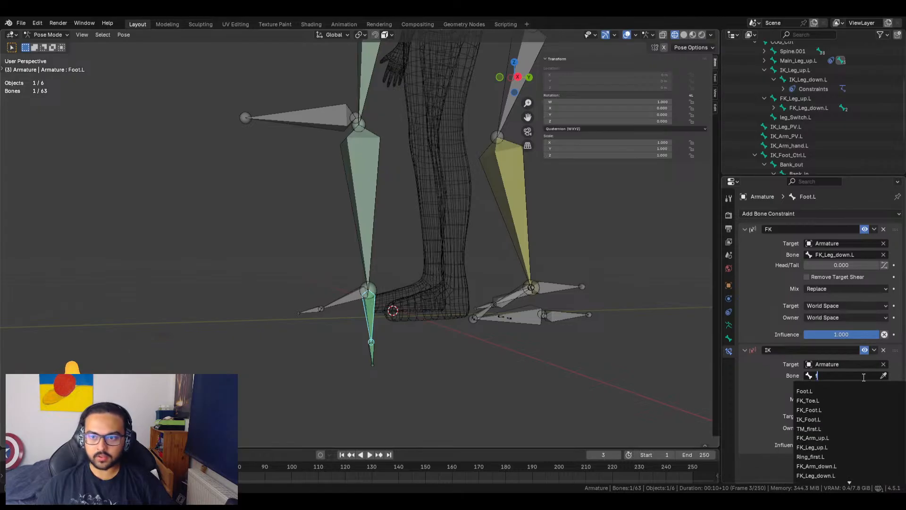
type("oo")
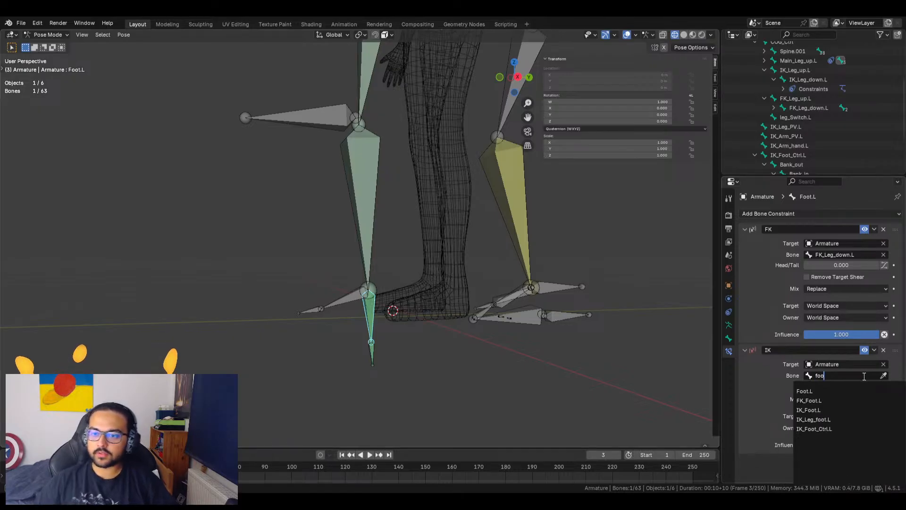
left_click(828, 410)
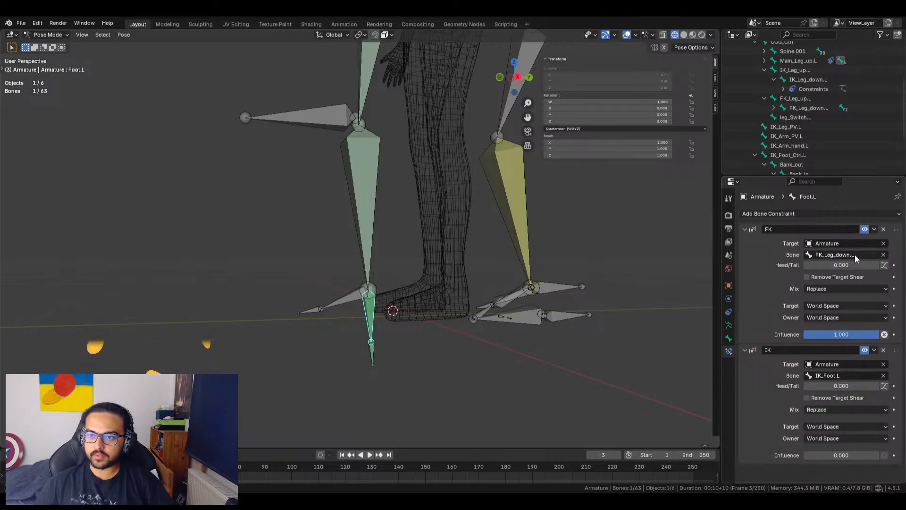
Set the target bone of Foot.L's FK constraint to FK_Foot.L
left_click(873, 254)
type("f")
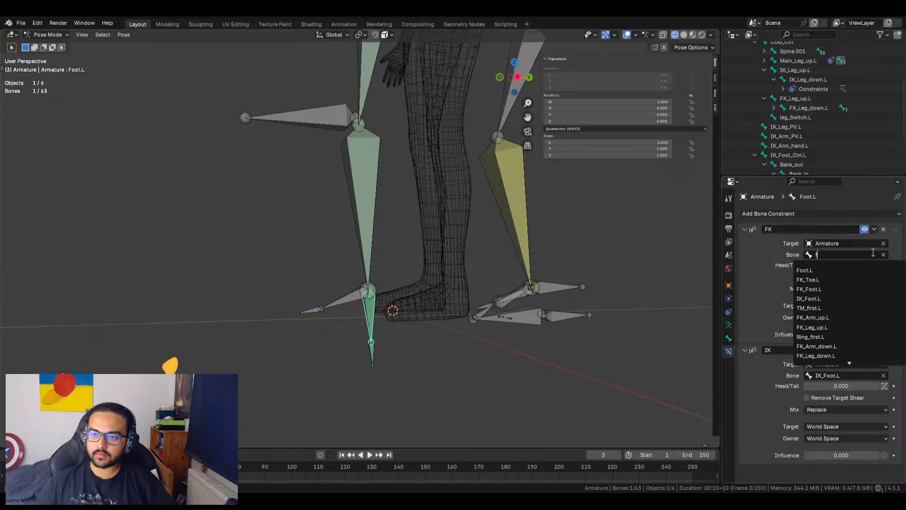
type("oot")
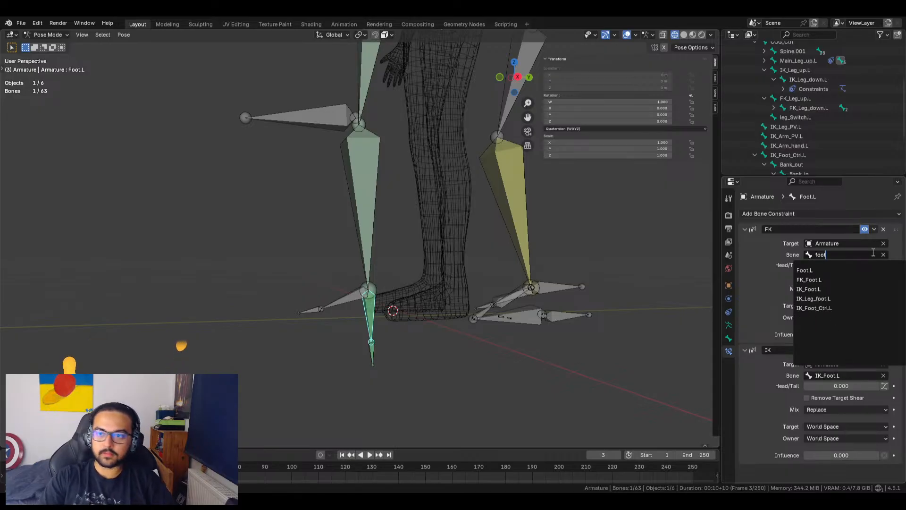
left_click(824, 280)
Paste the copied driver onto the influence of Foot.L's IK constraint
scroll(410, 354, "up", 1)
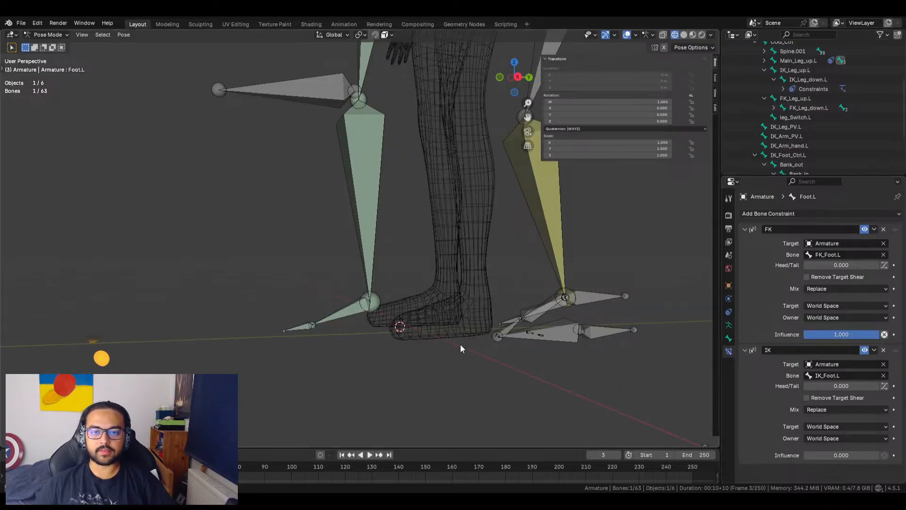
right_click(845, 455)
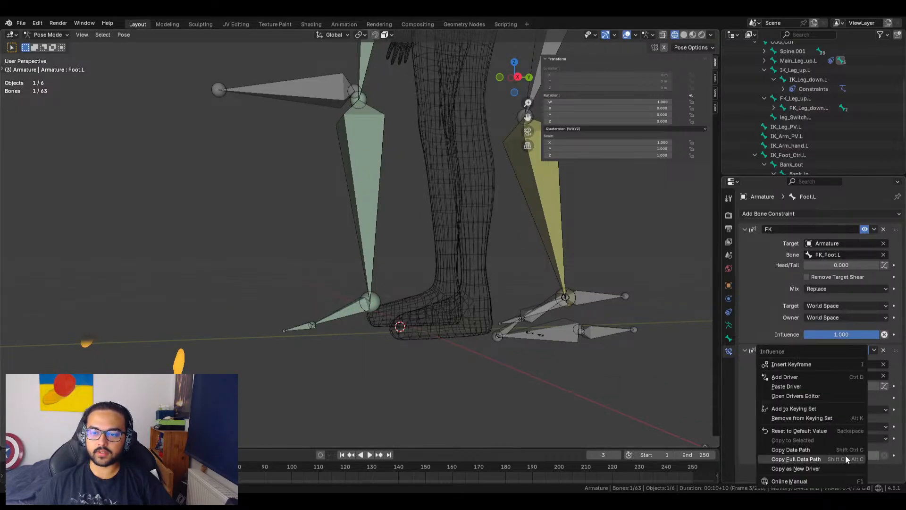
left_click(800, 388)
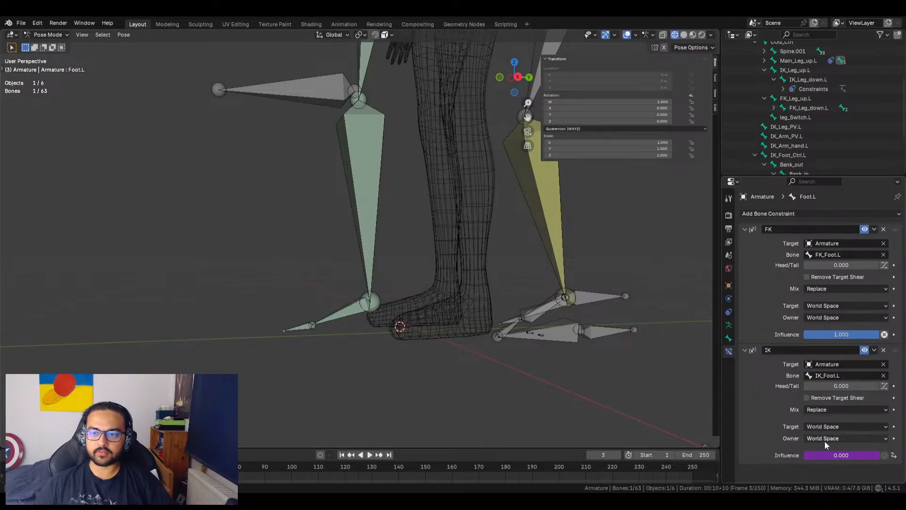
Select leg_Switch.L, test the foot's response by sliding the FK/IK property, and deselect the bone
scroll(449, 160, "down", 2)
middle_click_drag(450, 161, 463, 261, "shift")
middle_click_drag(460, 184, 469, 142)
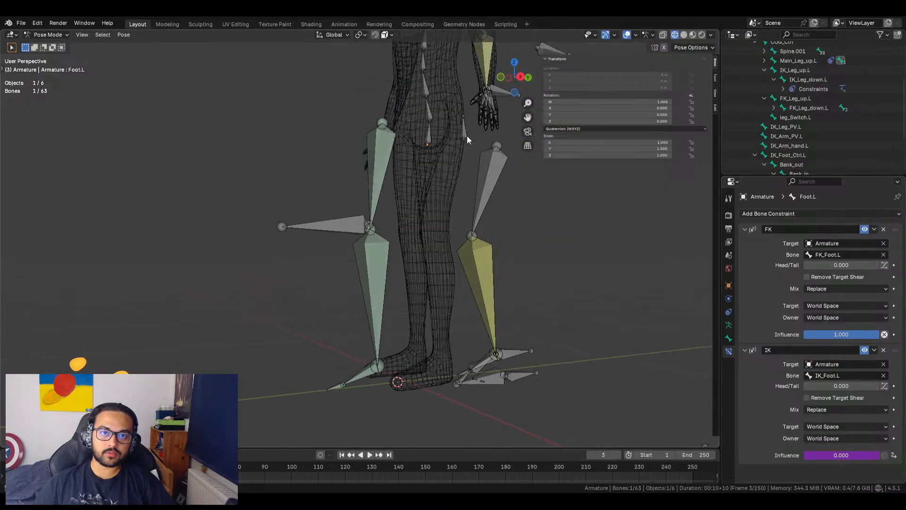
left_click(469, 140)
mouse_move(658, 176)
left_mouse_down()
mouse_move(675, 176)
mouse_move(656, 176)
left_mouse_up()
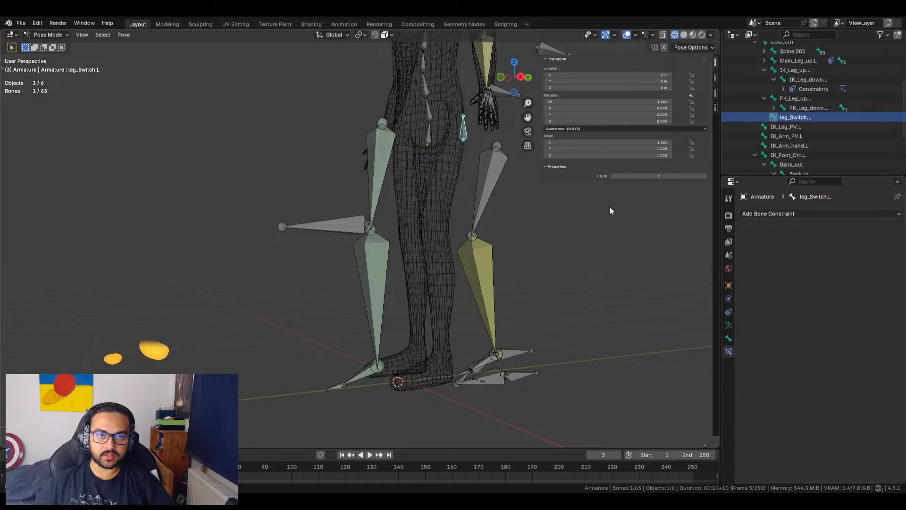
left_click(457, 205)
Remove the empty Copy Transforms constraint from the Toe.L bone
middle_click_drag(466, 237, 446, 174, "shift")
scroll(446, 237, "up", 5)
middle_click_drag(476, 252, 460, 269)
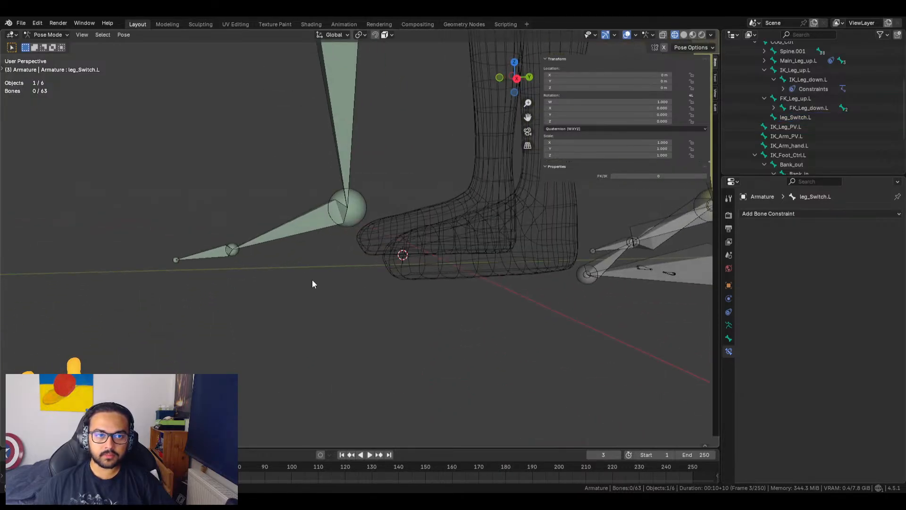
middle_click_drag(319, 283, 312, 320)
left_click(229, 310)
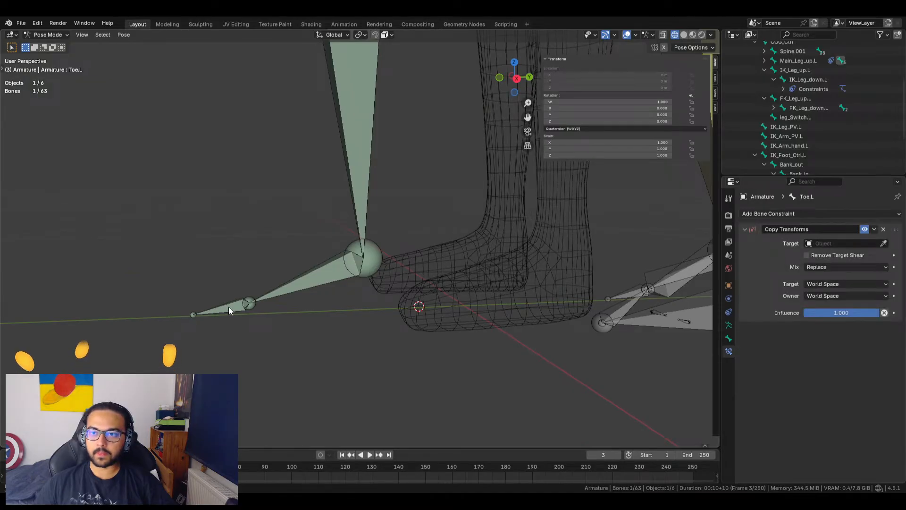
left_click(884, 230)
Select the IK_Toe.L bone and set its roll to 30° in Edit Mode
middle_click_drag(468, 302, 401, 254)
scroll(400, 253, "up", 4)
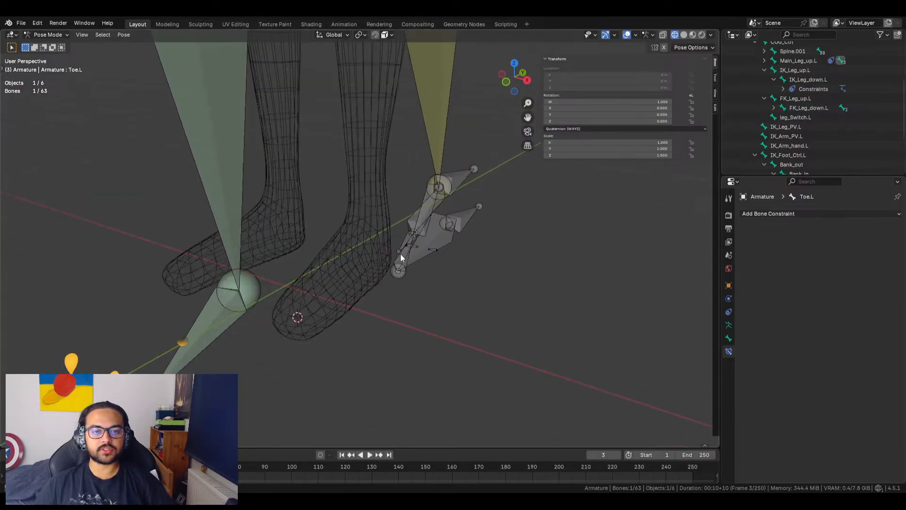
middle_click_drag(416, 287, 417, 193)
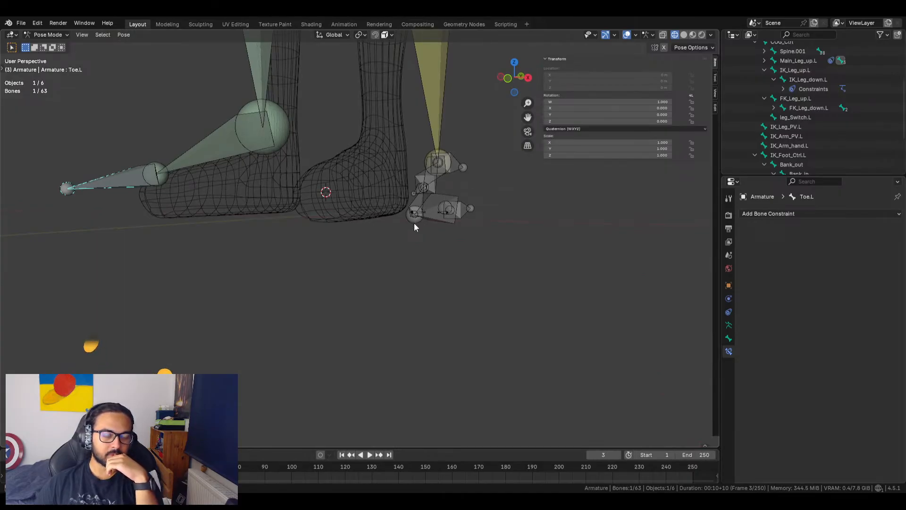
middle_click_drag(384, 243, 340, 250)
left_click(467, 187)
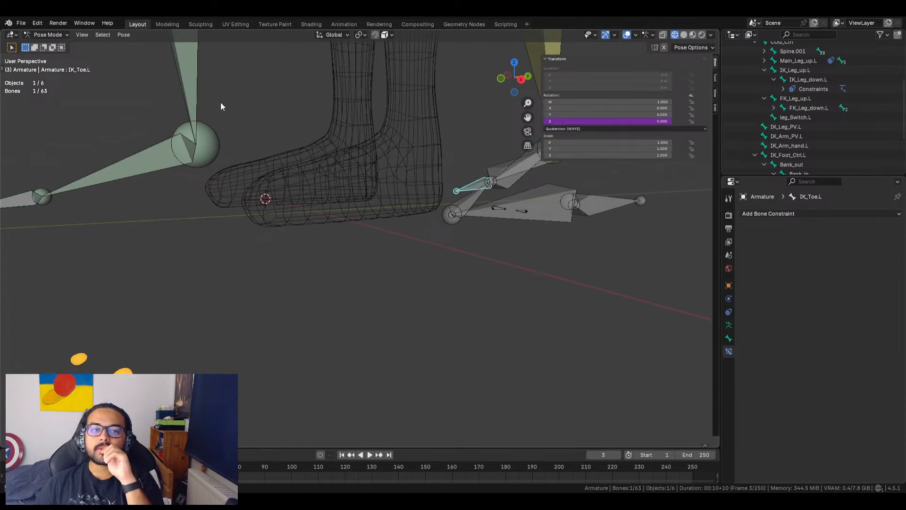
left_click(45, 35)
left_click(45, 53)
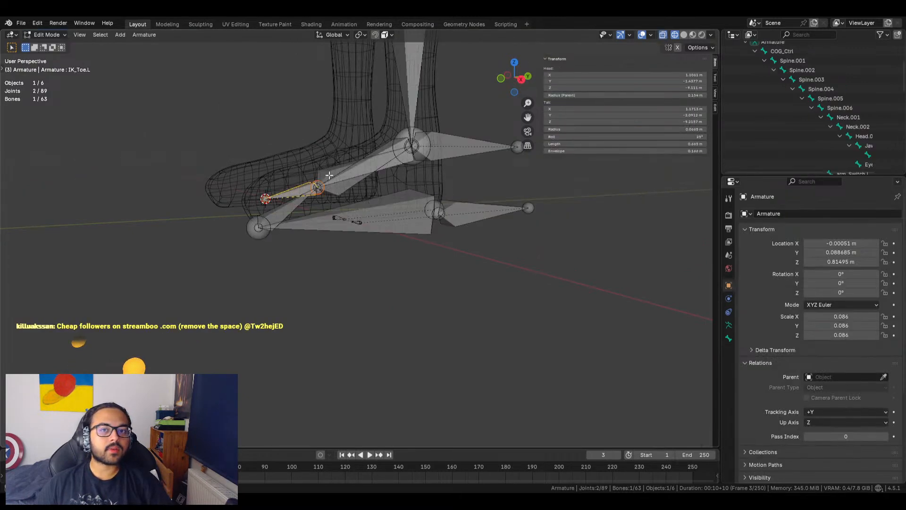
left_click(633, 137)
type("30")
key("Return")
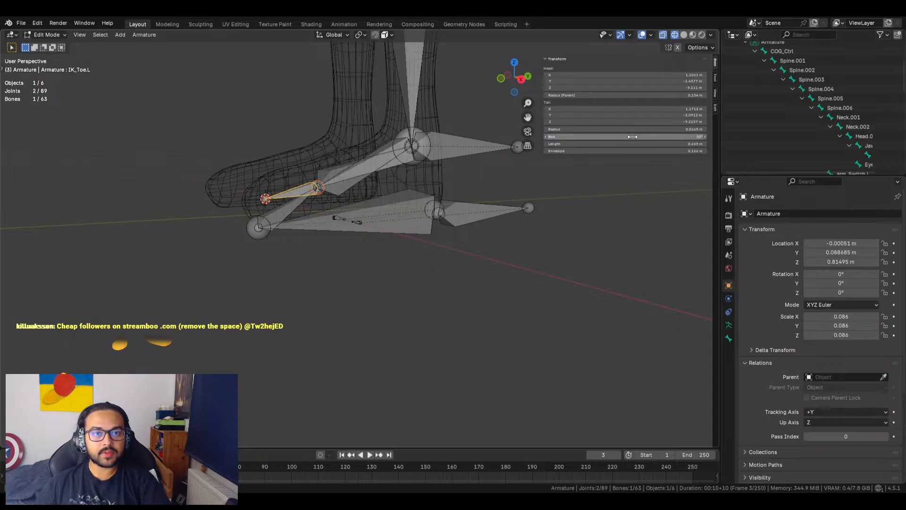
Deselect the toe bone, save the file and switch the armature to Pose Mode
left_click(601, 175)
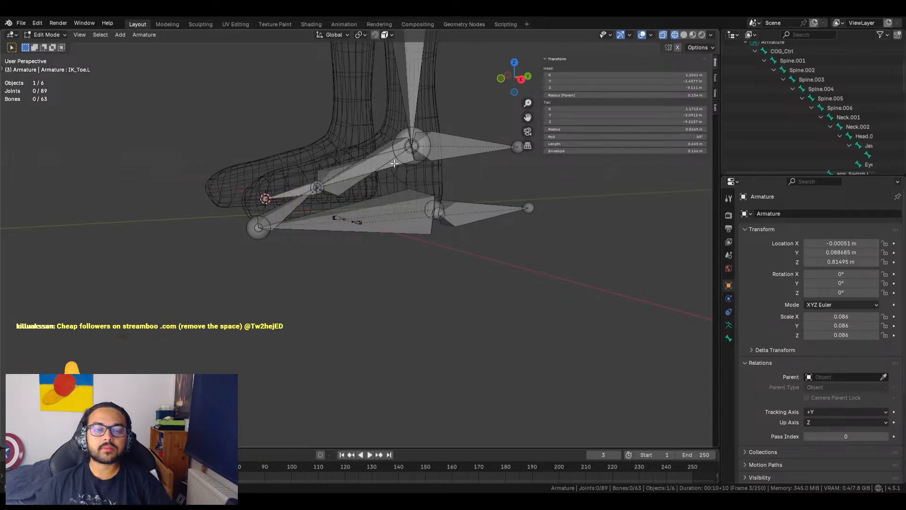
left_click(21, 23)
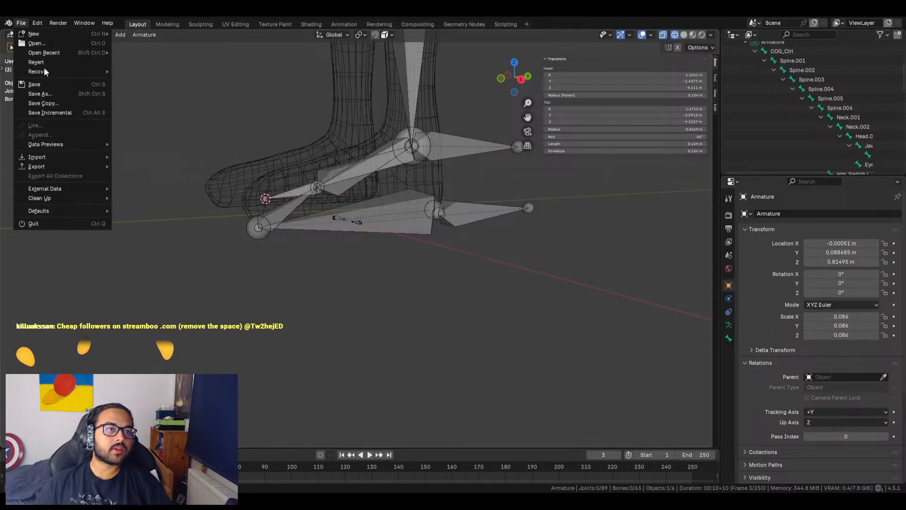
left_click(45, 83)
left_click(44, 34)
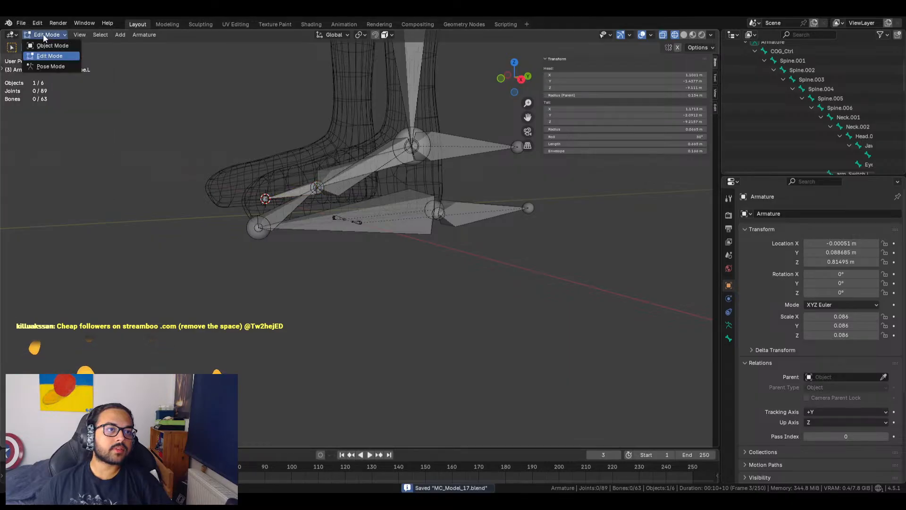
left_click(50, 67)
scroll(348, 239, "down", 2)
left_click(135, 218)
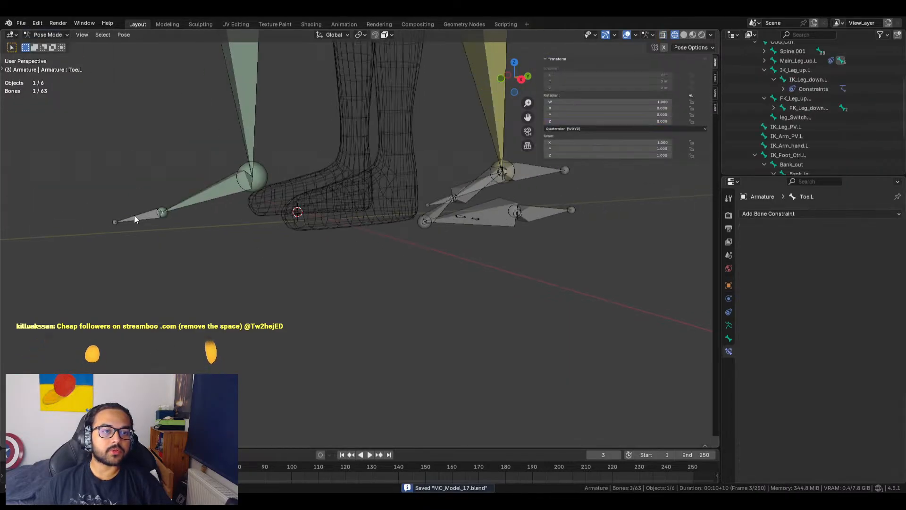
left_click(143, 215)
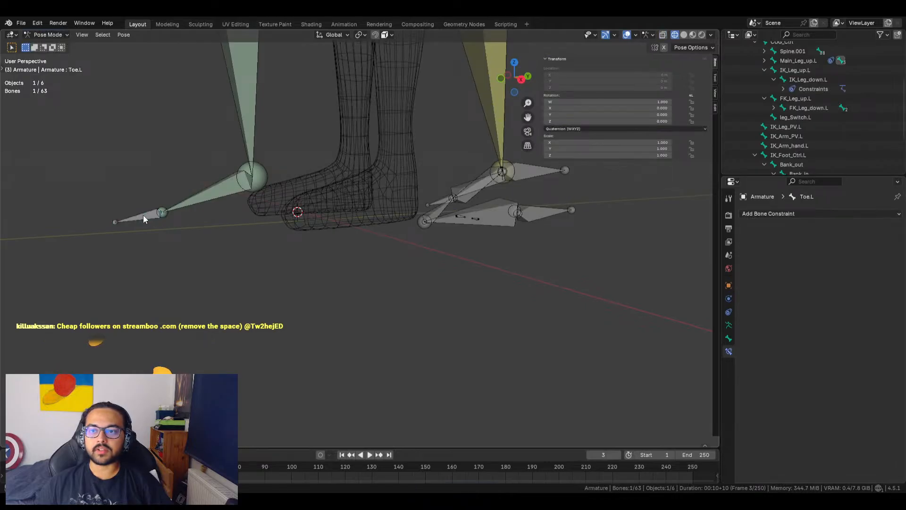
left_click(769, 215)
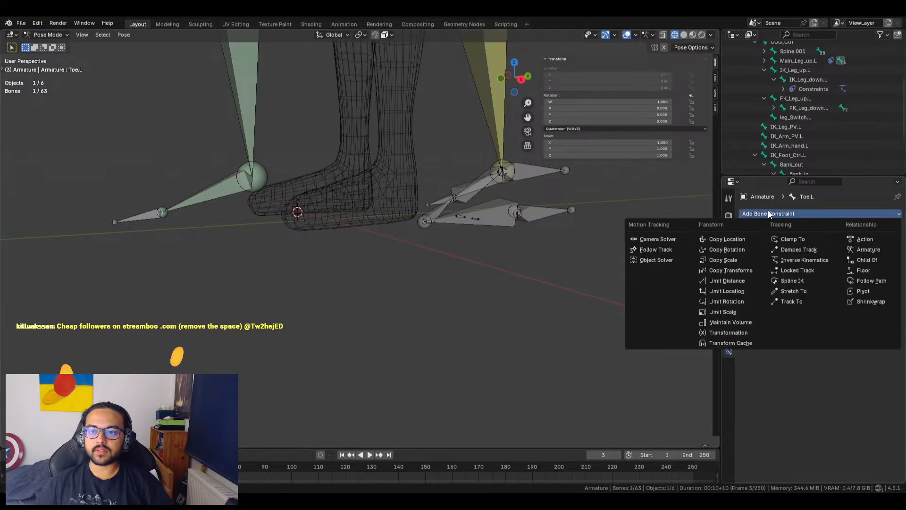
left_click(732, 270)
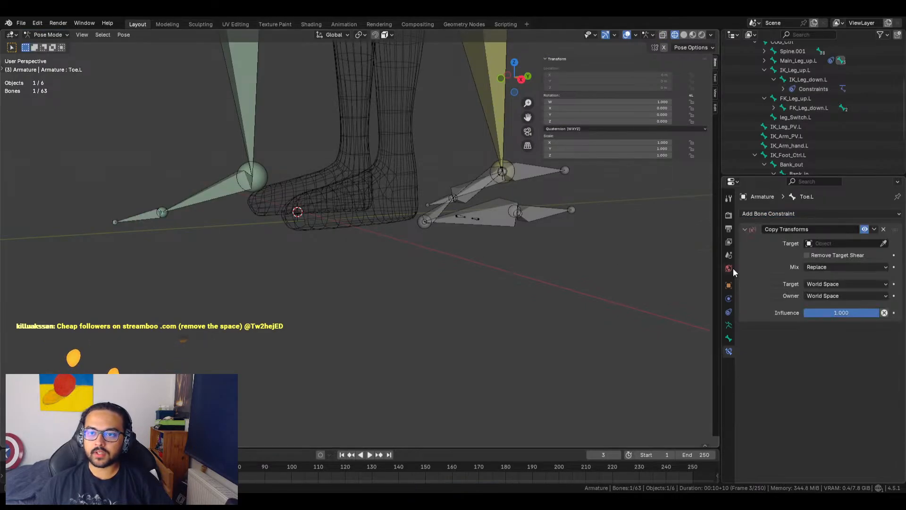
left_click(884, 229)
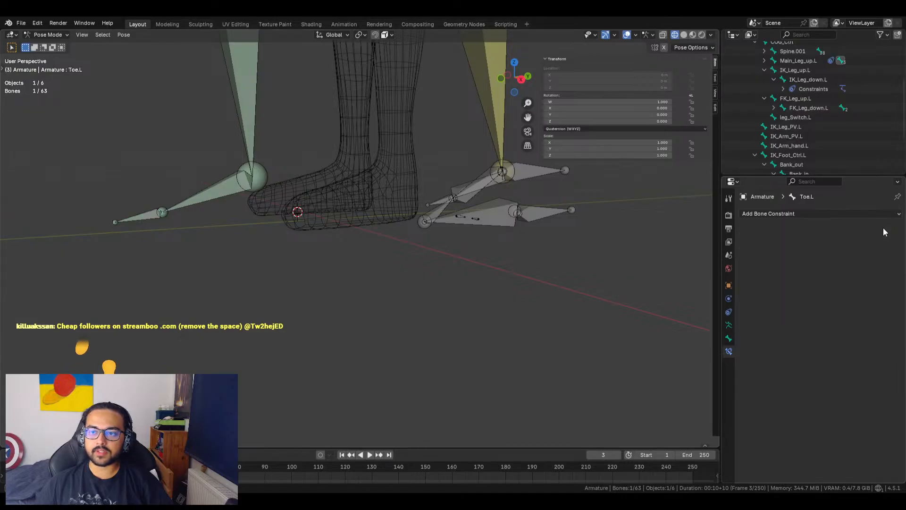
Copy the bone constraints from Foot.L to the Toe.L bone
left_click(144, 219)
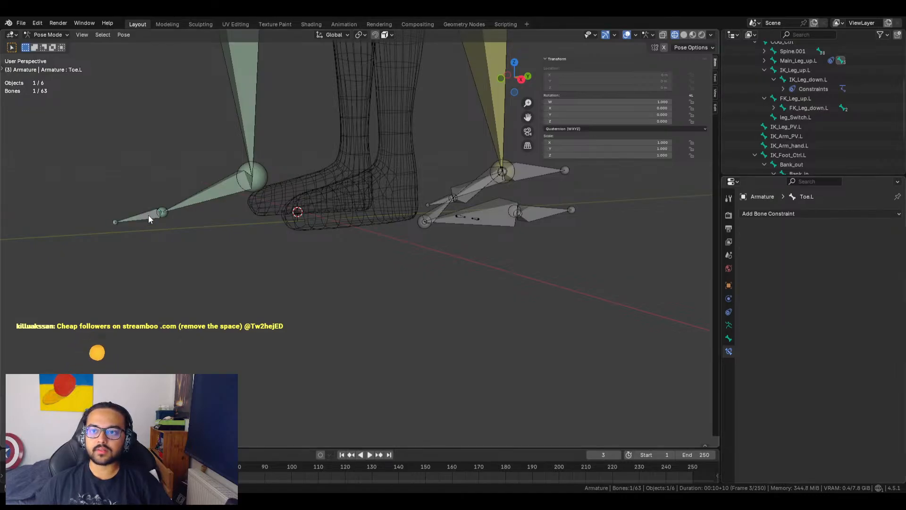
left_click(200, 190, "shift")
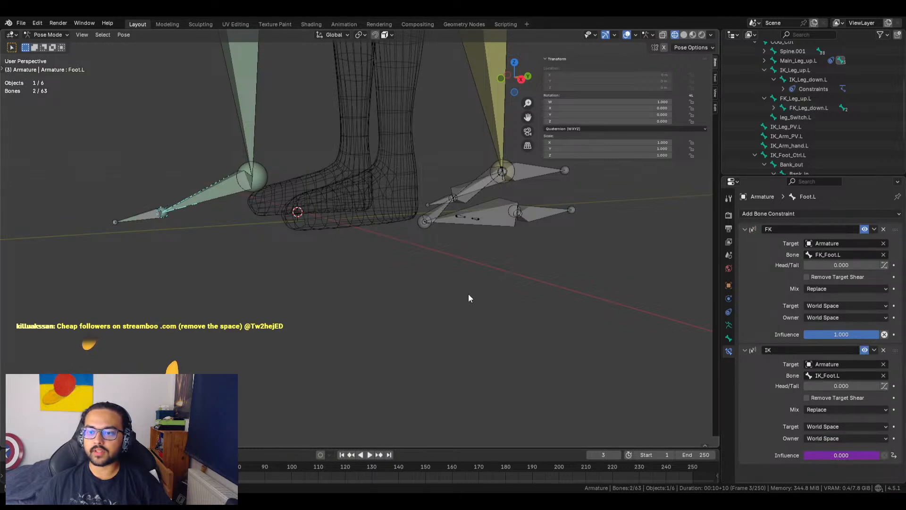
key("ctrl+c")
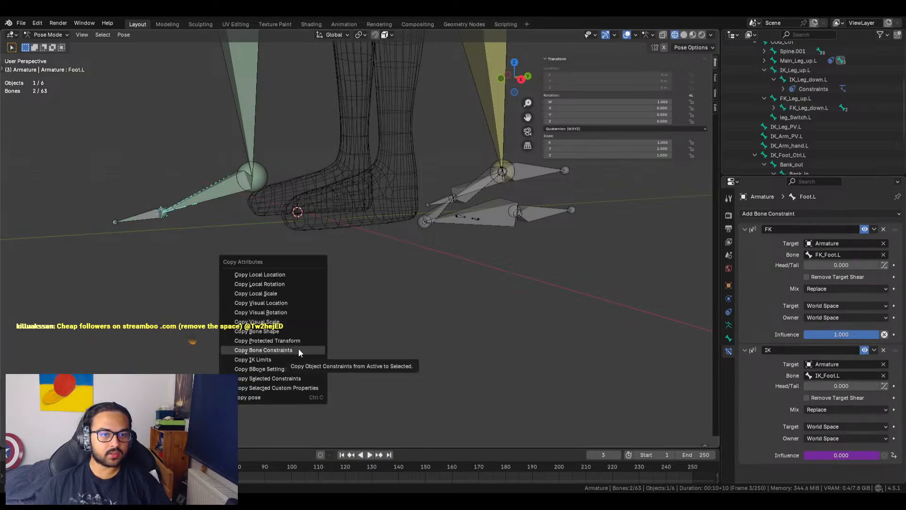
left_click(298, 350)
Set the target bone of Toe.L's FK constraint to FK_Toe.L
left_click(131, 228)
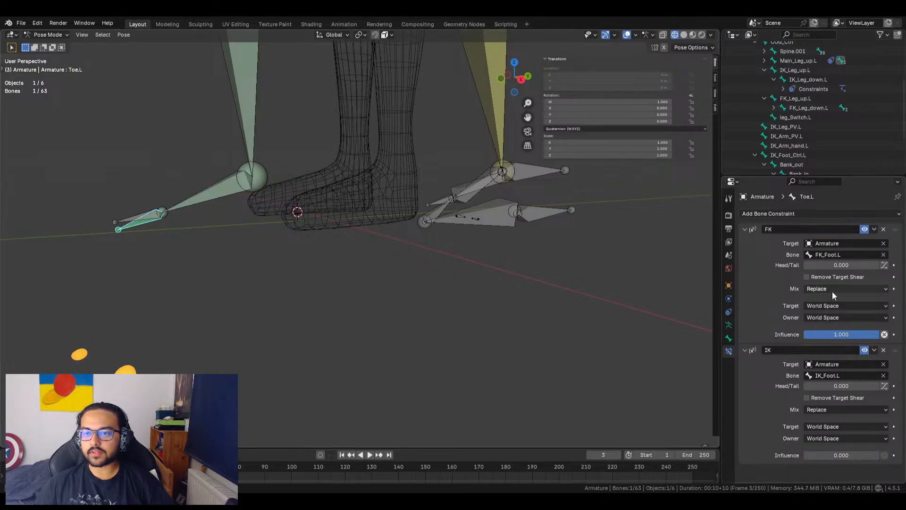
left_click(845, 255)
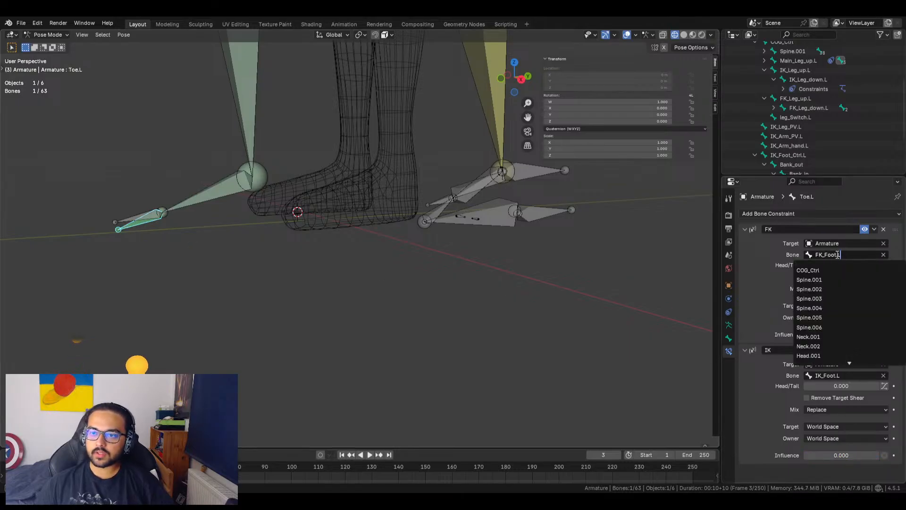
key("BackSpace")
key("BackSpace")
key("BackSpace")
key("BackSpace")
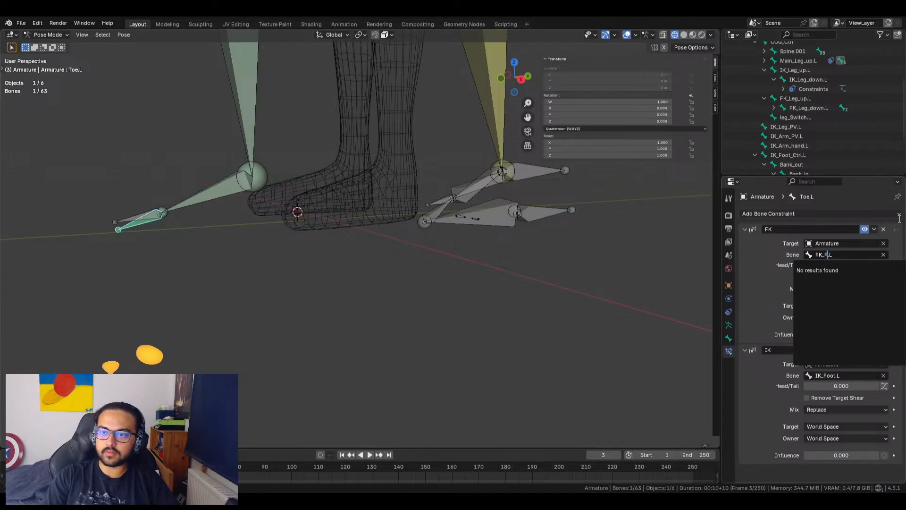
key("BackSpace")
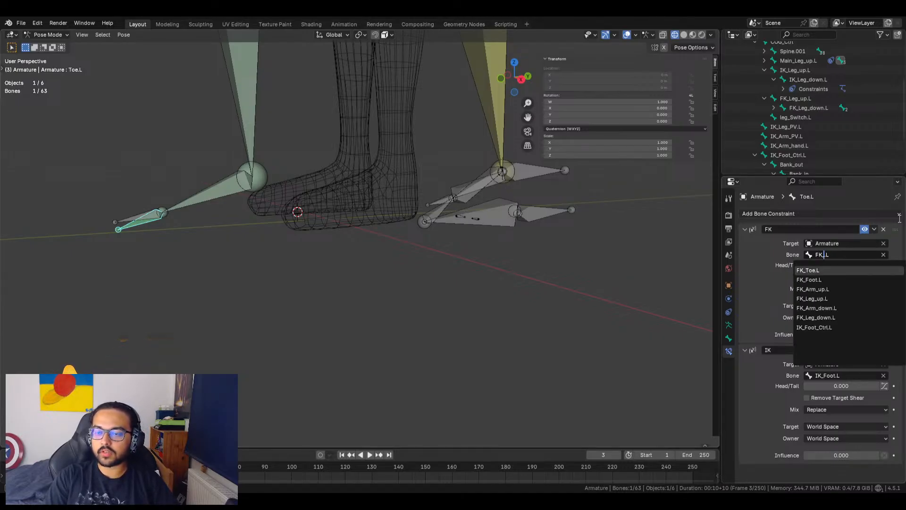
key("Return")
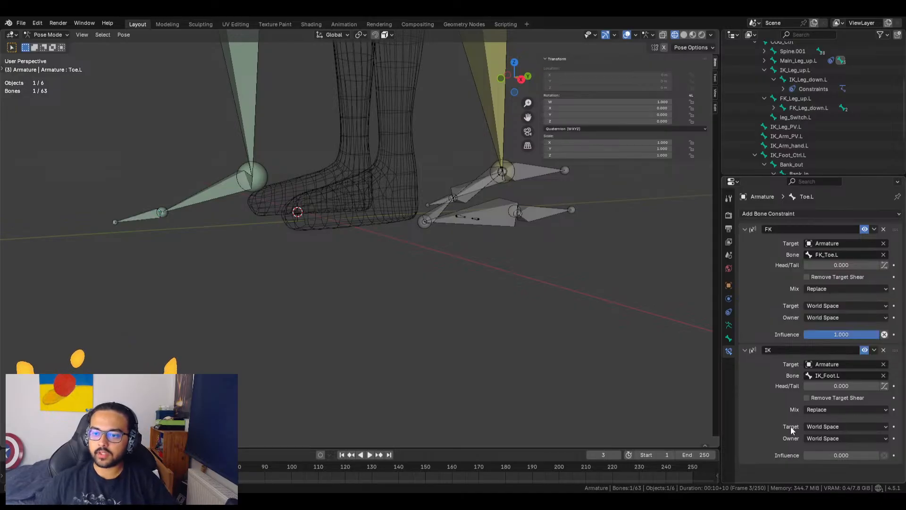
Set the target bone of Toe.L's IK constraint to IK_Toe.L and paste the copied driver onto that constraint's influence
left_click(833, 376)
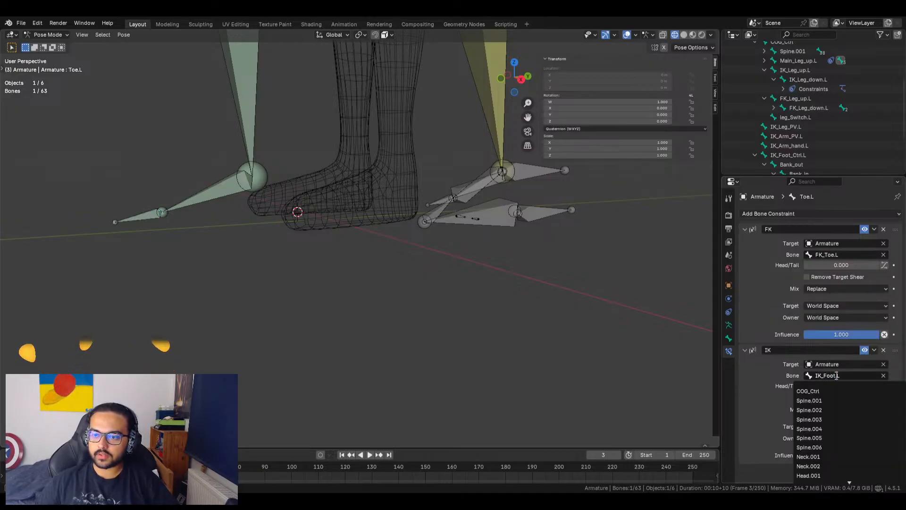
key("BackSpace")
key("BackSpace")
key("BackSpace")
key("BackSpace")
key("BackSpace")
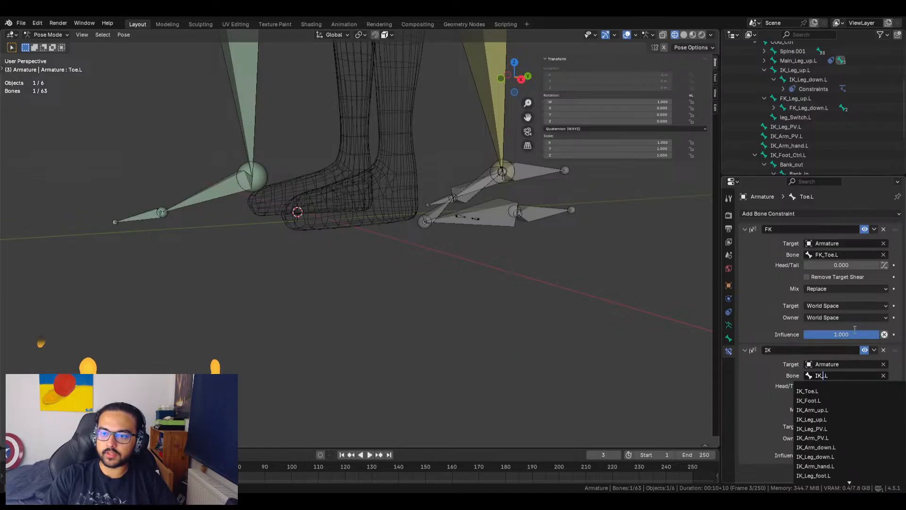
key("BackSpace")
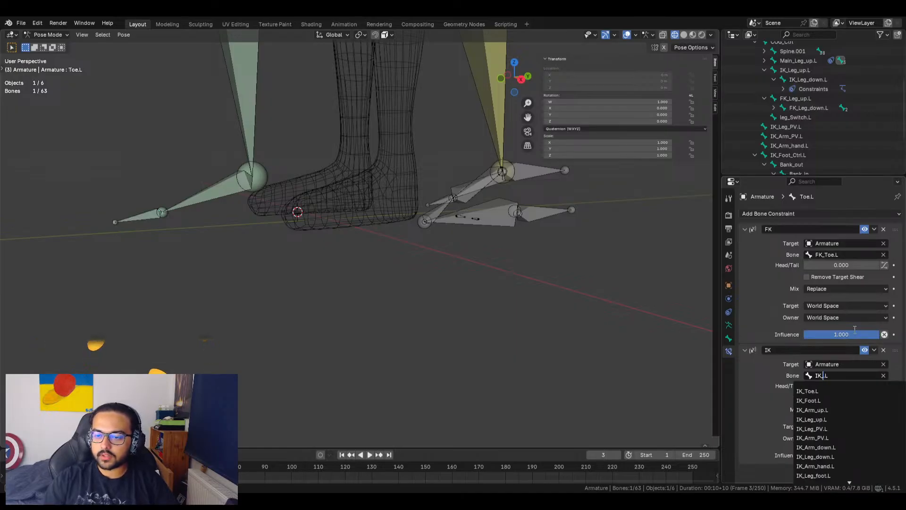
left_click(823, 392)
right_click(842, 454)
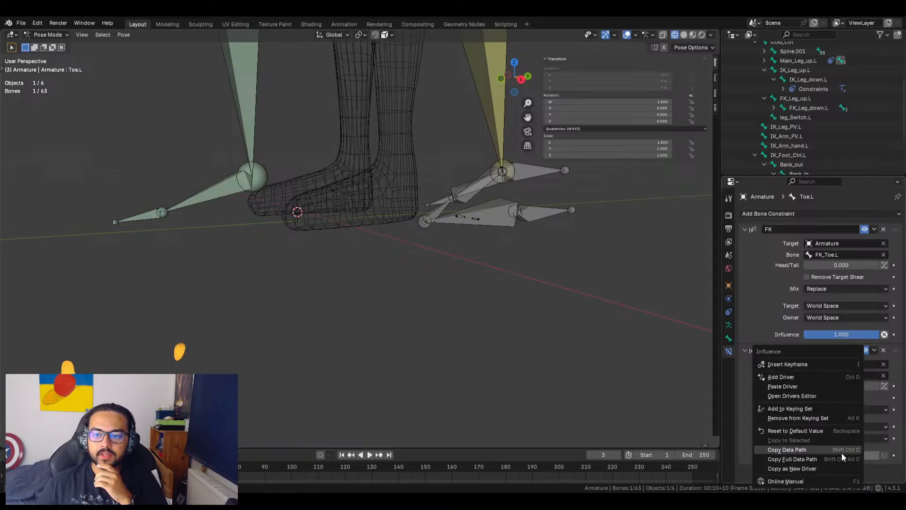
left_click(795, 386)
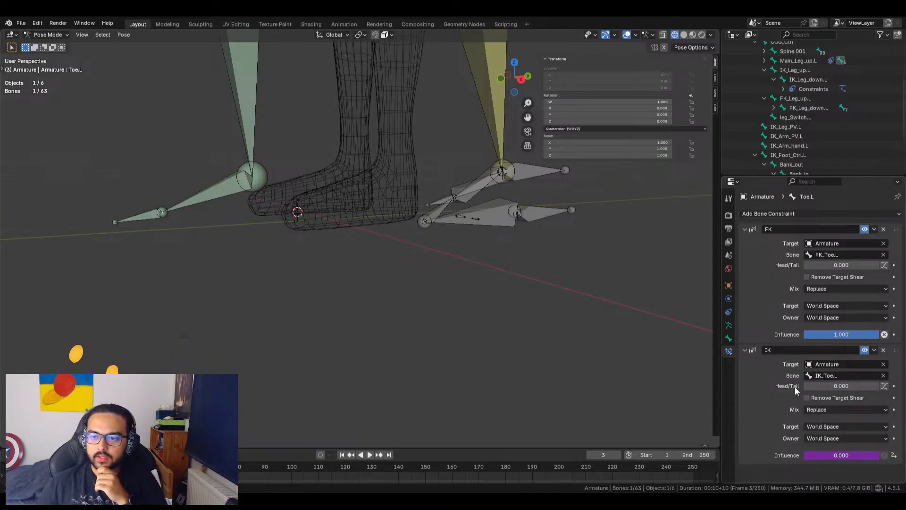
Select leg_Switch.L, set its FK/IK property to 1 and deselect the bone
scroll(375, 208, "down", 4)
middle_click_drag(375, 207, 437, 292, "shift")
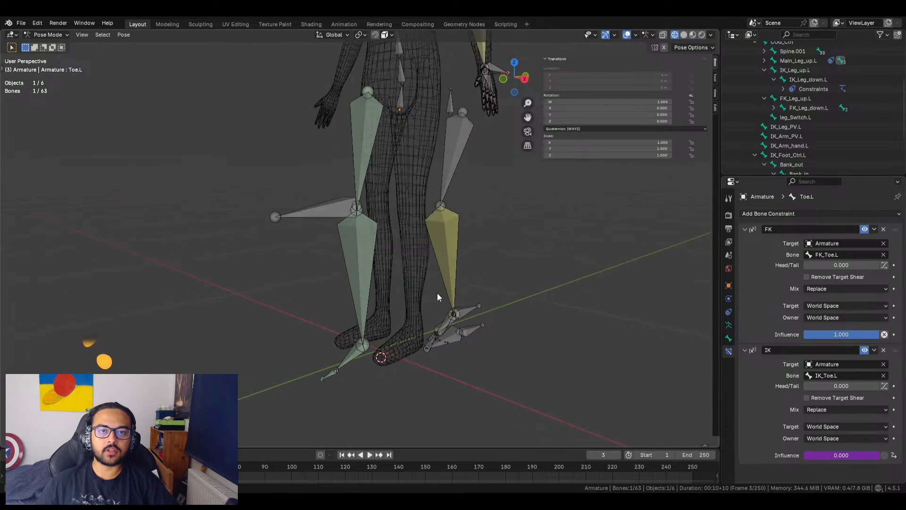
left_click(450, 110)
left_click_drag(652, 176, 680, 176)
middle_click_drag(525, 223, 532, 253, "shift")
left_click(463, 287)
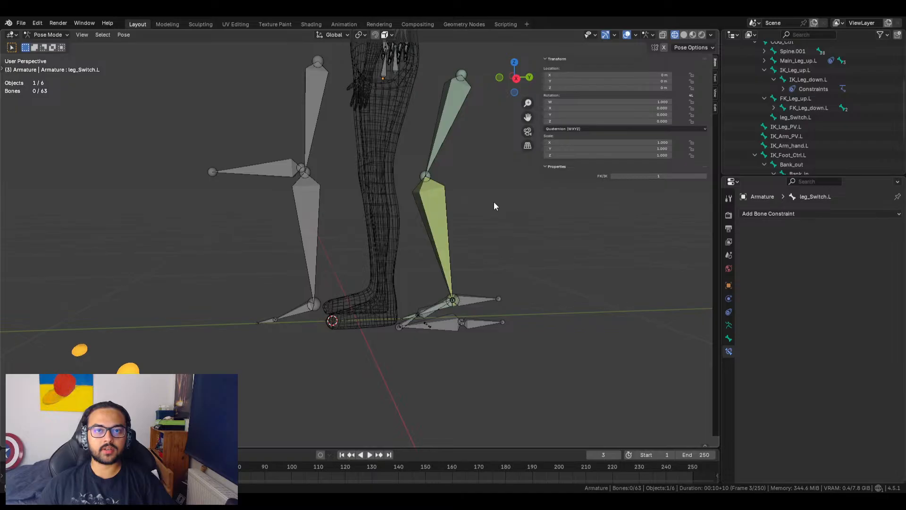
Select the IK_Foot_Ctrl.L bone and add a new custom property to it
middle_click_drag(471, 192, 498, 313)
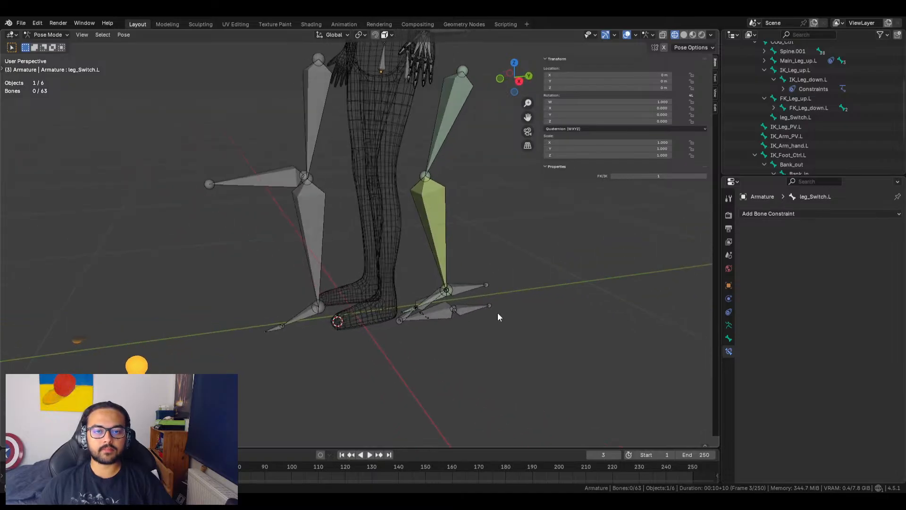
left_click(467, 311)
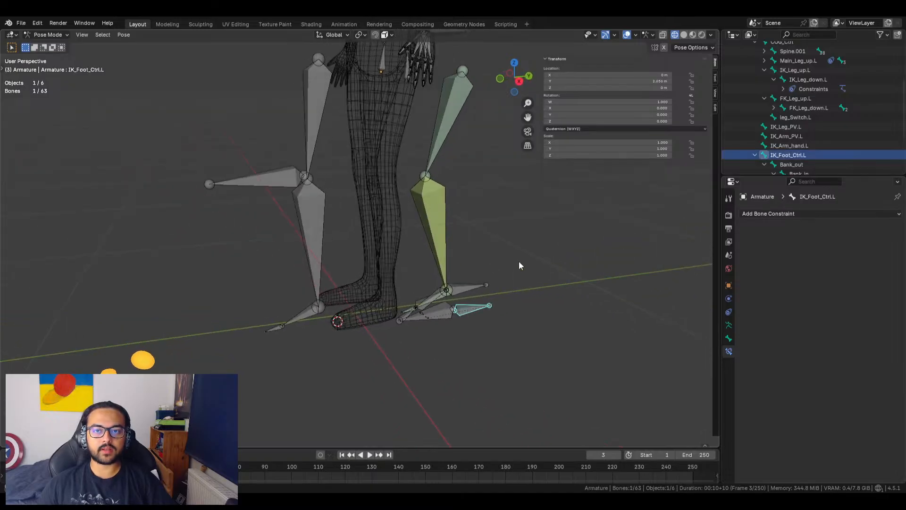
left_click(733, 338)
scroll(803, 375, "down", 10)
left_click(798, 468)
Inspect the left foot's heel, bank, toe and ball roll bones one by one to check their names
scroll(479, 276, "up", 4)
scroll(449, 234, "up", 6)
middle_click_drag(542, 296, 556, 276)
left_click(461, 271)
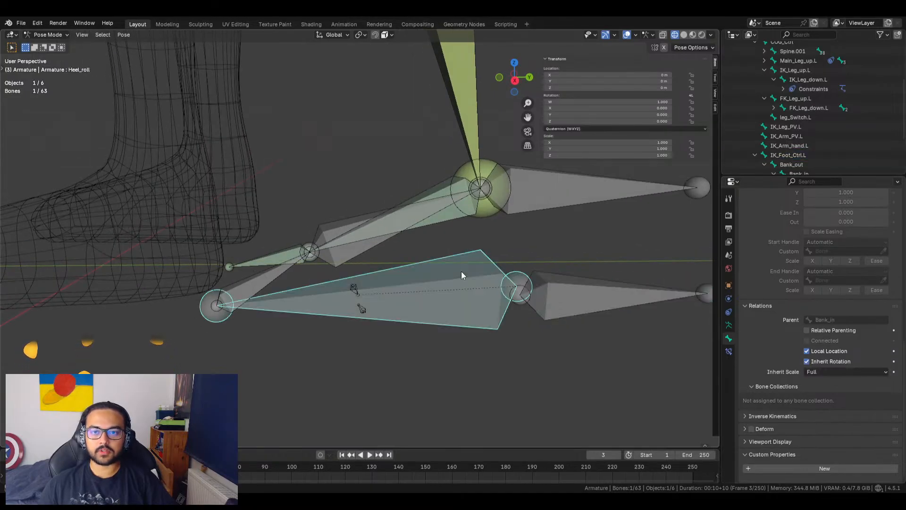
scroll(765, 226, "up", 15)
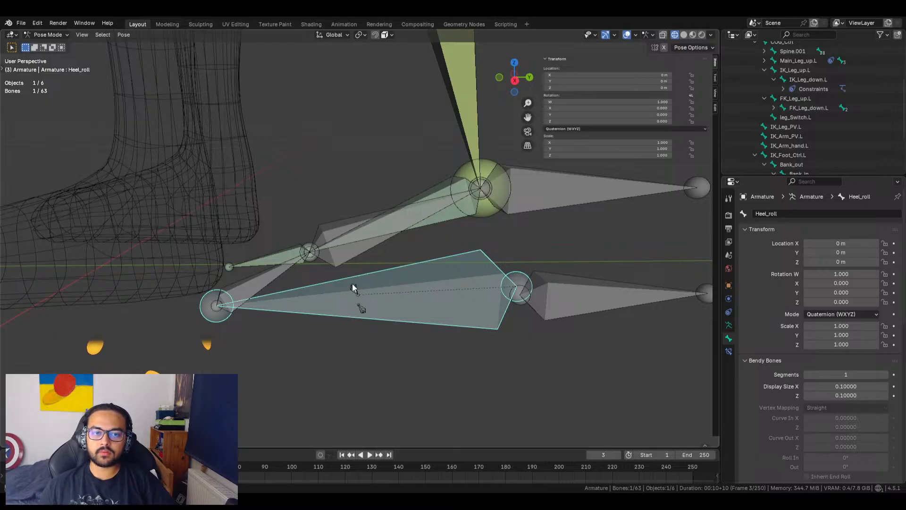
left_click(356, 304)
left_click(256, 287)
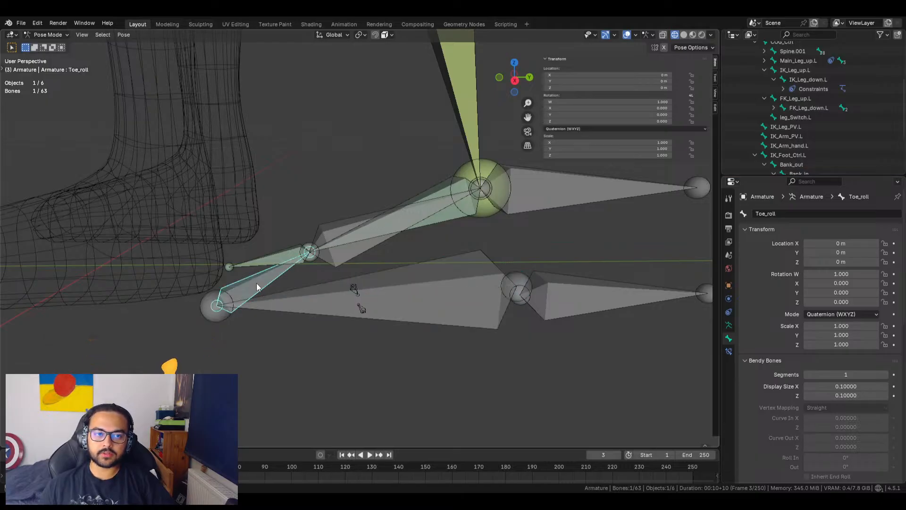
left_click(335, 225)
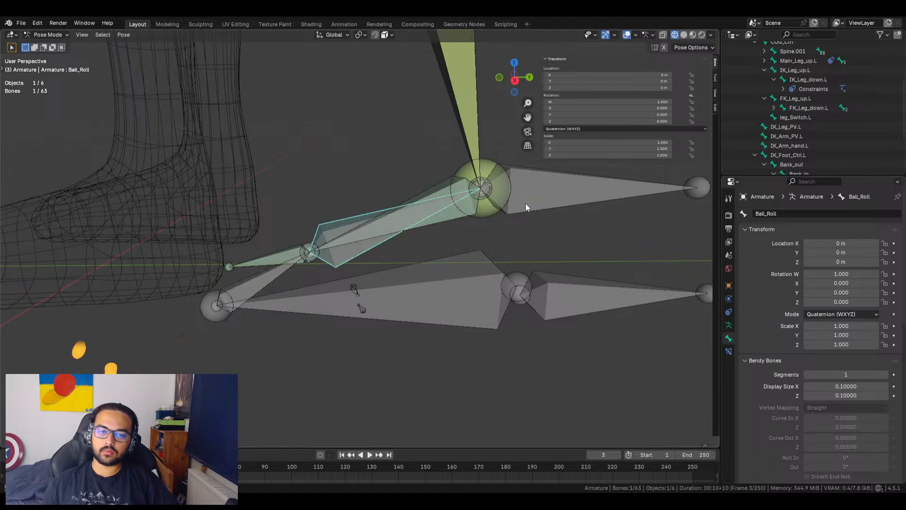
Add four more custom properties to the IK_Foot_Ctrl.L bone
left_click(564, 285)
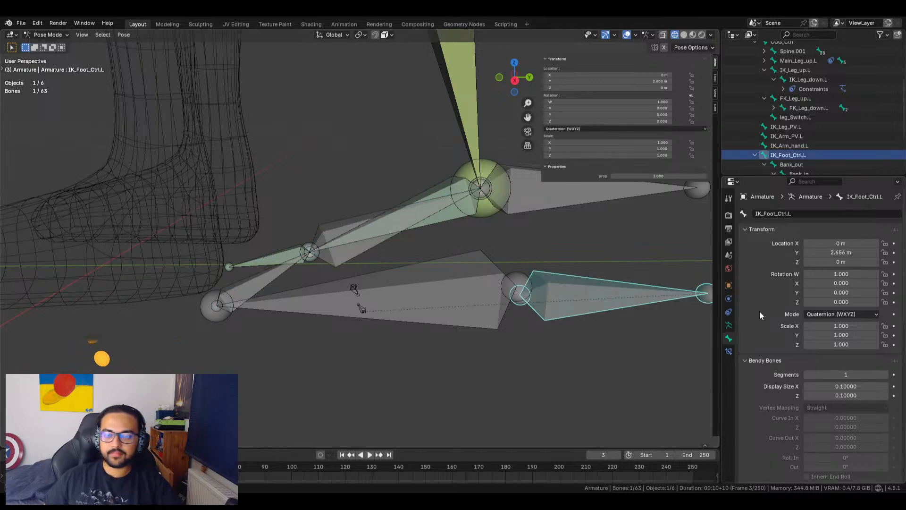
scroll(760, 310, "down", 15)
scroll(833, 394, "down", 2)
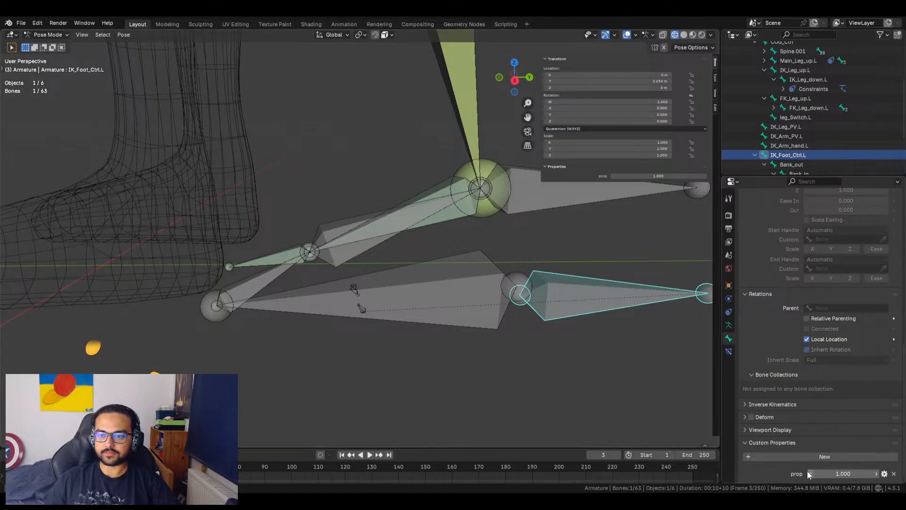
left_click(814, 456)
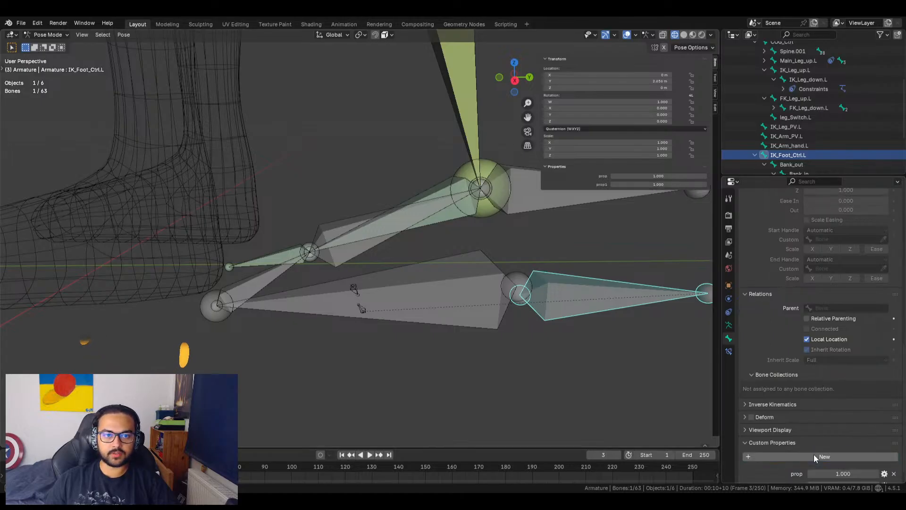
left_click(815, 456)
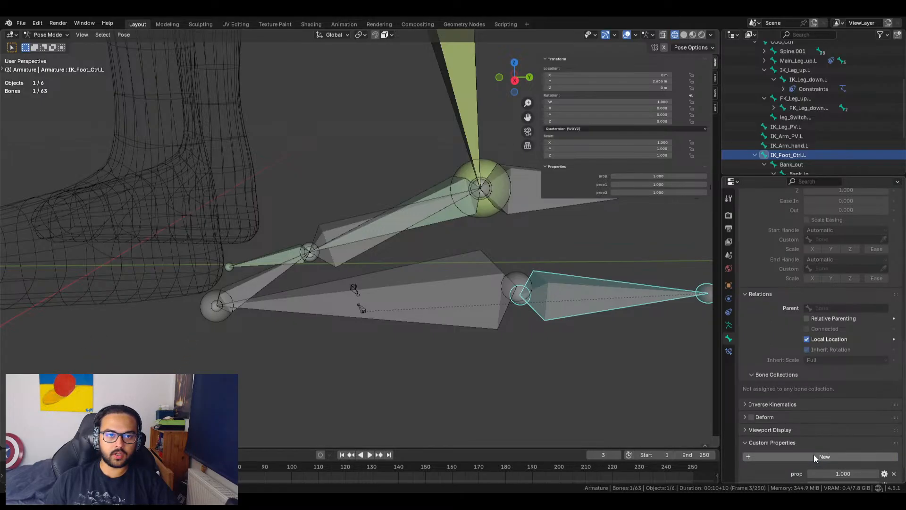
left_click(814, 454)
left_click(814, 454)
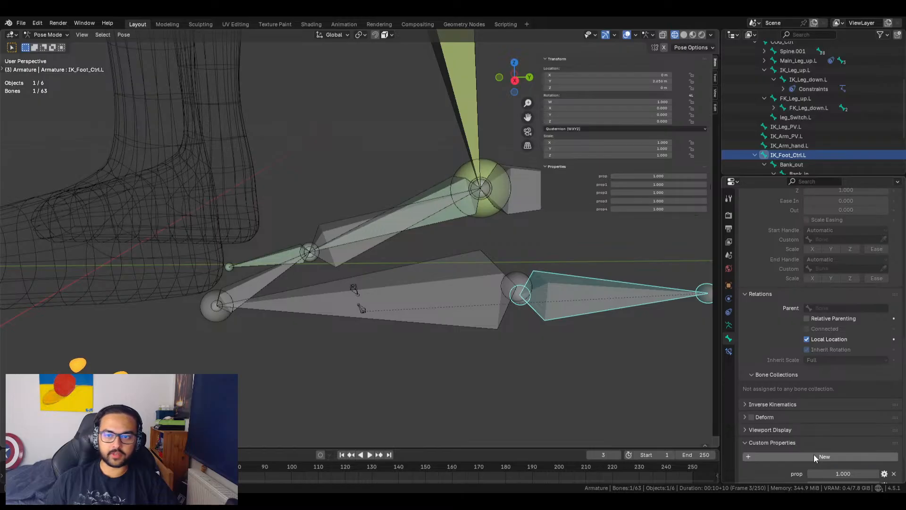
scroll(798, 403, "down", 4)
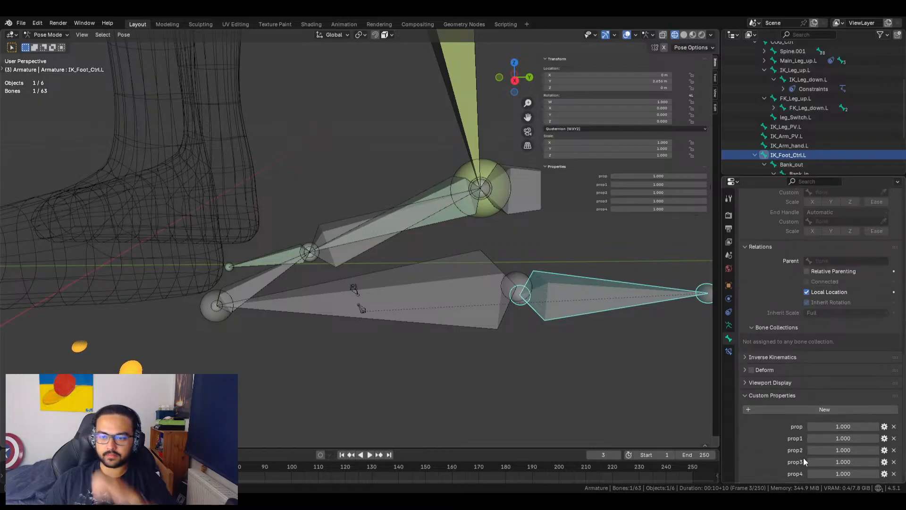
left_click(884, 427)
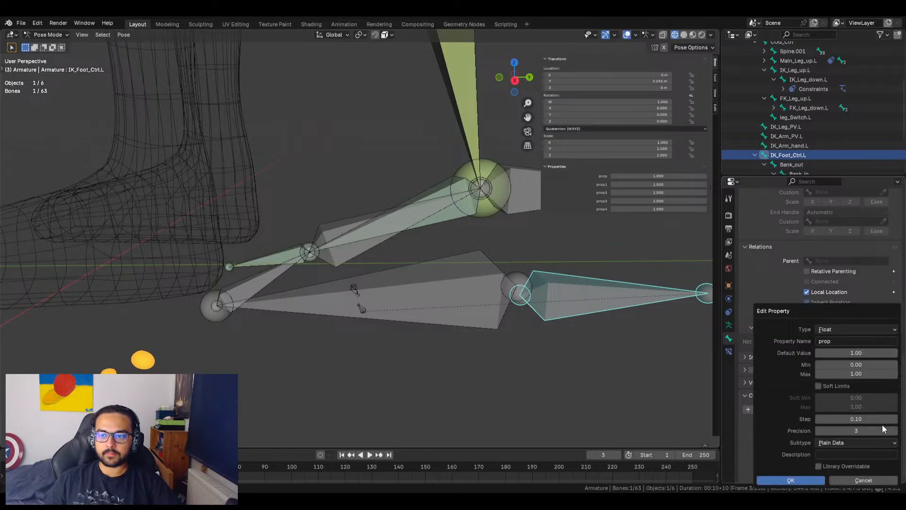
left_click(843, 329)
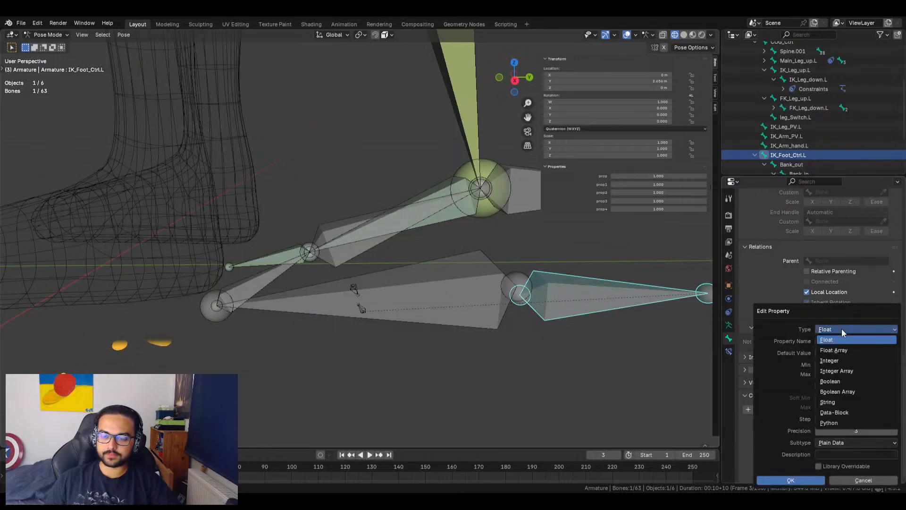
left_click(842, 329)
left_click(845, 340)
type("Toe Roll")
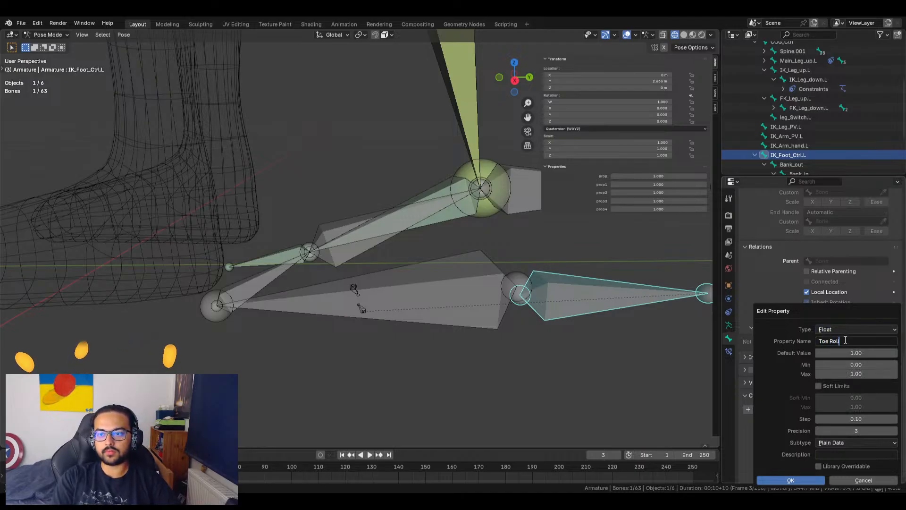
key("Return")
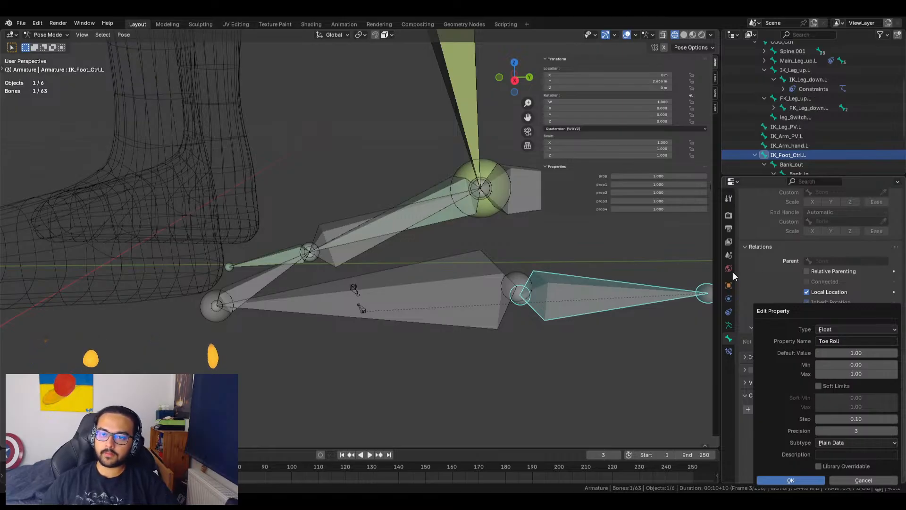
left_click(711, 278)
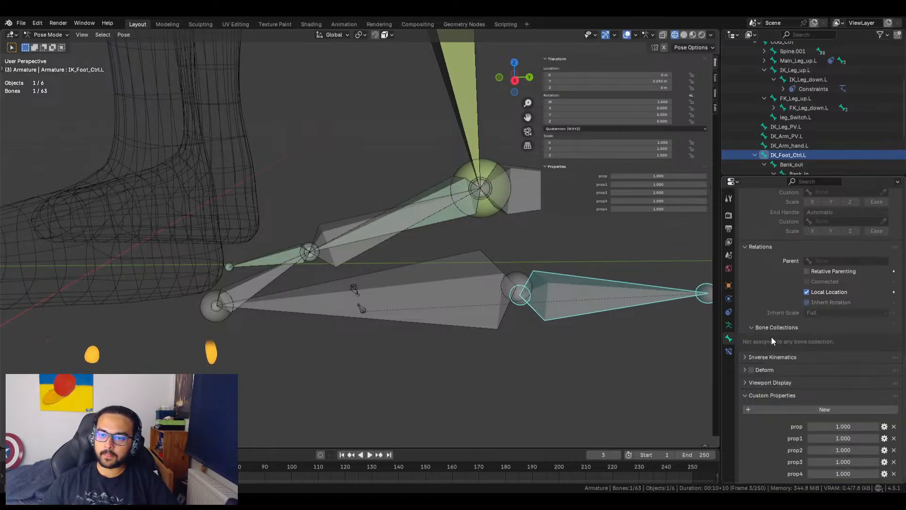
left_click(886, 427)
left_click(832, 342)
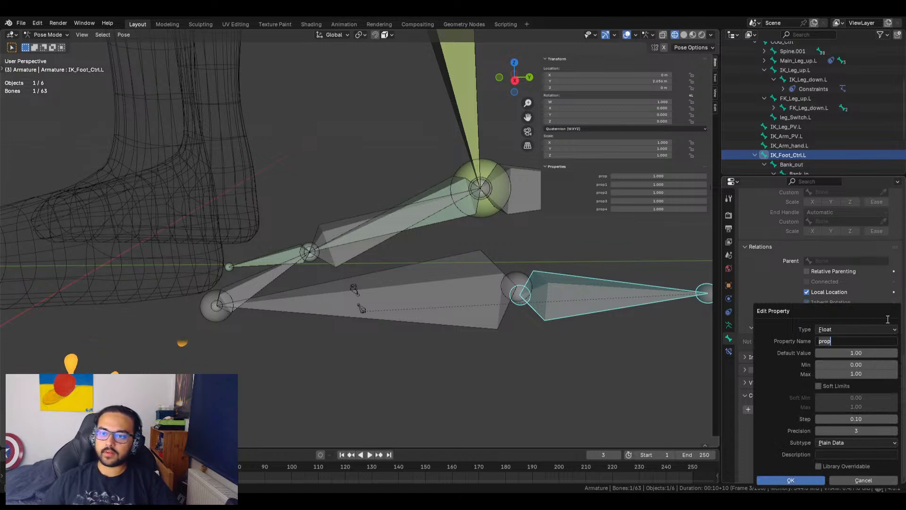
left_click(860, 376)
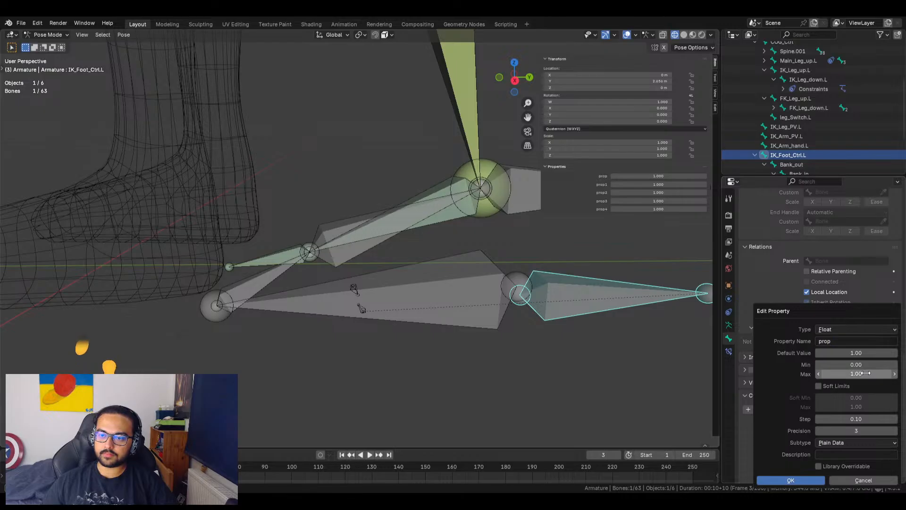
left_click(818, 385)
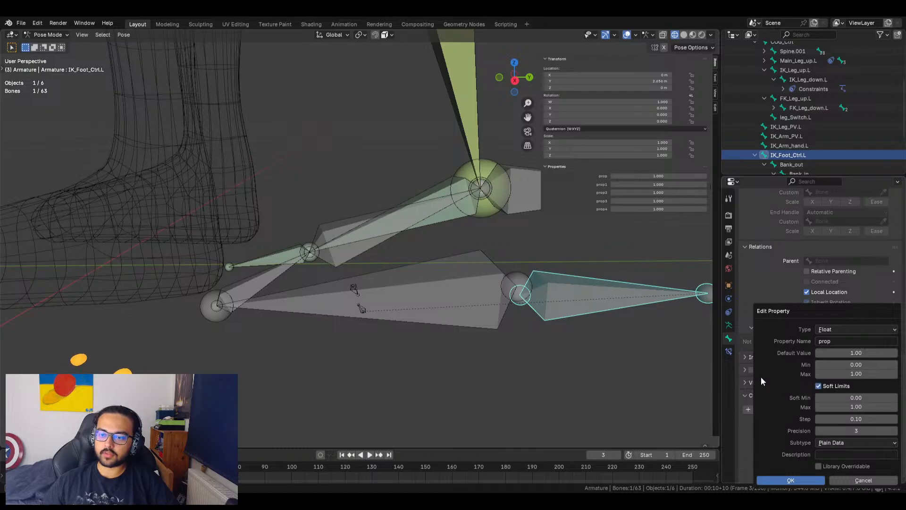
left_click(818, 386)
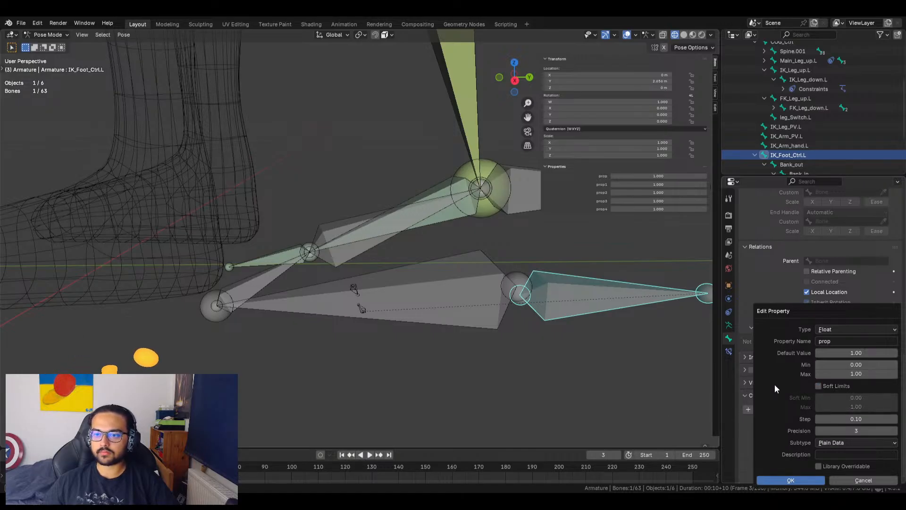
left_click(843, 373)
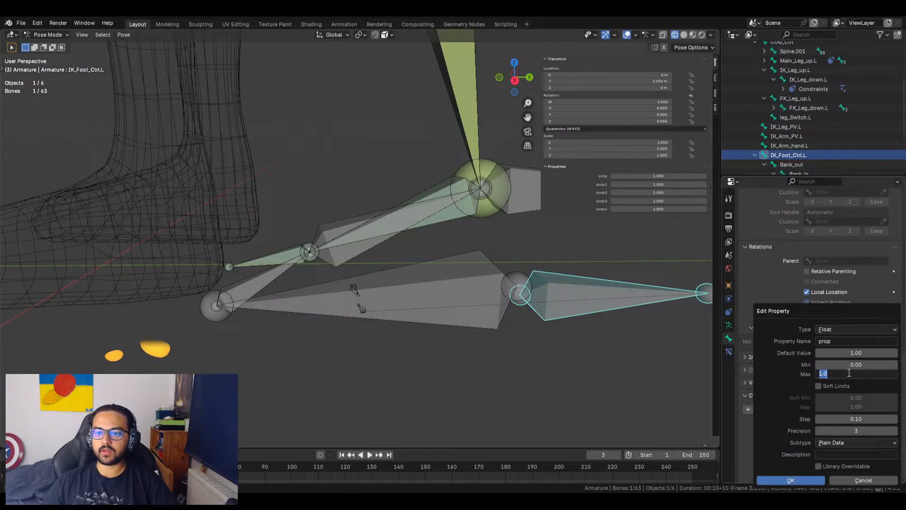
left_click(796, 362)
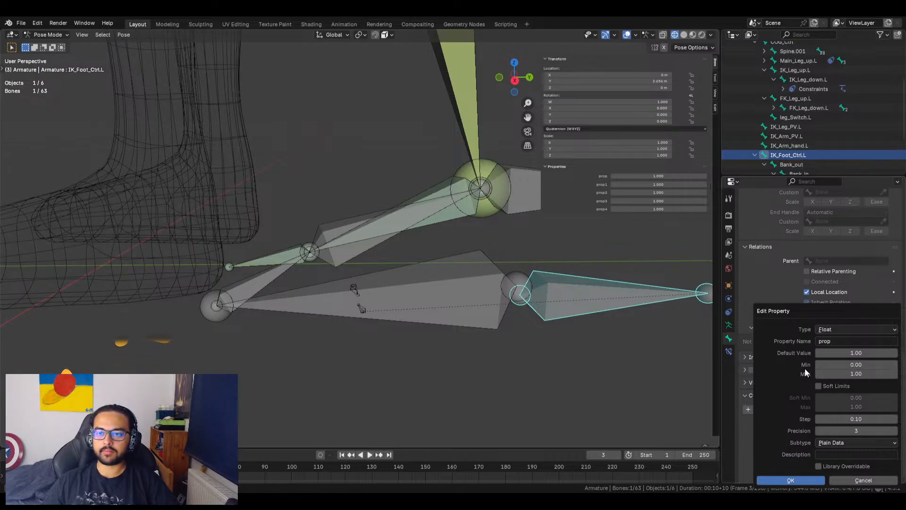
left_click(760, 288)
left_click(885, 426)
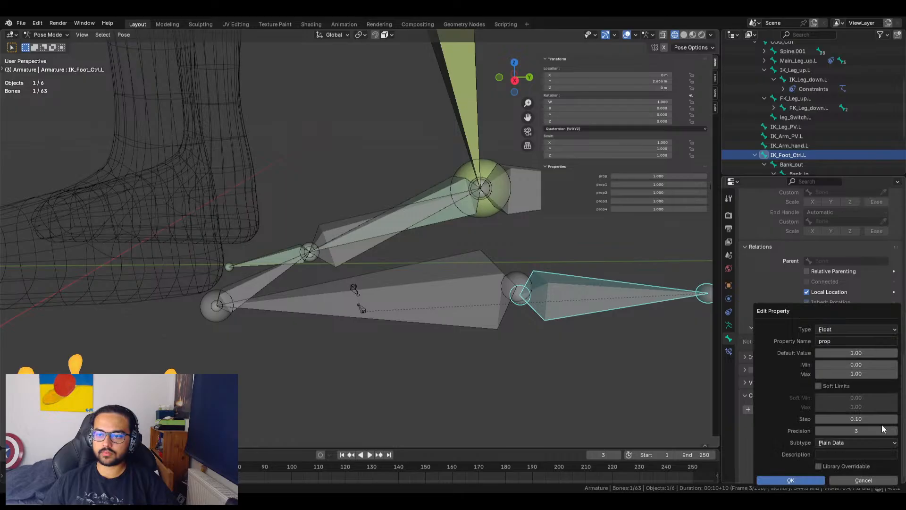
left_click(853, 340)
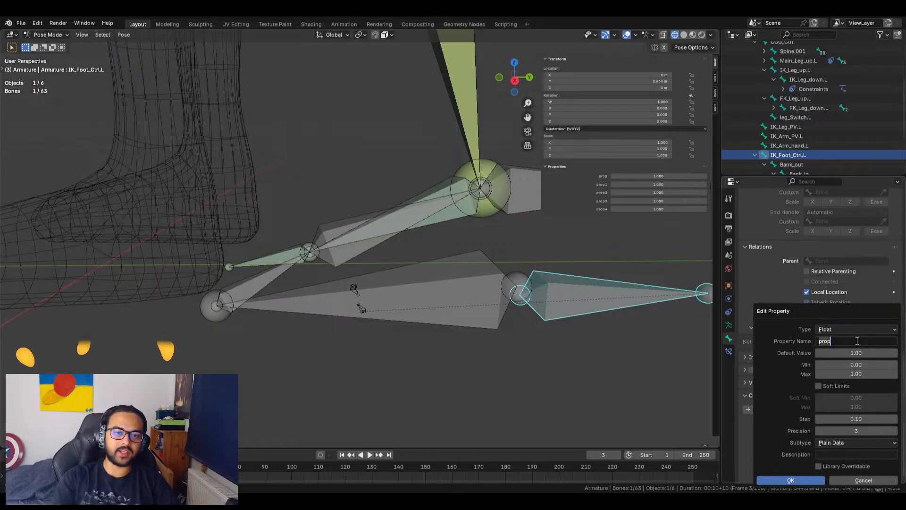
Select the Heel_roll bone and examine its name and bone properties
left_click(429, 282)
scroll(809, 265, "up", 15)
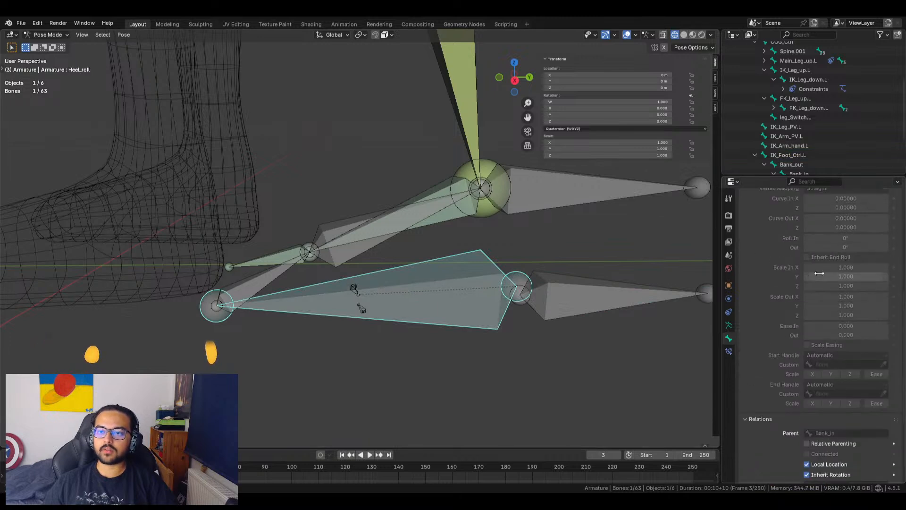
scroll(793, 271, "down", 15)
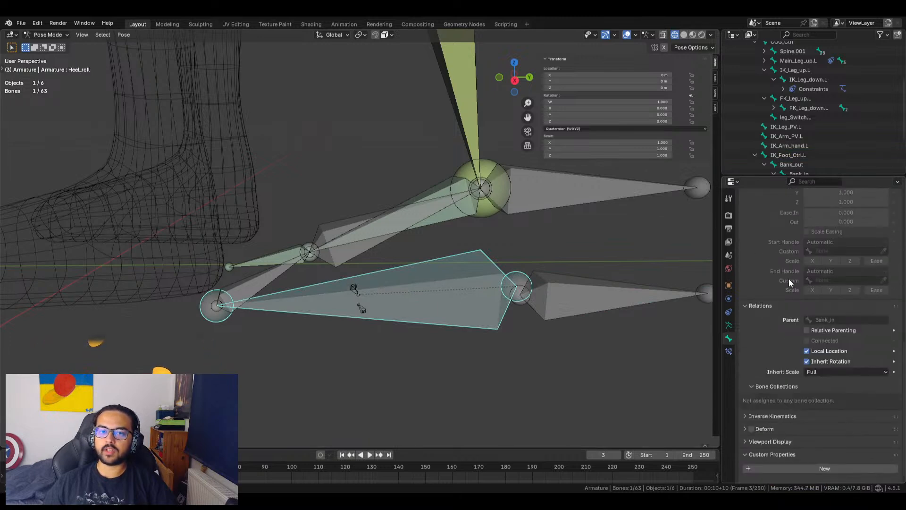
Reselect the IK_Foot_Ctrl.L bone and rename its custom property prop to Heel_roll
left_click(566, 282)
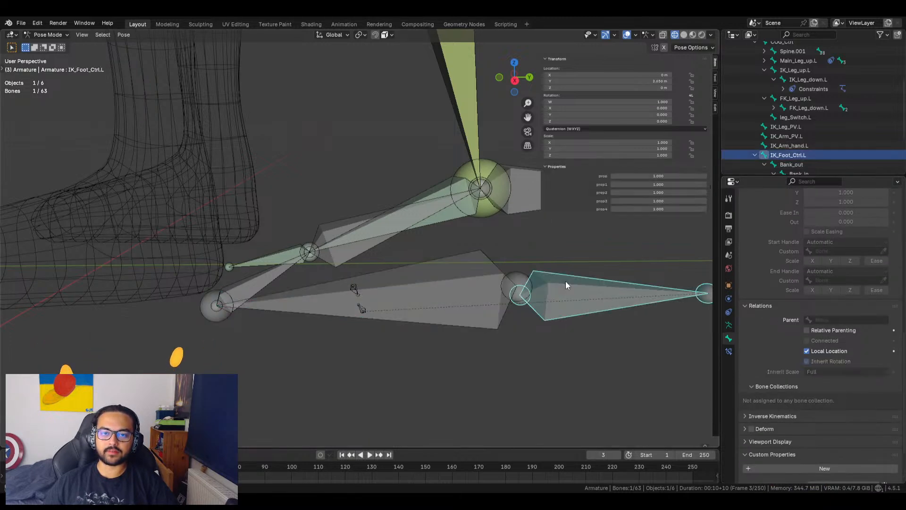
scroll(803, 368, "down", 3)
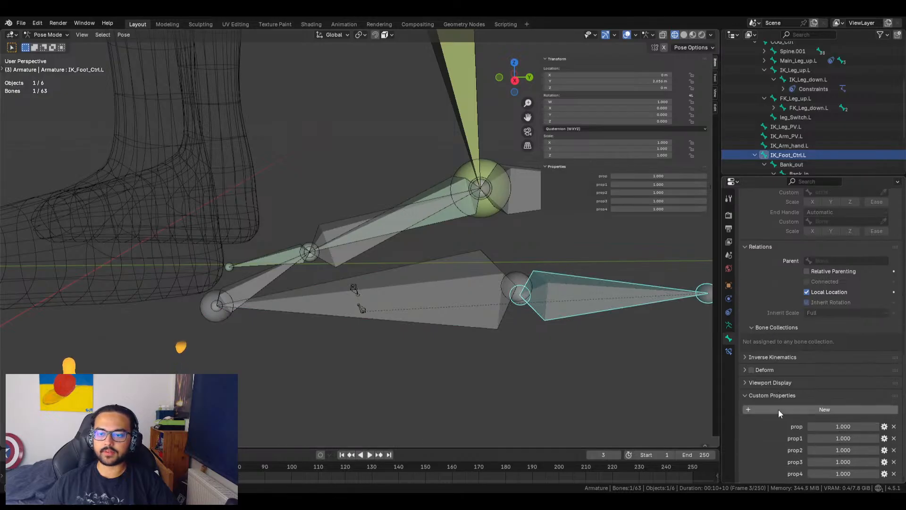
left_click(885, 427)
type("Heel_roll")
key("Return")
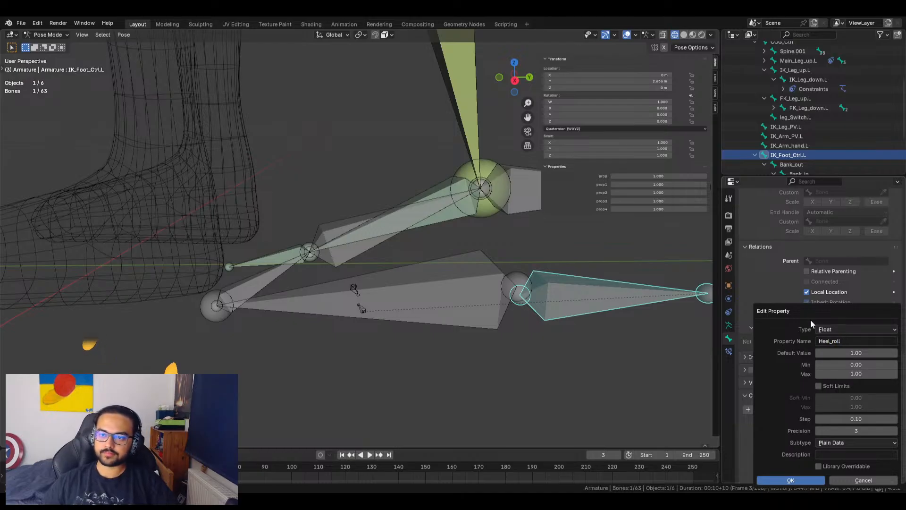
left_click(803, 480)
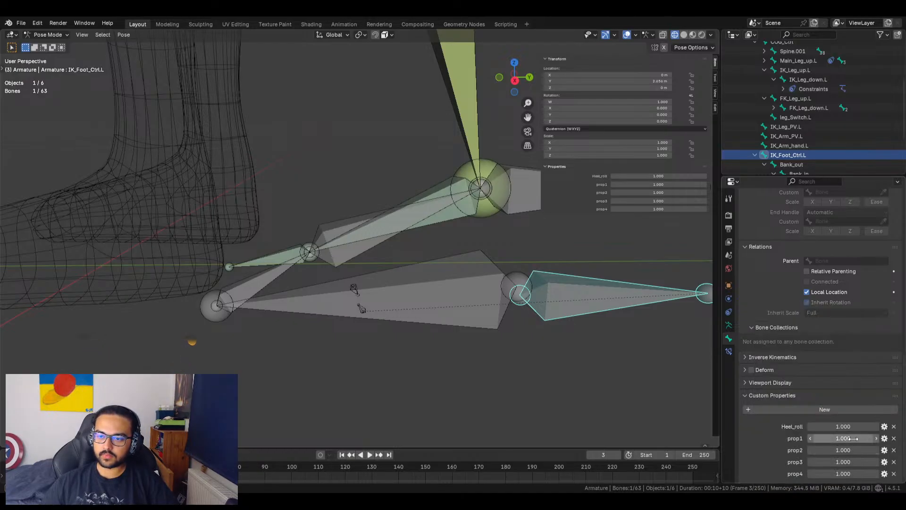
left_click(885, 440)
left_click(844, 341)
type("Toe")
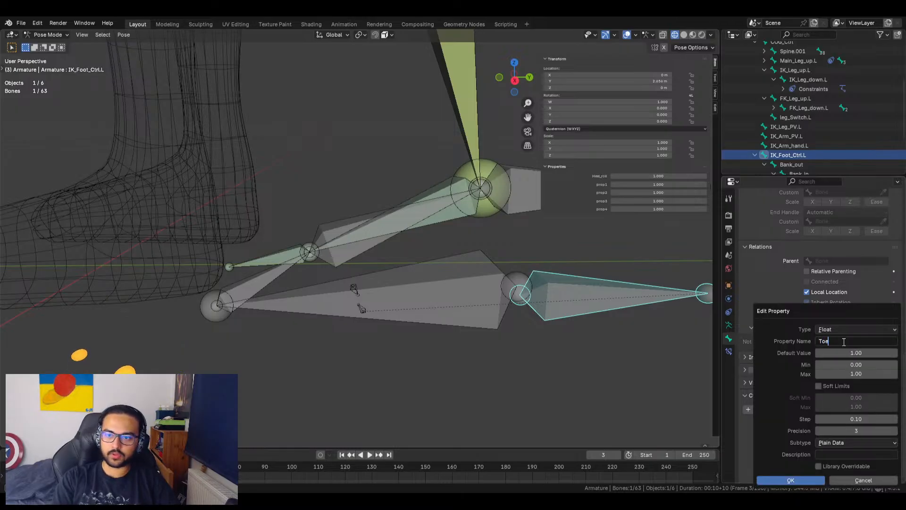
type("_Roll")
key("Return")
left_click(750, 276)
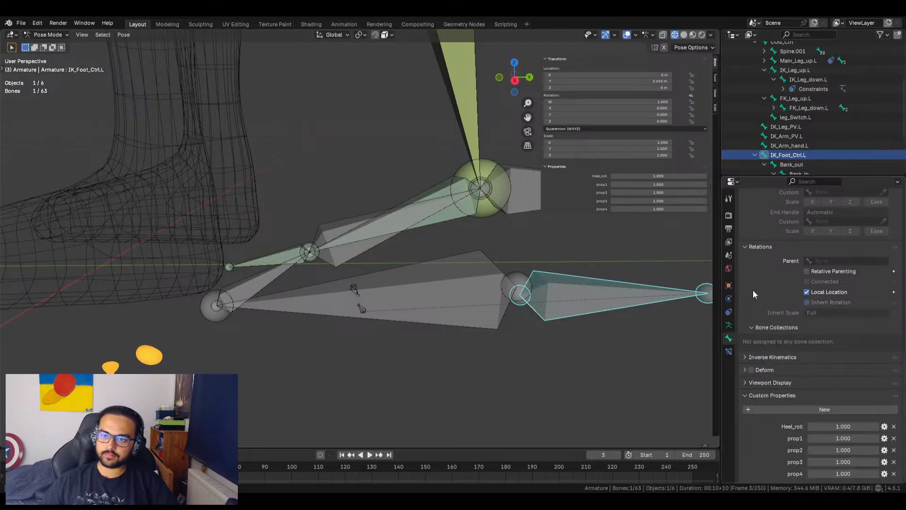
Rename the custom property prop1 on IK_Foot_Ctrl.L to Toe_Roll and apply the change
left_click(885, 439)
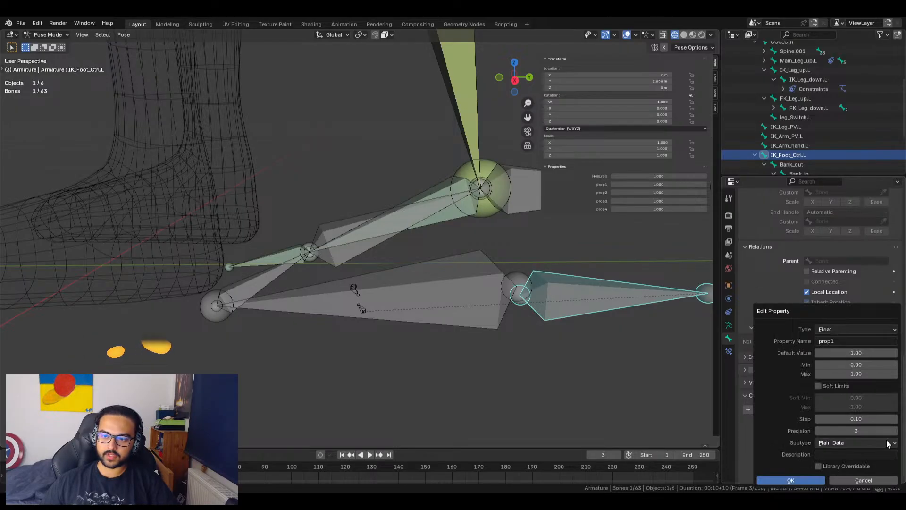
left_click(821, 341)
type("Toe_Roll")
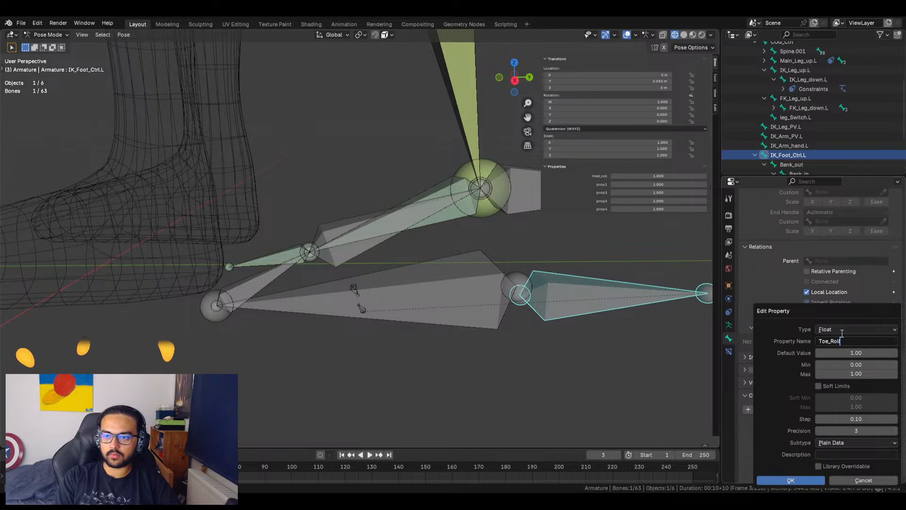
key("Return")
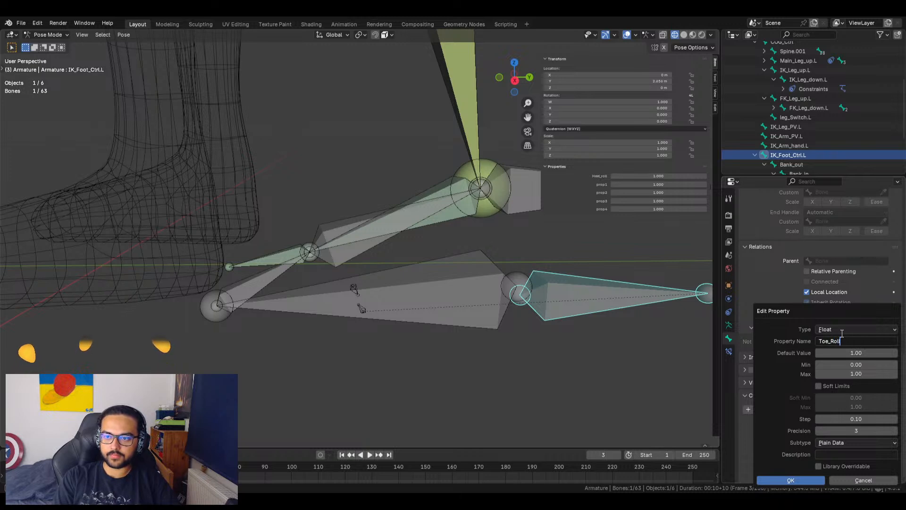
left_click(801, 480)
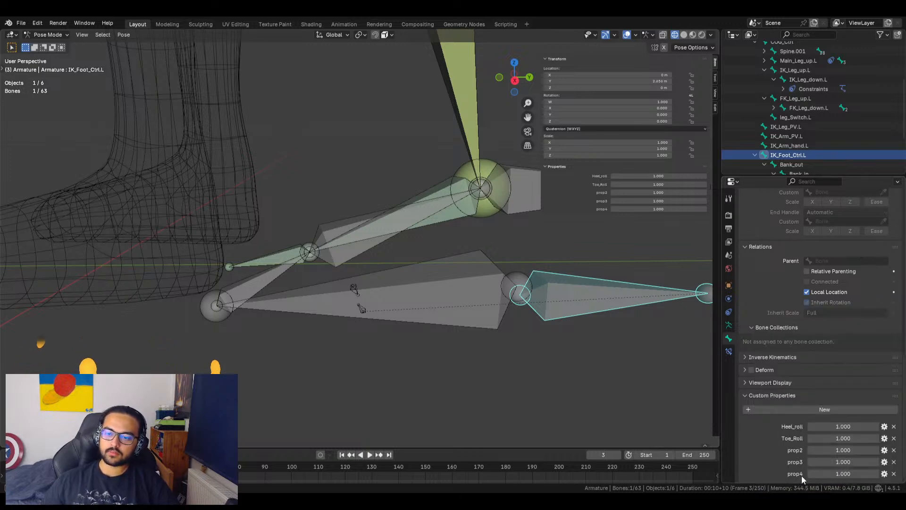
Rename the custom property prop2 on IK_Foot_Ctrl.L to Bank_In and apply the change
left_click(884, 451)
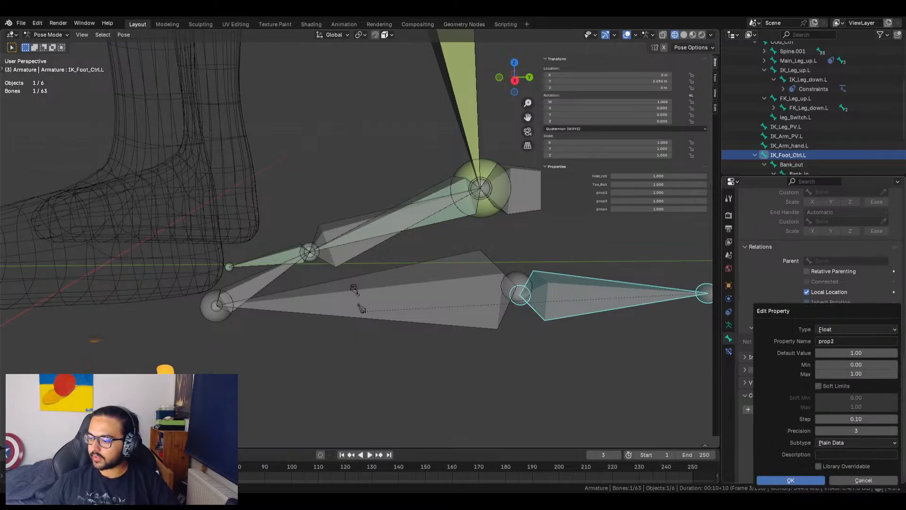
left_click(845, 342)
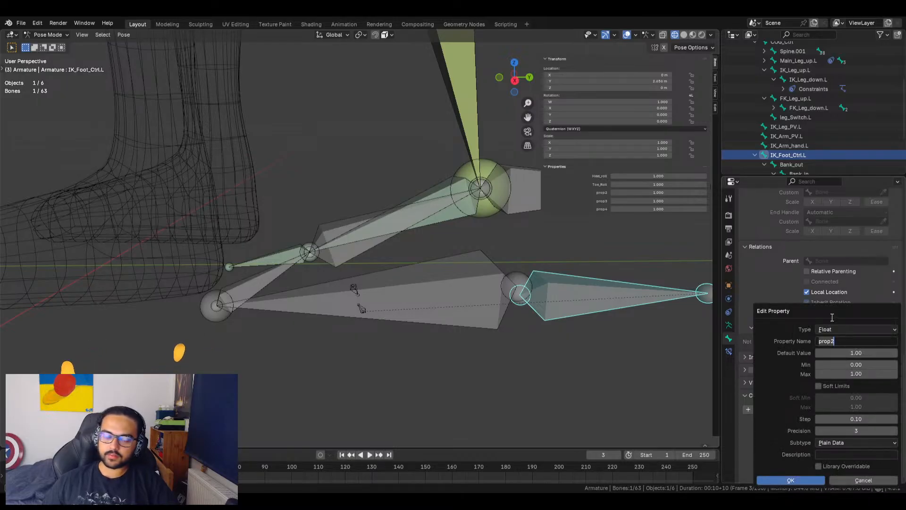
type("Bank_In")
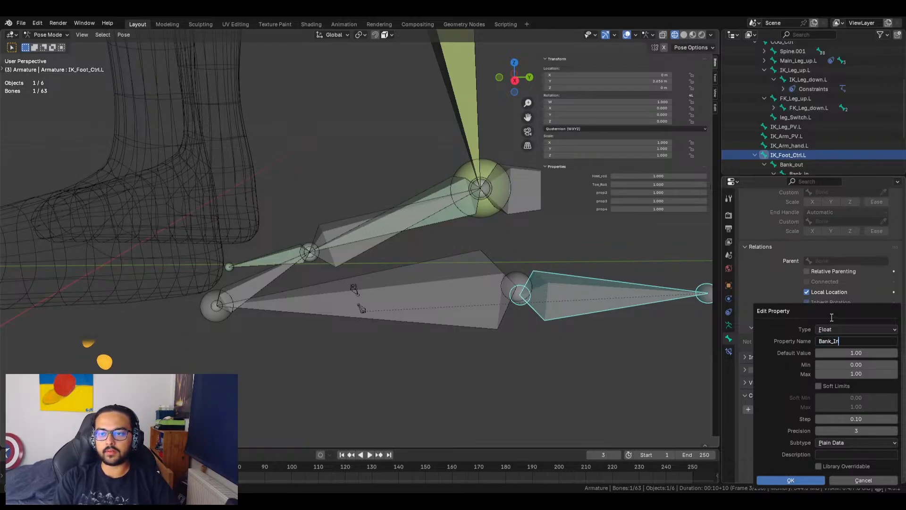
key("shift+Left")
key("shift+Left")
key("shift+Left")
key("shift+Left")
key("shift+Left")
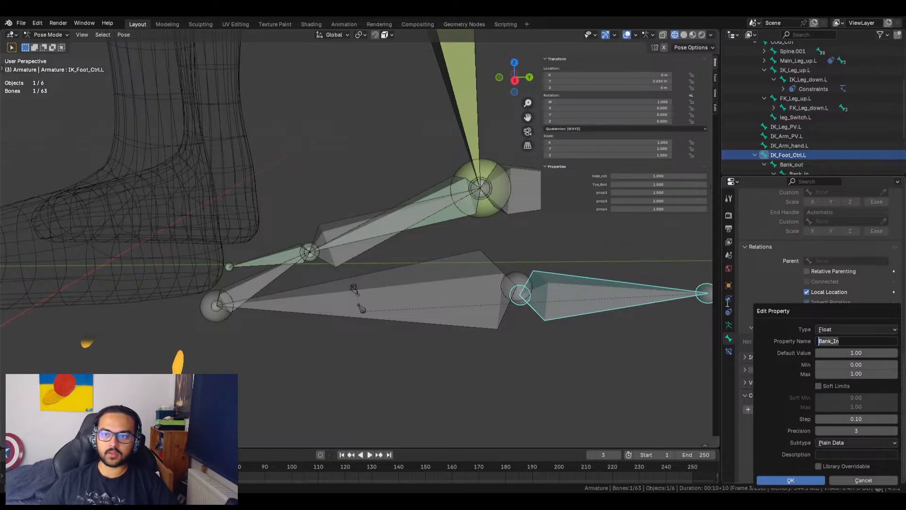
left_click(814, 479)
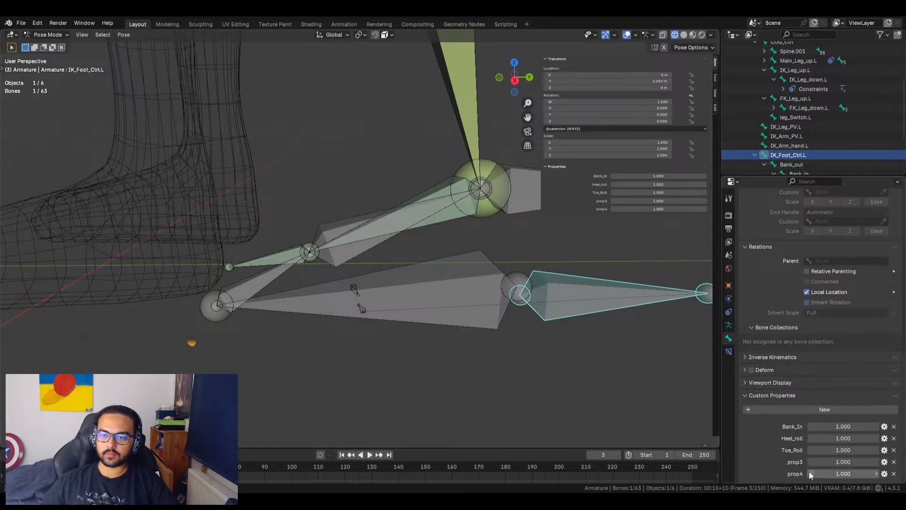
Rename the custom property prop3 on IK_Foot_Ctrl.L to Bank_Out and apply the change
left_click(884, 462)
left_click(840, 340)
type("Bank_In")
key("BackSpace")
key("BackSpace")
type("Out")
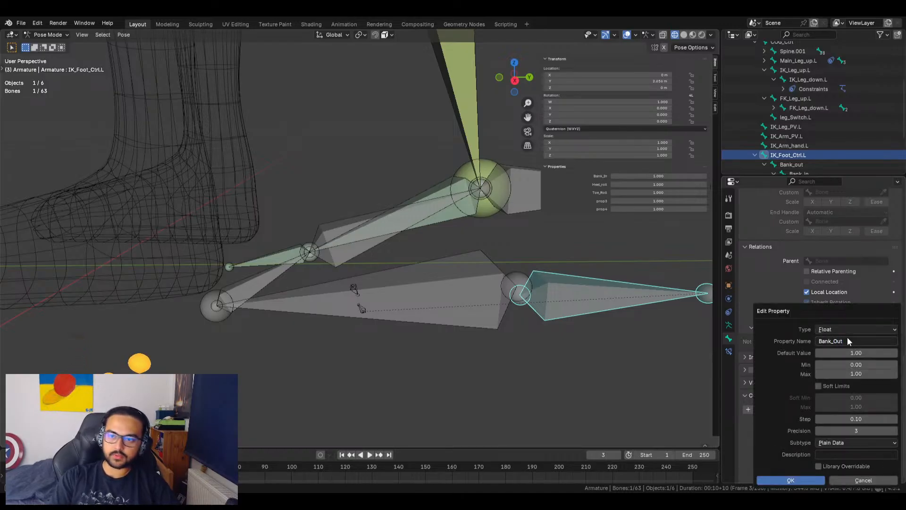
left_click(790, 480)
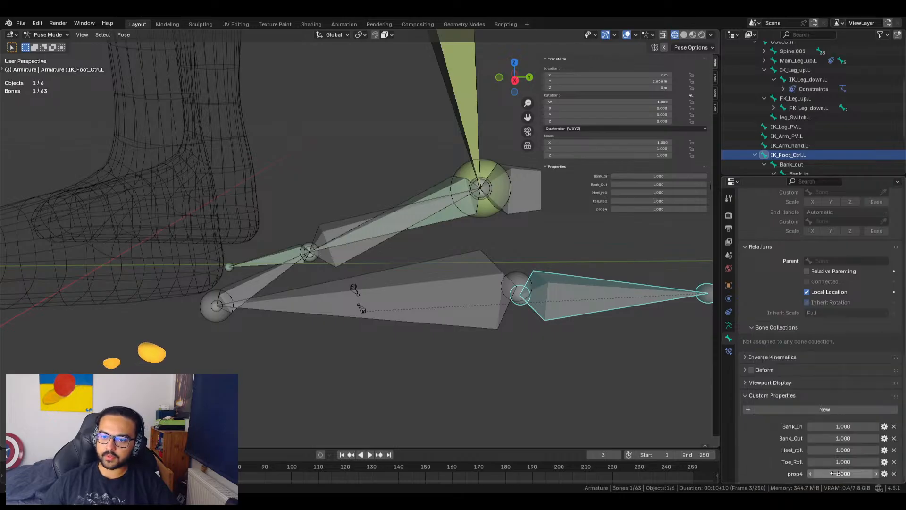
Rename the custom property prop4 on IK_Foot_Ctrl.L to Ball_Roll and apply the change
left_click(885, 473)
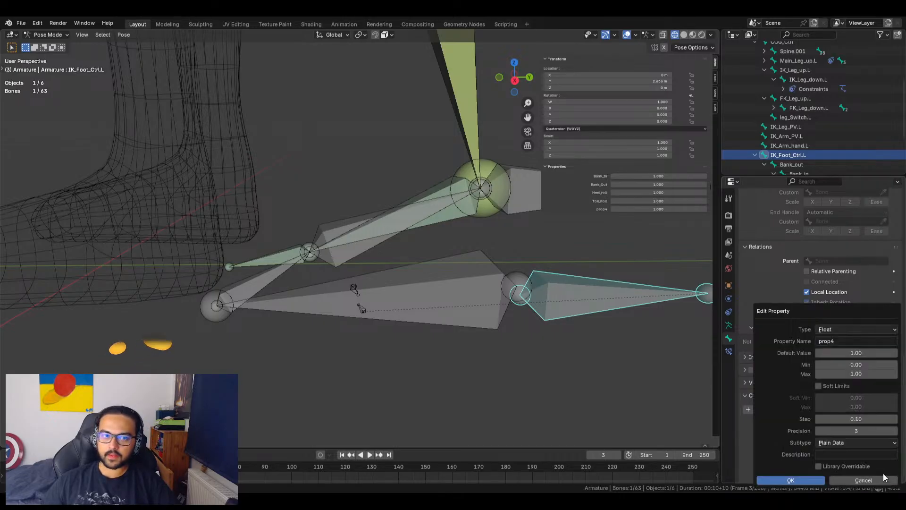
left_click(845, 340)
type("B")
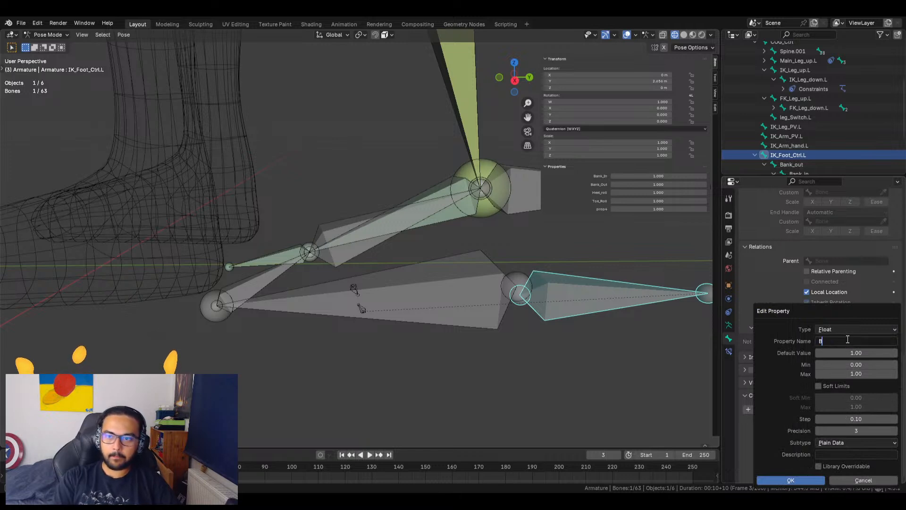
type("all_Roll")
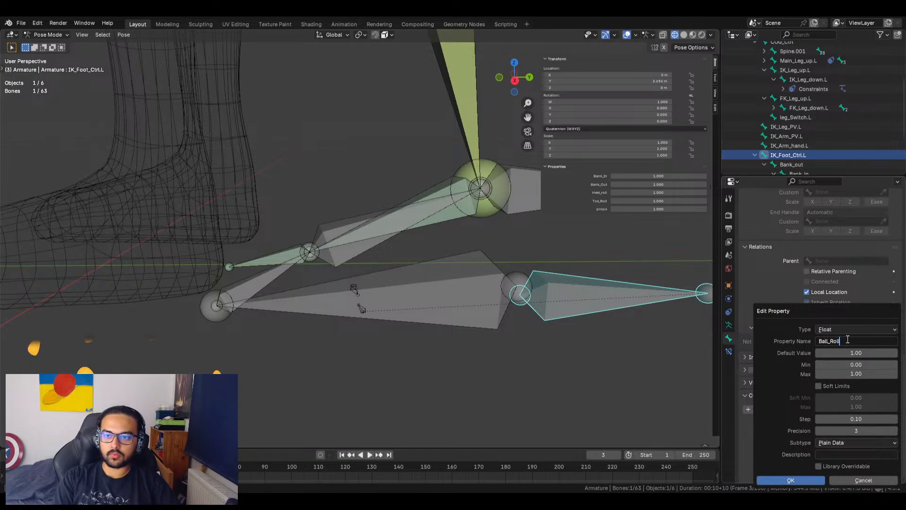
key("Return")
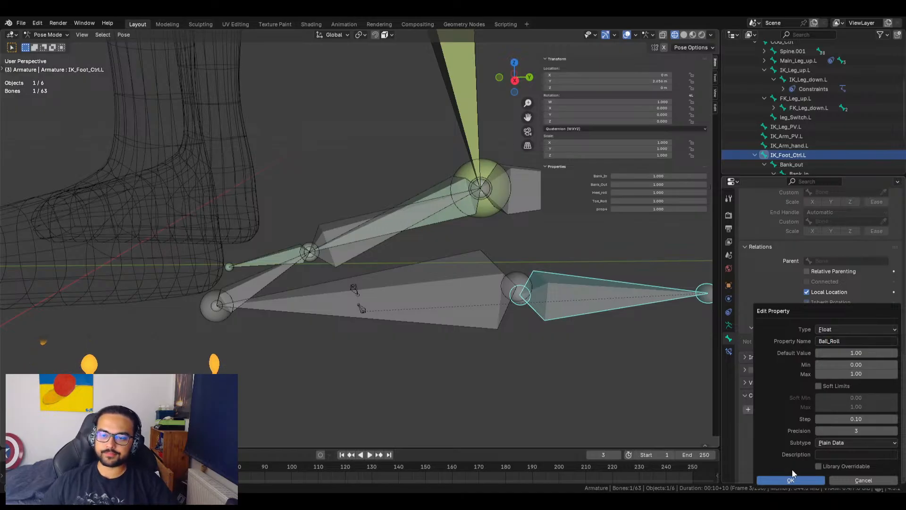
left_click(804, 477)
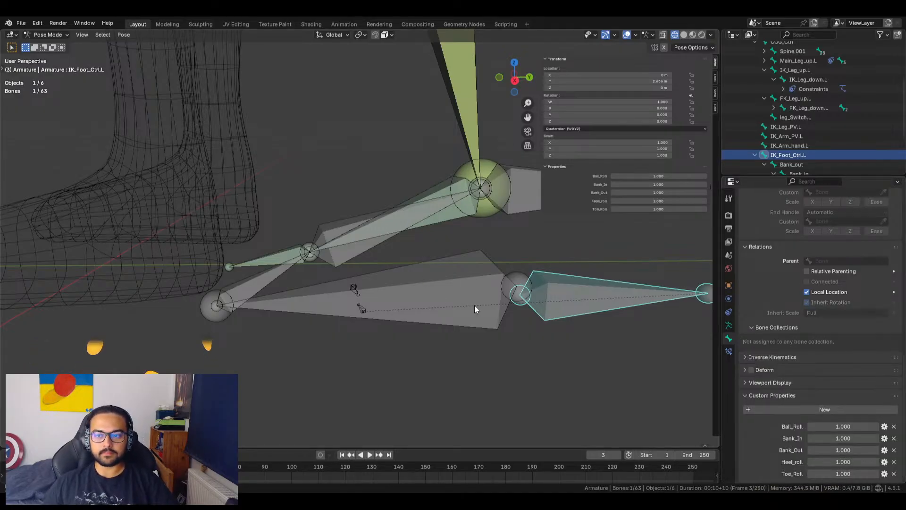
Copy the Ball_Roll property of IK_Foot_Ctrl.L as a new driver
right_click(845, 473)
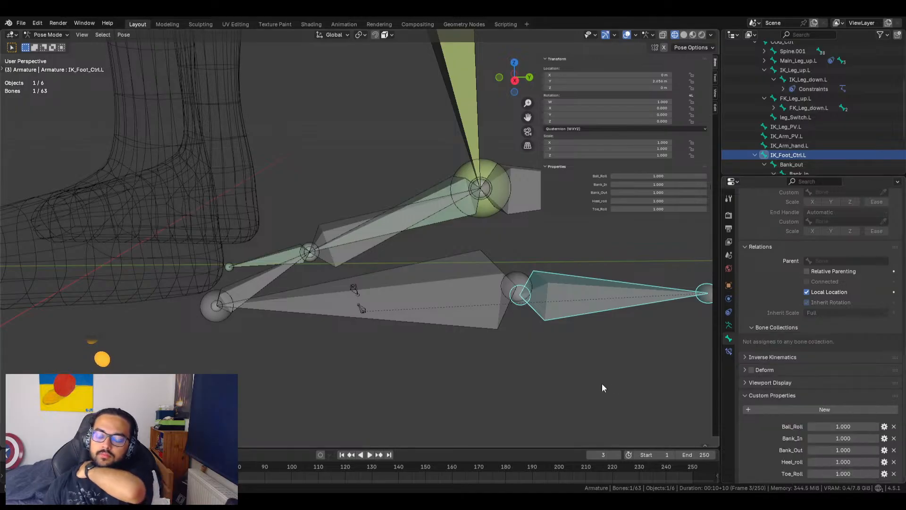
middle_click_drag(555, 308, 579, 311)
right_click(565, 287)
left_click(472, 228)
left_click(469, 237)
right_click(470, 240)
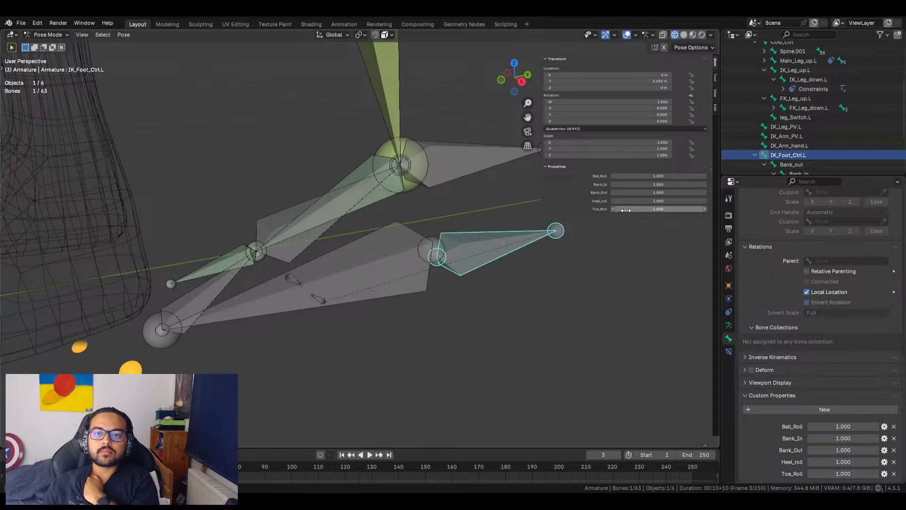
right_click(636, 176)
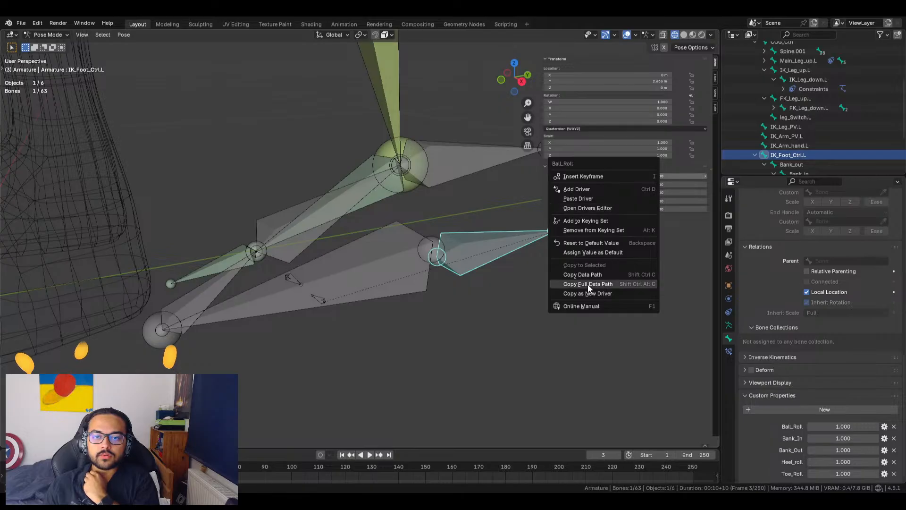
left_click(596, 293)
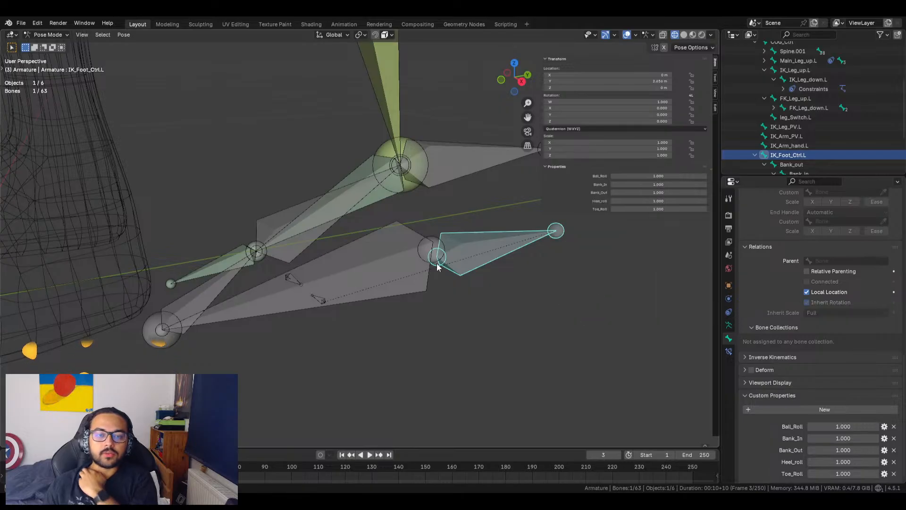
Paste the copied driver onto the X quaternion rotation of the Ball_Roll bone
left_click(291, 212)
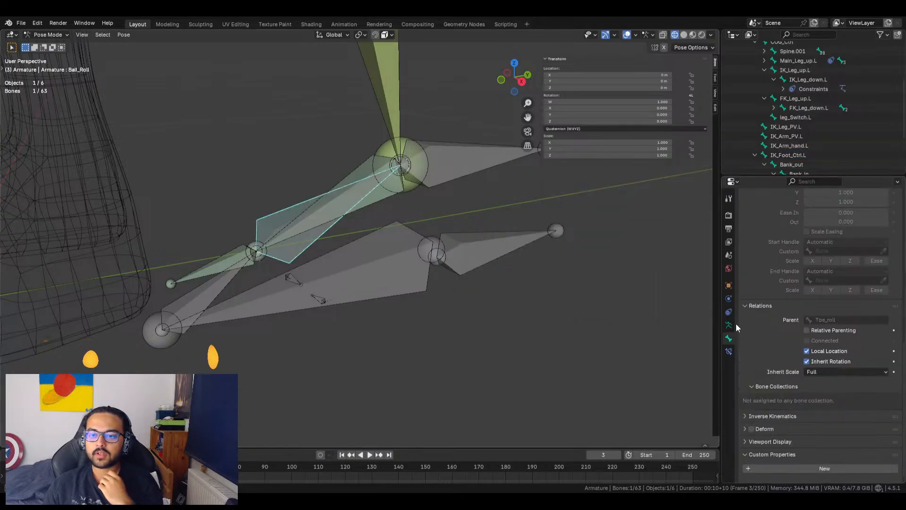
scroll(787, 268, "up", 5)
scroll(787, 268, "up", 10)
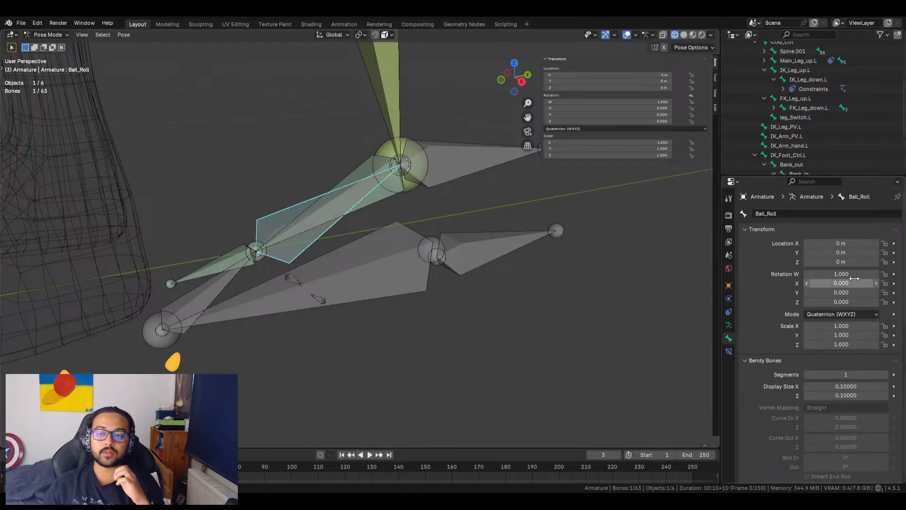
left_click_drag(841, 284, 871, 284)
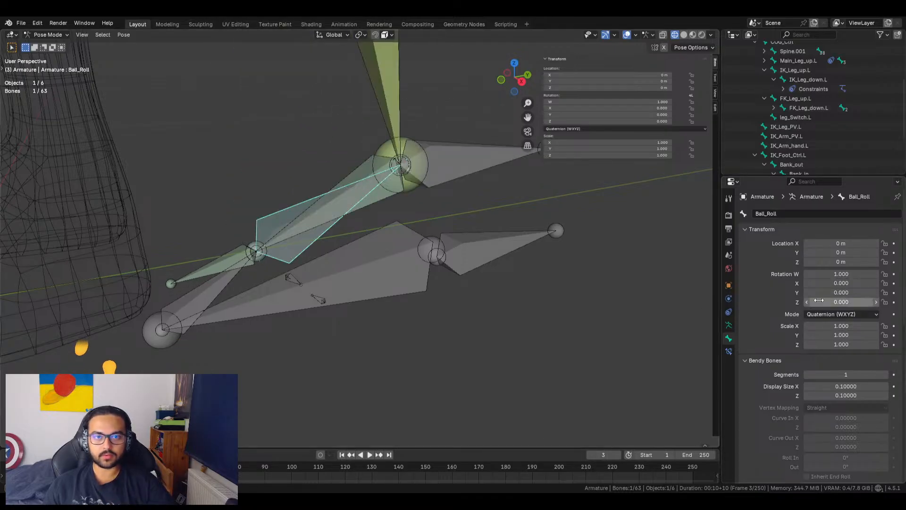
right_click(835, 283)
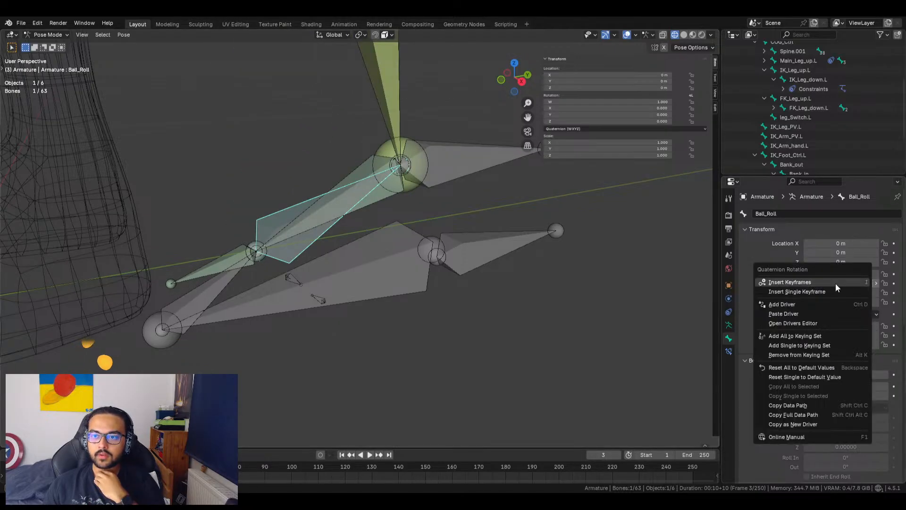
left_click(800, 314)
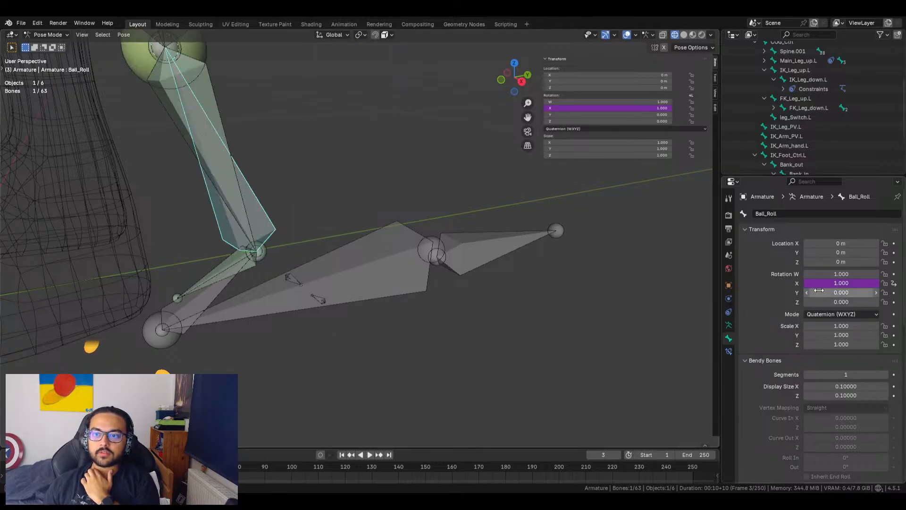
On IK_Foot_Ctrl.L, set the Ball_Roll property to 0 and copy the Bank_In property as a new driver
left_click(467, 250)
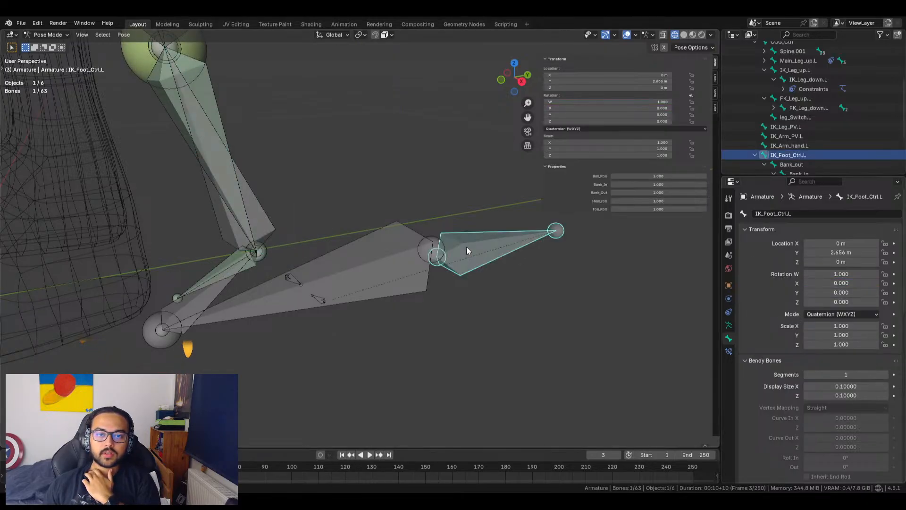
left_click_drag(664, 176, 620, 175)
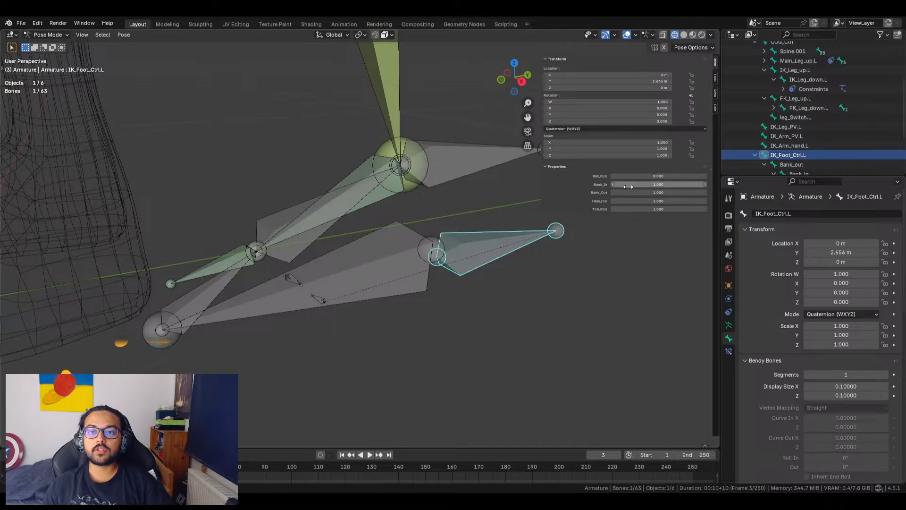
right_click(661, 185)
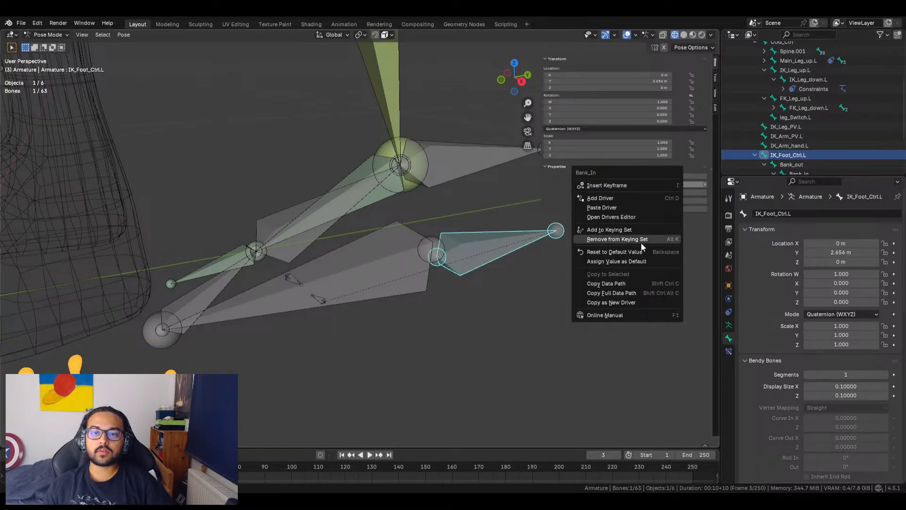
left_click(624, 300)
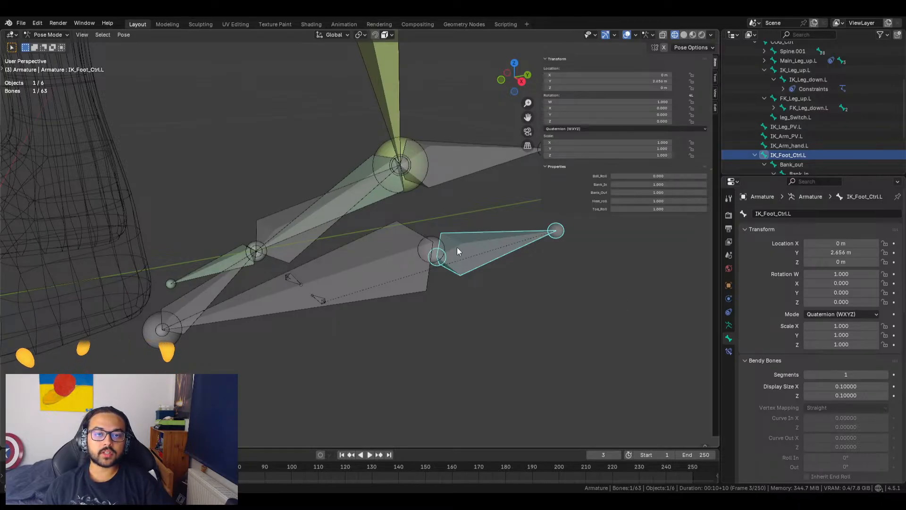
Paste the copied driver onto the X quaternion rotation of the Bank_in bone
middle_click_drag(326, 311, 185, 315)
left_click(218, 327)
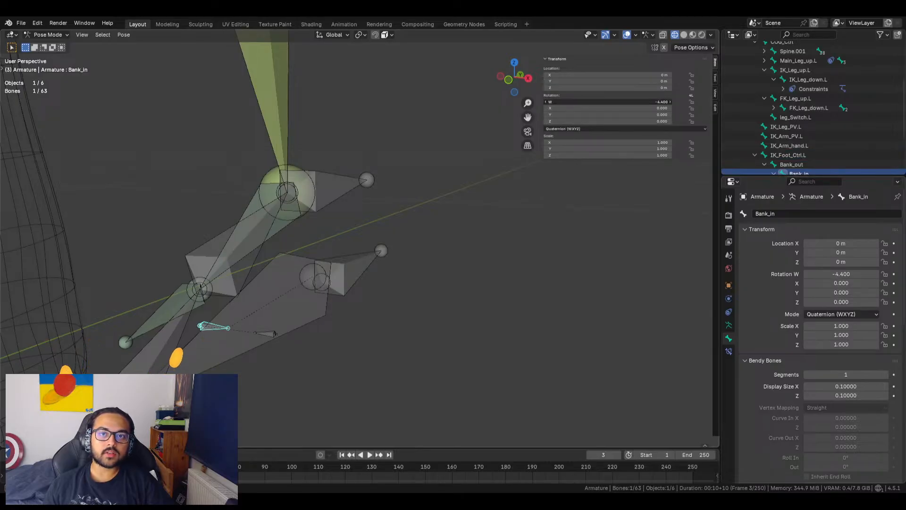
key("ctrl+z")
mouse_move(589, 109)
left_mouse_down()
mouse_move(548, 109)
mouse_move(590, 110)
left_mouse_up()
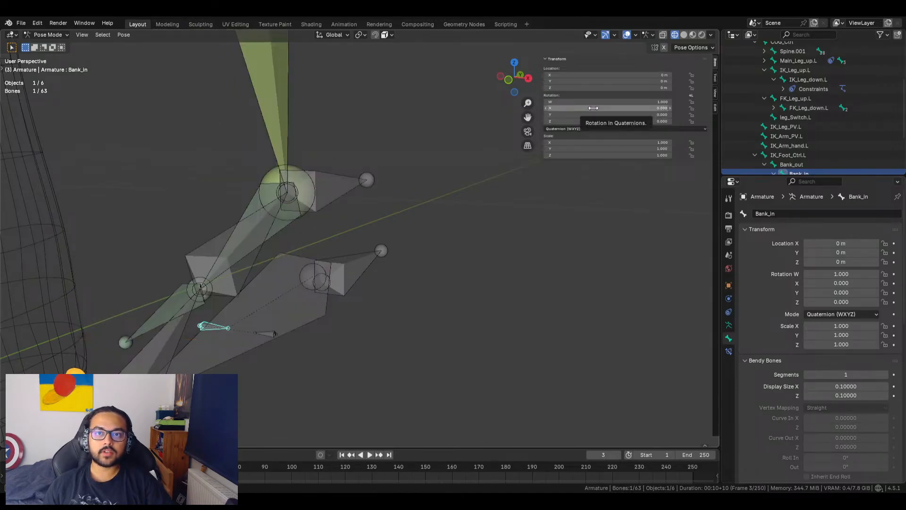
right_click(594, 108)
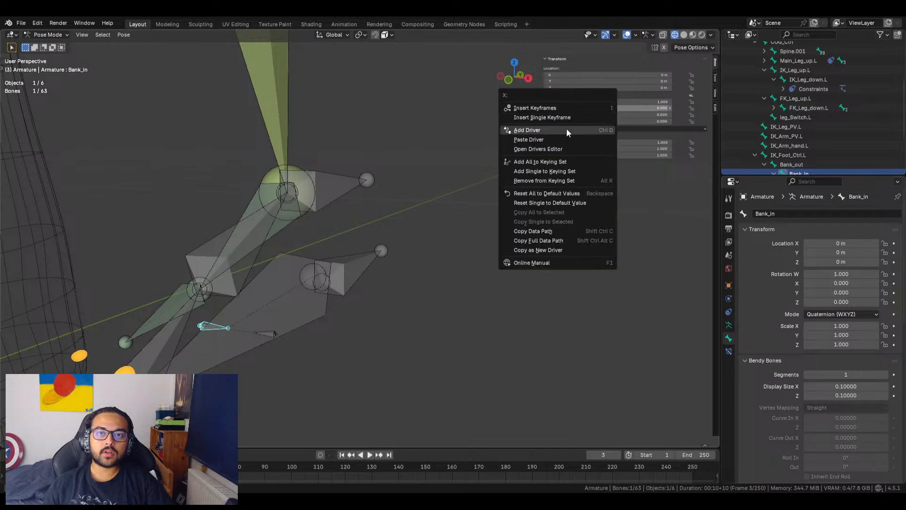
left_click(559, 138)
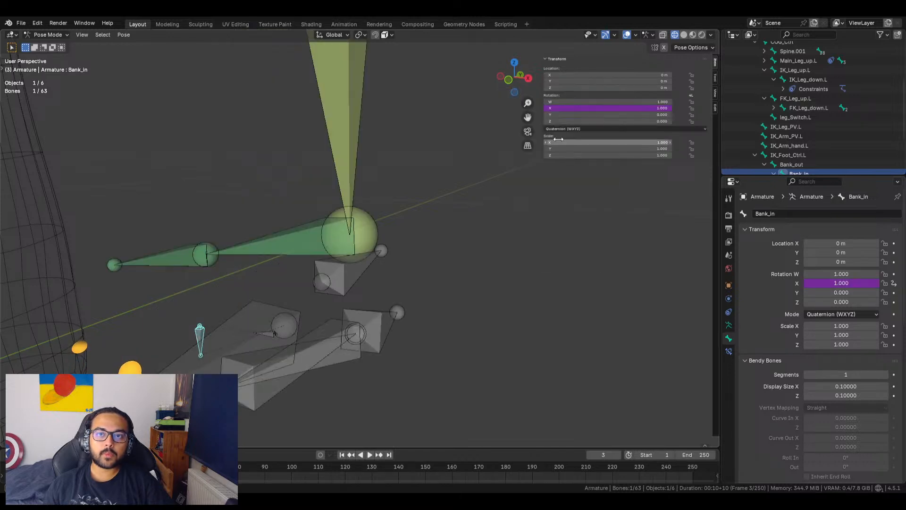
Try to invert the Bank_in bone's driven X rotation by multiplying its value by -1 directly in the transform
left_click(613, 108)
left_click(546, 108)
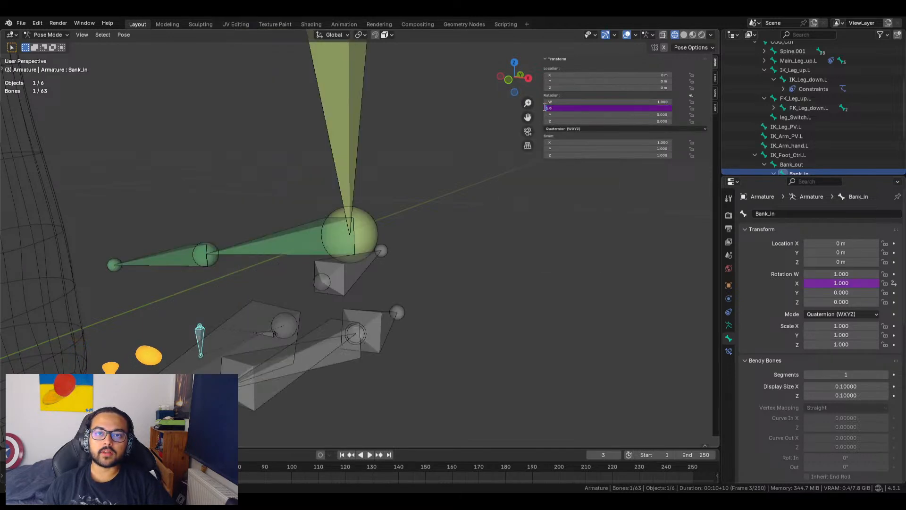
type("-")
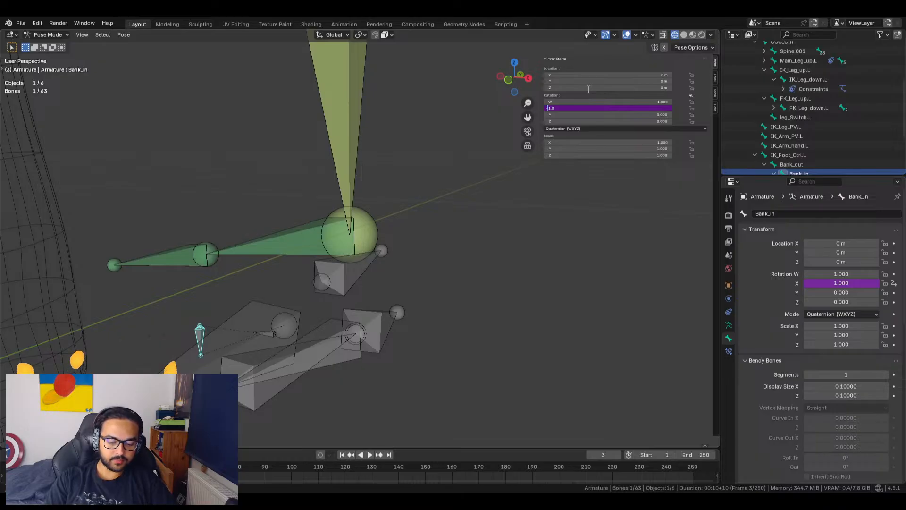
key("Left")
type("1")
key("Right")
key("BackSpace")
key("BackSpace")
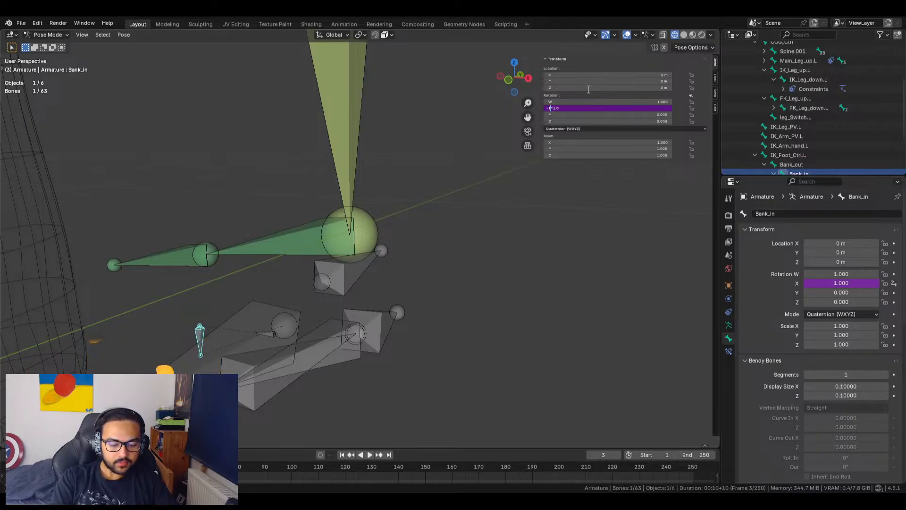
key("Return")
left_click(598, 109)
key("Escape")
Change the driver on Bank_in's X rotation to a Scripted Expression with the expression Bank_In*(-1)
right_click(585, 109)
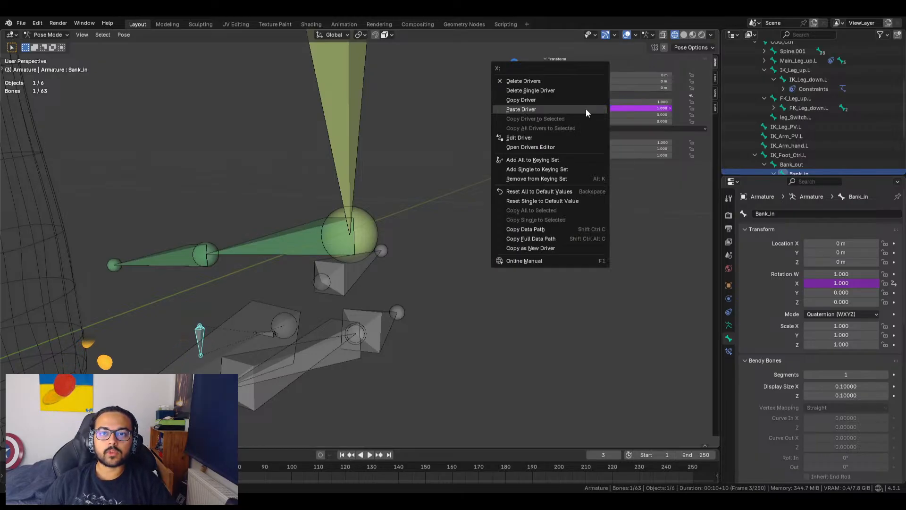
left_click(532, 137)
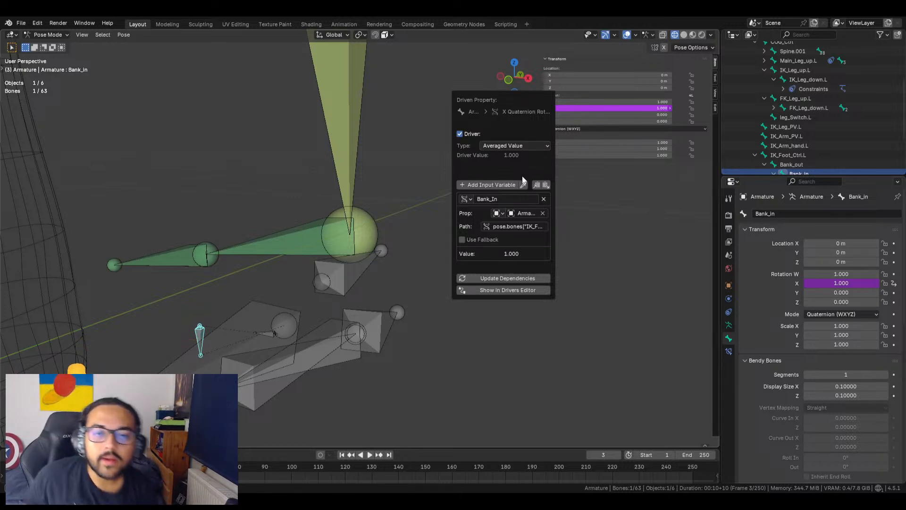
left_click(523, 147)
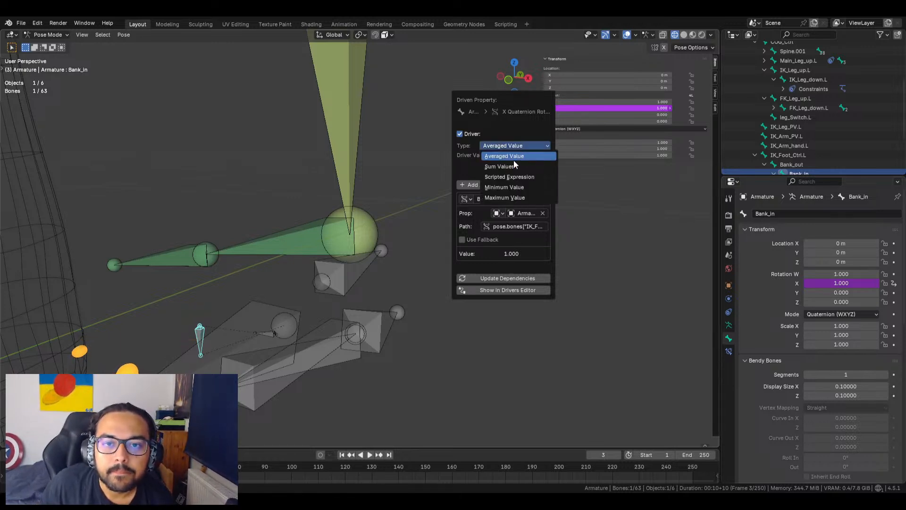
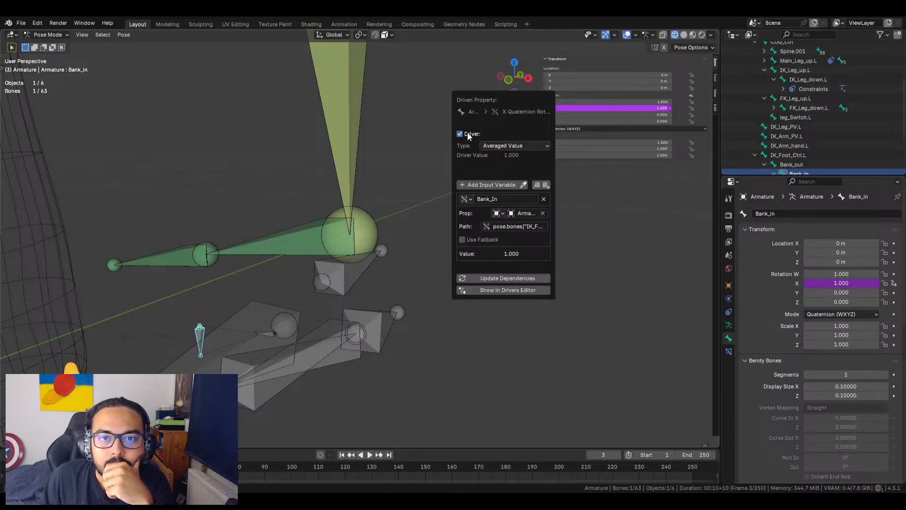
left_click(498, 146)
left_click(506, 169)
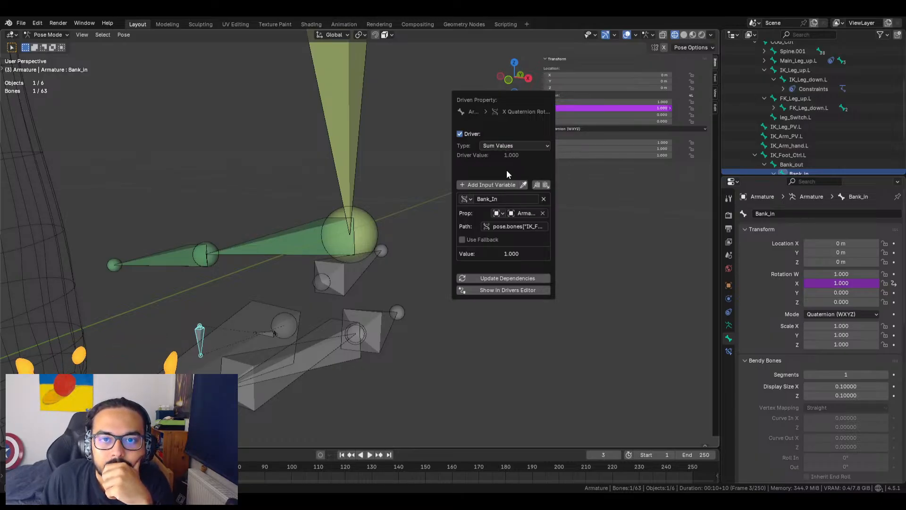
left_click(504, 146)
left_click(507, 173)
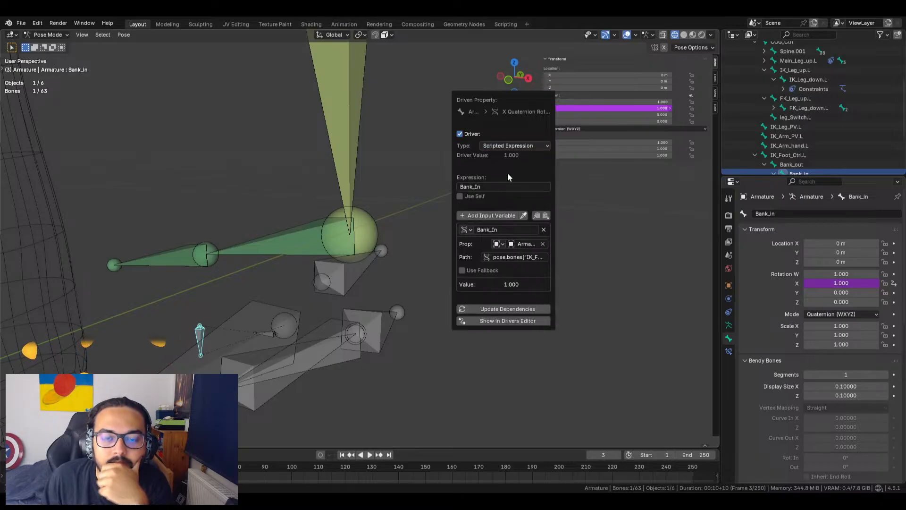
left_click(475, 187)
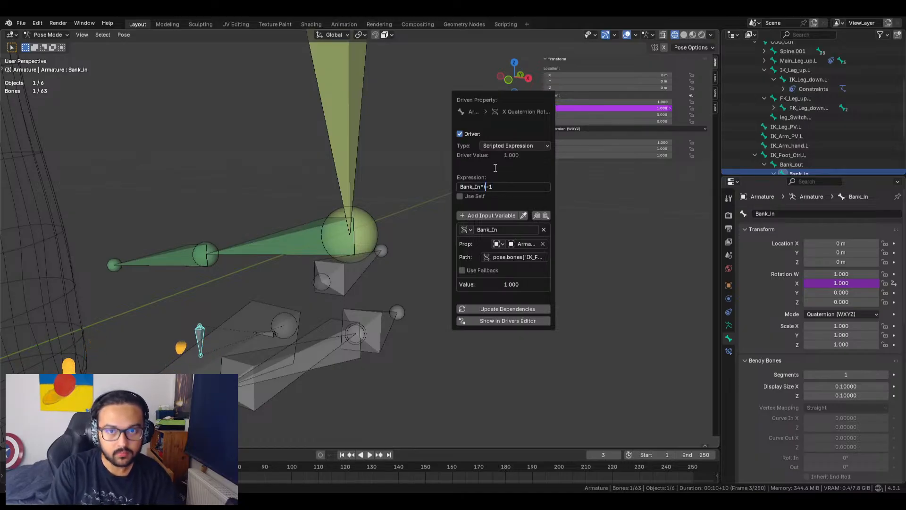
key("Return")
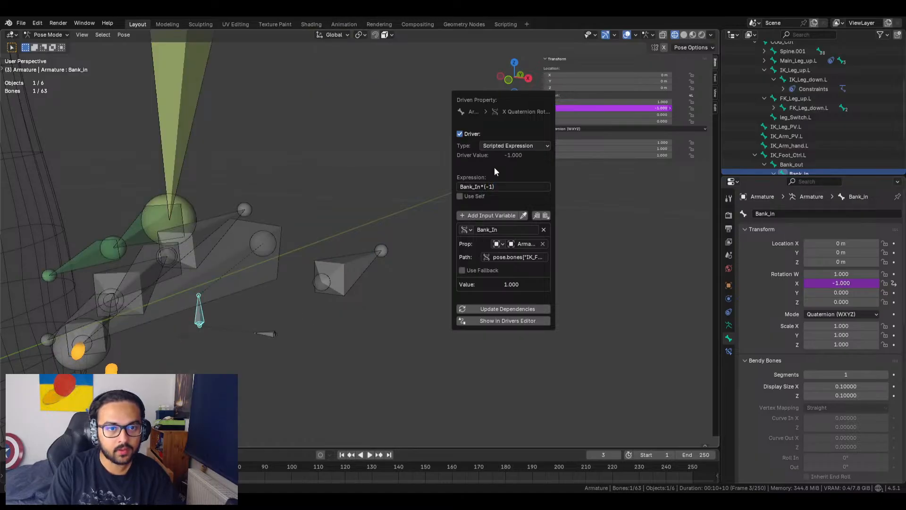
left_click(467, 250)
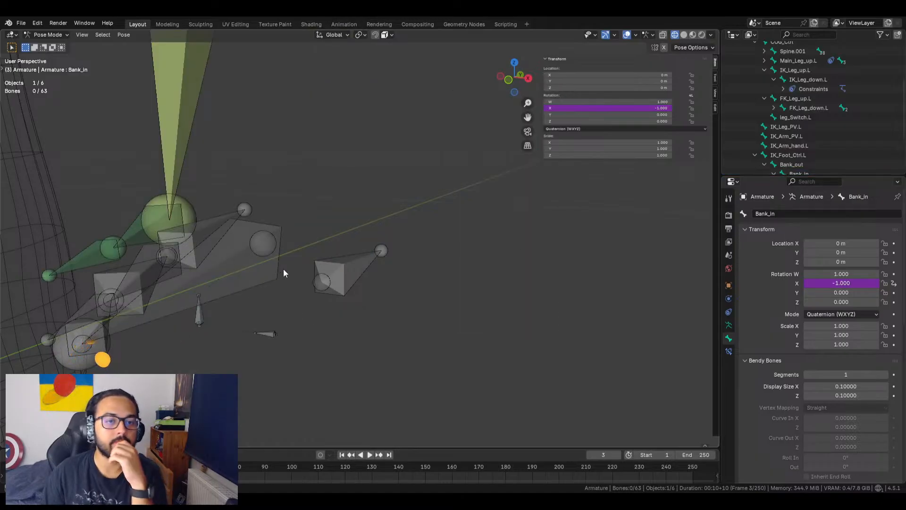
On IK_Foot_Ctrl.L, set the Bank_In property to 0 and test the inward bank by briefly varying its value
left_click(342, 276)
mouse_move(659, 184)
left_mouse_down()
mouse_move(618, 184)
mouse_move(670, 185)
left_mouse_up()
left_click(670, 185)
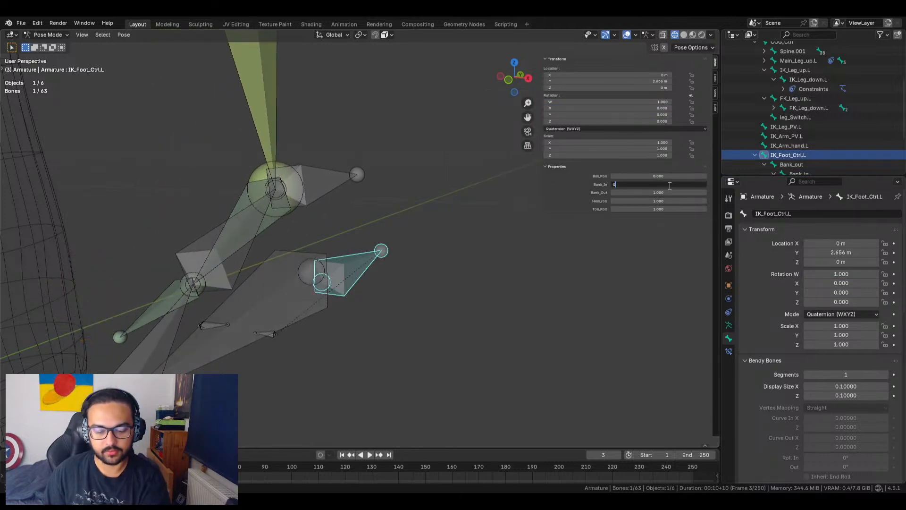
key("Return")
middle_click_drag(405, 286, 427, 260)
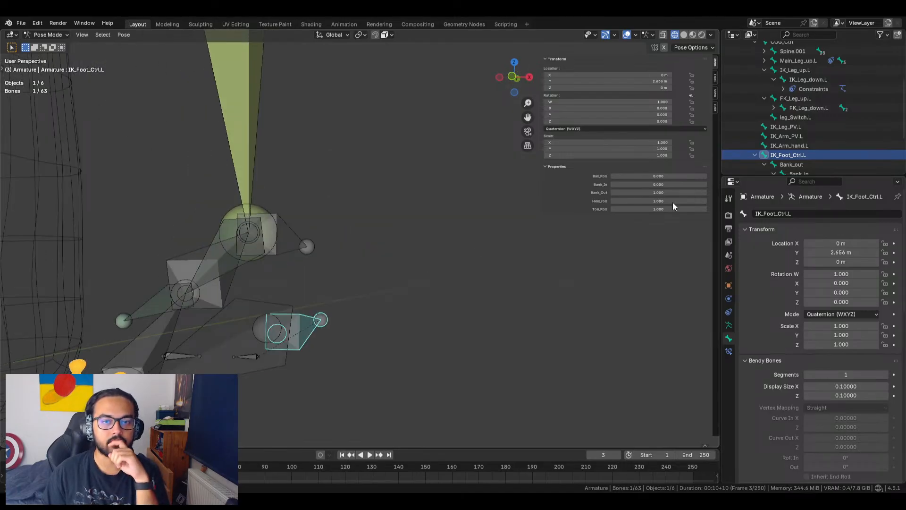
mouse_move(661, 185)
left_mouse_down()
mouse_move(706, 185)
mouse_move(661, 185)
left_mouse_up()
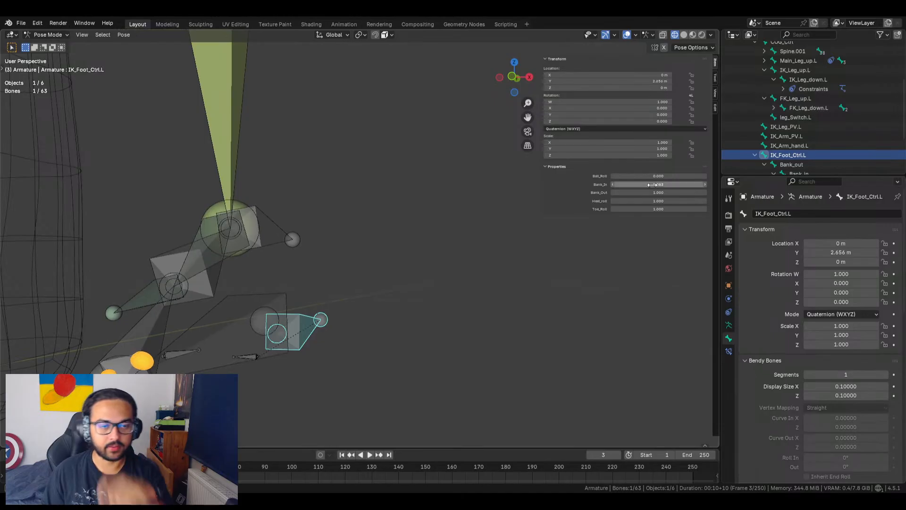
left_click(417, 315)
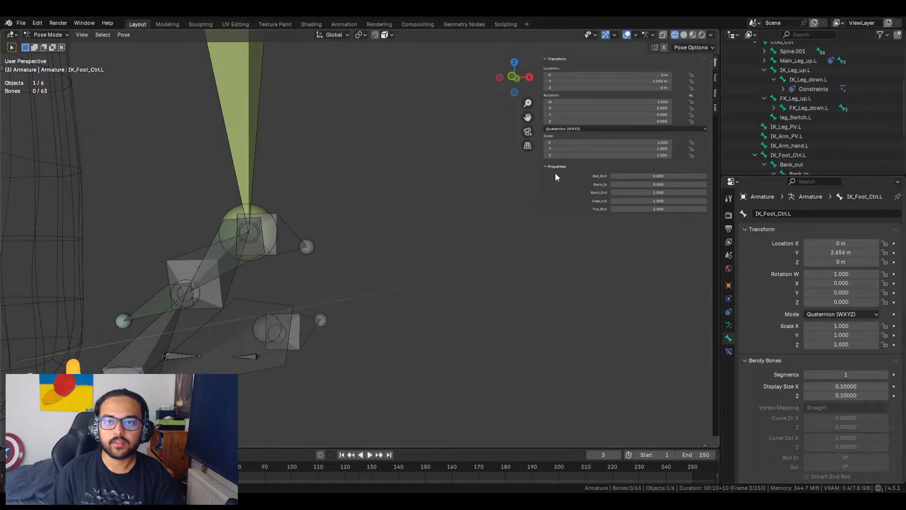
Copy the Bank_Out property as a new driver and paste it onto the Z quaternion rotation of the Bank_out bone
right_click(643, 192)
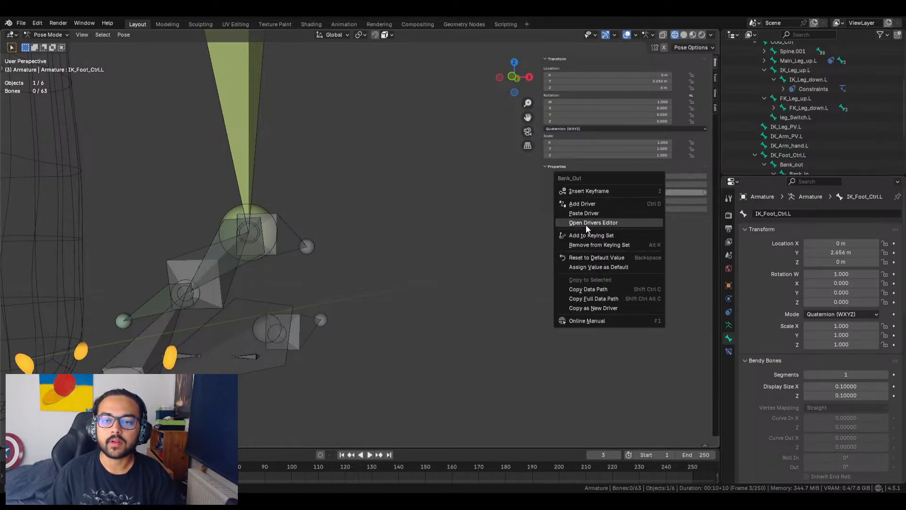
left_click(603, 308)
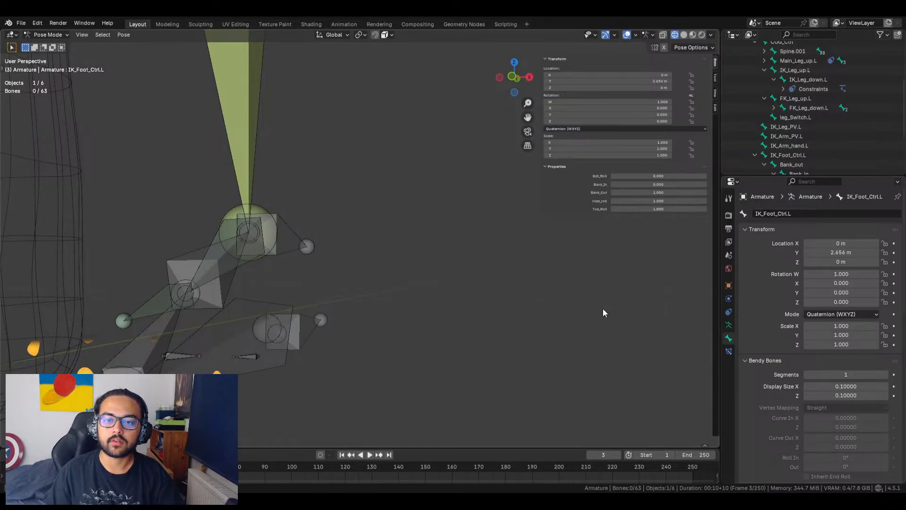
left_click(251, 357)
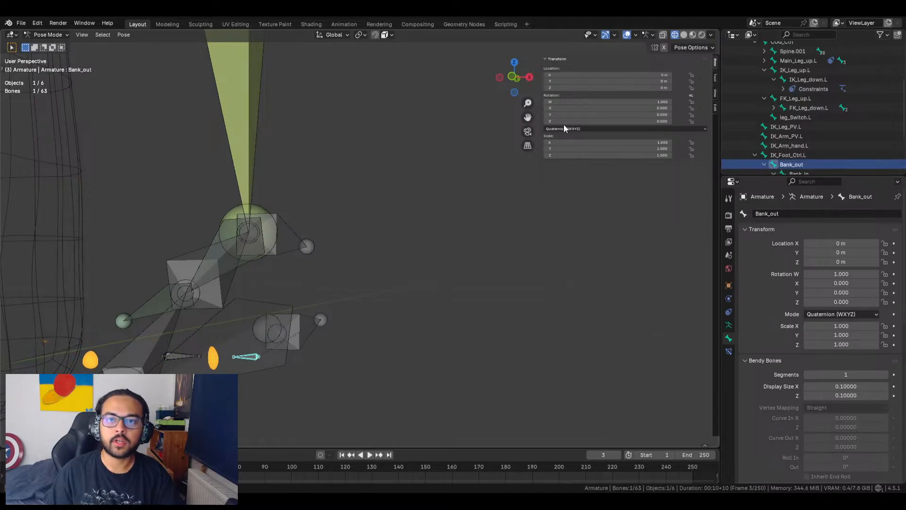
left_click_drag(569, 108, 530, 122)
key("ctrl+z")
key("ctrl+z")
key("ctrl+z")
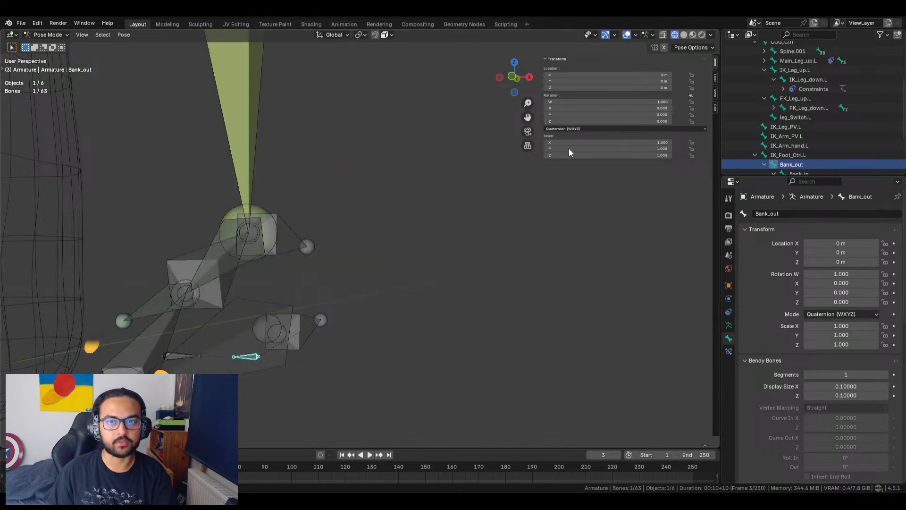
right_click(584, 119)
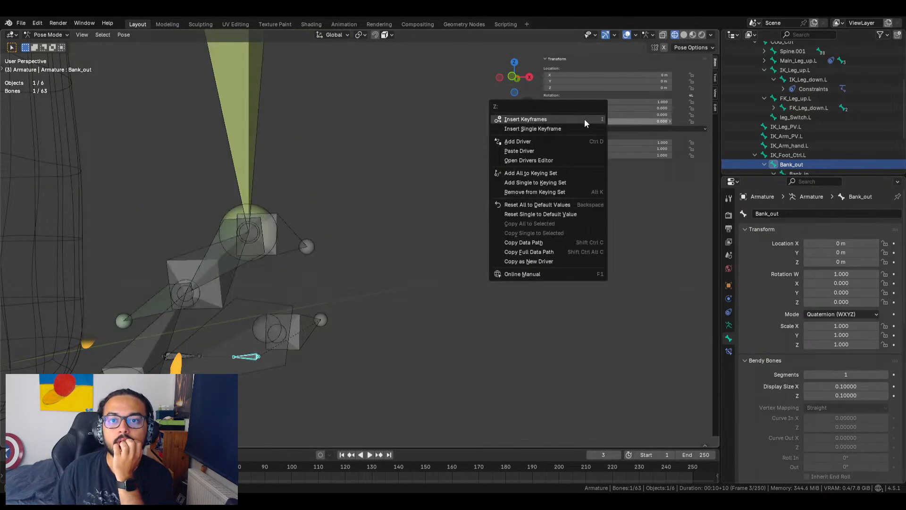
left_click(534, 151)
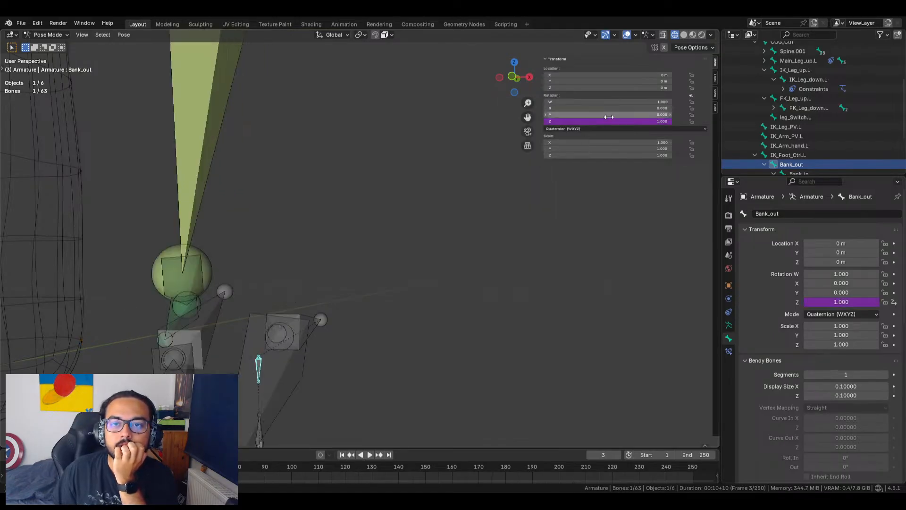
Change the driver on Bank_out's Z rotation to a Scripted Expression that multiplies Bank_Out by -1
right_click(609, 122)
left_click(559, 146)
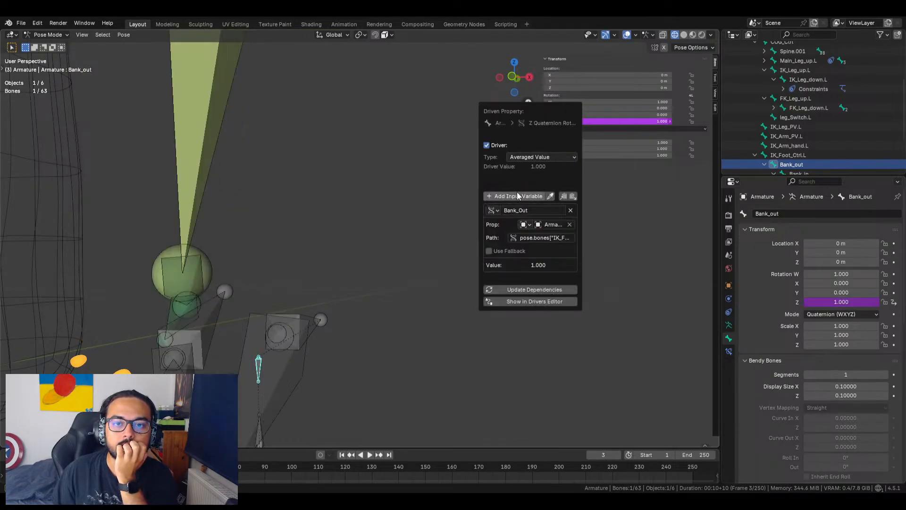
left_click(549, 157)
left_click(544, 186)
left_click(519, 197)
key("End")
type("*")
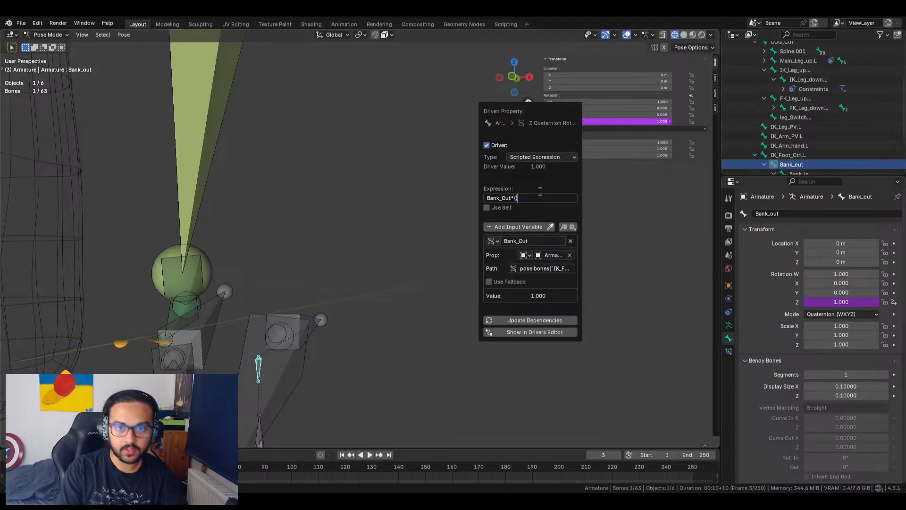
key("Return")
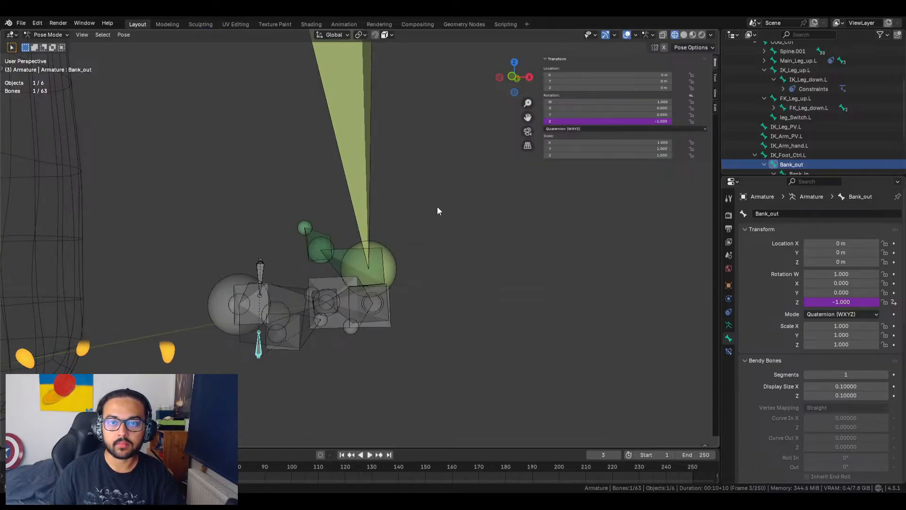
Set the Bank_Out property on IK_Foot_Ctrl.L to 0
left_click(431, 308)
middle_click_drag(431, 307, 547, 302)
left_click(582, 321)
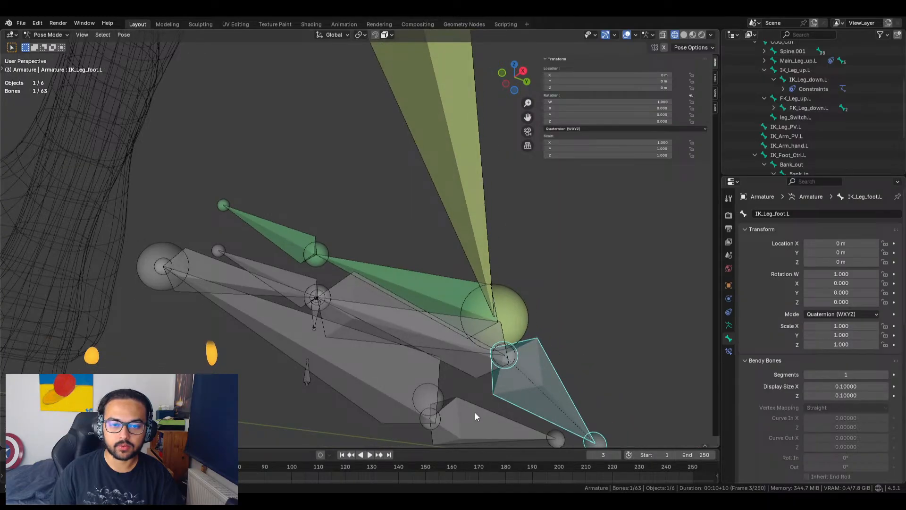
left_click(476, 410)
left_click_drag(661, 192, 627, 192)
Inspect the heel area of the left foot rig, select the Heel_roll bone and put the armature in Edit Mode
middle_click_drag(474, 305, 404, 281)
scroll(361, 295, "up", 5)
left_click(406, 282)
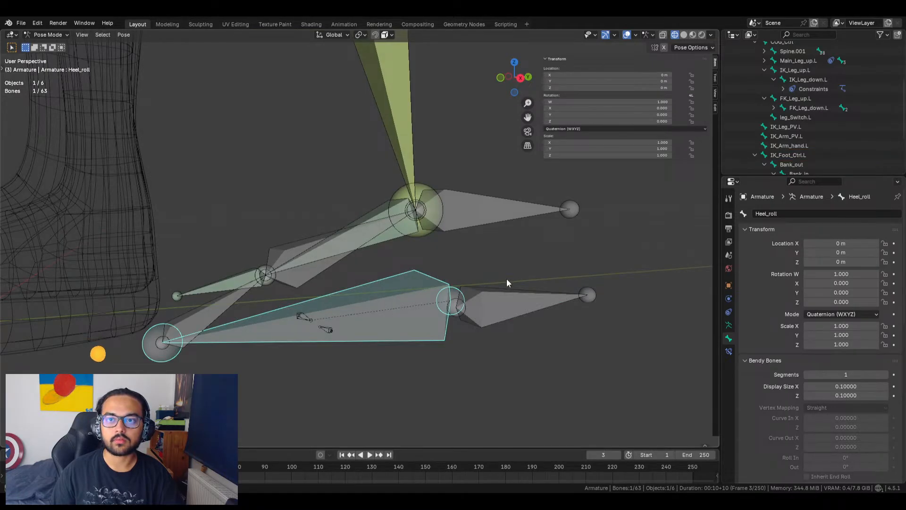
left_click(486, 295)
middle_click_drag(468, 300, 457, 322)
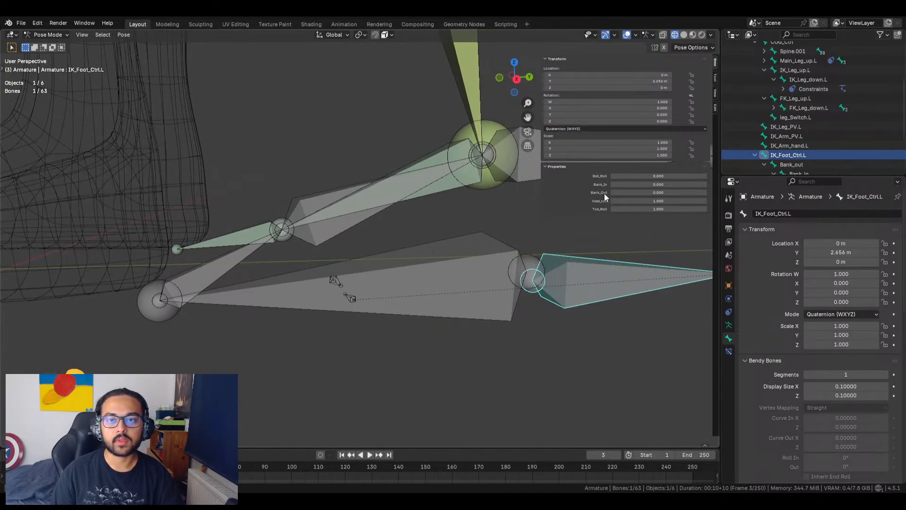
middle_click_drag(549, 217, 477, 276)
left_click(512, 81)
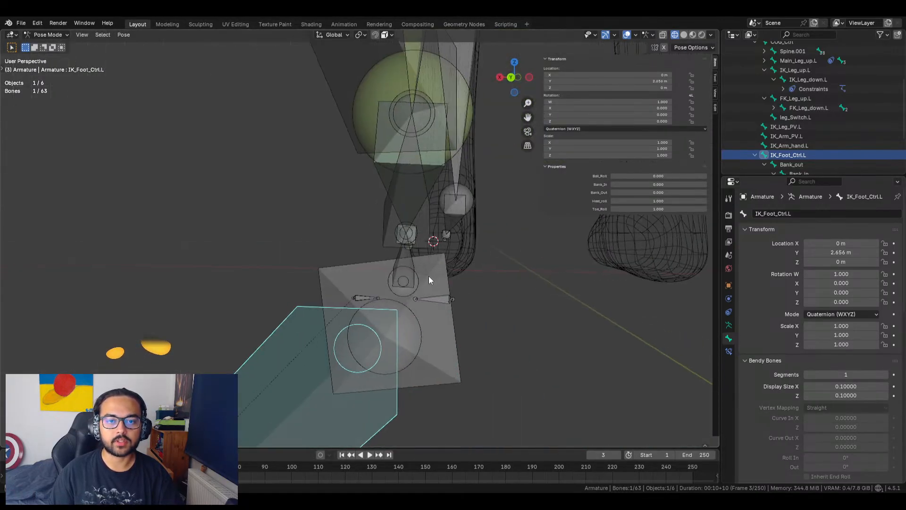
left_click(439, 282)
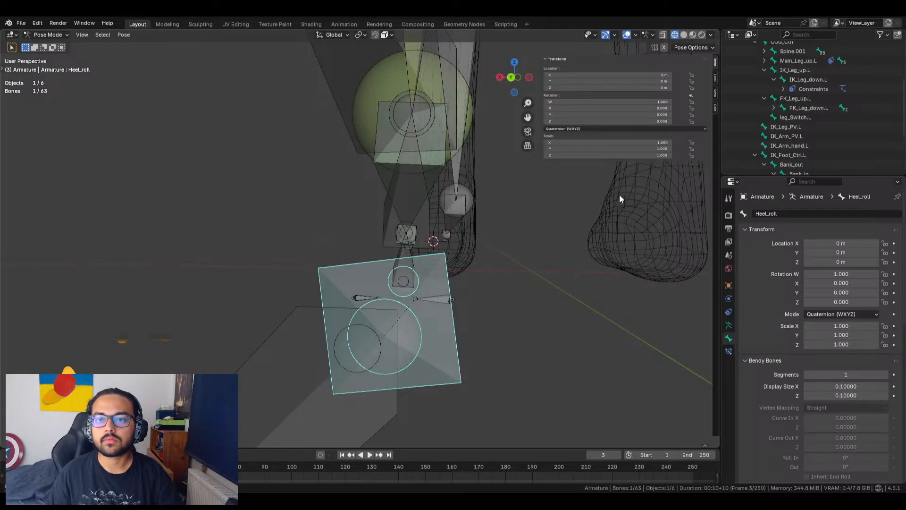
left_click(48, 35)
left_click(47, 55)
Adjust the roll of the Heel_roll bone to 18° to square it up with the foot
middle_click_drag(406, 227, 225, 234)
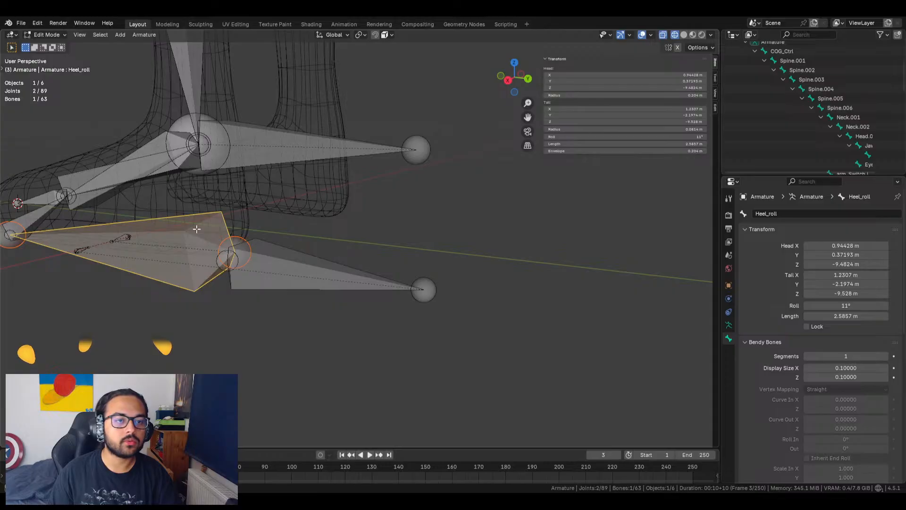
left_click_drag(661, 137, 678, 137)
middle_click_drag(611, 175, 417, 203)
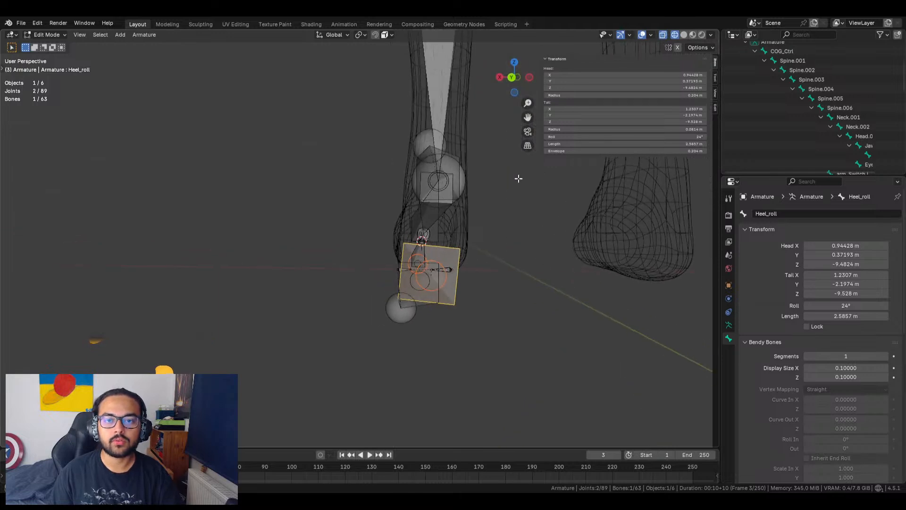
left_click(661, 137)
type("0")
key("Return")
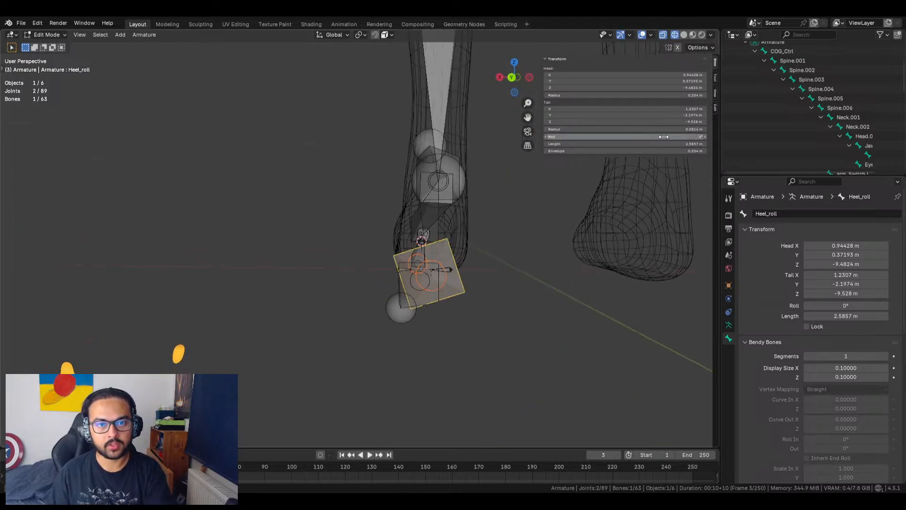
left_click_drag(650, 137, 669, 137)
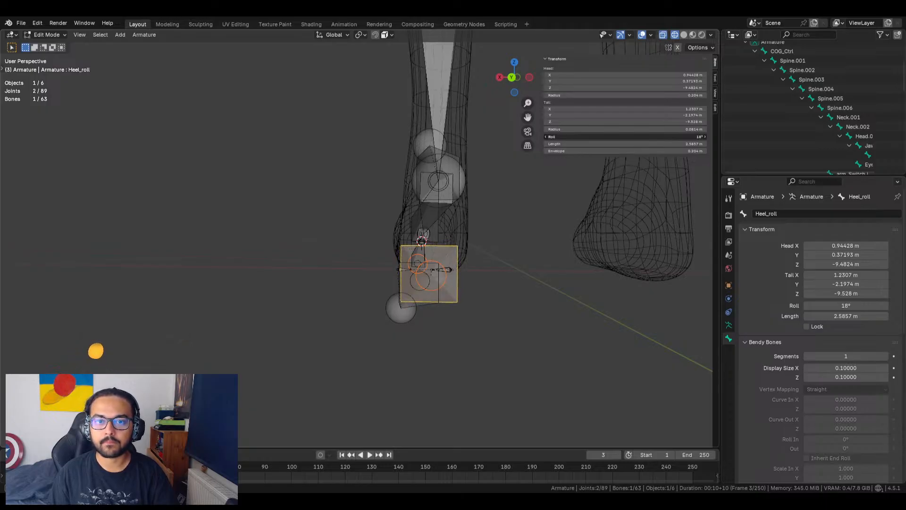
middle_click_drag(554, 236, 330, 283)
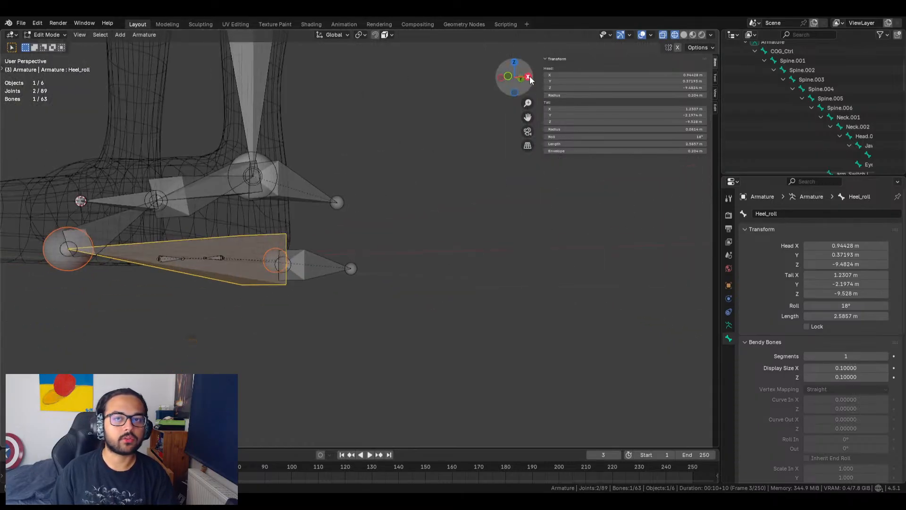
Examine the alignment of the Heel_roll and bank bones from the right, front and perspective views
left_click(524, 79)
left_click(492, 77)
left_click(499, 78)
scroll(318, 194, "up", 8)
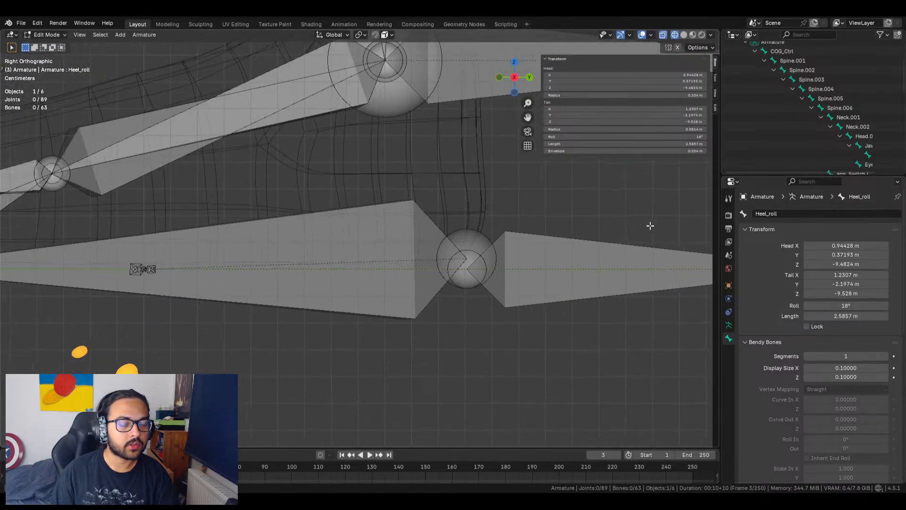
left_click_drag(641, 135, 633, 136)
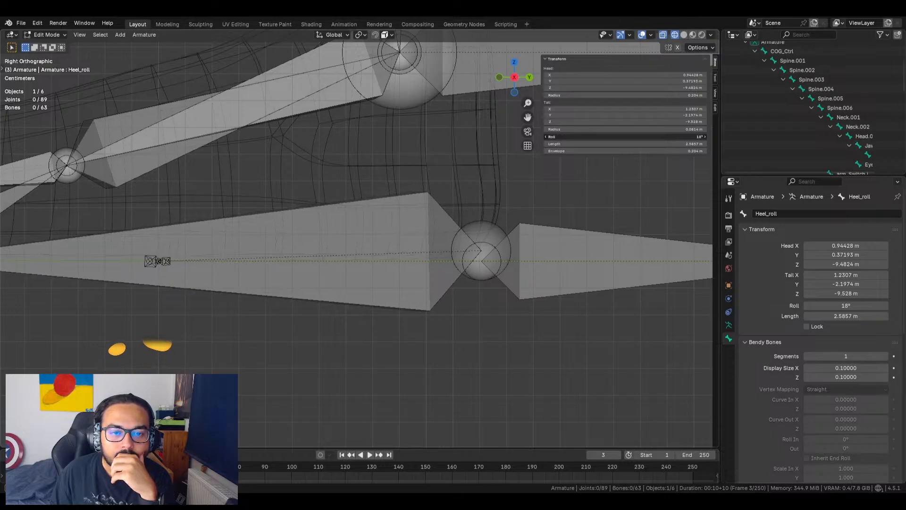
left_click_drag(640, 135, 641, 135)
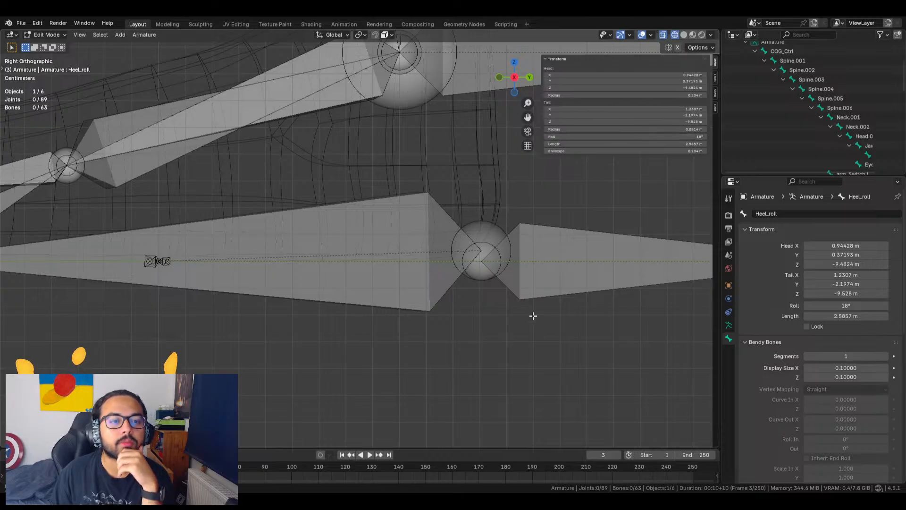
middle_click_drag(417, 299, 500, 296)
scroll(500, 296, "down", 4)
left_click(511, 79)
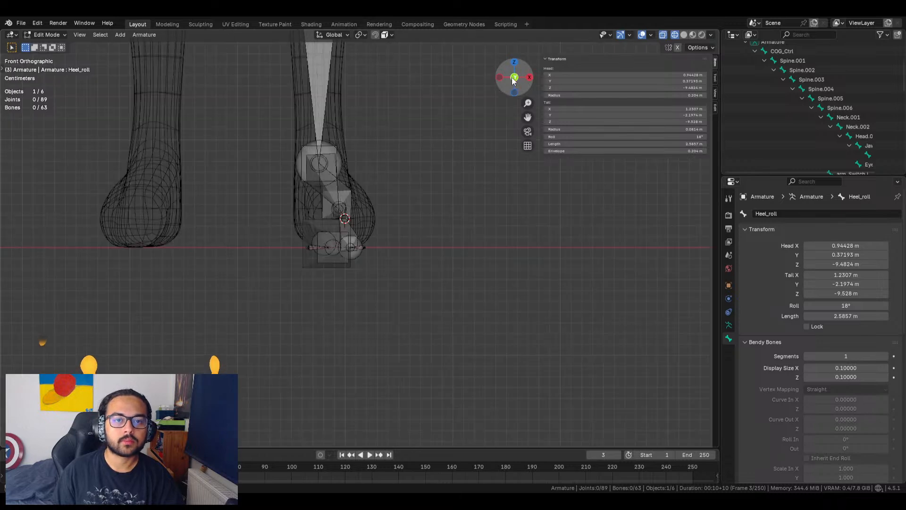
scroll(417, 259, "up", 4)
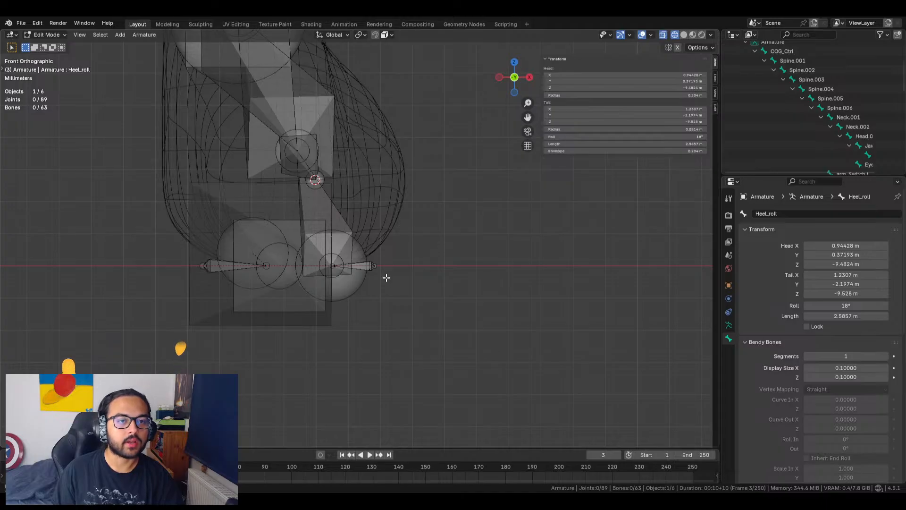
scroll(386, 277, "down", 6)
middle_click_drag(462, 233, 257, 244)
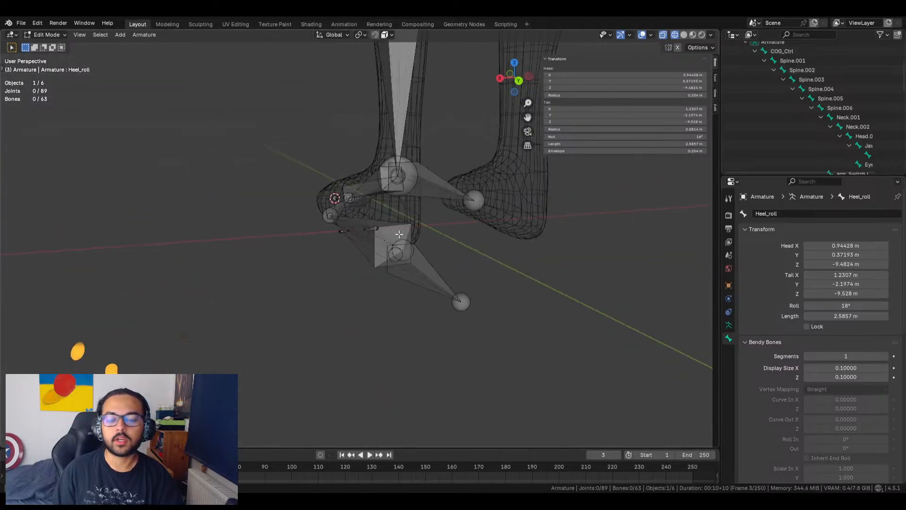
middle_click_drag(388, 236, 441, 225)
Return to Pose Mode with IK_Foot_Ctrl.L selected and copy its Heel_roll property as a new driver
left_click(465, 250)
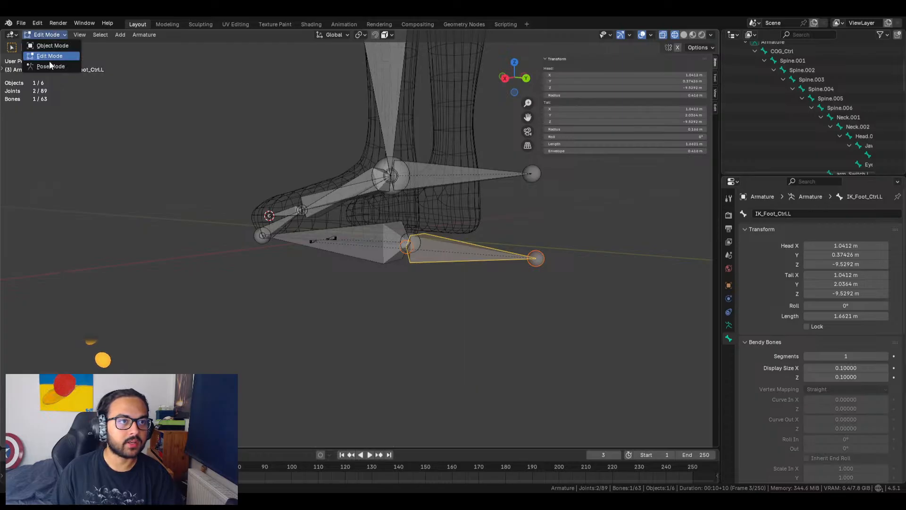
left_click(58, 66)
middle_click_drag(513, 278, 303, 274, "shift")
right_click(633, 201)
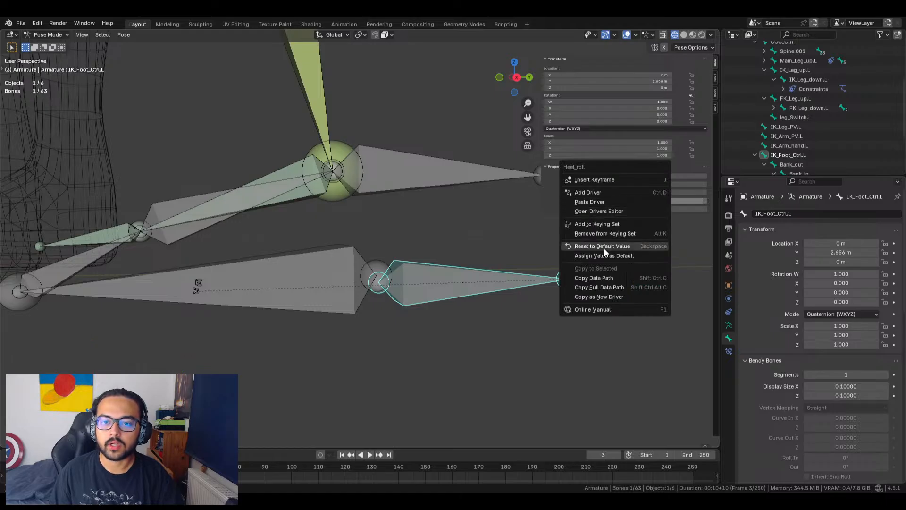
left_click(606, 297)
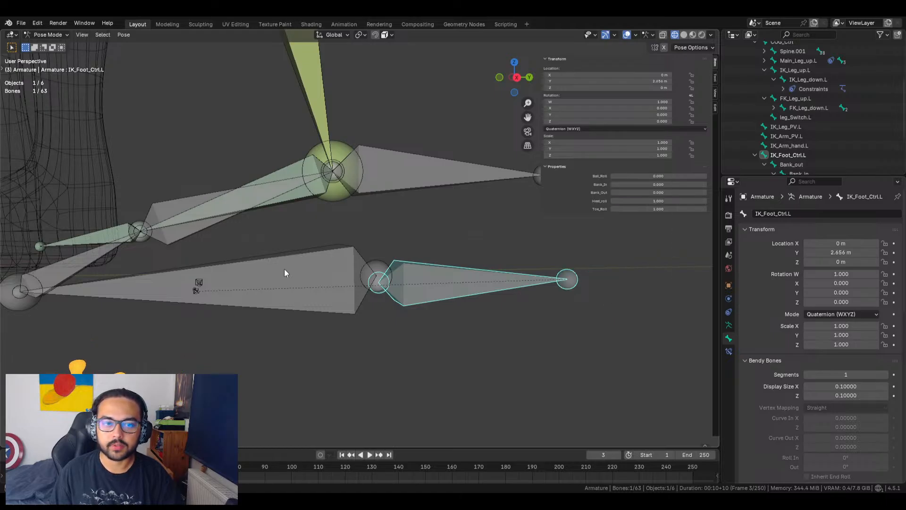
Test the X rotation of the Heel_roll bone, reset it and paste the copied driver onto its X quaternion rotation
left_click(308, 262)
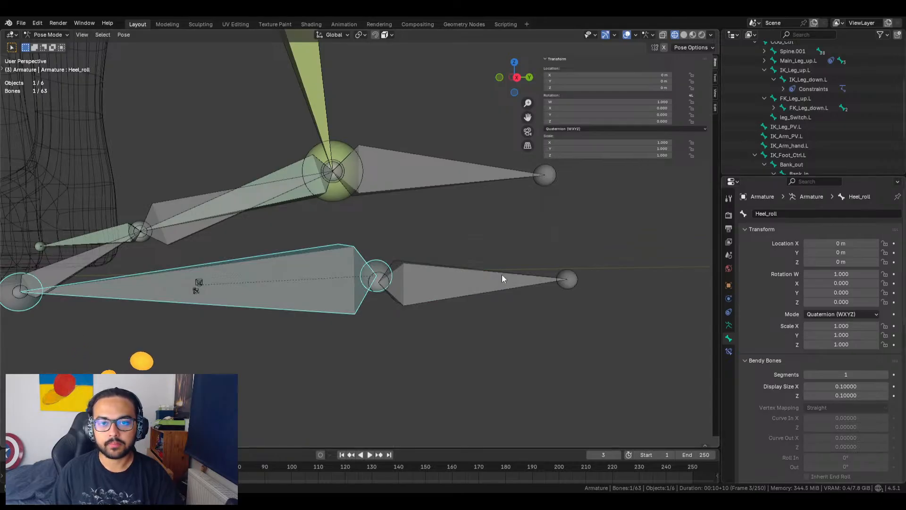
left_click_drag(608, 108, 577, 109)
key("BackSpace")
right_click(577, 108)
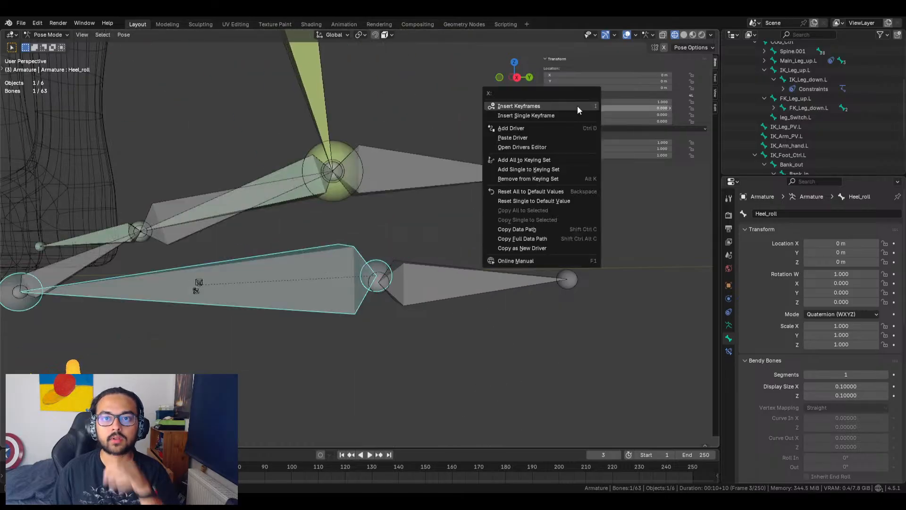
left_click(534, 139)
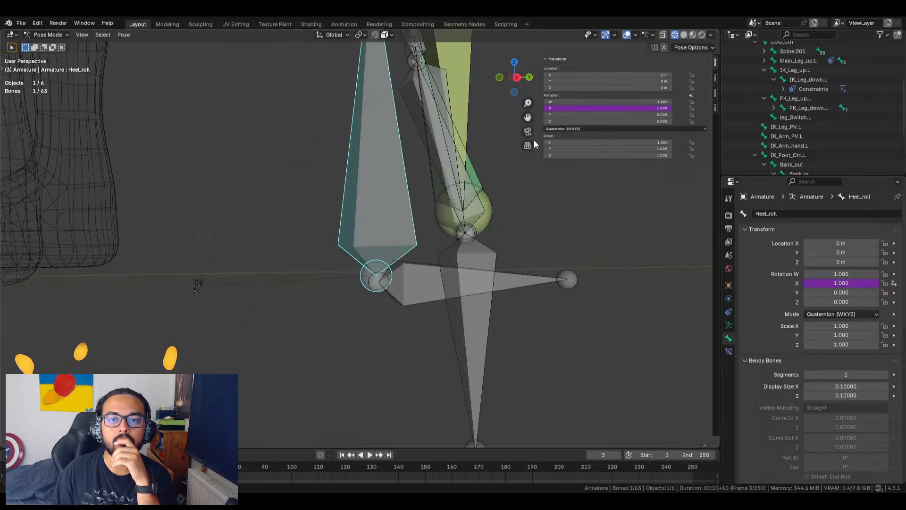
Return the Heel_roll property of IK_Foot_Ctrl.L to 0 and copy its Toe_Roll property as a new driver
left_click(527, 278)
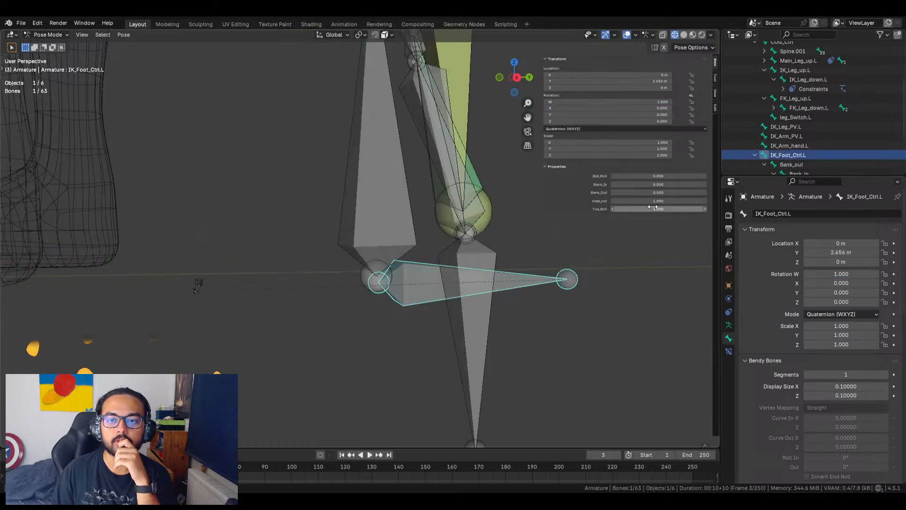
left_click_drag(659, 201, 562, 201)
middle_click_drag(421, 247, 477, 284)
scroll(560, 293, "down", 3)
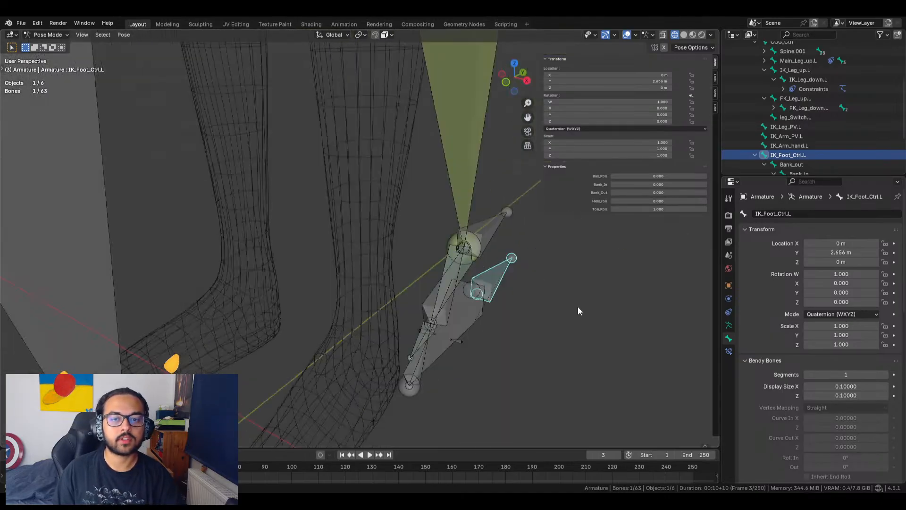
middle_click_drag(559, 293, 514, 225, "shift")
scroll(441, 229, "up", 4)
middle_click_drag(449, 203, 557, 215)
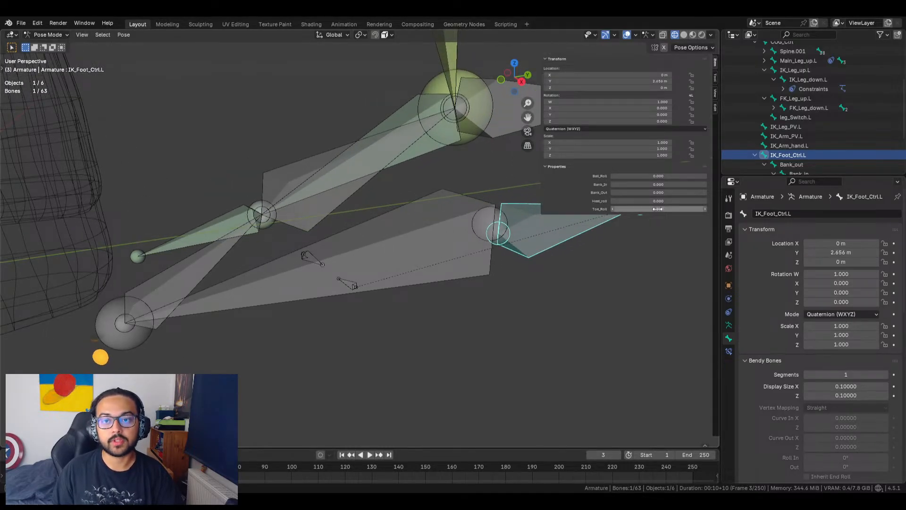
right_click(657, 208)
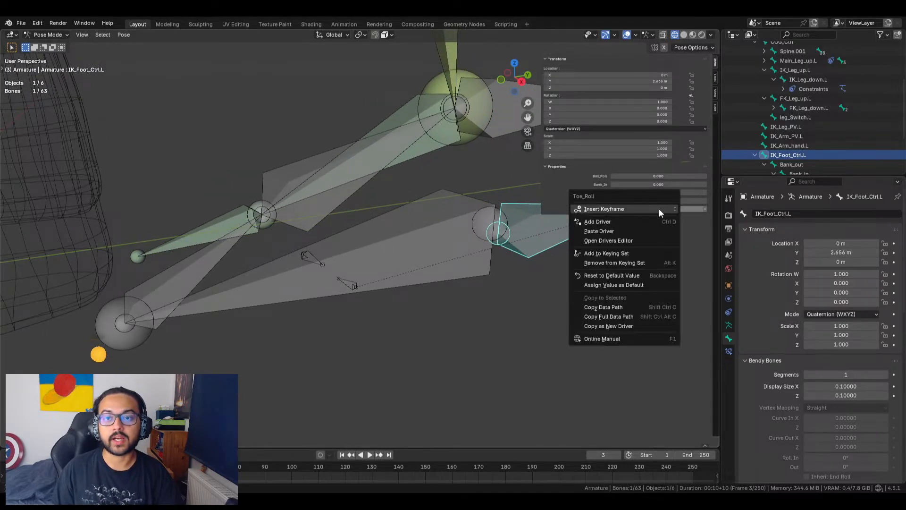
left_click(635, 327)
Paste the copied driver onto the X quaternion rotation of the Toe_roll bone
left_click(176, 281)
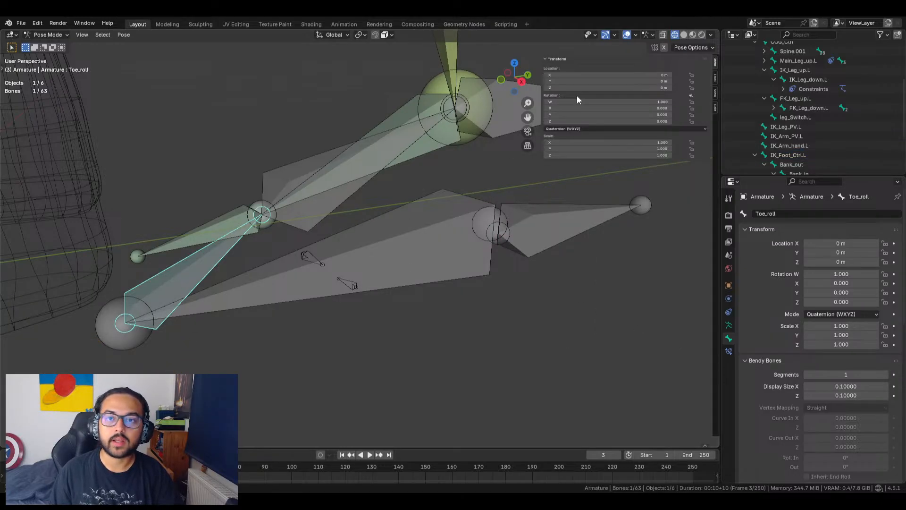
mouse_move(587, 108)
left_mouse_down()
mouse_move(545, 109)
mouse_move(614, 108)
mouse_move(587, 107)
left_mouse_up()
right_click(586, 108)
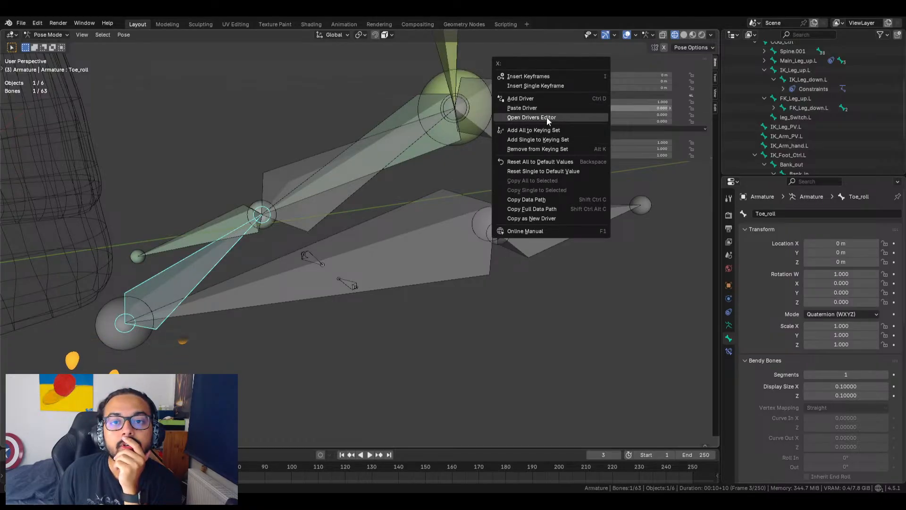
left_click(537, 108)
scroll(389, 229, "down", 4)
scroll(389, 228, "up", 3)
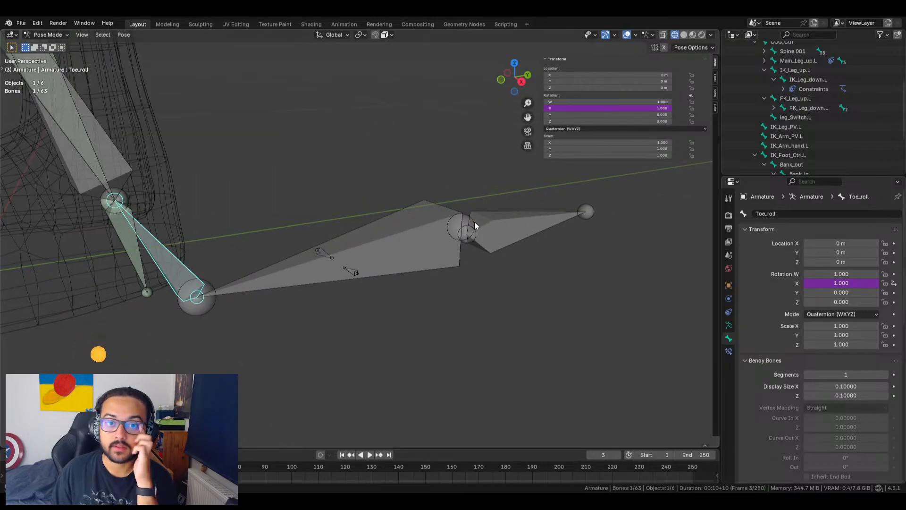
Set the Toe_Roll property of IK_Foot_Ctrl.L back to 0 and open that custom property's settings
left_click(555, 221)
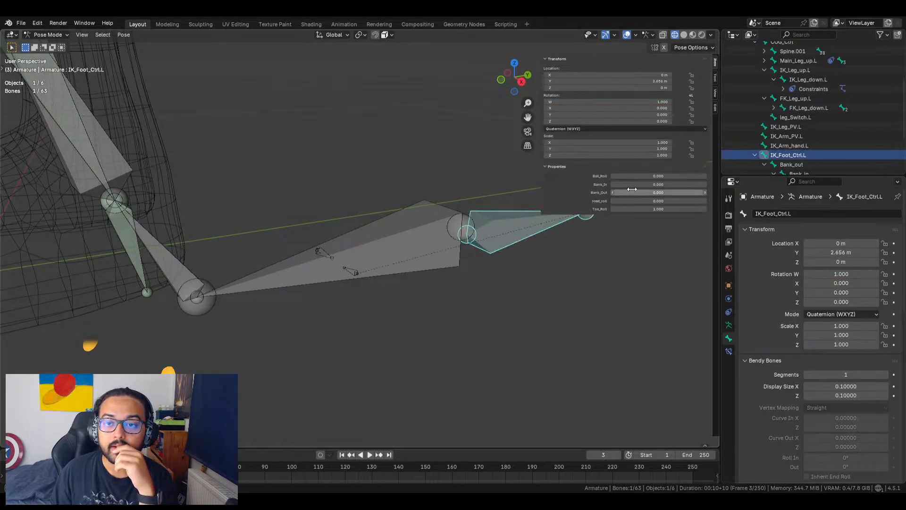
right_click(645, 208)
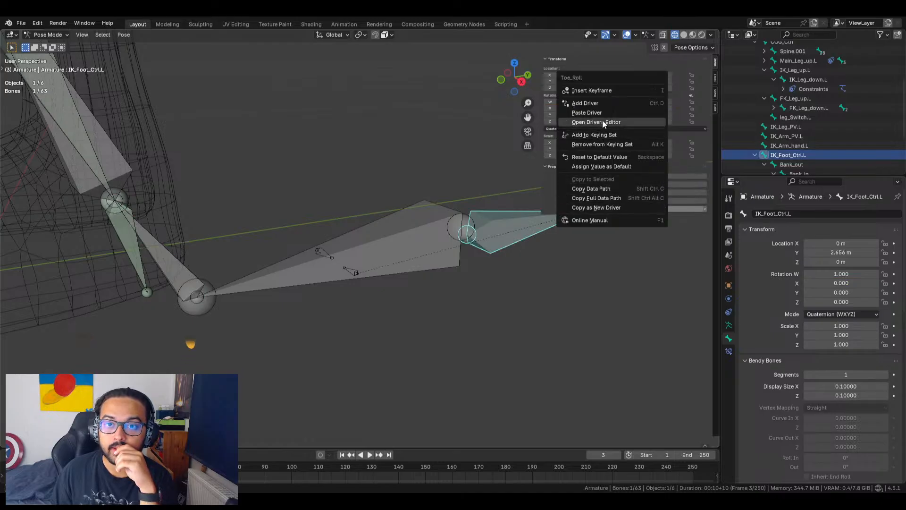
left_click(596, 208)
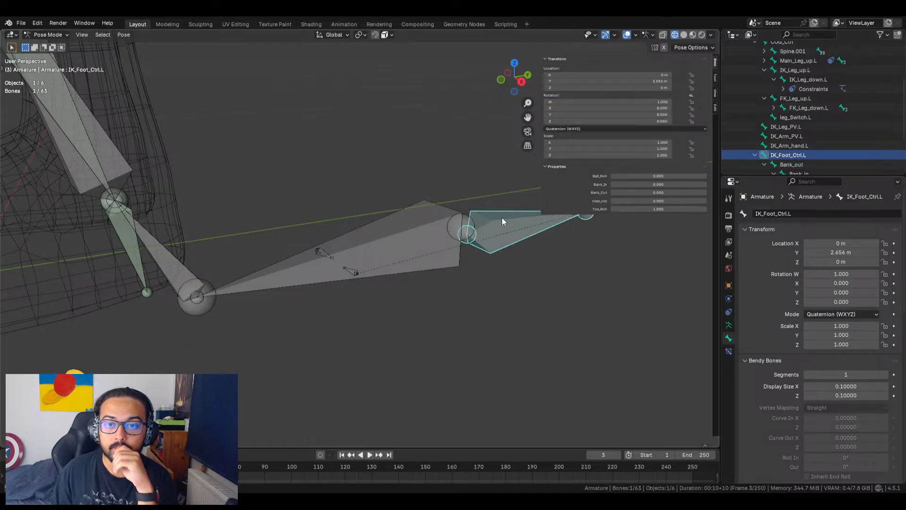
left_click_drag(656, 209, 588, 209)
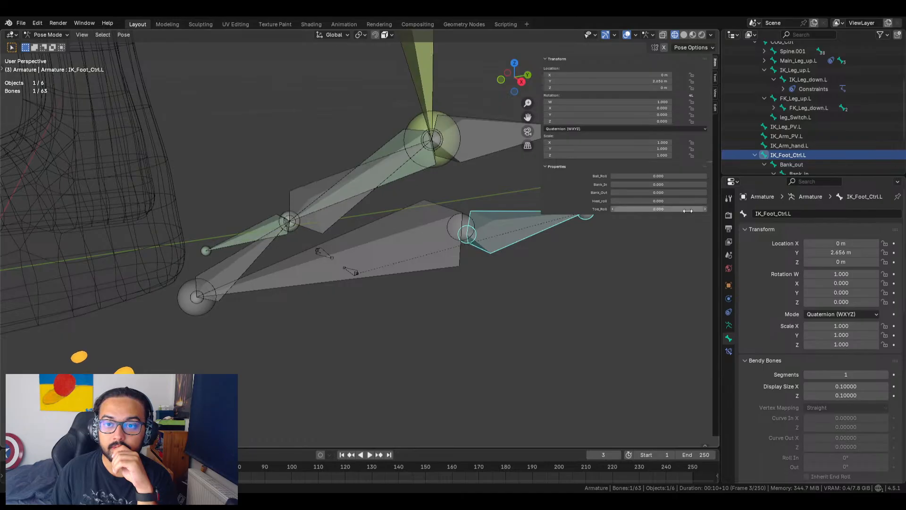
scroll(741, 372, "down", 15)
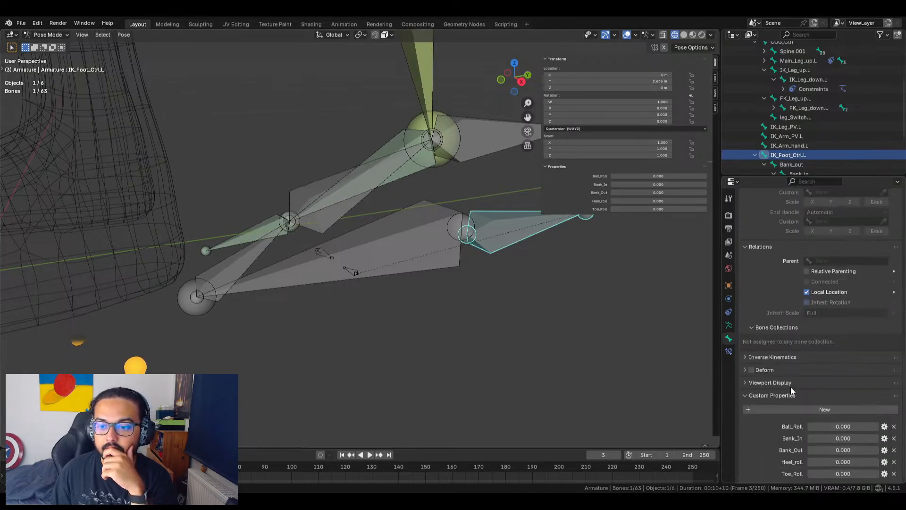
left_click(885, 474)
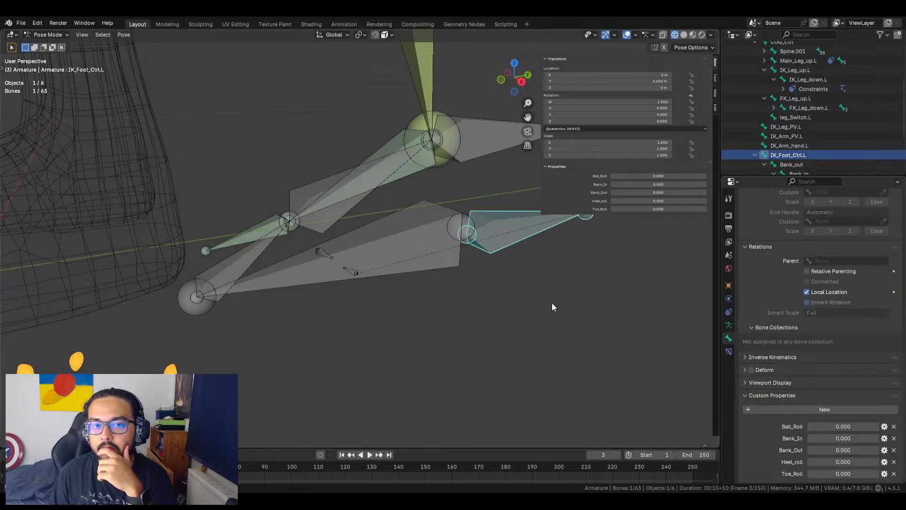
Test the foot rig by moving IK_Foot_Ctrl.L freehand and adjusting its Toe_Roll, and undo the last change
left_click(569, 290)
scroll(571, 273, "down", 8)
middle_click_drag(572, 272, 439, 304)
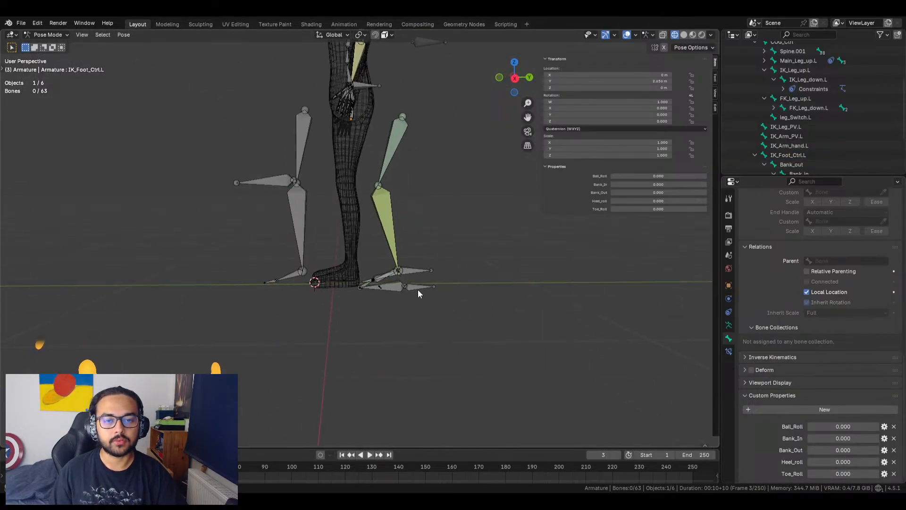
left_click(418, 291)
key("g")
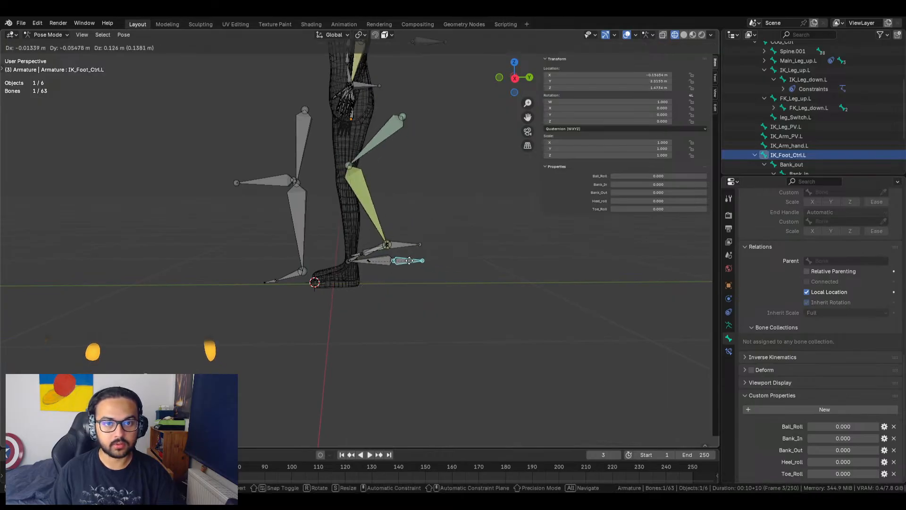
left_click(423, 268)
mouse_move(634, 210)
left_mouse_down()
mouse_move(671, 210)
mouse_move(635, 209)
left_mouse_up()
key("ctrl+z")
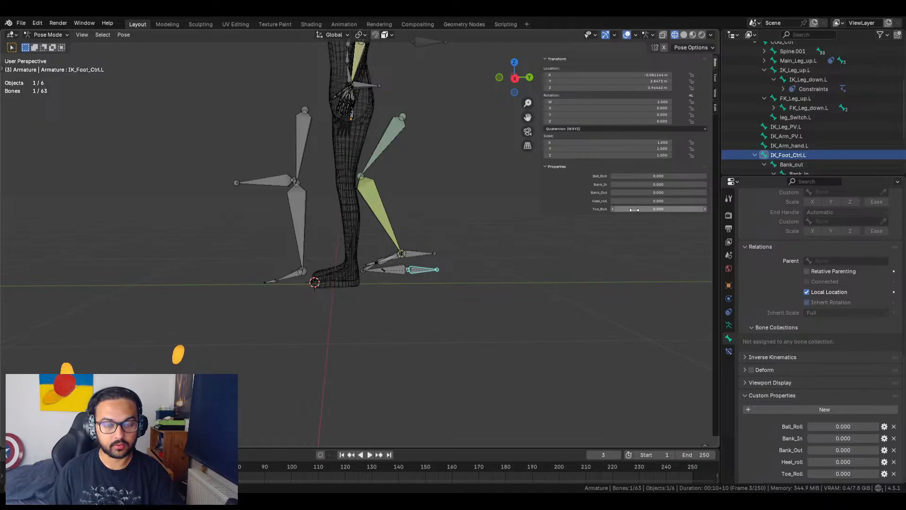
Set the X, Y and Z location of IK_Foot_Ctrl.L to 0
left_click(481, 251)
middle_click_drag(481, 251, 469, 281)
scroll(441, 284, "up", 5)
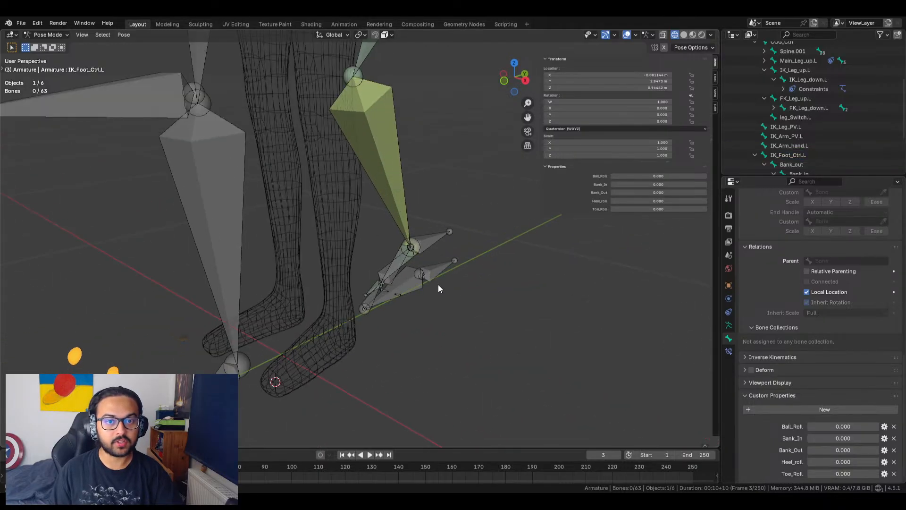
left_click(439, 267)
left_click(642, 76)
type("0")
key("Tab")
type("0")
key("Return")
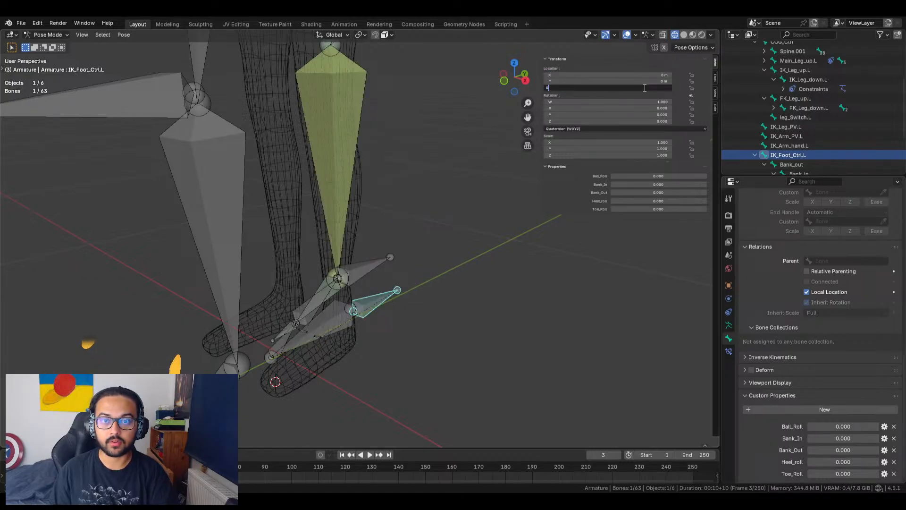
key("Return")
Set the Z location of IK_Leg_up.L to 0 to bring the IK leg back to its rest position
left_click(477, 279)
scroll(466, 248, "down", 6)
middle_click_drag(446, 235, 444, 287, "shift")
middle_click_drag(445, 287, 376, 276)
scroll(375, 276, "up", 6)
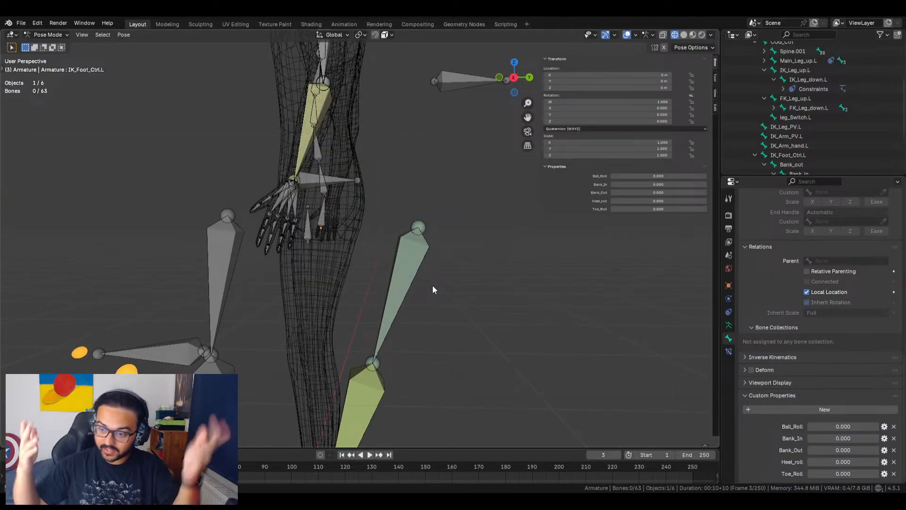
left_click(421, 229)
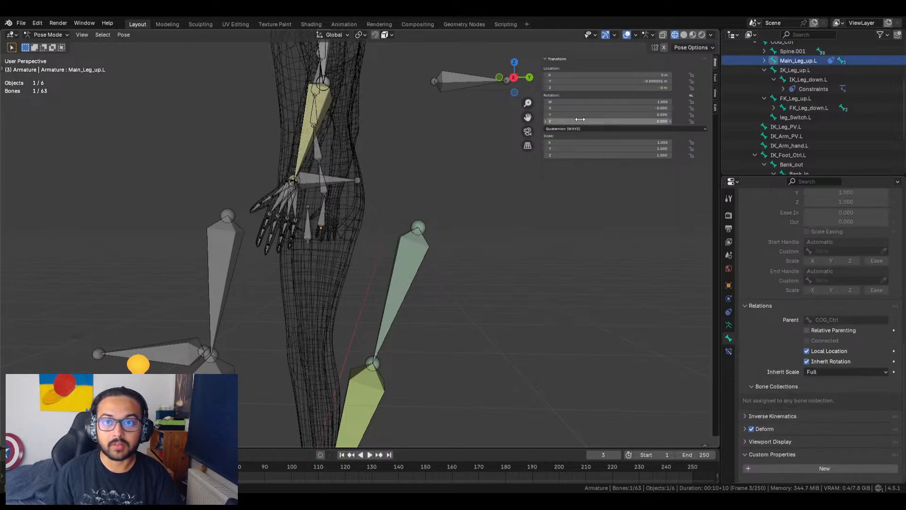
left_click(423, 252)
left_click(609, 88)
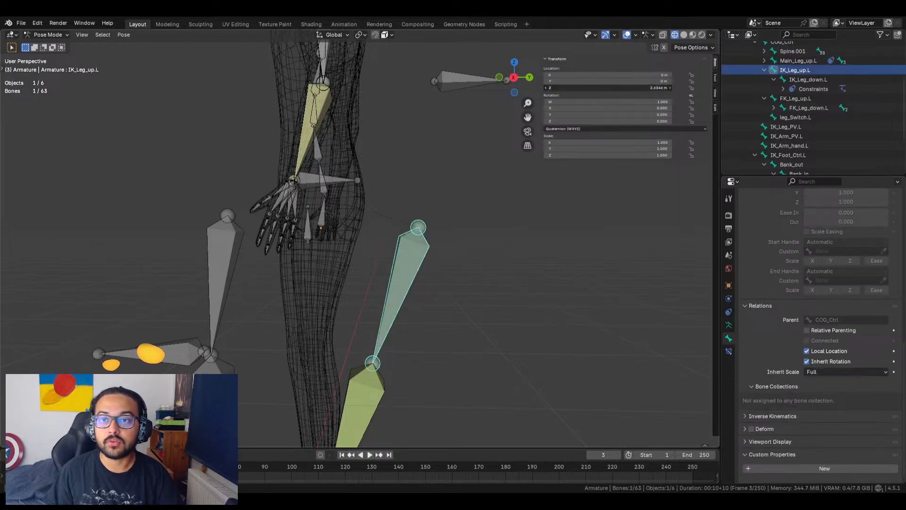
type("0")
key("Return")
Set the X, Y and Z location of FK_Leg_up.L to 0
middle_click_drag(499, 245, 301, 135)
left_click(301, 136)
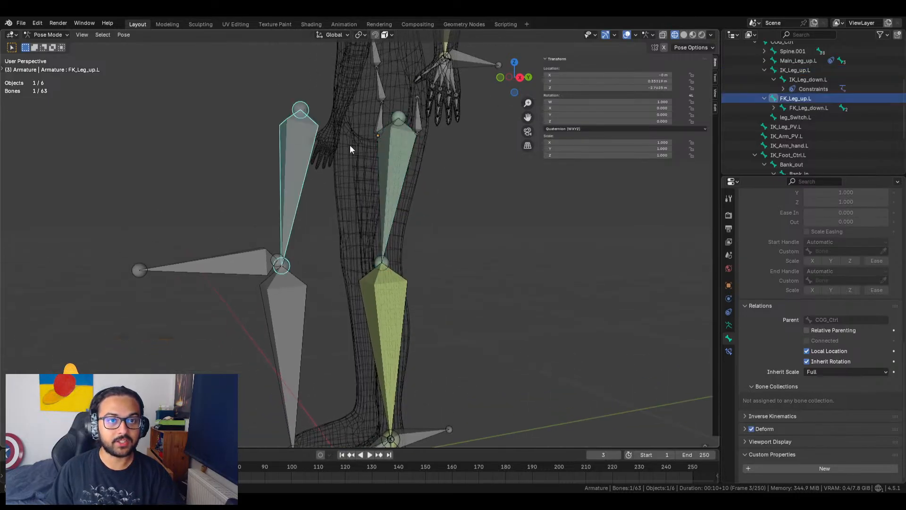
left_click(657, 76)
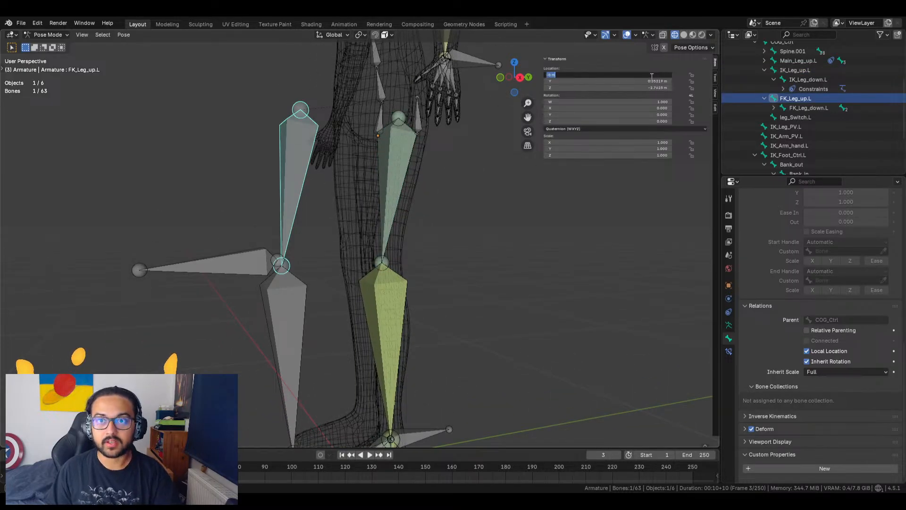
left_click(642, 56)
left_click_drag(642, 74, 645, 89)
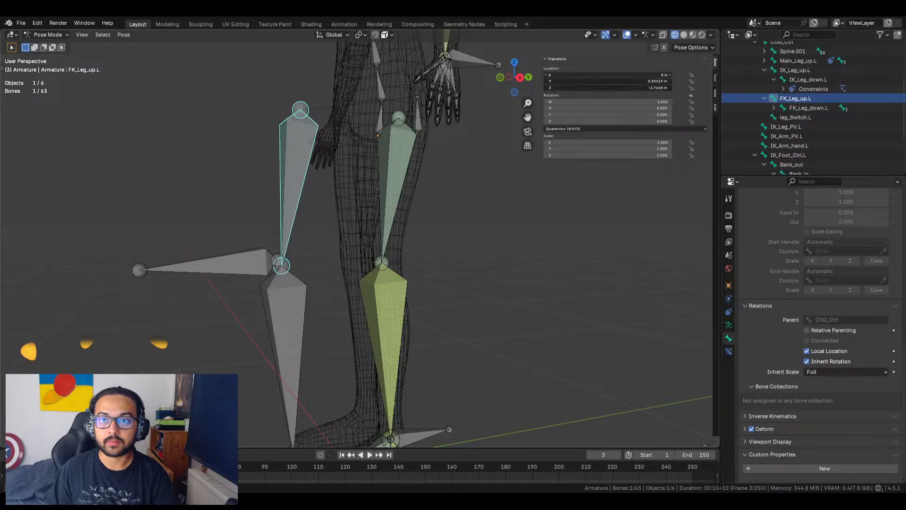
key("Return")
Inspect the reassembled left leg from several angles and select leg_Switch.L to view its custom property
left_click(540, 275)
middle_click_drag(473, 253, 417, 253, "shift")
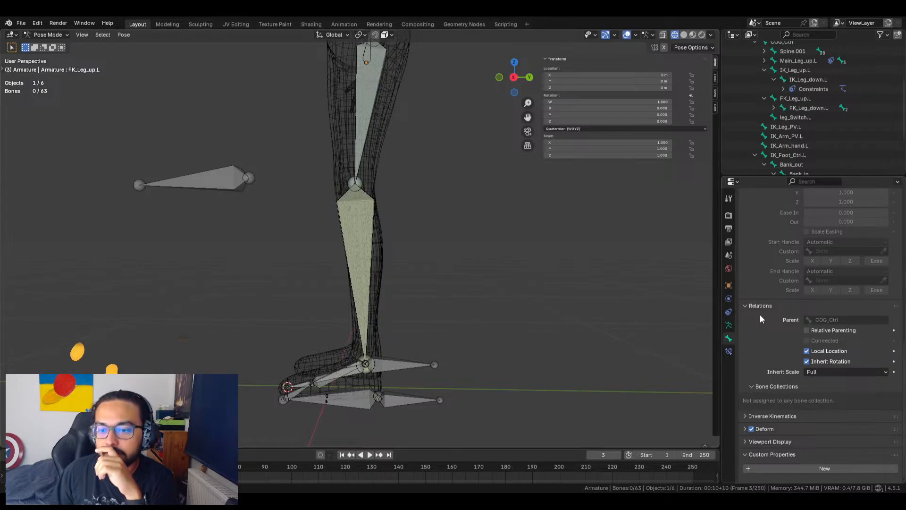
middle_click_drag(446, 229, 496, 122)
left_click(495, 90)
middle_click_drag(495, 239, 455, 262)
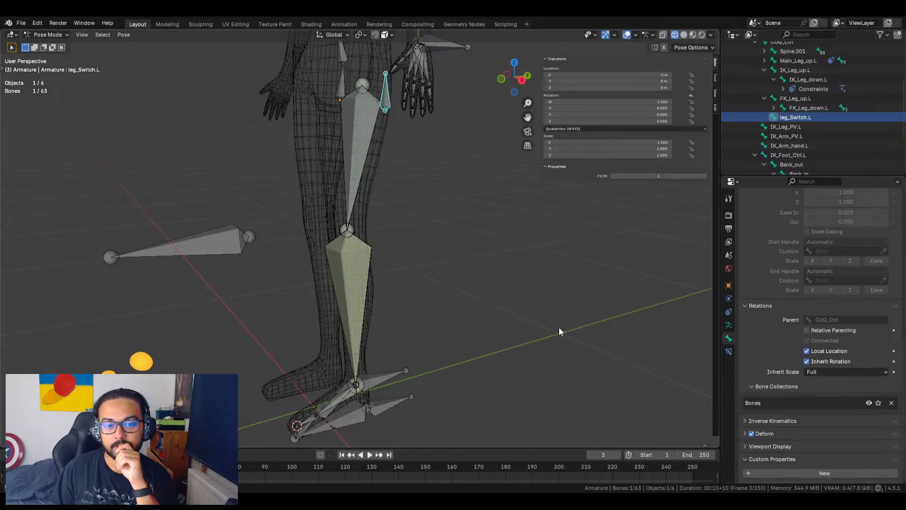
Select the Heel_roll, Bank_out, Bank_in, Ball_Roll and Toe_roll bones together, with IK_Leg_foot.L as the active bone
middle_click_drag(449, 345, 456, 287, "shift")
scroll(374, 267, "up", 5)
left_click(388, 193)
left_click(365, 301, "shift")
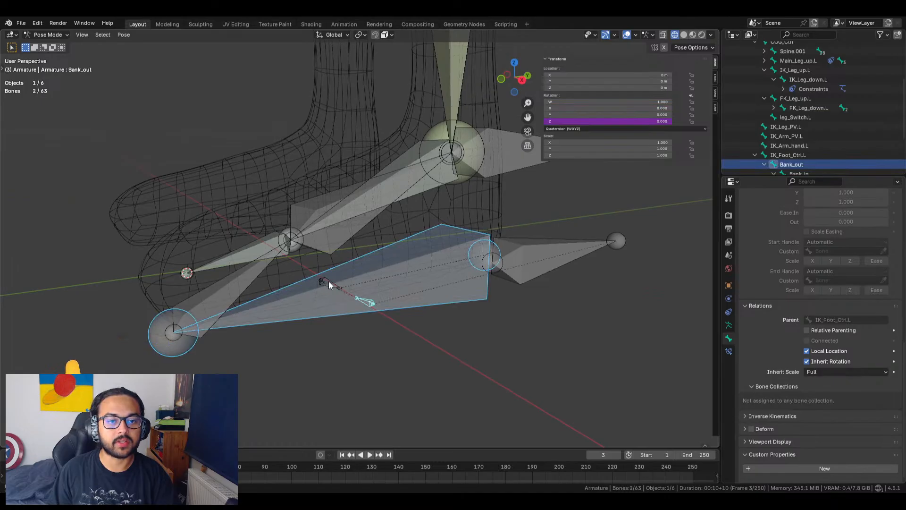
left_click(328, 282, "shift")
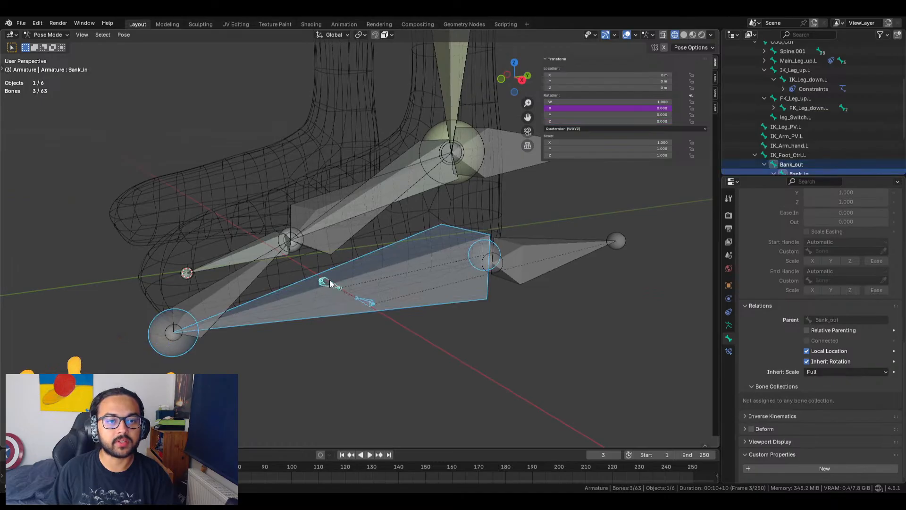
left_click(336, 239, "shift")
left_click(244, 281, "shift")
middle_click_drag(402, 274, 417, 232)
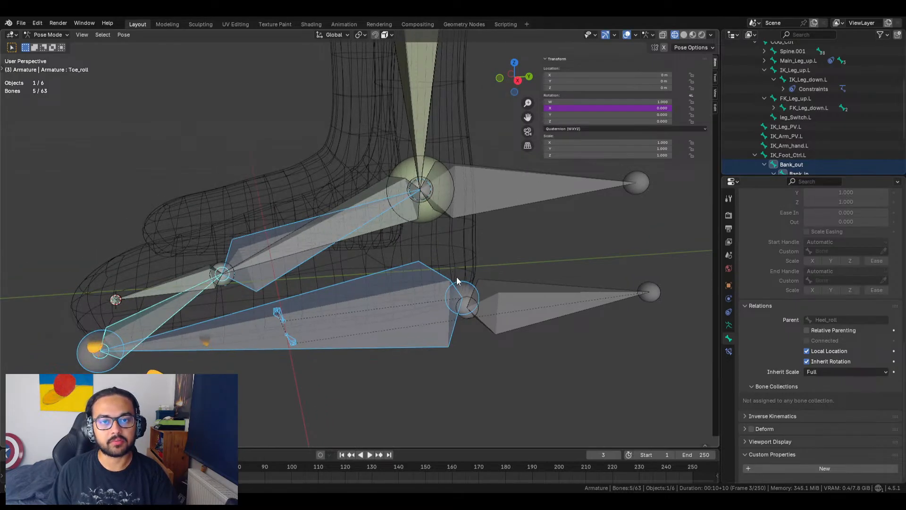
left_click(479, 199, "shift")
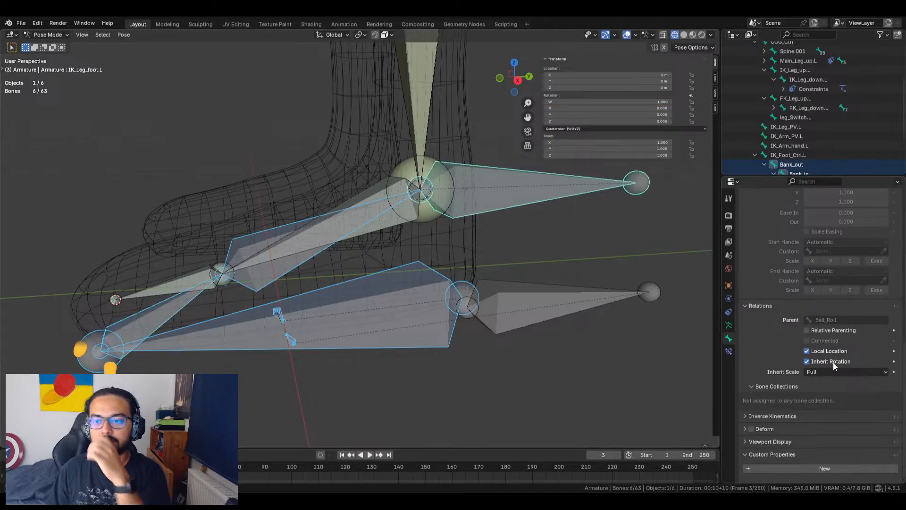
left_click(729, 327)
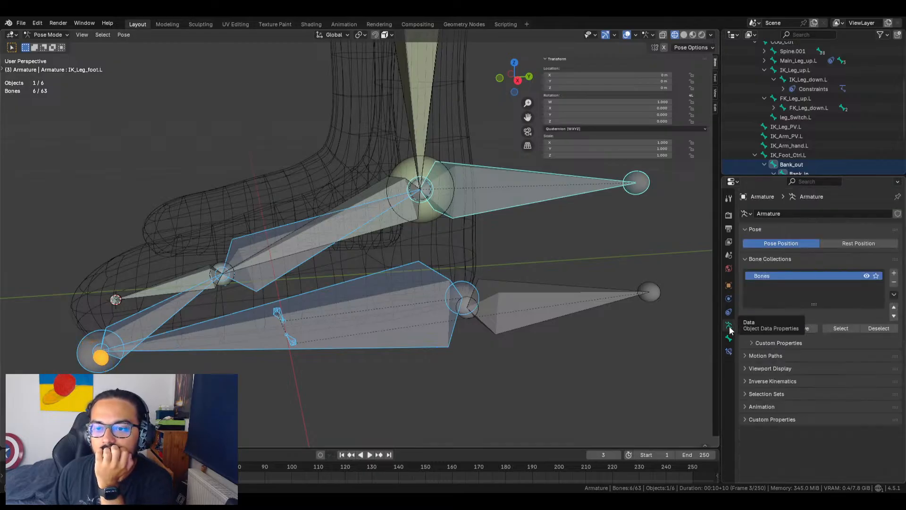
left_click(745, 369)
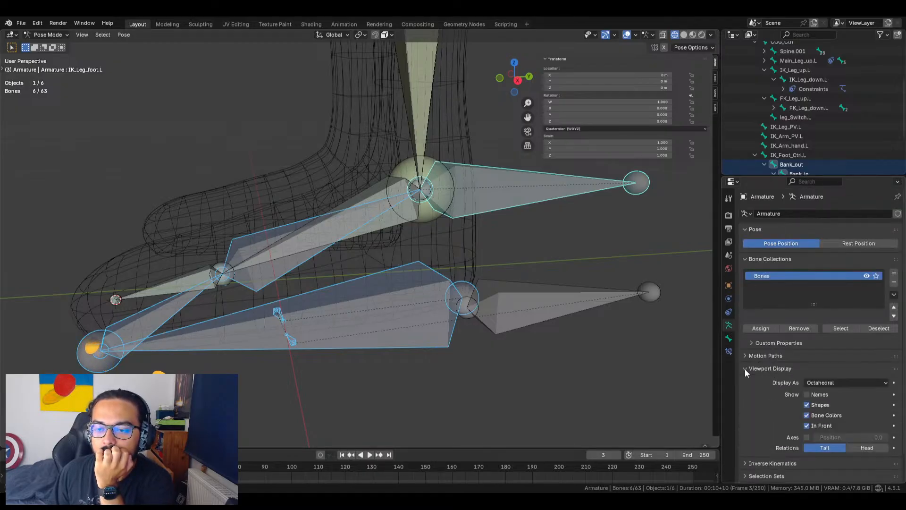
scroll(766, 376, "down", 1)
left_click(807, 401)
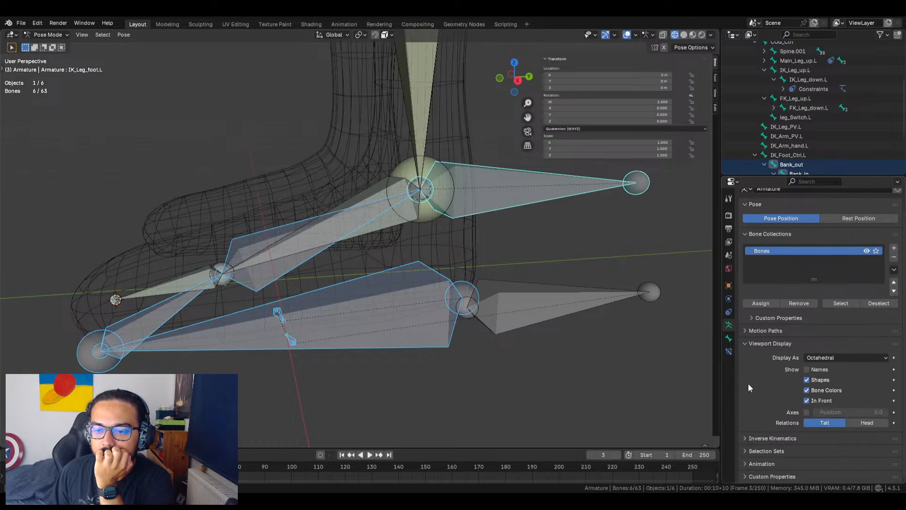
left_click(749, 343)
Hide the IK_Leg_foot.L bone through its viewport display settings
left_click(729, 338)
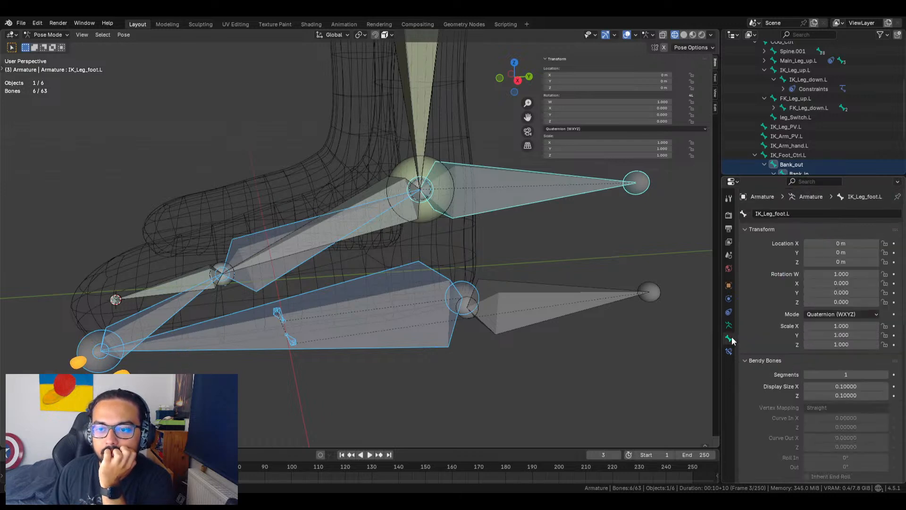
scroll(757, 339, "down", 12)
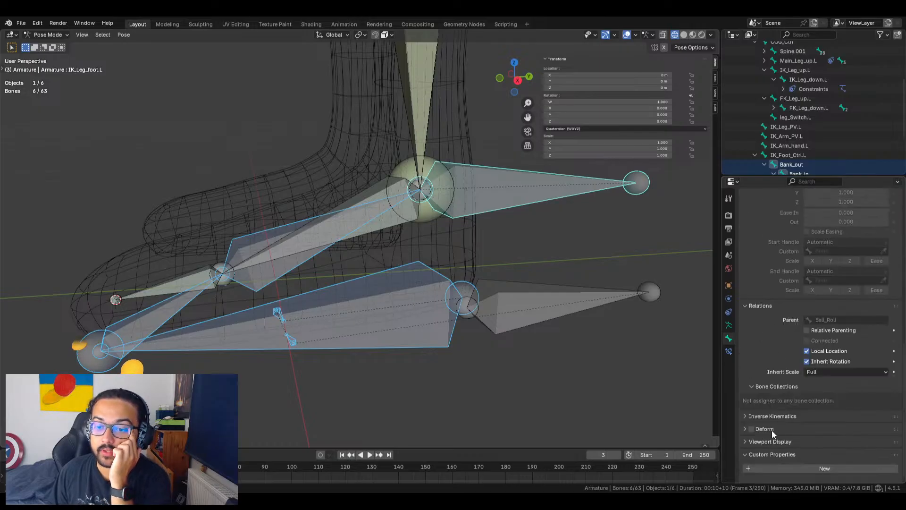
left_click(750, 443)
scroll(771, 417, "down", 6)
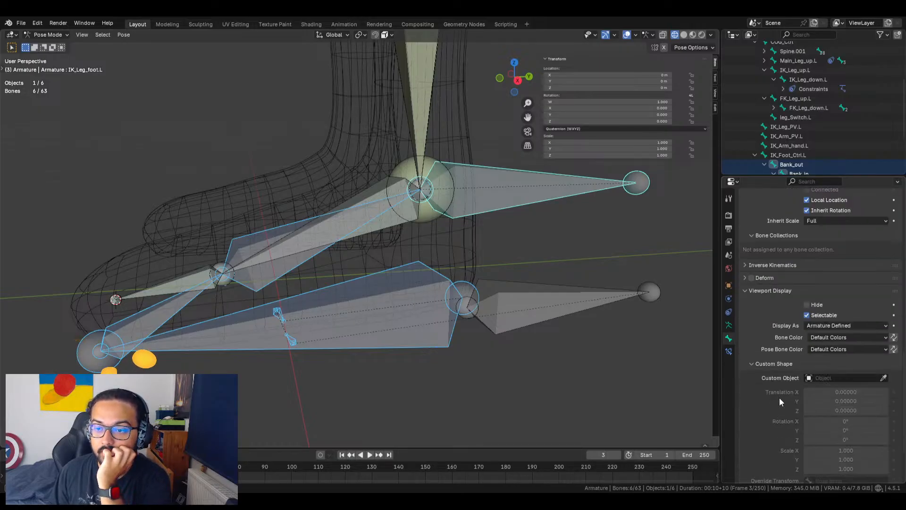
scroll(778, 370, "down", 4)
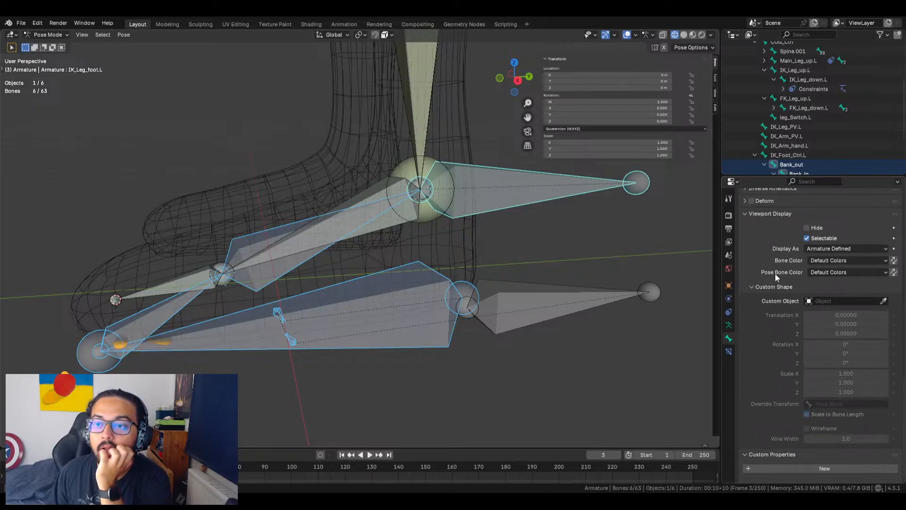
left_click(807, 228)
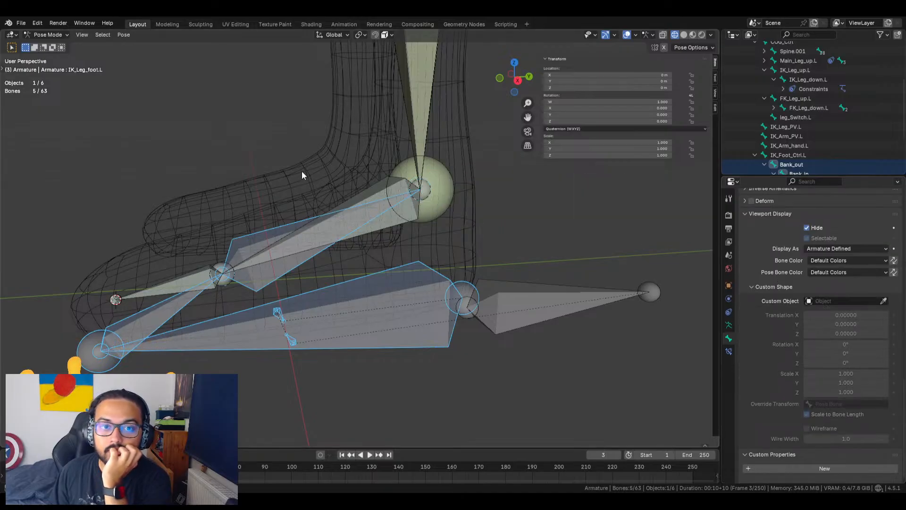
Hide the Ball_Roll, Toe_roll, Heel_roll, Bank_in and Bank_out bones of the left foot one by one
left_click(263, 237)
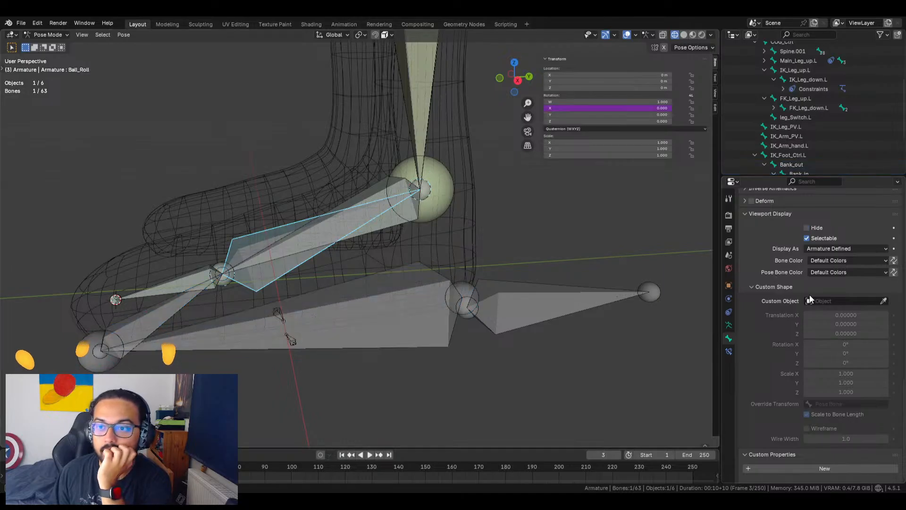
left_click(808, 228)
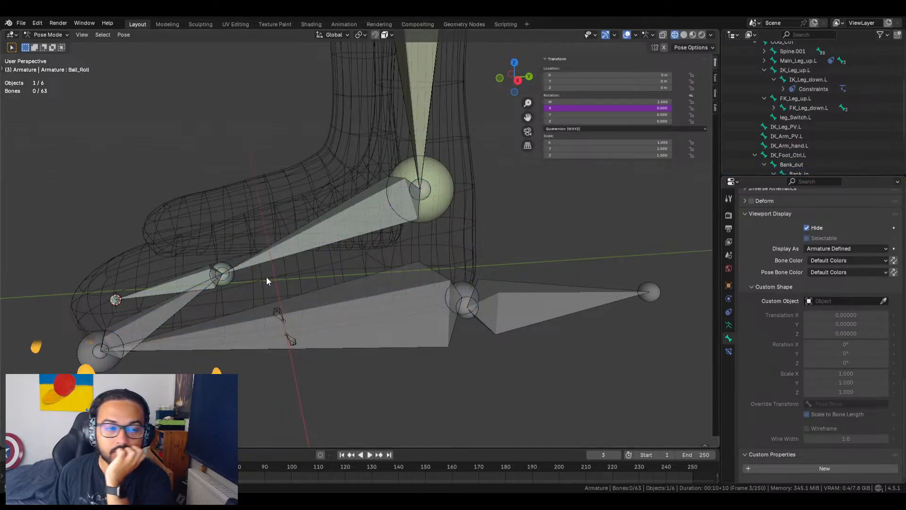
left_click(175, 309)
left_click(807, 228)
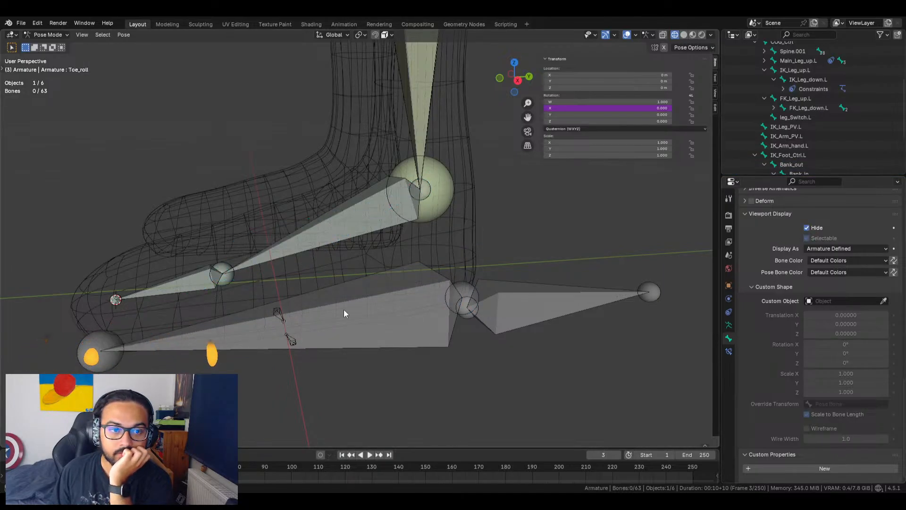
left_click(344, 310)
left_click(807, 228)
left_click(278, 315)
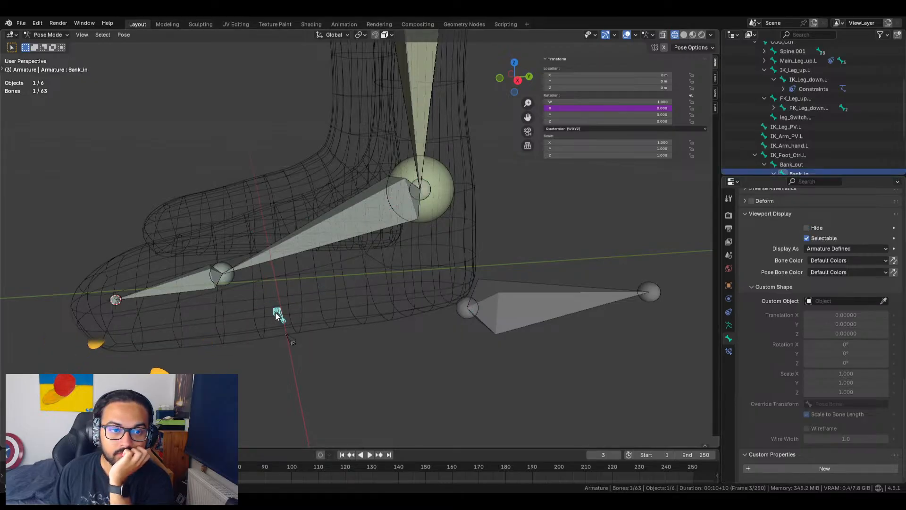
left_click(807, 228)
left_click(293, 340)
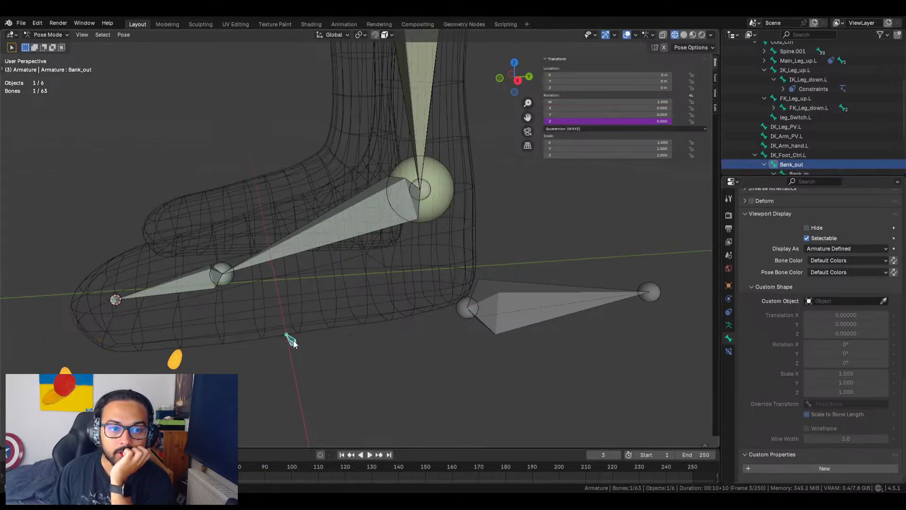
left_click(807, 228)
Select IK_Foot_Ctrl.L, try out its Ball_Roll property and reset it to the default value
left_click(571, 302)
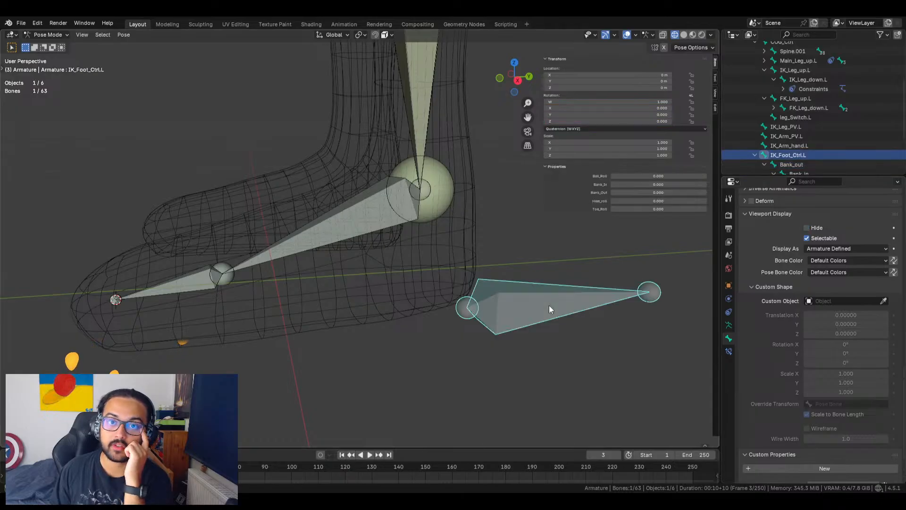
mouse_move(659, 176)
left_mouse_down()
mouse_move(699, 176)
mouse_move(654, 177)
left_mouse_up()
key("BackSpace")
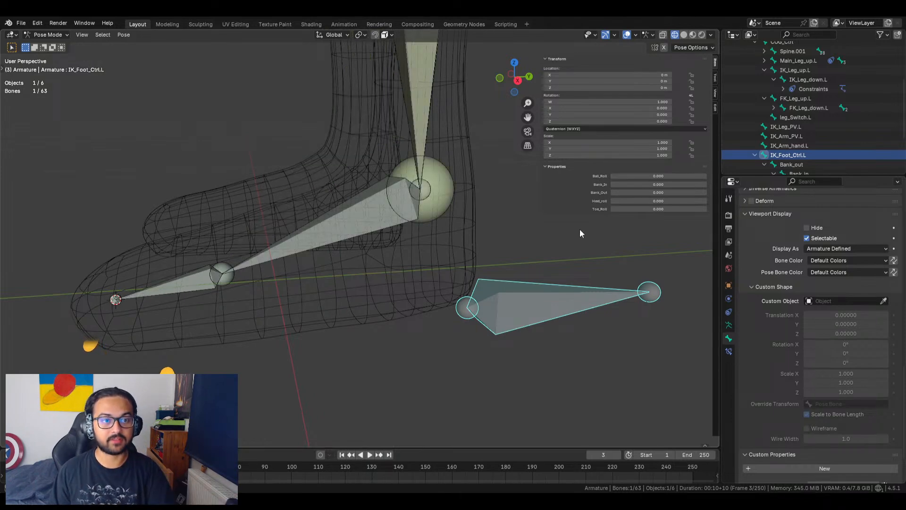
Try moving IK_Foot_Ctrl.L to test the IK leg with the helper bones hidden, and cancel the move
middle_click_drag(322, 270, 363, 279)
scroll(368, 257, "down", 5)
middle_click_drag(398, 213, 387, 269)
scroll(376, 305, "up", 4)
middle_click_drag(418, 343, 397, 301)
middle_click_drag(409, 347, 398, 367)
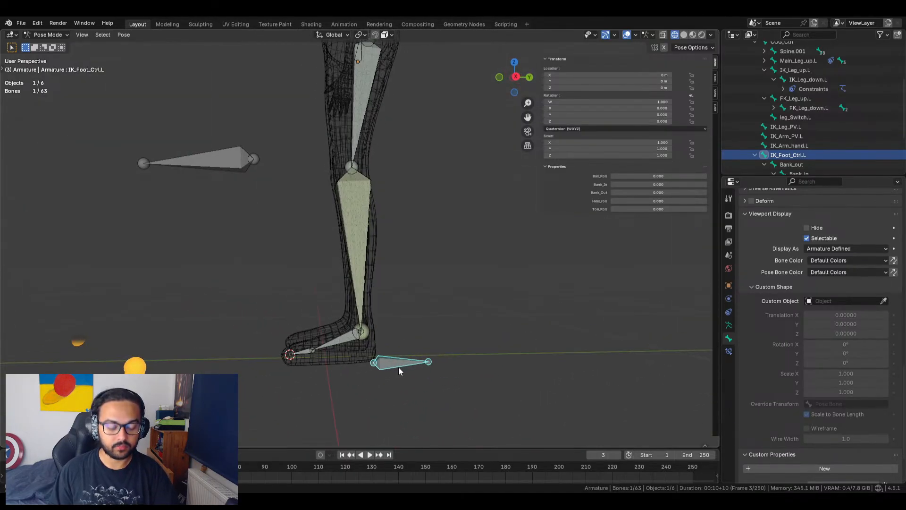
key("g")
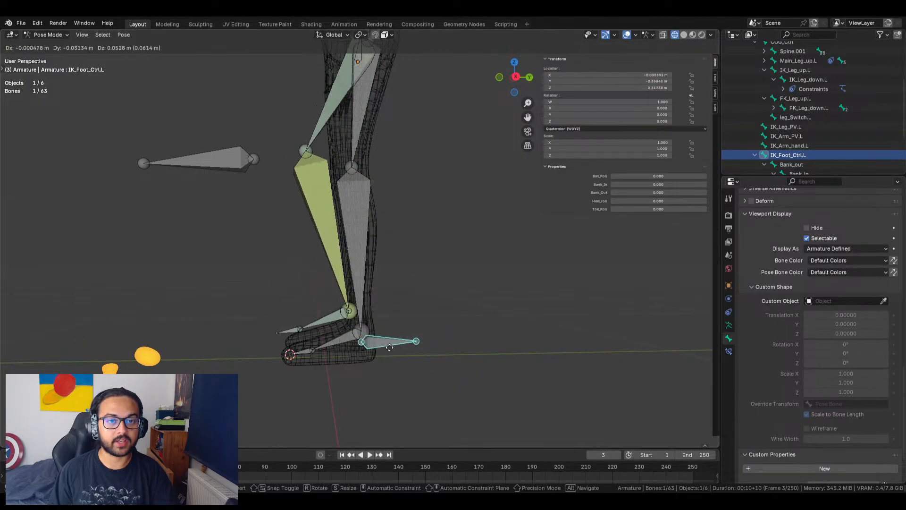
right_click(395, 321)
middle_click_drag(397, 276, 469, 286)
middle_click_drag(468, 194, 442, 297)
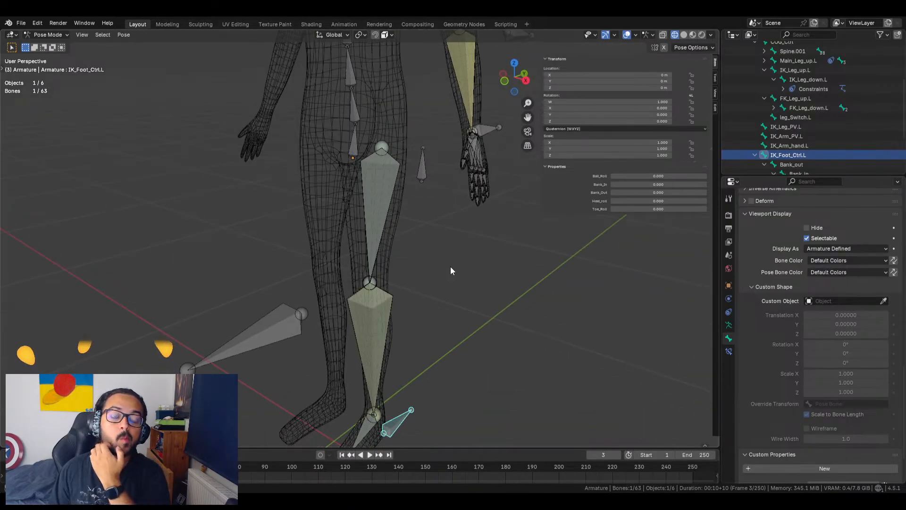
middle_click_drag(450, 266, 329, 267)
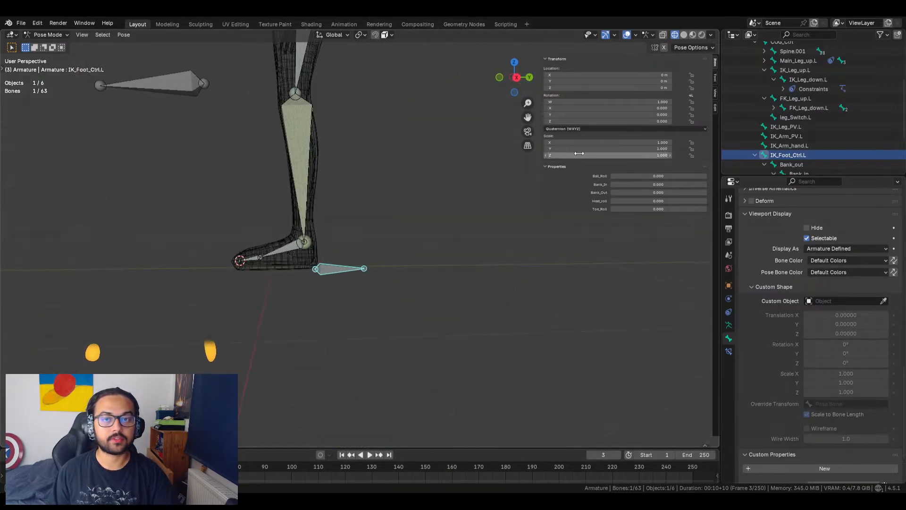
Check the Toe_Roll property of IK_Foot_Ctrl.L and unhide the Toe_roll bone at the front of the foot
mouse_move(638, 201)
left_mouse_down()
mouse_move(692, 209)
mouse_move(644, 206)
left_mouse_up()
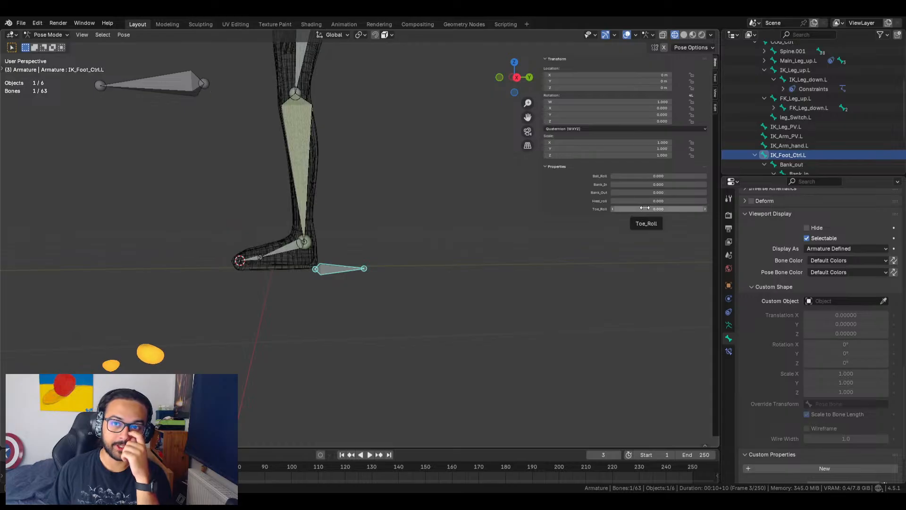
scroll(794, 126, "down", 3)
left_click(818, 126)
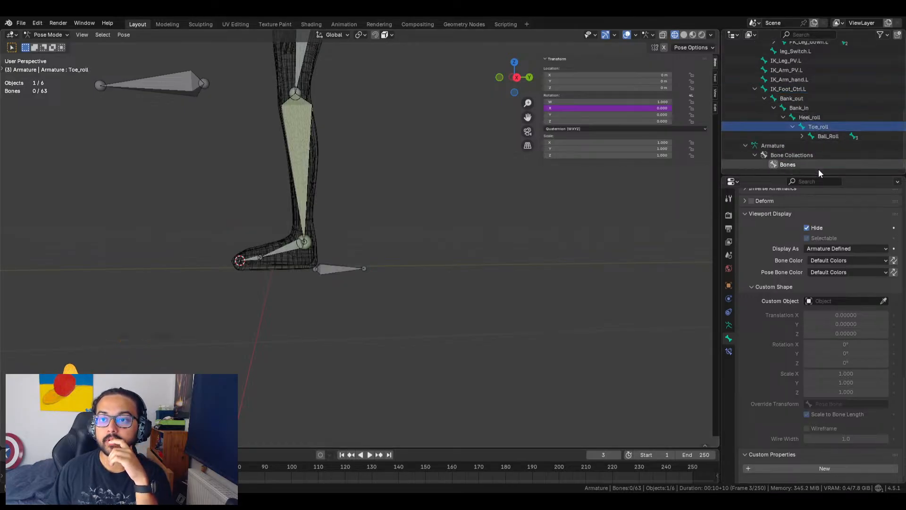
left_click(807, 228)
scroll(303, 303, "up", 6)
middle_click_drag(225, 316, 407, 244, "shift")
scroll(551, 197, "up", 4)
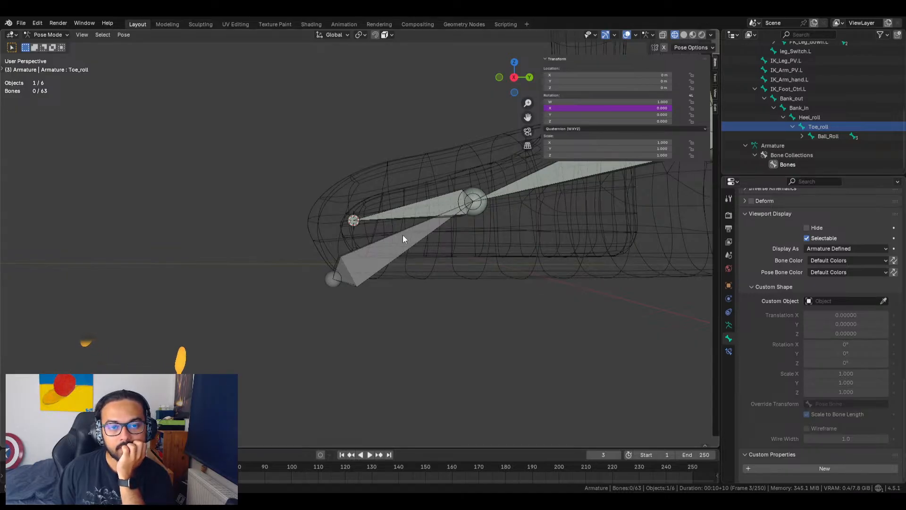
In Edit Mode, snap the head joint of the Toe_roll bone to the 3D cursor at the tip of Toe.L
left_click(329, 283)
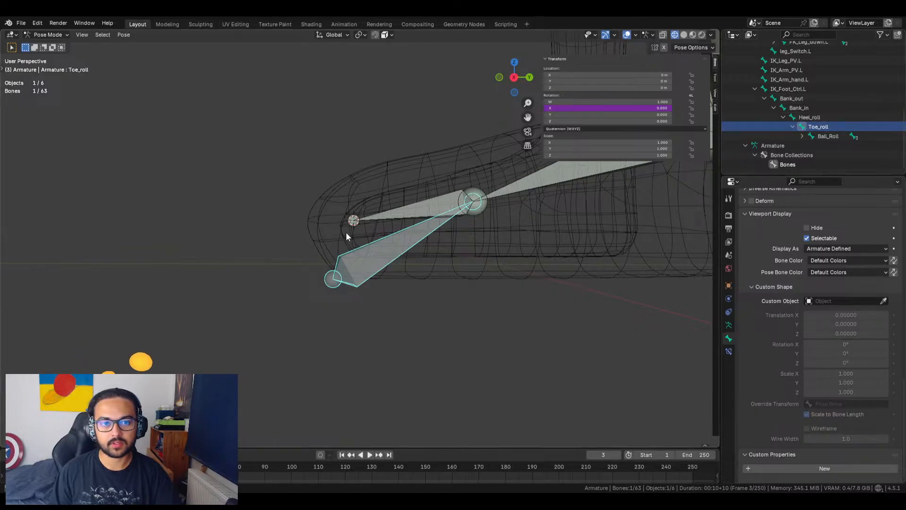
left_click(357, 221, "shift")
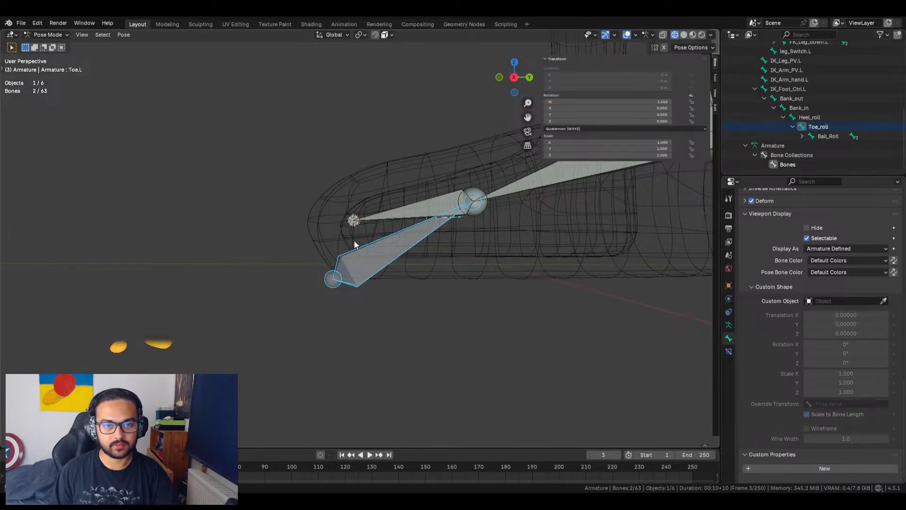
left_click(329, 283)
left_click(47, 34)
left_click(46, 53)
scroll(283, 328, "up", 5)
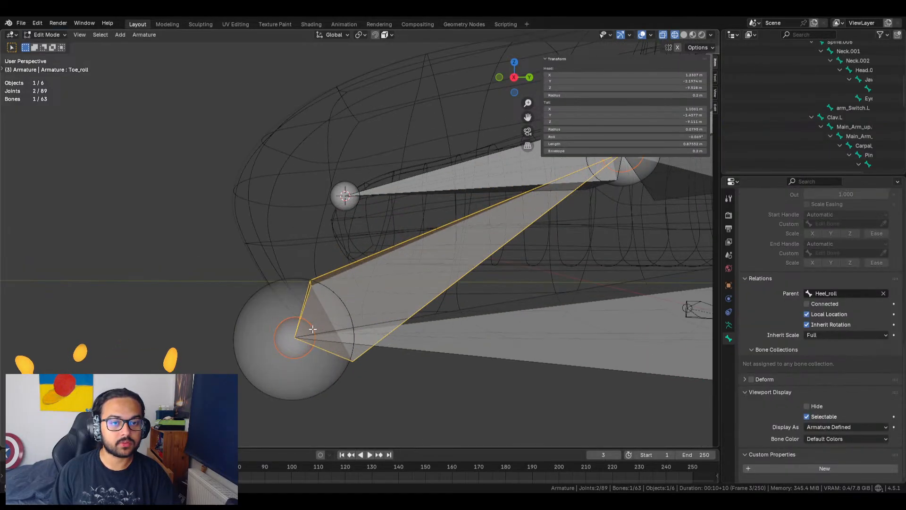
left_click(284, 329)
left_click(284, 329)
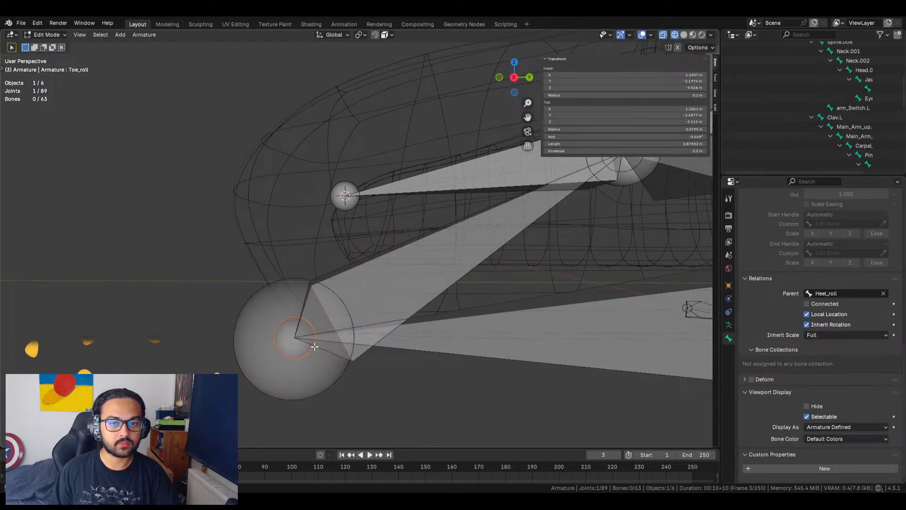
scroll(307, 330, "down", 4)
scroll(447, 313, "down", 3)
scroll(450, 307, "up", 6)
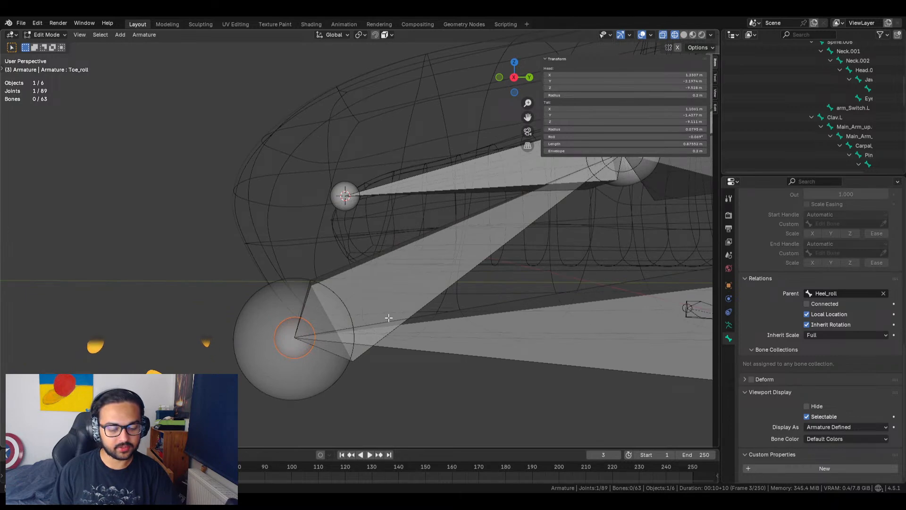
key("shift+s")
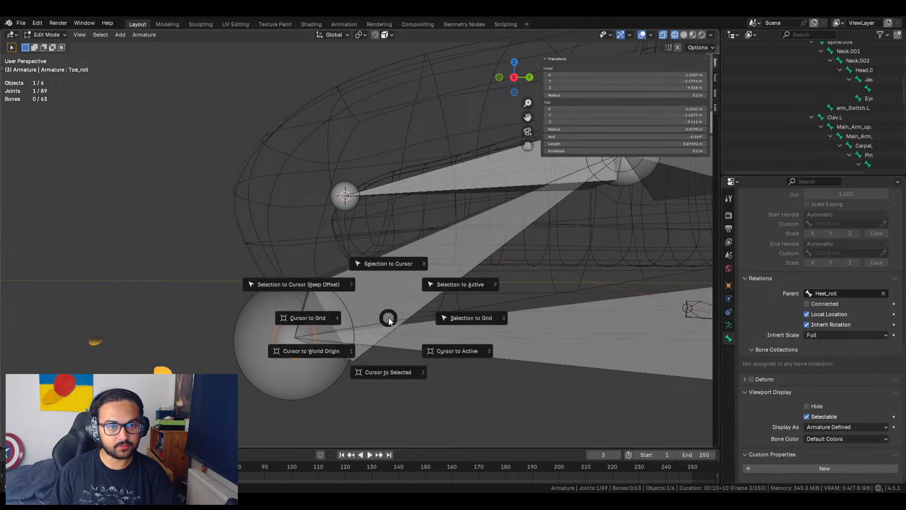
left_click(376, 263)
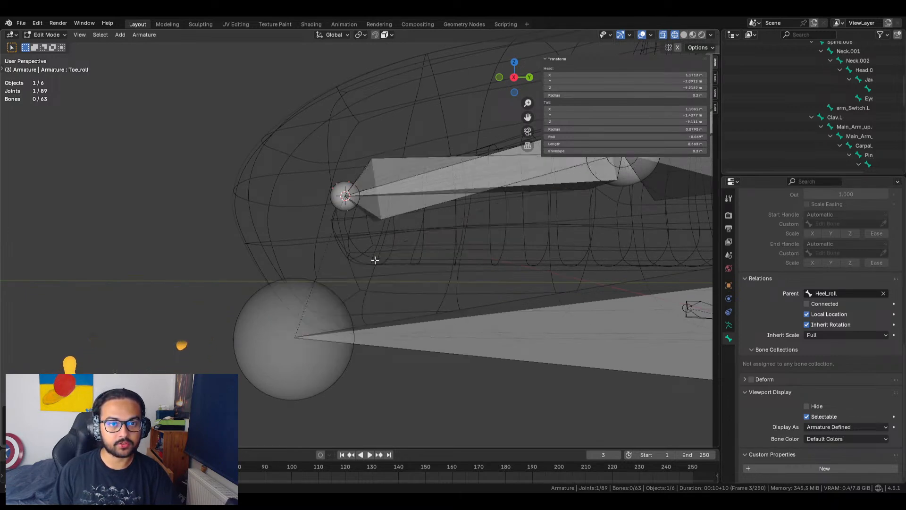
key("Tab")
key("Tab")
Return to Pose Mode and hide the Toe_roll bone again
left_click(52, 36)
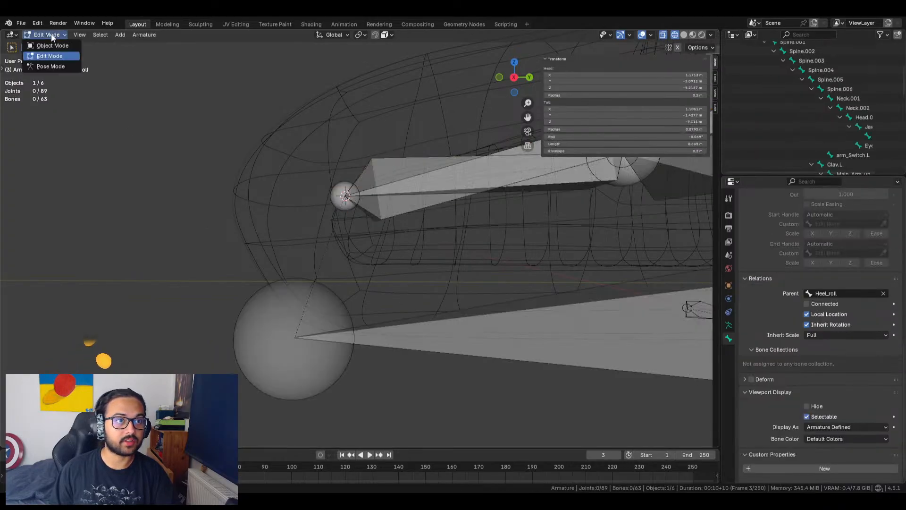
left_click(51, 66)
scroll(268, 222, "down", 3)
middle_click_drag(293, 209, 206, 257)
scroll(296, 255, "up", 2)
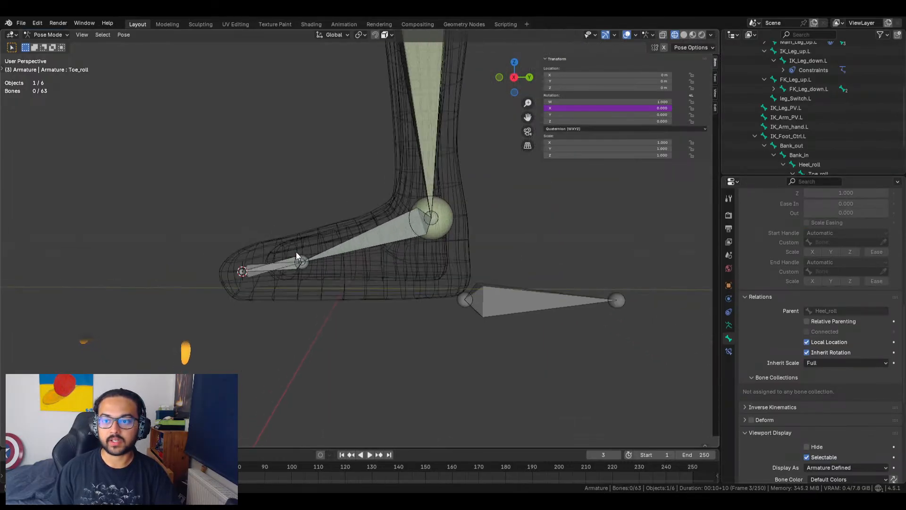
left_click(249, 267)
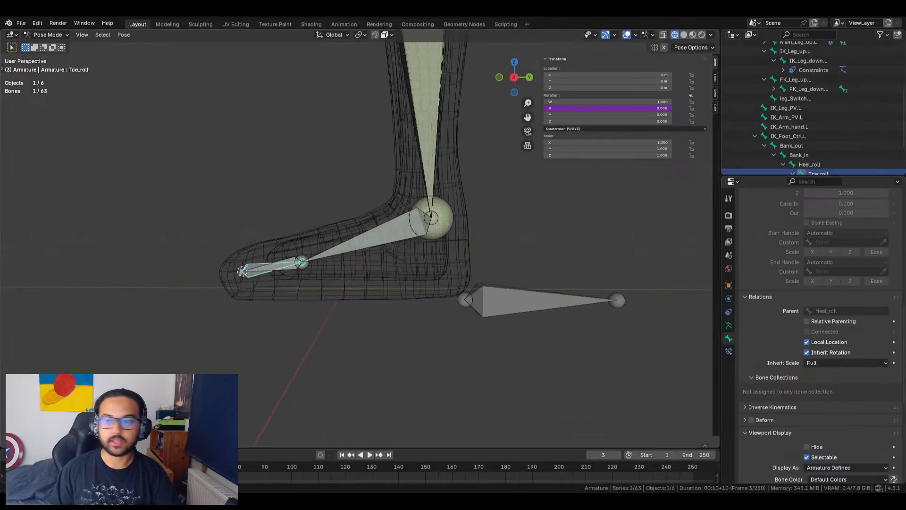
scroll(797, 331, "down", 6)
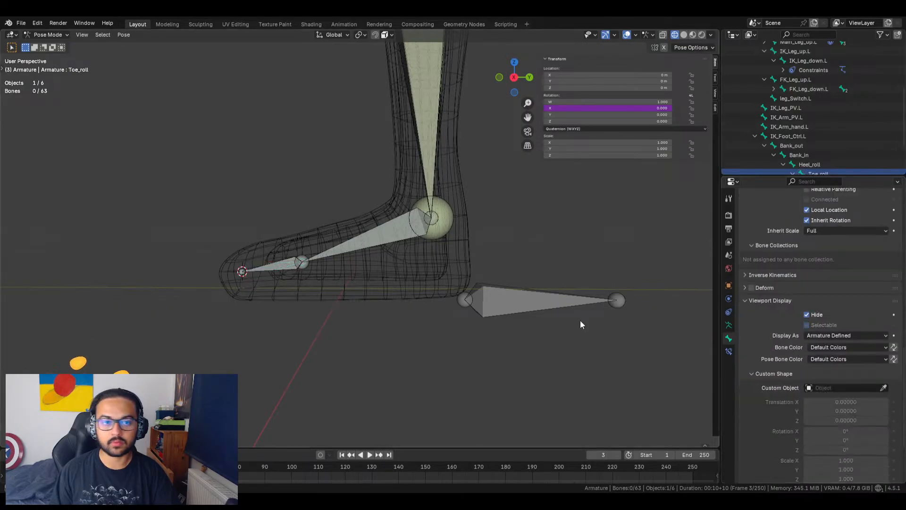
Raise the Toe_Roll property of IK_Foot_Ctrl.L to test the foot's new toe pivot
left_click(530, 312)
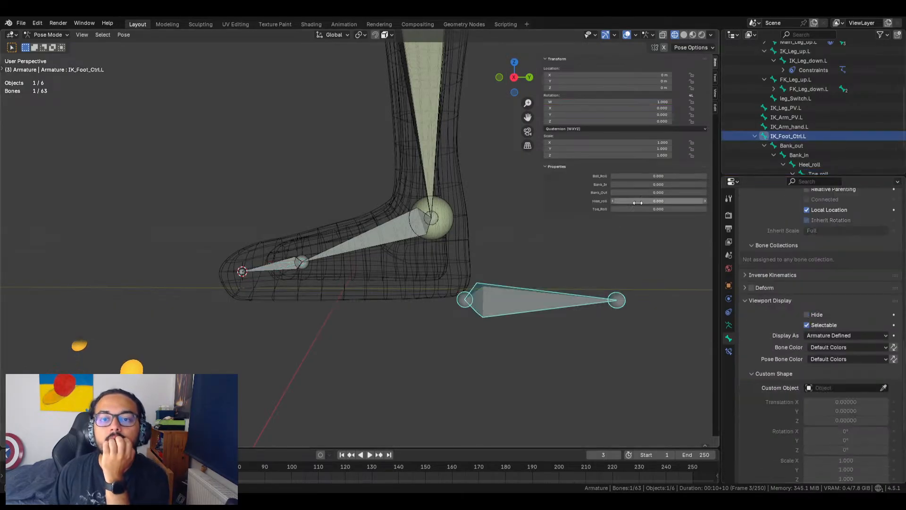
left_click_drag(637, 208, 667, 208)
scroll(285, 222, "down", 5)
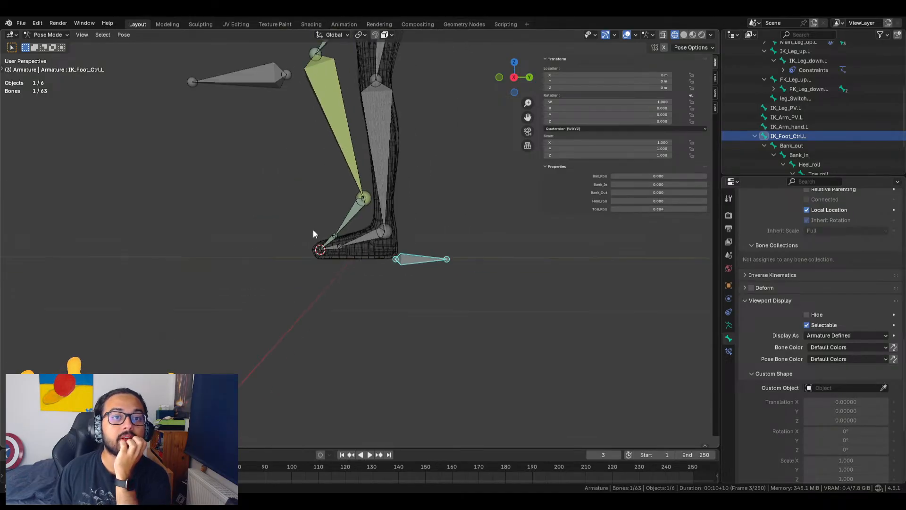
Undo the Toe_Roll test on IK_Foot_Ctrl.L and clear the bone selection
key("ctrl+z")
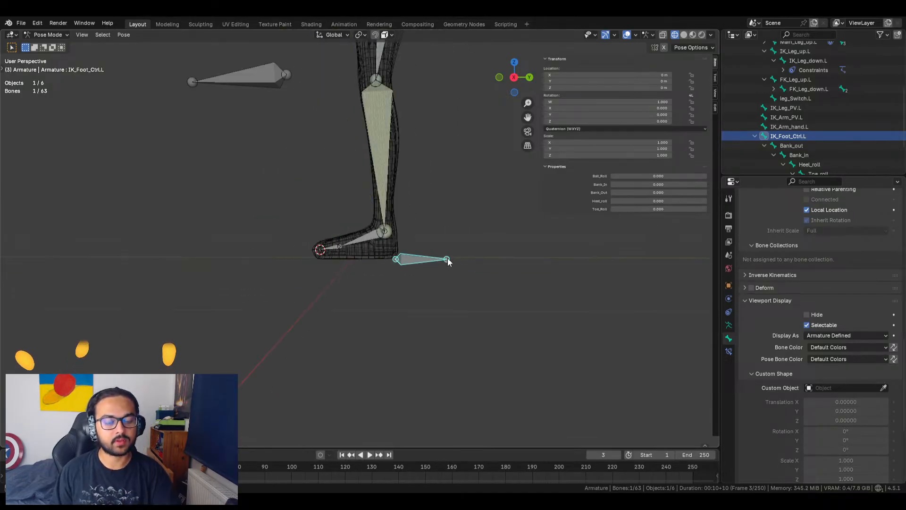
left_click(452, 214)
middle_click_drag(416, 160, 419, 302, "shift")
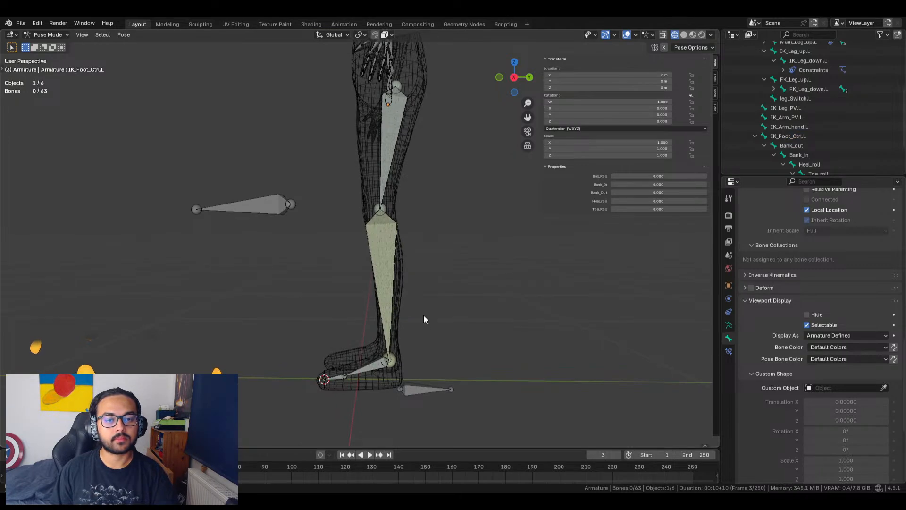
scroll(434, 340, "up", 3)
scroll(436, 341, "down", 2)
middle_click_drag(446, 245, 476, 234)
scroll(425, 180, "down", 3)
middle_click_drag(426, 185, 353, 174)
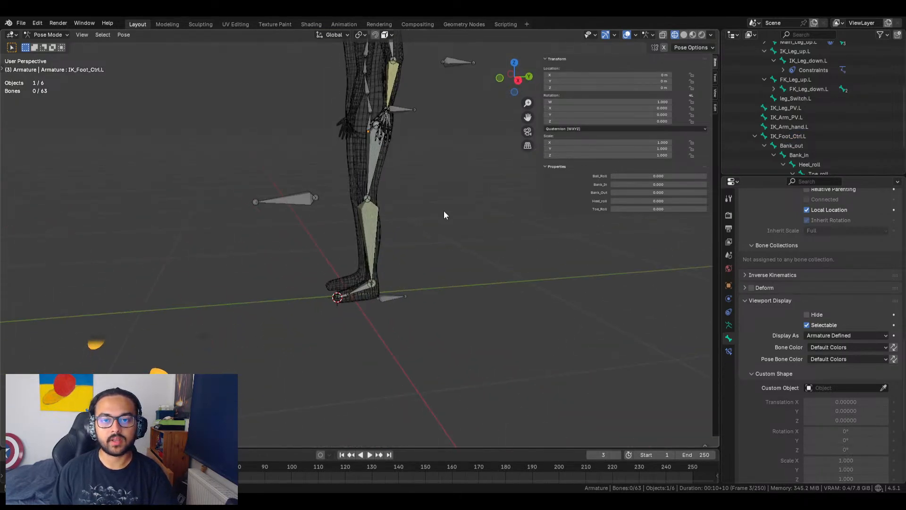
right_click(894, 315)
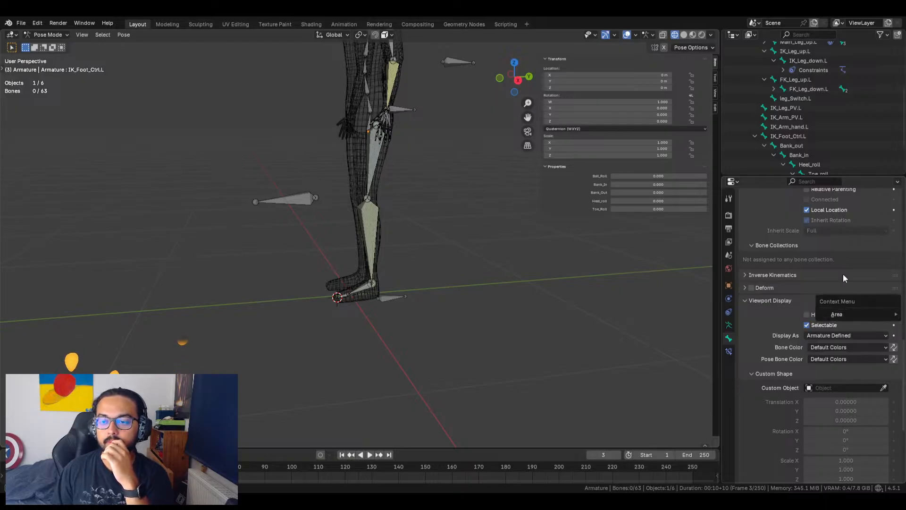
right_click(808, 315)
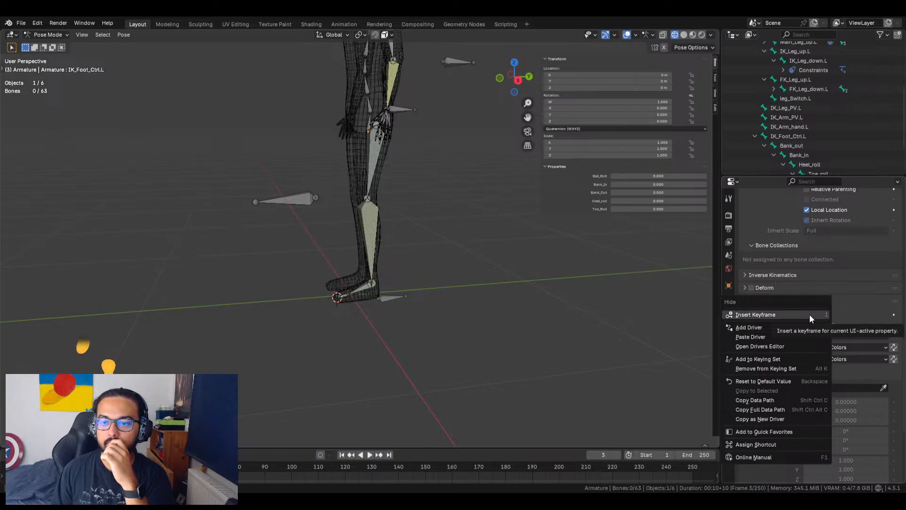
scroll(521, 258, "up", 2)
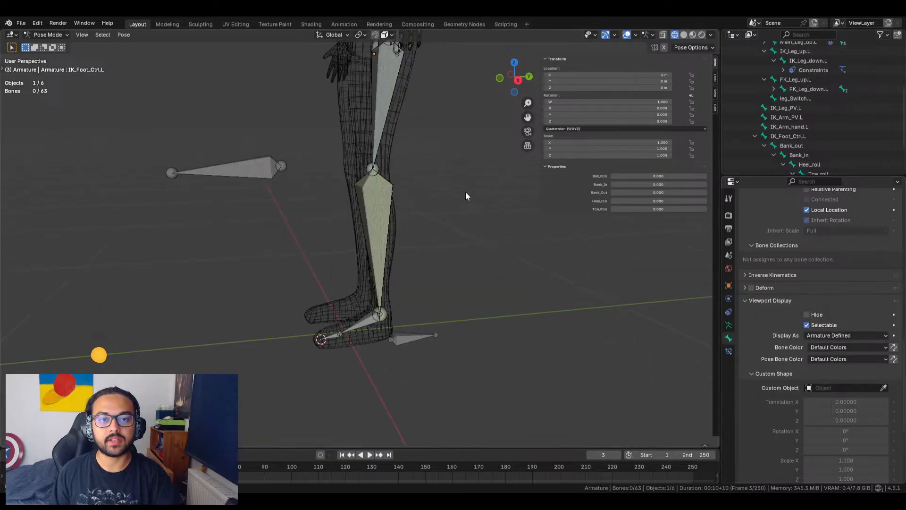
scroll(466, 196, "up", 1)
middle_click_drag(382, 292, 470, 289)
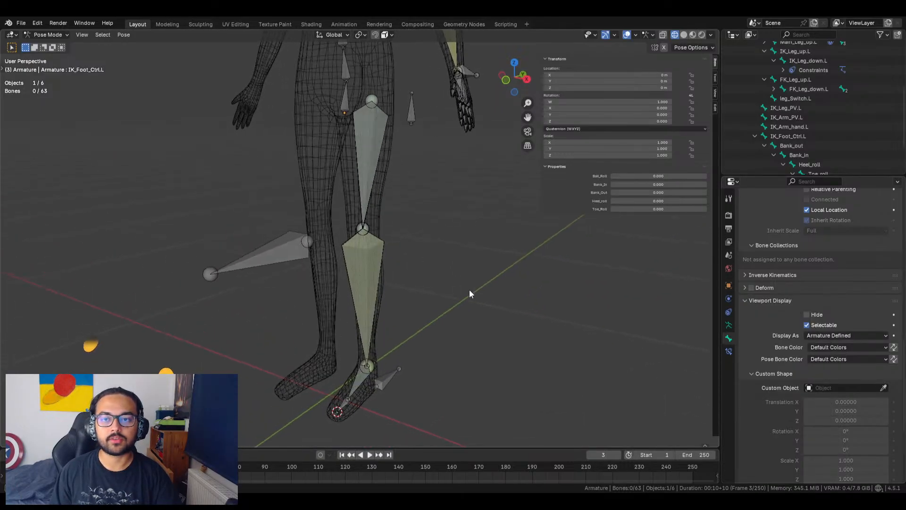
Copy the FK/IK property of leg_Switch.L as a new driver and paste it onto the Hide property of IK_Foot_Ctrl.L
left_click(410, 114)
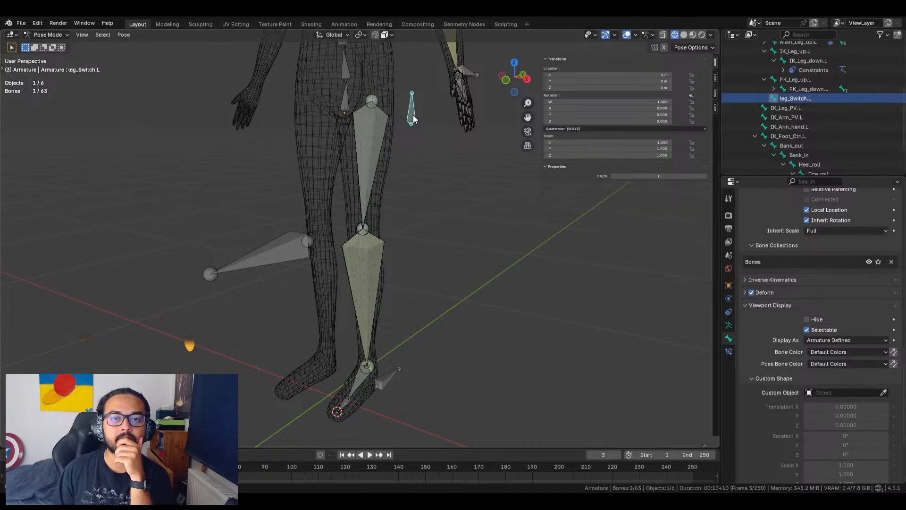
right_click(638, 178)
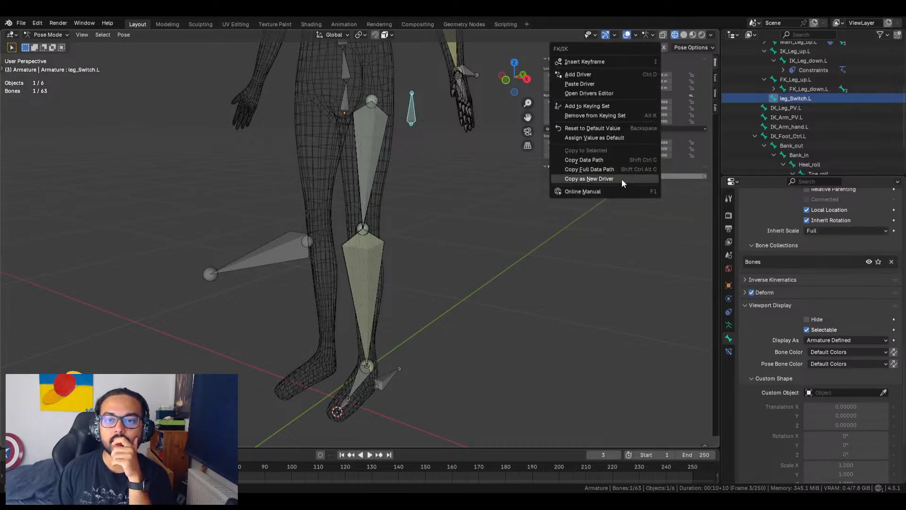
left_click(622, 179)
middle_click_drag(609, 190, 452, 273)
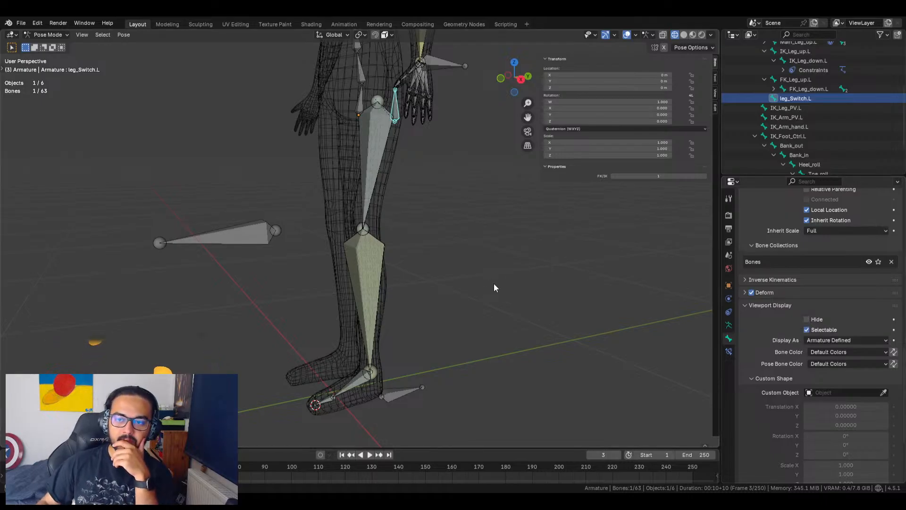
left_click(401, 393)
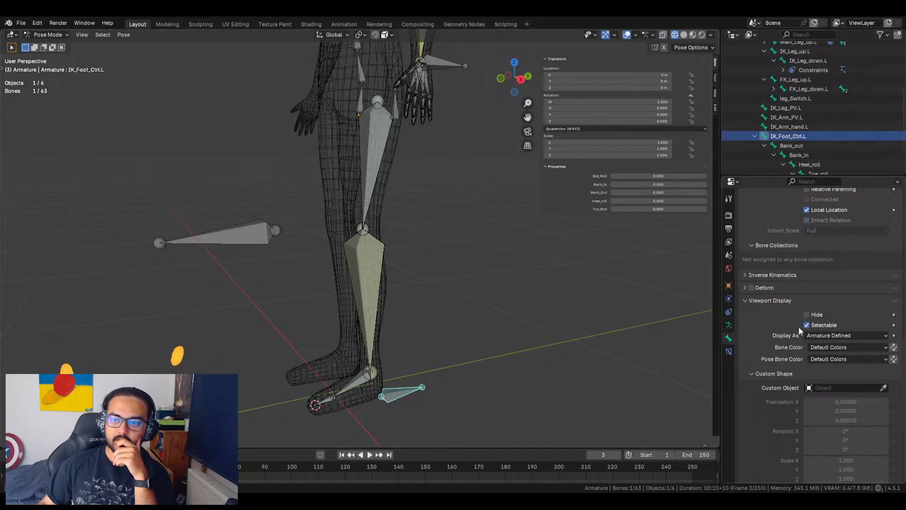
right_click(808, 313)
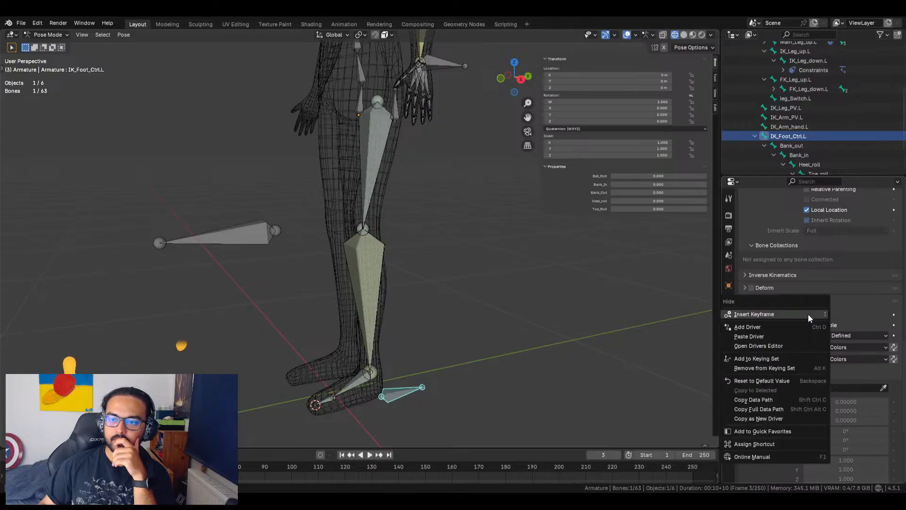
left_click(771, 335)
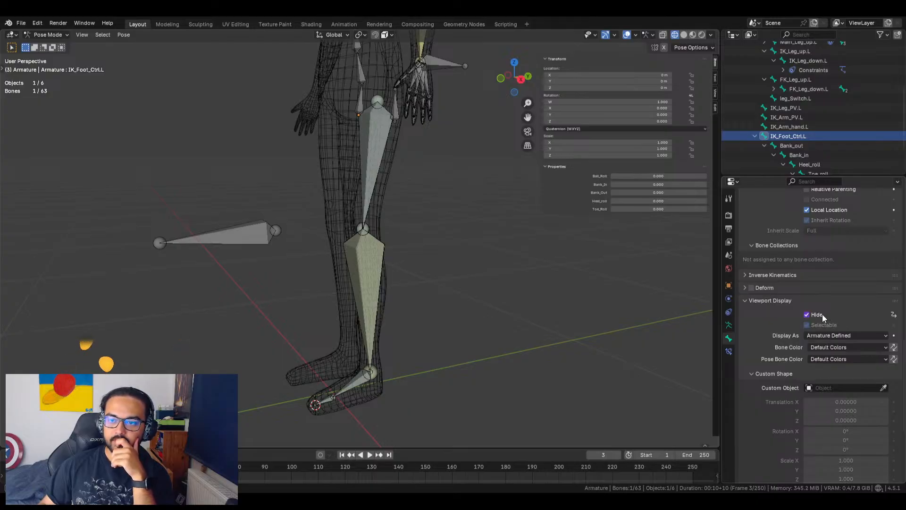
Review the Hide driver of IK_Foot_Ctrl.L, and set the FK/IK property of leg_Switch.L to 0
right_click(896, 317)
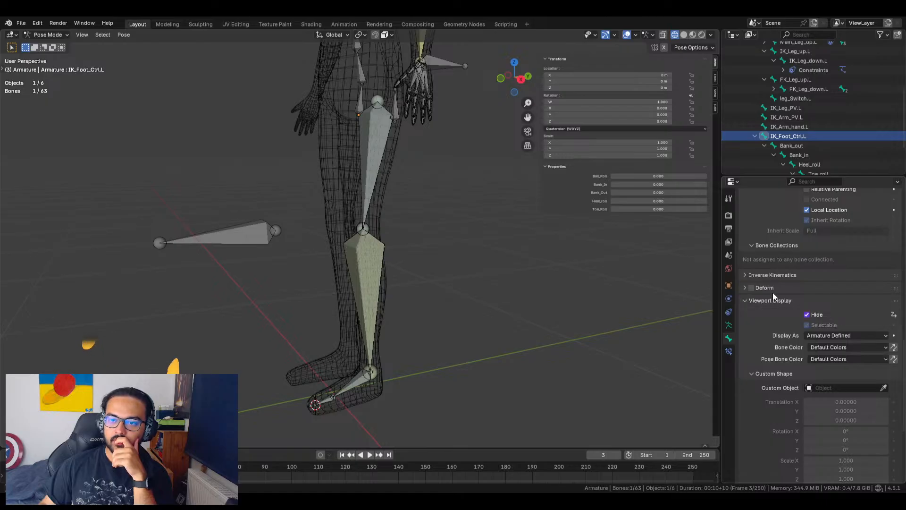
right_click(810, 316)
left_click(776, 338)
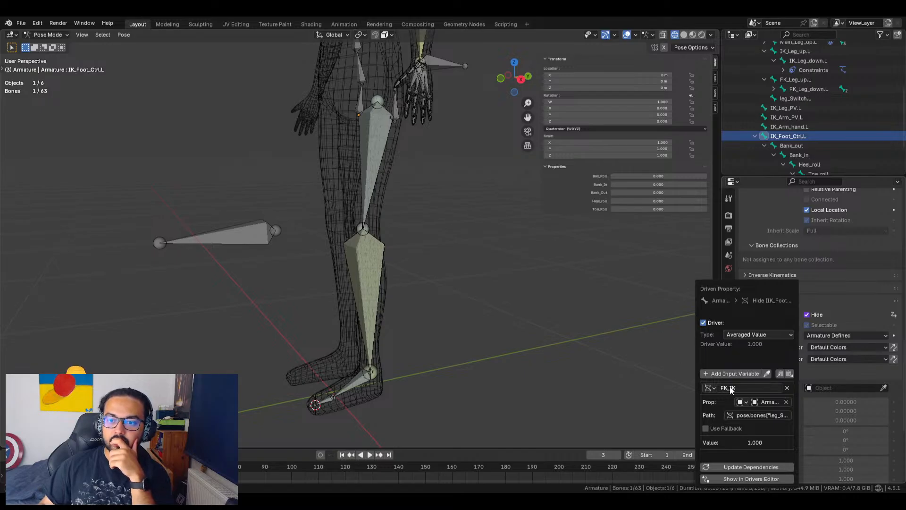
left_click(443, 170)
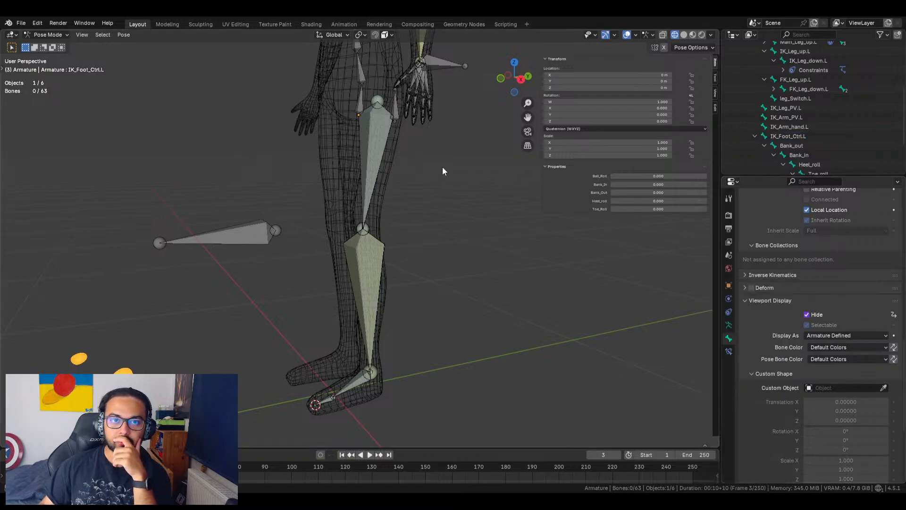
left_click(395, 118)
left_click_drag(680, 177, 661, 176)
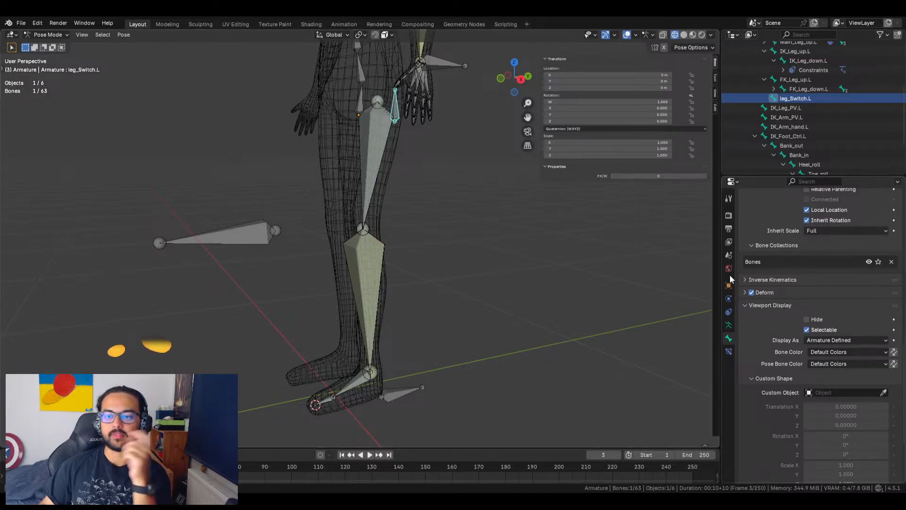
Change the Hide driver of IK_Foot_Ctrl.L to a Scripted Expression and set the expression to FK_IK*(-1)
left_click(406, 394)
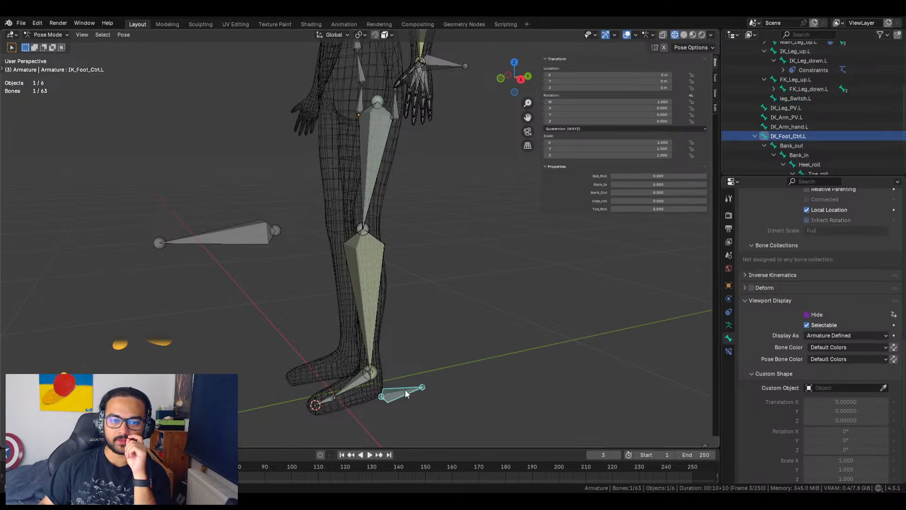
right_click(812, 314)
left_click(780, 316)
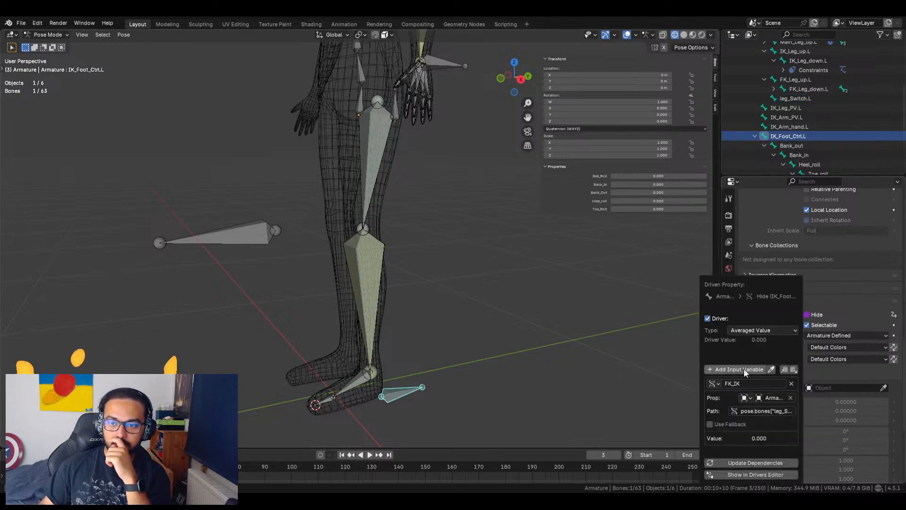
left_click(763, 330)
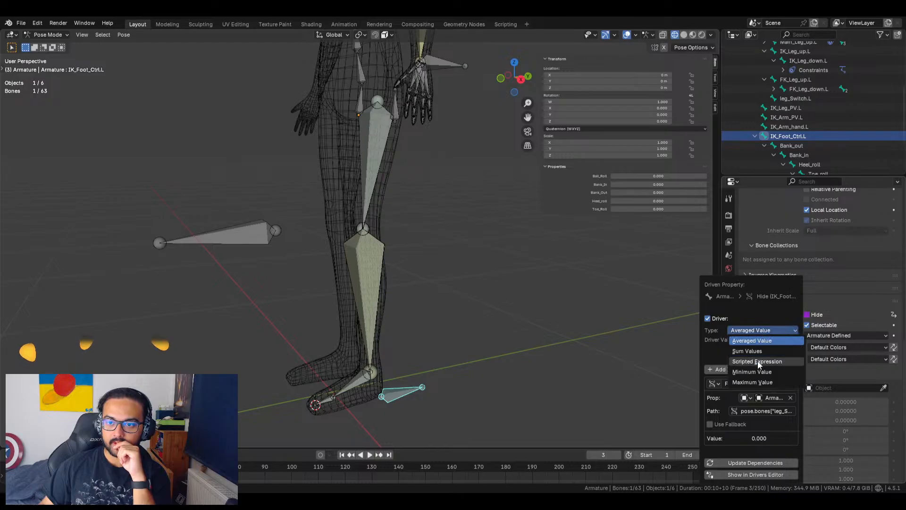
left_click(760, 364)
left_click(757, 344)
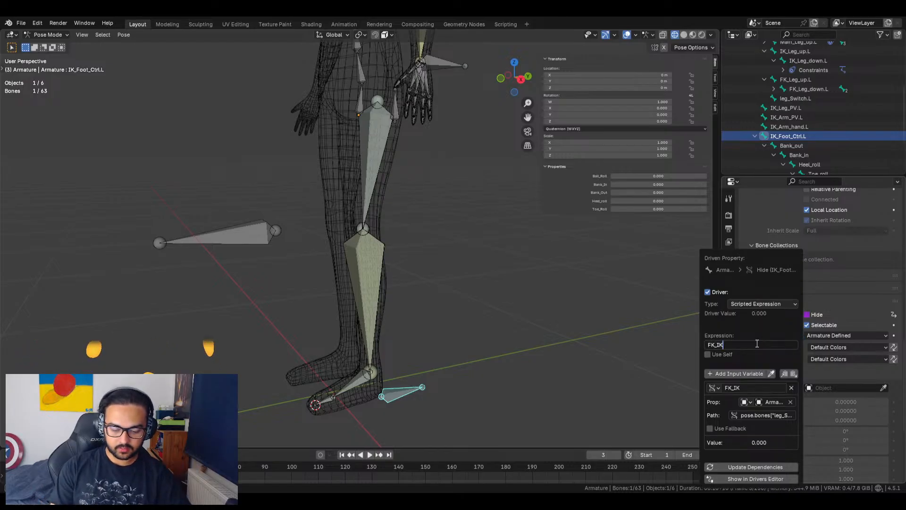
type("*")
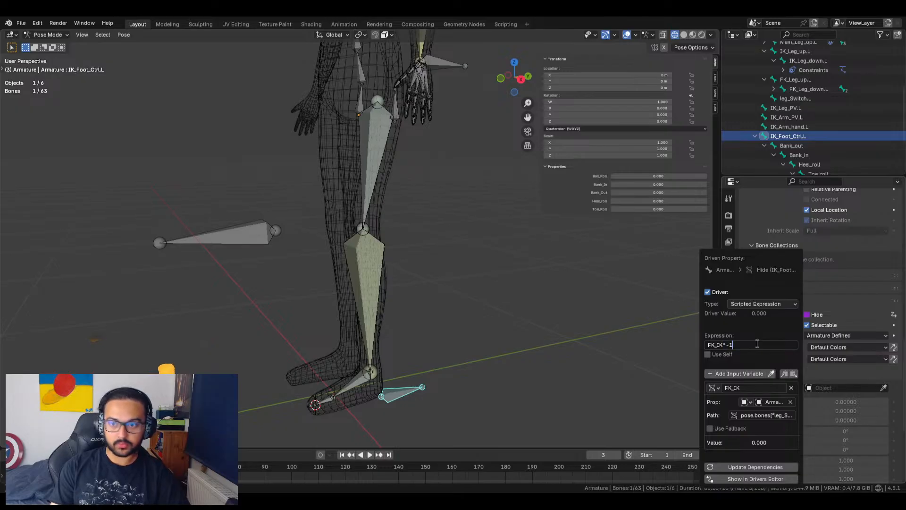
type("-1")
key("Left")
type("(")
type(")")
key("Return")
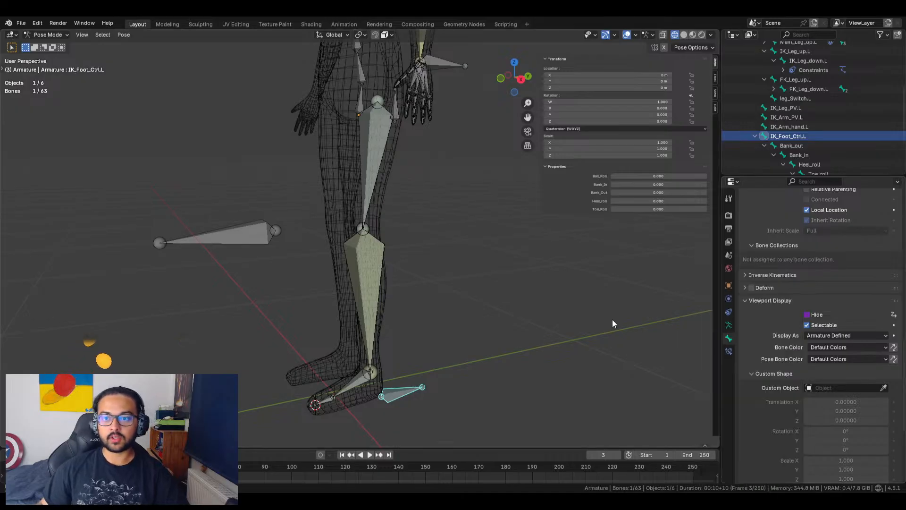
Set the FK/IK property of leg_Switch.L to 1 to test the foot control's hide driver
left_click(399, 113)
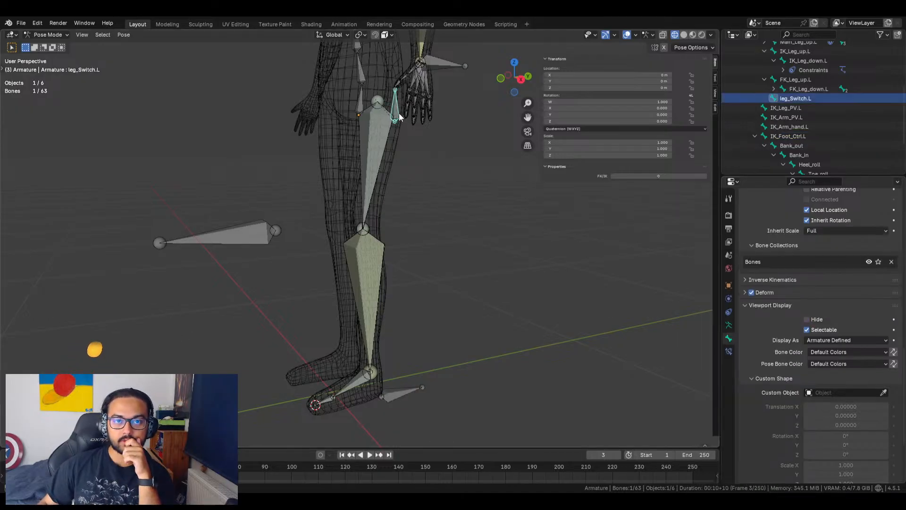
left_click_drag(651, 176, 627, 176)
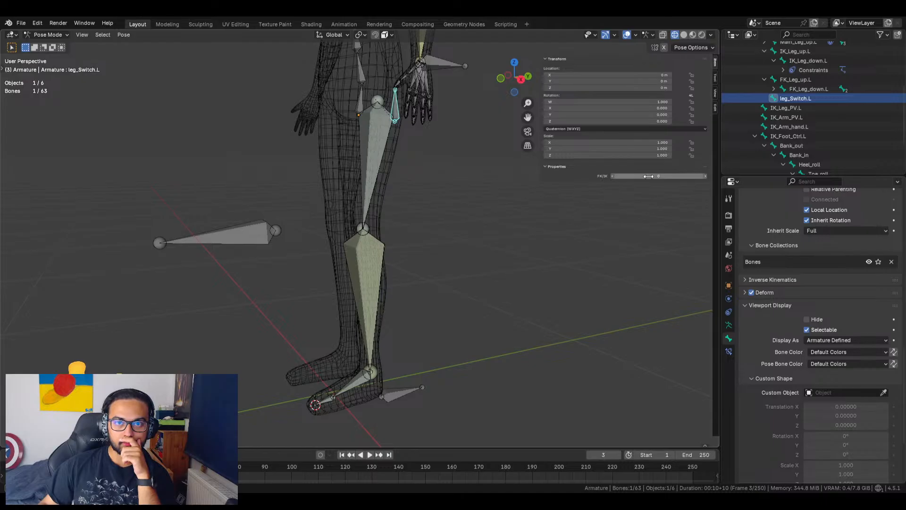
left_click_drag(649, 176, 674, 177)
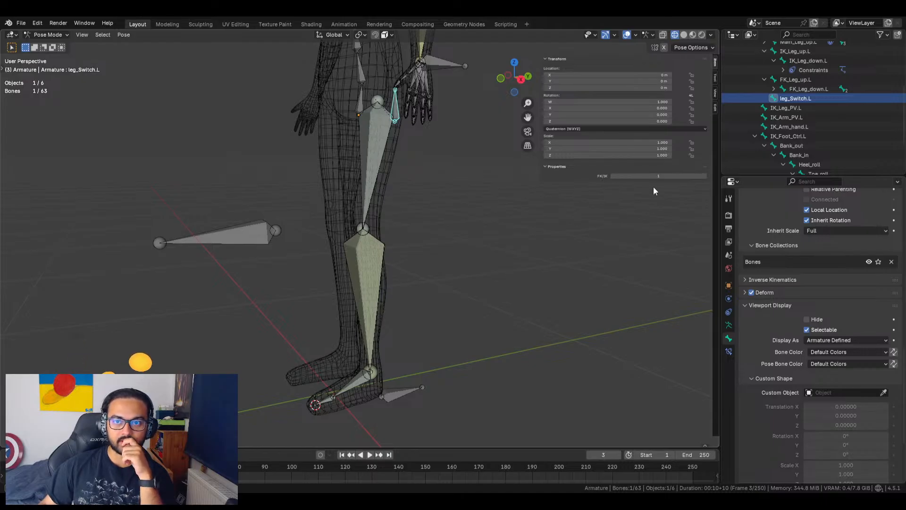
Edit the Hide driver of IK_Foot_Ctrl.L and reduce its scripted expression to FK_IK
right_click(393, 392)
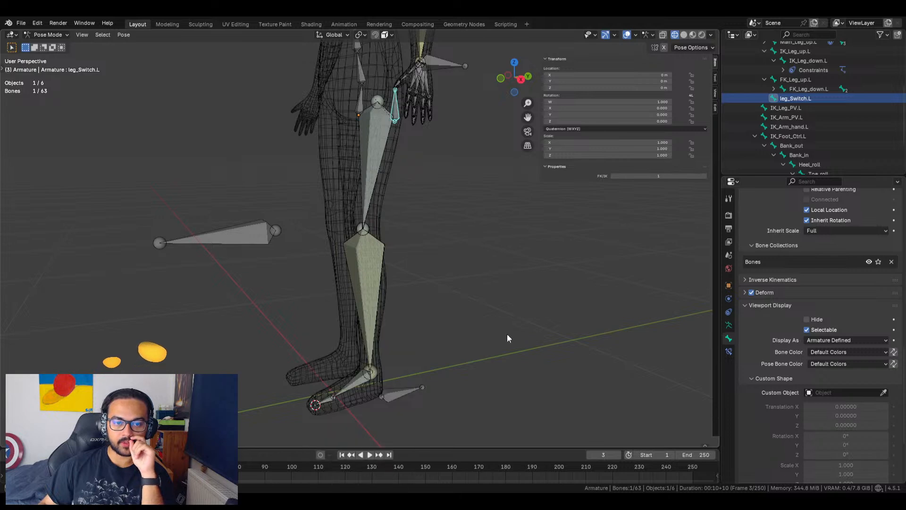
left_click(507, 334)
left_click(396, 392)
right_click(397, 391)
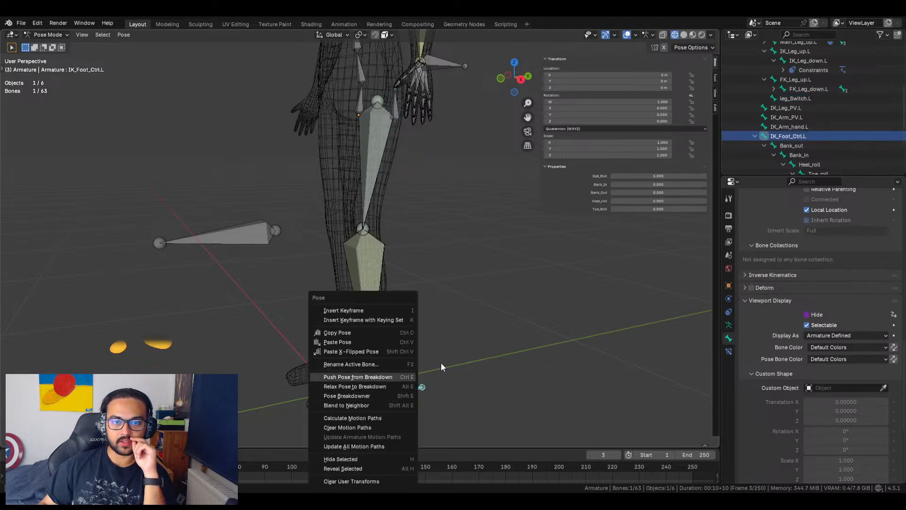
right_click(819, 314)
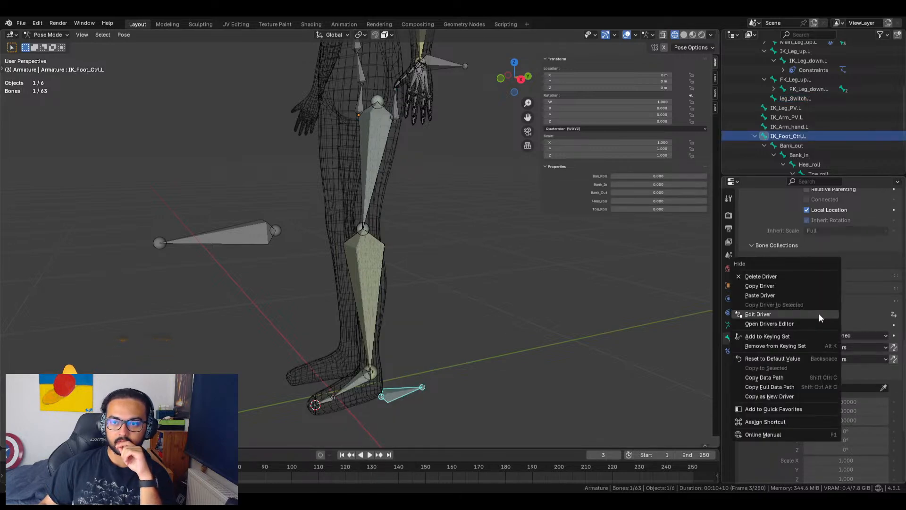
left_click(769, 313)
left_click(741, 344)
key("BackSpace")
key("BackSpace")
key("BackSpace")
key("BackSpace")
key("BackSpace")
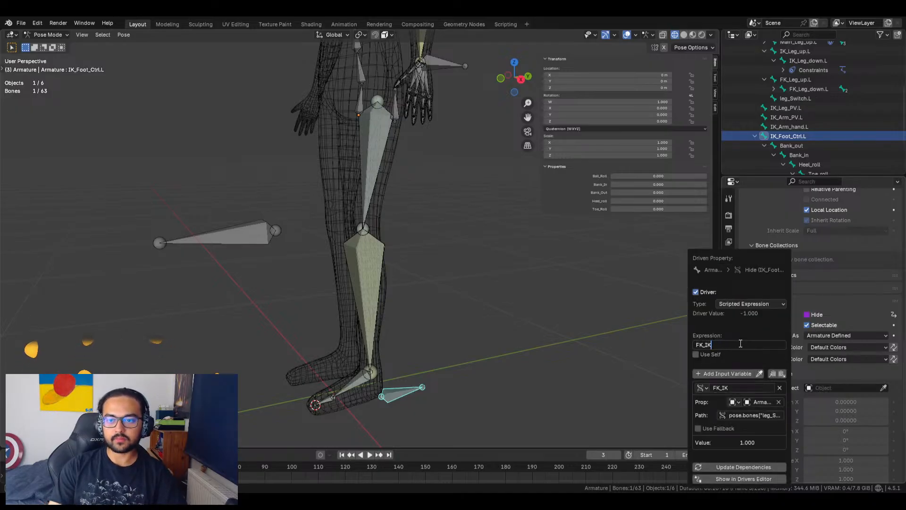
key("Return")
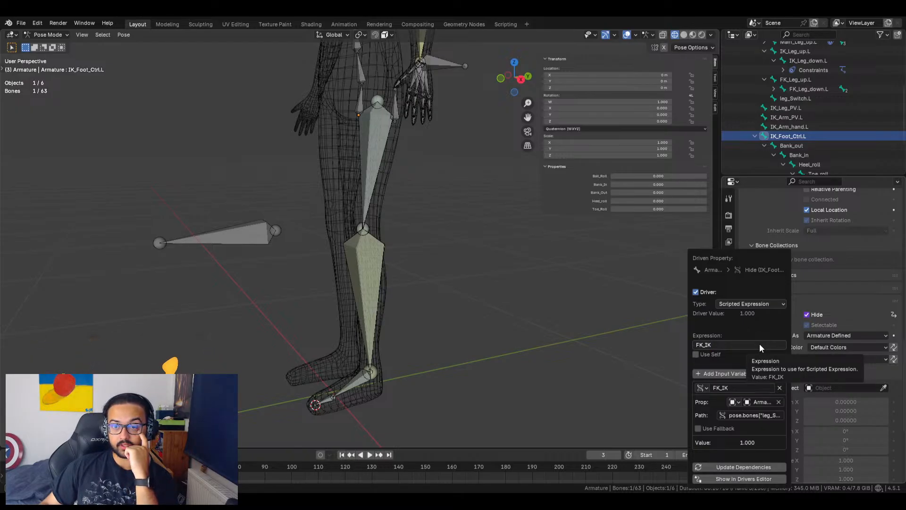
Try the Minimum Value, Maximum Value and Sum Values types on the Hide driver of IK_Foot_Ctrl.L, and return it to Scripted Expression
right_click(814, 316)
left_click(789, 317)
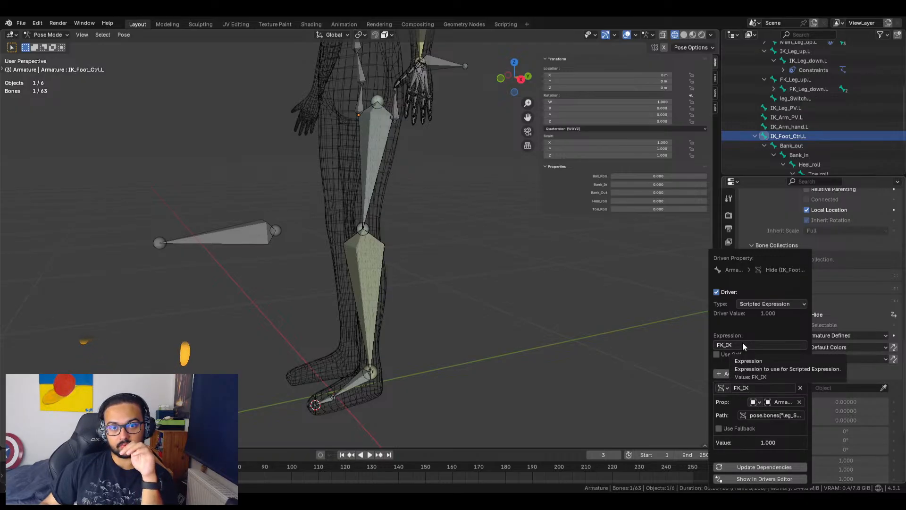
left_click(778, 304)
left_click(774, 346)
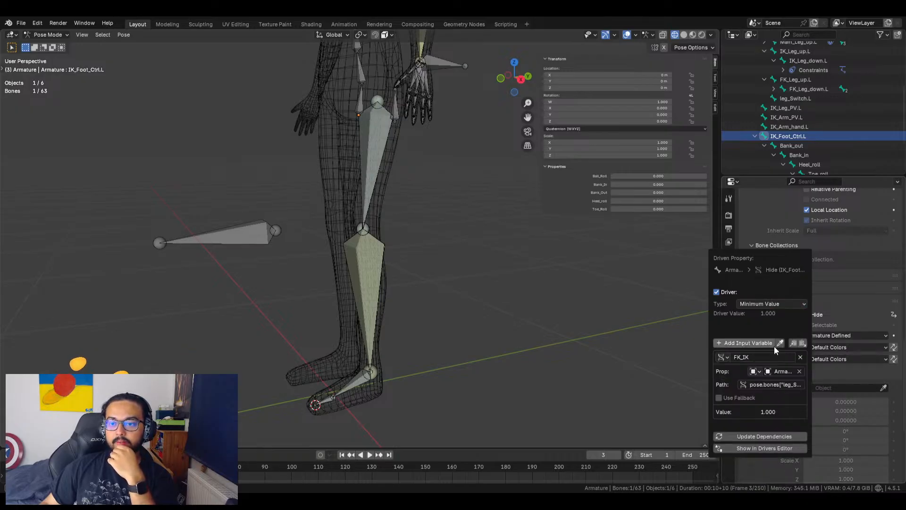
left_click(780, 304)
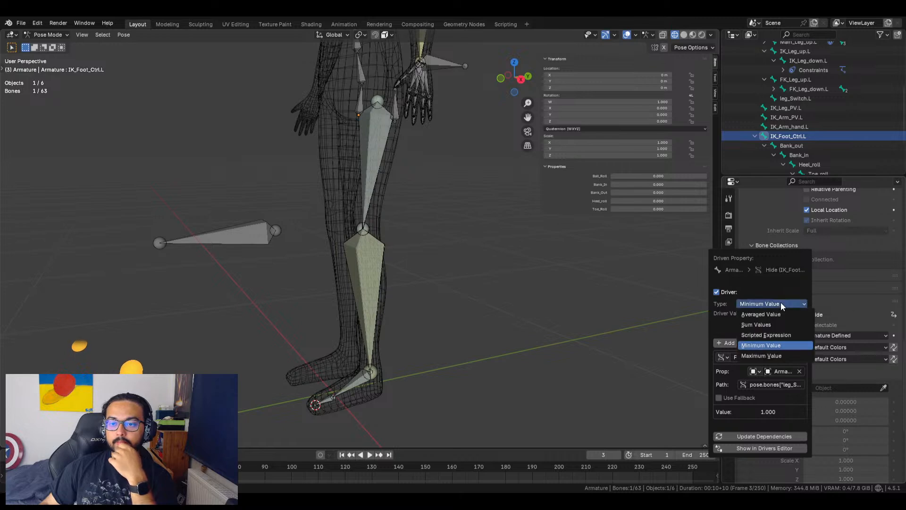
left_click(775, 353)
left_click(778, 303)
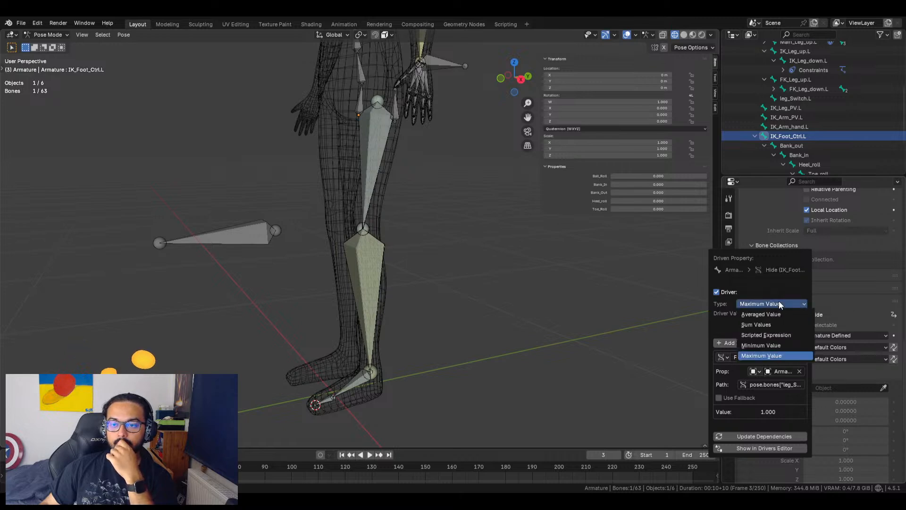
left_click(773, 323)
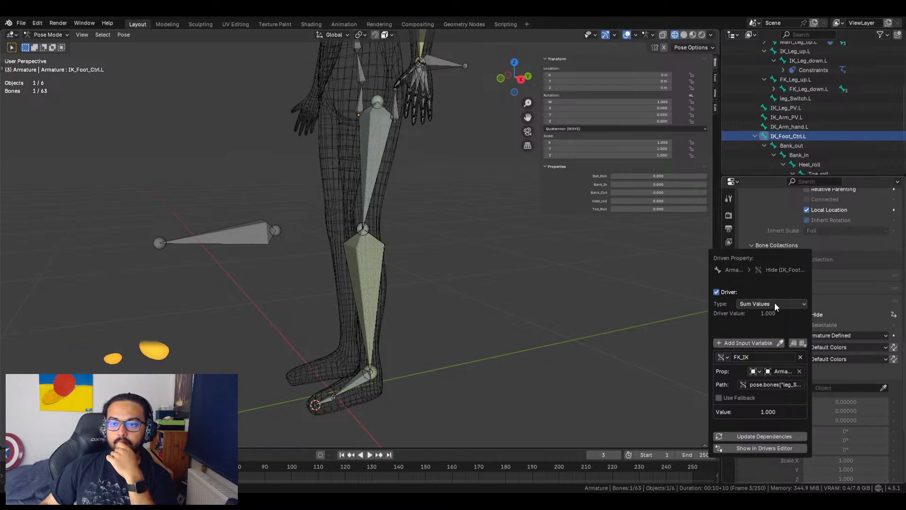
left_click(775, 303)
left_click(770, 336)
Set the scripted expression of the Hide driver of IK_Foot_Ctrl.L to FK_IK*0
left_click(735, 355)
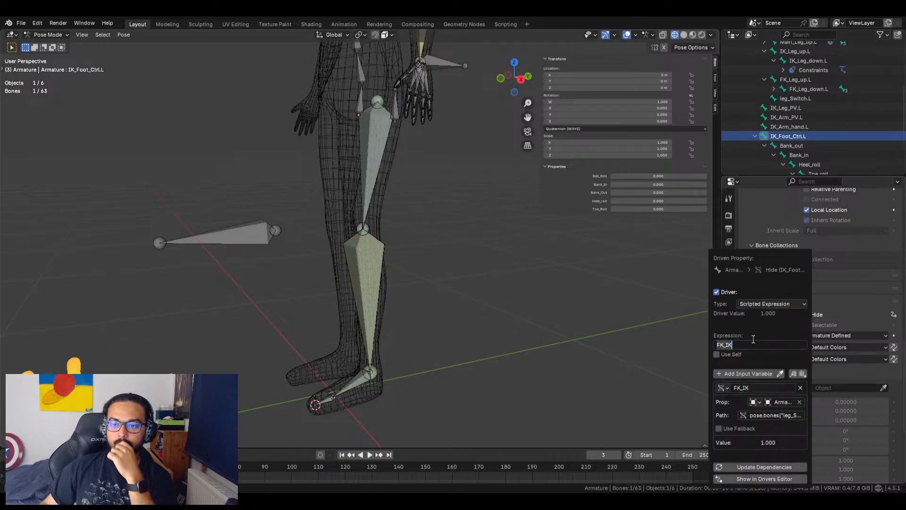
left_click(752, 345)
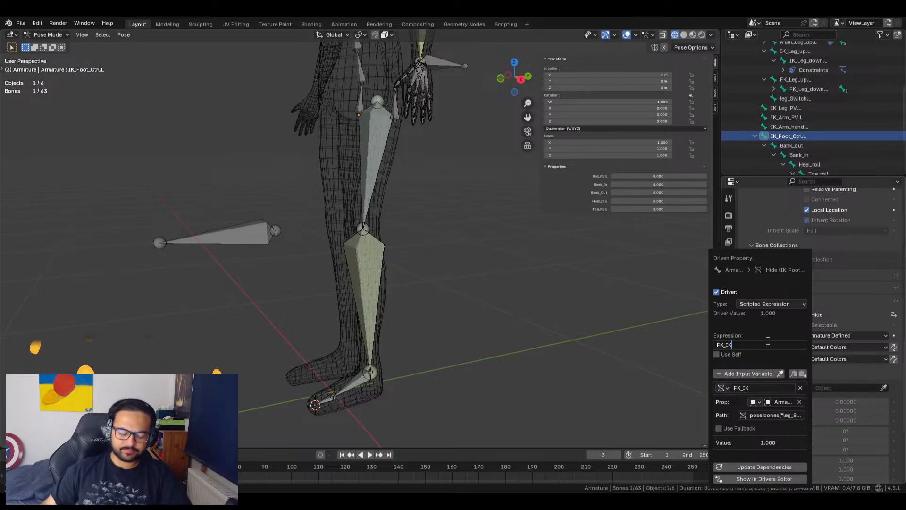
type("*")
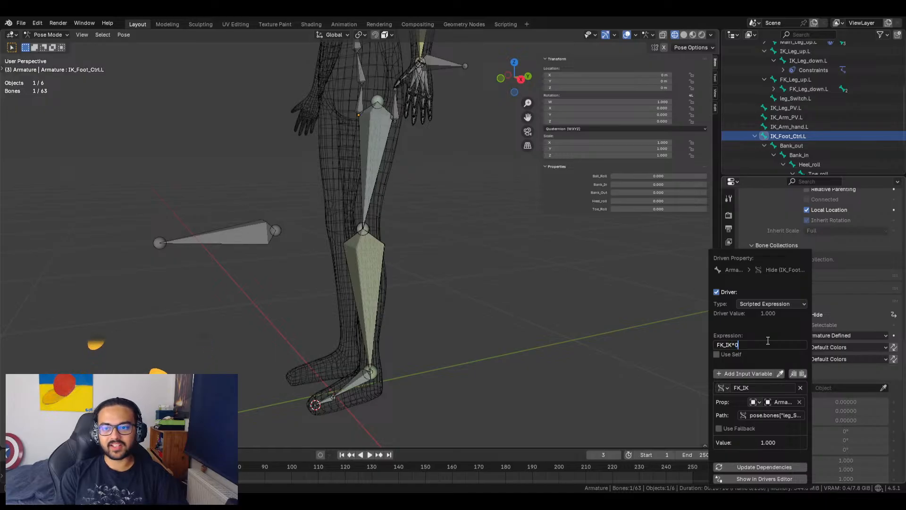
key("Return")
Test the foot control's hide driver by adjusting the FK/IK property of leg_Switch.L
middle_click_drag(533, 369, 477, 334)
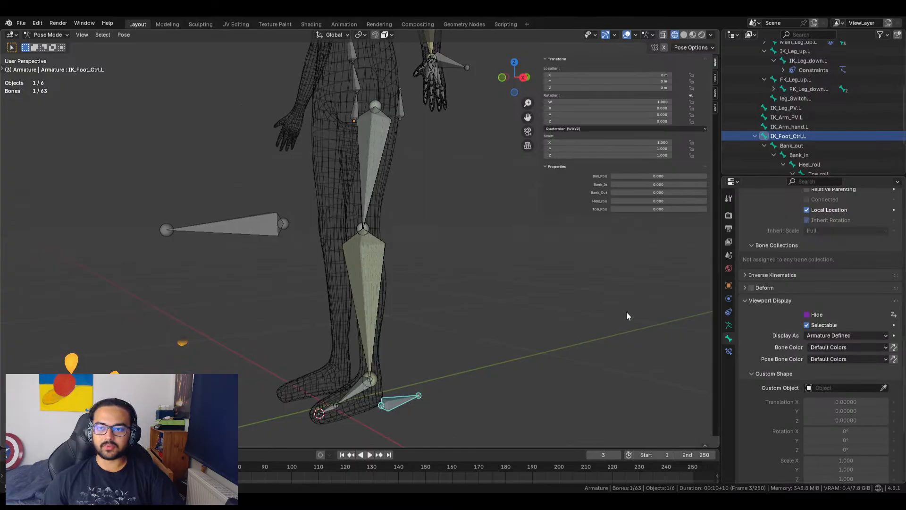
left_click(399, 104)
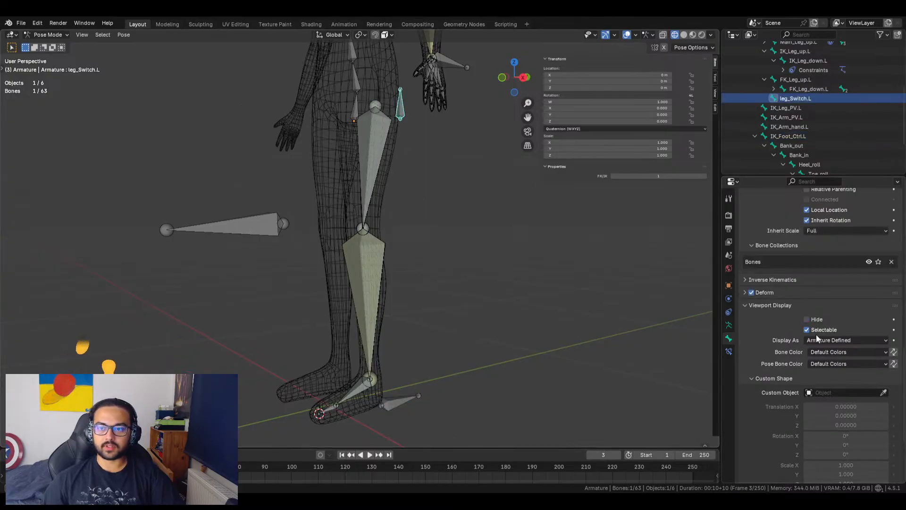
left_click_drag(636, 177, 622, 177)
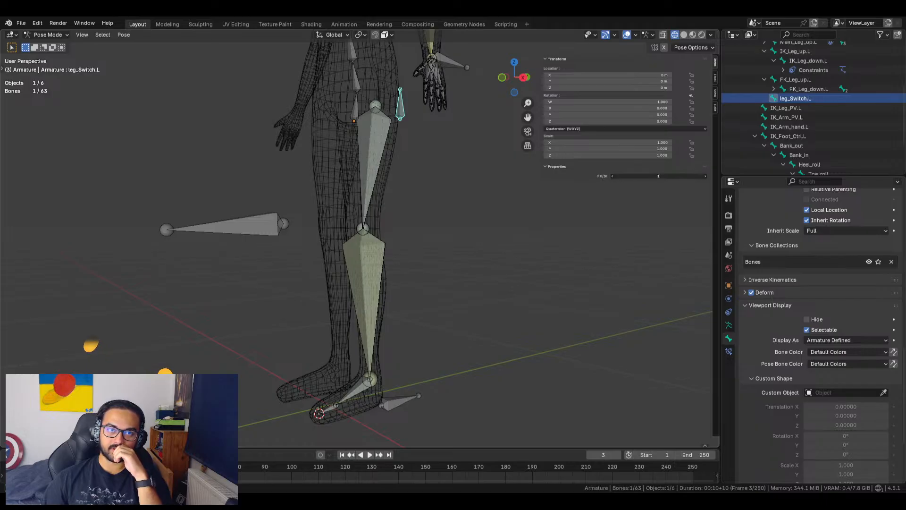
Edit the Hide driver of IK_Foot_Ctrl.L and remove the *0 factor so the expression reads FK_IK
left_click(399, 405)
right_click(831, 316)
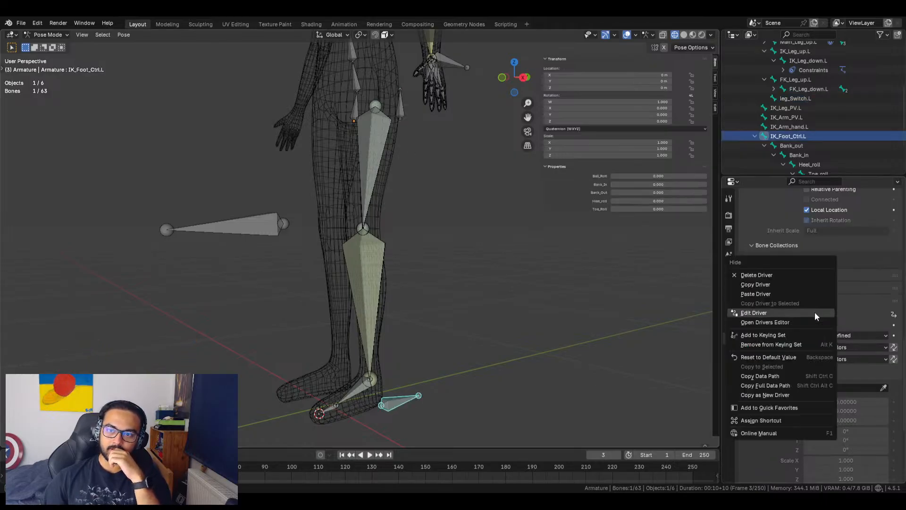
left_click(774, 314)
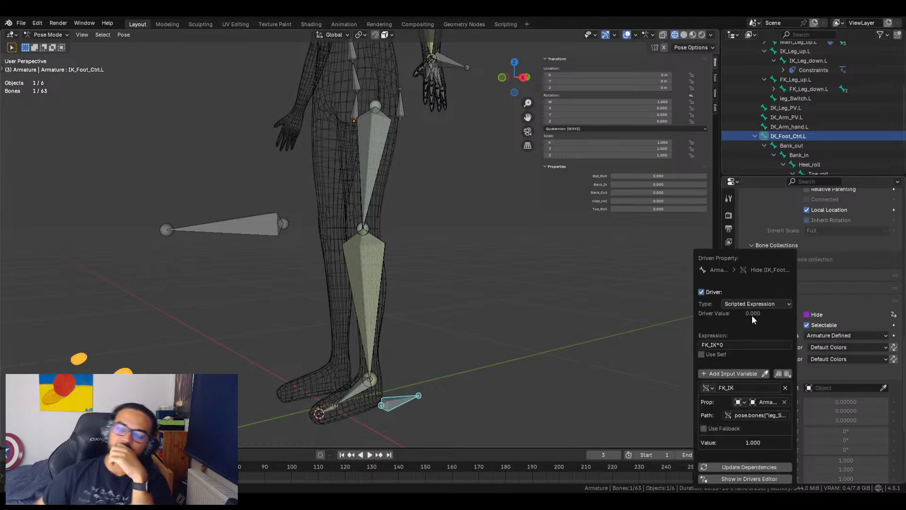
left_click(755, 344)
key("BackSpace")
key("BackSpace")
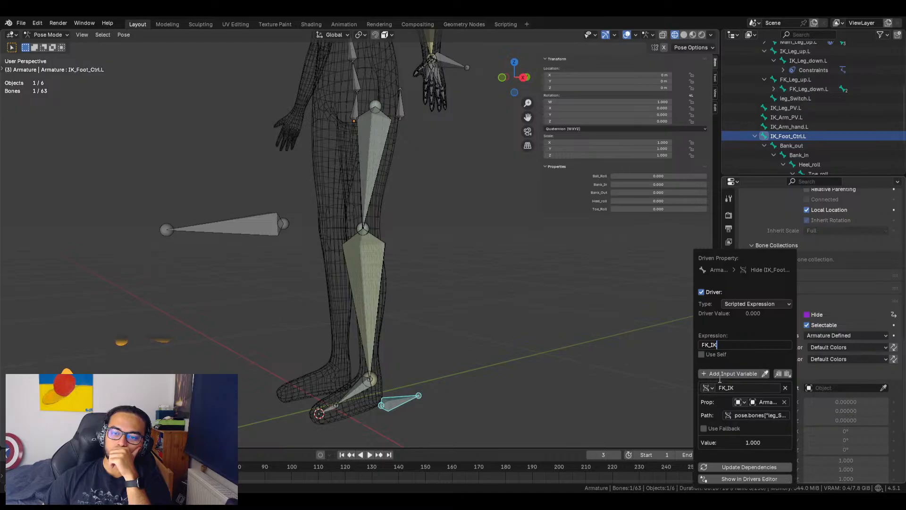
key("Return")
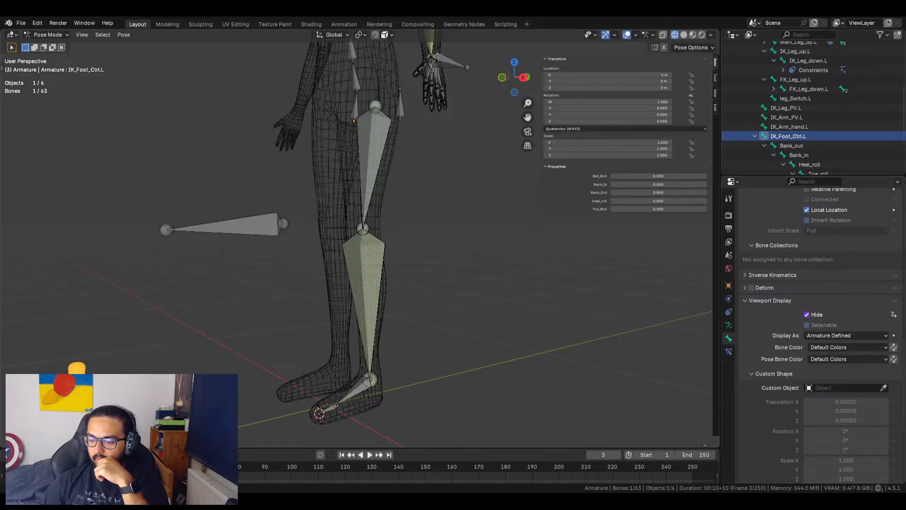
Change the Hide driver expression of IK_Foot_Ctrl.L to -1*FK_IK and test it with the FK/IK property of leg_Switch.L
left_click(402, 107)
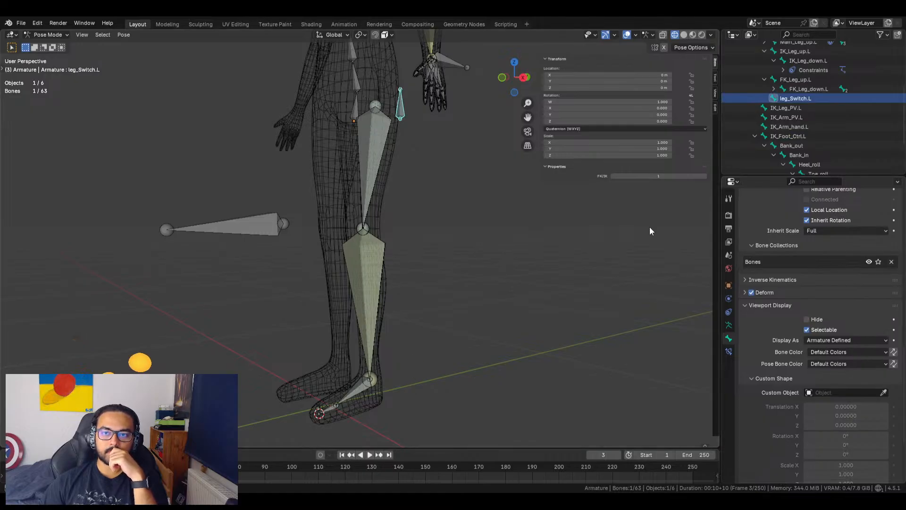
scroll(794, 107, "down", 4)
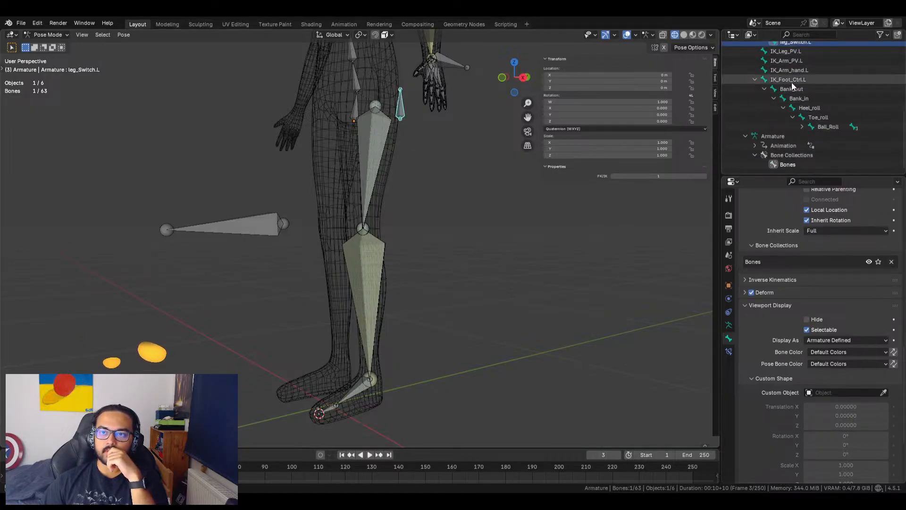
left_click(792, 80)
right_click(818, 312)
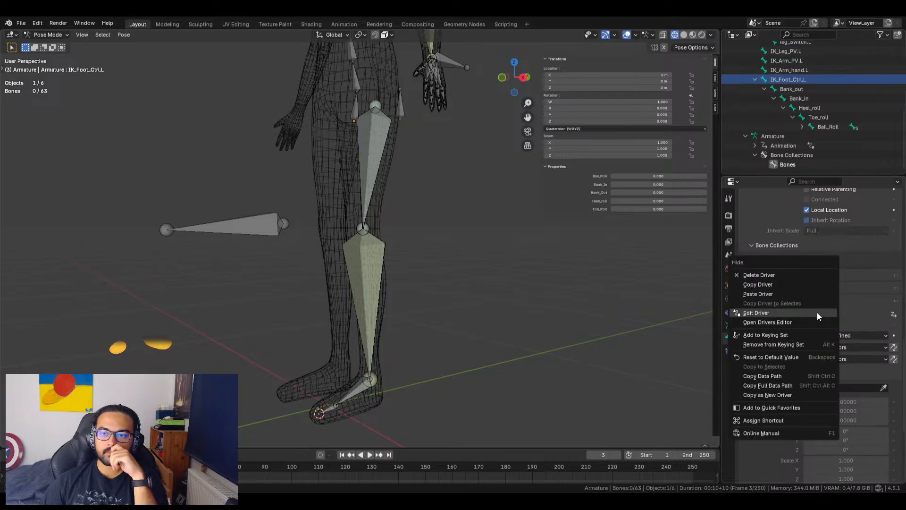
left_click(775, 314)
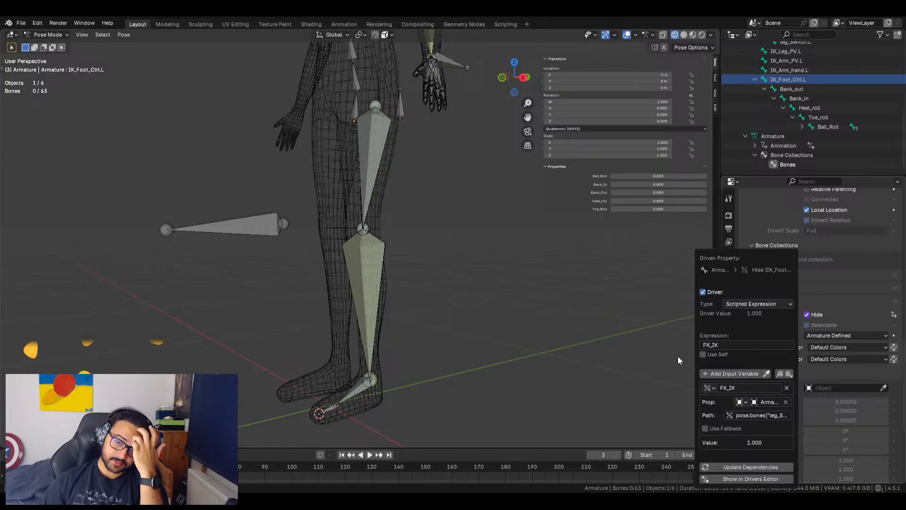
left_click(704, 345)
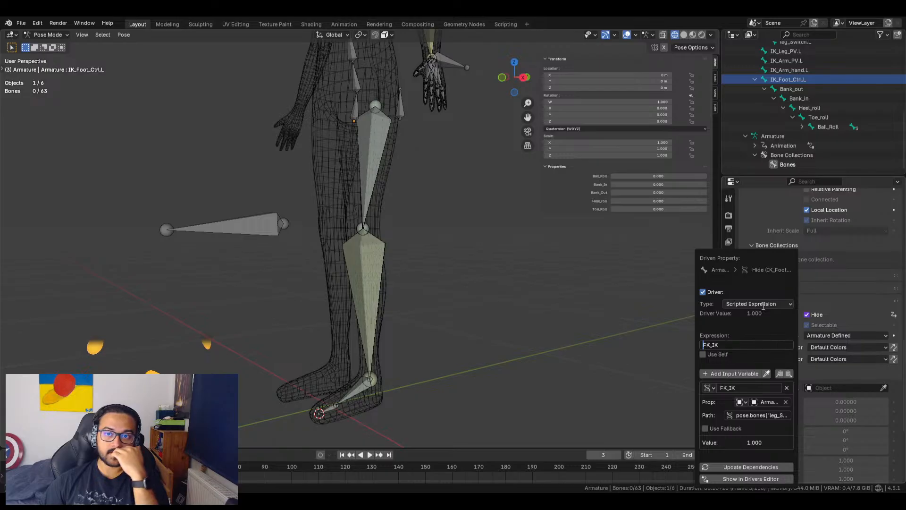
type("1-")
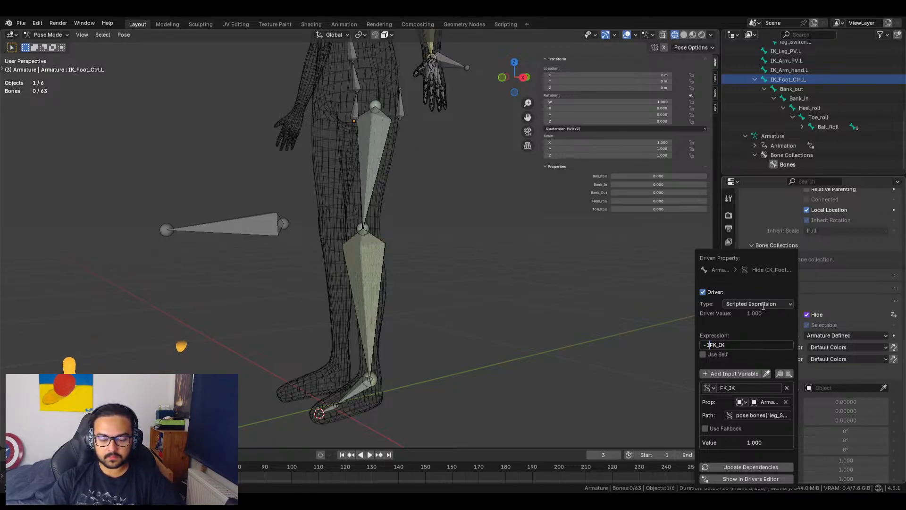
type("*")
key("Return")
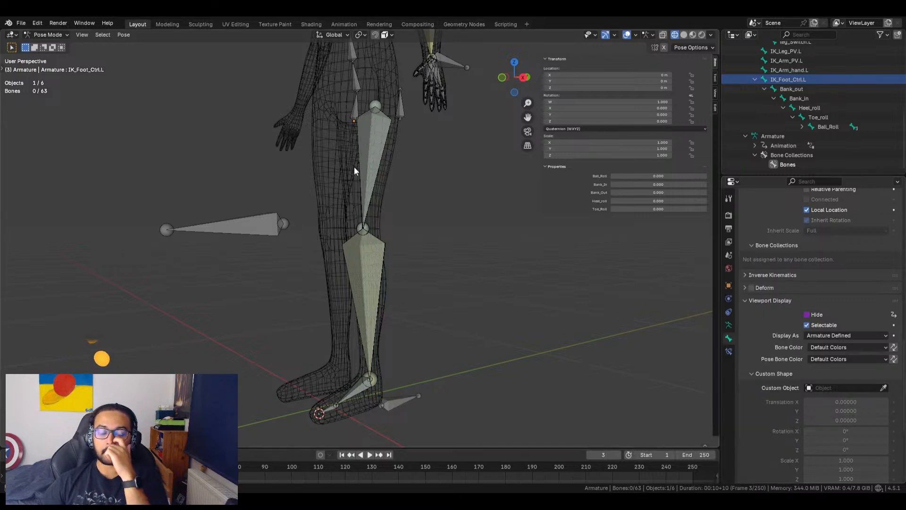
left_click(401, 107)
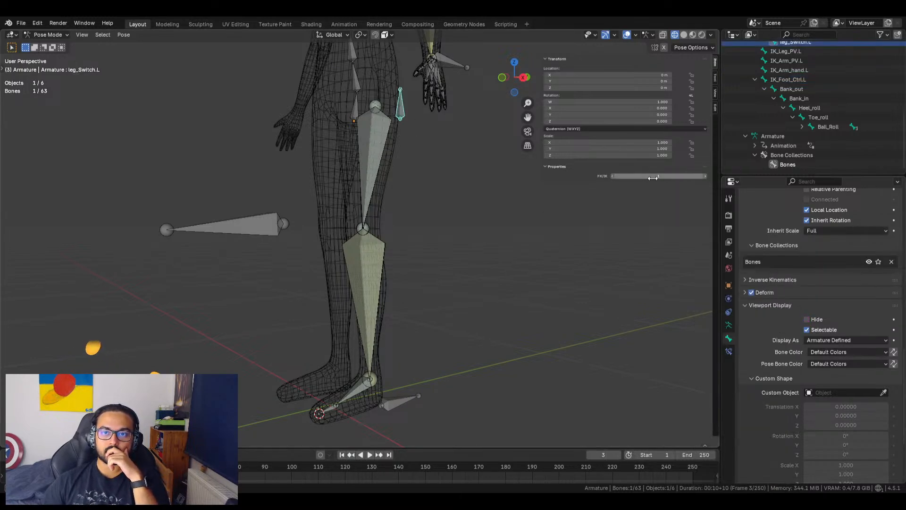
left_click_drag(658, 176, 680, 176)
Edit the Hide driver of IK_Foot_Ctrl.L and change its scripted expression to 2*FK_IK
left_click(397, 401)
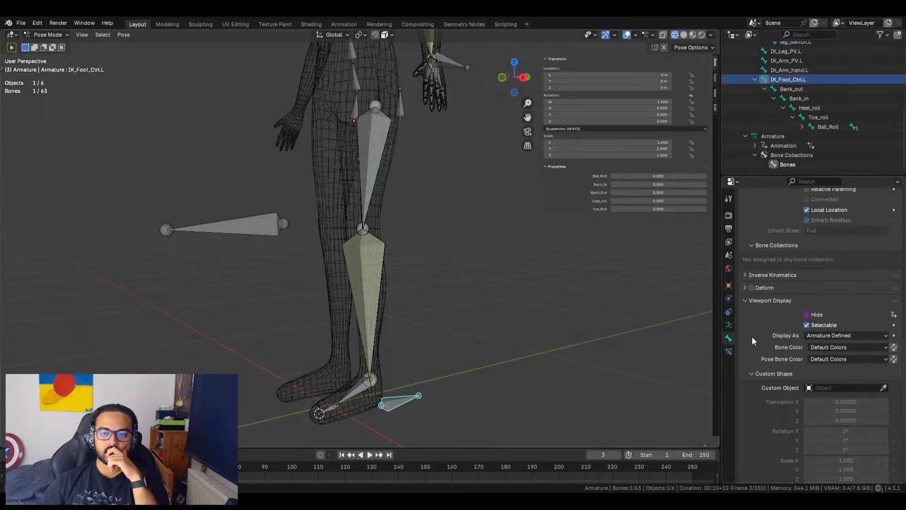
right_click(818, 316)
left_click(789, 316)
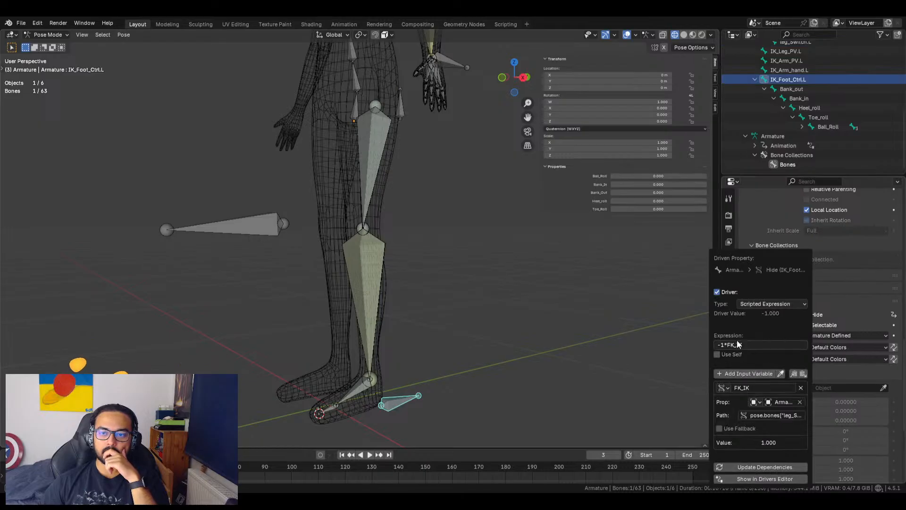
key("BackSpace")
key("BackSpace")
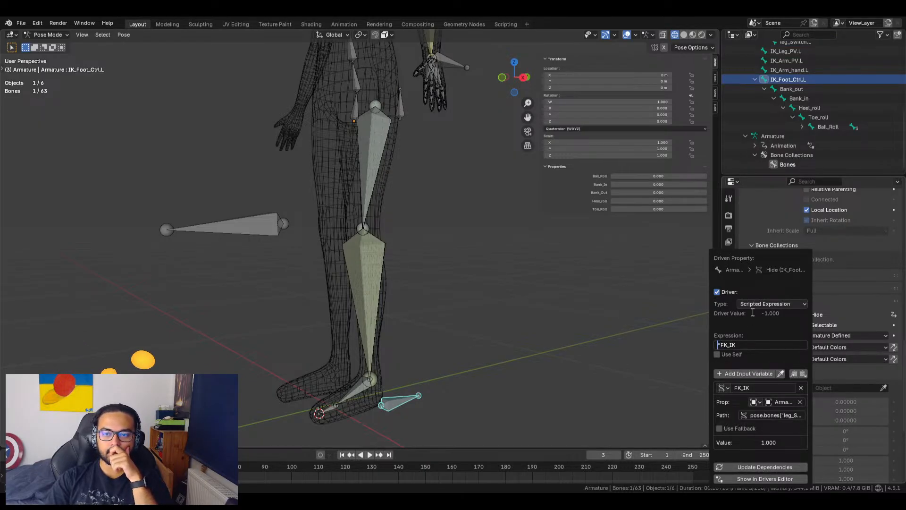
type("2")
key("Return")
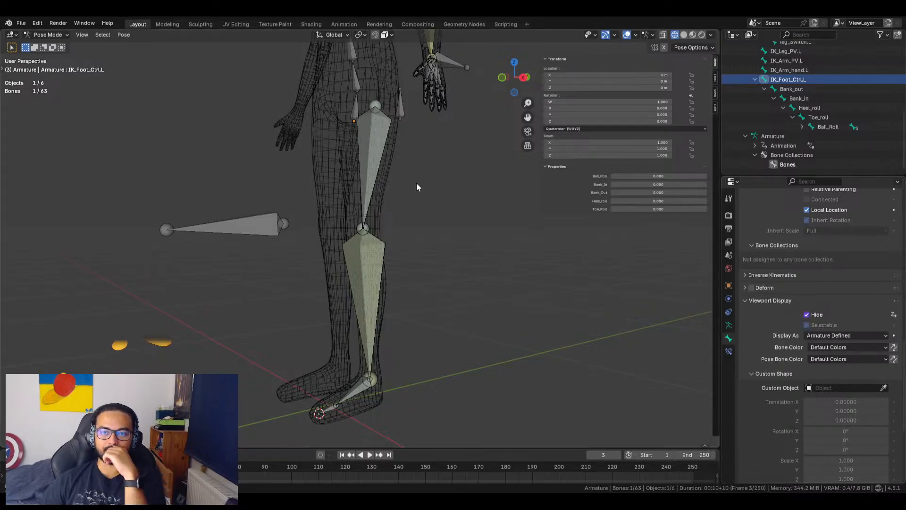
Test the foot control's visibility by switching the FK/IK property of leg_Switch.L to 0, to 1 and back to 0
left_click(401, 108)
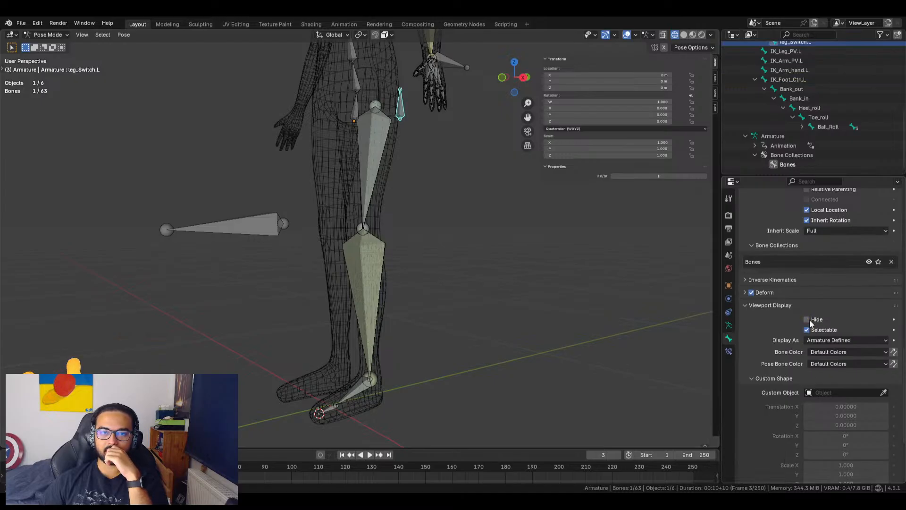
left_click(612, 176)
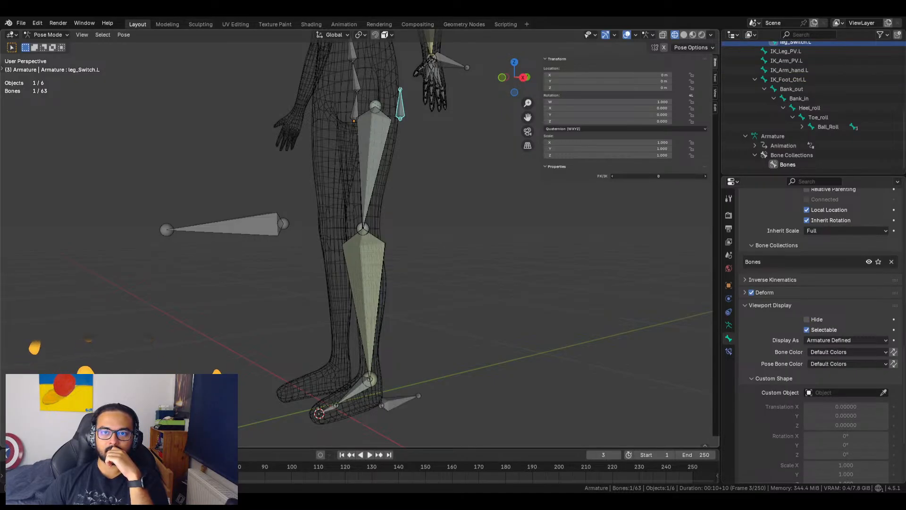
left_click_drag(659, 176, 672, 176)
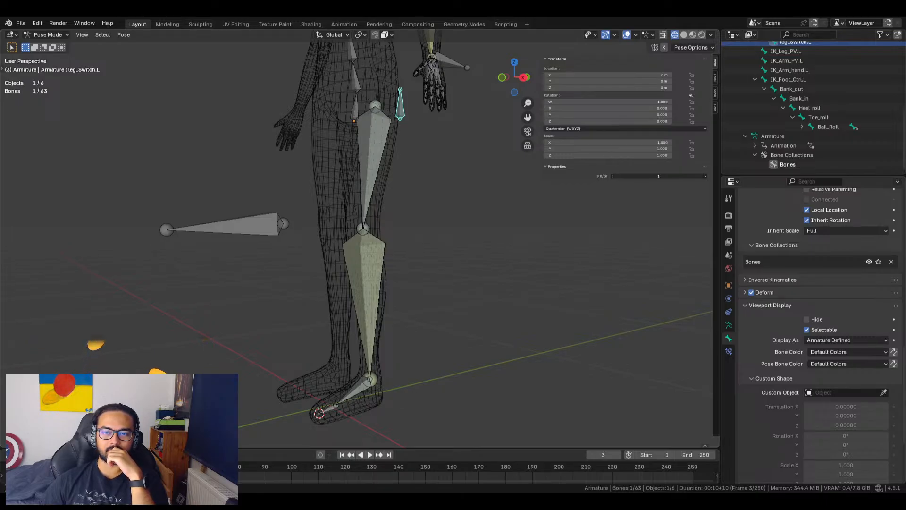
left_click_drag(659, 176, 649, 176)
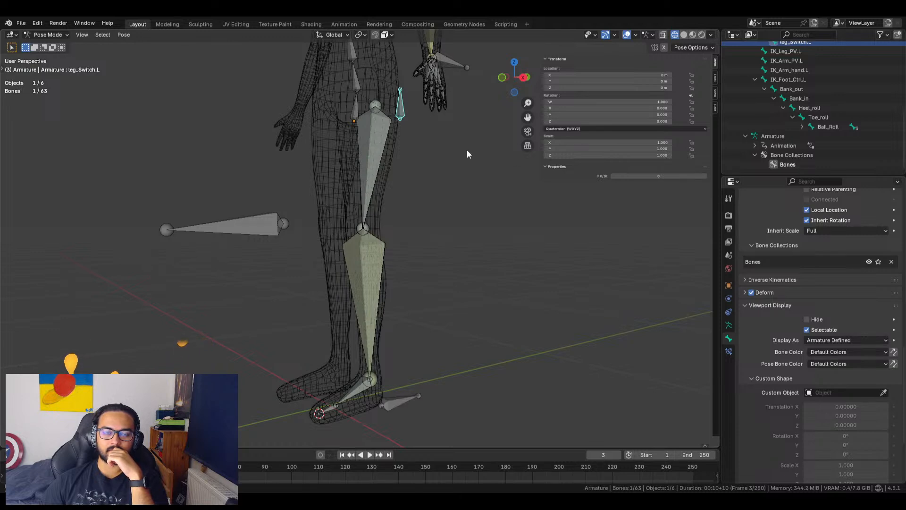
Edit the Hide driver of IK_Foot_Ctrl.L and set its scripted expression to -1*FK_IK
left_click(393, 403)
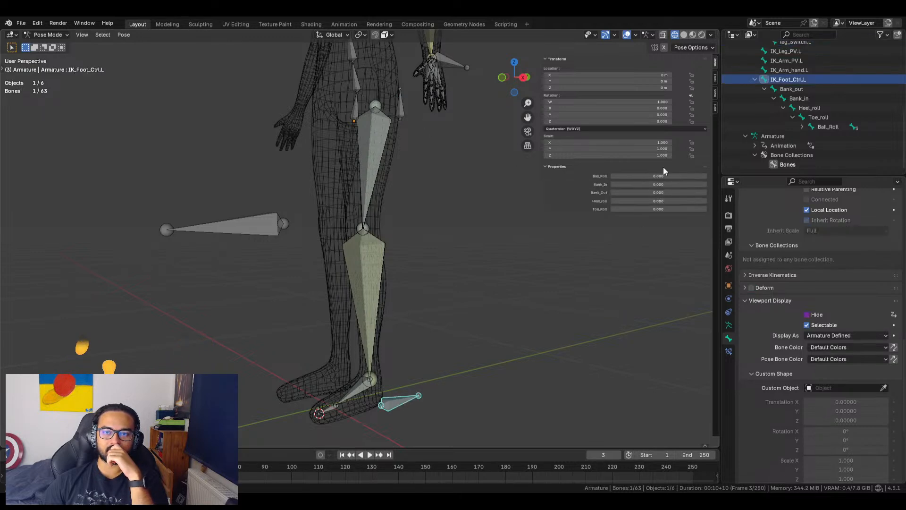
right_click(394, 403)
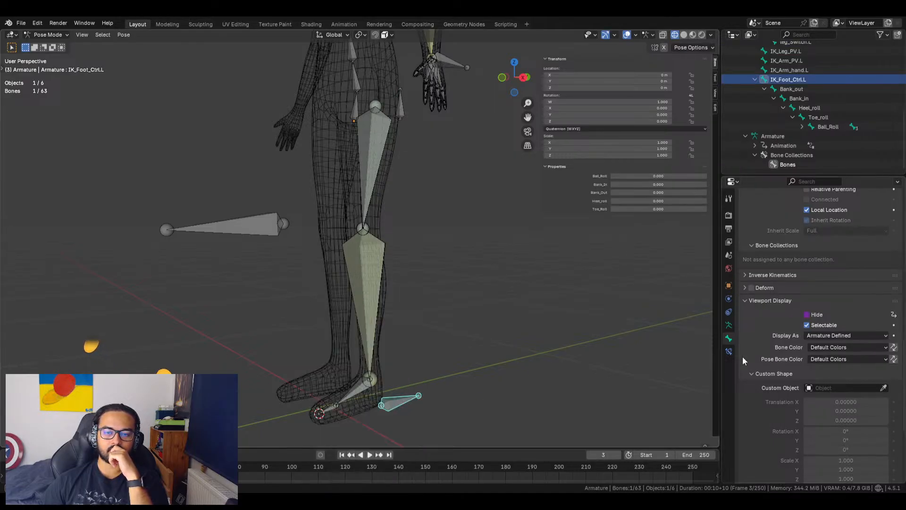
right_click(817, 315)
left_click(775, 316)
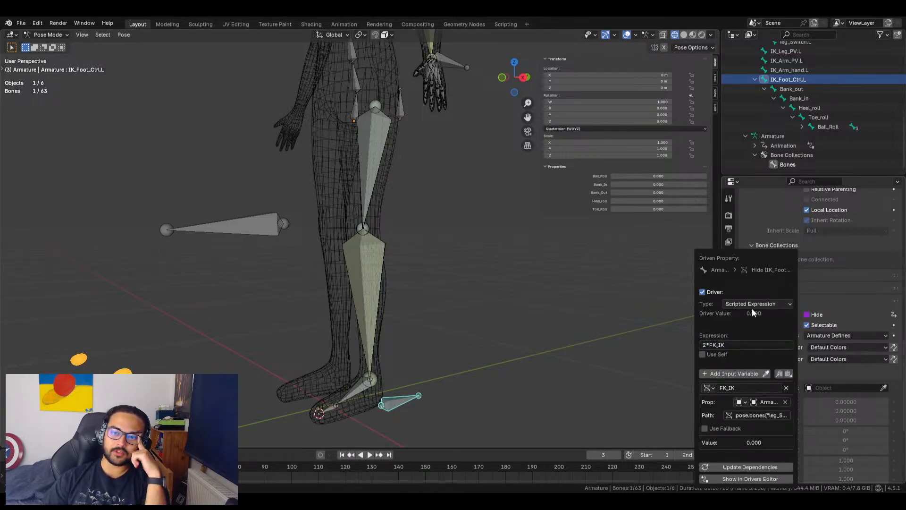
left_click(715, 344)
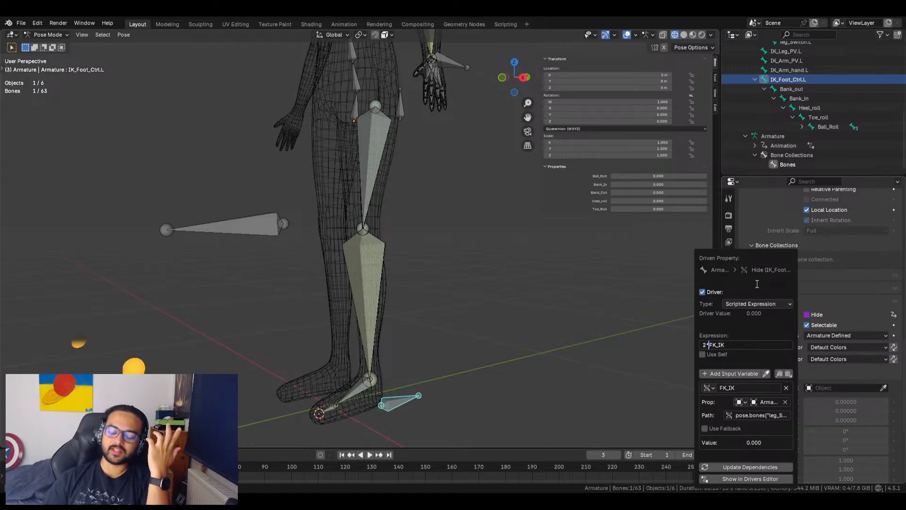
key("BackSpace")
key("BackSpace")
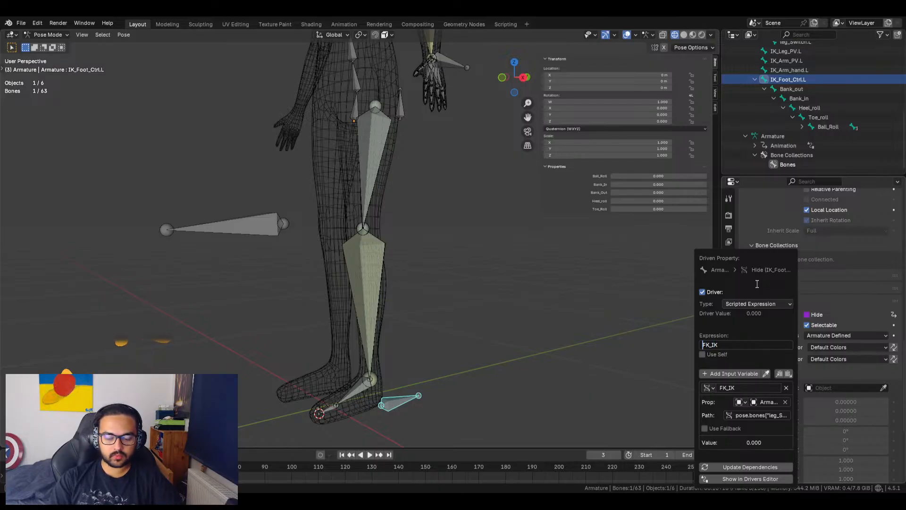
type("-1*")
key("Return")
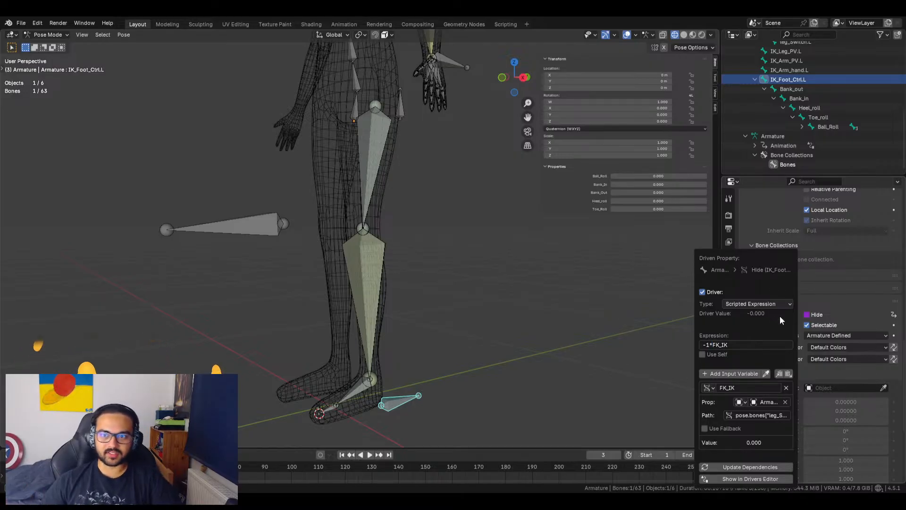
Remove the minus sign from the Hide driver expression and raise the factor so it reads 1.5*FK_IK
left_click(710, 344)
left_click(709, 345)
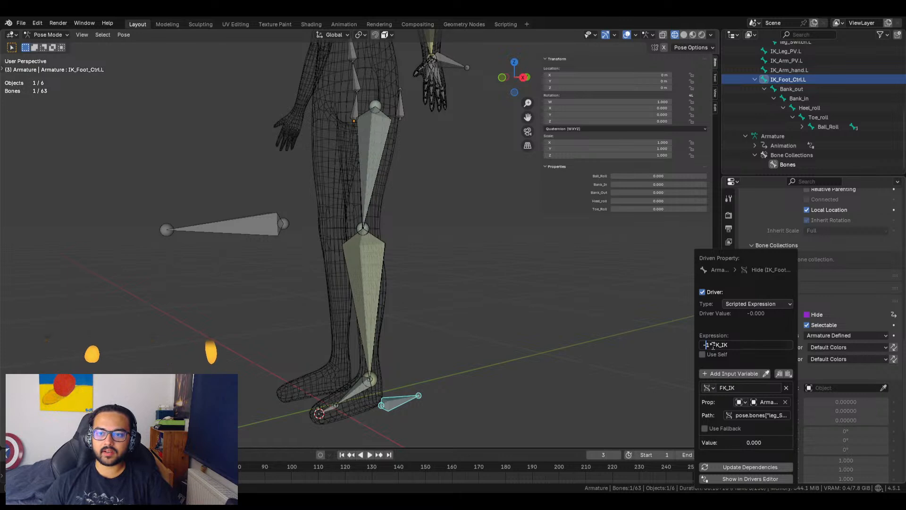
key("BackSpace")
key("Return")
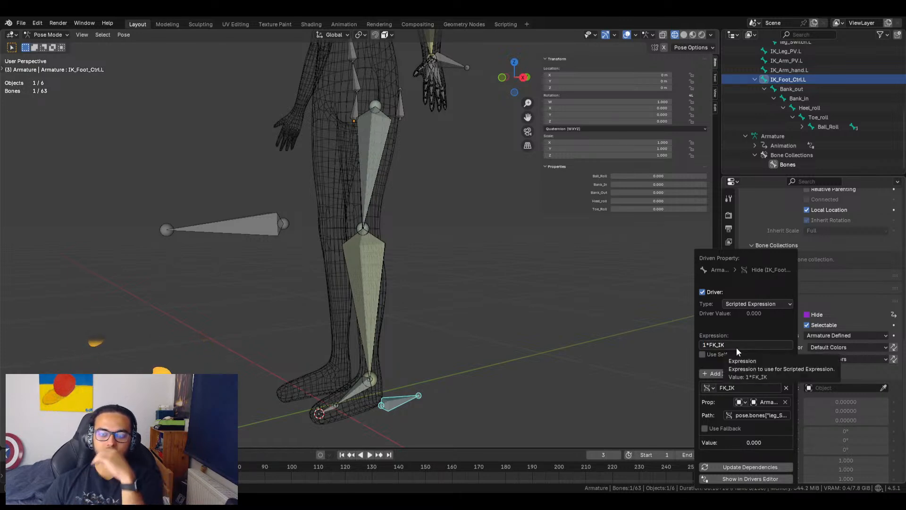
left_click(707, 345)
left_click(707, 345)
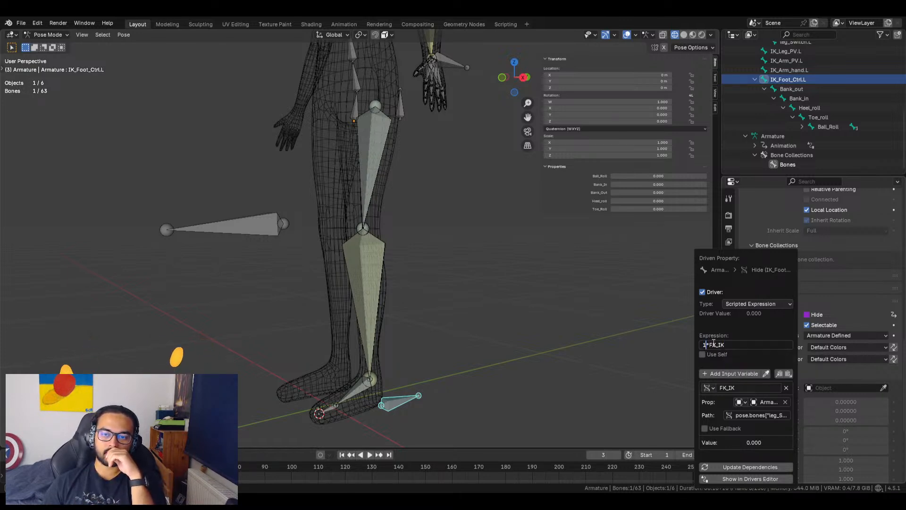
type(".5")
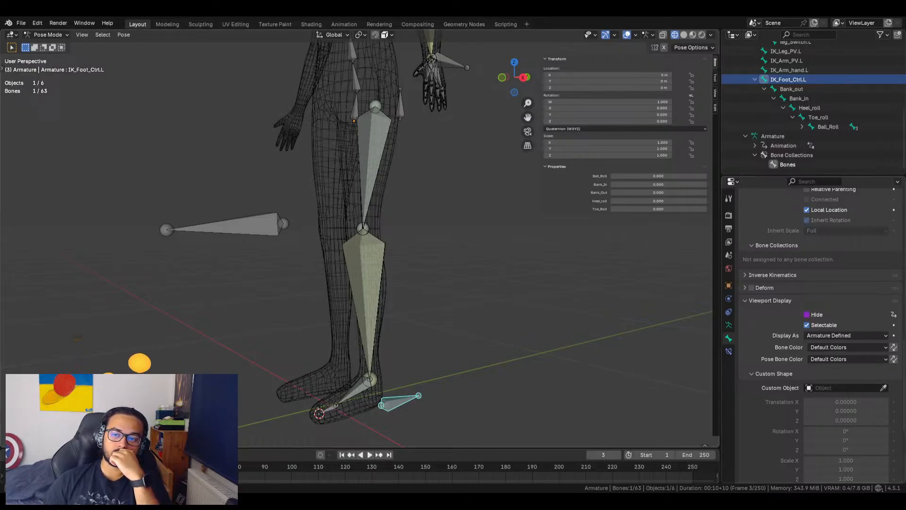
Try the word invert in place of the numeric factor in the foot control's Hide driver expression, making it invert*FK_IK
right_click(796, 314)
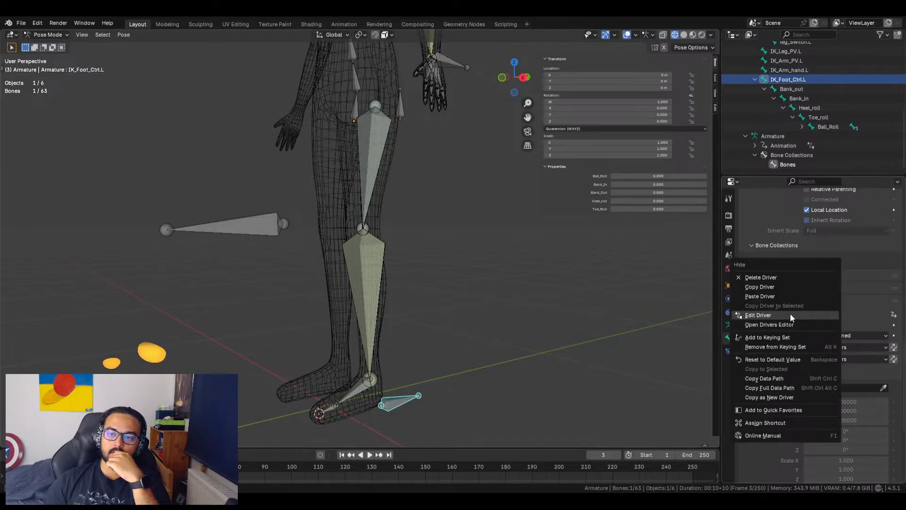
left_click(786, 313)
left_click(729, 345)
left_click(723, 344)
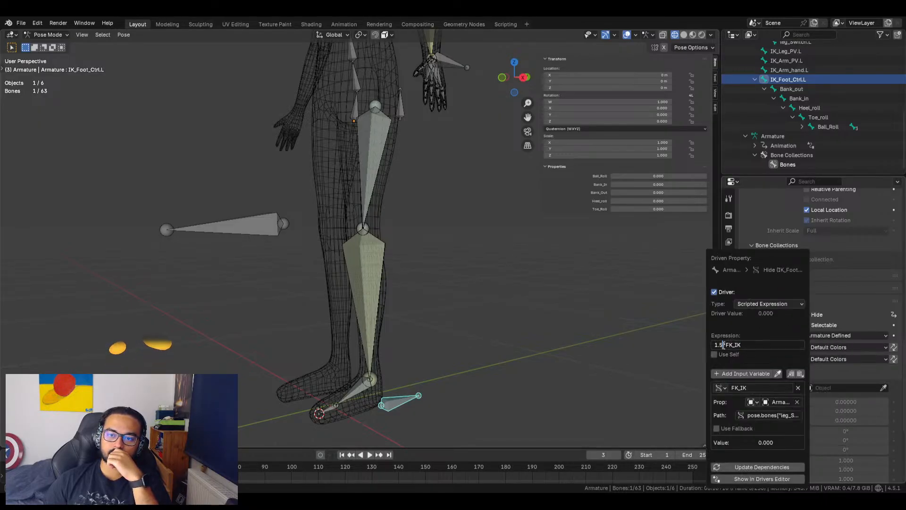
key("BackSpace")
key("BackSpace")
key("BackSpace")
type("invert")
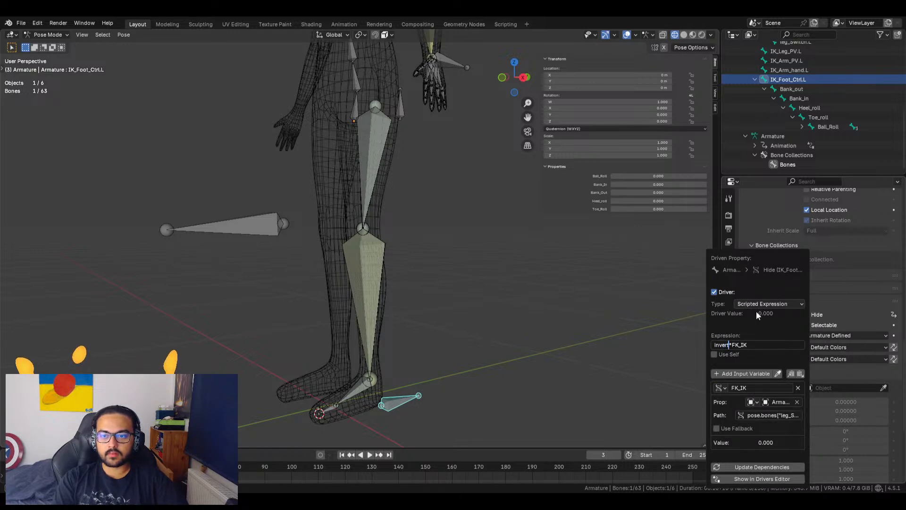
key("Return")
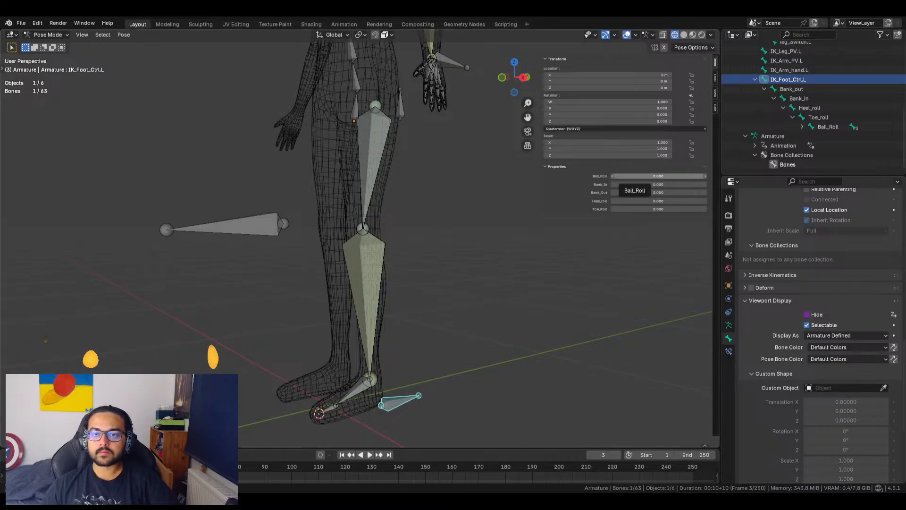
Replace the invert* part of the Hide driver expression of IK_Foot_Ctrl.L with the words reverse number
right_click(817, 314)
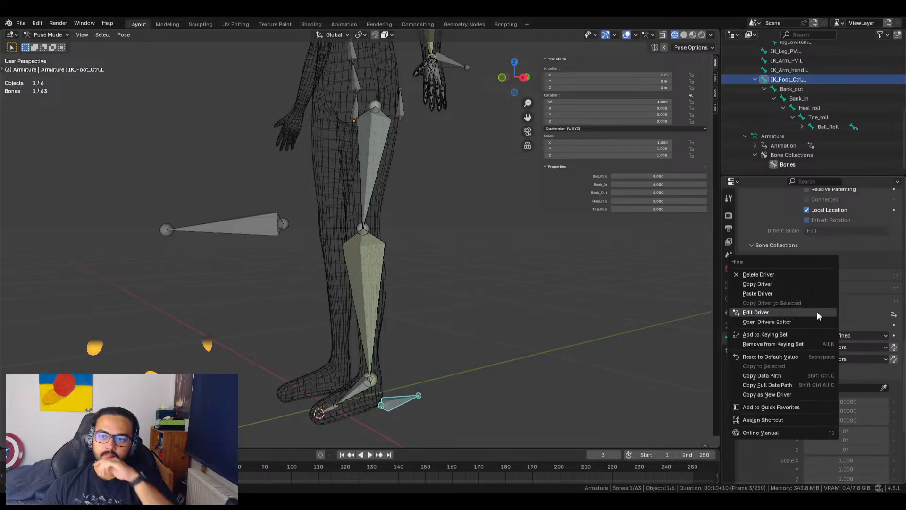
left_click(785, 311)
left_click(731, 335)
left_click(730, 334)
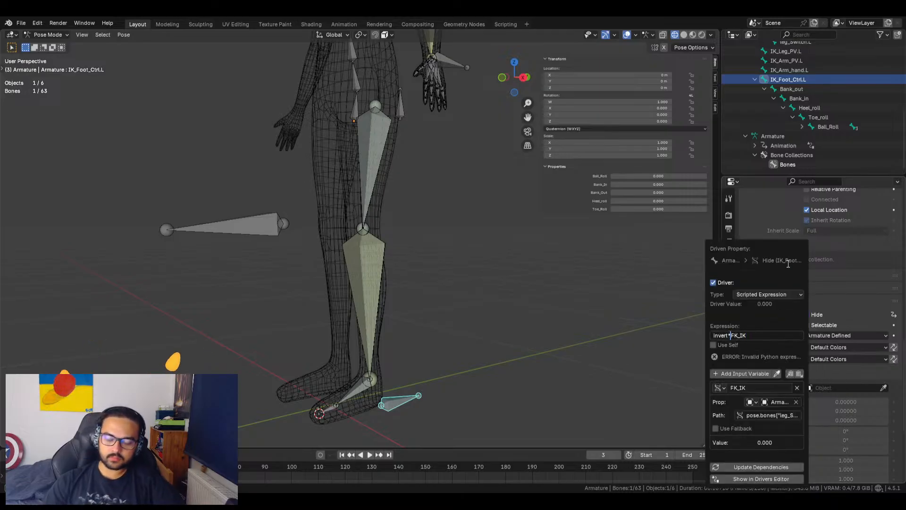
key("BackSpace")
key("BackSpace")
key("BackSpace")
key("BackSpace")
key("BackSpace")
key("BackSpace")
key("BackSpace")
type("reverse number")
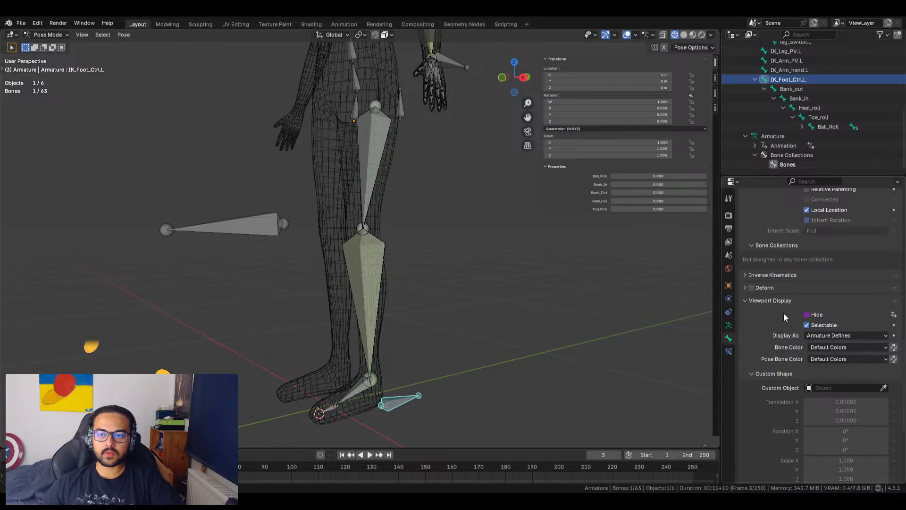
Replace the Hide driver expression of IK_Foot_Ctrl.L with the condition if FK_IK = 0
right_click(786, 317)
left_click(781, 313)
left_click(749, 335)
left_click(749, 335)
key("BackSpace")
key("BackSpace")
key("BackSpace")
key("BackSpace")
key("BackSpace")
key("BackSpace")
key("BackSpace")
key("BackSpace")
key("BackSpace")
key("BackSpace")
key("BackSpace")
key("BackSpace")
key("BackSpace")
key("BackSpace")
type("if FK_IK")
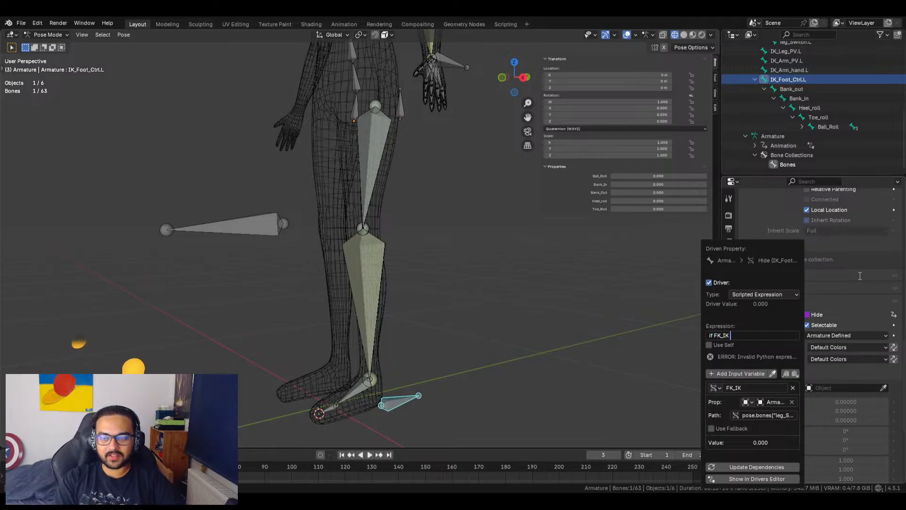
type("= 0ß")
key("BackSpace")
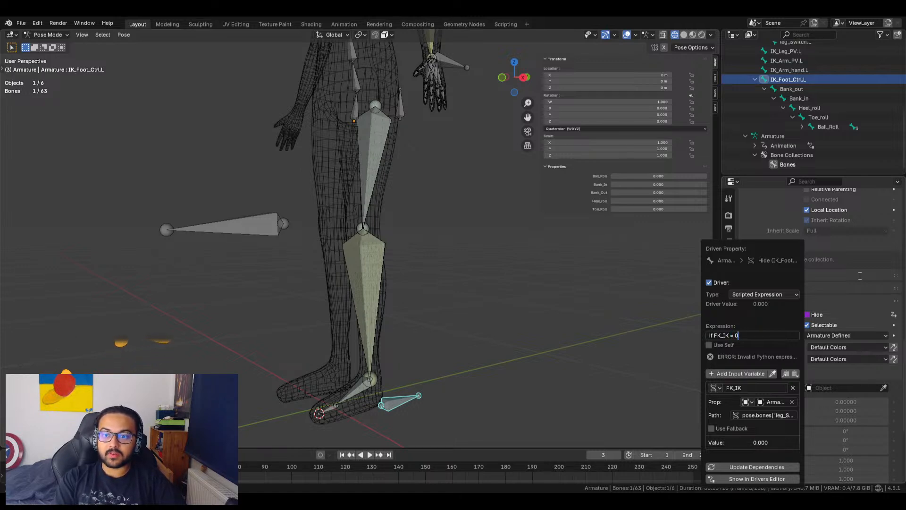
key("Return")
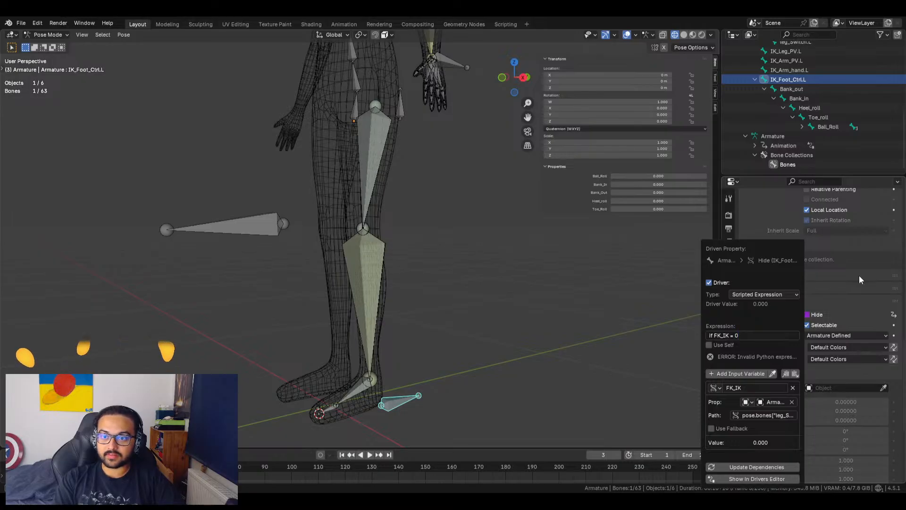
left_click(764, 336)
left_click(775, 328)
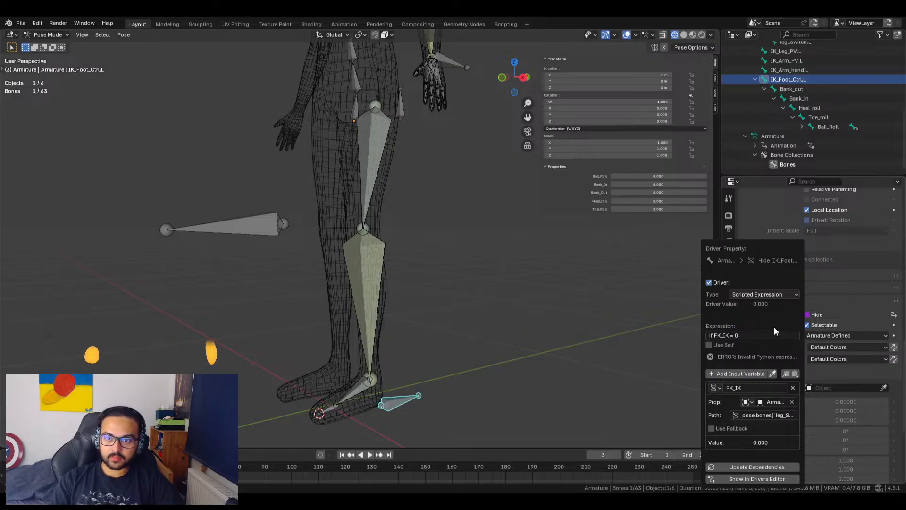
left_click(755, 335)
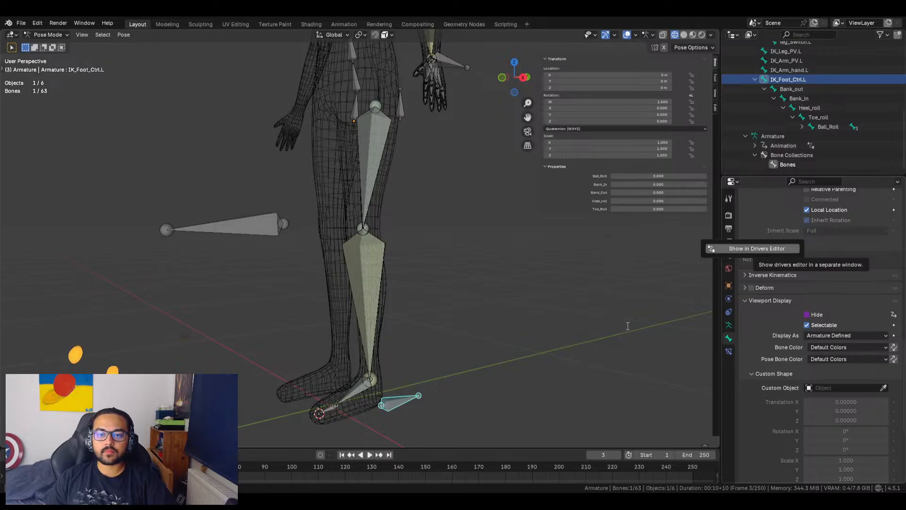
Test hiding and revealing IK_Foot_Ctrl.L manually in the viewport, twice in a row
key("h")
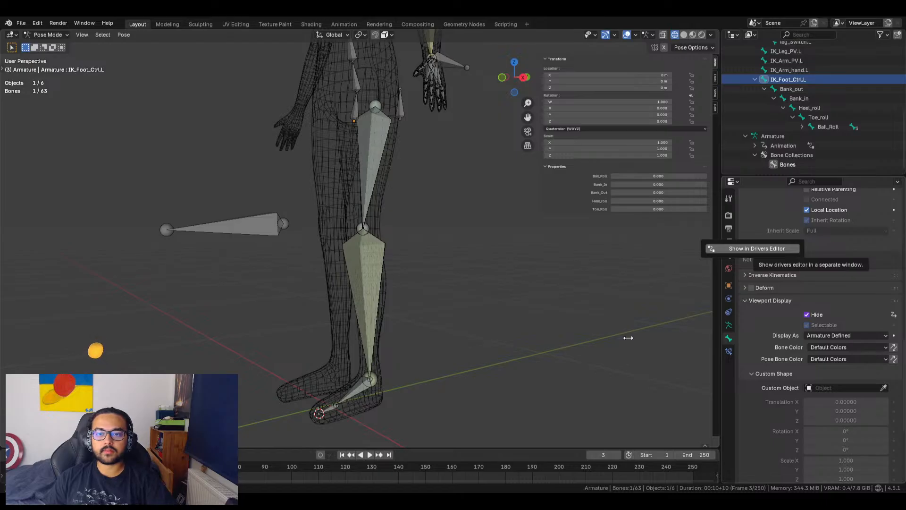
key("alt+h")
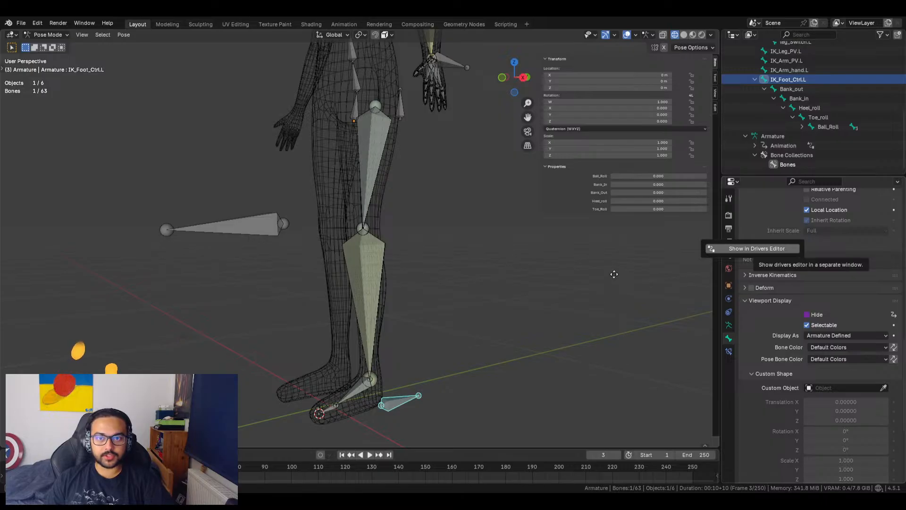
key("h")
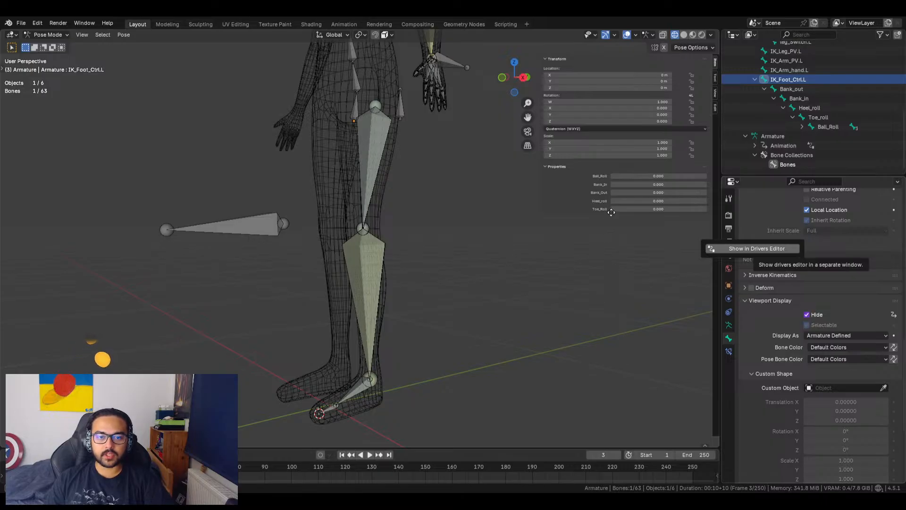
left_click(612, 211)
key("alt+h")
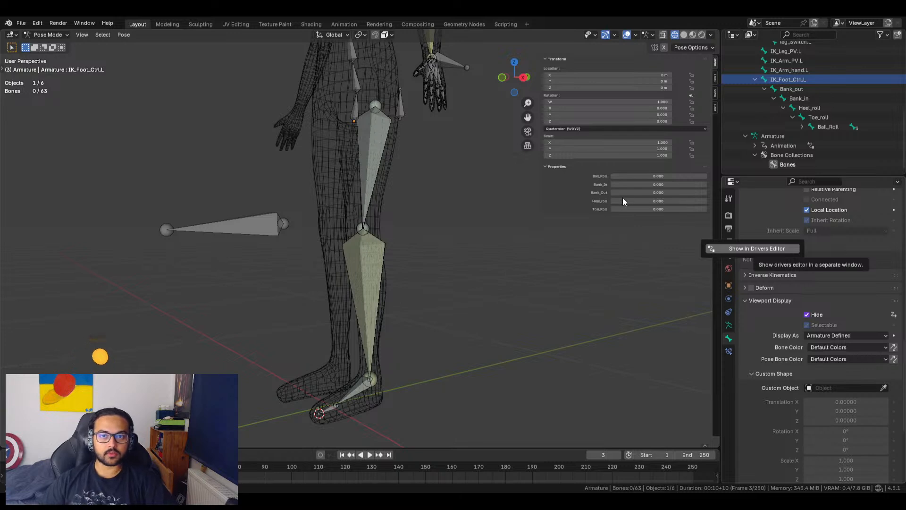
Set the FK/IK property of leg_Switch.L to 0 to test the foot control's visibility
left_click(401, 108)
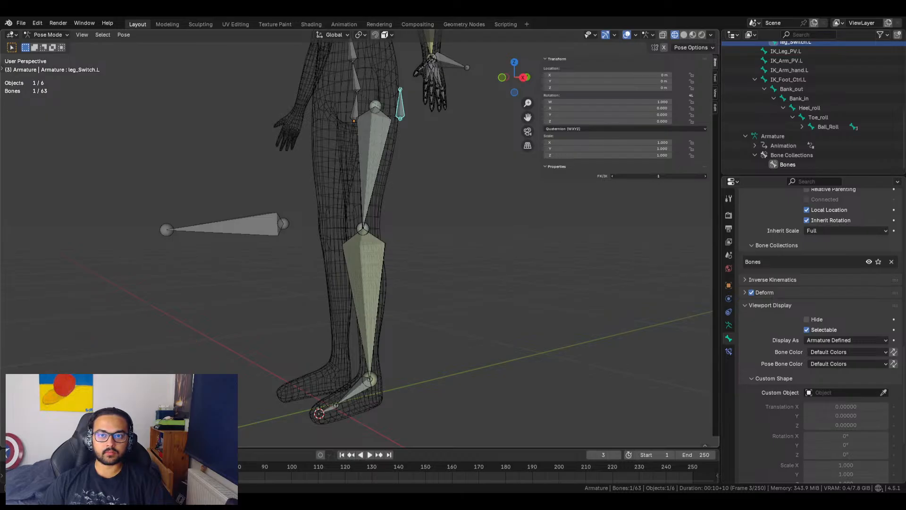
left_click(612, 176)
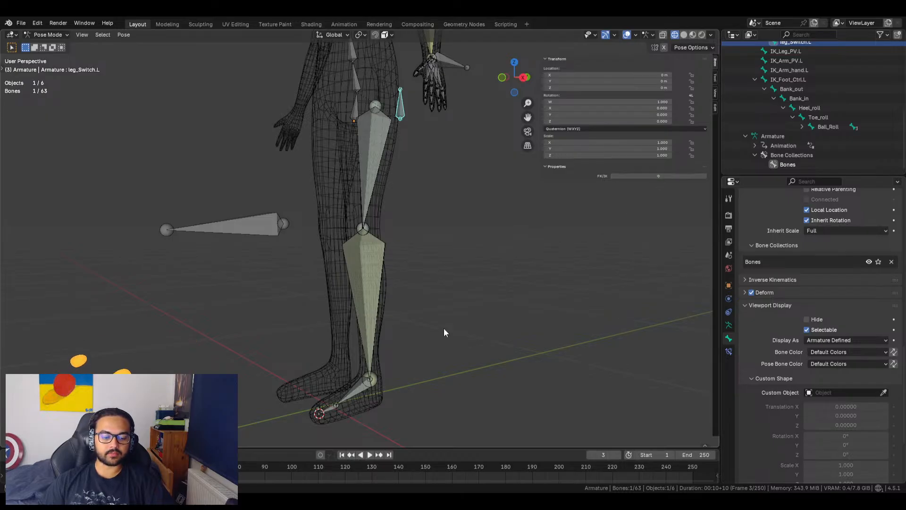
key("h")
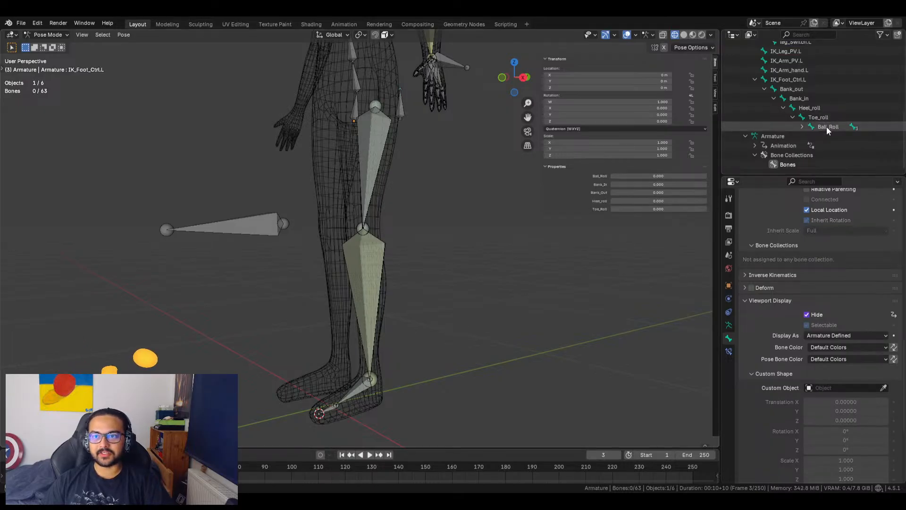
Select the hidden IK_Foot_Ctrl.L bone and open its Hide driver for review
left_click(805, 80)
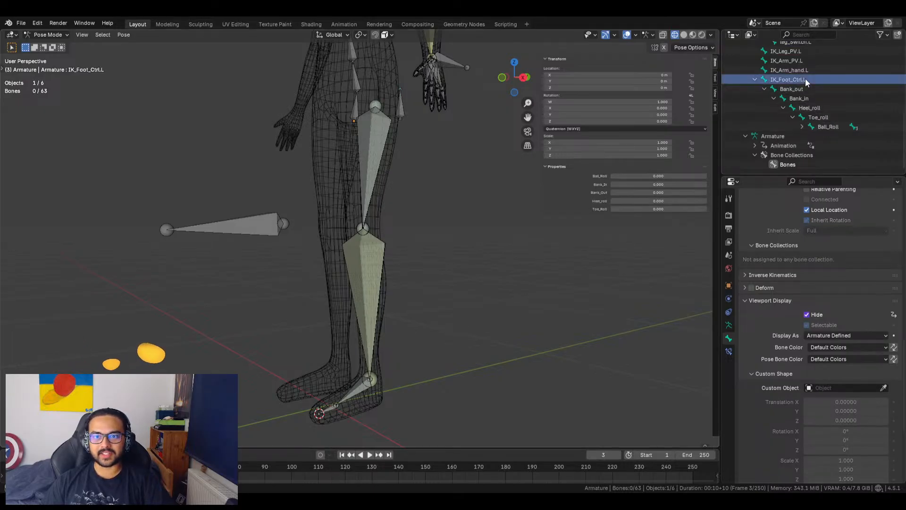
right_click(823, 313)
left_click(822, 314)
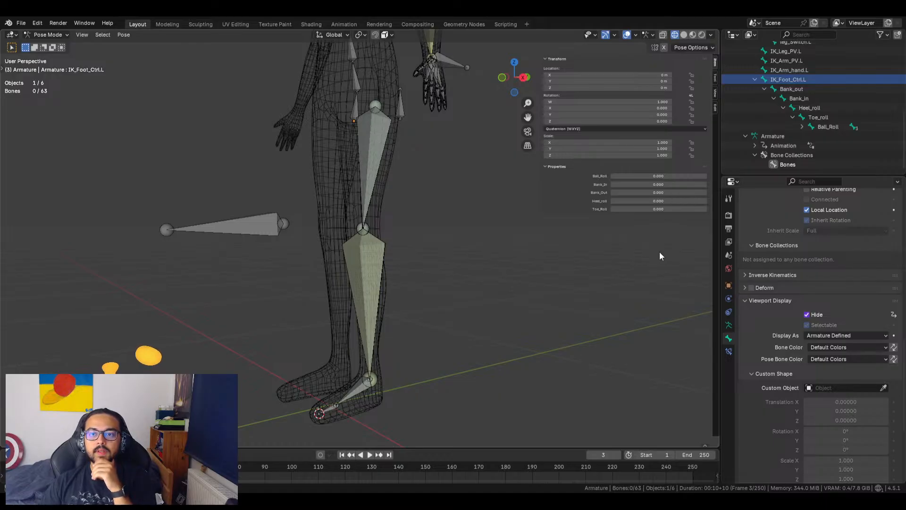
Try switching the FK/IK property of leg_Switch.L to check the foot control's visibility, and undo the last change
left_click(400, 108)
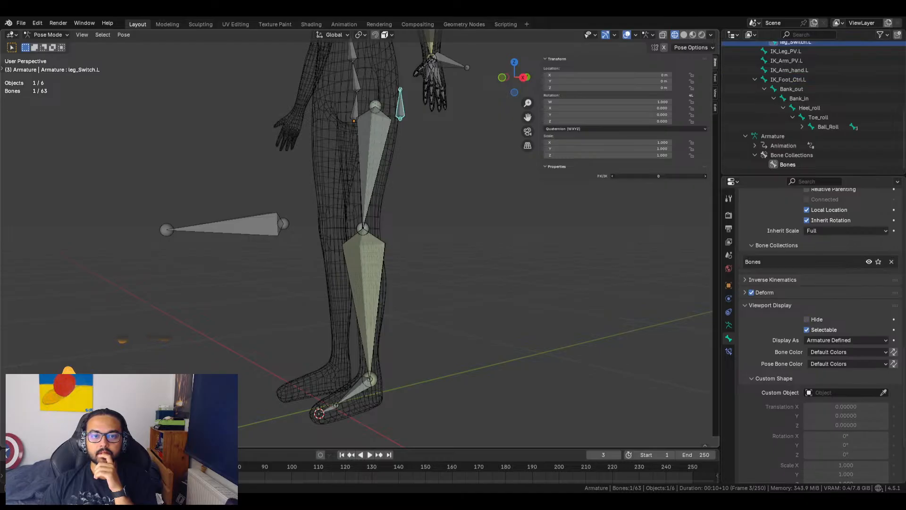
left_click_drag(665, 176, 647, 176)
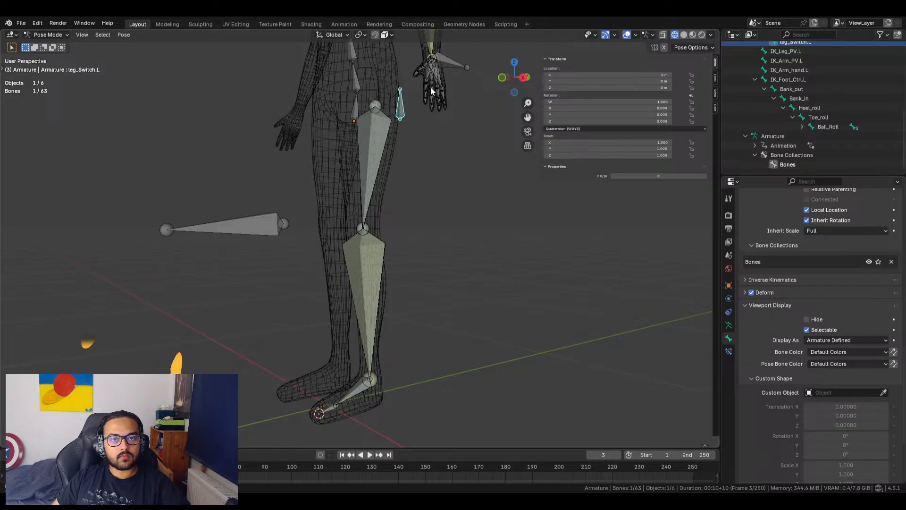
left_click(705, 176)
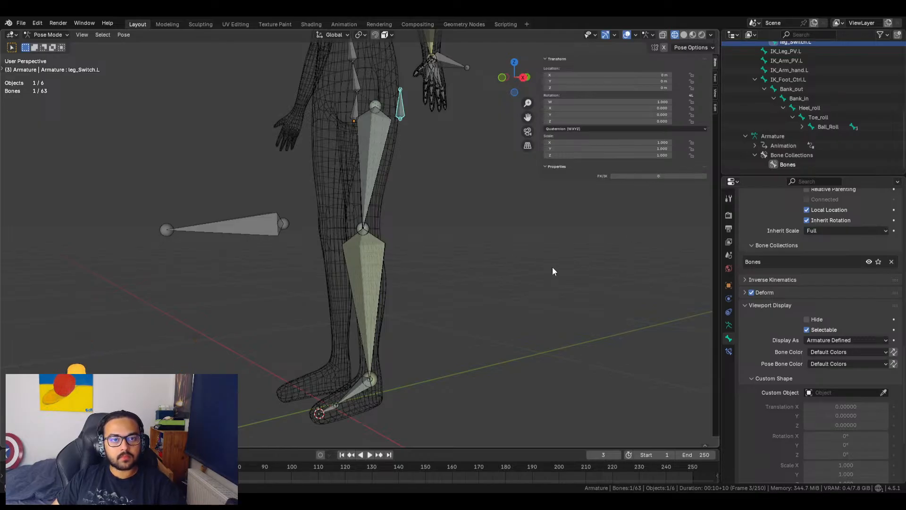
key("ctrl+z")
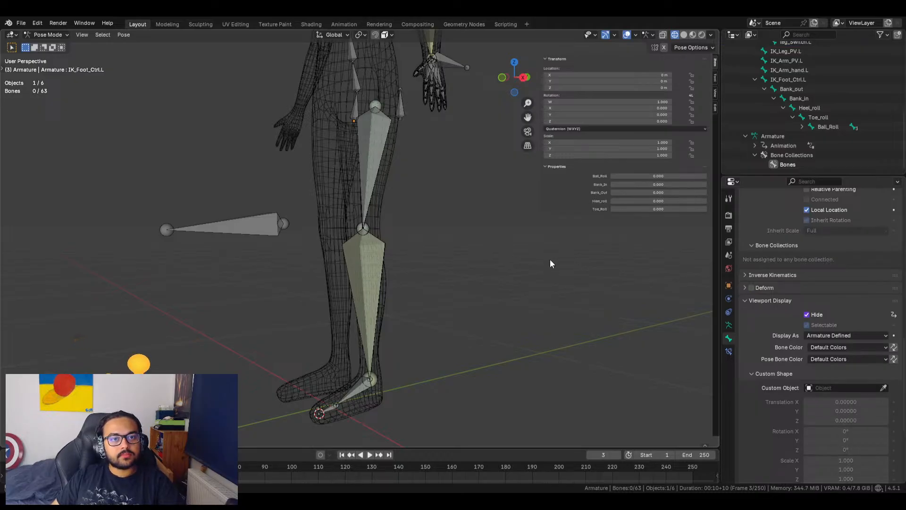
Reveal the hidden IK_Foot_Ctrl.L bone and switch leg_Switch.L's FK/IK property between 0 and 1 to test its Hide driver
key("alt+h")
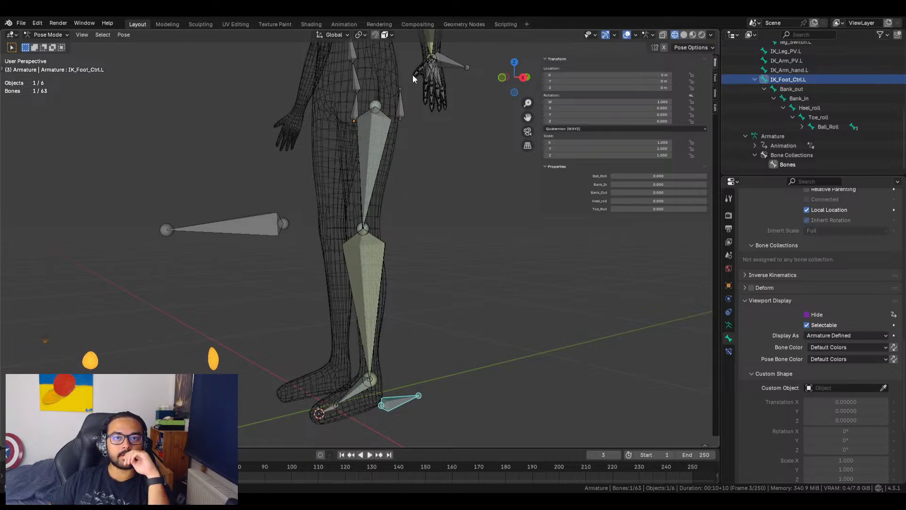
left_click(405, 105)
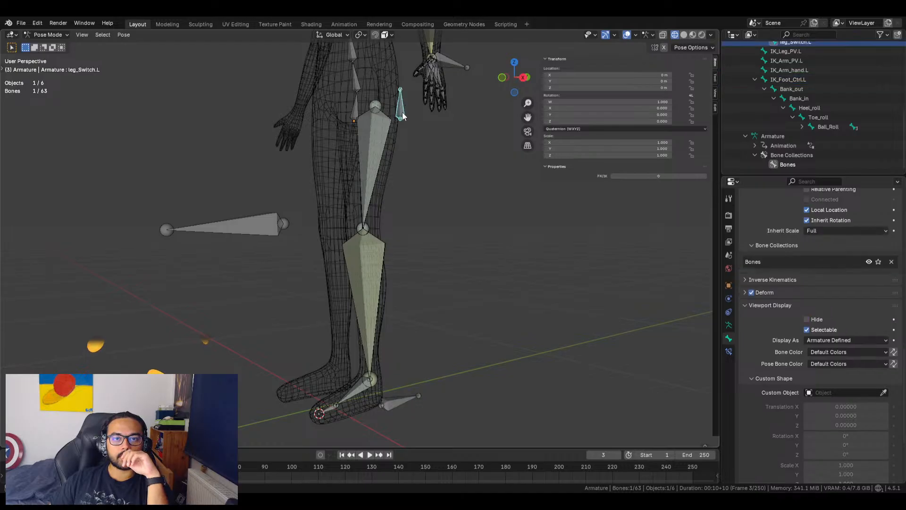
left_click_drag(648, 176, 670, 176)
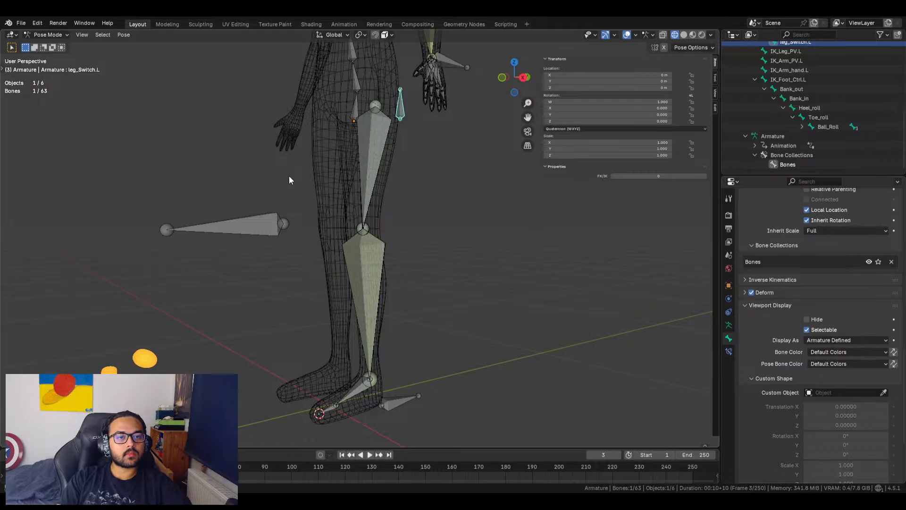
left_click_drag(618, 176, 649, 176)
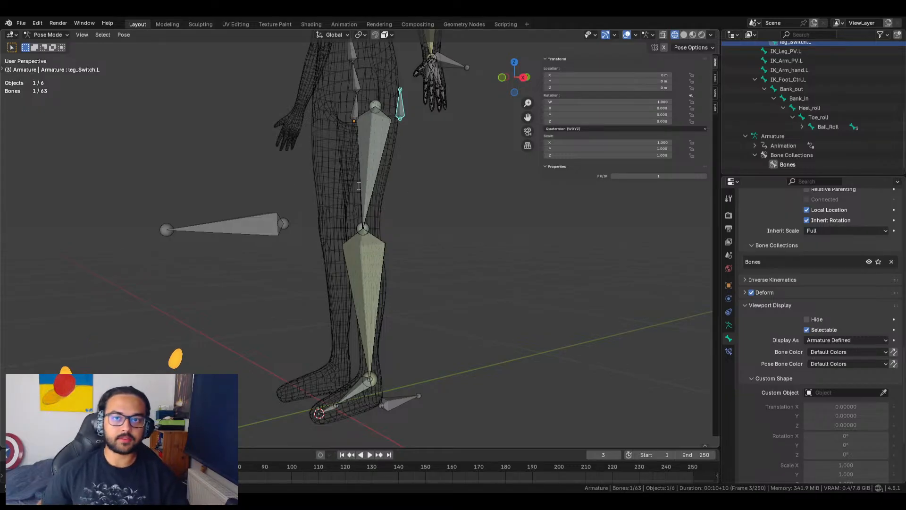
left_click_drag(653, 177, 635, 177)
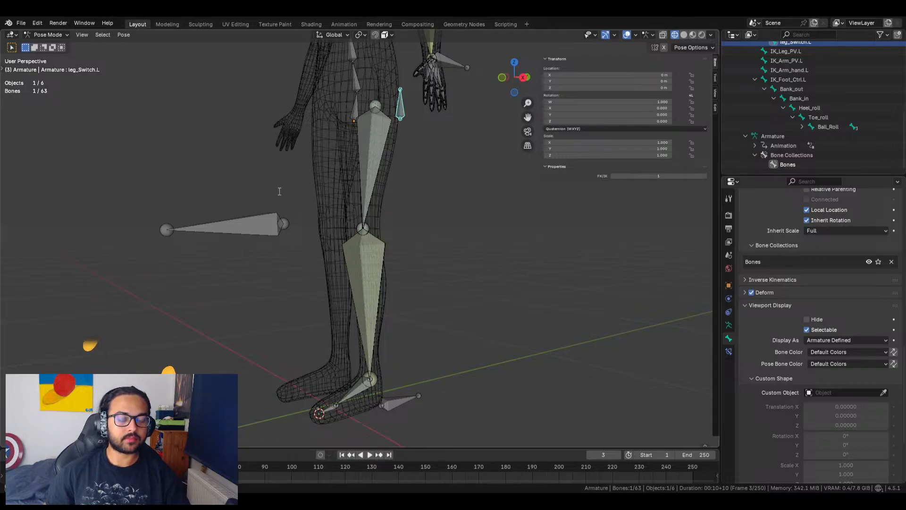
key("Return")
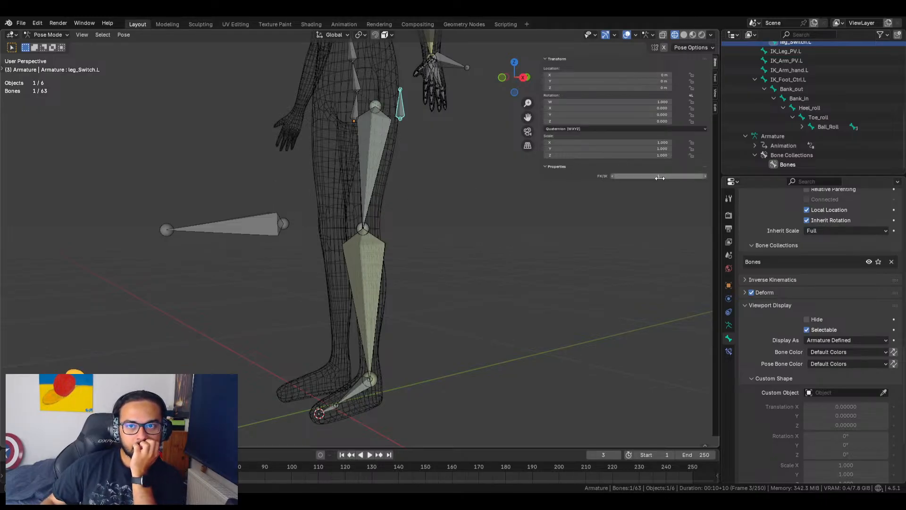
Retest leg_Switch.L's FK/IK property, undoing one change and alternating selection with IK_Foot_Ctrl.L to check its Hide state
mouse_move(658, 176)
left_mouse_down()
mouse_move(647, 176)
mouse_move(659, 176)
left_mouse_up()
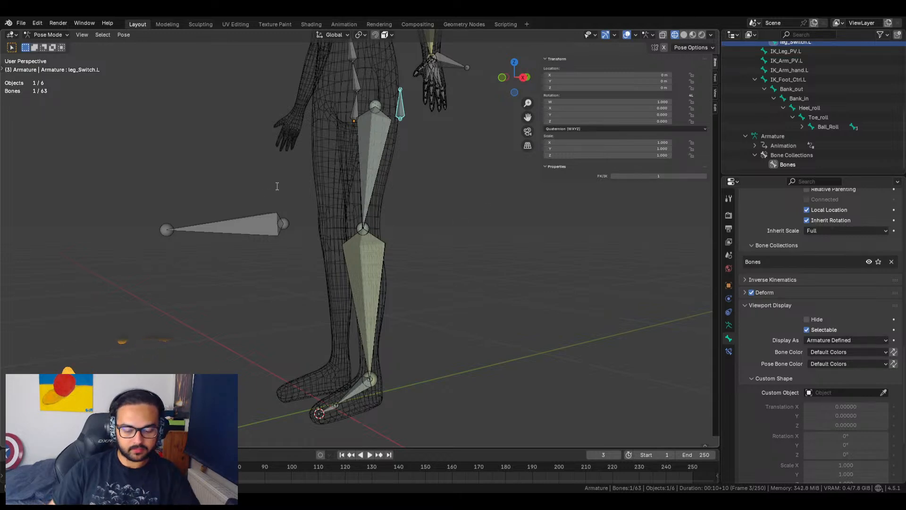
key("ctrl+z")
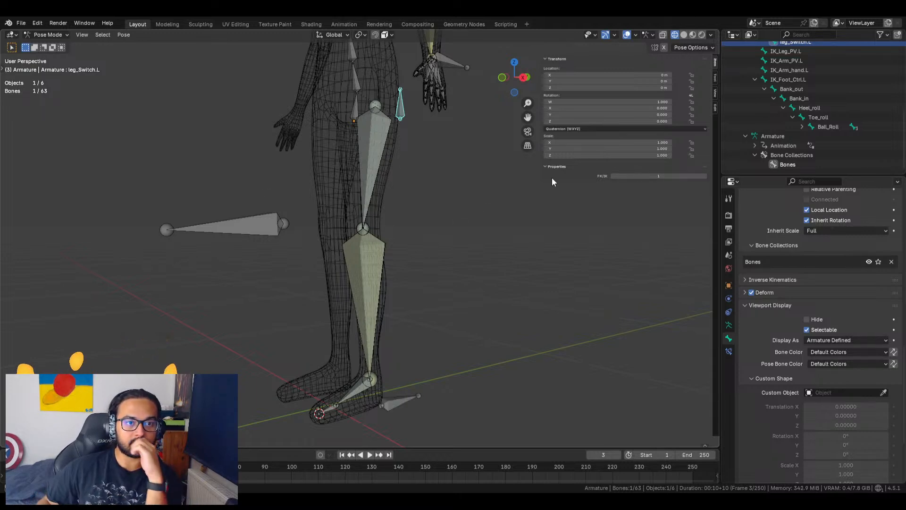
left_click_drag(669, 176, 663, 176)
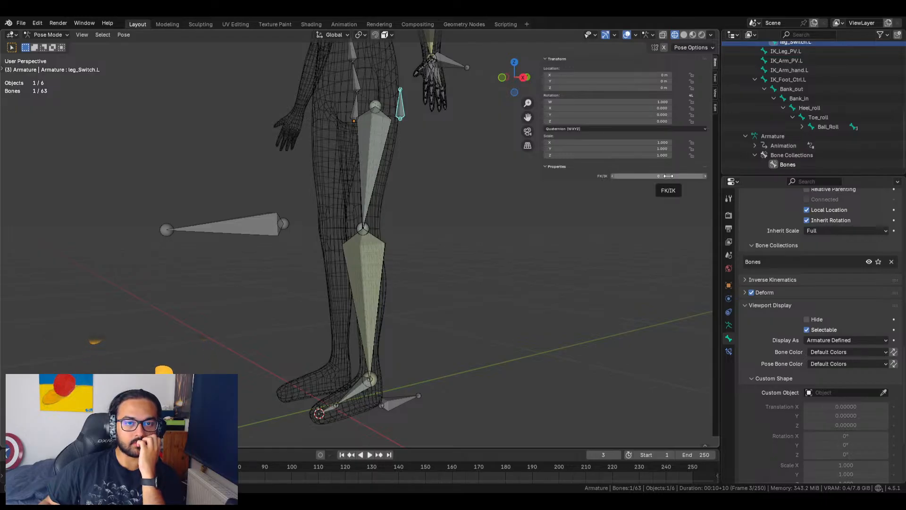
left_click(402, 404)
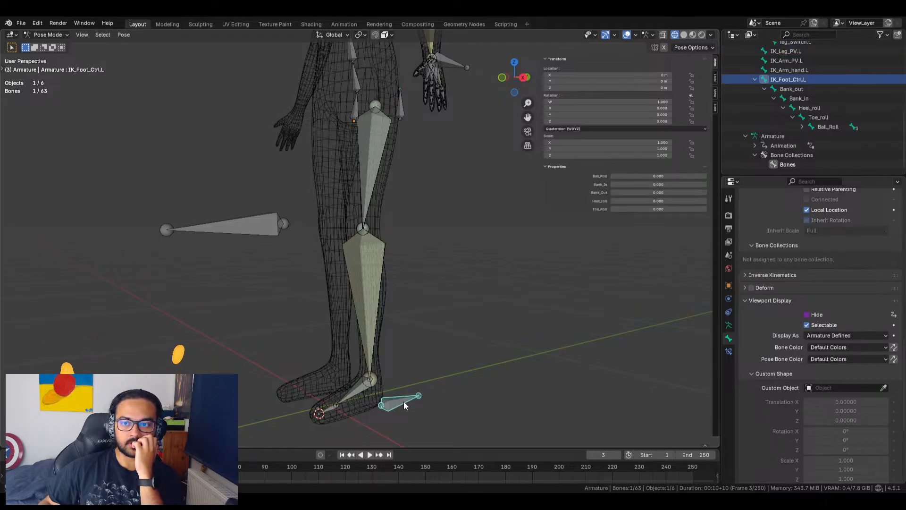
left_click(401, 111)
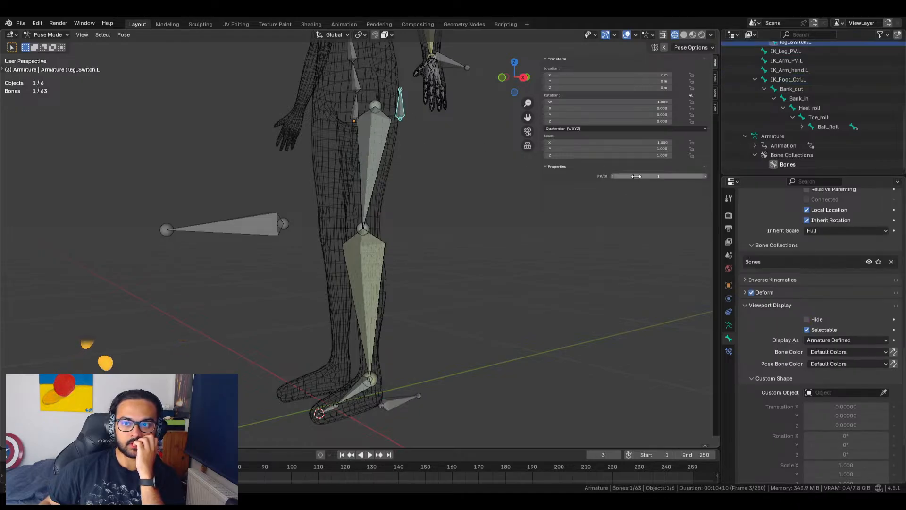
left_click(405, 400)
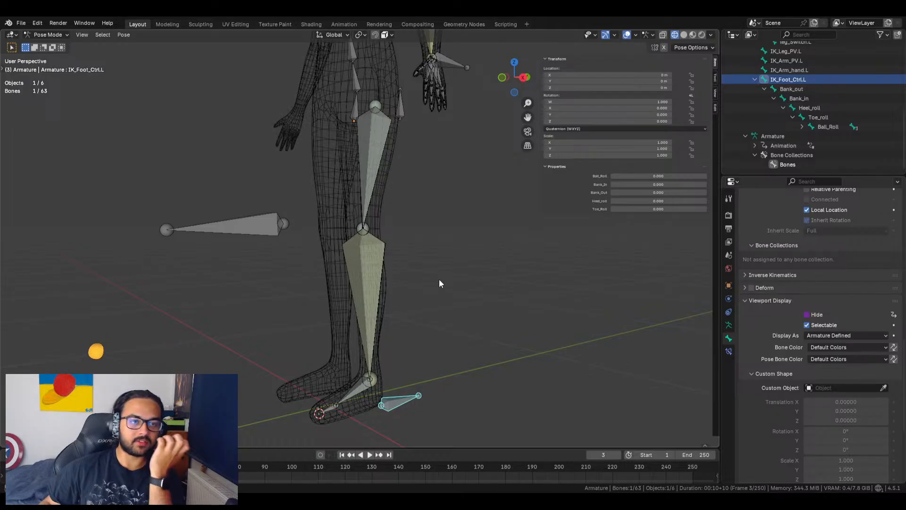
left_click(401, 111)
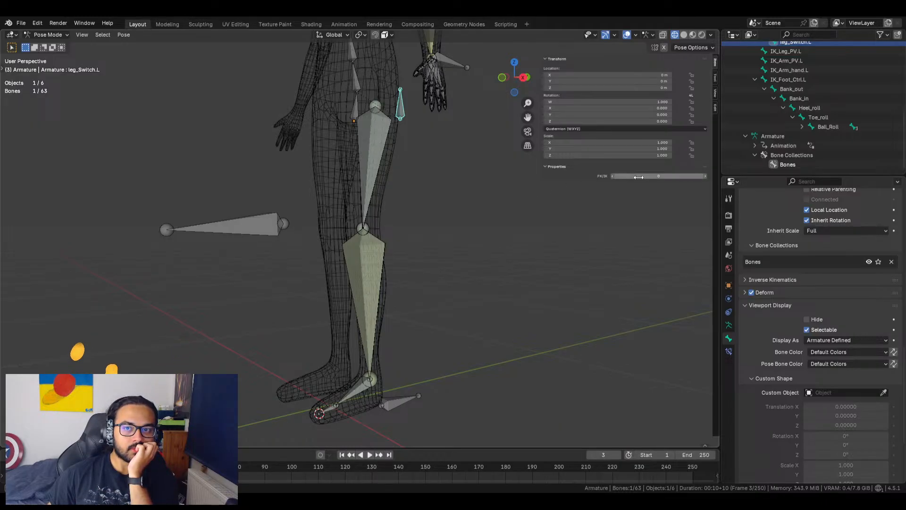
Toggle the FK/IK property of leg_Switch.L repeatedly between 0 and 1 to check when the foot control hides
left_click_drag(639, 177, 661, 178)
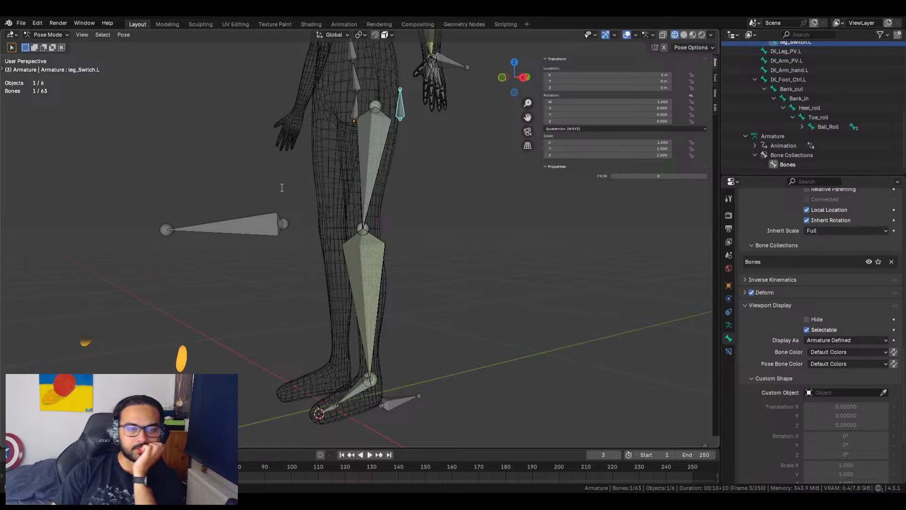
left_click_drag(625, 176, 646, 176)
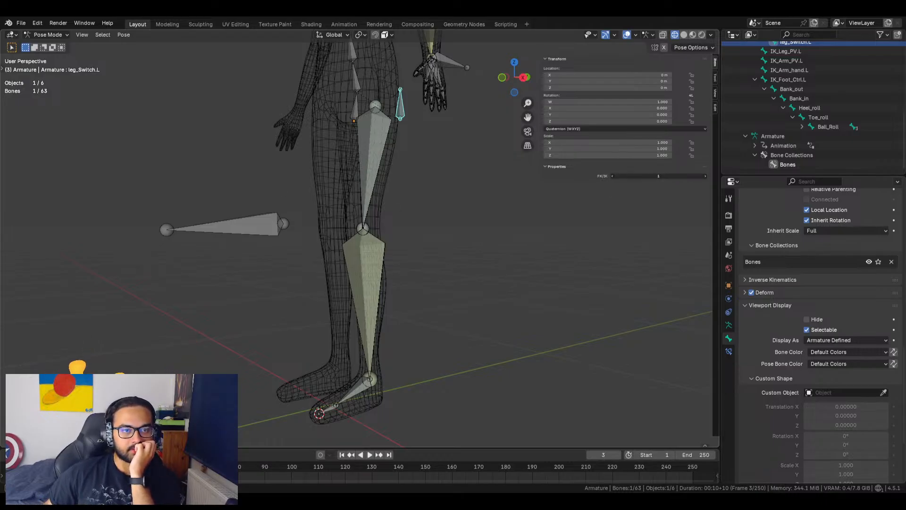
left_click_drag(647, 176, 625, 176)
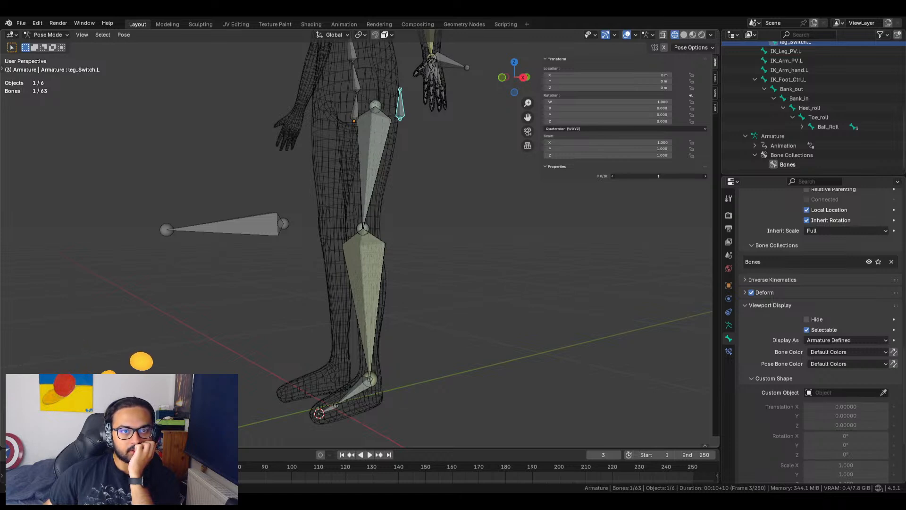
mouse_move(625, 176)
left_mouse_down()
mouse_move(647, 176)
mouse_move(625, 177)
left_mouse_up()
mouse_move(625, 176)
left_mouse_down()
mouse_move(646, 176)
mouse_move(625, 176)
left_mouse_up()
left_click_drag(625, 176, 647, 176)
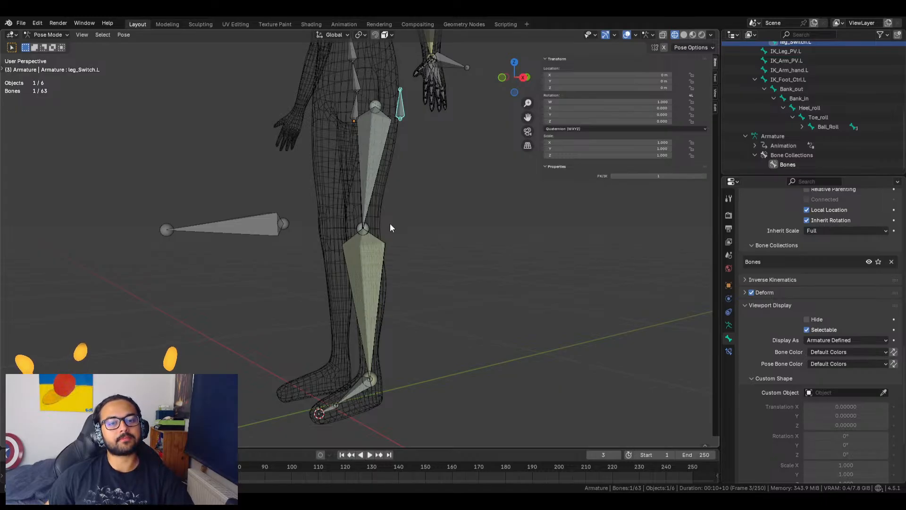
Repeat the foot control visibility test with leg_Switch.L, undoing one switch and finishing with FK/IK at 0
middle_click_drag(421, 219, 515, 238, "shift")
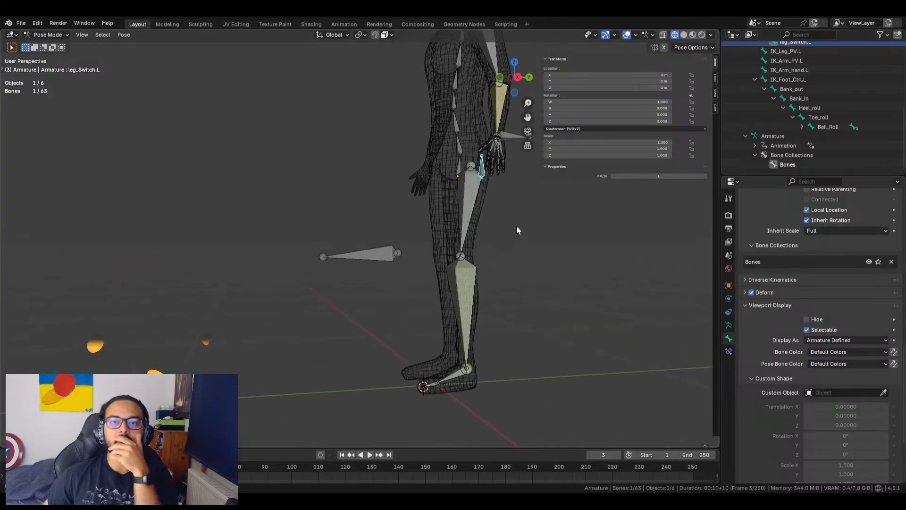
mouse_move(658, 177)
left_mouse_down()
mouse_move(642, 176)
mouse_move(663, 176)
left_mouse_up()
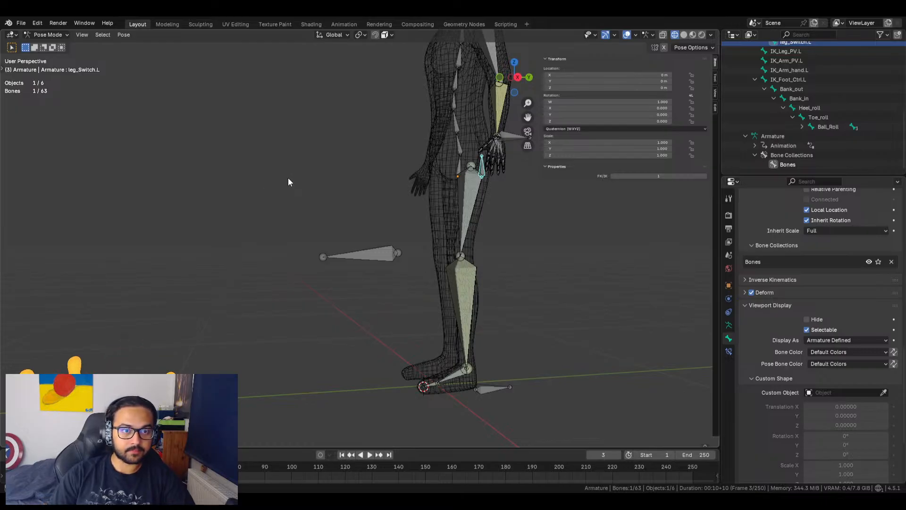
left_click_drag(662, 176, 638, 176)
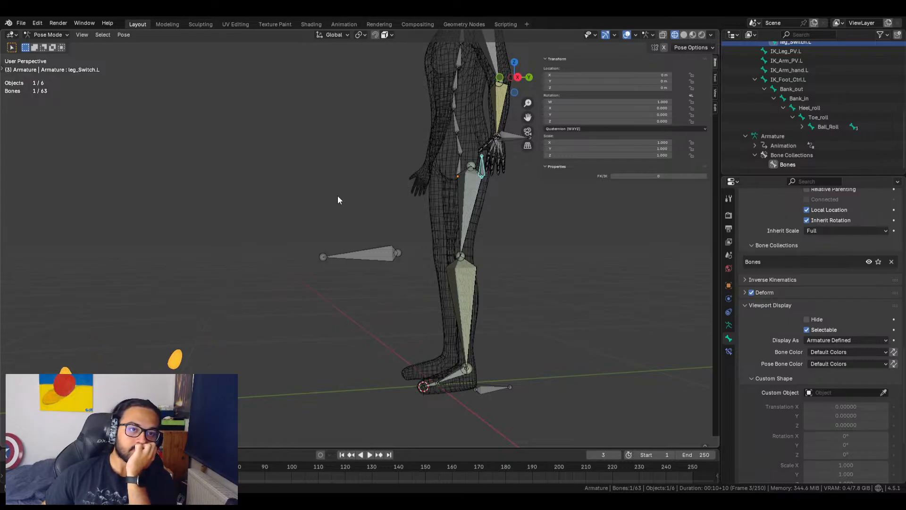
left_click_drag(654, 176, 675, 177)
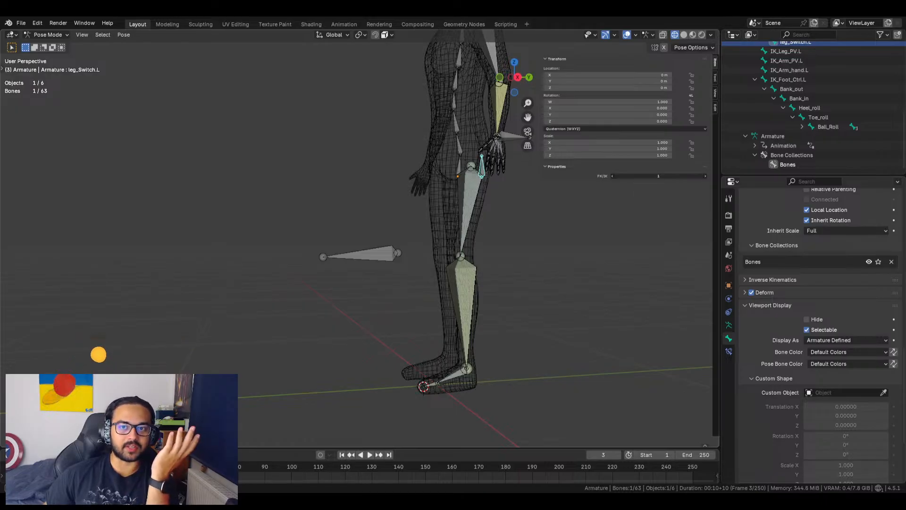
mouse_move(659, 176)
left_mouse_down()
mouse_move(637, 177)
mouse_move(660, 176)
mouse_move(638, 176)
mouse_move(658, 176)
mouse_move(645, 176)
left_mouse_up()
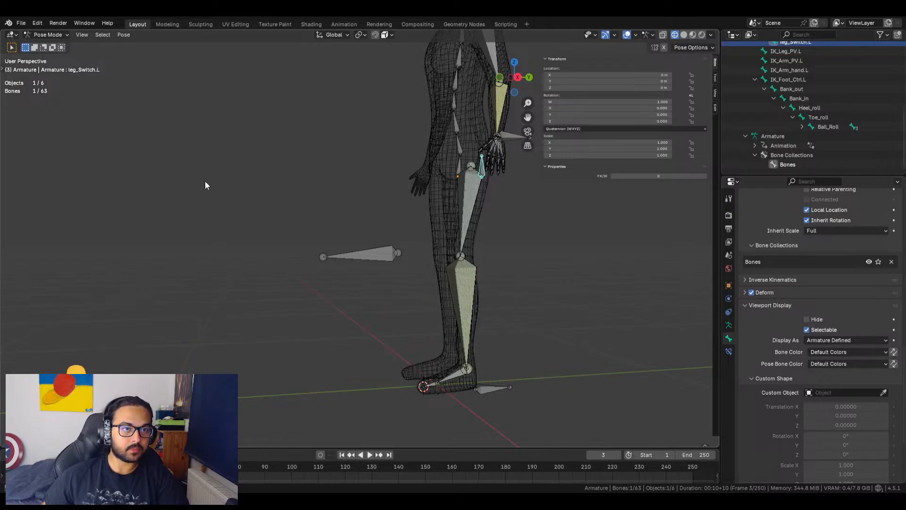
key("ctrl+z")
key("g")
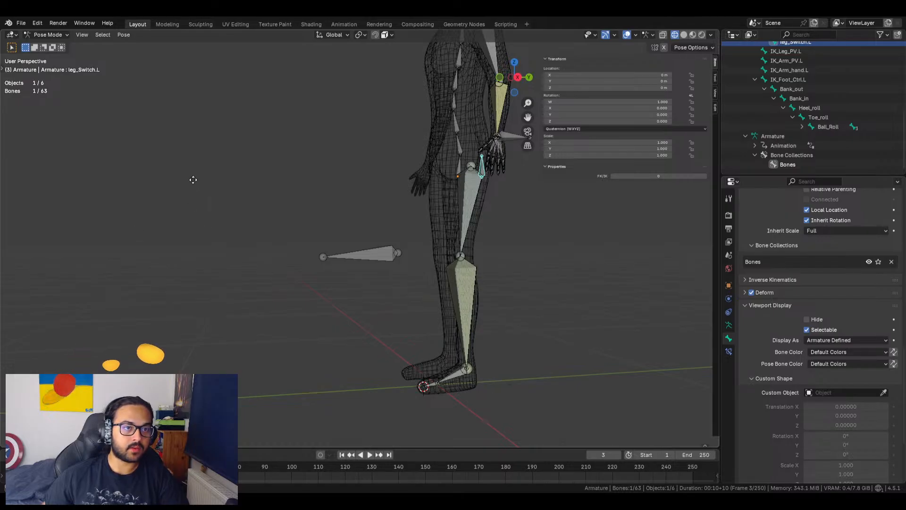
key("g")
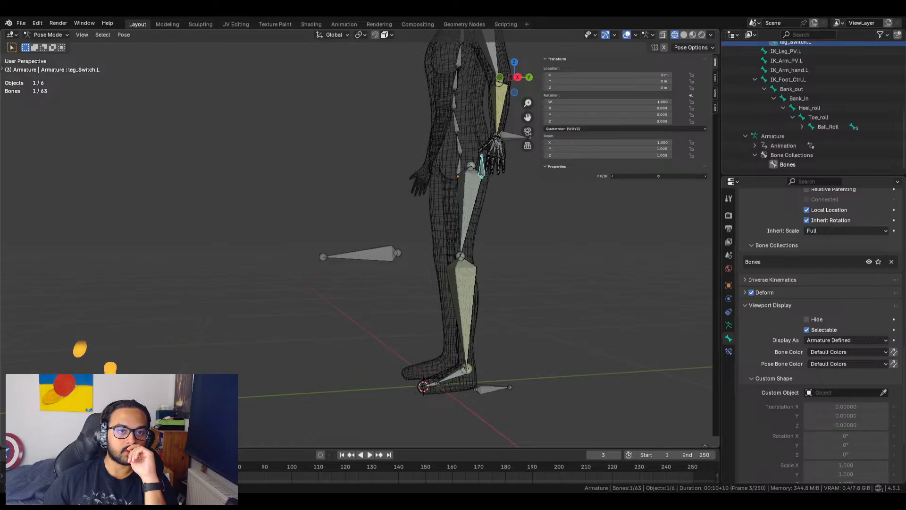
left_click_drag(659, 176, 635, 176)
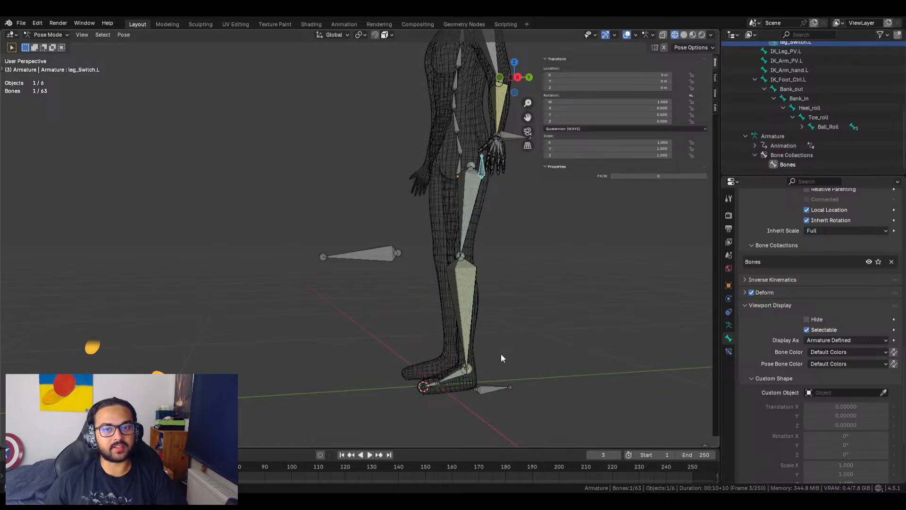
Open the Hide driver of IK_Foot_Ctrl.L for review and delete it
left_click(488, 388)
right_click(816, 317)
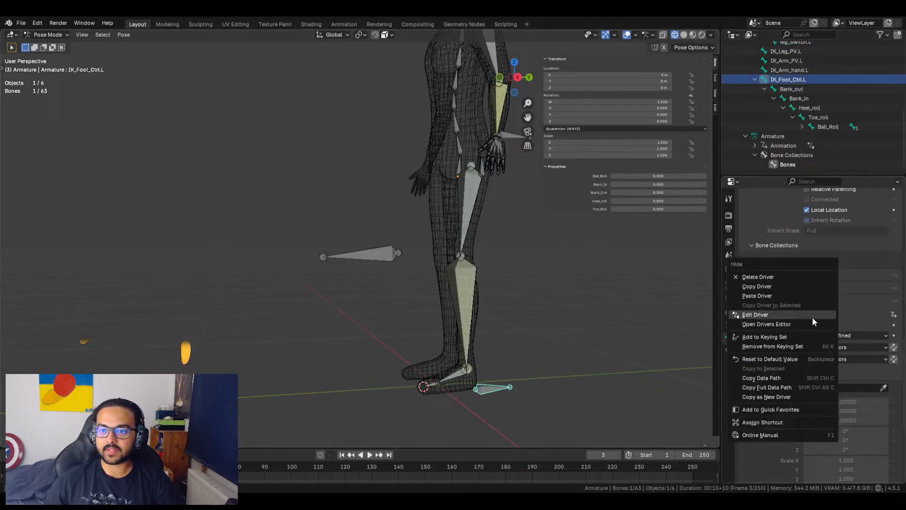
left_click(797, 314)
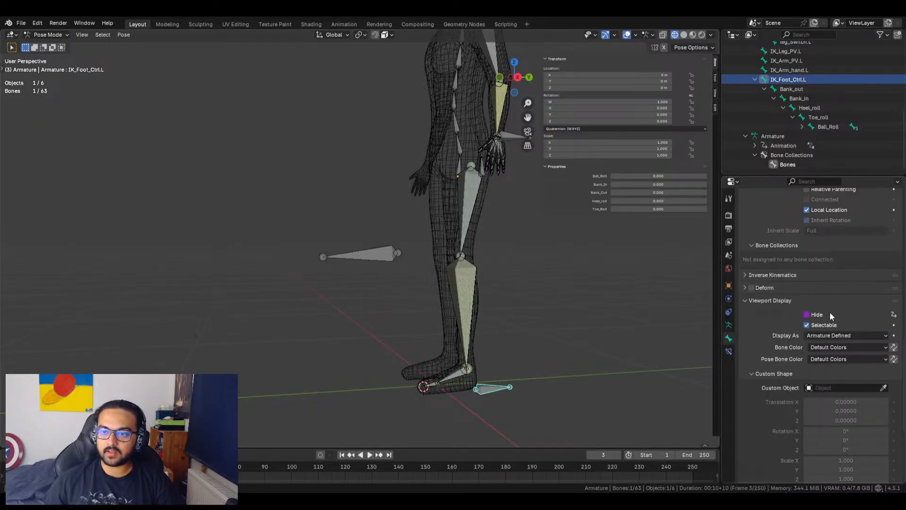
right_click(815, 315)
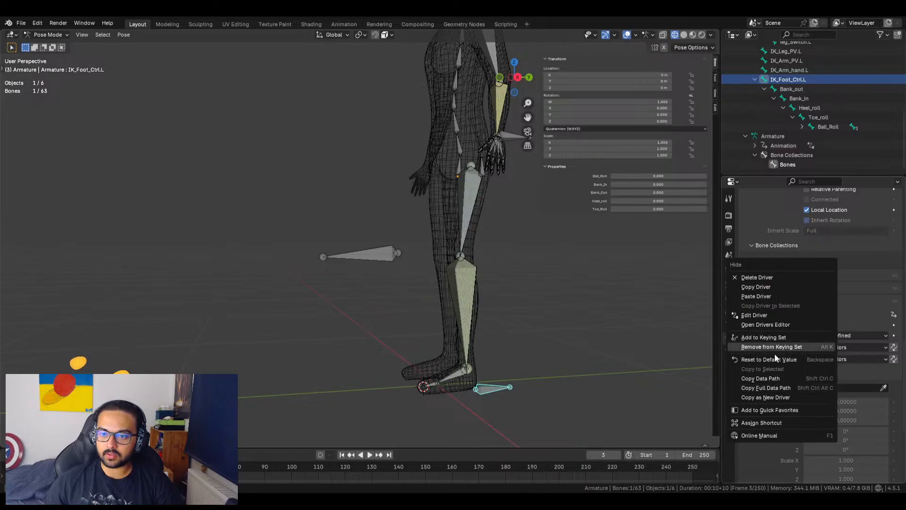
left_click(764, 278)
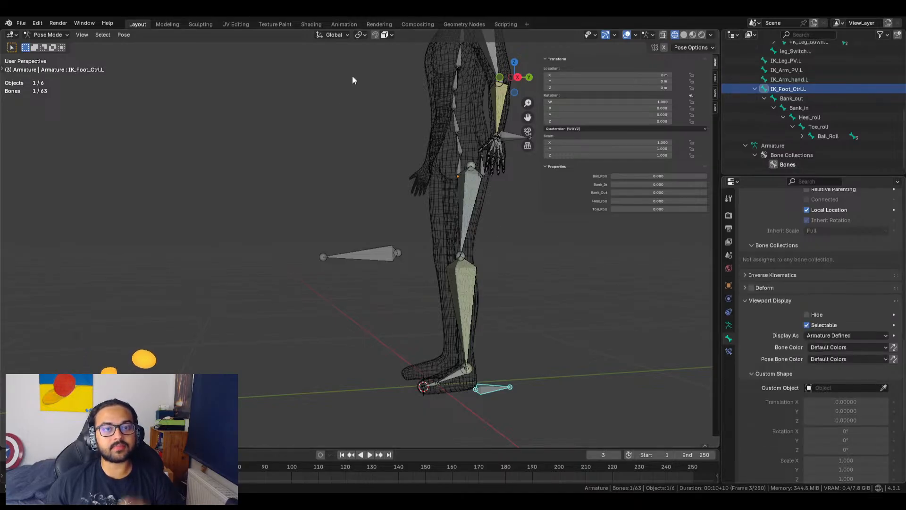
Rename leg_Switch.L's FK/IK custom property to LEGFK/IK and discard the extra custom property added alongside it
middle_click_drag(548, 256, 572, 270)
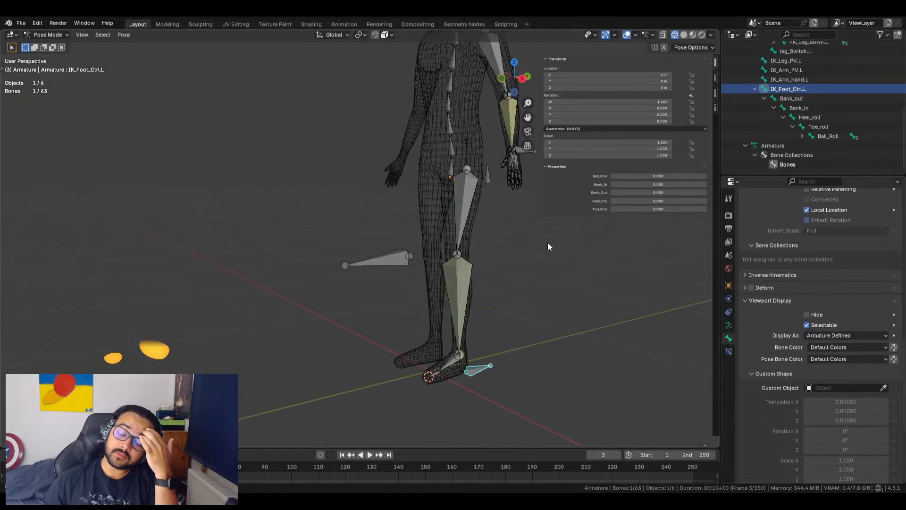
left_click(489, 176)
scroll(775, 354, "down", 5)
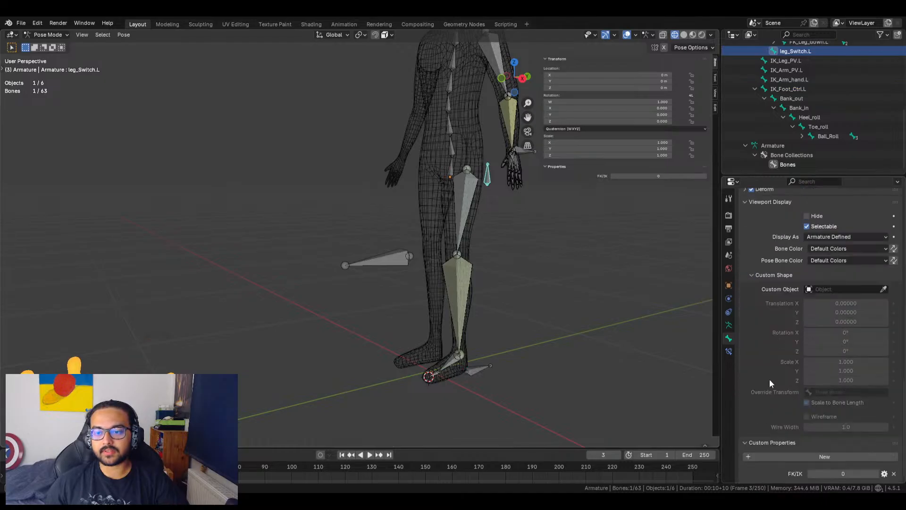
left_click(815, 454)
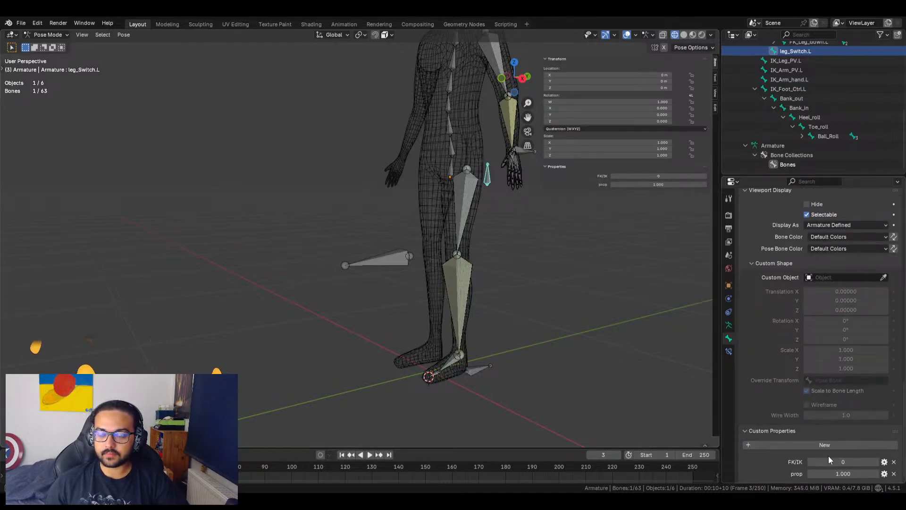
left_click(885, 461)
left_click(831, 365)
left_click(819, 364)
type("LEGFK/IK")
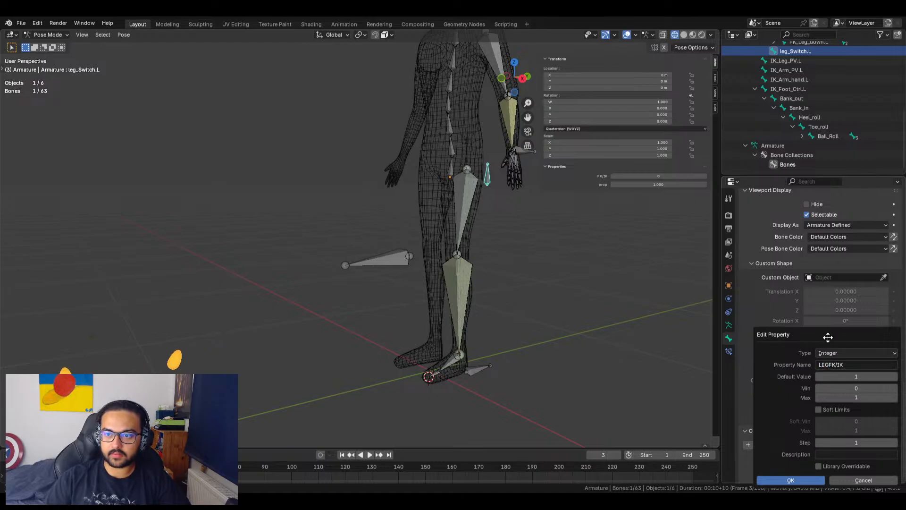
left_click(802, 478)
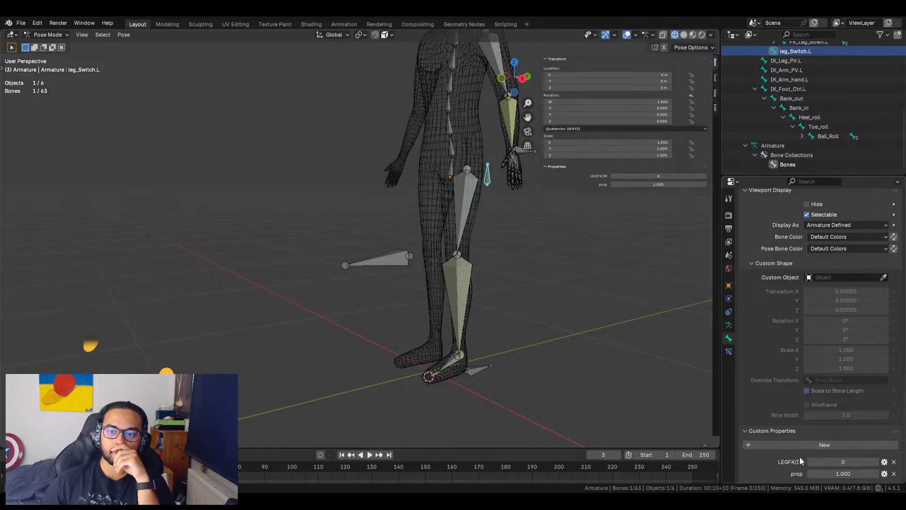
left_click(894, 473)
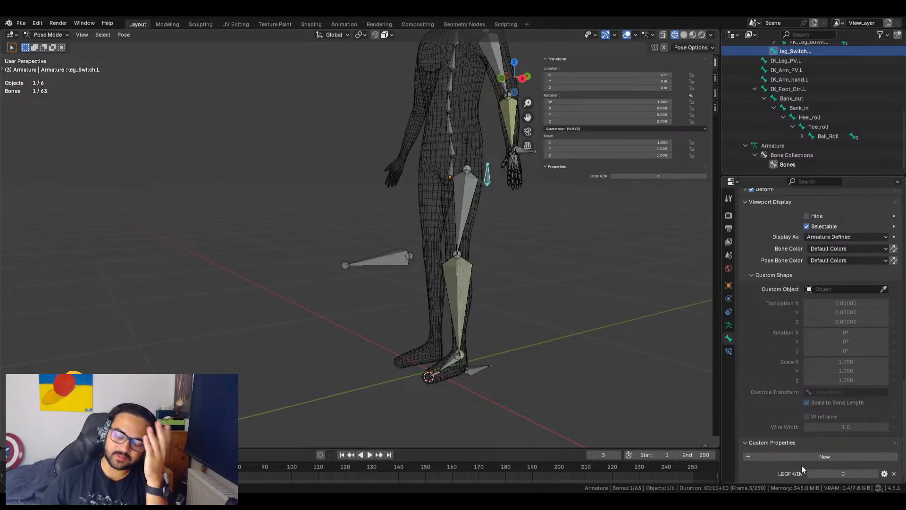
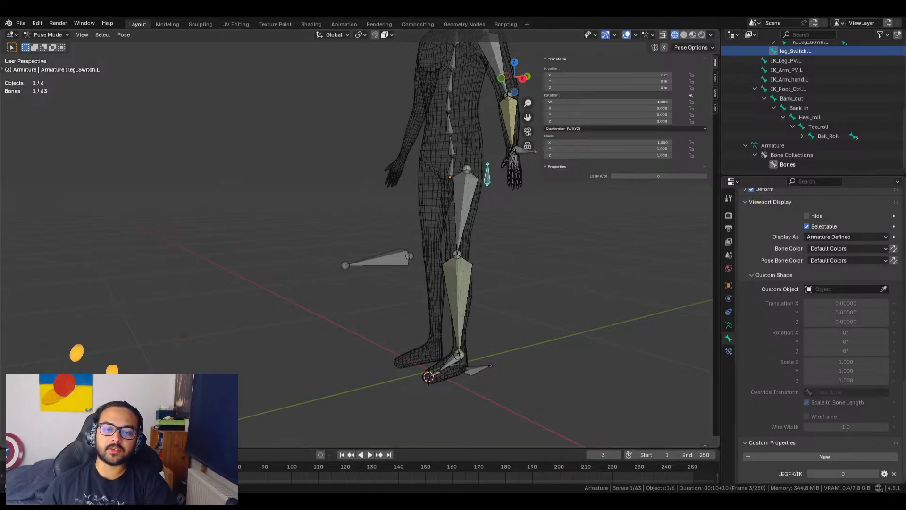
left_click(479, 368)
scroll(772, 375, "down", 2)
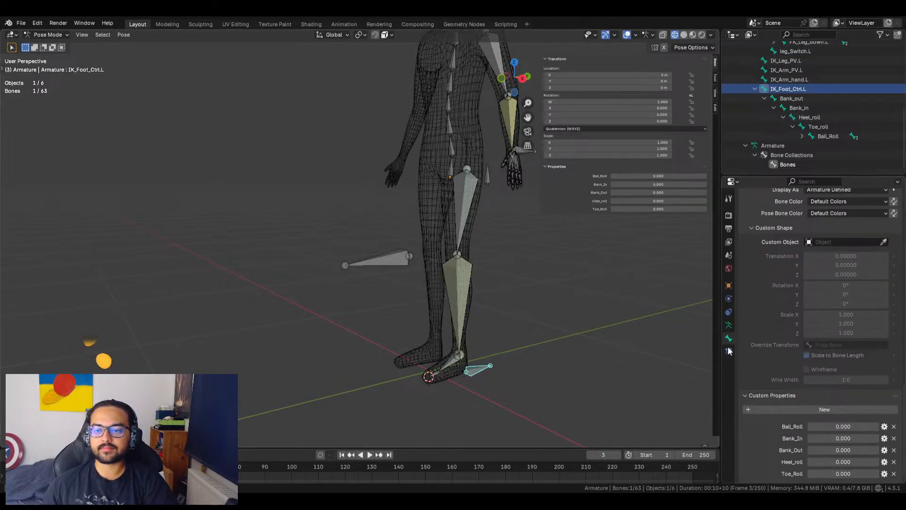
scroll(810, 293, "up", 10)
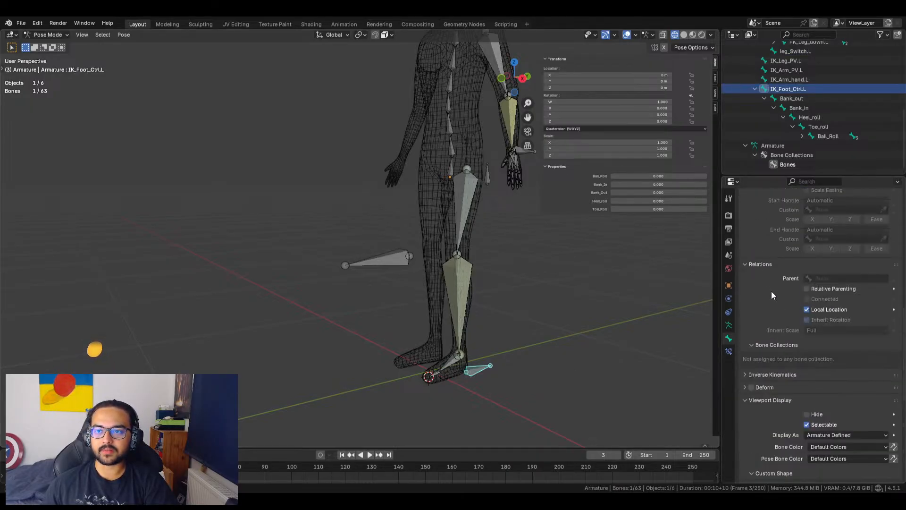
scroll(769, 369, "down", 10)
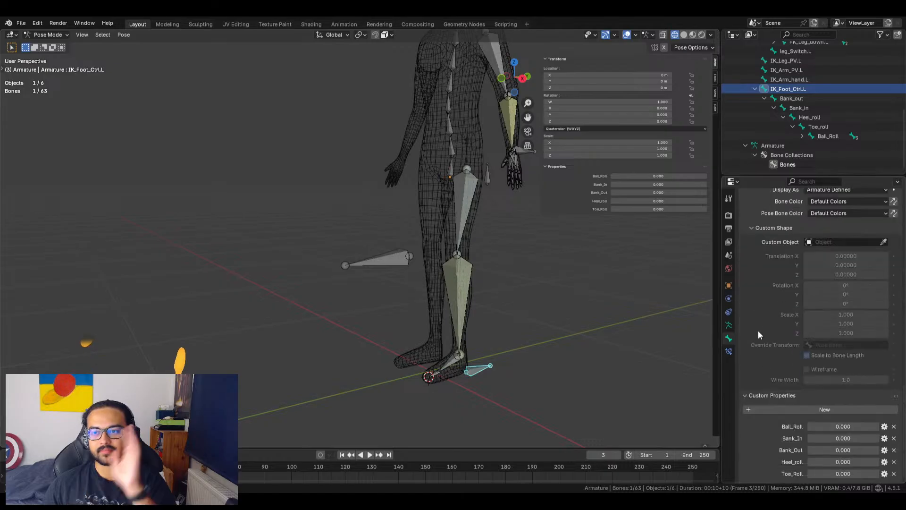
scroll(758, 330, "up", 5)
right_click(817, 282)
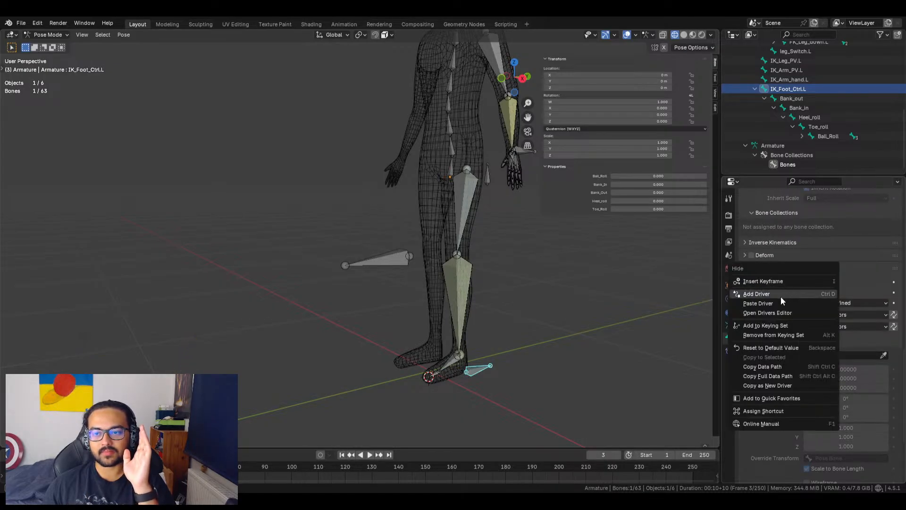
Copy leg_Switch.L's LEGFK/IK property as a new driver and paste it onto the Hide property of IK_Foot_Ctrl.L
left_click(488, 178)
right_click(653, 176)
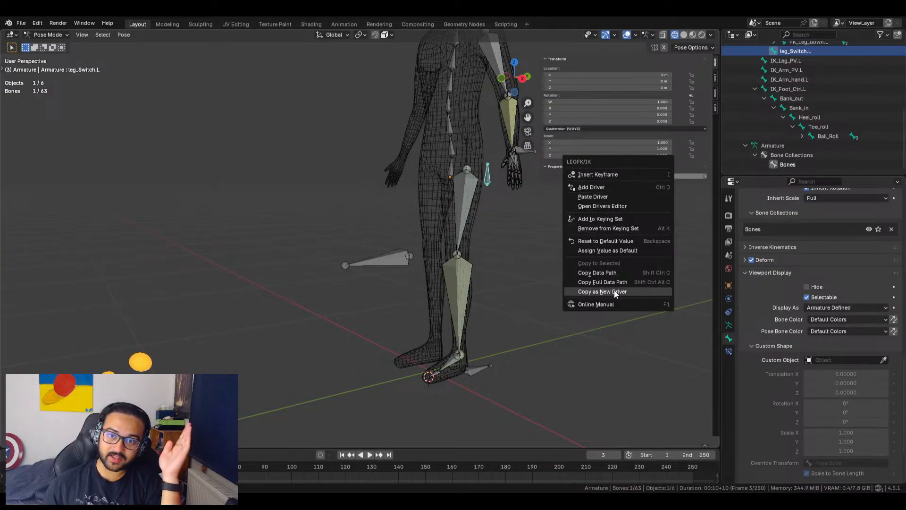
left_click(489, 366)
right_click(813, 282)
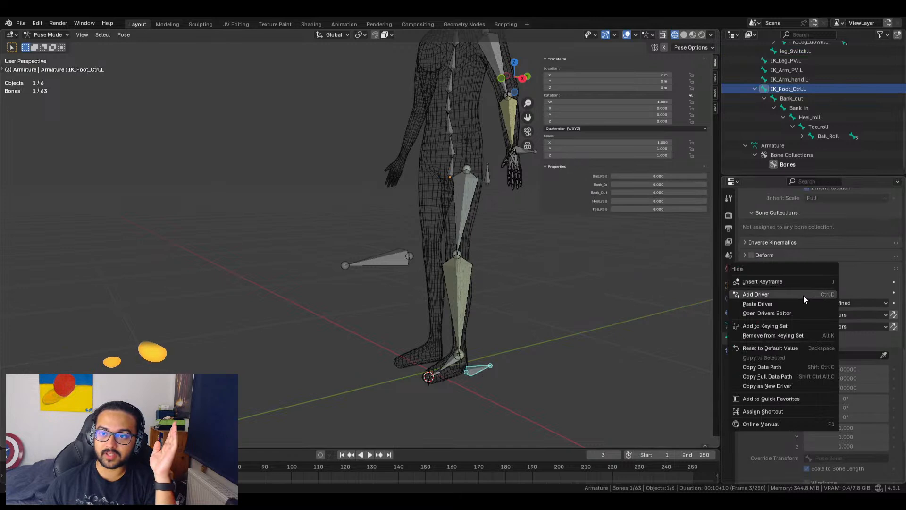
left_click(783, 303)
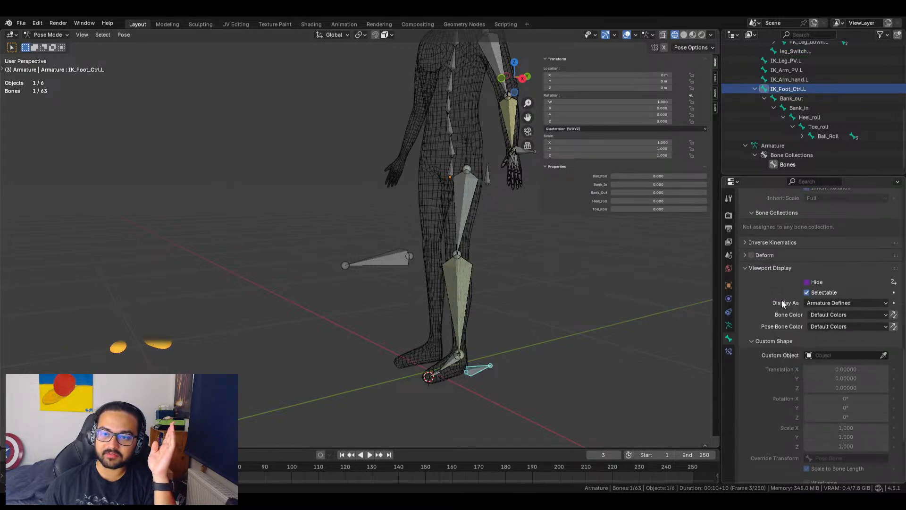
Change IK_Foot_Ctrl.L's Hide driver to a Scripted Expression with the expression 1-LEGFK_IK
right_click(818, 283)
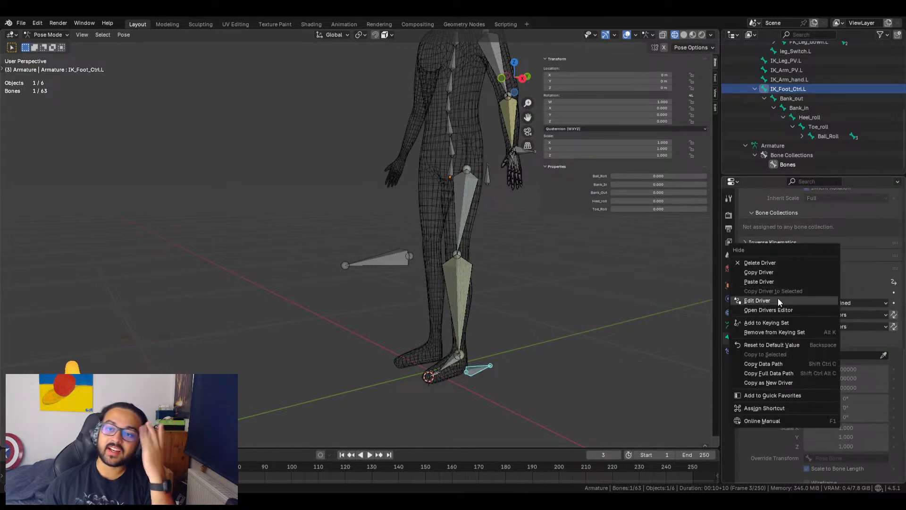
left_click(778, 300)
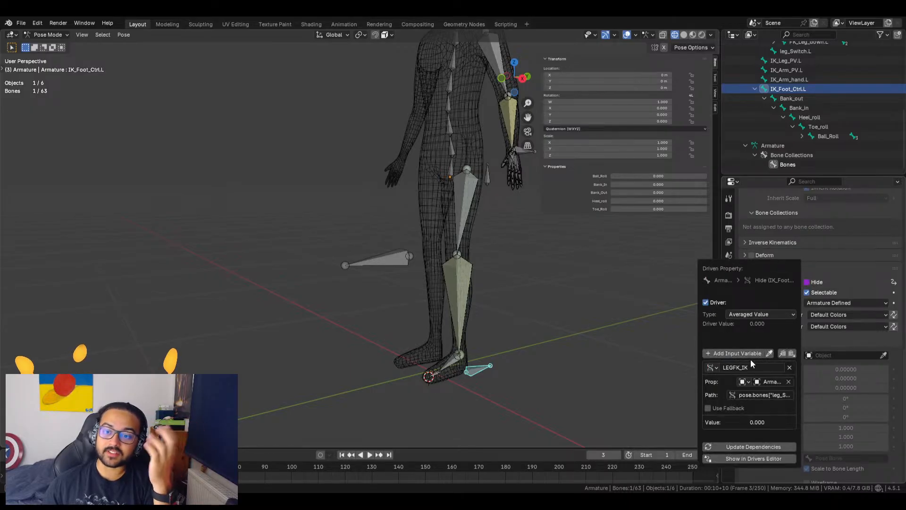
left_click(762, 314)
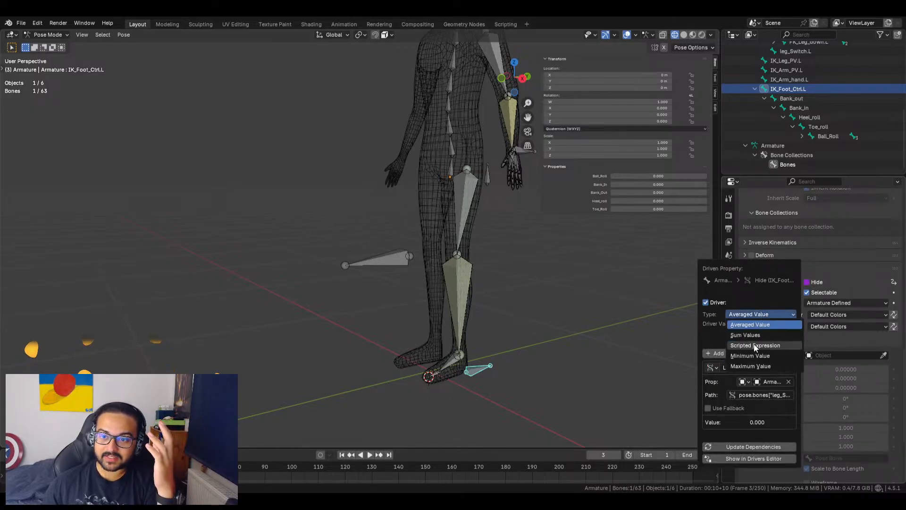
left_click(735, 342)
left_click(707, 346)
left_click(707, 345)
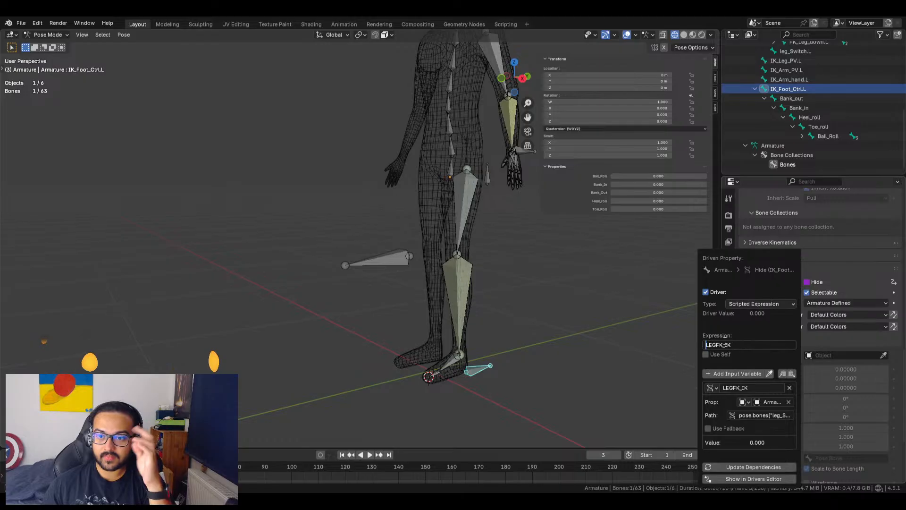
type("1-")
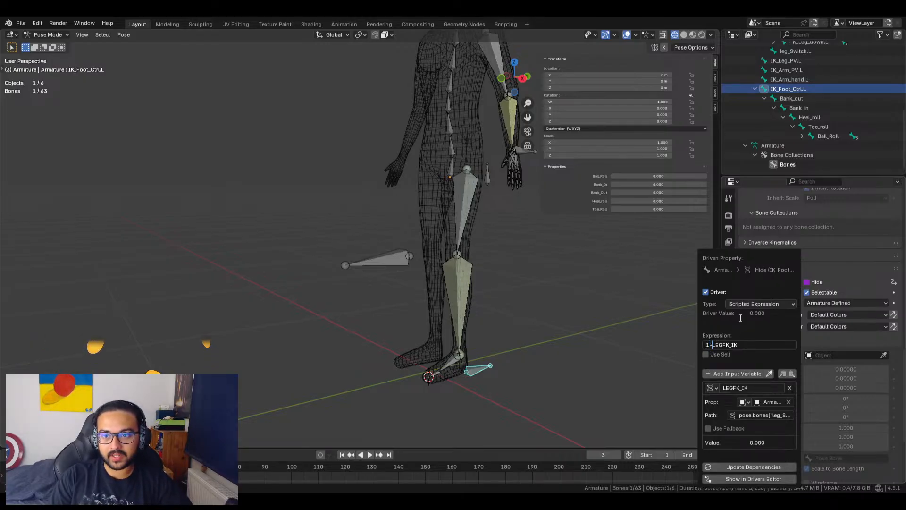
key("Return")
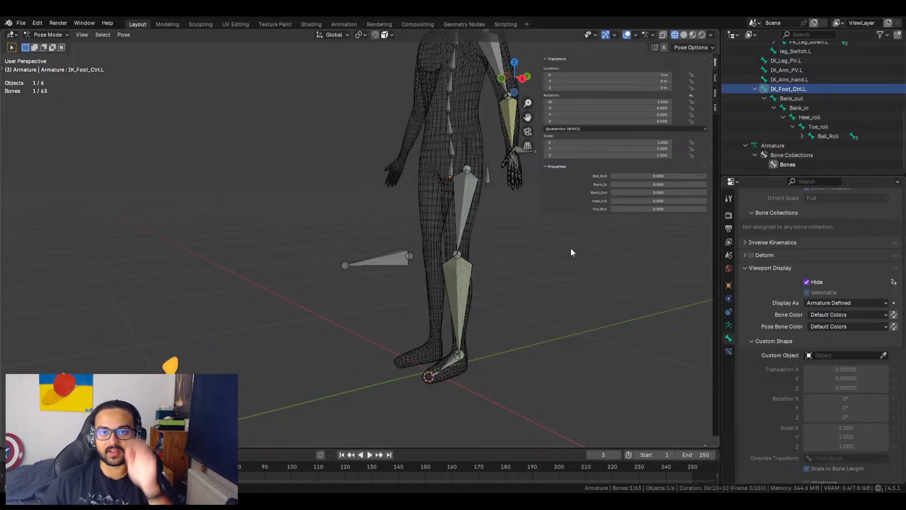
Set the LEGFK/IK property of leg_Switch.L to 1 and paste the copied driver onto the Hide property of IK_Leg_PV.L
left_click(487, 175)
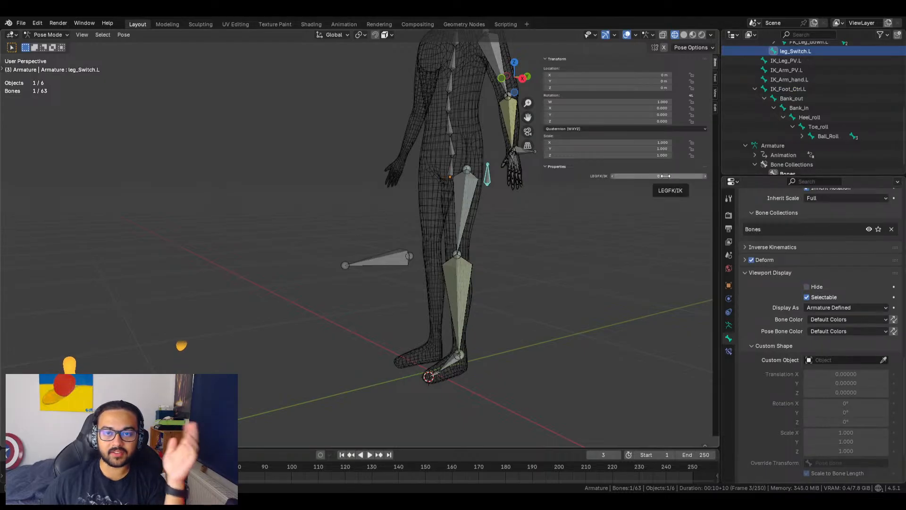
left_click_drag(665, 176, 680, 175)
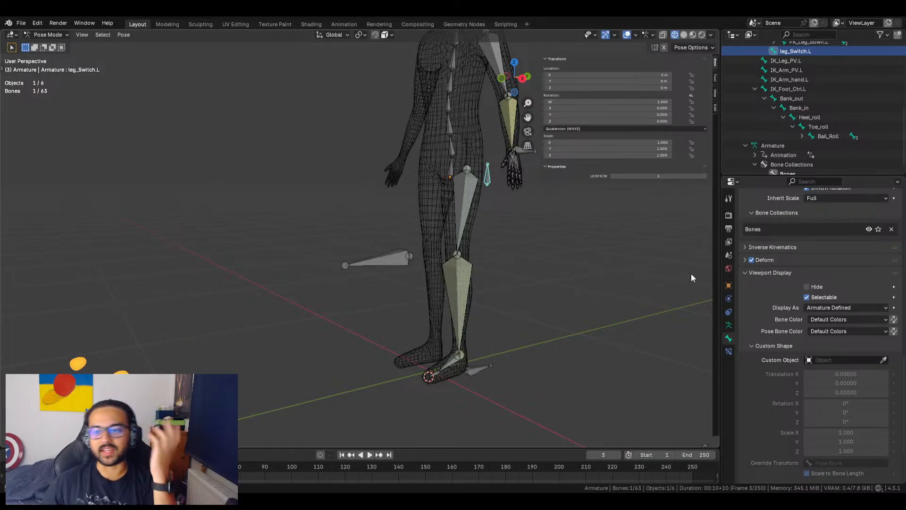
left_click(391, 258)
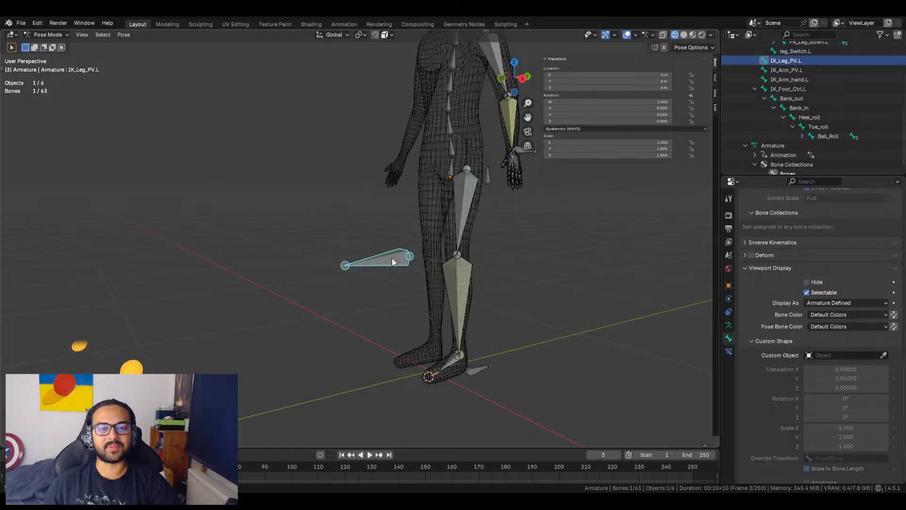
right_click(392, 258)
right_click(813, 282)
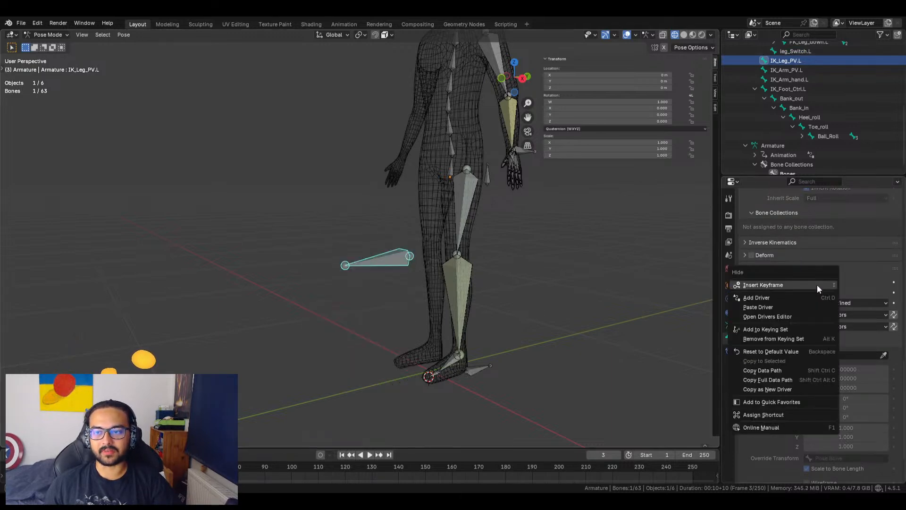
left_click(772, 307)
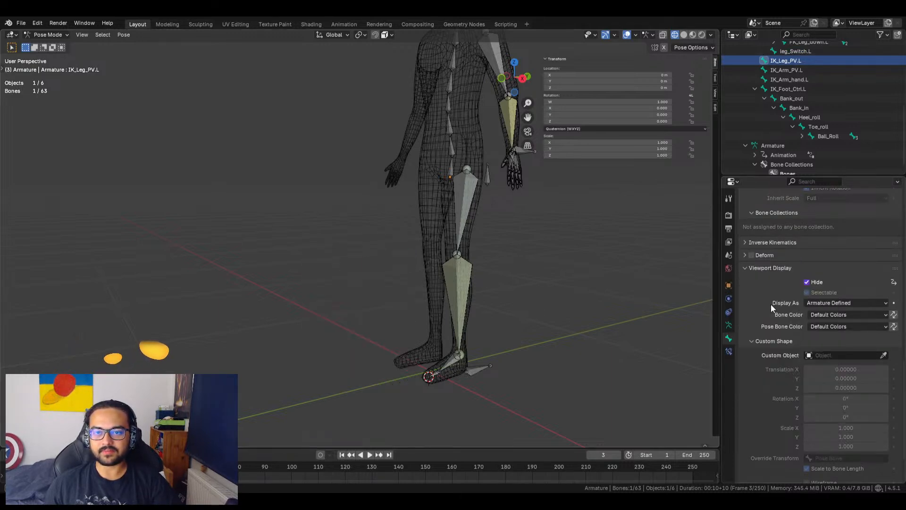
Edit the Hide driver of IK_Leg_PV.L to a Scripted Expression reading 1-LEGFK_IK
right_click(819, 282)
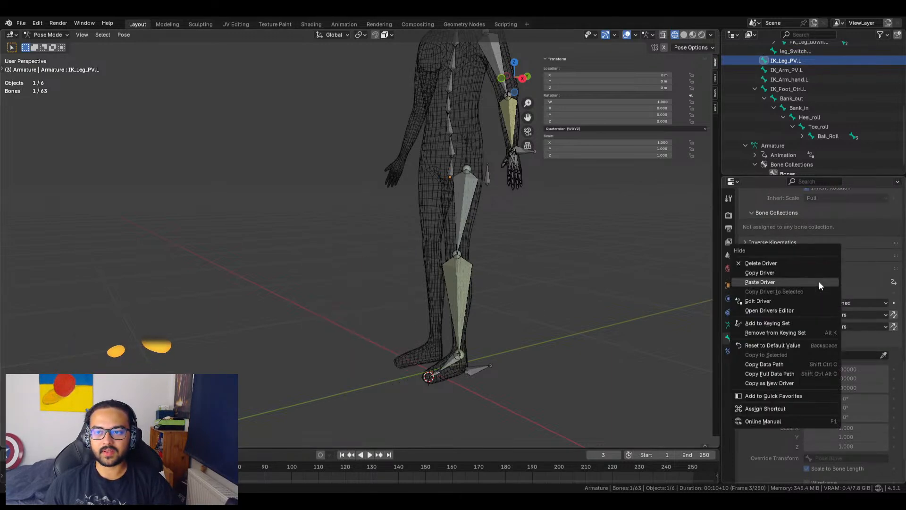
left_click(786, 301)
left_click(757, 317)
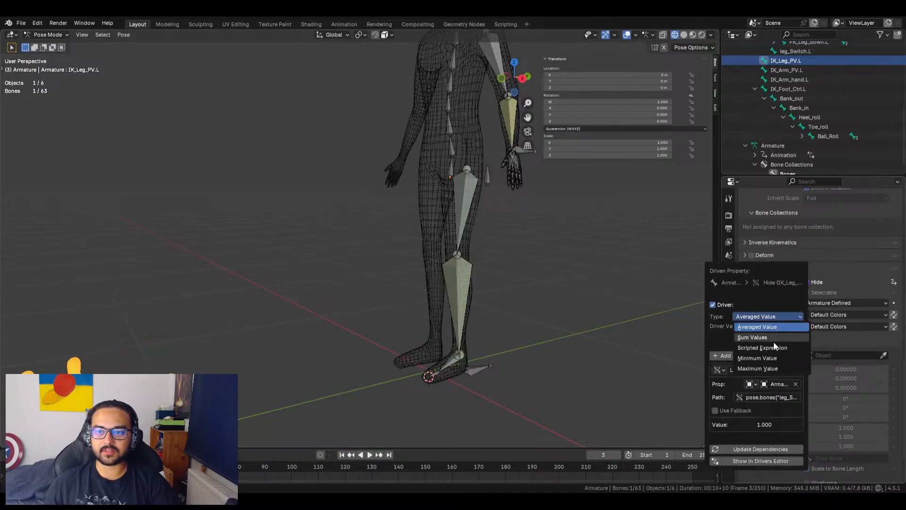
left_click(770, 347)
left_click(714, 345)
key("Home")
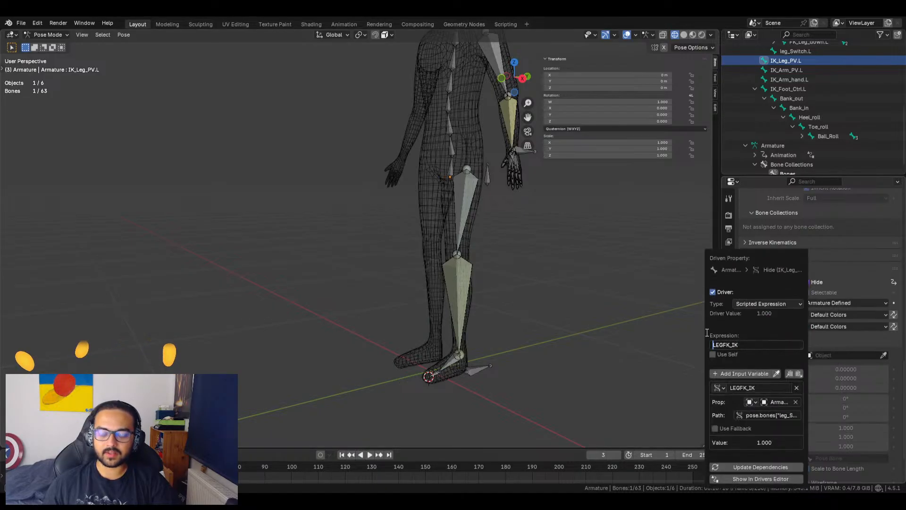
type("1-")
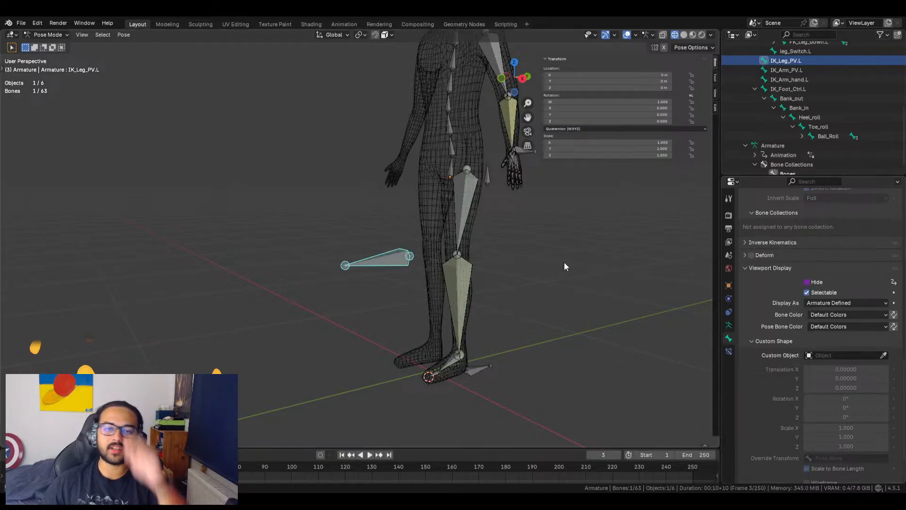
Toggle LEGFK/IK on leg_Switch.L between 0 and 1 to check the visibility of the knee pole bone
left_click(488, 175)
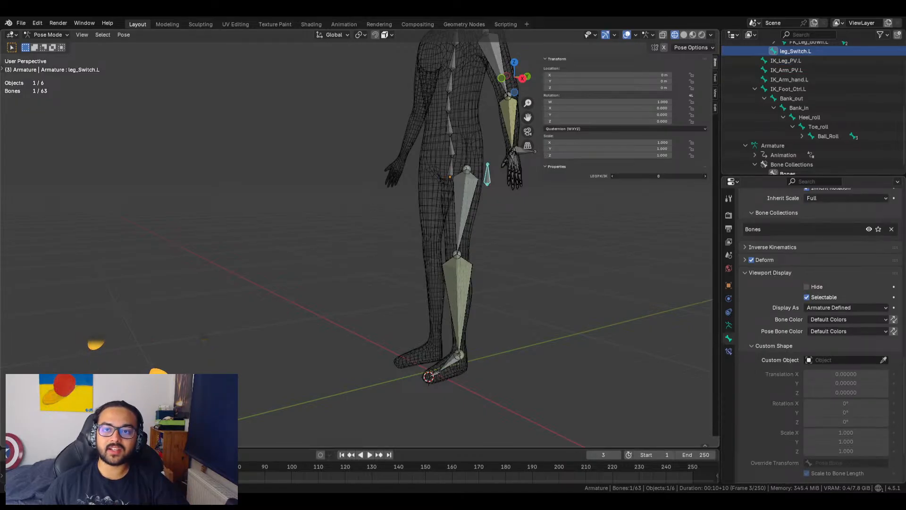
left_click(557, 277)
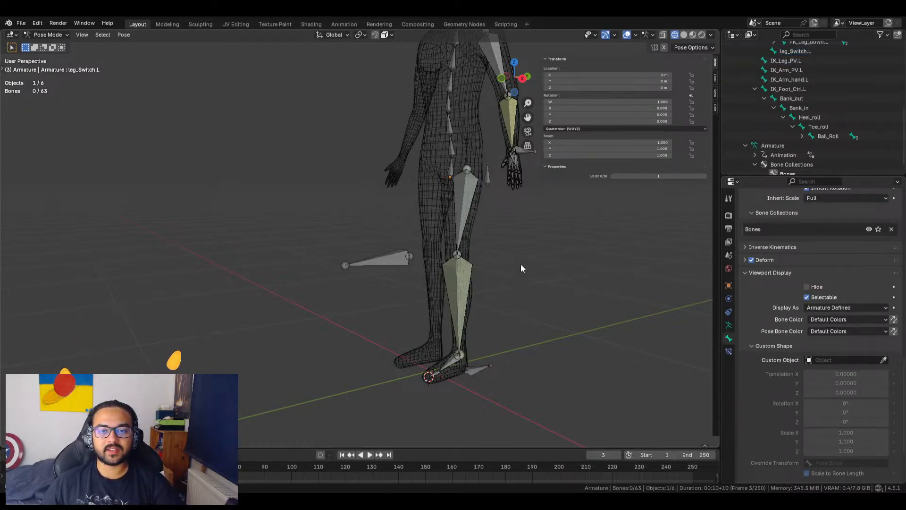
middle_click_drag(521, 265, 503, 260)
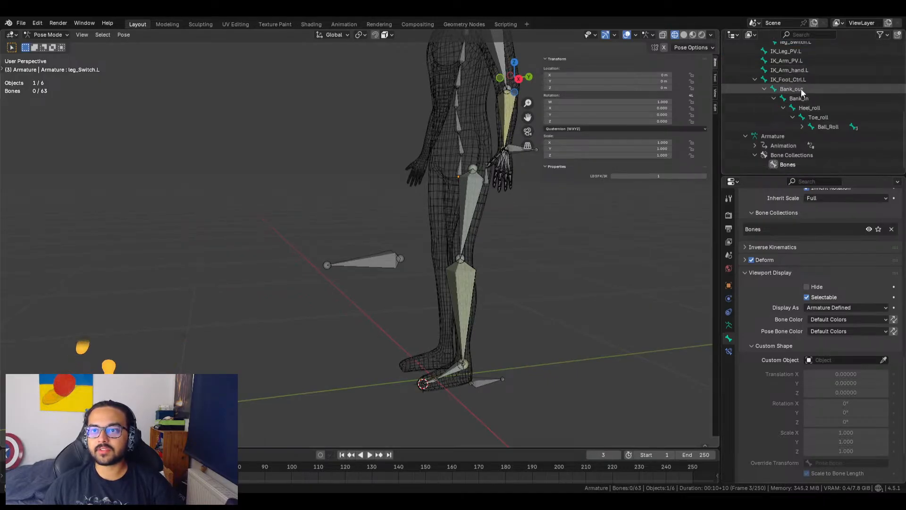
Examine the left leg's FK and IK bone hierarchy, selecting FK_Leg_up.L, FK_Foot.L and FK_Toe.L to identify them in the model
scroll(805, 137, "up", 5)
scroll(813, 136, "down", 3)
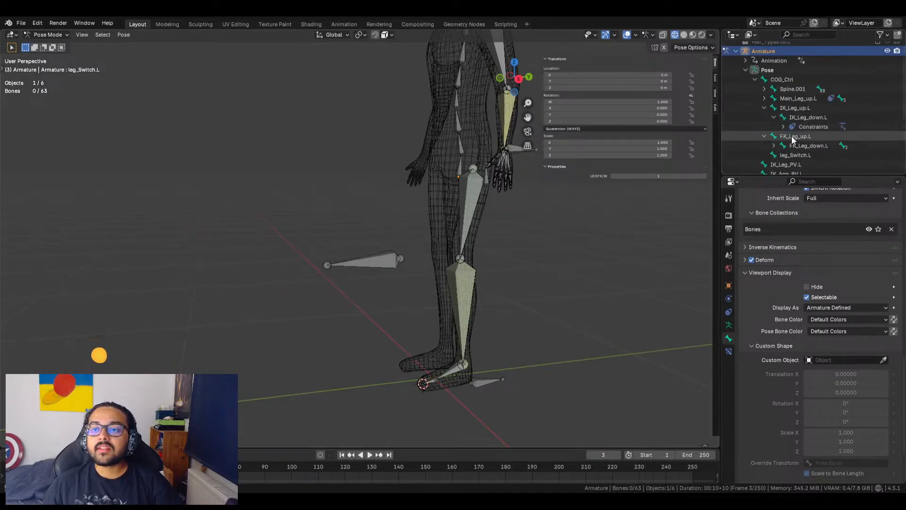
left_click(798, 136)
left_click(773, 146)
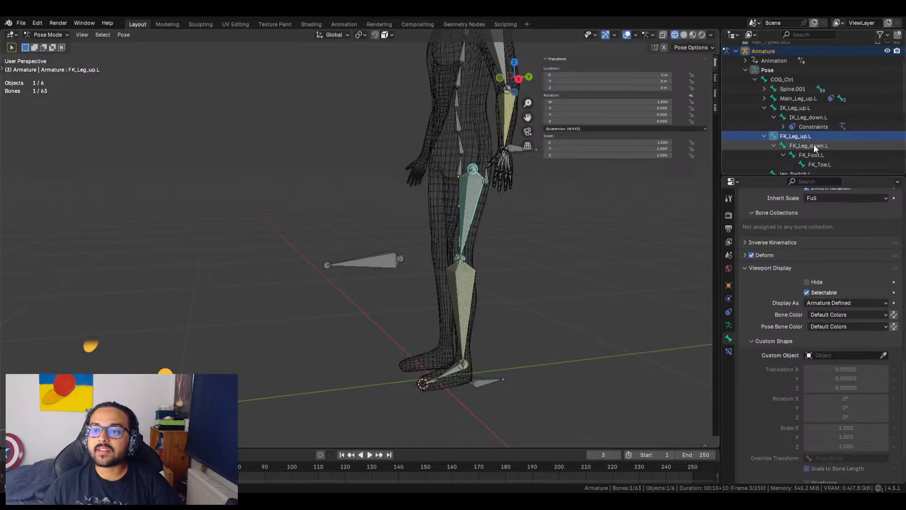
scroll(499, 259, "up", 4)
middle_click_drag(537, 211, 509, 228, "shift")
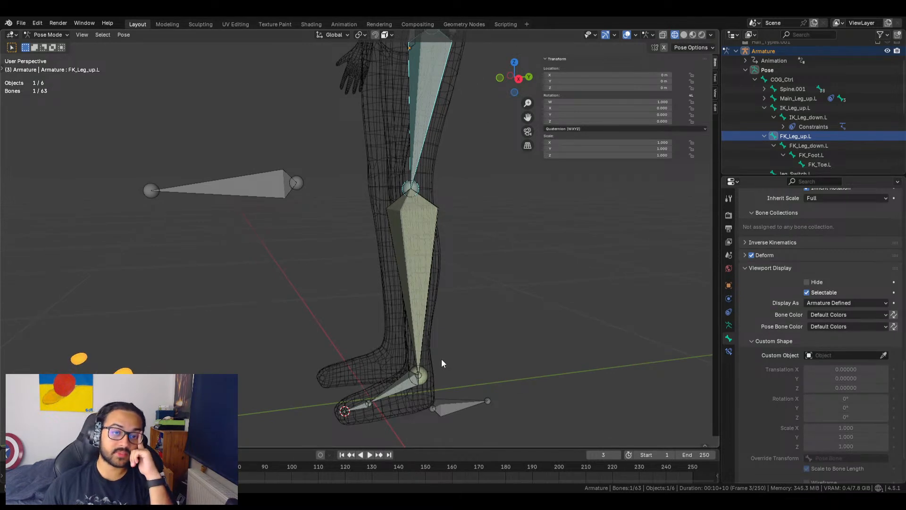
scroll(824, 114, "down", 5)
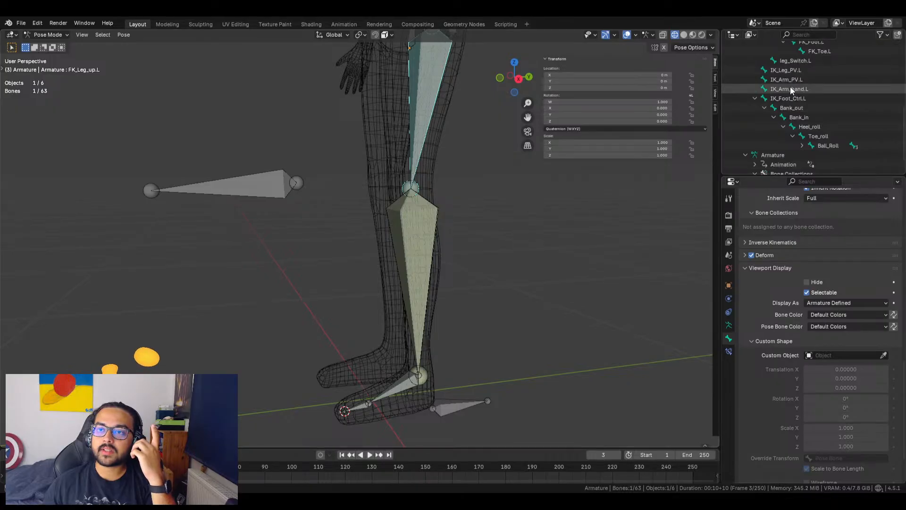
scroll(807, 82, "up", 2)
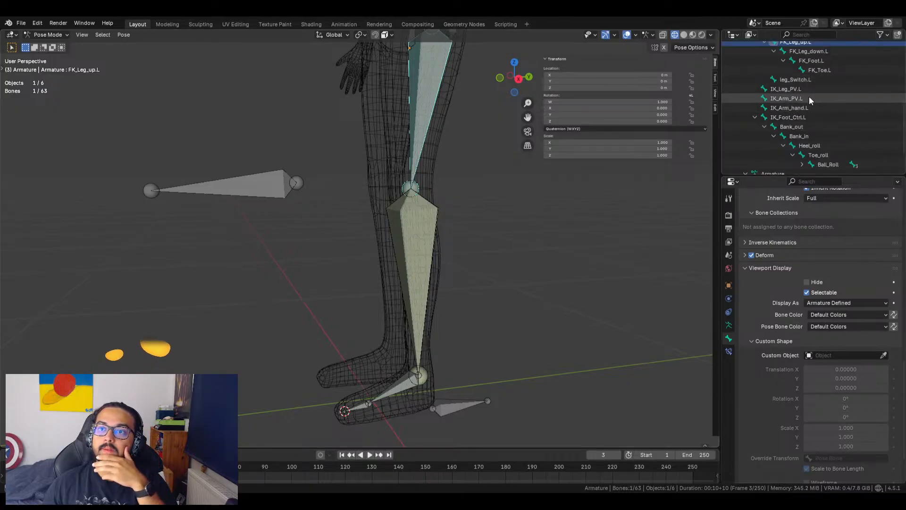
scroll(831, 116, "up", 4)
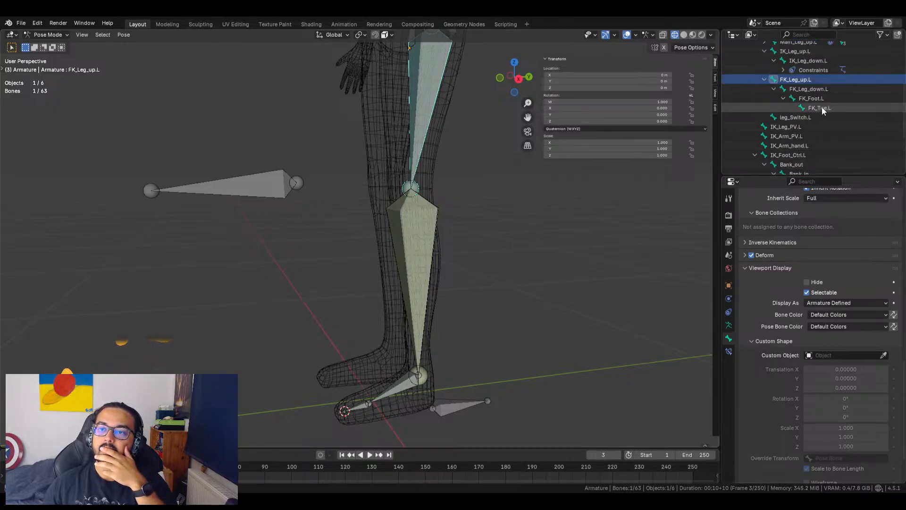
left_click(823, 108)
left_click(822, 99)
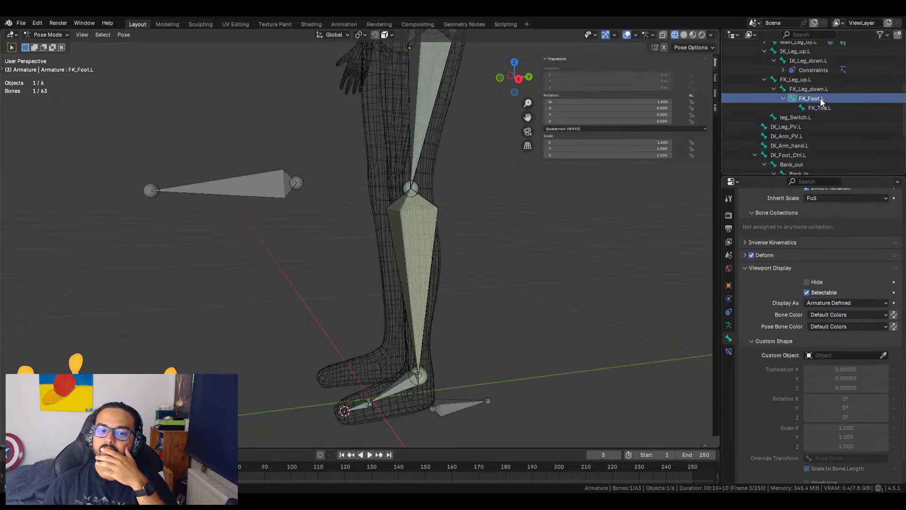
left_click(823, 106)
scroll(827, 106, "up", 4)
left_click(783, 107)
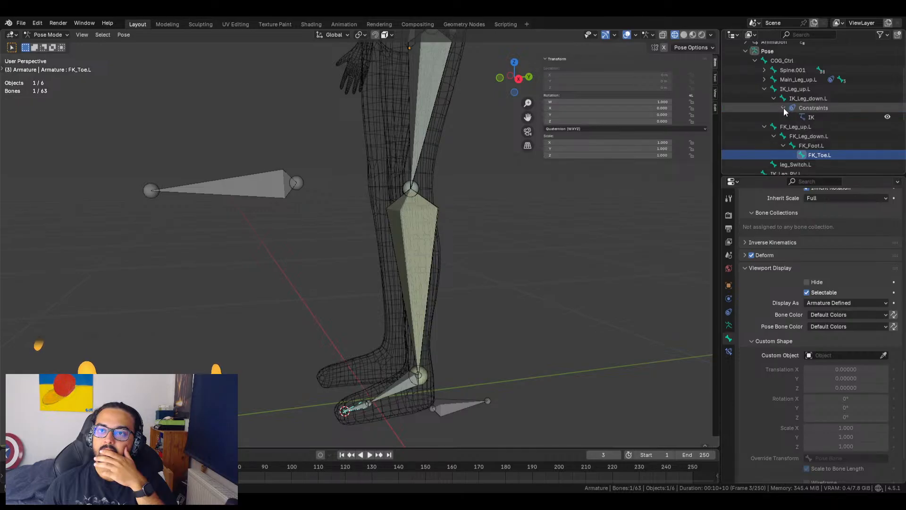
left_click(782, 108)
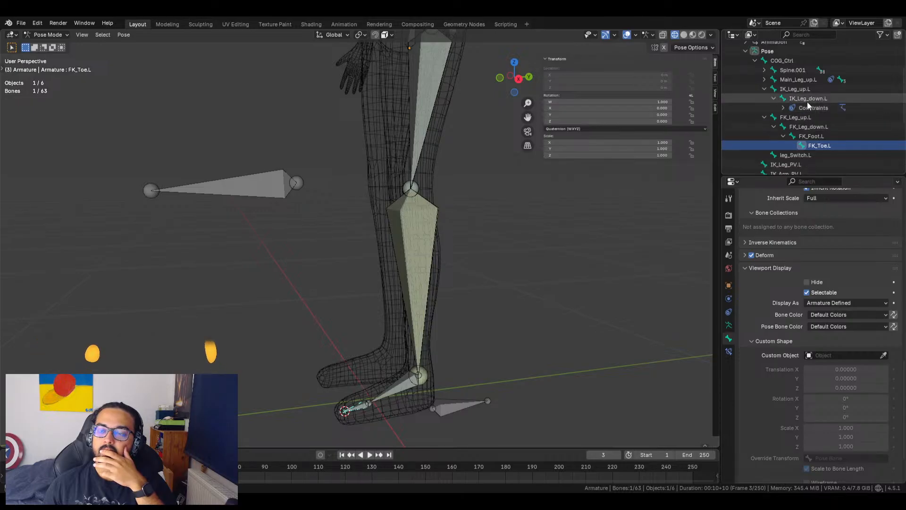
Expand the bone hierarchy under Ball_Roll and hide the IK_Foot.L bone
scroll(808, 100, "down", 6)
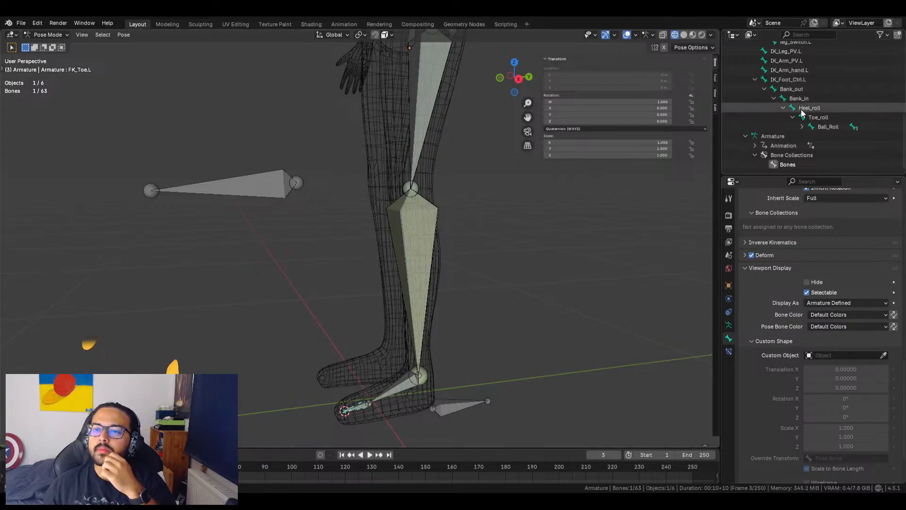
left_click(803, 126)
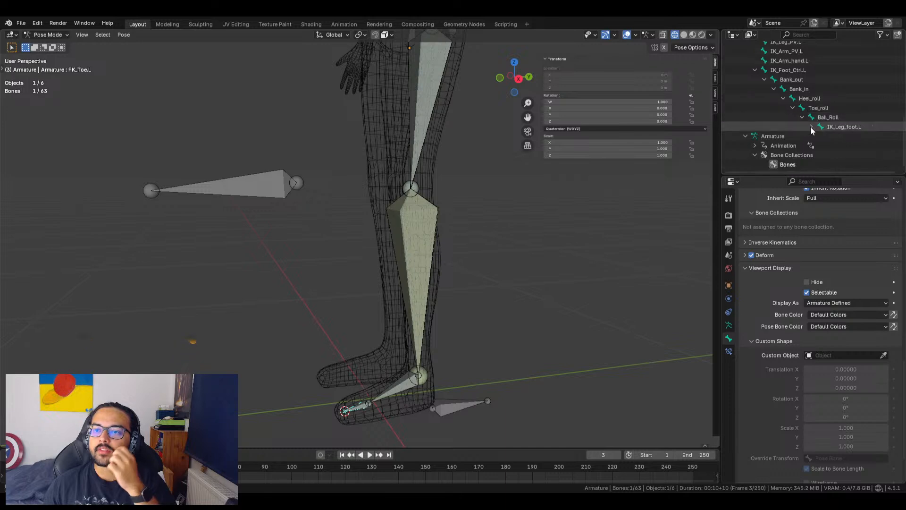
left_click(848, 126)
left_click(854, 139)
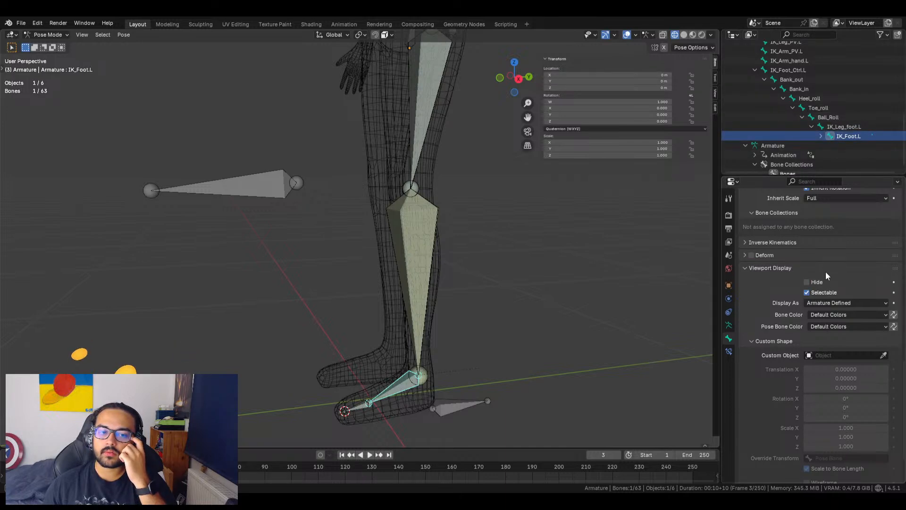
left_click(817, 282)
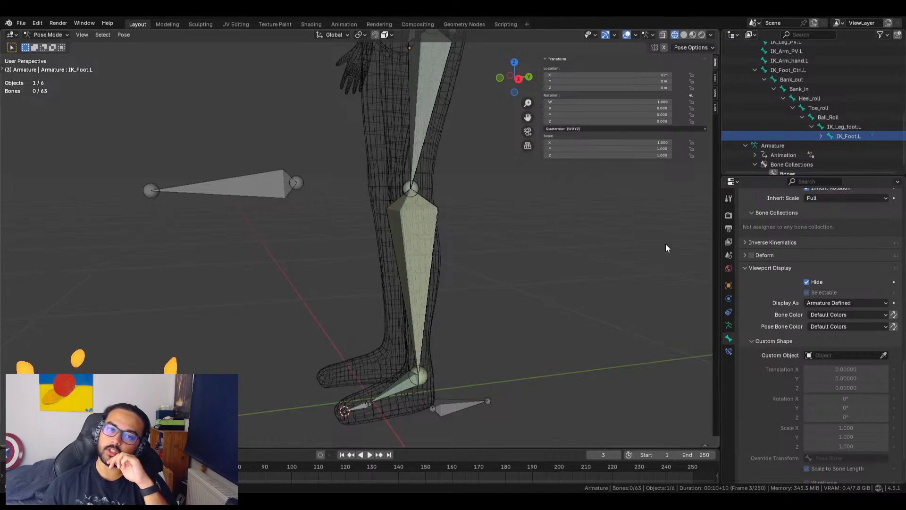
Paste the copied driver onto the Hide property of the FK_Leg_up.L bone
scroll(510, 267, "down", 3)
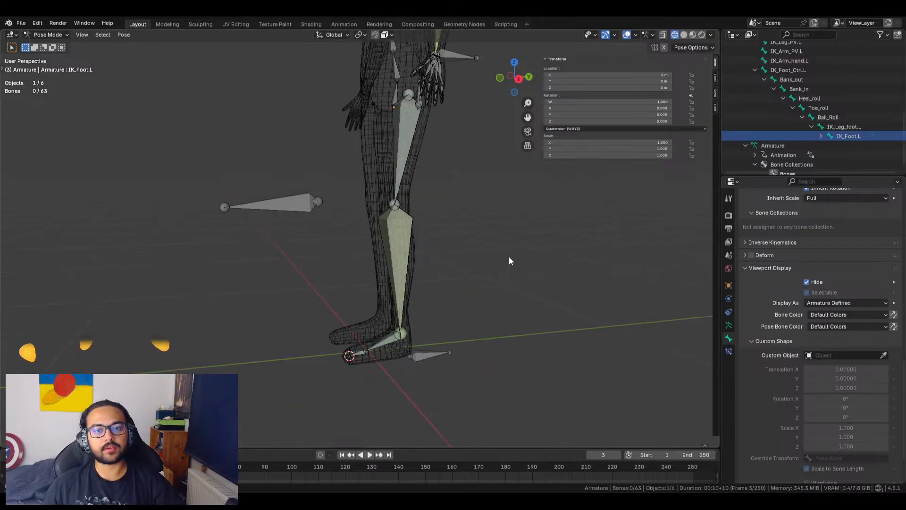
scroll(496, 271, "up", 2)
scroll(486, 277, "up", 1)
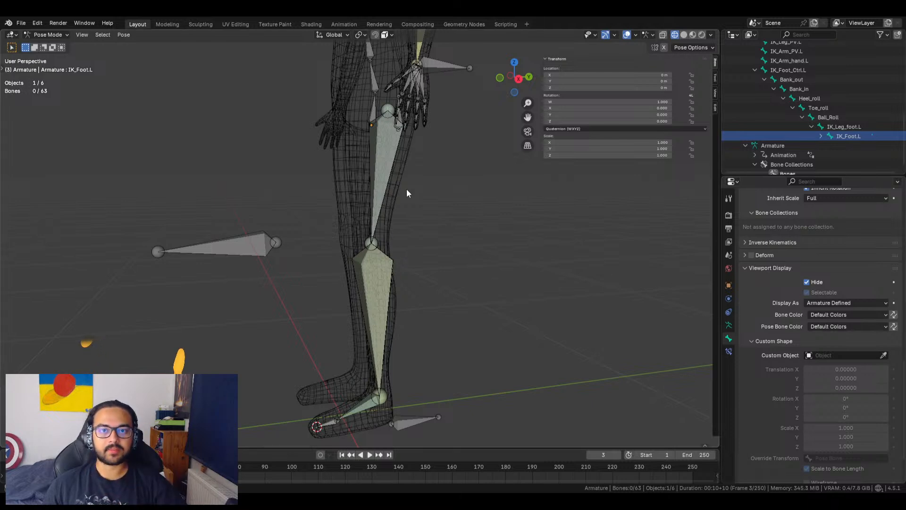
left_click(382, 208)
scroll(809, 107, "up", 5)
scroll(809, 108, "up", 2)
left_click(808, 110)
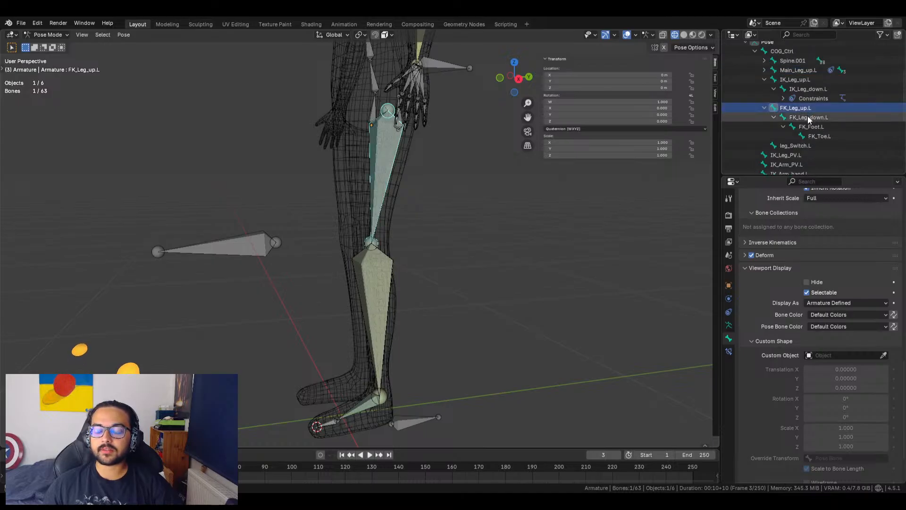
right_click(814, 282)
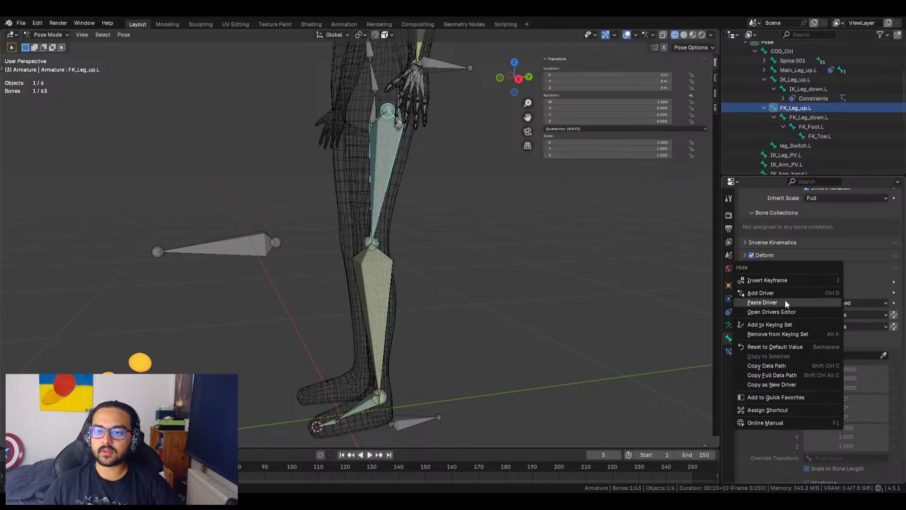
left_click(786, 300)
Paste the same driver onto the Hide property of the FK_Leg_down.L bone
middle_click_drag(453, 255, 498, 252)
left_click(810, 118)
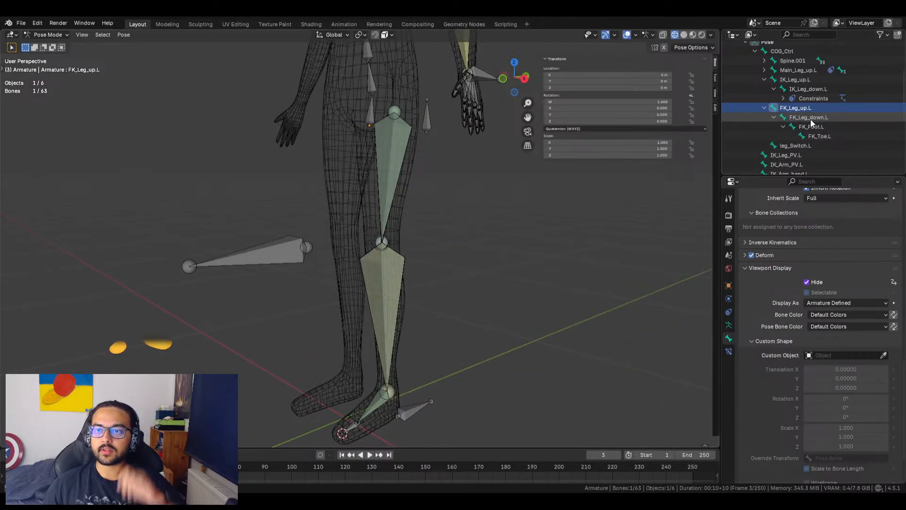
right_click(821, 280)
left_click(805, 282)
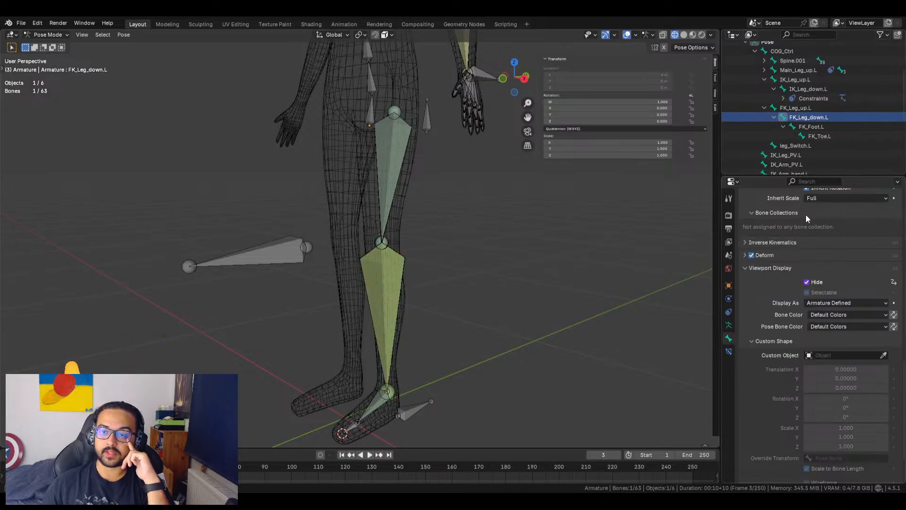
Paste the driver onto the Hide properties of the FK_Foot.L and FK_Toe.L bones
left_click(811, 127)
right_click(817, 284)
left_click(808, 284)
left_click(817, 137)
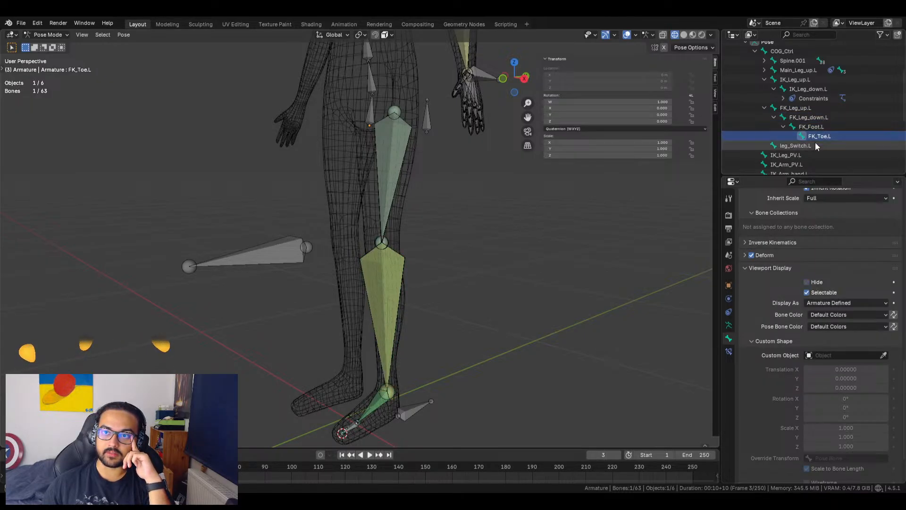
right_click(822, 281)
left_click(806, 282)
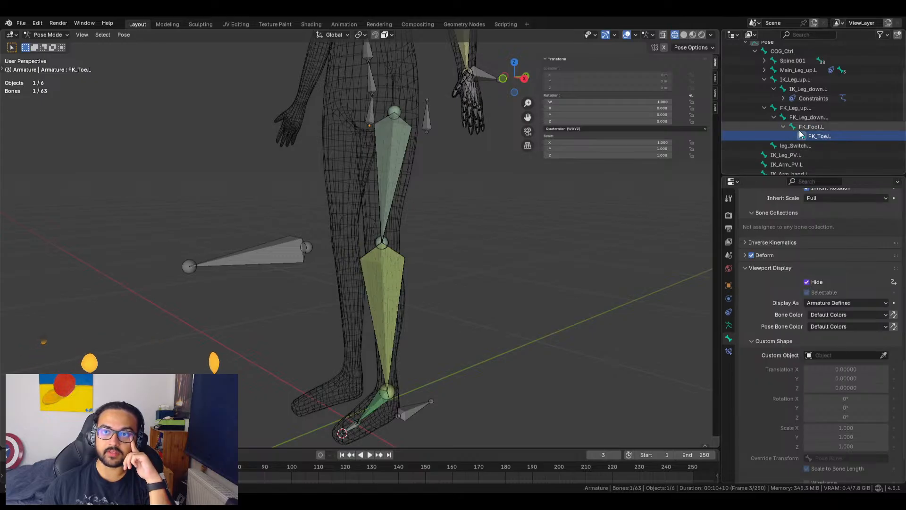
Adjust the LEGFK/IK property of leg_Switch.L to test the visibility of the FK leg bones
left_click(427, 118)
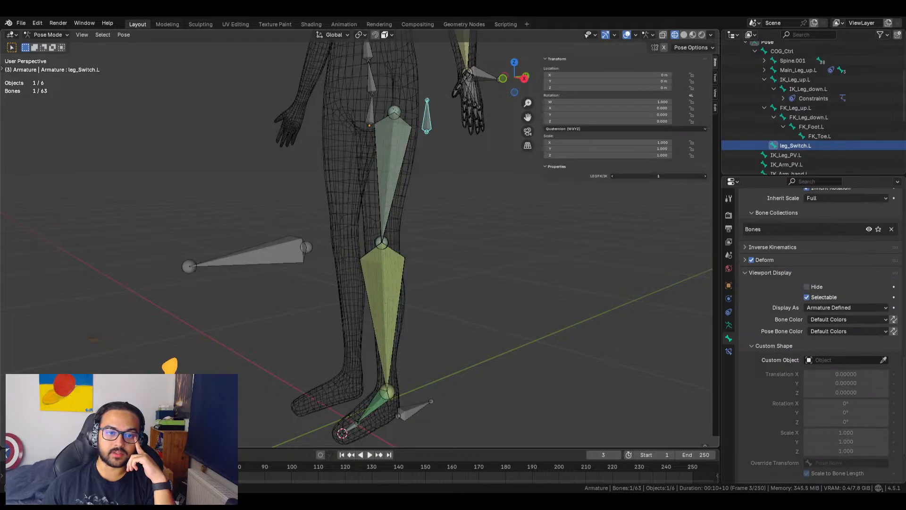
left_click_drag(658, 176, 675, 176)
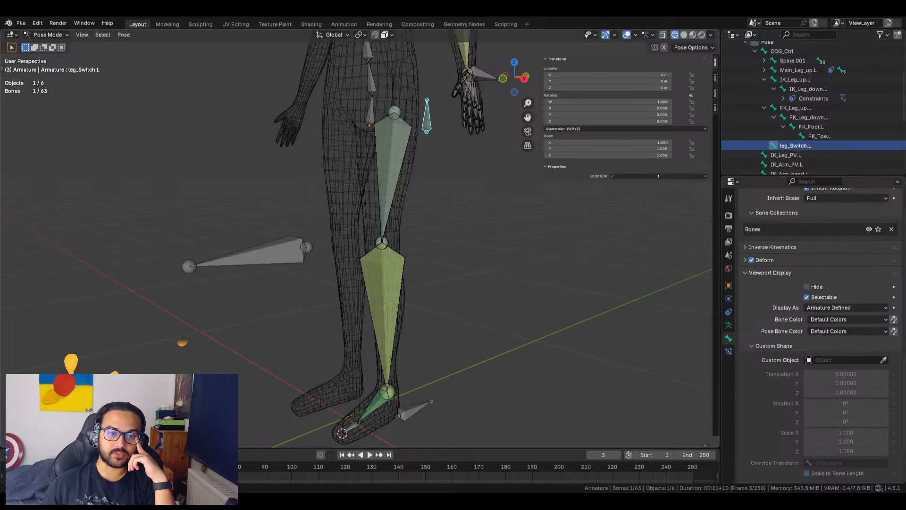
Inspect the FK and IK bone constraints on the Foot.L bone
left_click(382, 398)
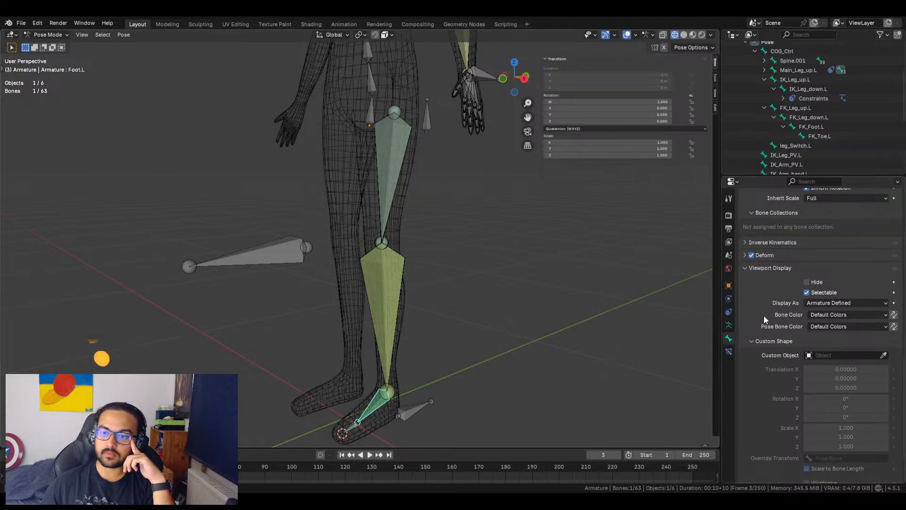
left_click(729, 351)
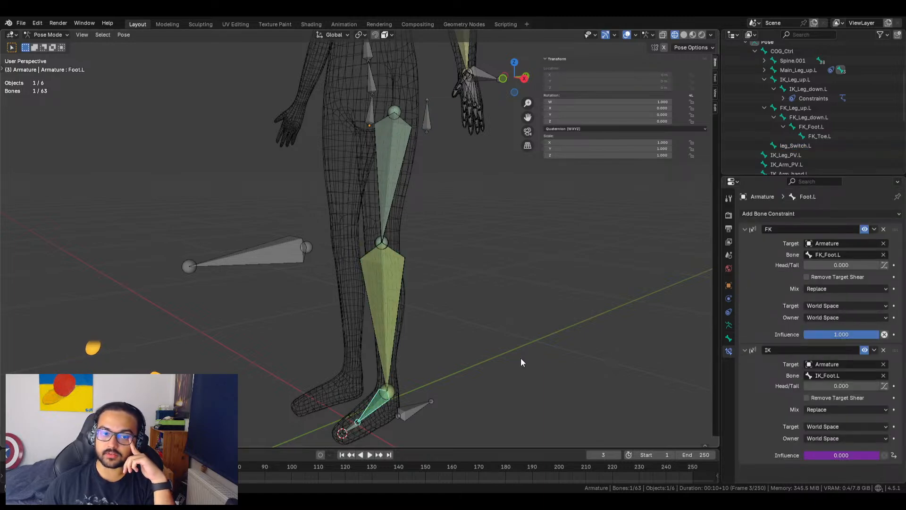
middle_click_drag(521, 359, 502, 359)
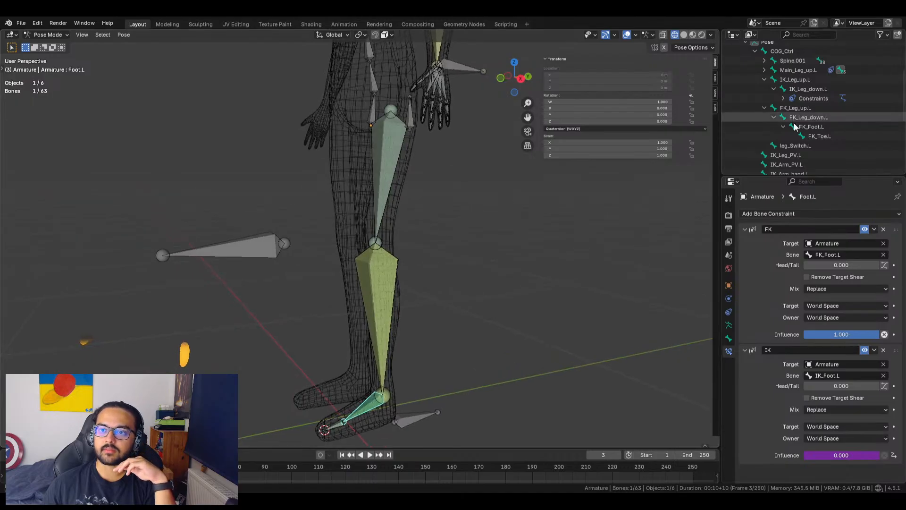
Compare the Viewport Display settings of the FK_Foot.L and Foot.L bones
scroll(792, 124, "down", 3)
left_click(812, 70)
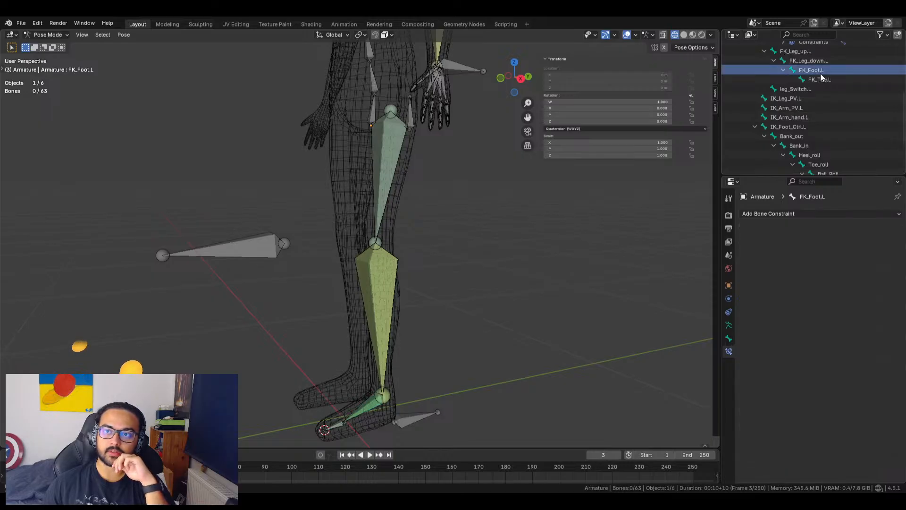
left_click(729, 338)
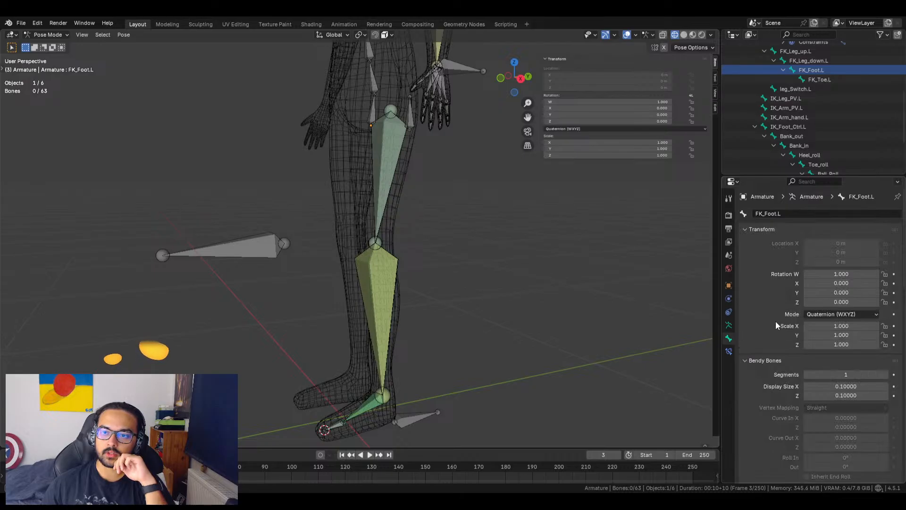
scroll(776, 322, "down", 8)
scroll(777, 323, "down", 12)
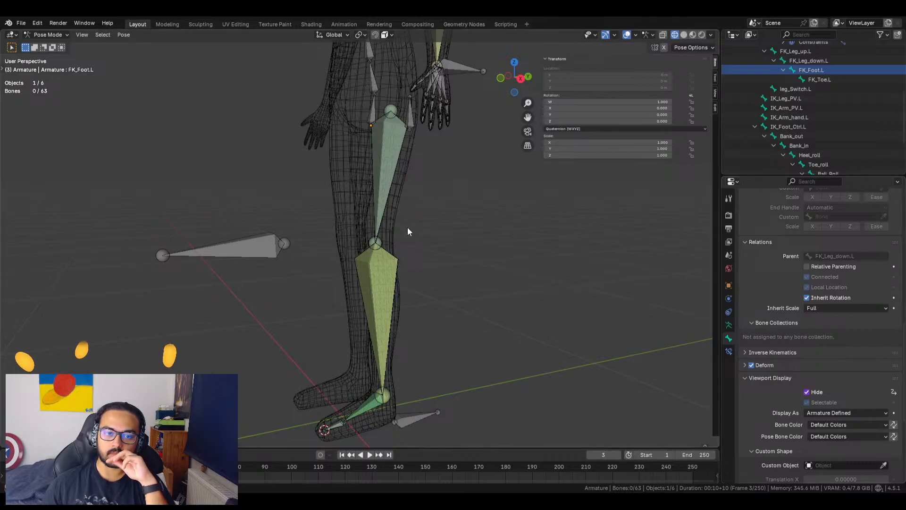
left_click(365, 409)
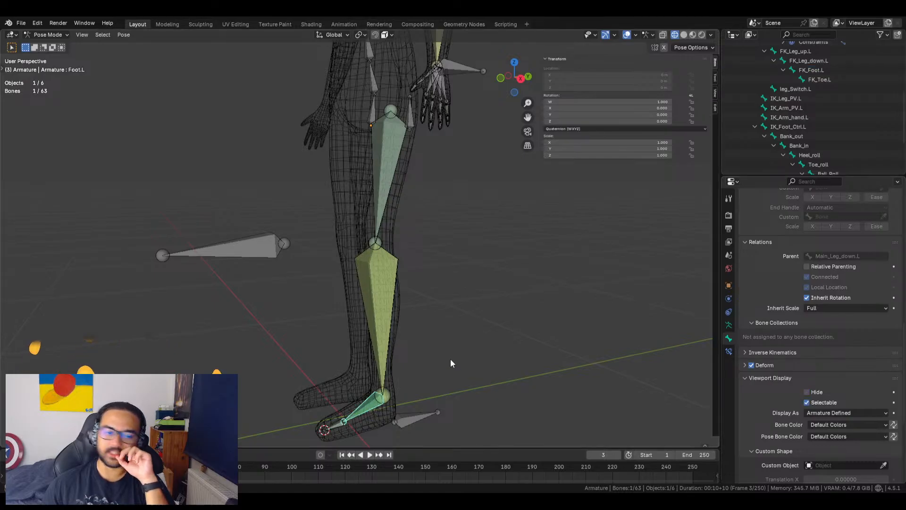
Compare the Viewport Display settings of the IK_Toe.L and FK_Toe.L bones
left_click(332, 425)
left_click(333, 425)
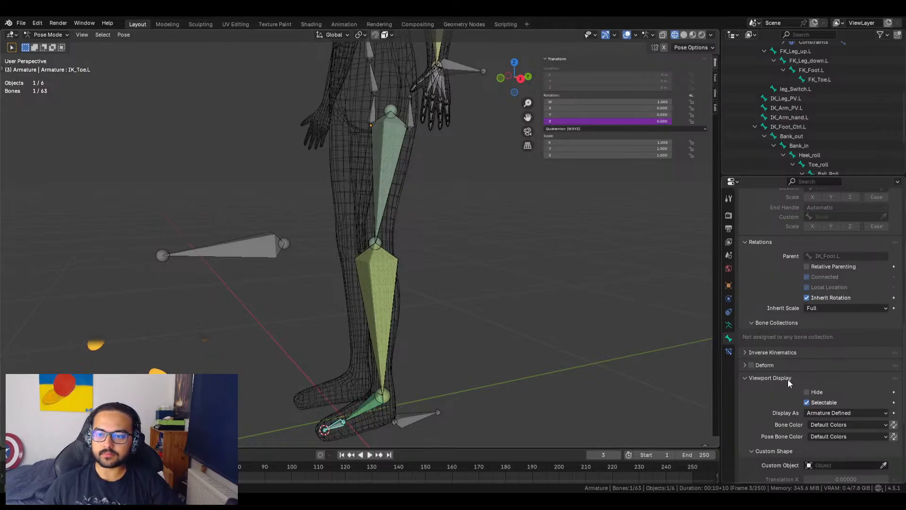
scroll(804, 126, "down", 3)
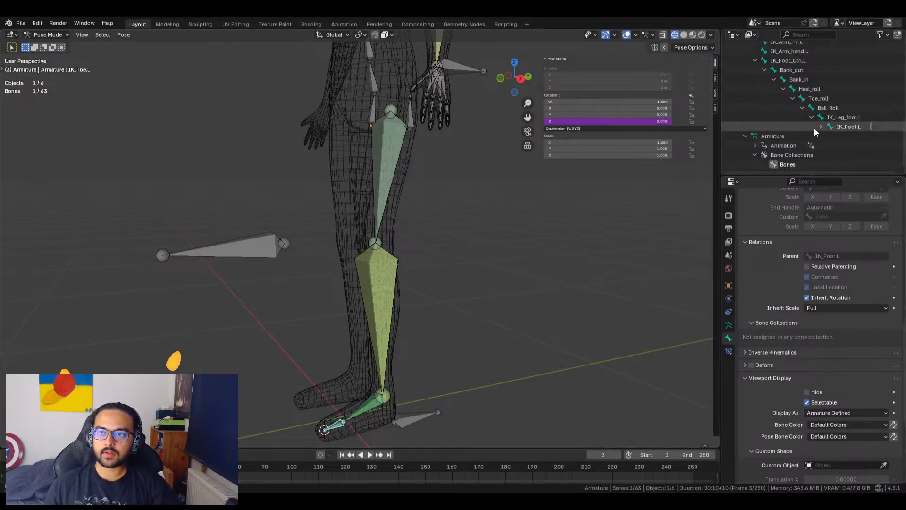
scroll(803, 125, "up", 5)
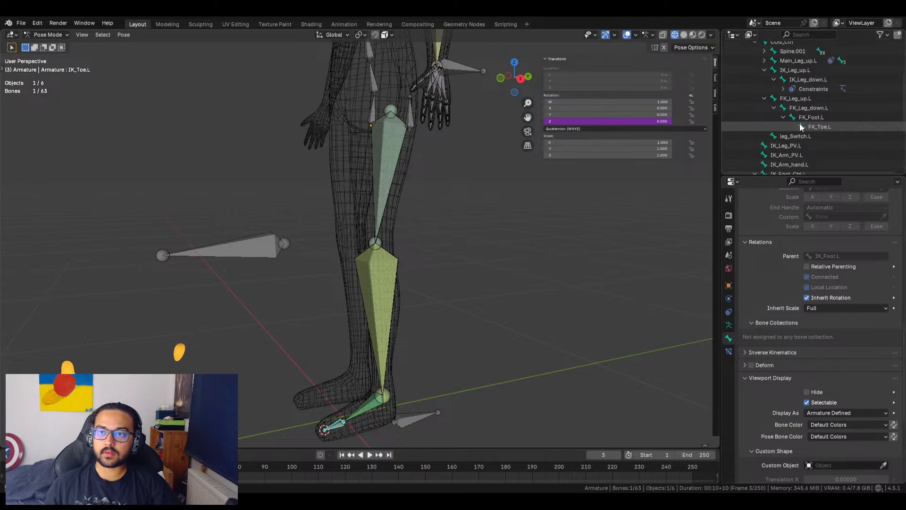
left_click(827, 124)
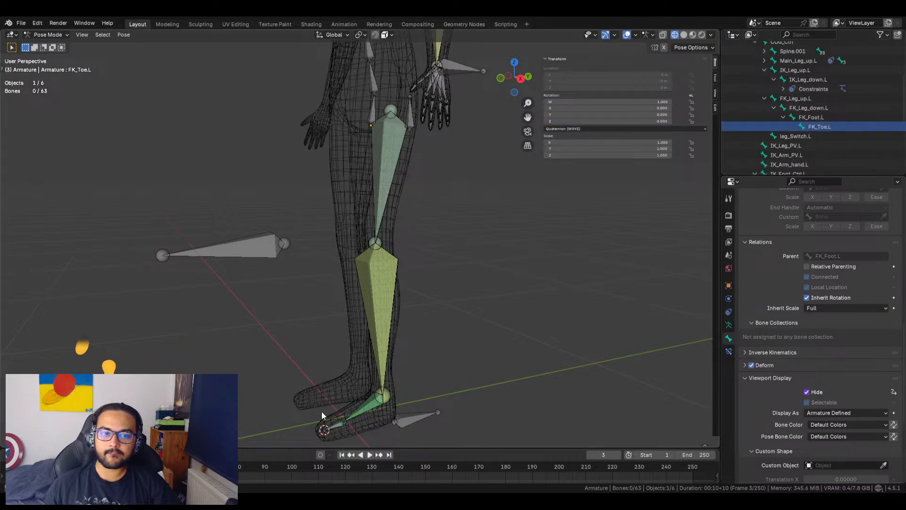
Select the IK_Toe.L bone and turn on Hide in its Viewport Display settings
left_click(336, 425)
left_click(335, 425)
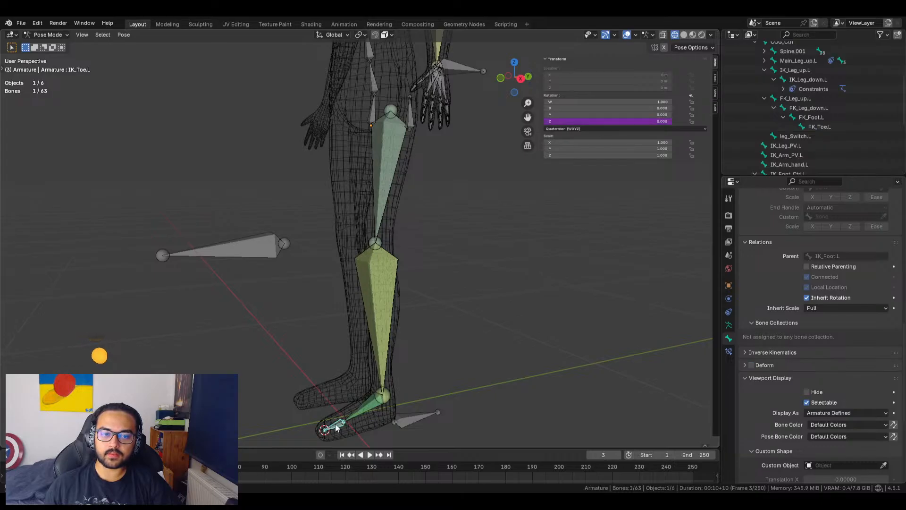
scroll(778, 236, "up", 10)
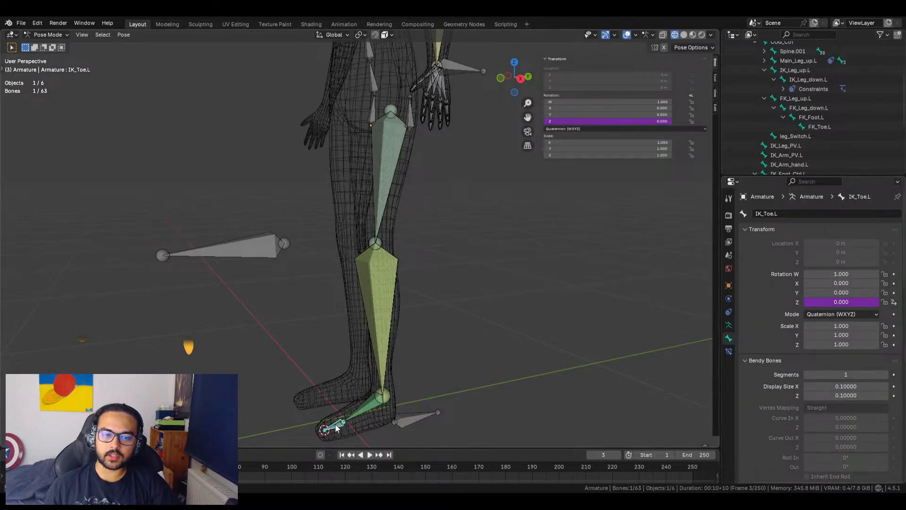
scroll(755, 315, "down", 15)
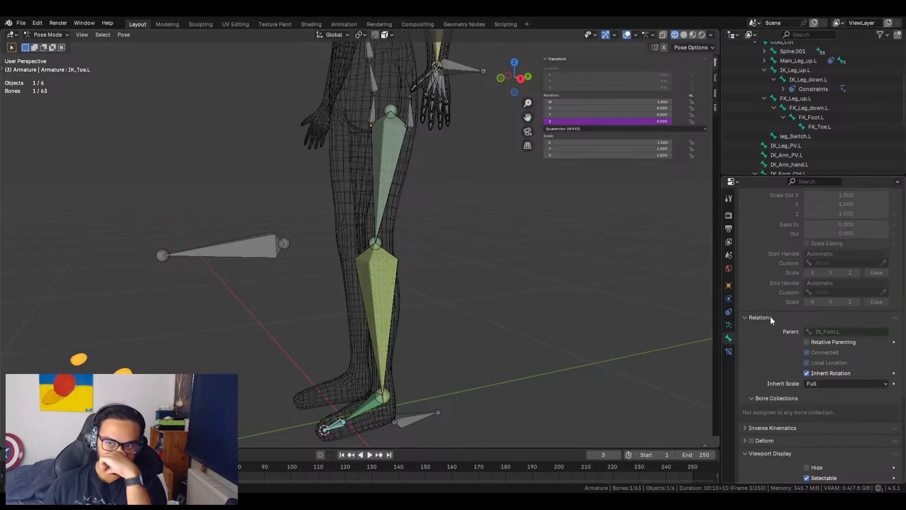
scroll(771, 316, "down", 8)
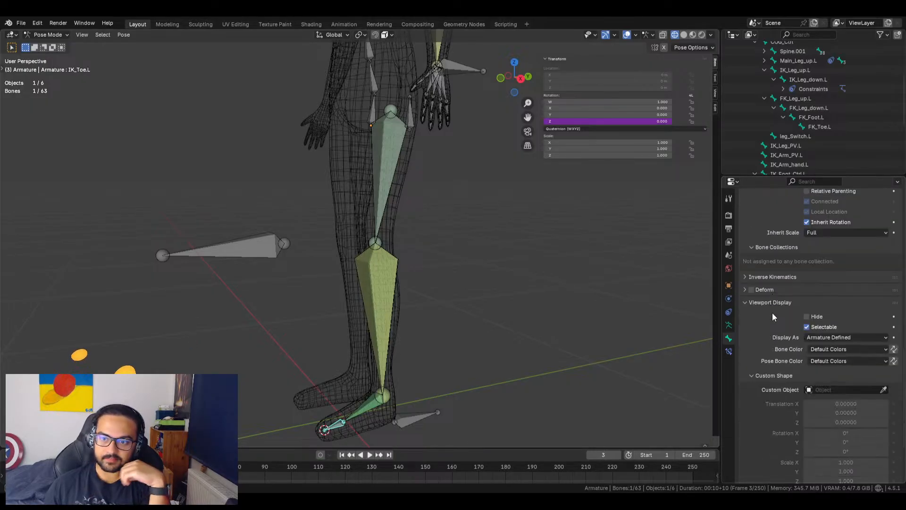
left_click(817, 318)
Review the bone properties and constraints of the Toe.L bone
left_click(339, 425)
scroll(779, 295, "up", 7)
scroll(775, 298, "up", 10)
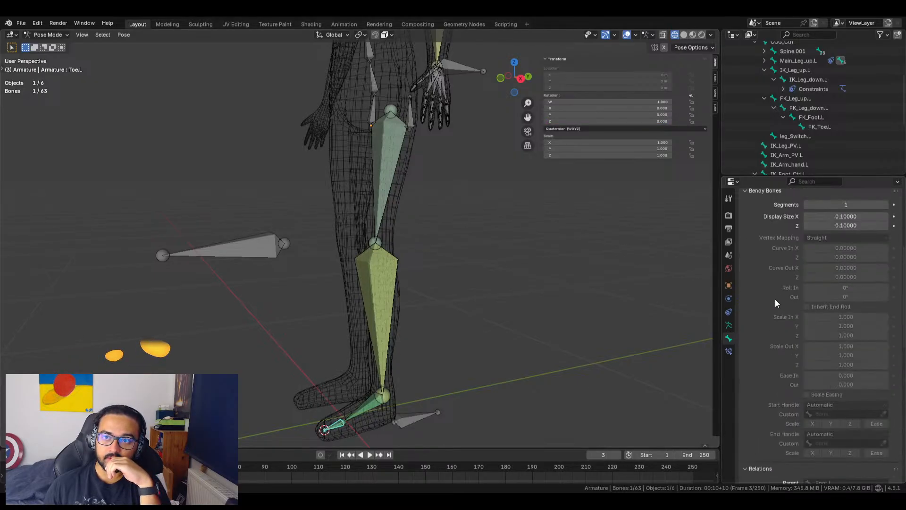
scroll(782, 289, "down", 6)
scroll(783, 296, "down", 12)
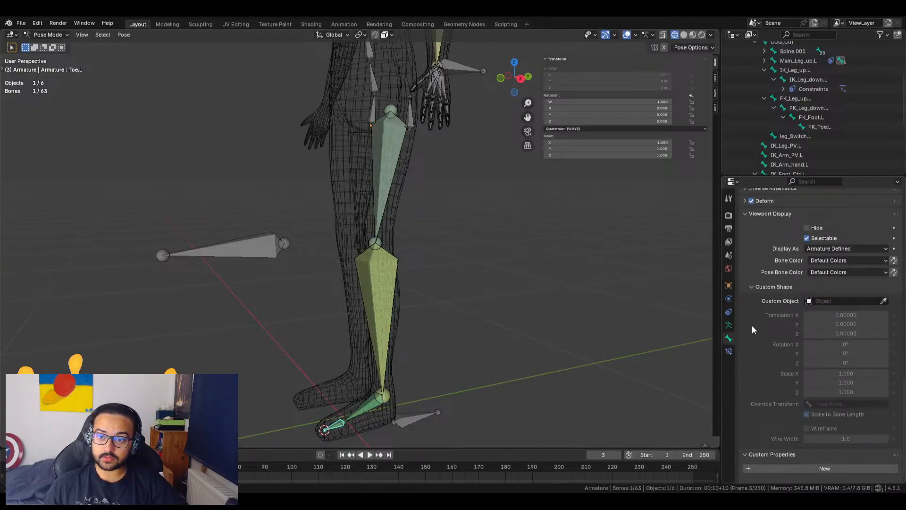
left_click(729, 352)
Select leg_Switch.L and set its LEGFK/IK property to 1, checking the visibility of the leg controls
left_click(460, 322)
left_click(409, 111)
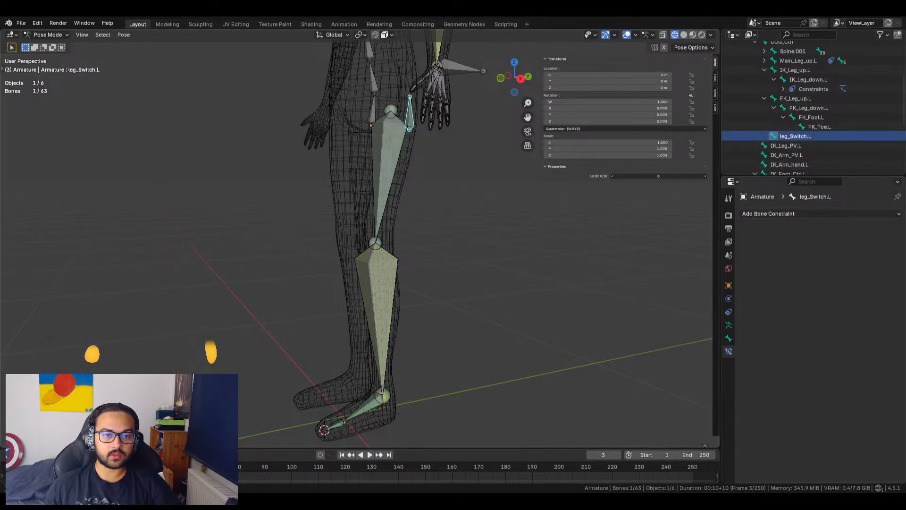
mouse_move(658, 176)
left_mouse_down()
mouse_move(645, 177)
mouse_move(658, 177)
left_mouse_up()
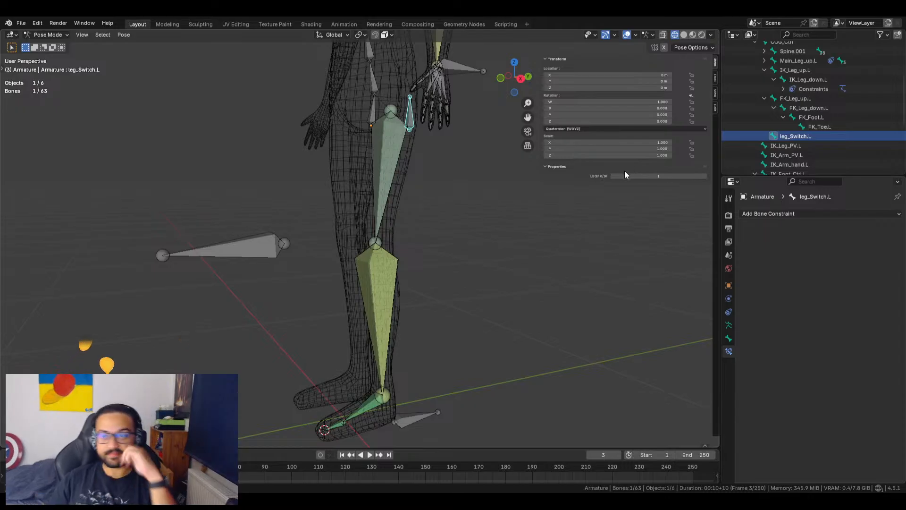
Move the IK_Foot_Ctrl.L bone upward and forward to test how the IK leg follows
middle_click_drag(461, 206, 444, 179)
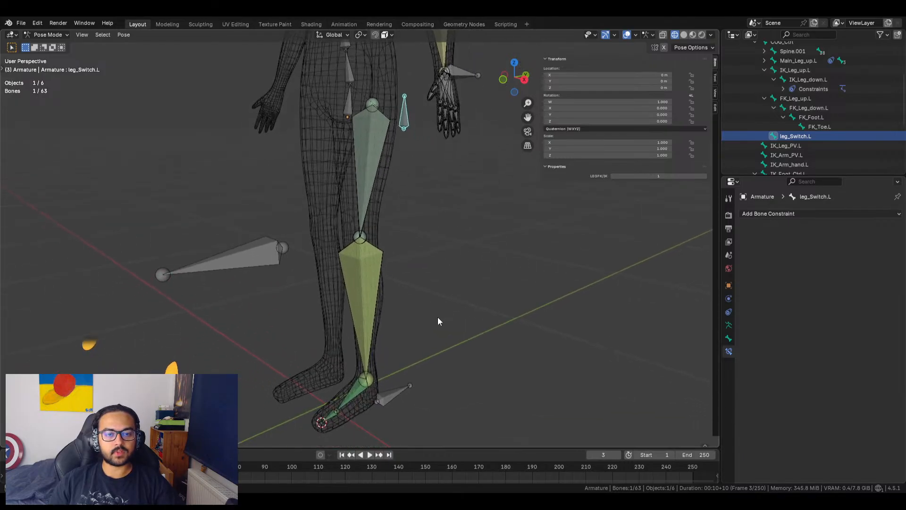
middle_click_drag(439, 316, 410, 376)
left_click(389, 403)
key("g")
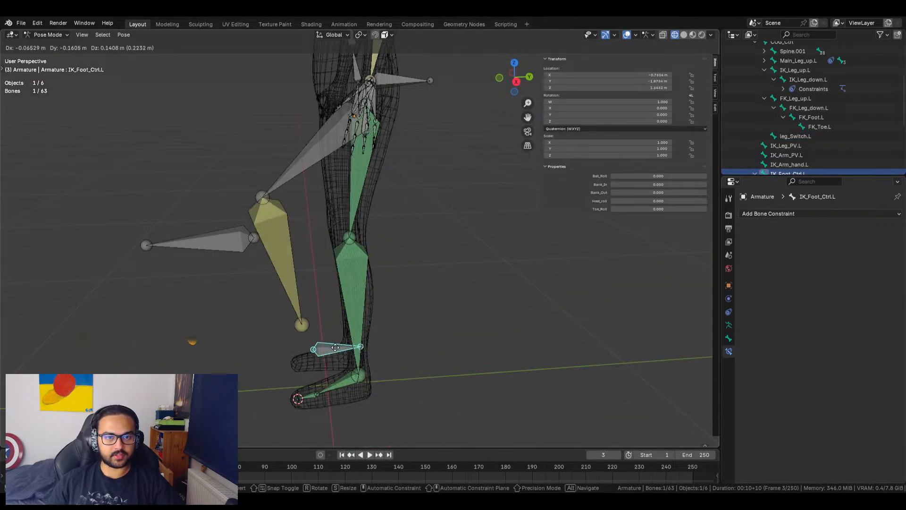
left_click(310, 358)
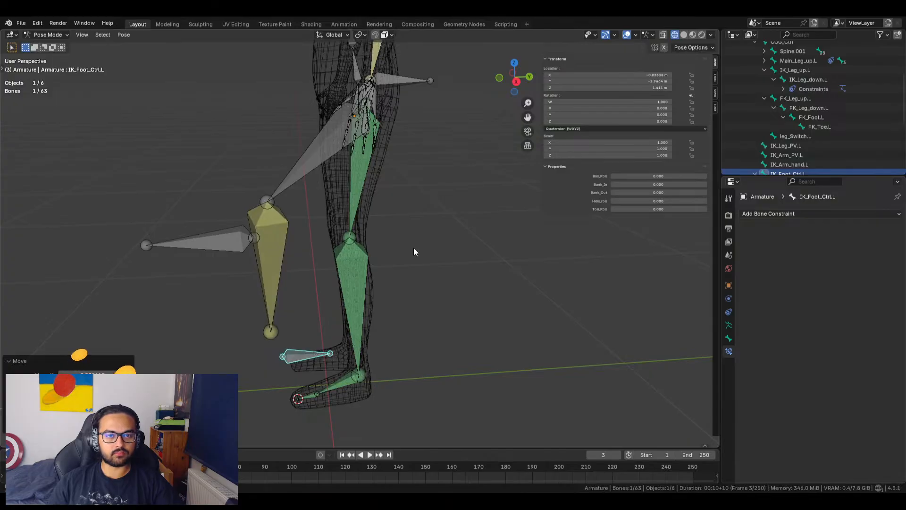
middle_click_drag(411, 155, 481, 172)
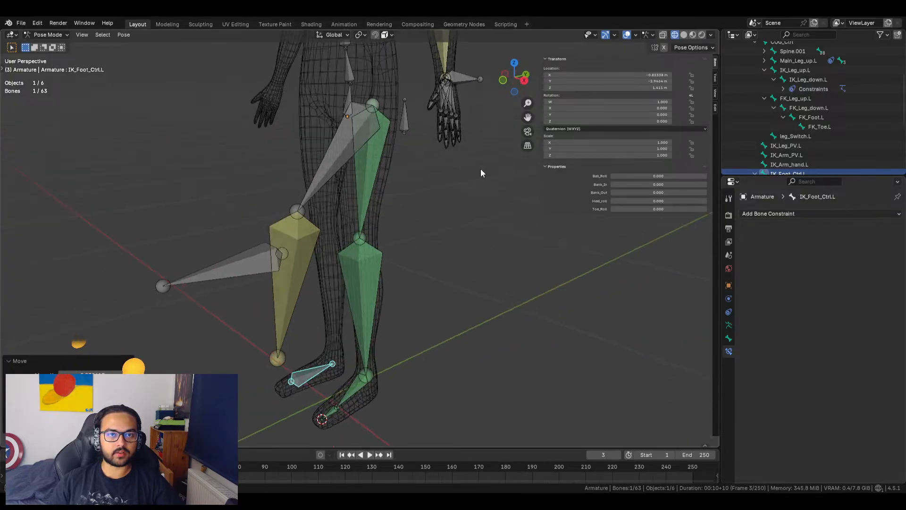
Switch leg_Switch.L's LEGFK/IK property down and back to 1 to compare the two leg setups
left_click(410, 125)
left_click_drag(646, 174, 616, 174)
left_click_drag(616, 174, 699, 174)
middle_click_drag(570, 281, 489, 279)
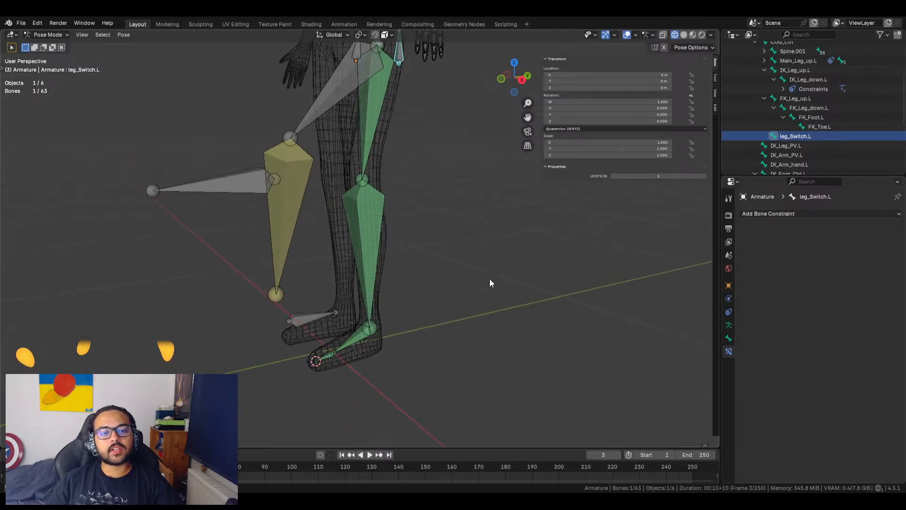
left_click(308, 319)
key("g")
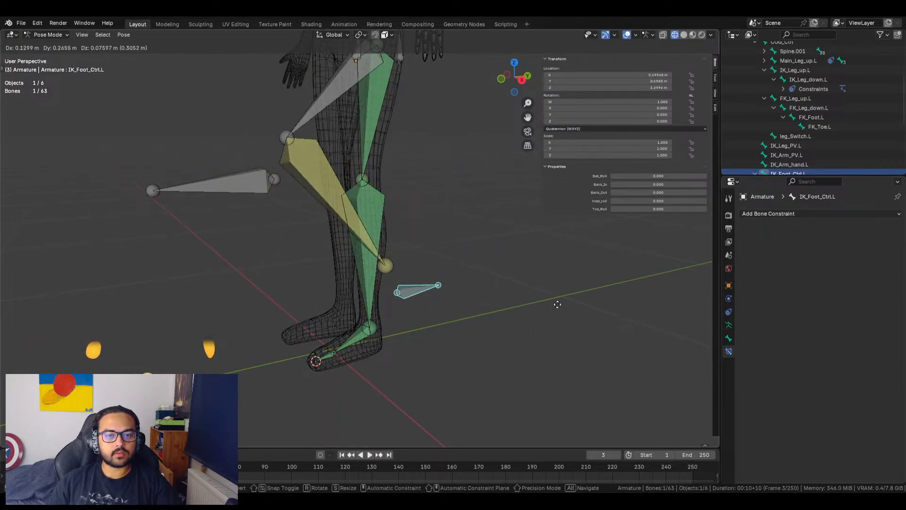
key("Escape")
key("ctrl+z")
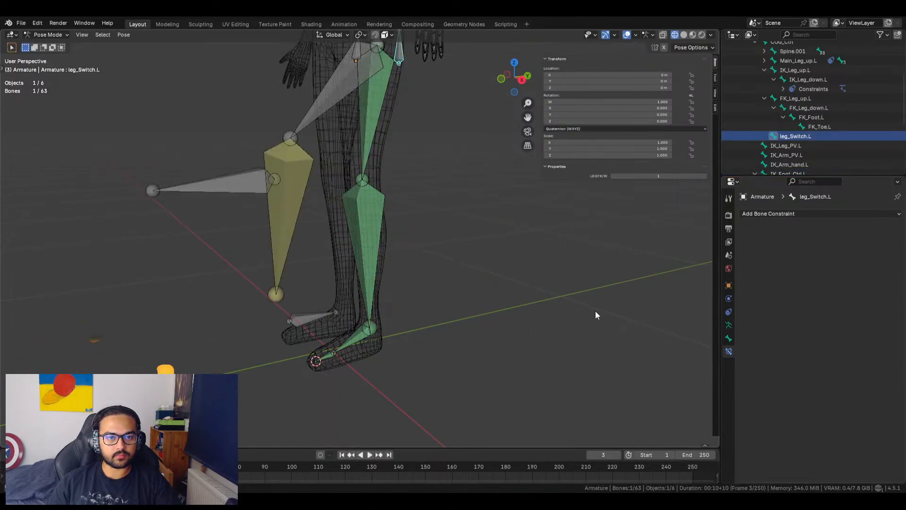
Clear the location of the IK_Foot_Ctrl.L bone and deselect it
key("ctrl+shift+z")
key("alt+g")
left_click(421, 314)
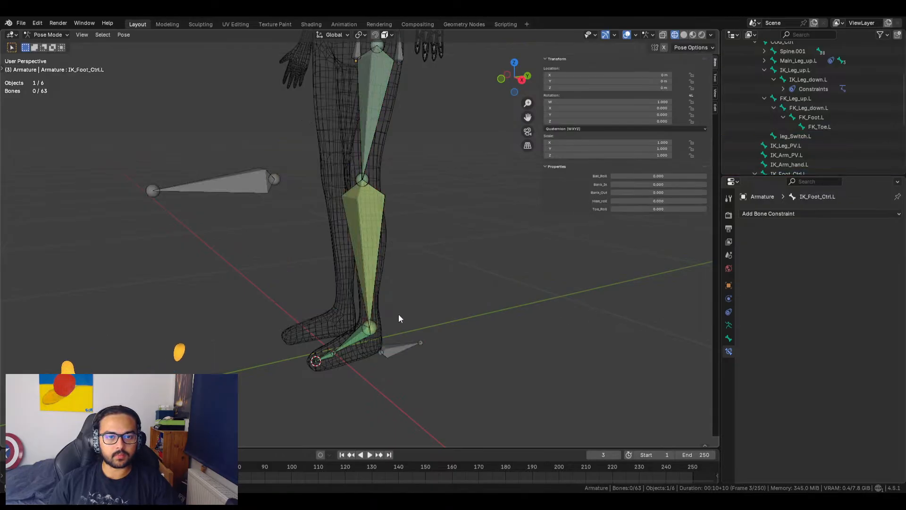
Examine the bone hierarchy beneath IK_Foot_Ctrl.L, down to IK_Leg_foot.L, IK_Foot.L and IK_Toe.L
scroll(820, 112, "down", 4)
scroll(802, 141, "down", 2)
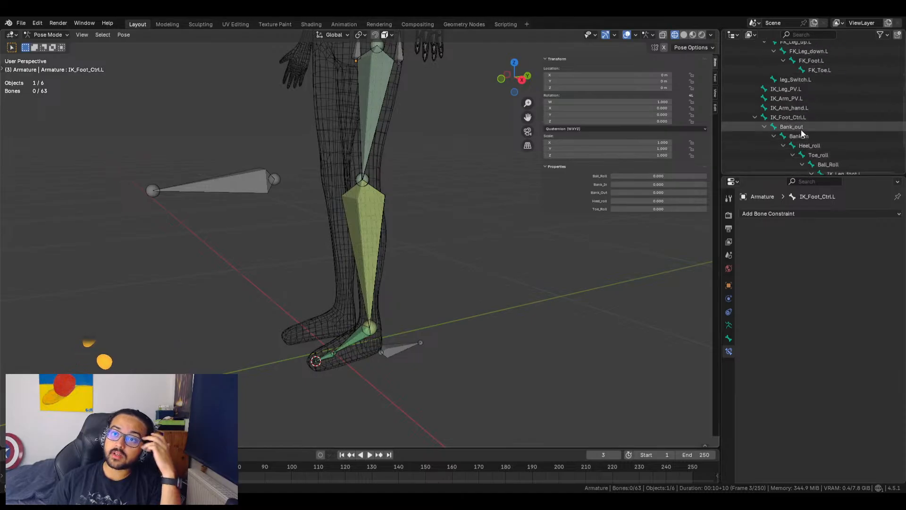
left_click(806, 118)
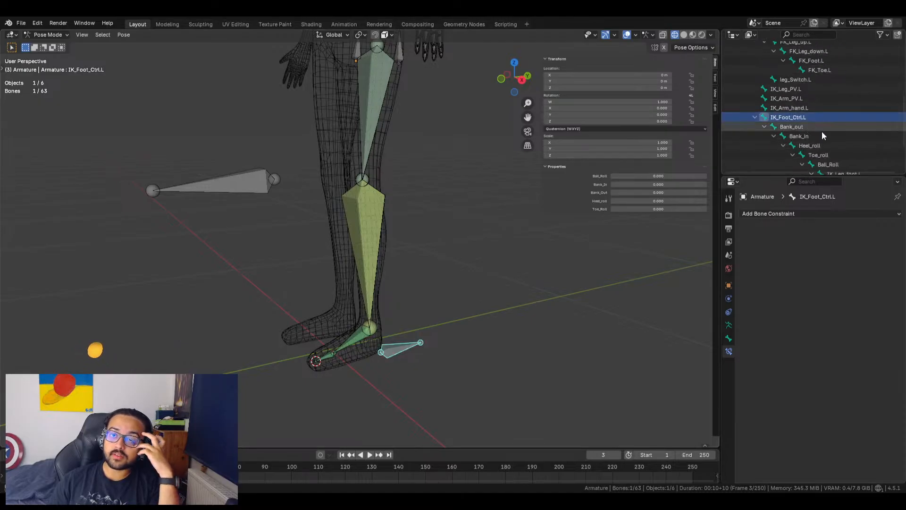
scroll(824, 133, "down", 4)
left_click(842, 127)
left_click(821, 127)
left_click(869, 137)
left_click(852, 125)
left_click(853, 116)
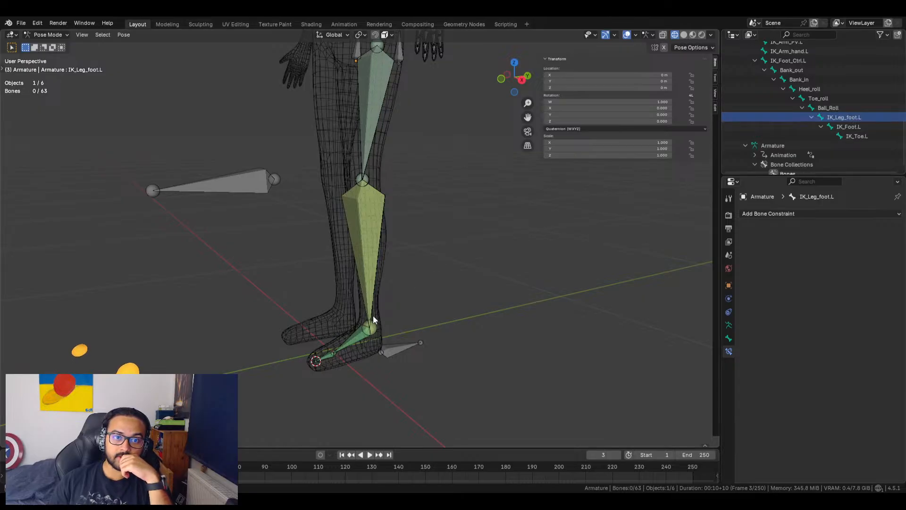
Check the FK and IK constraint targets on the Foot.L and Main_Leg_down.L bones
left_click(349, 335)
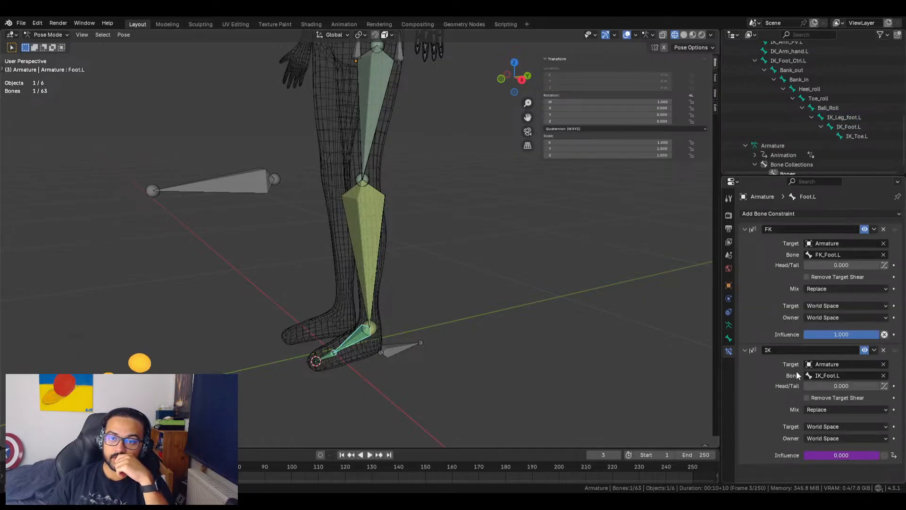
left_click(373, 257)
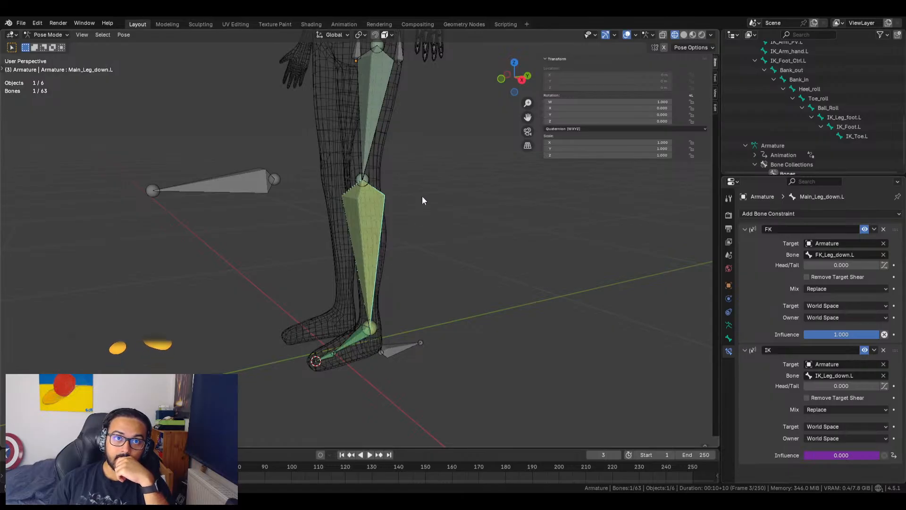
Move the IK_Foot_Ctrl.L bone about 0.16 m upward and forward to bend the IK leg
left_click(410, 350)
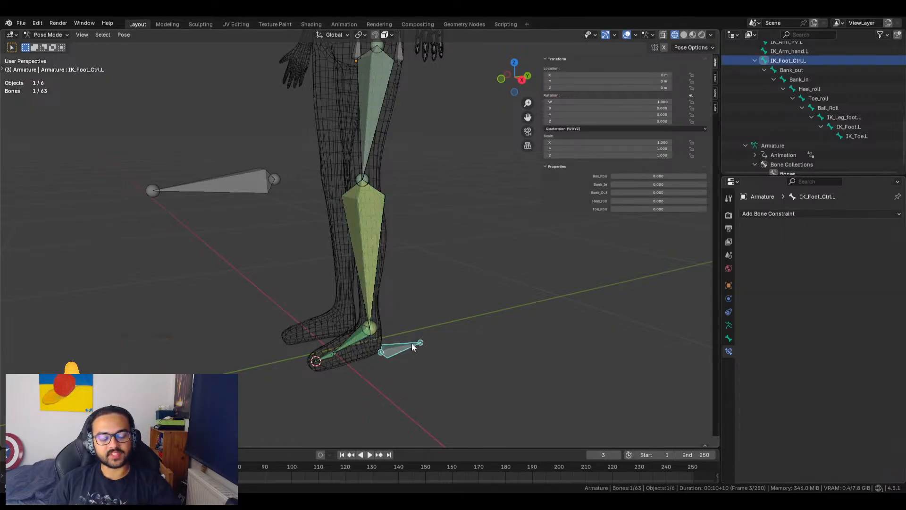
key("g")
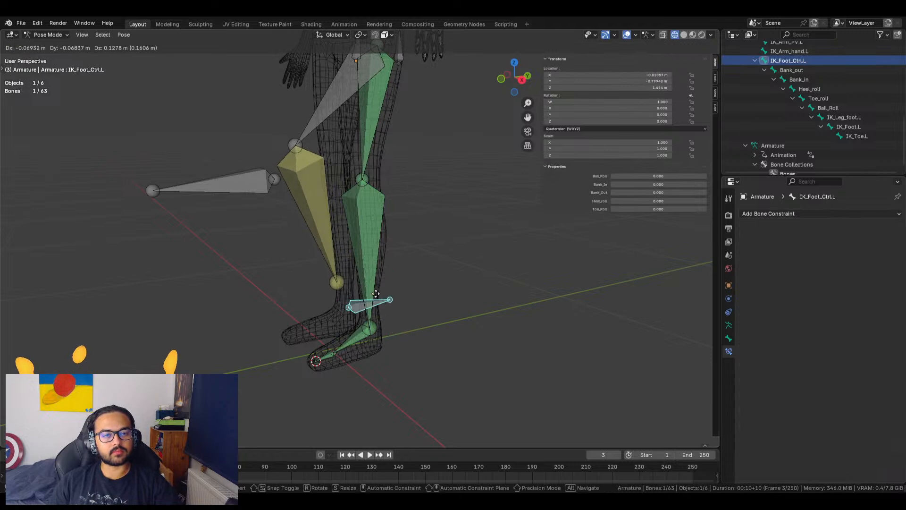
left_click(375, 294)
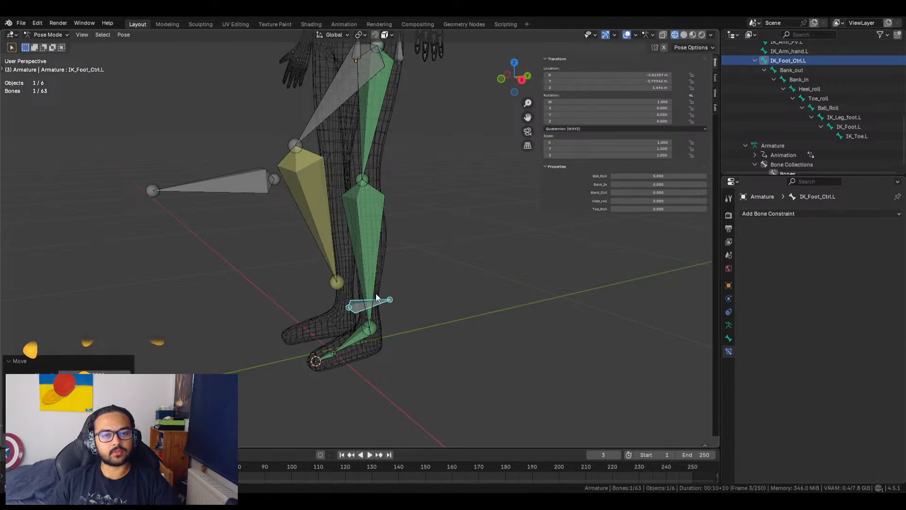
Check the FK and IK constraints on Main_Leg_down.L and set the LEGFK/IK switch on leg_Switch.L to 0
left_click(373, 329)
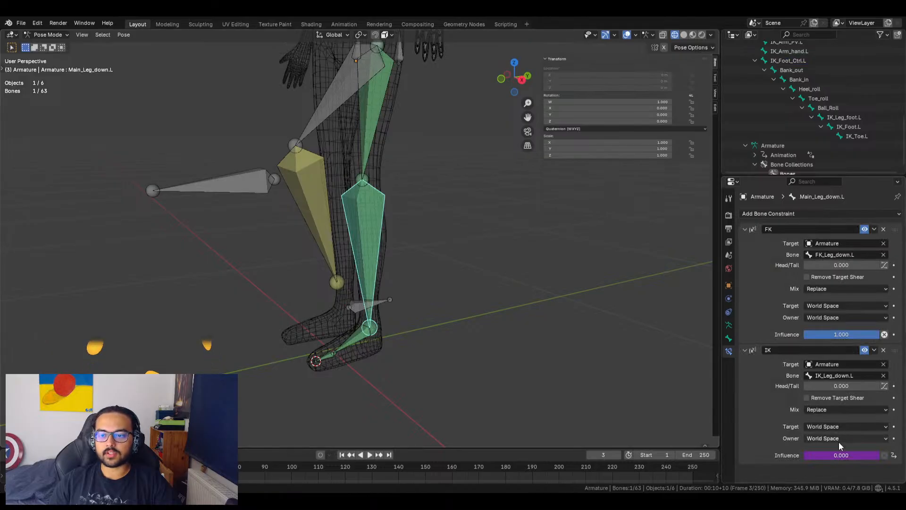
left_click(400, 58)
left_click_drag(666, 175, 647, 175)
Hide the IK_Leg_down.L and IK_Leg_up.L bones in their viewport display settings
left_click(326, 110)
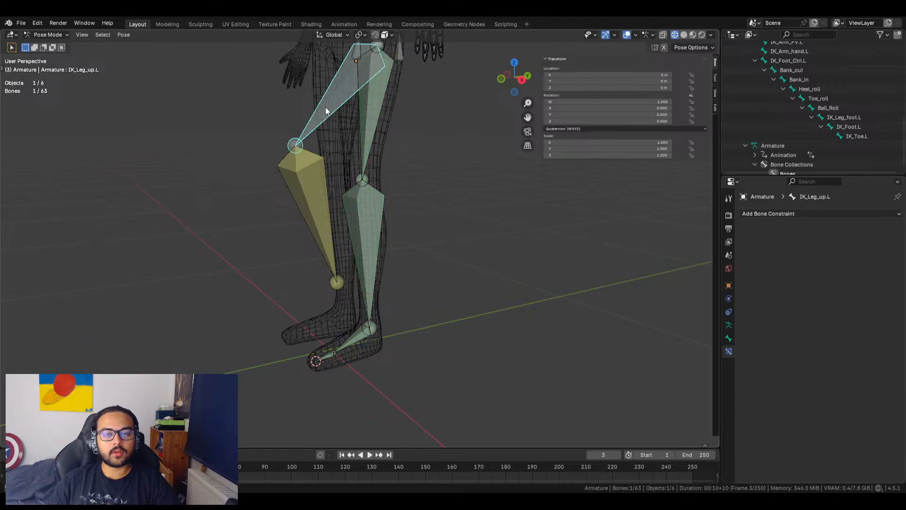
left_click(312, 177, "shift")
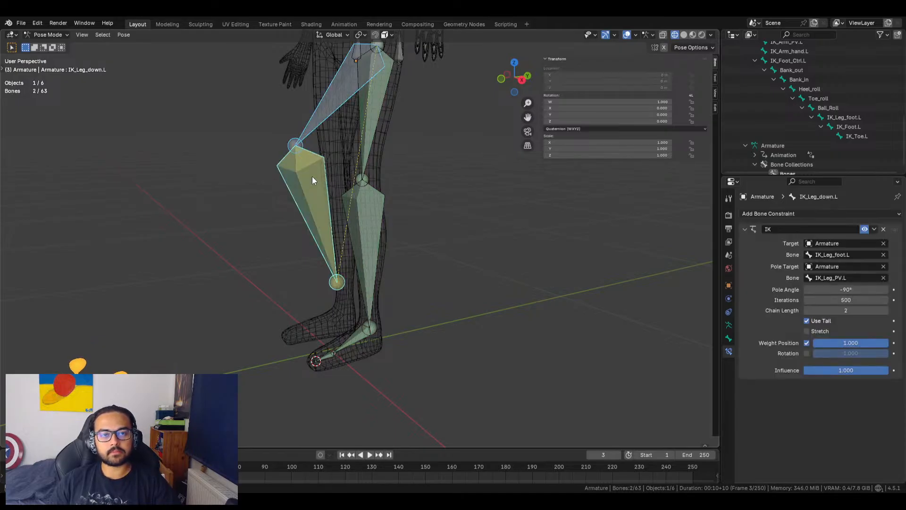
left_click(729, 339)
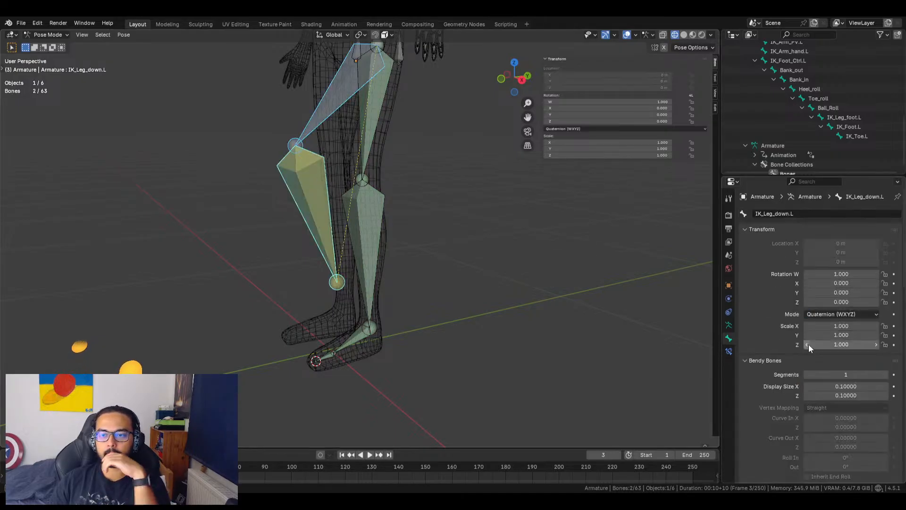
scroll(802, 347, "down", 10)
scroll(780, 366, "down", 5)
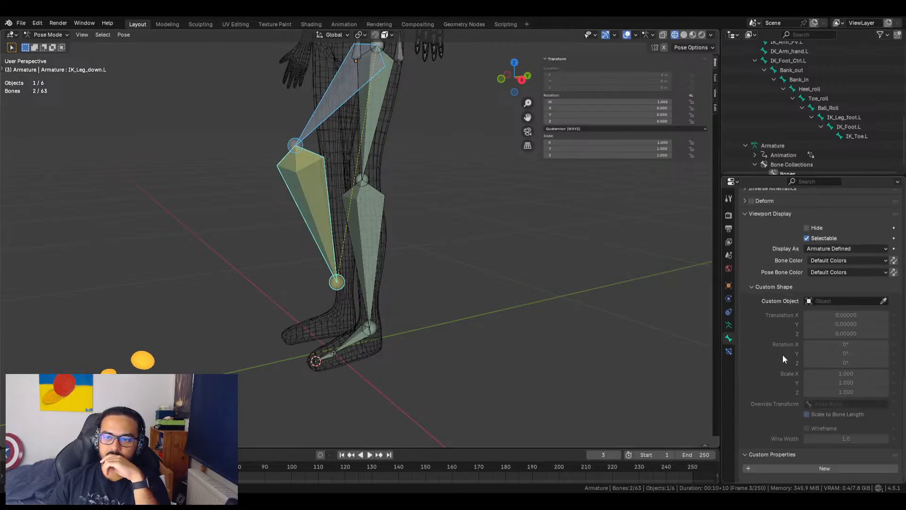
left_click(818, 229)
left_click(310, 118)
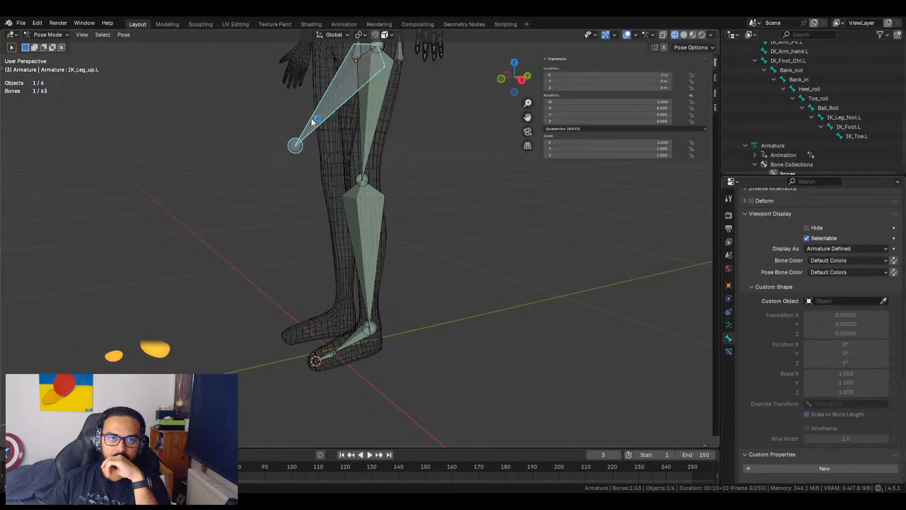
left_click(817, 228)
Set the LEGFK/IK switch to 1 and reset the X, Y and Z location of IK_Foot_Ctrl.L to 0
left_click(400, 57)
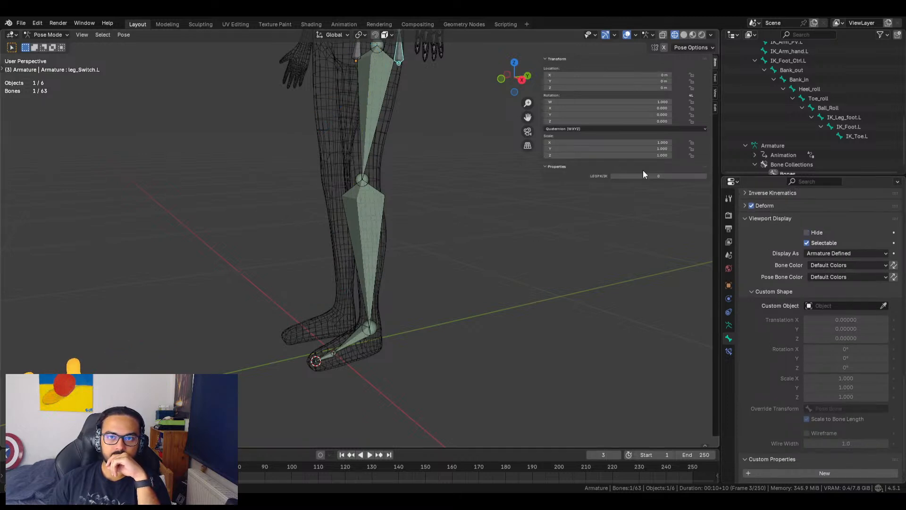
left_click_drag(658, 176, 680, 176)
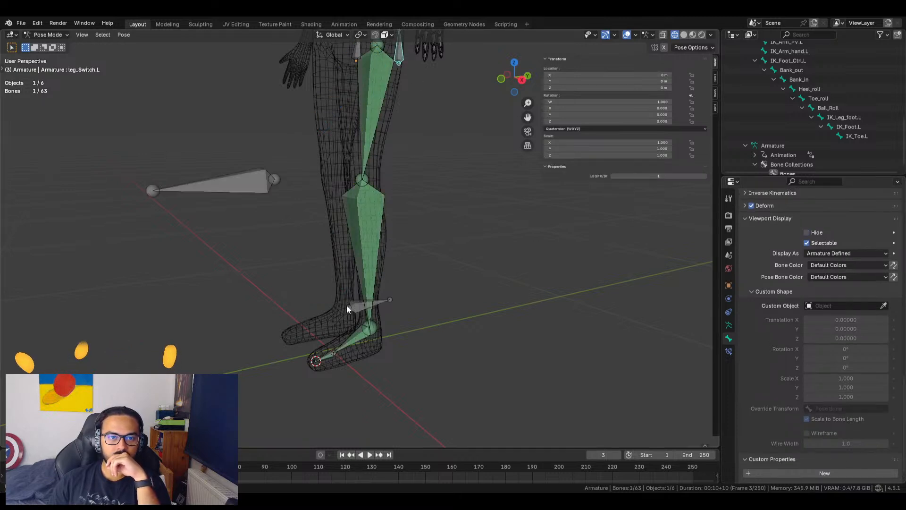
left_click(363, 306)
mouse_move(486, 338)
middle_mouse_down()
mouse_move(471, 332)
mouse_move(576, 296)
mouse_move(503, 338)
mouse_move(477, 338)
middle_mouse_up()
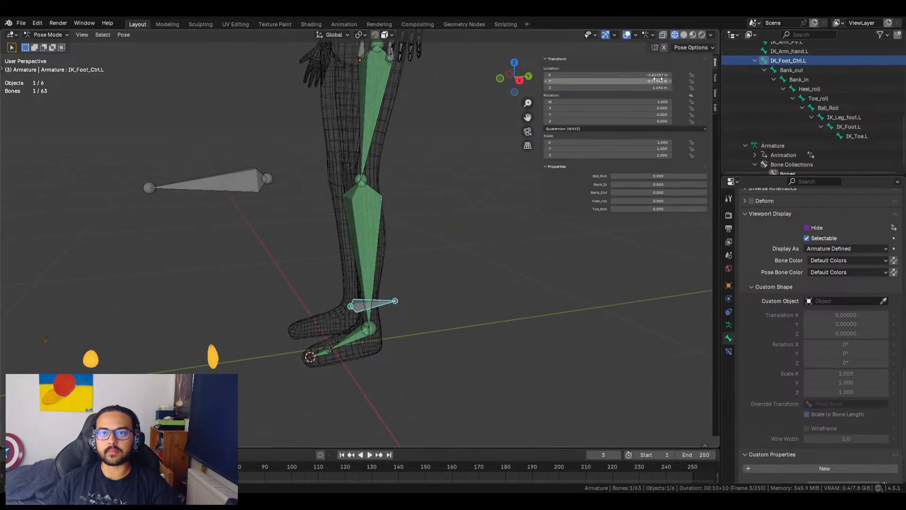
left_click_drag(657, 75, 657, 87)
type("0")
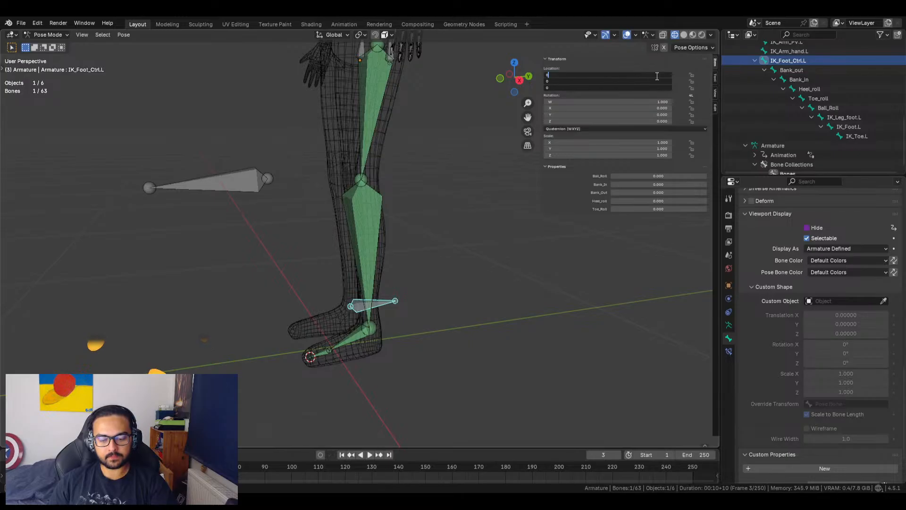
key("Return")
Try moving IK_Foot_Ctrl.L with the FK constraint influence on Main_Leg_down.L at 0, and restore the influence to 1
left_click(378, 268)
left_click(365, 262)
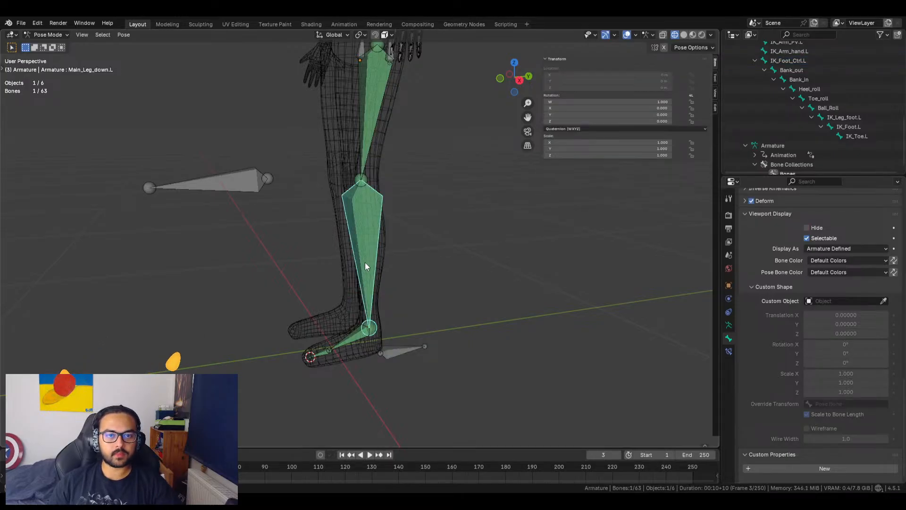
left_click(729, 352)
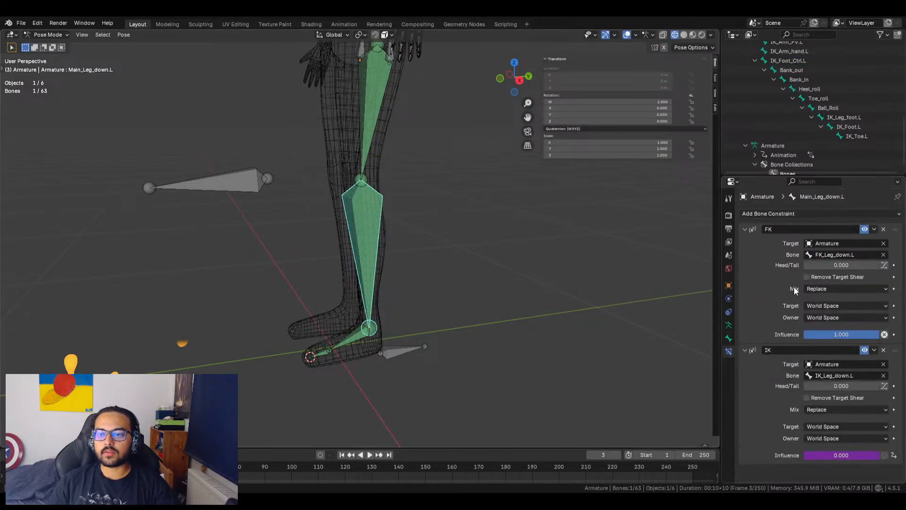
left_click_drag(846, 338, 805, 338)
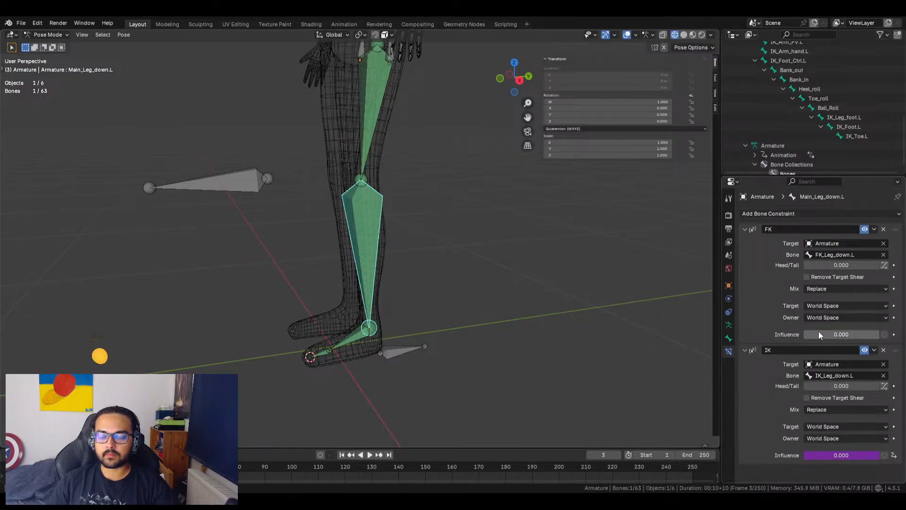
left_click(401, 349)
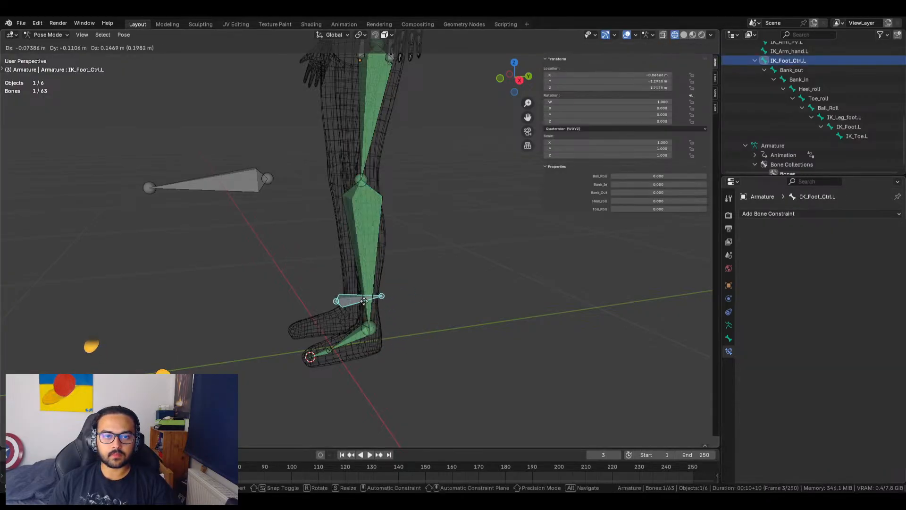
left_click(372, 267)
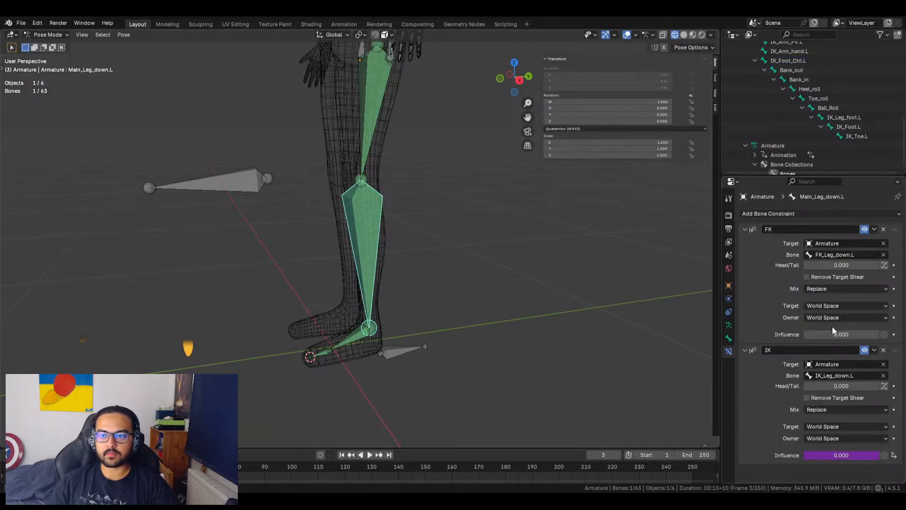
left_click_drag(845, 334, 882, 336)
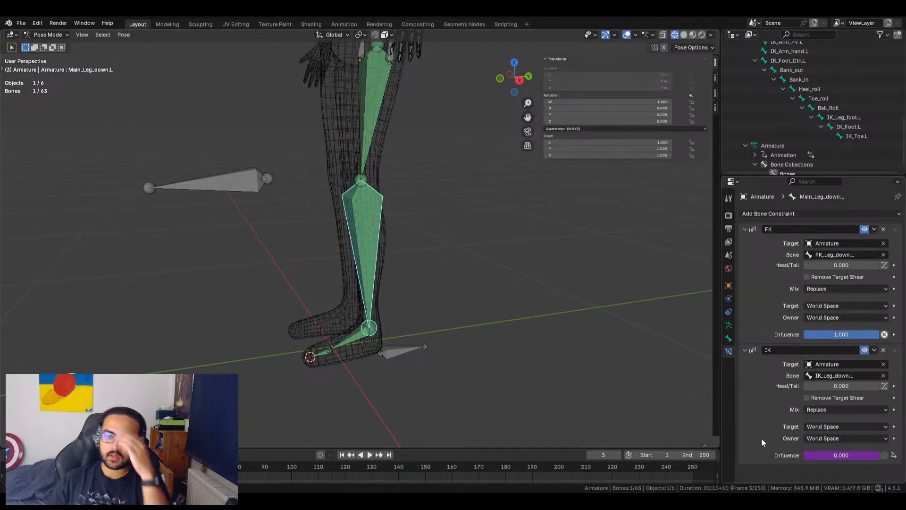
Examine the driver on the IK constraint influence of Main_Leg_down.L and the LEGFK/IK property on leg_Switch.L
middle_click_drag(417, 155, 421, 53)
left_click(408, 55)
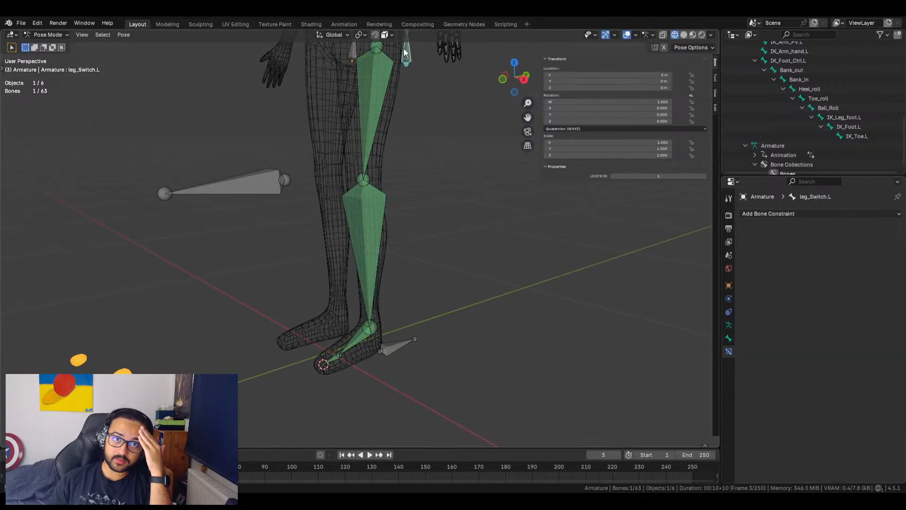
left_click(396, 345)
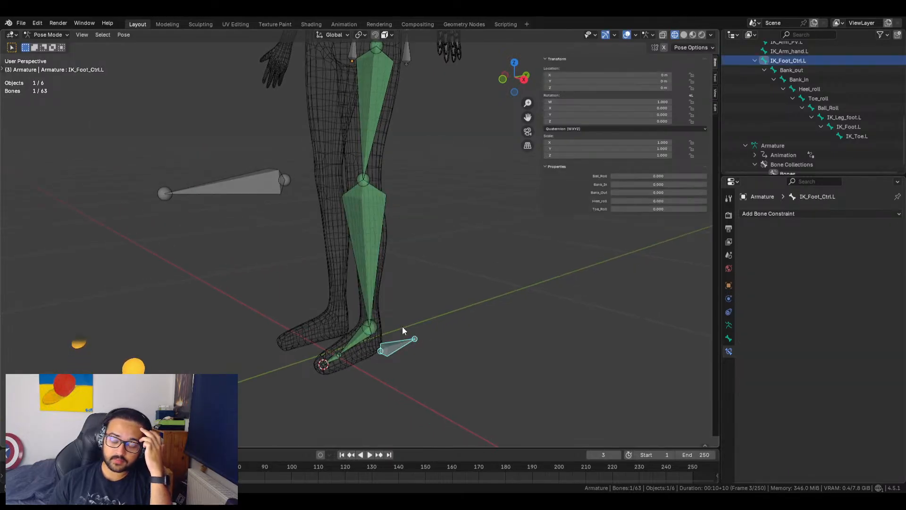
left_click(366, 295)
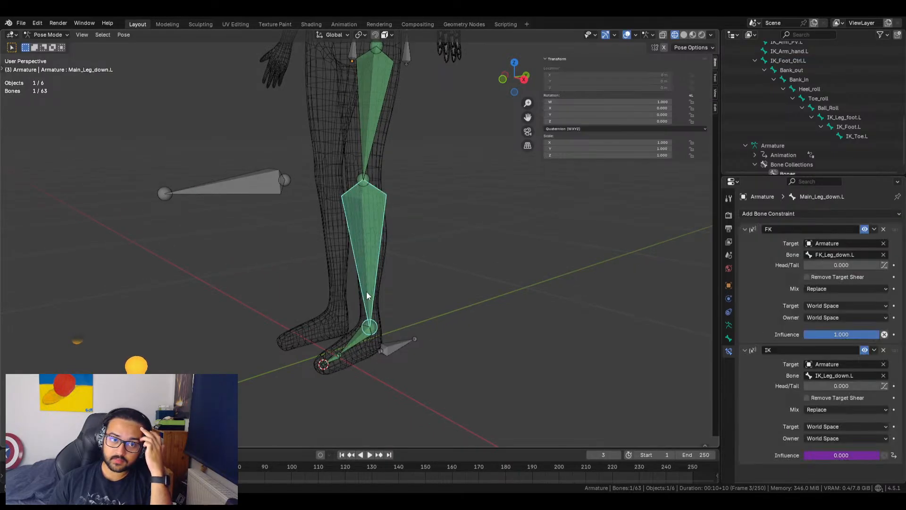
right_click(834, 456)
left_click(787, 386)
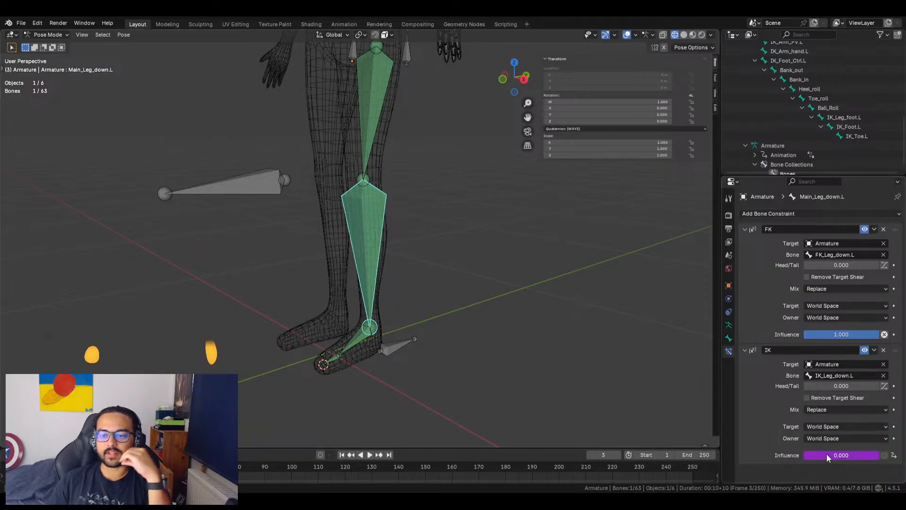
left_click(407, 51)
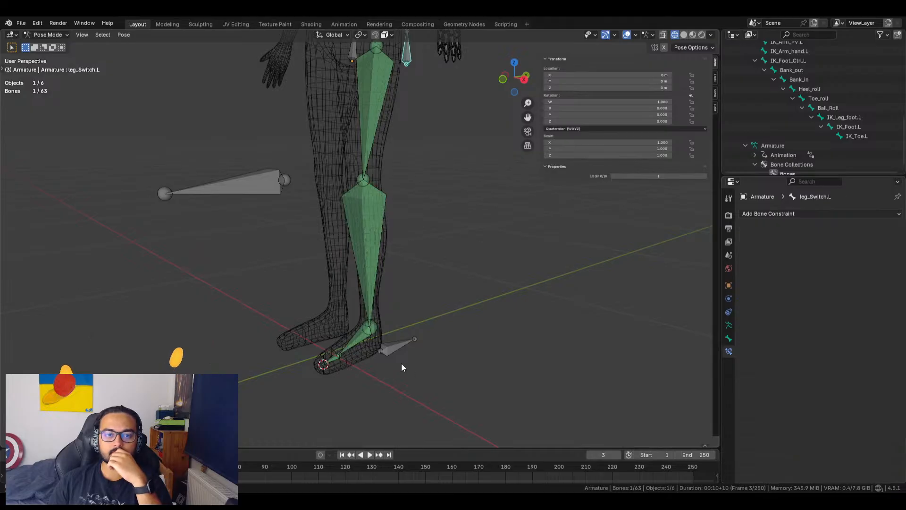
Edit the Hide driver of IK_Foot_Ctrl.L and set its scripted expression to 1-FK_IK
left_click(433, 355)
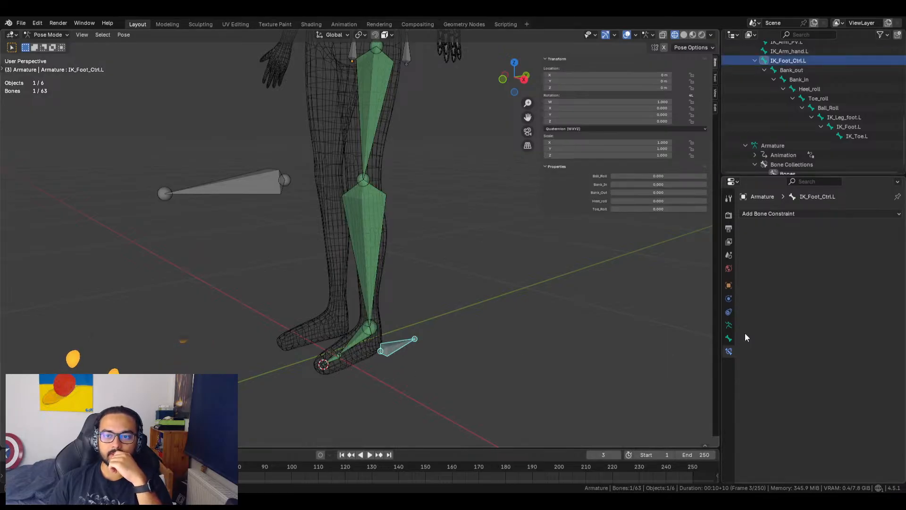
left_click(729, 337)
scroll(805, 363, "down", 10)
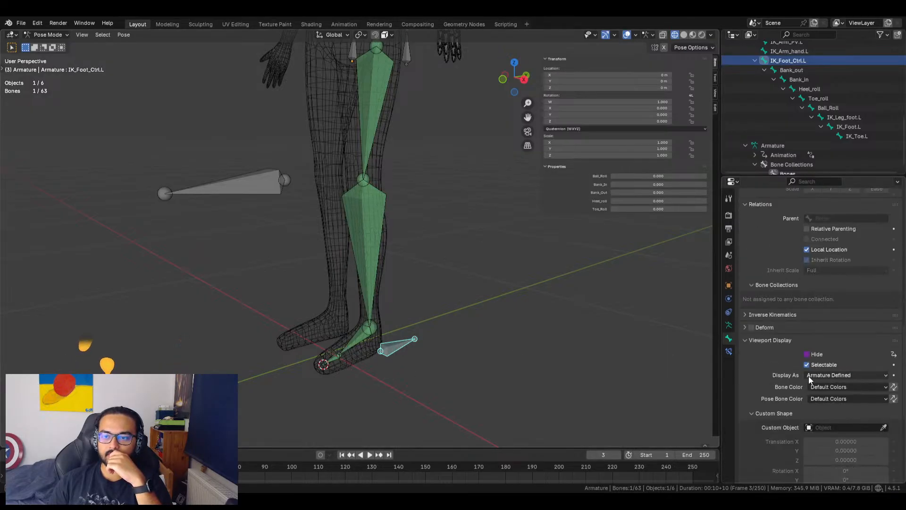
right_click(816, 354)
left_click(775, 362)
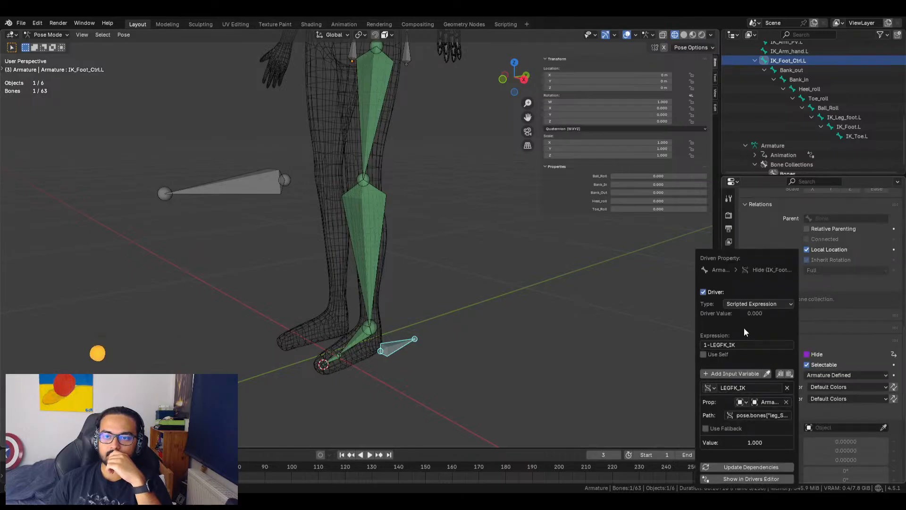
left_click(722, 345)
key("BackSpace")
key("BackSpace")
key("BackSpace")
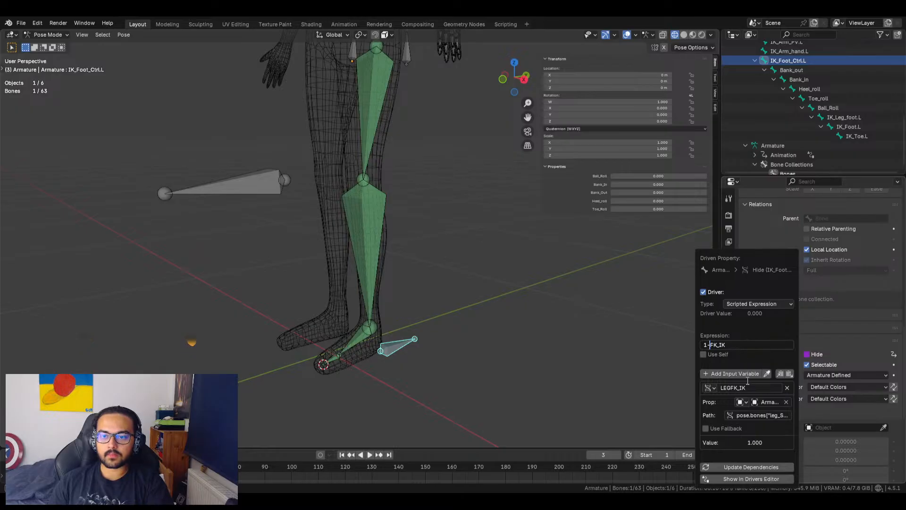
key("Return")
Rename the input variable of the IK_Foot_Ctrl.L Hide driver to FK_IK
left_click(729, 388)
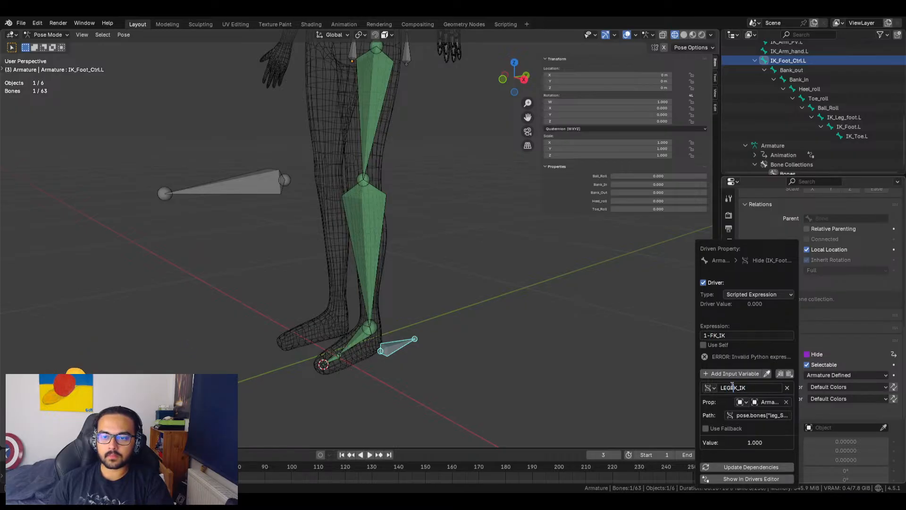
key("BackSpace")
key("BackSpace")
key("BackSpace")
key("Return")
left_click(477, 265)
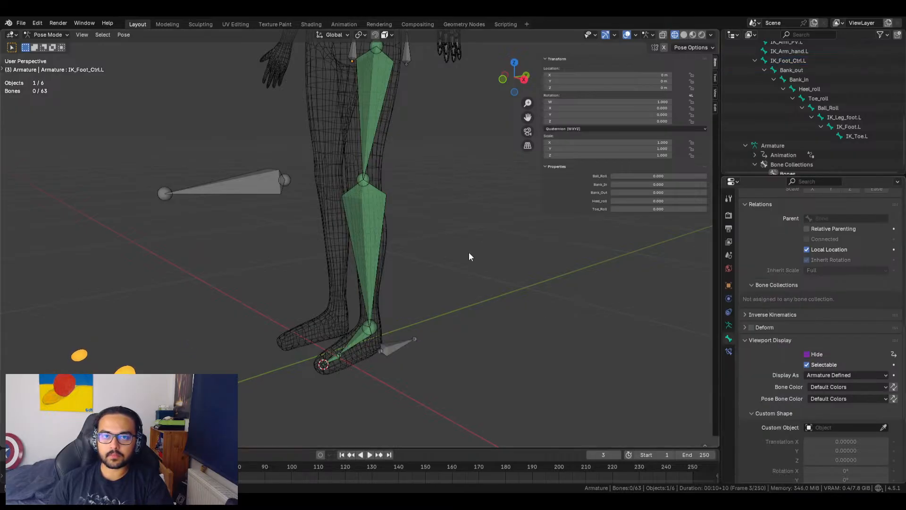
Rename the LEGFK/IK custom property on the leg_Switch.L bone to FK/IK
left_click(406, 55)
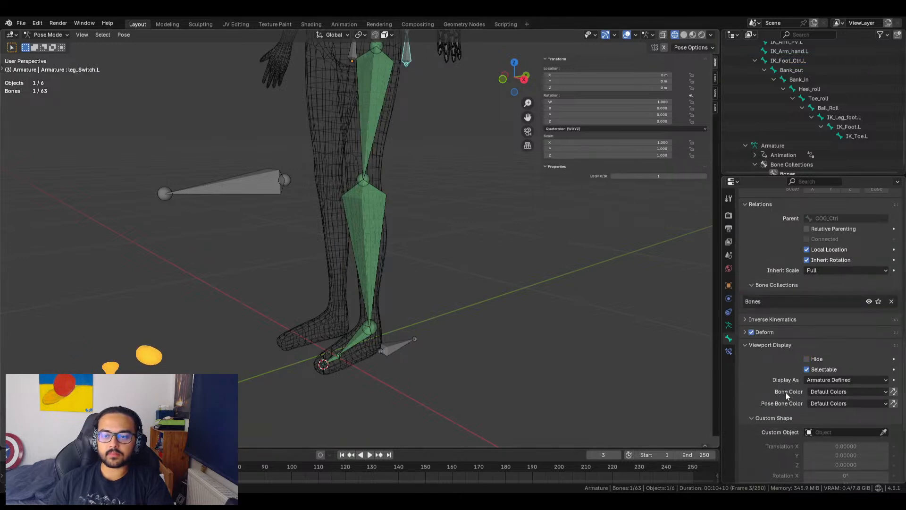
scroll(765, 400, "down", 6)
left_click(728, 352)
left_click(729, 338)
scroll(786, 378, "down", 10)
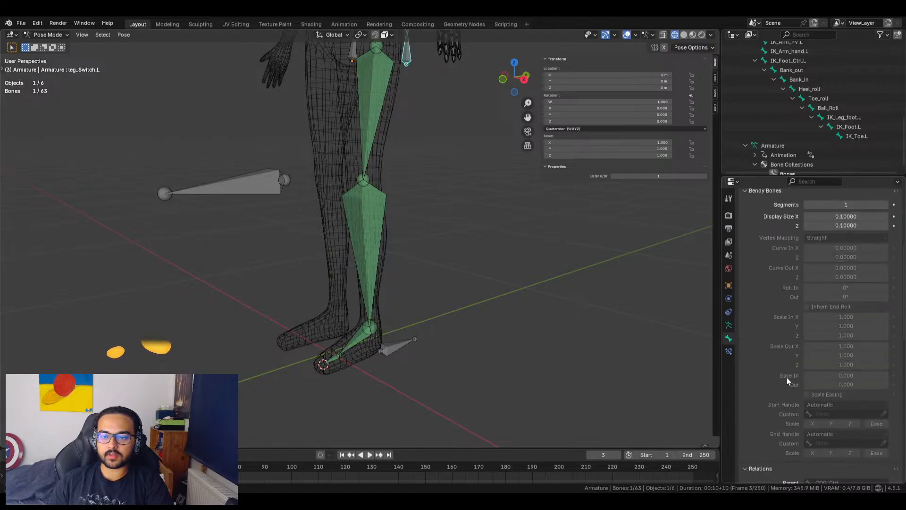
scroll(786, 396, "down", 8)
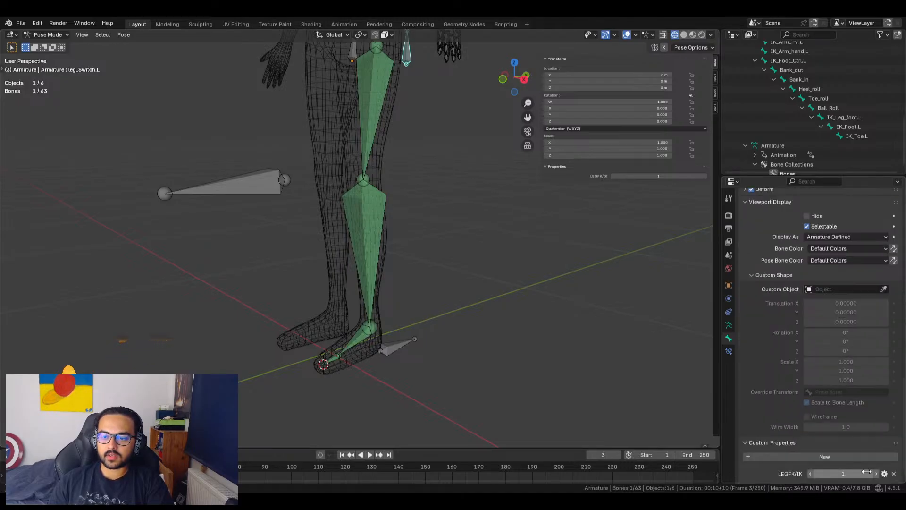
left_click(885, 474)
left_click(830, 365)
left_click(830, 365)
key("BackSpace")
key("BackSpace")
key("BackSpace")
key("Return")
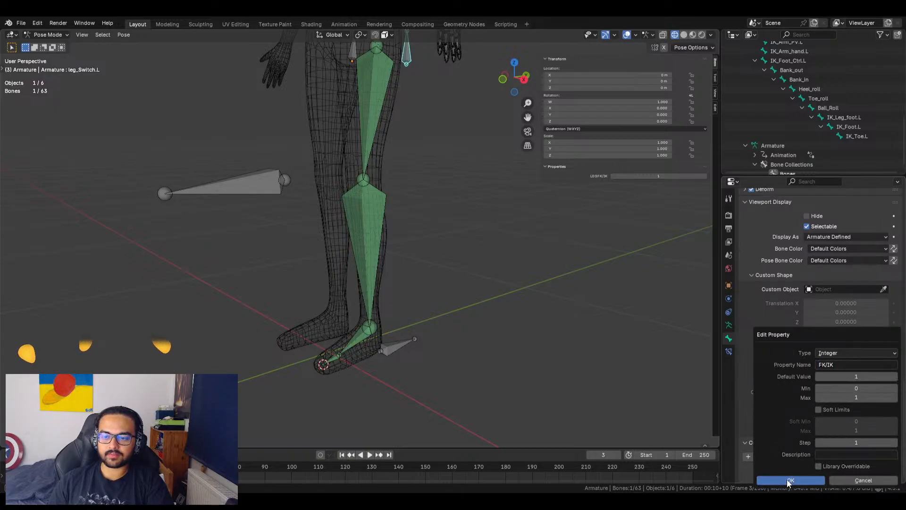
left_click(813, 480)
Test the renamed FK/IK switch on leg_Switch.L by varying its value
left_click(403, 177)
left_click(405, 51)
left_click_drag(685, 176, 614, 177)
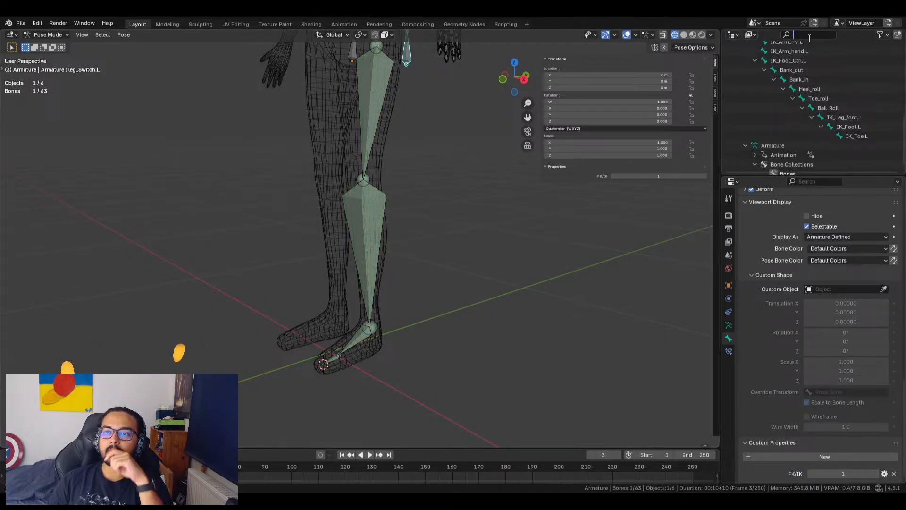
Find IK_Leg_PV.L by filtering for pv and rename its Hide driver's input variable to FK_IK
type("po")
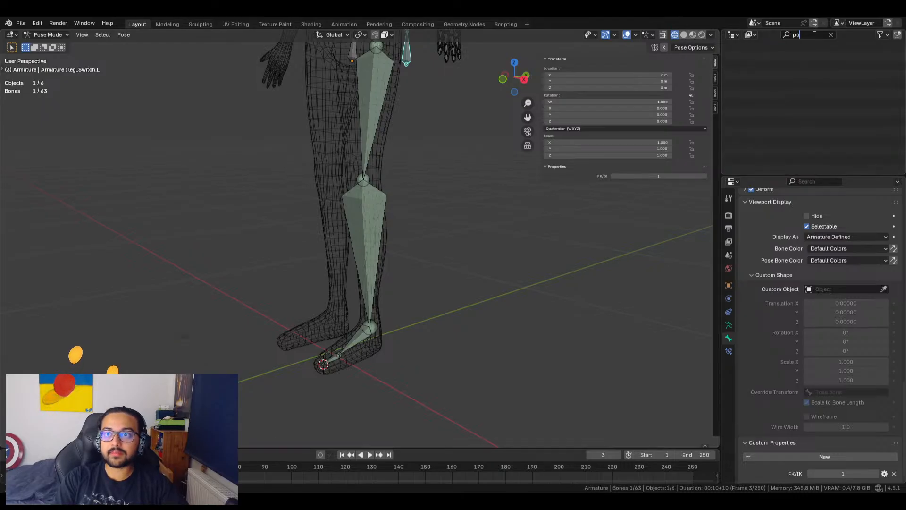
key("BackSpace")
type("v")
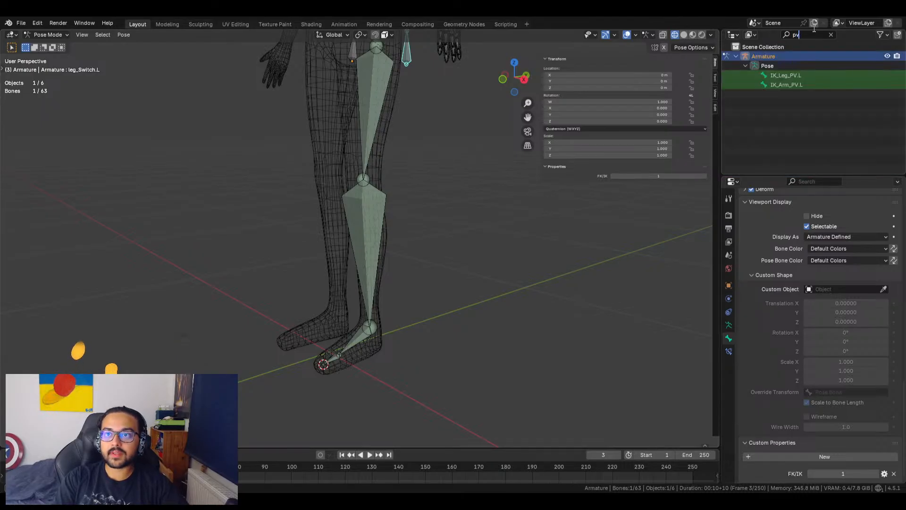
left_click(805, 75)
right_click(817, 229)
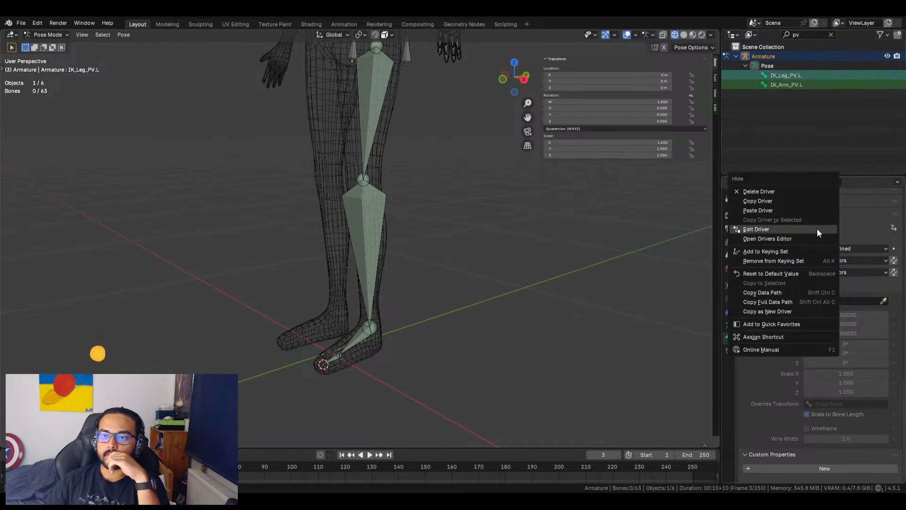
left_click(766, 229)
left_click(719, 334)
left_click(721, 335)
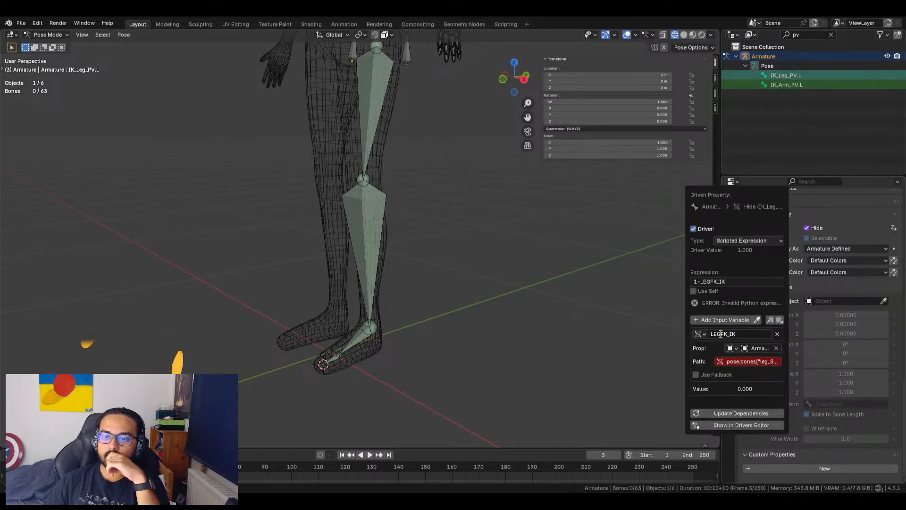
key("BackSpace")
key("BackSpace")
key("BackSpace")
key("Return")
Set the scripted expression of the IK_Leg_PV.L Hide driver to 1-FK_IK
left_click(711, 282)
left_click(712, 282)
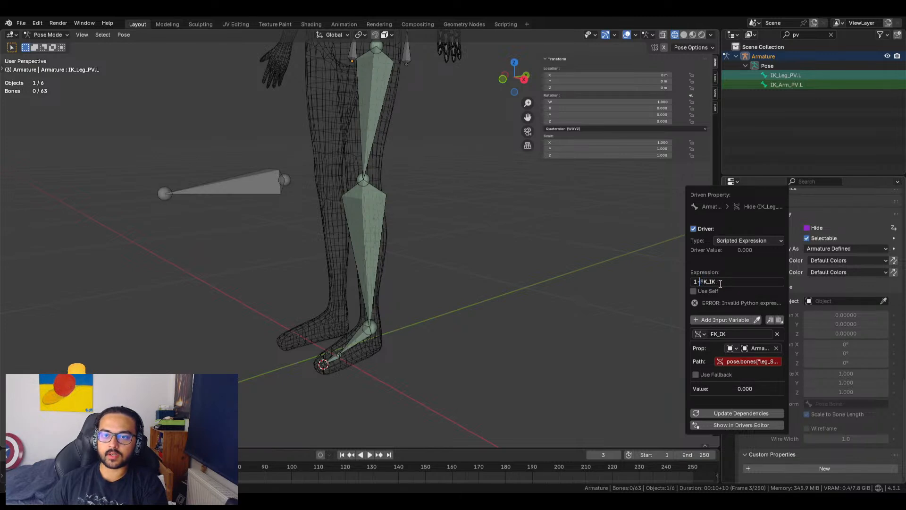
key("Return")
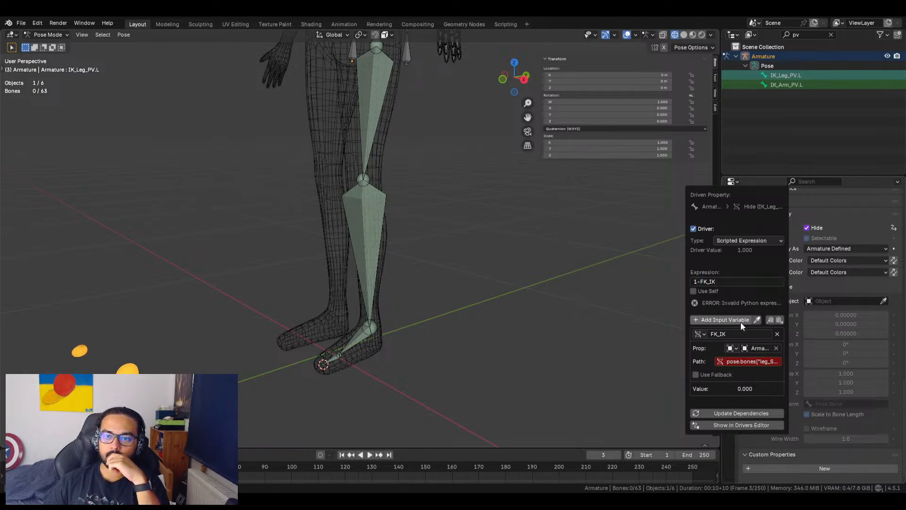
Correct the variable path of the IK_Leg_PV.L Hide driver so it targets the FK/IK property of leg_Switch.L
left_click(730, 364)
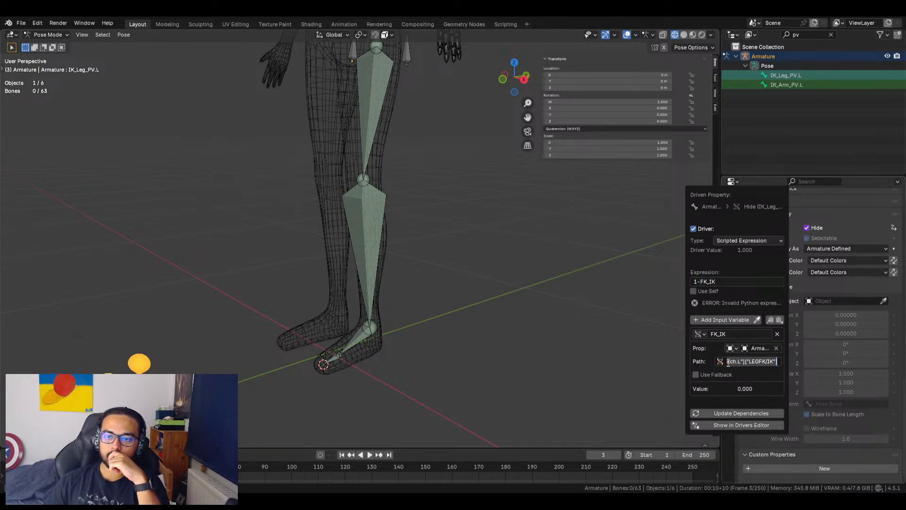
left_click(760, 361)
key("BackSpace")
key("BackSpace")
key("BackSpace")
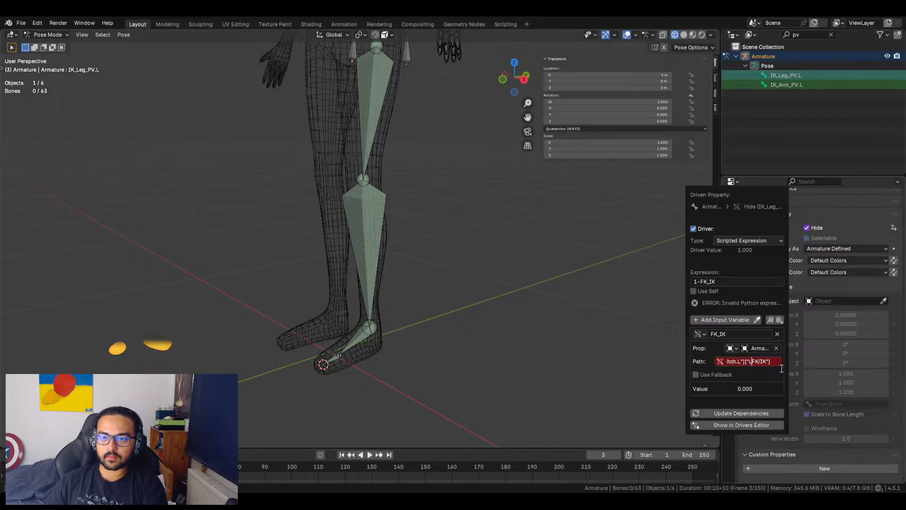
key("Return")
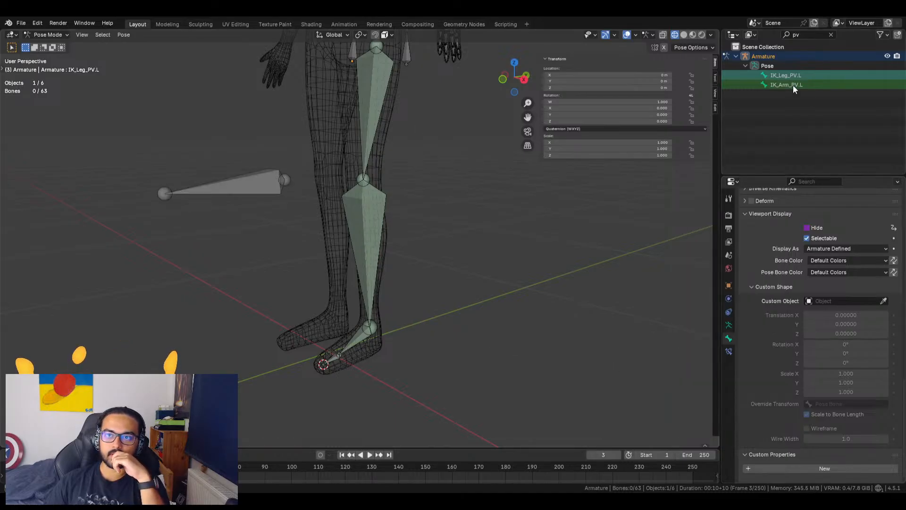
Clear the bone filter and correct the IK_Foot_Ctrl.L Hide driver's variable path to target the FK/IK property of leg_Switch.L
left_click(831, 35)
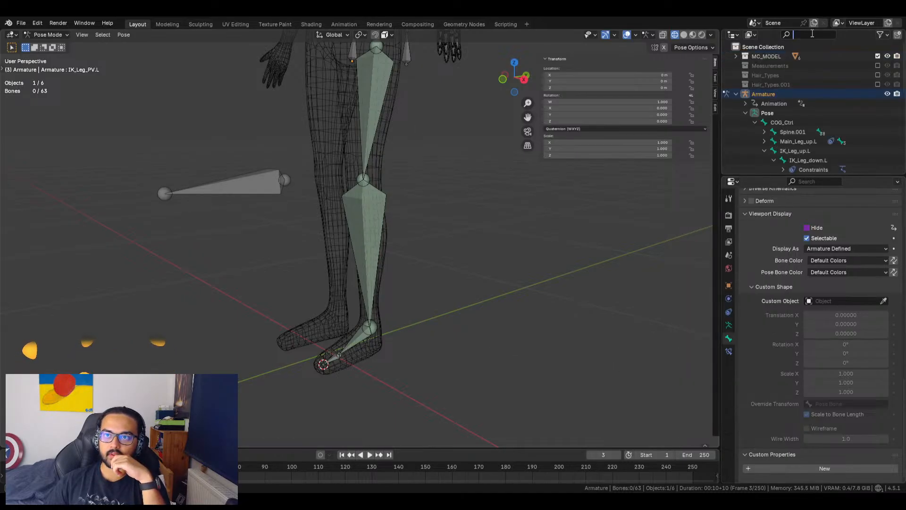
scroll(780, 147, "down", 10)
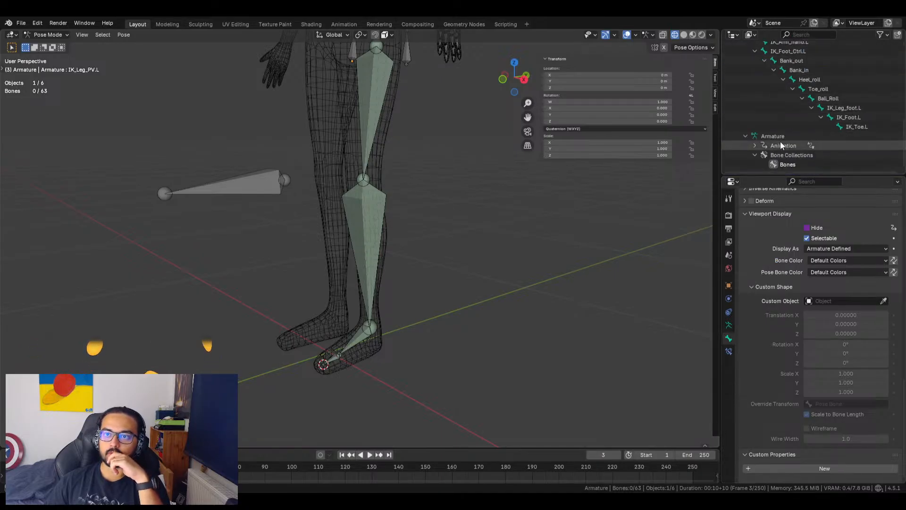
left_click(809, 53)
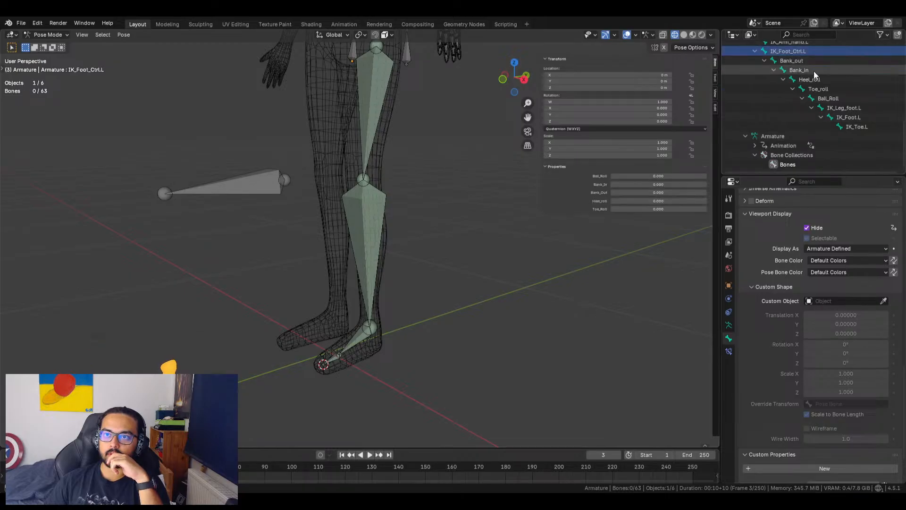
right_click(809, 227)
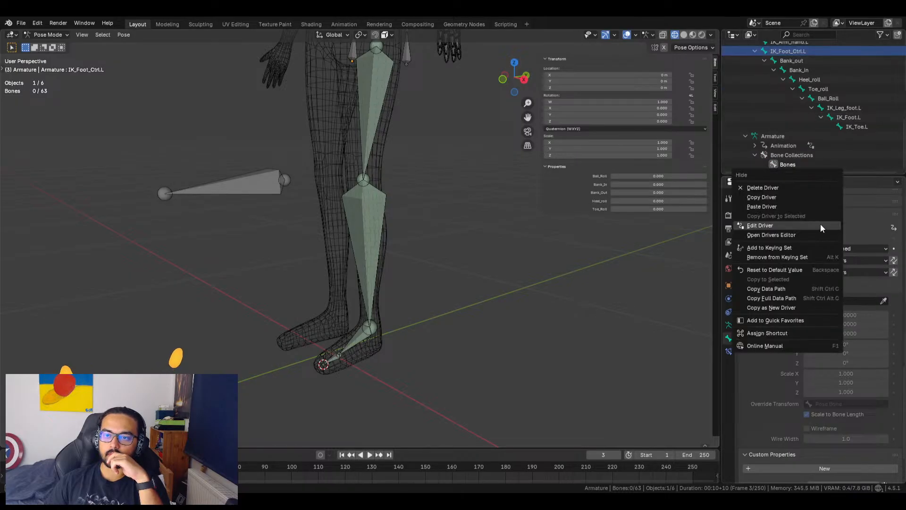
left_click(773, 227)
key("Return")
key("BackSpace")
key("BackSpace")
key("BackSpace")
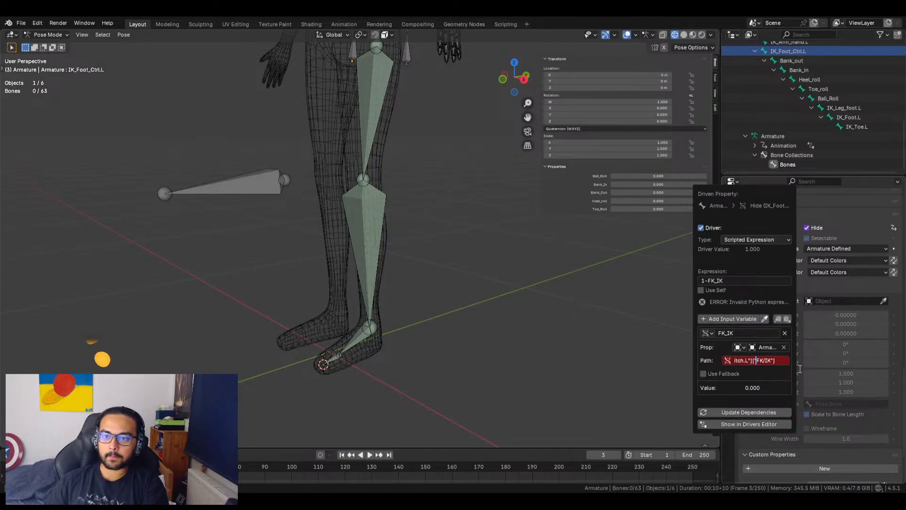
key("Return")
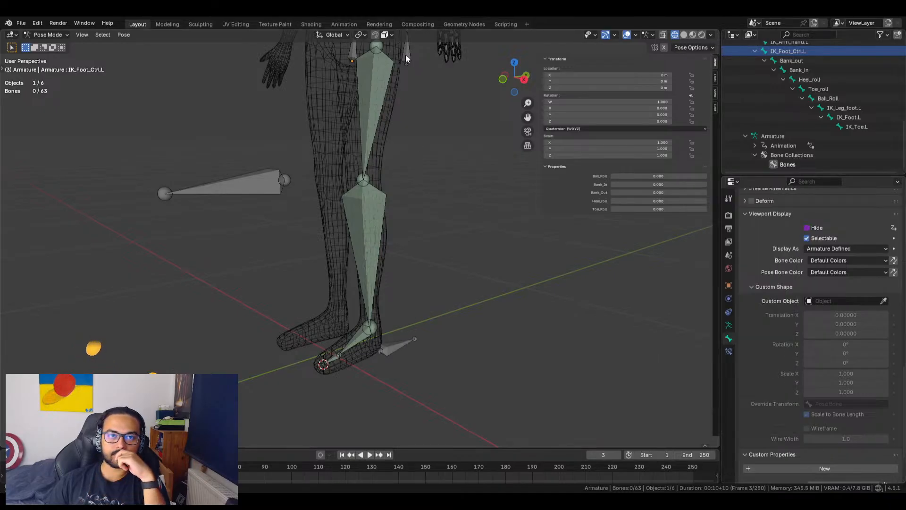
Test the IK setup by setting FK/IK on leg_Switch.L to 1 and moving the IK_Foot_Ctrl.L bone
left_click(406, 55)
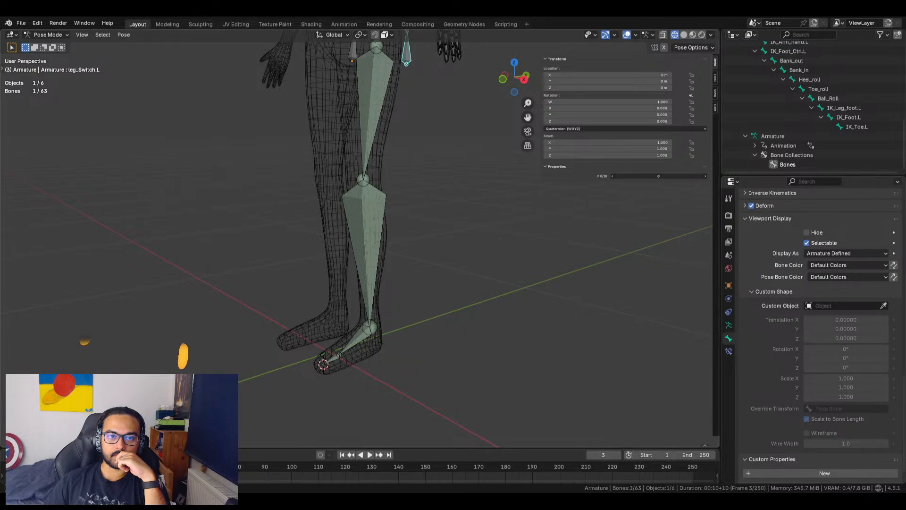
left_click_drag(658, 177, 683, 176)
left_click(387, 351)
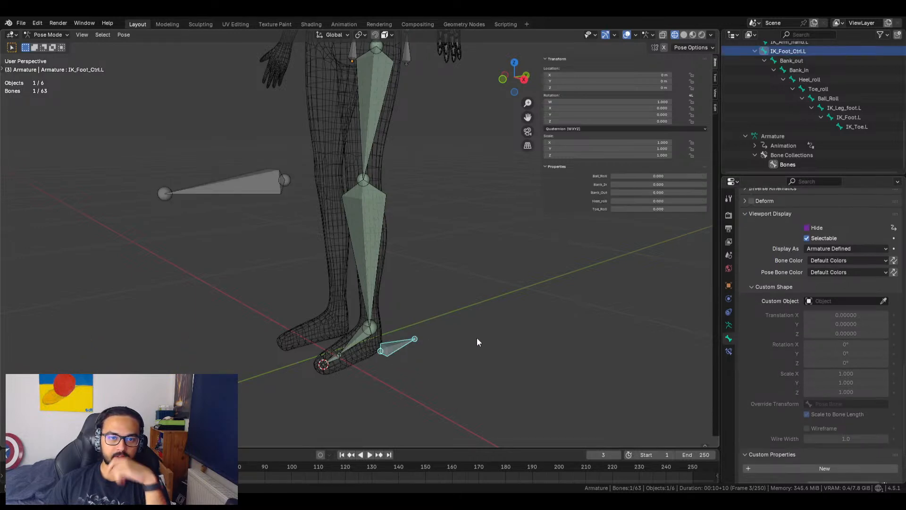
middle_click_drag(474, 338, 457, 334)
key("h")
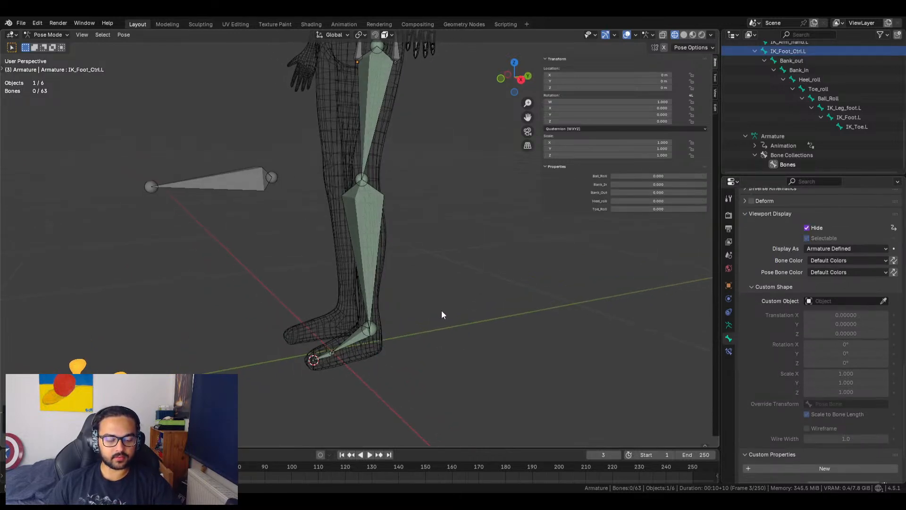
key("alt+h")
key("g")
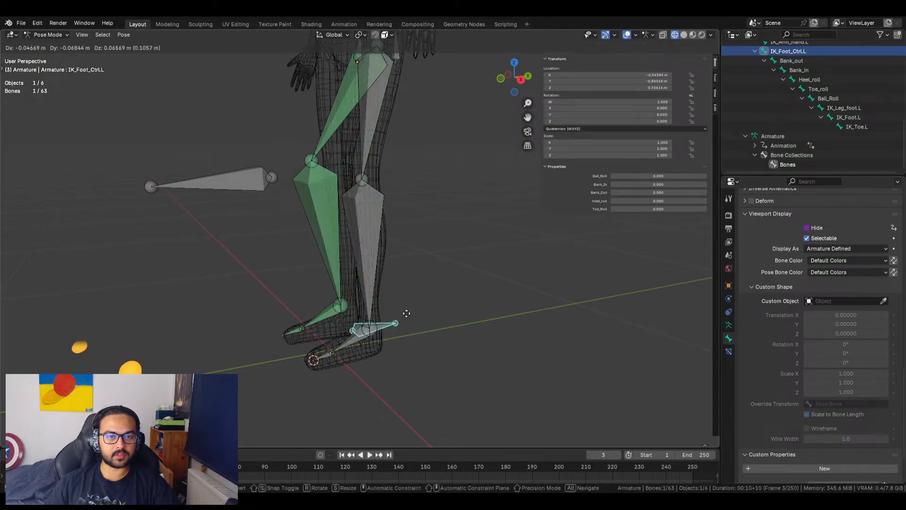
left_click(406, 314)
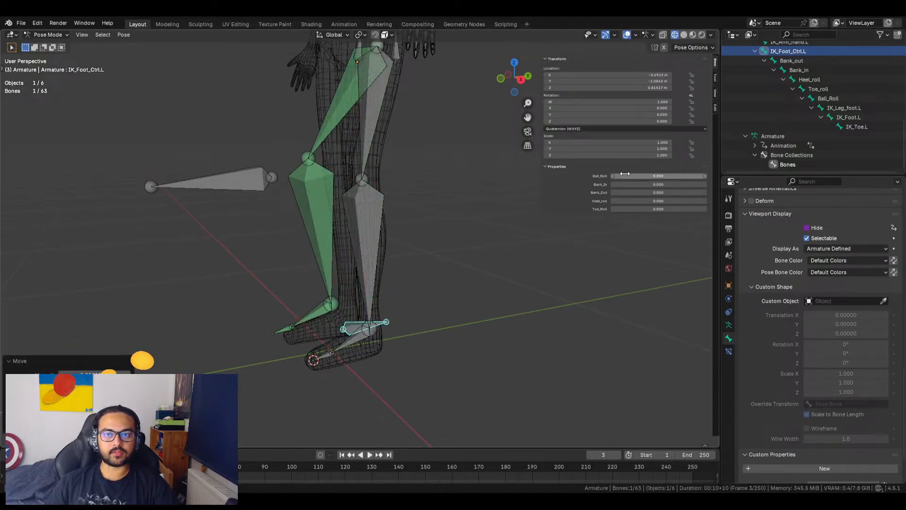
Vary the FK/IK value on leg_Switch.L while the foot control is displaced to compare the leg chains
left_click(395, 57)
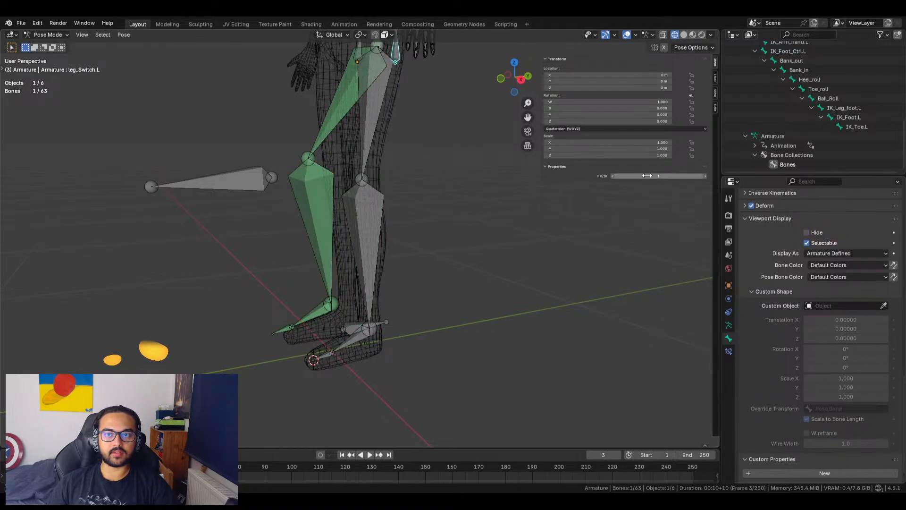
mouse_move(659, 177)
left_mouse_down()
mouse_move(635, 176)
mouse_move(659, 177)
mouse_move(637, 176)
mouse_move(658, 176)
mouse_move(650, 176)
left_mouse_up()
middle_click_drag(403, 334, 454, 322)
Reset the X, Y and Z location of IK_Foot_Ctrl.L to 0
left_click(366, 327)
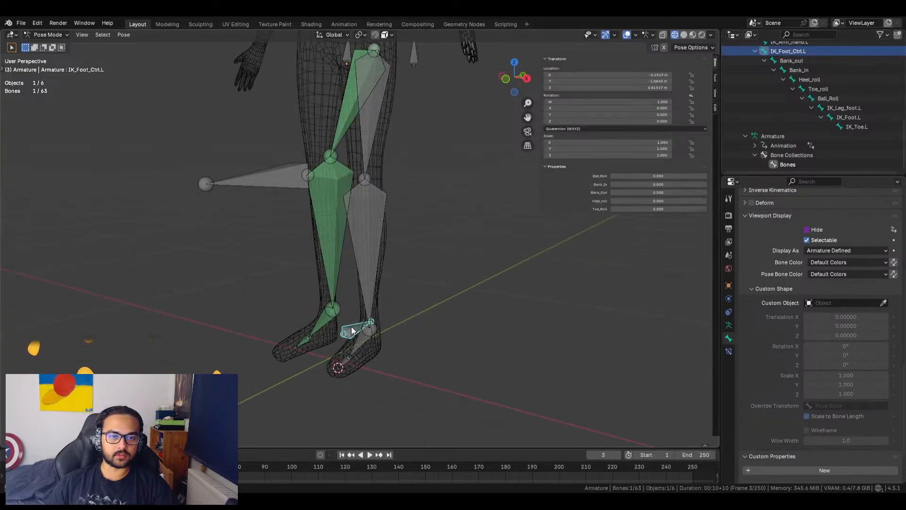
left_click_drag(650, 76, 650, 88)
type("0")
key("Return")
left_click(440, 305)
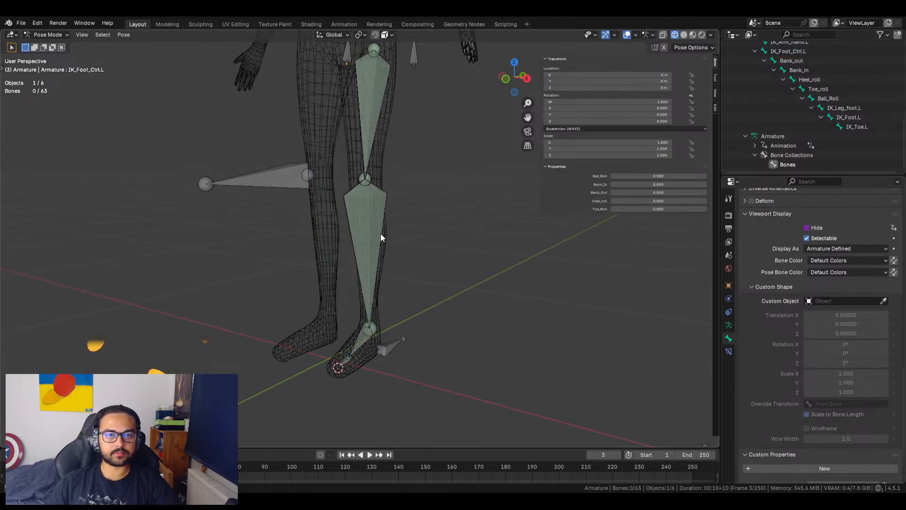
Switch FK/IK on leg_Switch.L to 0, check the lower leg bone, and set the switch back to 1
left_click(415, 57)
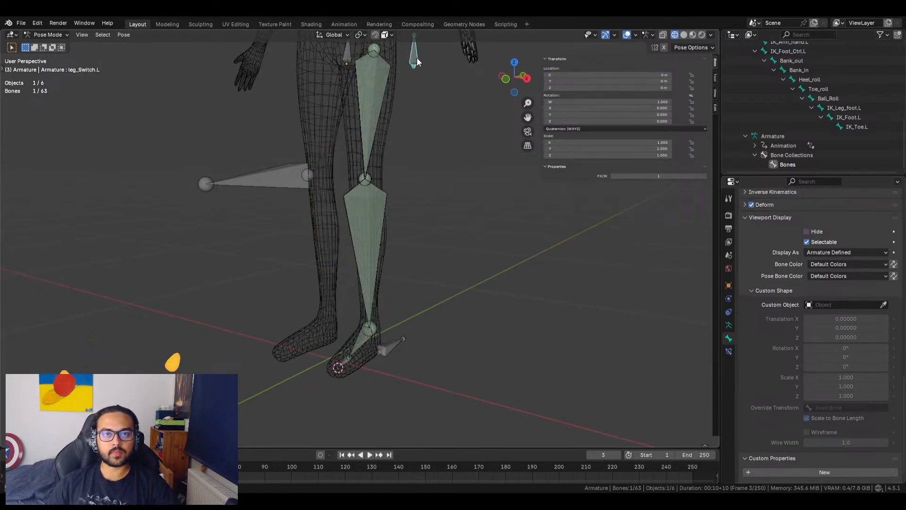
left_click_drag(661, 176, 647, 176)
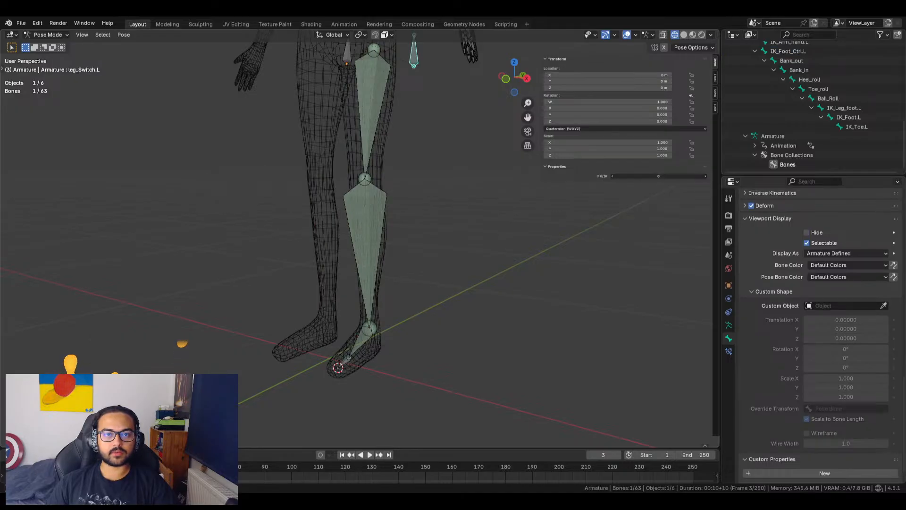
left_click(357, 229)
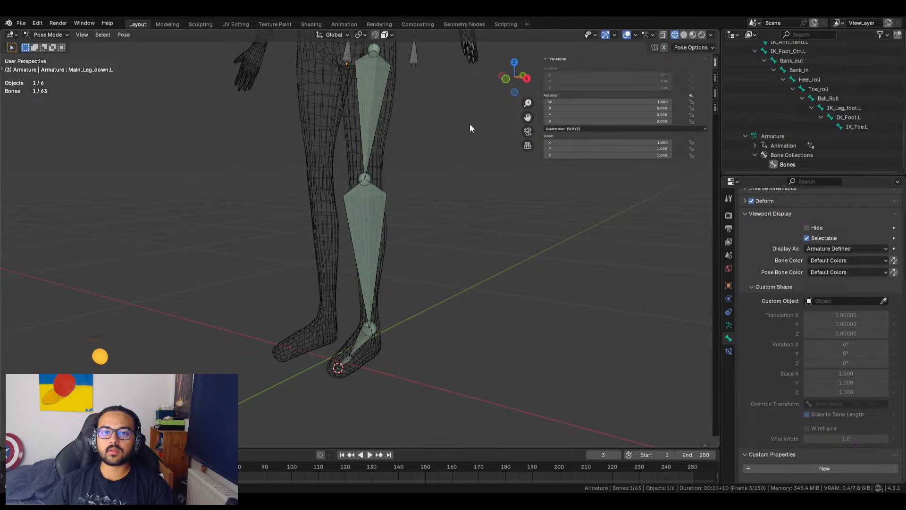
left_click(415, 60)
left_click_drag(632, 176, 670, 176)
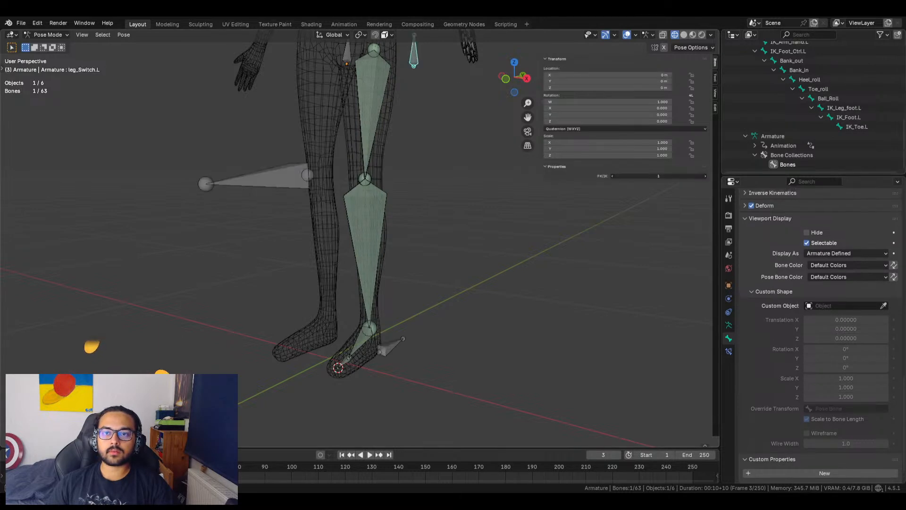
Correct the variable path of the FK_Leg_up.L Hide driver to leg_Switch.L's FK/IK property and copy the path
scroll(808, 93, "up", 5)
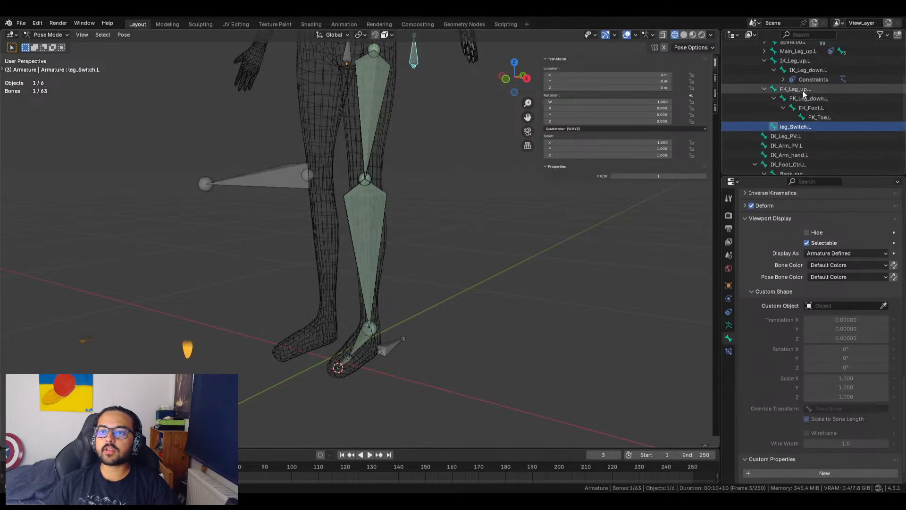
left_click(800, 89)
right_click(814, 231)
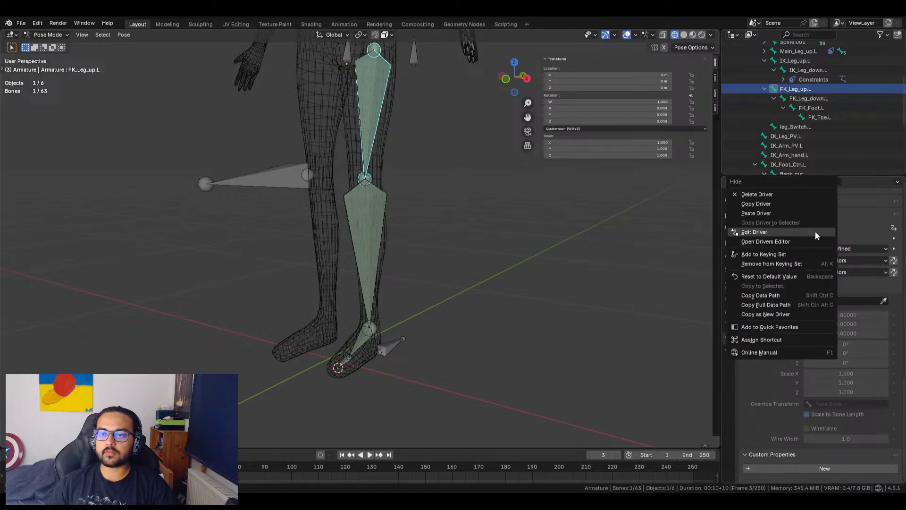
left_click(789, 234)
left_click(780, 337)
left_click(782, 337)
key("BackSpace")
left_click_drag(794, 340, 678, 328)
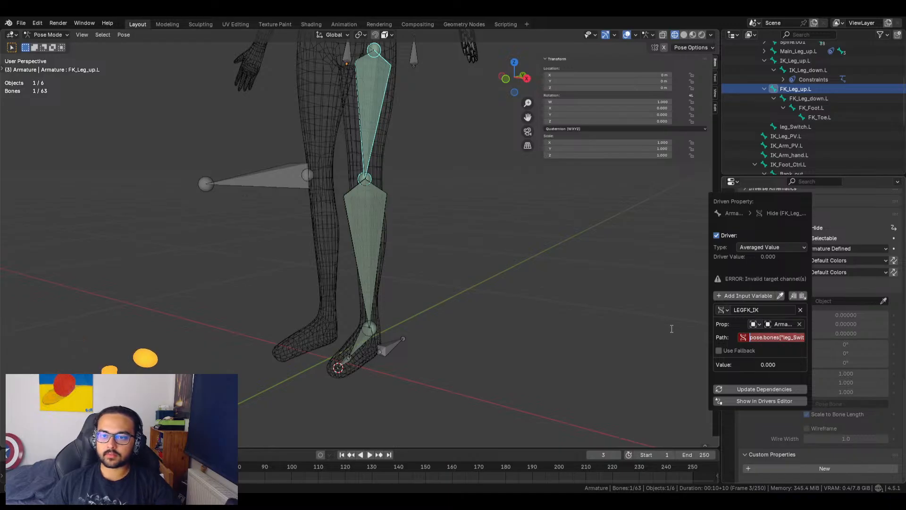
key("Return")
left_click(752, 330)
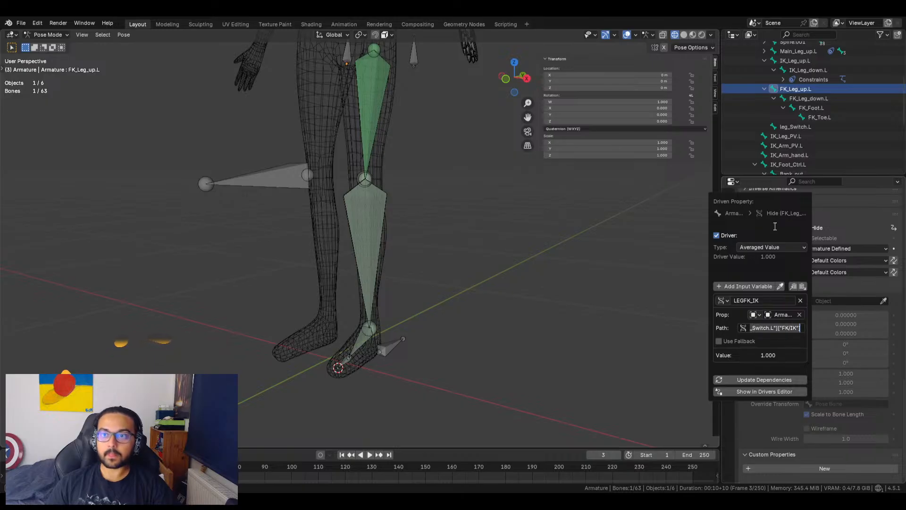
Replace the variable path of the FK_Leg_down.L Hide driver with the copied path to leg_Switch.L's FK/IK property
left_click(810, 97)
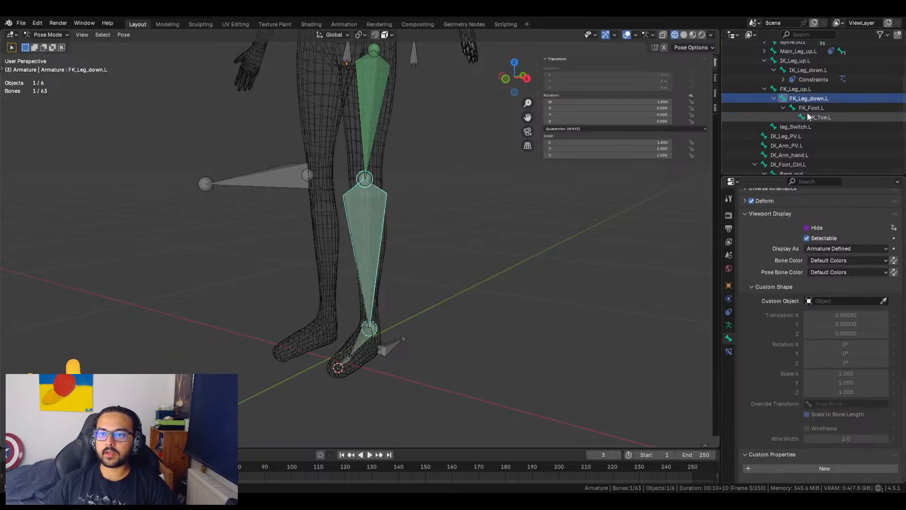
right_click(814, 228)
left_click(786, 228)
left_click(766, 329)
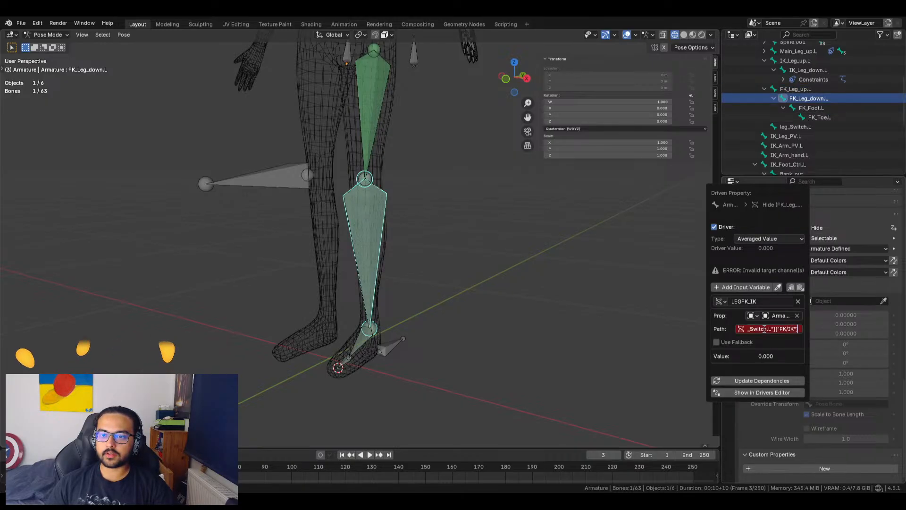
key("Return")
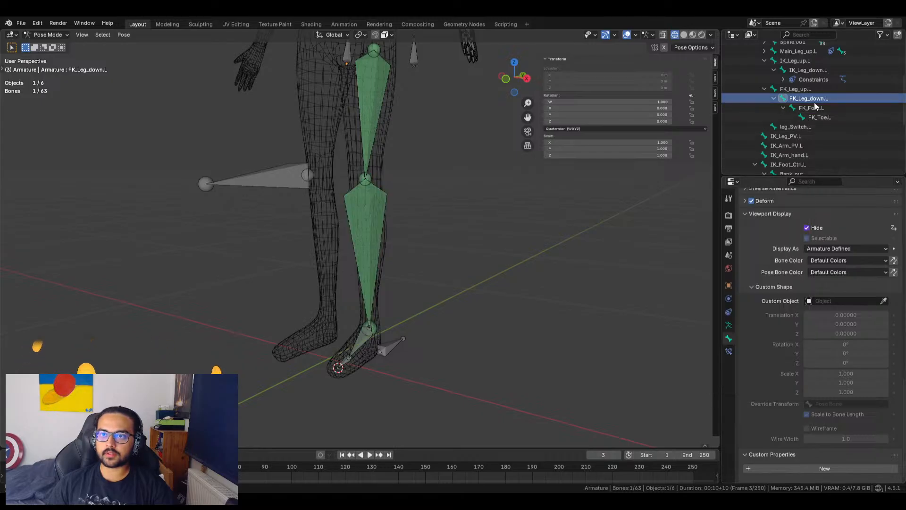
Replace the variable path of the FK_Foot.L Hide driver with the copied path to leg_Switch.L's FK/IK property
left_click(819, 108)
right_click(816, 228)
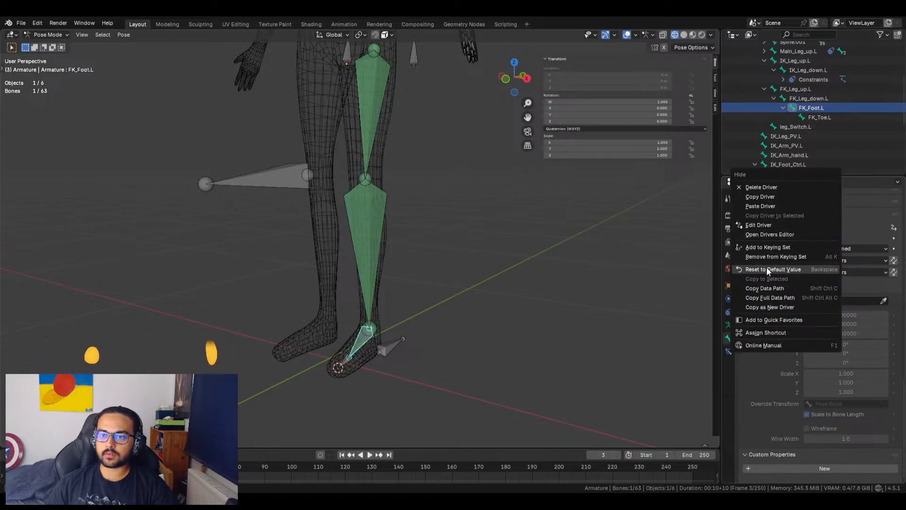
left_click(770, 225)
left_click(755, 324)
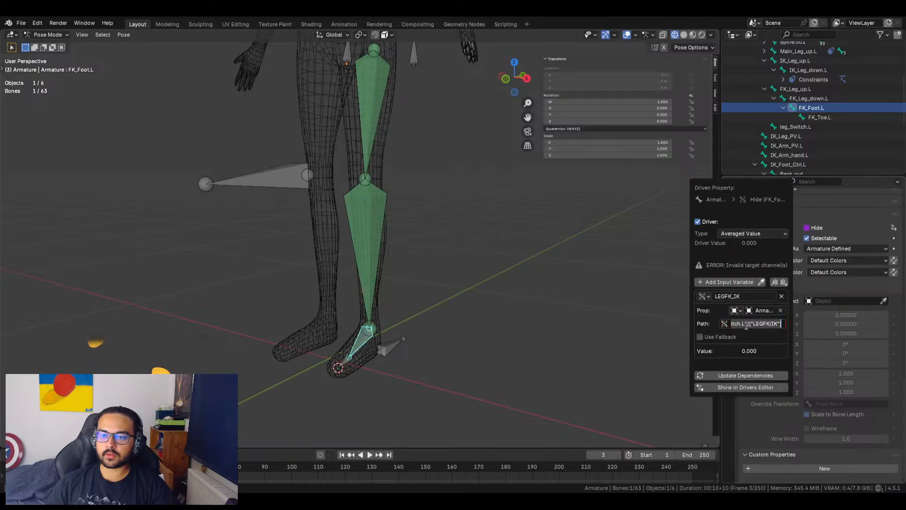
key("Return")
Set the variable path of the FK_Toe.L Hide driver to pose.bones["leg_Switch.L"]["FK/IK"]
left_click(821, 118)
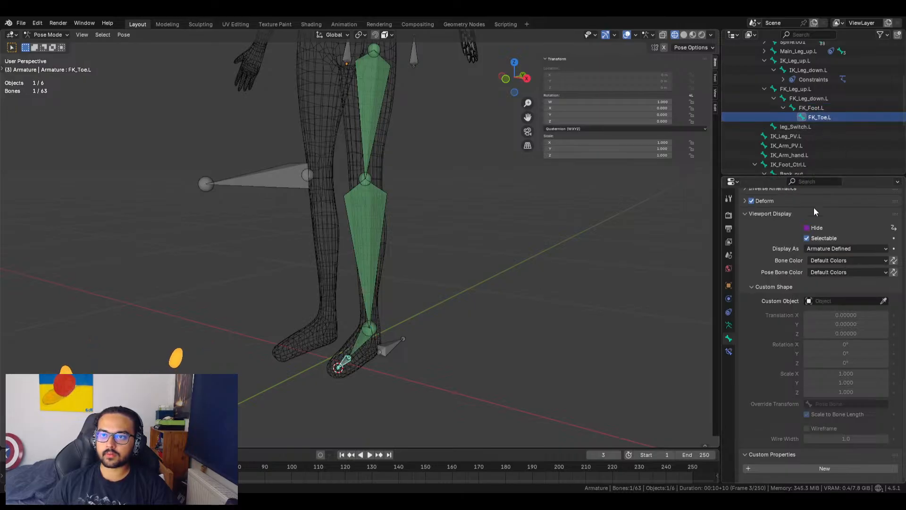
right_click(818, 228)
left_click(775, 232)
left_click(760, 330)
type("pose.bones[\"leg_Switch.L\"][\"FK/IK\"]")
key("Return")
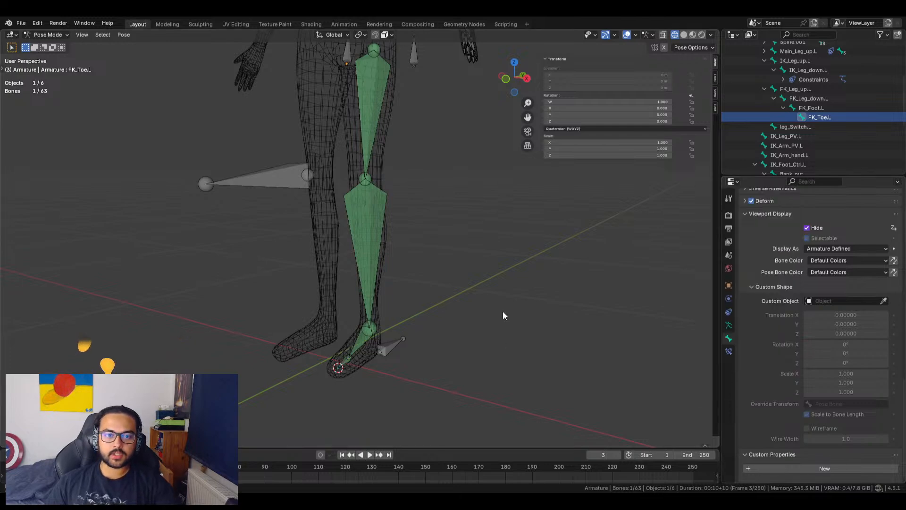
left_click(503, 312)
Test-move IK_Foot_Ctrl.L to check how the left leg follows it, and cancel the move
left_click(382, 348)
scroll(498, 348, "up", 1)
middle_click_drag(497, 348, 483, 345)
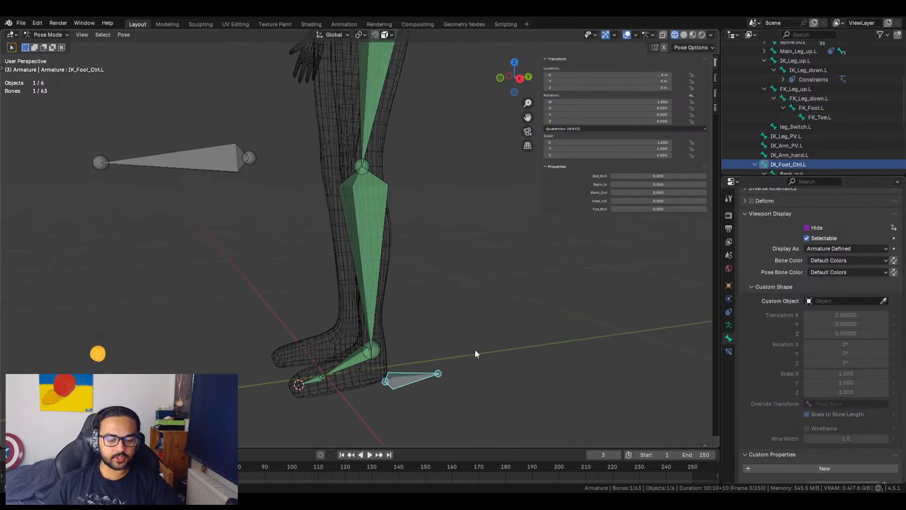
key("g")
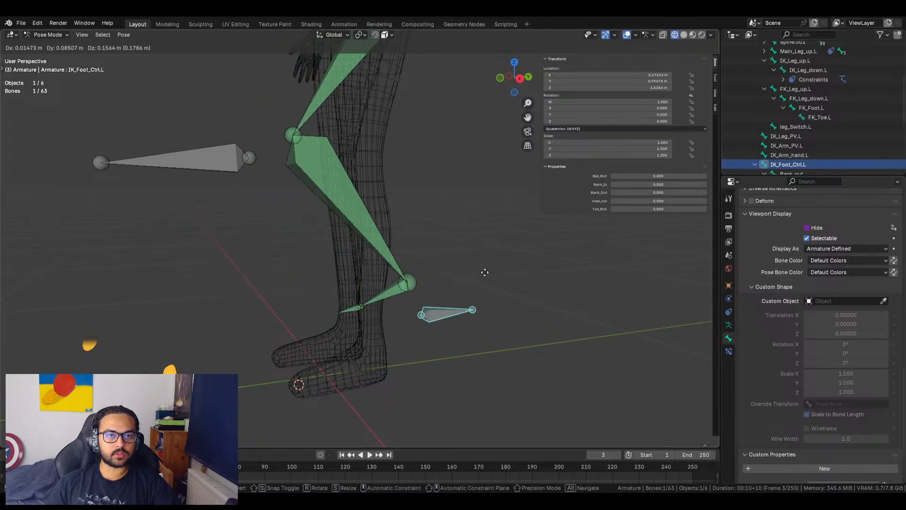
right_click(484, 281)
scroll(448, 247, "down", 3)
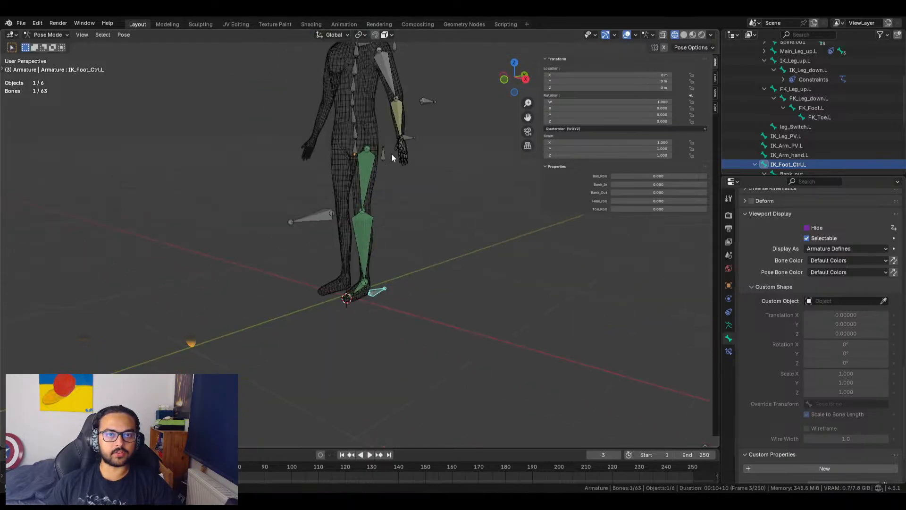
Toggle FK/IK on leg_Switch.L and return it to 1, comparing the left leg's pose in both modes
left_click(392, 153)
left_click_drag(656, 178, 635, 178)
scroll(403, 234, "up", 5)
middle_click_drag(403, 234, 428, 258)
left_click_drag(659, 176, 676, 177)
middle_click_drag(429, 248, 469, 239)
scroll(486, 296, "down", 5)
scroll(442, 337, "up", 4)
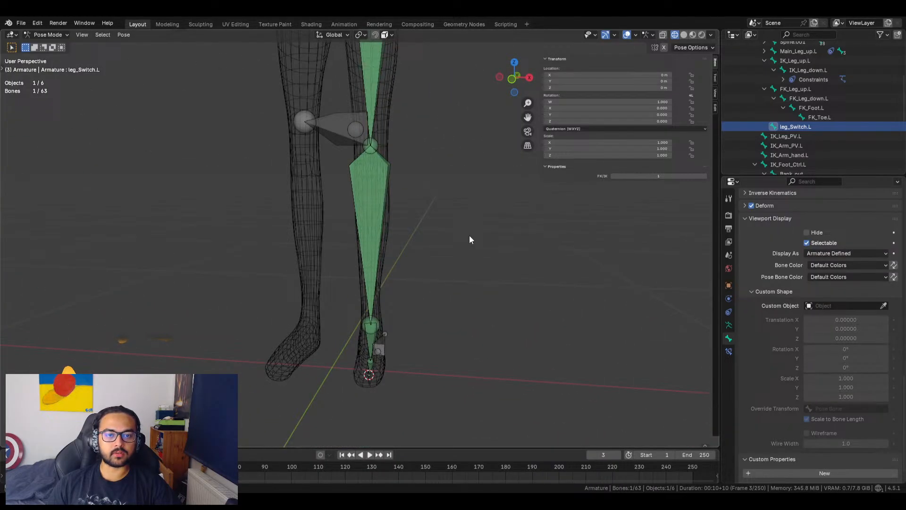
Inspect the left leg's IK controls by selecting IK_Foot_Ctrl.L and IK_Leg_PV.L
left_click(383, 348)
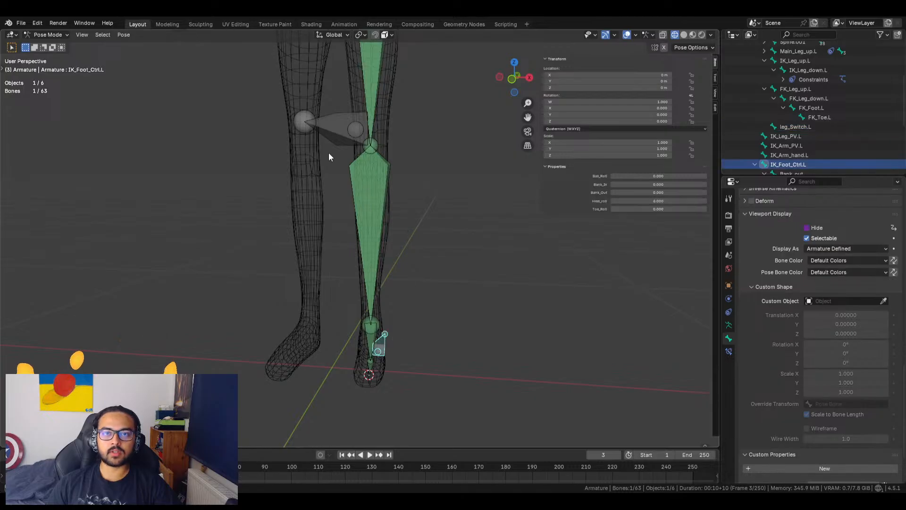
left_click(332, 126)
middle_click_drag(432, 166, 421, 192)
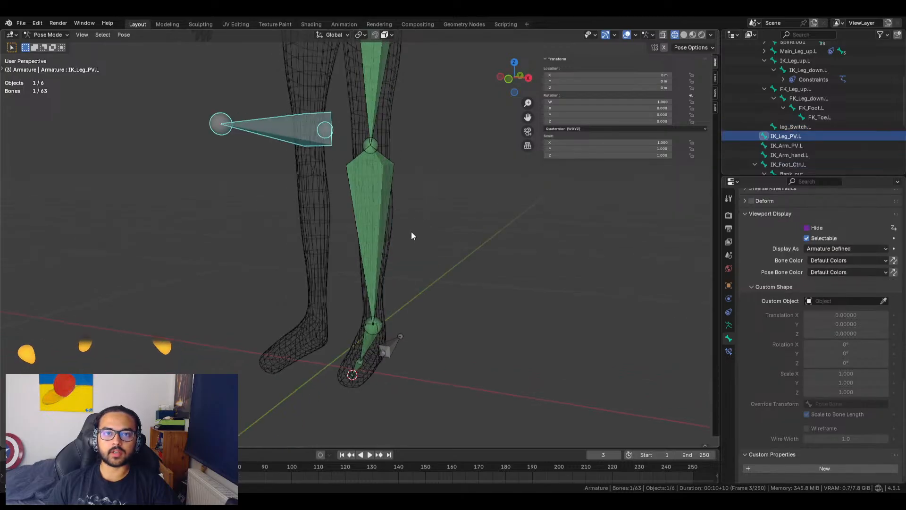
left_click(391, 349)
Compare the left leg in both modes from the front view by toggling leg_Switch.L's FK/IK, ending at 1
left_click(437, 174)
middle_click_drag(423, 89, 427, 189, "shift")
left_click(436, 104)
mouse_move(653, 175)
left_mouse_down()
mouse_move(636, 174)
mouse_move(654, 175)
left_mouse_up()
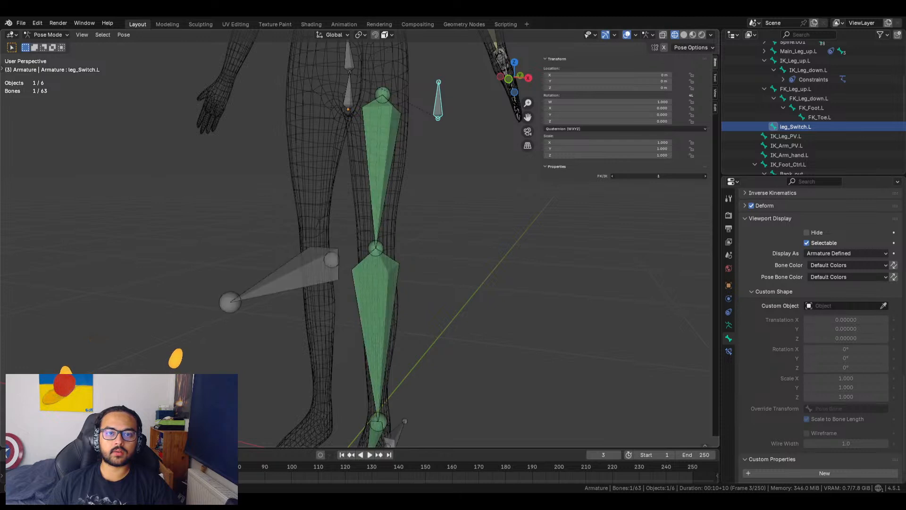
left_click(509, 83)
mouse_move(679, 176)
left_mouse_down()
mouse_move(661, 175)
mouse_move(679, 176)
left_mouse_up()
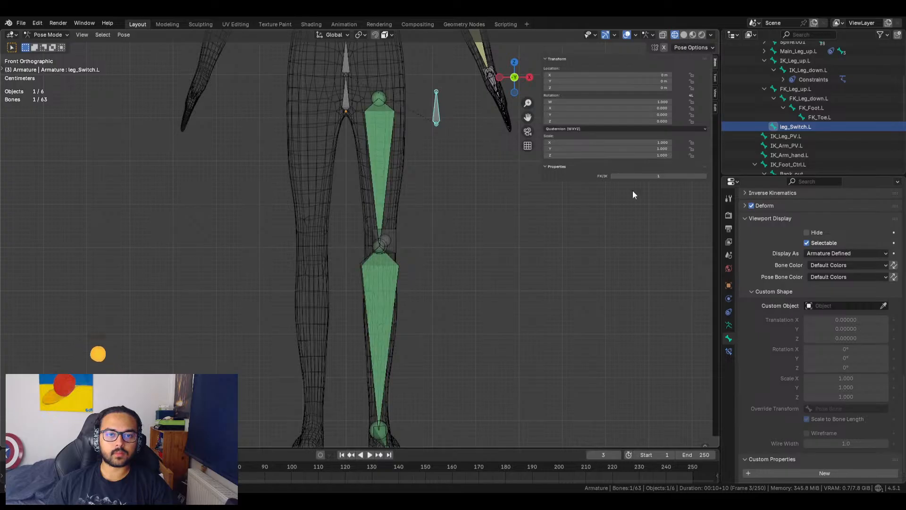
left_click(395, 244)
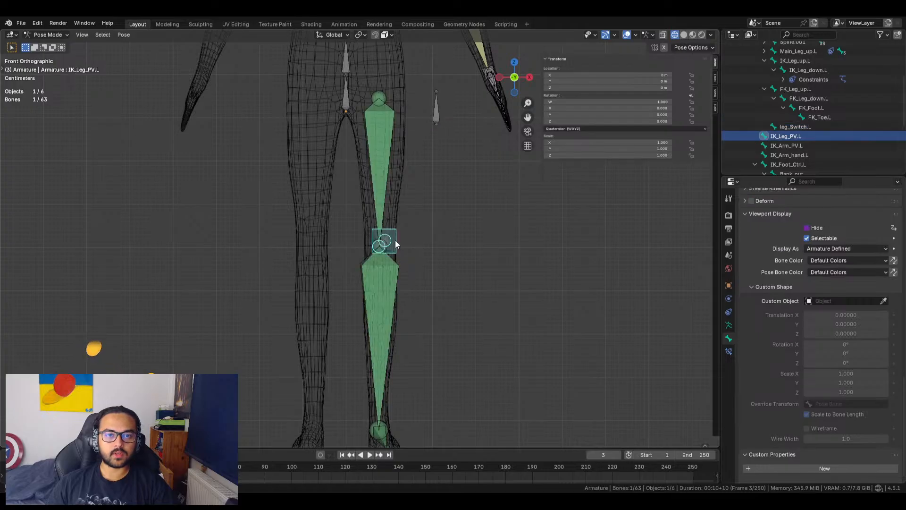
left_click(51, 36)
left_click(54, 56)
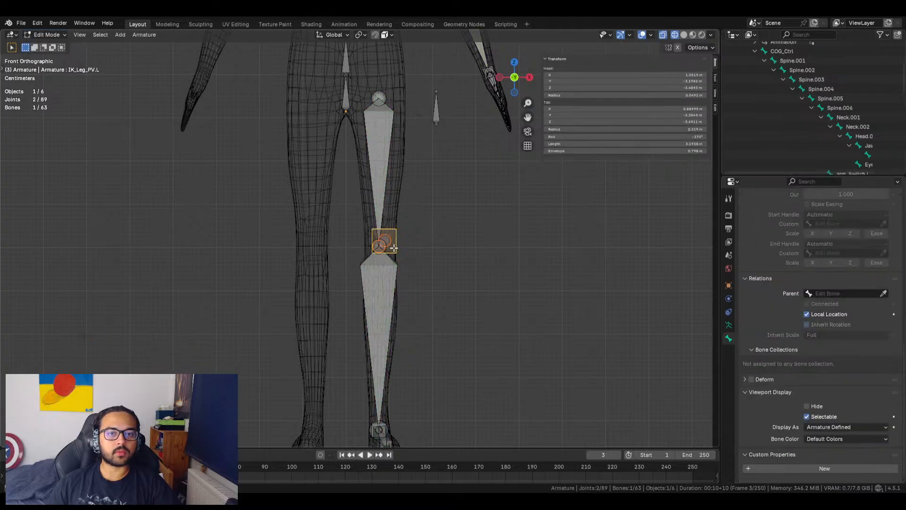
key("g")
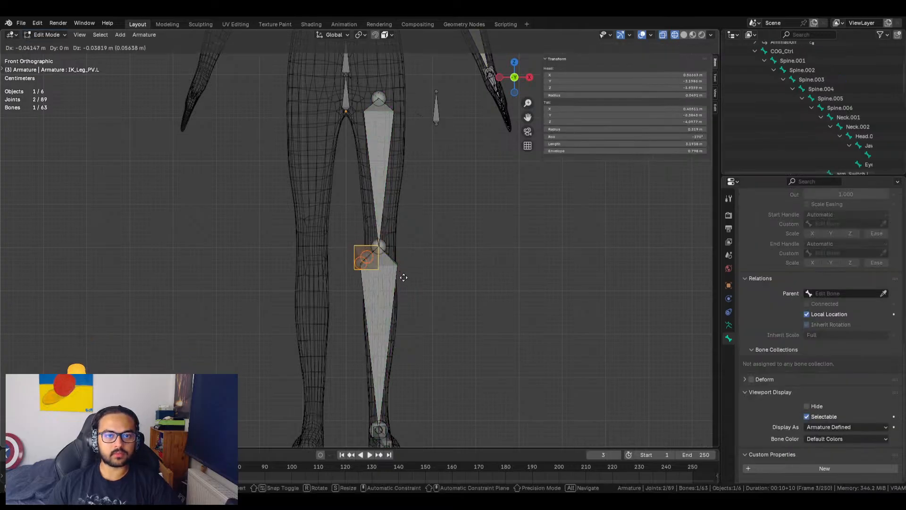
right_click(423, 263)
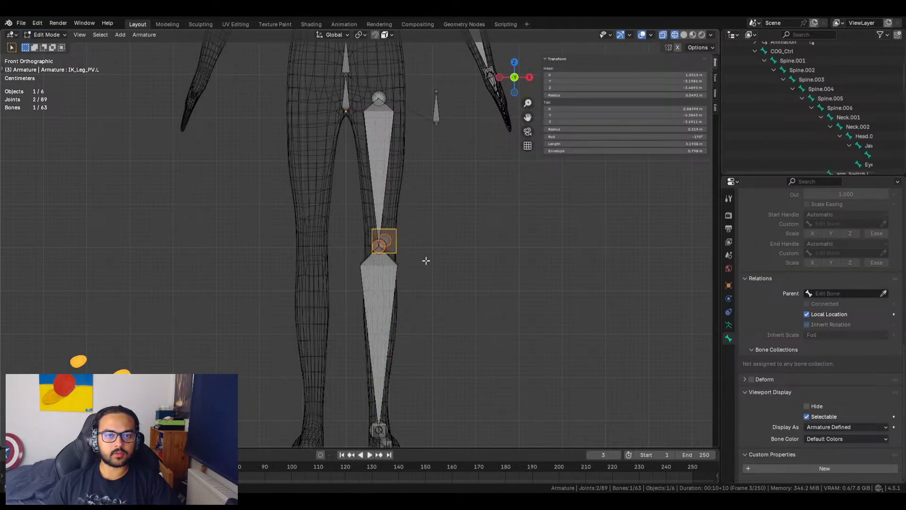
left_click(63, 36)
left_click(56, 66)
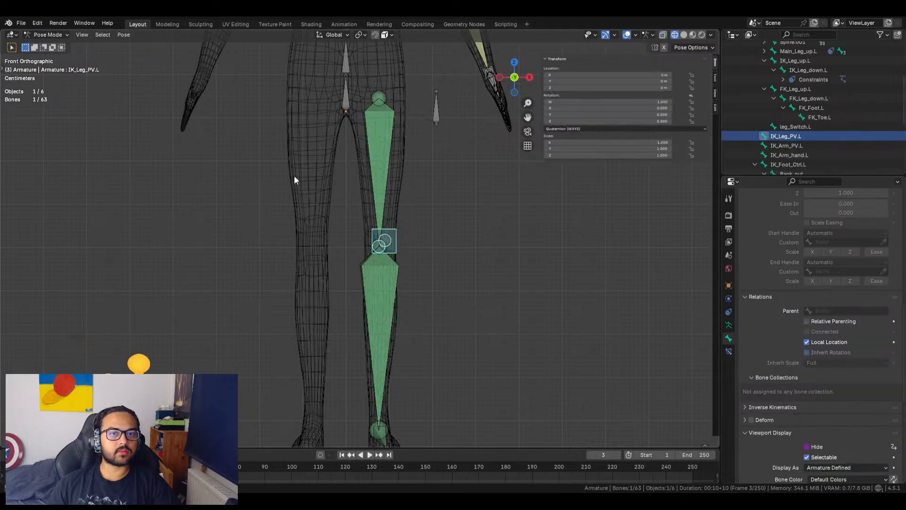
Toggle leg_Switch.L's FK/IK repeatedly, examining the knee and foot up close from the front, and leave it at 1
left_click(438, 109)
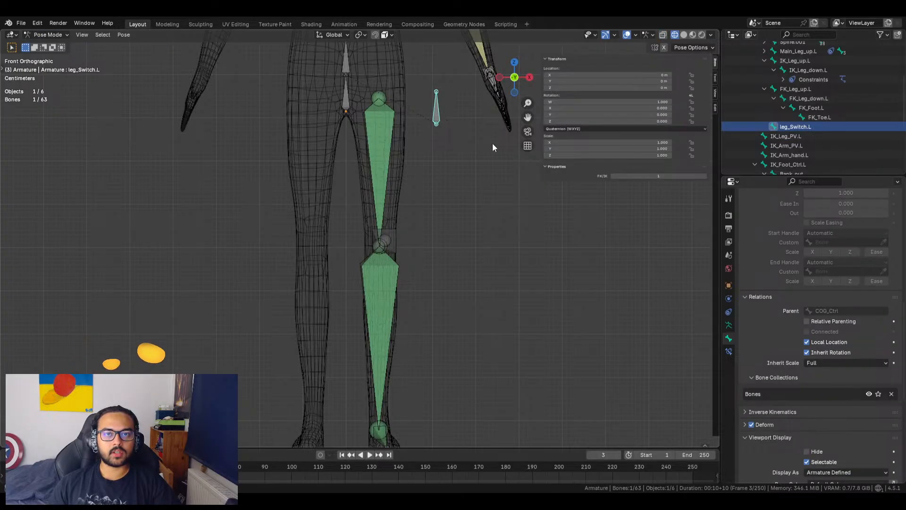
mouse_move(656, 175)
left_mouse_down()
mouse_move(635, 175)
mouse_move(645, 175)
left_mouse_up()
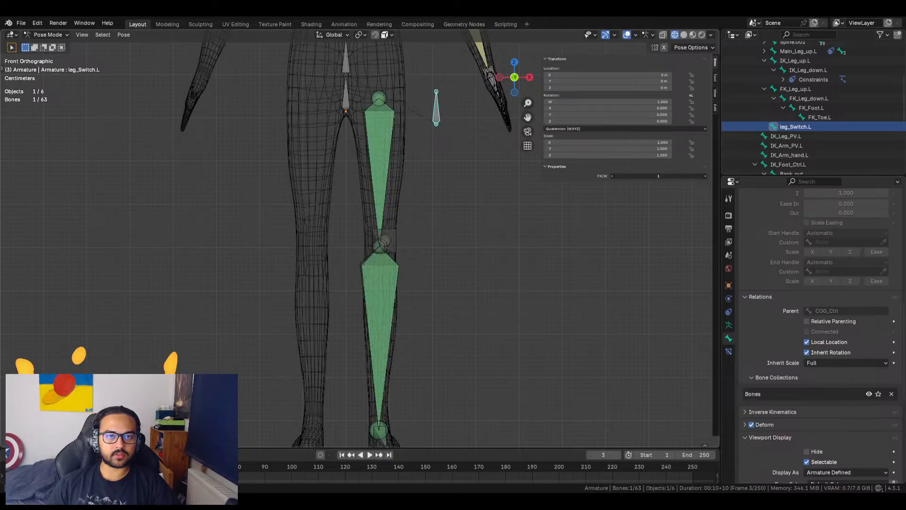
left_click_drag(656, 176, 670, 176)
middle_click_drag(523, 310, 522, 200, "shift")
mouse_move(680, 176)
left_mouse_down()
mouse_move(658, 176)
mouse_move(678, 176)
left_mouse_up()
scroll(463, 330, "up", 5)
middle_click_drag(463, 170, 448, 439, "shift")
middle_click_drag(391, 169, 399, 338, "shift")
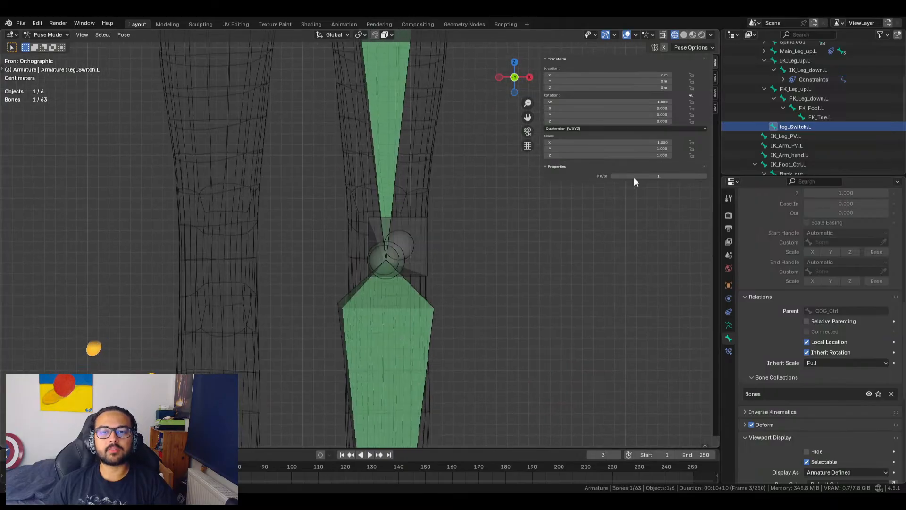
left_click_drag(660, 176, 660, 176)
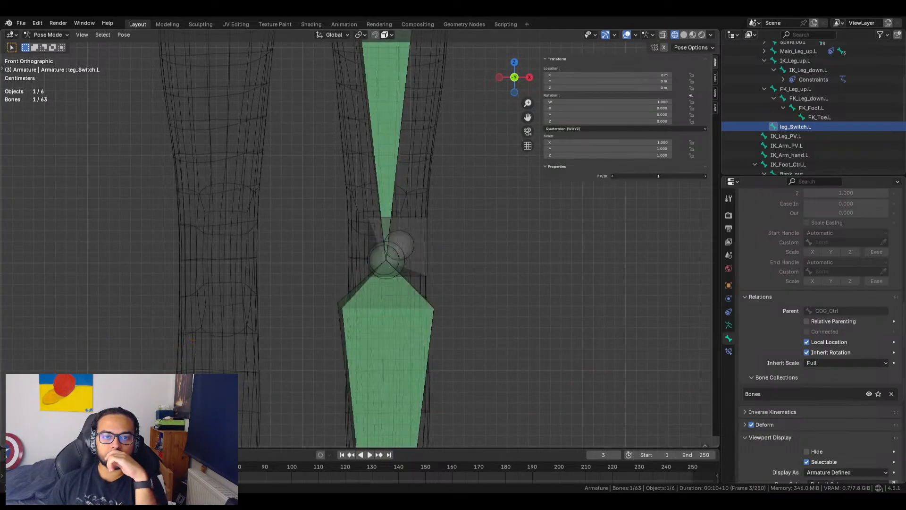
Examine Main_Leg_down.L and look through the left leg's bone hierarchy for the bones of the IK chain
mouse_move(475, 262)
middle_mouse_down()
mouse_move(412, 279)
mouse_move(462, 274)
middle_mouse_up()
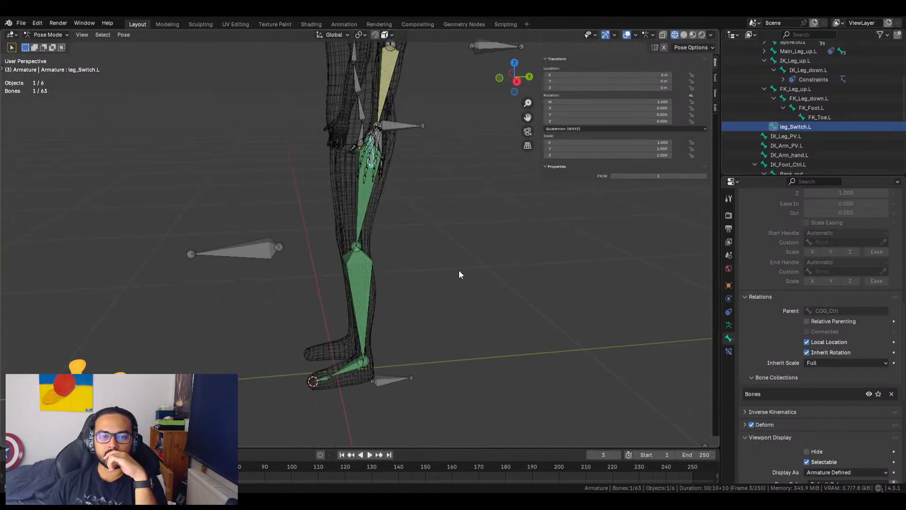
left_click(372, 281)
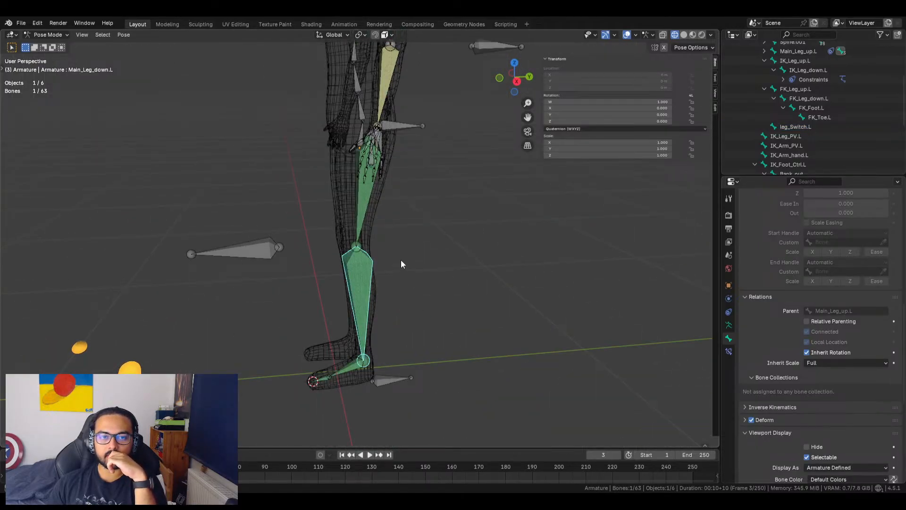
scroll(829, 133, "up", 5)
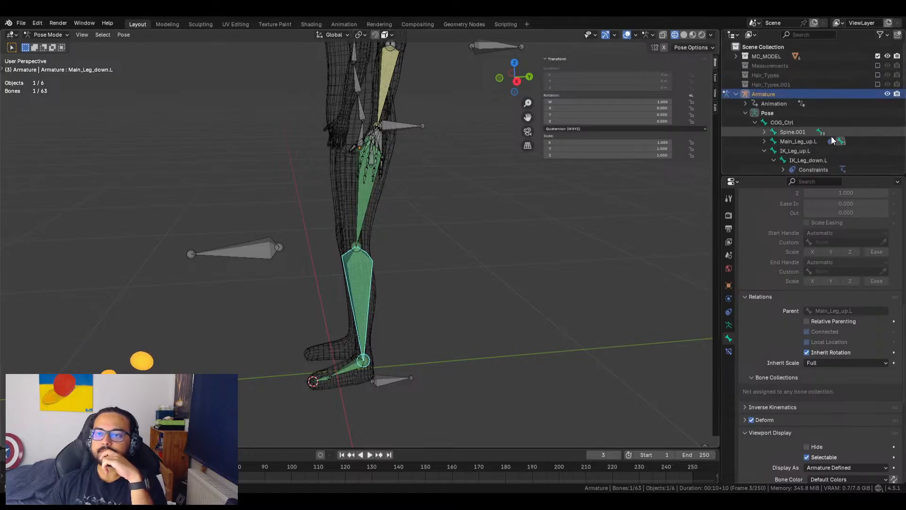
scroll(818, 121, "down", 4)
left_click(801, 75)
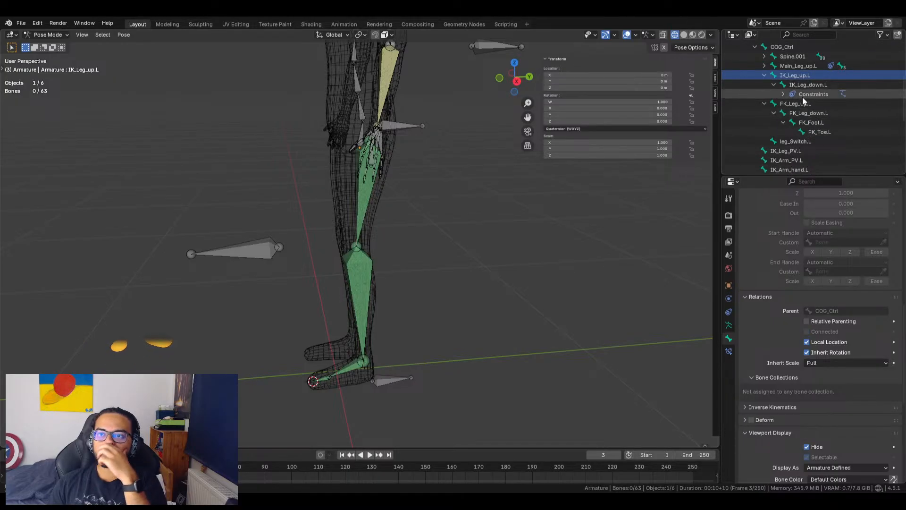
scroll(803, 100, "down", 5)
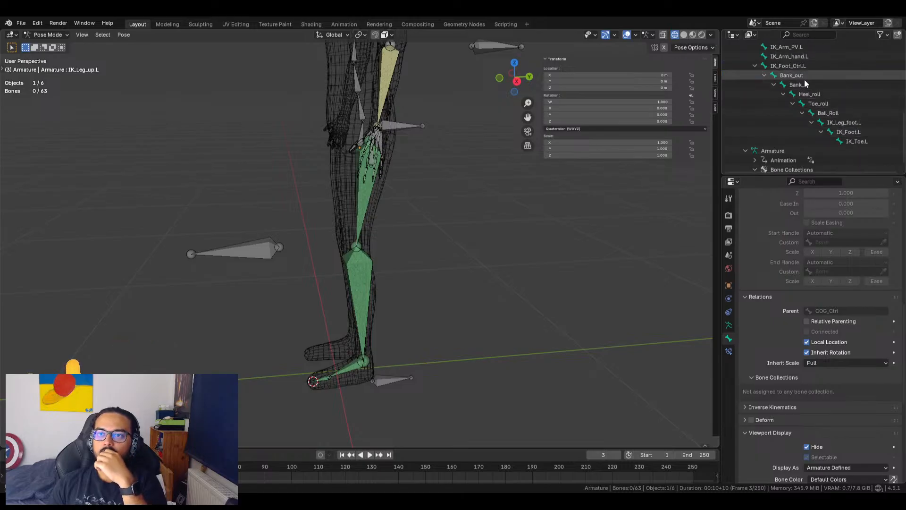
scroll(817, 94, "up", 4)
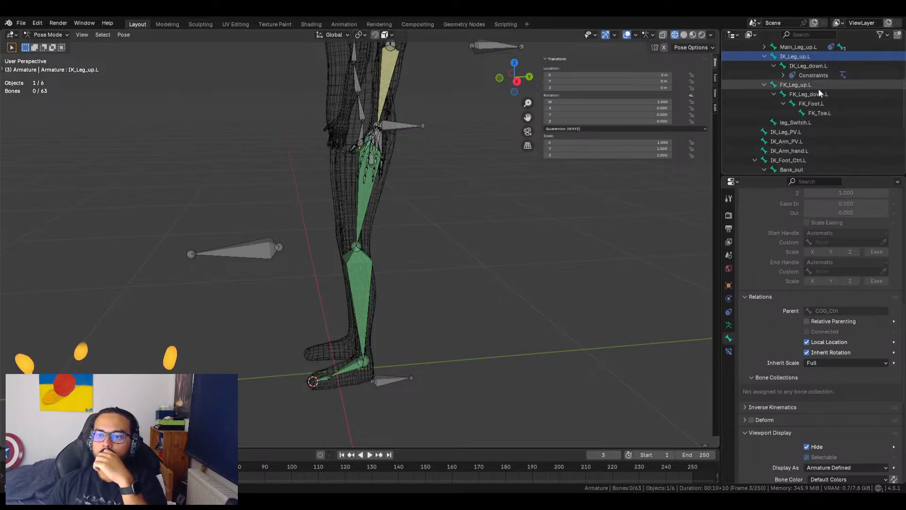
Set the pole angle of IK_Leg_down.L's IK constraint to -87° while checking the leg from the front
left_click(729, 351)
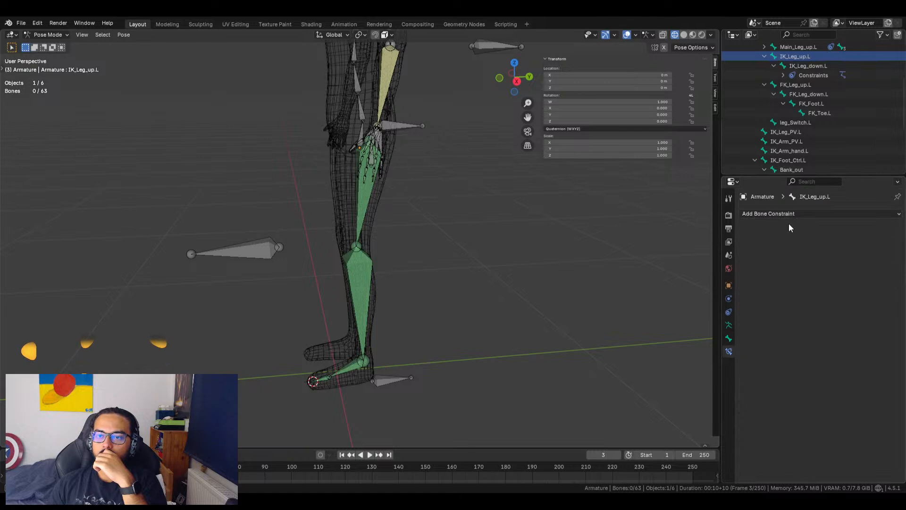
left_click(814, 67)
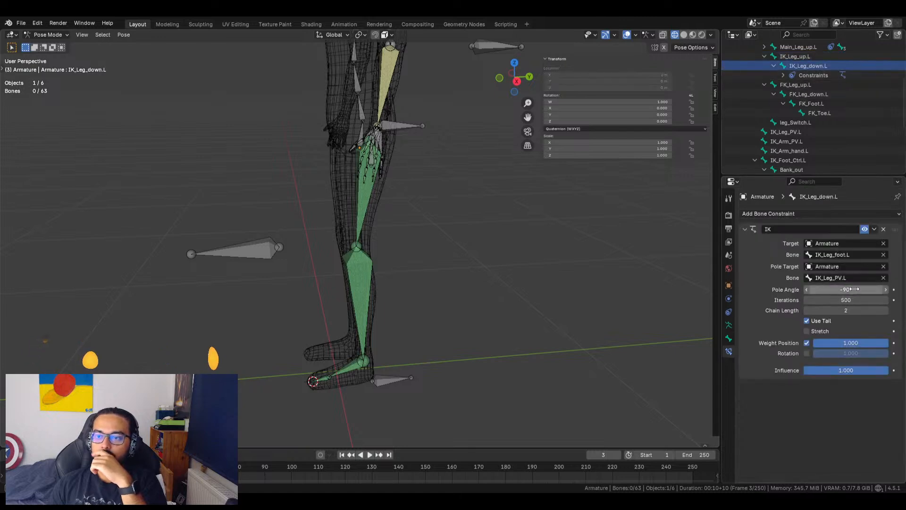
left_click(499, 77)
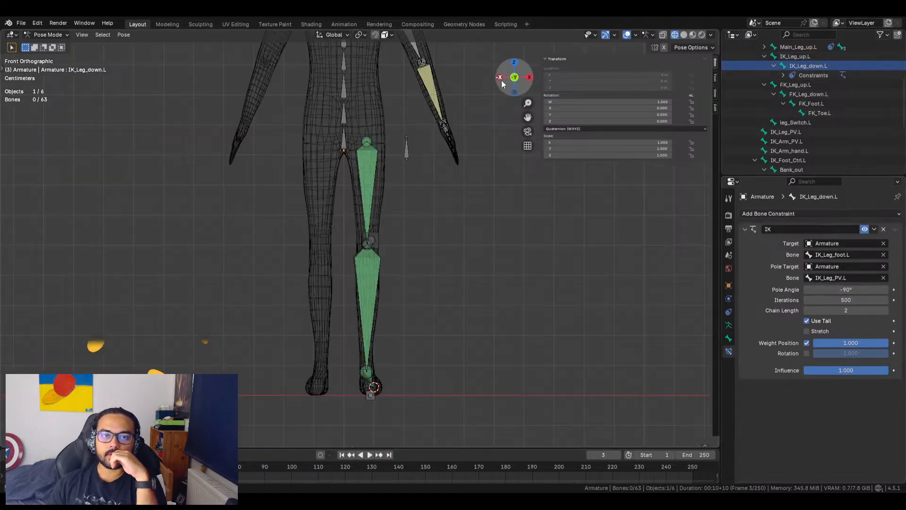
left_click_drag(836, 290, 845, 290)
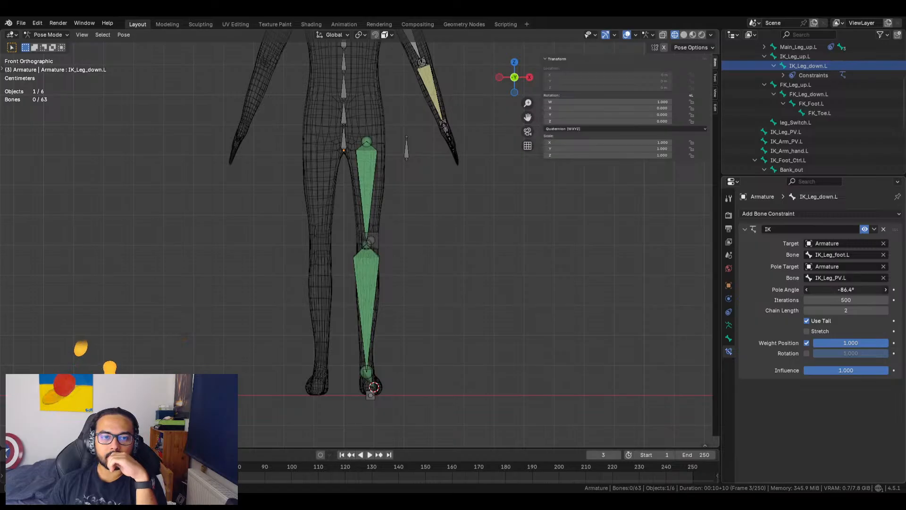
left_click_drag(845, 290, 846, 290)
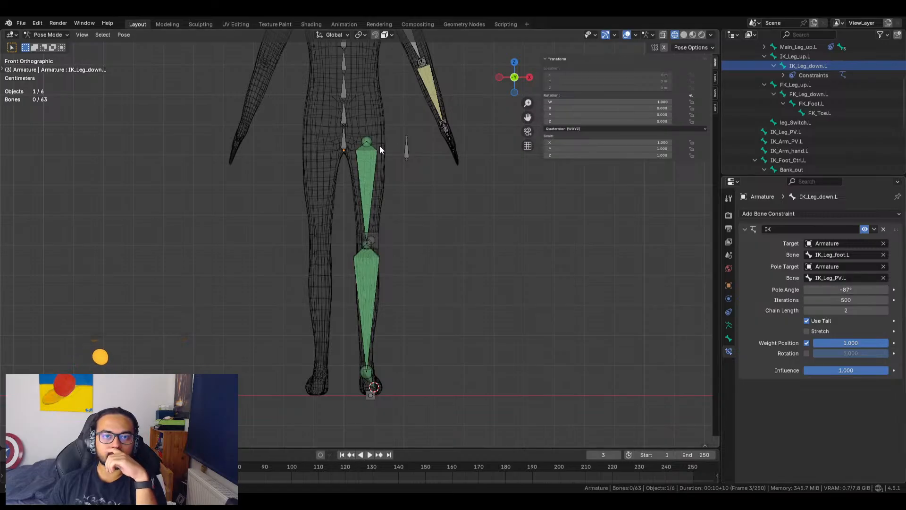
Toggle FK/IK on leg_Switch.L and check how far the knee shifts with the adjusted pole angle
left_click(407, 149)
mouse_move(654, 176)
left_mouse_down()
mouse_move(643, 176)
mouse_move(662, 176)
left_mouse_up()
scroll(499, 276, "up", 7)
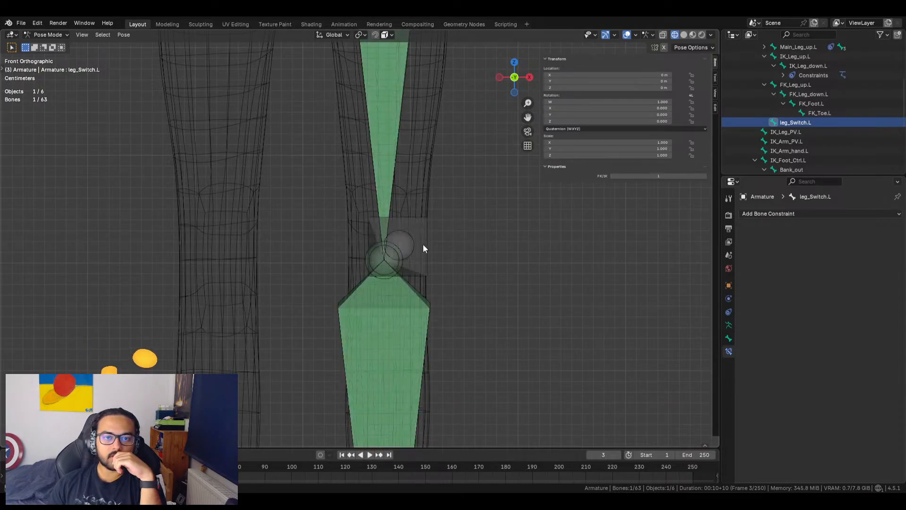
Set the pole angle of IK_Leg_down.L's IK constraint to -88°
left_click(405, 324)
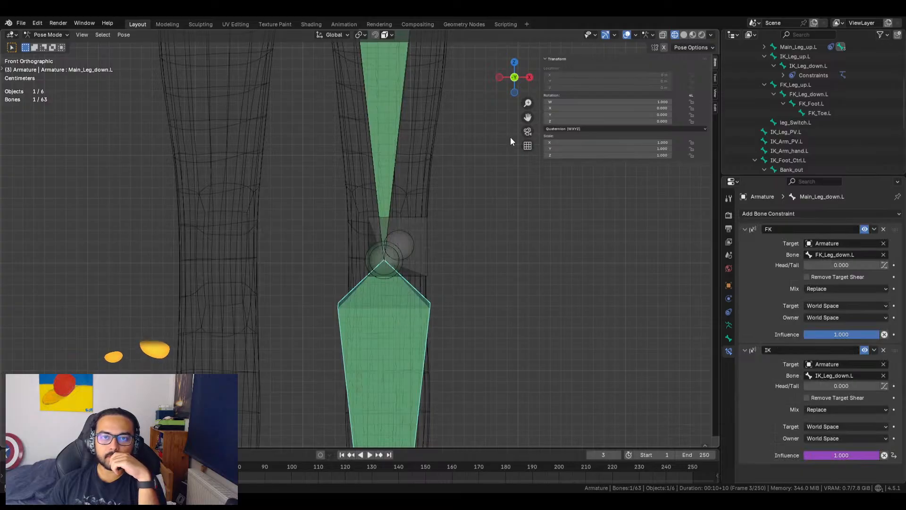
left_click(810, 65)
left_click_drag(855, 292, 852, 291)
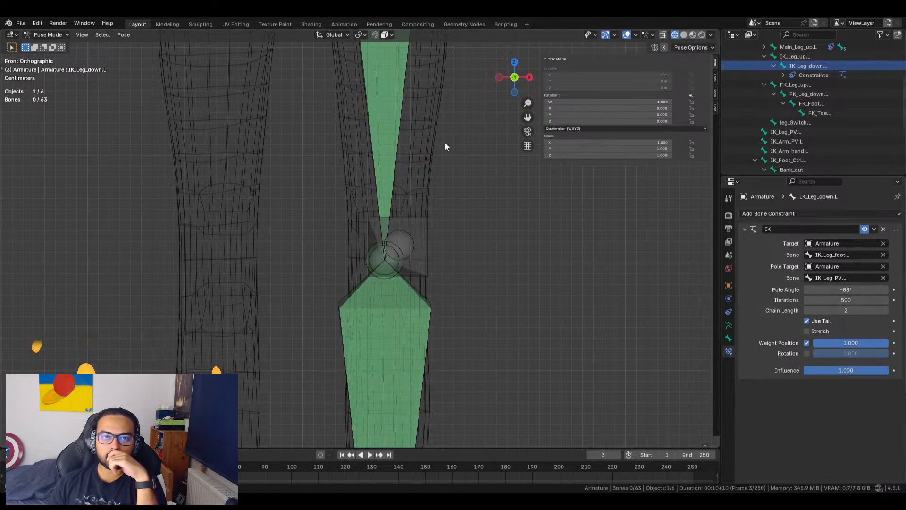
Toggle FK/IK on leg_Switch.L and compare the knee position between the IK and FK chains from the front
scroll(451, 147, "down", 5)
left_click(427, 111)
left_click_drag(646, 175, 630, 175)
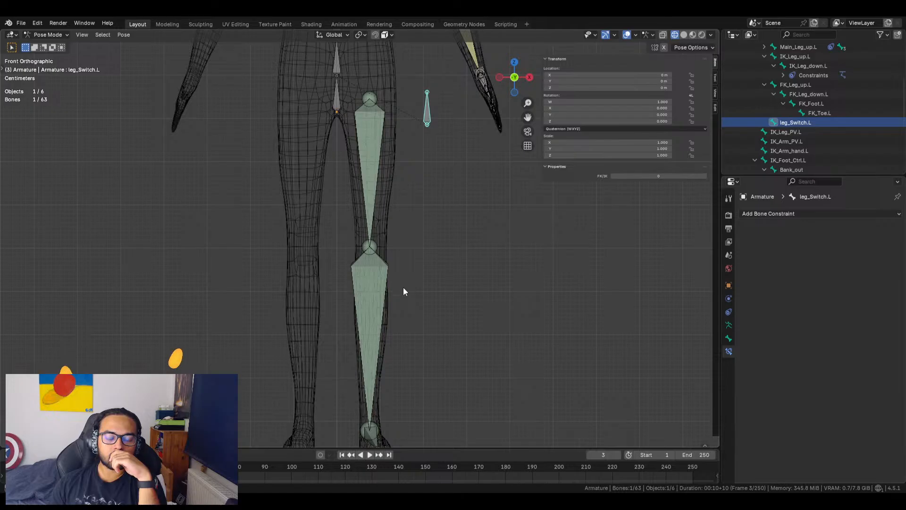
scroll(411, 288, "up", 7)
scroll(510, 303, "down", 4)
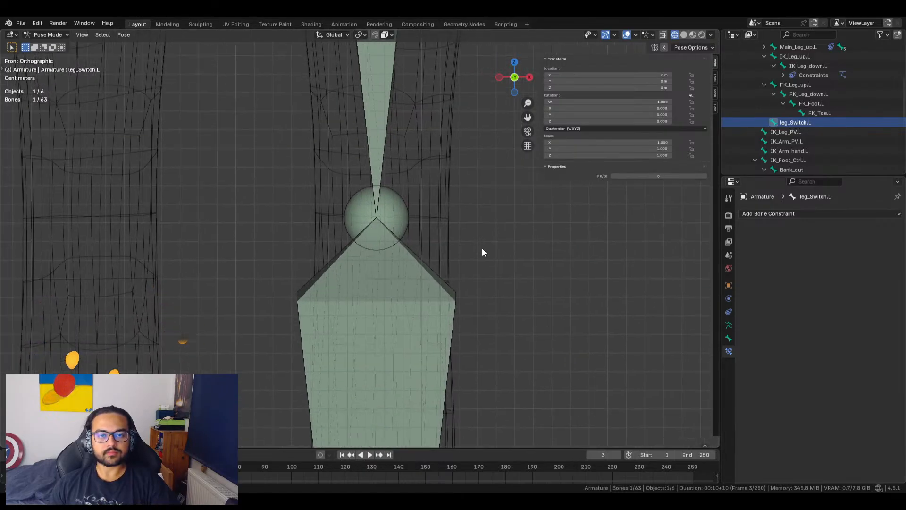
left_click_drag(635, 176, 587, 162)
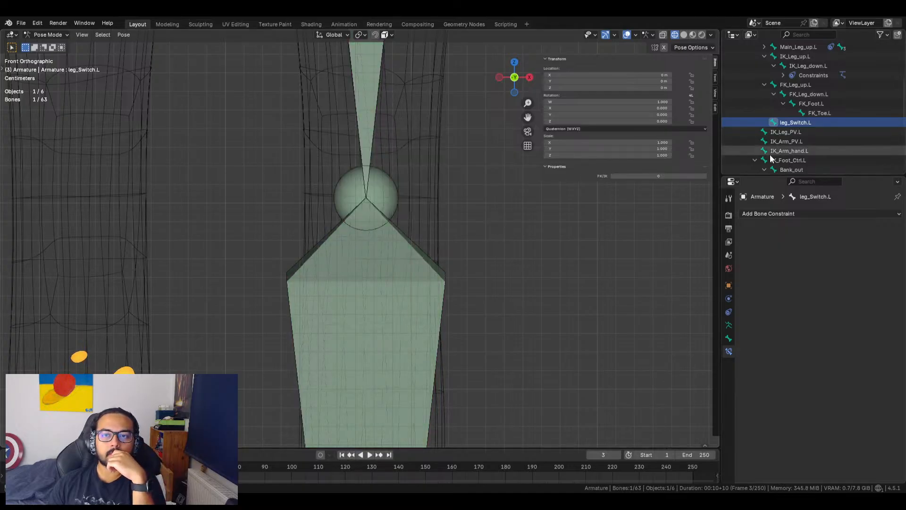
Set the pole angle of IK_Leg_down.L's IK constraint to -90°
left_click(803, 66)
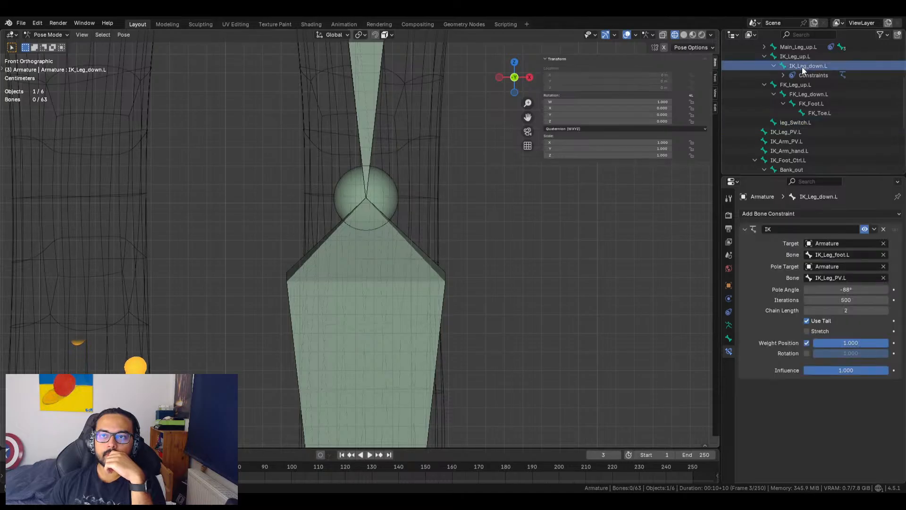
left_click(851, 289)
type("90")
type("-")
key("Return")
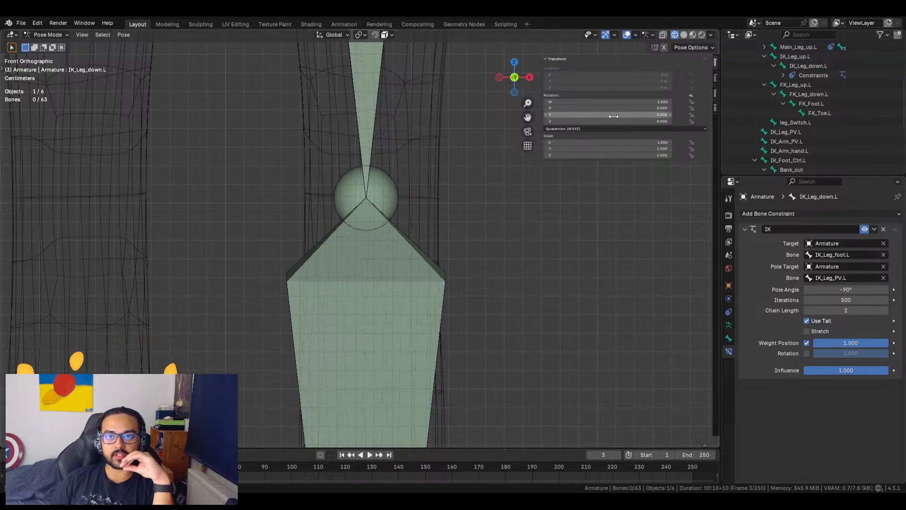
Switch leg_Switch.L's FK/IK to 1 and inspect the knee alignment against IK_Leg_down.L's constraint settings
scroll(425, 123, "down", 6)
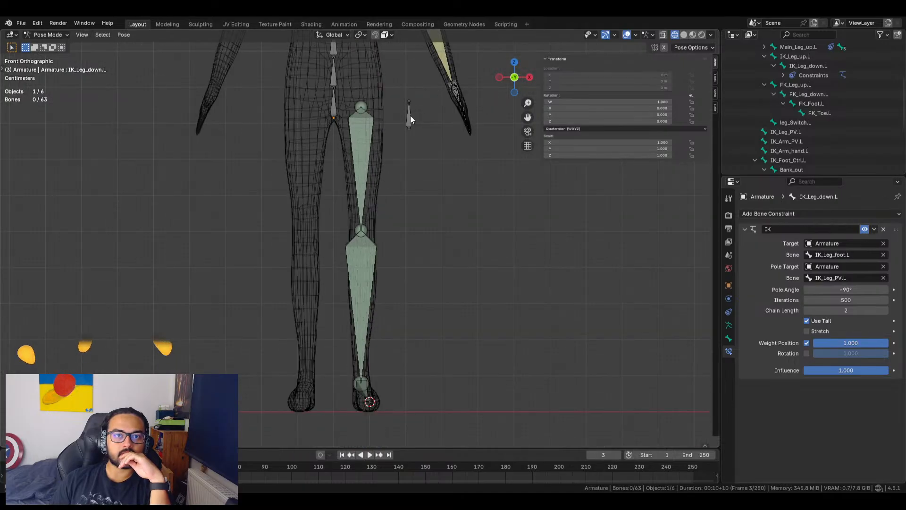
left_click(409, 117)
key("KP_Decimal")
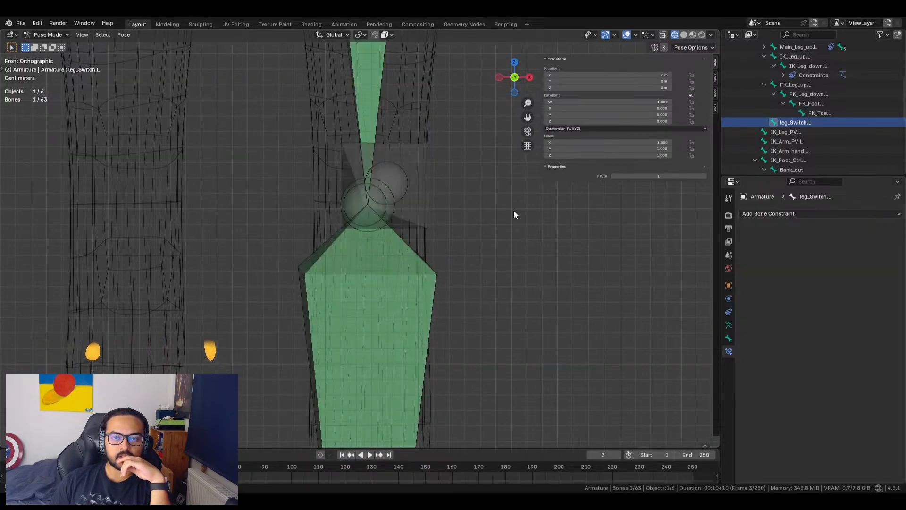
scroll(481, 186, "down", 4)
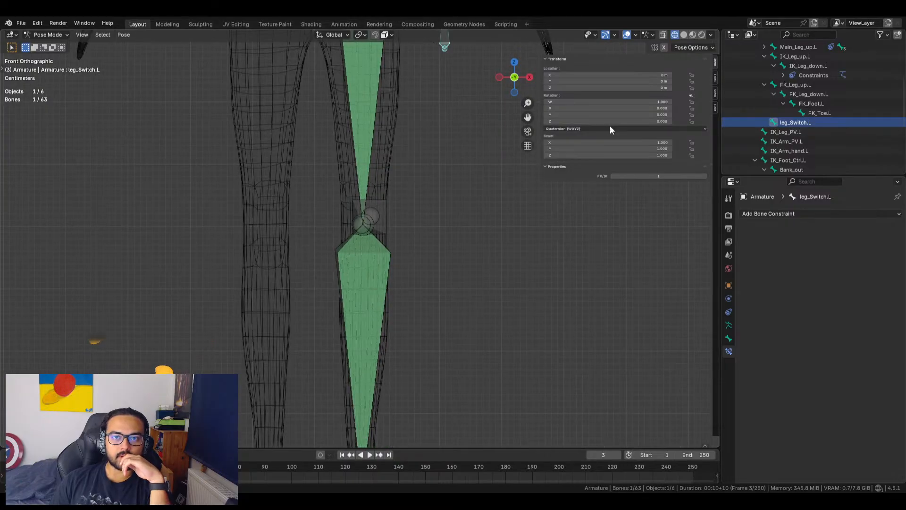
left_click(809, 66)
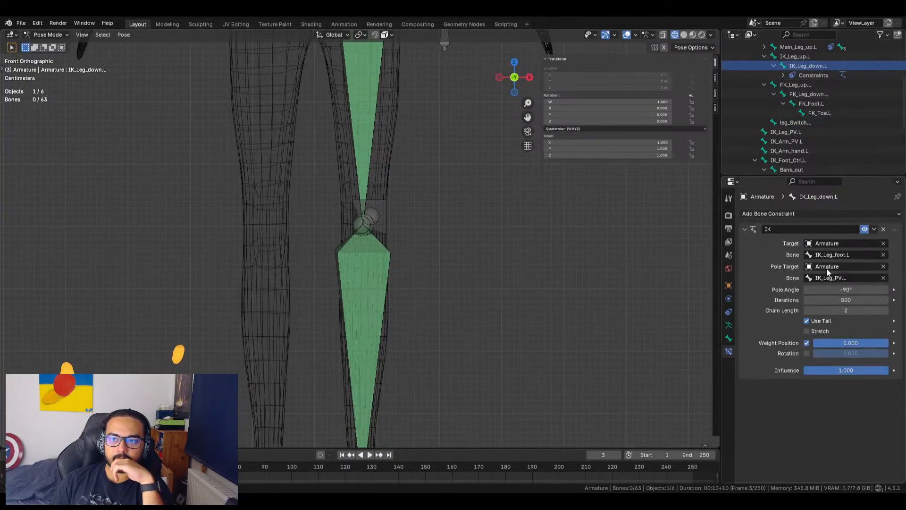
scroll(338, 309, "up", 4)
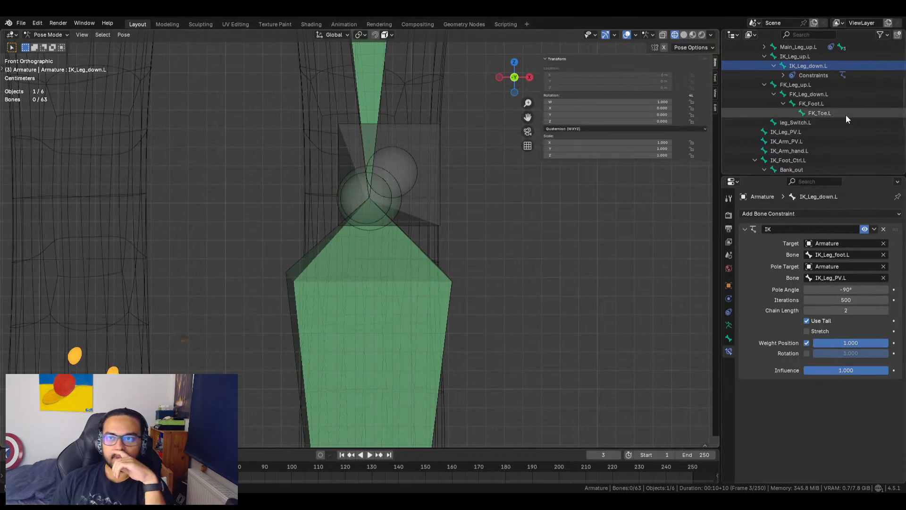
Remove the LEGFK_IK input variable from the driver on FK_Leg_down.L's Hide property
left_click(810, 94)
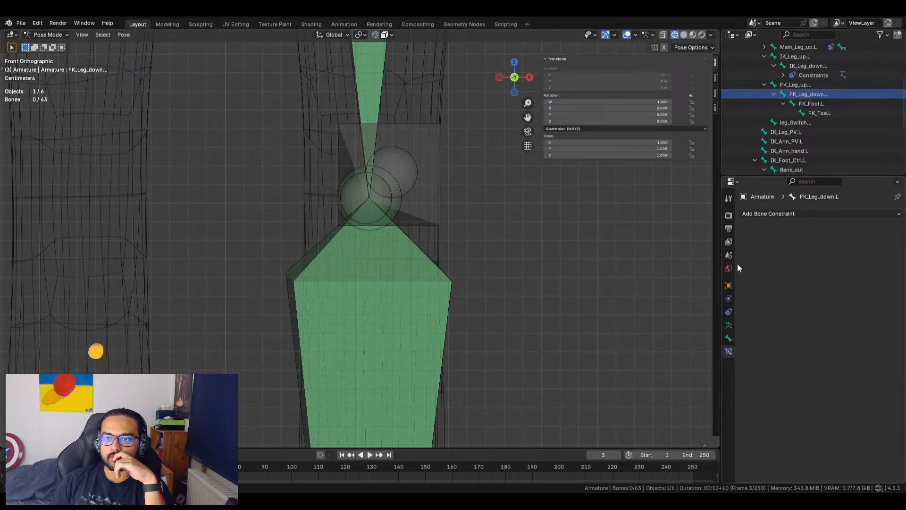
left_click(730, 338)
scroll(829, 363, "down", 10)
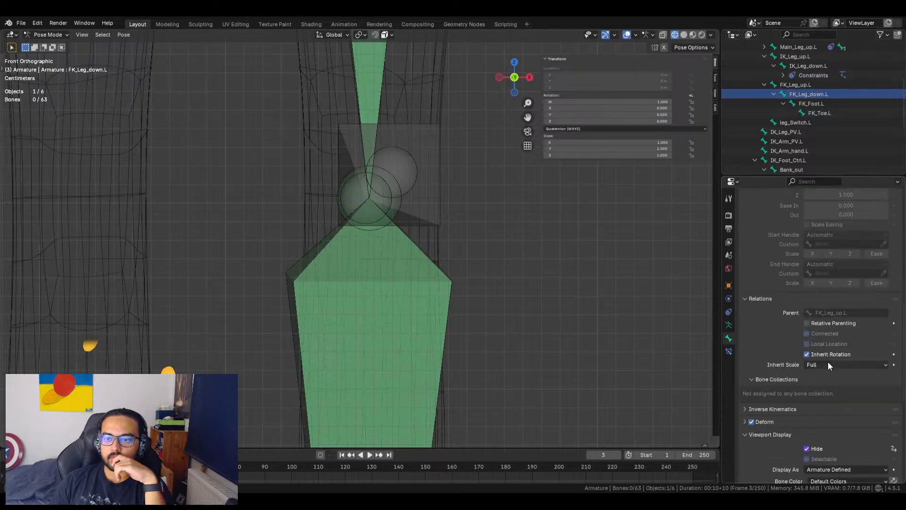
right_click(807, 449)
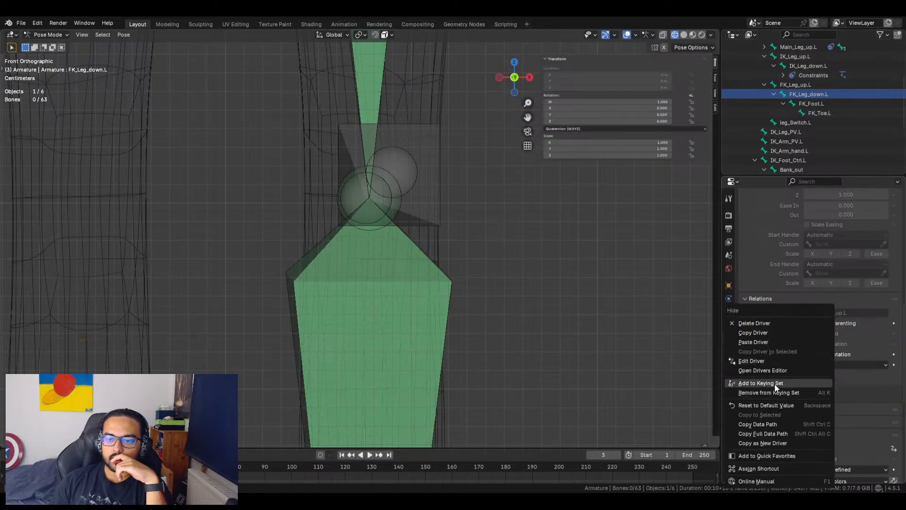
left_click(755, 357)
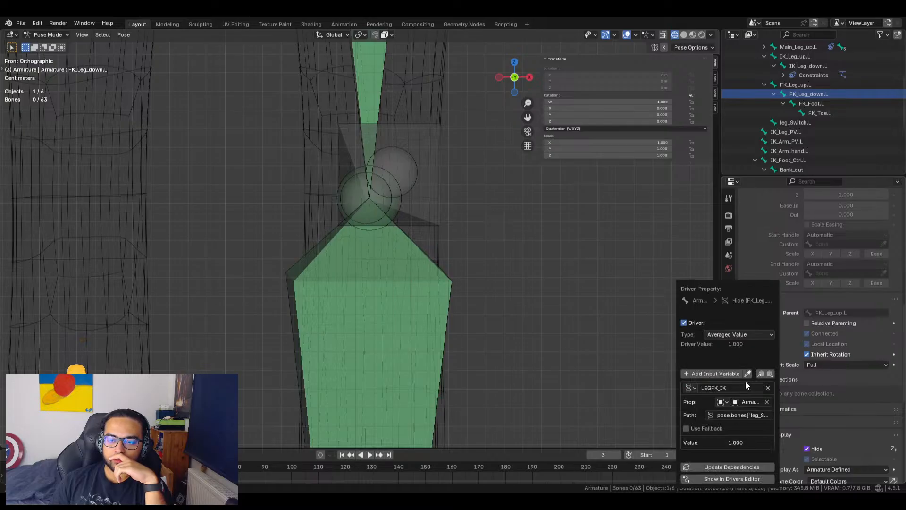
left_click(768, 387)
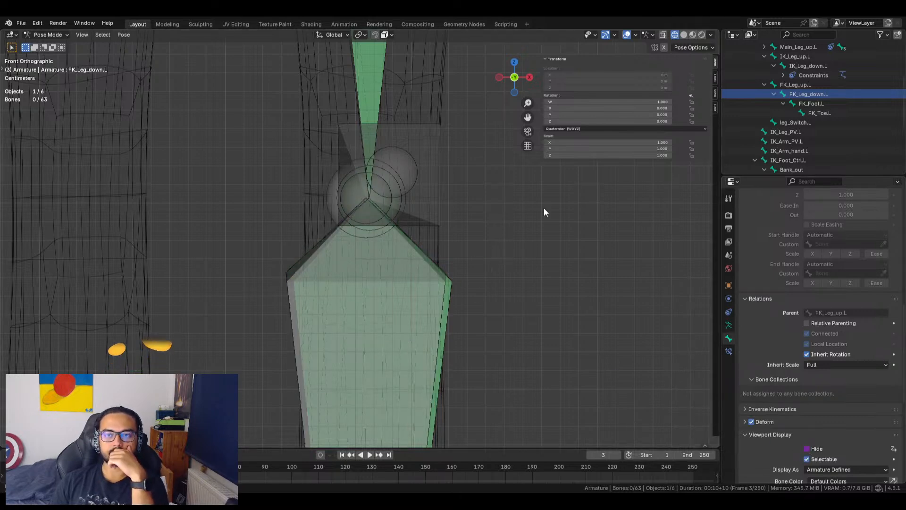
Adjust the pole angle of IK_Leg_down.L's IK constraint to -87.3° using the overlapping lower leg bones as reference
left_click(809, 66)
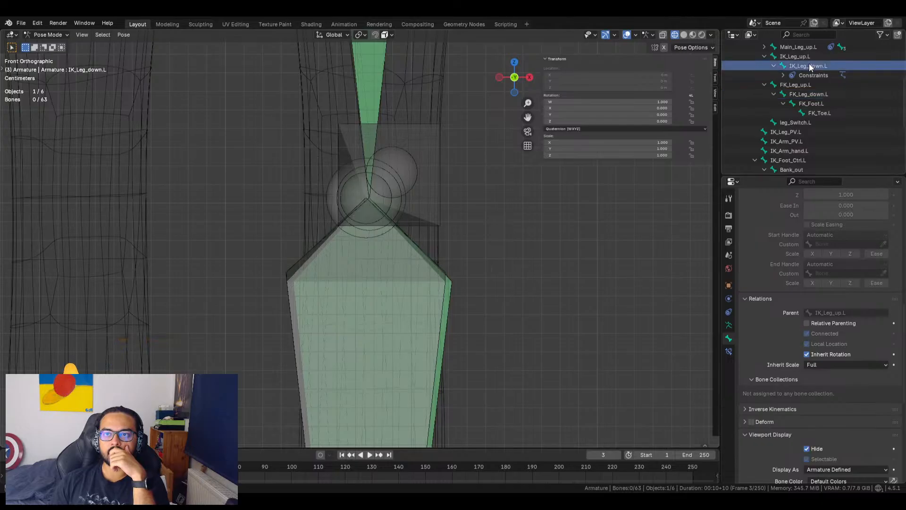
scroll(800, 392, "down", 3)
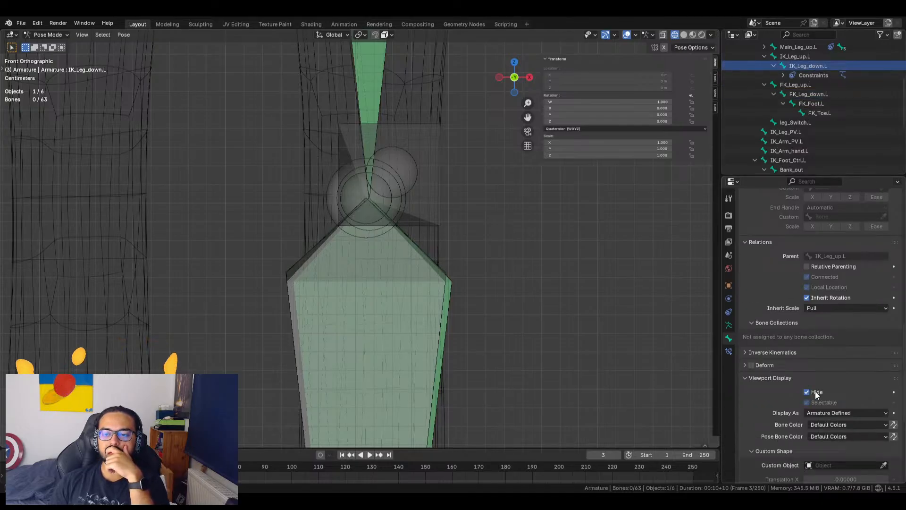
left_click(765, 169)
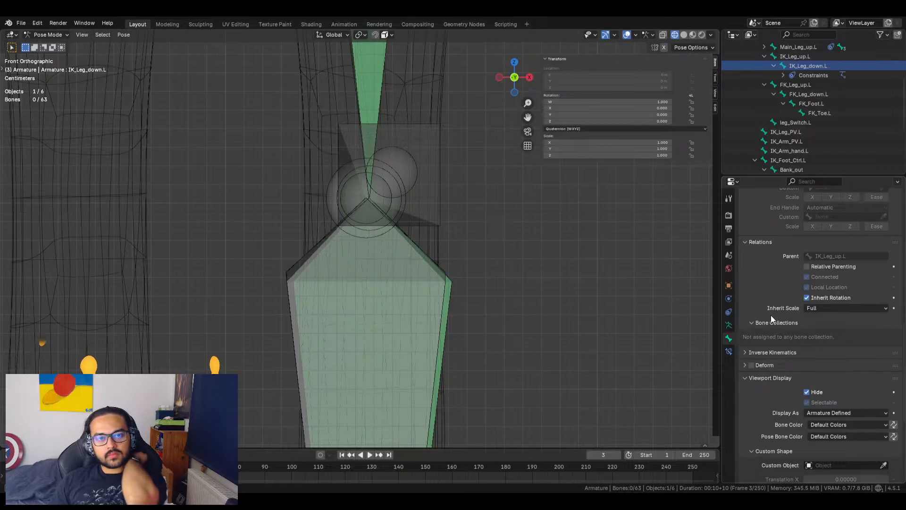
left_click(730, 350)
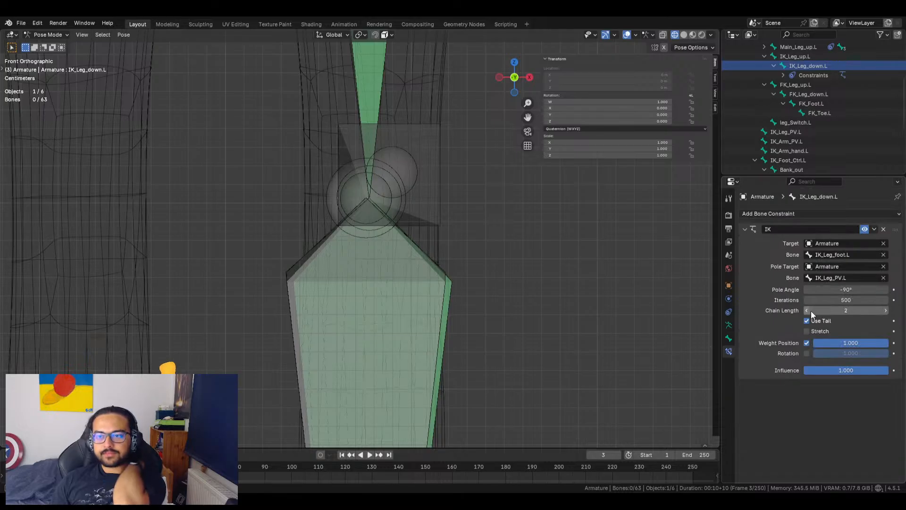
left_click_drag(850, 289, 856, 289)
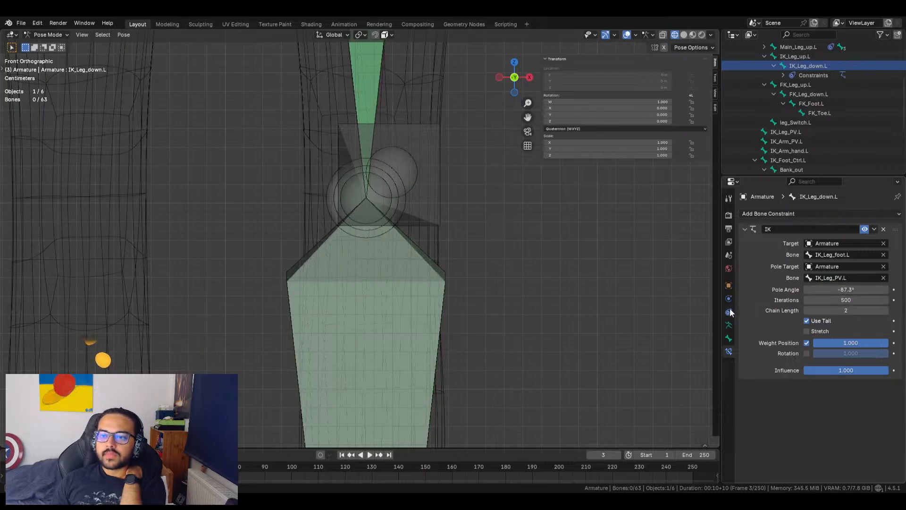
Open the driver on FK_Leg_down.L's viewport Hide property and inspect its settings
scroll(543, 293, "down", 6)
scroll(472, 307, "up", 4)
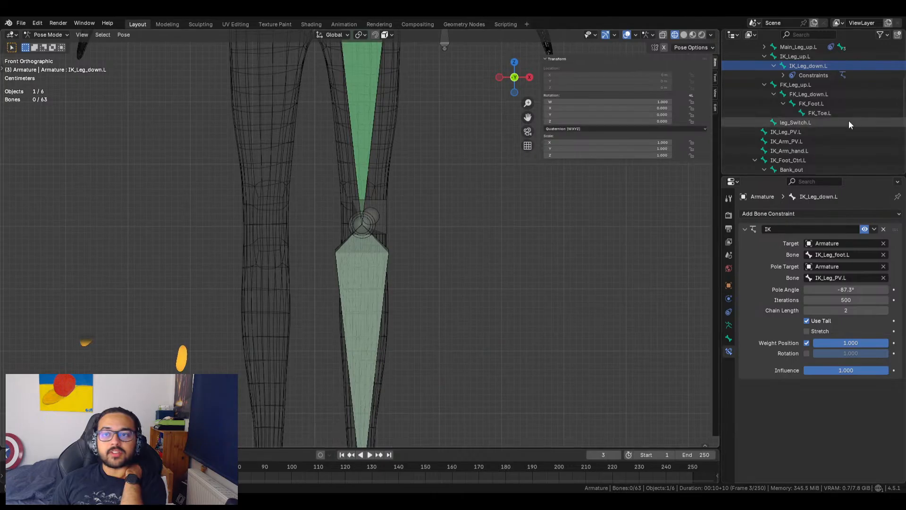
left_click(812, 96)
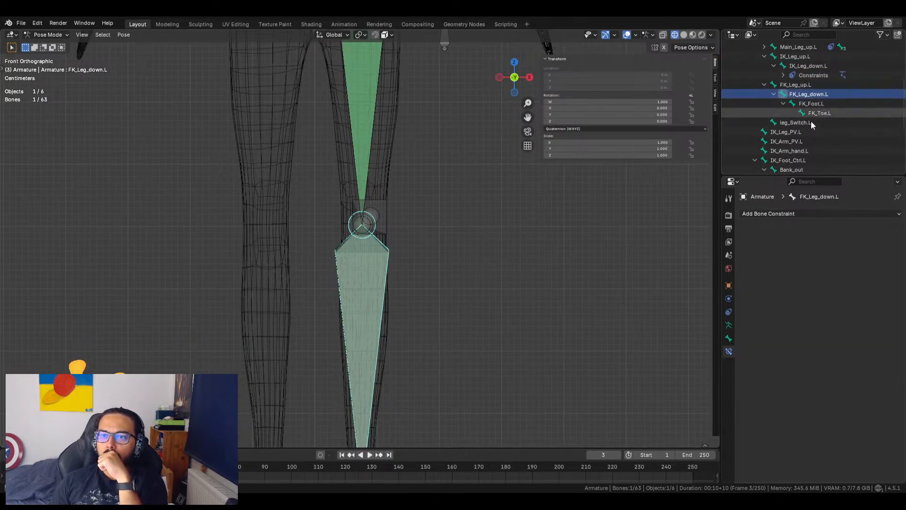
left_click(729, 338)
scroll(795, 324, "down", 10)
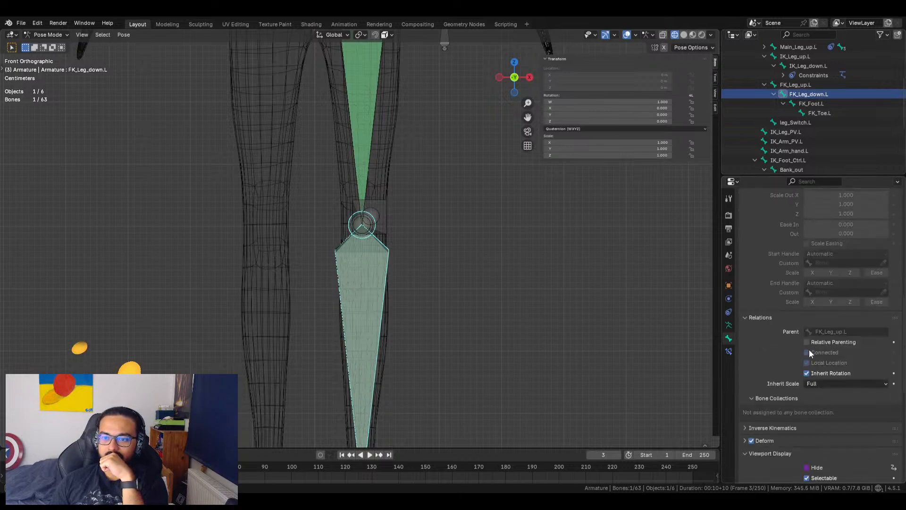
scroll(802, 373, "down", 4)
right_click(819, 389)
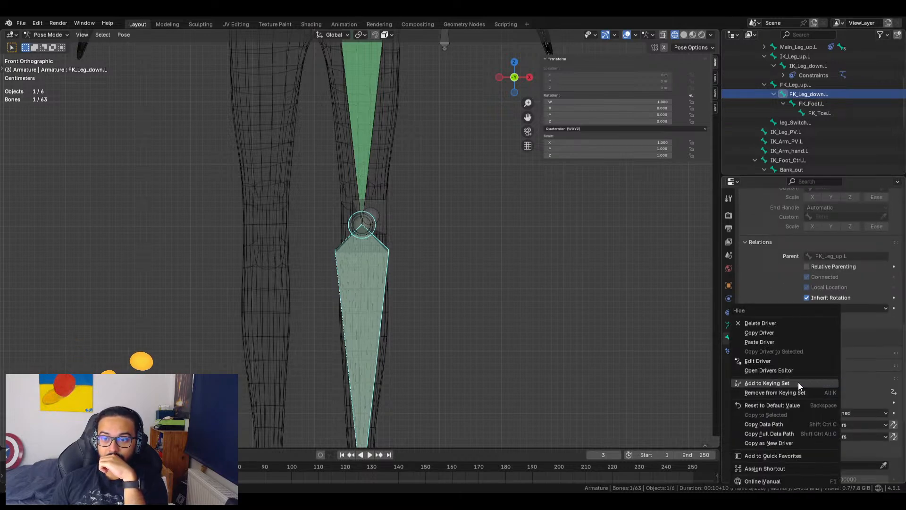
left_click(786, 360)
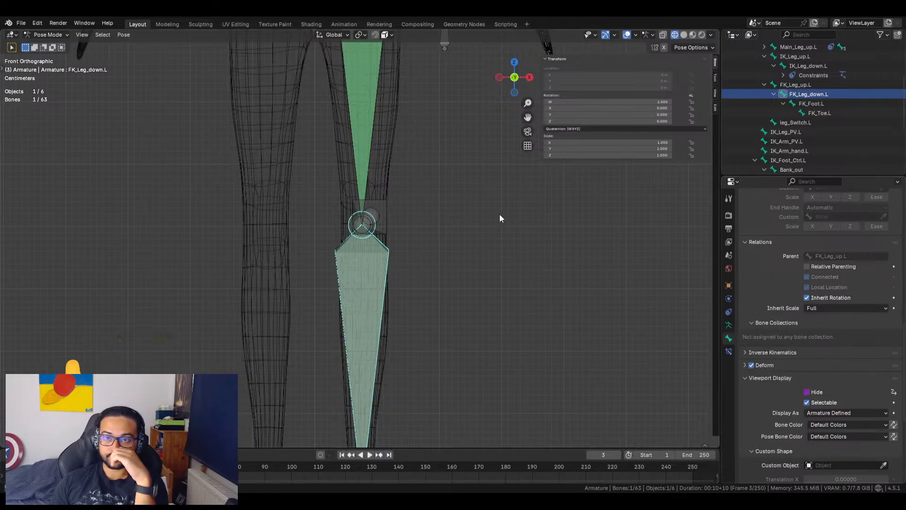
Copy leg_Switch.L's FK/IK property as a new driver and paste it onto FK_Leg_down.L's Hide property
left_click(444, 45)
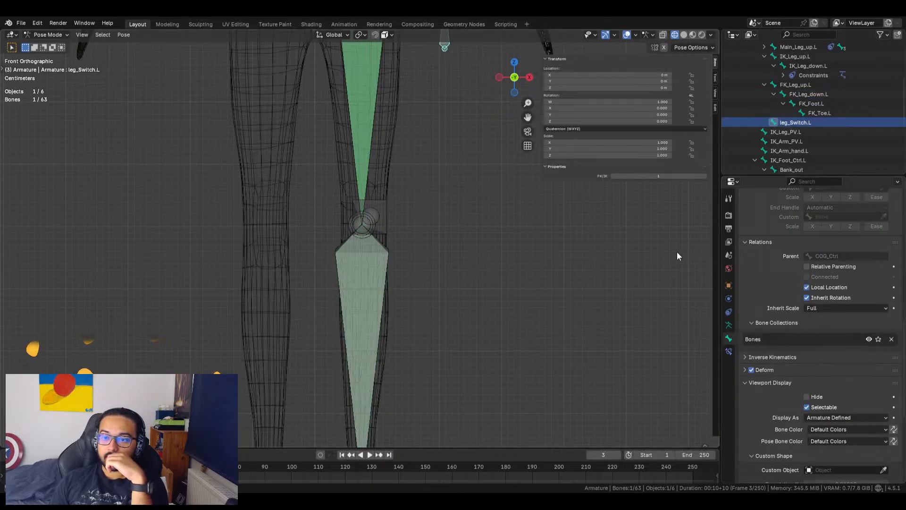
right_click(632, 177)
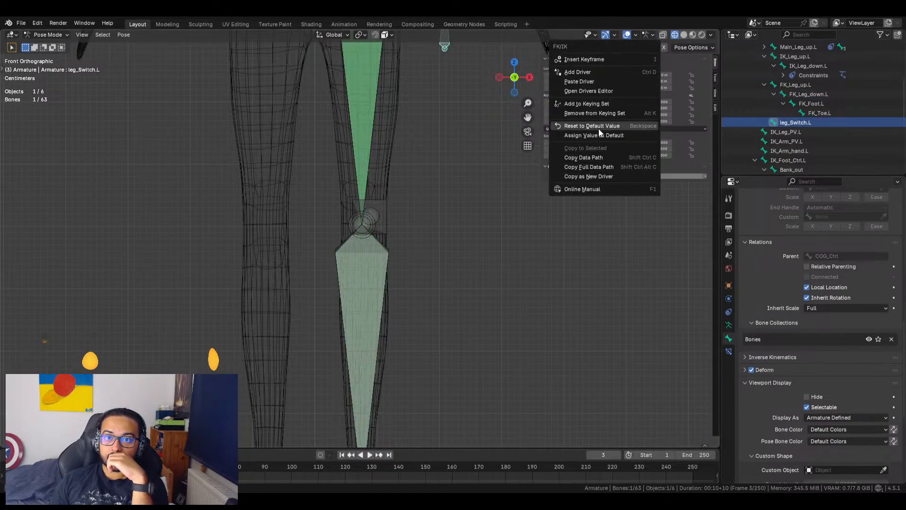
left_click(604, 177)
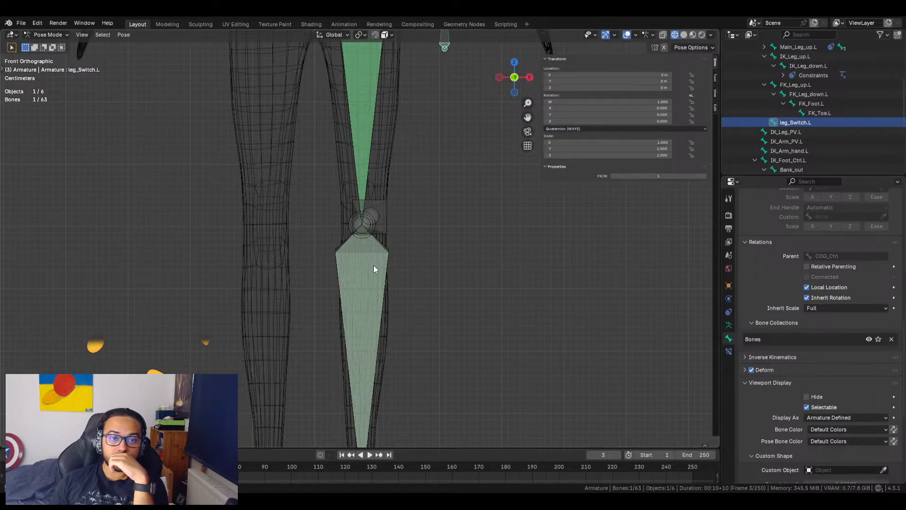
left_click(810, 95)
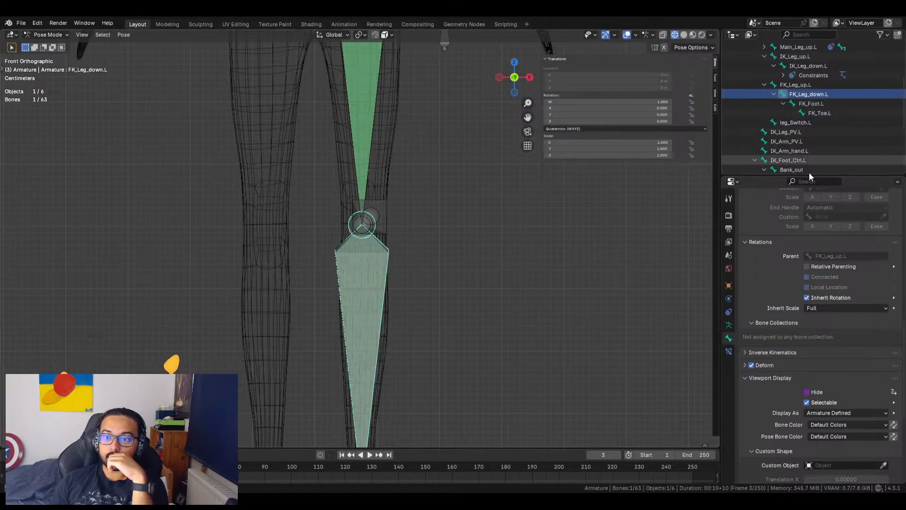
right_click(821, 394)
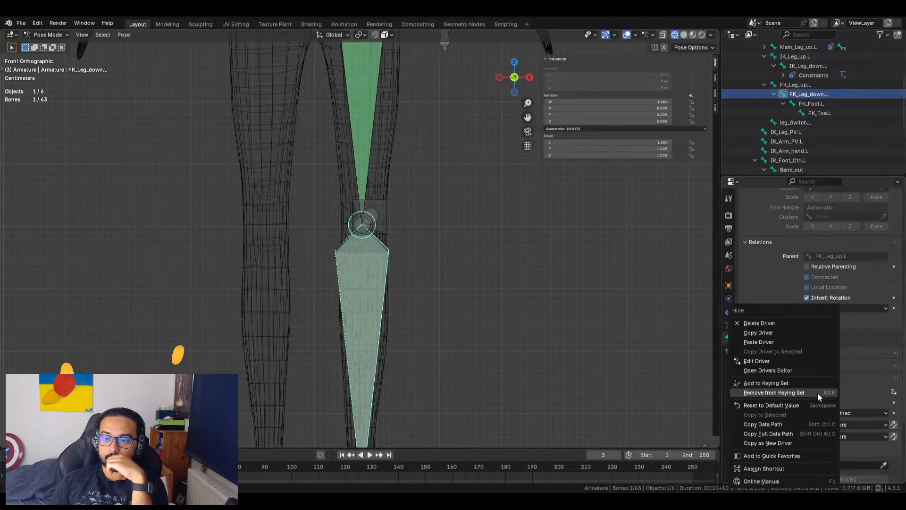
left_click(770, 342)
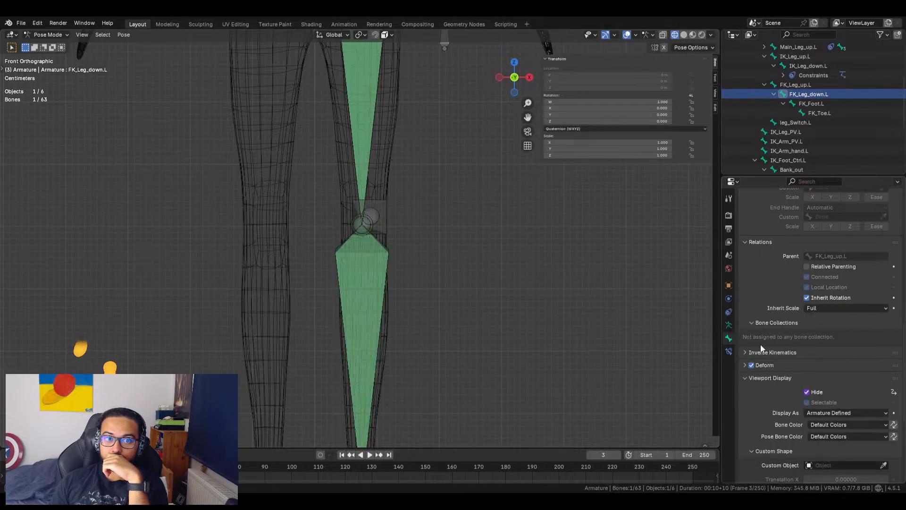
Toggle FK/IK on leg_Switch.L and check the lower leg's visibility switching and knee alignment from the front
left_click(445, 46)
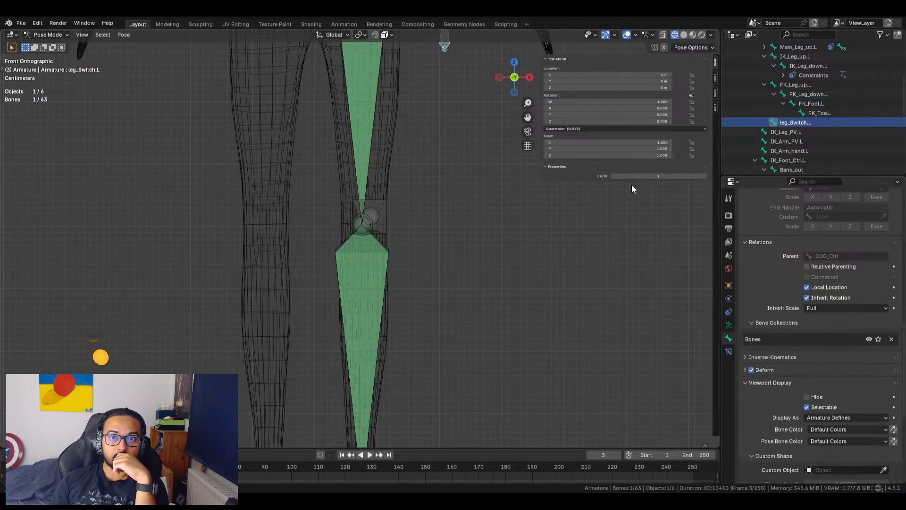
mouse_move(642, 176)
left_mouse_down()
mouse_move(619, 176)
mouse_move(642, 176)
left_mouse_up()
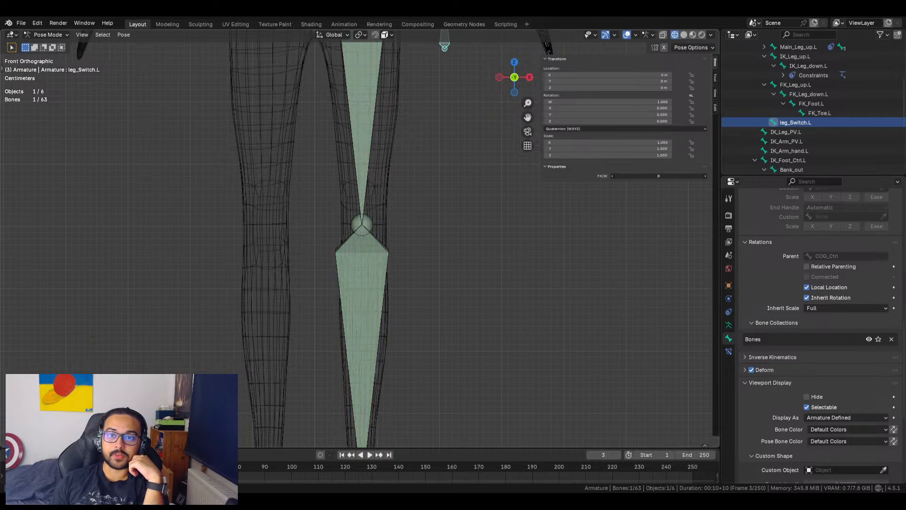
left_click(474, 212)
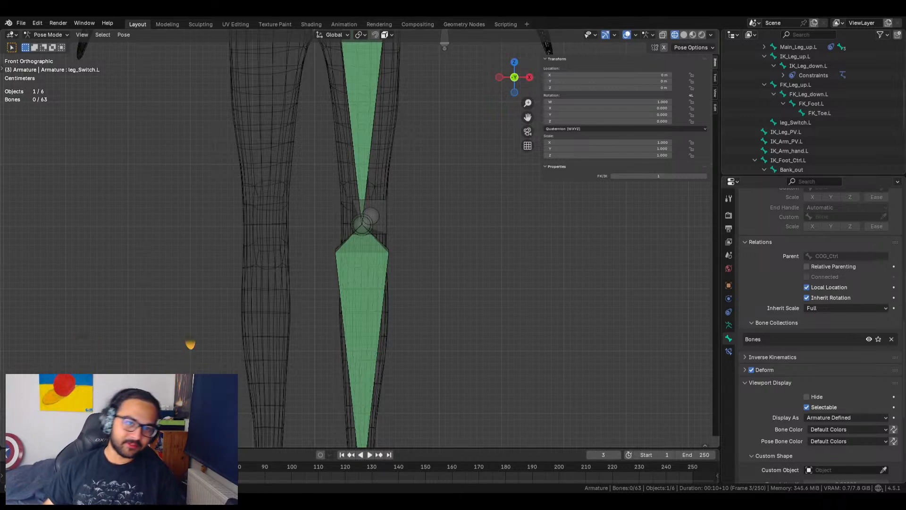
scroll(514, 241, "down", 5)
middle_click_drag(513, 241, 484, 222)
left_click(515, 75)
scroll(414, 258, "up", 8)
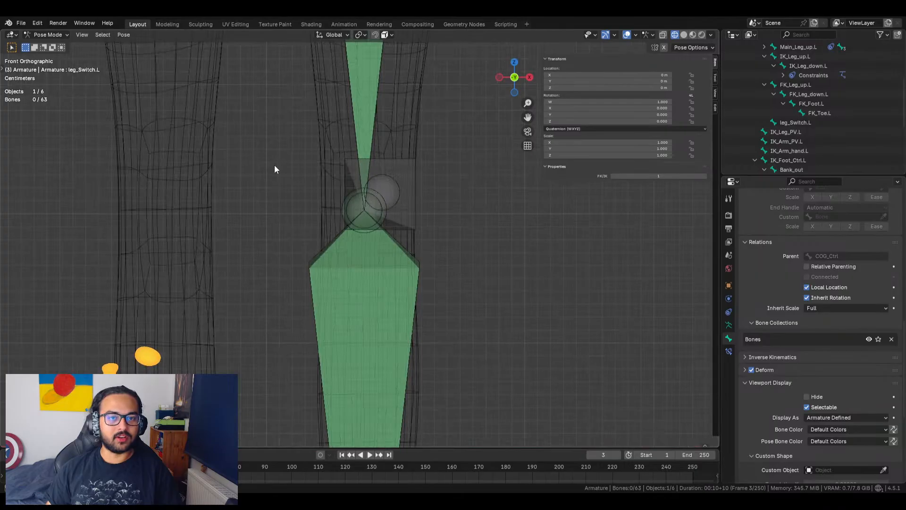
Switch the armature to Edit Mode and inspect the IK_Leg_PV.L pole target's placement relative to the left knee
left_click(64, 35)
left_click(49, 56)
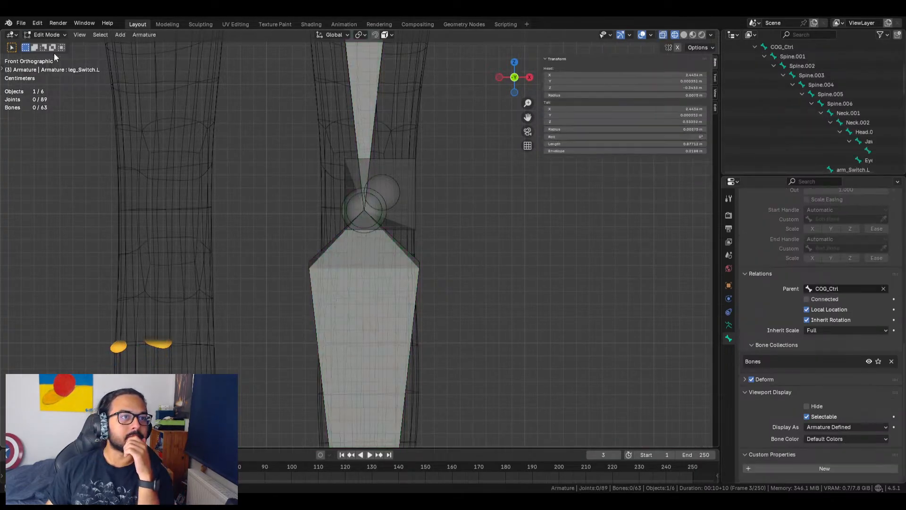
left_click(410, 171)
scroll(418, 200, "down", 5)
middle_click_drag(427, 215, 427, 273)
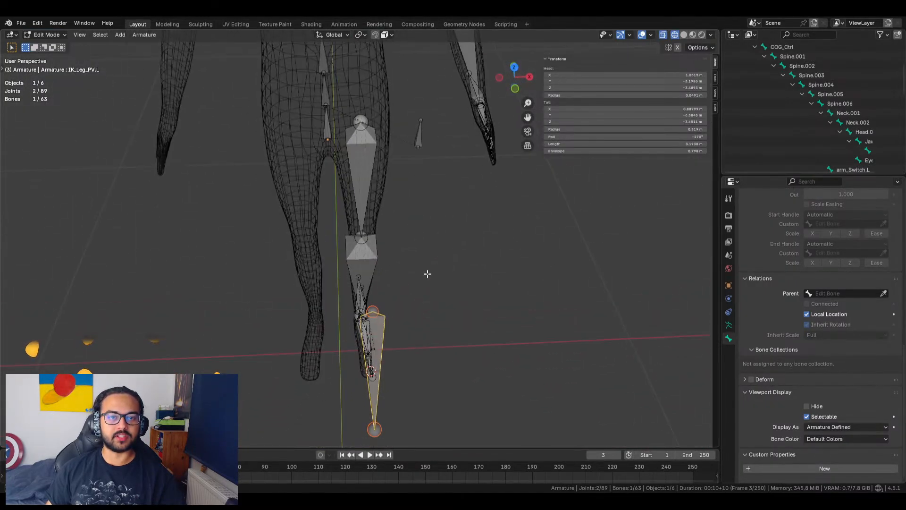
left_click(515, 88)
Snap the 3D cursor to the left knee joint at the end of FK_Leg_up.L
scroll(387, 231, "up", 6)
middle_click_drag(427, 222, 359, 208)
left_click(360, 207)
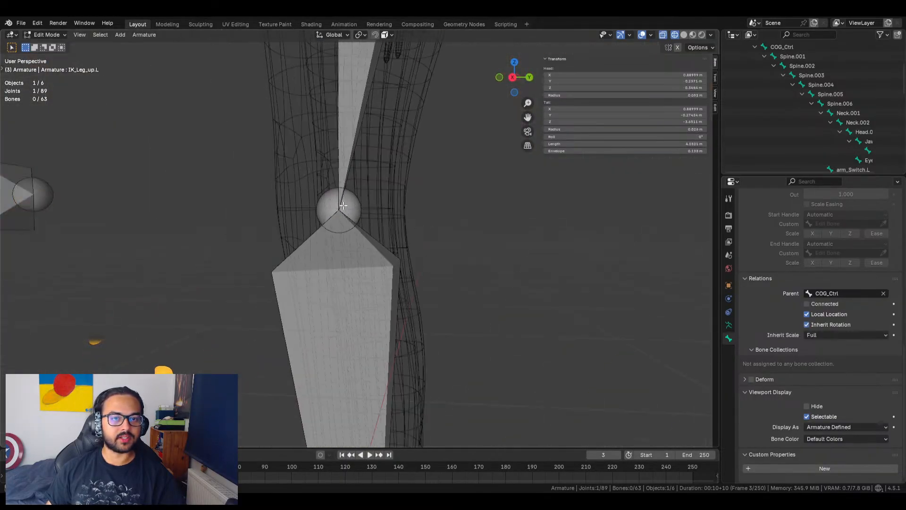
left_click(324, 204)
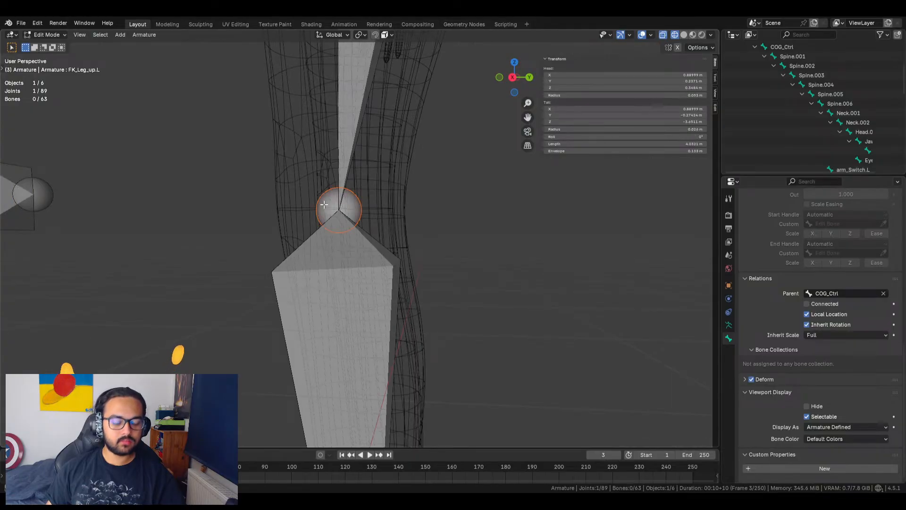
key("shift+s")
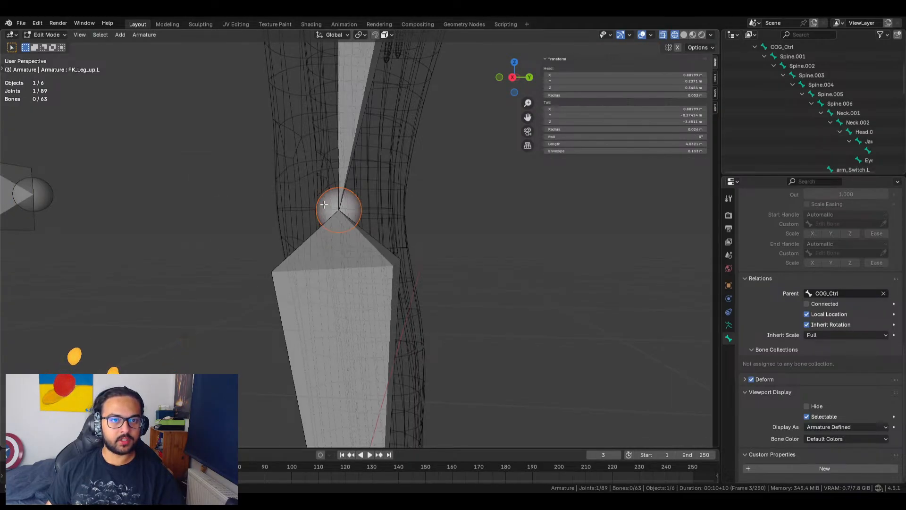
key("shift+s")
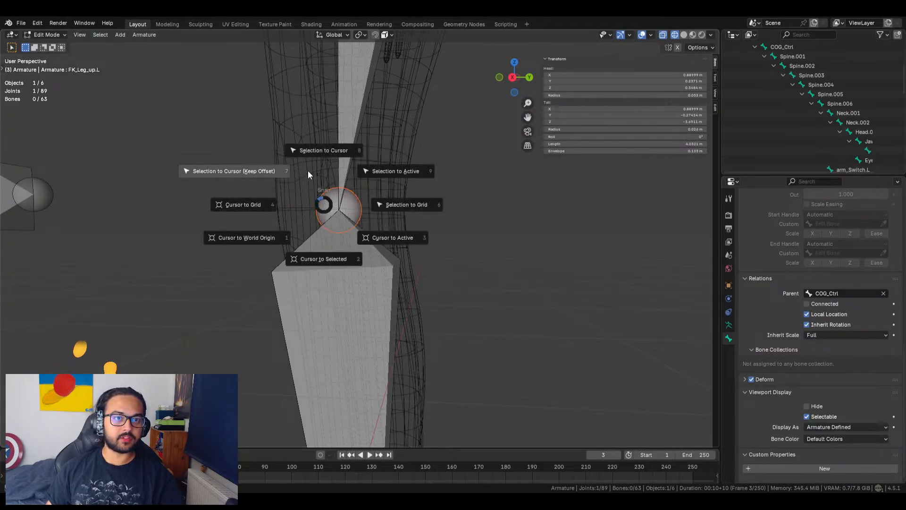
left_click(330, 255)
Snap IK_Leg_PV.L to the 3D cursor at the knee and move it forward along Y, in front of the leg
scroll(164, 260, "down", 4)
middle_click_drag(195, 248, 296, 269, "shift")
left_click(270, 226)
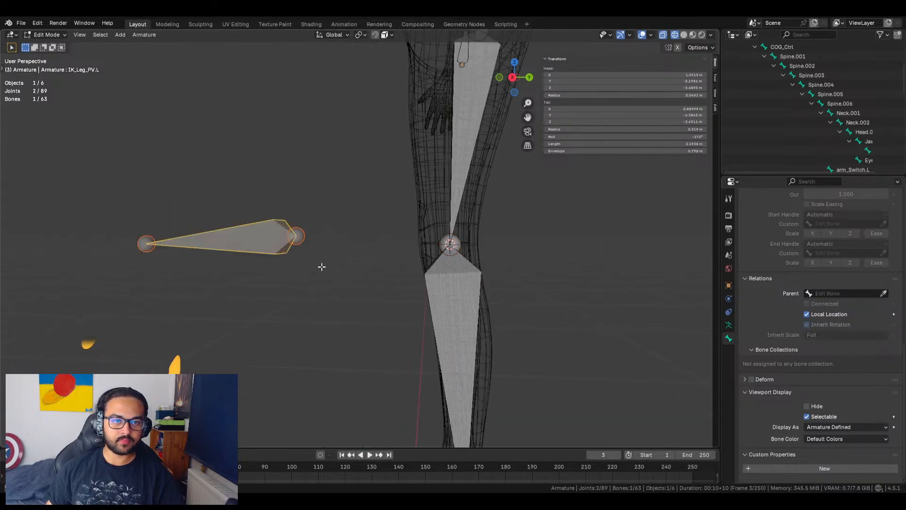
key("shift+s")
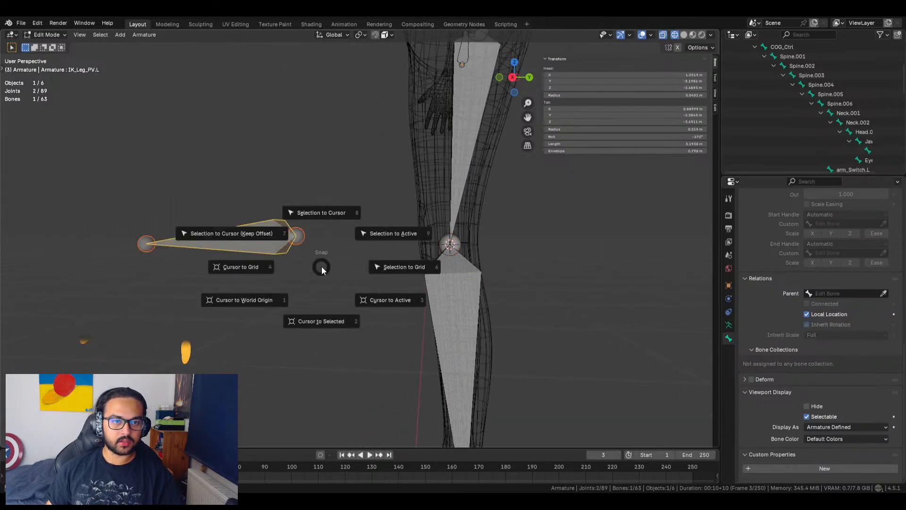
left_click(324, 208)
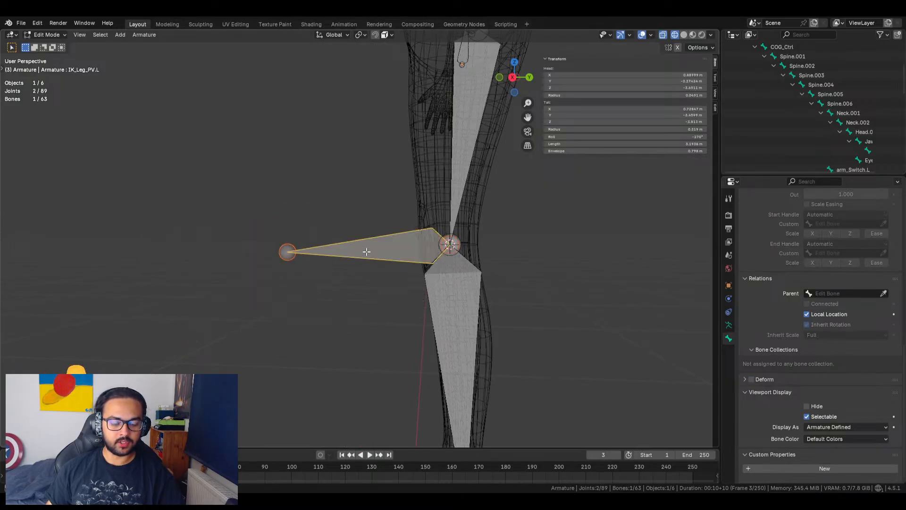
key("g")
key("y")
left_click(214, 239)
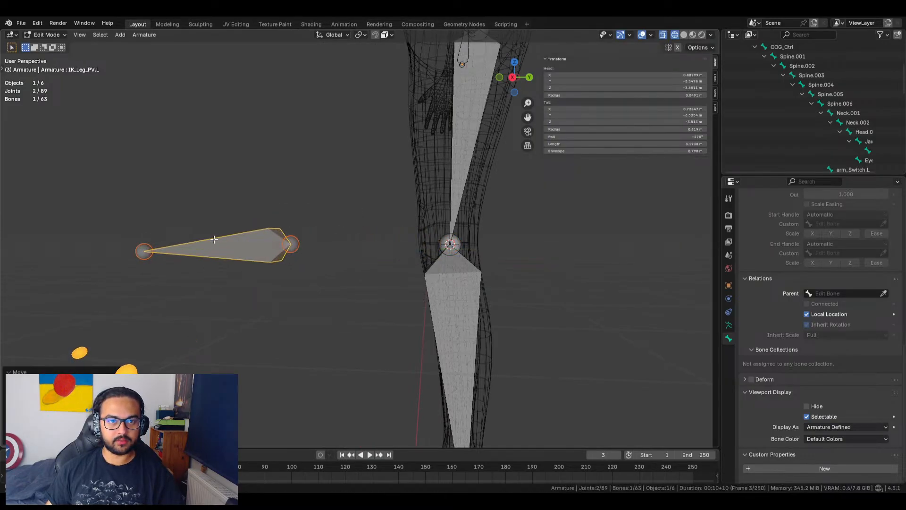
Snap the tail joint of IK_Leg_PV.L to the 3D cursor and move it forward along Y, beyond the bone's head
left_click(499, 78)
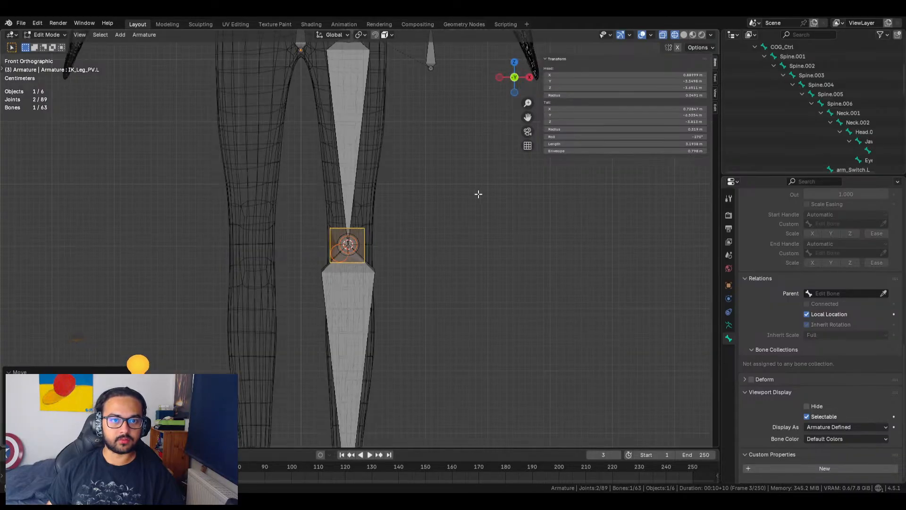
middle_click_drag(468, 200, 425, 313)
left_click(373, 424)
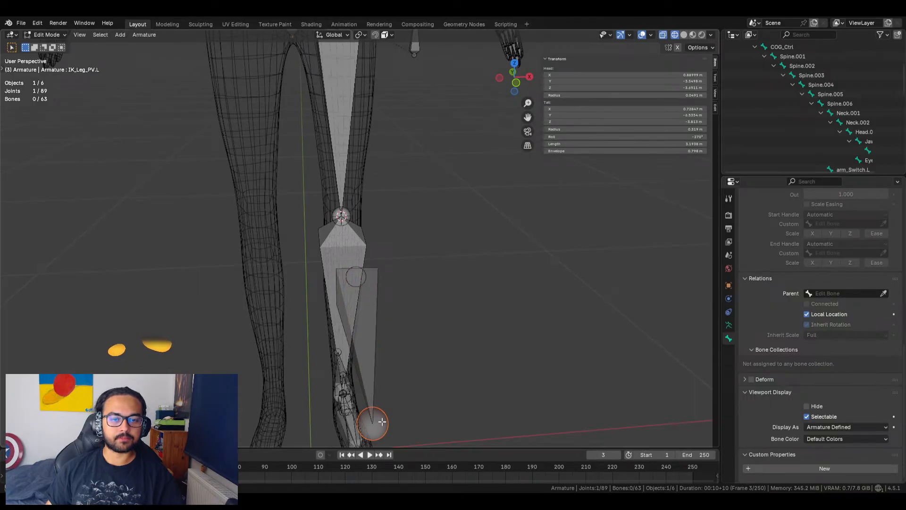
middle_click_drag(395, 378, 291, 333)
key("shift+s")
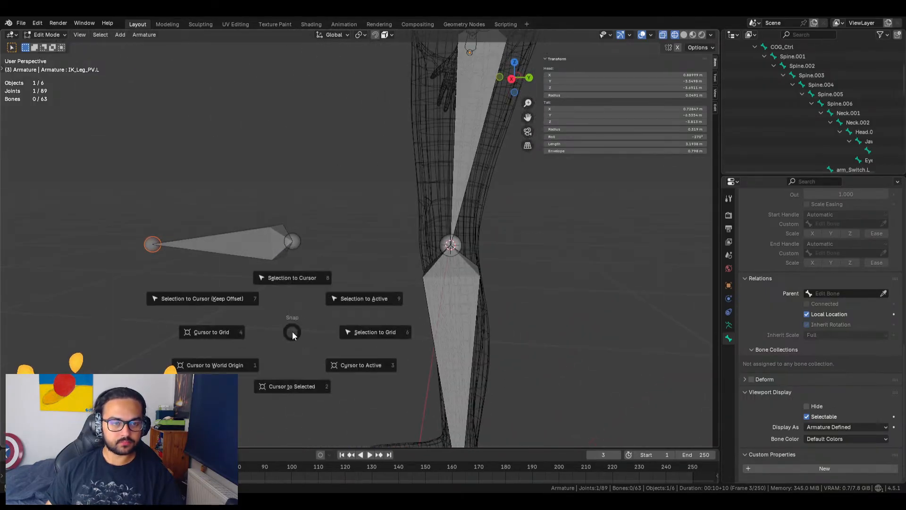
left_click(296, 277)
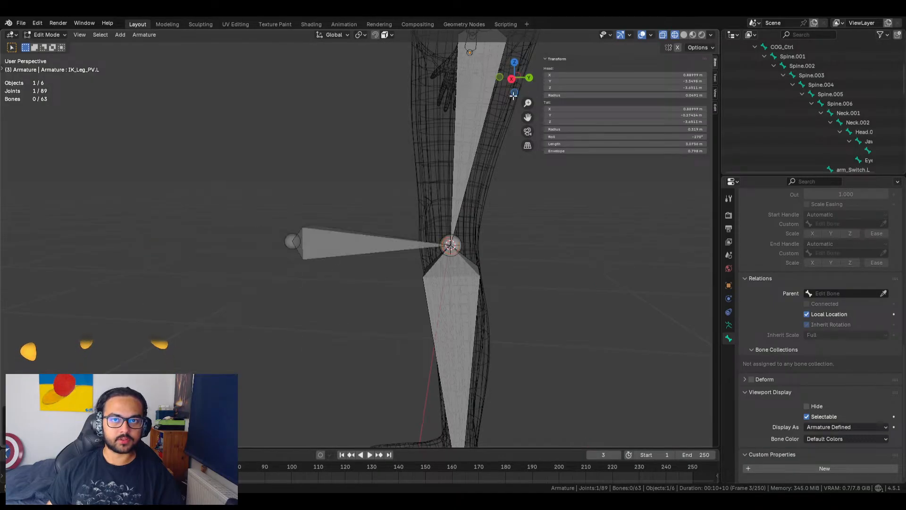
key("g")
key("y")
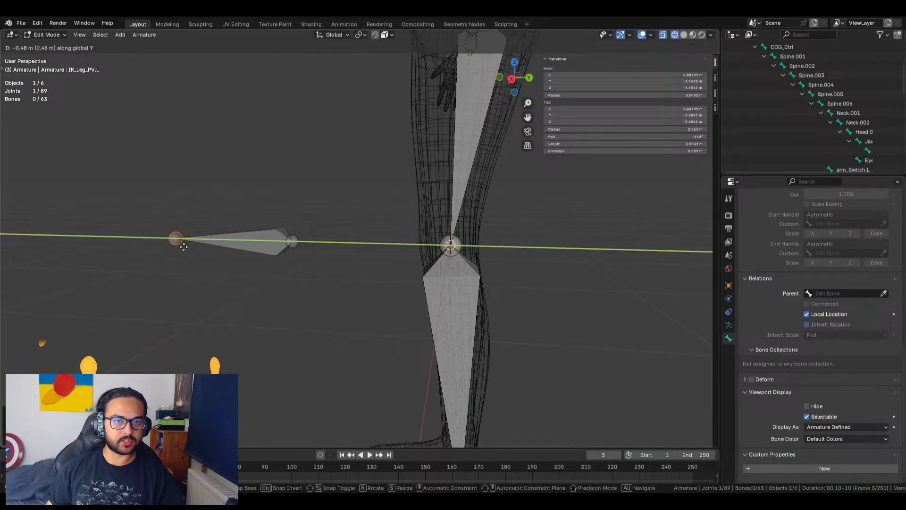
left_click(162, 251)
Check the alignment of IK_Leg_PV.L with the left knee from the front and the side
left_click(499, 77)
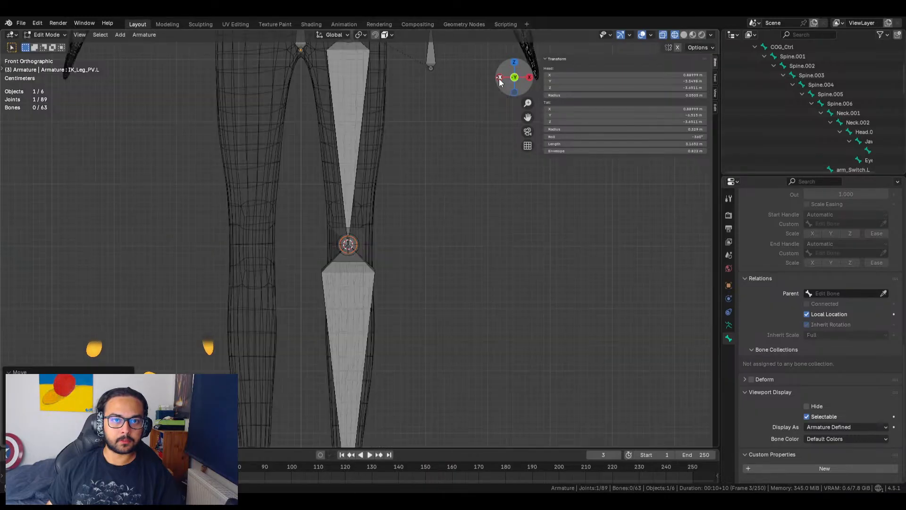
key("alt+a")
scroll(389, 253, "up", 5)
scroll(389, 251, "up", 1)
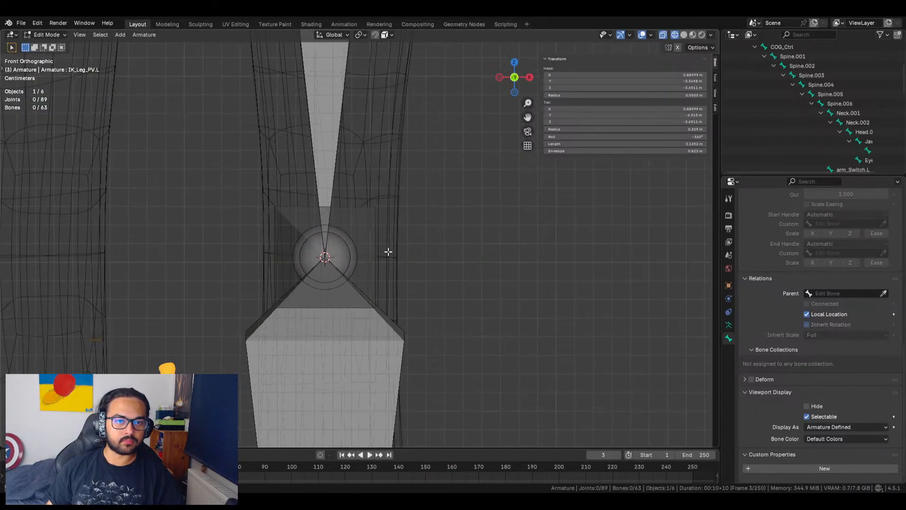
middle_click_drag(432, 254, 360, 260)
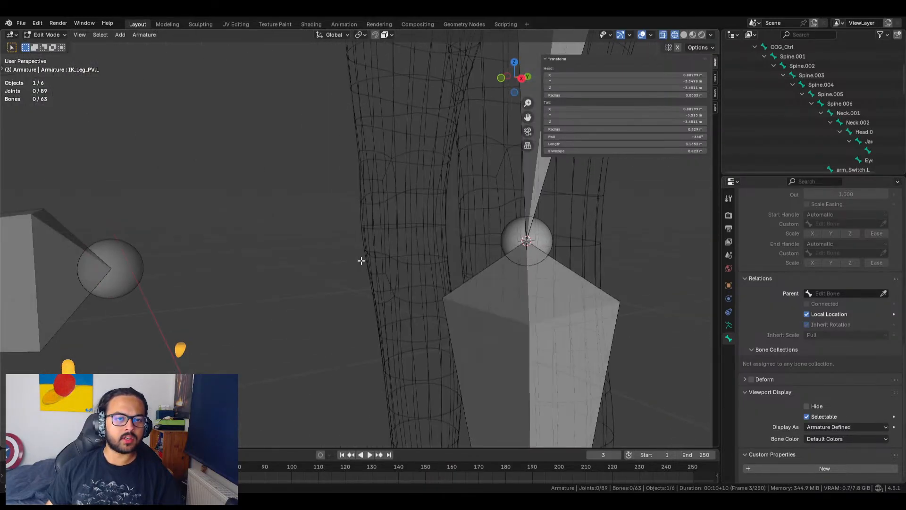
scroll(381, 263, "down", 5)
scroll(417, 299, "up", 3)
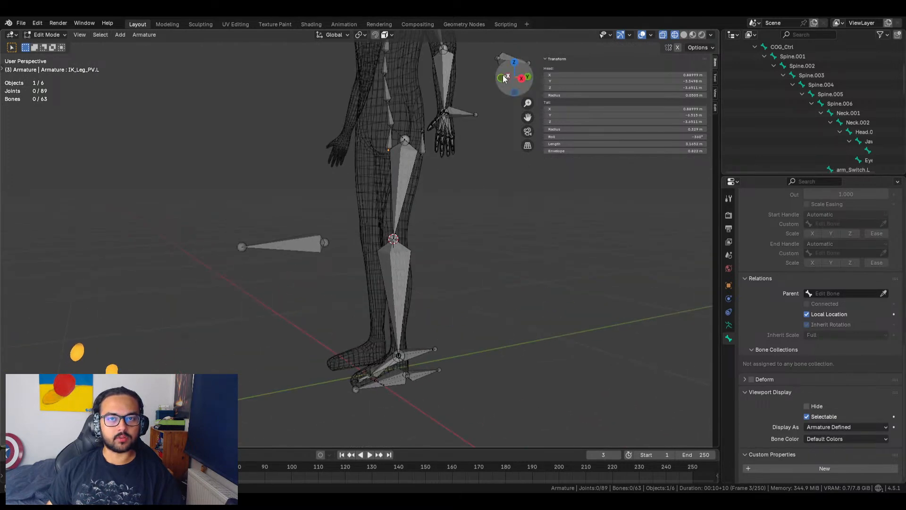
left_click(522, 80)
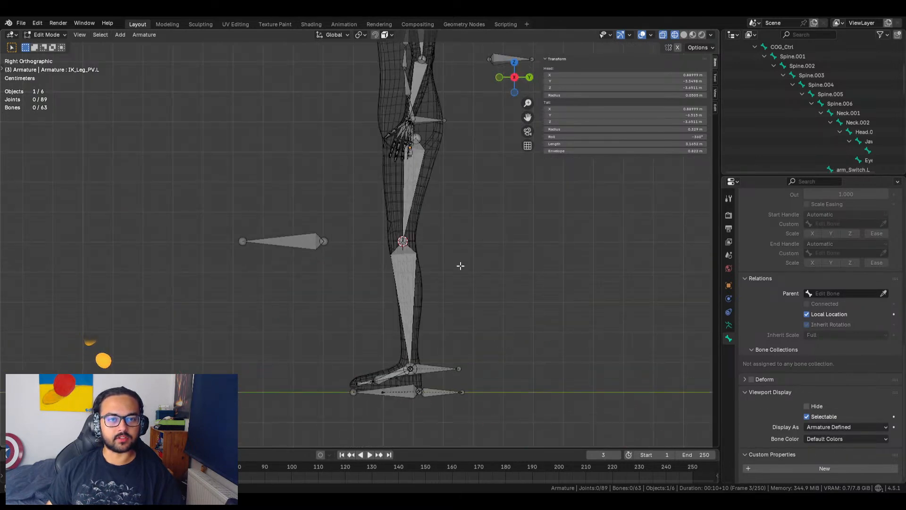
scroll(189, 263, "up", 5)
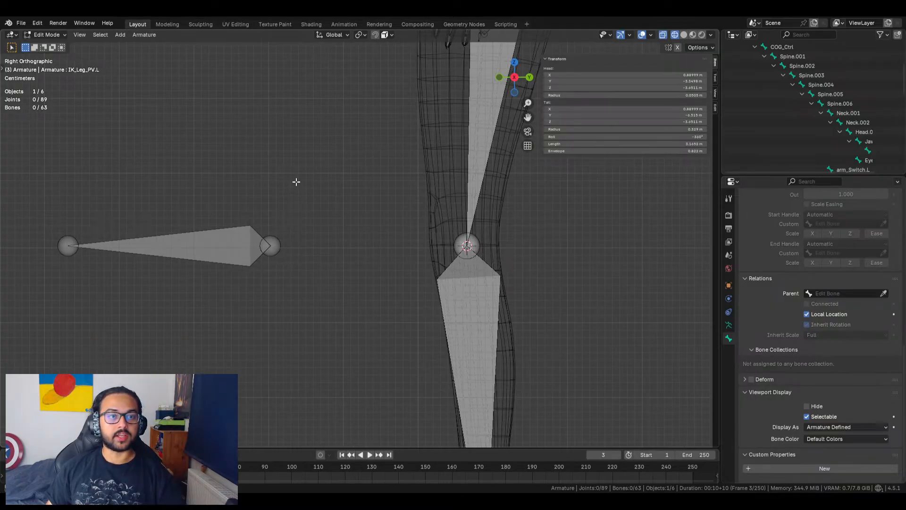
middle_click_drag(226, 141, 372, 232)
scroll(384, 203, "down", 6)
Switch the armature to Pose Mode and test the knee's response by moving IK_Leg_PV.L, cancelling the move
key("Tab")
key("Tab")
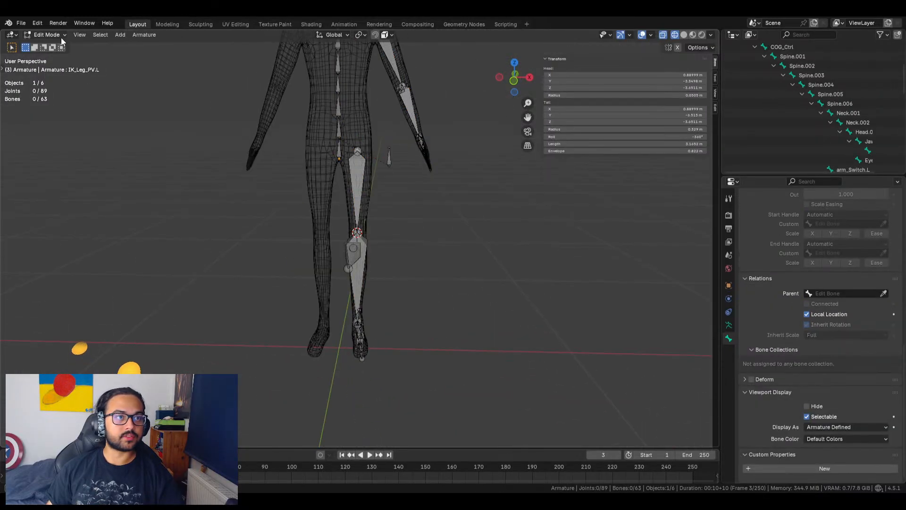
left_click(53, 35)
left_click(60, 67)
scroll(440, 225, "up", 3)
middle_click_drag(440, 226, 404, 286)
left_click(330, 302)
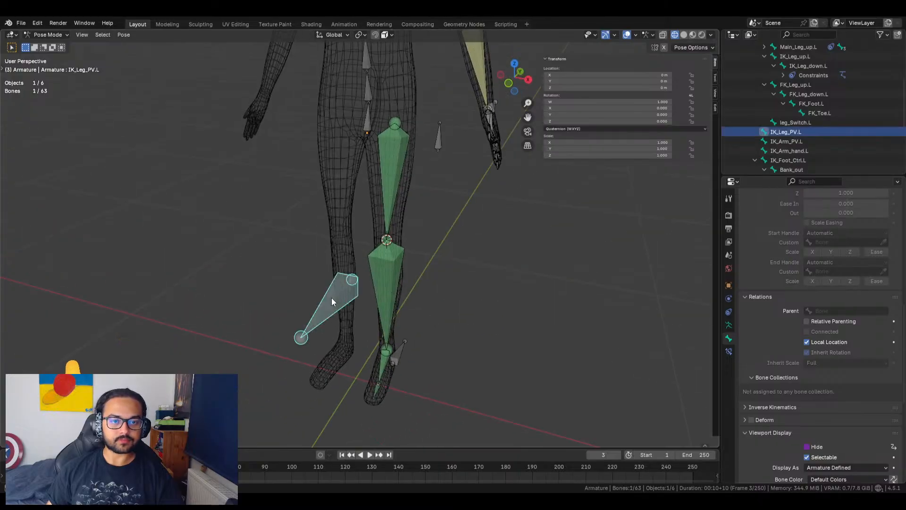
key("g")
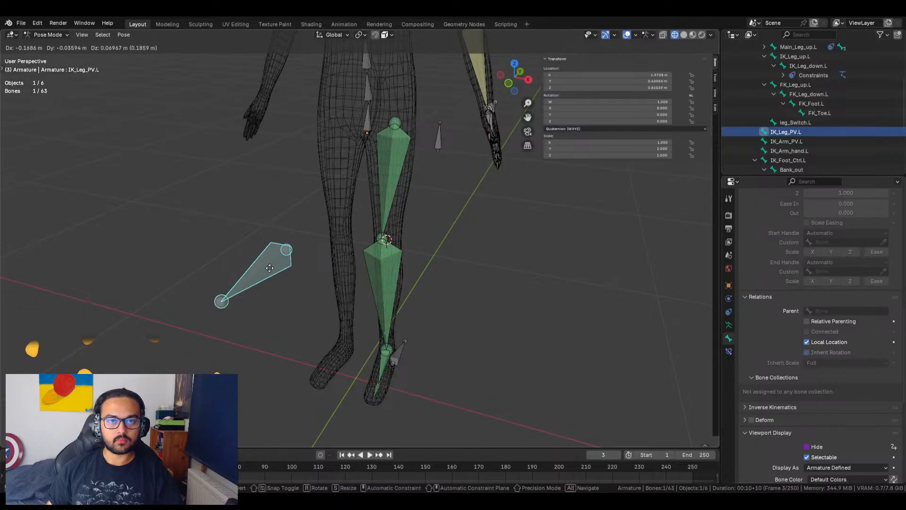
right_click(270, 273)
Deselect the pole target and inspect the left leg's bones and knee alignment from several angles
left_click(492, 272)
middle_click_drag(491, 272, 444, 309)
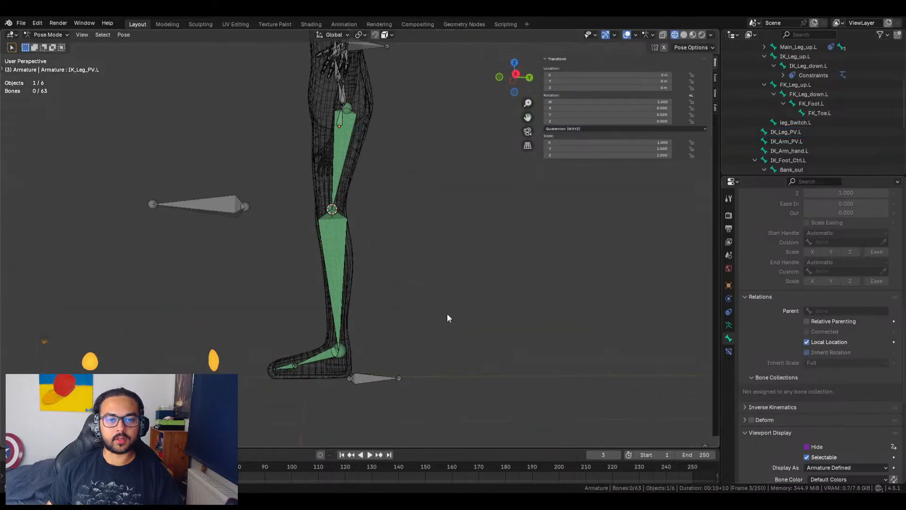
middle_click_drag(437, 210, 434, 233)
scroll(413, 304, "up", 4)
scroll(418, 306, "down", 6)
scroll(411, 253, "up", 3)
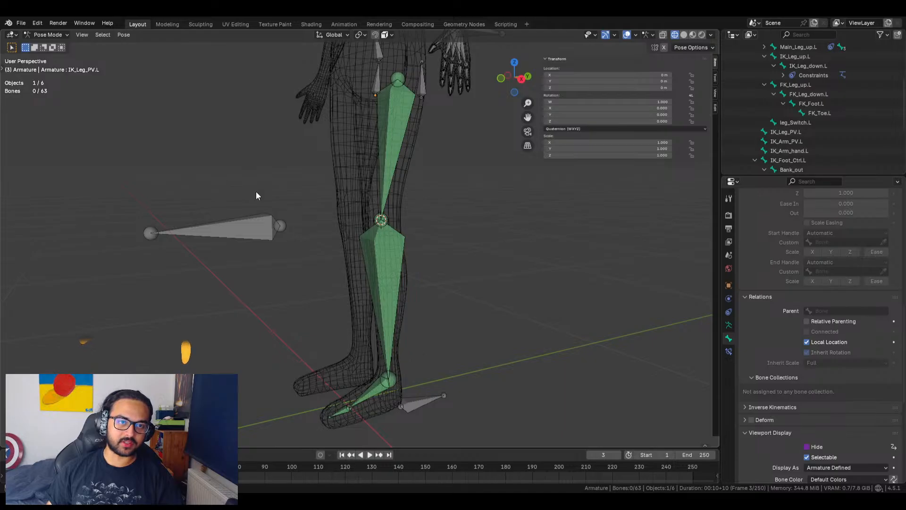
Add a new custom property to the arm_Switch.L bone beside the left shoulder
middle_click_drag(516, 182, 423, 282, "shift")
middle_click_drag(450, 210, 349, 426, "shift")
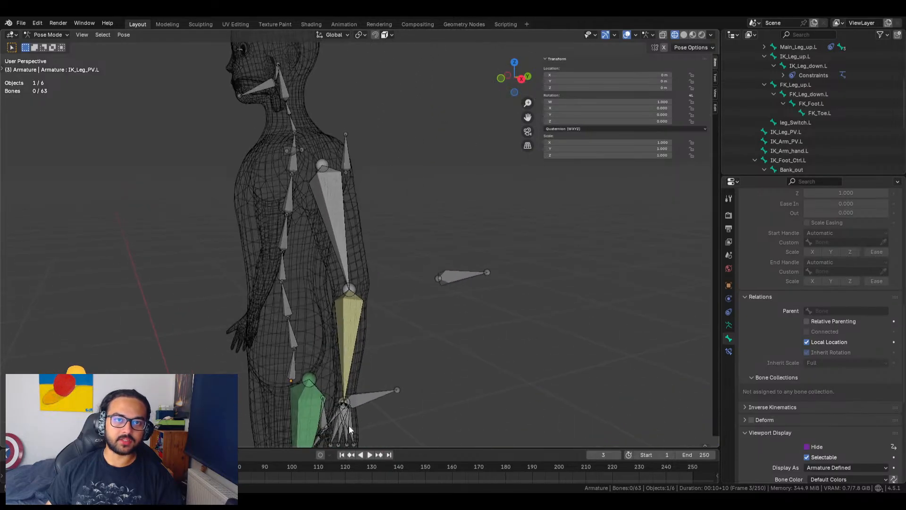
left_click(347, 163)
middle_click_drag(352, 195, 408, 232, "shift")
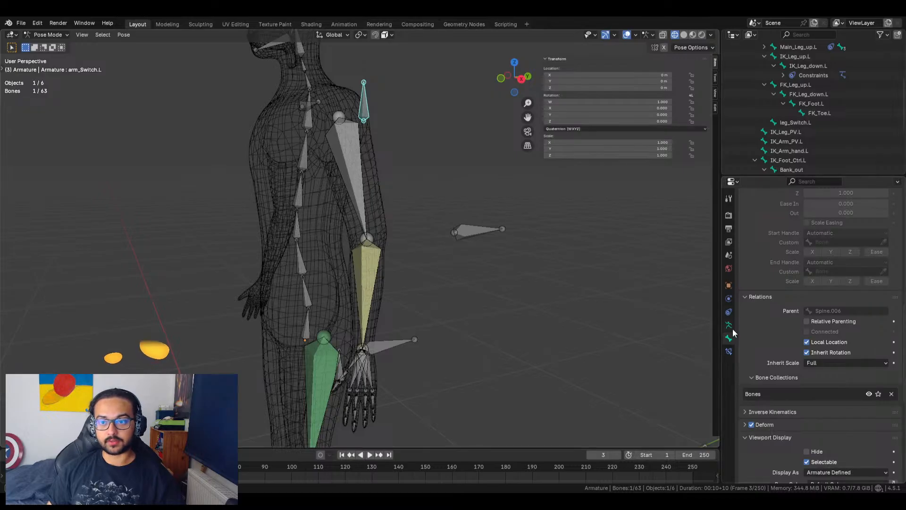
scroll(802, 324, "down", 6)
scroll(803, 325, "down", 4)
left_click(789, 466)
scroll(795, 458, "down", 1)
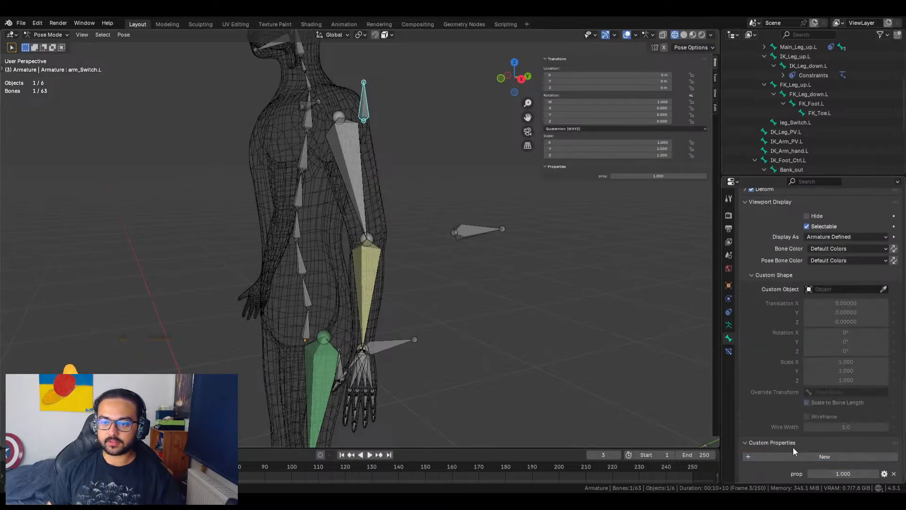
Rename arm_Switch.L's new custom property to ArmFKIK
left_click(886, 471)
left_click(845, 341)
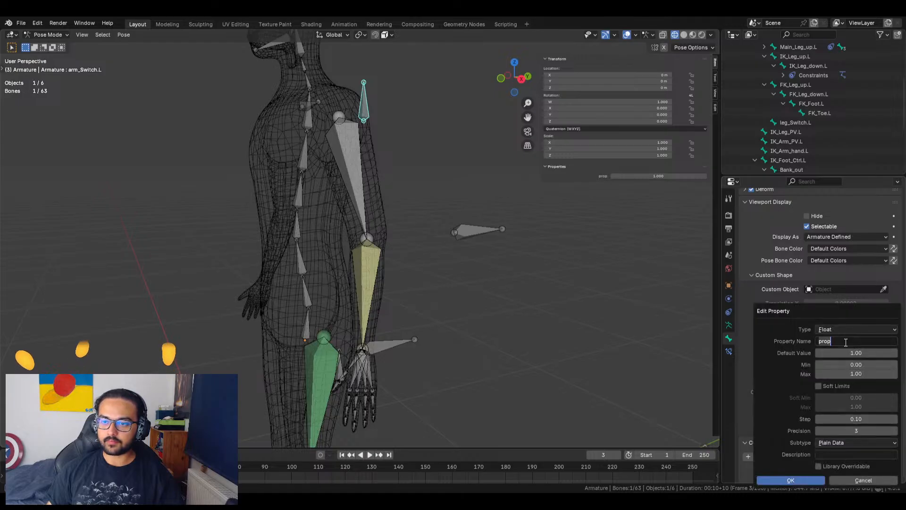
type("Arm")
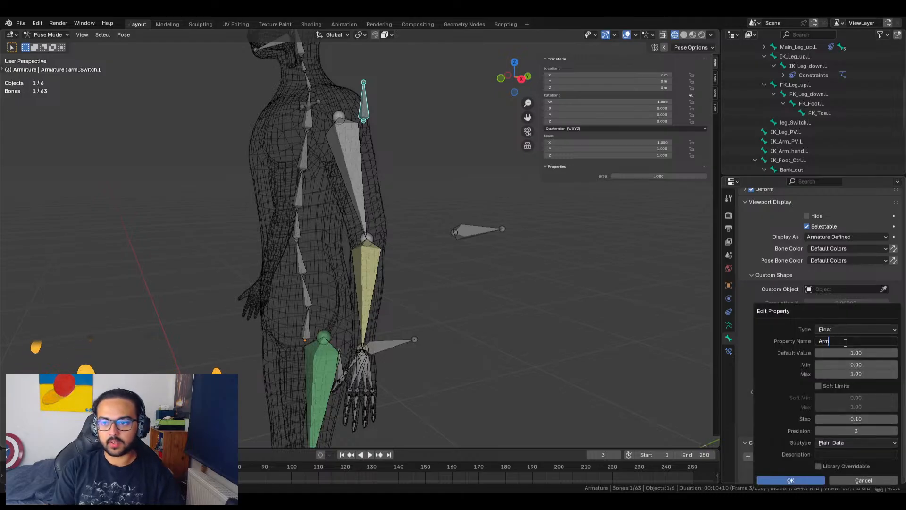
type("FKIK")
key("Return")
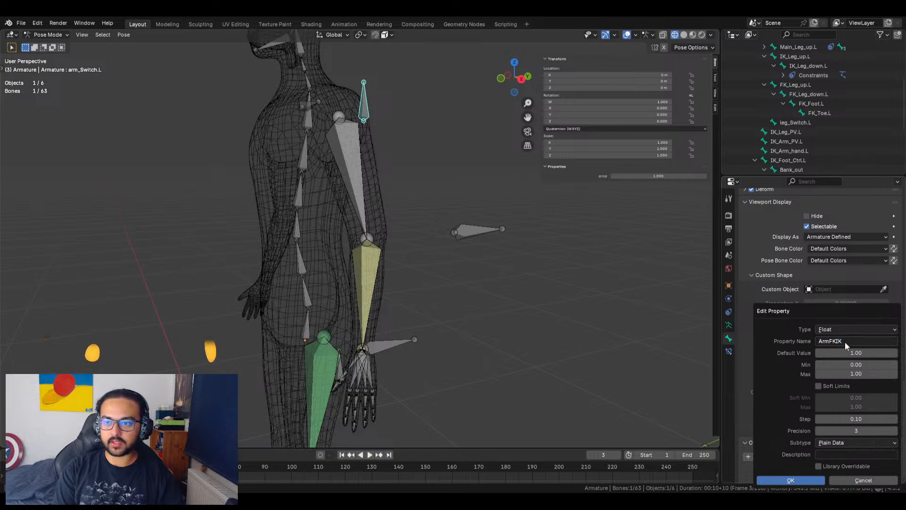
left_click(798, 479)
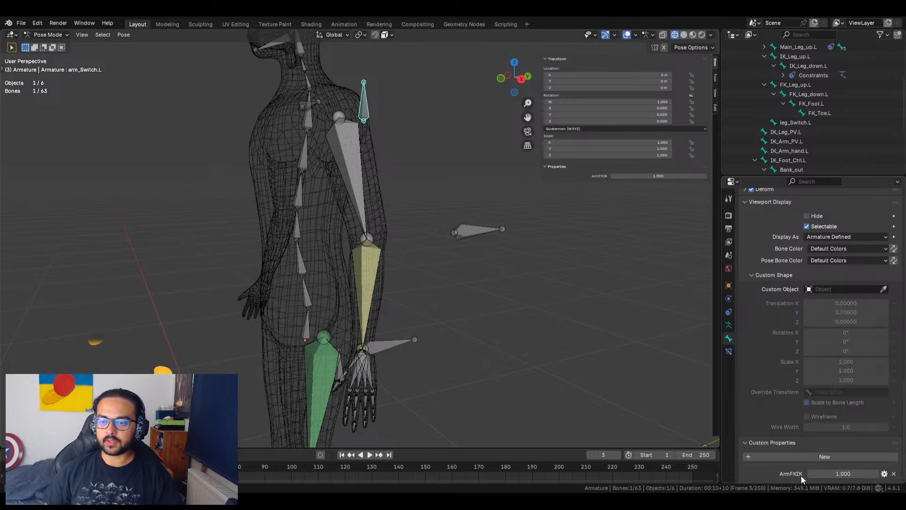
Edit the ArmFKIK custom property on arm_Switch.L and set its type to Integer
left_click(884, 473)
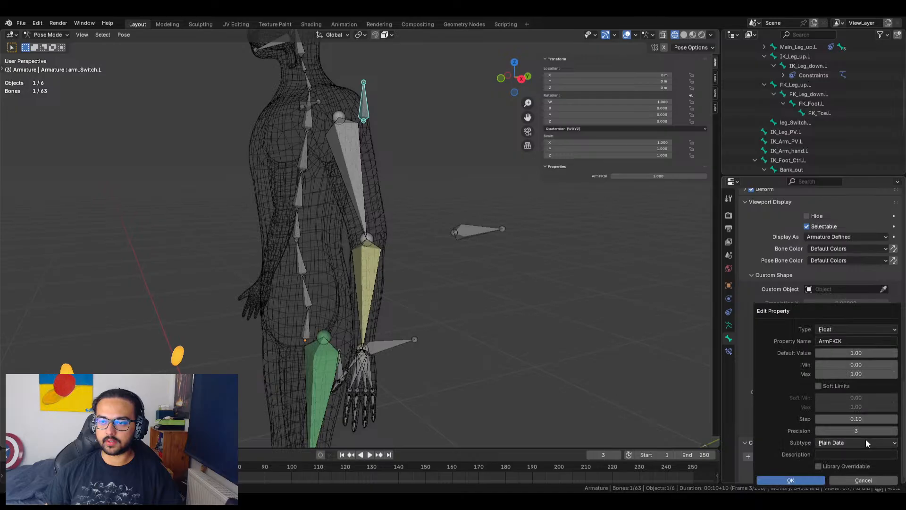
left_click(846, 331)
left_click(842, 363)
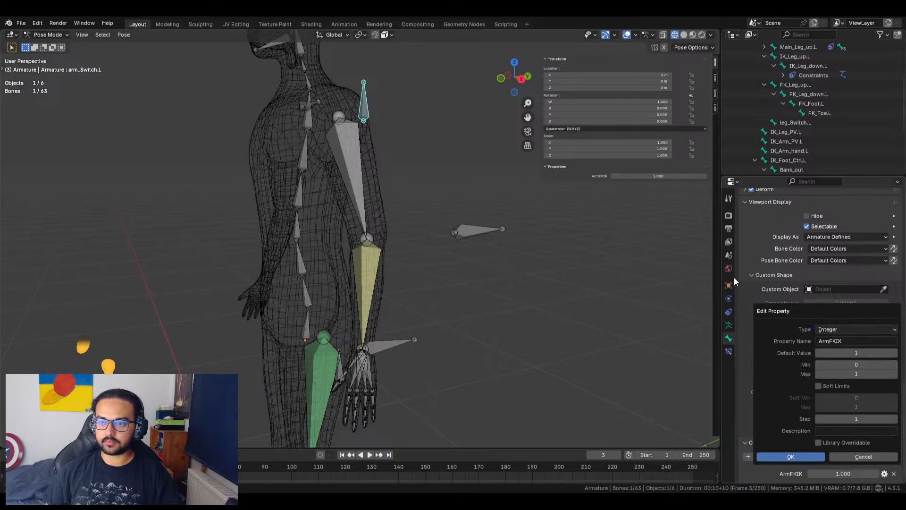
Move the IK_Arm_hand.L control behind the body so the left IK arm separates from the main arm
middle_click_drag(534, 322, 508, 334)
left_click(462, 304)
middle_click_drag(461, 302, 364, 344)
left_click(333, 343)
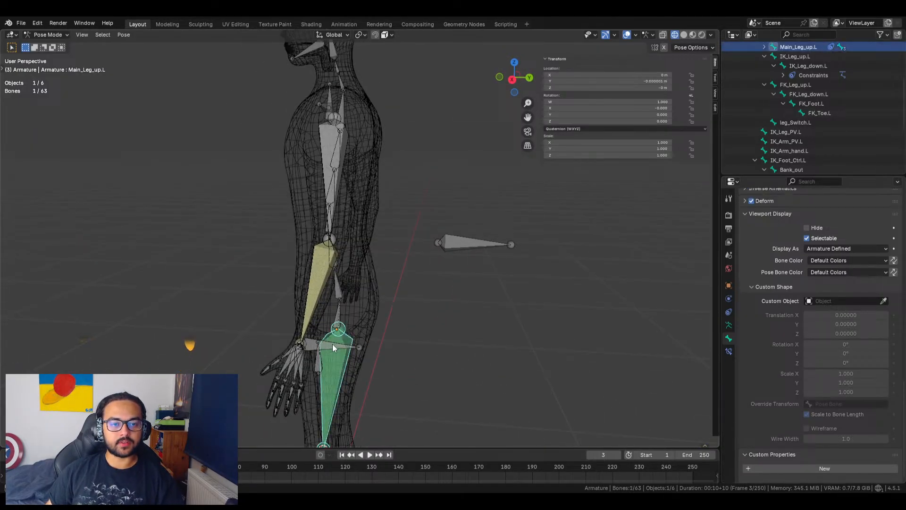
left_click(325, 345)
key("g")
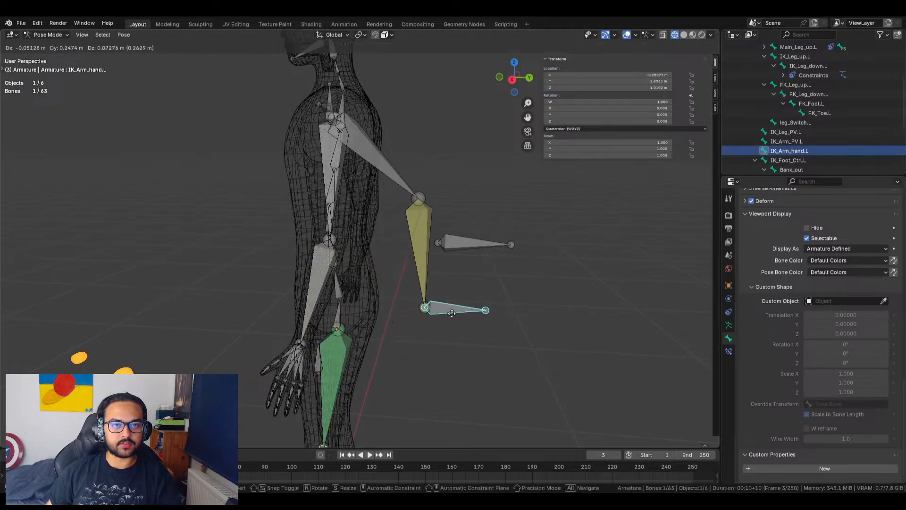
left_click(452, 308)
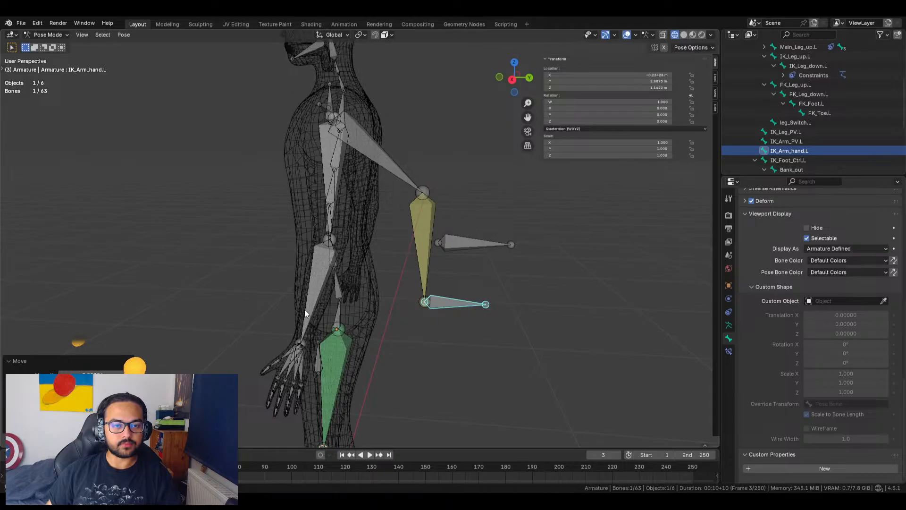
middle_click_drag(420, 314, 479, 310, "shift")
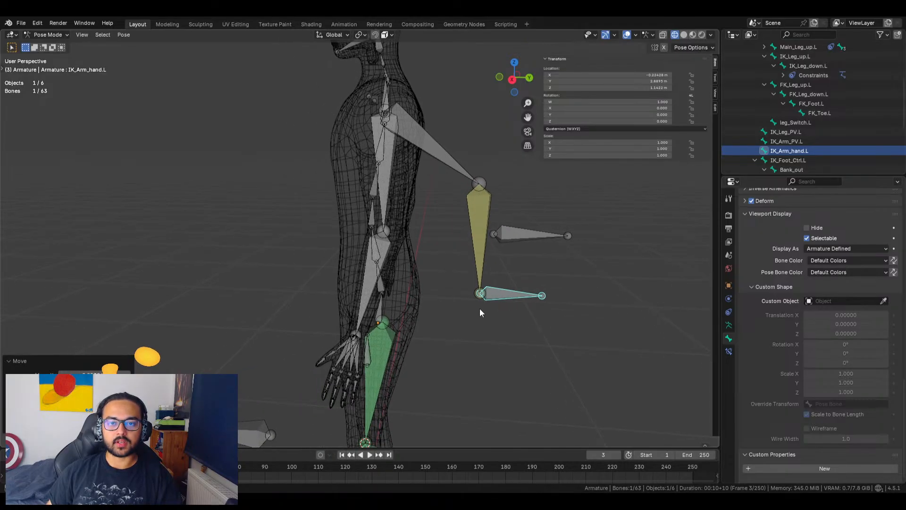
Select the FK_Arm_up.L bone and collapse the FK and IK leg branches in the armature's bone hierarchy
left_click(374, 261)
left_click(367, 272)
left_click(367, 271)
left_click(386, 174)
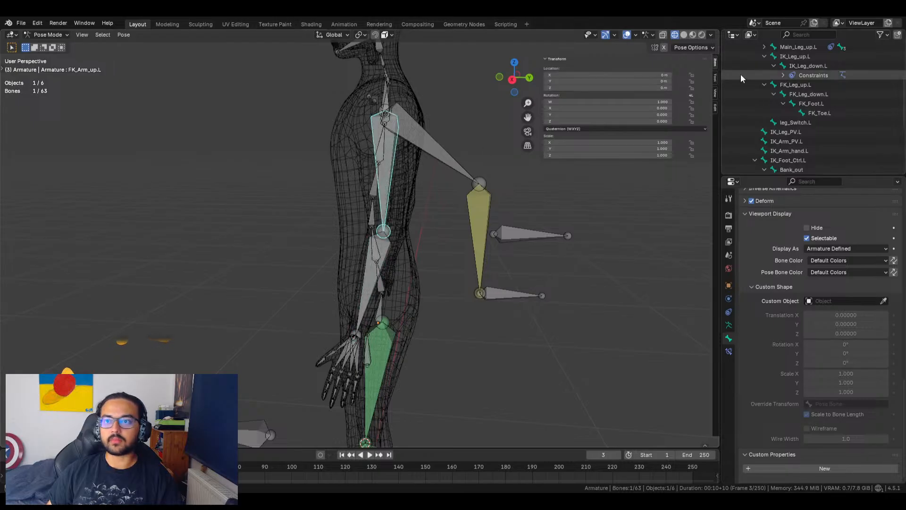
left_click(763, 85)
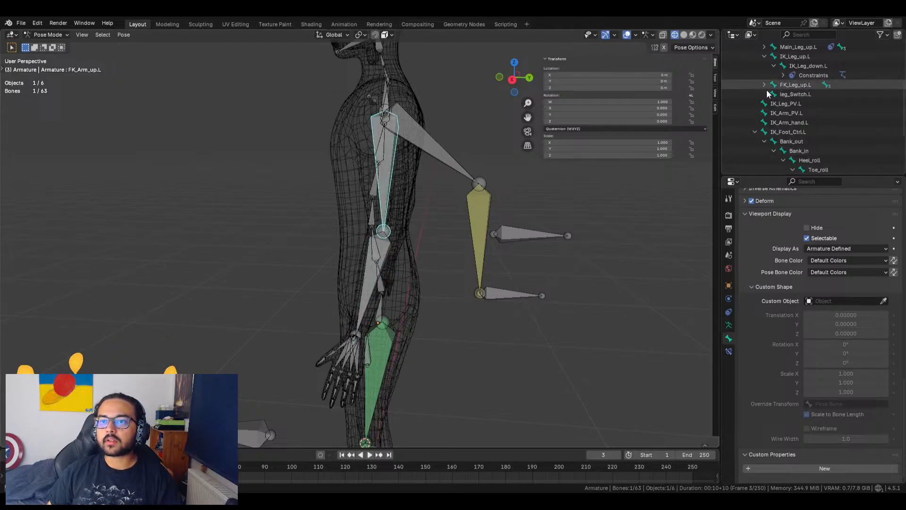
scroll(774, 122, "up", 5)
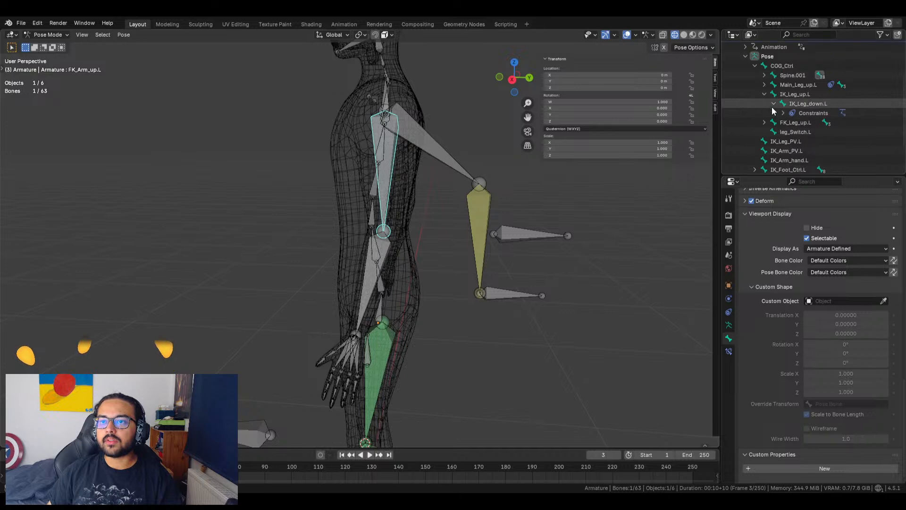
scroll(789, 131, "down", 2)
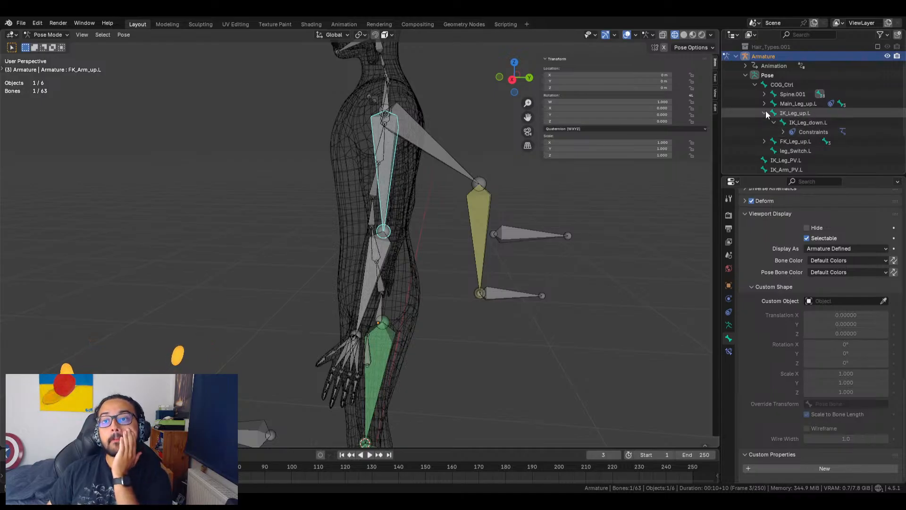
left_click(764, 113)
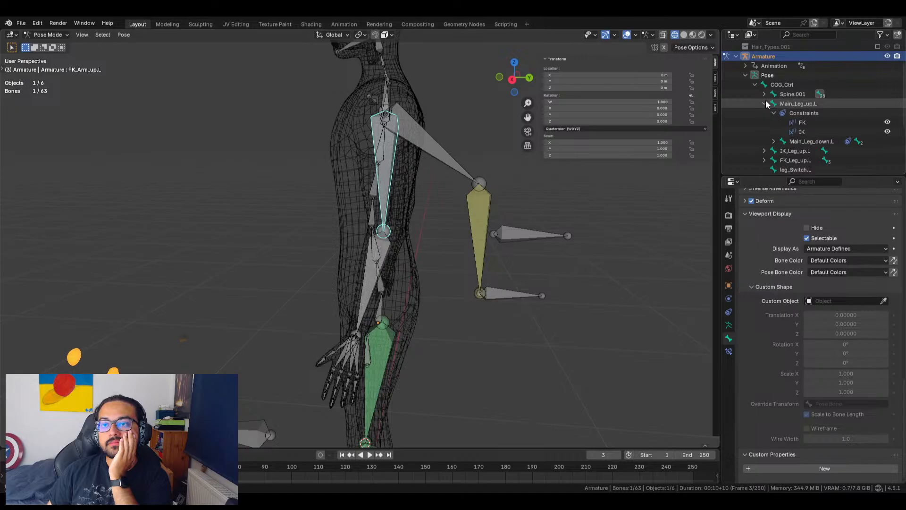
Expand the entire Spine.001 hierarchy and look through it for the left arm's FK and IK bones
left_click(765, 94)
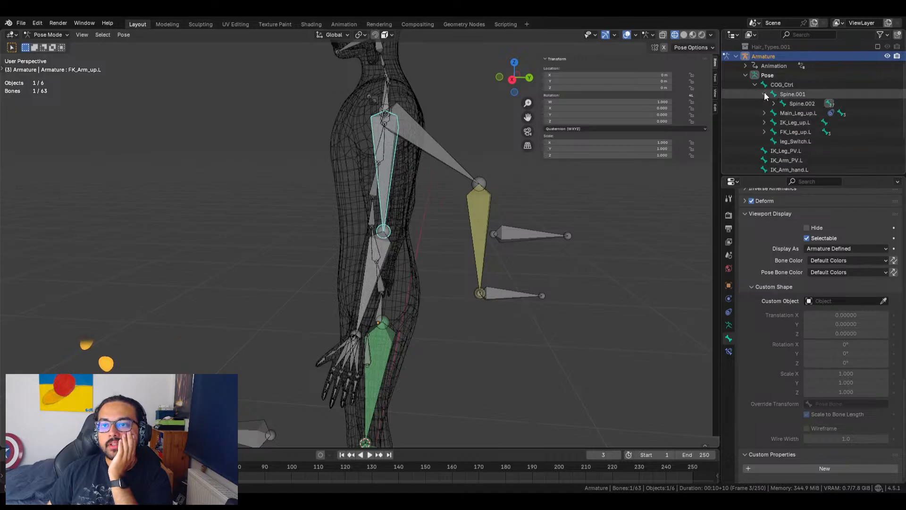
left_click(773, 104, "shift")
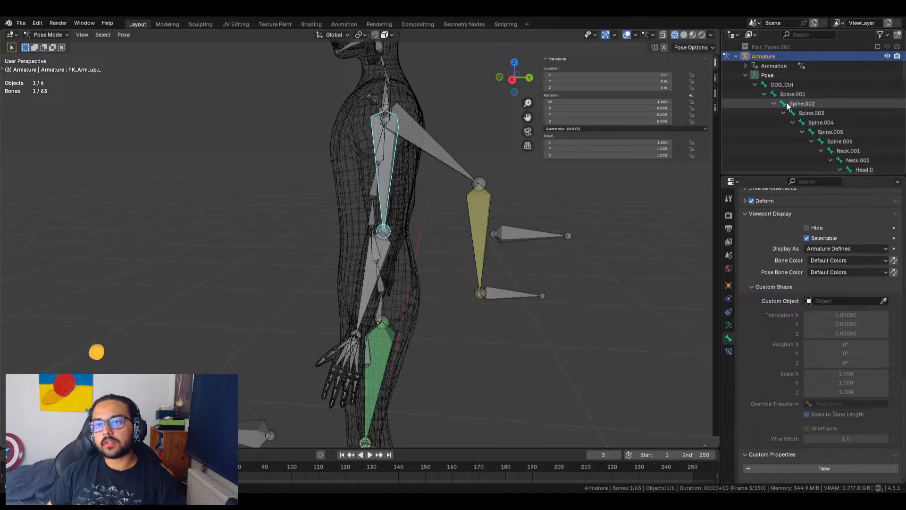
scroll(793, 105, "down", 5)
scroll(825, 123, "down", 5)
scroll(825, 123, "up", 5)
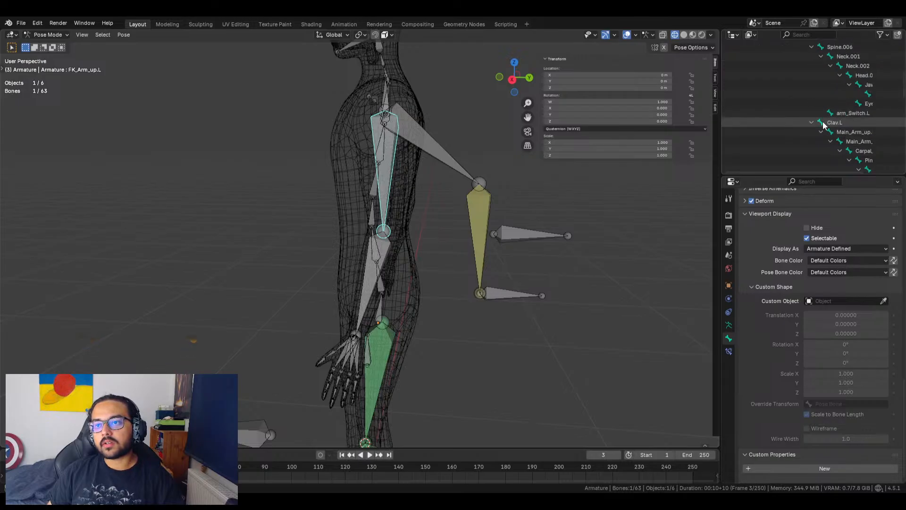
scroll(845, 113, "right", 3, "ctrl")
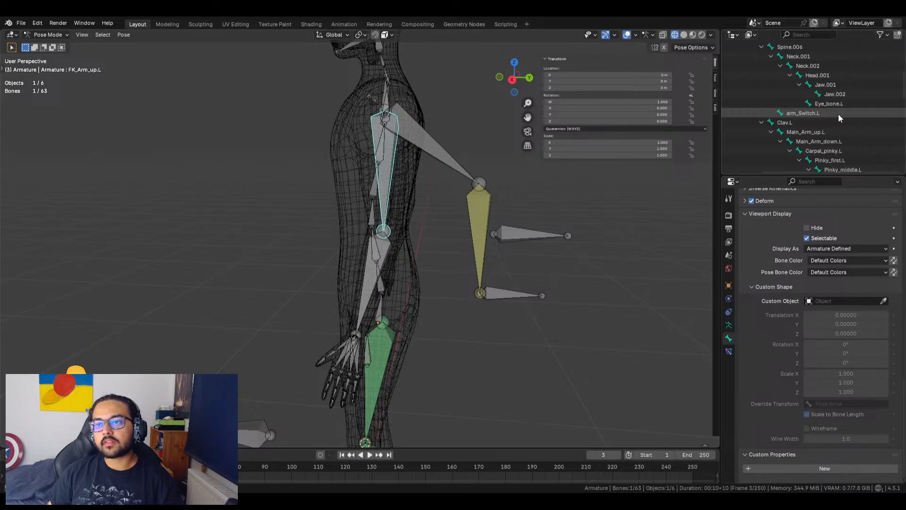
scroll(839, 115, "down", 9)
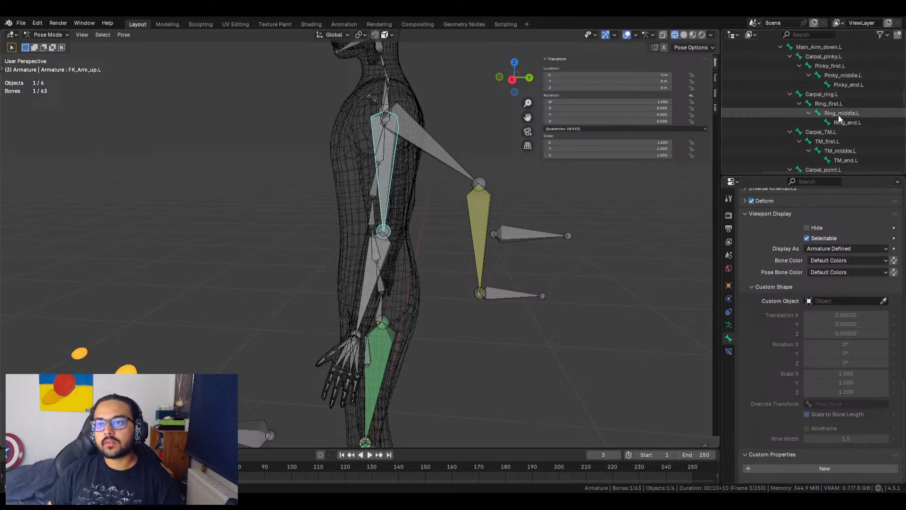
scroll(839, 115, "down", 4)
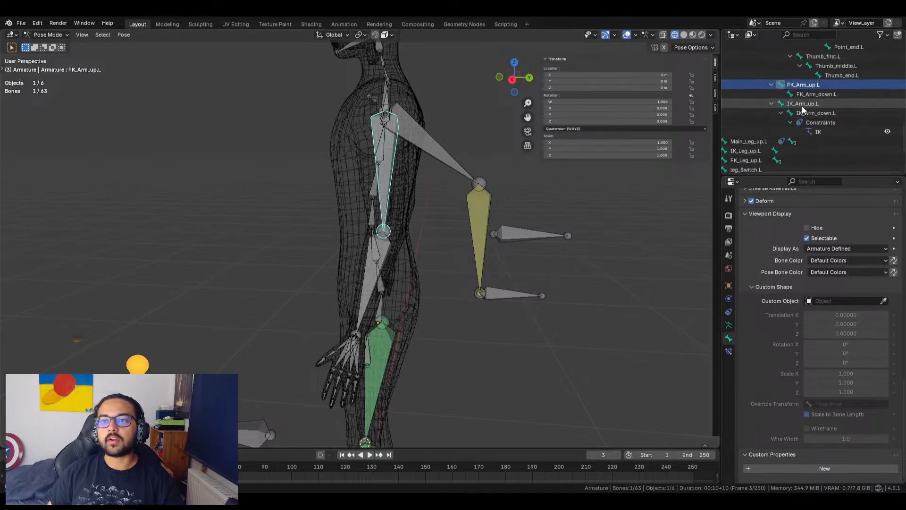
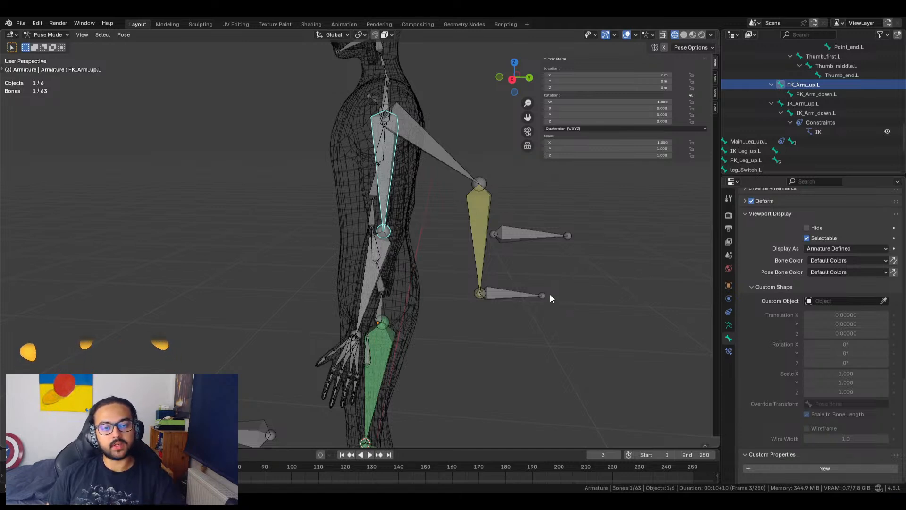
Rotate FK_Arm_up.L forward around X and bend FK_Arm_down.L with an X rotation of -0.400
mouse_move(538, 338)
middle_mouse_down()
mouse_move(563, 337)
mouse_move(551, 349)
middle_mouse_up()
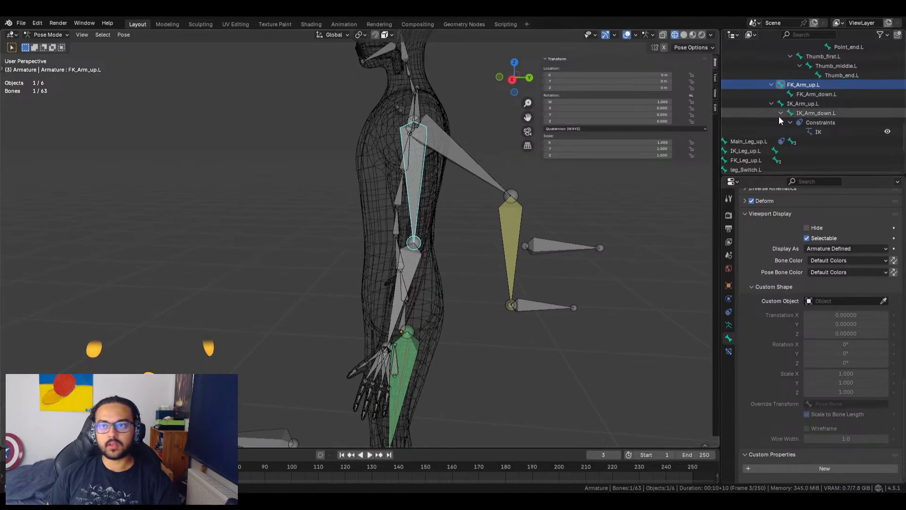
left_click_drag(574, 107, 517, 108)
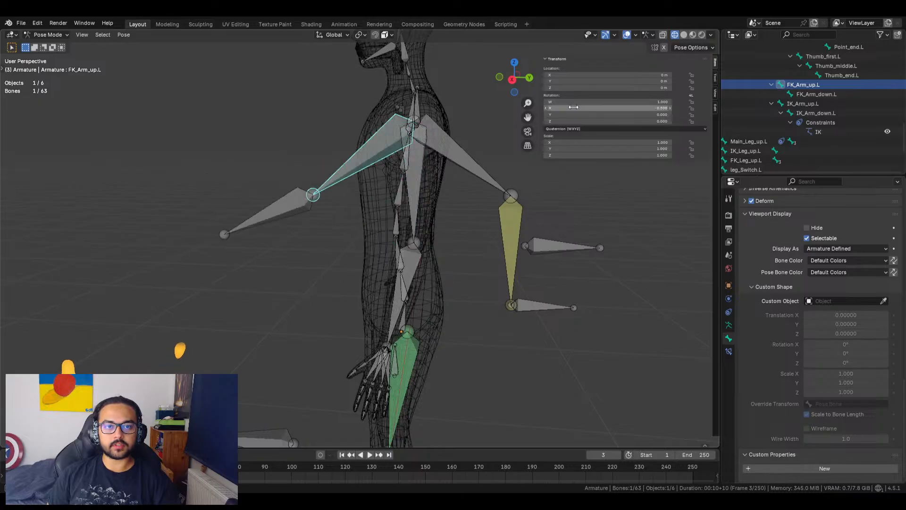
left_click(288, 202)
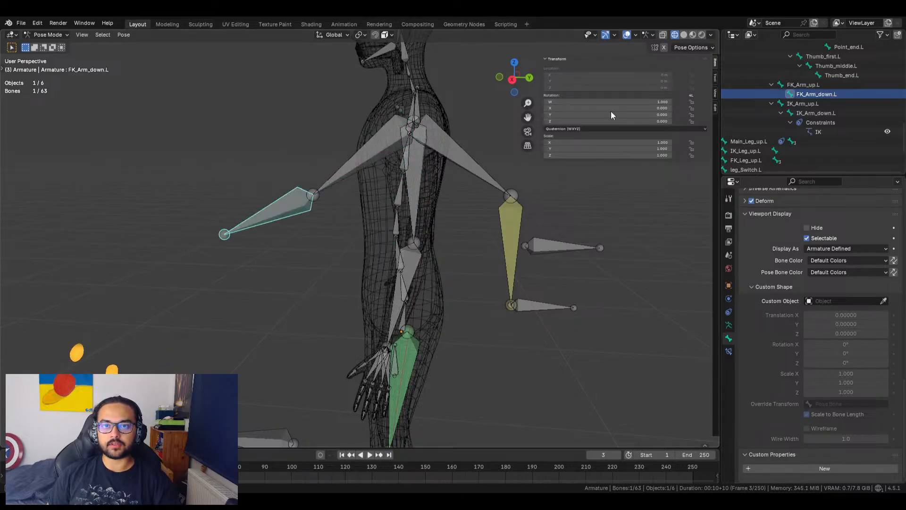
left_click_drag(607, 109, 588, 108)
middle_click_drag(497, 233, 506, 254)
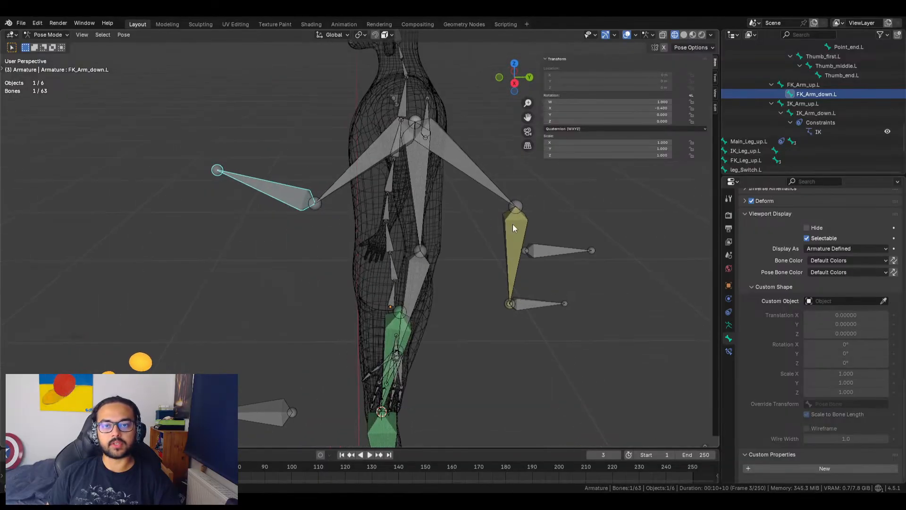
Try to copy the bone constraints from Main_Leg_up.L to Main_Arm_up.L with the arm bone active
left_click(420, 190)
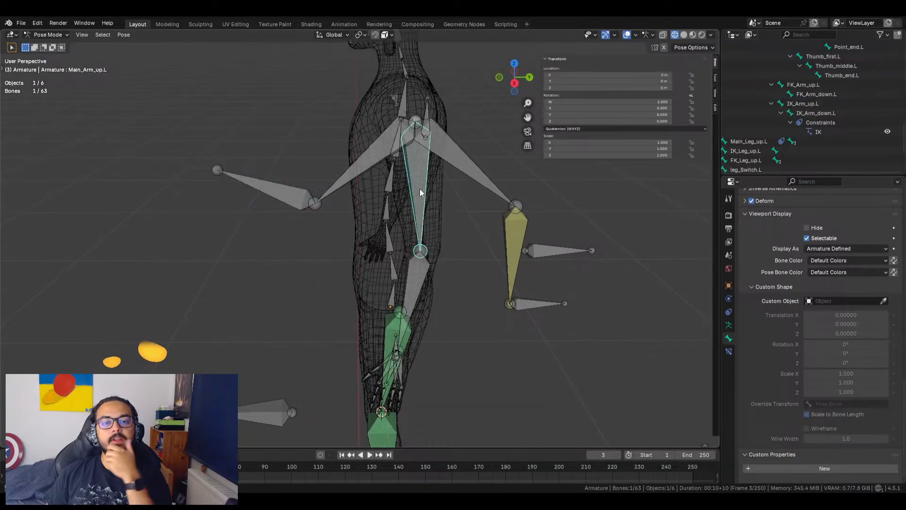
left_click(399, 333)
left_click(728, 352)
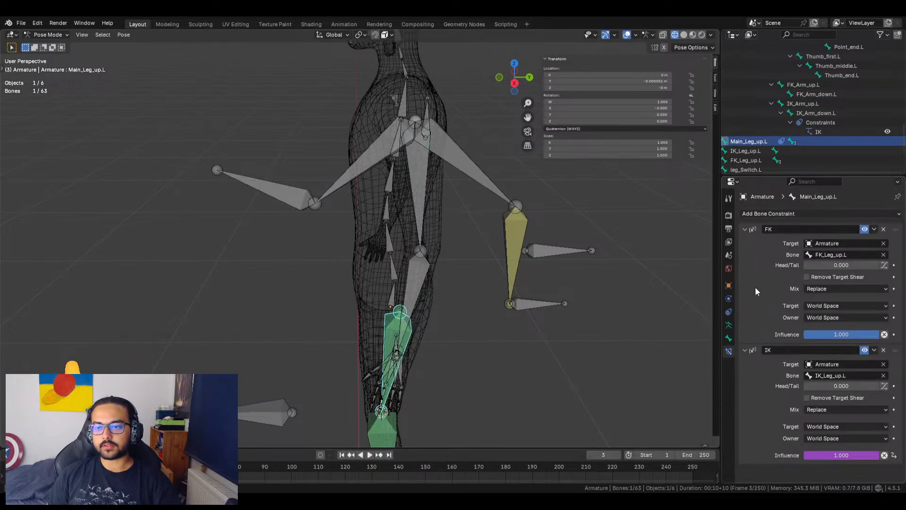
middle_click_drag(450, 310, 446, 262)
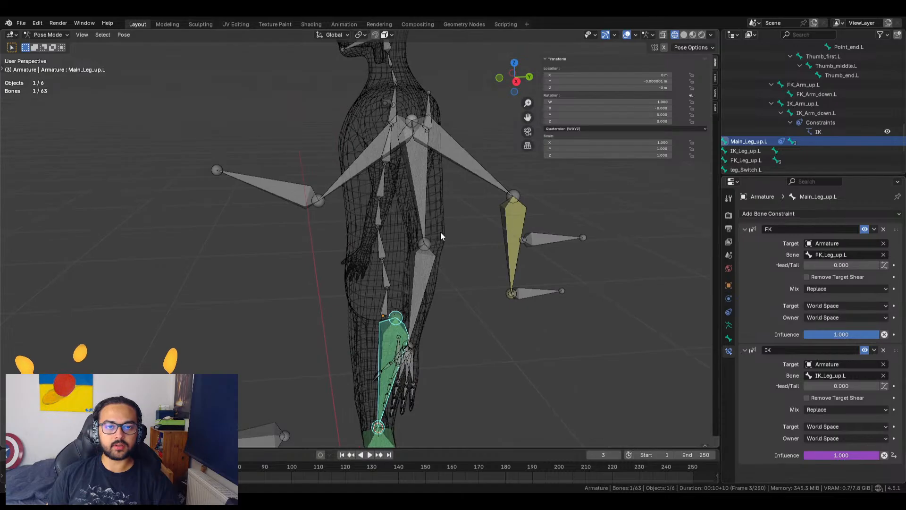
left_click(424, 191, "shift")
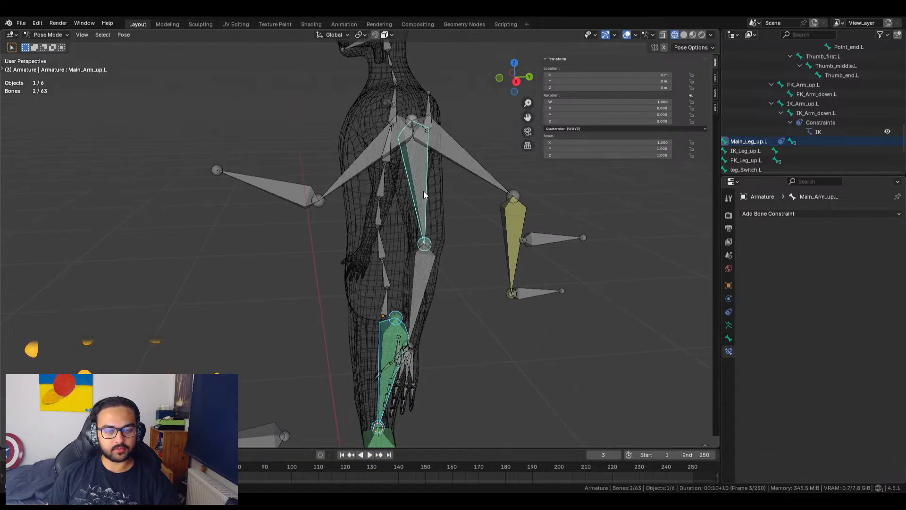
key("ctrl+c")
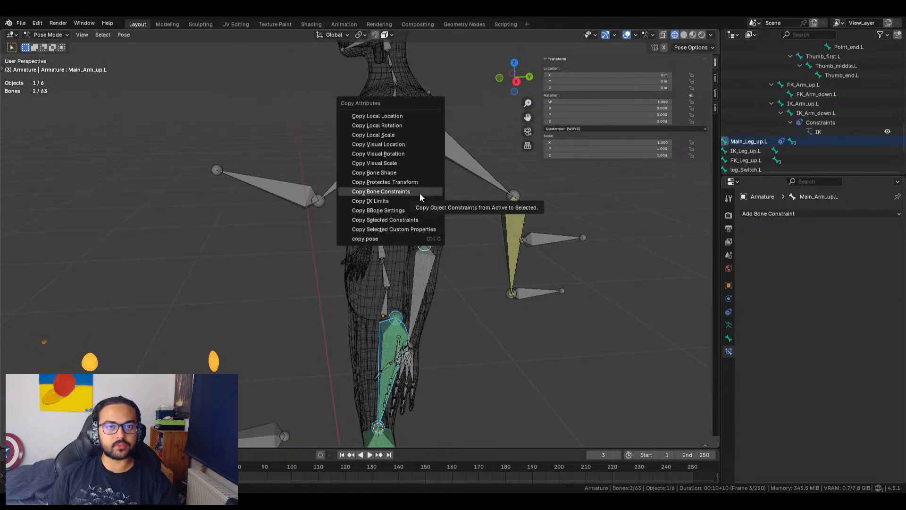
left_click(420, 193)
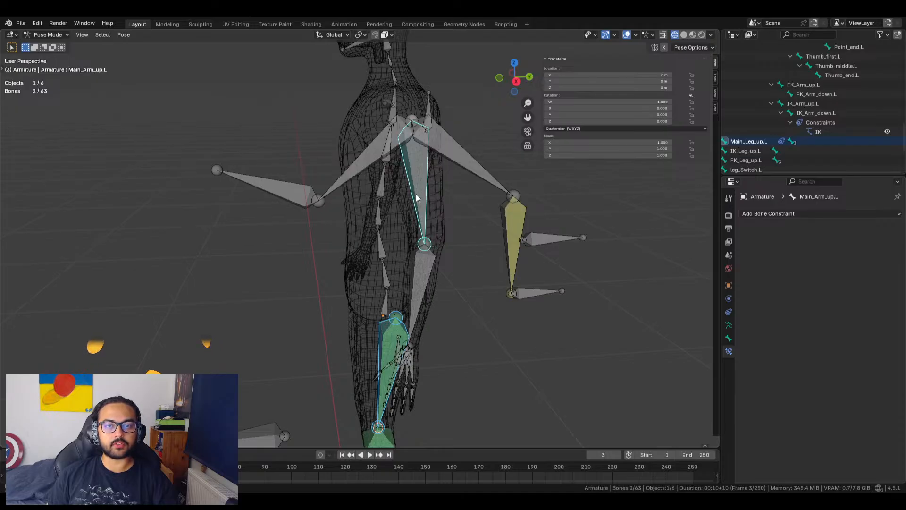
left_click(424, 197)
middle_click_drag(426, 201, 425, 203)
left_click(374, 355)
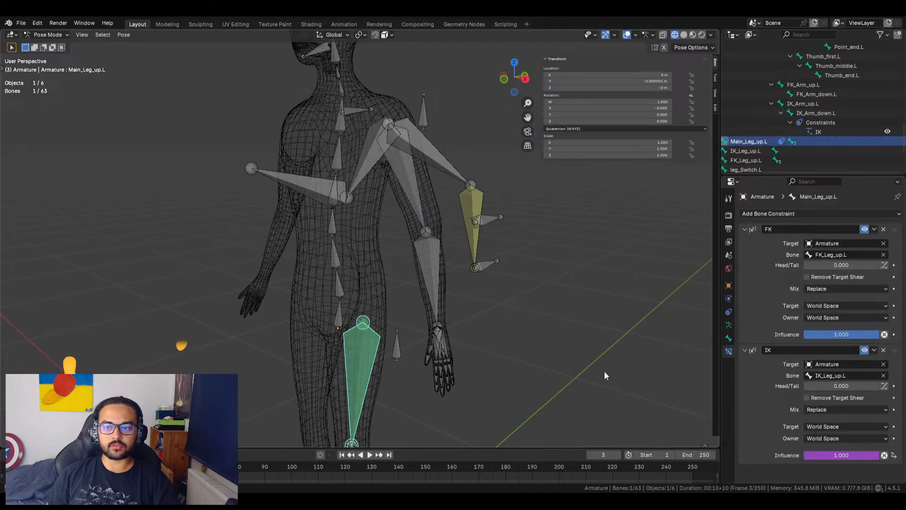
left_click(414, 196, "shift")
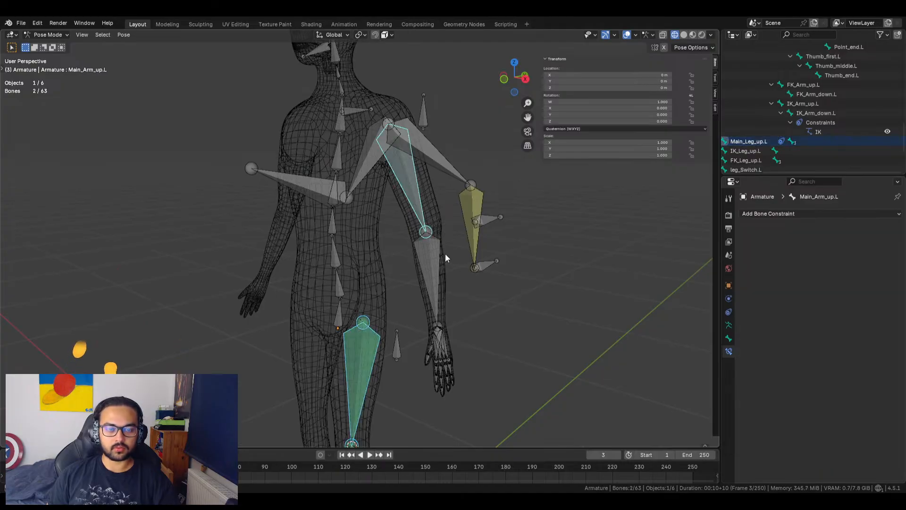
key("shift+ctrl+c")
key("Escape")
left_click(414, 190)
middle_click_drag(413, 186, 447, 275)
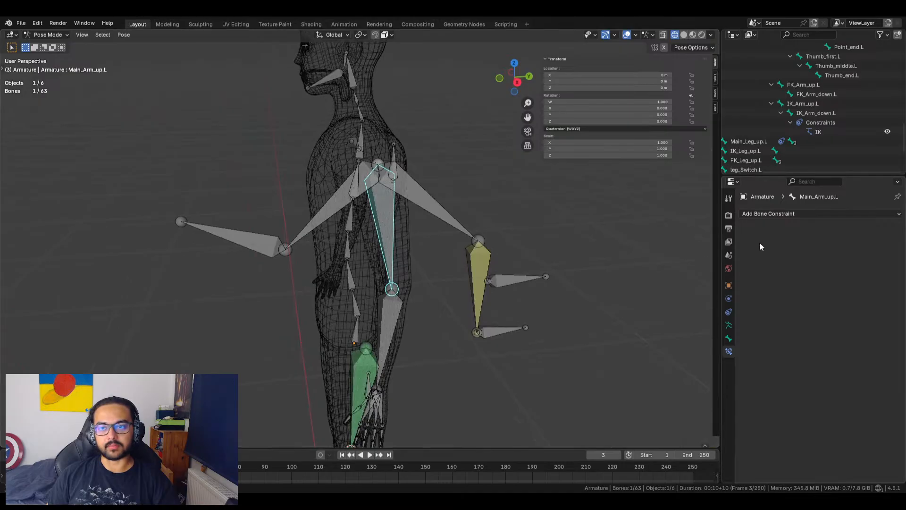
left_click(779, 214)
left_click(441, 345)
Try copying the bone constraints with only Main_Leg_up.L selected, and check the constraints on Main_Arm_up.L
left_click(360, 370)
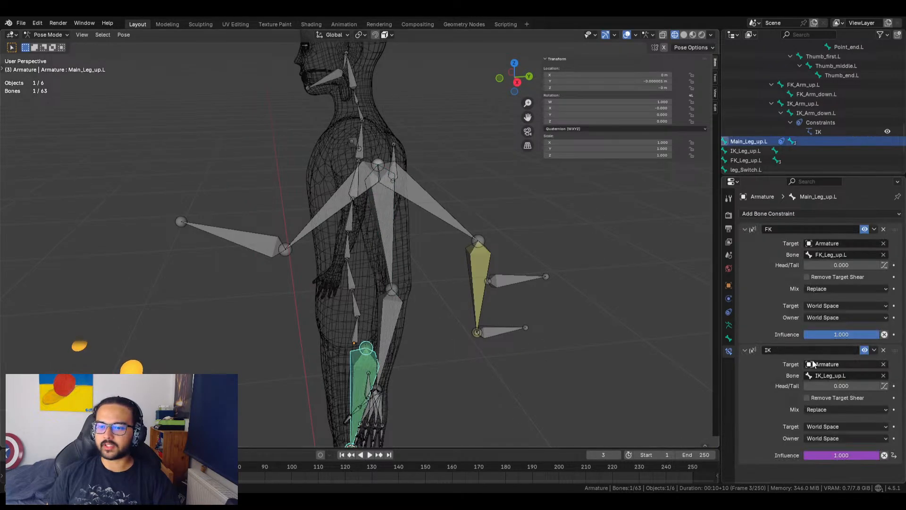
middle_click_drag(555, 356, 394, 297)
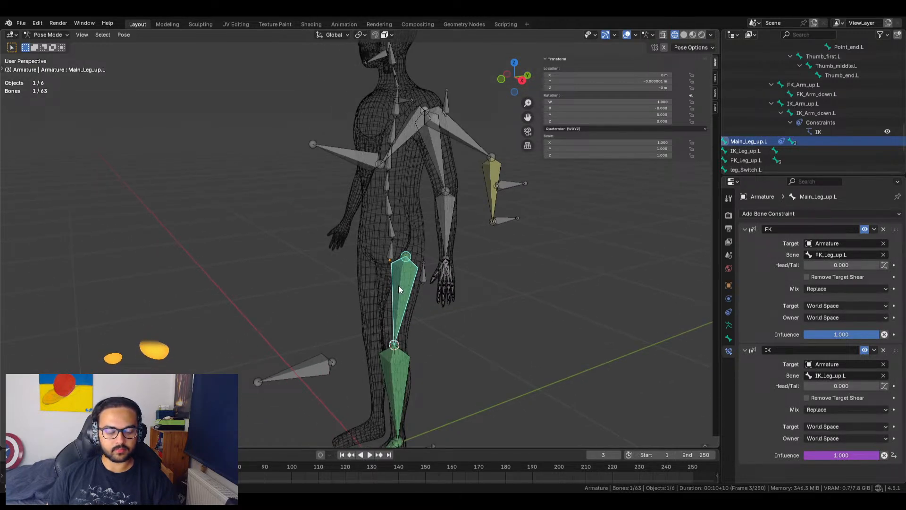
key("ctrl+c")
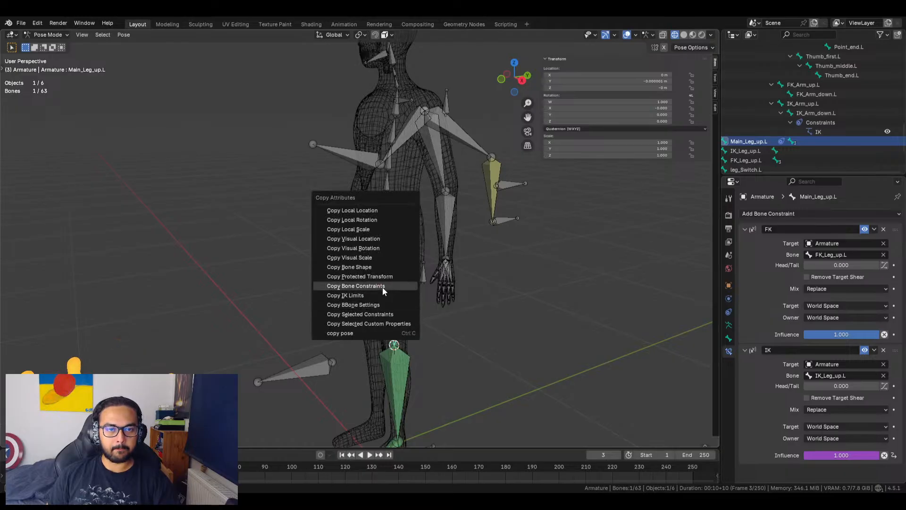
left_click(382, 286)
left_click(437, 159)
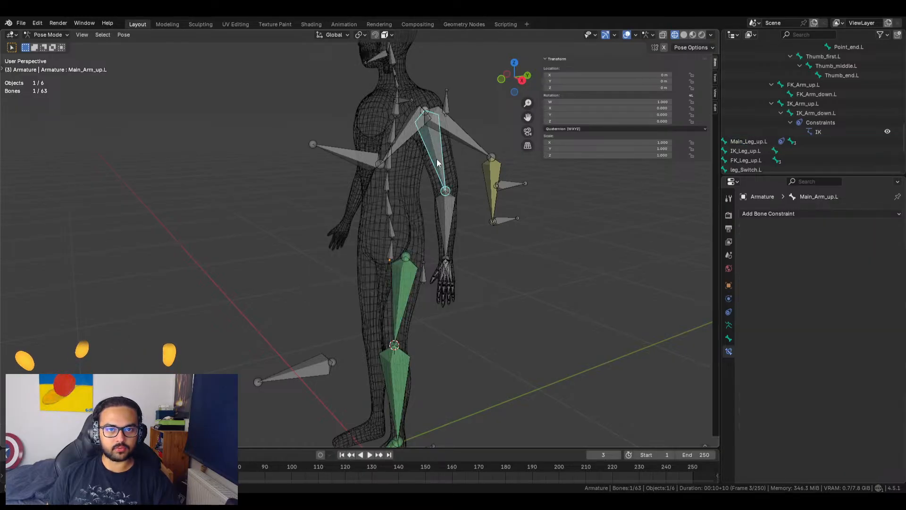
Try copying the bone constraints with only Main_Arm_up.L selected, and with Main_Leg_up.L added while the arm bone is active
key("ctrl+c")
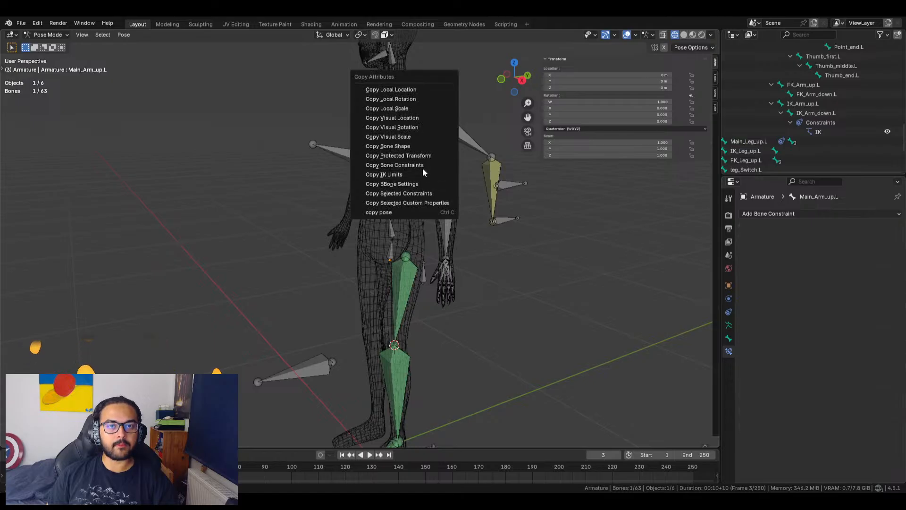
left_click(421, 166)
left_click(402, 280)
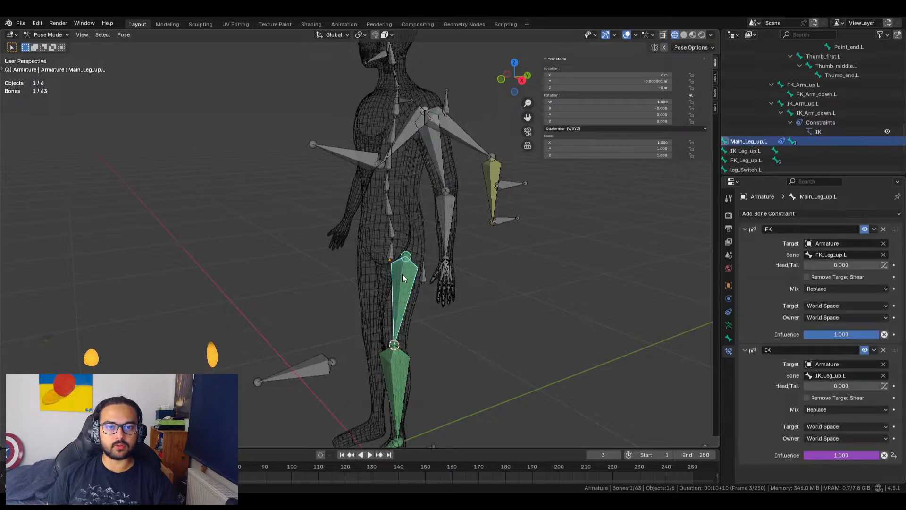
left_click(439, 175, "shift")
key("ctrl+c")
Copy the bone constraints from Main_Leg_up.L to Main_Arm_up.L with the leg bone as the active selection
left_click(439, 174)
left_click(398, 278, "shift")
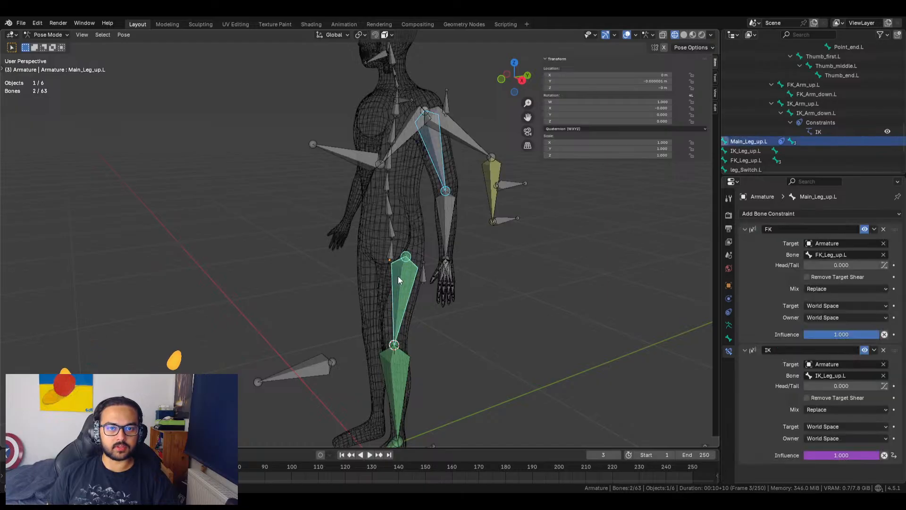
key("ctrl+c")
left_click(398, 277)
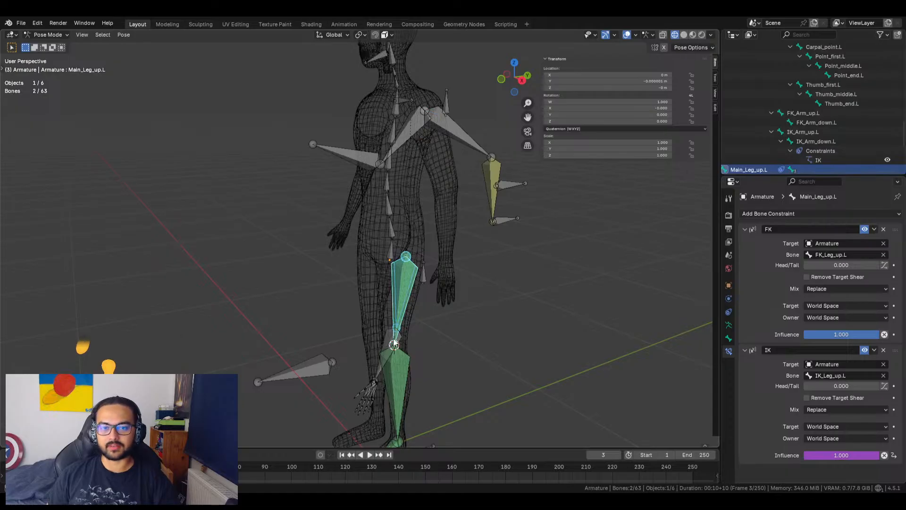
middle_click_drag(462, 333, 480, 322)
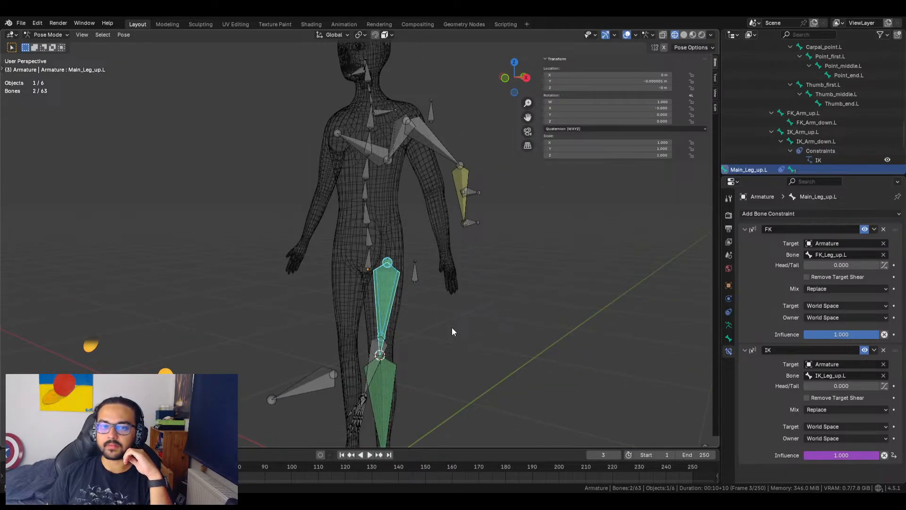
Set the target bone of the FK constraint on Main_Arm_up.L to FK_Arm_up.L
left_click(388, 331)
scroll(399, 343, "up", 4)
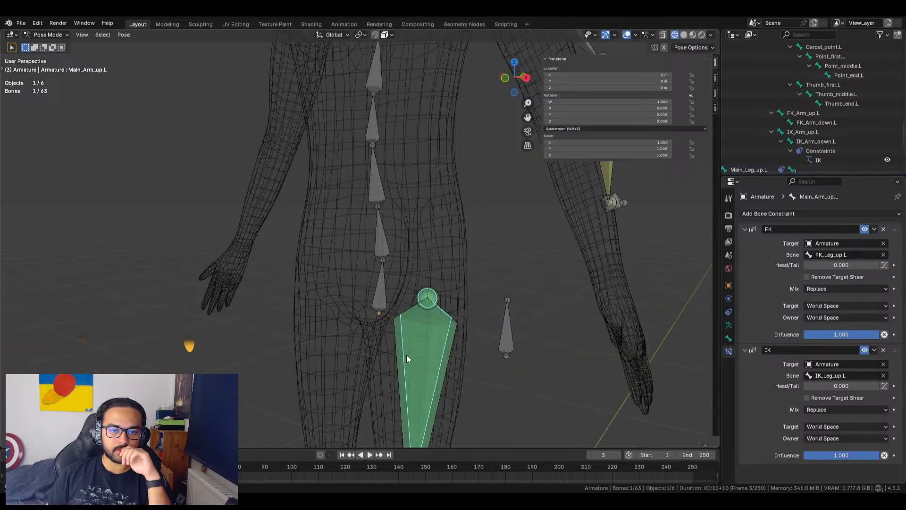
middle_click_drag(483, 393, 460, 195, "shift")
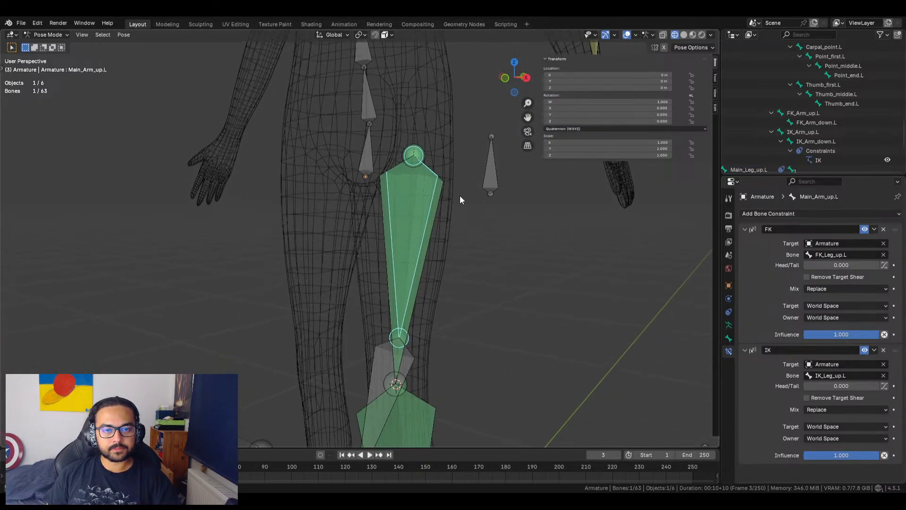
left_click(417, 233)
left_click(418, 236)
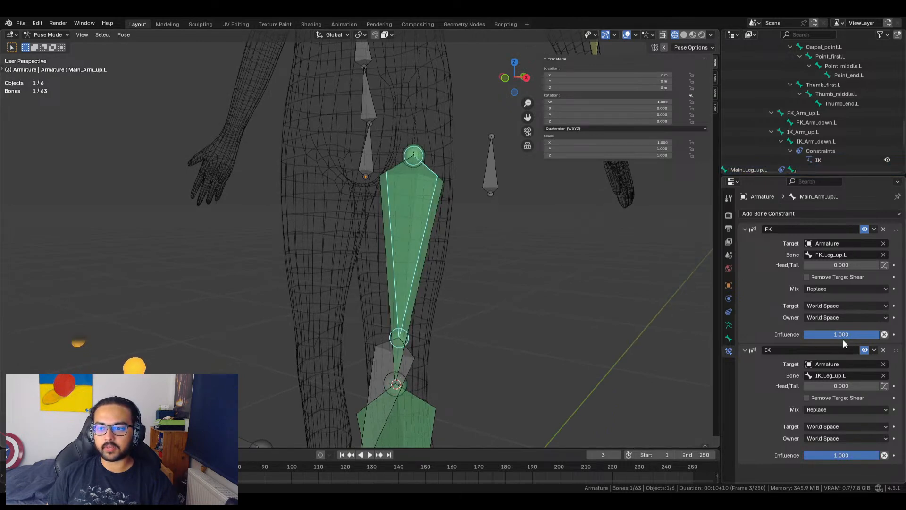
middle_click_drag(453, 254, 455, 324, "shift")
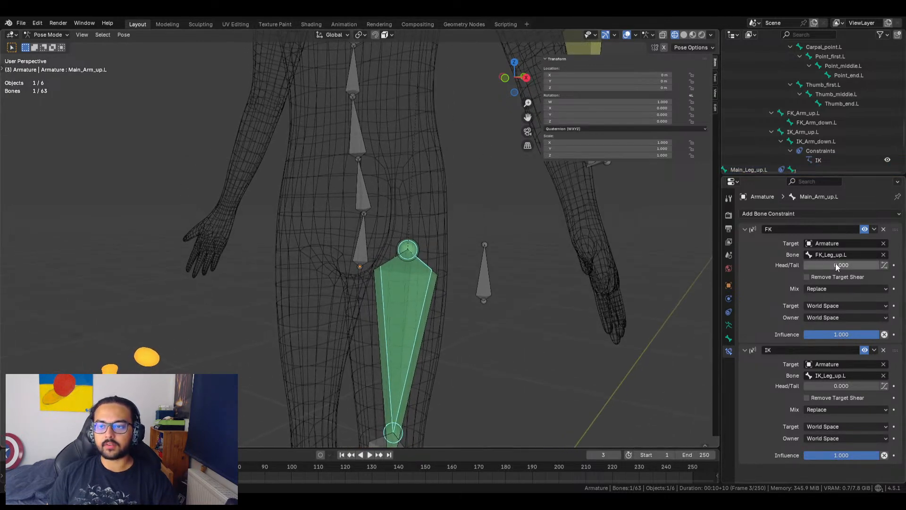
left_click(866, 256)
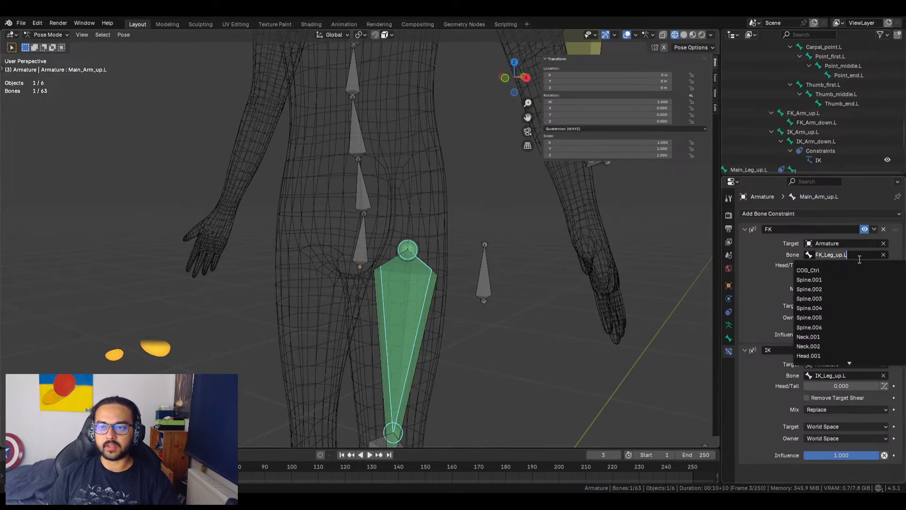
type("fkar")
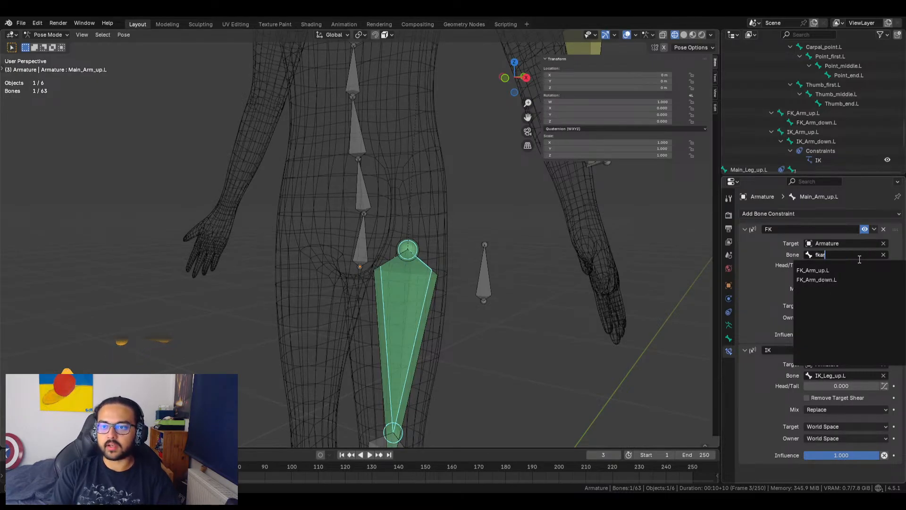
left_click(847, 270)
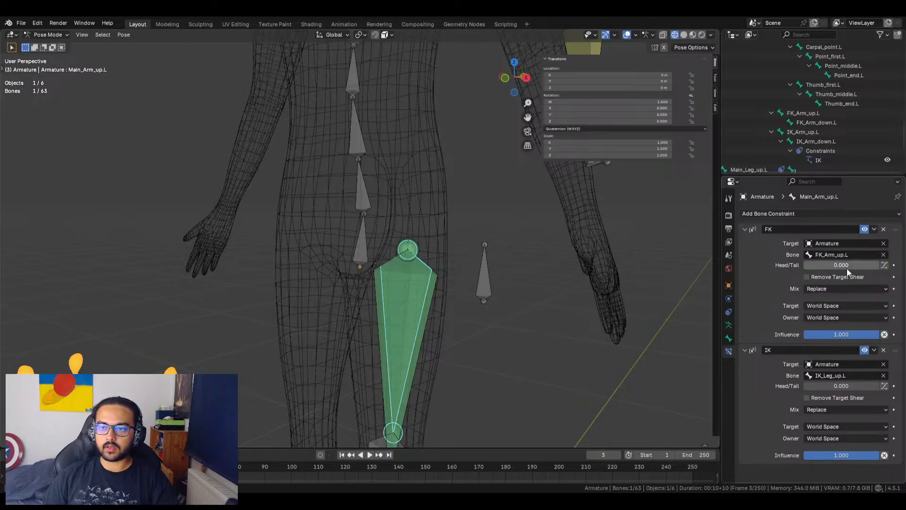
Set the target bone of the IK constraint on Main_Arm_up.L to IK_Arm_up.L
left_click(862, 376)
type("fk")
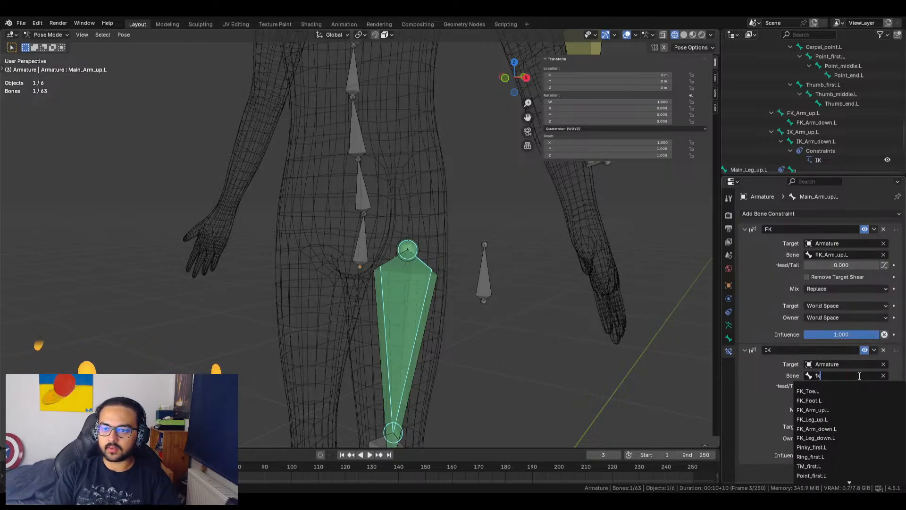
type("a")
key("BackSpace")
key("BackSpace")
key("BackSpace")
type("i")
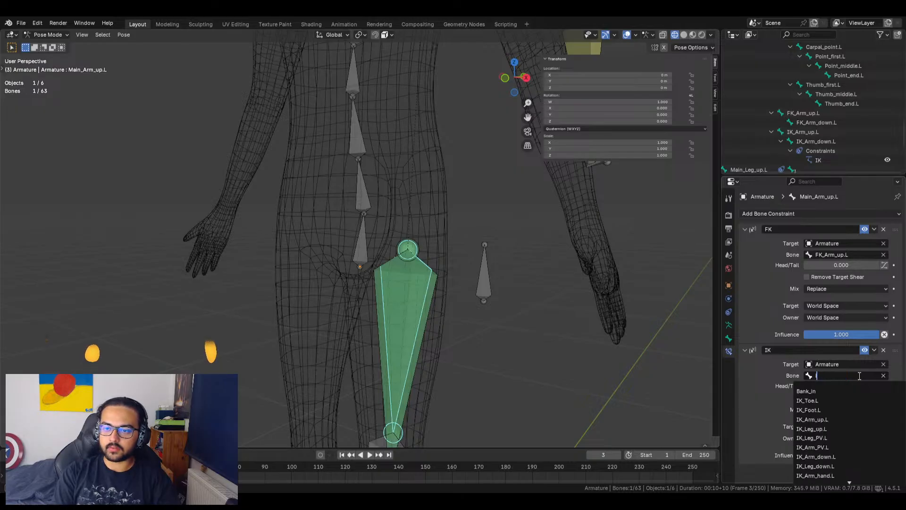
type("kar")
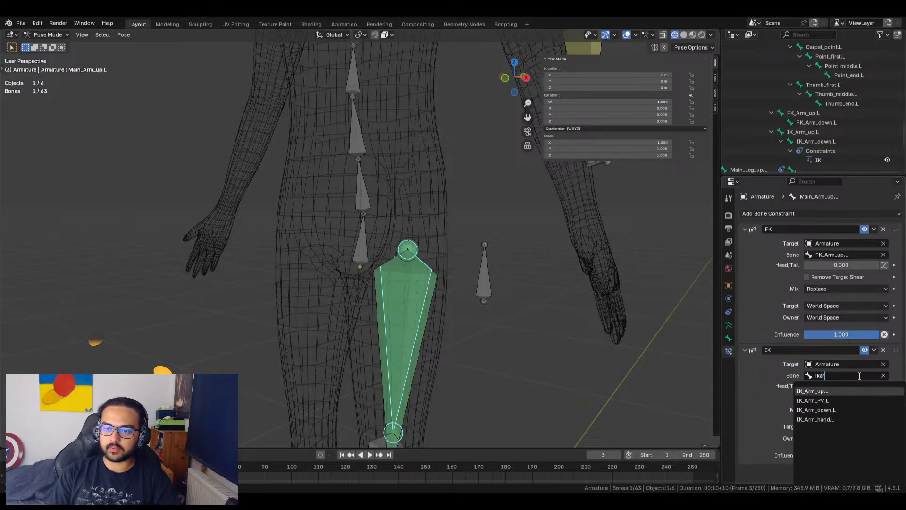
key("Return")
key("Return")
left_click(523, 243)
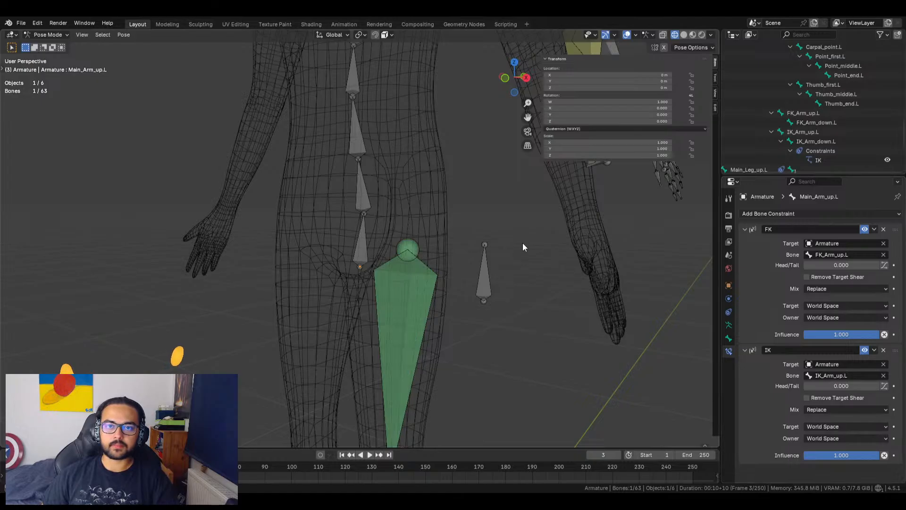
Check the arm_Switch bone and copy the bone constraints from Main_Arm_up.L to Main_Arm_down.L
scroll(523, 243, "down", 6)
middle_click_drag(488, 214, 463, 270, "shift")
scroll(394, 308, "up", 3)
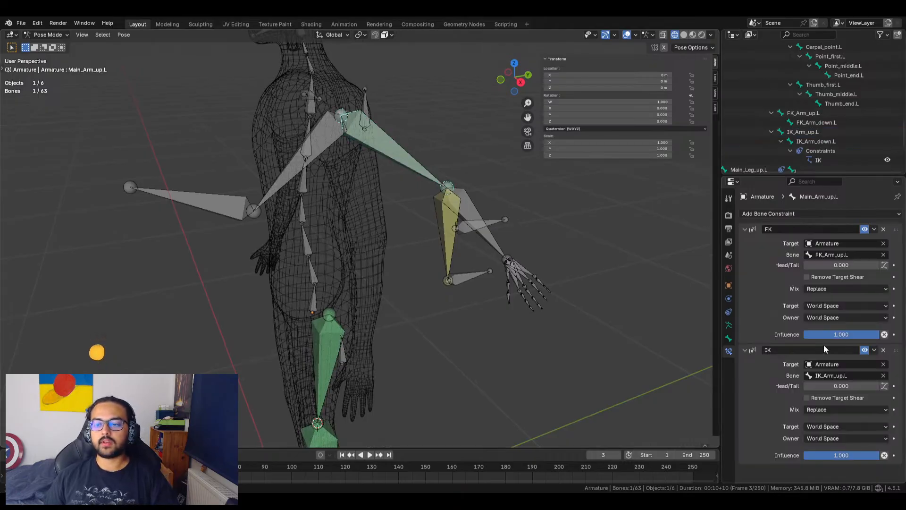
middle_click_drag(557, 315, 464, 294)
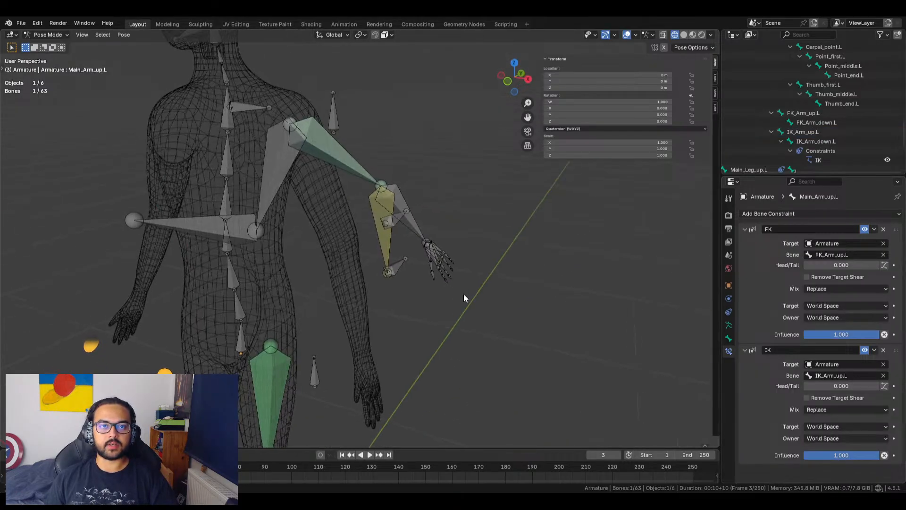
left_click(333, 122)
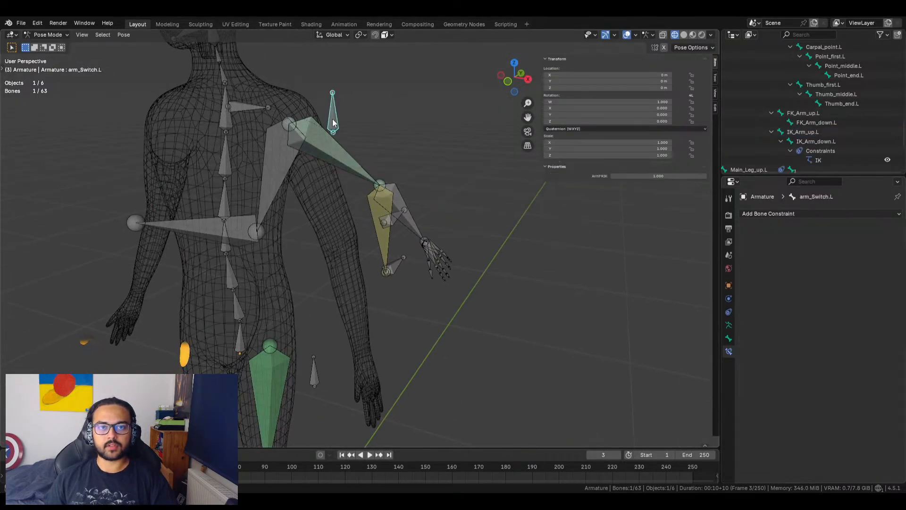
left_click(353, 159)
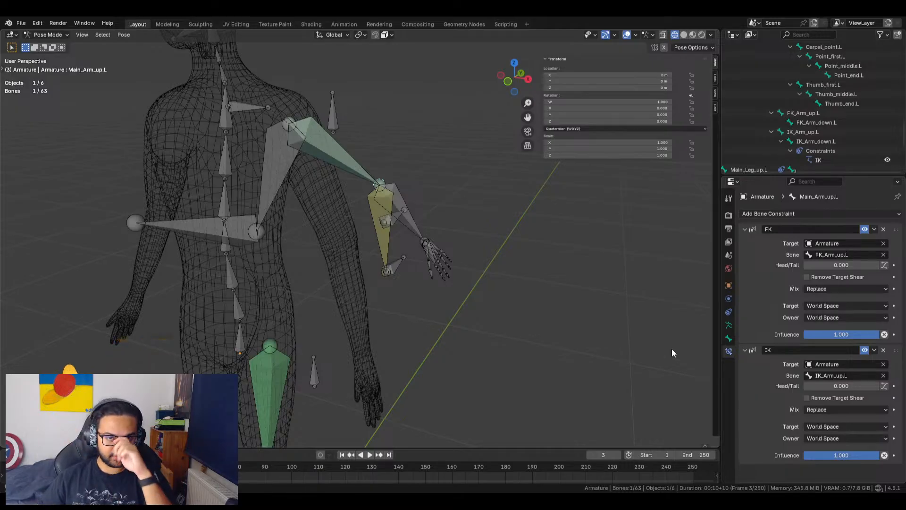
left_click(401, 199, "shift")
middle_click_drag(471, 222, 411, 170)
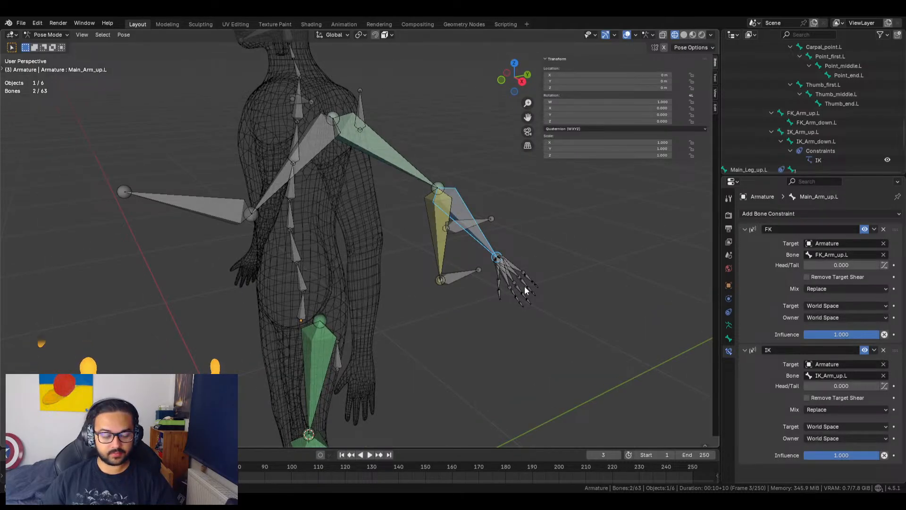
key("ctrl+c")
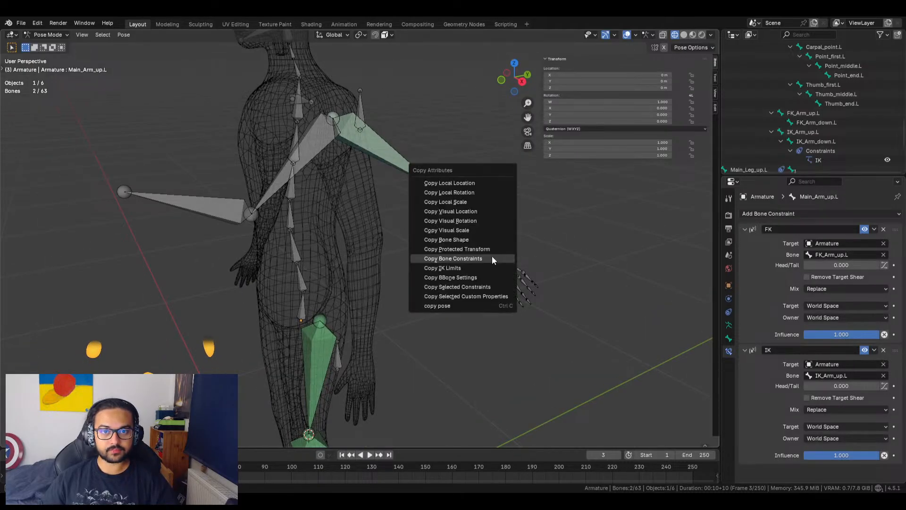
left_click(492, 256)
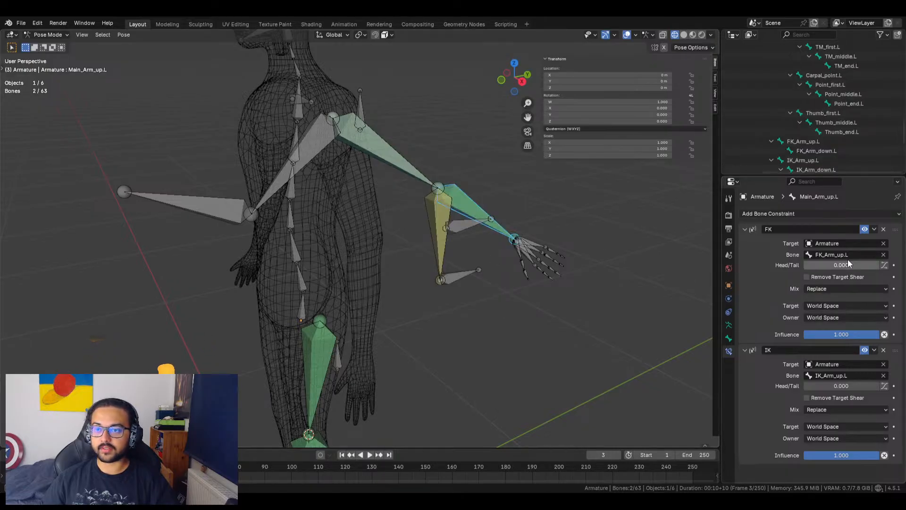
With Main_Arm_up.L still active, set the FK constraint's target bone to FK_Arm_down.L and the IK constraint's to IK_Arm_down.L
left_click(834, 254)
key("BackSpace")
key("BackSpace")
type("d")
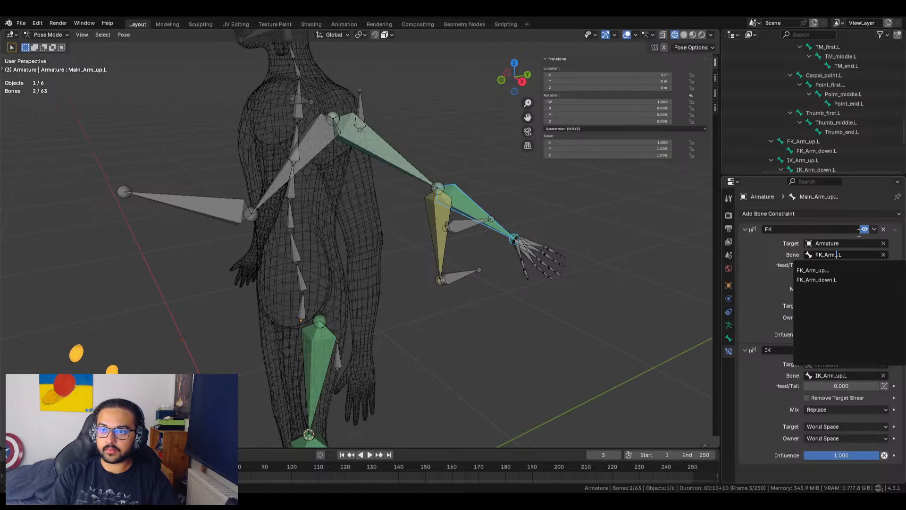
type("ow")
key("Return")
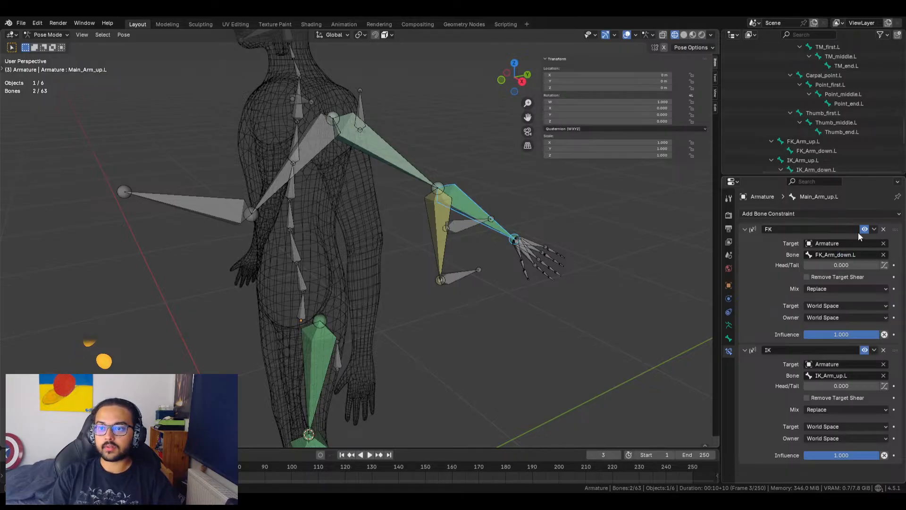
left_click(848, 375)
key("BackSpace")
key("BackSpace")
type("dow")
key("Return")
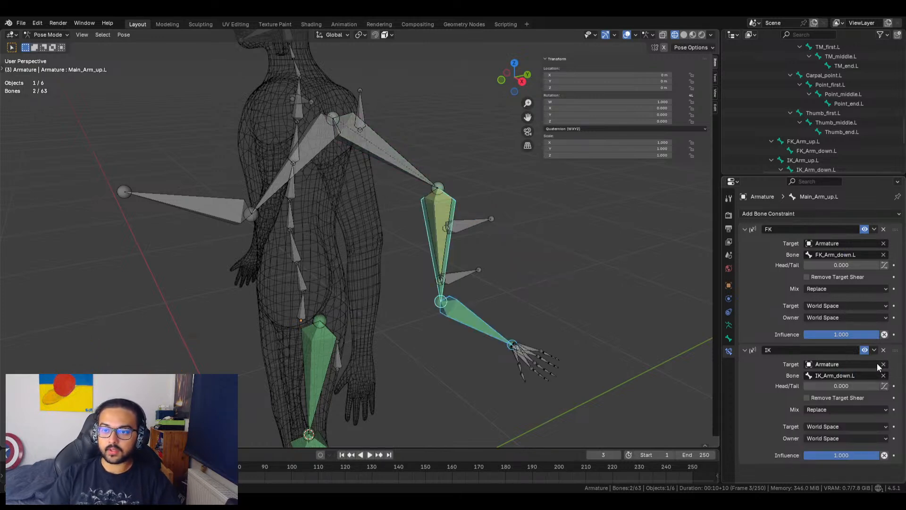
Undo the target bone changes on Main_Arm_up.L and the constraint copy to Main_Arm_down.L
middle_click_drag(518, 276, 478, 268)
key("ctrl+z")
key("ctrl+z")
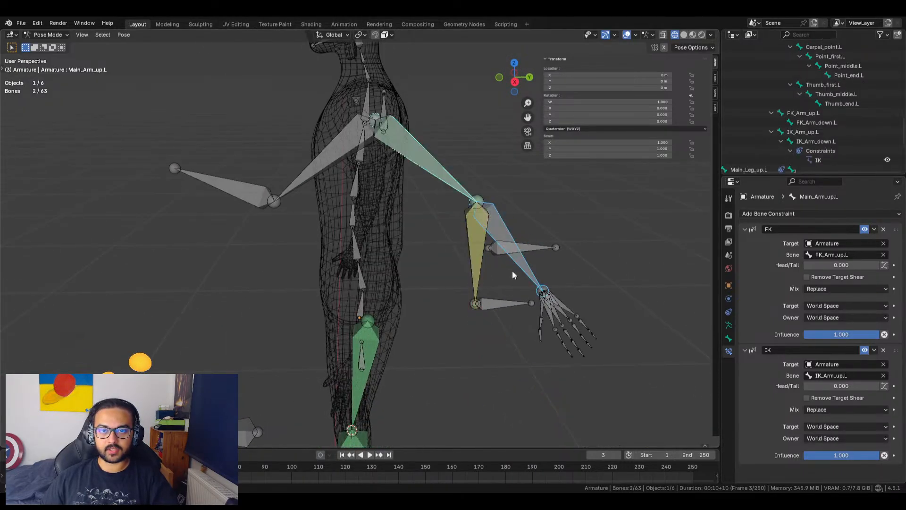
Copy the FK and IK constraints to Main_Arm_down.L again, with Main_Arm_up.L as the active bone
left_click(501, 225)
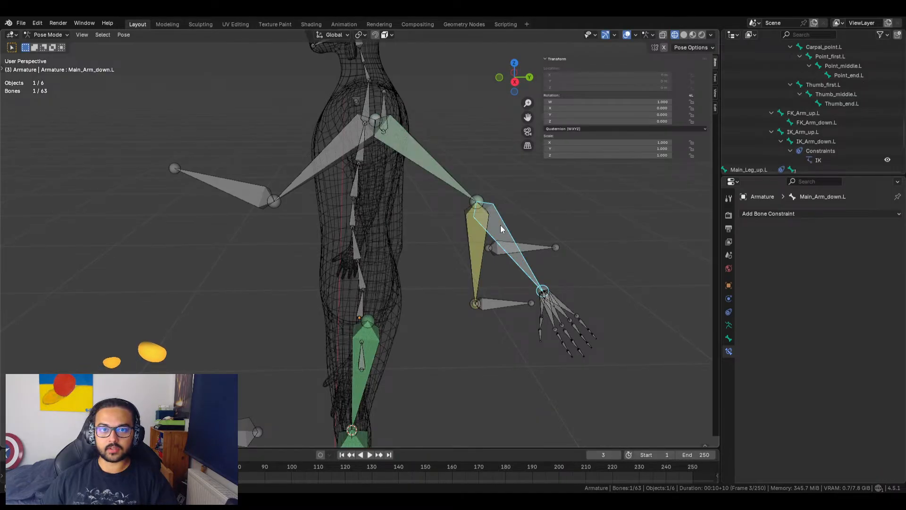
left_click(421, 156, "shift")
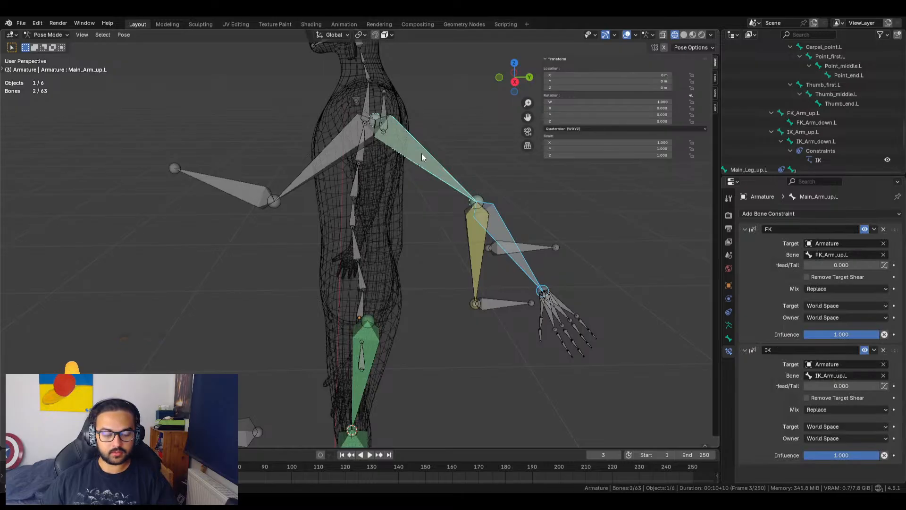
key("ctrl+c")
left_click(421, 153)
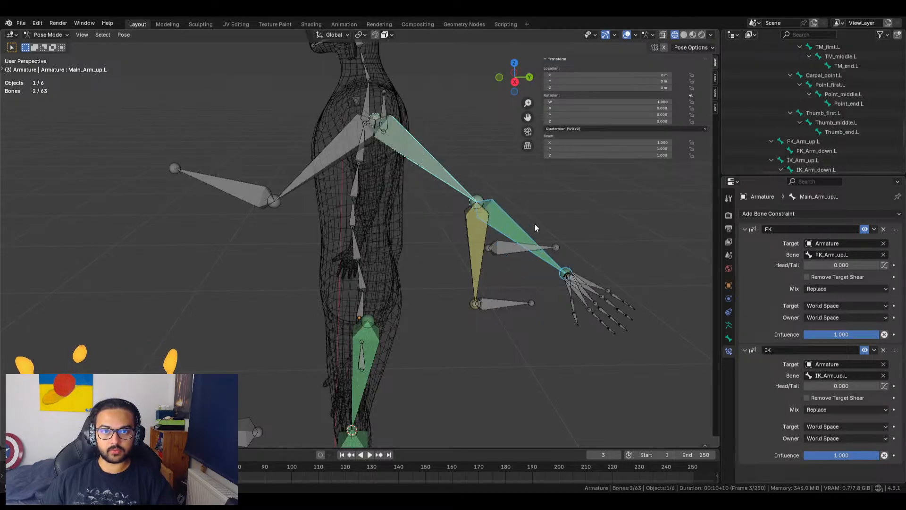
Make Main_Arm_down.L the active bone and set its FK constraint's target bone to FK_Arm_down.L
left_click(508, 219)
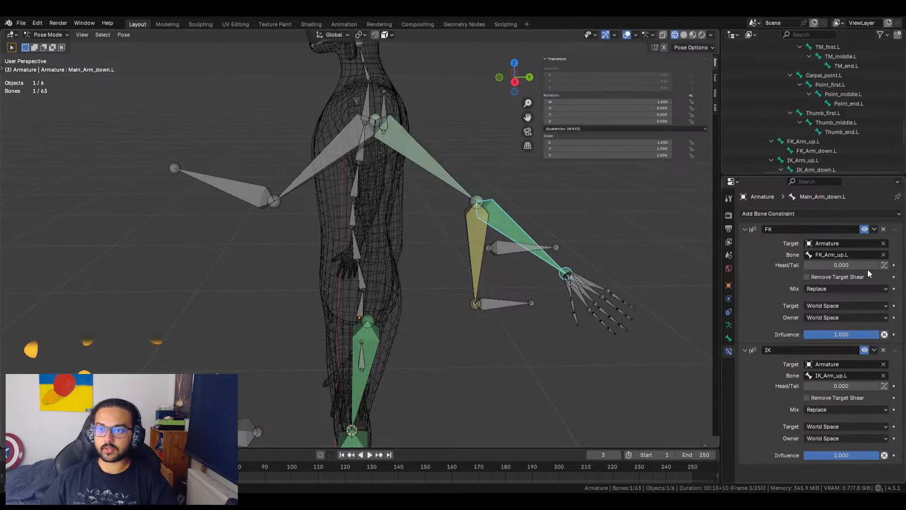
left_click(843, 255)
key("BackSpace")
key("BackSpace")
type("dow")
key("Return")
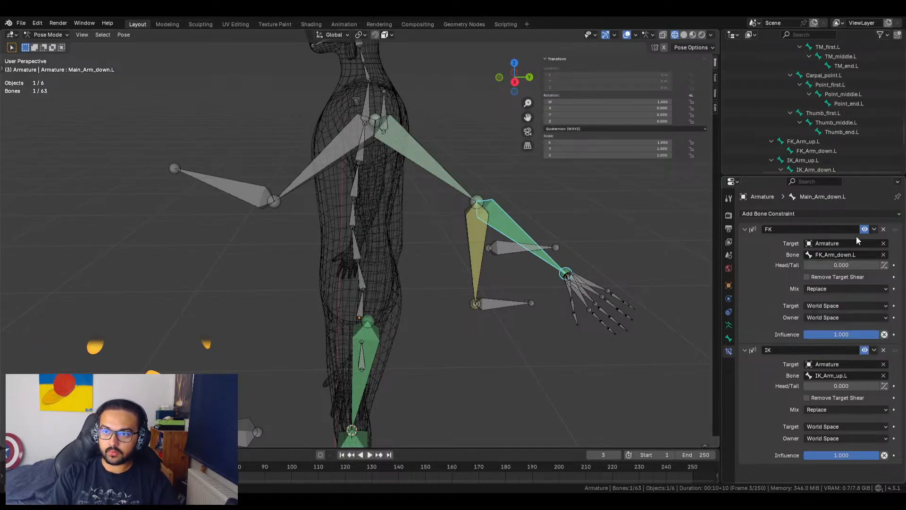
Set the target bone of the IK constraint on Main_Arm_down.L to IK_Arm_down.L
left_click(840, 377)
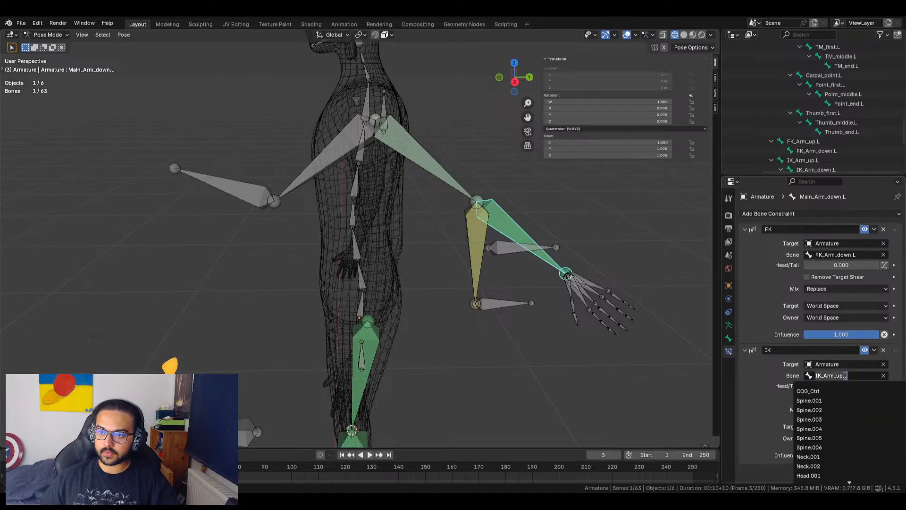
key("BackSpace")
key("BackSpace")
type("down")
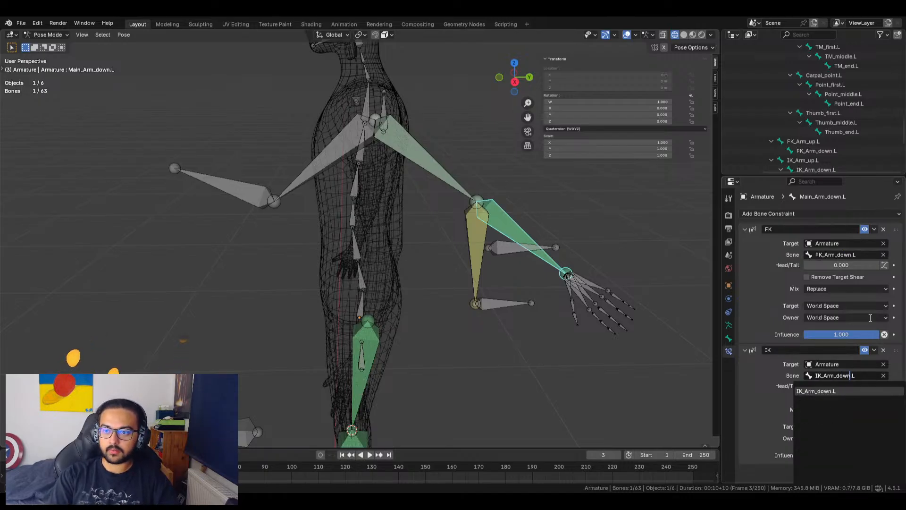
key("Return")
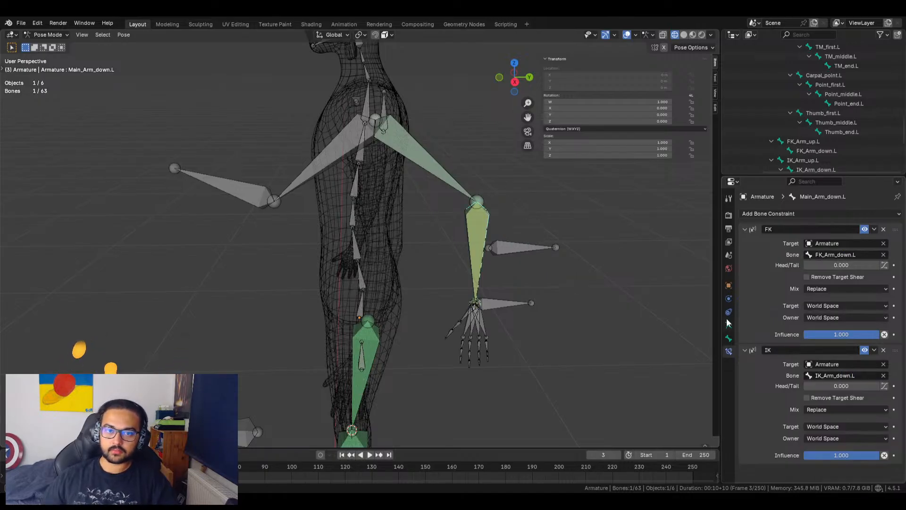
Test the left arm's IK by moving IK_Arm_hand.L towards the body and back to its starting position
middle_click_drag(550, 288, 519, 271)
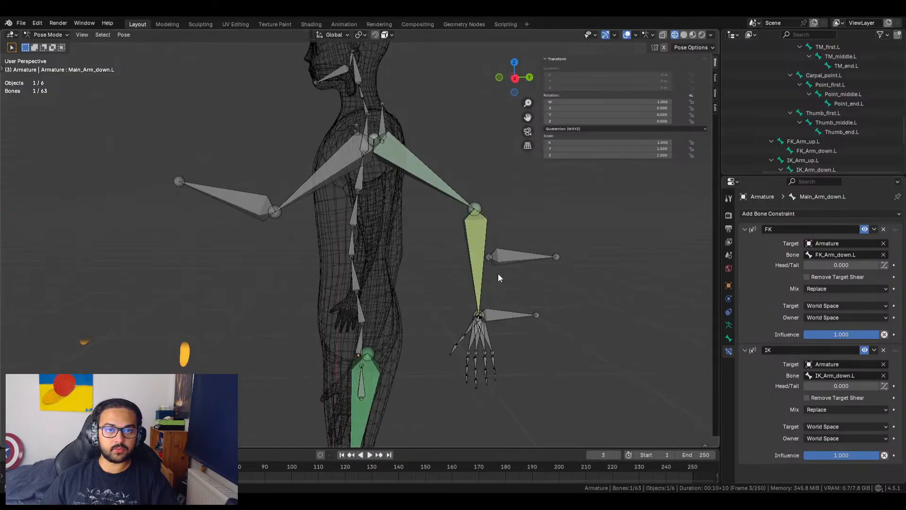
middle_click_drag(528, 304, 539, 331, "shift")
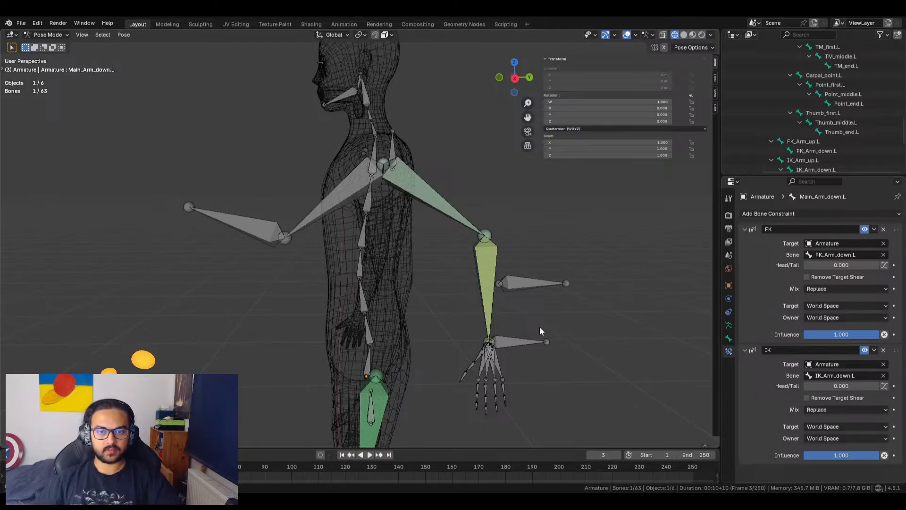
left_click(515, 342)
key("g")
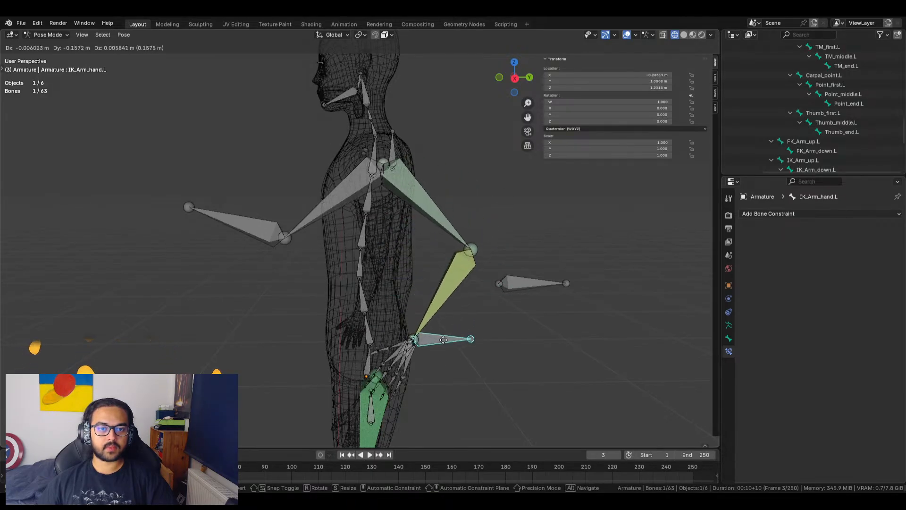
left_click(518, 341)
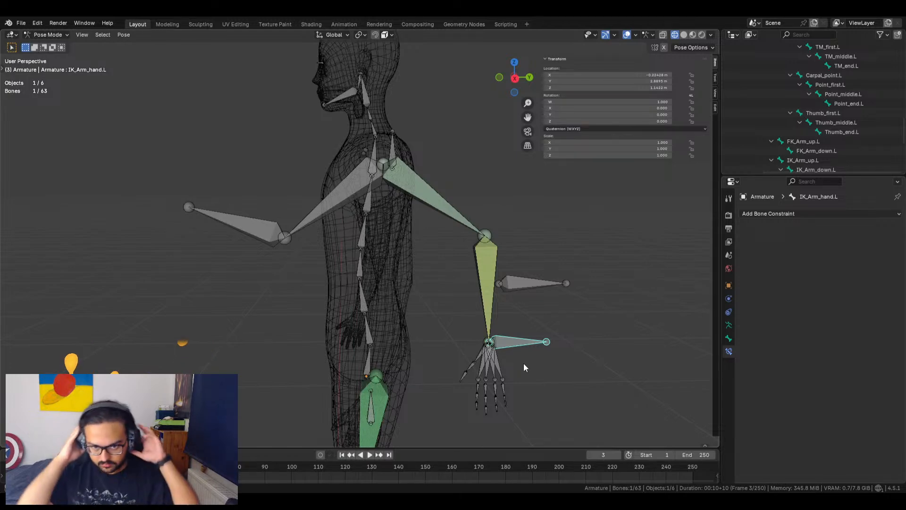
Select the four carpal bones and Thumb_first.L of the left hand, and clear the selection
middle_click_drag(523, 364, 452, 226, "shift")
scroll(432, 278, "up", 3)
scroll(431, 278, "up", 1)
middle_click_drag(545, 223, 430, 318, "shift")
scroll(430, 319, "up", 4)
left_click(437, 313)
left_click(426, 322, "shift")
left_click(409, 324, "shift")
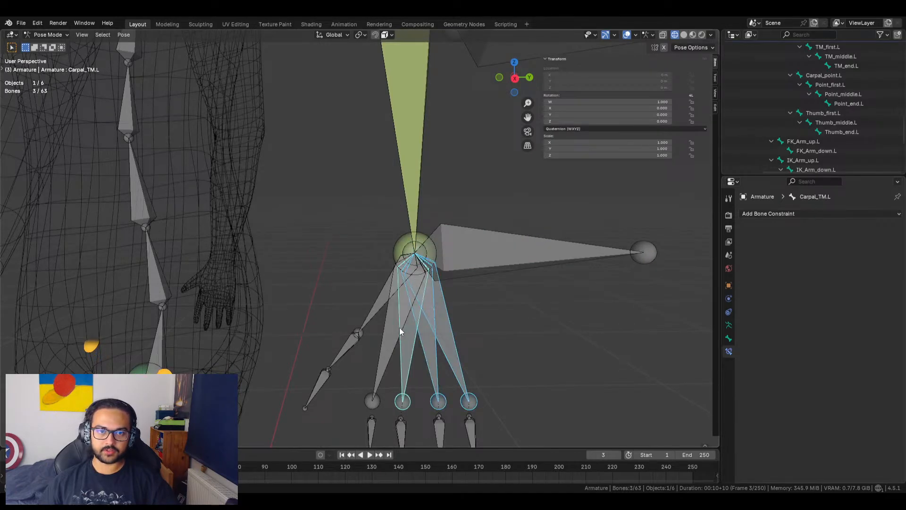
left_click(389, 307, "shift")
left_click(386, 296, "shift")
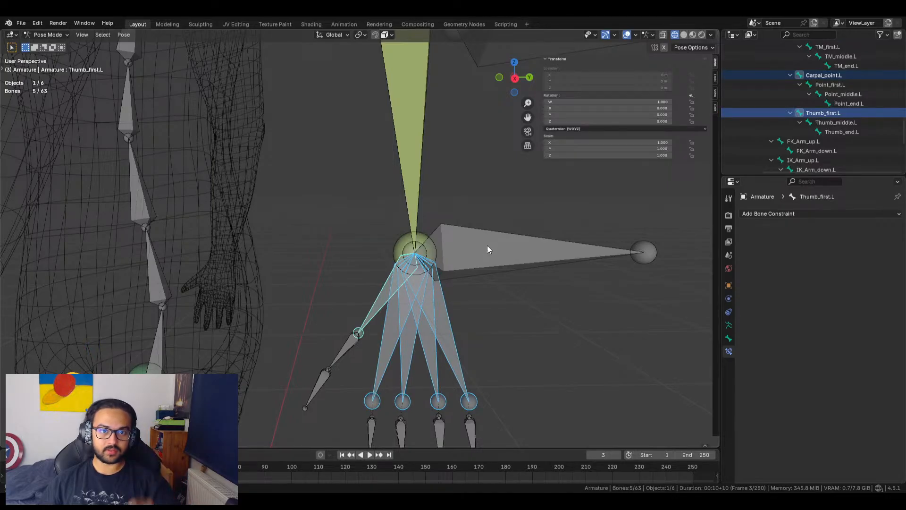
scroll(485, 330, "down", 4)
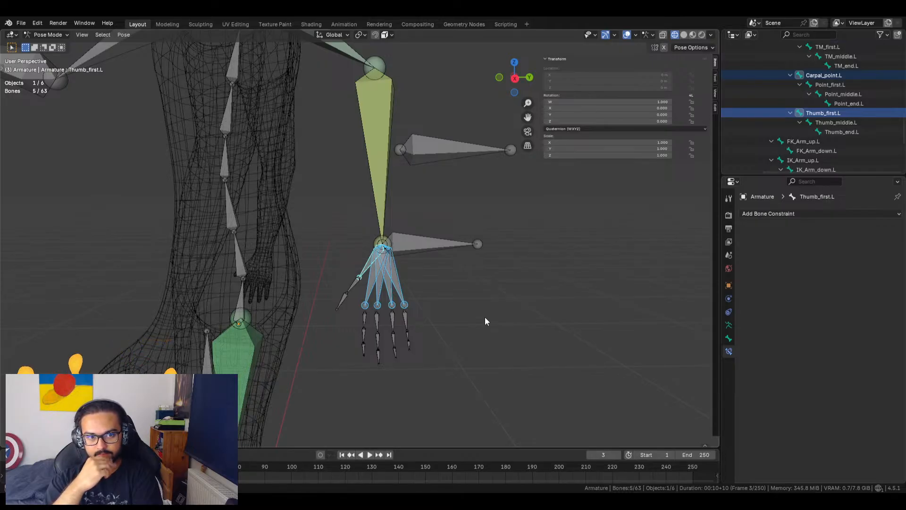
left_click(470, 282)
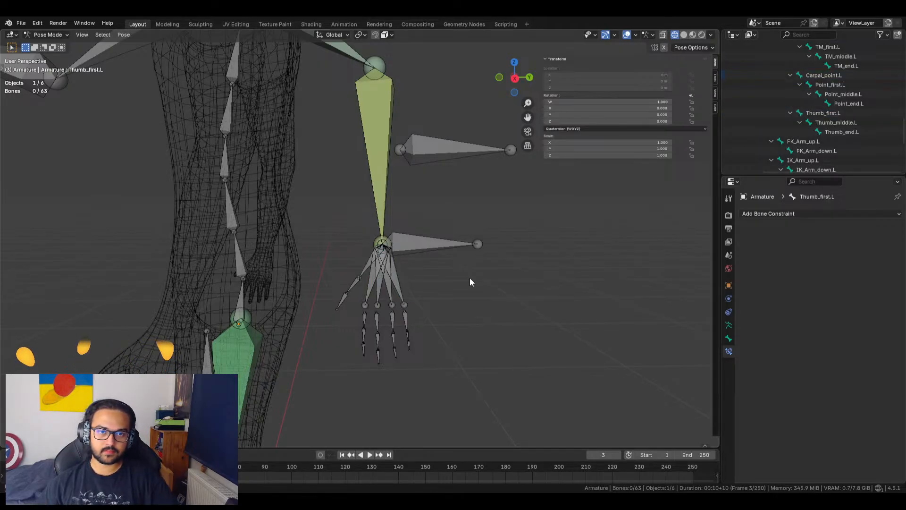
Reselect the left hand's carpal bones together with Thumb_first.L, and deselect all of them again
scroll(467, 281, "up", 3)
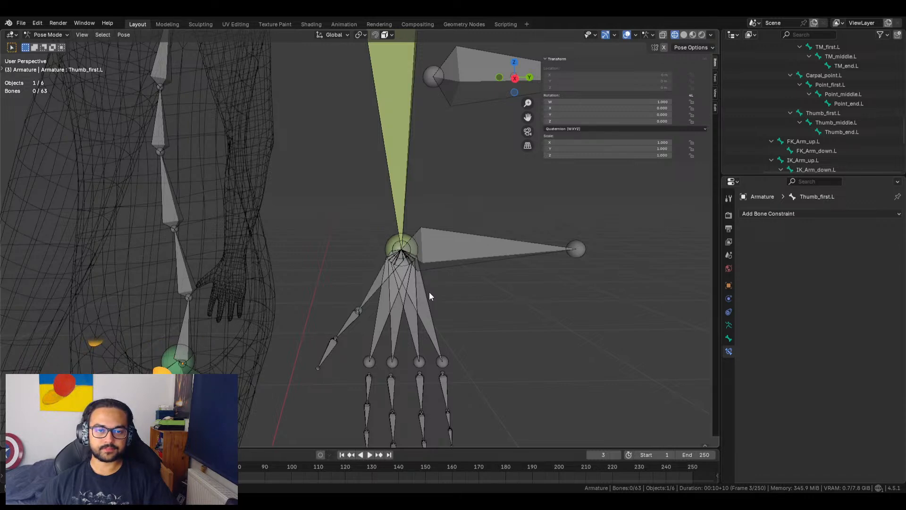
scroll(429, 294, "down", 10)
scroll(430, 296, "up", 8)
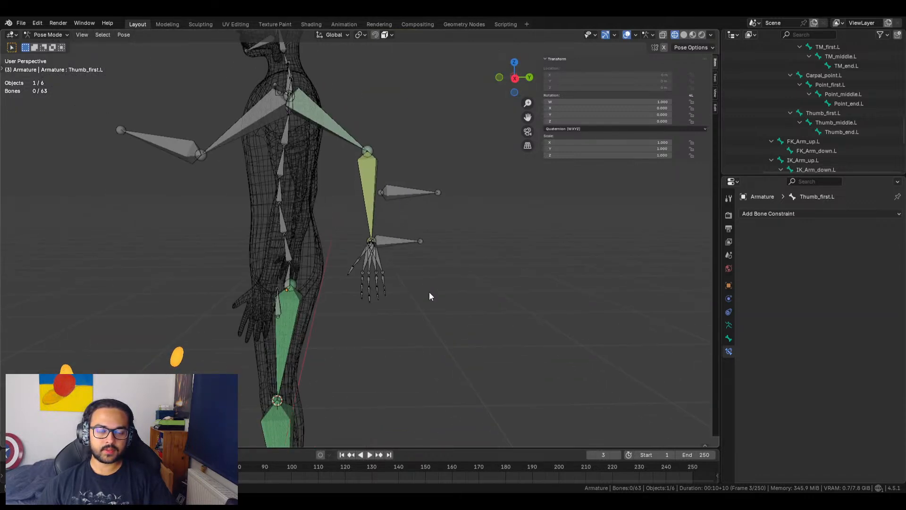
left_click(413, 286)
left_click(403, 290, "shift")
left_click(394, 299, "shift")
left_click(379, 300, "shift")
left_click(367, 283, "shift")
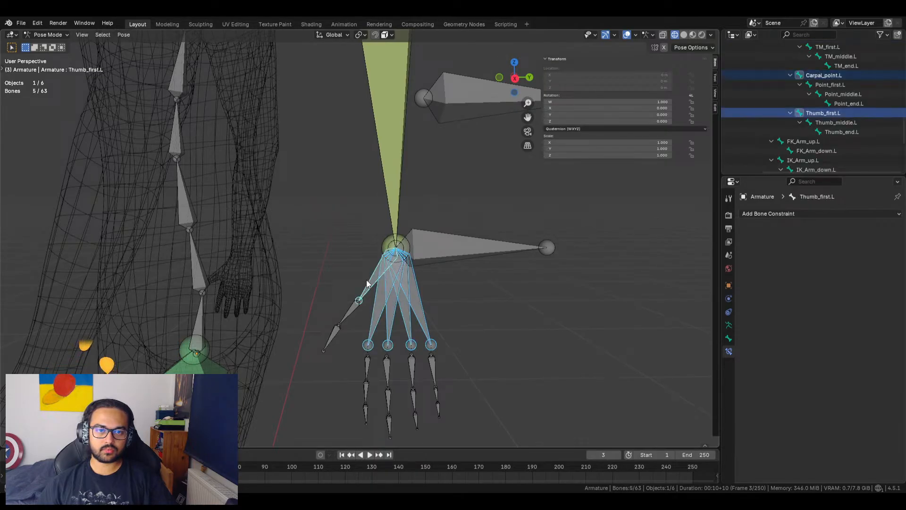
left_click(480, 318)
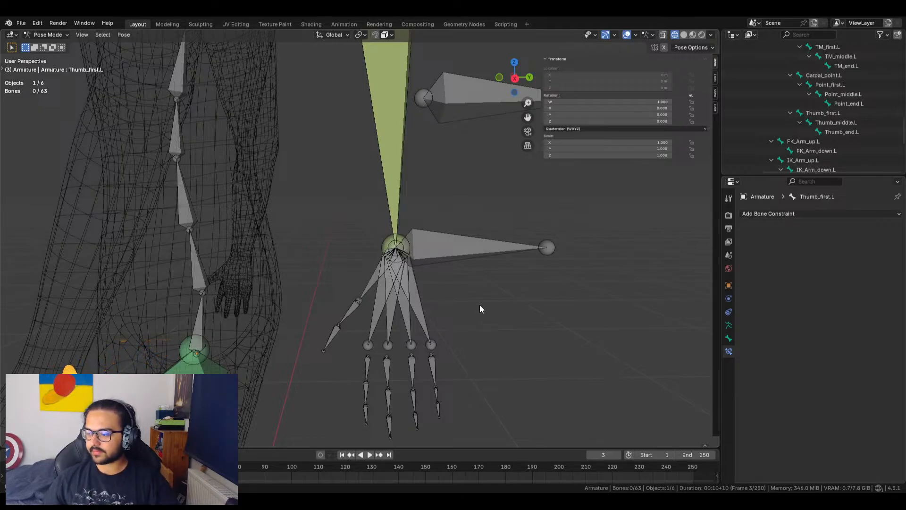
Examine the left hand's carpal bones in Edit Mode, selecting Carpal_pinky.L, and return to Pose Mode
key("Tab")
middle_click_drag(308, 209, 488, 233, "shift")
scroll(488, 233, "down", 5)
middle_click_drag(363, 272, 439, 288)
scroll(439, 287, "up", 7)
middle_click_drag(386, 310, 505, 259, "shift")
scroll(533, 369, "up", 5)
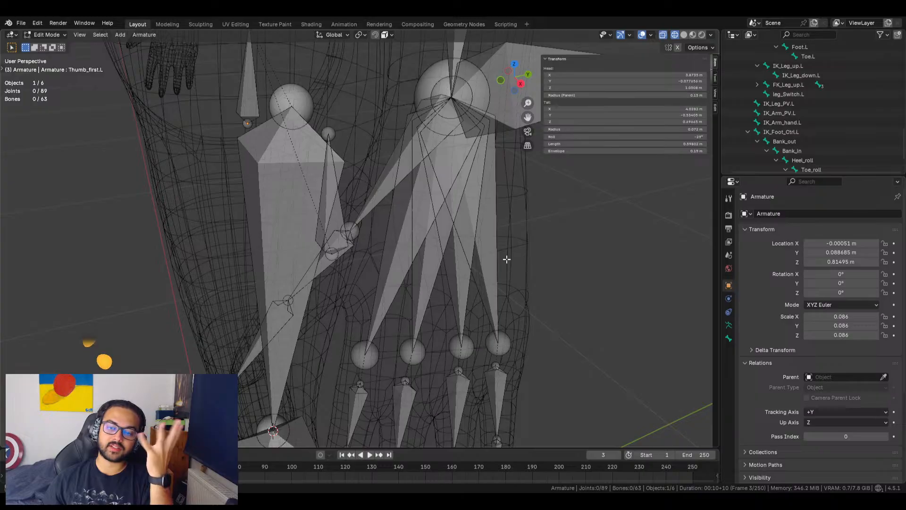
left_click(485, 258)
middle_click_drag(481, 282, 453, 256)
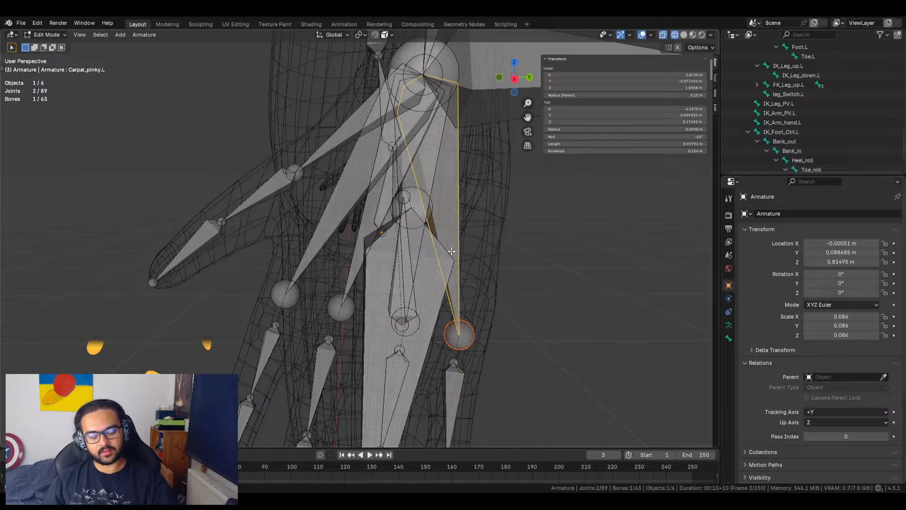
key("Tab")
scroll(474, 222, "down", 8)
middle_click_drag(461, 205, 372, 288, "shift")
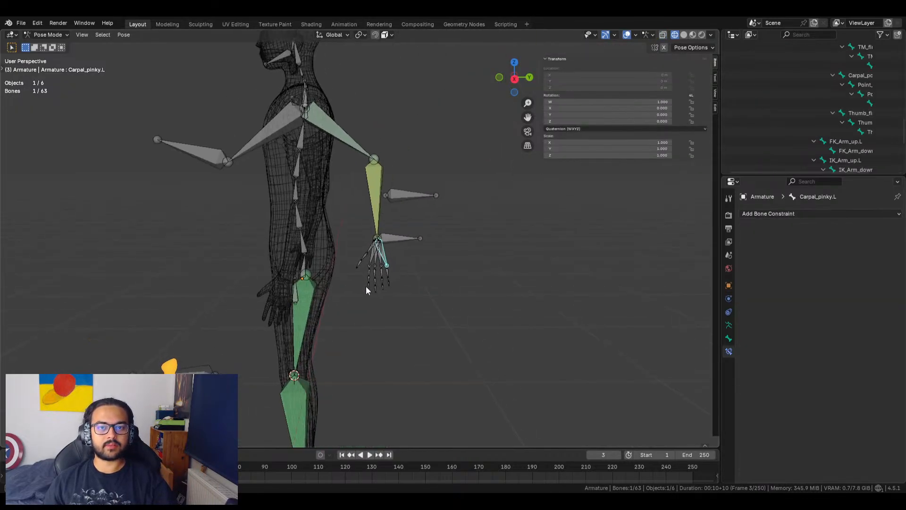
Add a Copy Transforms constraint to Carpal_pinky.L in the left hand
left_click(441, 259)
scroll(434, 279, "up", 7)
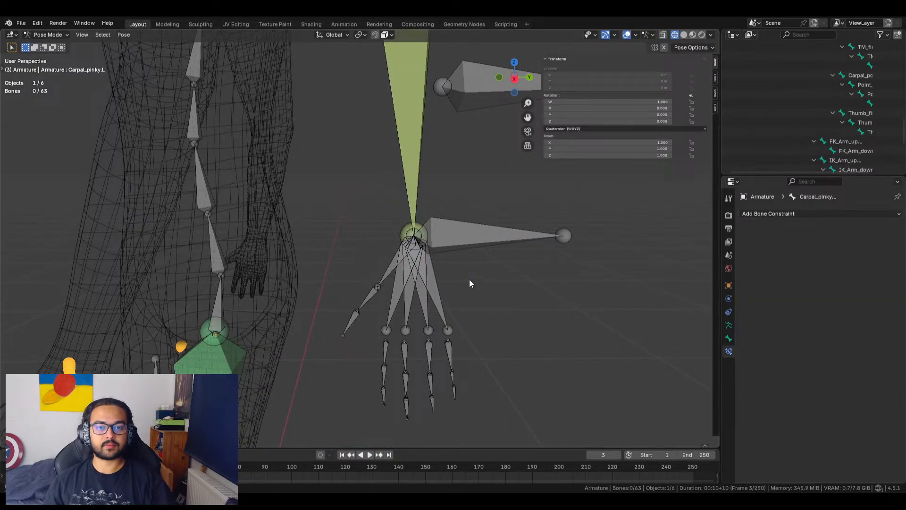
middle_click_drag(467, 286, 420, 277, "shift")
scroll(413, 296, "up", 3)
left_click(415, 309)
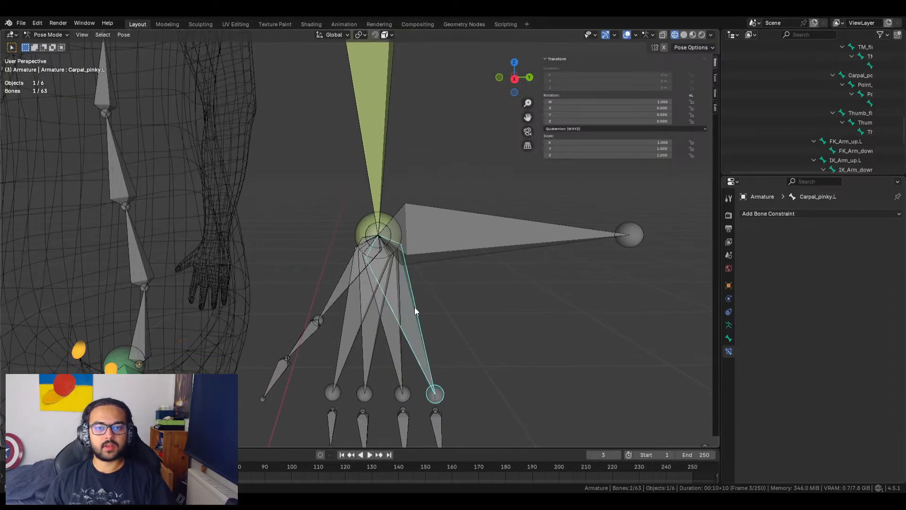
left_click(758, 214)
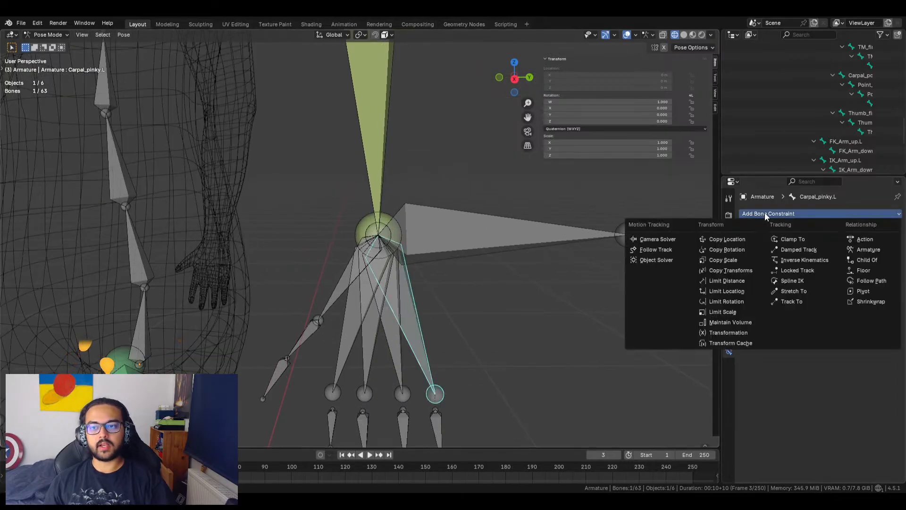
left_click(734, 269)
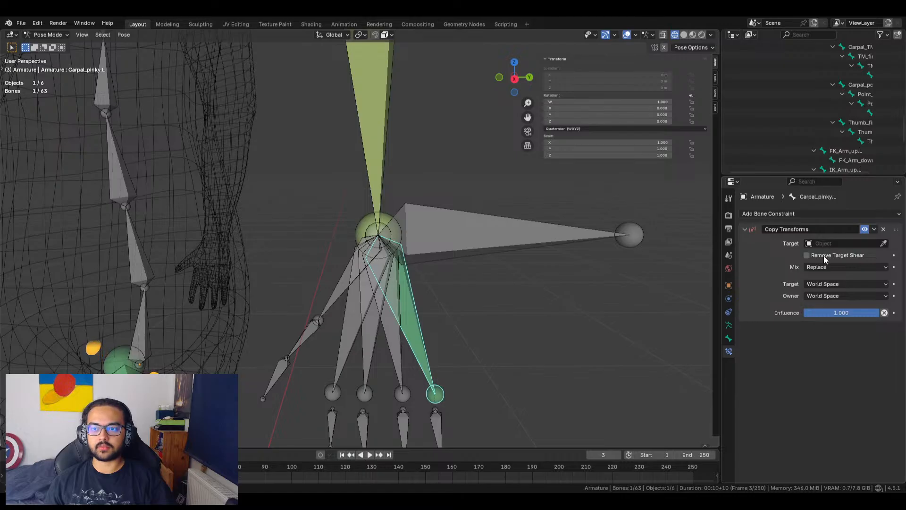
Set the Copy Transforms target to Armature and its target bone to IK_Arm_hand.L
left_click(883, 243)
left_click(525, 225)
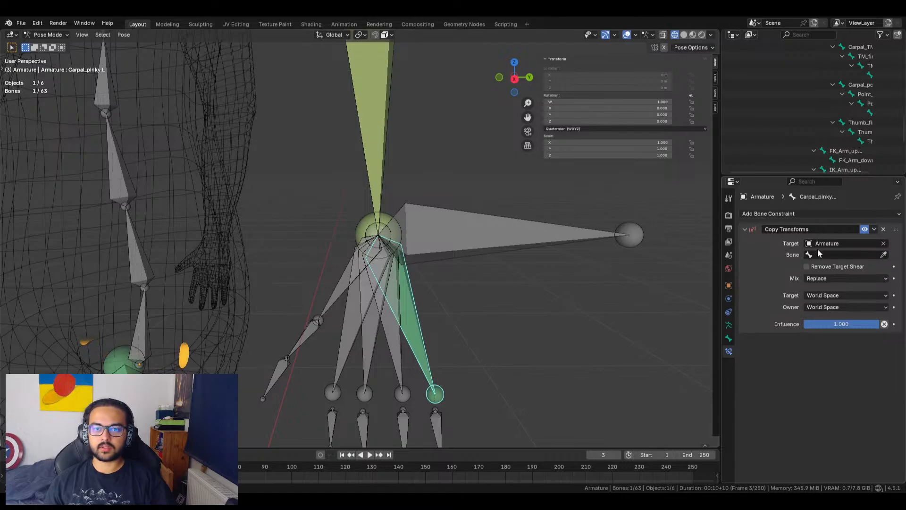
left_click(837, 254)
left_click(883, 254)
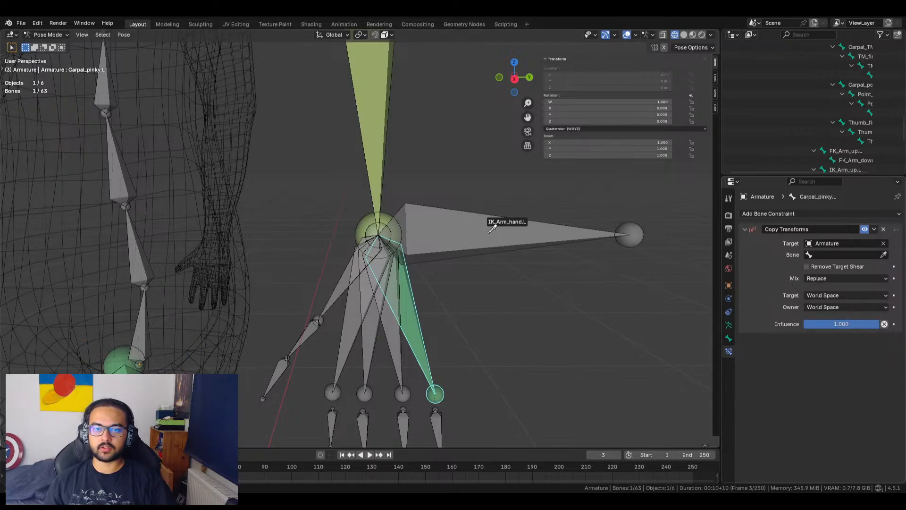
left_click(493, 234)
Set both the target space and the owner space of Carpal_pinky.L's Copy Transforms constraint to Local Space
left_click(842, 304)
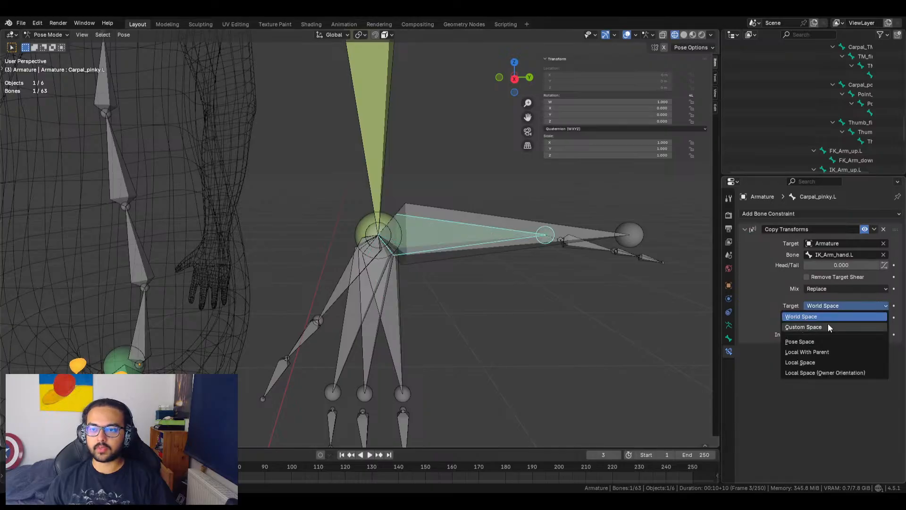
left_click(810, 362)
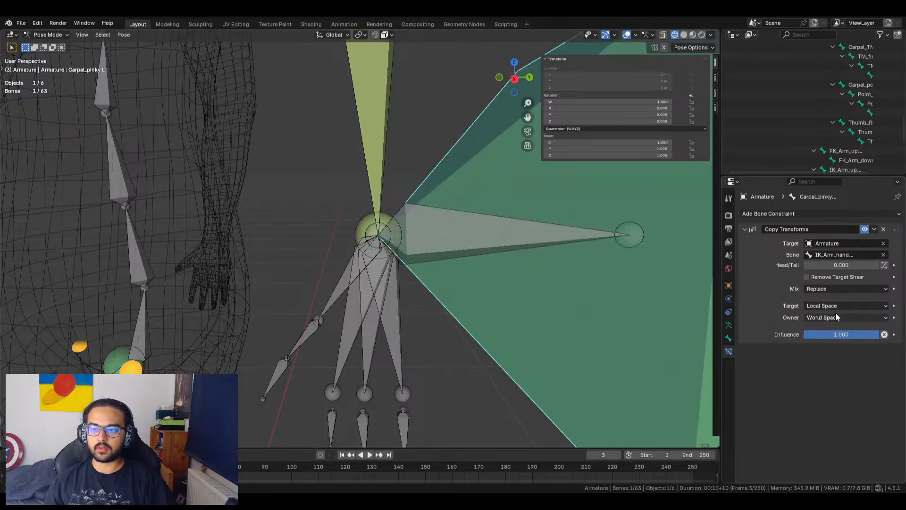
left_click(836, 317)
left_click(829, 375)
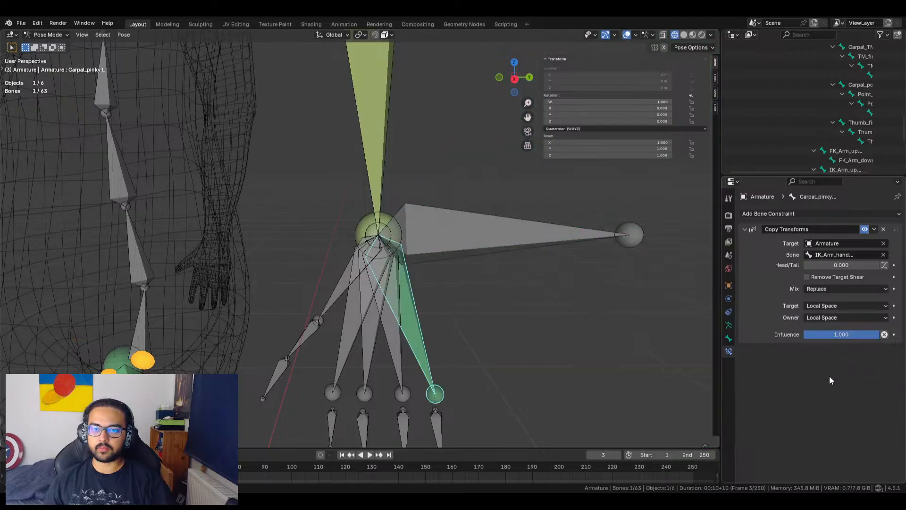
Test the Copy Transforms constraint by rotating and moving IK_Arm_hand.L, cancelling both transforms
mouse_move(511, 340)
middle_mouse_down()
mouse_move(589, 298)
mouse_move(566, 342)
mouse_move(523, 335)
middle_mouse_up()
left_click(441, 242)
middle_click_drag(507, 278, 519, 308)
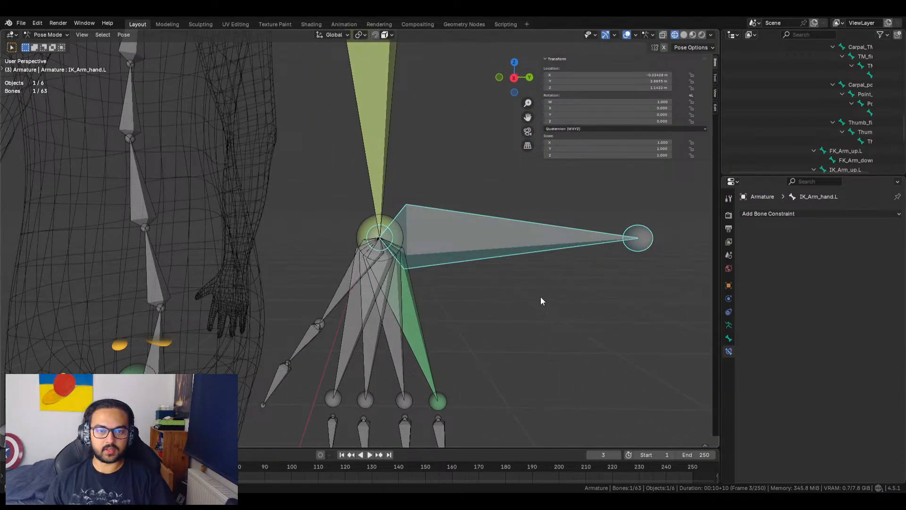
key("r")
right_click(527, 306)
mouse_move(529, 305)
middle_mouse_down()
mouse_move(449, 275)
mouse_move(474, 305)
mouse_move(531, 303)
middle_mouse_up()
scroll(527, 304, "down", 7)
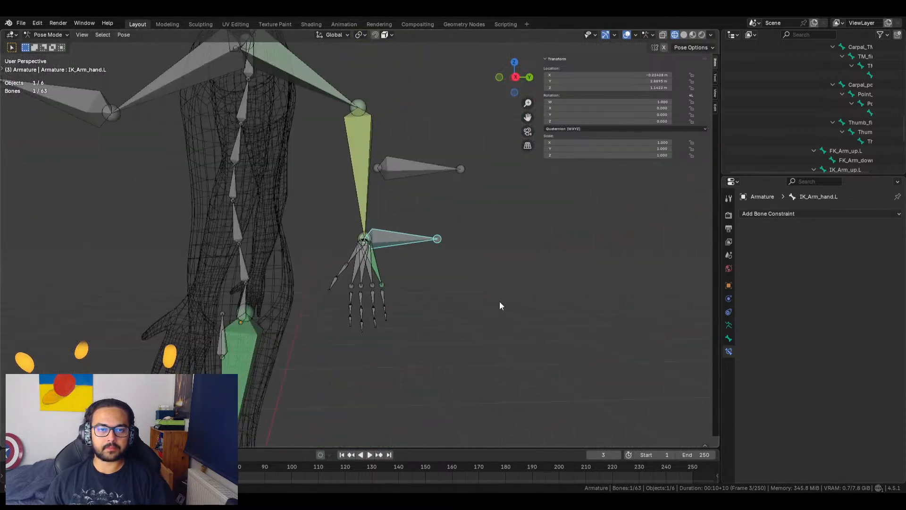
key("g")
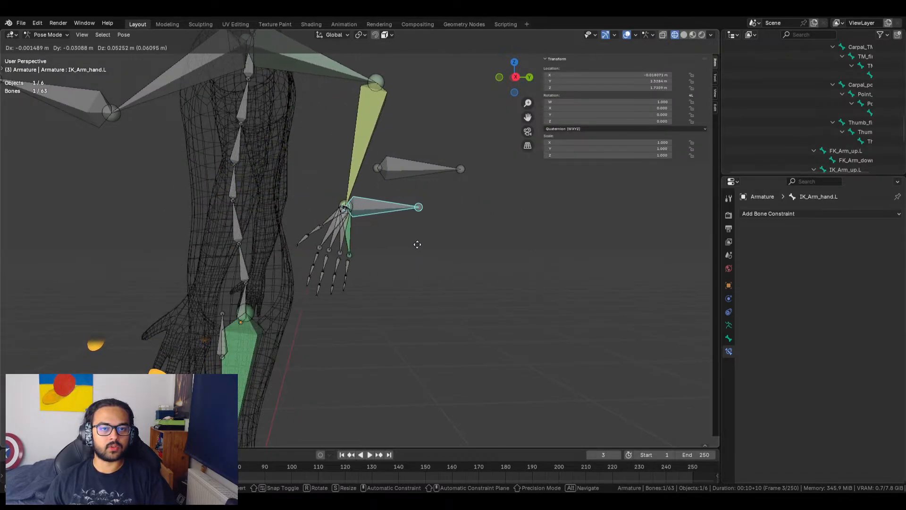
left_click(414, 247)
Try Pose Space and Local With Parent as Carpal_pinky.L's constraint owner space, and Local With Parent as its target space
left_click(377, 265)
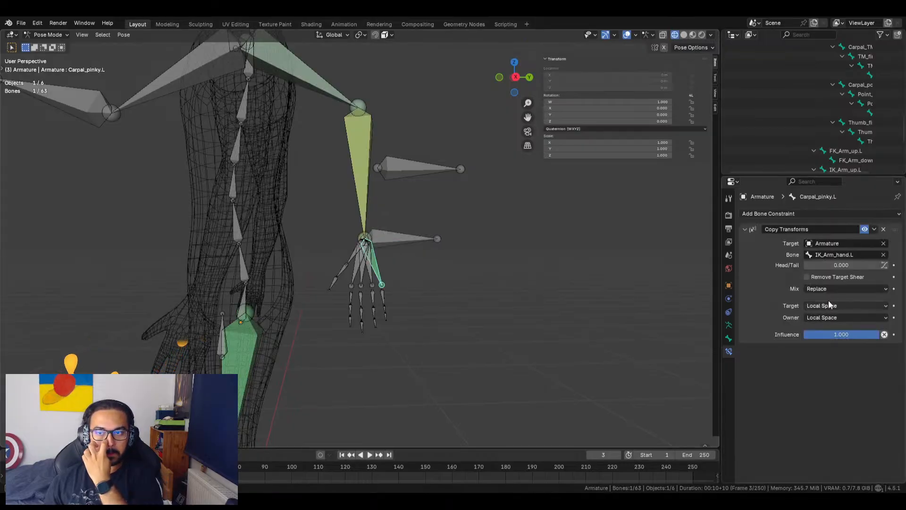
left_click(834, 317)
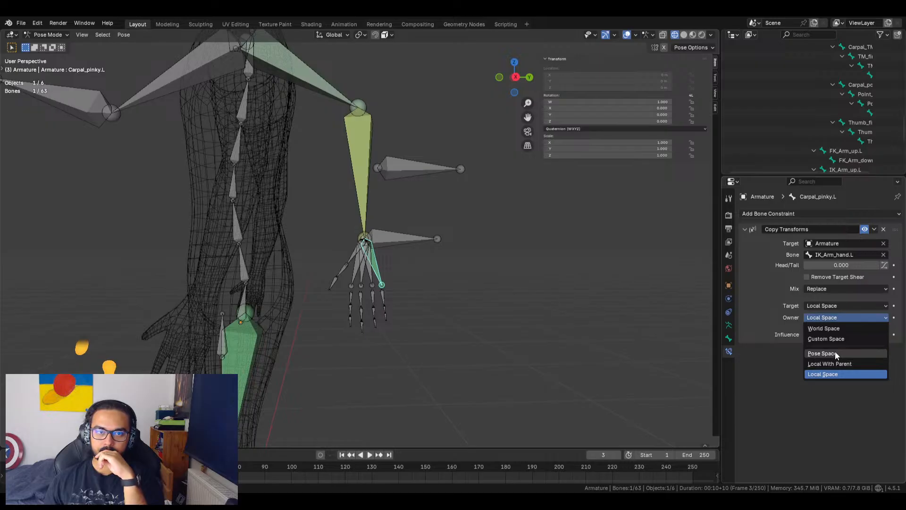
left_click(834, 352)
left_click(833, 318)
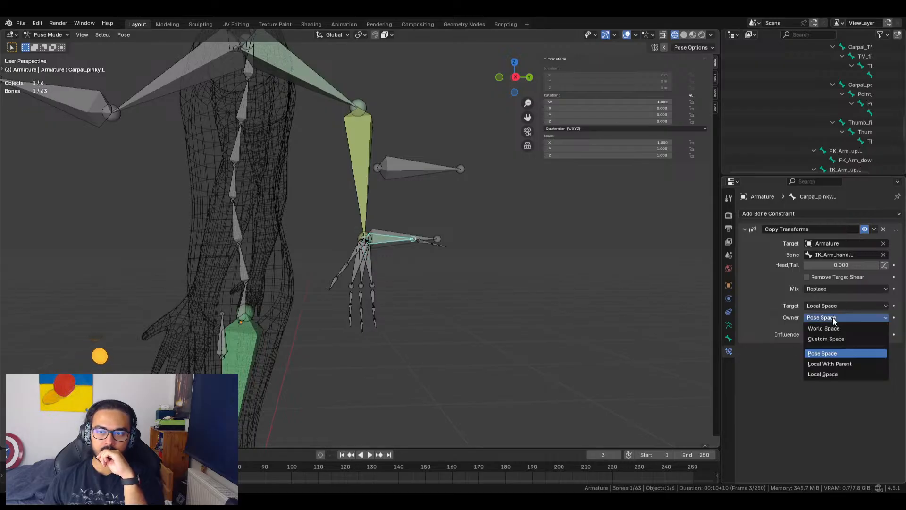
left_click(835, 363)
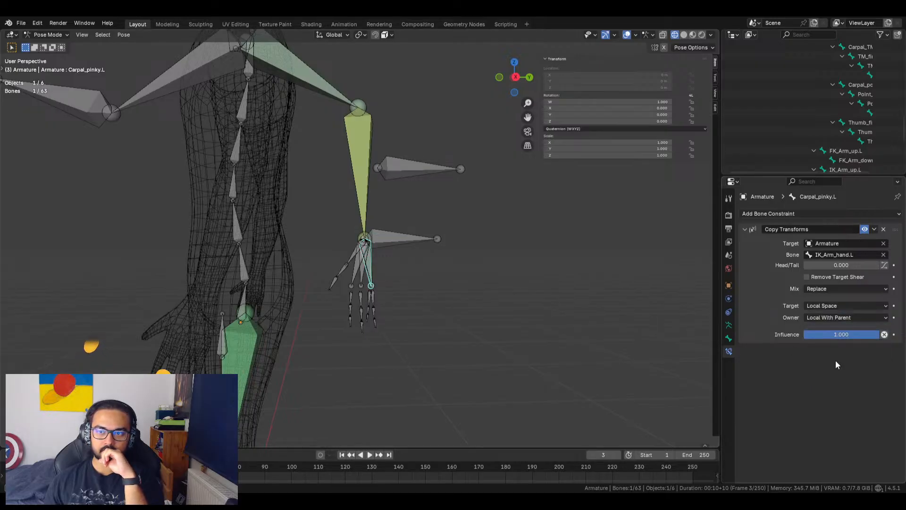
left_click(825, 305)
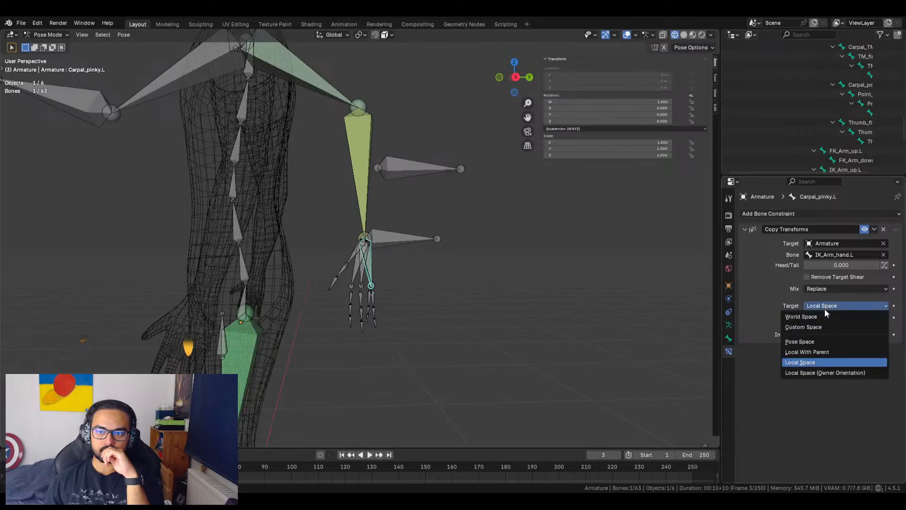
left_click(823, 350)
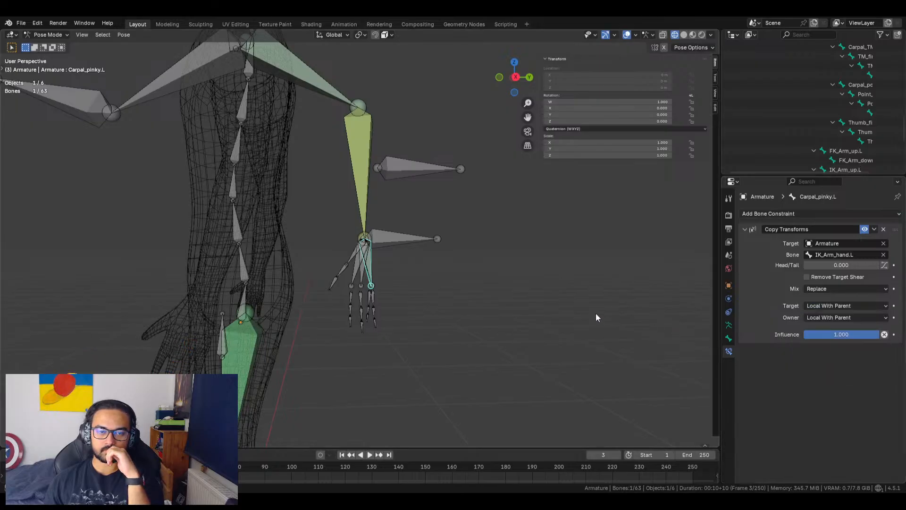
Undo the trial space changes on Carpal_pinky.L's Copy Transforms constraint, restoring Local Space for target and owner
scroll(471, 302, "up", 4)
scroll(475, 309, "up", 1)
key("ctrl+z")
key("ctrl+z")
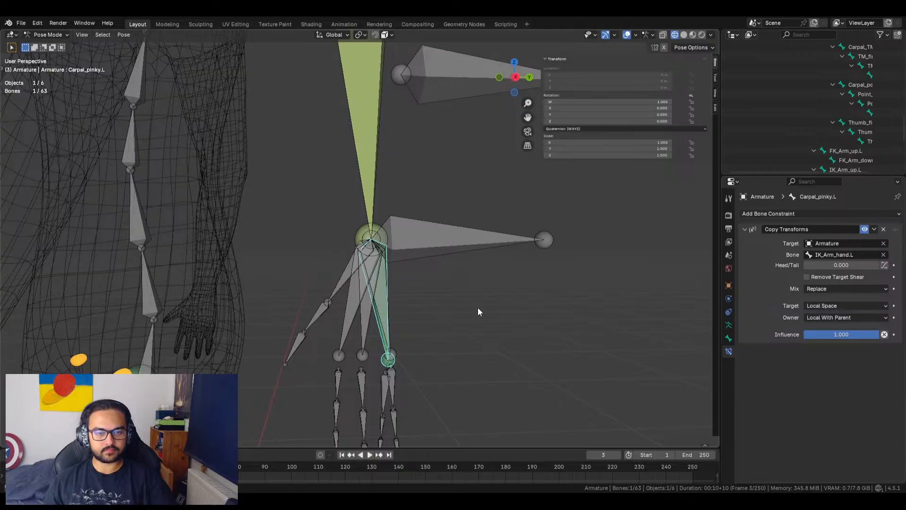
key("ctrl+shift+z")
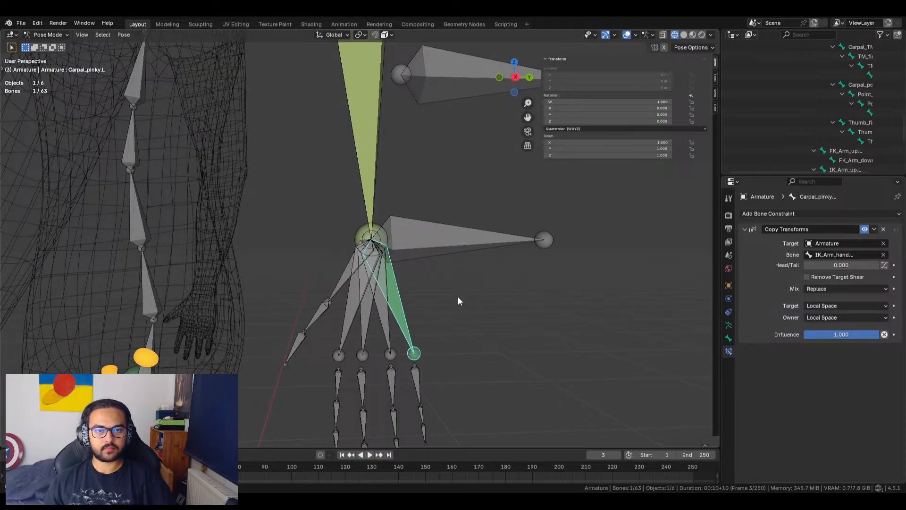
Test the hand constraint by moving IK_Arm_hand.L across the body, cancelling the move
scroll(458, 293, "down", 1)
scroll(454, 290, "down", 5)
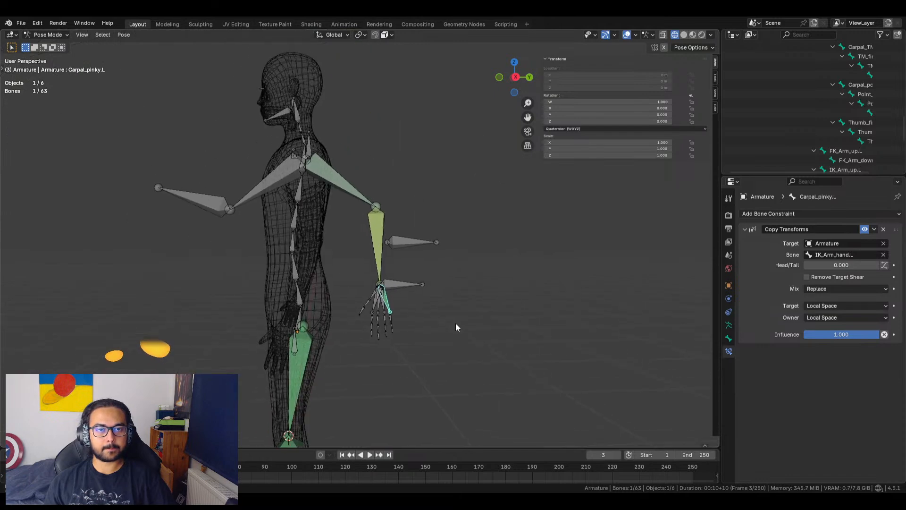
left_click(402, 285)
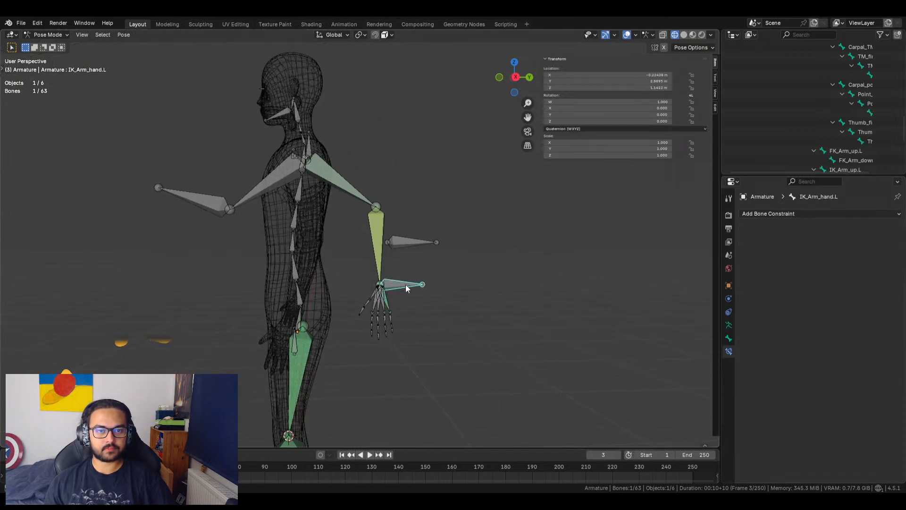
key("g")
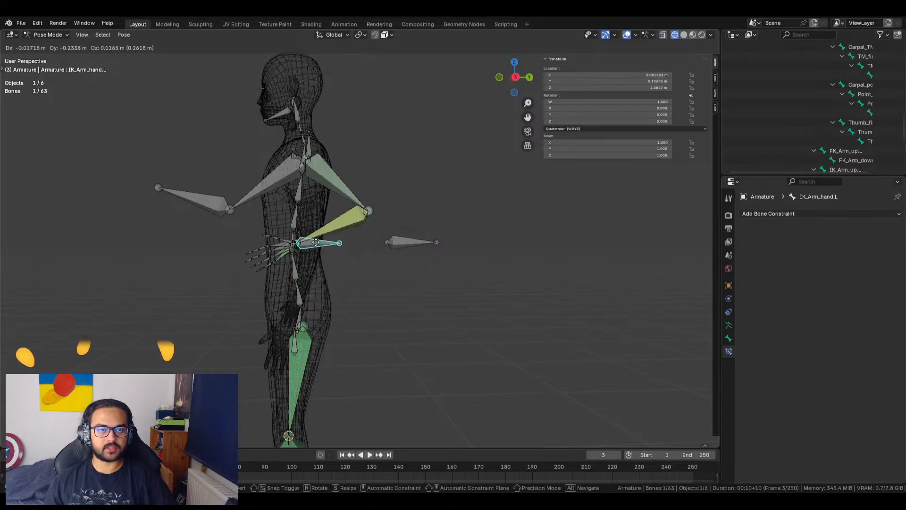
left_click(350, 294)
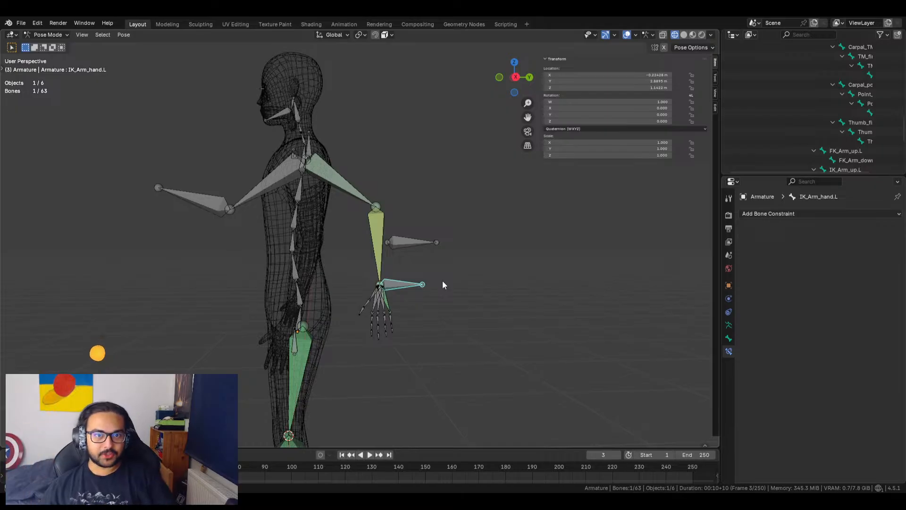
Reset IK_Arm_hand.L's X, Y and Z location to 0
scroll(447, 306, "up", 2)
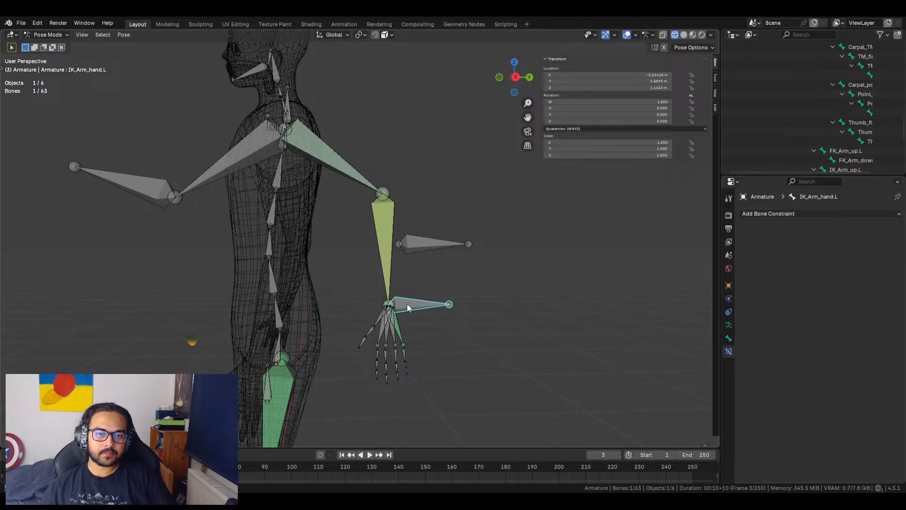
left_click_drag(623, 75, 622, 87)
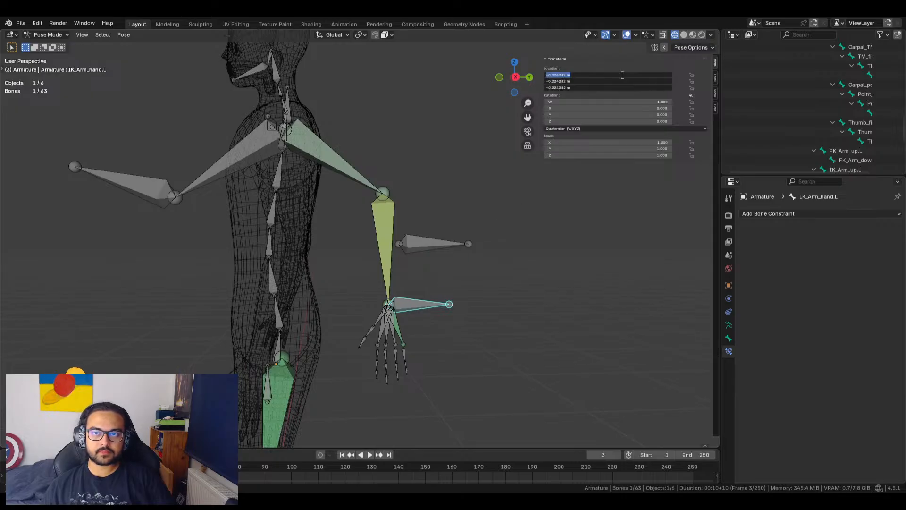
type("0")
key("Return")
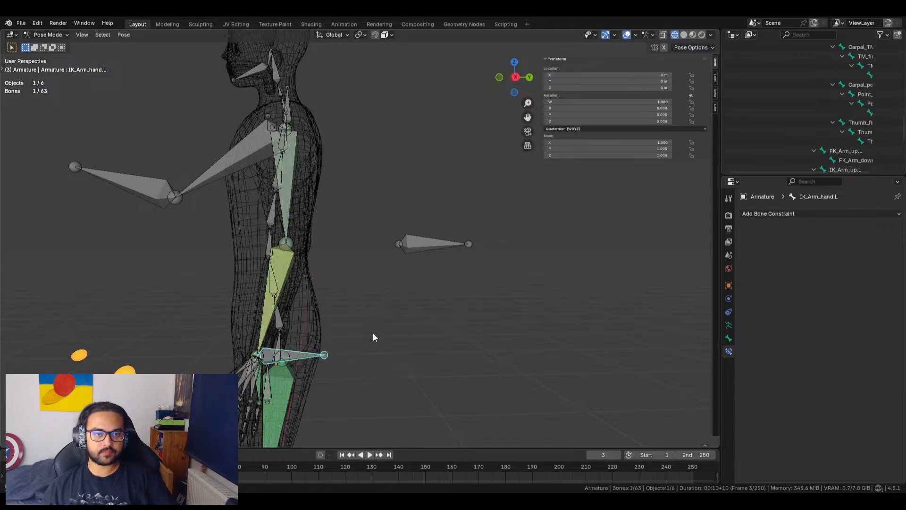
Try Pose Space as the target space of Carpal_pinky.L's Copy Transforms constraint, undo it, and remove the constraint
middle_click_drag(374, 337, 523, 208, "shift")
middle_click_drag(463, 265, 540, 290)
scroll(447, 289, "up", 5)
left_click(434, 261)
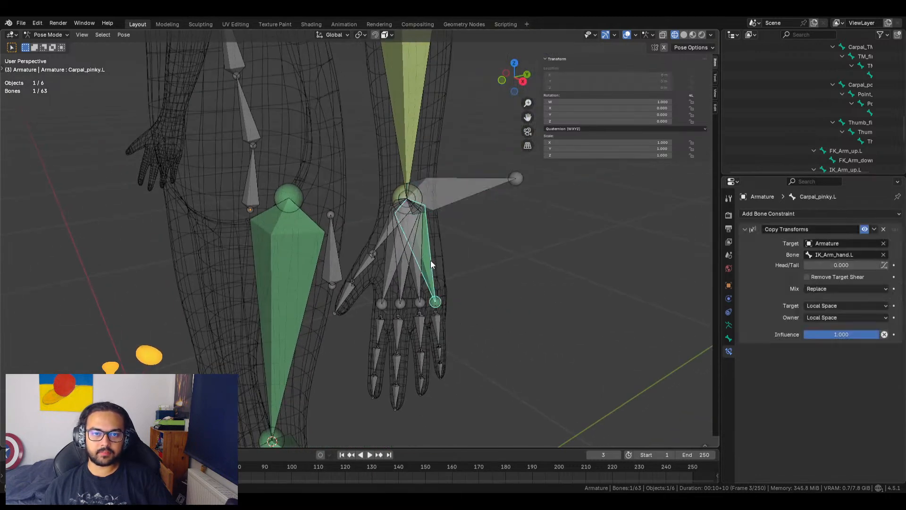
left_click(839, 305)
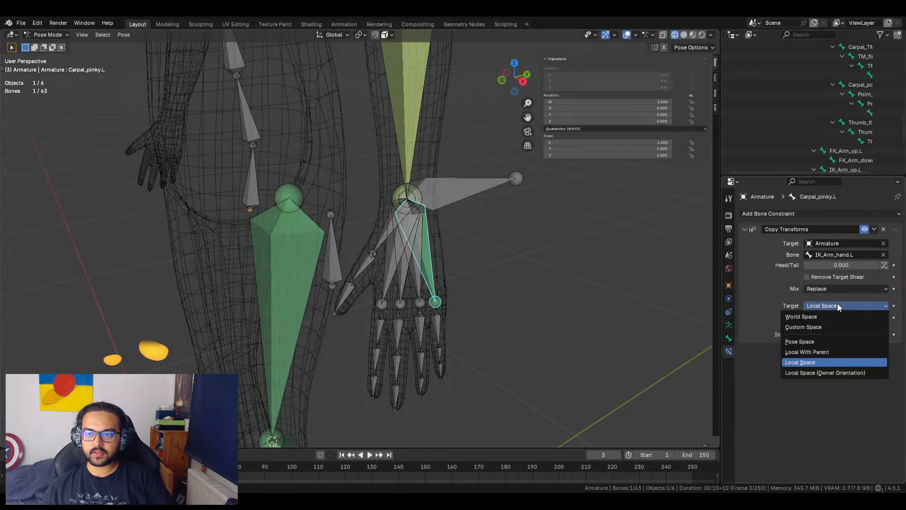
left_click(825, 342)
middle_click_drag(617, 320, 653, 283)
key("ctrl+z")
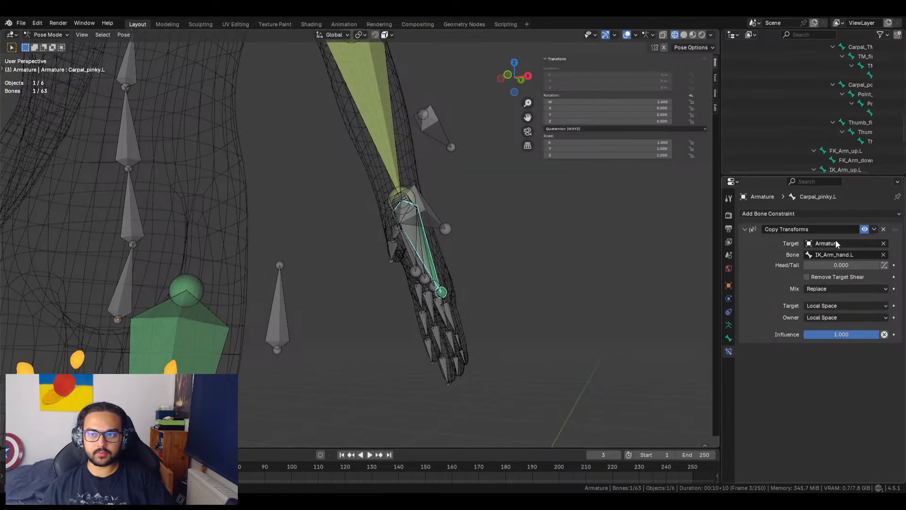
left_click(884, 229)
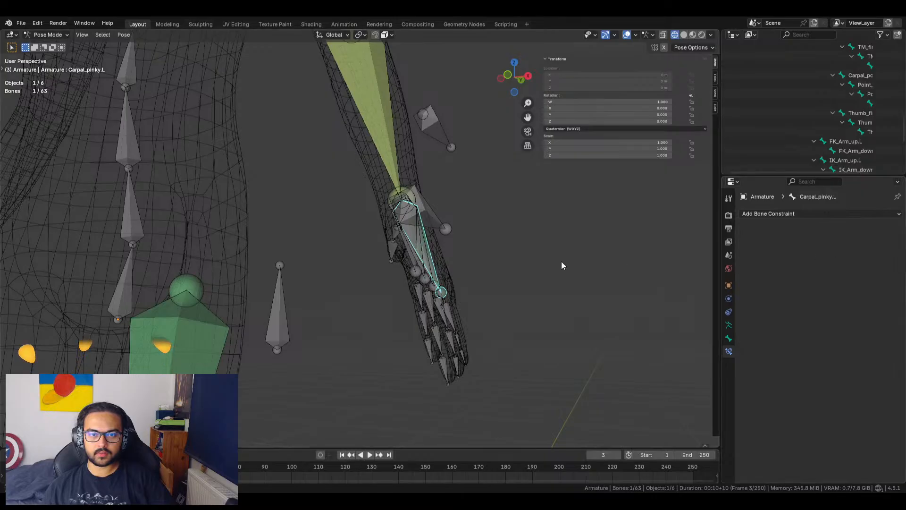
Add a new Copy Transforms constraint to Carpal_pinky.L and clear the bone's constraints again
middle_click_drag(562, 261, 474, 284)
left_click(783, 214)
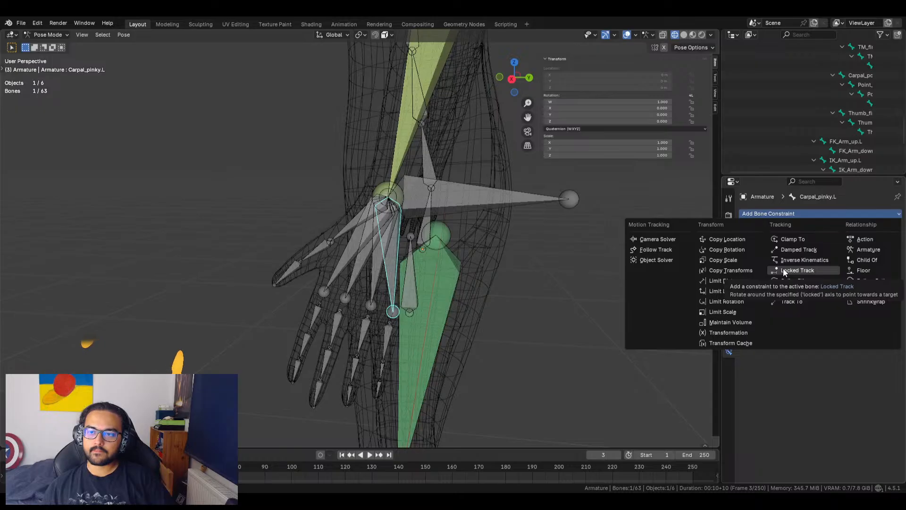
left_click(736, 271)
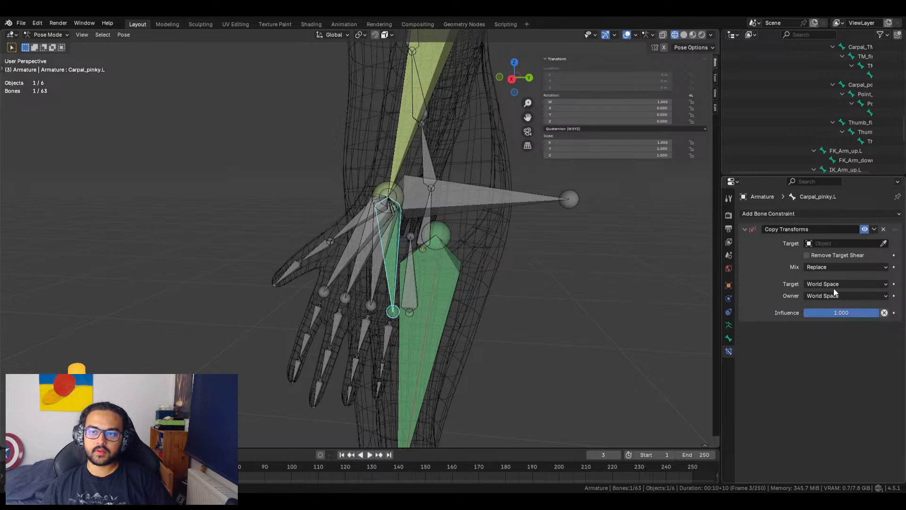
left_click(836, 263)
left_click(836, 264)
middle_click_drag(528, 271, 554, 255)
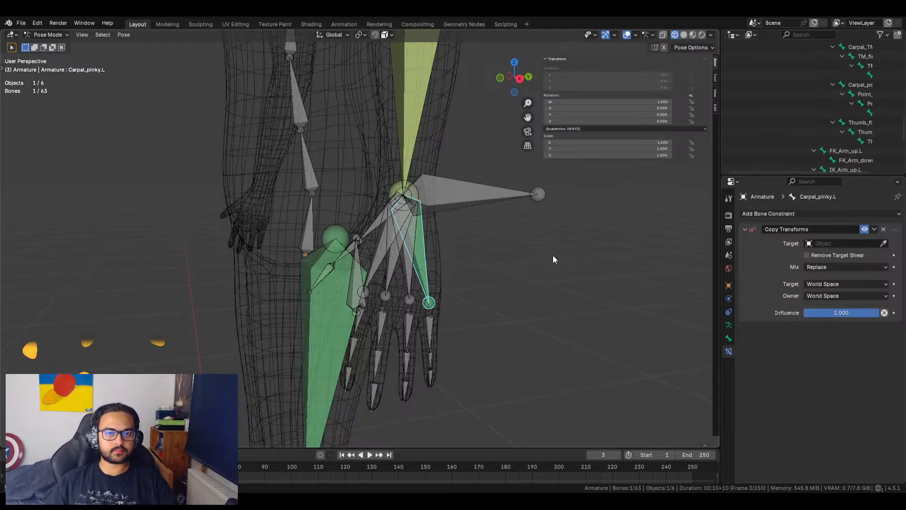
key("ctrl+alt+c")
Test how the unconstrained hand follows by moving IK_Arm_hand.L away from the body, cancelling the move
left_click(484, 201)
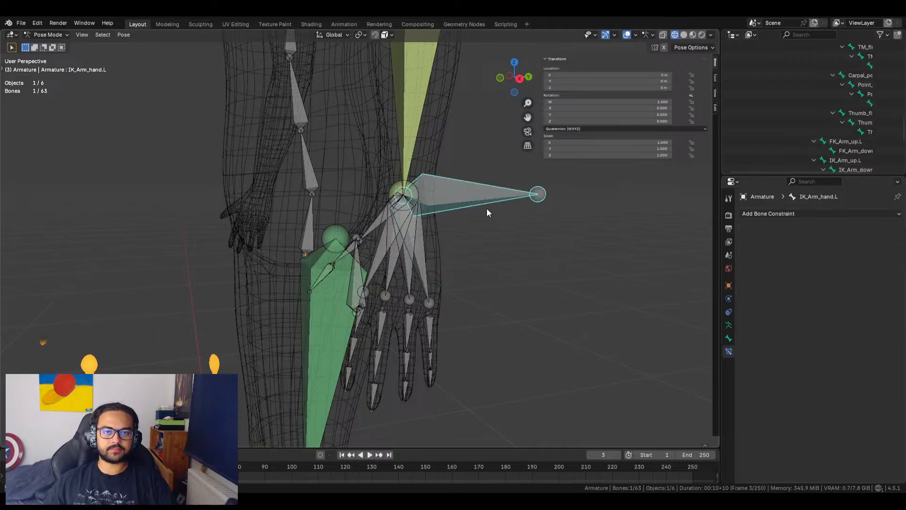
scroll(528, 260, "down", 6)
key("a")
key("w")
middle_click_drag(466, 225, 449, 257)
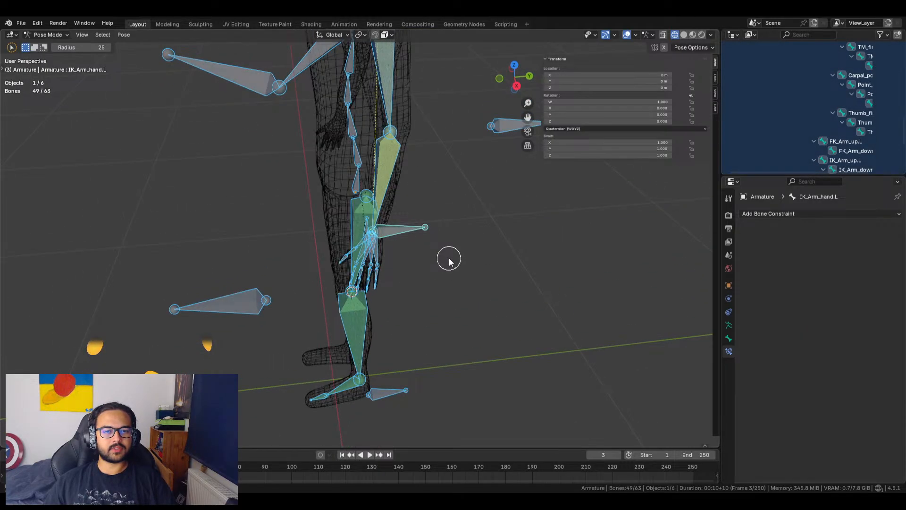
key("alt+a")
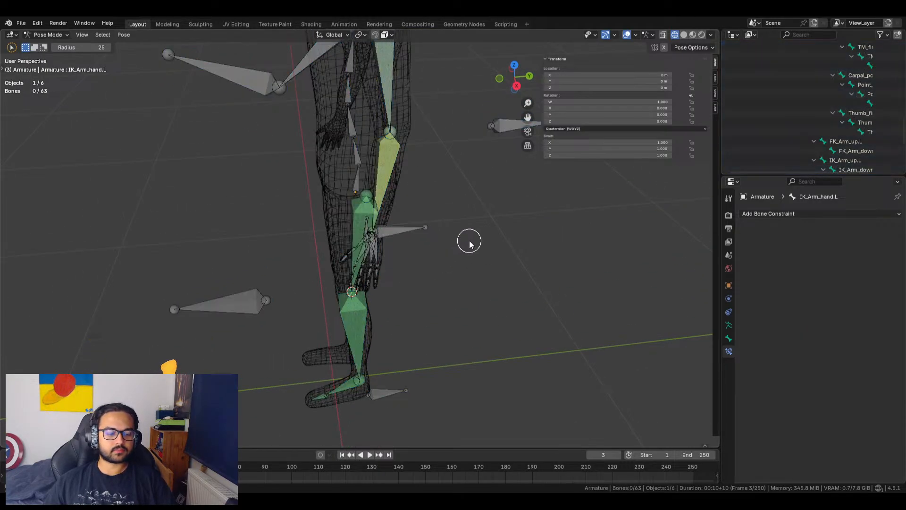
key("w")
middle_click_drag(471, 274, 518, 302)
left_click(393, 285)
key("g")
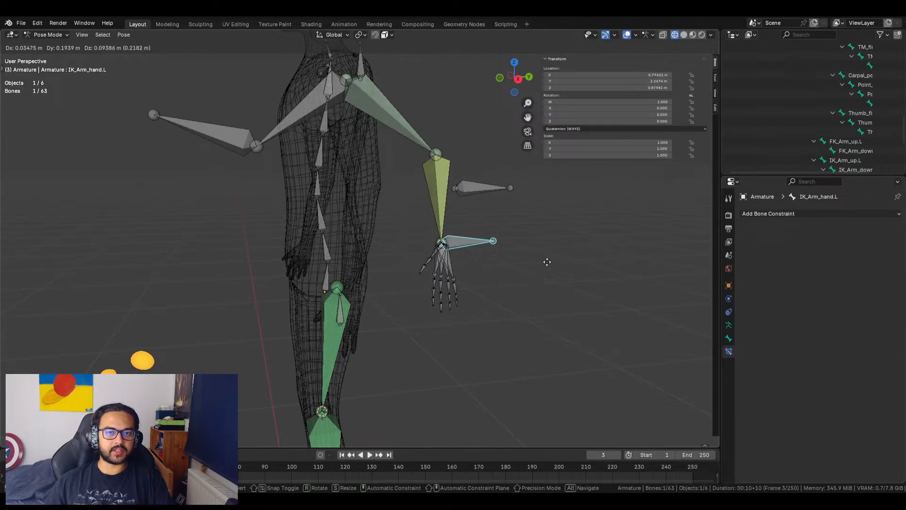
key("Escape")
Add a Copy Rotation constraint to Carpal_pinky.L
left_click(355, 303)
scroll(378, 311, "up", 6)
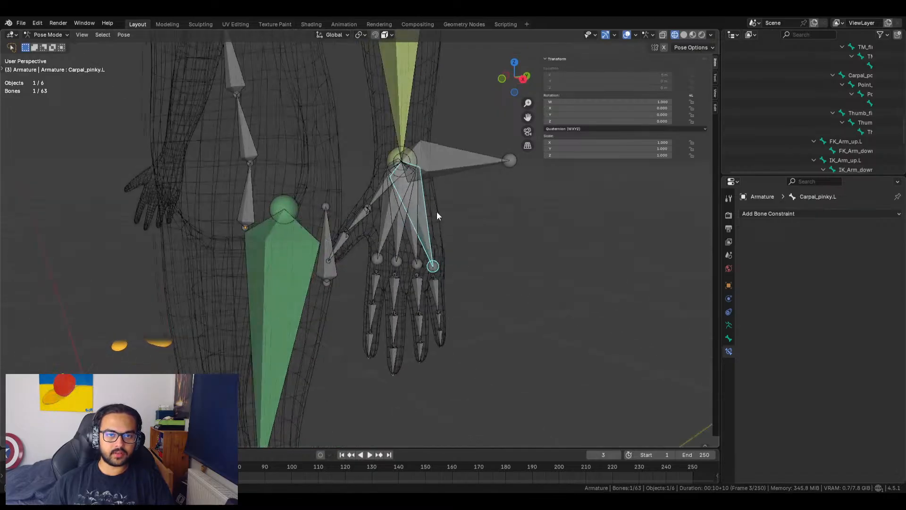
scroll(439, 217, "up", 1)
left_click(795, 212)
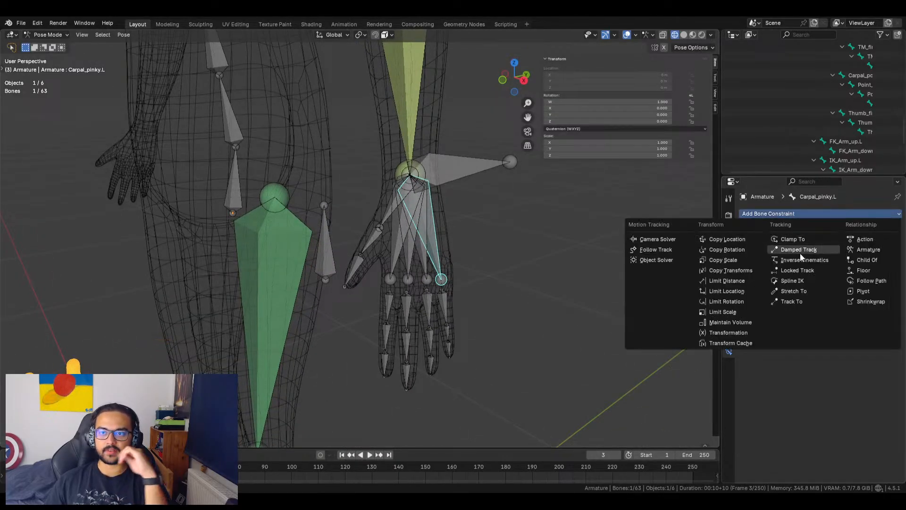
left_click(732, 248)
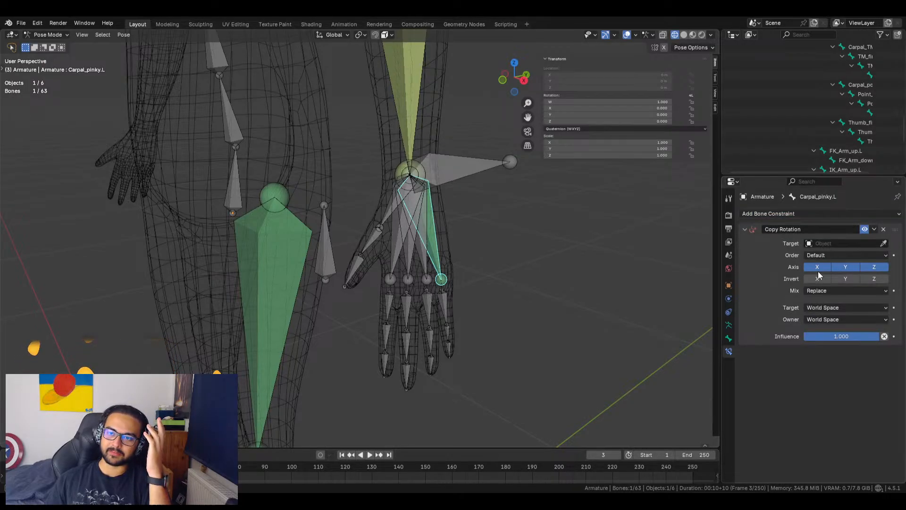
Set both the target space and the owner space of Carpal_pinky.L's Copy Rotation constraint to Local Space
middle_click_drag(613, 304, 582, 303)
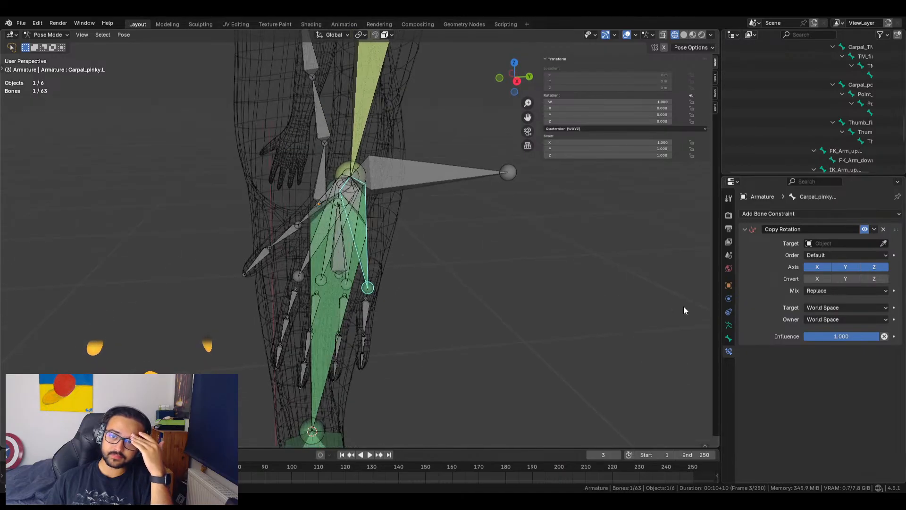
left_click(831, 308)
left_click(834, 338)
left_click(833, 319)
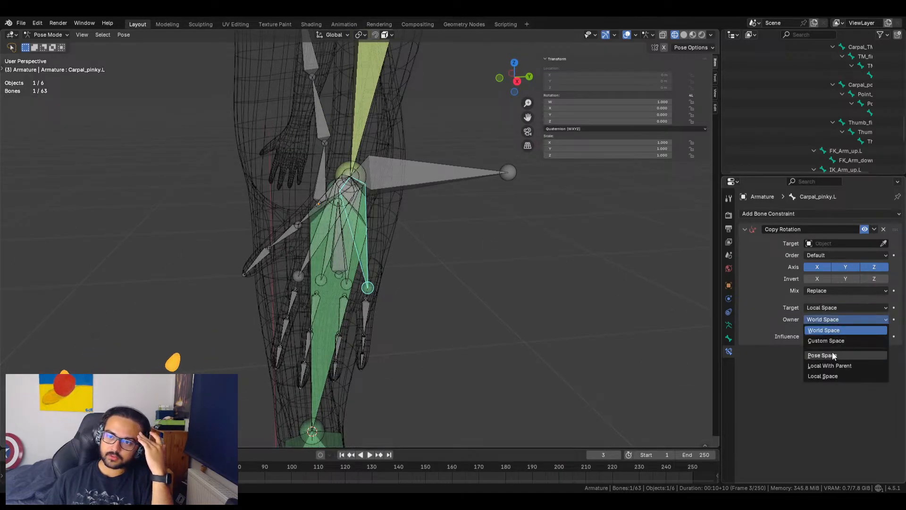
left_click(832, 376)
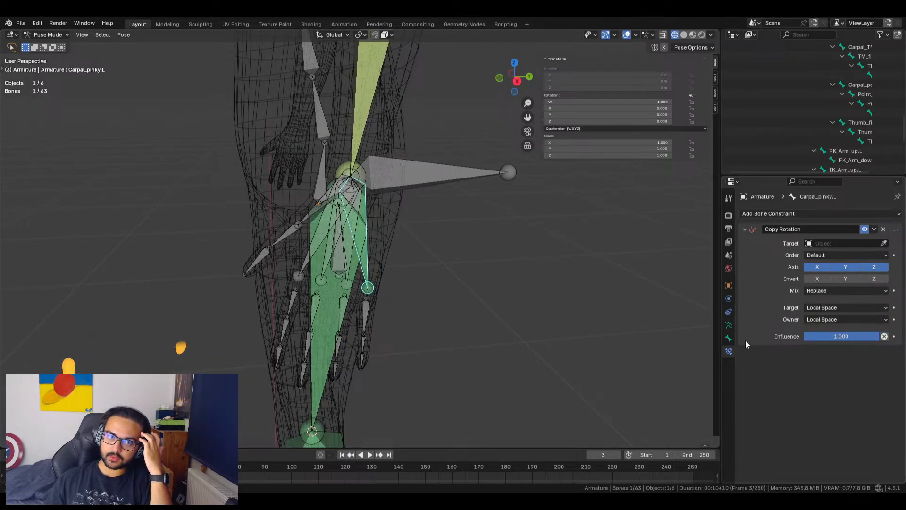
Set the Armature as the Copy Rotation constraint's target on Carpal_pinky.L, with IK_Arm_hand.L as the target bone
left_click(398, 178)
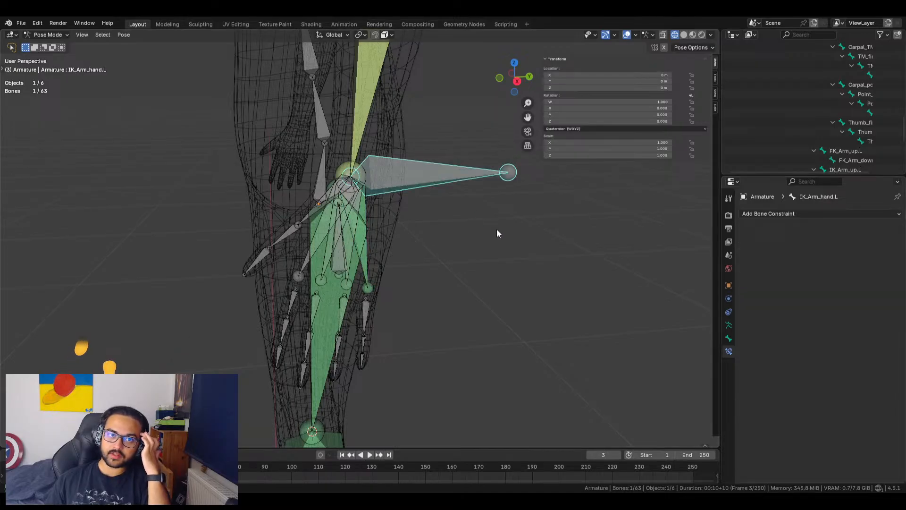
left_click(364, 258)
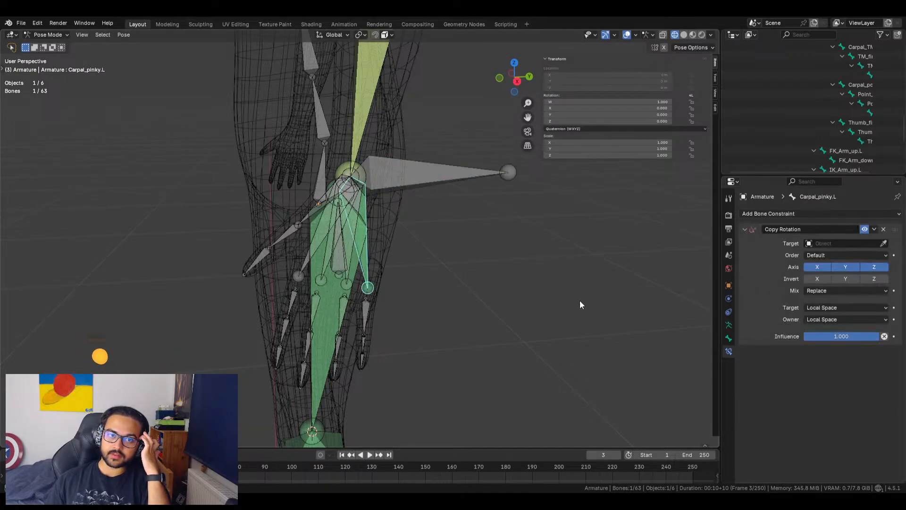
left_click(883, 243)
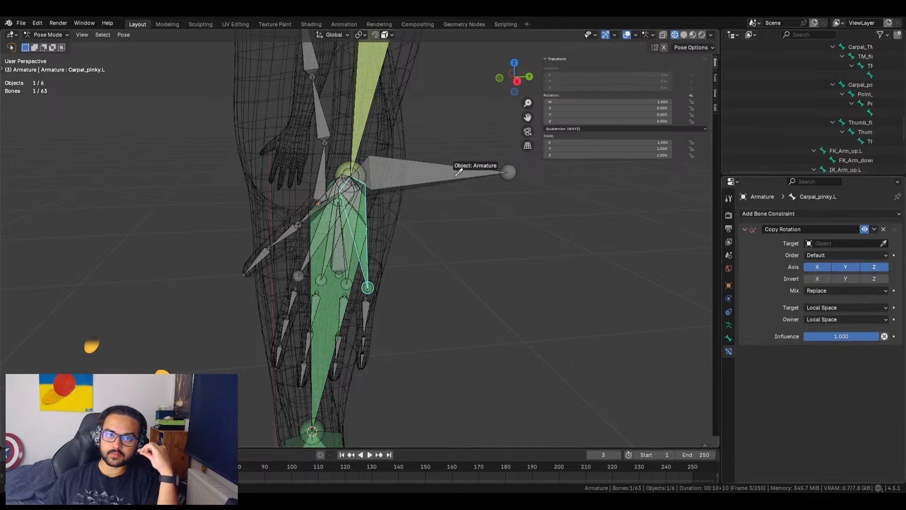
left_click(450, 173)
left_click(884, 255)
left_click(399, 171)
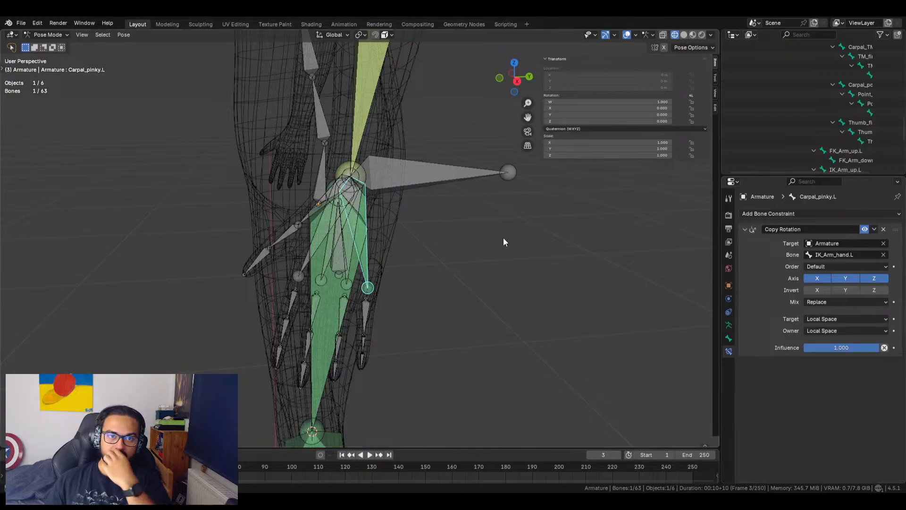
Test Carpal_pinky.L's Copy Rotation constraint by moving IK_Arm_hand.L, cancelling the move
left_click(419, 168)
scroll(479, 258, "down", 3)
mouse_move(472, 254)
middle_mouse_down()
mouse_move(497, 253)
mouse_move(477, 255)
middle_mouse_up()
key("g")
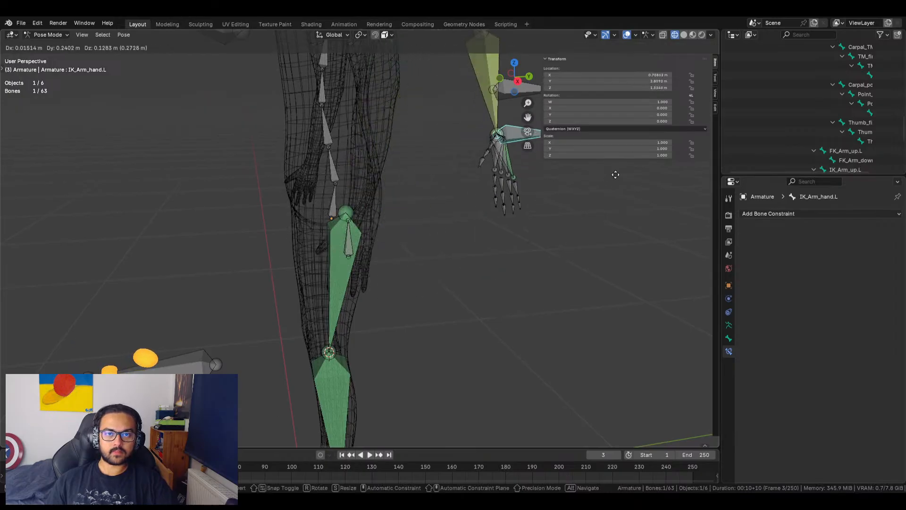
right_click(559, 179)
Try turning off Use Tail in IK_Arm_down.L's IK constraint, and undo the change
left_click(365, 235)
mouse_move(468, 253)
middle_mouse_down()
mouse_move(490, 255)
mouse_move(482, 255)
middle_mouse_up()
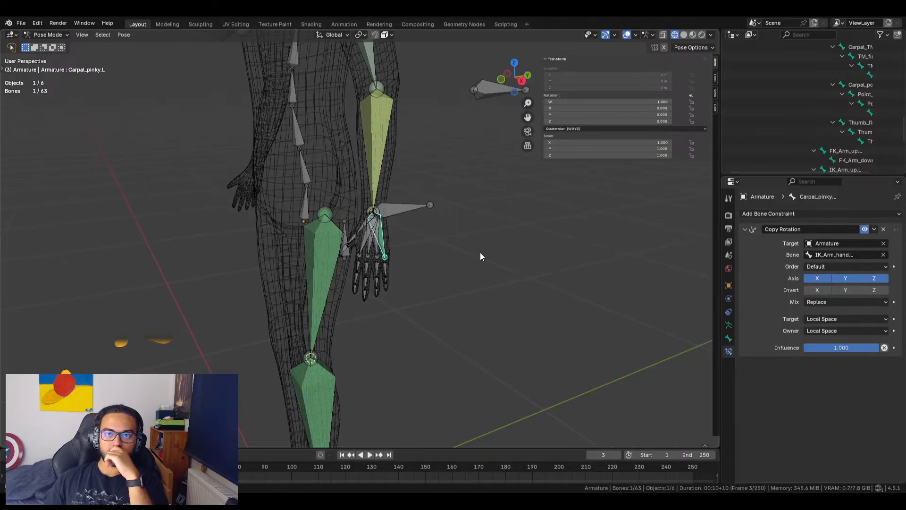
middle_click_drag(546, 244, 483, 245)
scroll(382, 229, "up", 3)
middle_click_drag(381, 228, 441, 238)
left_click(406, 198)
left_click(403, 196)
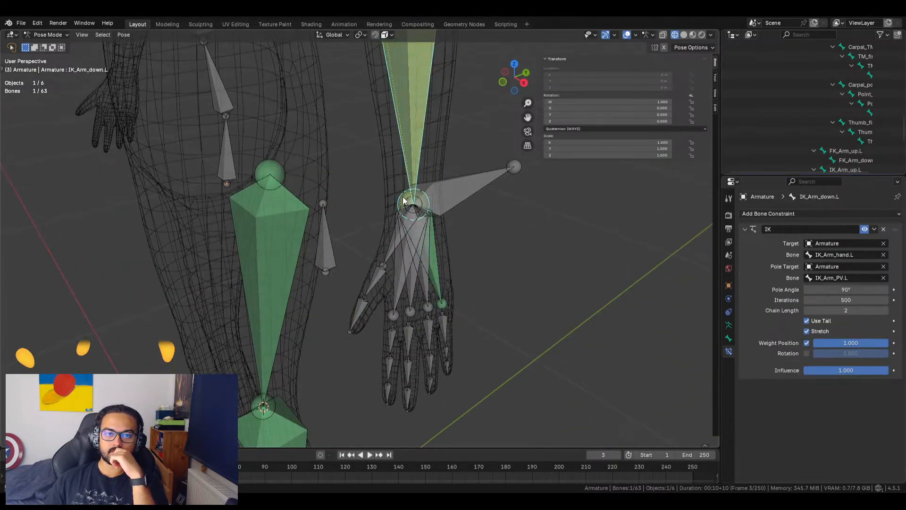
left_click(807, 321)
middle_click_drag(558, 247, 529, 251)
key("ctrl+z")
Try enabling the Rotation weight in IK_Arm_down.L's IK constraint, and disable it again
scroll(555, 217, "down", 5)
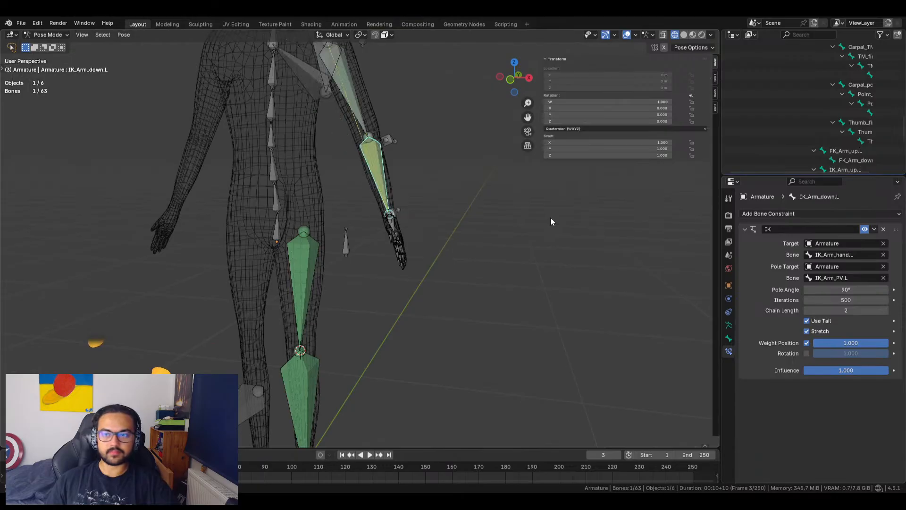
scroll(551, 221, "up", 5)
middle_click_drag(548, 223, 513, 233)
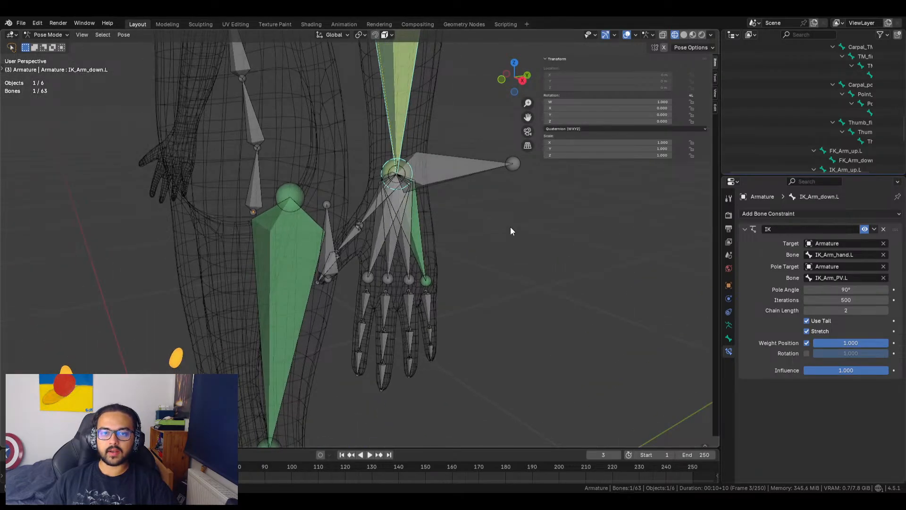
middle_click_drag(492, 202, 450, 229, "shift")
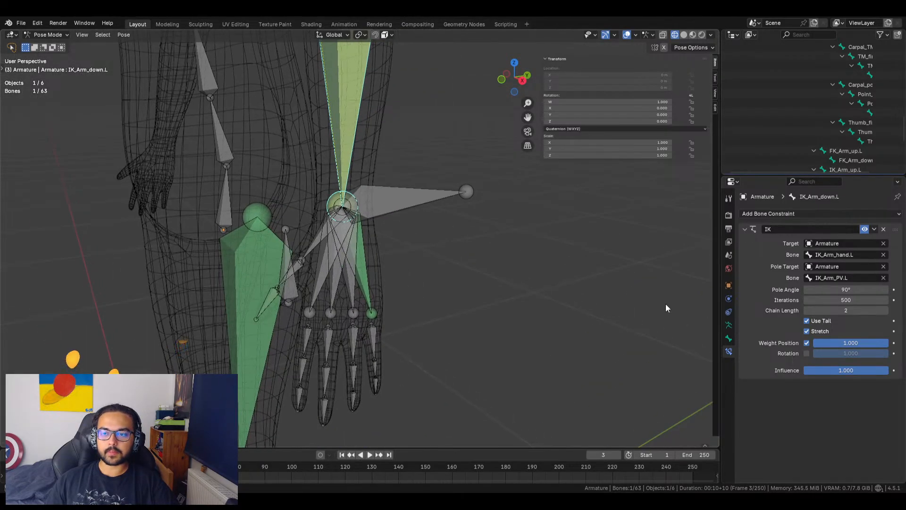
mouse_move(862, 339)
left_mouse_down()
mouse_move(788, 340)
mouse_move(863, 339)
left_mouse_up()
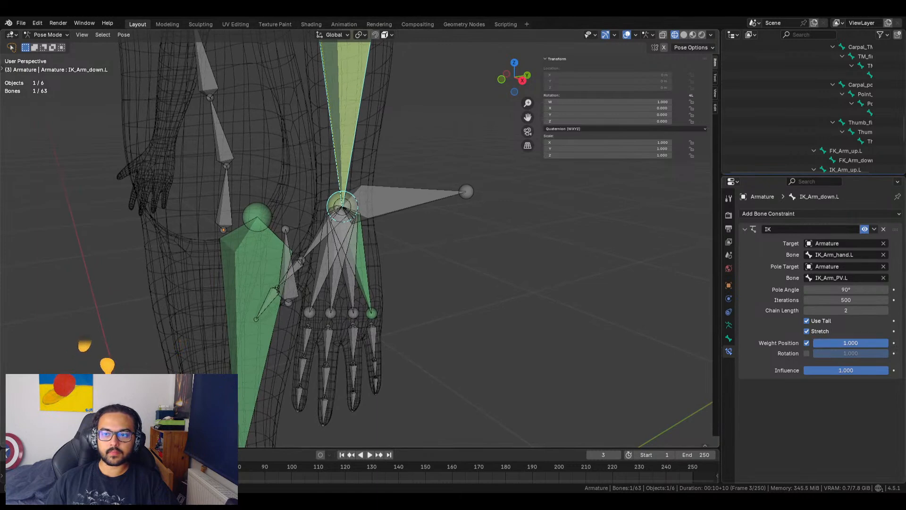
left_click(807, 354)
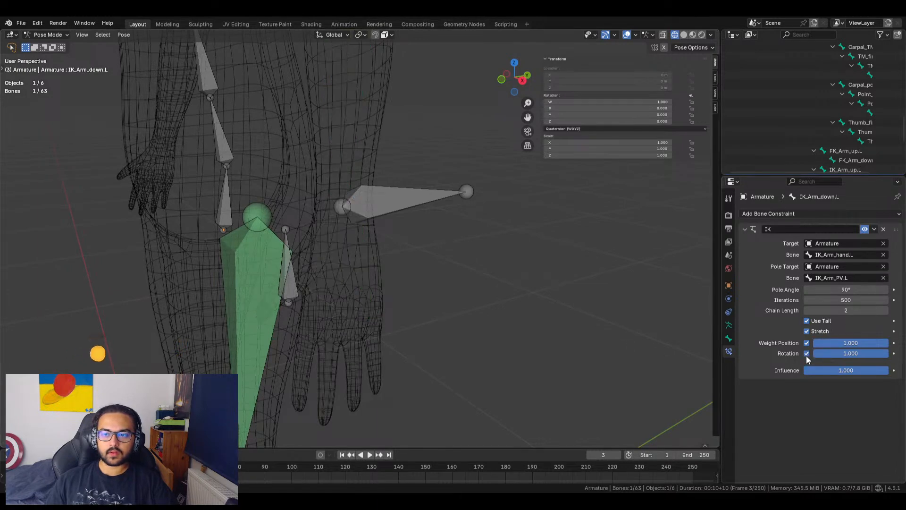
left_click(806, 354)
Toggle the Rotation weight of IK_Arm_down.L's IK constraint repeatedly to compare the arm poses, leaving it enabled at 1.000
scroll(447, 260, "down", 8)
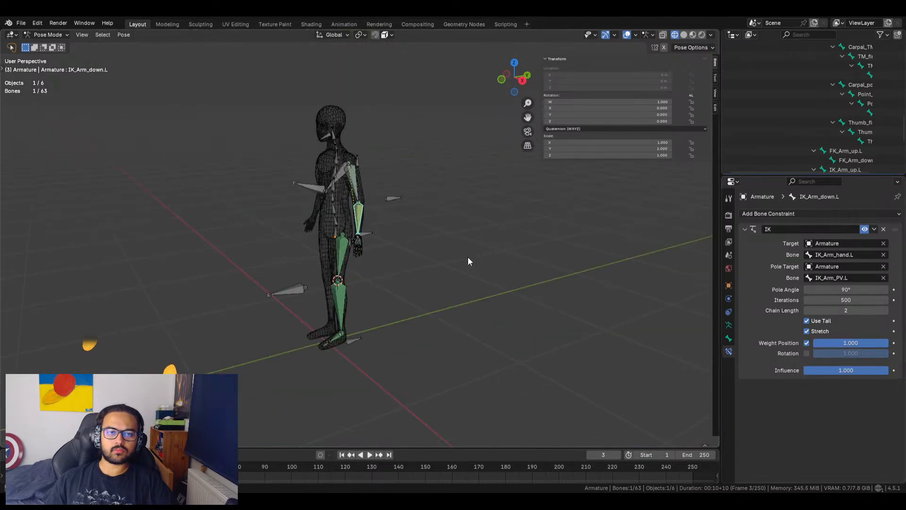
scroll(466, 257, "up", 3)
left_click(806, 353)
left_click(806, 353)
left_click(806, 353)
left_click(806, 353)
left_click(806, 353)
left_click(807, 354)
left_click(807, 353)
mouse_move(850, 353)
left_mouse_down()
mouse_move(775, 353)
mouse_move(851, 354)
left_mouse_up()
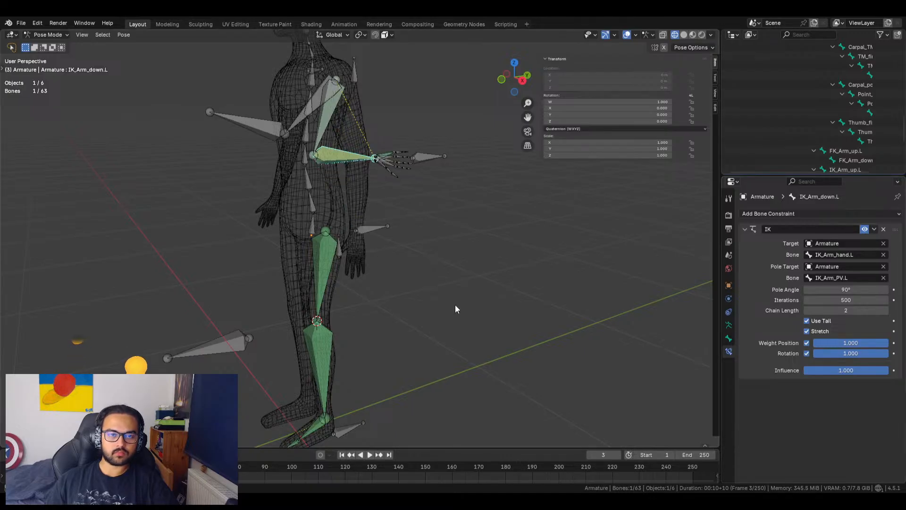
Undo the last pose change of the left arm and select the IK_Arm_hand.L bone
key("ctrl+z")
scroll(406, 226, "up", 4)
left_click(391, 208)
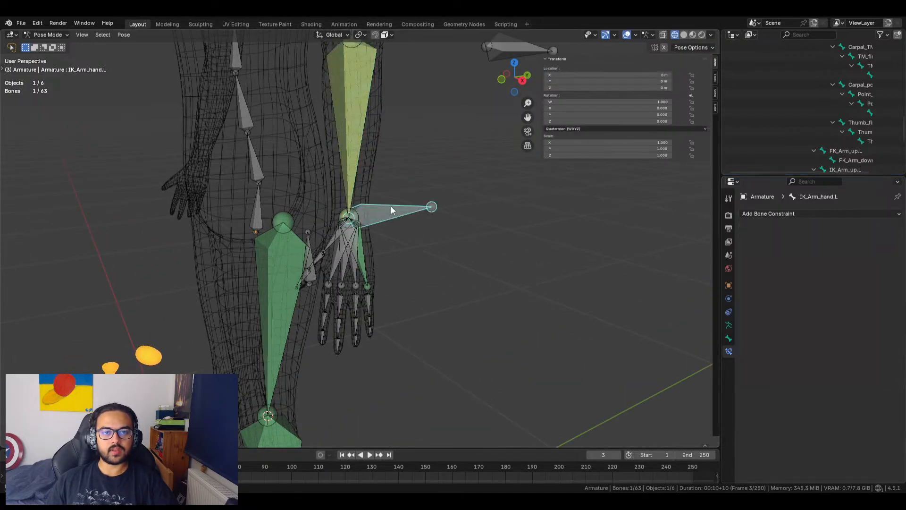
Examine the Carpal_pinky.L bone in the left hand and its Copy Rotation constraint settings
left_click(362, 237)
mouse_move(409, 240)
middle_mouse_down()
mouse_move(375, 237)
mouse_move(392, 243)
middle_mouse_up()
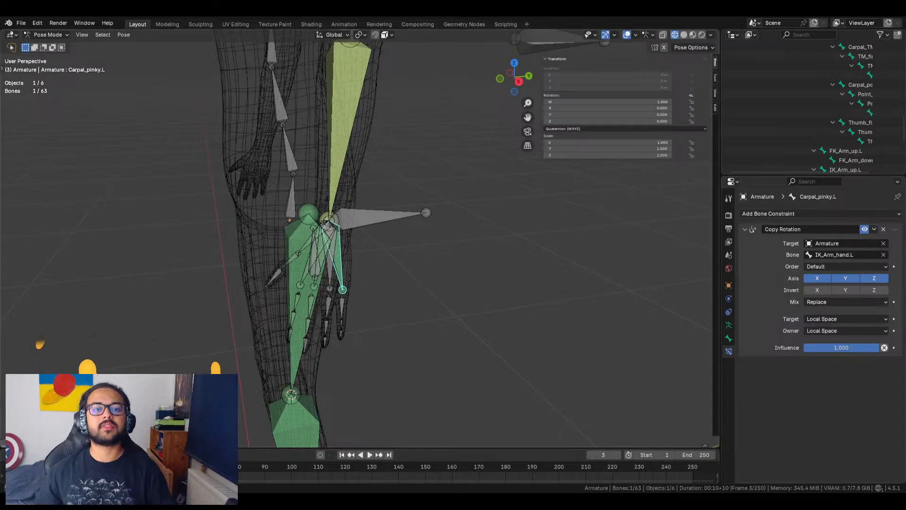
middle_click_drag(461, 265, 496, 261)
scroll(469, 257, "up", 6)
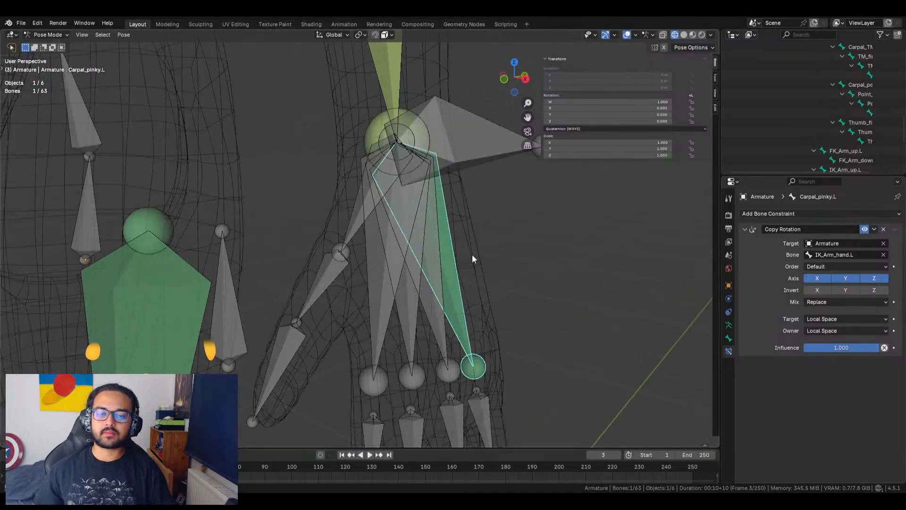
scroll(557, 239, "down", 4)
middle_click_drag(556, 238, 481, 253)
scroll(480, 253, "up", 8)
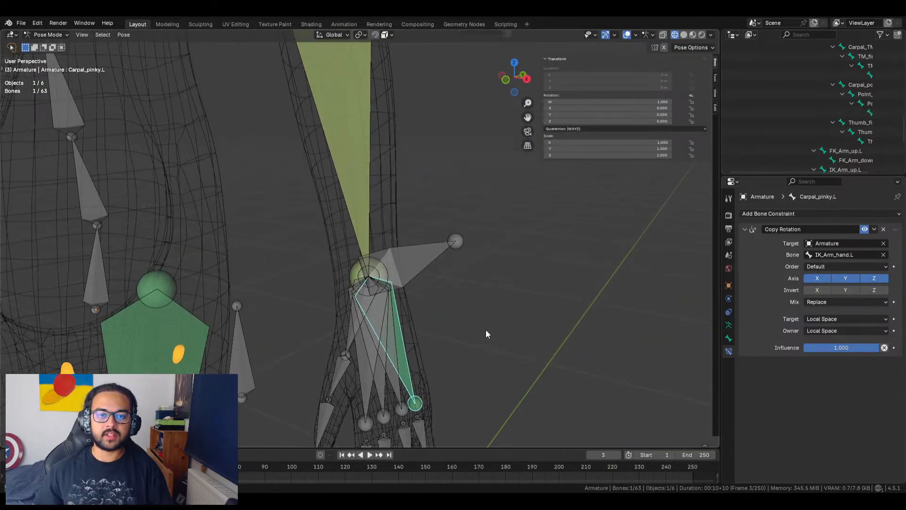
scroll(476, 309, "down", 2)
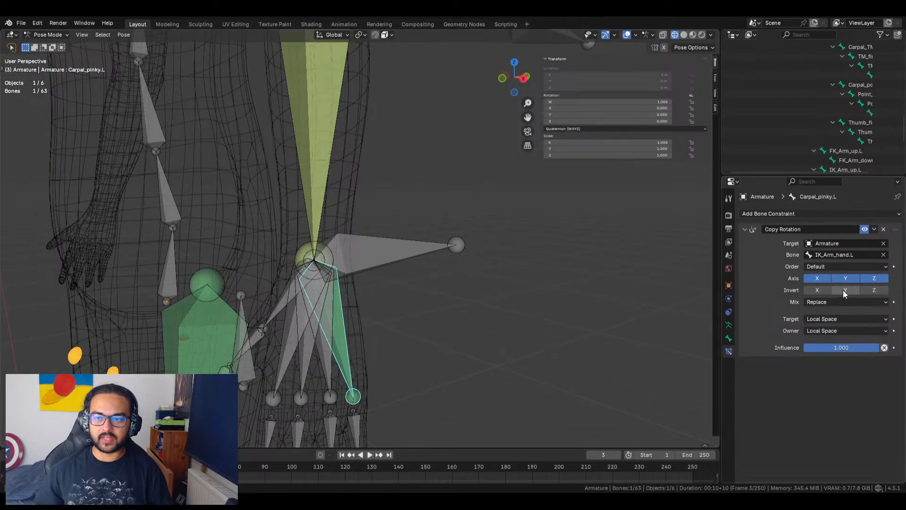
Set the Mix mode of Carpal_pinky.L's Copy Rotation constraint to Add
left_click(873, 290)
left_click(826, 289)
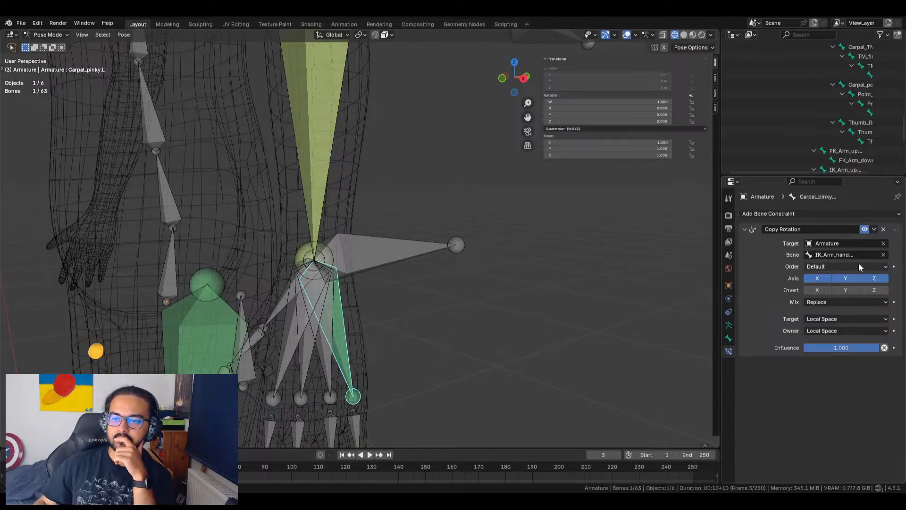
left_click(832, 305)
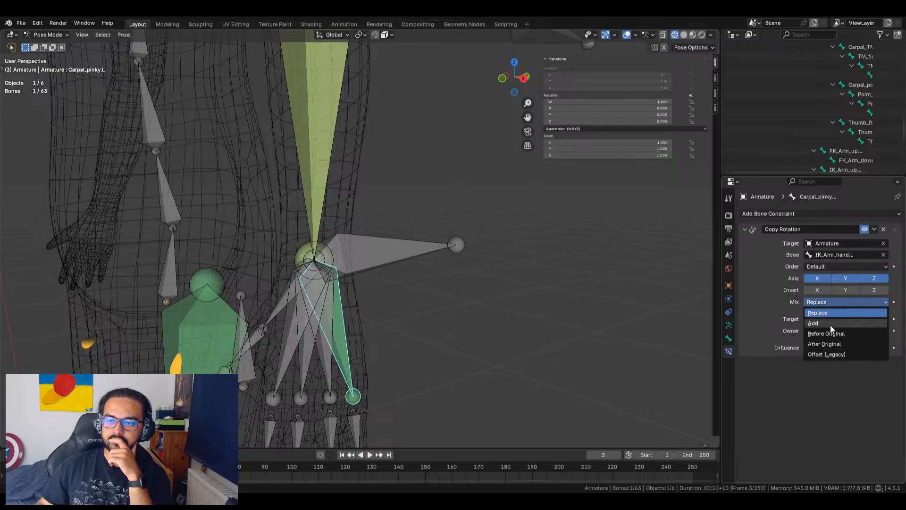
left_click(831, 322)
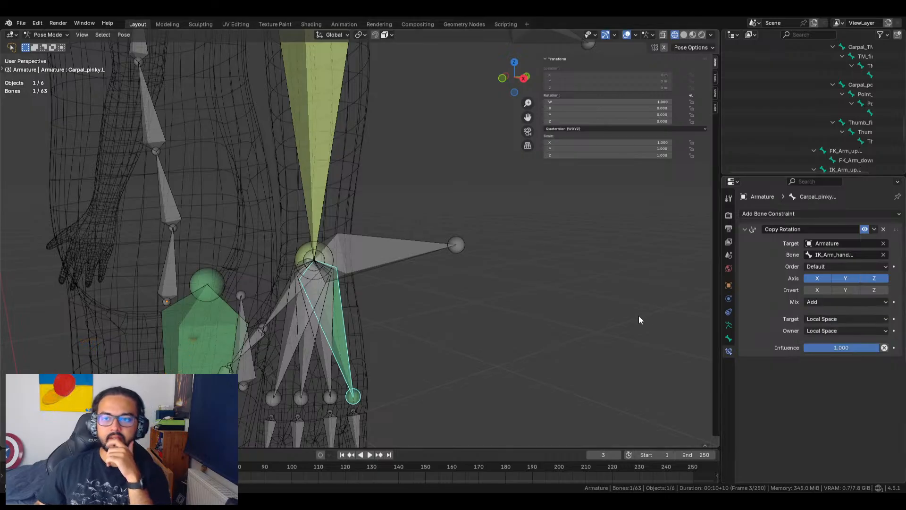
Test-move the IK_Arm_hand.L bone to check how the pinky carpal follows it, cancelling each move
middle_click_drag(639, 315, 592, 316)
left_click(413, 269)
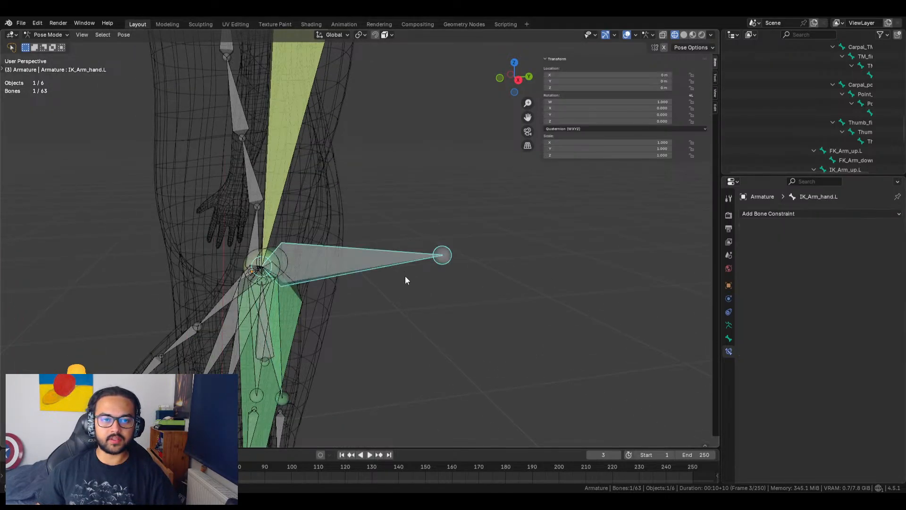
scroll(409, 288, "down", 3)
key("g")
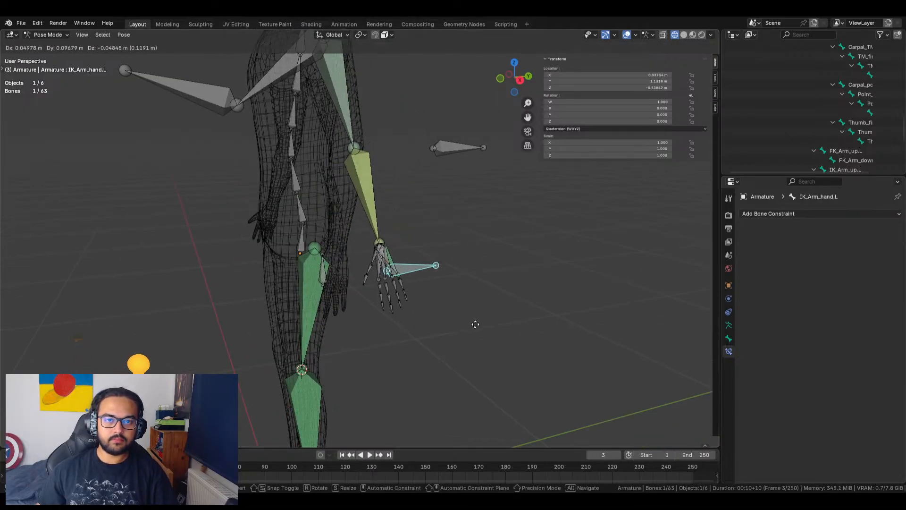
right_click(386, 281)
scroll(350, 274, "up", 2)
scroll(352, 272, "up", 2)
key("g")
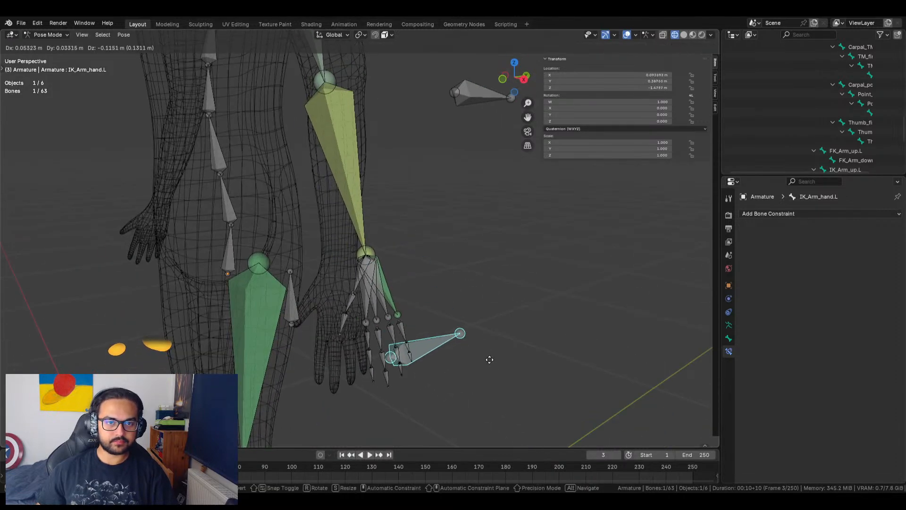
right_click(539, 301)
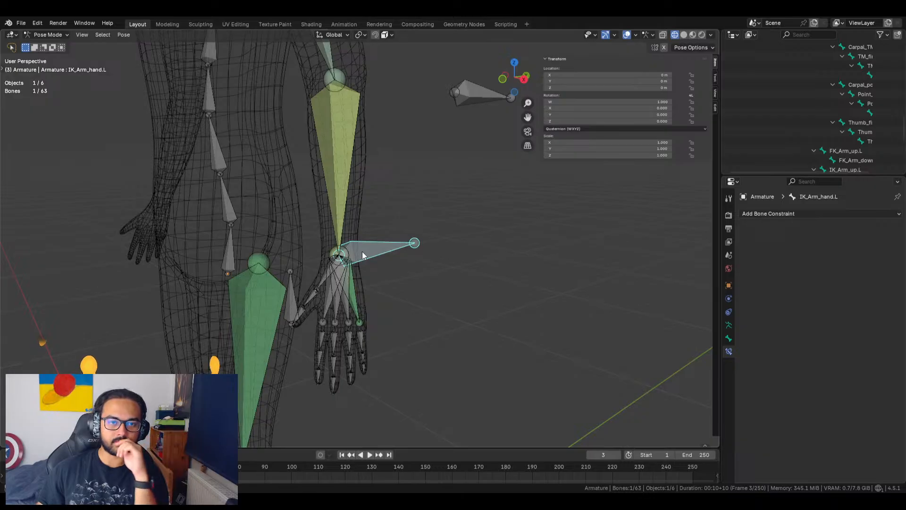
Try varying the X rotation of IK_Arm_hand.L and test-move it upwards, cancelling the move
left_click_drag(609, 108, 581, 106)
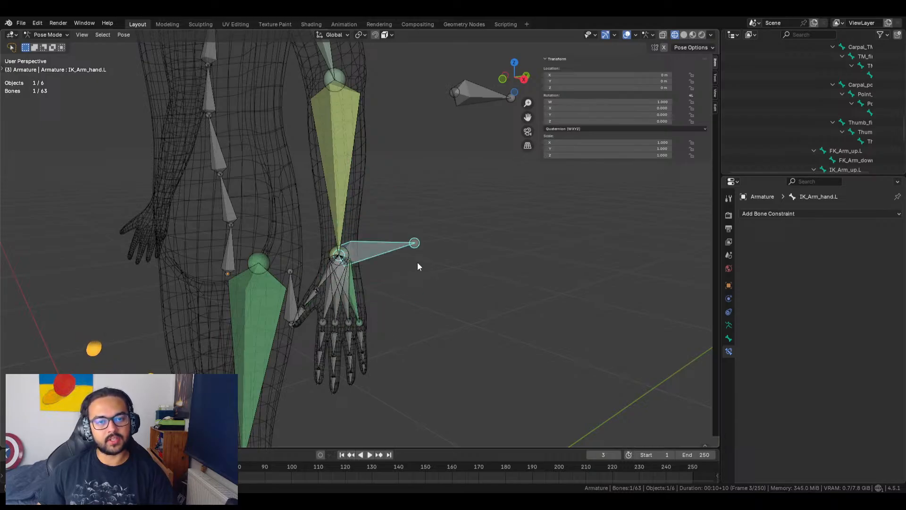
key("g")
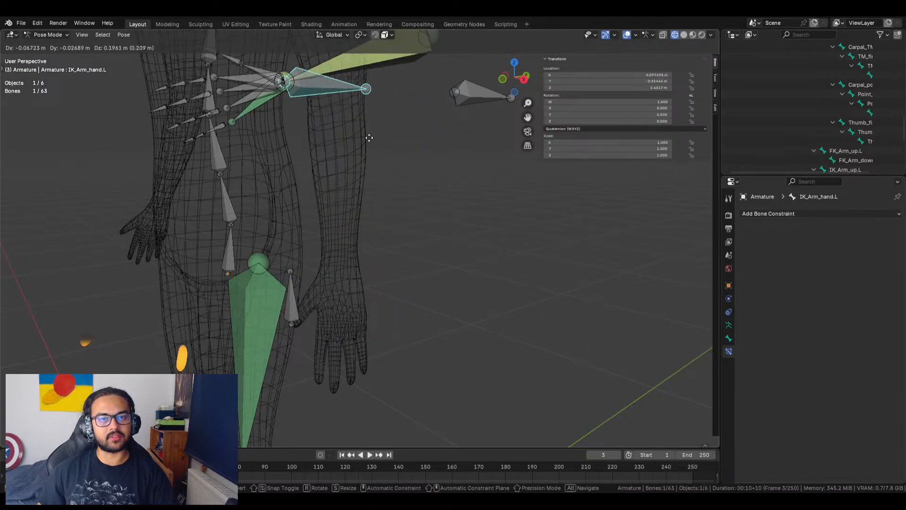
right_click(558, 203)
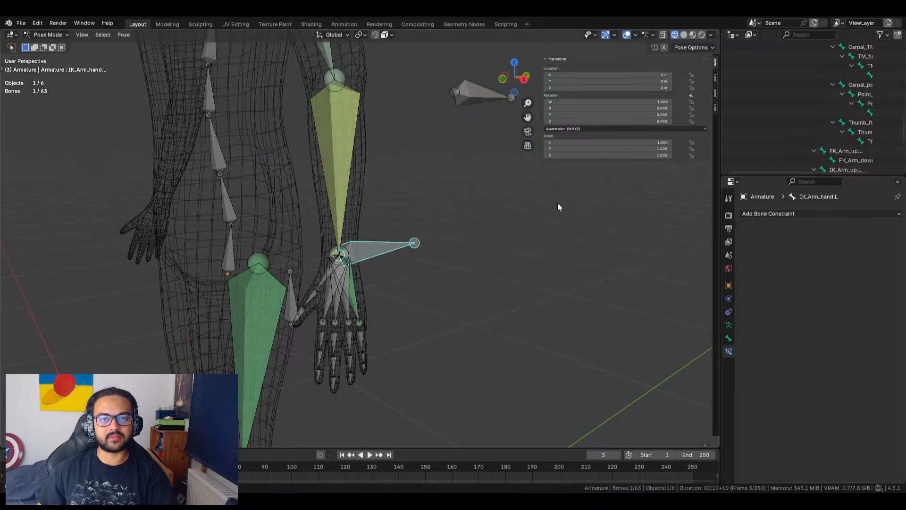
Change the Mix mode of Carpal_pinky.L's Copy Rotation constraint to After Original
left_click(536, 239)
left_click(355, 293)
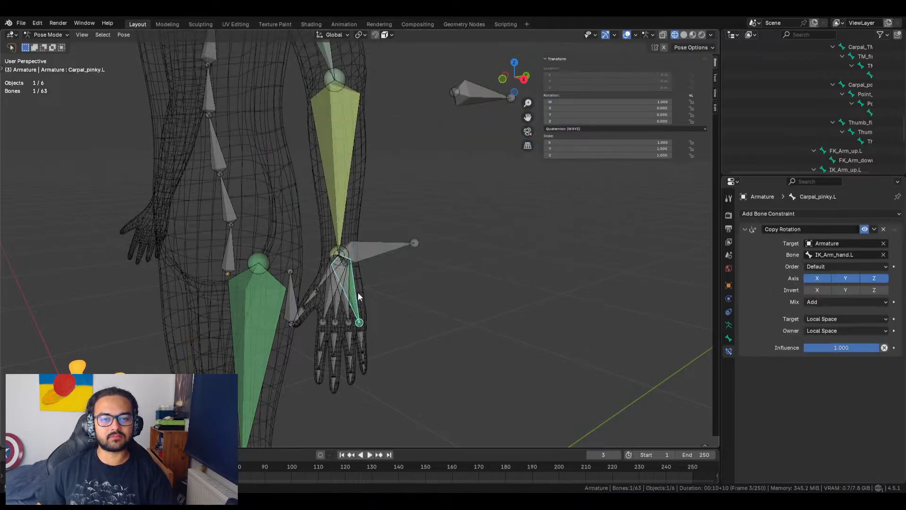
left_click(825, 302)
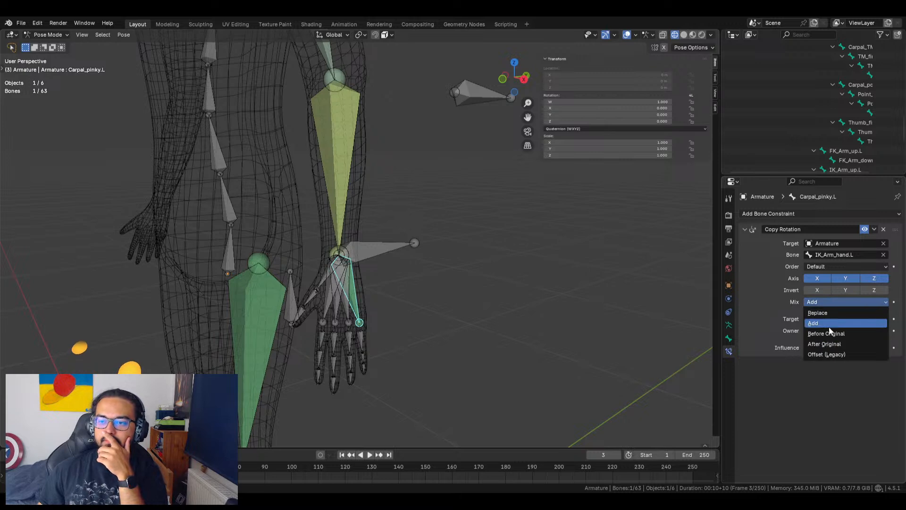
left_click(834, 342)
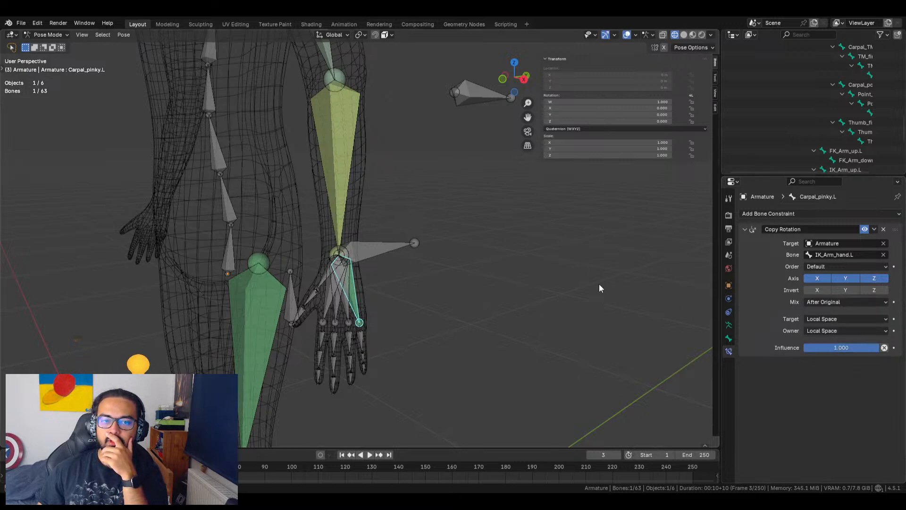
Test the After Original mix by moving IK_Arm_hand.L and cancelling the move
left_click(386, 245)
key("g")
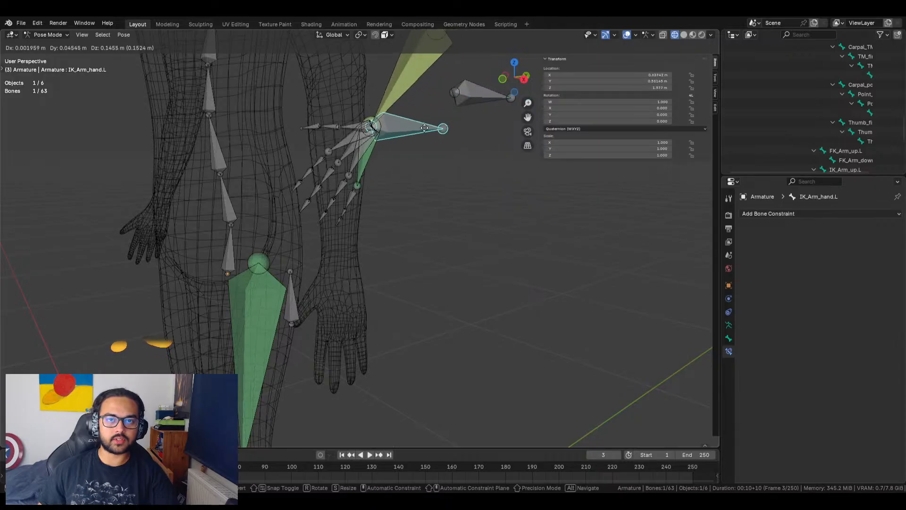
right_click(435, 192)
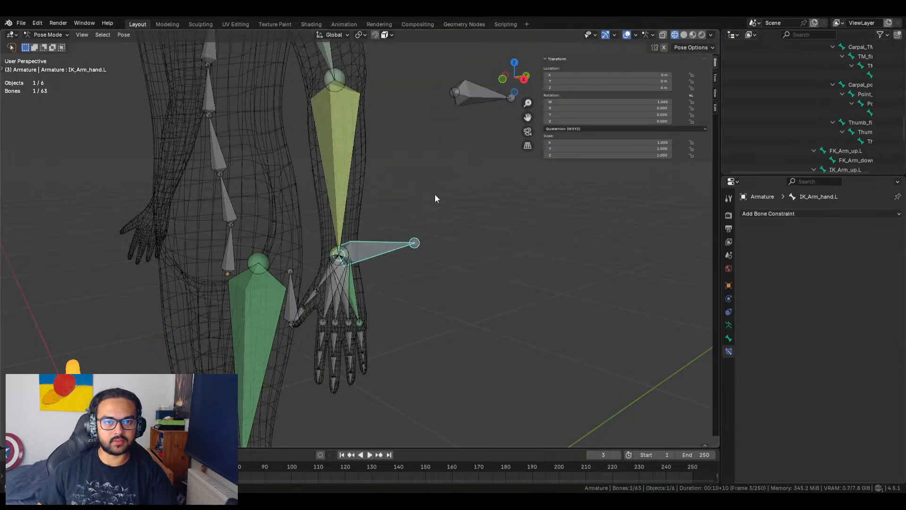
mouse_move(439, 241)
middle_mouse_down()
mouse_move(463, 201)
mouse_move(439, 227)
mouse_move(449, 233)
middle_mouse_up()
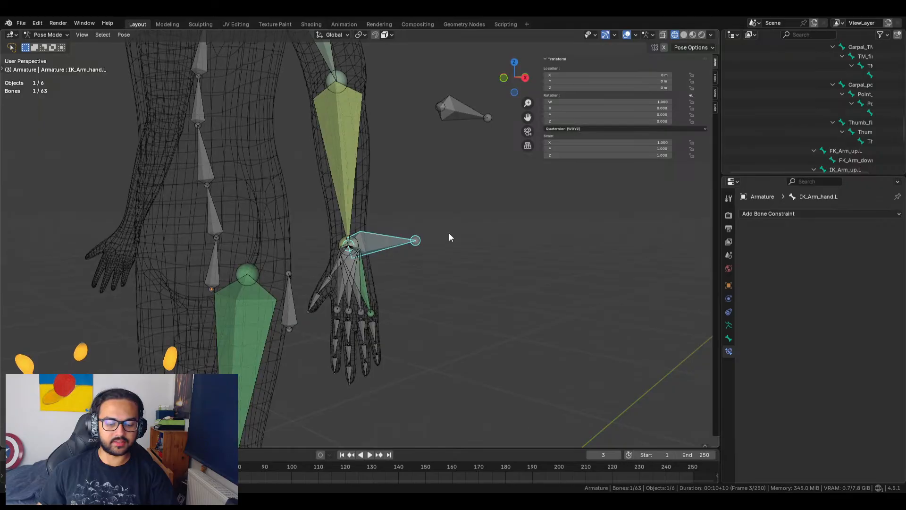
Move IK_Arm_hand.L up and away from the body, and try rotating it, cancelling the rotation
key("ctrl+z")
left_click(393, 235)
key("g")
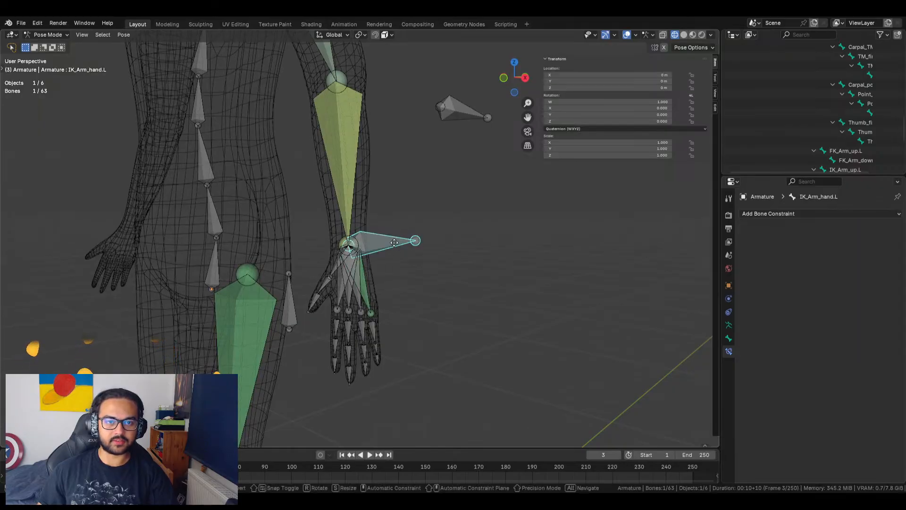
left_click(506, 128)
key("r")
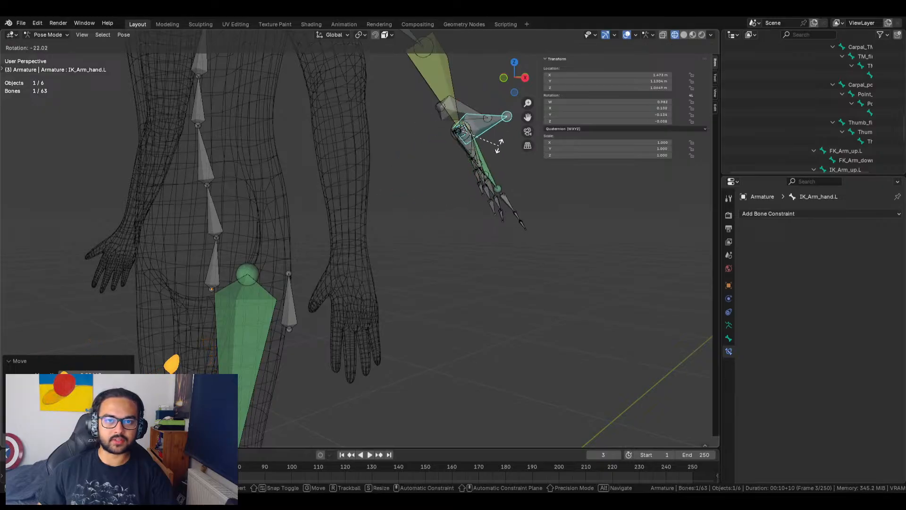
key("Escape")
Try adjusting the X rotation of the moved IK_Arm_hand.L bone and clear its rotation
middle_click_drag(557, 207, 474, 233)
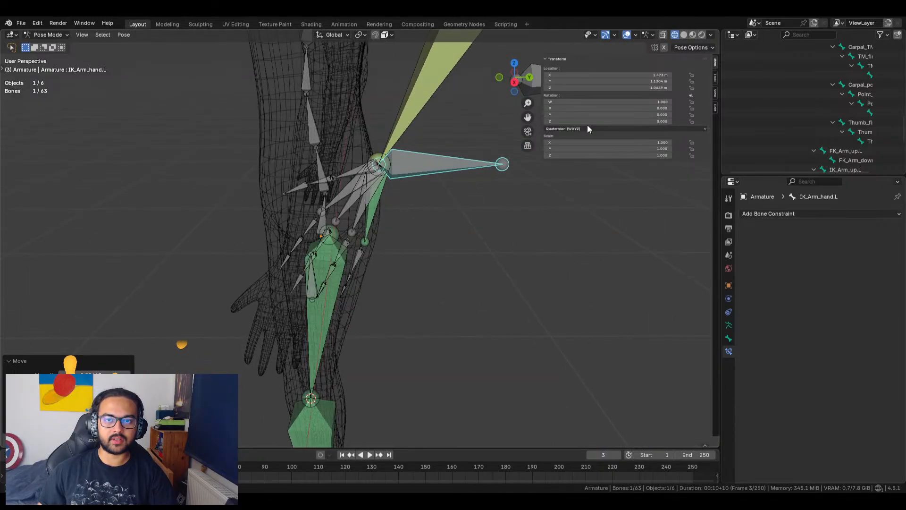
mouse_move(586, 108)
left_mouse_down()
mouse_move(609, 108)
mouse_move(564, 108)
mouse_move(572, 108)
left_mouse_up()
middle_click_drag(485, 200, 449, 227)
key("alt+r")
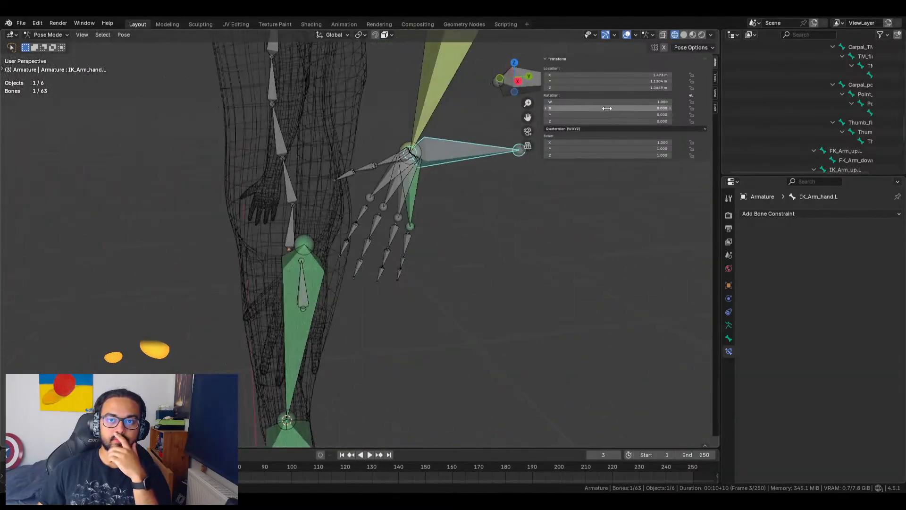
Reset the IK_Arm_hand.L location to 0 on X, Y and Z
left_click_drag(627, 76, 627, 89)
type("0")
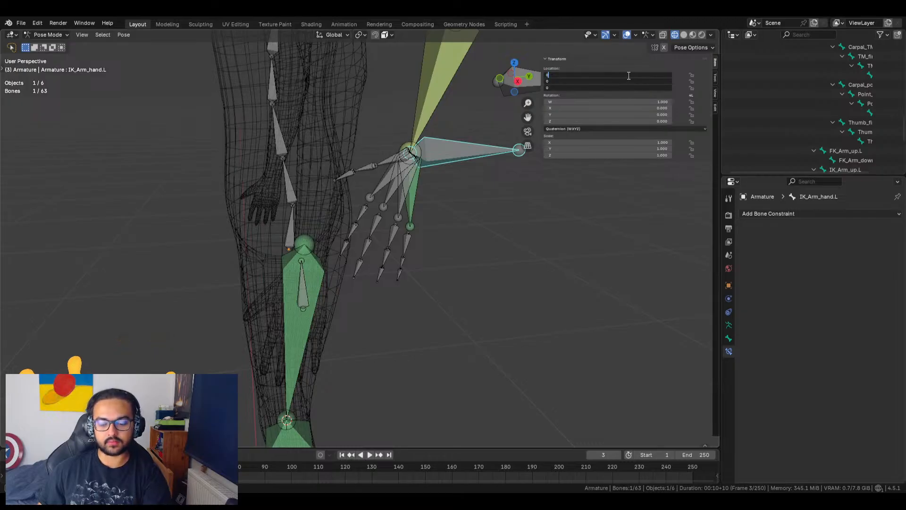
key("Return")
middle_click_drag(465, 237, 534, 213)
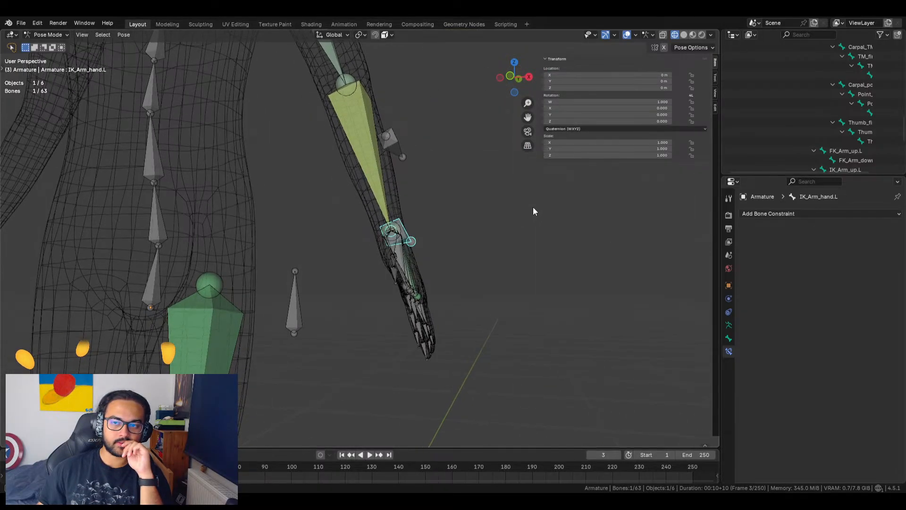
middle_click_drag(445, 263, 365, 282)
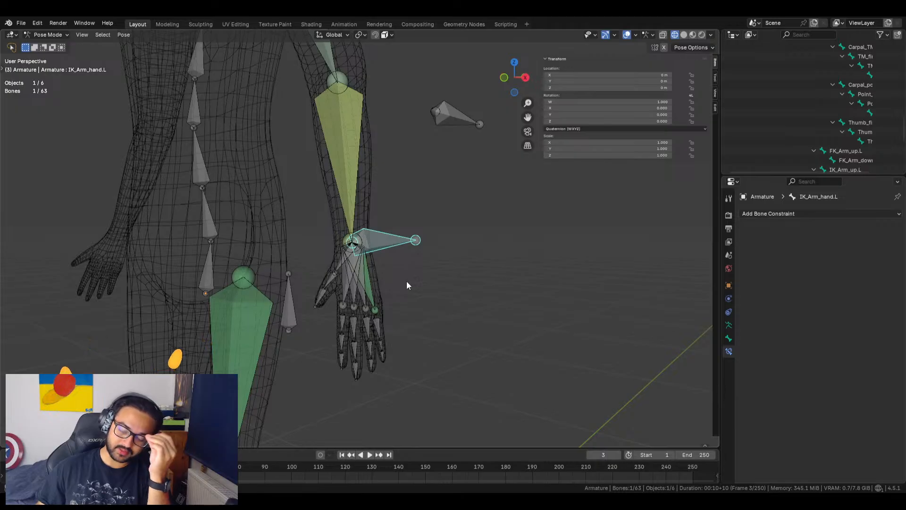
Switch the Mix mode of Carpal_pinky.L's Copy Rotation constraint to Before Original
left_click(368, 282)
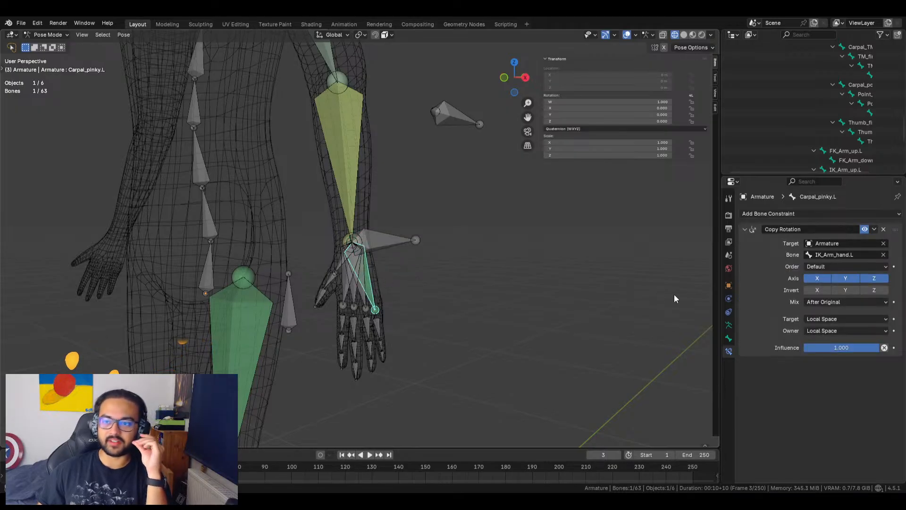
left_click(823, 302)
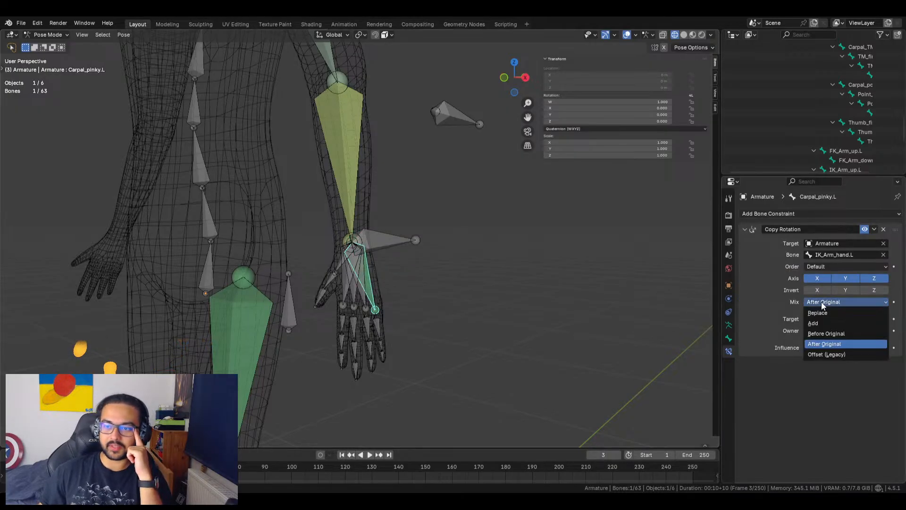
left_click(825, 333)
Test the Before Original mix by moving IK_Arm_hand.L and cancelling the move
left_click(392, 247)
key("g")
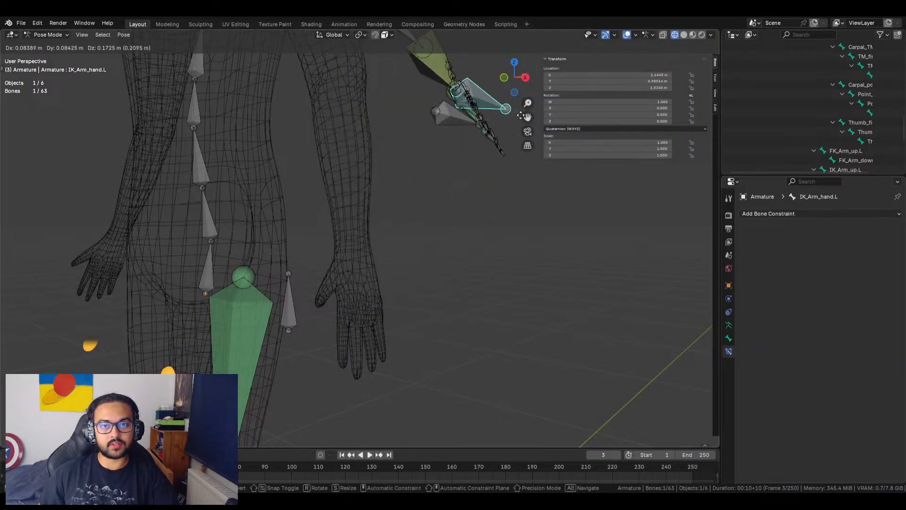
key("Escape")
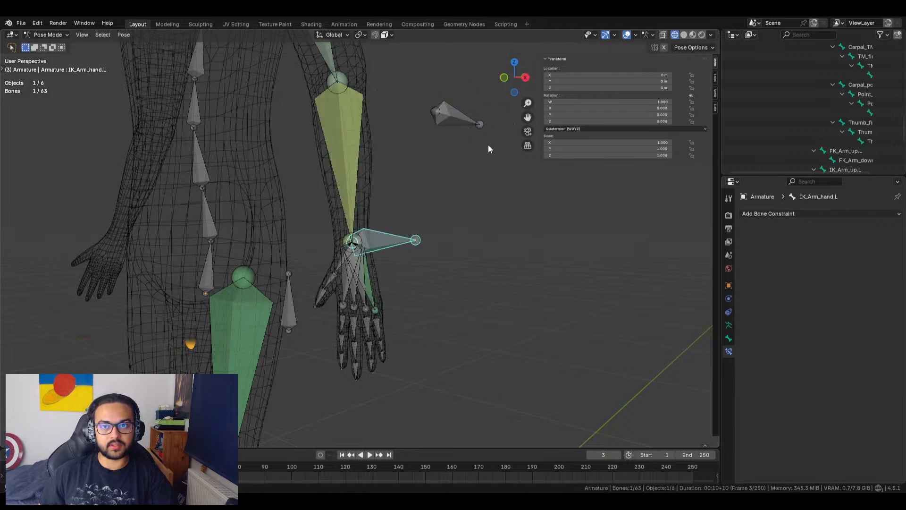
Remove the Copy Rotation constraint from the Carpal_pinky.L bone
middle_click_drag(410, 262, 372, 280)
scroll(356, 322, "up", 4)
middle_click_drag(356, 322, 529, 267, "shift")
left_click(487, 297)
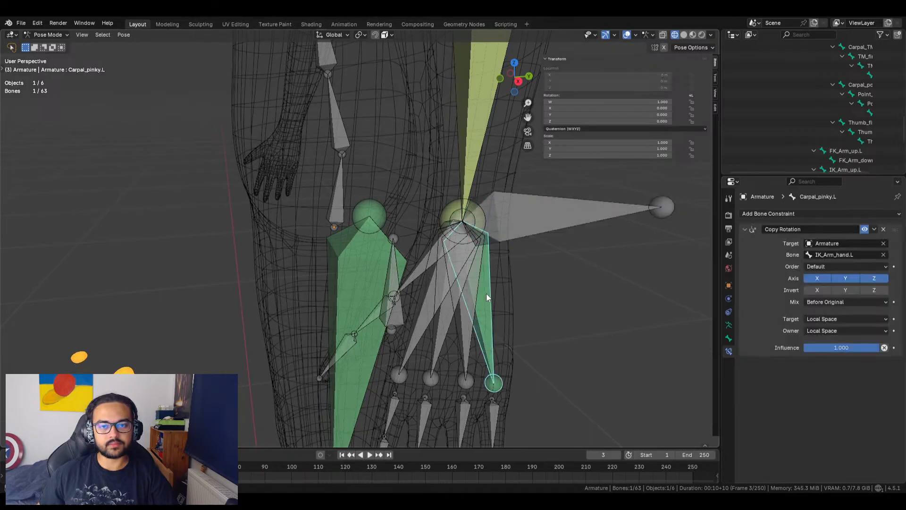
left_click(884, 230)
left_click(534, 274)
Select the arm_Switch.L bone and set its arm FK/IK property to 1.000
scroll(533, 275, "down", 4)
middle_click_drag(439, 261, 406, 256)
left_click(382, 59)
left_click_drag(648, 179, 645, 179)
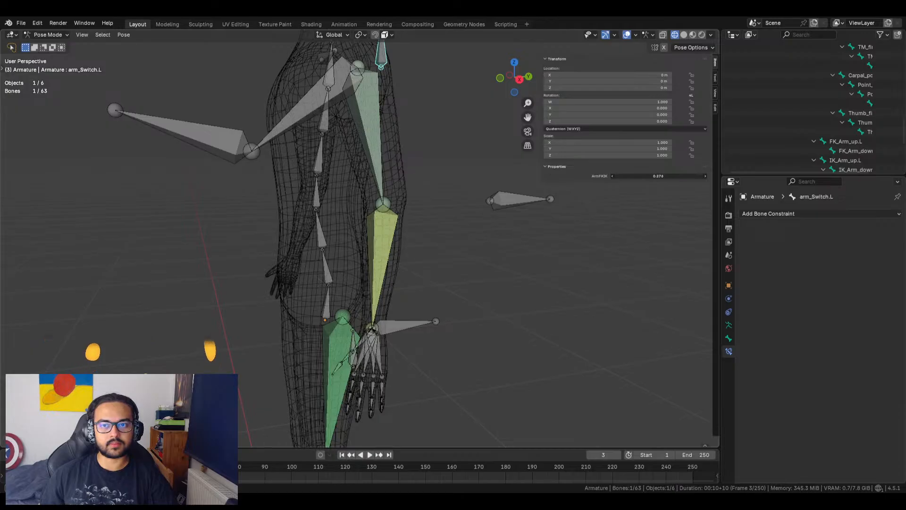
left_click_drag(652, 178, 654, 179)
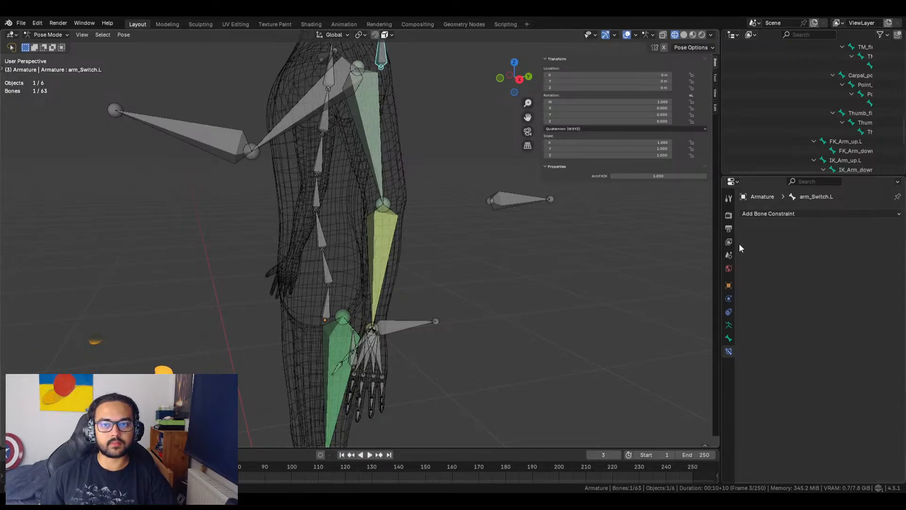
Change the type of arm_Switch.L's ArmFKIK custom property from Float to Integer
left_click(729, 338)
scroll(865, 418, "down", 15)
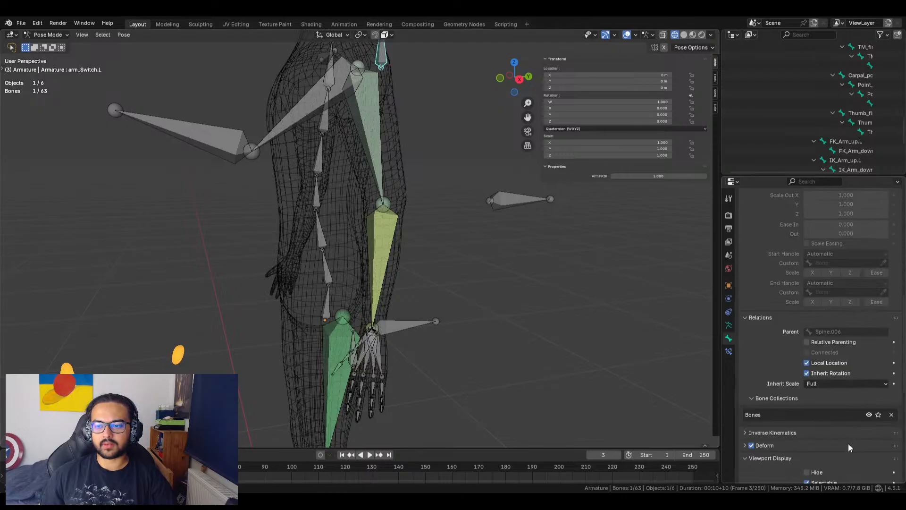
scroll(849, 444, "down", 5)
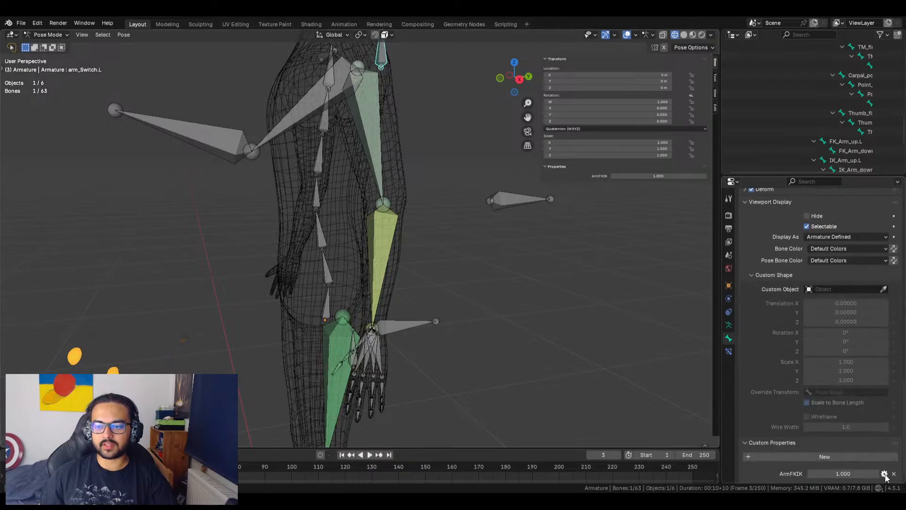
left_click(885, 474)
left_click(846, 327)
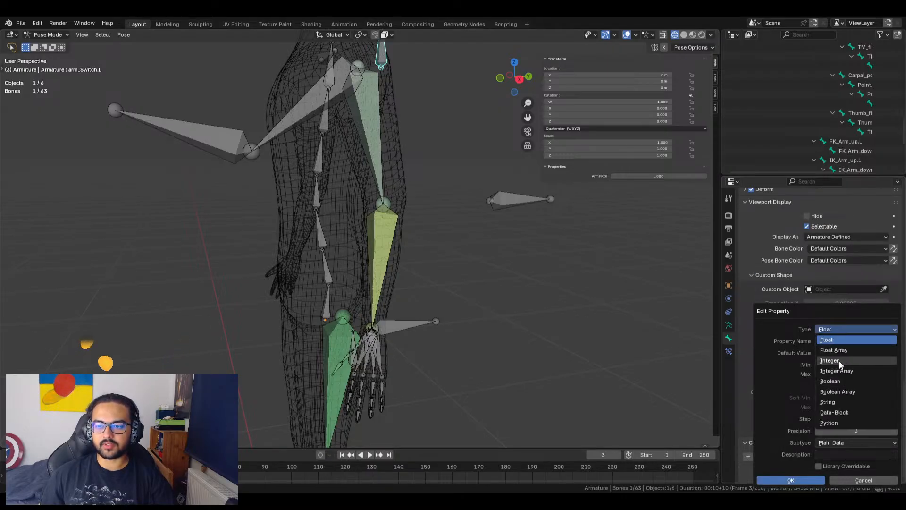
left_click(840, 361)
left_click(797, 454)
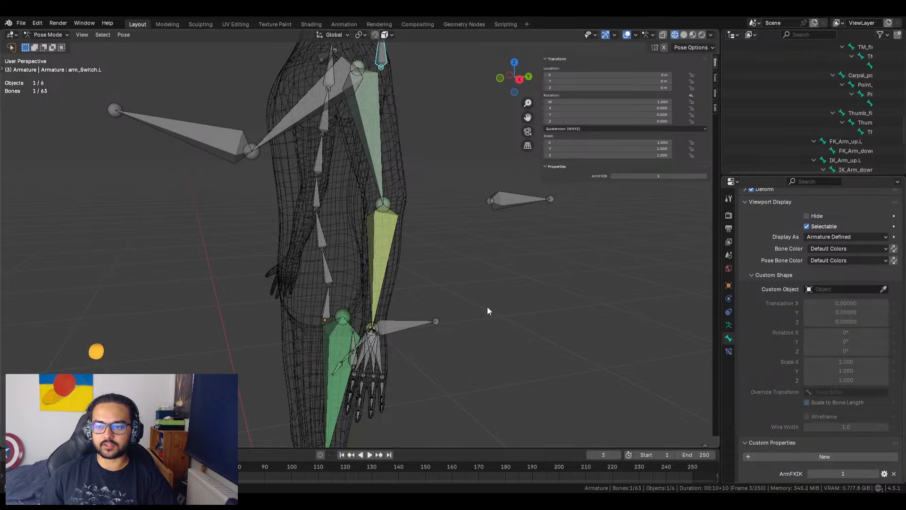
Set ArmFKIK on arm_Switch.L to 0 and check the left arm's main, IK and FK bones before reselecting the switch bone
left_click_drag(661, 176, 649, 176)
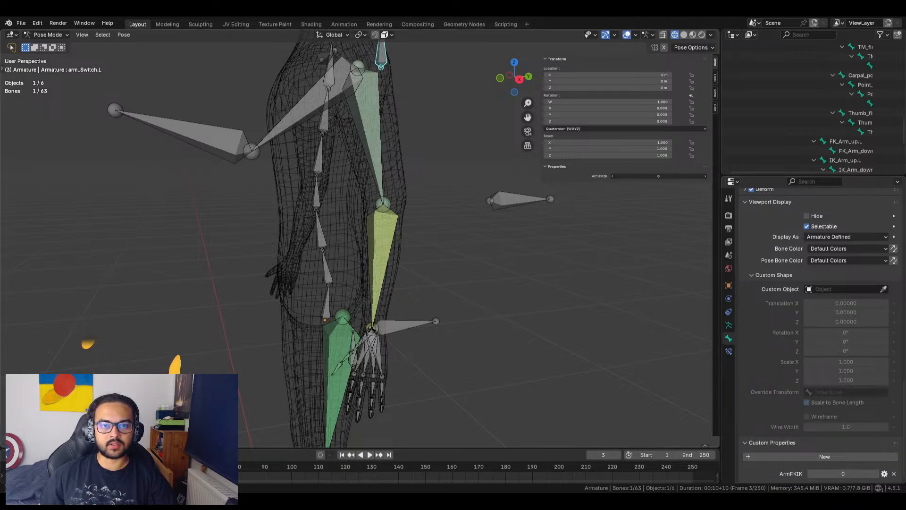
left_click(378, 263)
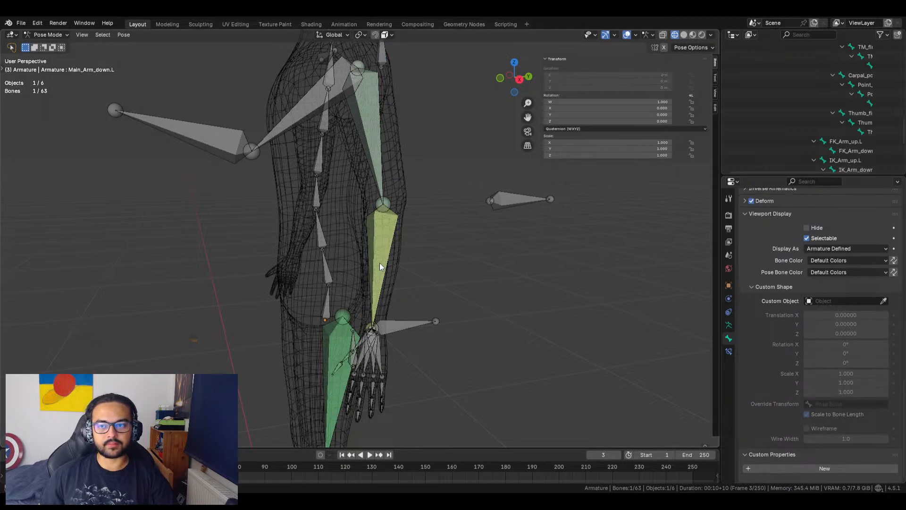
left_click(381, 258)
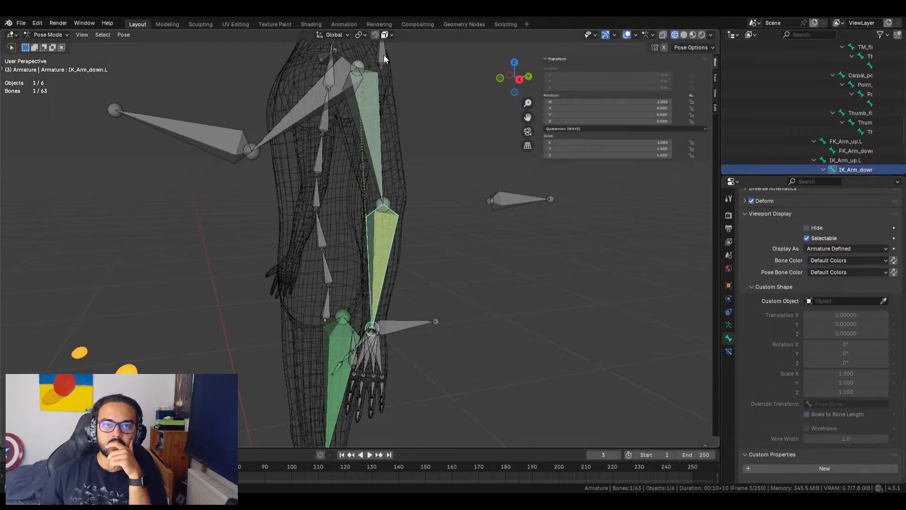
left_click(283, 118)
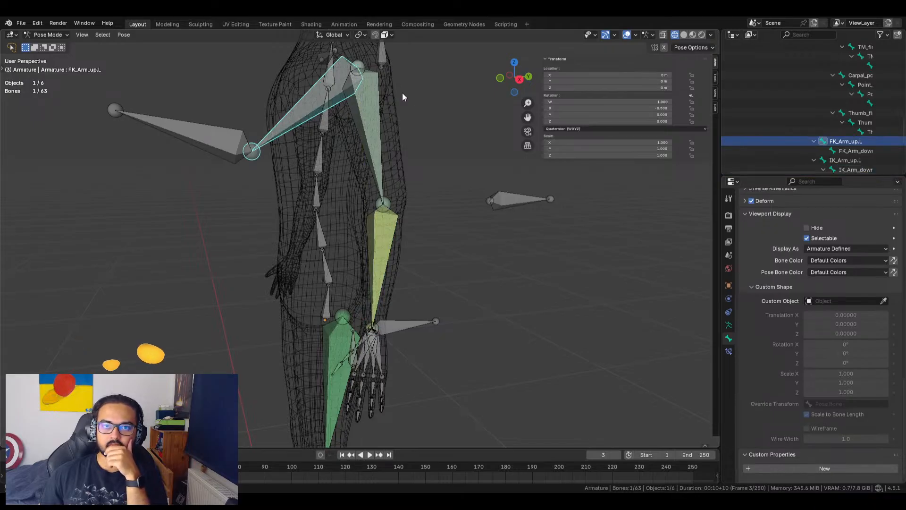
left_click(383, 57)
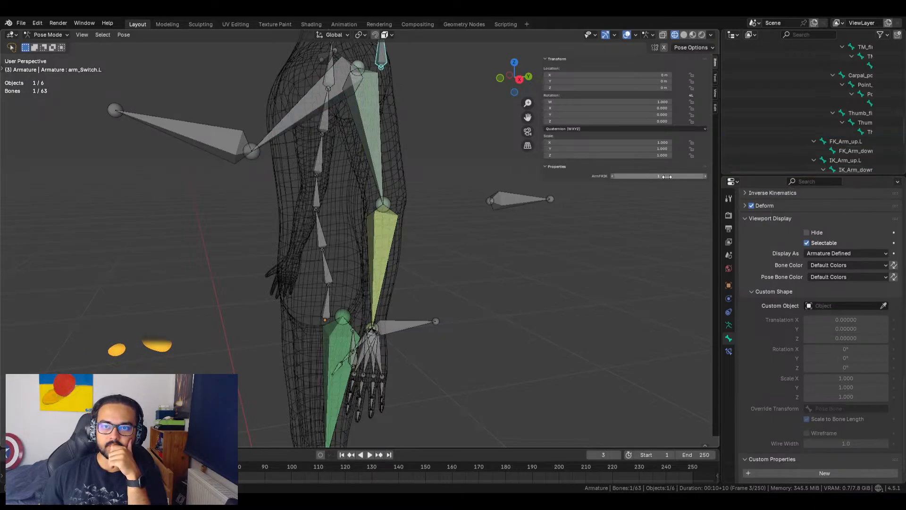
Inspect the FK and IK bone constraints on Main_Arm_down.L
left_click(389, 255)
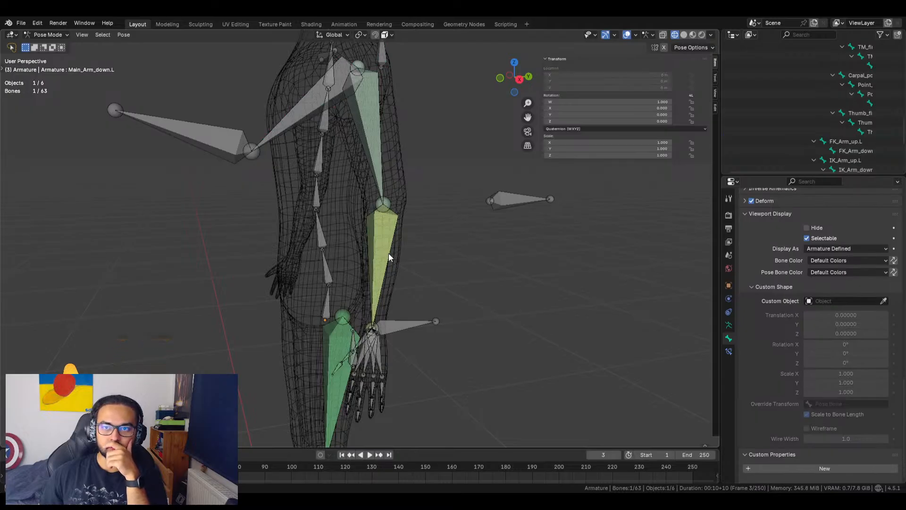
scroll(803, 242, "up", 15)
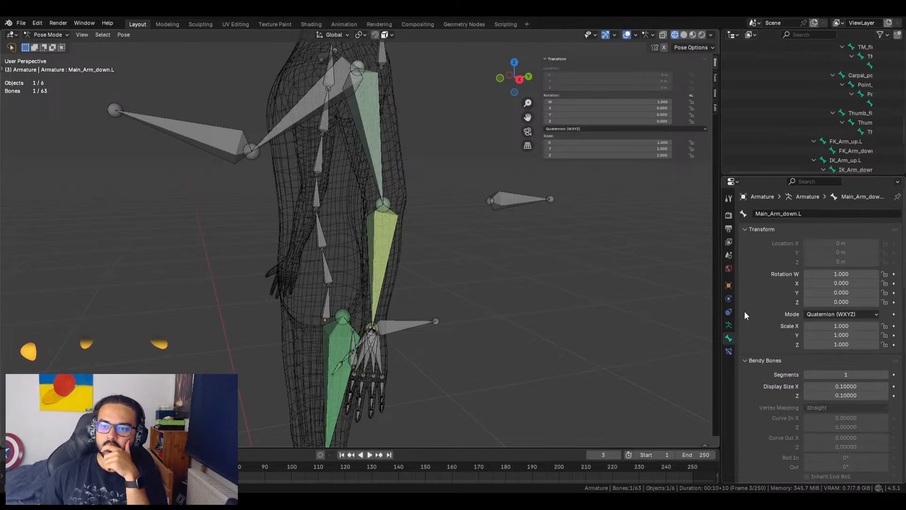
left_click(729, 351)
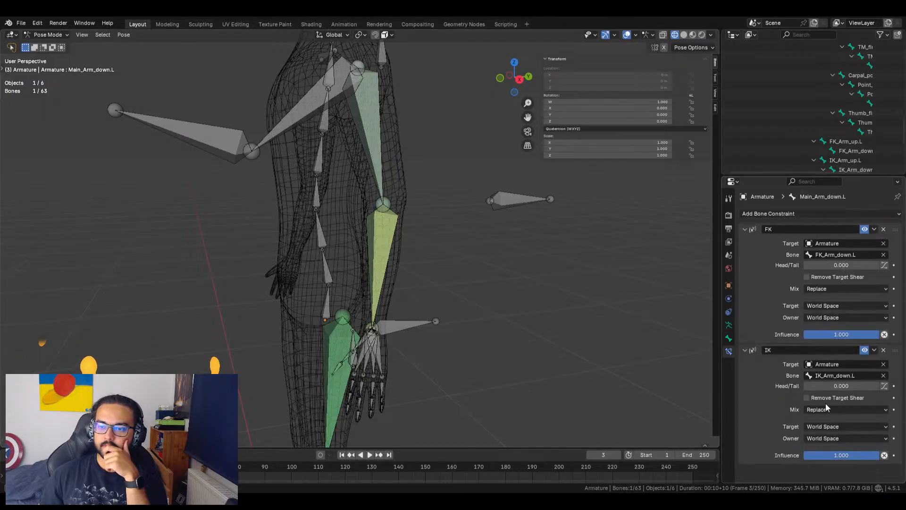
Copy arm_Switch.L's ArmFKIK property as a new driver and paste it onto the IK constraint's influence on Main_Arm_down.L
left_click(381, 58)
right_click(642, 174)
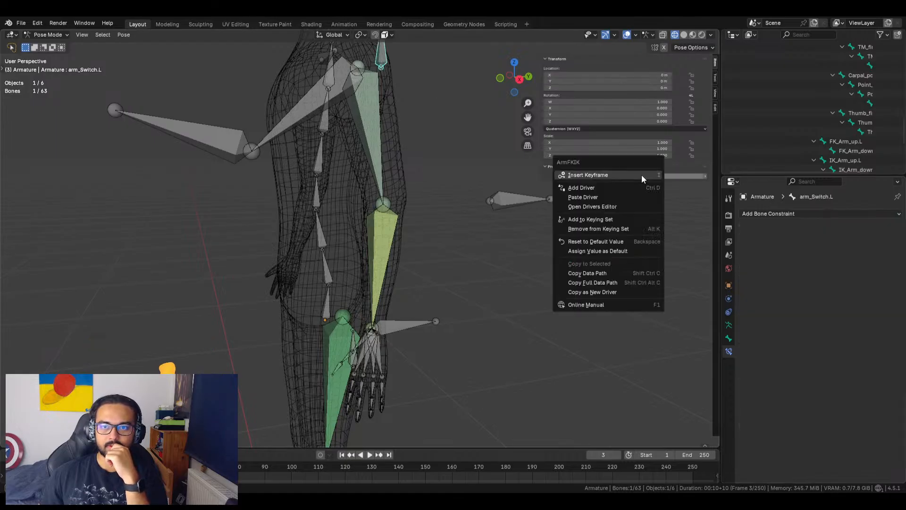
left_click(596, 292)
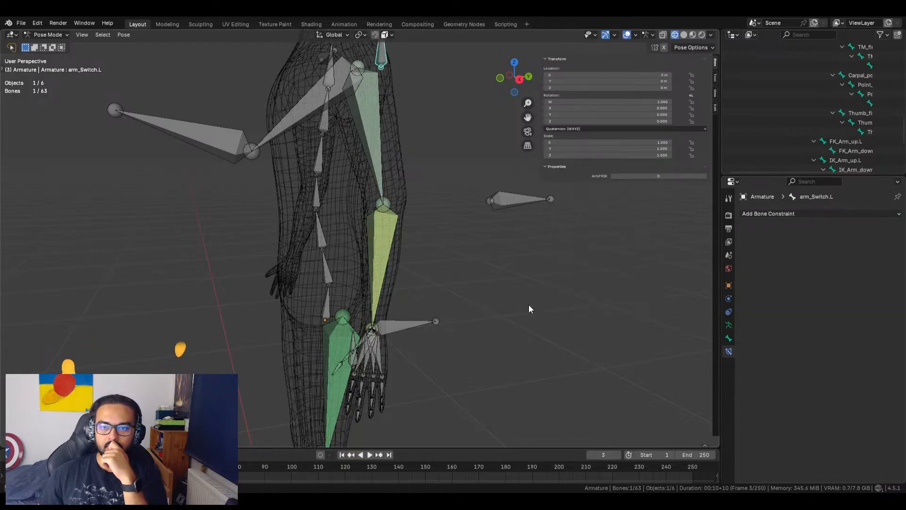
left_click(415, 322)
left_click(375, 280)
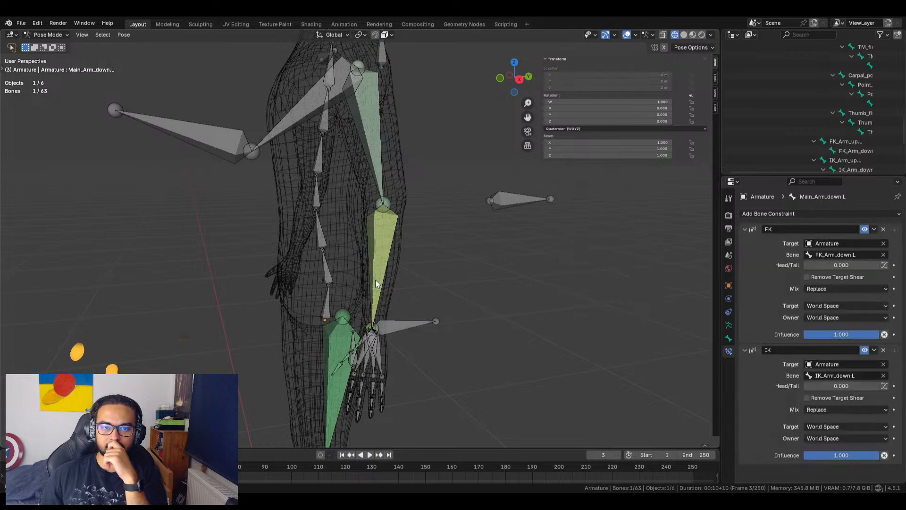
right_click(823, 455)
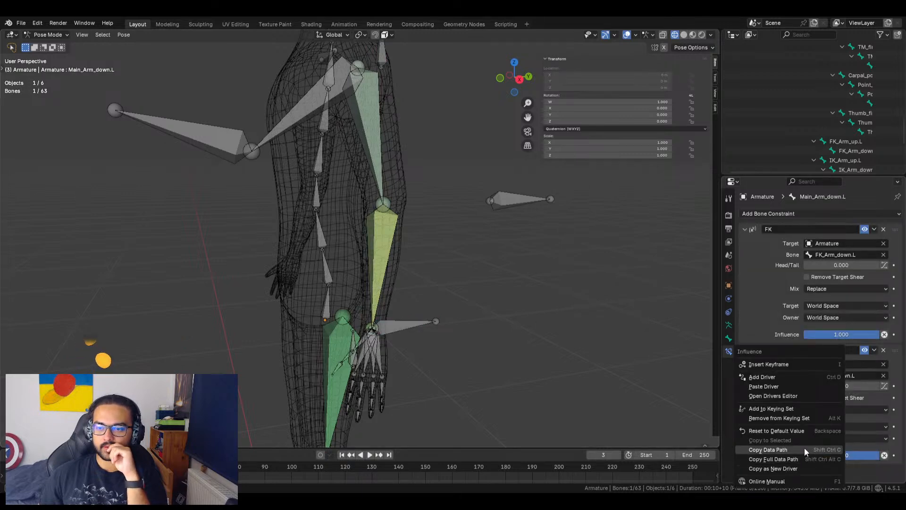
left_click(783, 387)
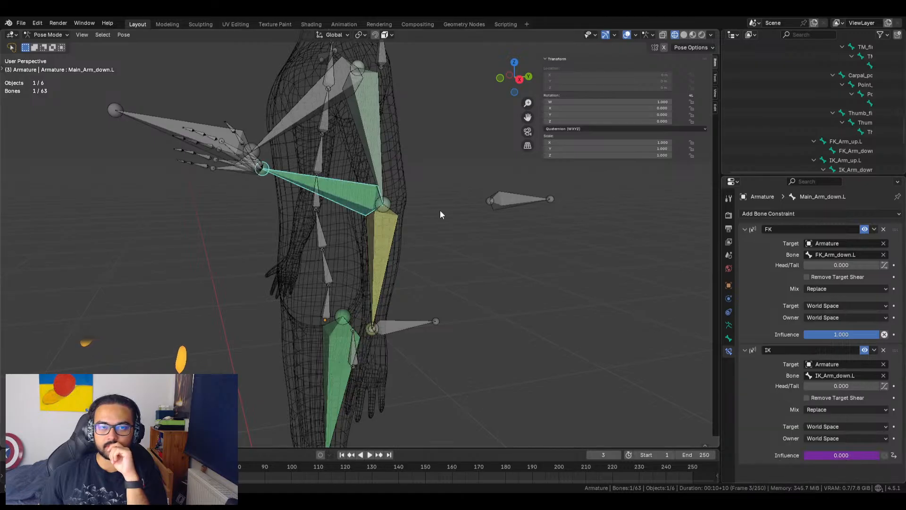
Paste the ArmFKIK driver onto the IK constraint's influence on Main_Arm_up.L
left_click(373, 146)
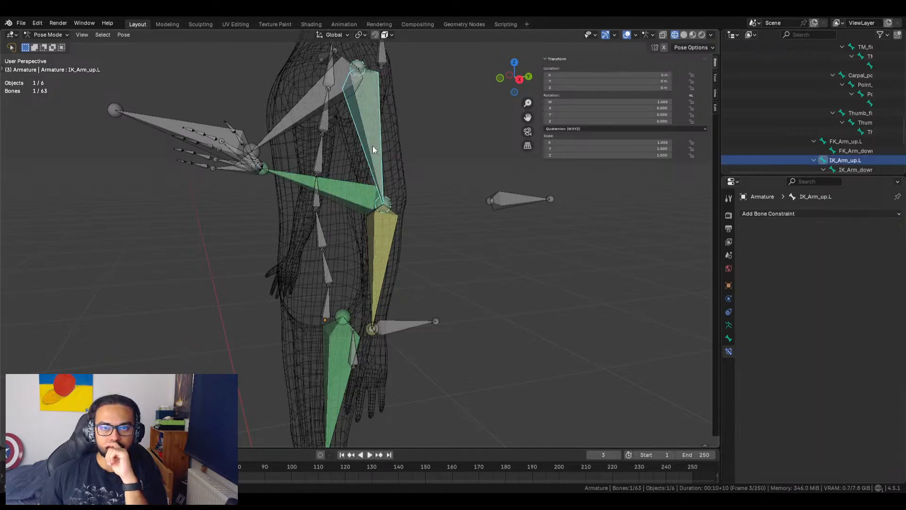
right_click(836, 456)
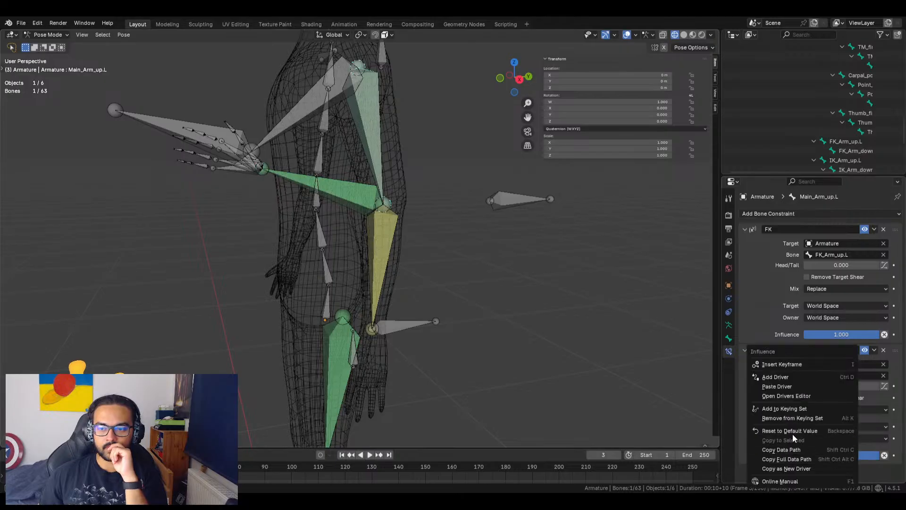
left_click(783, 387)
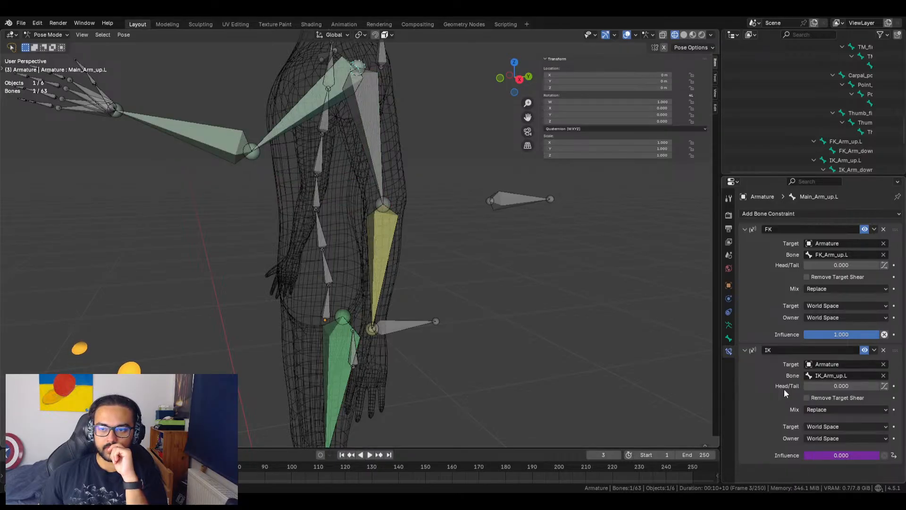
Test the arm switch by changing ArmFKIK on arm_Switch.L, leave it at 0 and deselect the bone
left_click(382, 56)
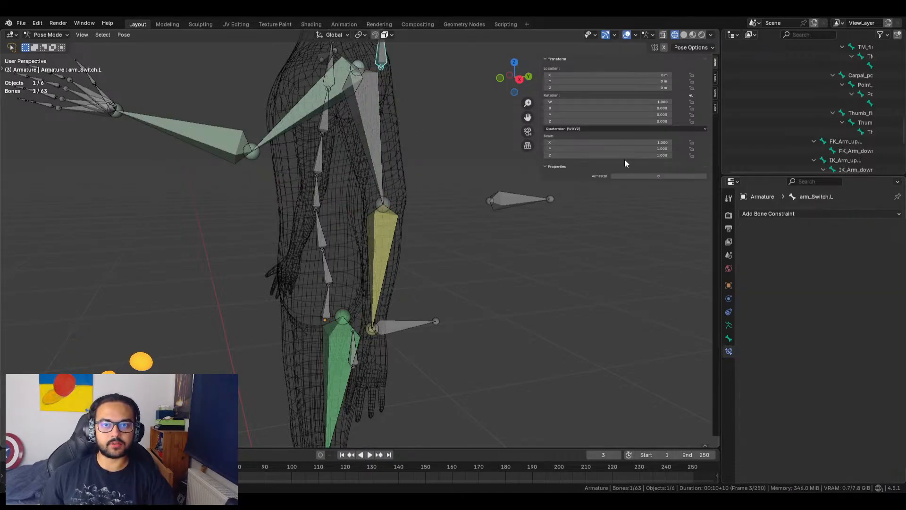
mouse_move(659, 176)
left_mouse_down()
mouse_move(687, 176)
mouse_move(656, 176)
left_mouse_up()
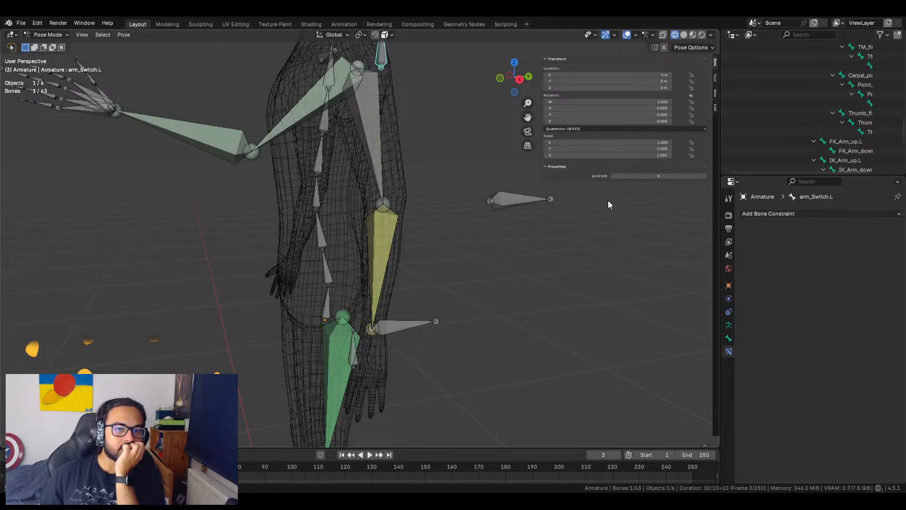
left_click(457, 338)
Switch the armature to Edit Mode with the left wrist bones in close view
middle_click_drag(458, 340, 468, 252, "shift")
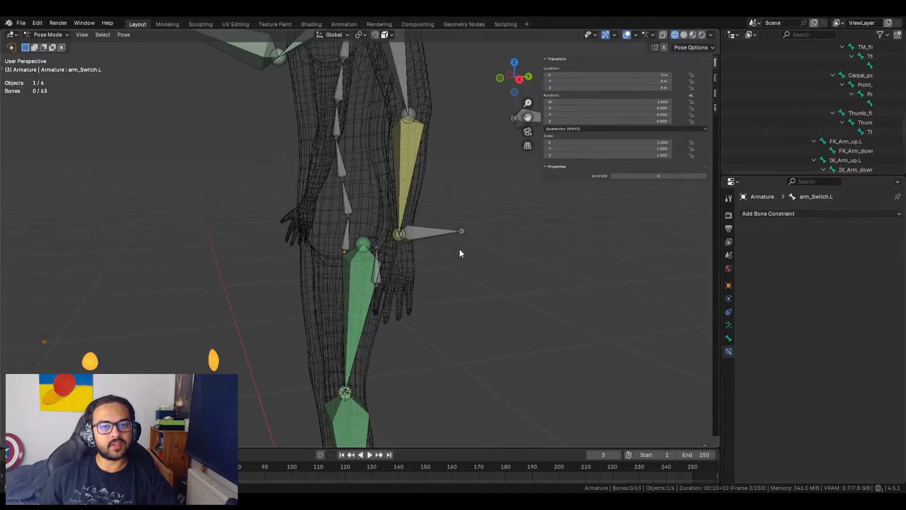
key("Tab")
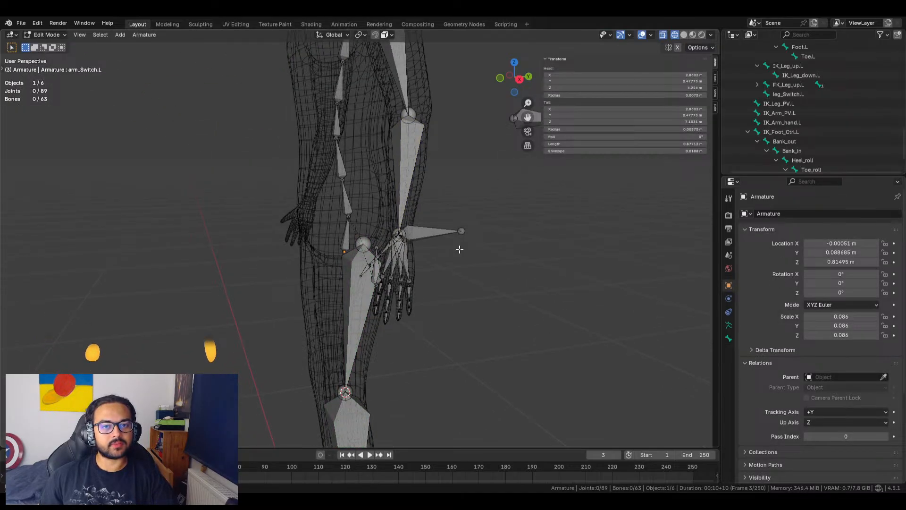
left_click(48, 34)
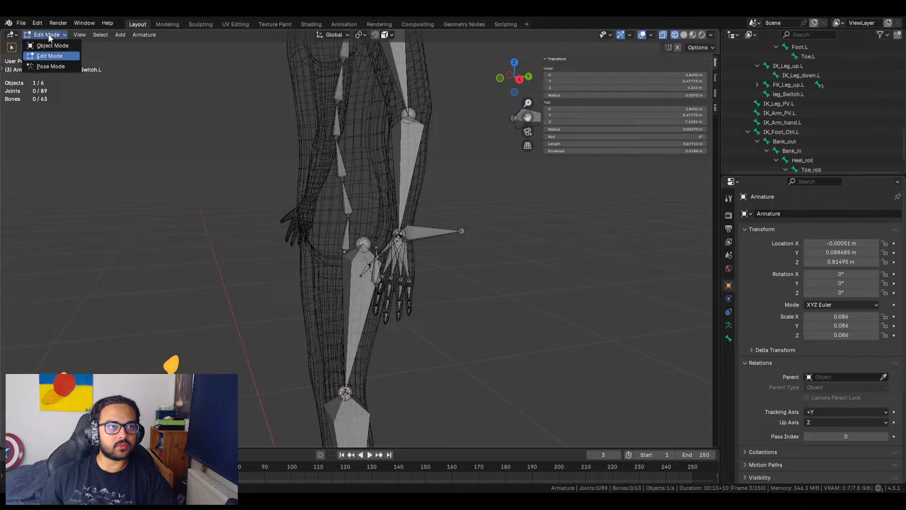
scroll(490, 212, "up", 2)
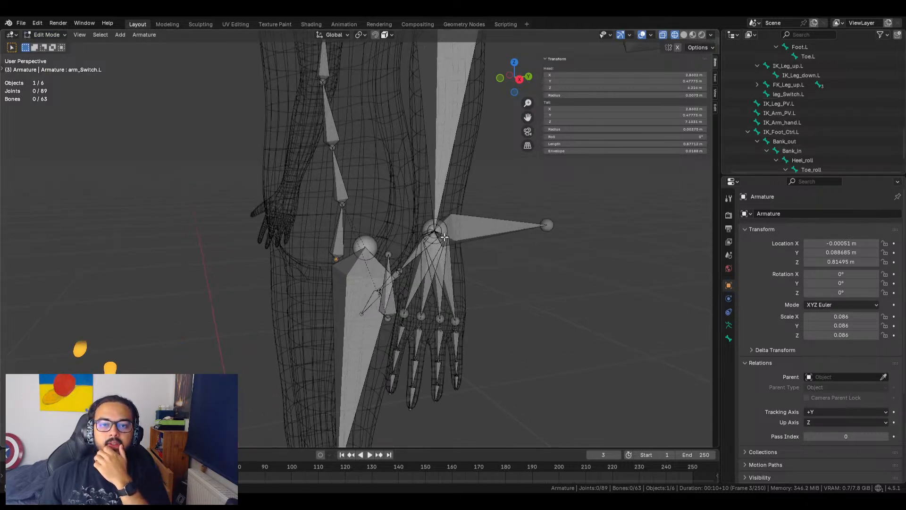
Examine the left wrist, selecting IK_Arm_hand.L and the overlapping end joints of Main_Arm_down.L and IK_Arm_down.L
left_click(427, 227)
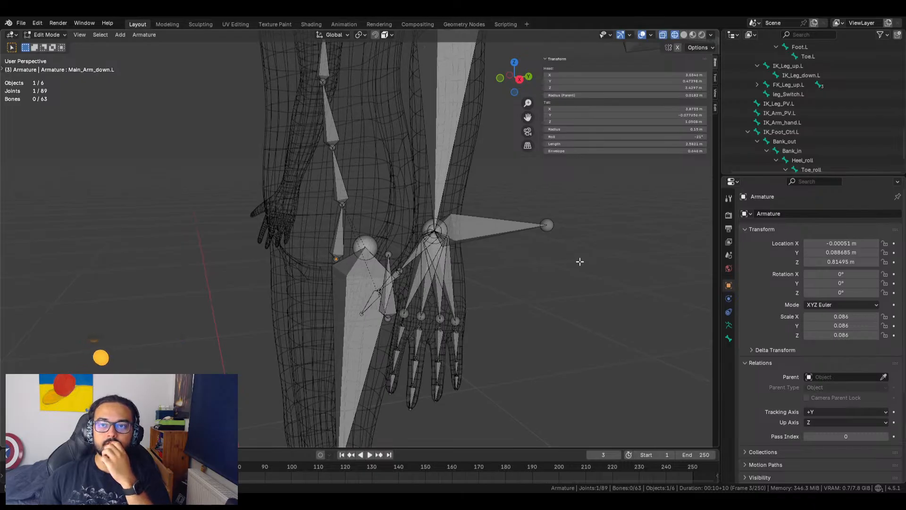
middle_click_drag(580, 261, 322, 252)
scroll(802, 92, "up", 4)
scroll(808, 103, "down", 8)
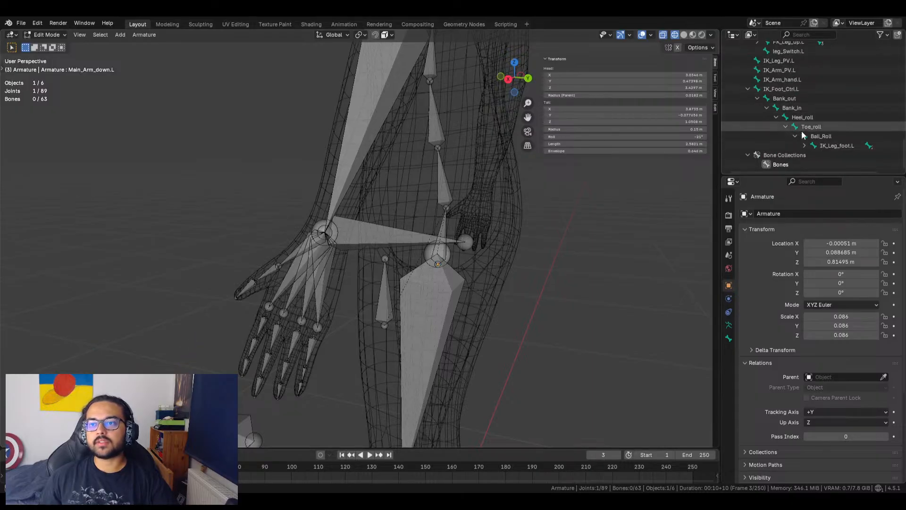
scroll(353, 238, "up", 3)
left_click(353, 238)
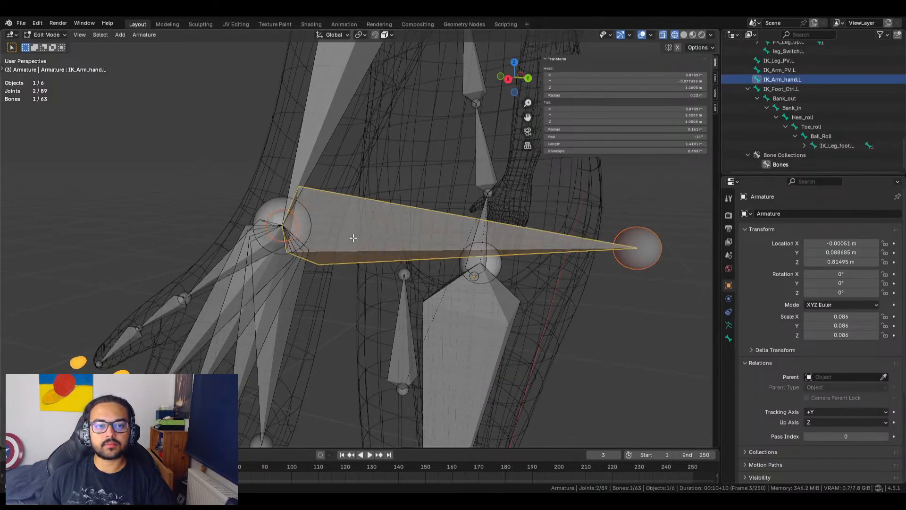
middle_click_drag(341, 244, 388, 269)
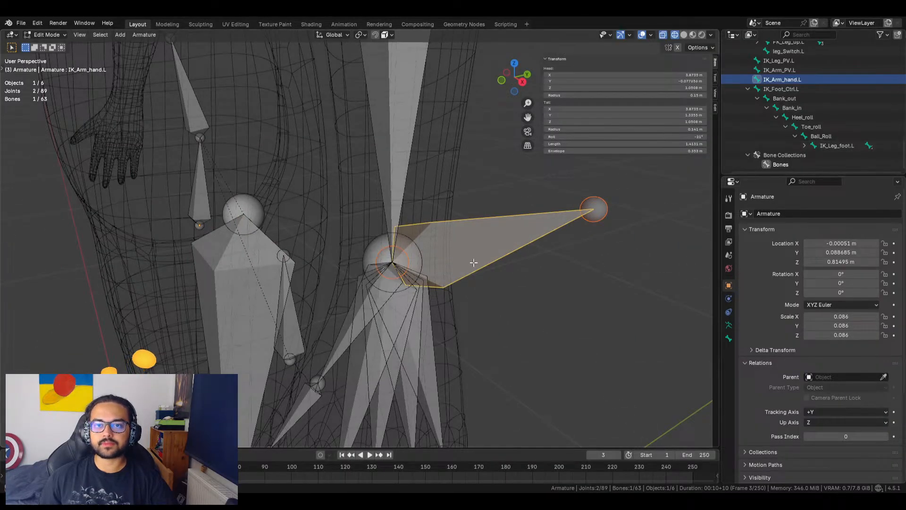
left_click(374, 242)
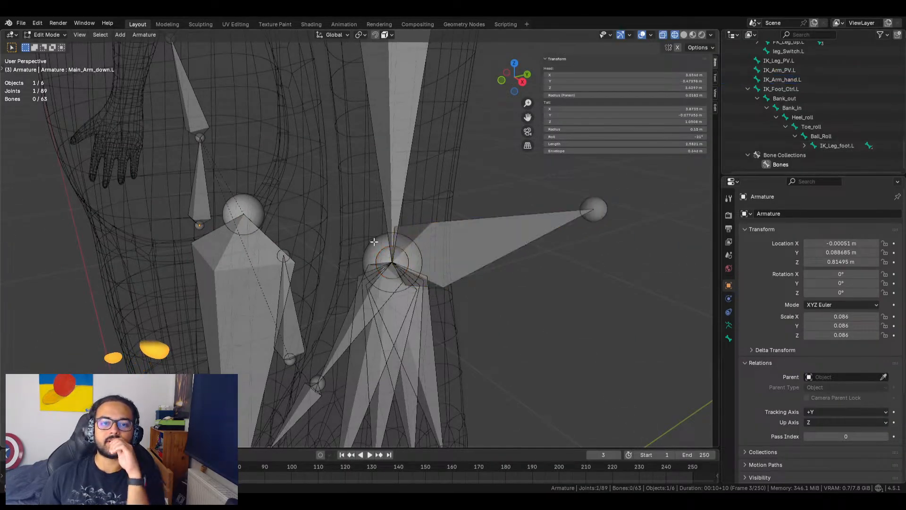
left_click(374, 242)
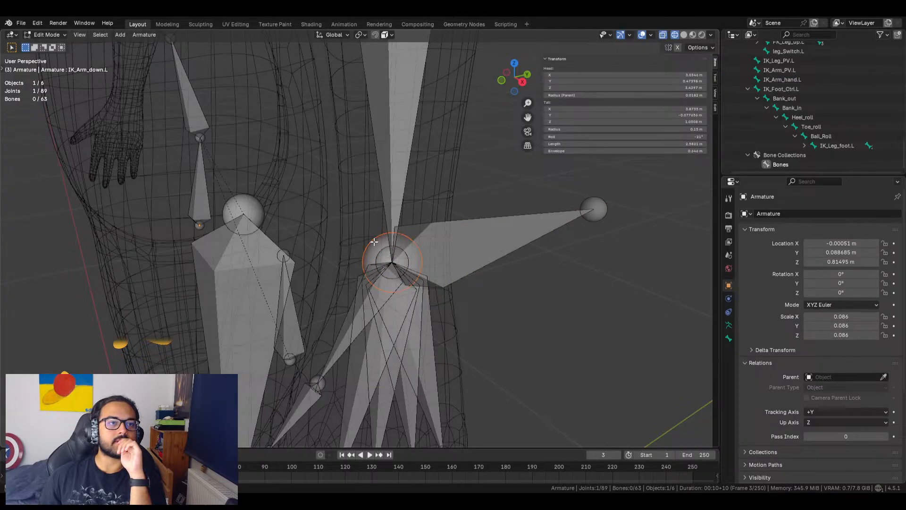
right_click(374, 242)
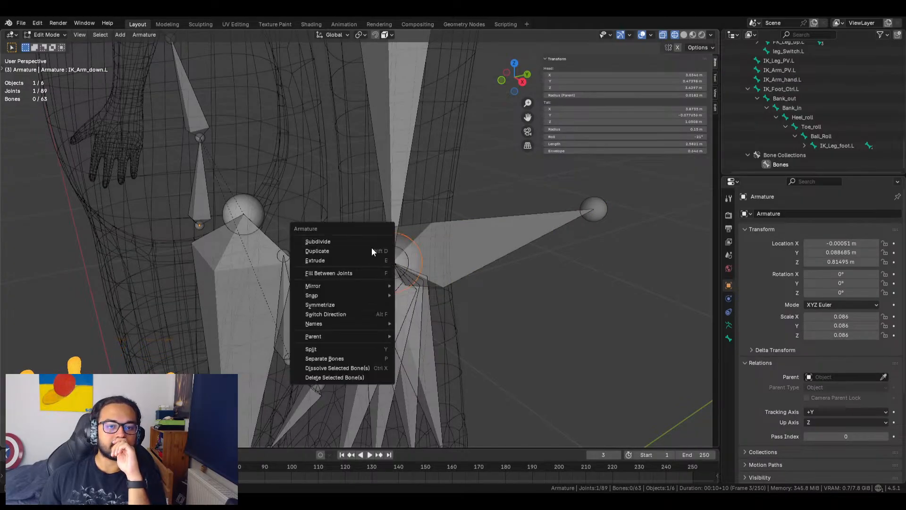
left_click(466, 237)
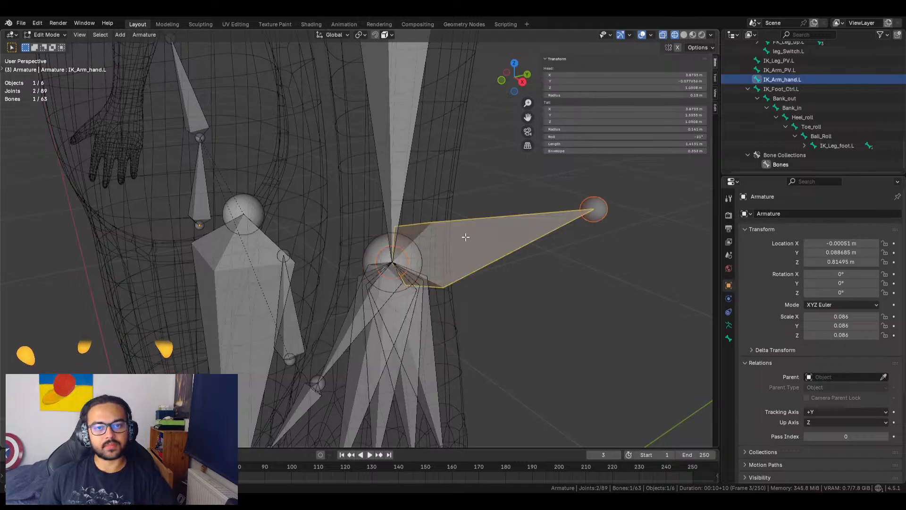
left_click(372, 242, "shift")
left_click(372, 243, "shift")
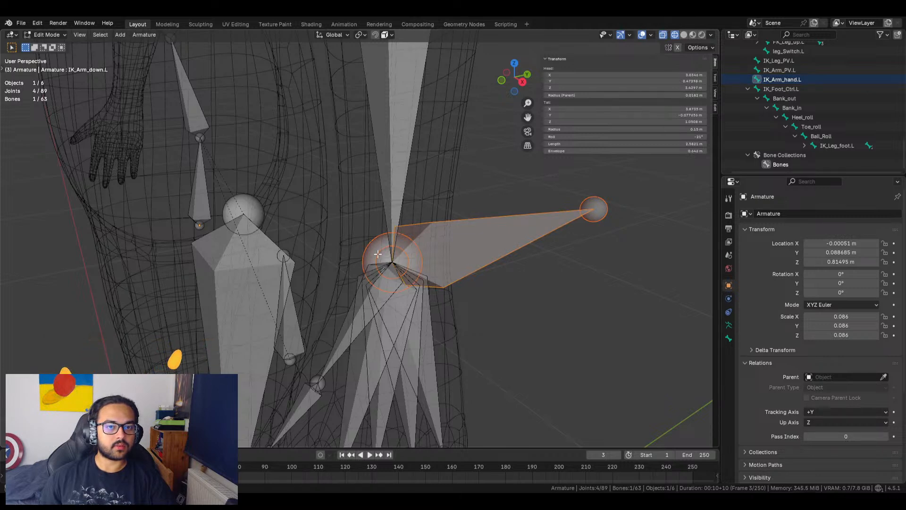
left_click(383, 257, "shift")
left_click(368, 244, "shift")
left_click(368, 244, "shift")
left_click(368, 244, "shift")
left_click(367, 244, "shift")
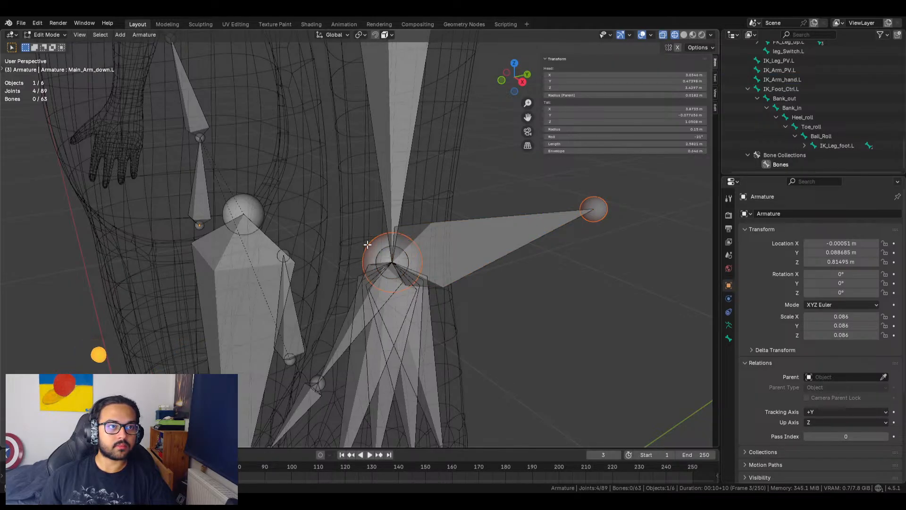
left_click(372, 253, "shift")
scroll(392, 268, "up", 4)
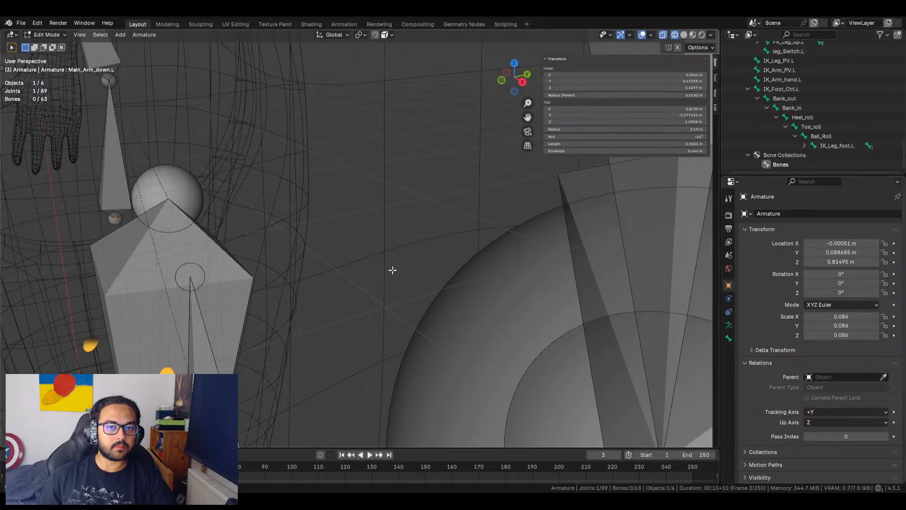
scroll(393, 269, "down", 2)
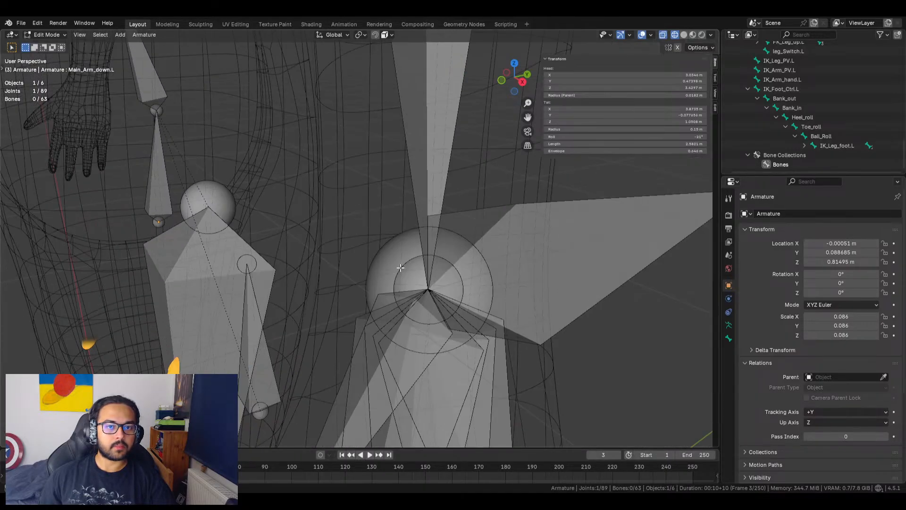
Select IK_Arm_hand.L and the overlapping end joint of IK_Arm_down.L, and parent them with Keep Offset
left_click(529, 213)
left_click(481, 253, "shift")
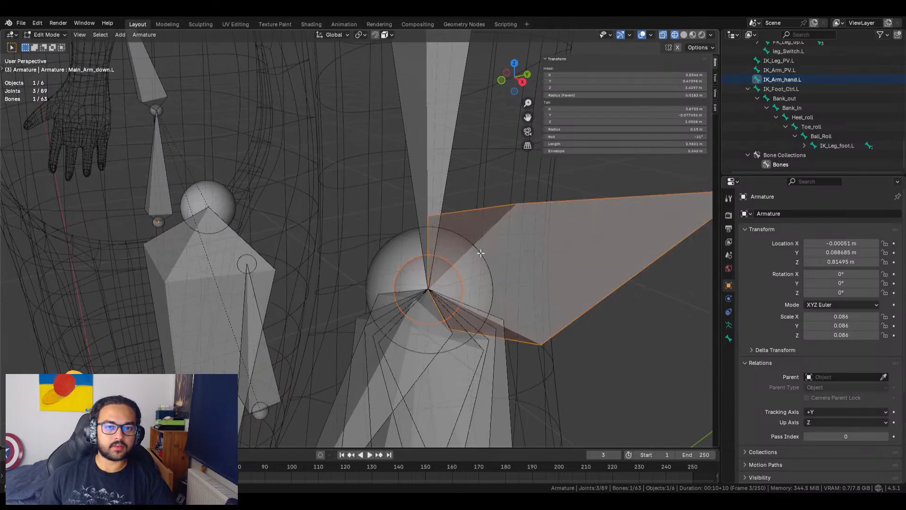
left_click(476, 254, "shift")
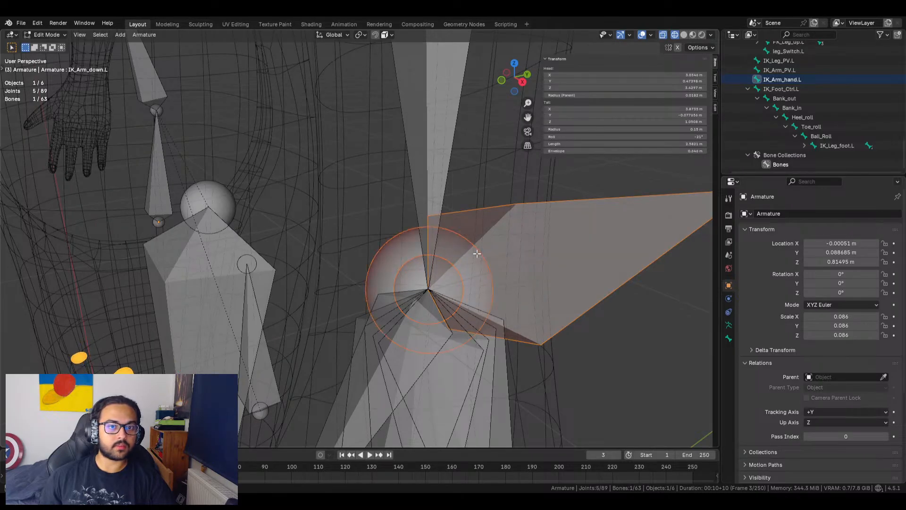
right_click(477, 253)
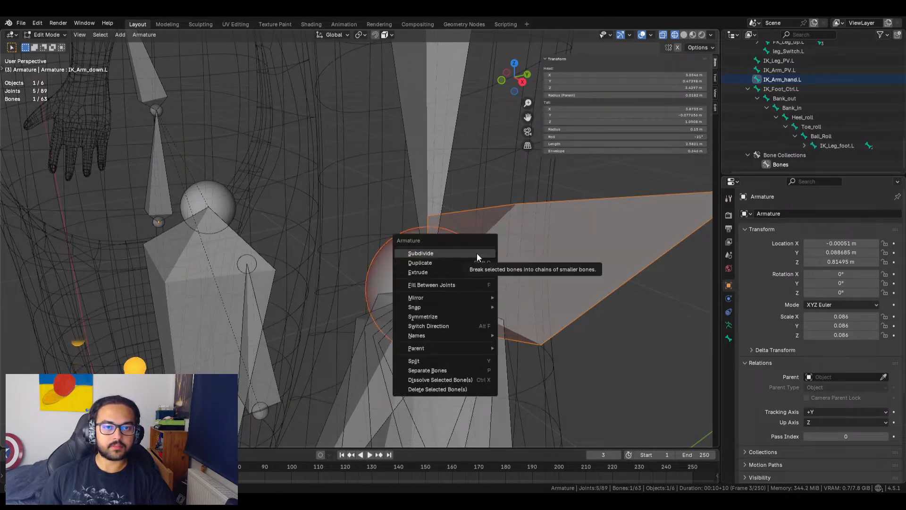
key("ctrl+p")
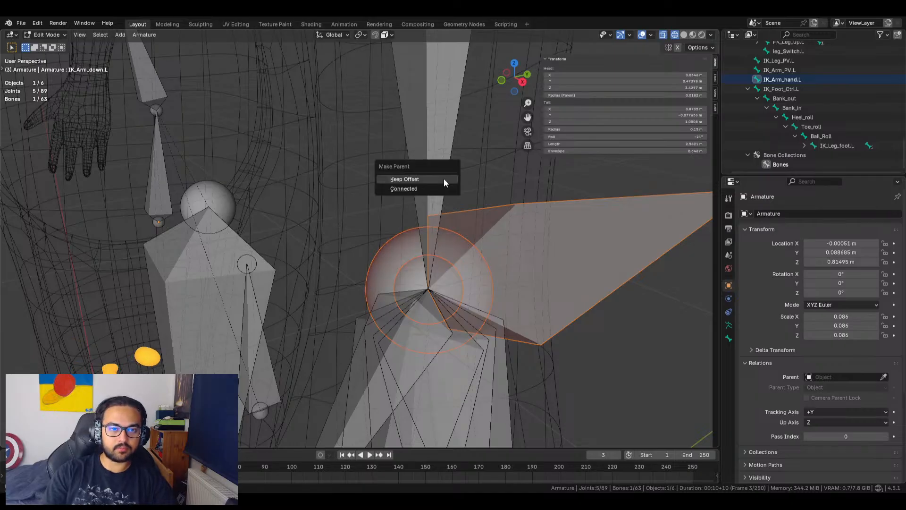
left_click(444, 178)
left_click(524, 261)
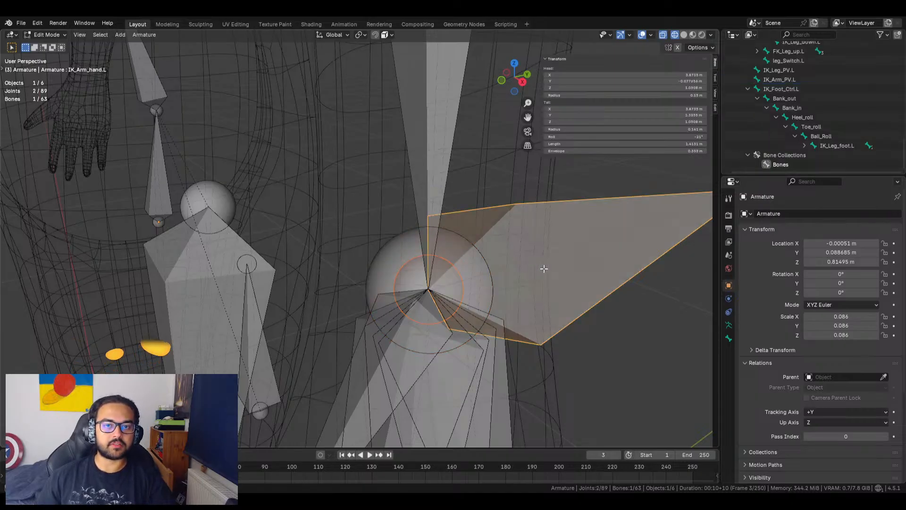
scroll(538, 271, "down", 5)
Test the parenting by moving IK_Arm_hand.L in Pose Mode, cancel the move and undo back to the unparented state in Edit Mode
left_click(53, 35)
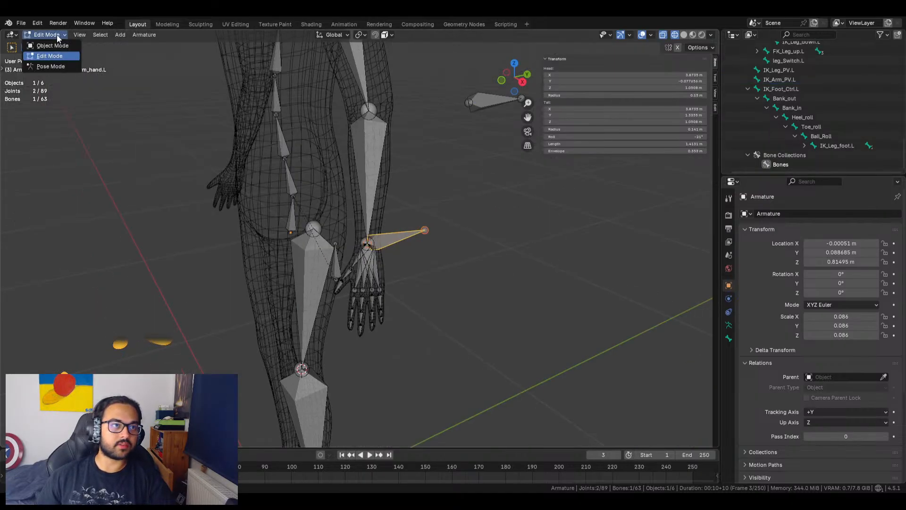
left_click(56, 63)
scroll(422, 253, "down", 6)
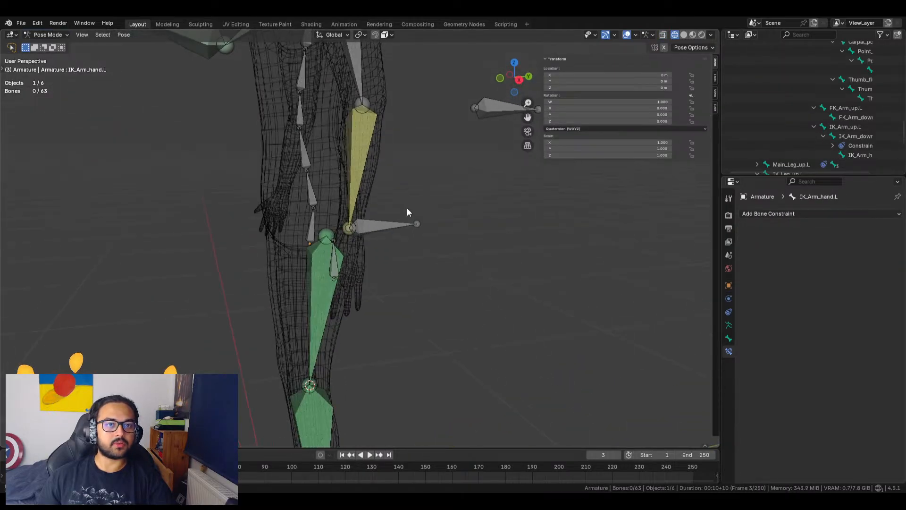
left_click(371, 245)
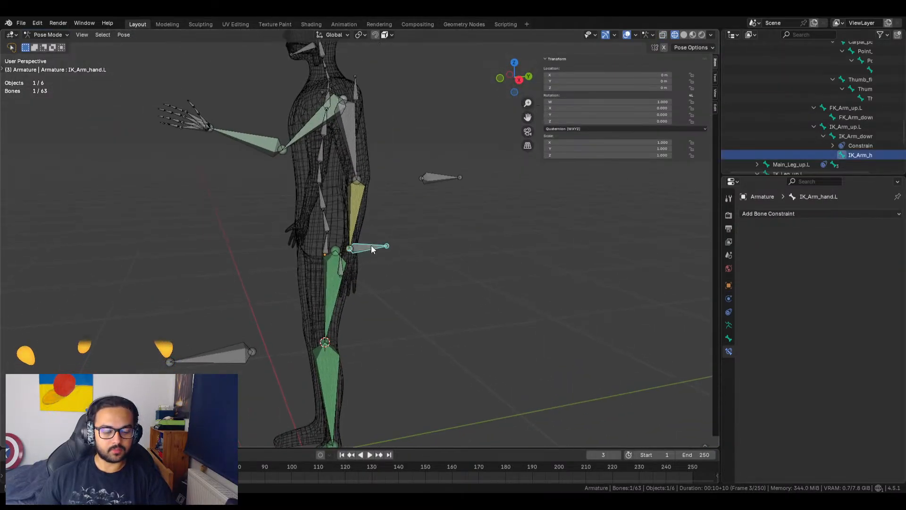
key("g")
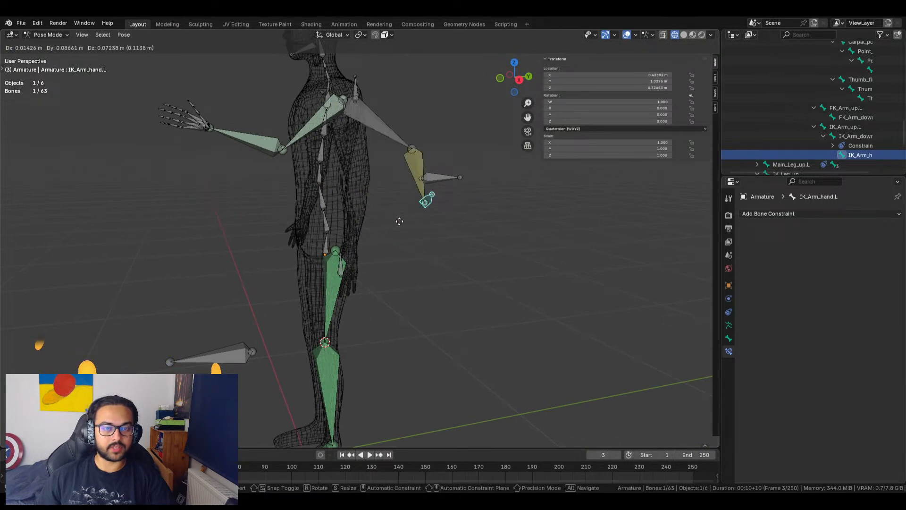
key("Escape")
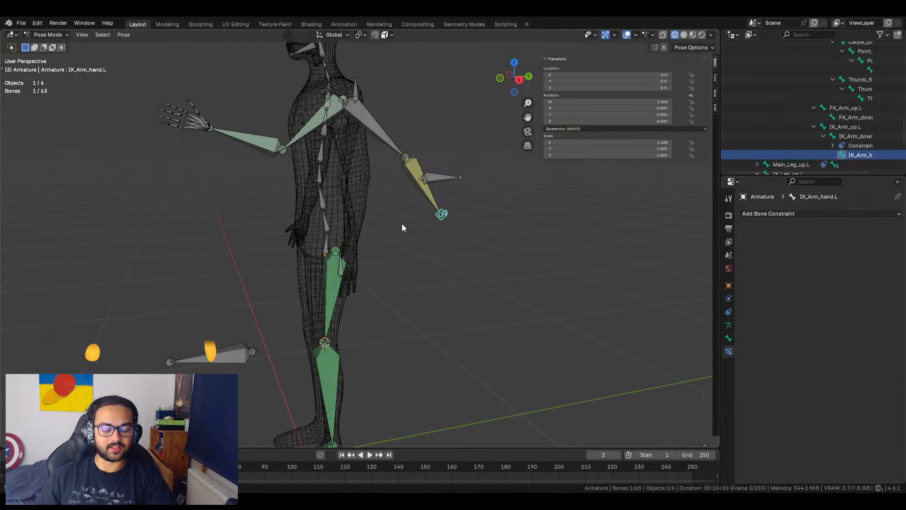
key("Tab")
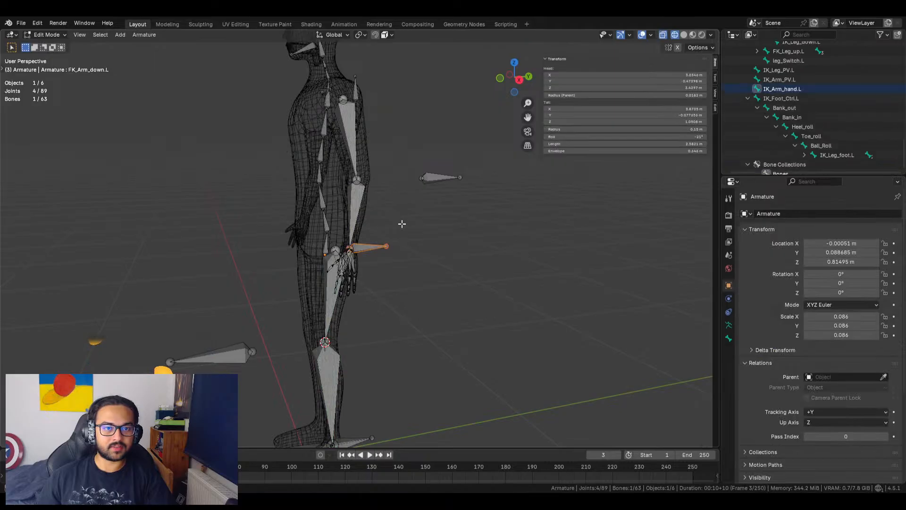
Inspect the left wrist's stacked joints, selecting IK_Arm_hand.L and the ends of Main_Arm_down.L, IK_Arm_down.L and FK_Arm_down.L one after another
left_click(378, 277, "shift")
left_click(373, 280, "shift")
left_click(373, 279, "shift")
left_click(373, 279, "shift")
scroll(373, 280, "up", 4)
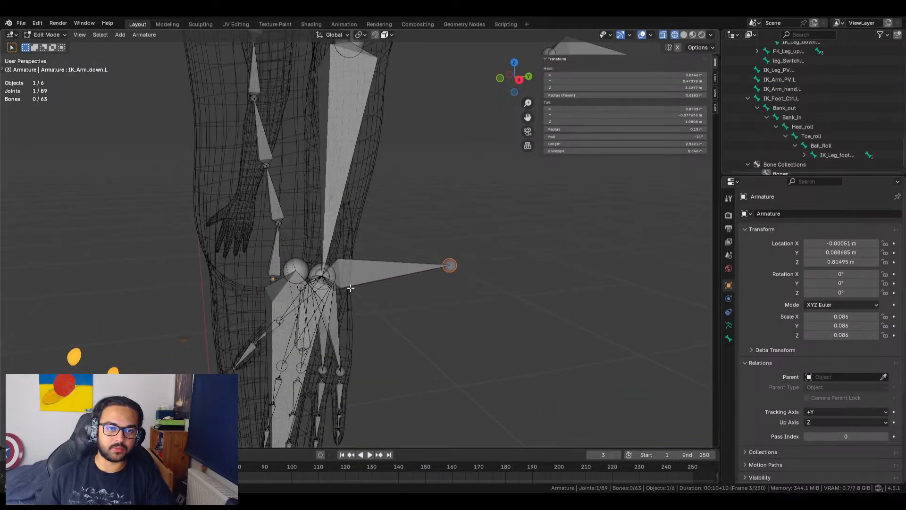
left_click(362, 276)
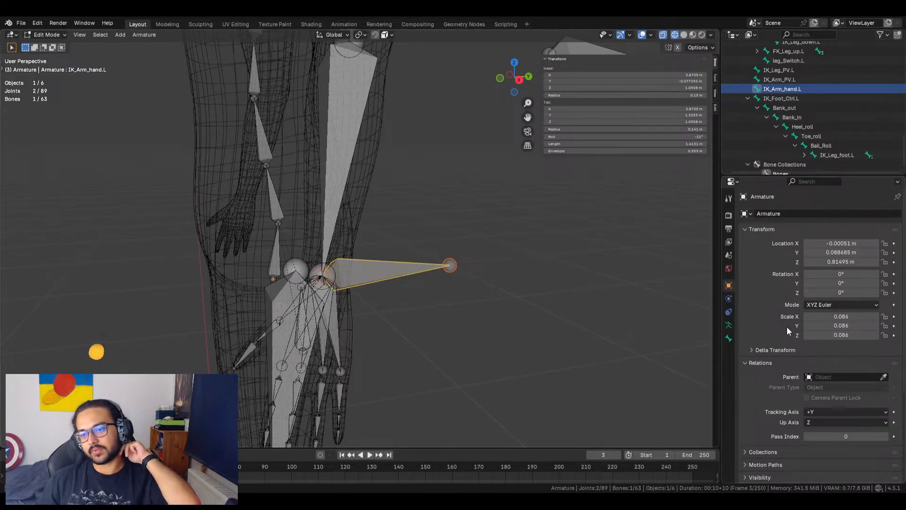
left_click(312, 270)
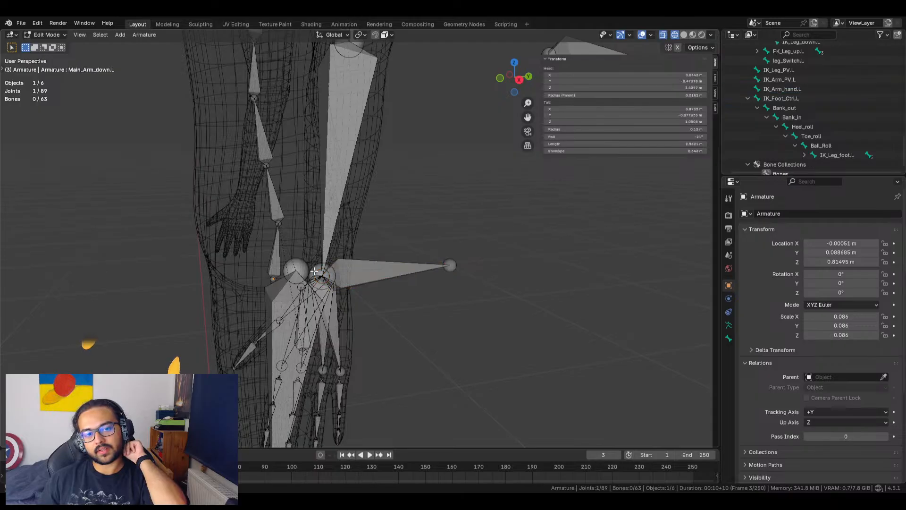
left_click(312, 269)
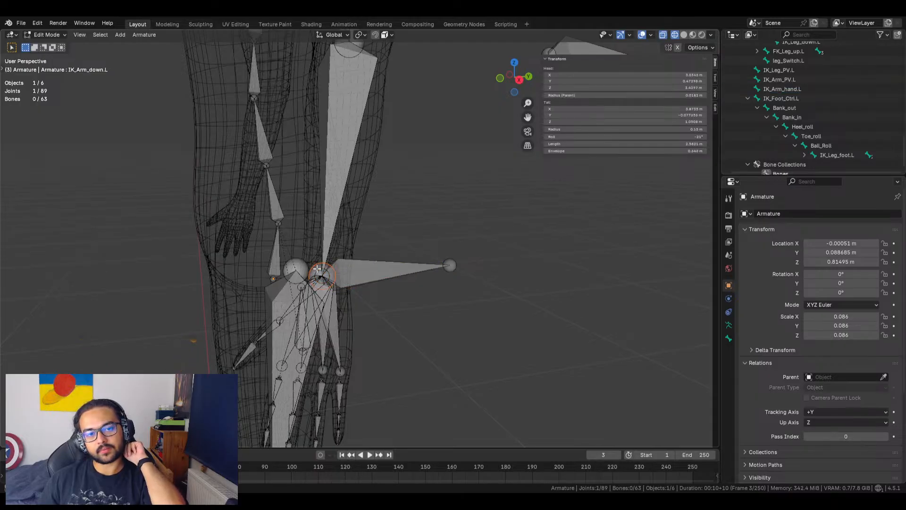
left_click(313, 267)
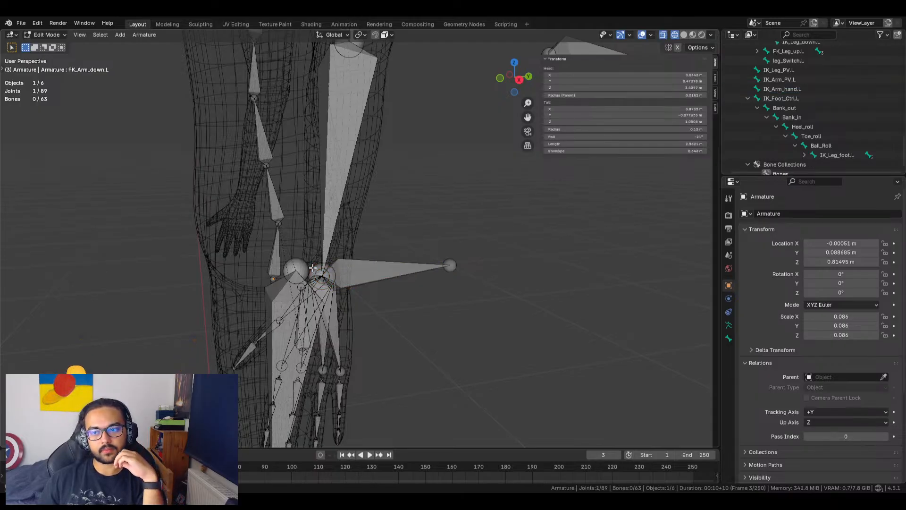
Select the end joint of IK_Arm_down.L and try to pick IK_Arm_hand.L as the parent in the object's relations
left_click(312, 268)
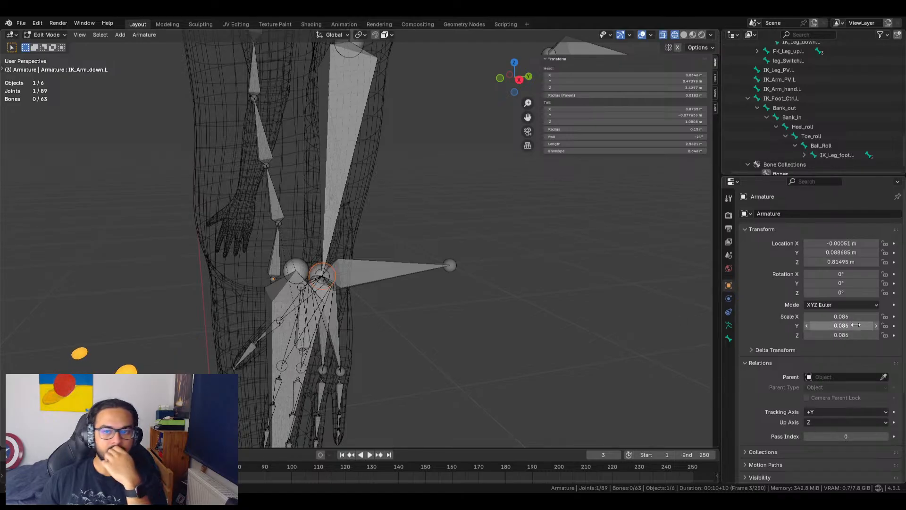
left_click(851, 377)
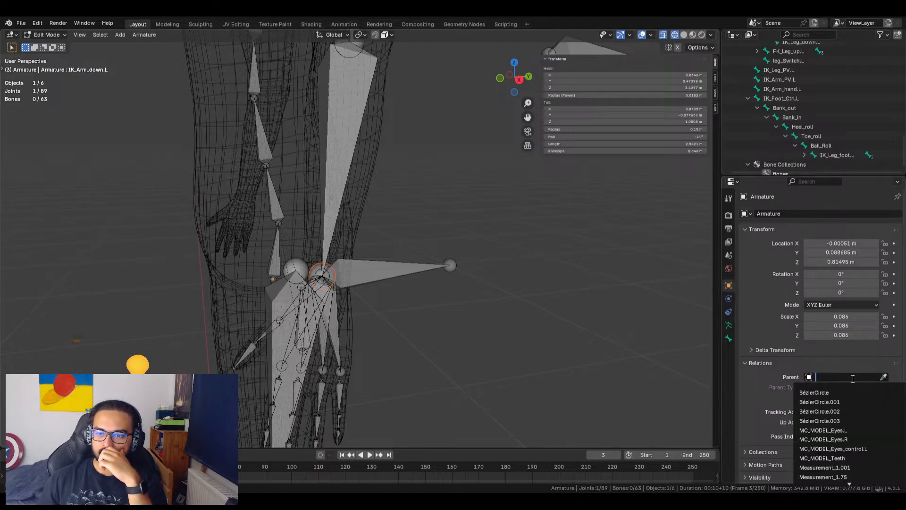
left_click(569, 287)
left_click(884, 377)
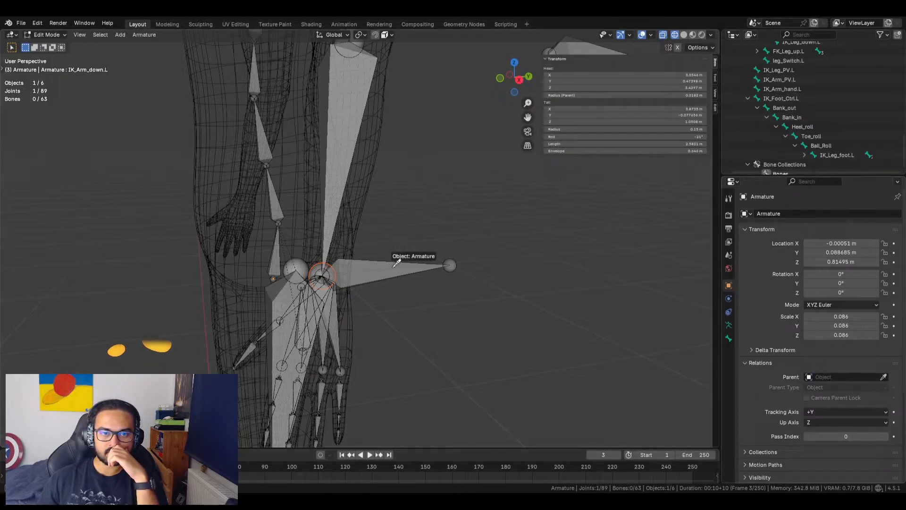
left_click(397, 264)
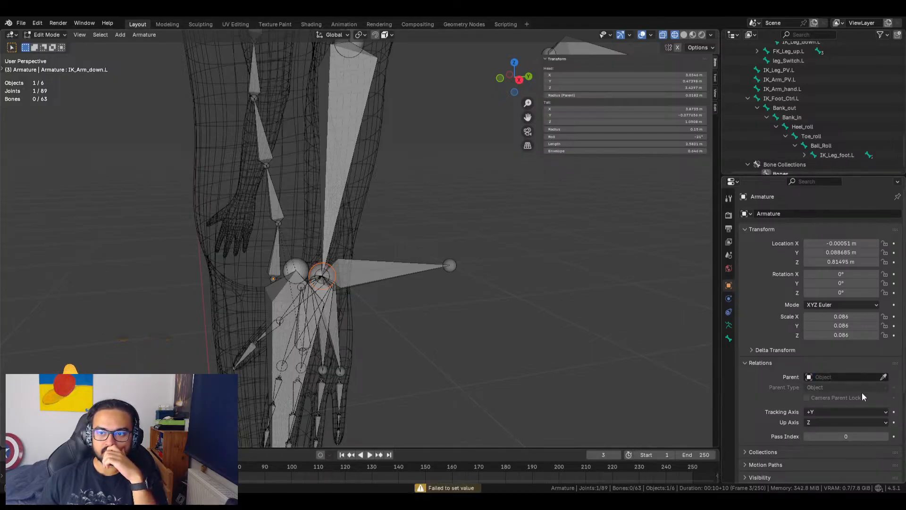
left_click(883, 378)
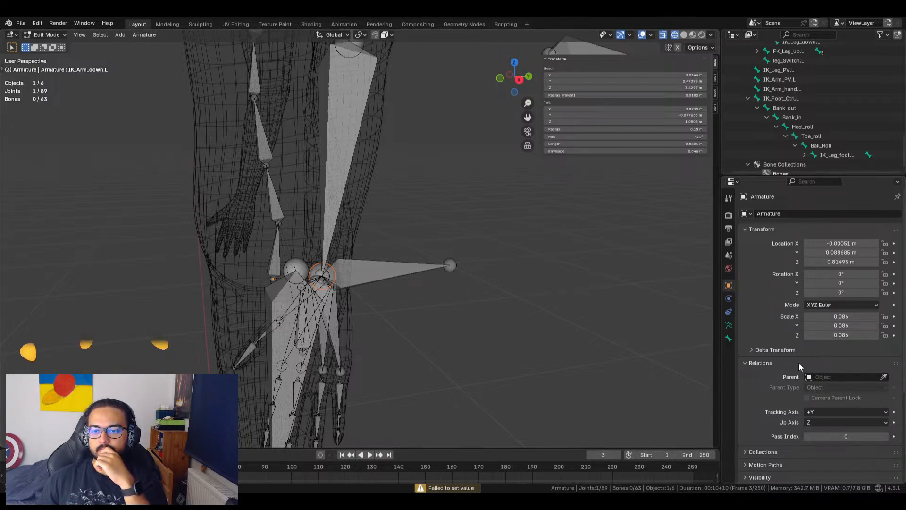
Examine from several angles how the forearm bones, carpal bones and IK_Arm_hand.L meet at the left wrist
middle_click_drag(430, 308, 557, 302)
scroll(576, 301, "up", 4)
middle_click_drag(628, 293, 572, 300)
scroll(569, 300, "down", 4)
middle_click_drag(400, 271, 419, 260)
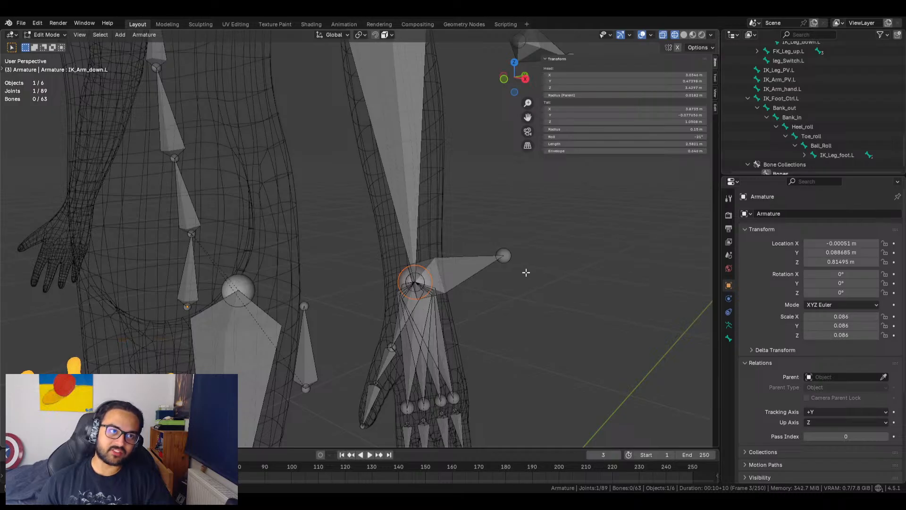
middle_click_drag(526, 272, 404, 261)
scroll(528, 286, "down", 5)
scroll(363, 279, "up", 3)
scroll(363, 279, "up", 4)
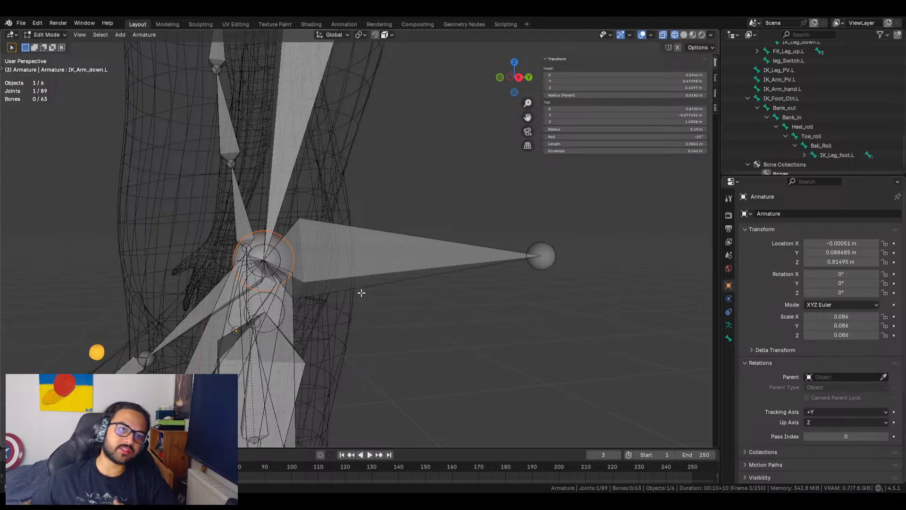
scroll(406, 335, "down", 5)
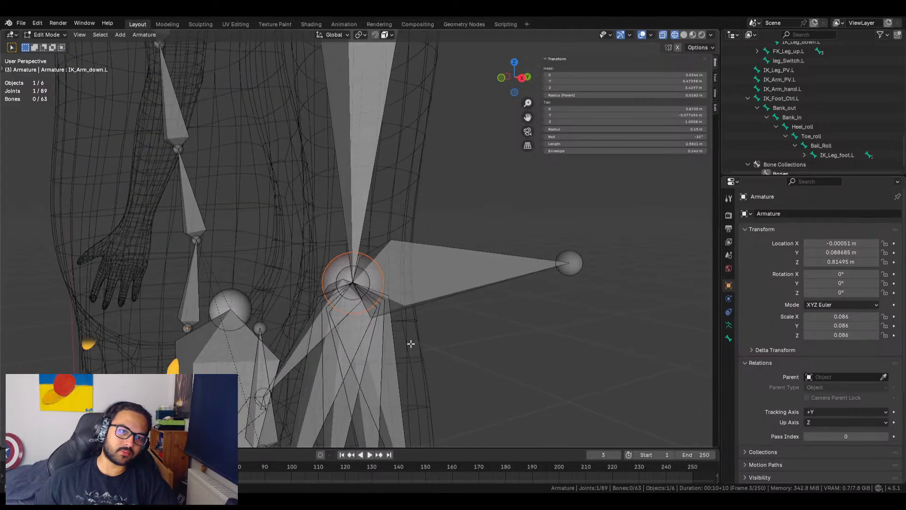
scroll(405, 334, "down", 1)
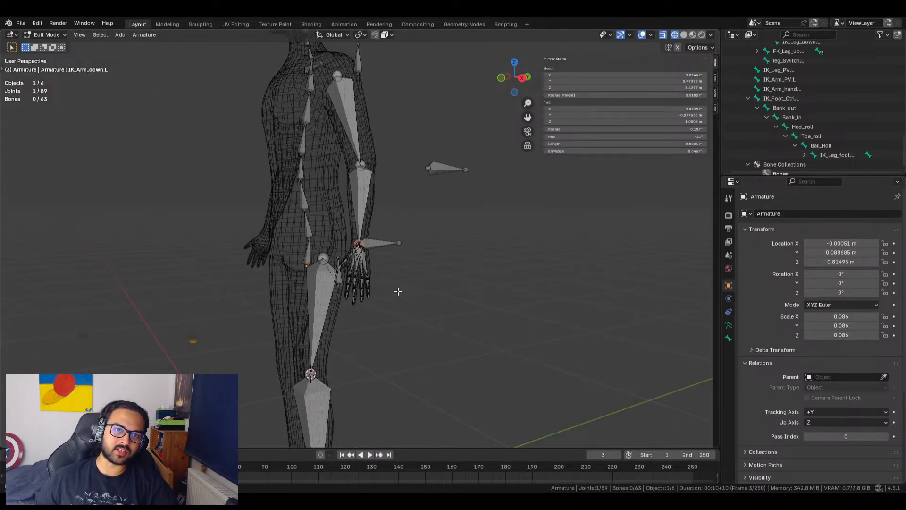
middle_click_drag(409, 276, 441, 270)
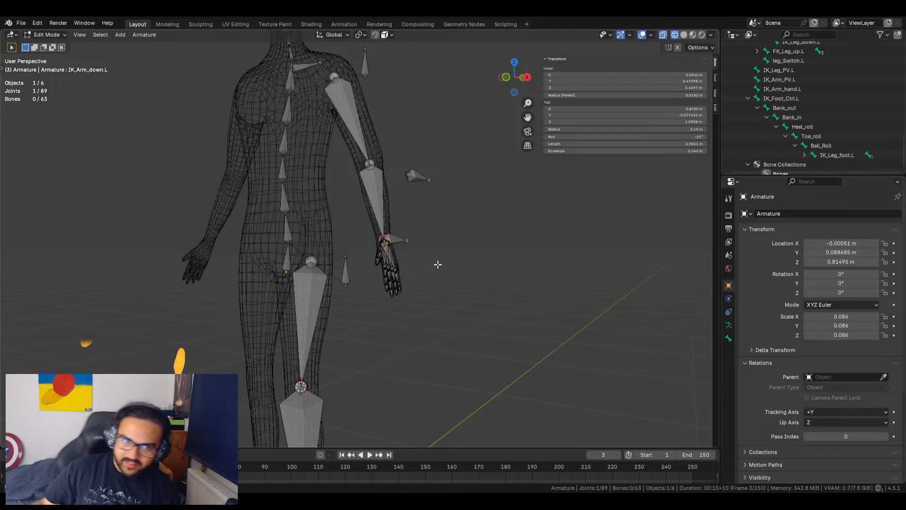
scroll(438, 264, "up", 5)
middle_click_drag(521, 290, 480, 303)
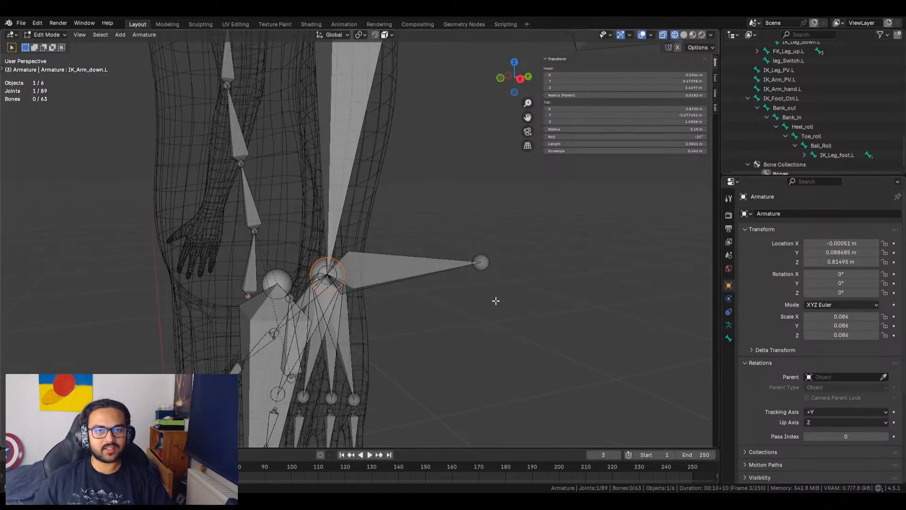
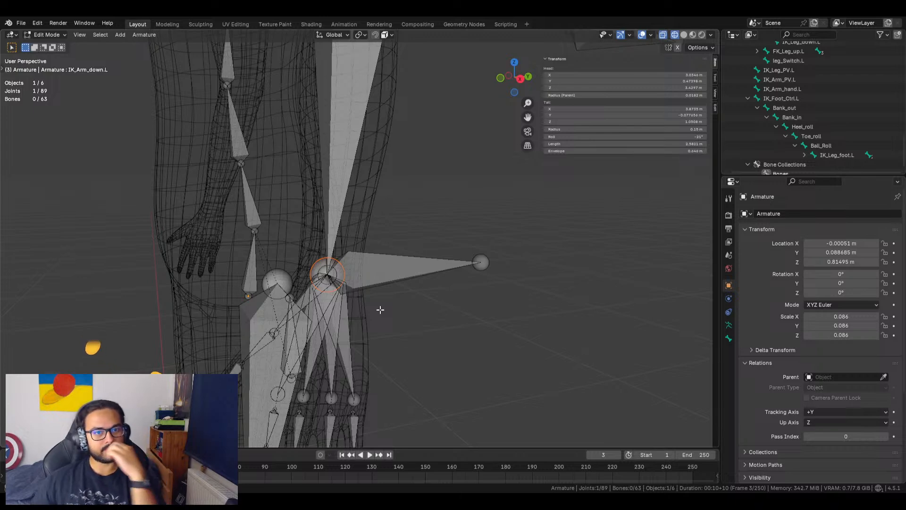
scroll(359, 336, "up", 3)
middle_click_drag(391, 344, 428, 309)
scroll(434, 284, "down", 4)
middle_click_drag(440, 262, 379, 277)
scroll(350, 290, "up", 3)
middle_click_drag(333, 305, 367, 299)
scroll(370, 298, "up", 1)
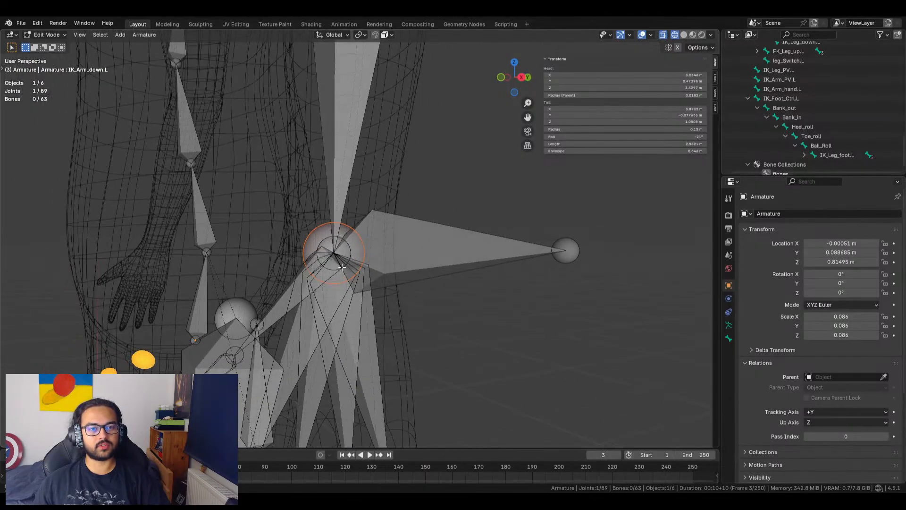
Search the armature's bone hierarchy for Main_Arm_down.L and select that bone
left_click(507, 188)
scroll(813, 87, "up", 7)
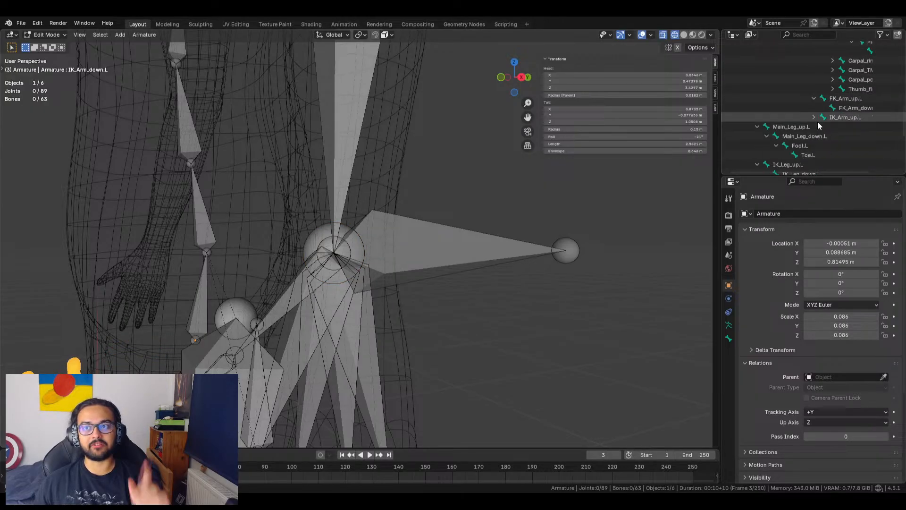
scroll(817, 126, "down", 3)
scroll(817, 127, "down", 6)
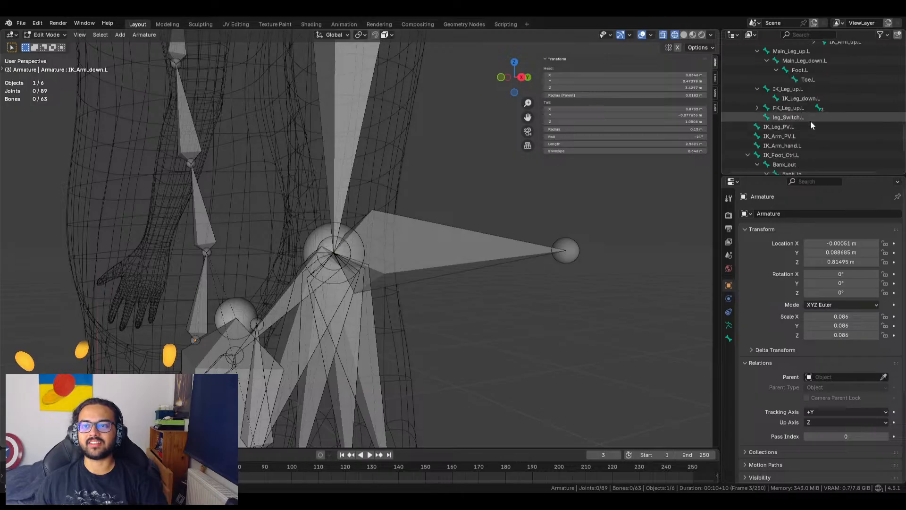
scroll(805, 121, "up", 6)
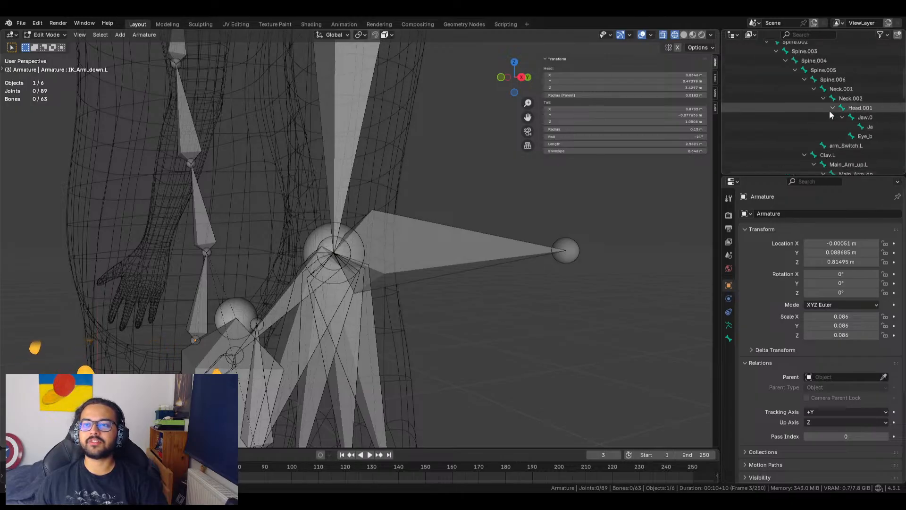
scroll(831, 111, "up", 10)
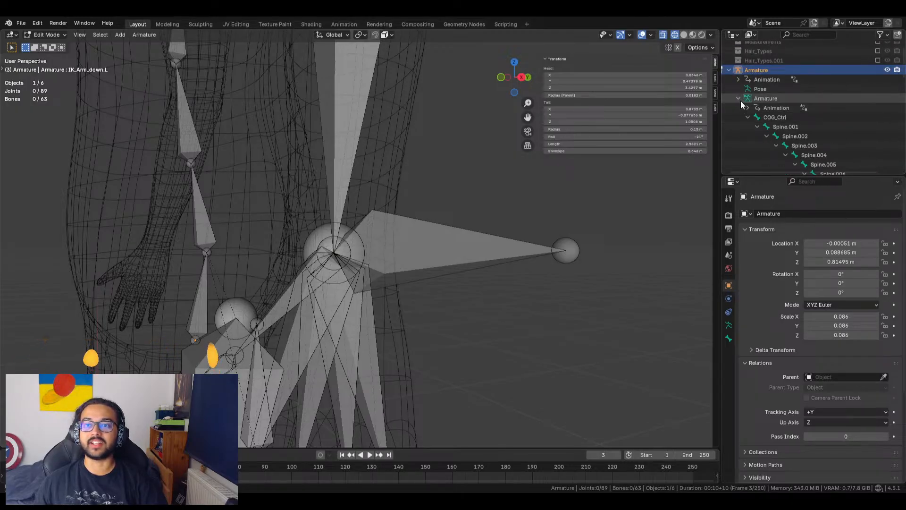
scroll(814, 126, "down", 8)
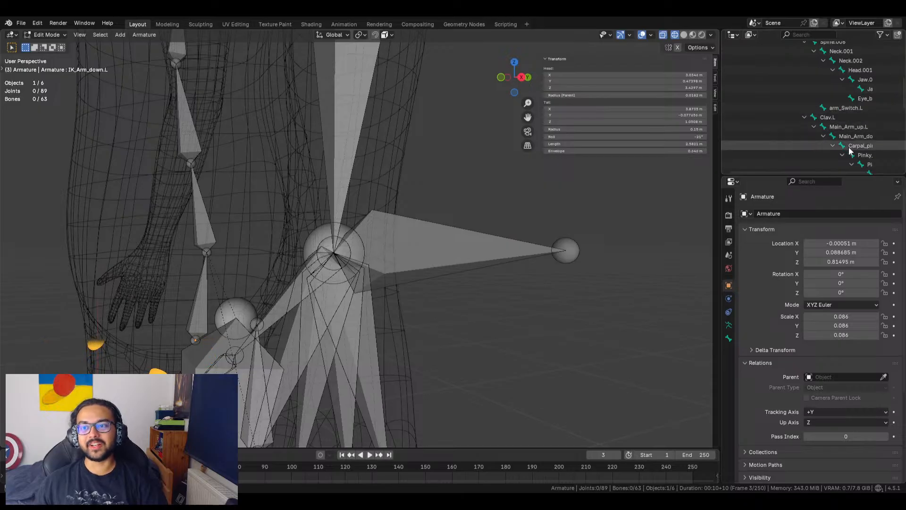
scroll(831, 128, "right", 3, "ctrl")
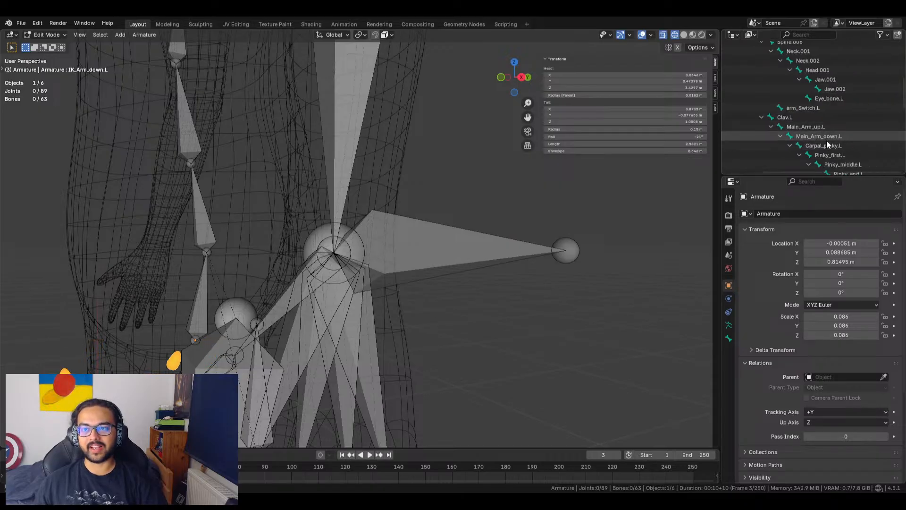
left_click(821, 135)
Extrude a short new bone from the wrist end of Main_Arm_down.L down into the palm in the right orthographic view
middle_click_drag(364, 267, 439, 283)
middle_click_drag(458, 201, 341, 178)
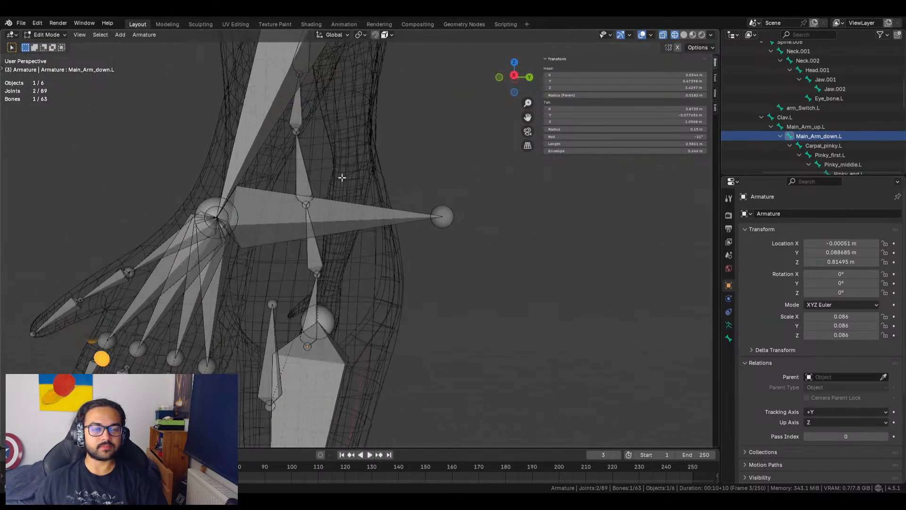
left_click(515, 77)
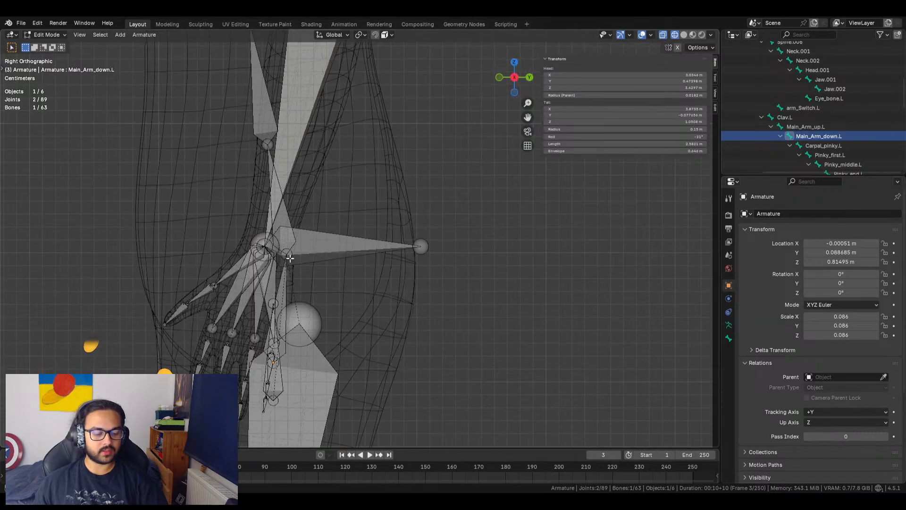
key("e")
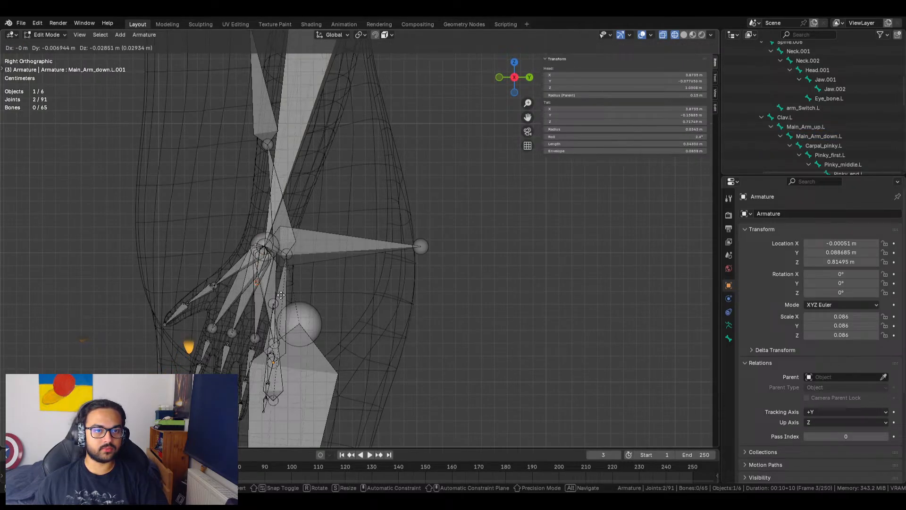
left_click(279, 296)
middle_click_drag(279, 296, 373, 295)
Move the new bone's end joint in the front orthographic view so the bone lies along the carpal bones inside the hand
left_click(526, 78)
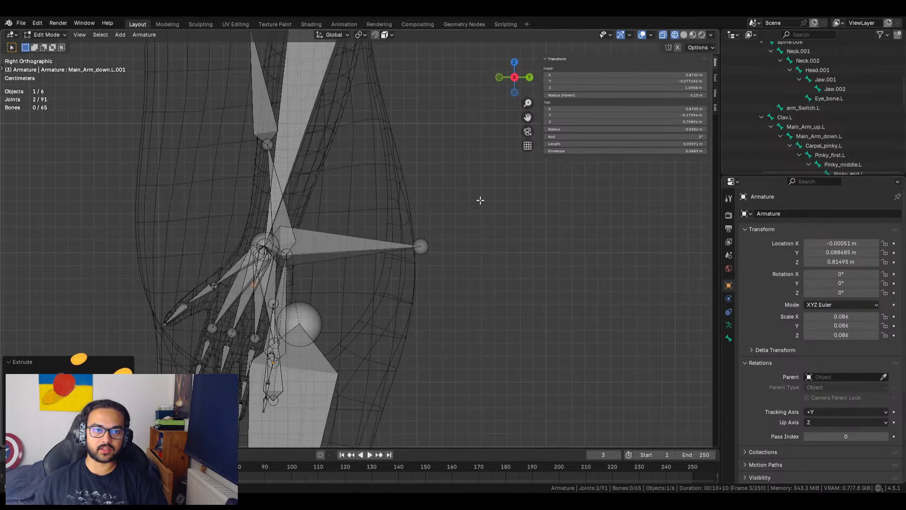
left_click(499, 78)
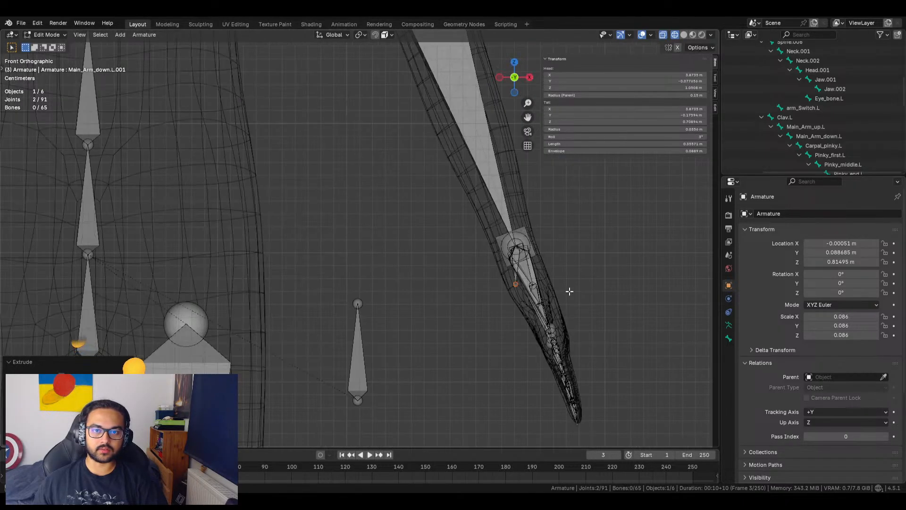
middle_click_drag(570, 291, 502, 239, "shift")
key("g")
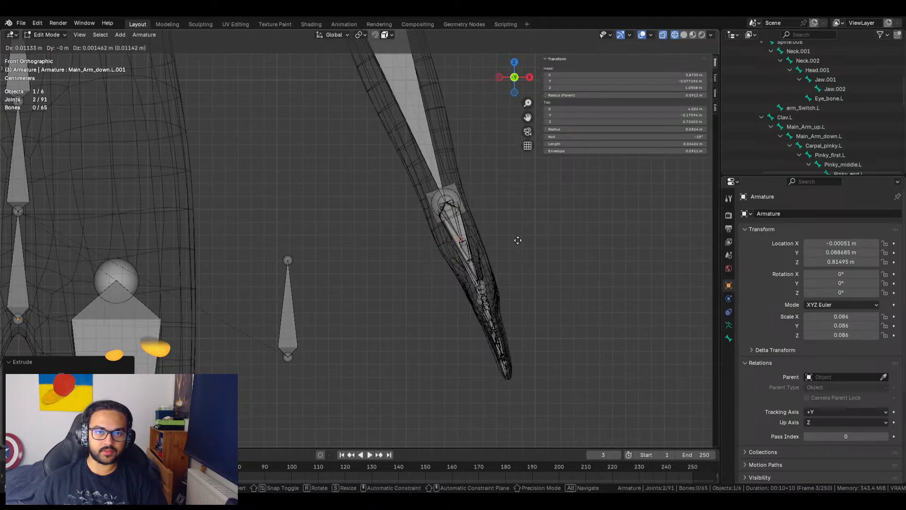
left_click(518, 240)
middle_click_drag(518, 240, 465, 245)
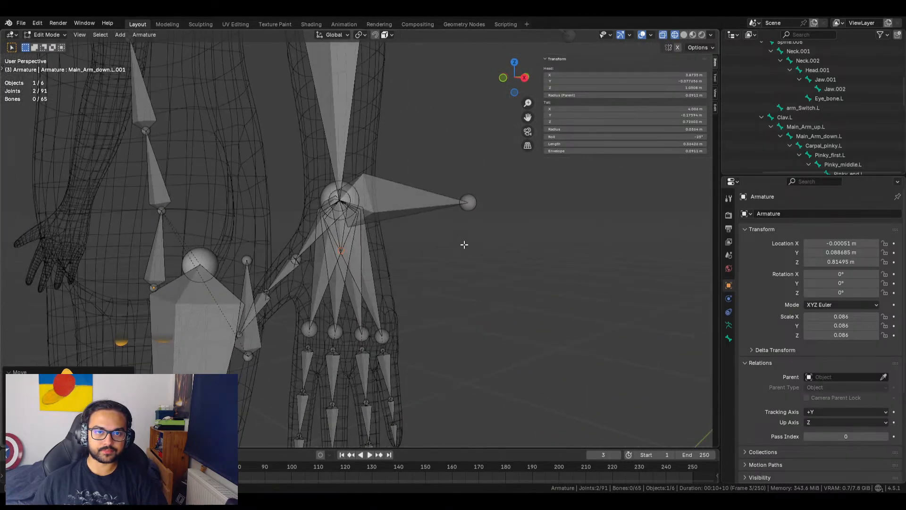
Select the newly extruded bone Main_Arm_down.L.001 at the left wrist and rename it Wrist
scroll(293, 203, "up", 6)
left_click(293, 204)
left_click(293, 203)
left_click(293, 203)
left_click(297, 206)
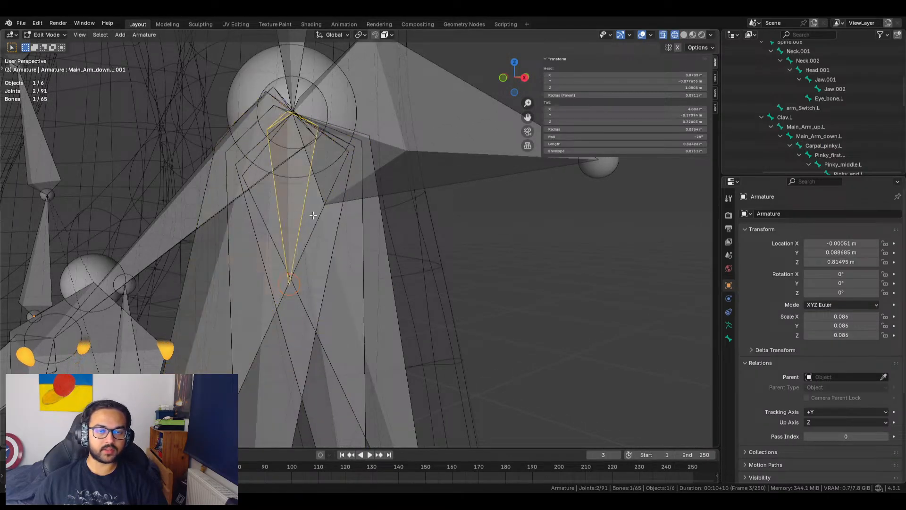
scroll(832, 90, "down", 6)
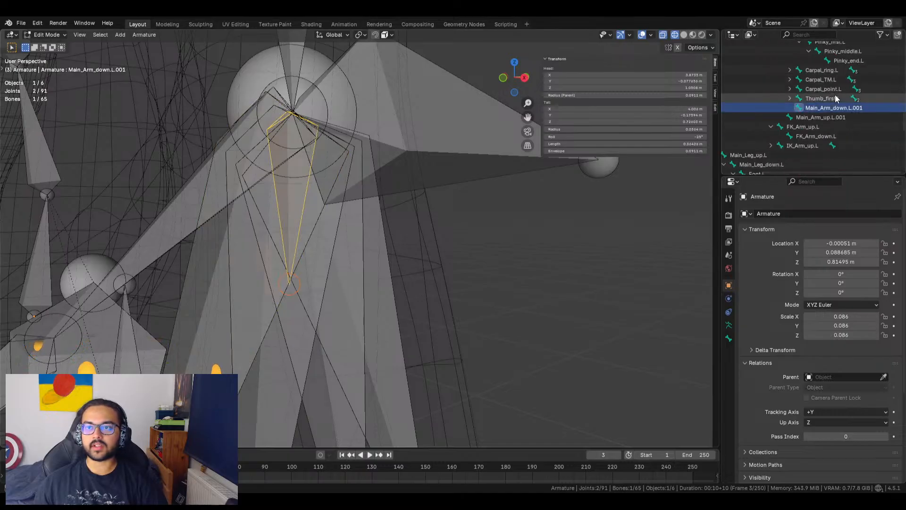
double_click(848, 108)
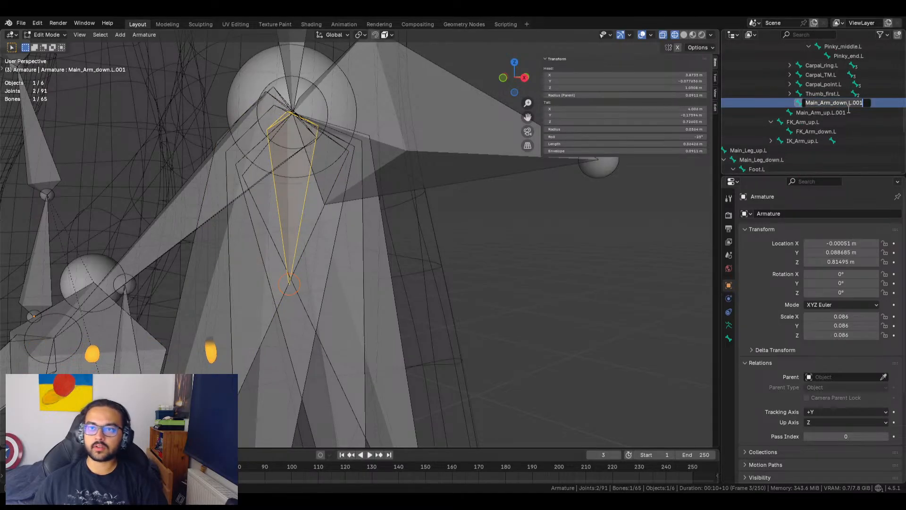
key("BackSpace")
type("Wrist")
key("Return")
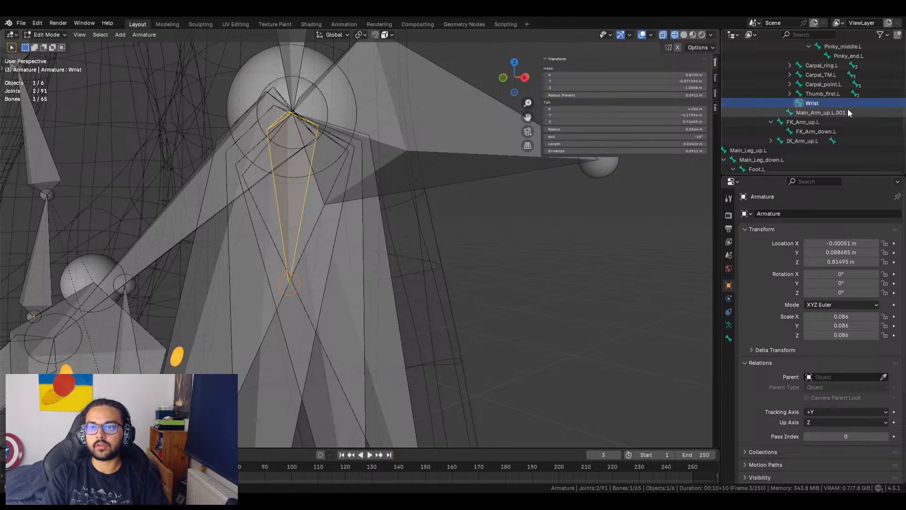
Parent Carpal_ring.L, Carpal_TM.L, Carpal_point.L and Thumb_first.L to the Wrist bone with Keep Offset and check them in the hierarchy
scroll(845, 97, "up", 5)
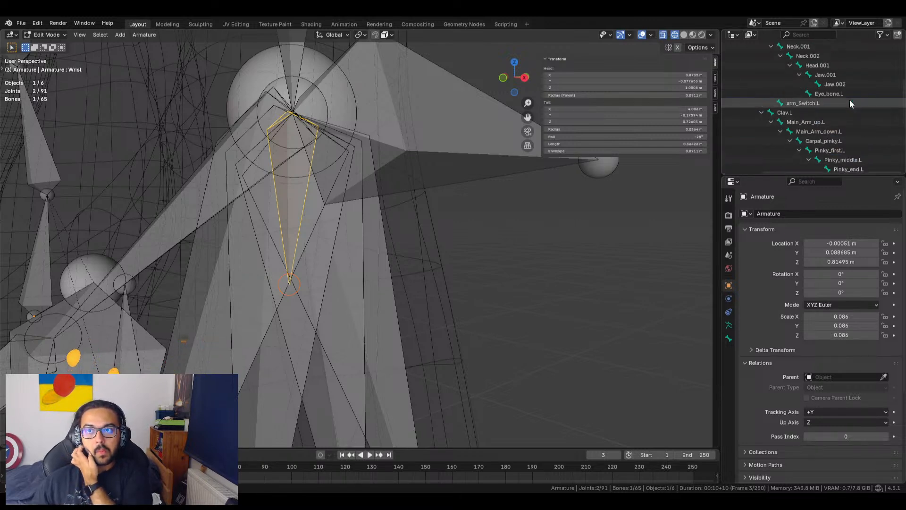
scroll(854, 104, "down", 4)
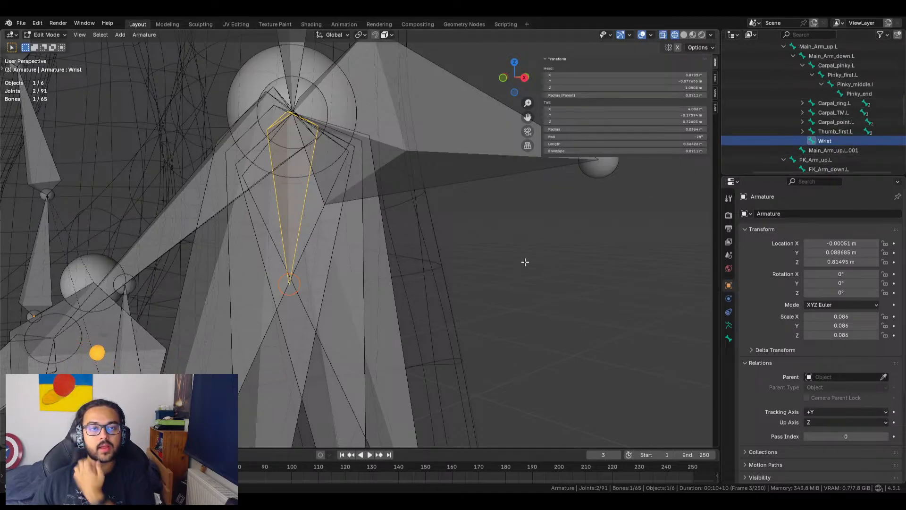
left_click(834, 104)
left_click(826, 130, "shift")
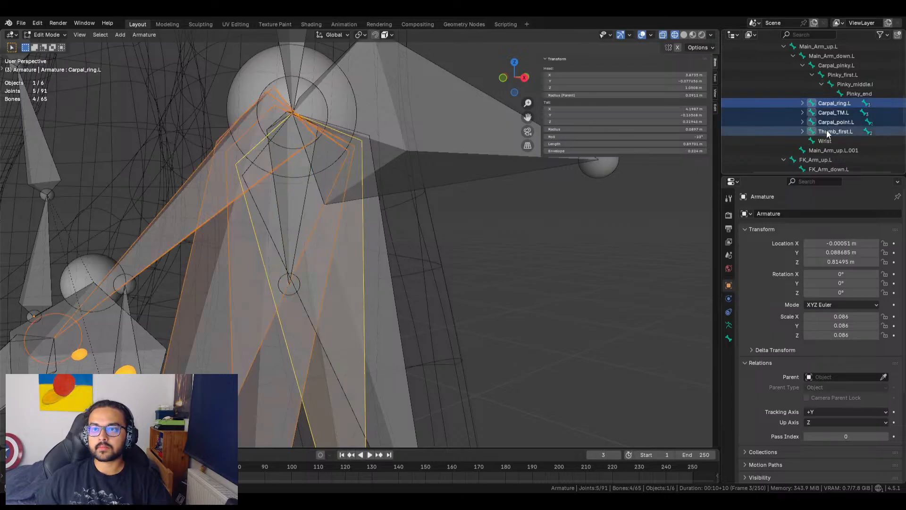
left_click(828, 140, "ctrl")
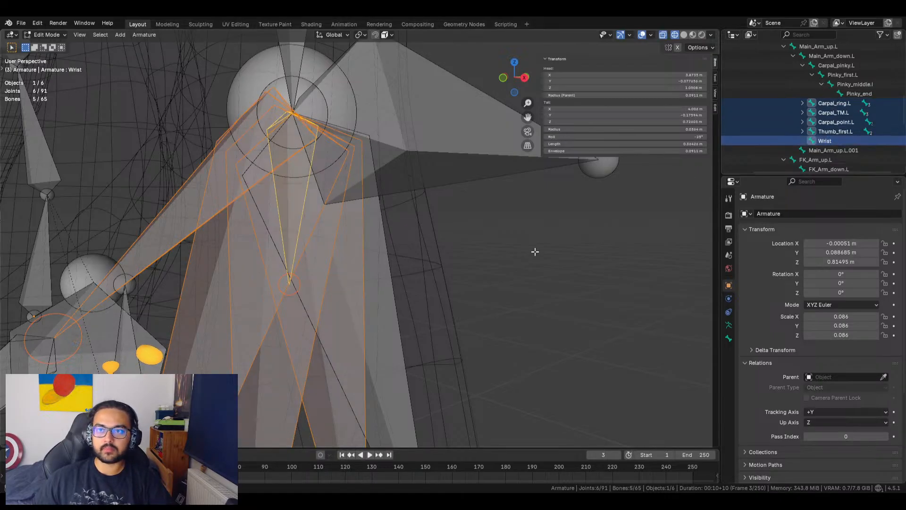
key("ctrl+p")
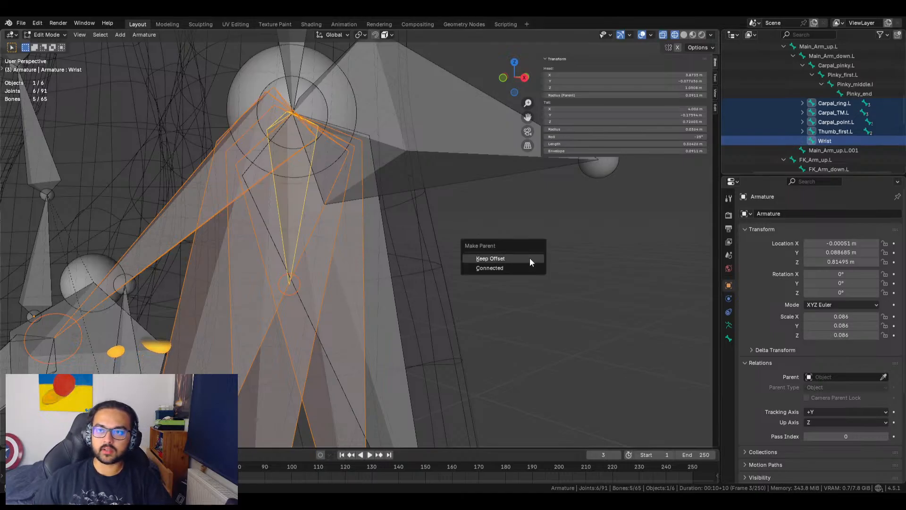
left_click(530, 258)
left_click(802, 103)
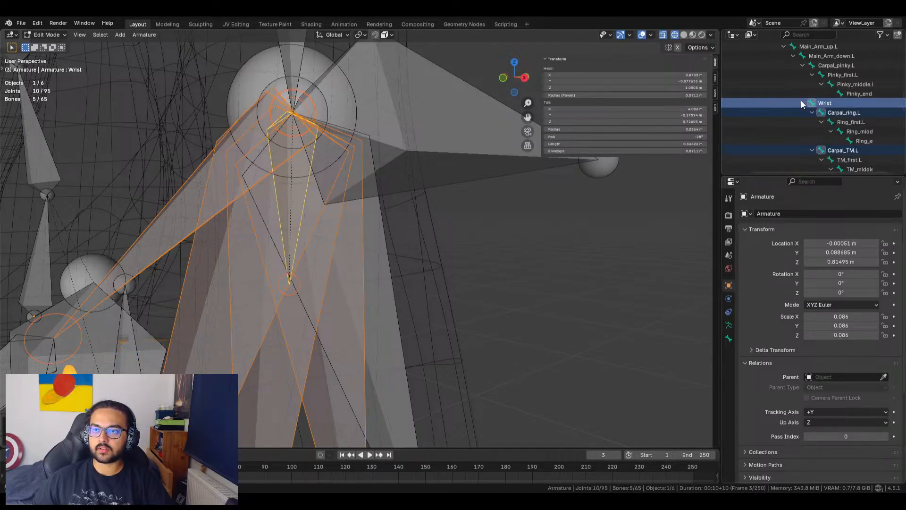
left_click(802, 103)
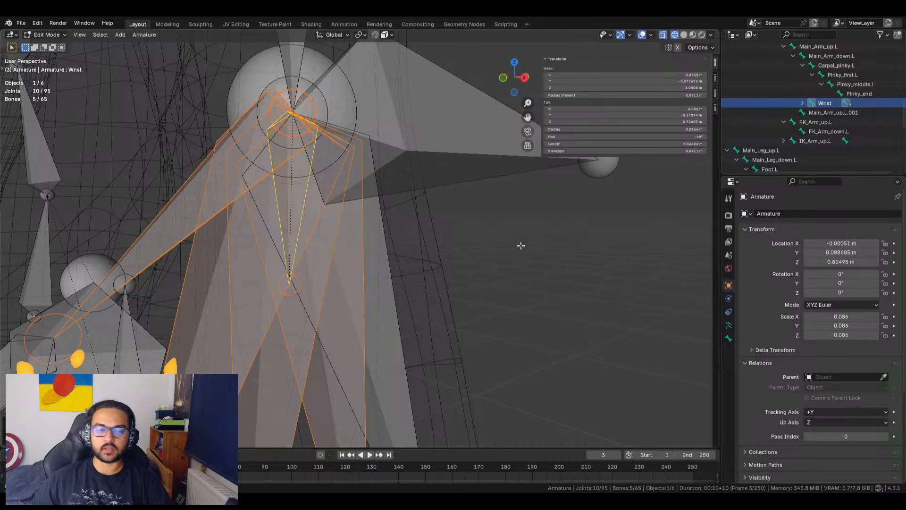
Clear the bone selection, pick Carpal_pinky.L and switch the armature to Pose Mode
left_click(492, 227)
left_click(290, 204)
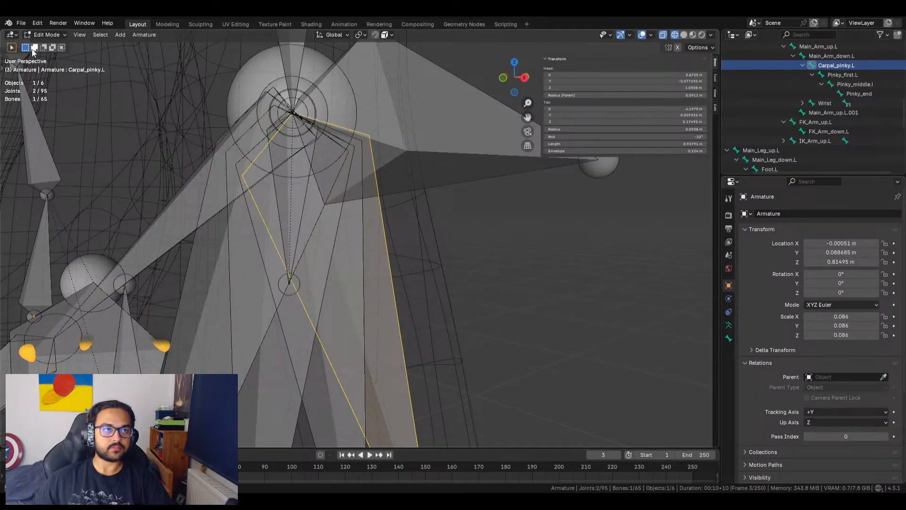
left_click(46, 34)
left_click(48, 65)
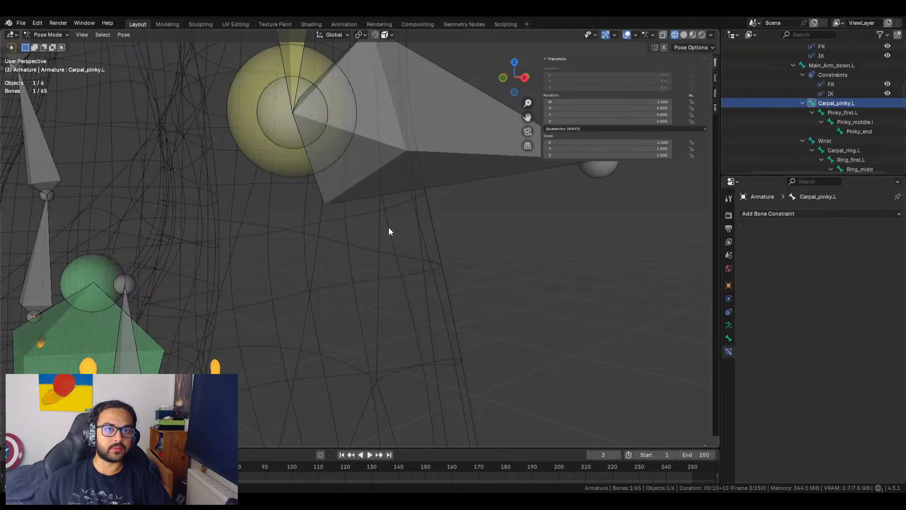
Select the Wrist bone in the posed left hand, test how the carpal bones follow its rotation, and cancel the rotation
scroll(389, 229, "down", 10)
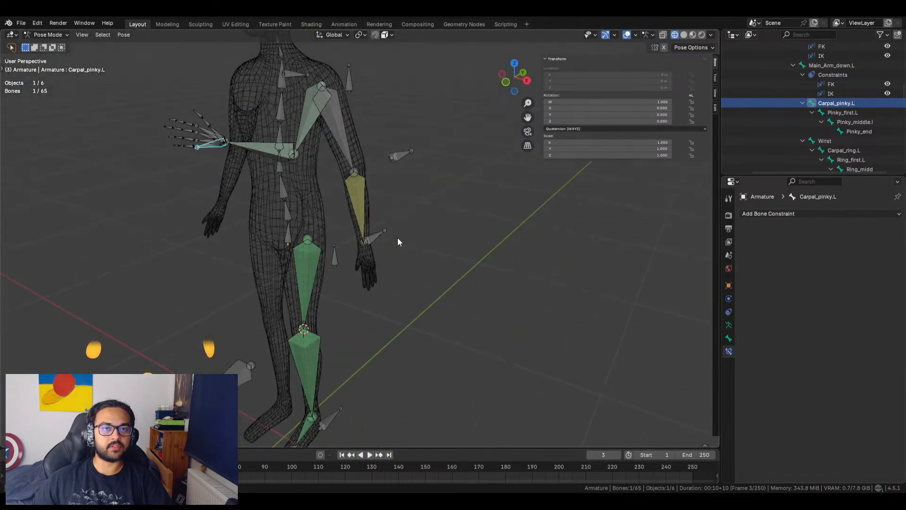
scroll(192, 168, "up", 8)
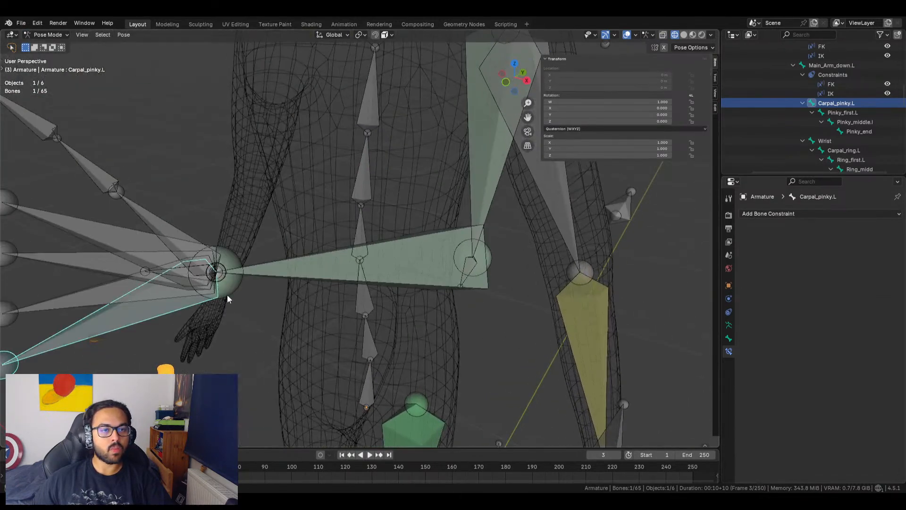
left_click(156, 268)
left_click(163, 269)
left_click(163, 269)
left_click(164, 269)
left_click(164, 273)
middle_click_drag(165, 272, 247, 281)
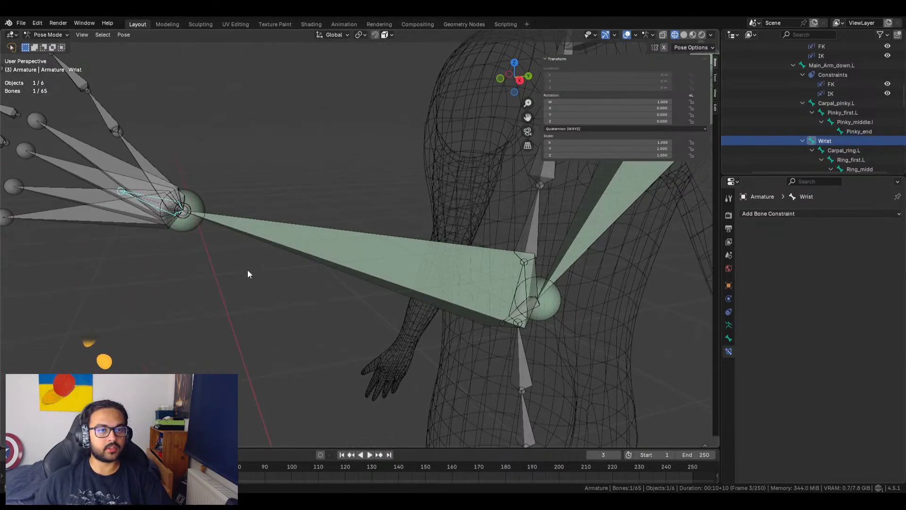
key("r")
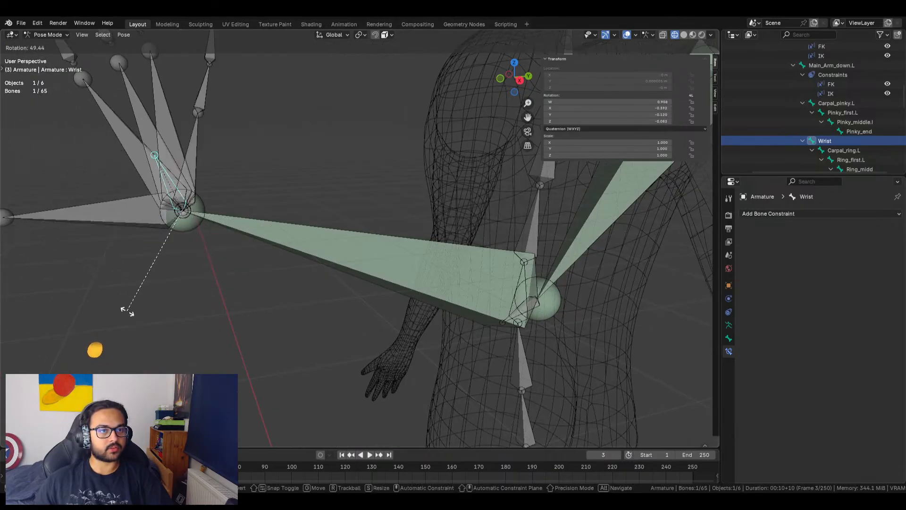
right_click(148, 304)
middle_click_drag(168, 278, 224, 279)
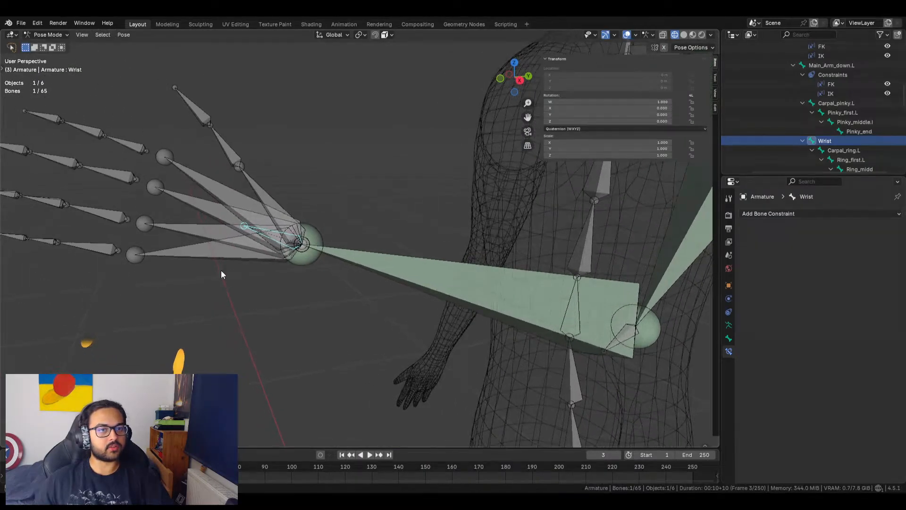
Select Carpal_pinky.L and collapse the hierarchies of Carpal_pinky.L, Carpal_ring.L, Carpal_TM.L, Carpal_point.L and Thumb_first.L in the bone list
left_click(214, 240)
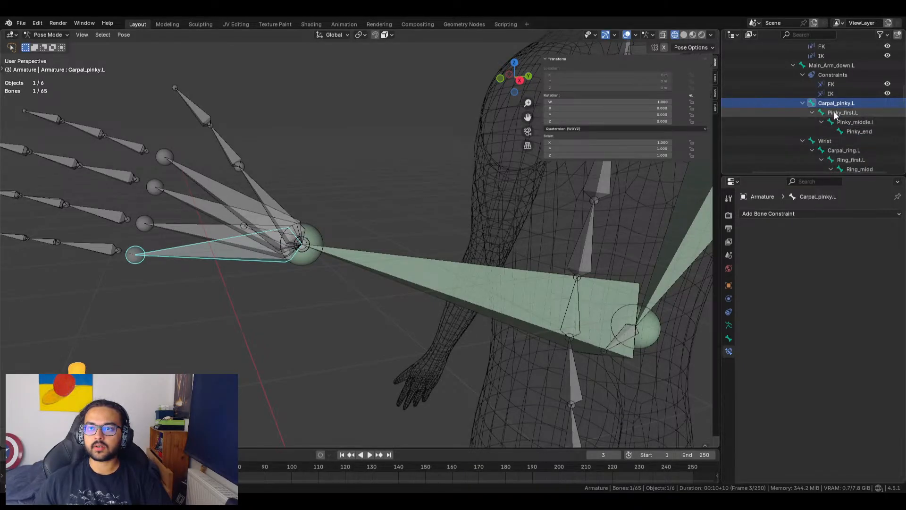
left_click(803, 103)
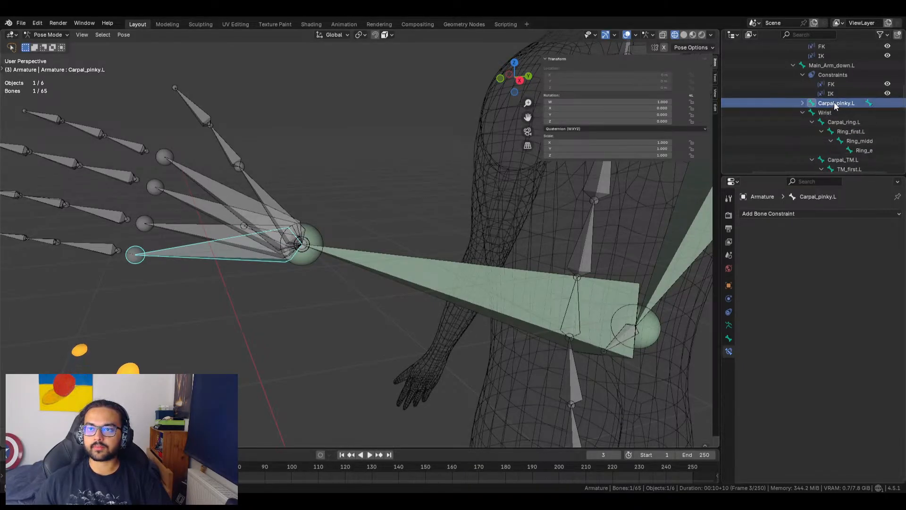
left_click(811, 122)
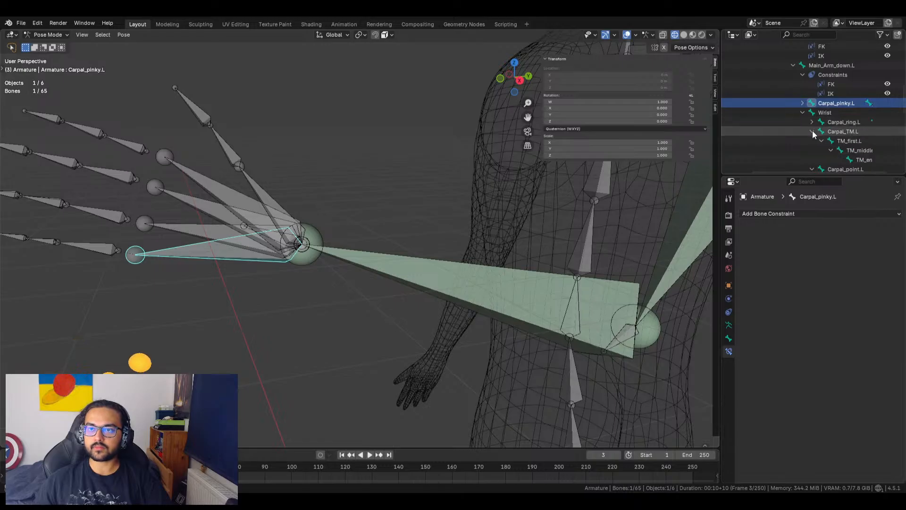
left_click(812, 132)
left_click(812, 142)
left_click(812, 150)
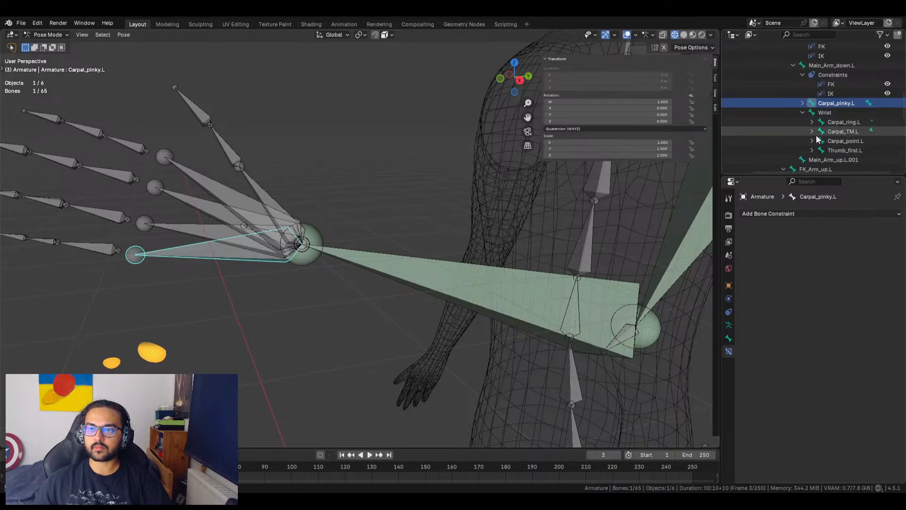
Add the Wrist bone to the Carpal_pinky.L selection, switch the armature to Edit Mode and frame the left hand
left_click(825, 112, "ctrl")
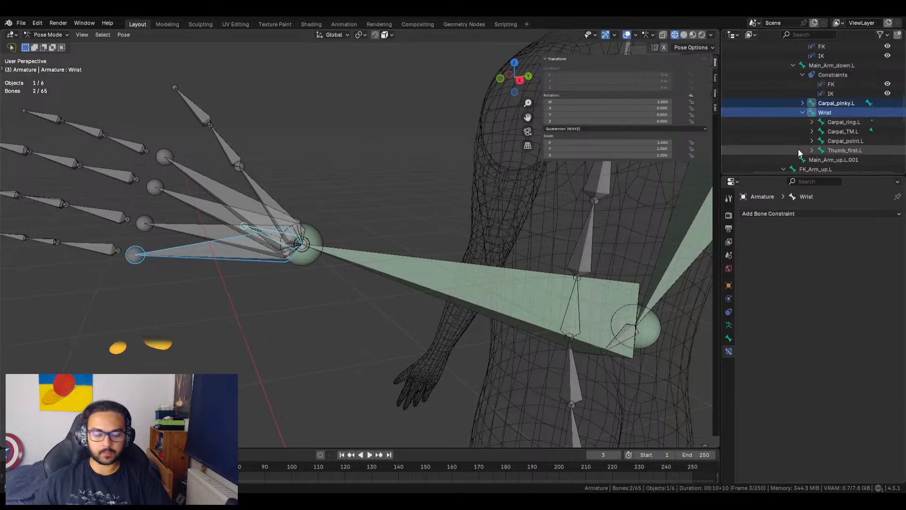
left_click(45, 35)
left_click(46, 44)
middle_click_drag(573, 225, 220, 58, "shift")
scroll(345, 174, "down", 1)
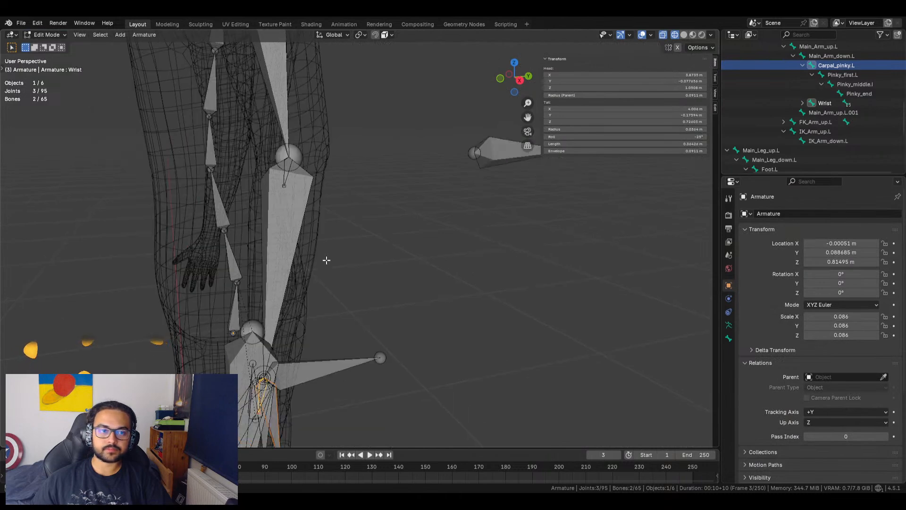
key("KP_Decimal")
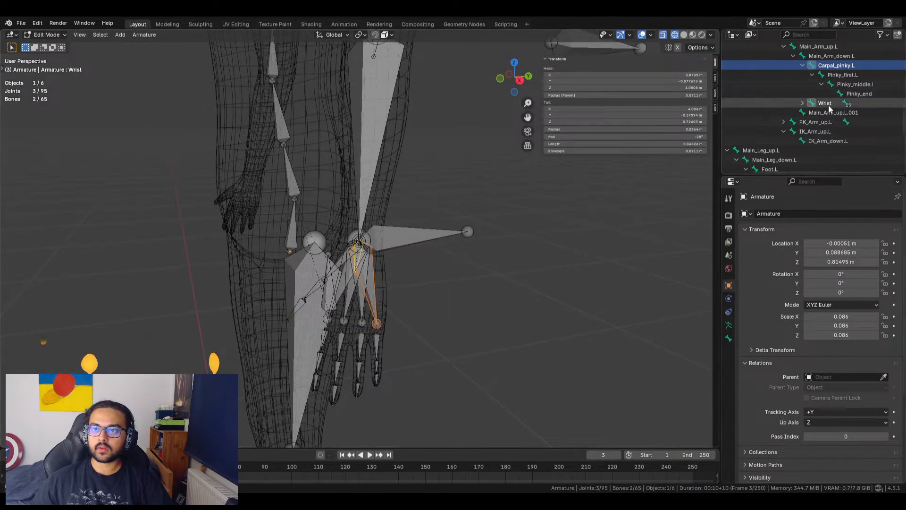
Parent Carpal_pinky.L to the Wrist bone with Keep Offset and clear the bone selection
left_click(852, 64)
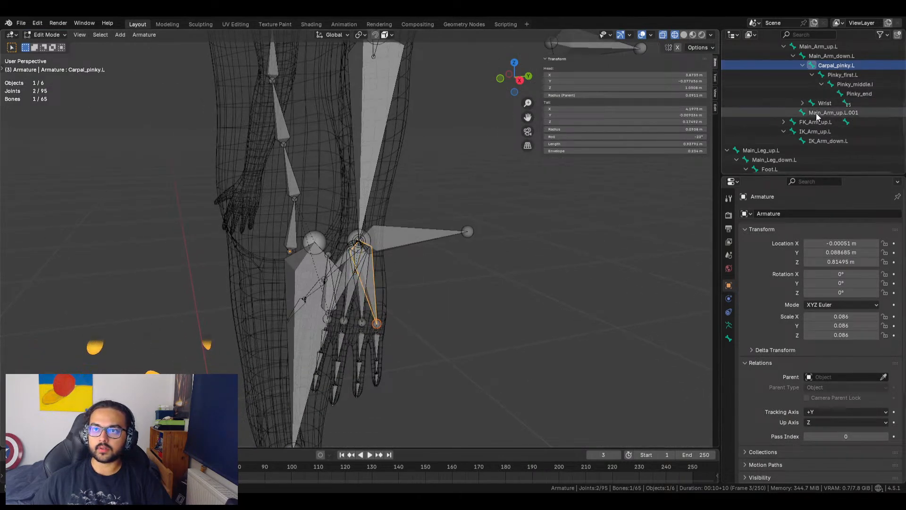
left_click(823, 104, "ctrl")
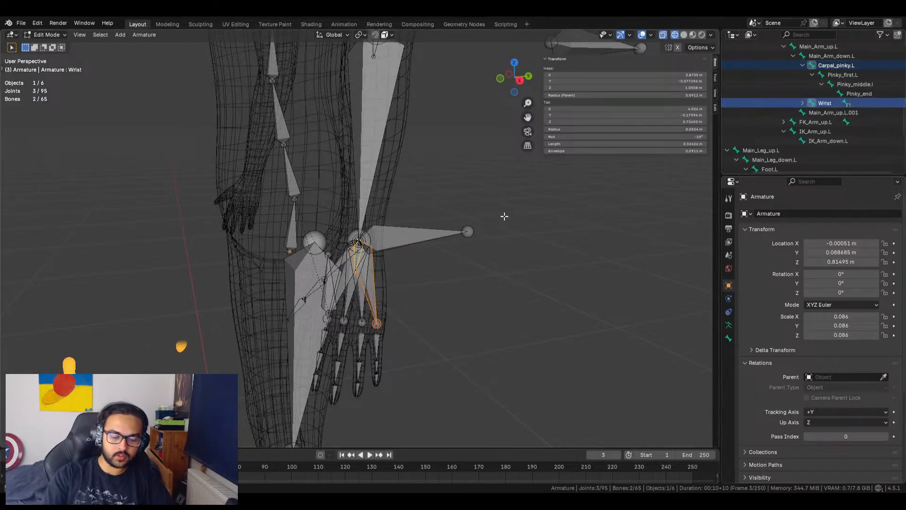
key("ctrl+p")
left_click(483, 216)
left_click(519, 302)
Select the Wrist bone from among the overlapping carpal bones at the left wrist
scroll(445, 284, "up", 5)
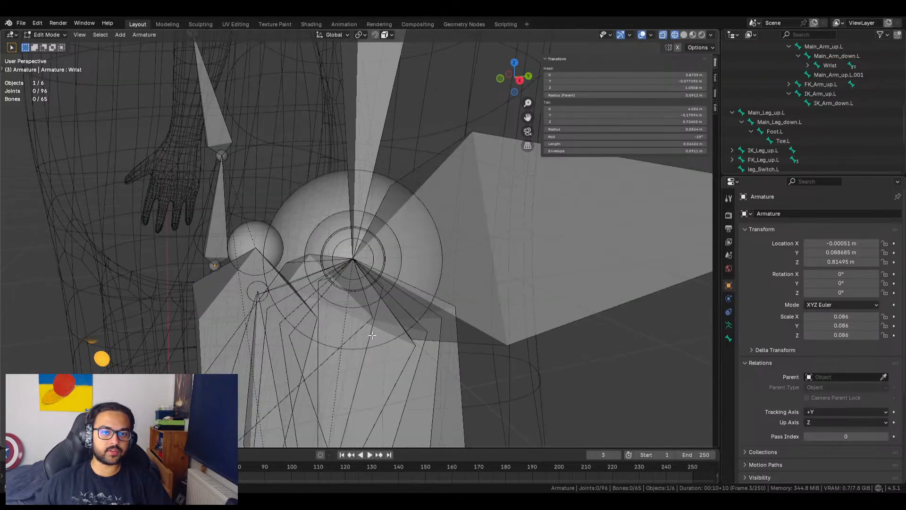
scroll(367, 297, "down", 5)
scroll(365, 296, "up", 5)
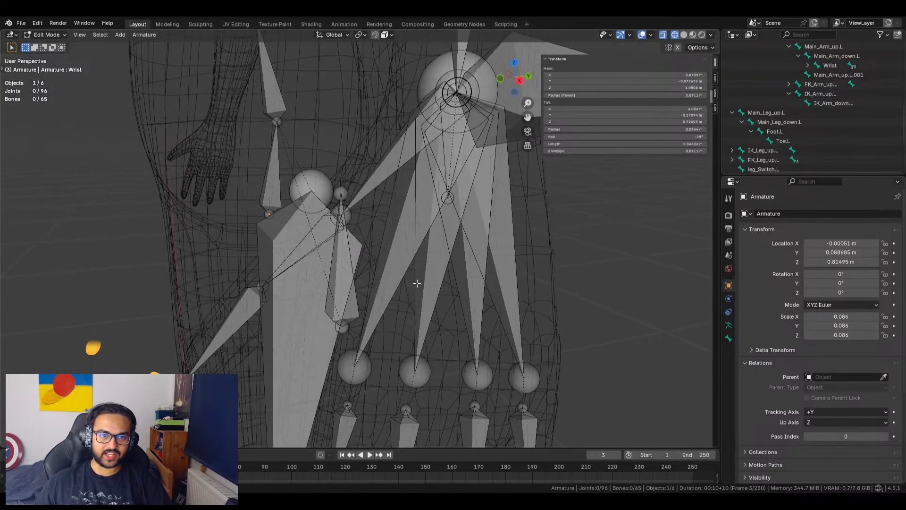
left_click(404, 220)
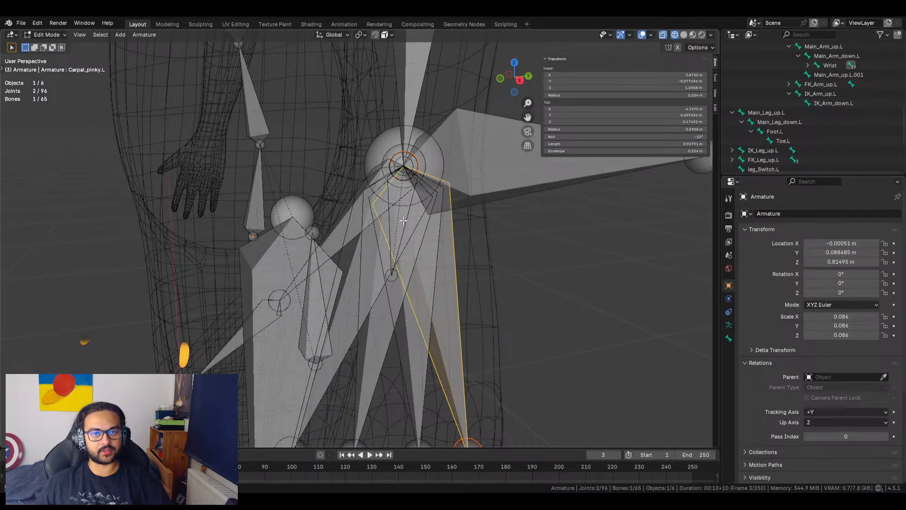
left_click(402, 221)
left_click(403, 220)
left_click(402, 221)
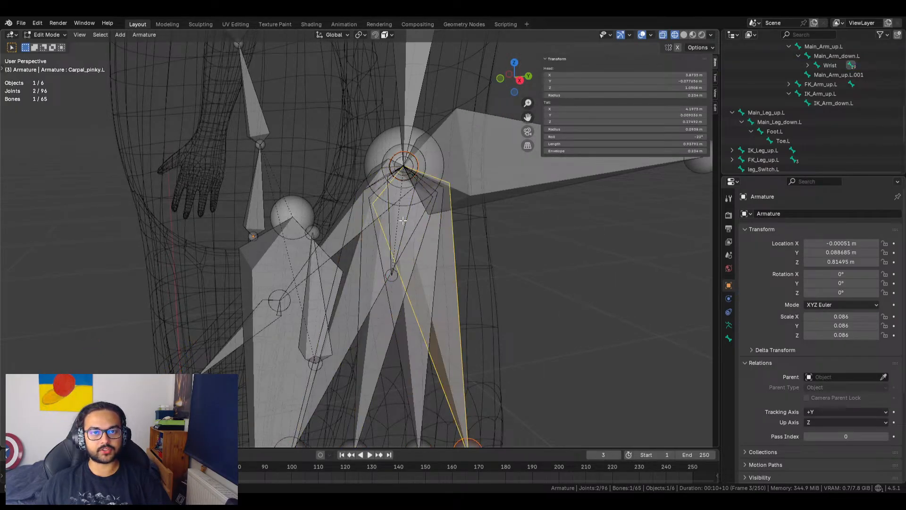
left_click(403, 220)
Enable Deform in the bone properties of the Wrist bone
scroll(776, 339, "down", 5)
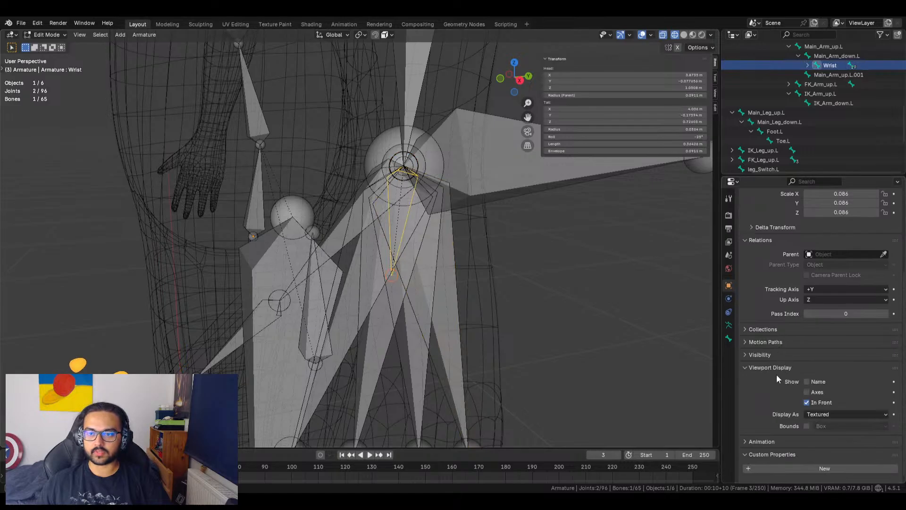
left_click(728, 337)
scroll(787, 403, "down", 10)
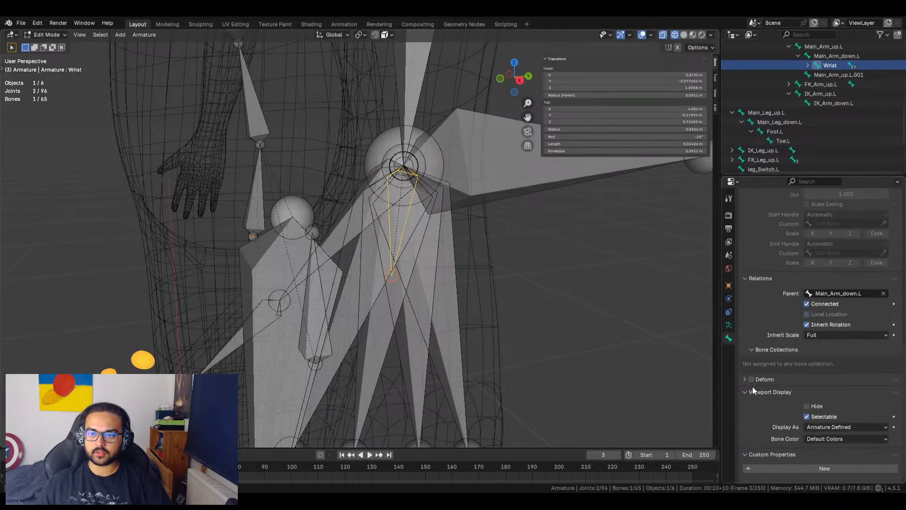
scroll(524, 240, "down", 8)
mouse_move(421, 279)
middle_mouse_down("shift")
mouse_move(412, 333)
mouse_move(423, 275)
middle_mouse_up("shift")
scroll(414, 335, "up", 3)
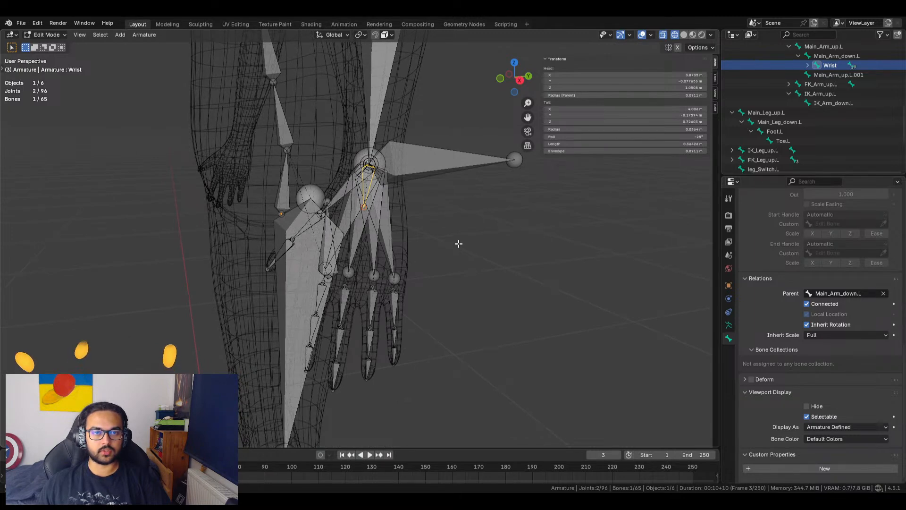
left_click(759, 379)
left_click(752, 379)
left_click(745, 379)
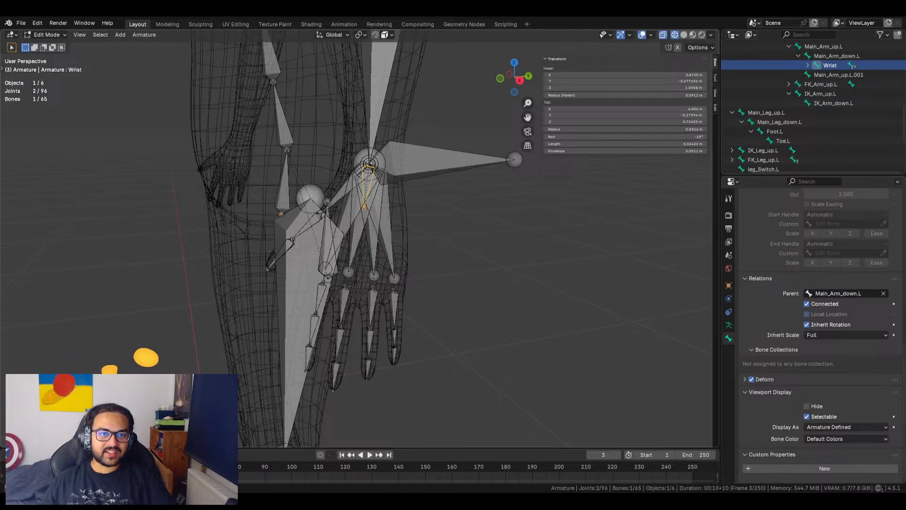
Duplicate the Wrist bone in place and clear the copy's parent
middle_click_drag(517, 335, 477, 322)
scroll(494, 287, "up", 4)
key("a")
middle_click_drag(494, 288, 522, 277)
left_click(571, 296)
left_click(401, 315)
left_click(409, 315)
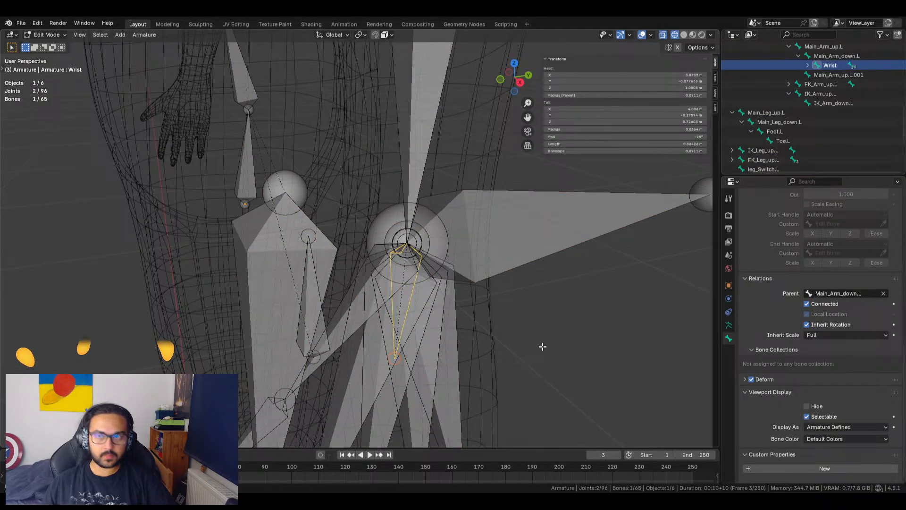
key("shift+d")
right_click(571, 324)
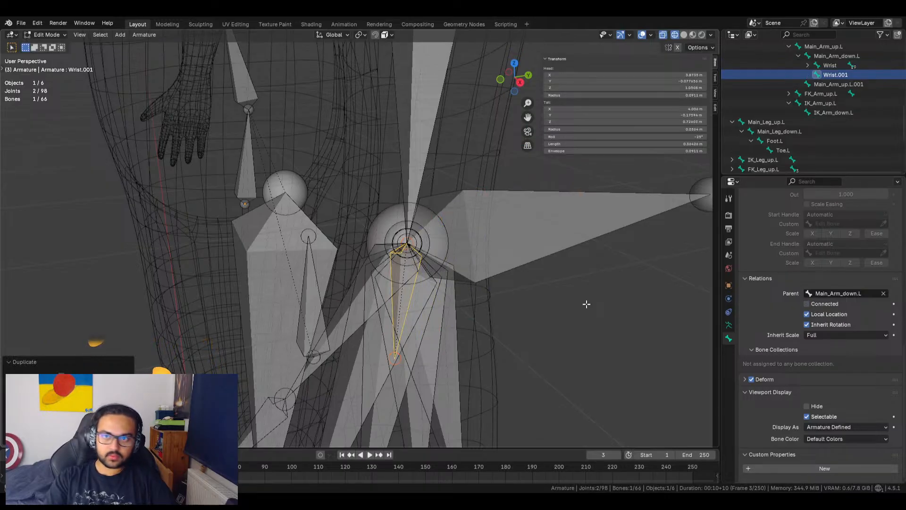
key("alt+p")
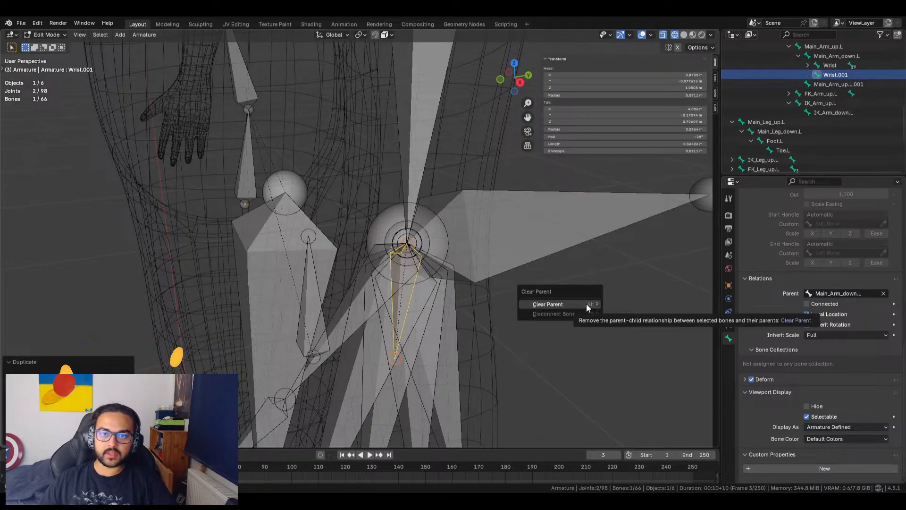
left_click(586, 304)
Rename the duplicated wrist bone as IK_Wrist.L
scroll(812, 111, "down", 5)
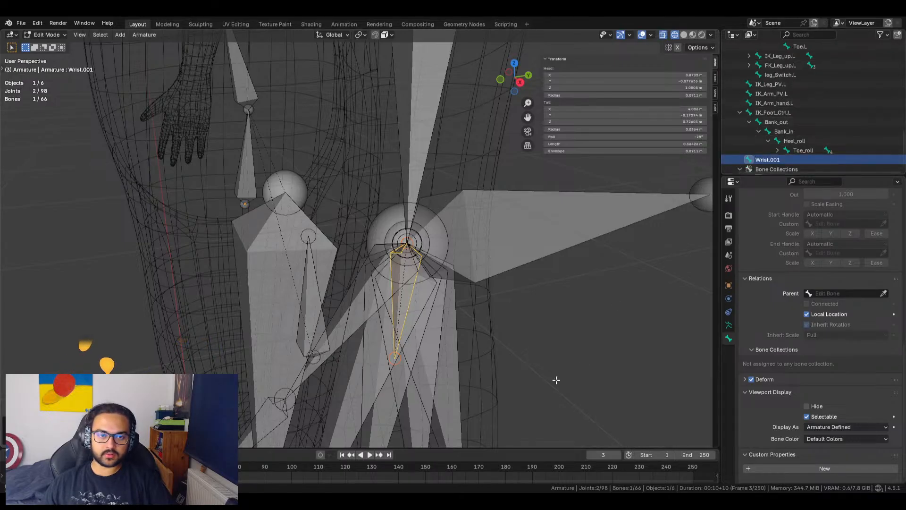
double_click(785, 159)
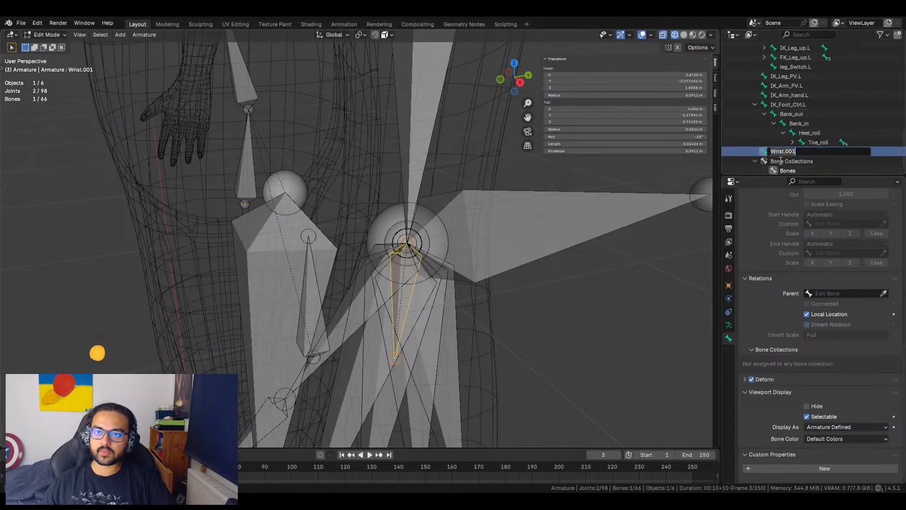
left_click(772, 154)
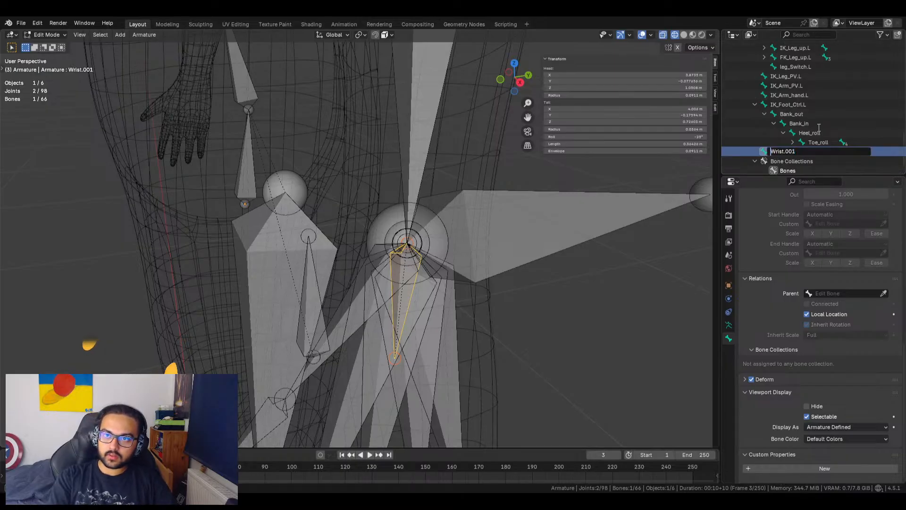
type("IK_")
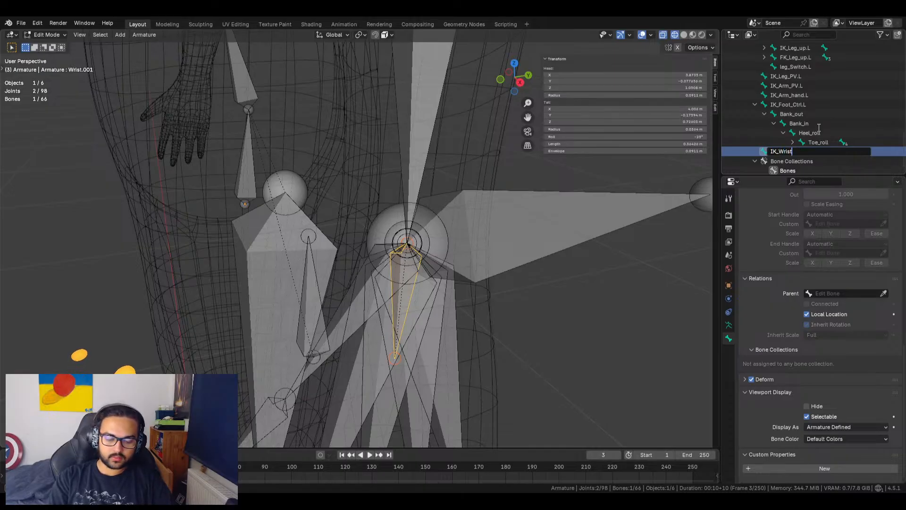
key("BackSpace")
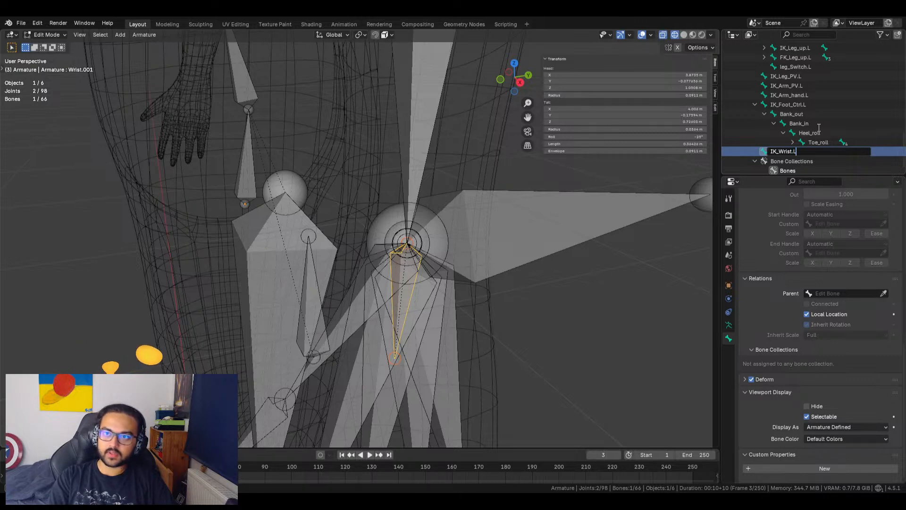
type("L")
key("Return")
Look through the bone hierarchy from the leg bones up to the spine and head to check the bone names
scroll(806, 112, "up", 5)
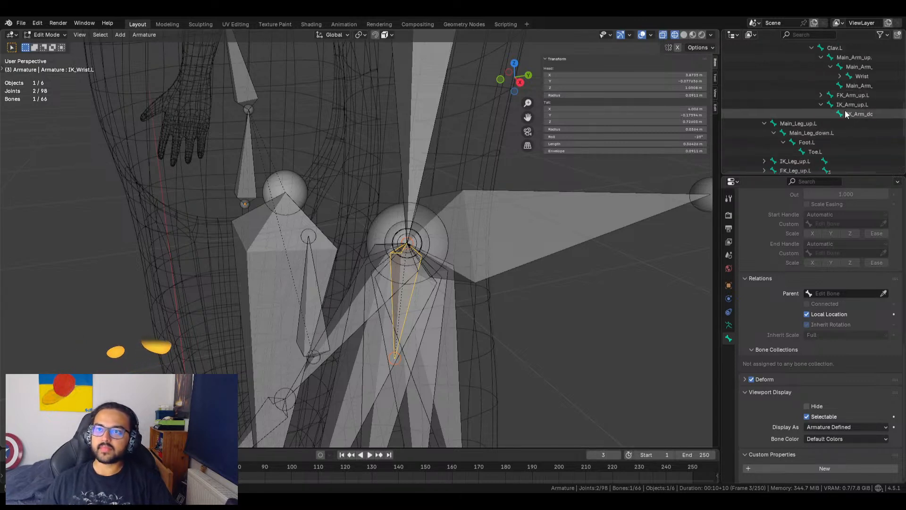
scroll(852, 85, "up", 6)
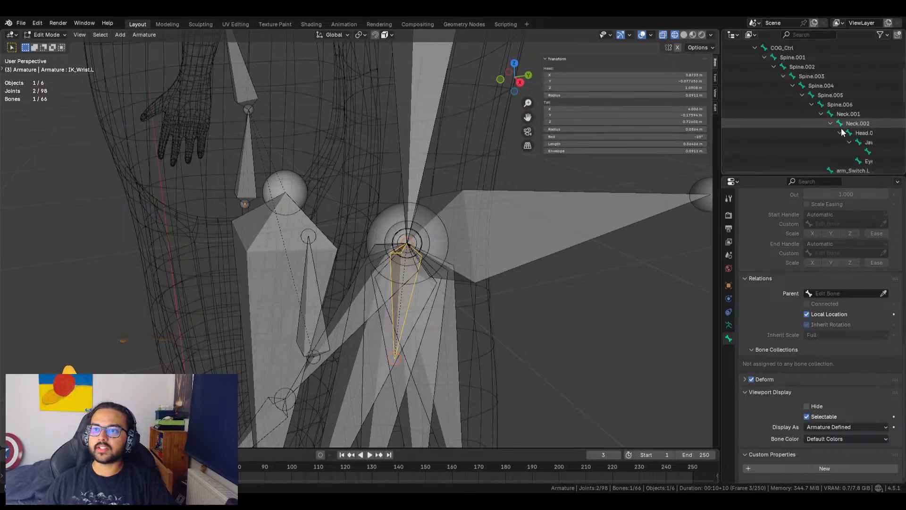
scroll(841, 134, "right", 2, "ctrl")
scroll(840, 134, "left", 2, "ctrl")
scroll(810, 108, "down", 6)
scroll(814, 137, "up", 2)
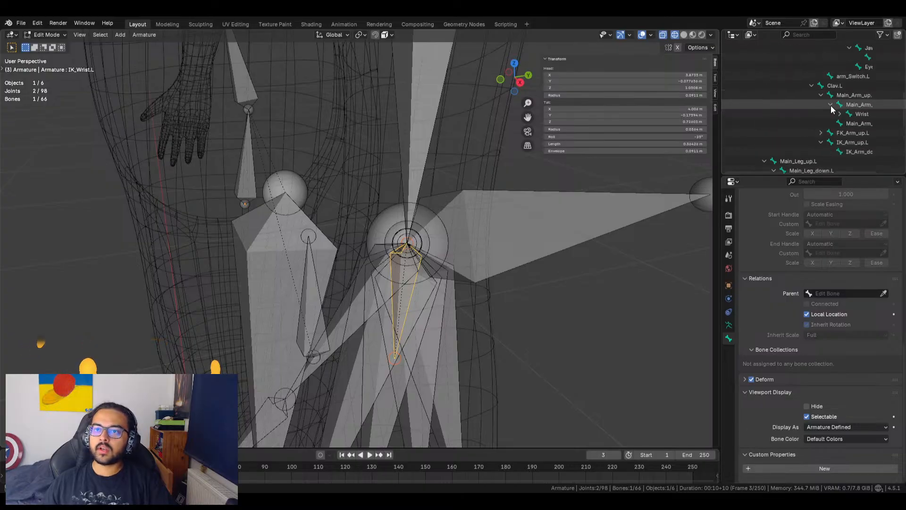
scroll(830, 127, "up", 6)
scroll(835, 121, "up", 2)
scroll(817, 96, "up", 1)
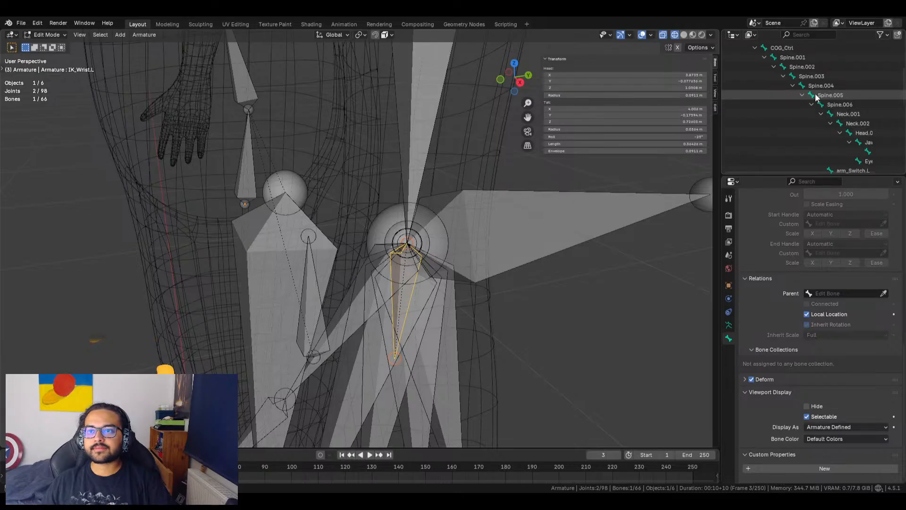
scroll(826, 100, "down", 2)
scroll(837, 125, "down", 2, "ctrl")
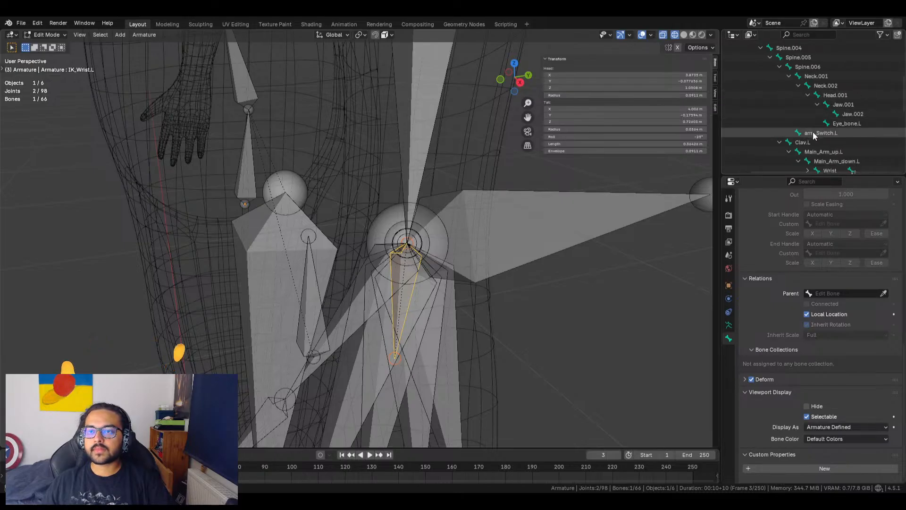
Rename the Wrist bone under Main_Arm_down.L as Wrist.L
scroll(821, 135, "down", 6)
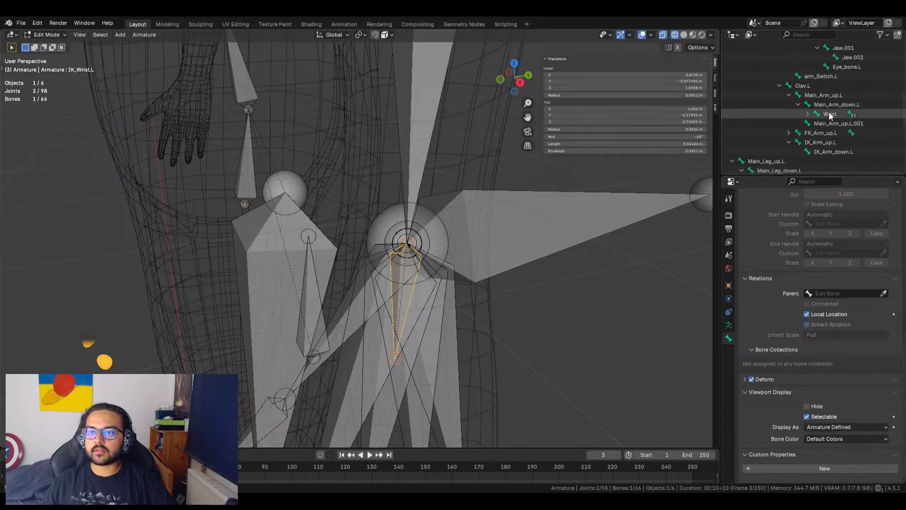
double_click(830, 115)
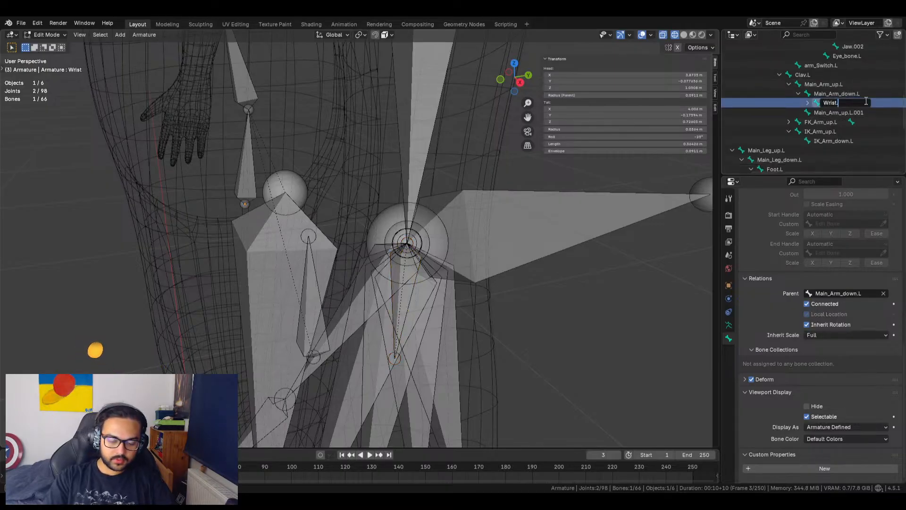
type(".L")
key("Return")
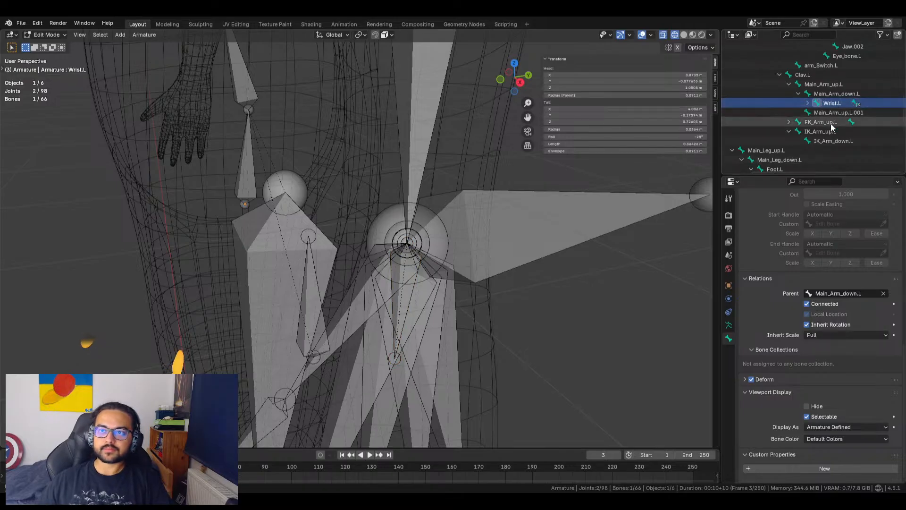
Rename the Bank_out bone under IK_Foot_Ctrl.L as Bank_out.L
scroll(770, 116, "down", 5)
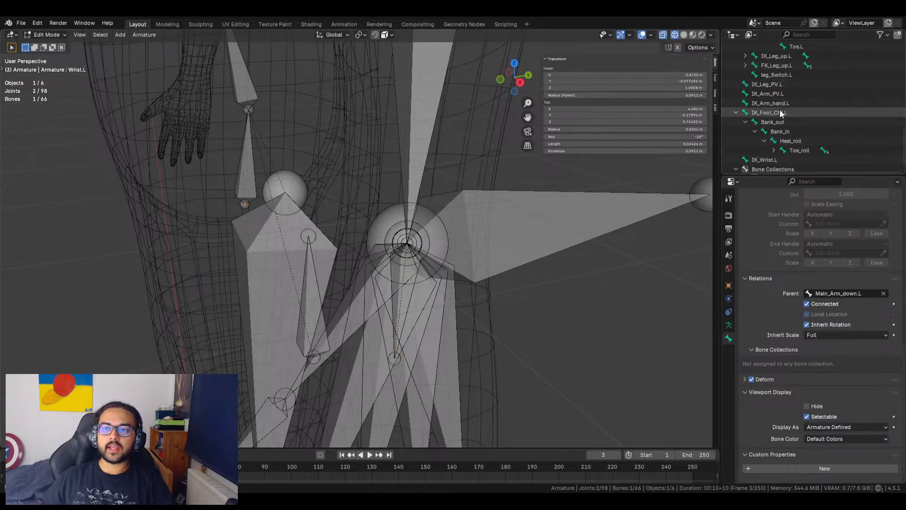
scroll(780, 110, "down", 1)
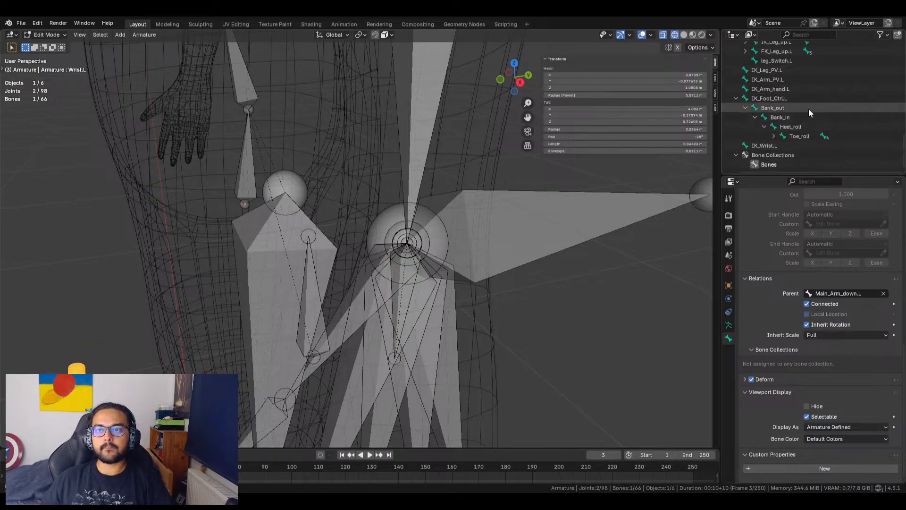
left_click(808, 109)
double_click(810, 108)
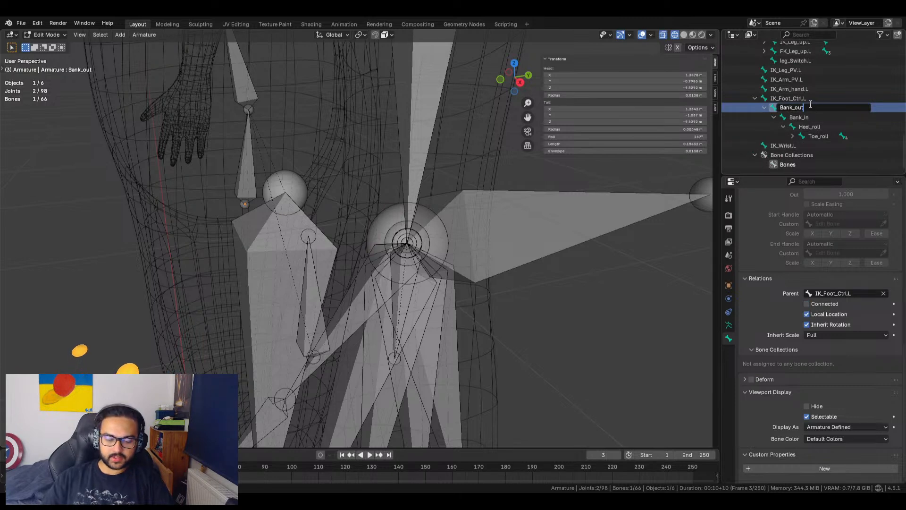
type(".L")
key("Return")
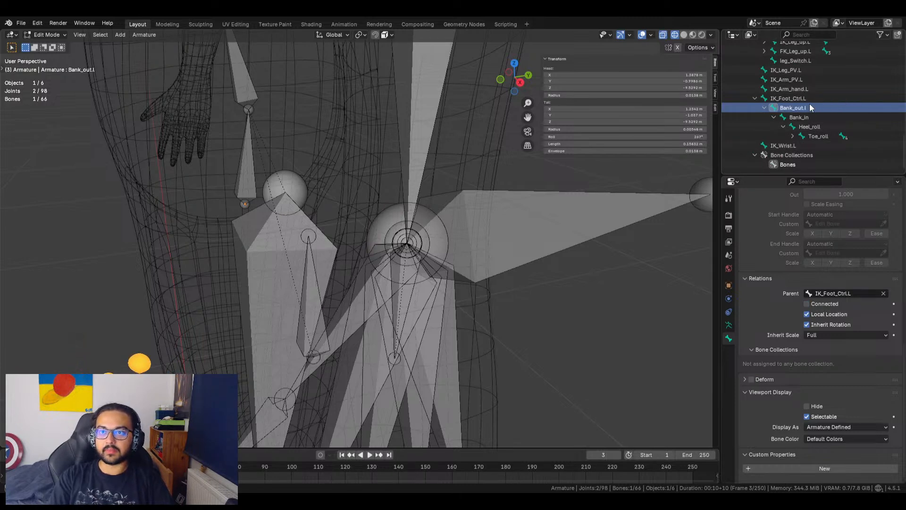
double_click(810, 108)
key("End")
key("BackSpace")
type("L")
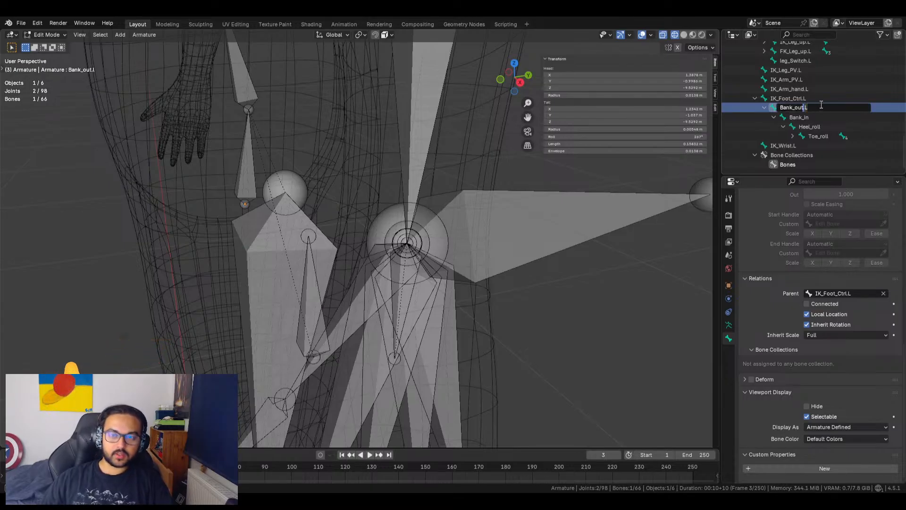
key("Return")
Rename the Bank_in bone under Bank_out.L as Bank_in.L
left_click(824, 117)
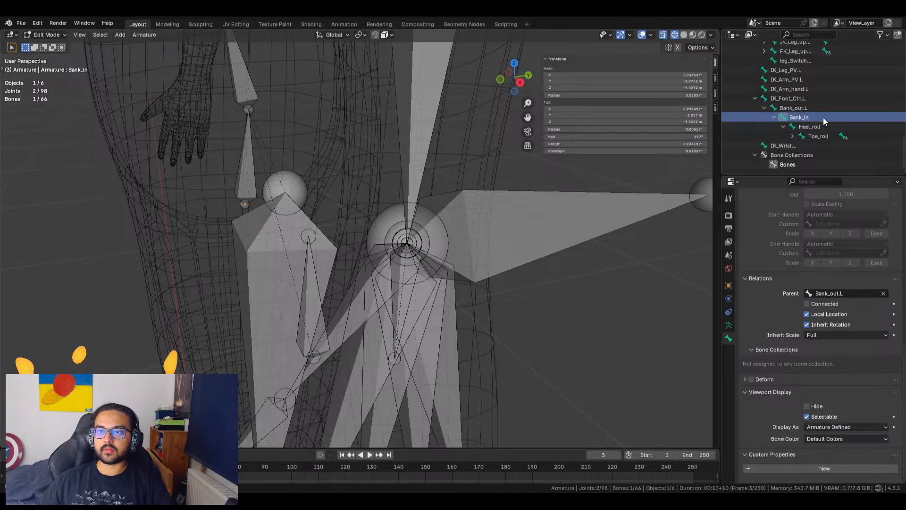
double_click(808, 117)
key("End")
type(".L")
key("Return")
Rename the Heel_roll bone under Bank_in.L as Heel_roll.L
left_click(820, 126)
double_click(822, 126)
key("End")
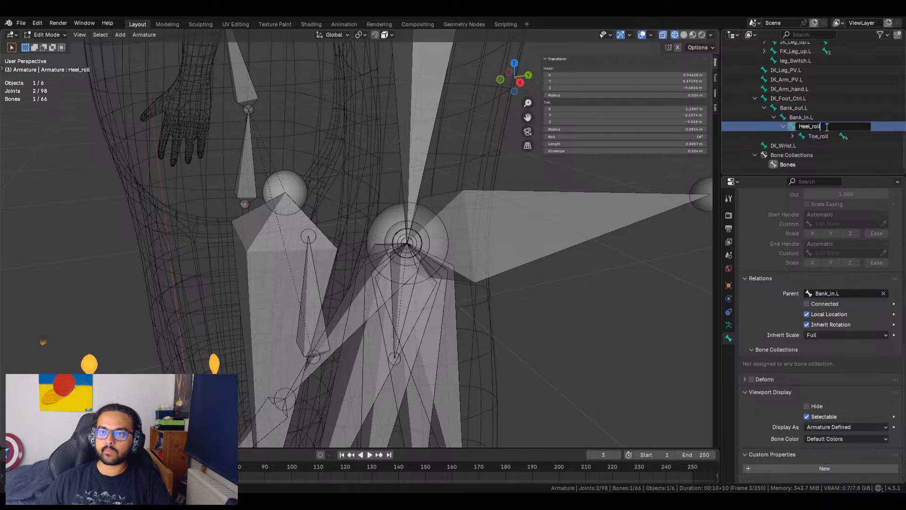
type(".L")
key("Return")
Rename the Toe_roll bone under Heel_roll.L as Toe_roll.L
double_click(826, 137)
key("End")
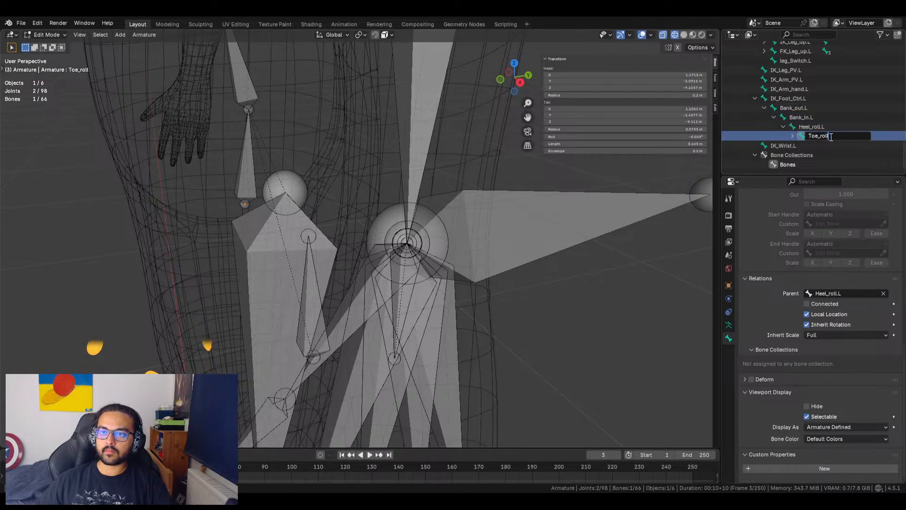
type(".L")
key("Return")
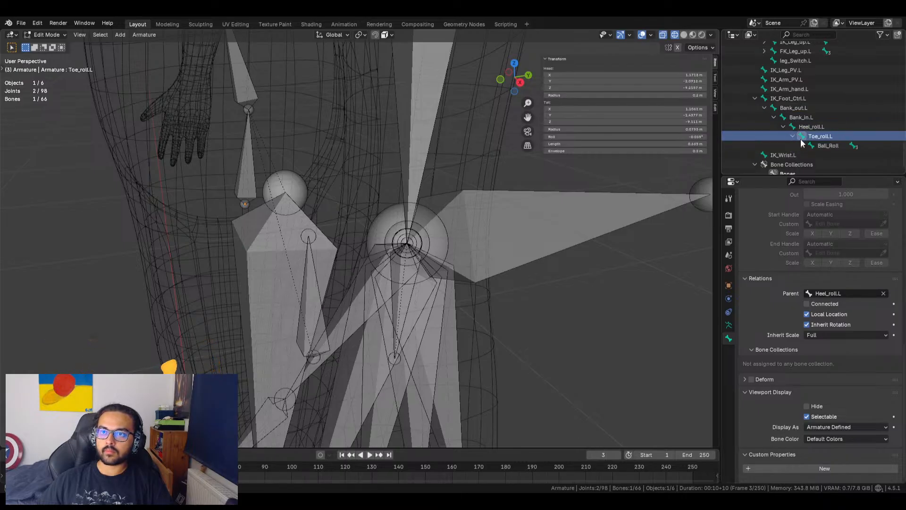
Rename the Ball_Roll bone under Toe_roll.L as Ball_Roll.L and collapse the IK_Foot_Ctrl.L hierarchy
left_click(793, 135)
left_click(802, 146)
left_click(836, 145)
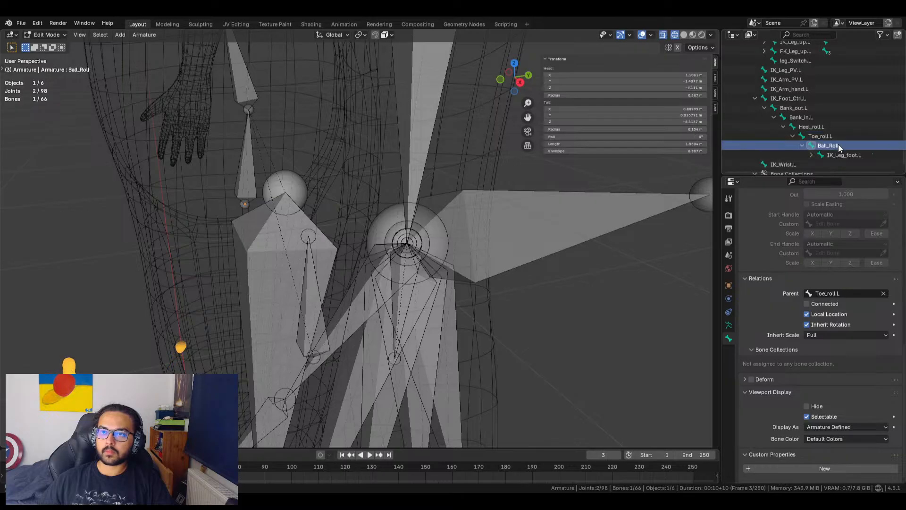
scroll(839, 144, "down", 1)
double_click(844, 133)
key("End")
key("Return")
left_click(802, 133)
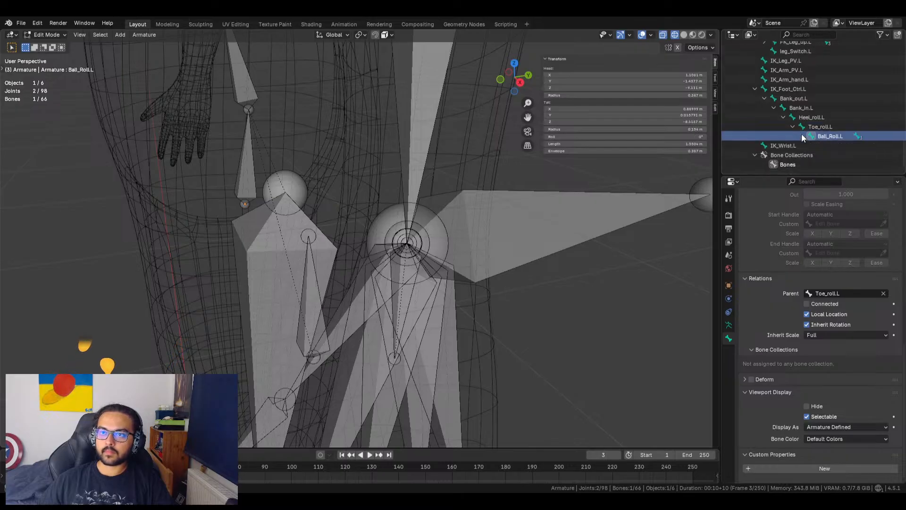
left_click(755, 90)
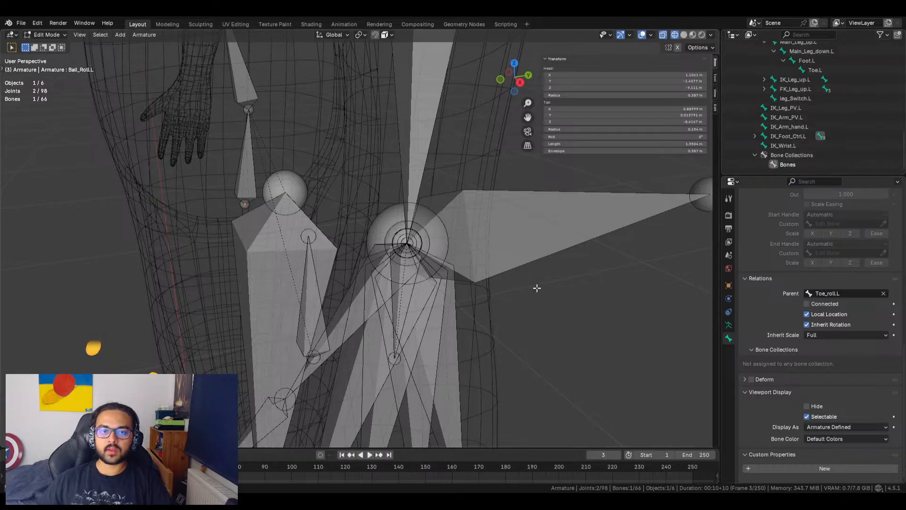
Duplicate the IK_Wrist.L bone in place
left_click(402, 281)
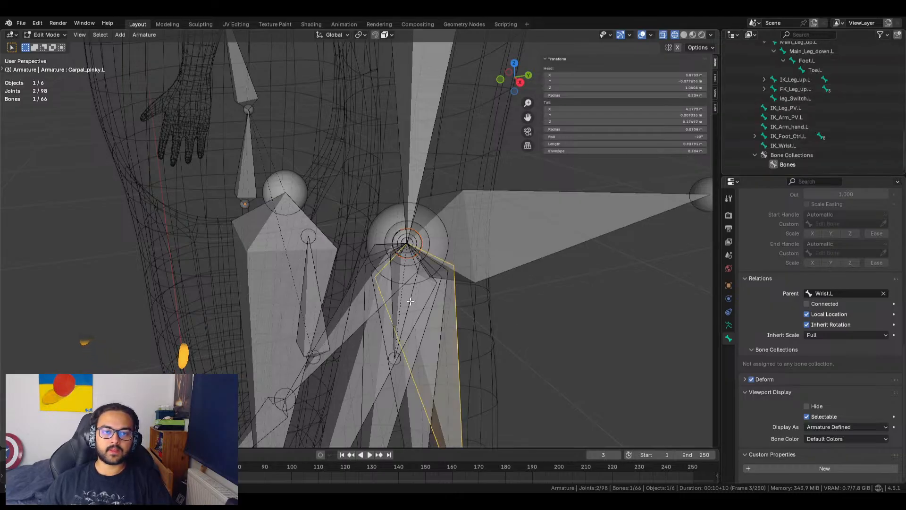
left_click(792, 146)
key("shift+d")
key("Escape")
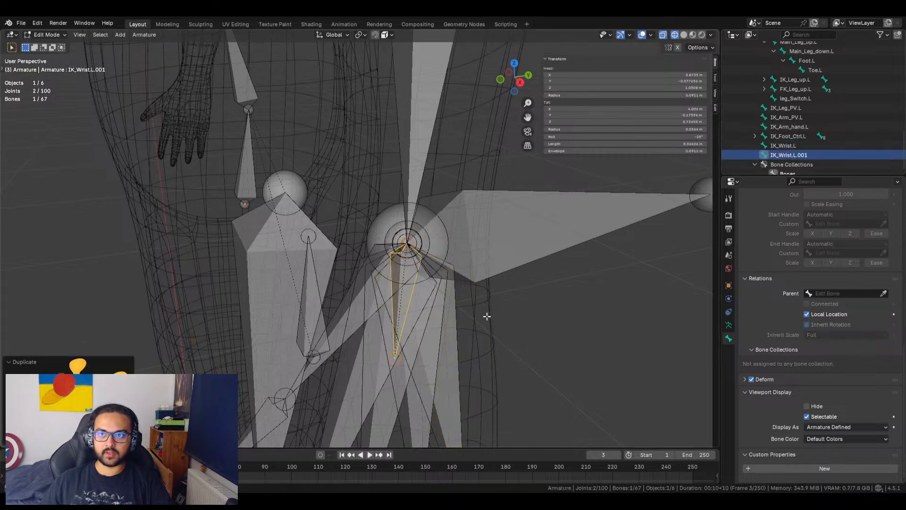
Rename the duplicated IK wrist bone as FK_Wrist.L
double_click(810, 155)
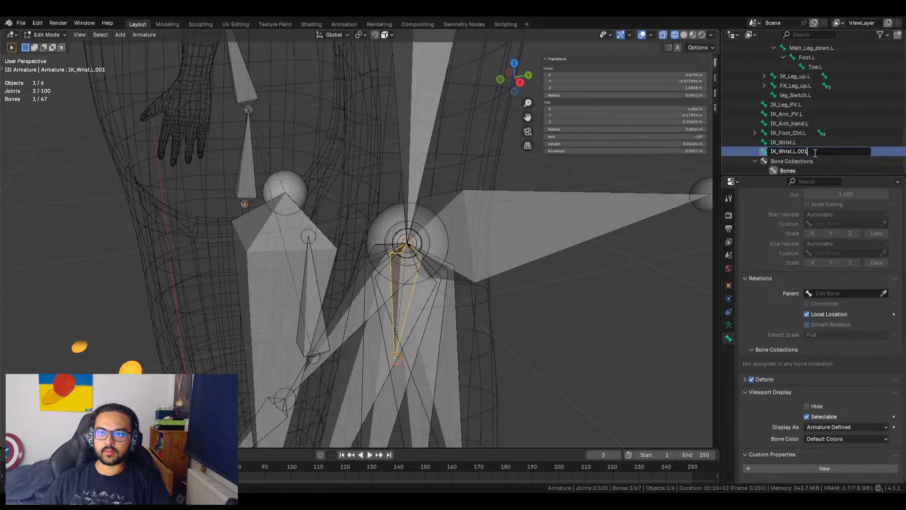
key("BackSpace")
key("BackSpace")
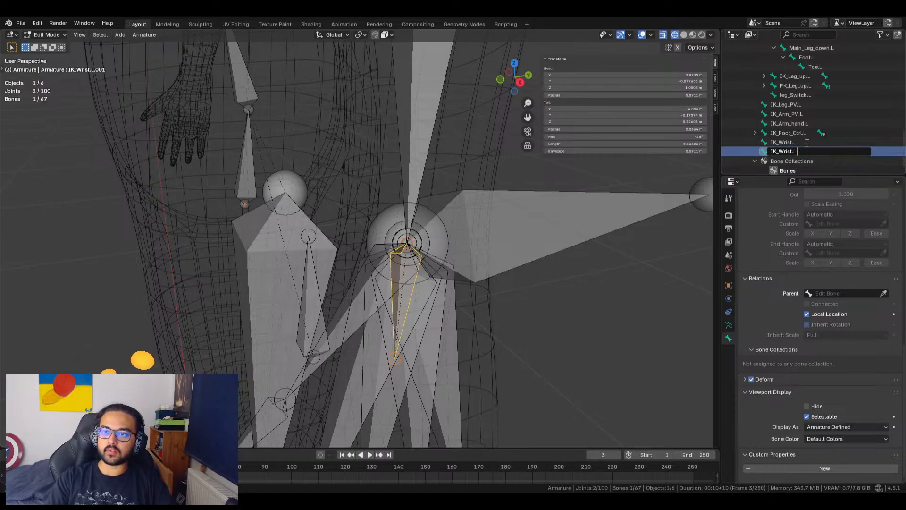
key("Left")
key("Left")
key("Left")
key("Left")
key("Left")
key("Left")
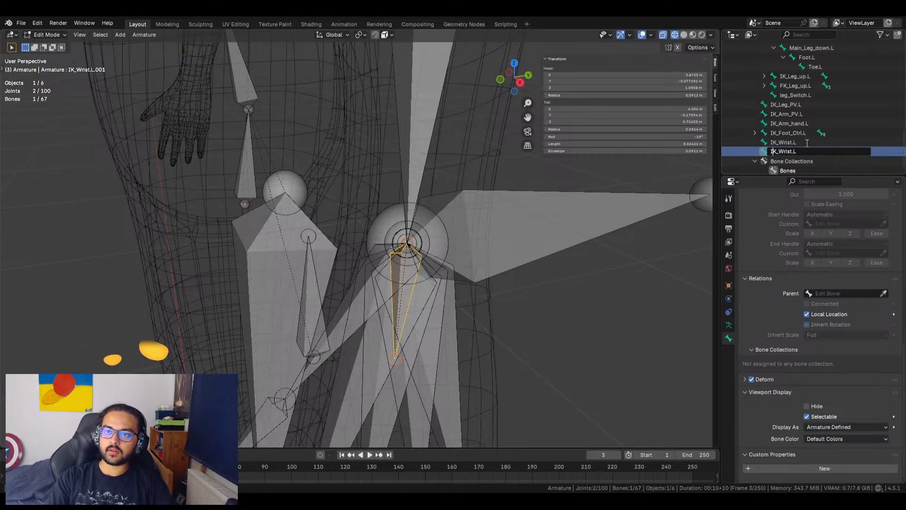
key("Left")
key("Left")
key("Left")
key("BackSpace")
type("F")
key("Return")
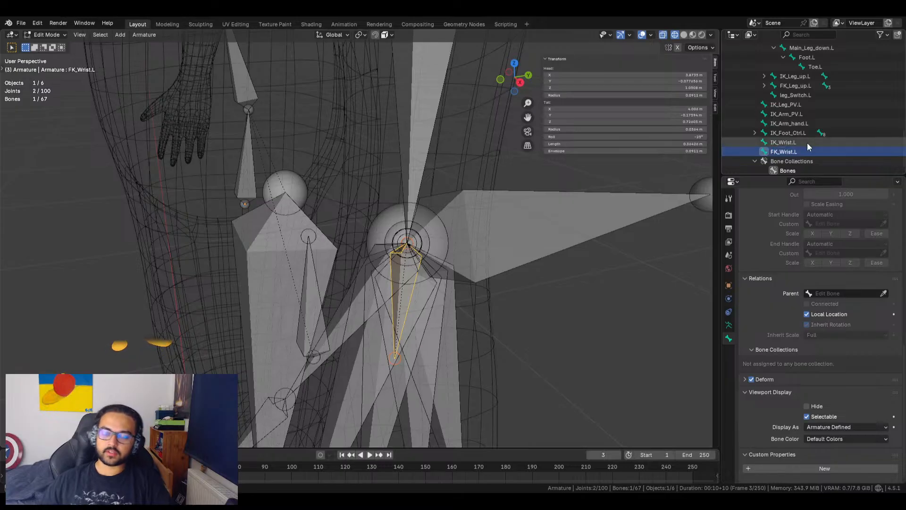
Parent the IK_Wrist.L bone to IK_Arm_down.L with Keep Offset
scroll(805, 85, "up", 2)
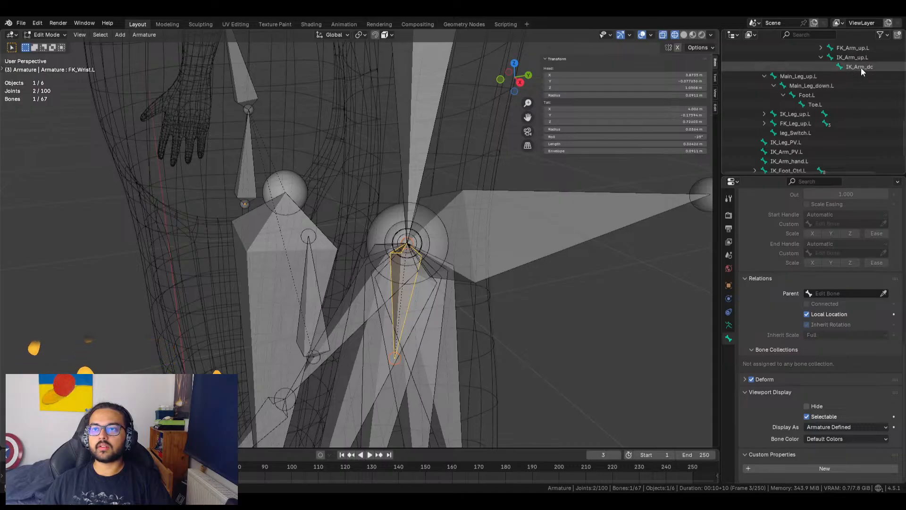
scroll(859, 71, "down", 1)
left_click(795, 161)
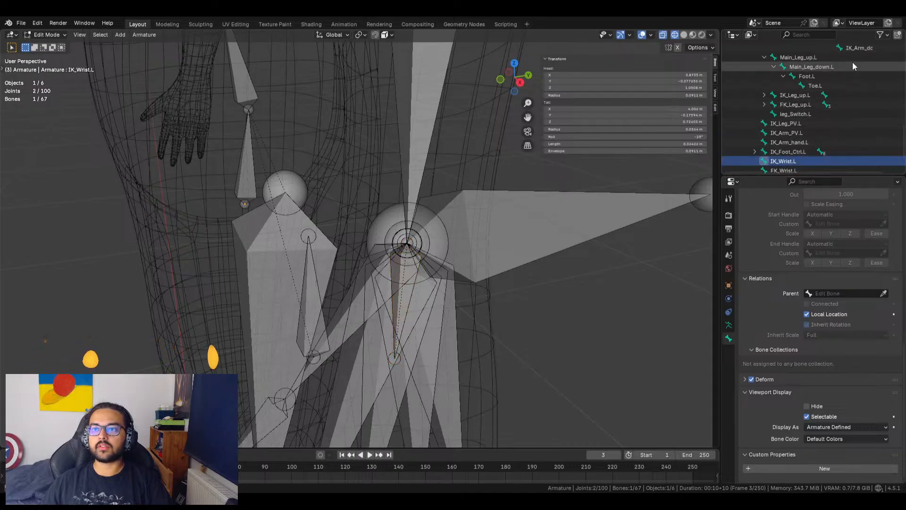
left_click(858, 47, "ctrl")
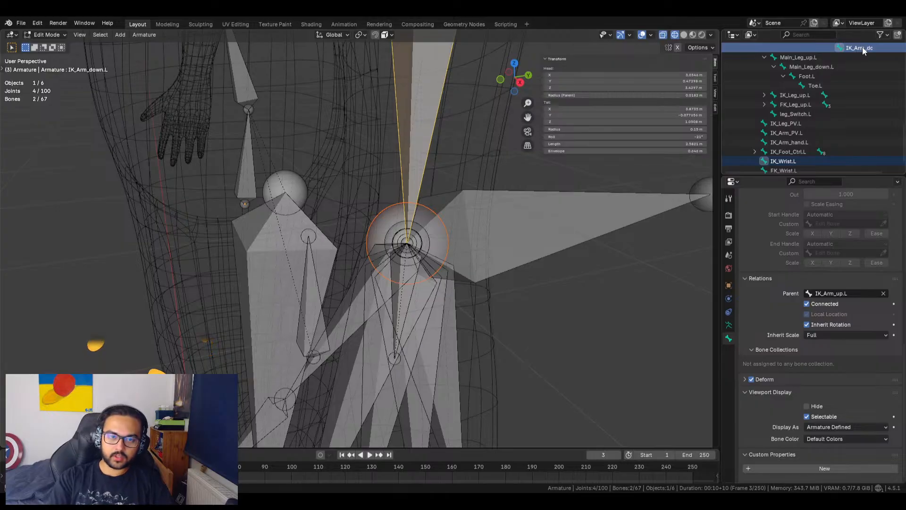
key("ctrl+p")
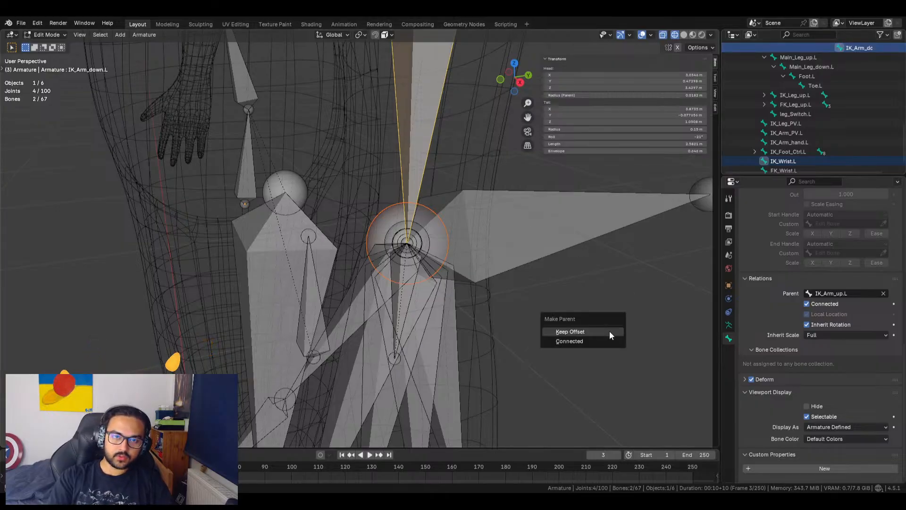
left_click(609, 331)
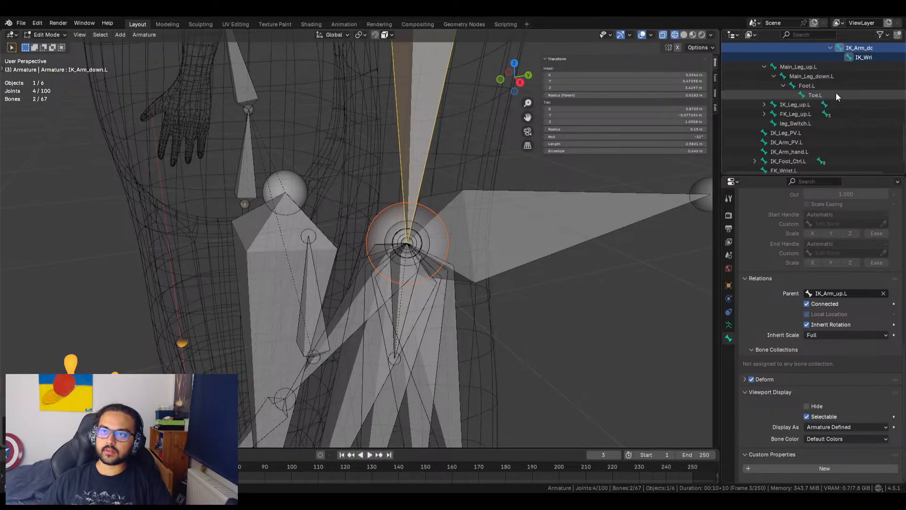
Parent the FK_Wrist.L bone to FK_Arm_down.L with Keep Offset and clear the bone selection
scroll(800, 155, "down", 2)
left_click(794, 151)
scroll(837, 124, "up", 6)
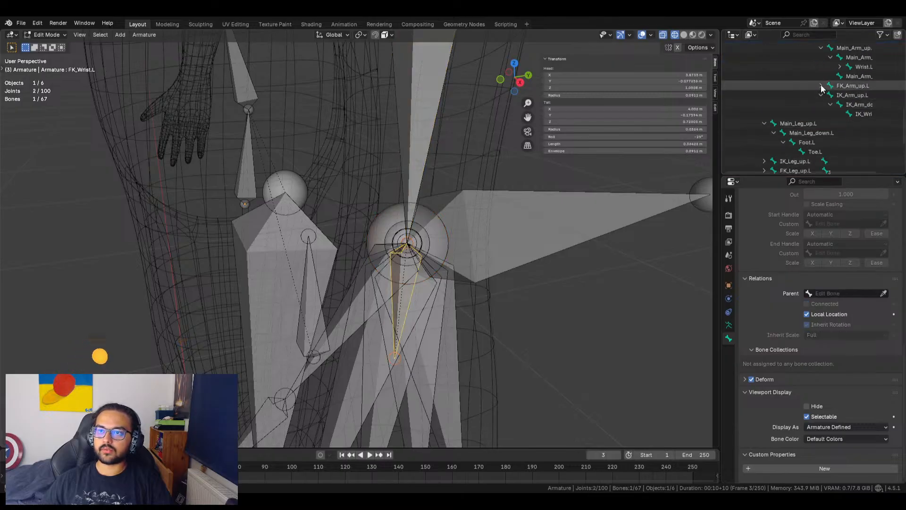
left_click(821, 86)
left_click(858, 96)
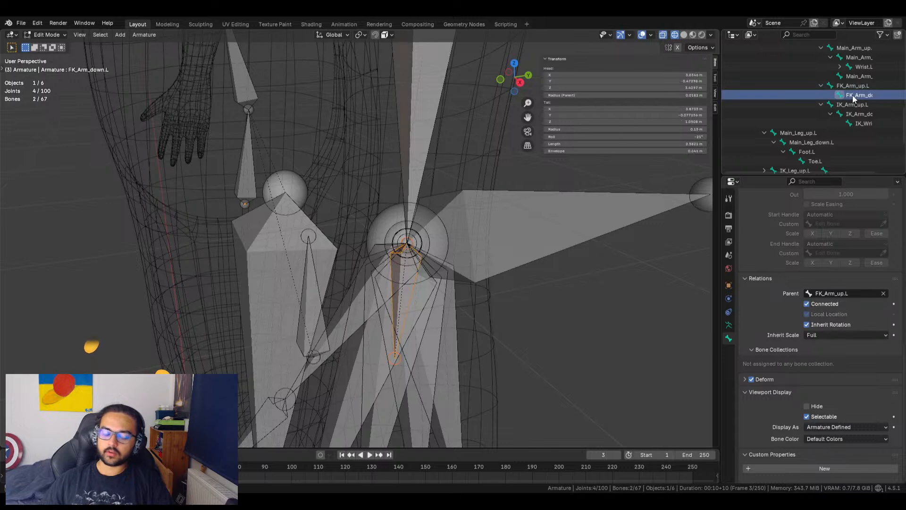
key("ctrl+p")
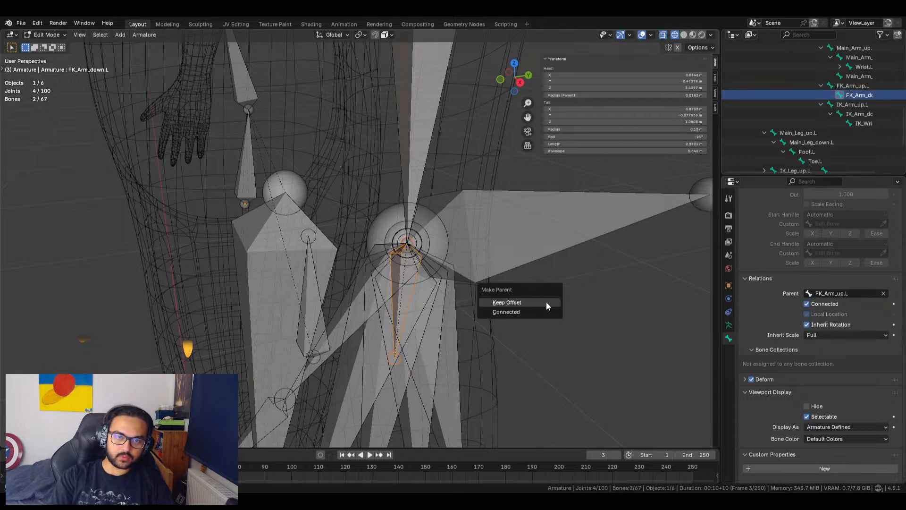
left_click(546, 302)
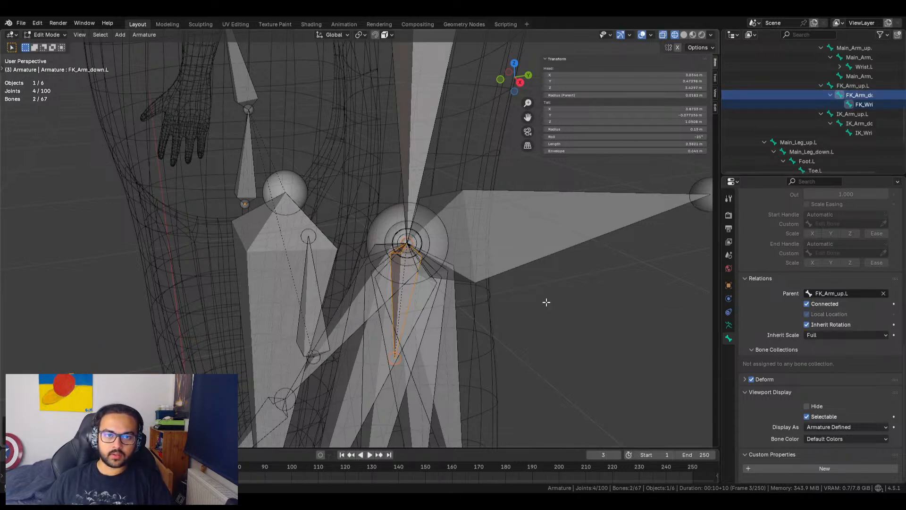
key("alt+a")
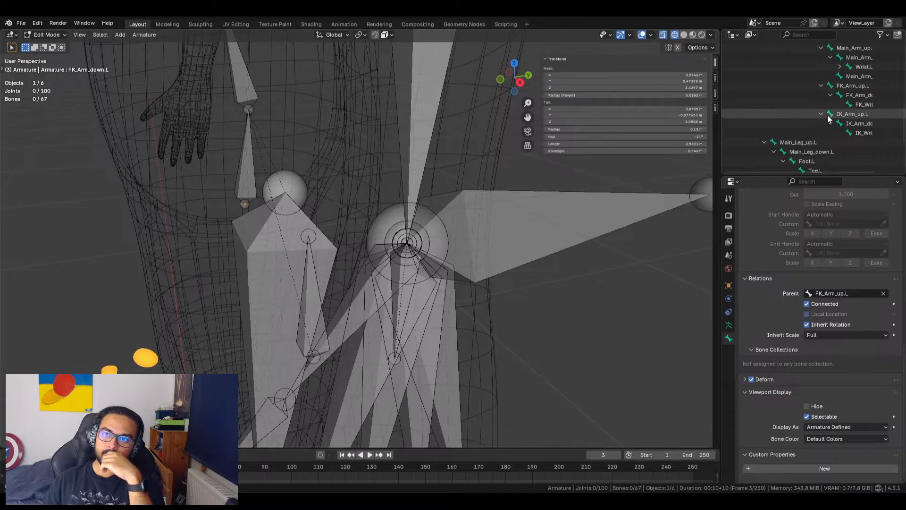
Parent the IK_Wrist.L bone to the IK_Arm_hand.L control with Keep Offset
left_click(859, 132)
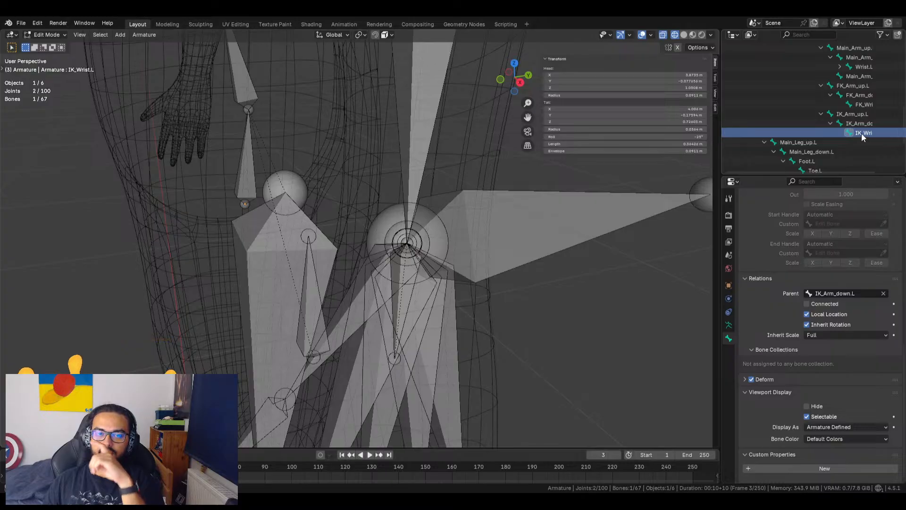
left_click(549, 209, "shift")
key("ctrl+p")
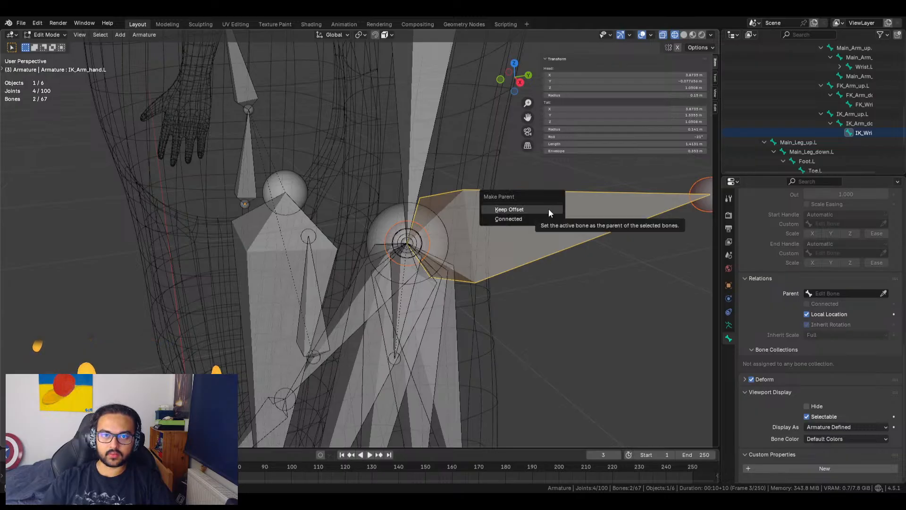
left_click(548, 209)
scroll(467, 263, "down", 5)
scroll(444, 270, "up", 5)
left_click(421, 241)
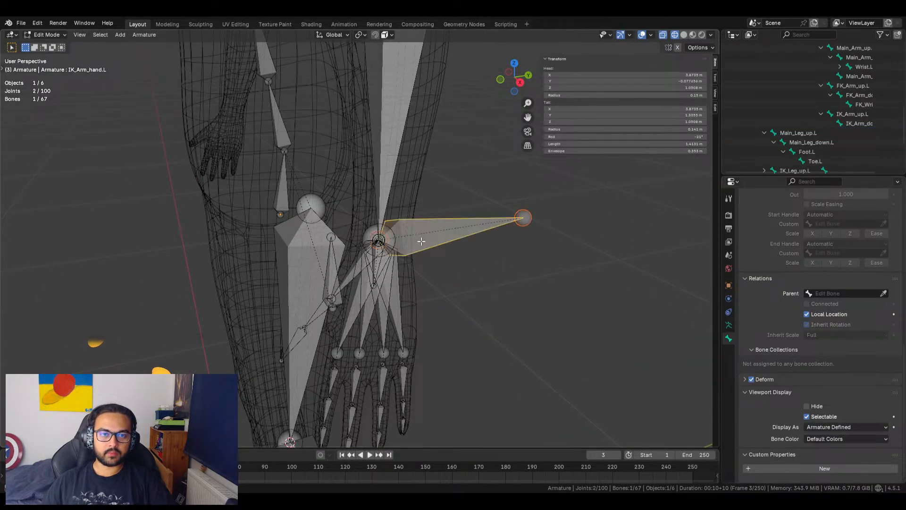
Switch the armature to Pose Mode and set the arm FK/IK property of the arm_Switch.L bone to 1
left_click(56, 36)
left_click(51, 66)
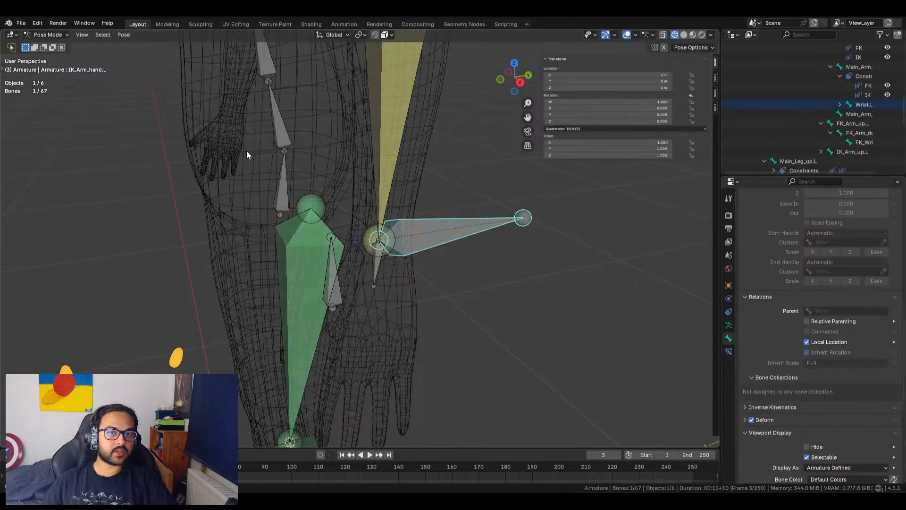
scroll(463, 290, "down", 5)
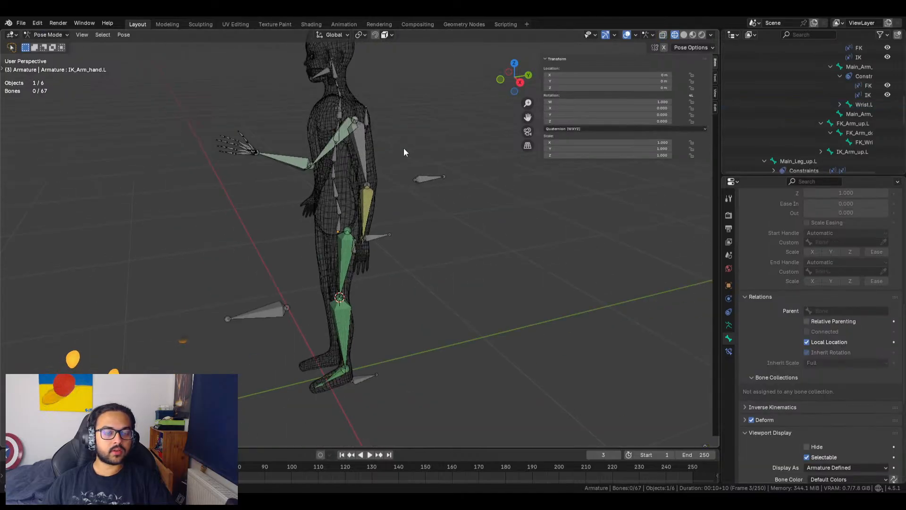
scroll(451, 144, "up", 3)
middle_click_drag(420, 203, 427, 276, "shift")
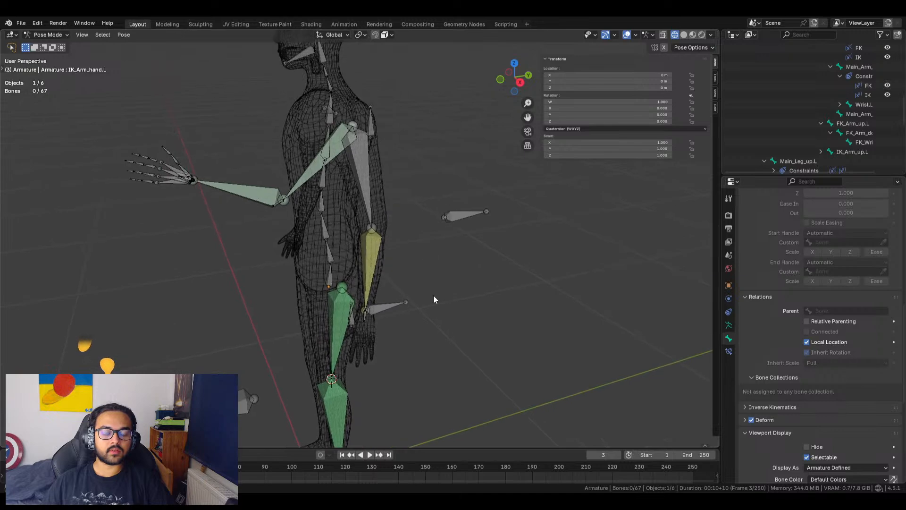
scroll(426, 276, "up", 3)
middle_click_drag(442, 314, 452, 303, "shift")
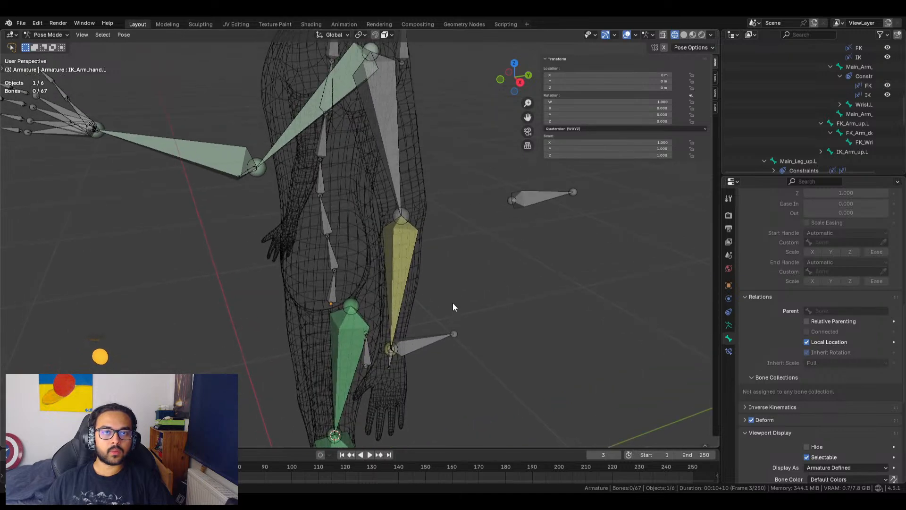
left_click(406, 53)
left_click_drag(632, 177, 661, 177)
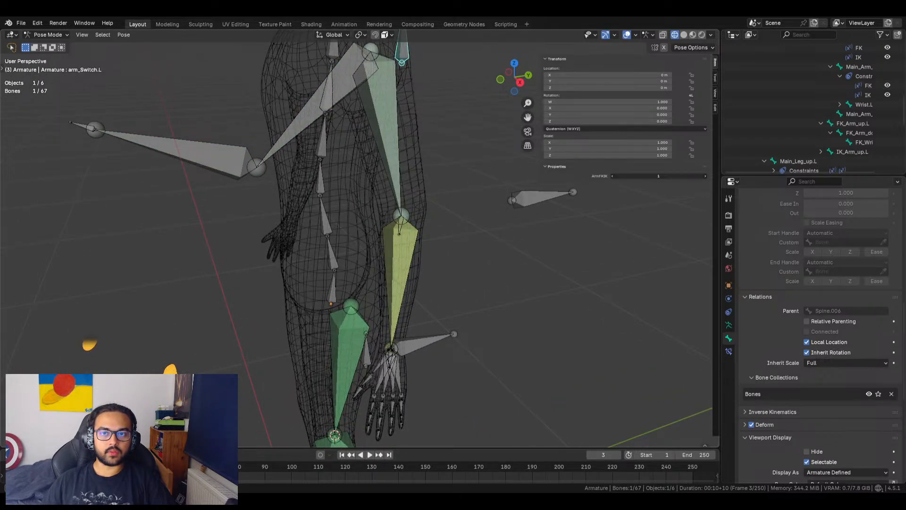
Test the arm by moving the IK_Arm_hand.L control up and away from the body, and clear its location
left_click(427, 341)
key("g")
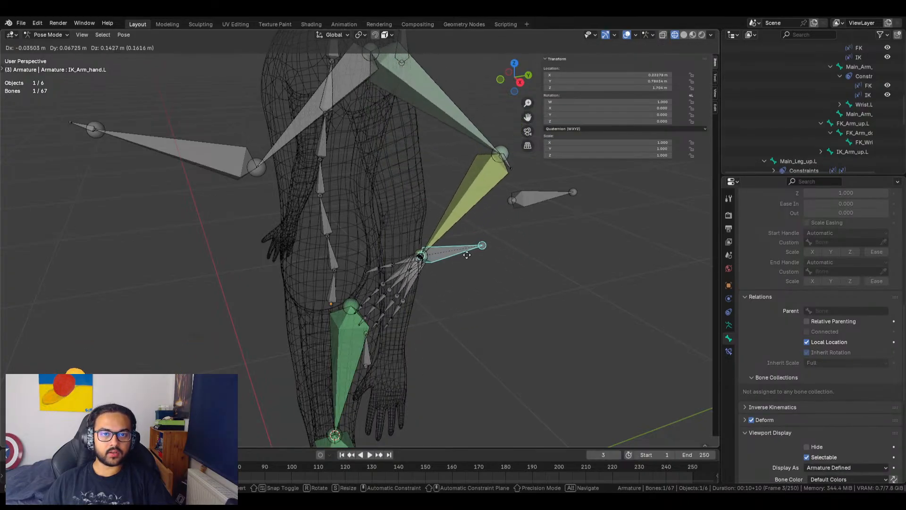
left_click(464, 260)
scroll(469, 309, "up", 5)
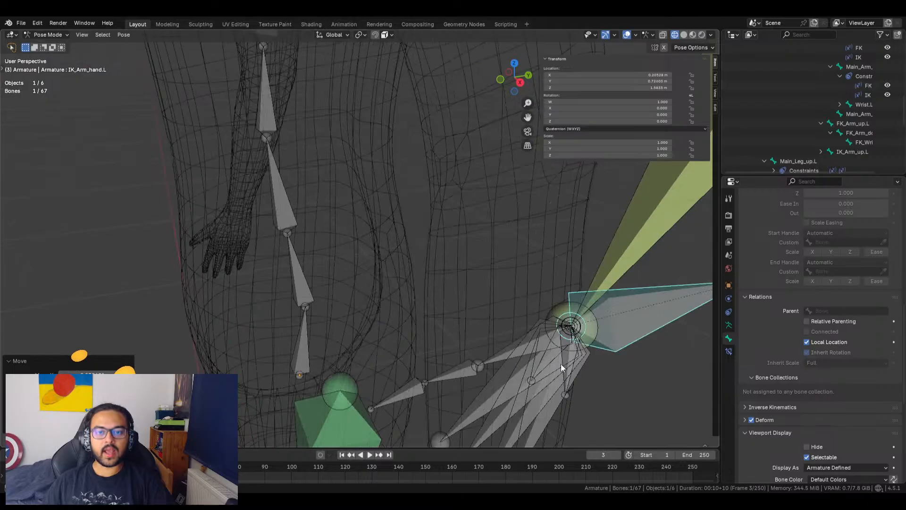
key("alt+g")
Examine the stray small Main_Arm_up.L.001 bone at the left elbow, checking its constraints and its place in the bone hierarchy
scroll(524, 348, "down", 8)
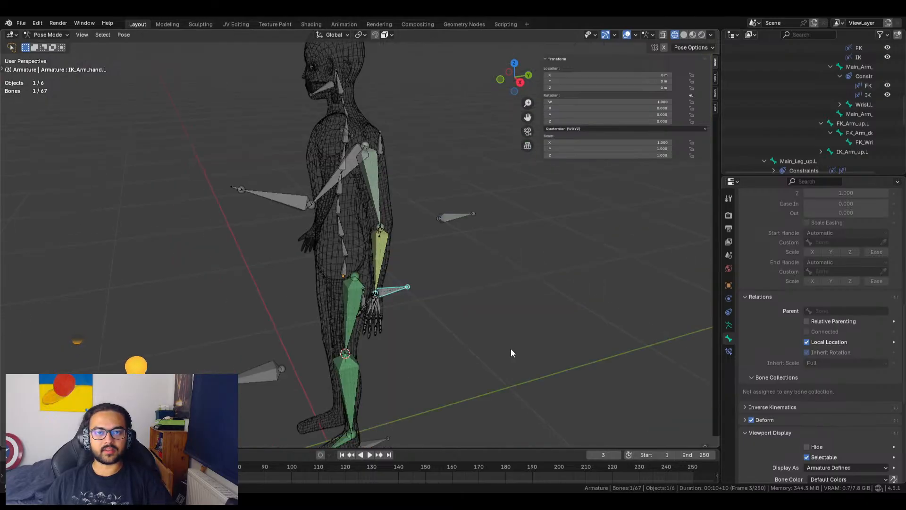
scroll(423, 283, "up", 5)
left_click(395, 135)
left_click(395, 137)
scroll(420, 225, "up", 7)
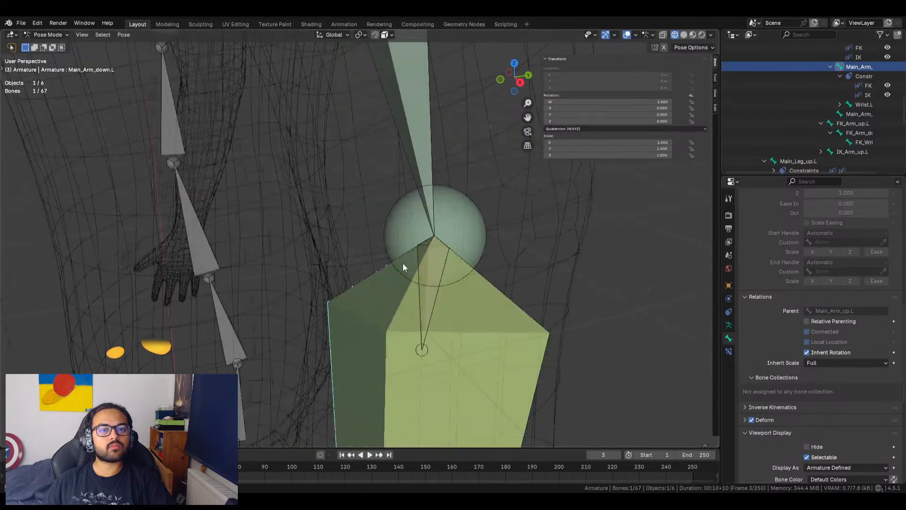
left_click(545, 327)
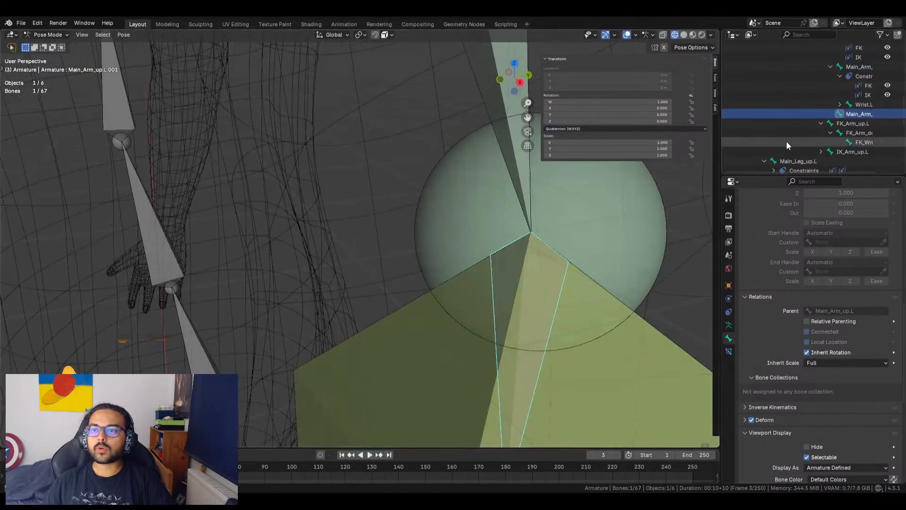
scroll(842, 114, "down", 1)
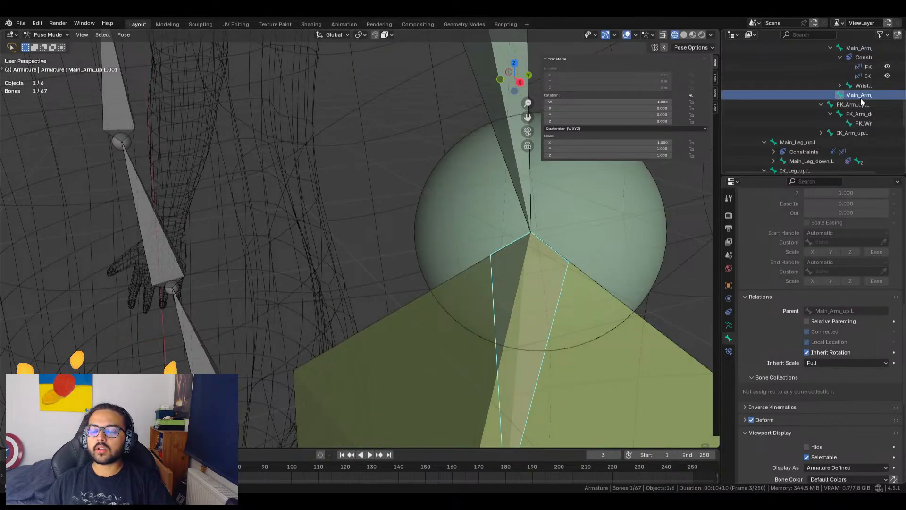
scroll(861, 98, "down", 2, "ctrl")
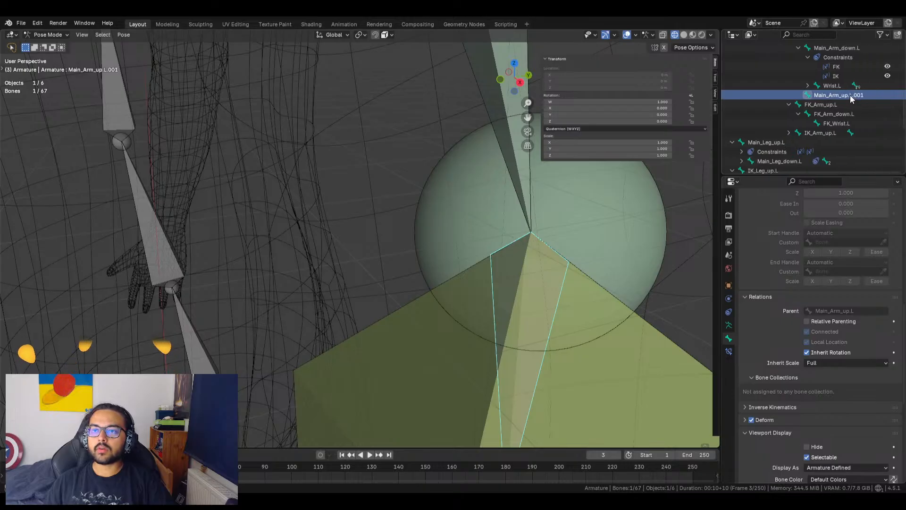
scroll(535, 293, "down", 14)
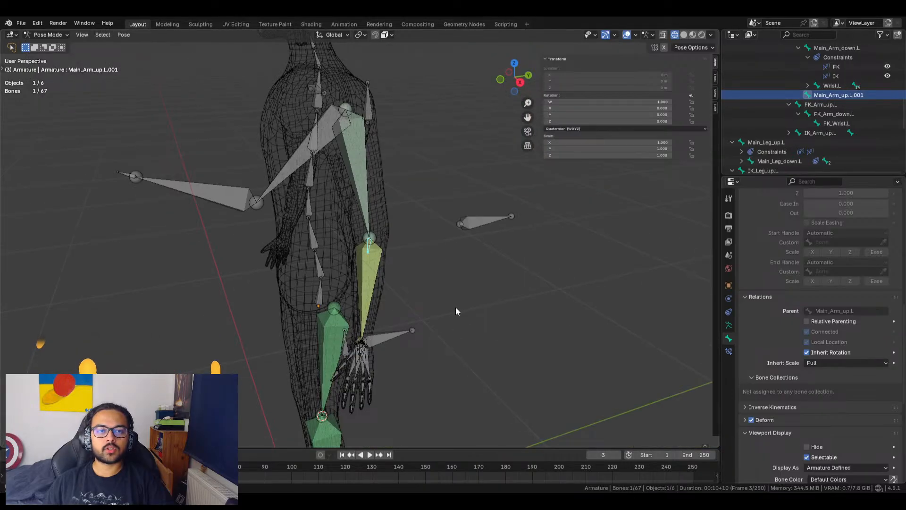
scroll(440, 304, "up", 1)
scroll(429, 272, "up", 1)
left_click(729, 351)
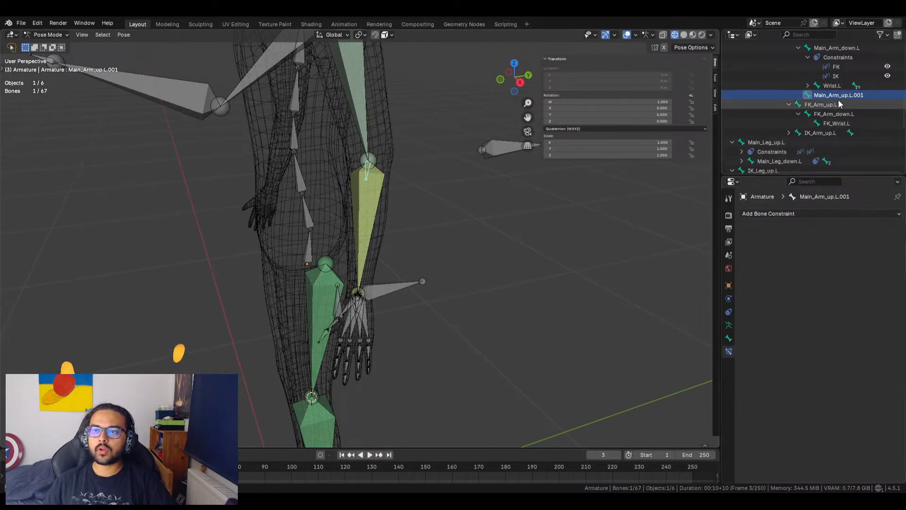
scroll(838, 102, "up", 5)
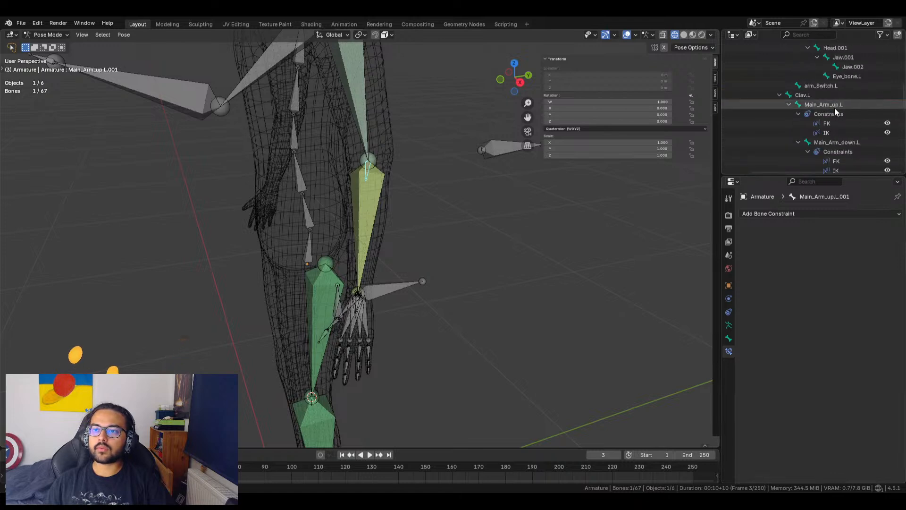
scroll(835, 108, "down", 5)
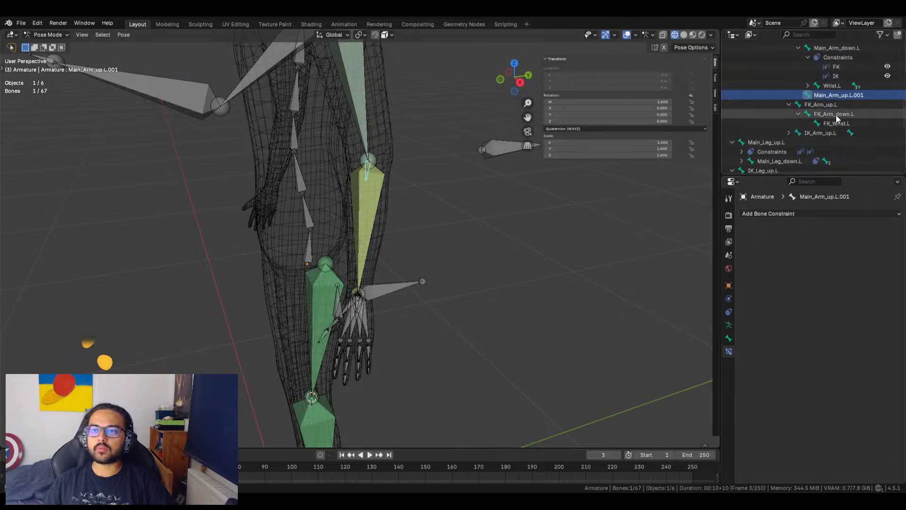
scroll(835, 120, "up", 10)
scroll(817, 117, "down", 10)
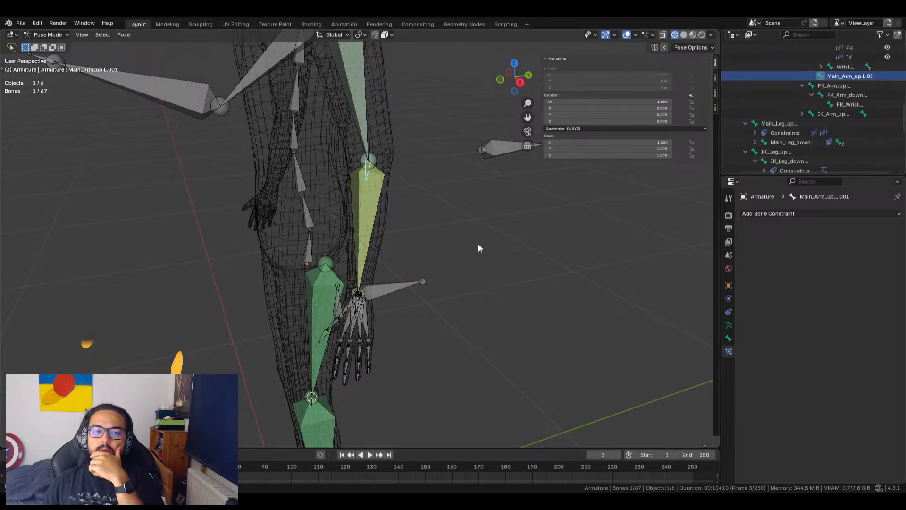
Set the arm FK/IK property of the arm_Switch.L bone to 0
middle_click_drag(439, 139, 485, 191, "shift")
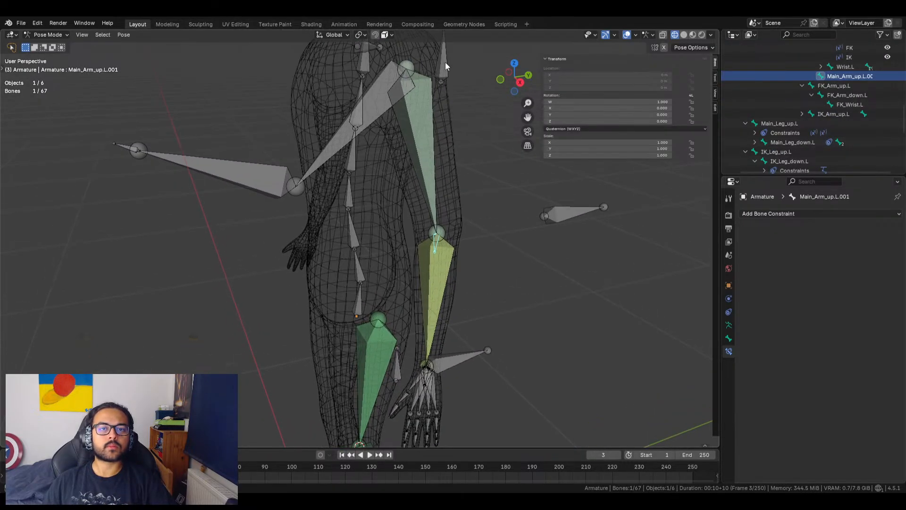
left_click(446, 63)
left_click_drag(627, 175, 609, 176)
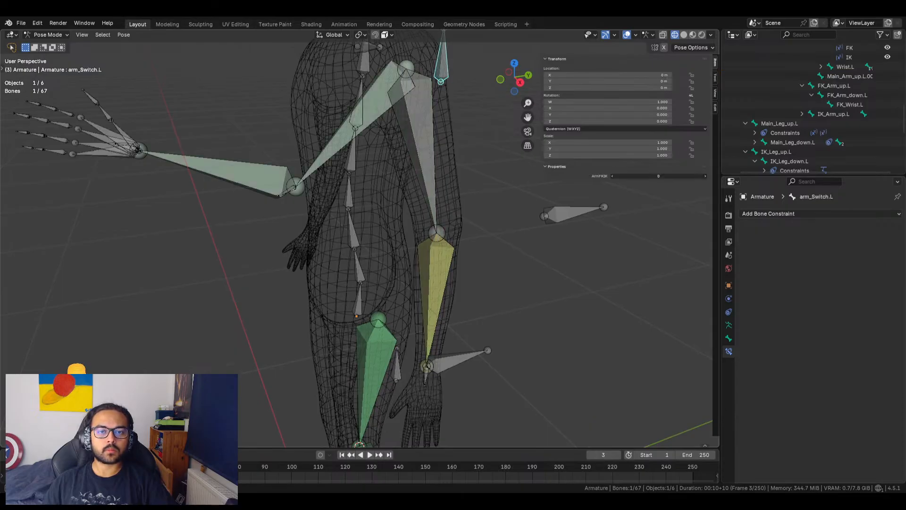
Try to delete the Main_Arm_up.L.001 bone while in Pose Mode, and undo the deletion
left_click(287, 190)
left_click(285, 190)
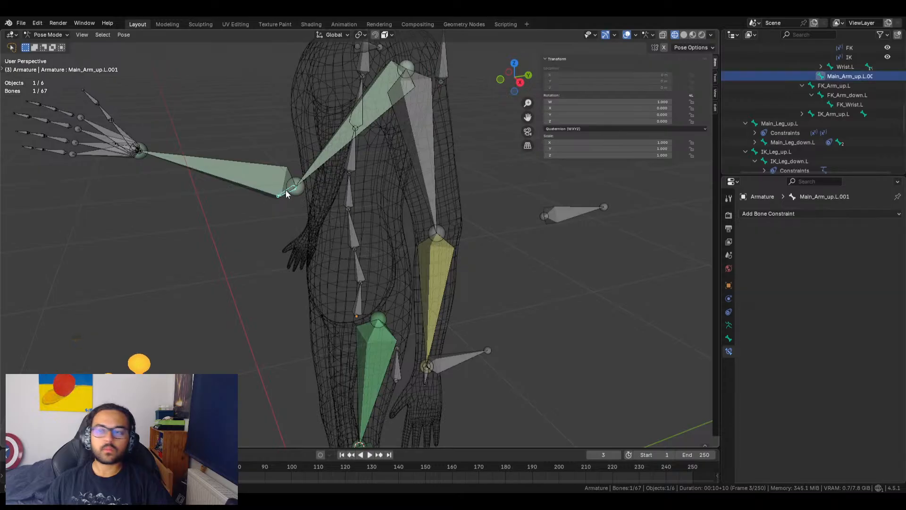
scroll(793, 109, "down", 5)
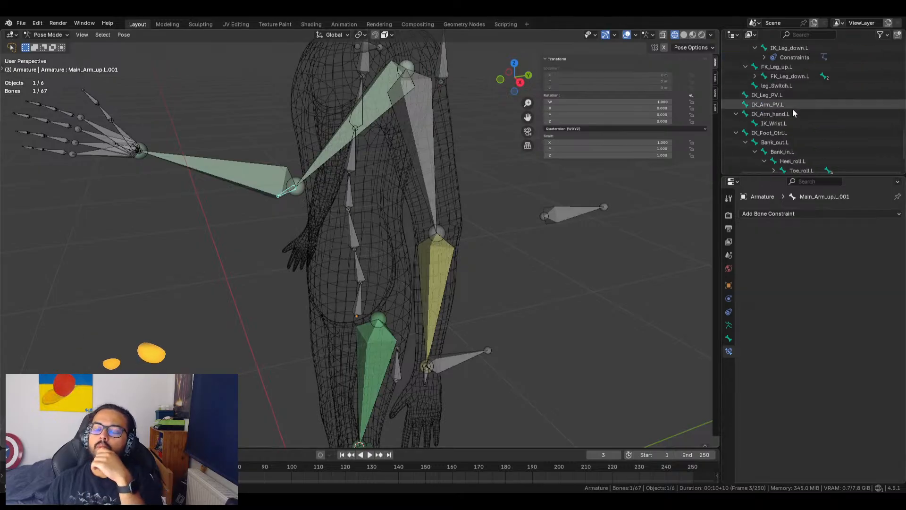
scroll(826, 103, "up", 5)
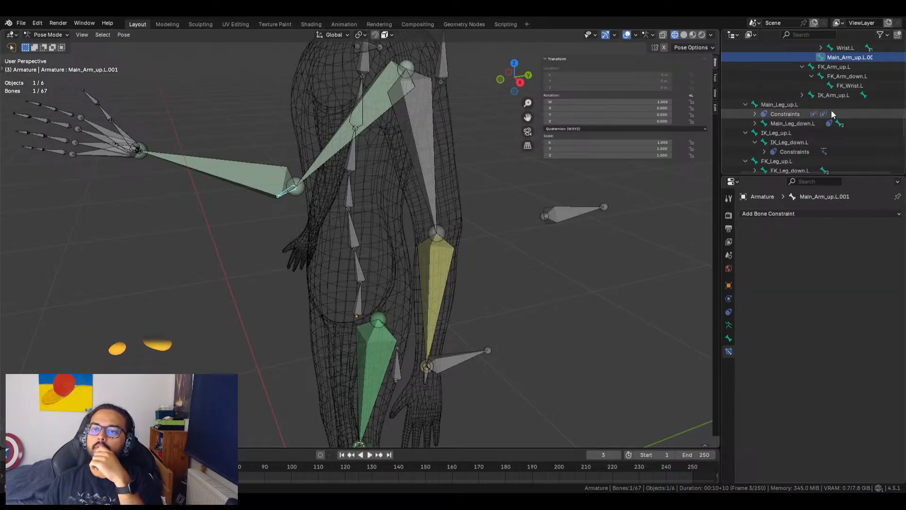
scroll(764, 124, "up", 4)
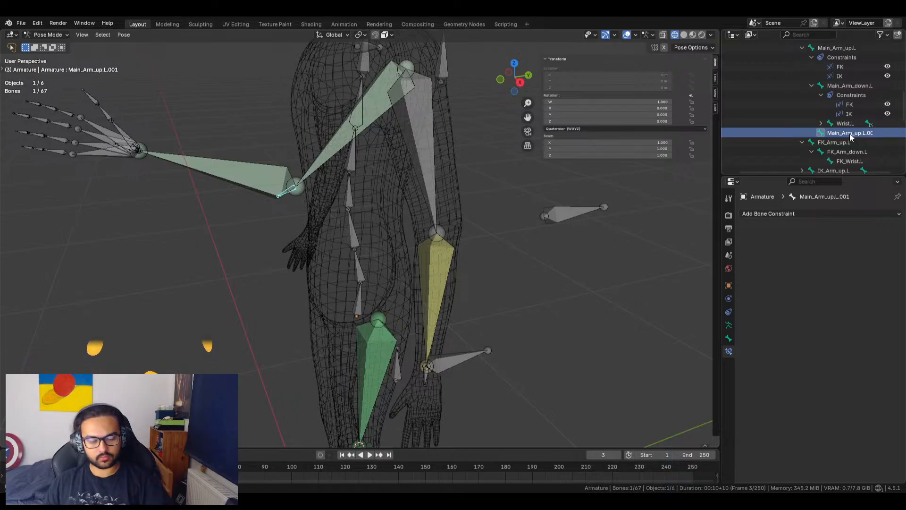
key("Delete")
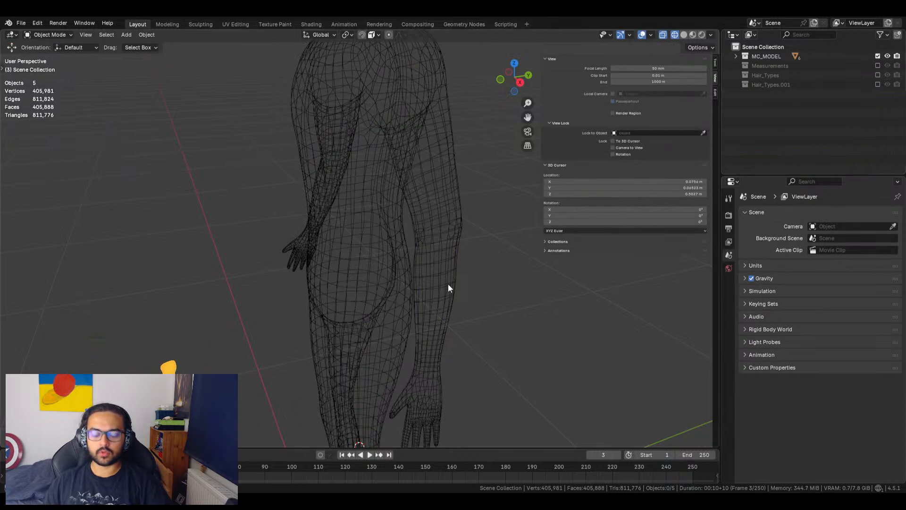
key("ctrl+z")
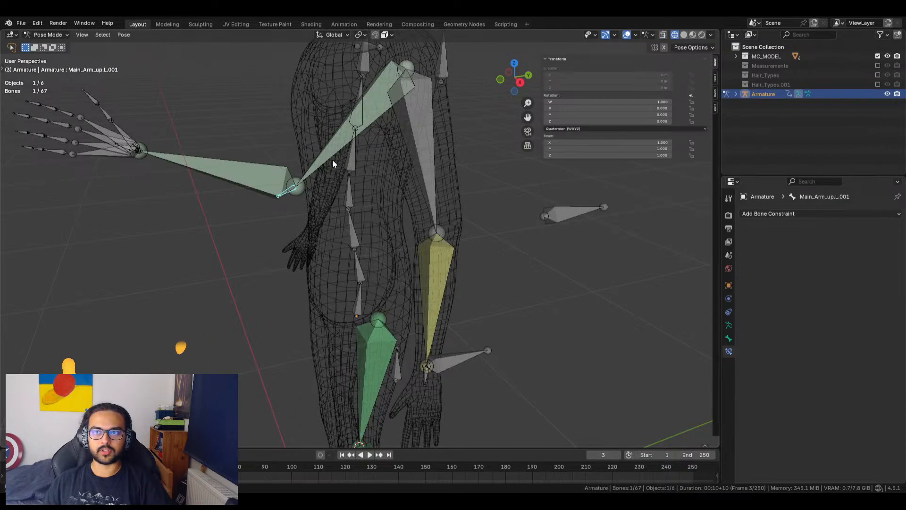
Delete the stray Main_Arm_up.L.001 bone at the left elbow in Edit Mode and return the armature to Pose Mode
left_click(49, 35)
left_click(47, 56)
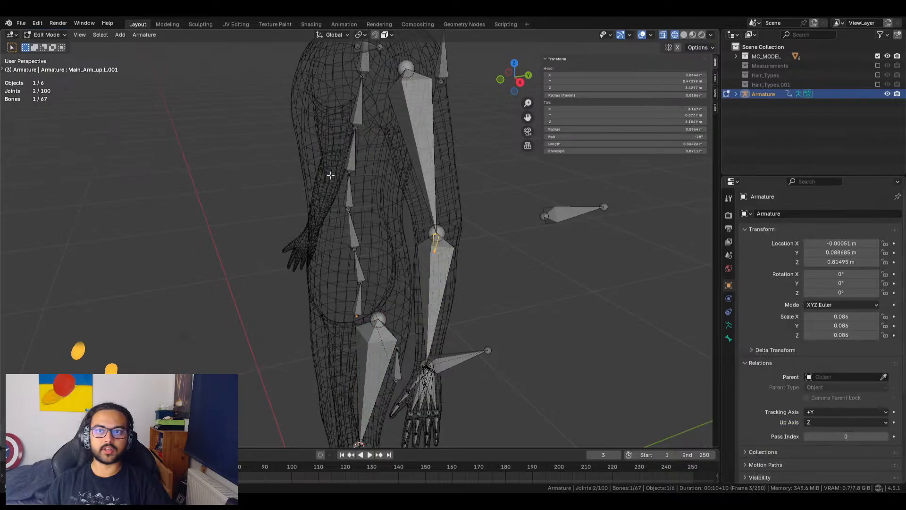
left_click(437, 245)
left_click(435, 245)
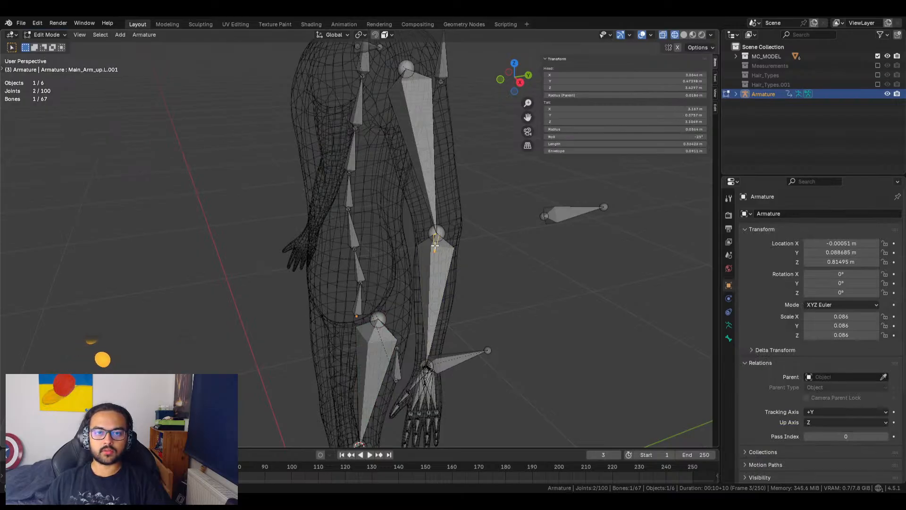
key("x")
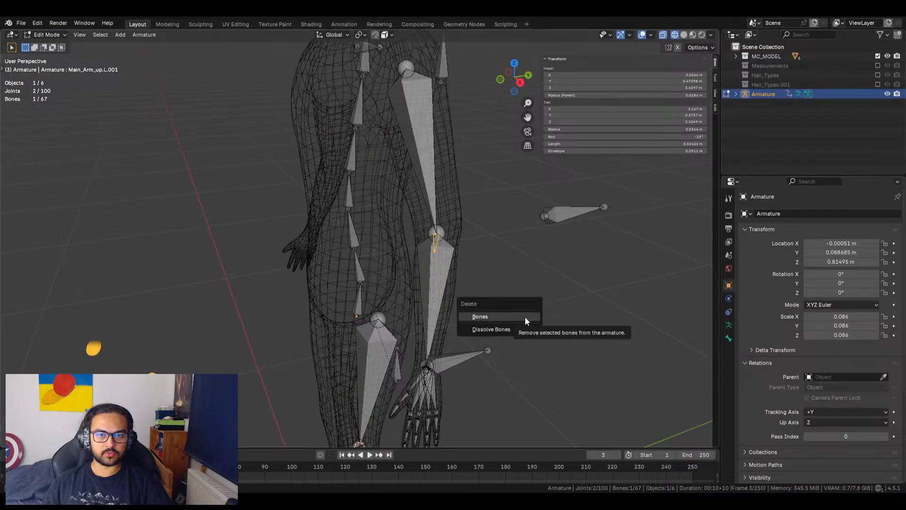
left_click(525, 316)
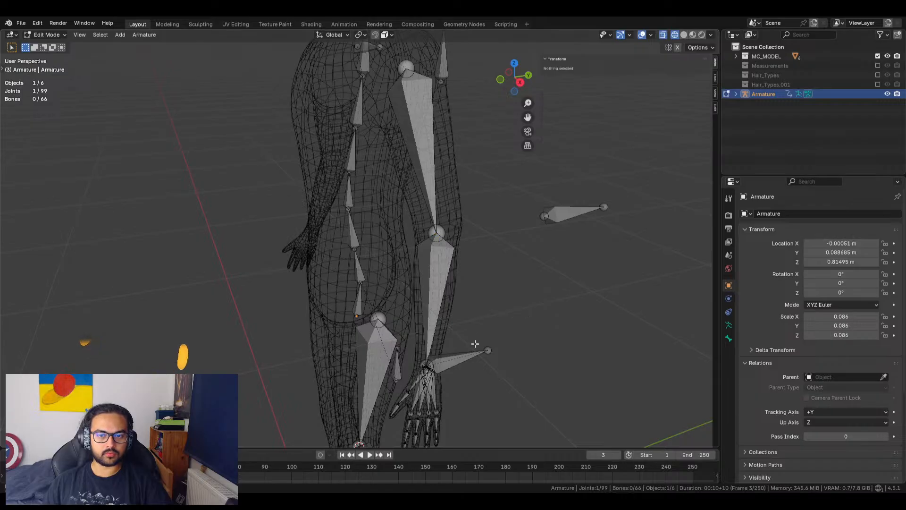
left_click(52, 36)
left_click(51, 66)
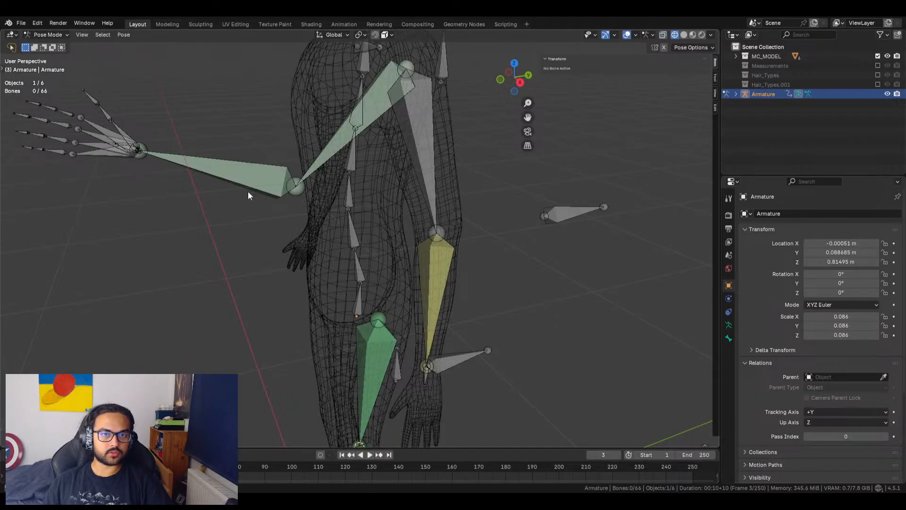
Inspect the IK_Wrist.L bone at the wrist and the FK and IK constraints of the Main_Arm_down.L bone
left_click(426, 373)
left_click(425, 377)
middle_click_drag(482, 412, 465, 314, "shift")
scroll(466, 313, "up", 5)
scroll(516, 315, "down", 2)
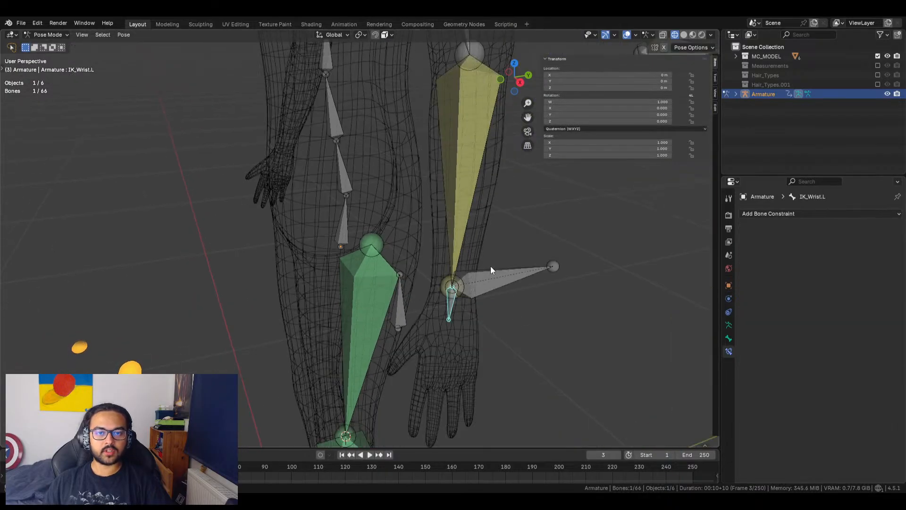
middle_click_drag(474, 203, 472, 308, "shift")
scroll(472, 305, "down", 3)
left_click(108, 108)
left_click(179, 129)
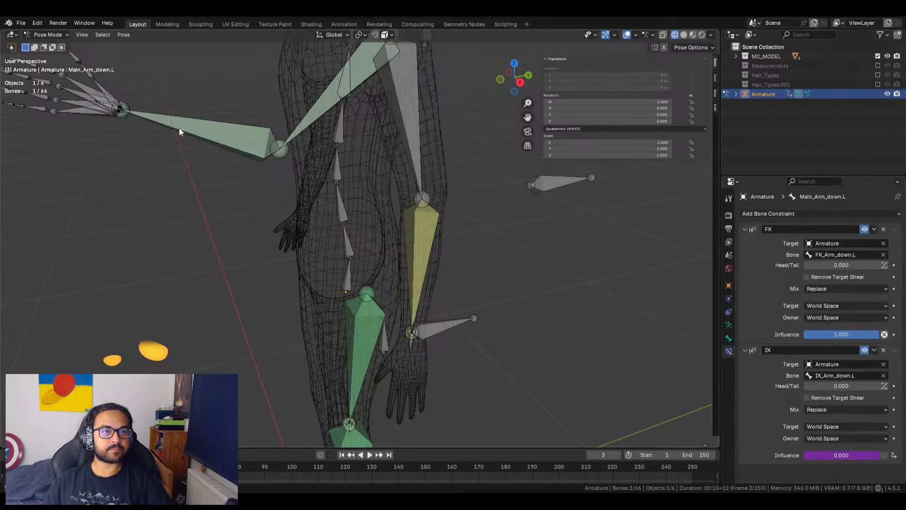
Copy the FK and IK constraints from the Main_Arm_down.L bone to the Wrist.L bone
scroll(182, 183, "up", 5)
left_click(161, 261)
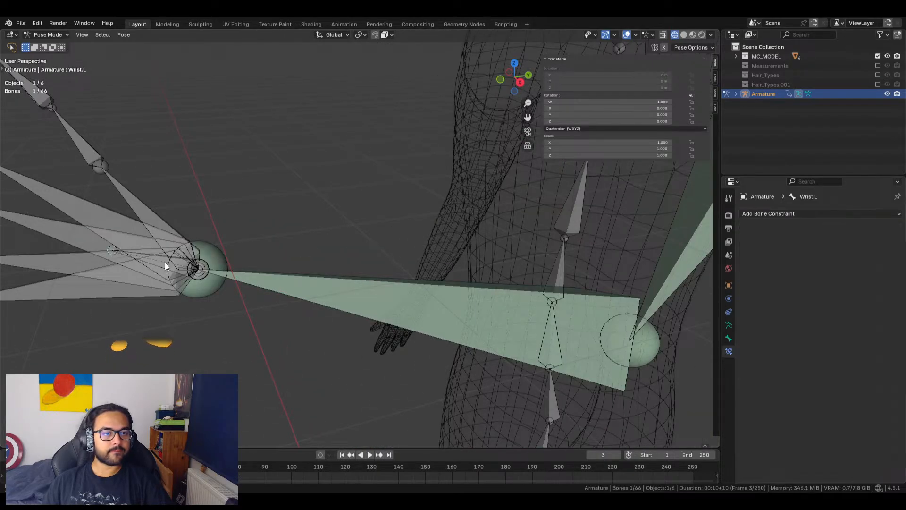
left_click(160, 260)
left_click(161, 260)
left_click(161, 261)
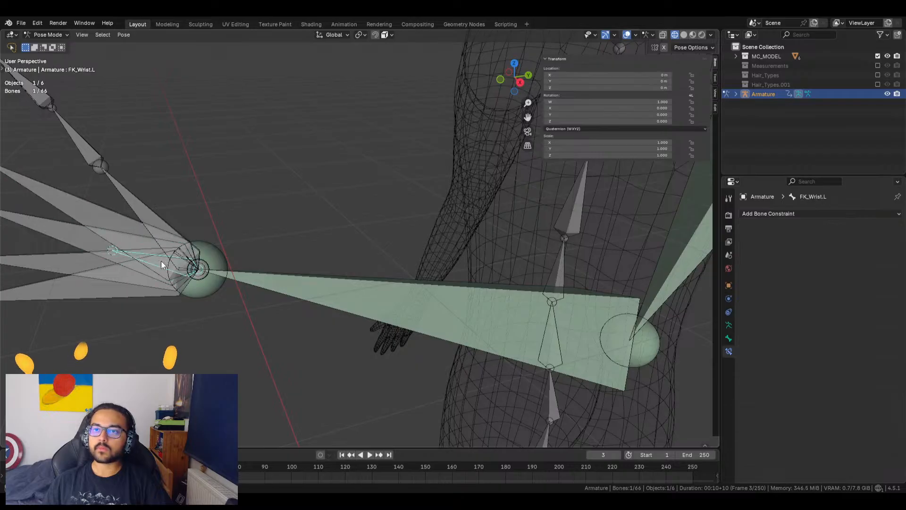
left_click(158, 261)
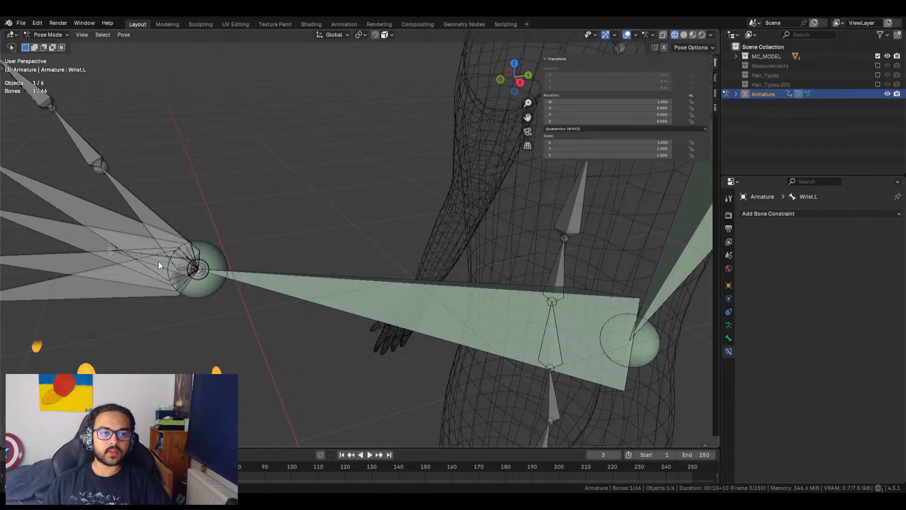
left_click(305, 281, "shift")
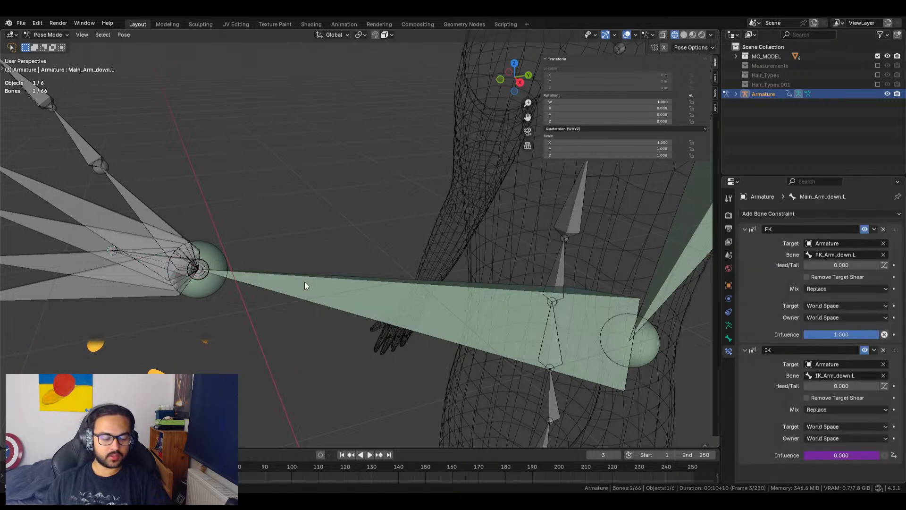
key("ctrl+c")
left_click(300, 283)
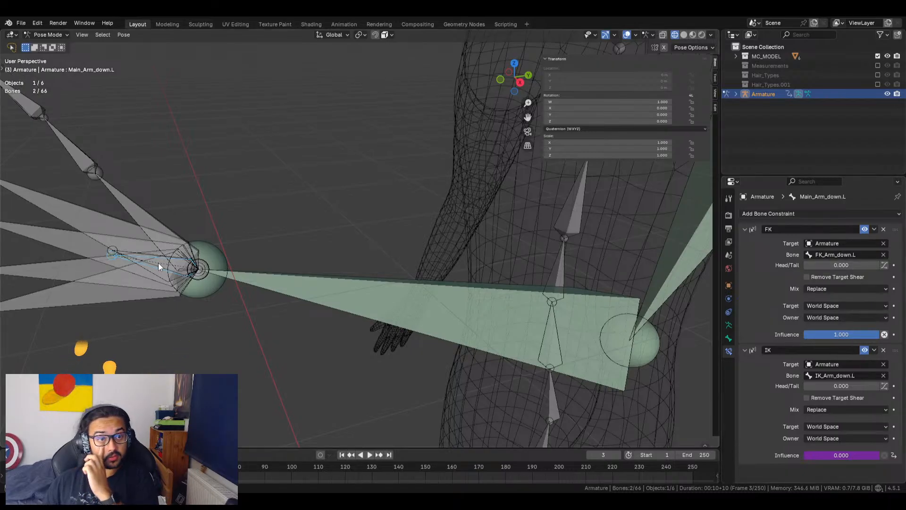
Set the target bone of the Wrist.L bone's FK constraint to FK_Wrist.L
left_click(120, 258)
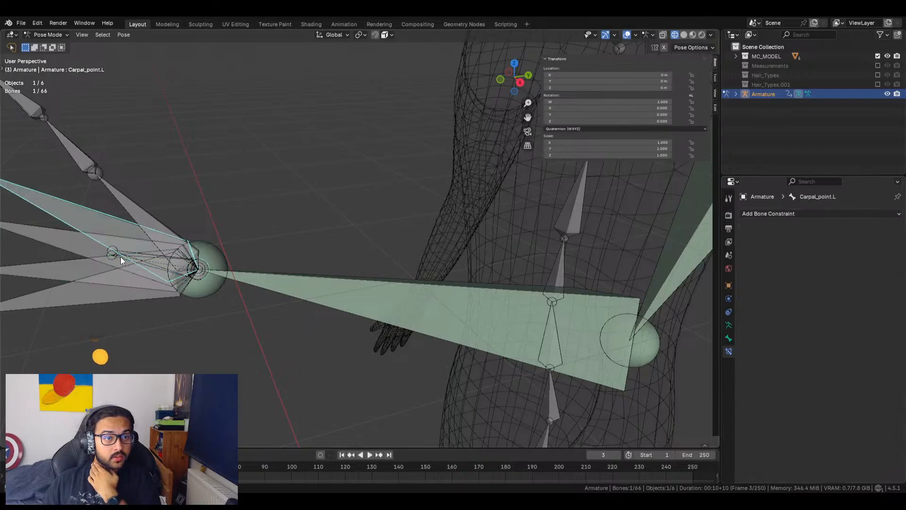
left_click(120, 258)
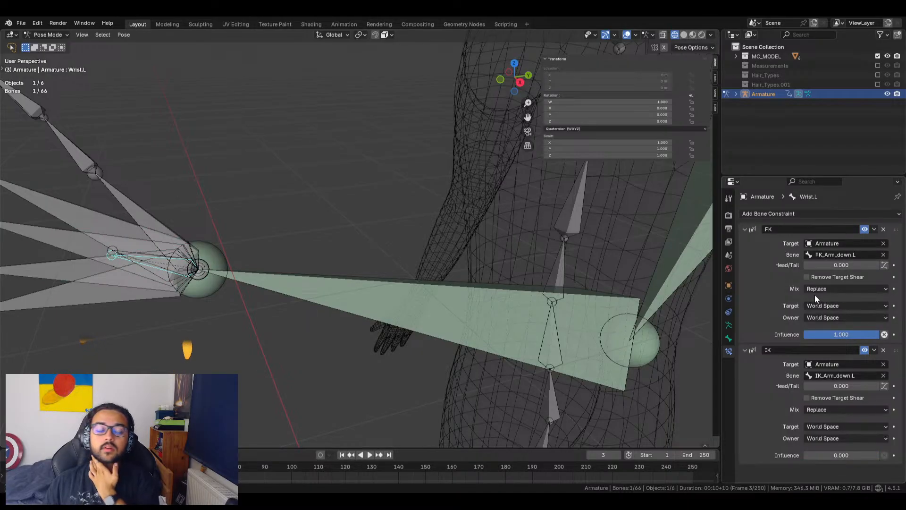
left_click(852, 255)
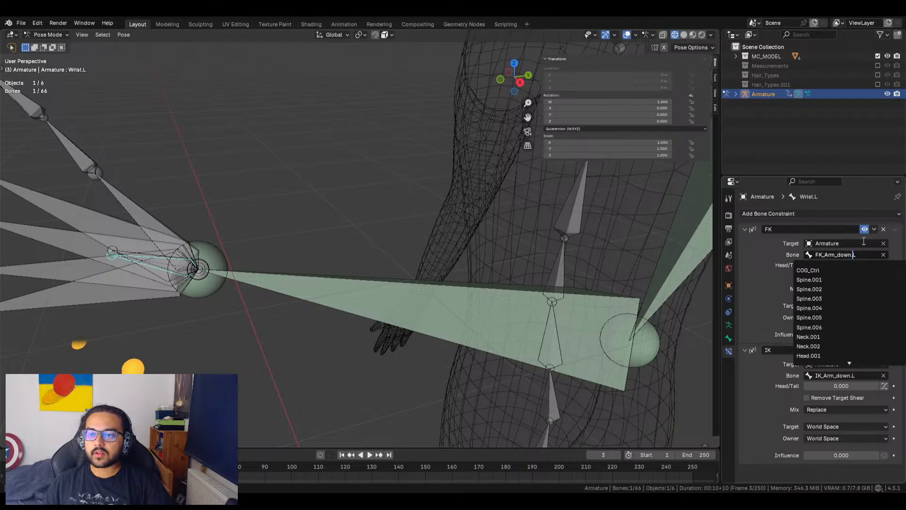
key("BackSpace")
key("BackSpace")
key("BackSpace")
key("BackSpace")
key("BackSpace")
key("BackSpace")
key("BackSpace")
key("BackSpace")
type("wr")
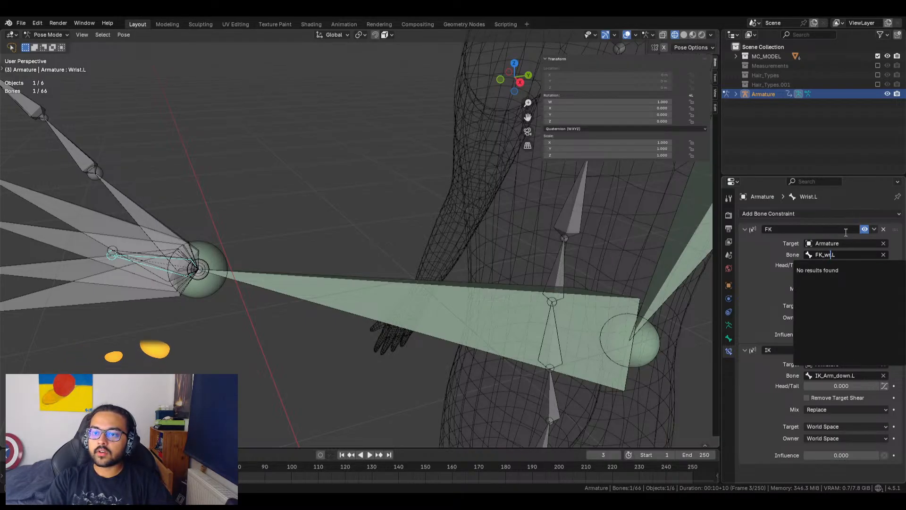
type("ist")
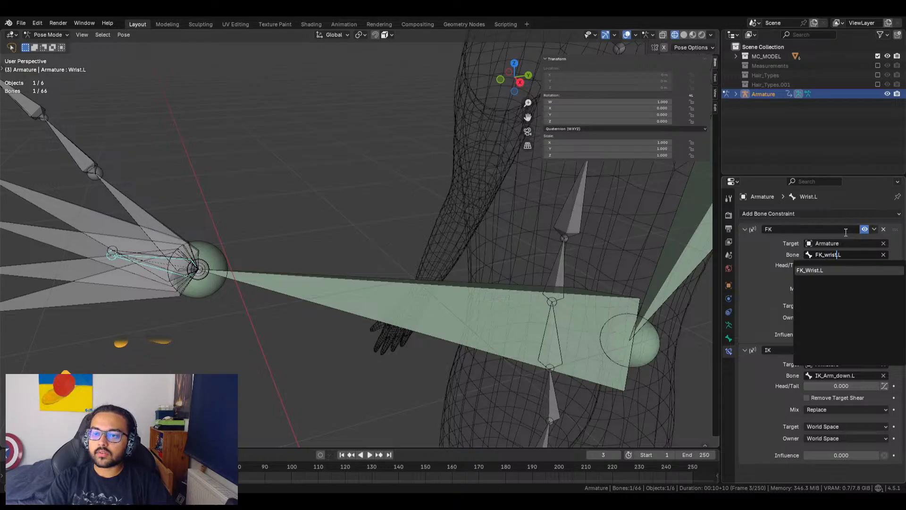
key("Return")
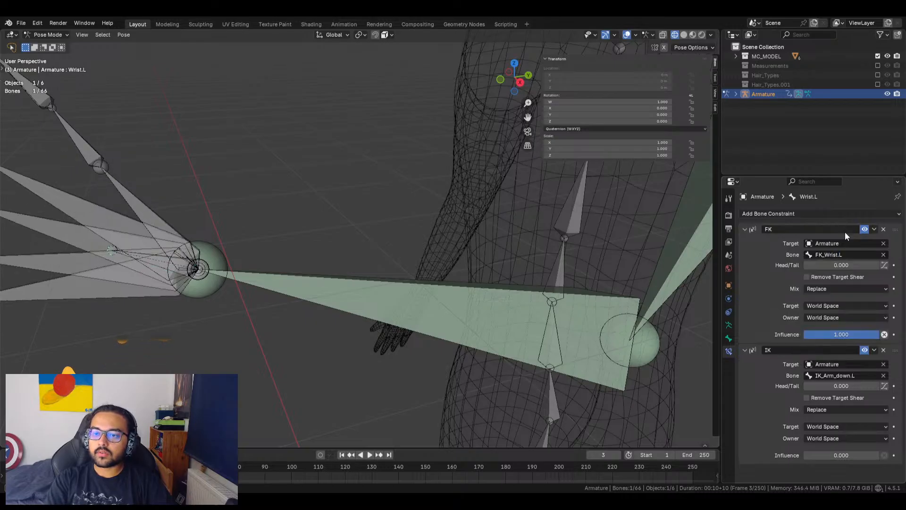
Set the target bone of the Wrist.L bone's IK constraint to IK_Wrist.L
left_click(837, 374)
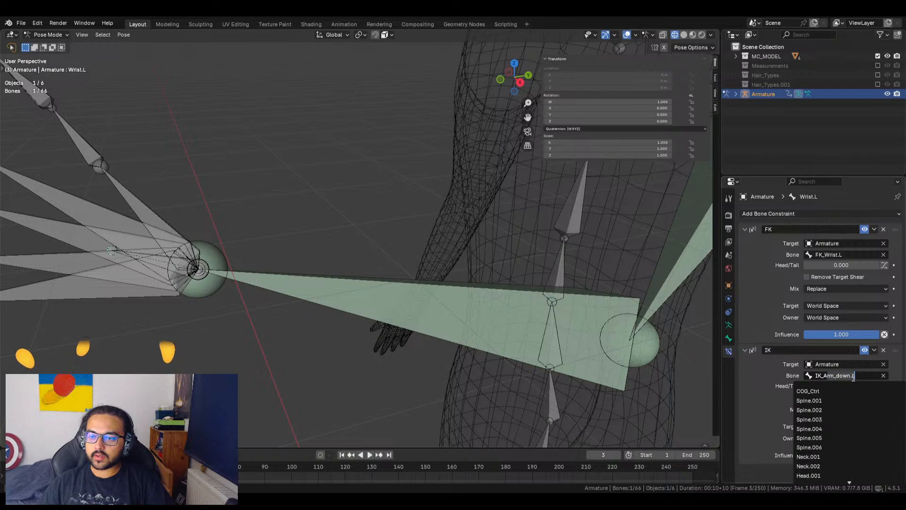
key("BackSpace")
key("BackSpace")
key("BackSpace")
key("BackSpace")
key("BackSpace")
key("BackSpace")
key("BackSpace")
key("BackSpace")
type("wrist")
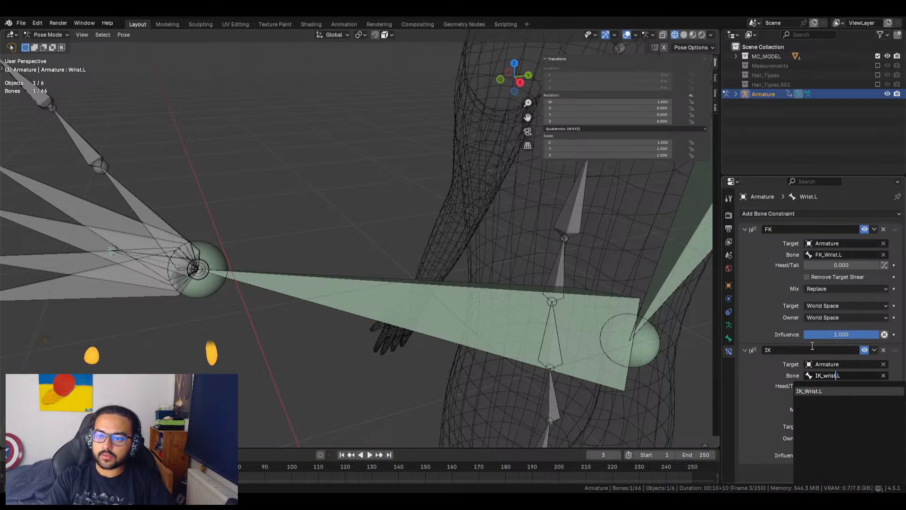
key("Return")
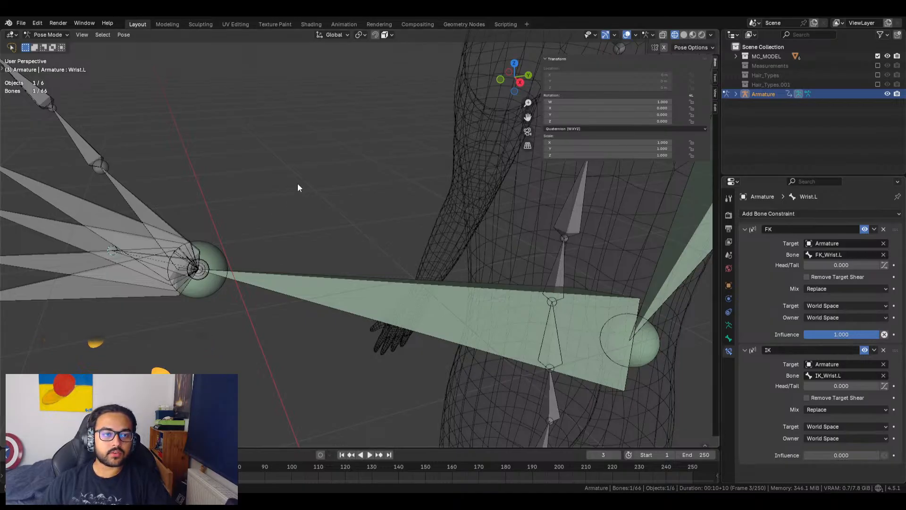
Try to transfer the ArmFKIK property of arm_Switch.L as a driver to the Wrist.L IK constraint's influence
right_click(839, 454)
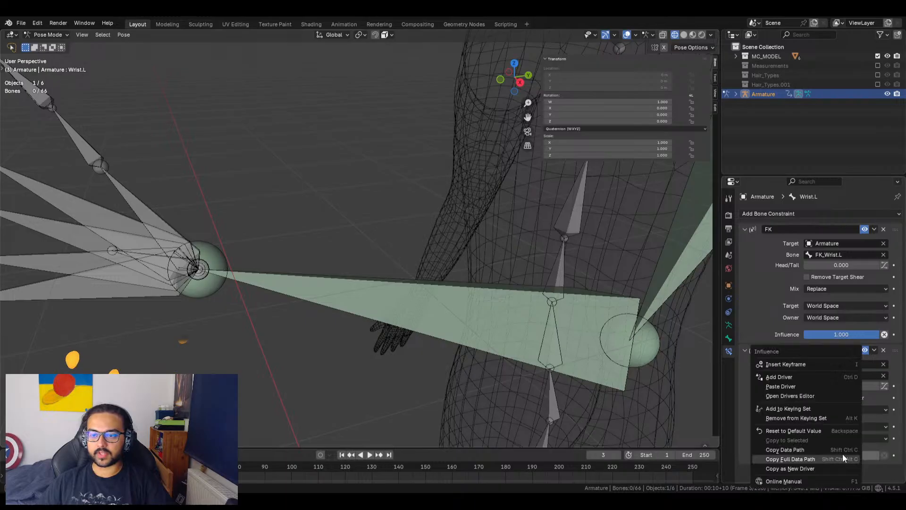
scroll(370, 172, "down", 5)
scroll(502, 200, "up", 5)
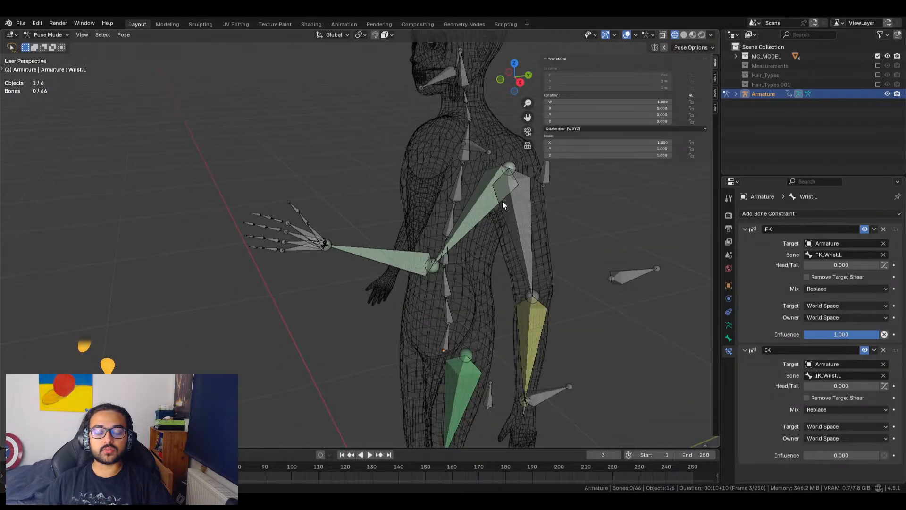
middle_click_drag(508, 209, 408, 253, "shift")
scroll(408, 253, "down", 3)
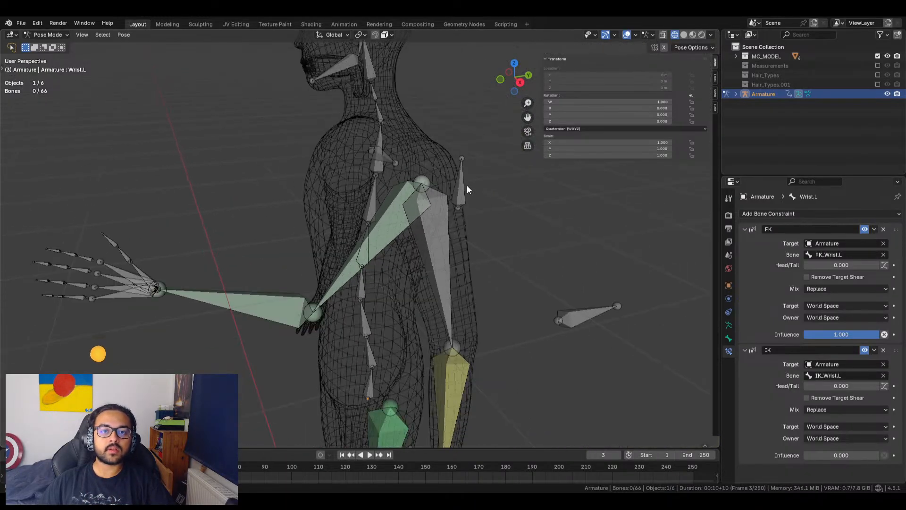
left_click(459, 187)
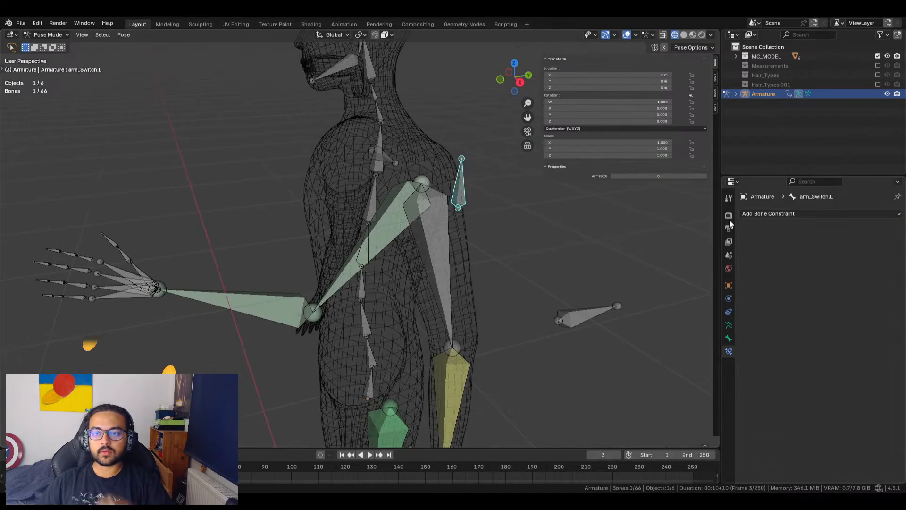
right_click(656, 176)
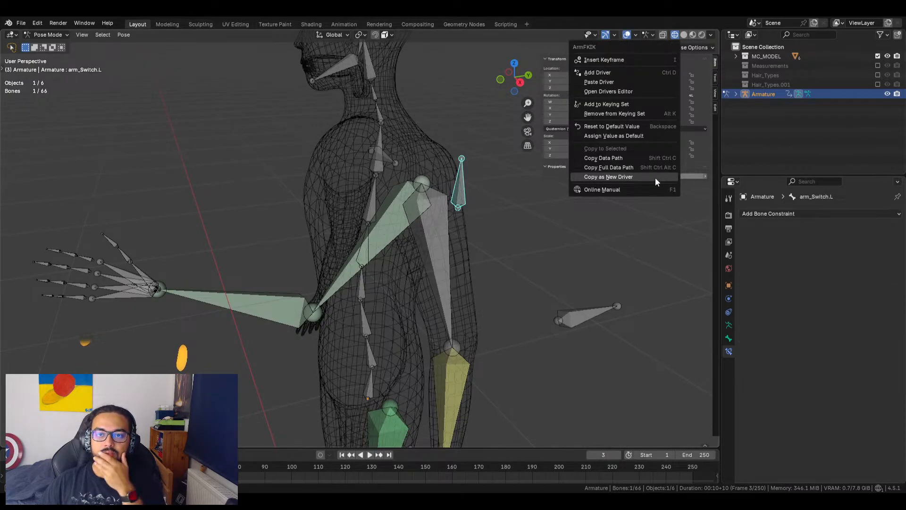
left_click(626, 176)
left_click(138, 286)
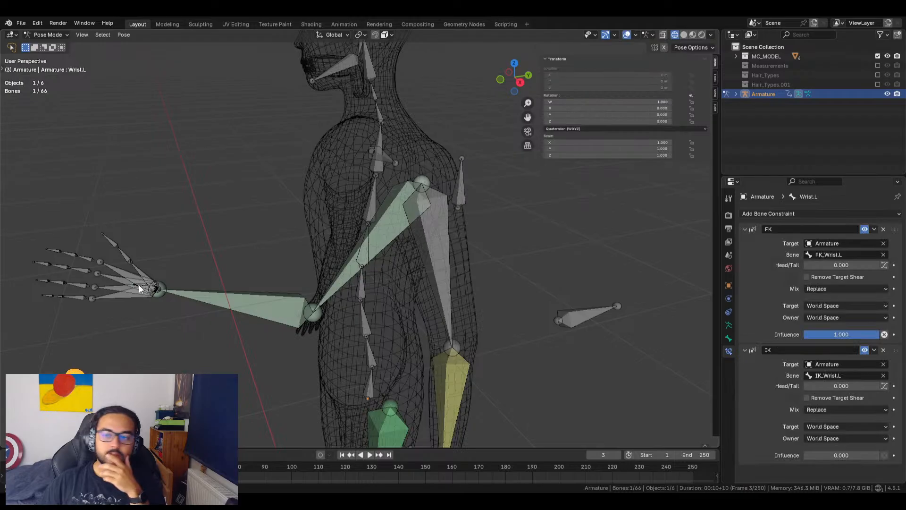
right_click(841, 455)
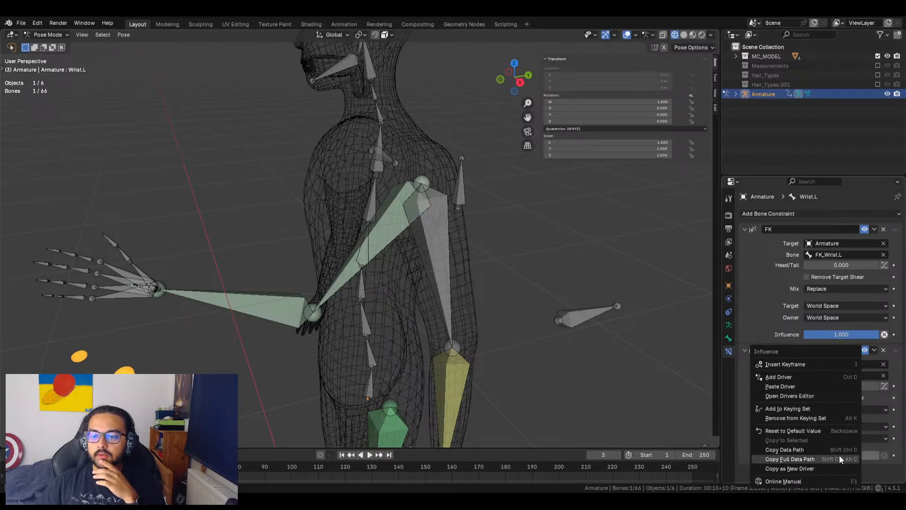
left_click(817, 468)
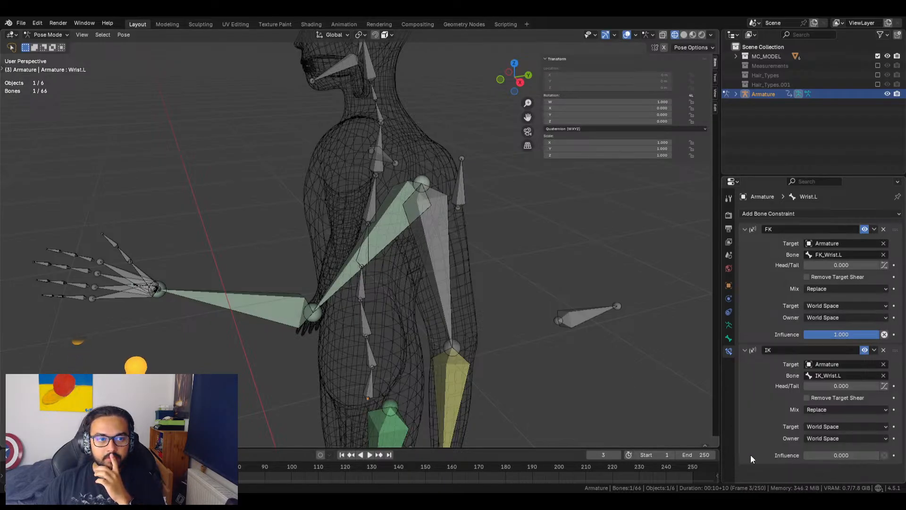
right_click(842, 456)
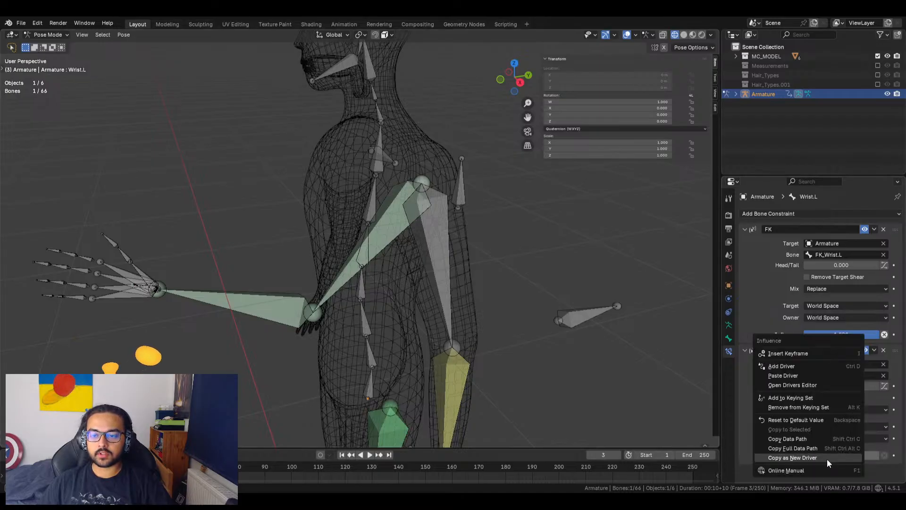
Copy the ArmFKIK property of arm_Switch.L as a new driver and paste it onto the influence of Wrist.L's IK constraint
left_click(460, 171)
right_click(638, 176)
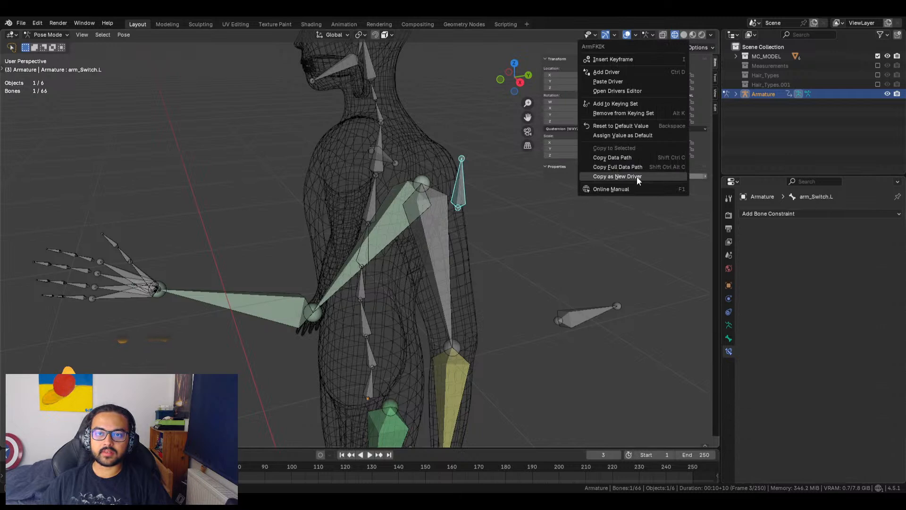
left_click(636, 176)
left_click(156, 290)
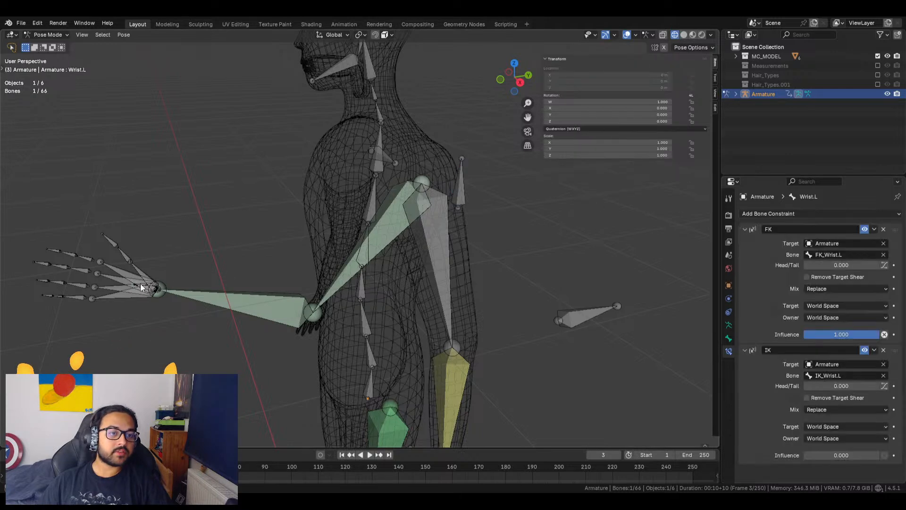
right_click(835, 456)
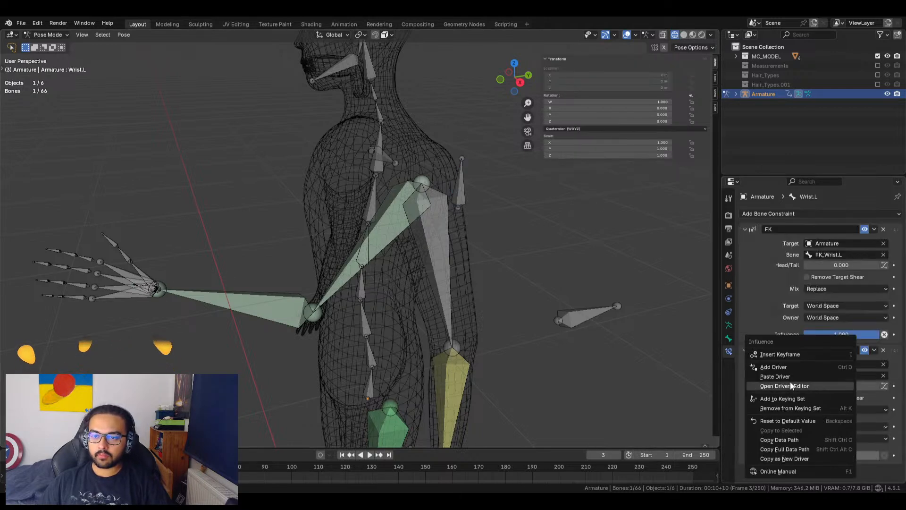
left_click(790, 380)
Set the ArmFKIK property of the arm_Switch.L bone to 1 to switch the left arm to IK
middle_click_drag(517, 357, 496, 205, "shift")
left_click(452, 72)
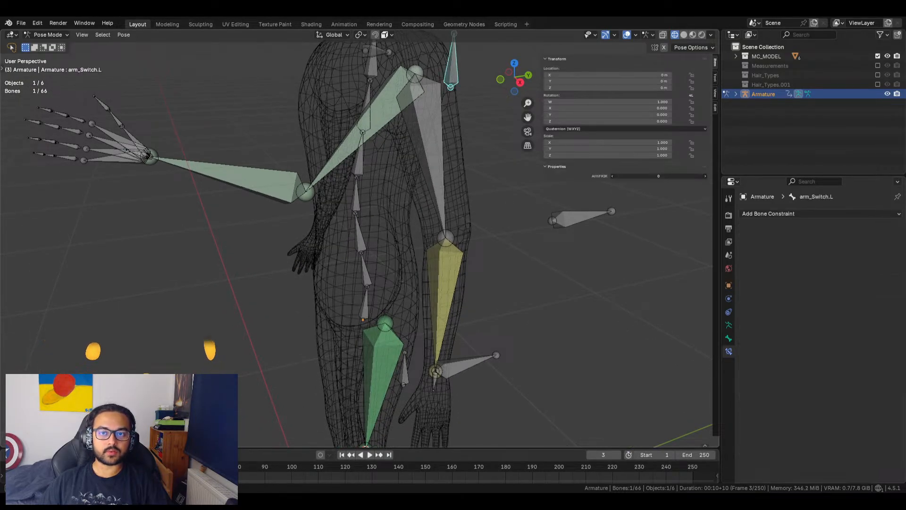
left_click_drag(673, 176, 703, 175)
Test the left arm's IK by moving the IK_Arm_hand.L bone, cancel the move and deselect the bone
left_click(480, 360)
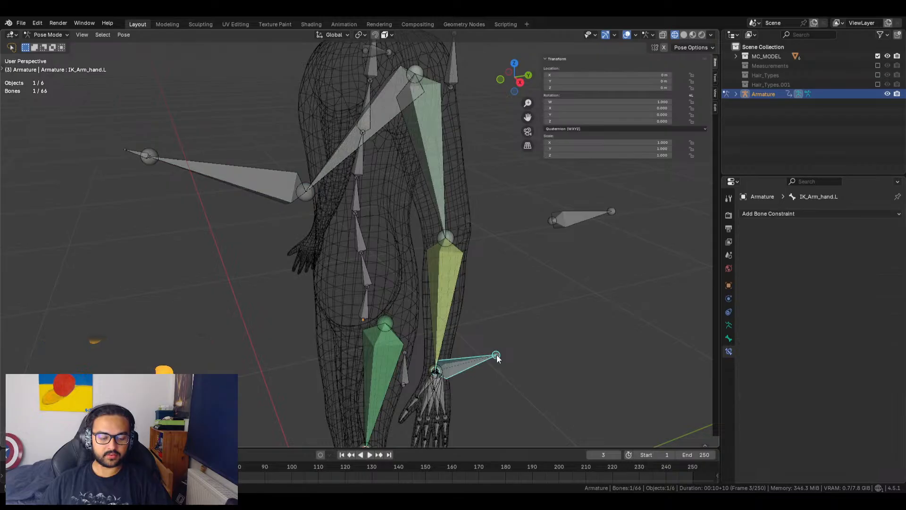
key("g")
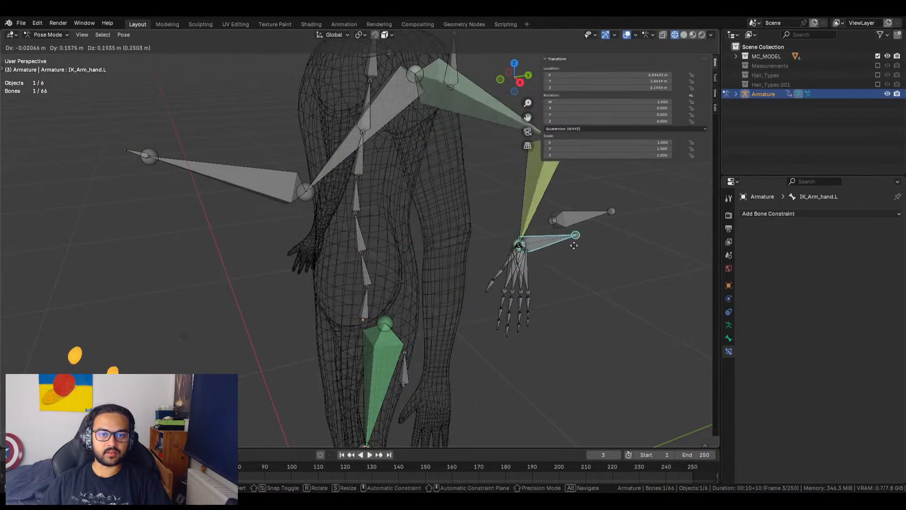
key("Escape")
middle_click_drag(538, 362, 517, 319)
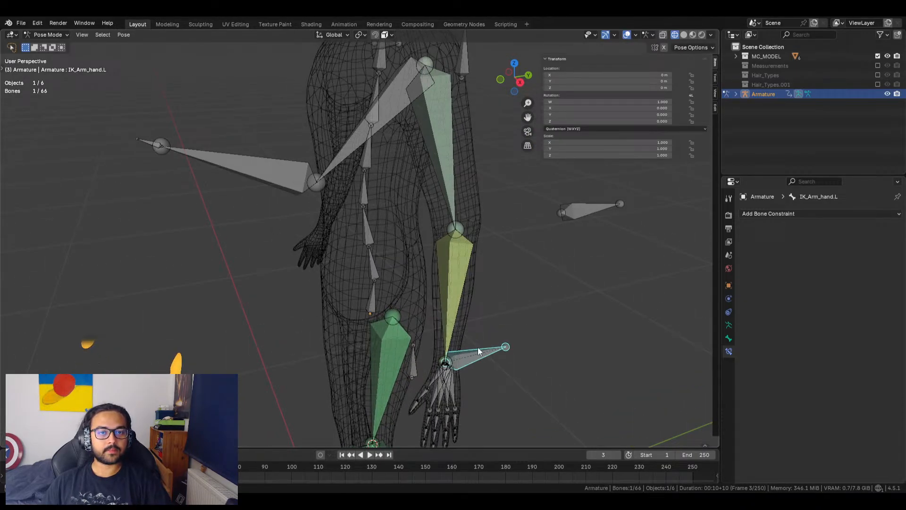
left_click(545, 249)
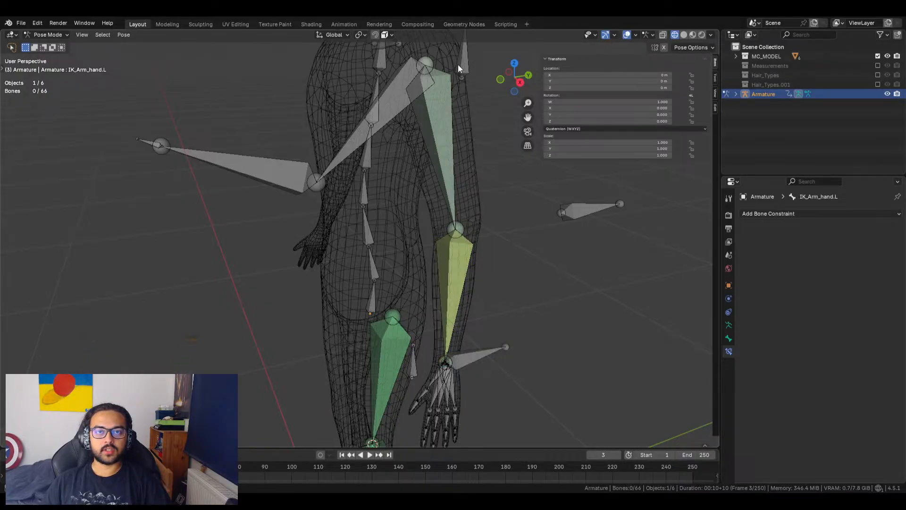
Examine the IK_Arm_PV.L pole bone behind the left elbow in Edit Mode and return the armature to Pose Mode
scroll(560, 313, "down", 7)
scroll(487, 300, "up", 5)
middle_click_drag(483, 300, 460, 265)
left_click(453, 225)
left_click(47, 35)
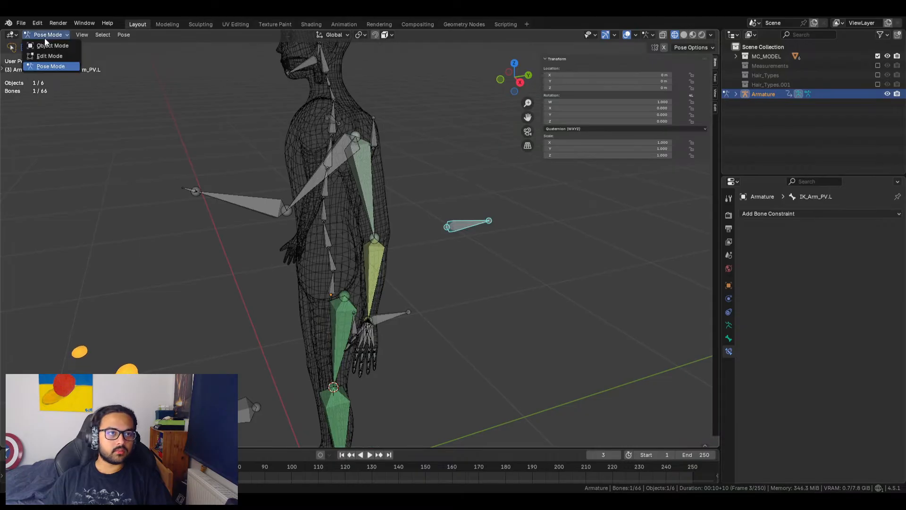
left_click(50, 56)
middle_click_drag(541, 323, 477, 148)
scroll(471, 344, "up", 6)
scroll(444, 303, "down", 7)
middle_click_drag(444, 304, 333, 356)
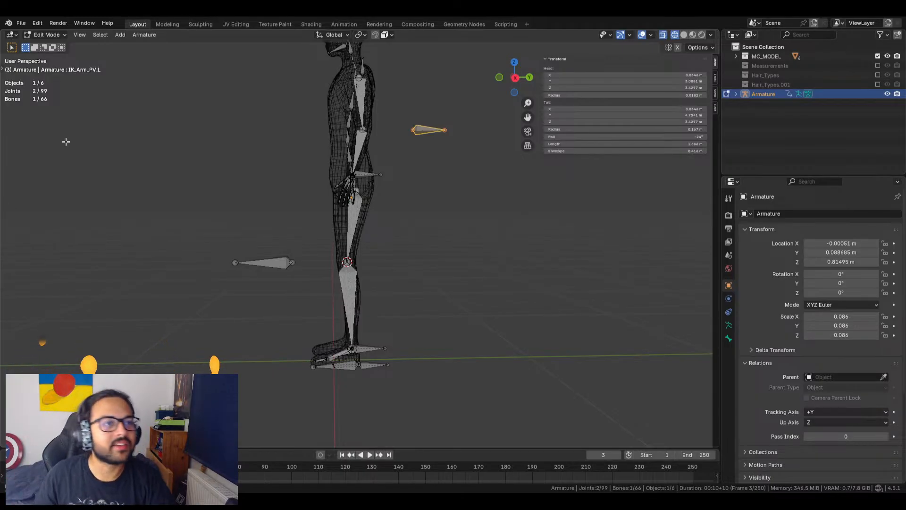
left_click(49, 35)
left_click(53, 66)
Reset the X rotation of the FK_Arm_up.L bone to 0
left_click(468, 211)
middle_click_drag(451, 189, 366, 344)
left_click(307, 260)
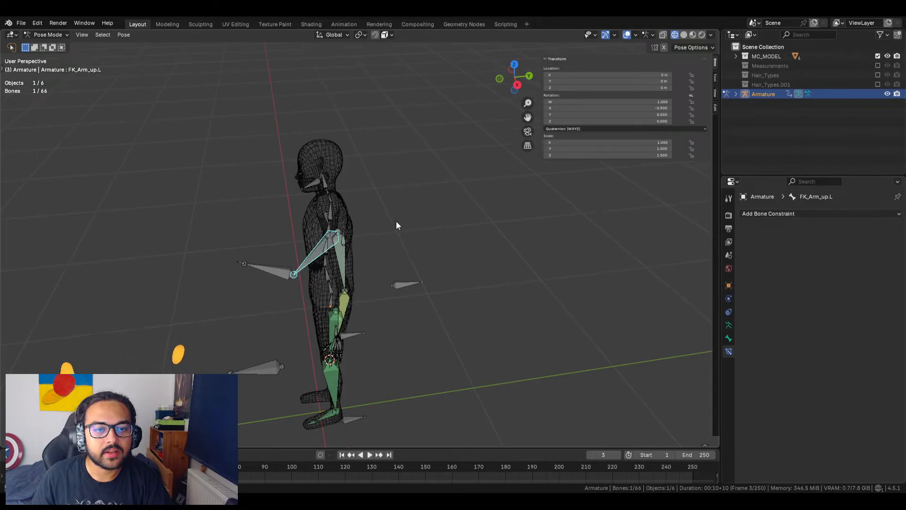
double_click(637, 108)
type("0")
key("Return")
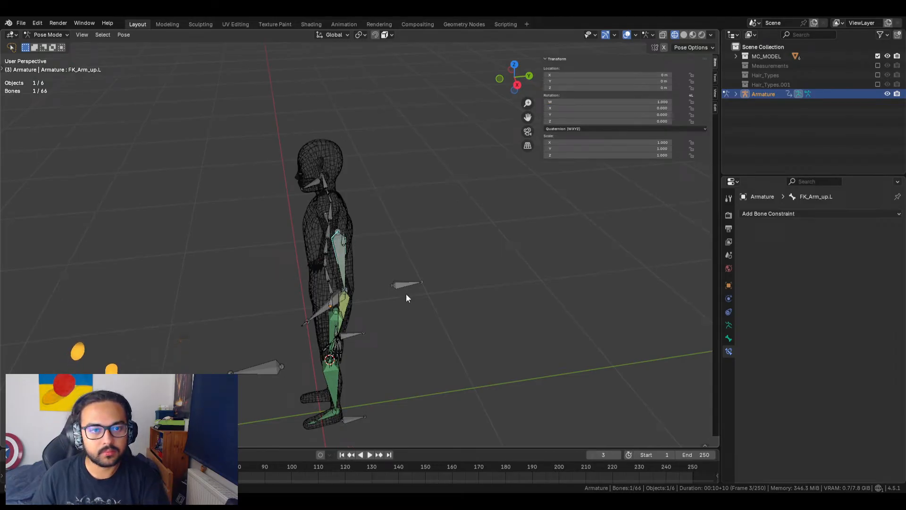
Reset the X rotation of the FK_Arm_down.L bone to 0 and deselect it
left_click(326, 308)
left_click_drag(656, 108, 638, 109)
double_click(639, 109)
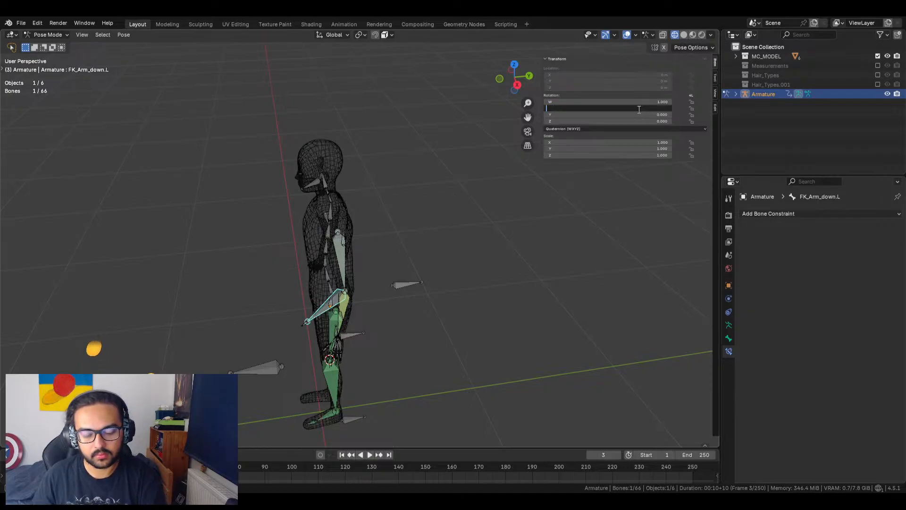
type("0")
key("Return")
left_click(438, 321)
Examine the constraints and bone properties of Main_Arm_up.L and the bone properties of Main_Arm_down.L
middle_click_drag(377, 345, 418, 255)
scroll(417, 284, "up", 5)
left_click(308, 95)
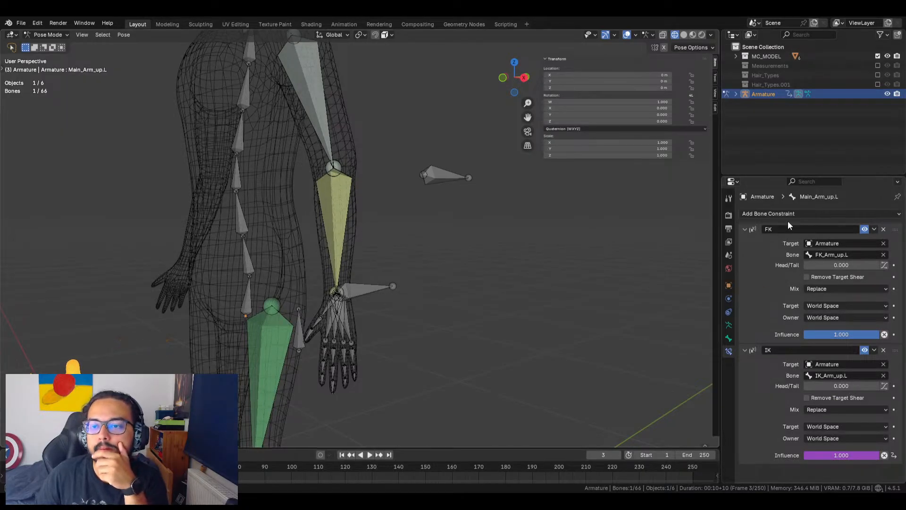
left_click(729, 338)
scroll(765, 331, "down", 10)
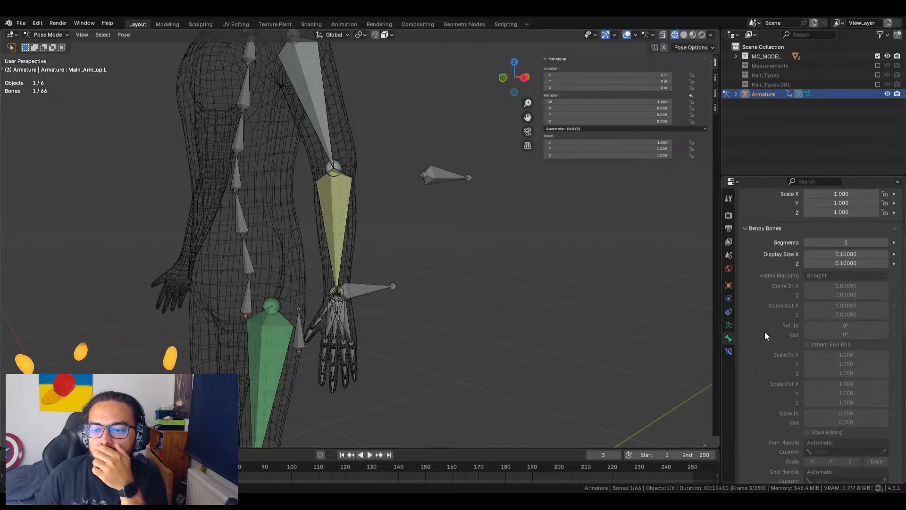
scroll(784, 358, "down", 8)
left_click(807, 316)
left_click(336, 209)
scroll(762, 293, "up", 8)
scroll(769, 286, "up", 10)
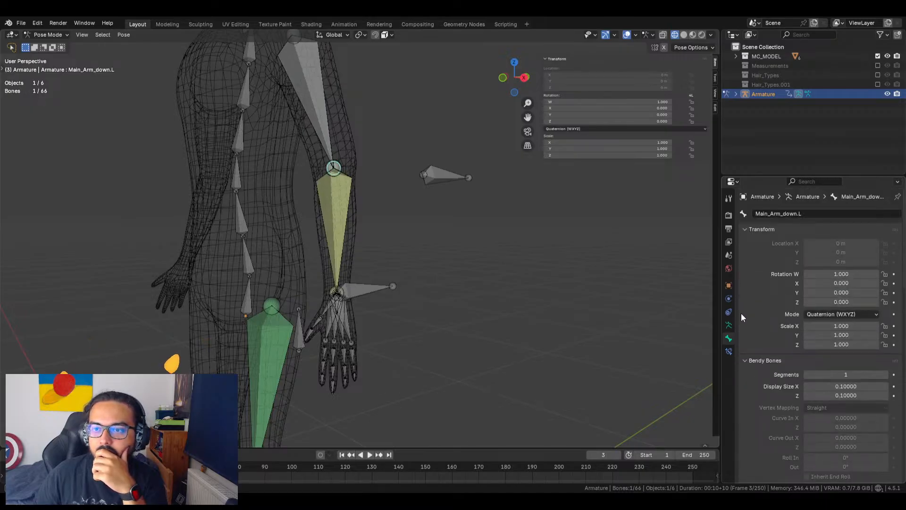
left_click(475, 320)
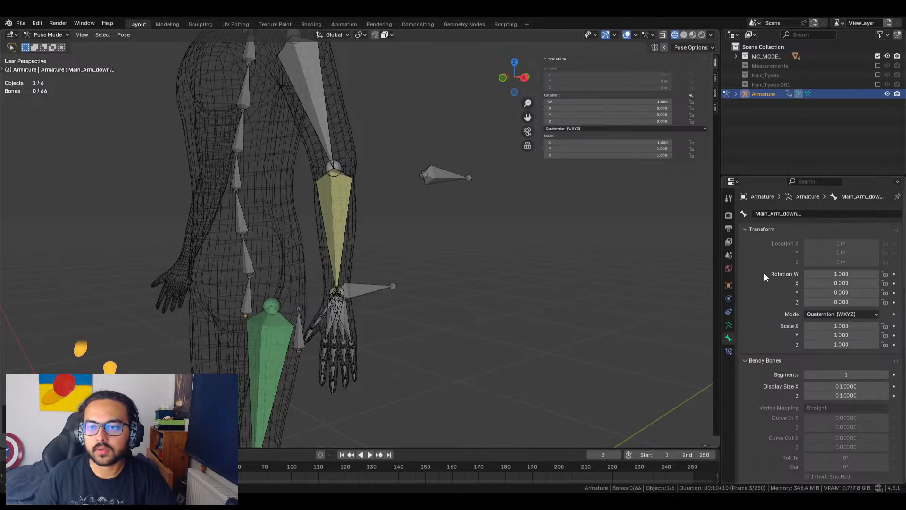
Examine the Wrist.L bone and the ArmFKIK property of arm_Switch.L, then clear the bone selection
scroll(336, 321, "up", 5)
scroll(431, 277, "up", 2)
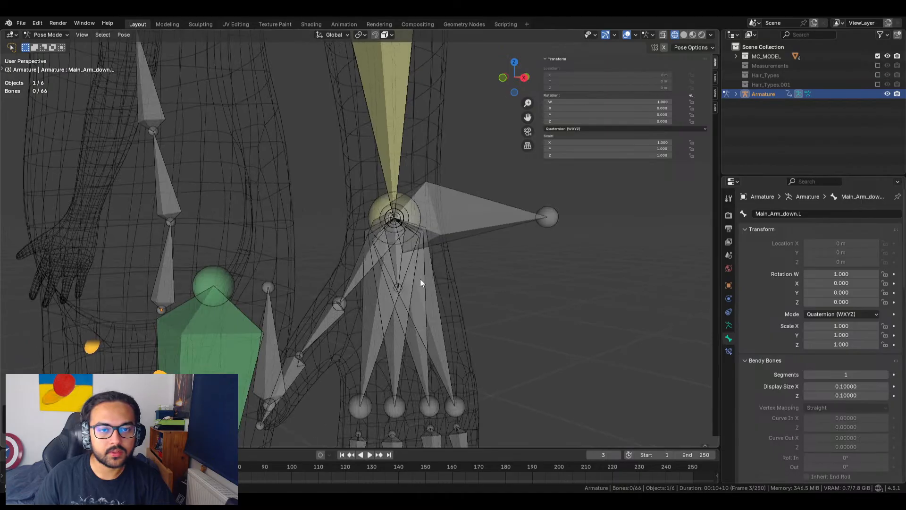
left_click(396, 263)
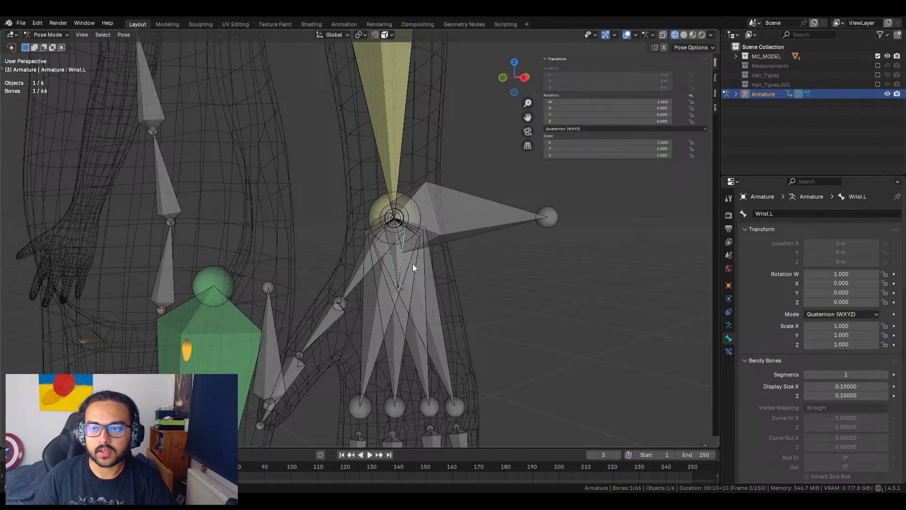
left_click(514, 285)
middle_click_drag(513, 287, 480, 288)
scroll(402, 273, "down", 5)
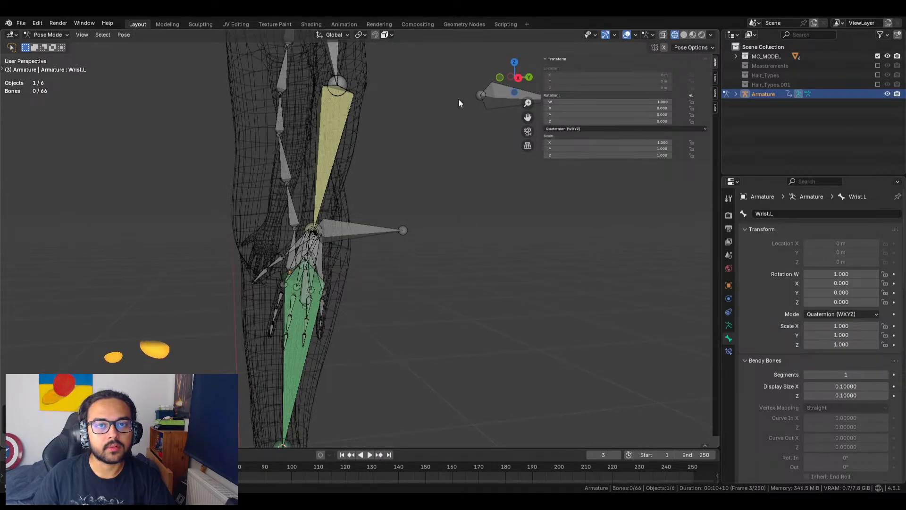
middle_click_drag(472, 97, 491, 216, "shift")
scroll(425, 127, "down", 5)
left_click(370, 134)
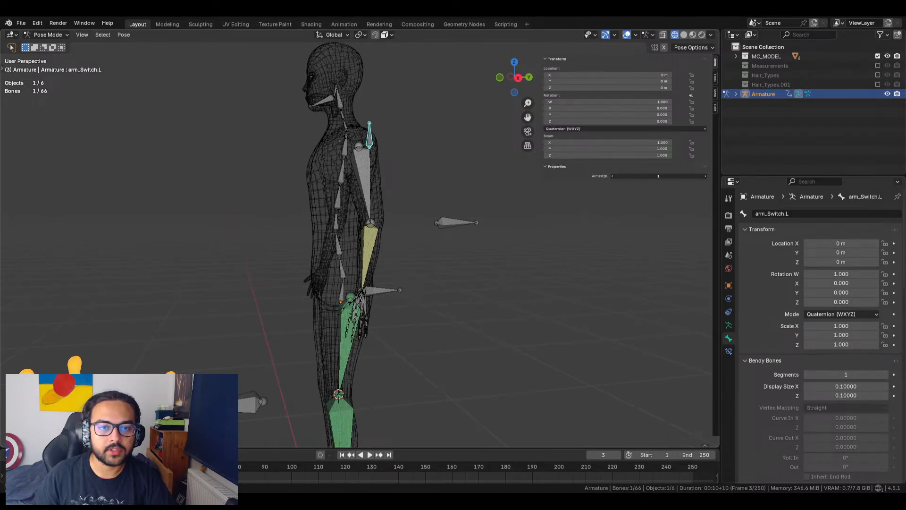
mouse_move(659, 176)
left_mouse_down()
mouse_move(635, 176)
mouse_move(659, 176)
left_mouse_up()
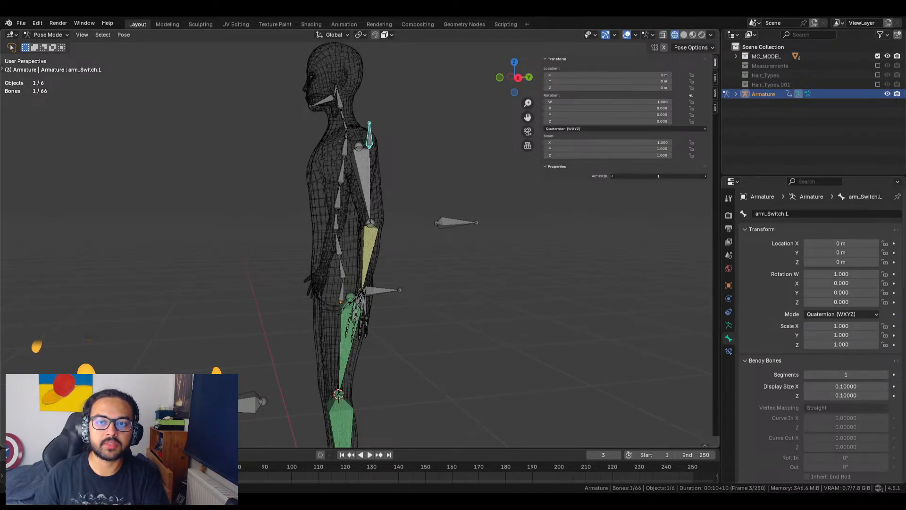
left_click(447, 293)
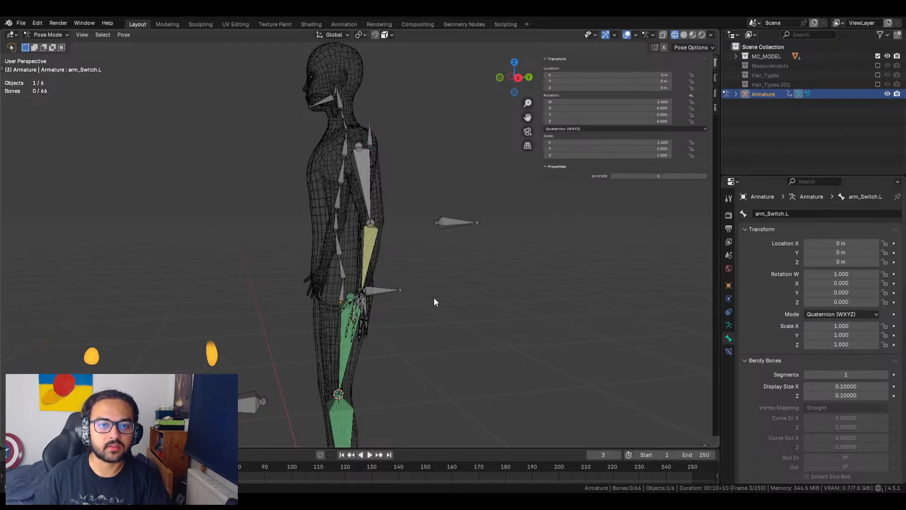
Select the IK_Wrist.L bone among the overlapping left wrist bones and hide it in its viewport display settings
scroll(405, 312, "up", 5)
scroll(452, 297, "down", 4)
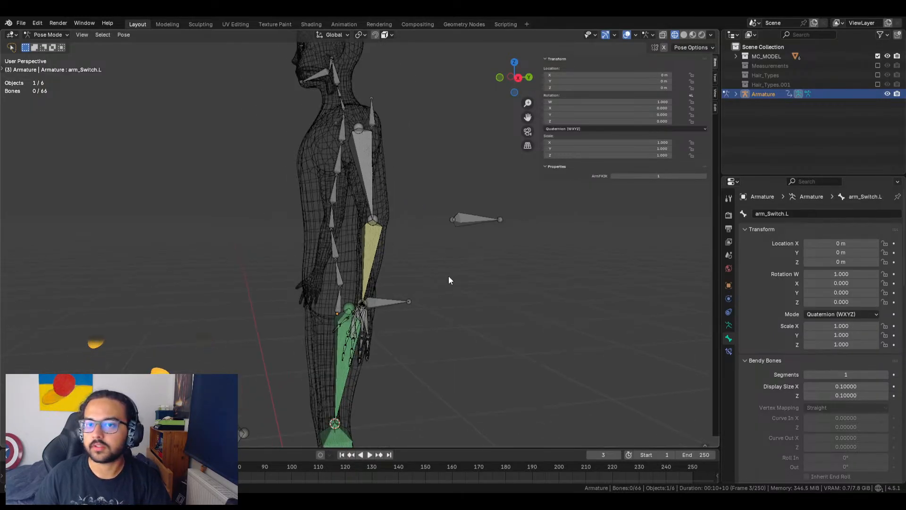
middle_click_drag(426, 298, 394, 264)
scroll(392, 262, "up", 6)
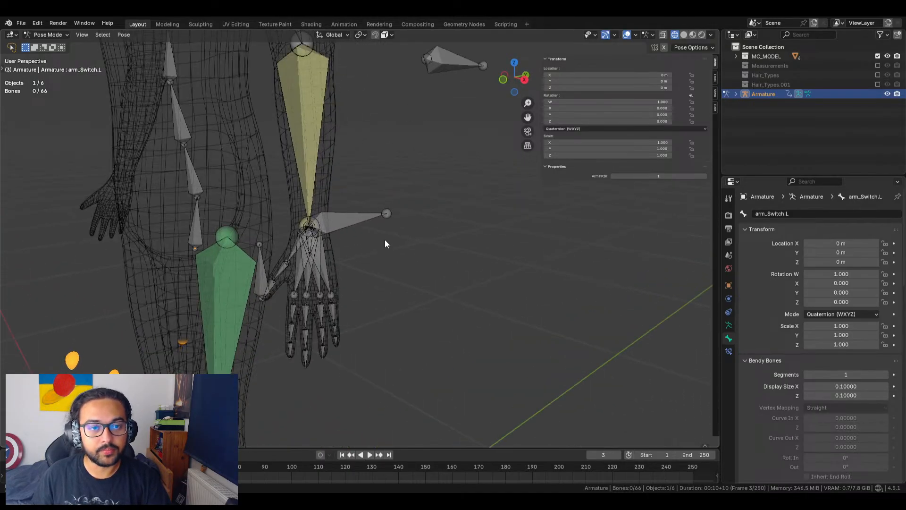
left_click(329, 279)
left_click(329, 280)
left_click(329, 281)
left_click(329, 282)
left_click(330, 282)
left_click(329, 282)
left_click(329, 282)
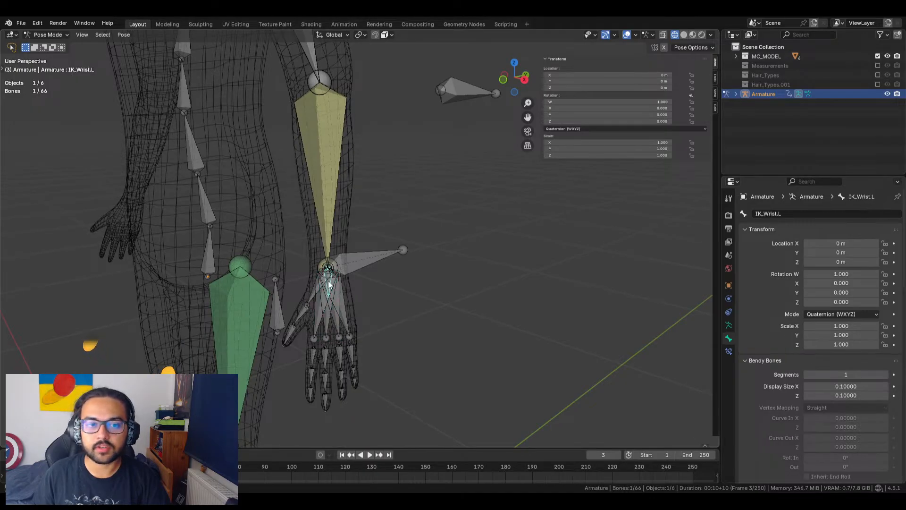
scroll(772, 347, "down", 8)
scroll(773, 350, "down", 15)
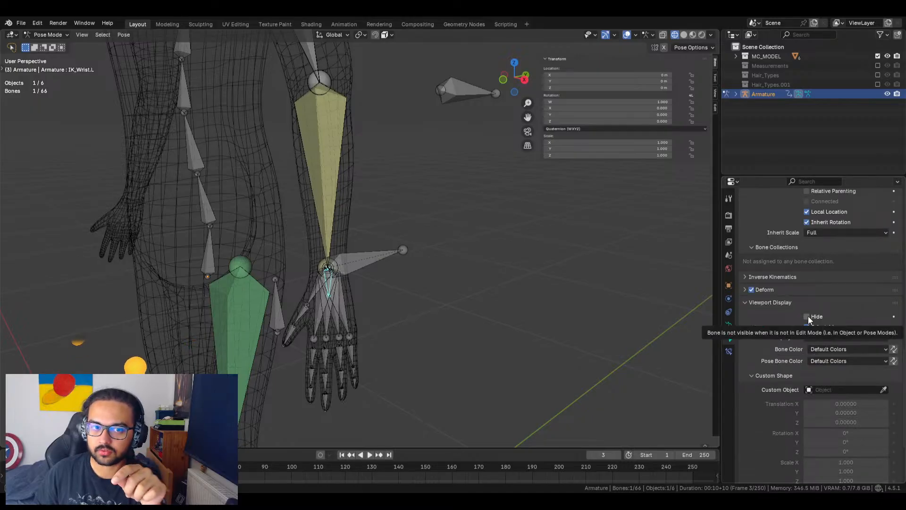
left_click(807, 317)
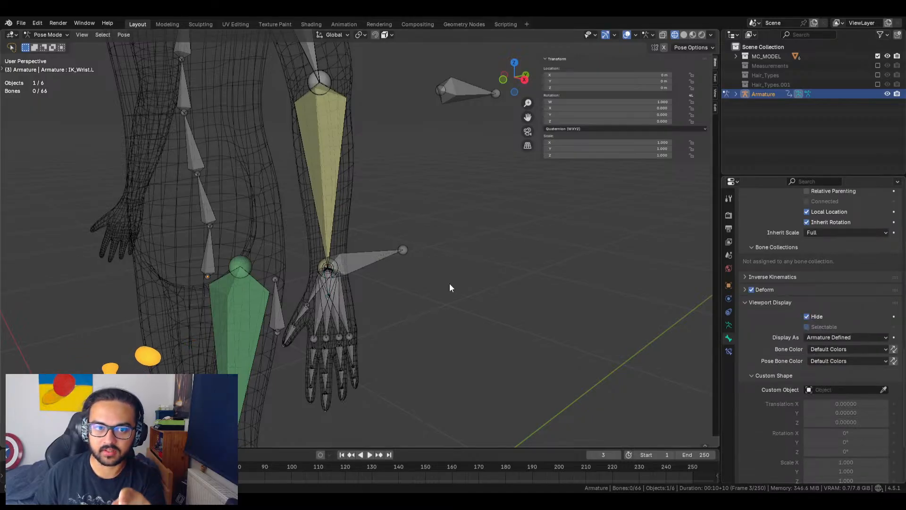
Select the IK_Arm_down.L bone among the overlapping left forearm bones and hide it in its viewport display settings
middle_click_drag(450, 283, 367, 285)
left_click(330, 264)
scroll(363, 267, "down", 5)
middle_click_drag(382, 253, 356, 267)
left_click(356, 267)
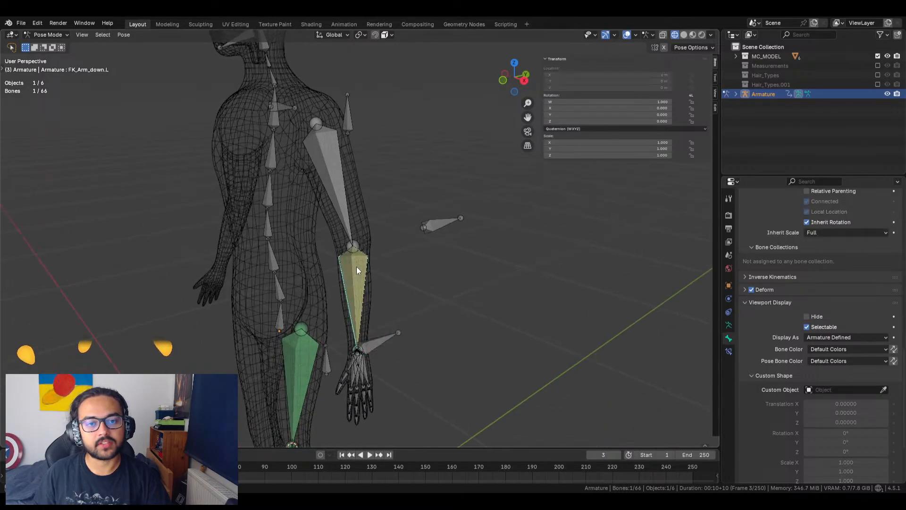
scroll(772, 283, "up", 10)
scroll(774, 311, "up", 2)
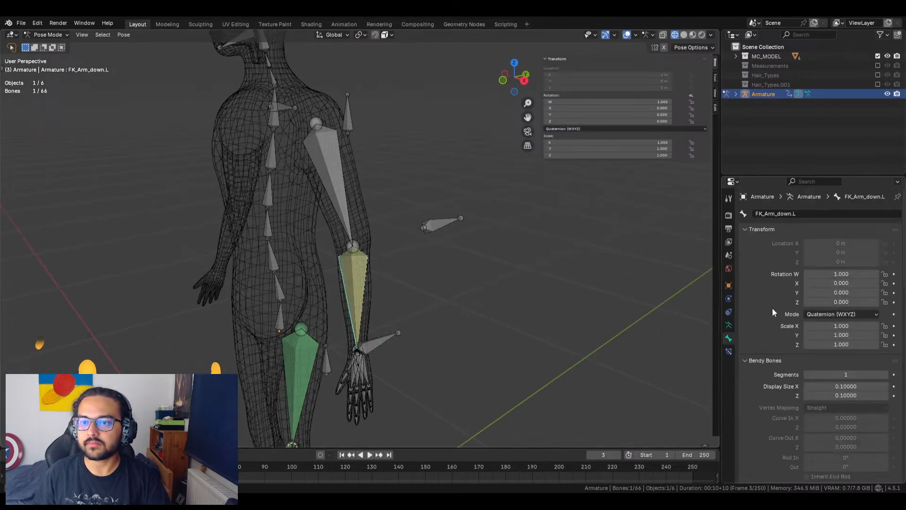
left_click(359, 276)
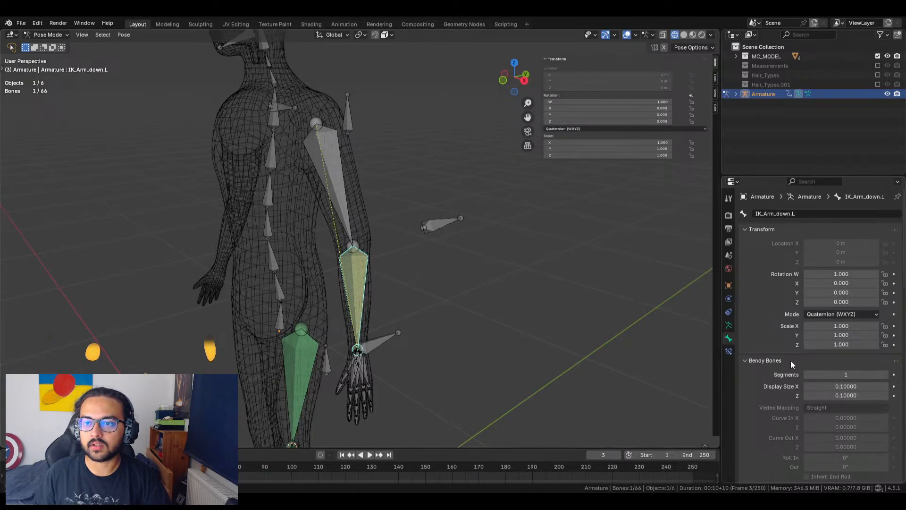
scroll(794, 364, "down", 15)
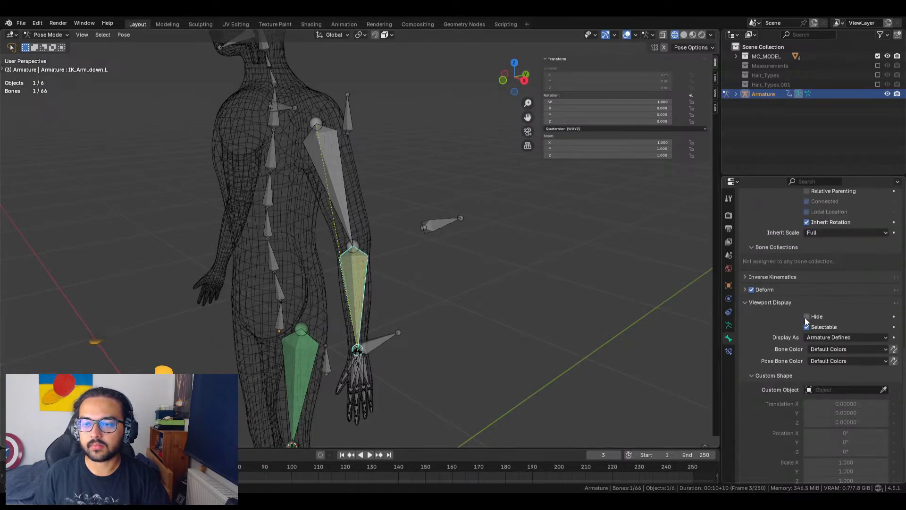
left_click(806, 317)
Select the IK_Arm_up.L bone among the overlapping left upper-arm bones and hide it in its viewport display settings
left_click(330, 193)
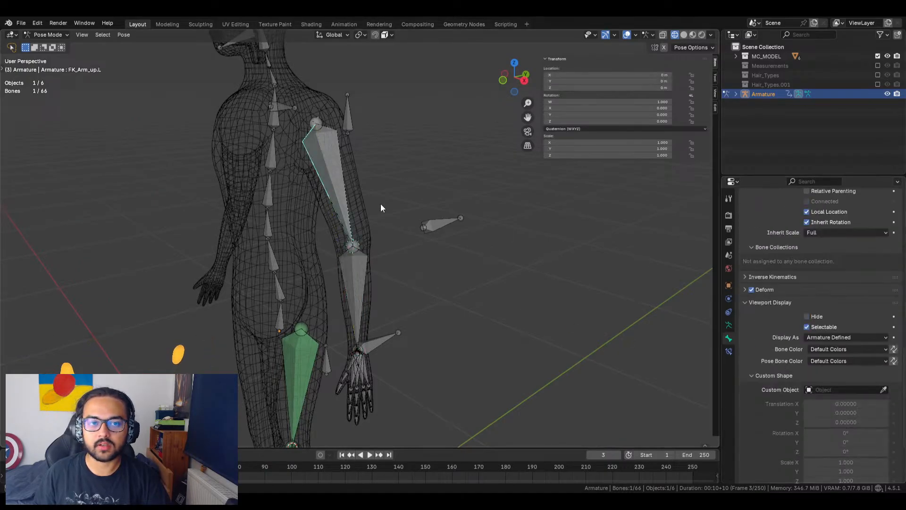
scroll(797, 289, "up", 15)
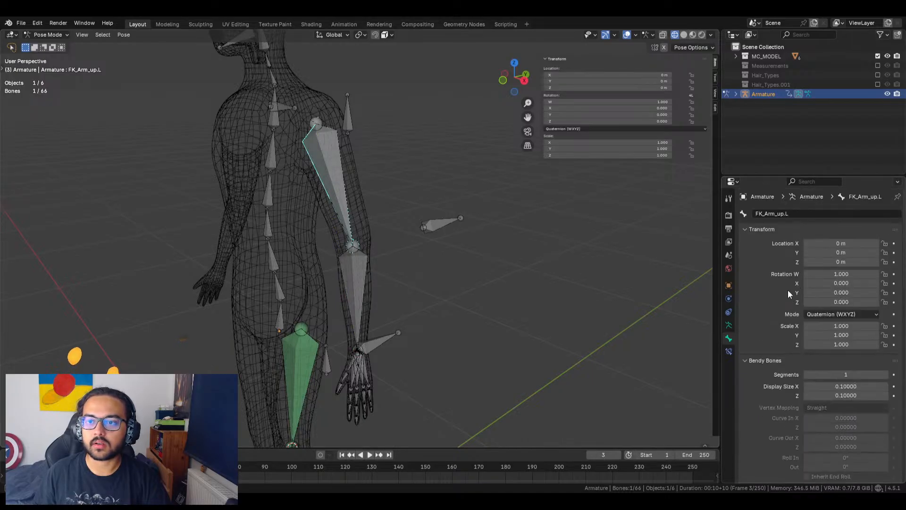
left_click(329, 173)
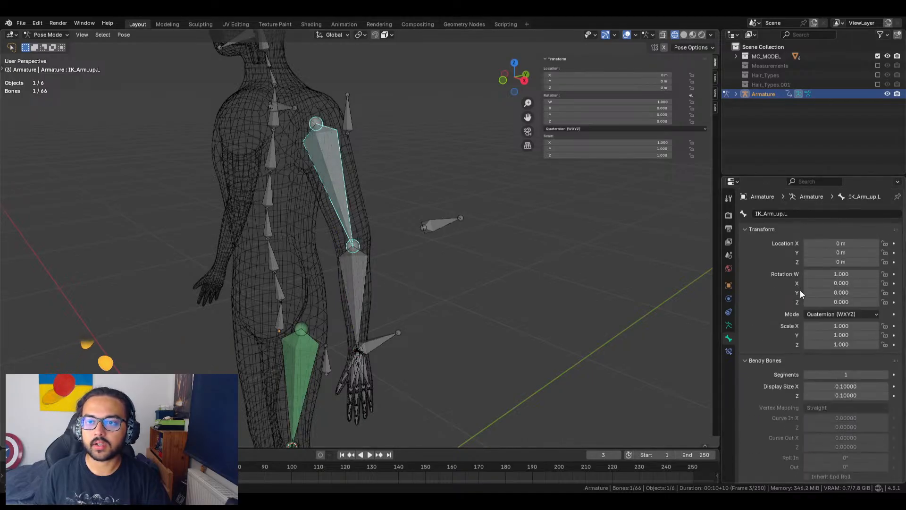
scroll(800, 293, "down", 12)
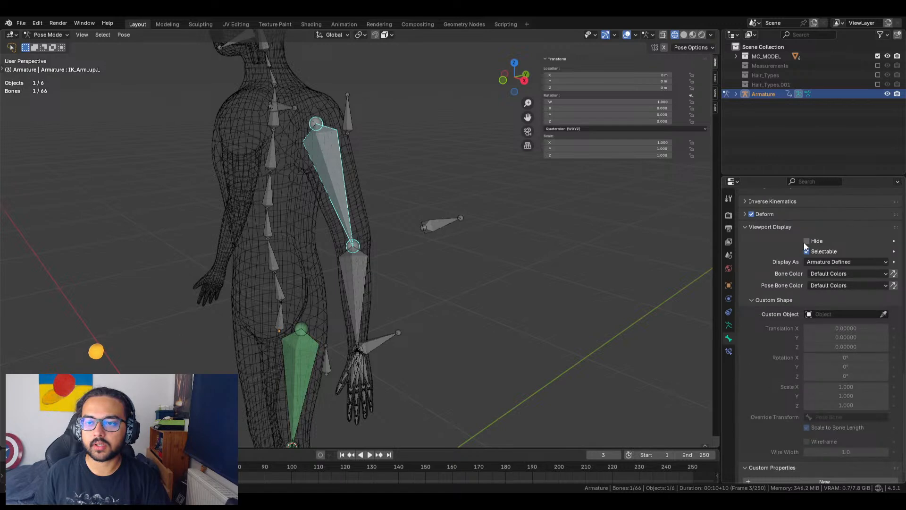
left_click(807, 241)
Paste the copied ArmFKIK driver onto the Hide property of IK_Arm_hand.L and open that driver for editing
scroll(429, 305, "up", 4)
middle_click_drag(433, 321, 458, 256)
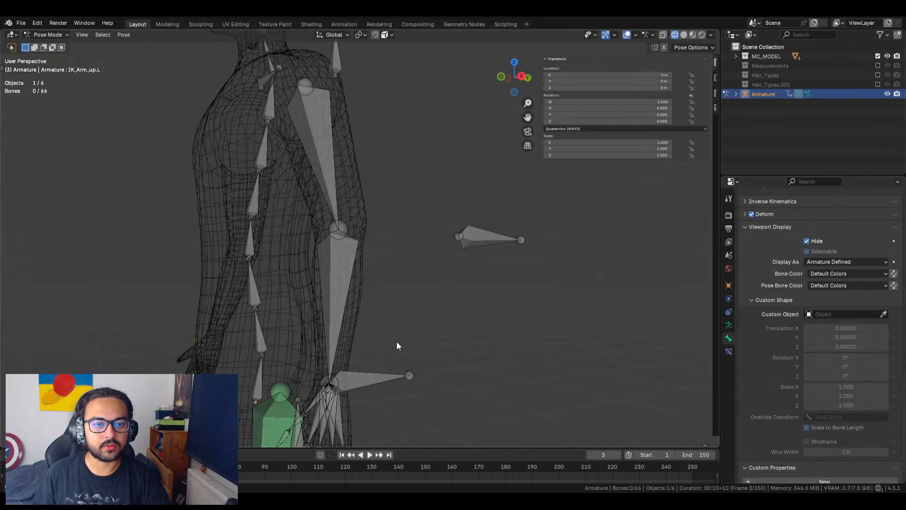
left_click(376, 384)
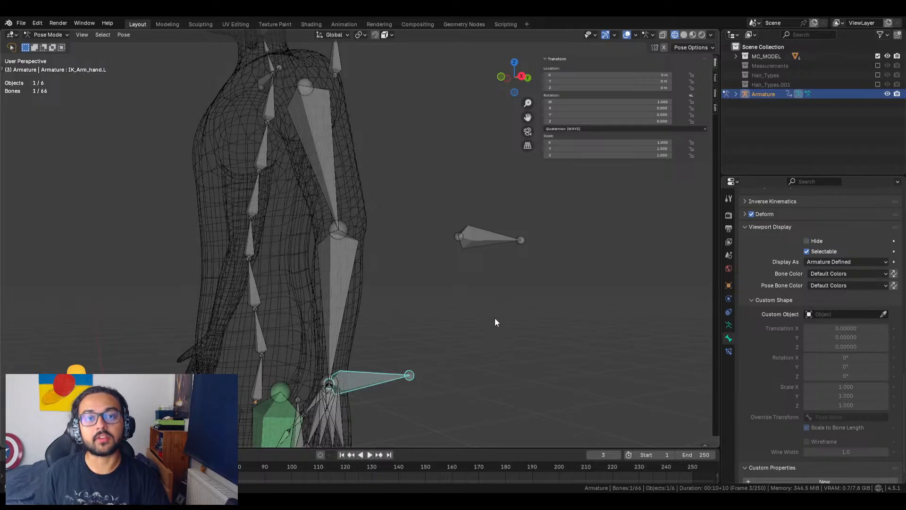
scroll(486, 299, "down", 2)
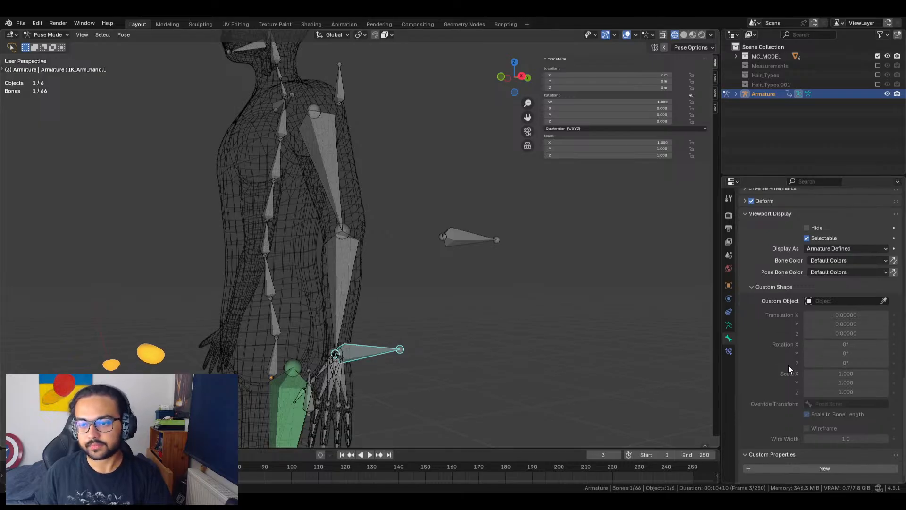
left_click(729, 350)
left_click(729, 339)
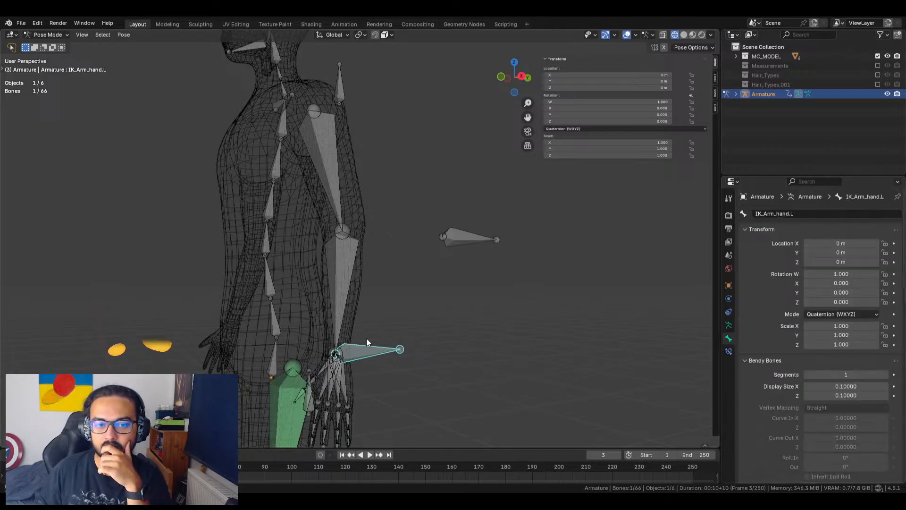
scroll(775, 375, "down", 15)
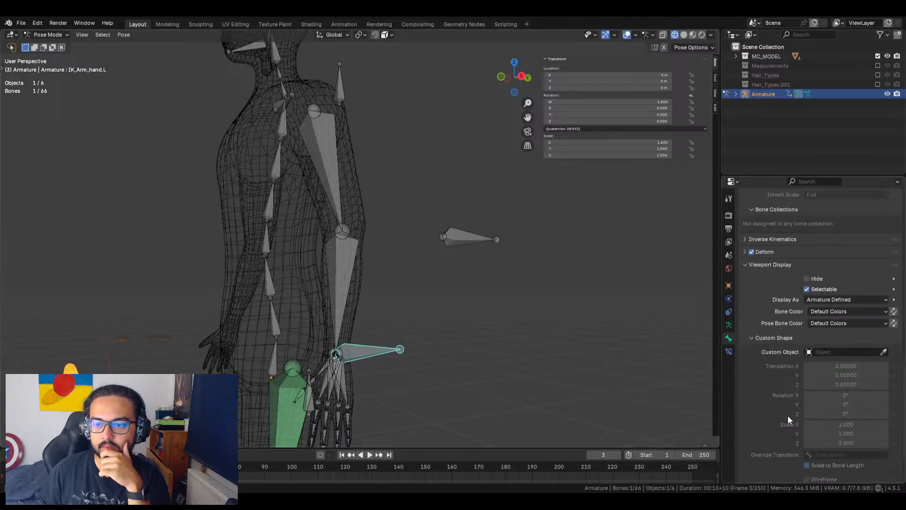
right_click(817, 262)
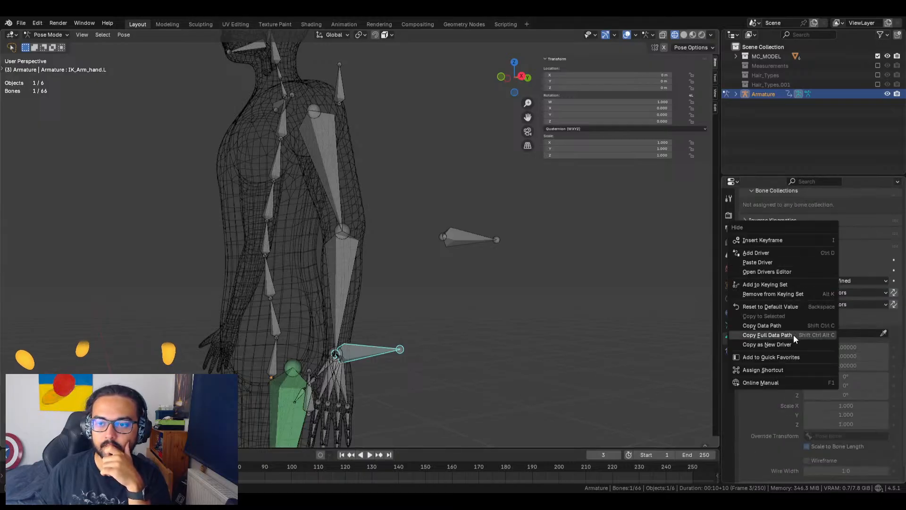
left_click(780, 262)
right_click(809, 261)
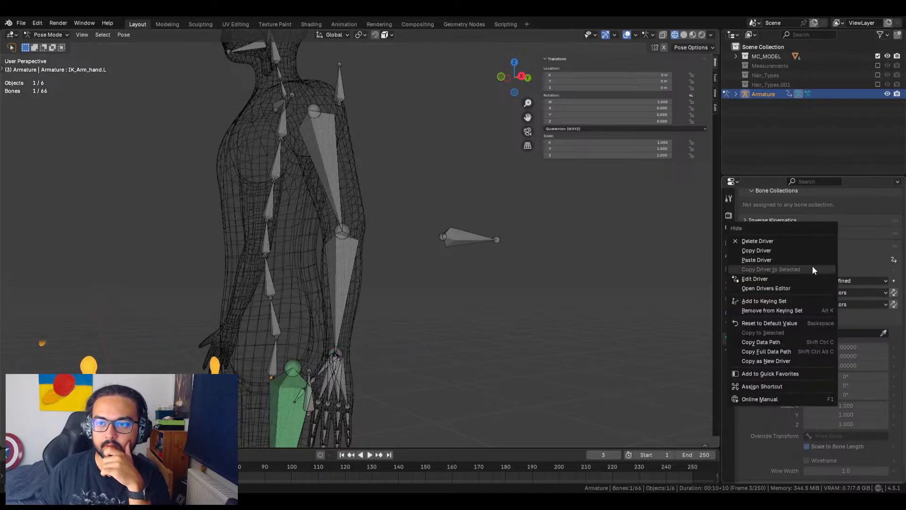
left_click(777, 278)
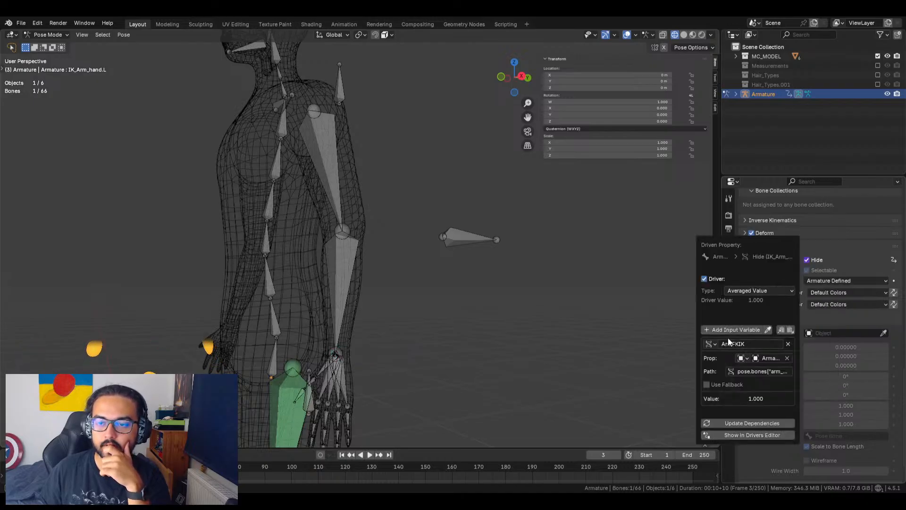
Change the IK_Arm_hand.L Hide driver to a Scripted Expression with the expression 1-ArmFKIK
left_click(781, 288)
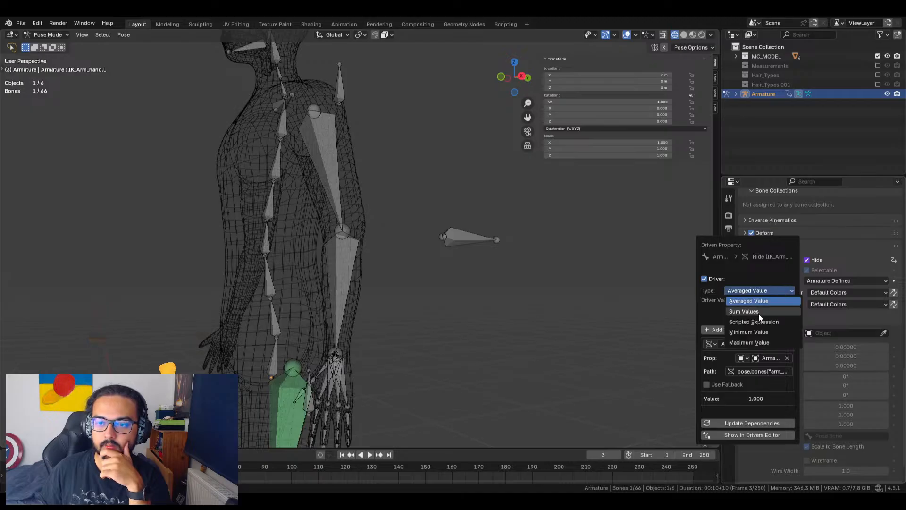
left_click(760, 322)
left_click(718, 332)
left_click(704, 331)
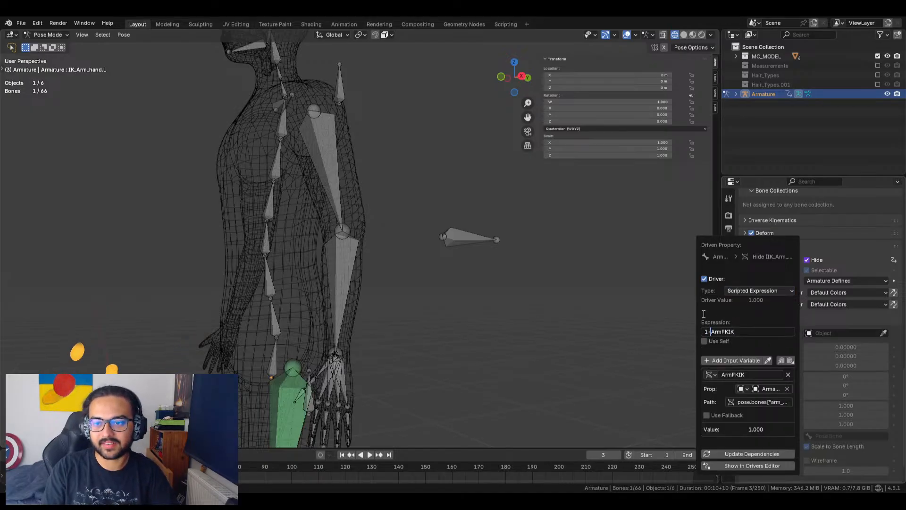
type("1-")
key("Return")
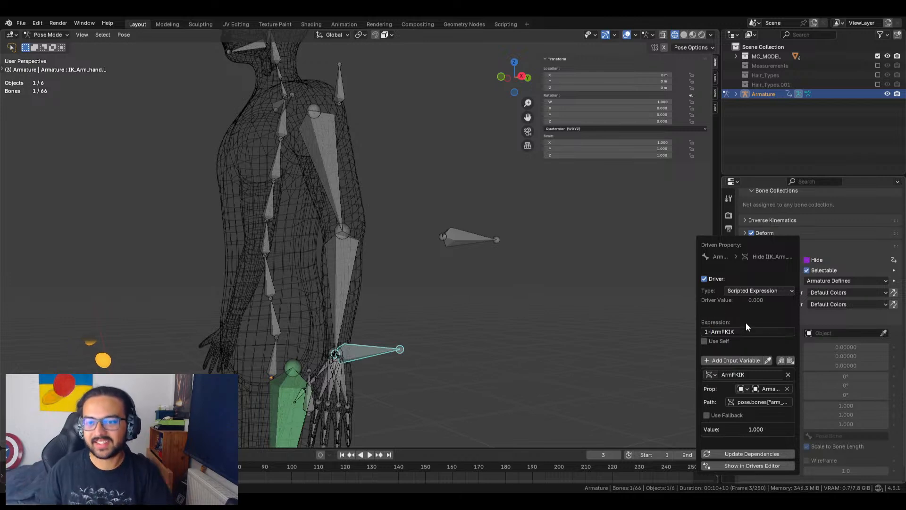
left_click(755, 331)
key("Return")
Paste the ArmFKIK driver onto the Hide property of IK_Arm_PV.L and make it a Scripted Expression of 1-ArmFKIK
left_click(462, 237)
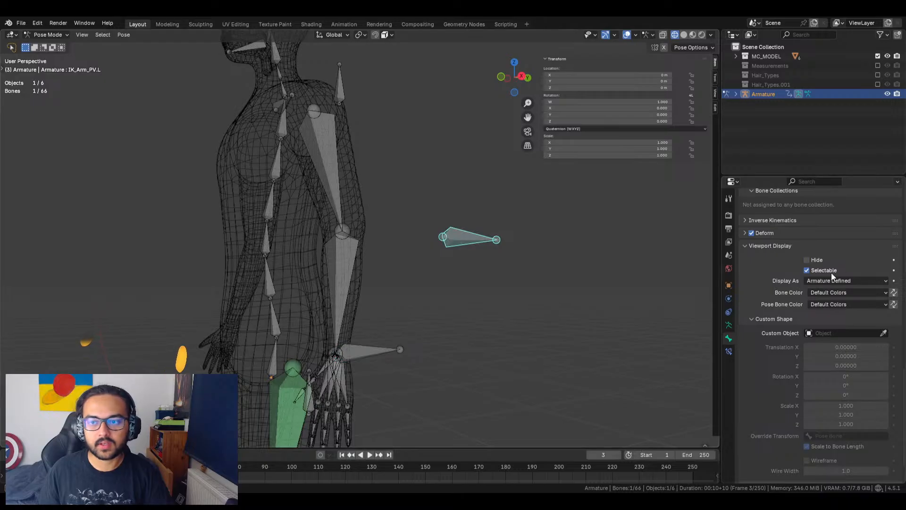
right_click(821, 262)
left_click(777, 281)
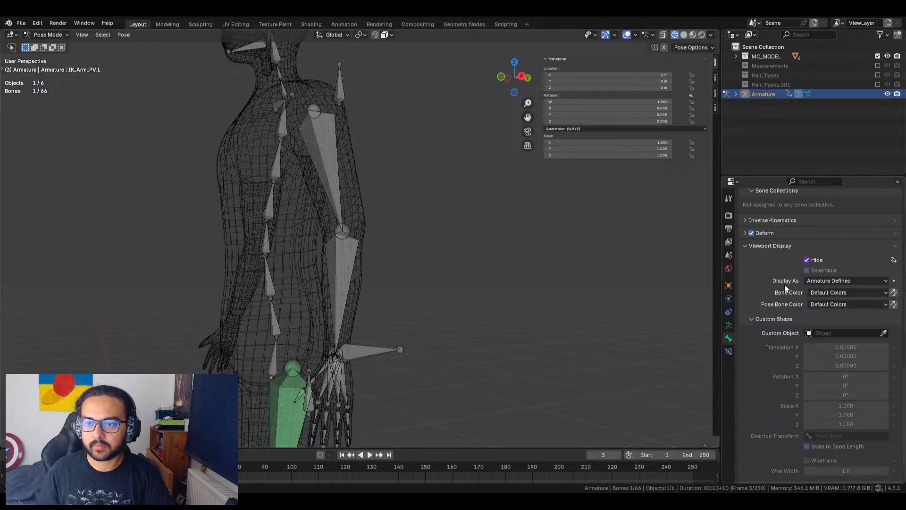
right_click(820, 261)
left_click(779, 278)
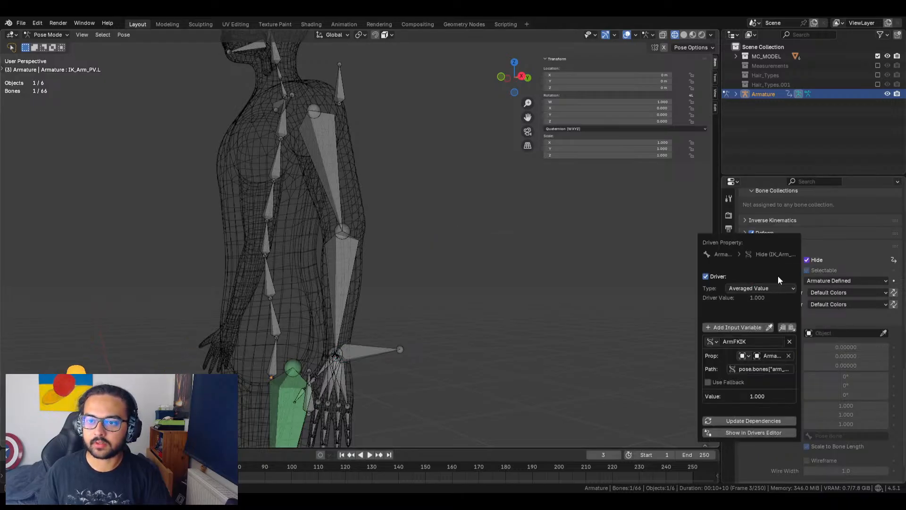
left_click(758, 288)
left_click(759, 315)
type("1-ArmFKIK")
left_click(607, 304)
left_click(526, 262)
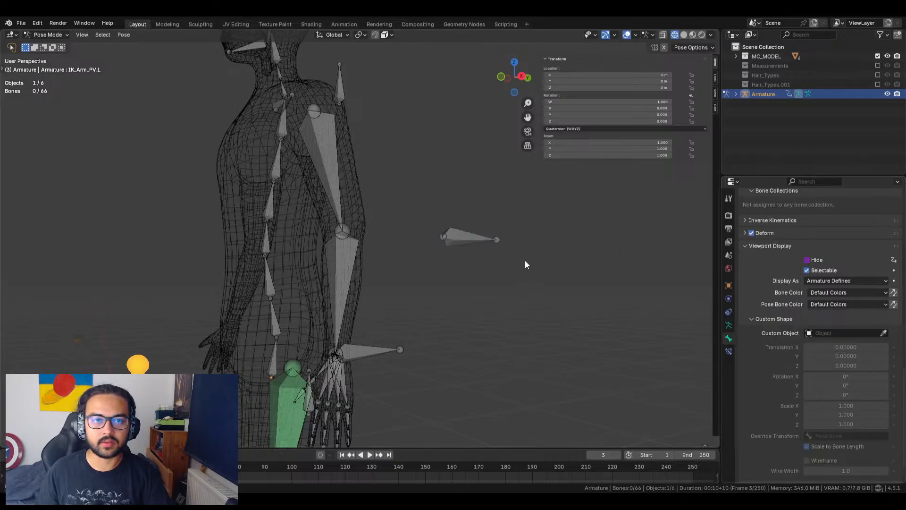
Paste the copied ArmFKIK driver onto the Hide property of FK_Arm_up.L and FK_Arm_down.L
left_click(320, 154)
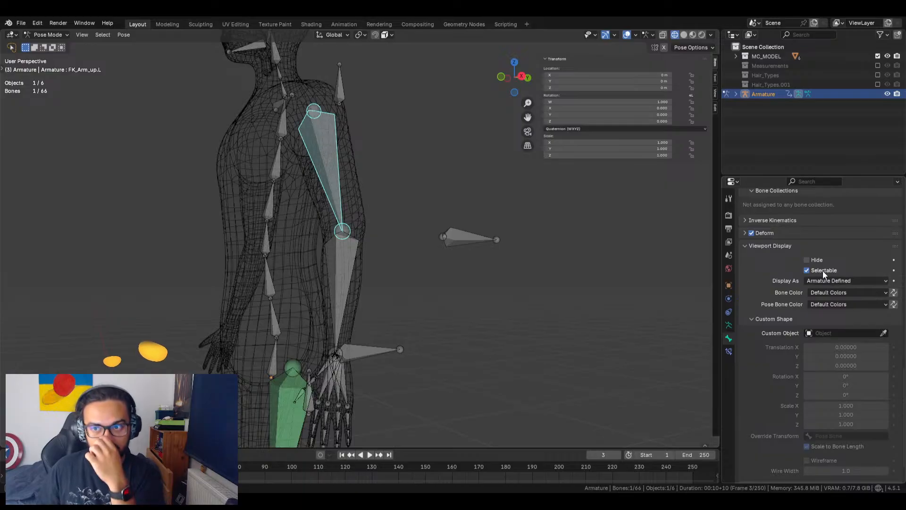
right_click(818, 258)
left_click(792, 278)
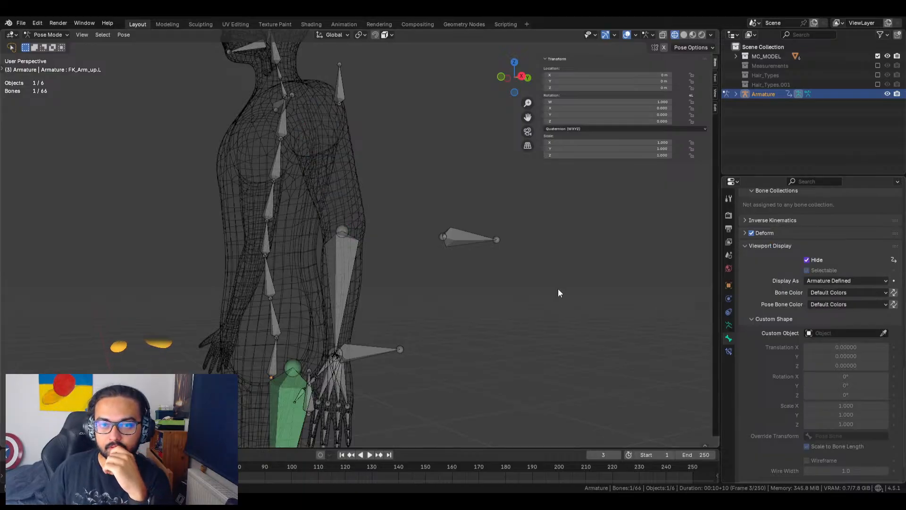
left_click(332, 262)
left_click(807, 261)
left_click(807, 260)
right_click(820, 259)
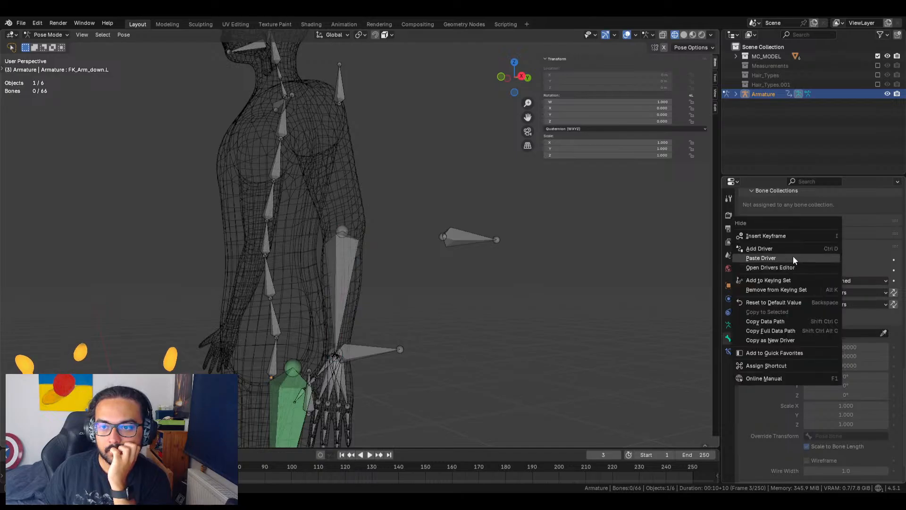
left_click(793, 259)
Select the small FK_Wrist.L bone at the left wrist and paste the ArmFKIK driver onto its Hide property
left_click(334, 369)
left_click(333, 366)
left_click(333, 367)
left_click(333, 367)
left_click(333, 367)
left_click(333, 367)
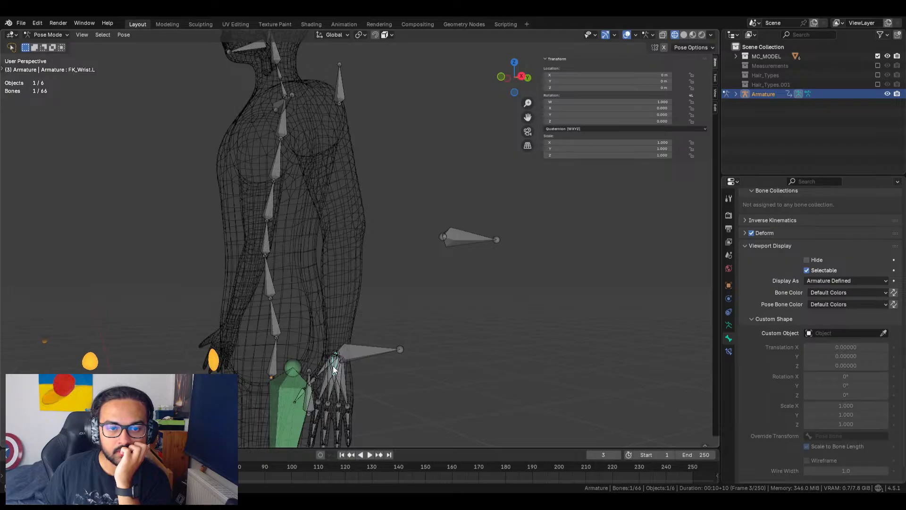
scroll(765, 237, "up", 15)
scroll(781, 261, "down", 15)
scroll(803, 338, "down", 5)
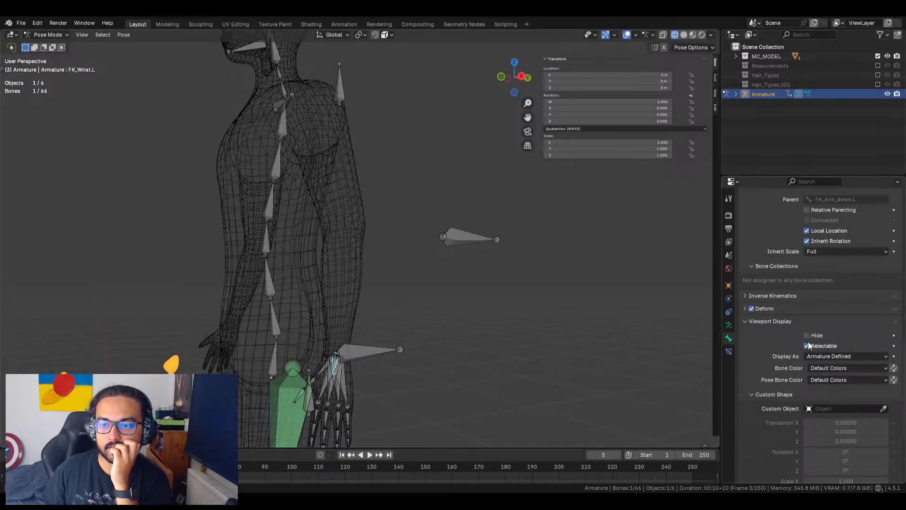
right_click(818, 336)
left_click(772, 337)
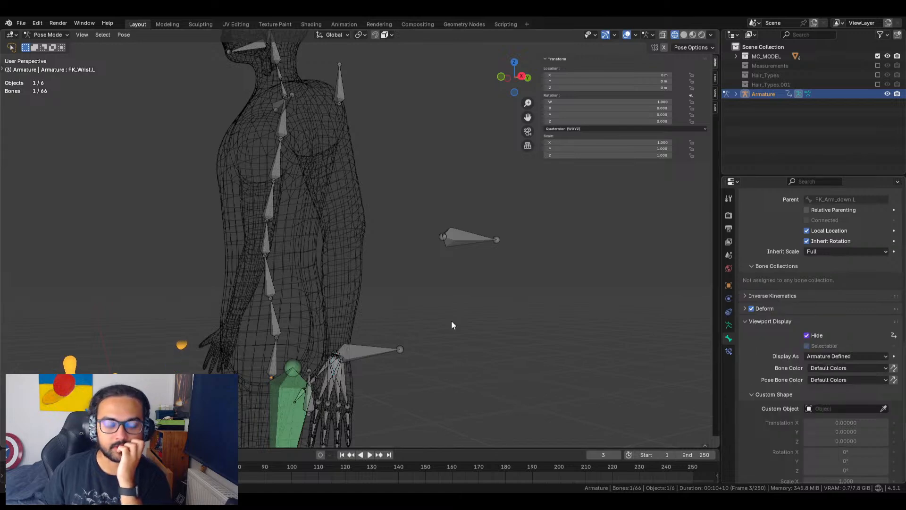
Expand the armature's full pose-bone hierarchy in the Outliner and select the hidden Main_Arm_down.L bone
scroll(440, 333, "down", 5)
middle_click_drag(404, 353, 408, 299)
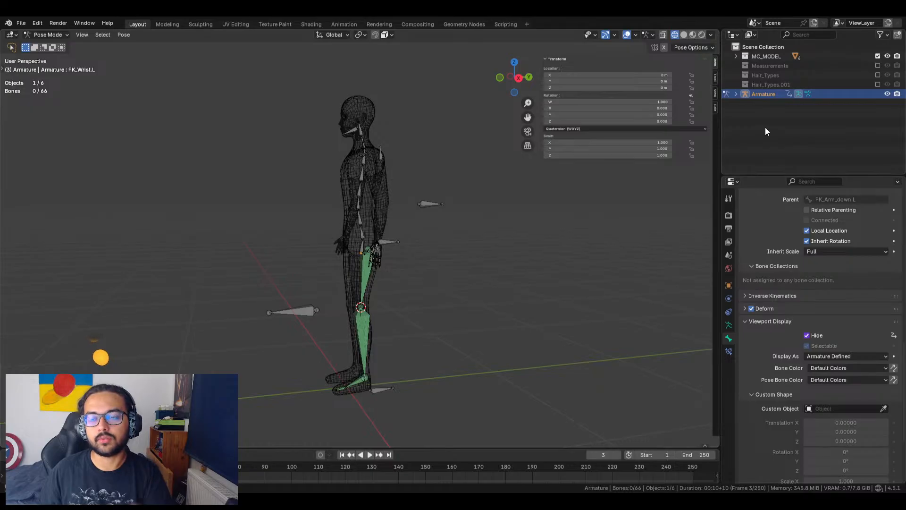
left_click(735, 95)
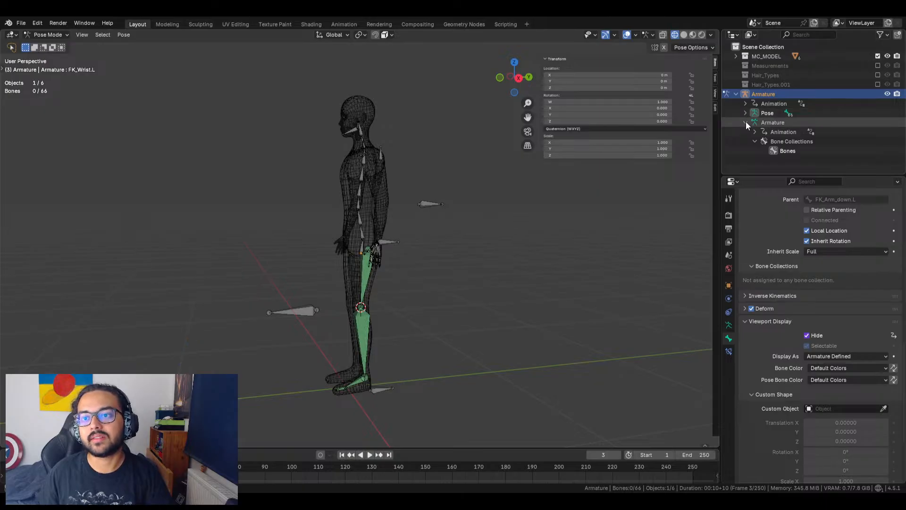
left_click(754, 132)
left_click(755, 132)
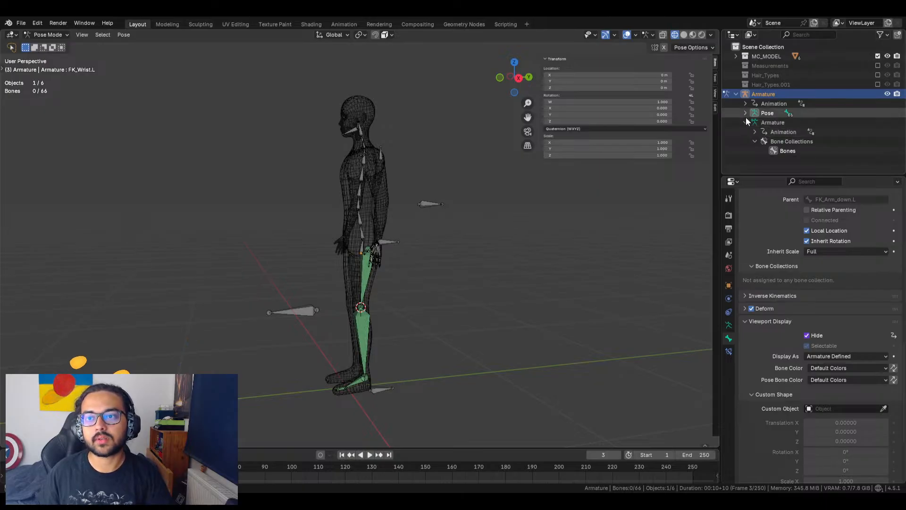
left_click(745, 114, "shift")
scroll(787, 140, "down", 5)
scroll(830, 118, "down", 4)
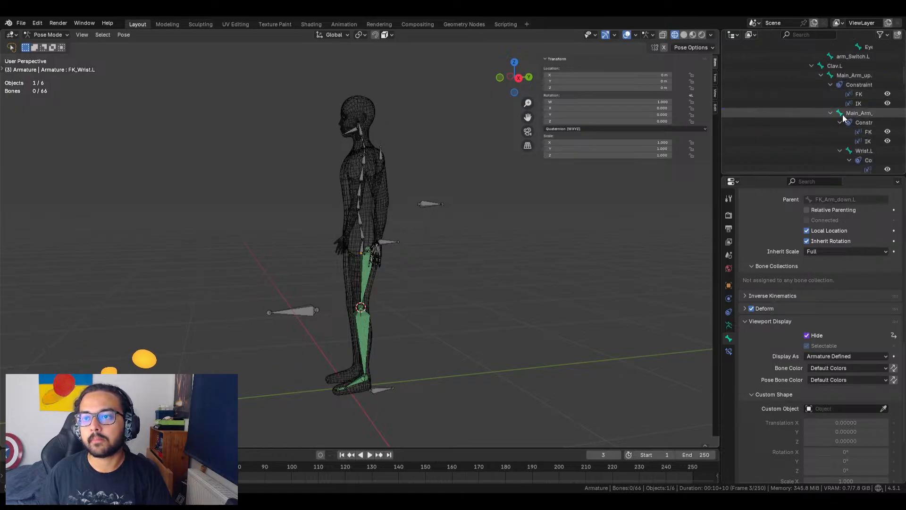
left_click(858, 113)
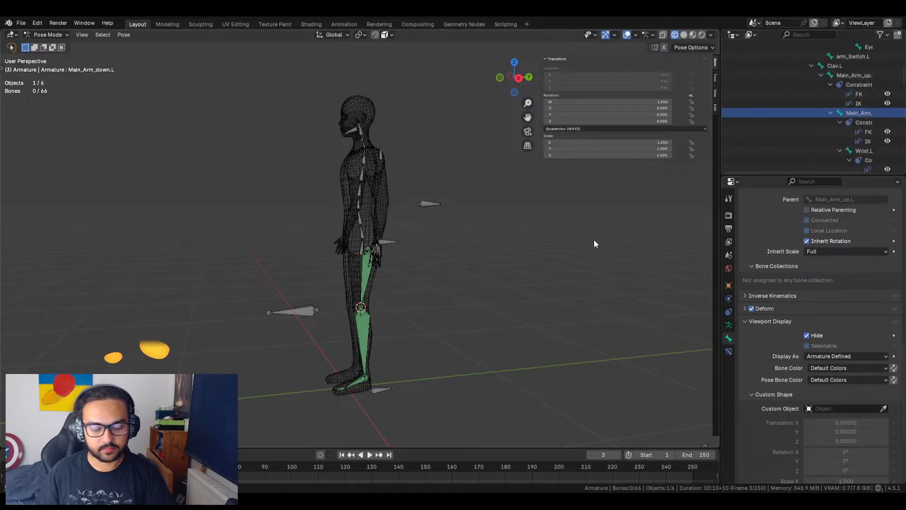
key("shift+h")
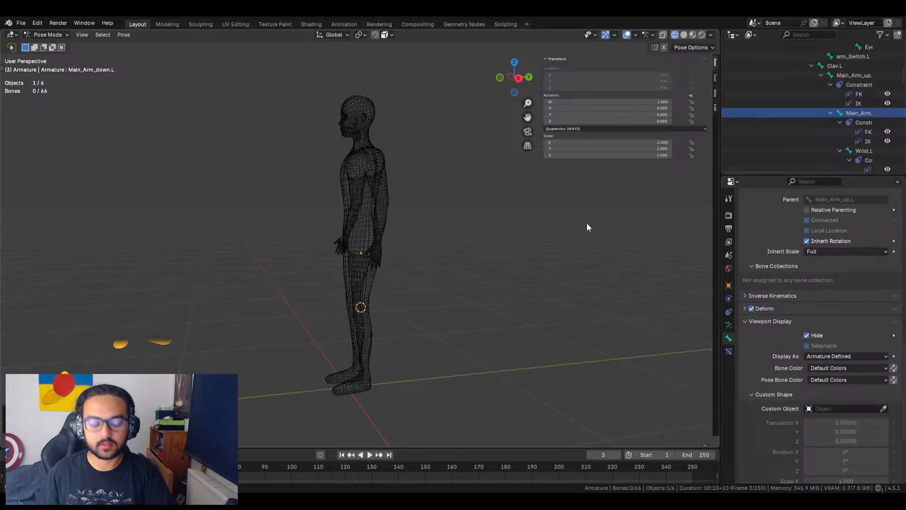
key("alt+h")
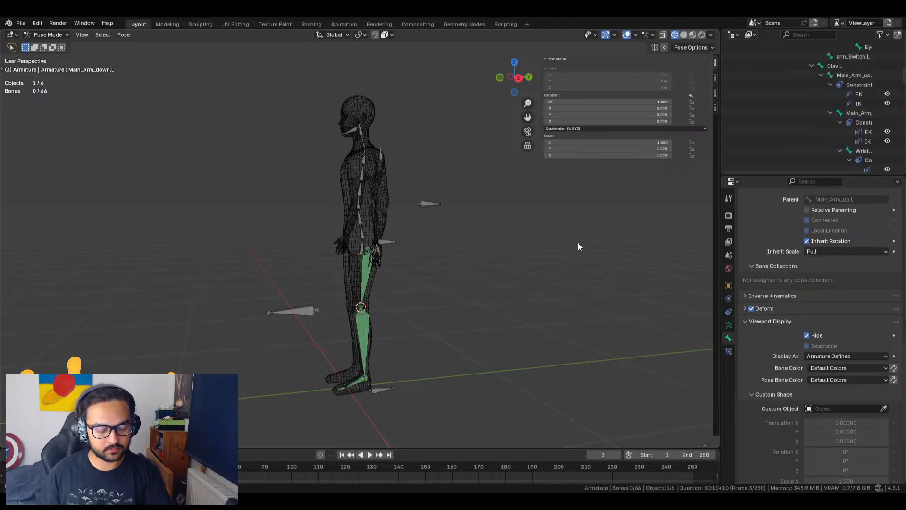
key("alt+h")
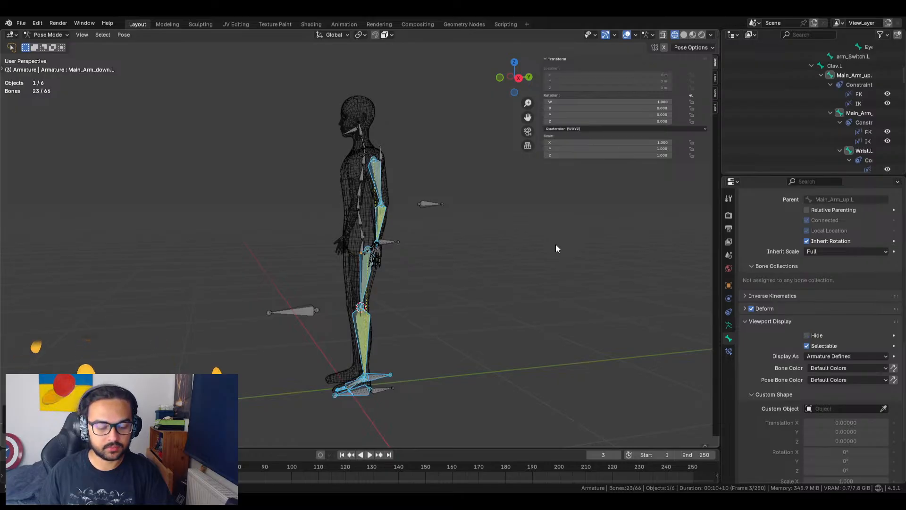
key("h")
Unhide Main_Arm_down.L and Main_Arm_up.L in their viewport display settings, widening the Outliner to read the full bone names
left_click(854, 114)
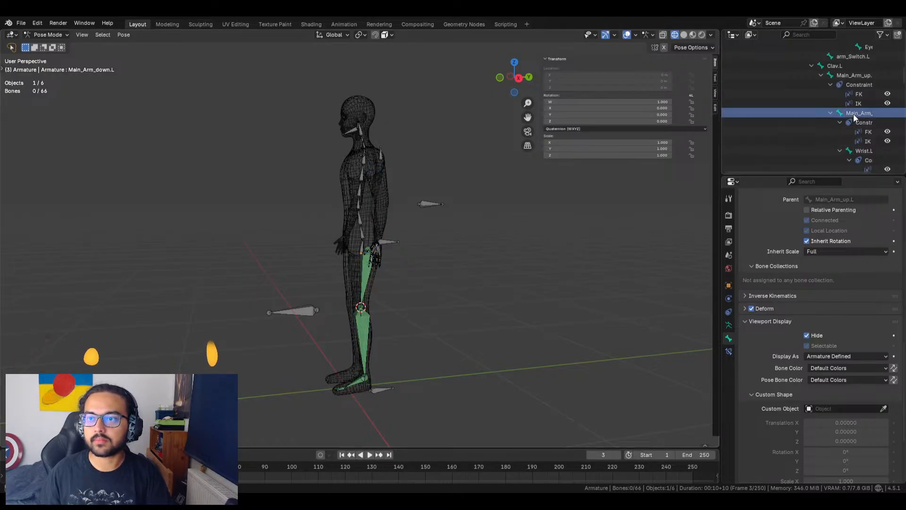
left_click(807, 336)
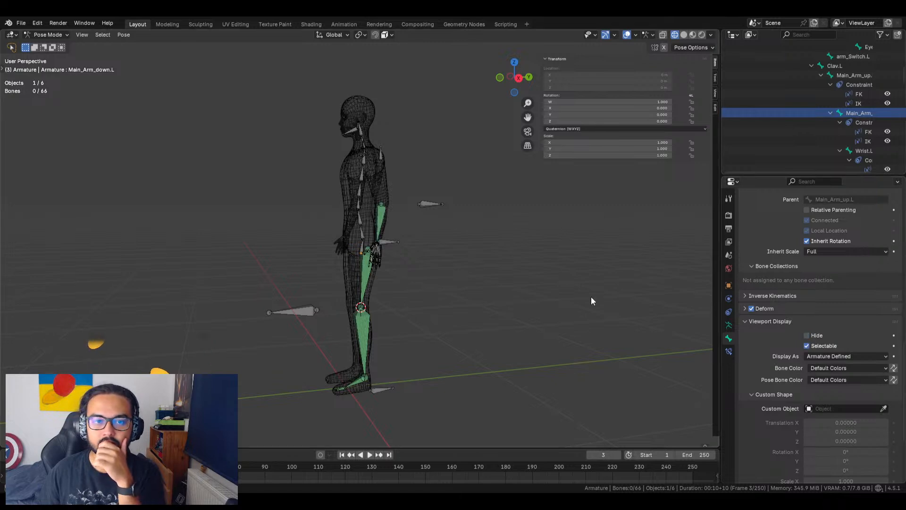
left_click(840, 123)
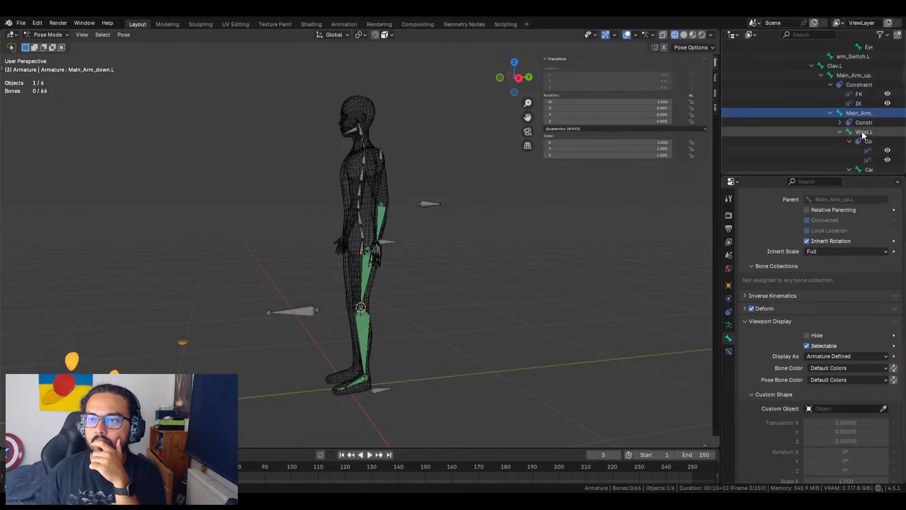
left_click(862, 131)
left_click(841, 132)
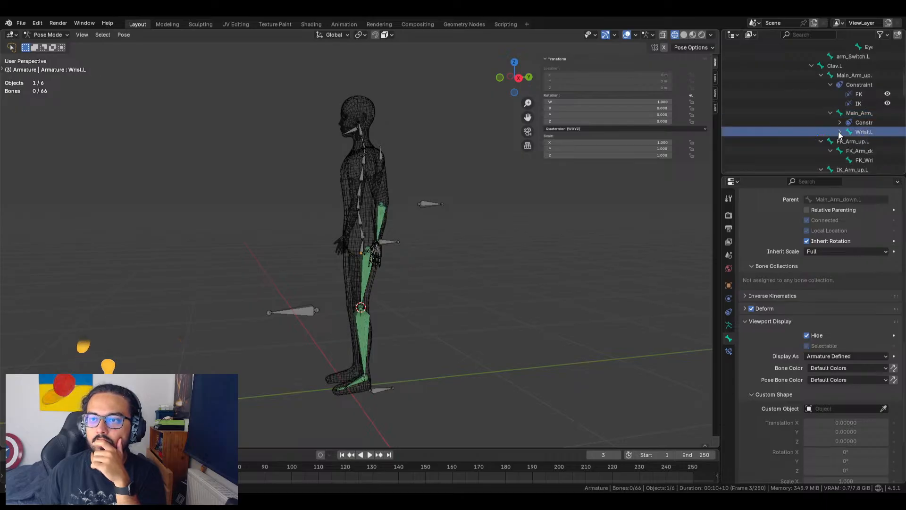
left_click(841, 132)
left_click_drag(718, 103, 524, 106)
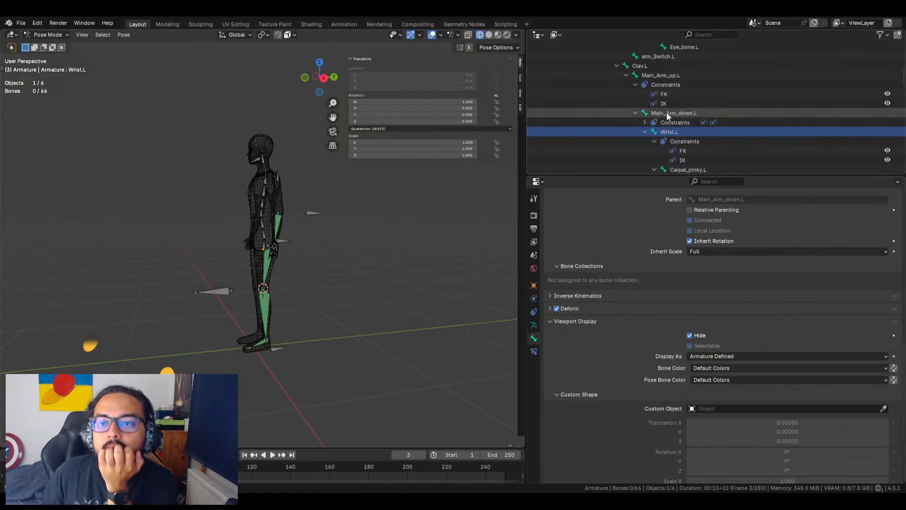
left_click(687, 75)
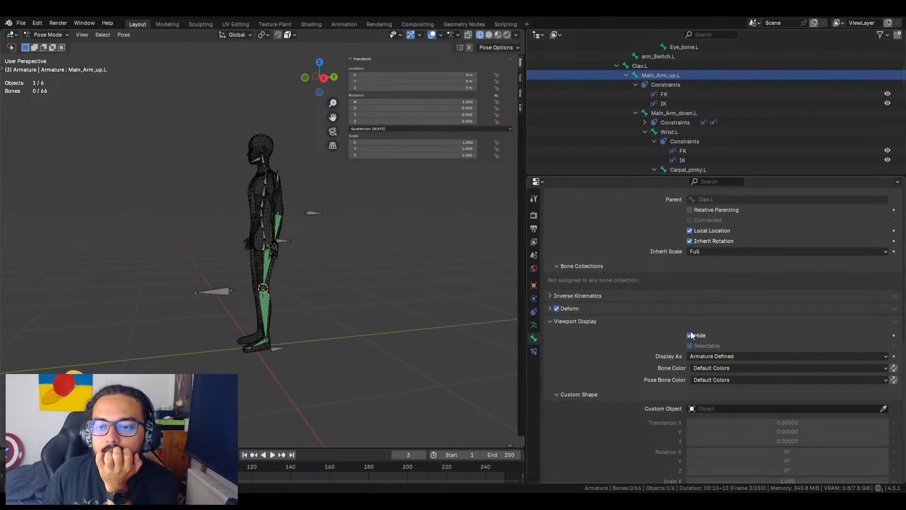
left_click(358, 240)
Test-rotate the left clavicle bone Clav.L freely and about its X axis to check how the arm follows, and undo the rotation
scroll(344, 213, "up", 4)
middle_click_drag(345, 213, 356, 263)
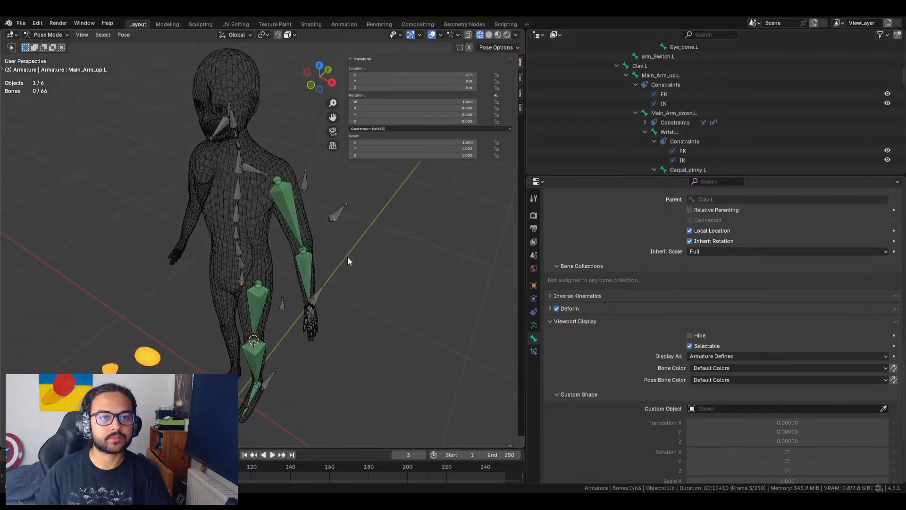
left_click(251, 170)
key("r")
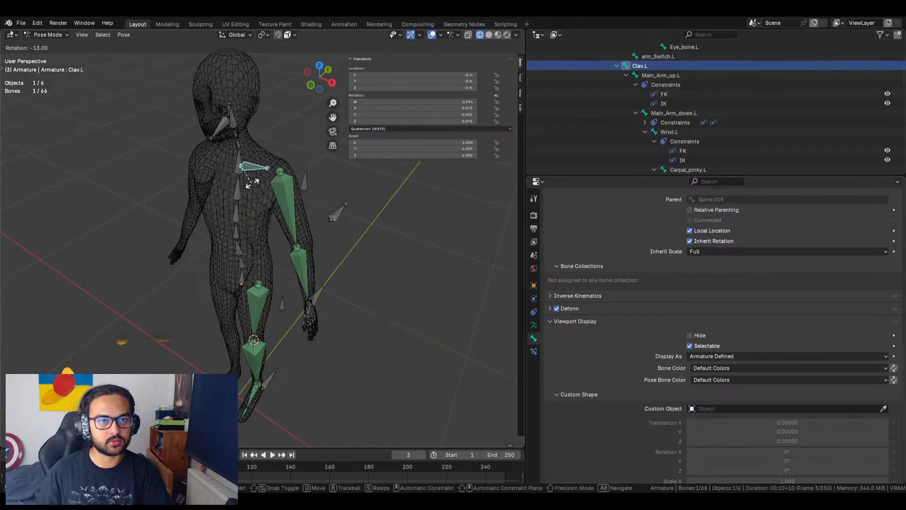
right_click(254, 182)
middle_click_drag(336, 236, 231, 210)
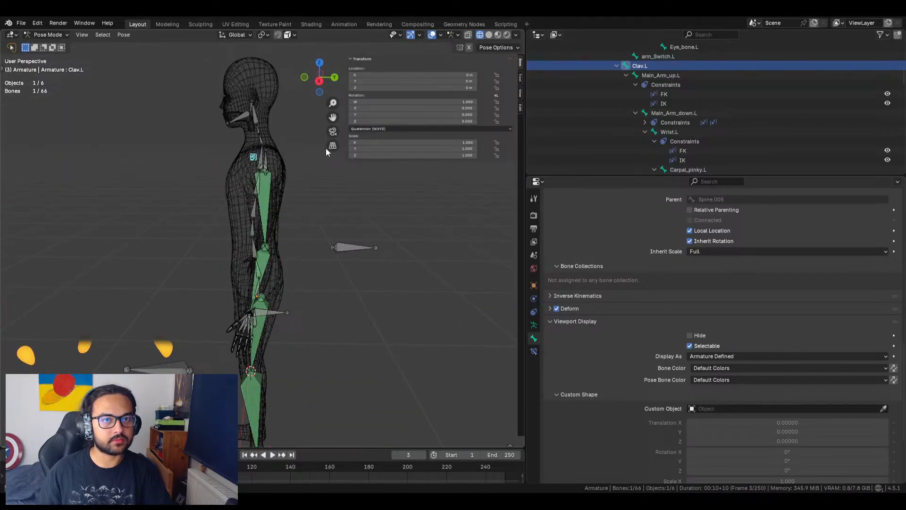
mouse_move(383, 109)
left_mouse_down()
mouse_move(395, 108)
mouse_move(376, 108)
left_mouse_up()
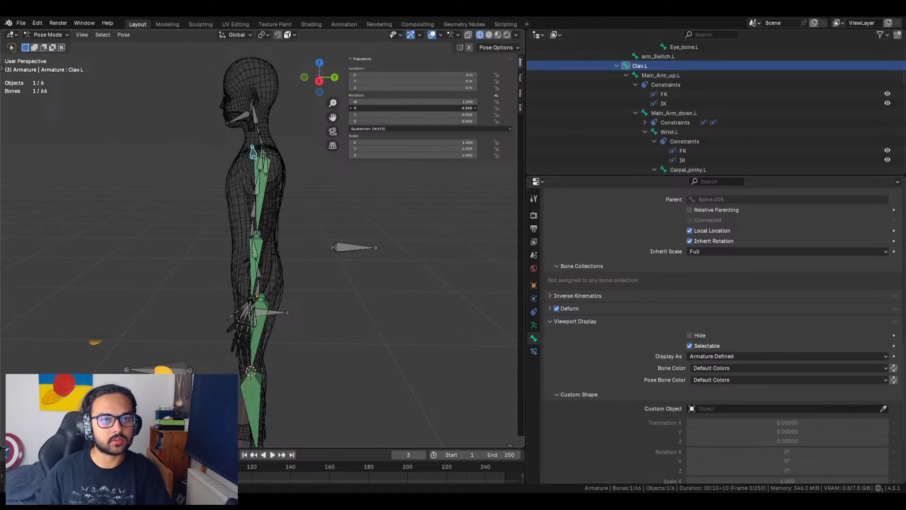
key("ctrl+z")
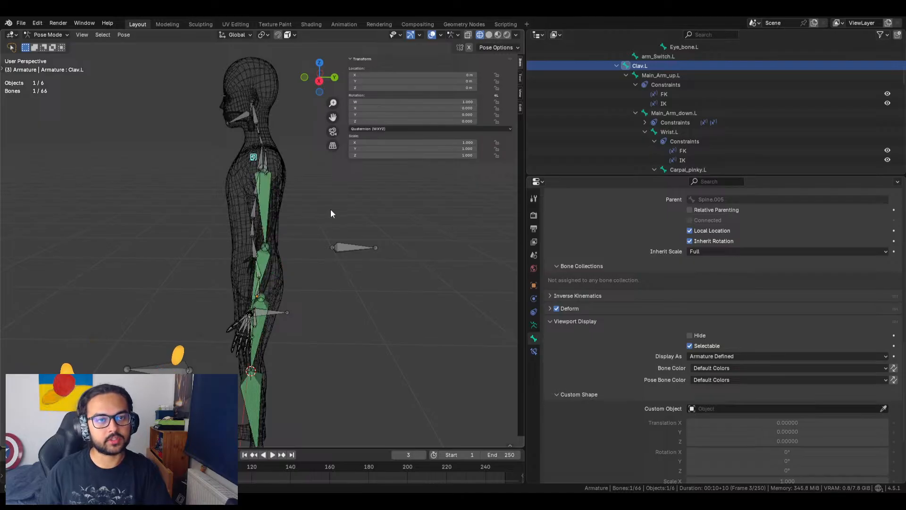
Select IK_Arm_hand.L and move it up and behind the body to test the left arm's IK bending
left_click(330, 210)
middle_click_drag(296, 234, 297, 214)
left_click(258, 298)
key("h")
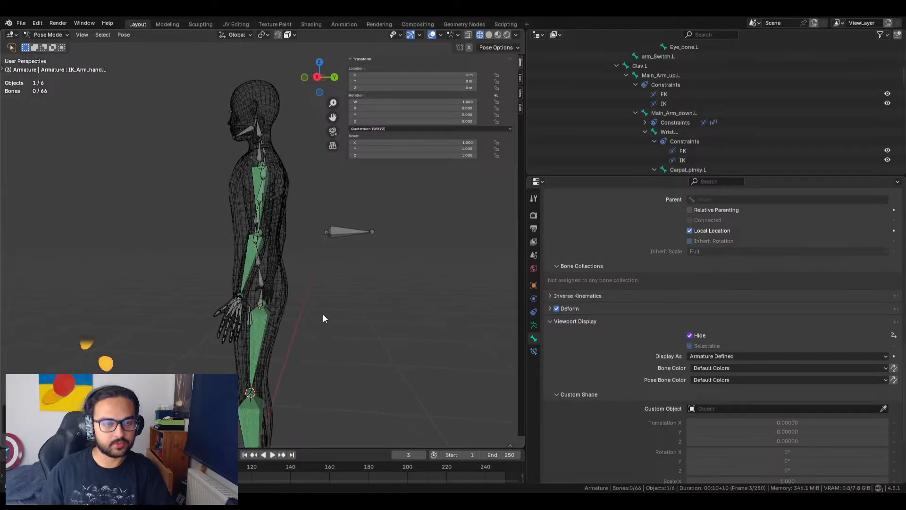
key("alt+h")
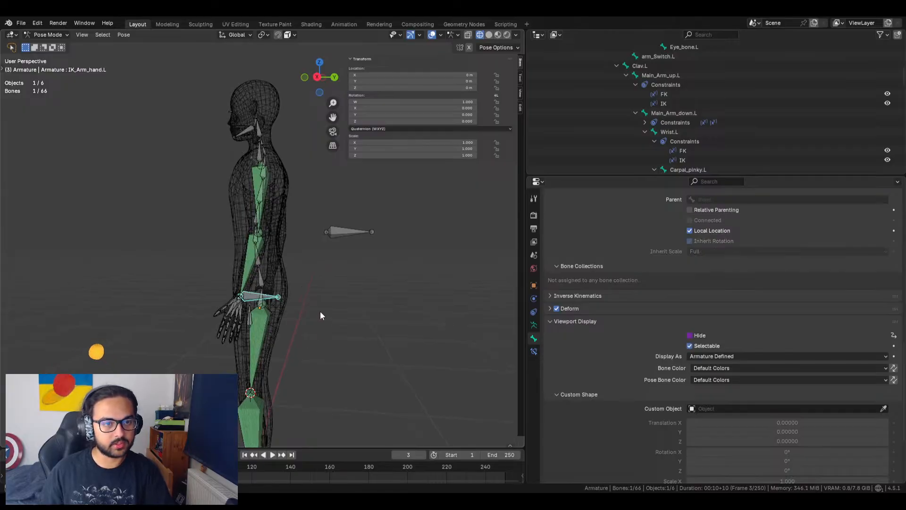
key("g")
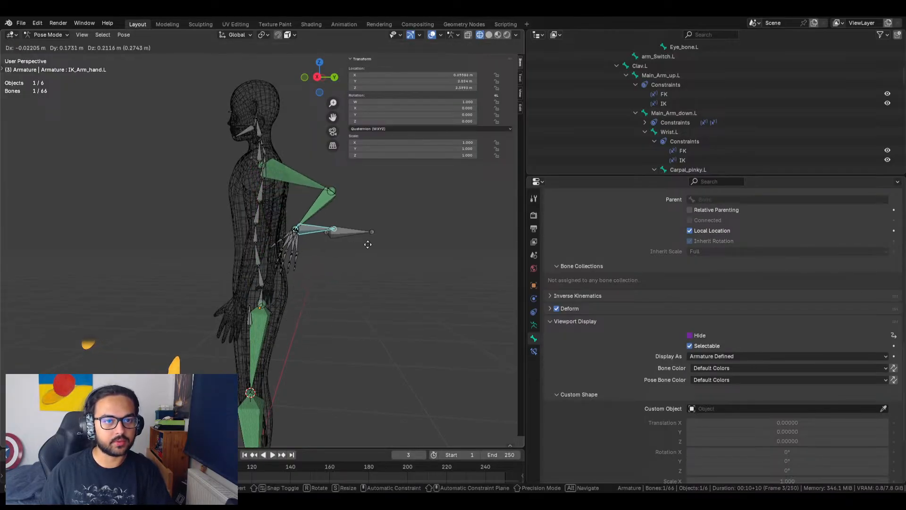
left_click(365, 230)
Try changing the ArmFKIK value on arm_Switch.L with the arm posed, and undo both that change and the hand move
middle_click_drag(289, 144, 329, 166)
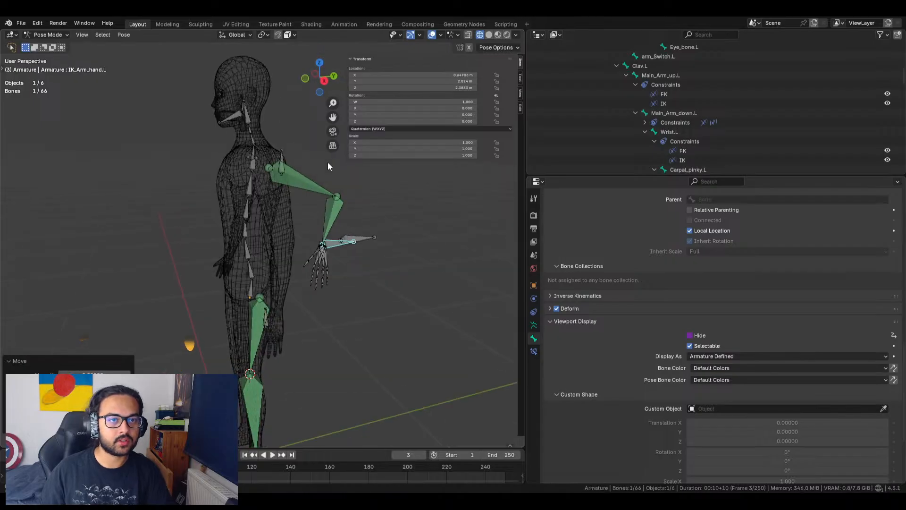
left_click(282, 163)
mouse_move(444, 177)
left_mouse_down()
mouse_move(425, 176)
mouse_move(448, 177)
left_mouse_up()
key("ctrl+z")
key("ctrl+z")
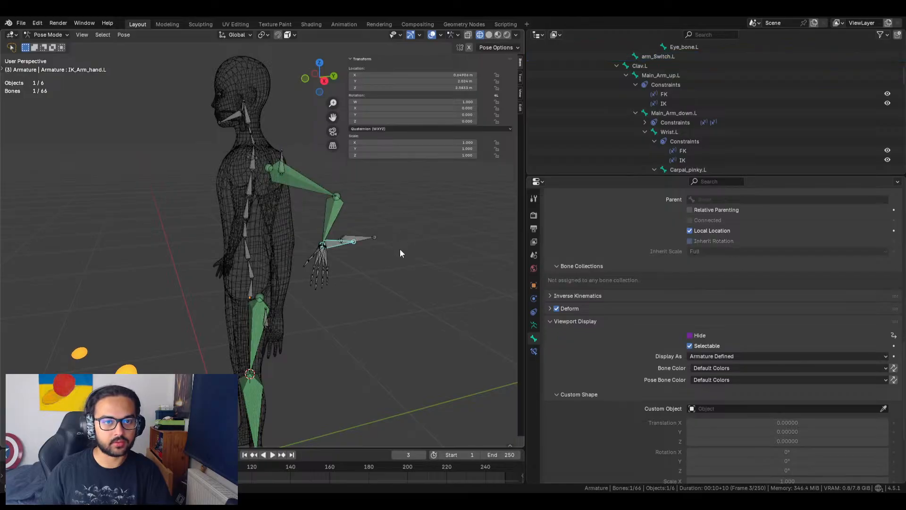
left_click(370, 271)
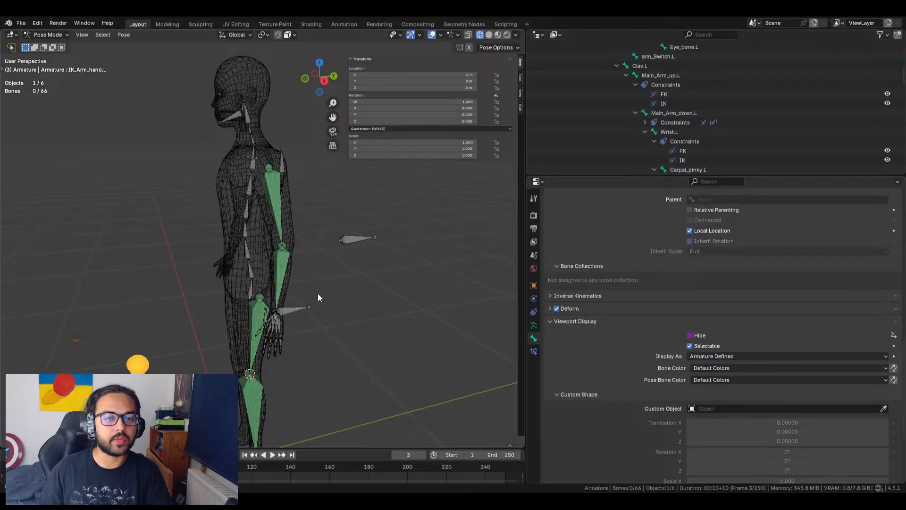
In Edit Mode, parent IK_Arm_PV.L to IK_Arm_hand.L with the offset kept, and select IK_Arm_hand.L alone
left_click(49, 35)
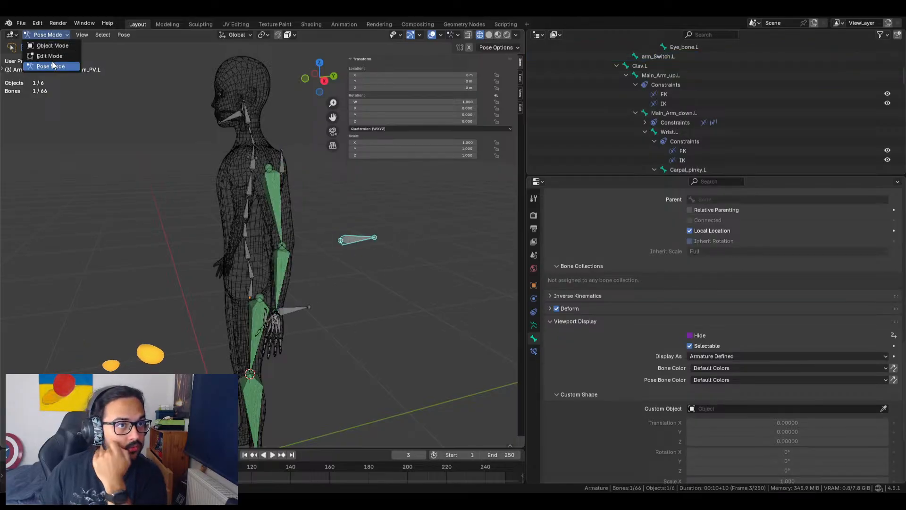
left_click(52, 61)
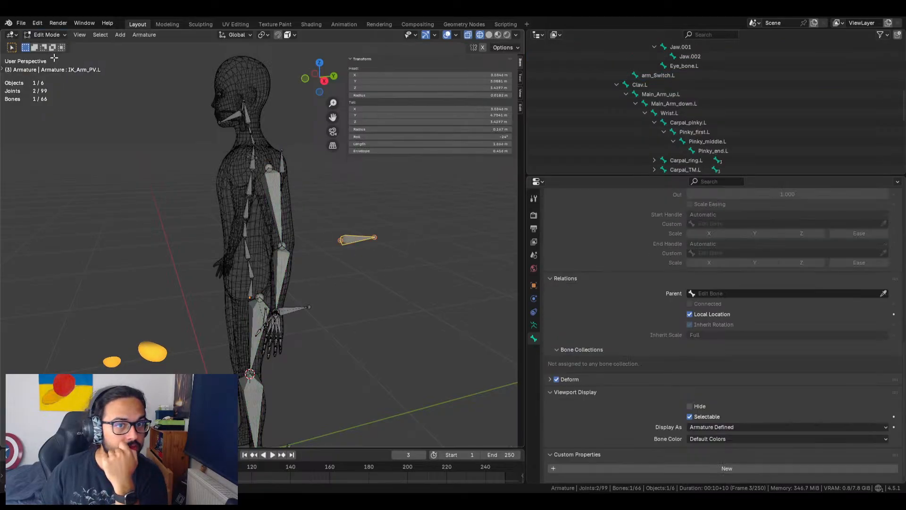
left_click(283, 309, "shift")
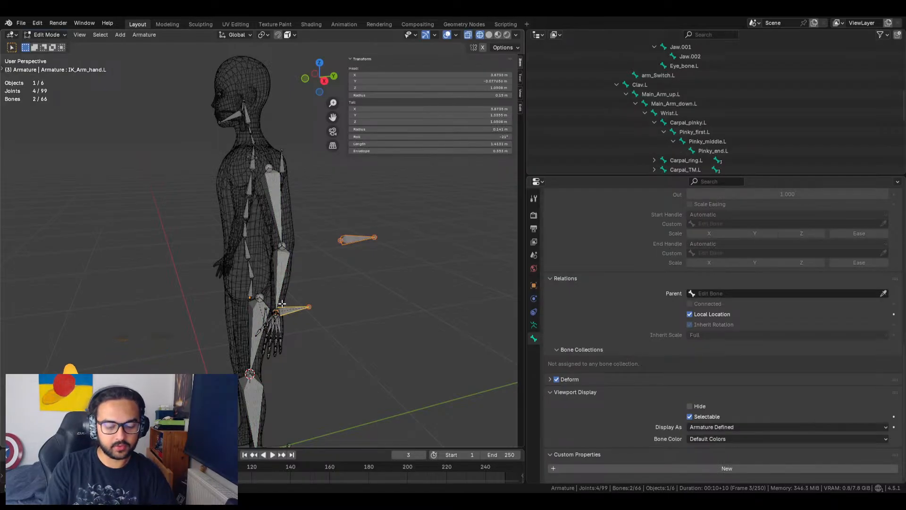
key("ctrl+p")
left_click(282, 303)
left_click(334, 310)
left_click(294, 310)
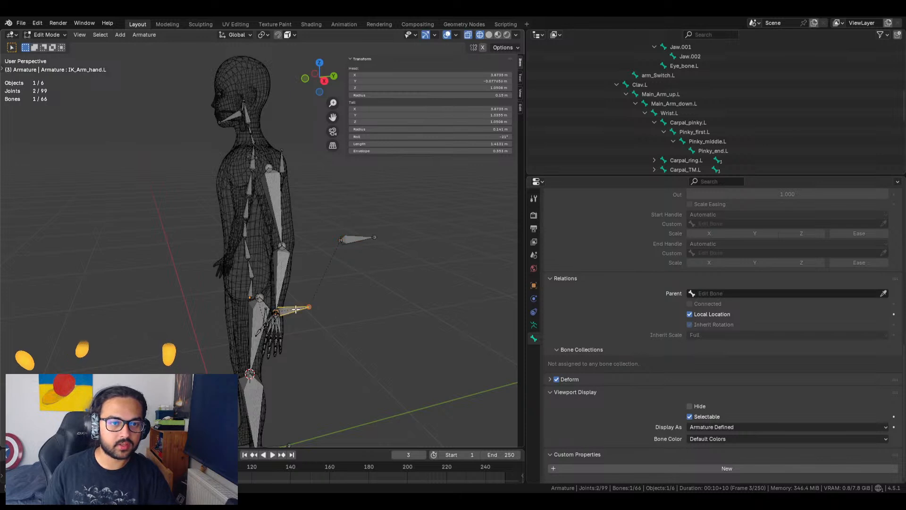
In Pose Mode, move IK_Arm_hand.L up and behind the body to test how the arm and its pole target follow
left_click(45, 35)
left_click(48, 65)
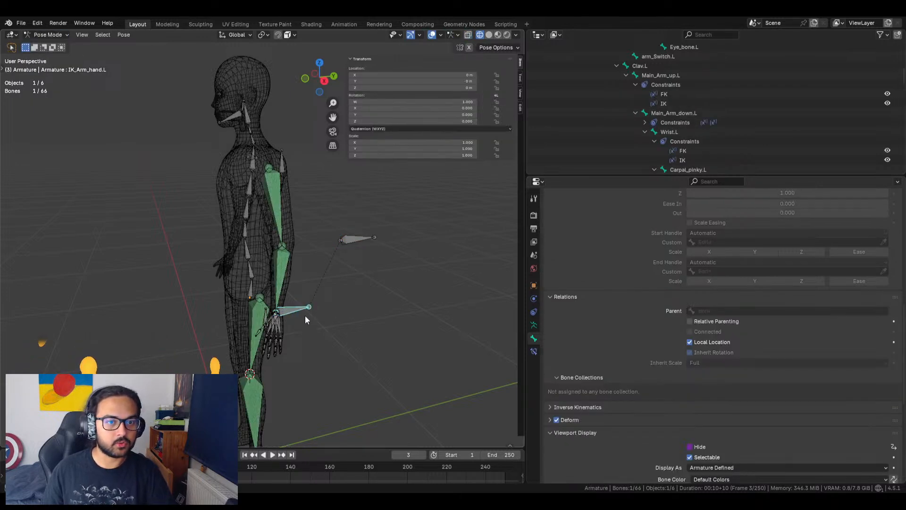
key("g")
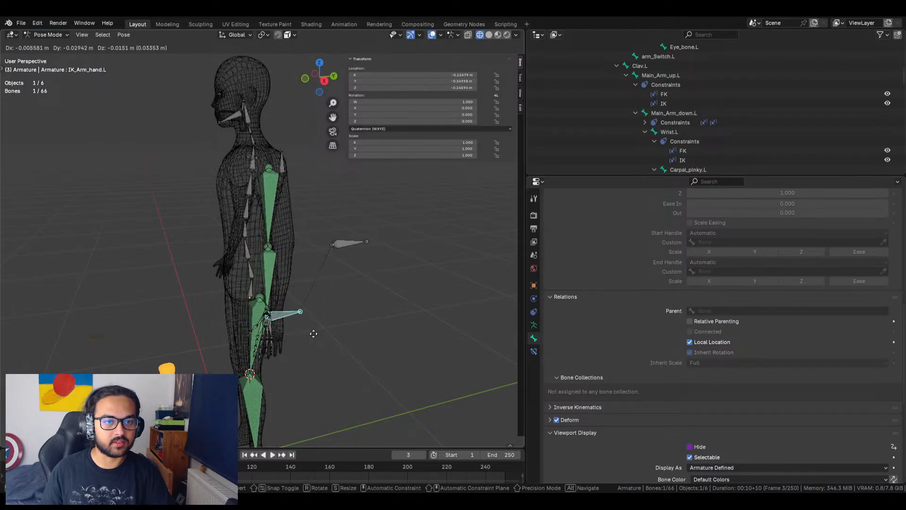
left_click(378, 253)
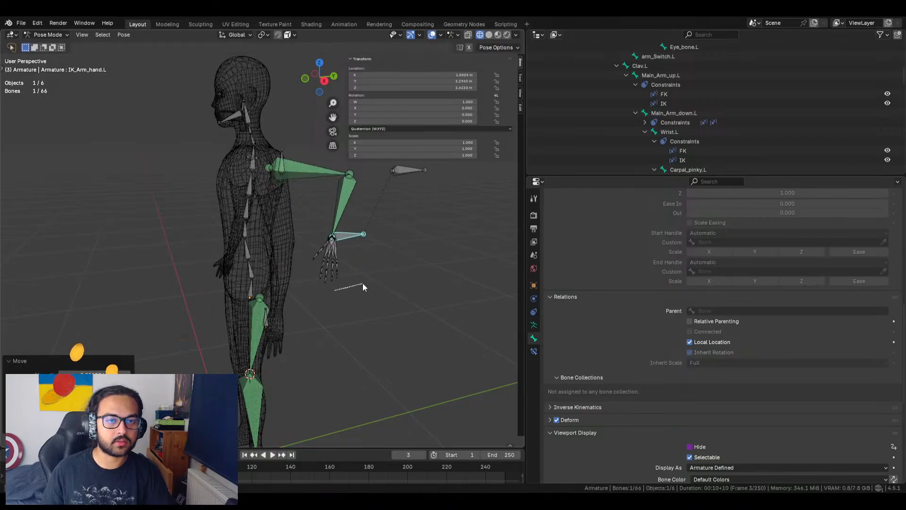
left_click_drag(358, 285, 366, 282)
middle_click_drag(383, 272, 403, 273)
Move IK_Arm_PV.L farther from the elbow to test the arm's bending, and undo both the pole target and hand moves
mouse_move(400, 219)
middle_mouse_down("shift")
mouse_move(349, 265)
mouse_move(314, 217)
middle_mouse_up("shift")
left_click(313, 217)
middle_click_drag(353, 268, 359, 286)
key("g")
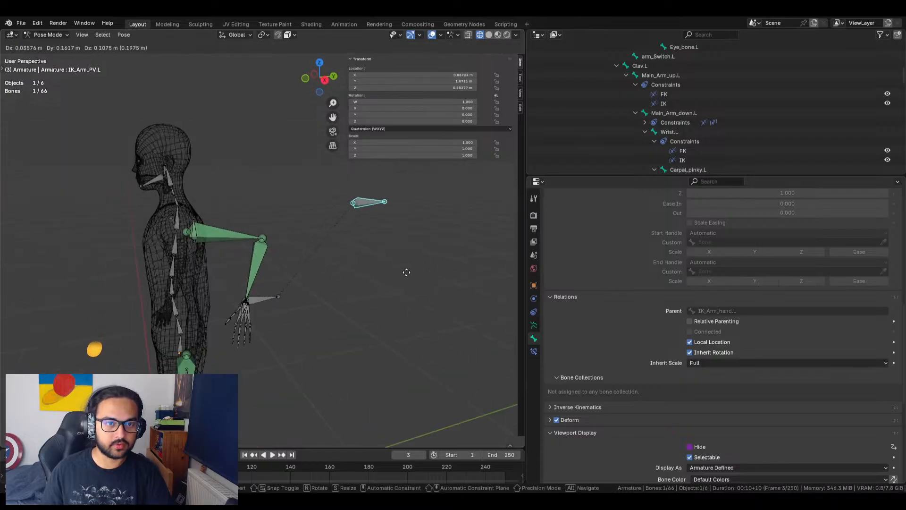
left_click(384, 265)
middle_click_drag(329, 314, 373, 314)
key("ctrl+z")
key("ctrl+z")
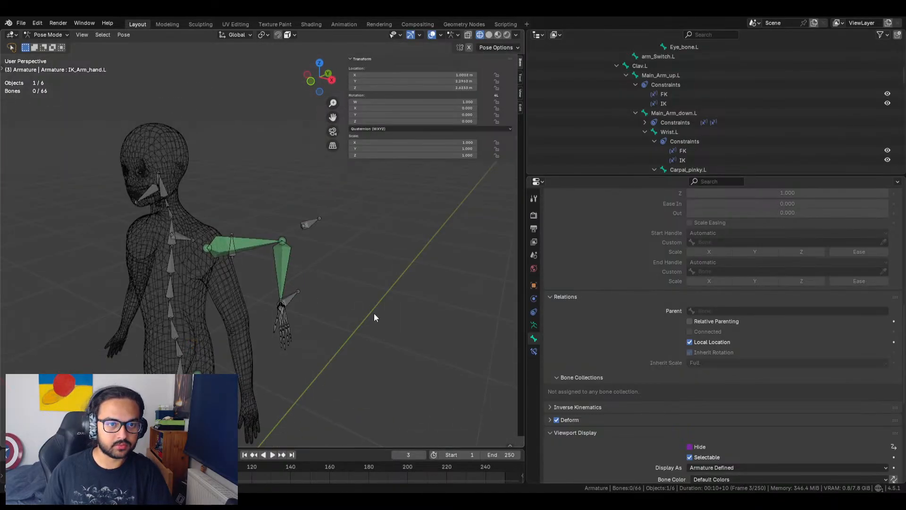
key("ctrl+z")
In Edit Mode, parent IK_Leg_PV.L to IK_Foot_Ctrl.L with the offset kept, and clear the selection
middle_click_drag(330, 372, 264, 289, "shift")
left_click(171, 223)
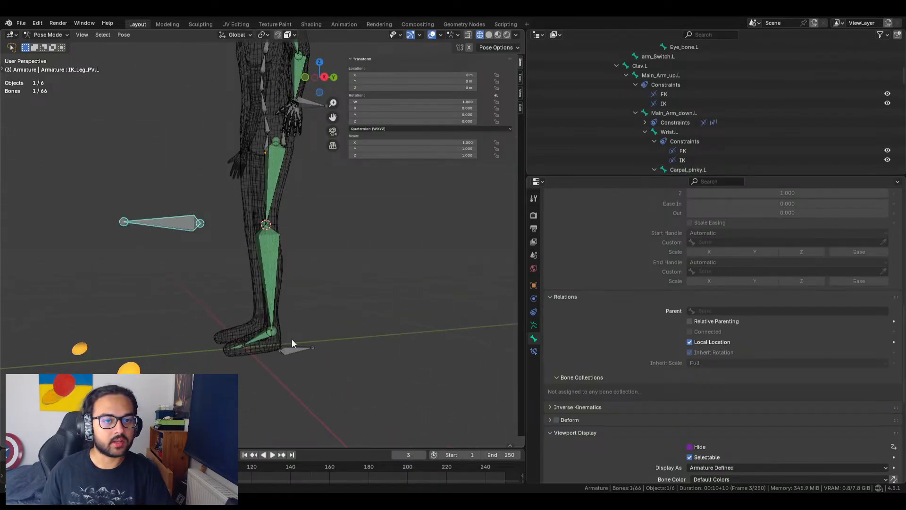
left_click(292, 354, "shift")
left_click(43, 35)
left_click(50, 56)
left_click(107, 172)
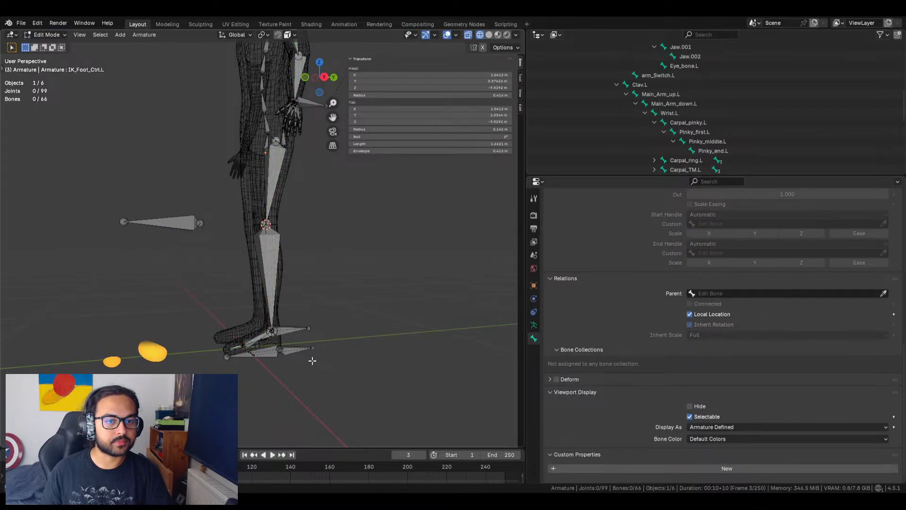
left_click(297, 351)
left_click(177, 224)
left_click(292, 347, "shift")
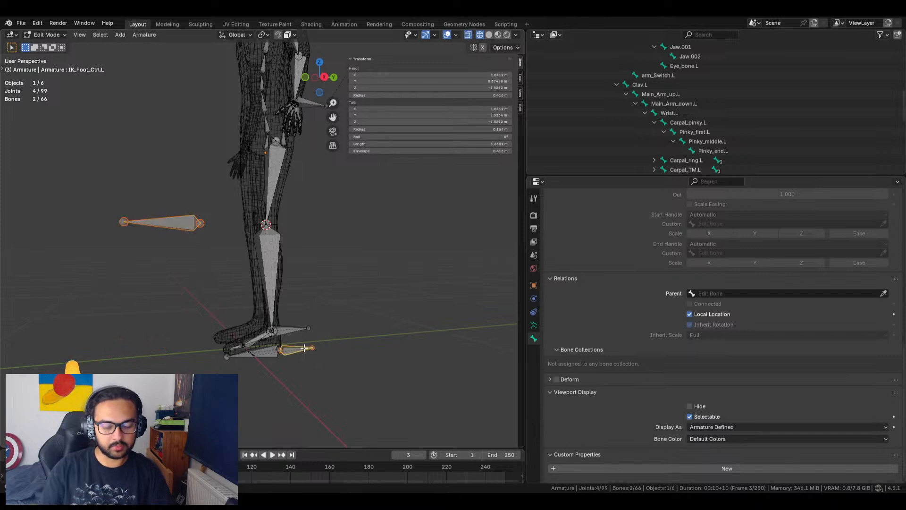
key("ctrl+p")
left_click(304, 347)
key("alt+a")
Return to Pose Mode, test-move IK_Foot_Ctrl.L up and forward to bend the left leg, and undo the move
left_click(47, 35)
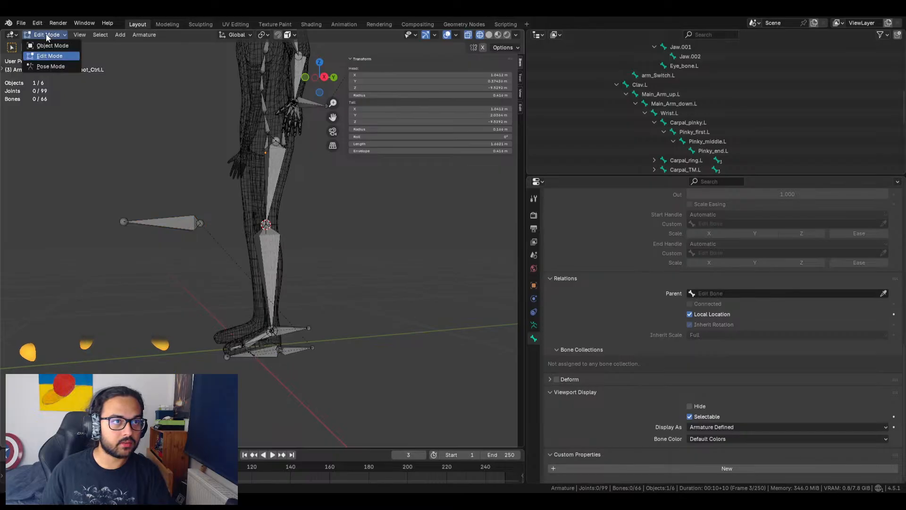
left_click(49, 63)
key("g")
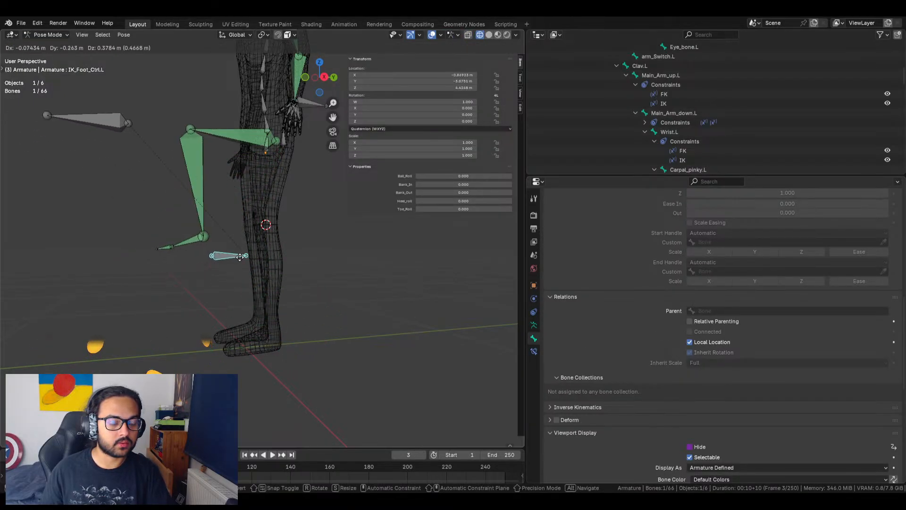
left_click(243, 269)
middle_click_drag(243, 269, 424, 294)
key("ctrl+z")
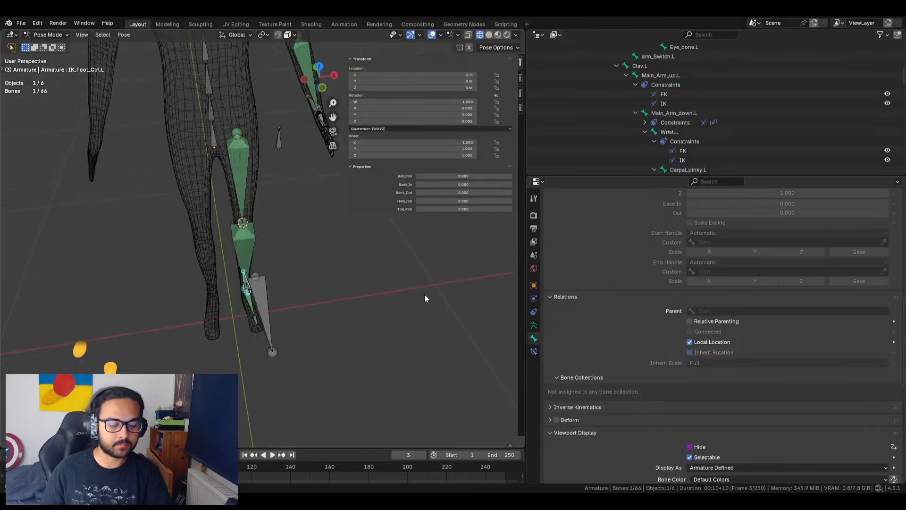
Examine the left leg bones in top and left views to judge the alignment of the hip, knee and shin
left_click(390, 265)
middle_click_drag(390, 265, 317, 219)
middle_click_drag(337, 252, 356, 305)
left_click(320, 76)
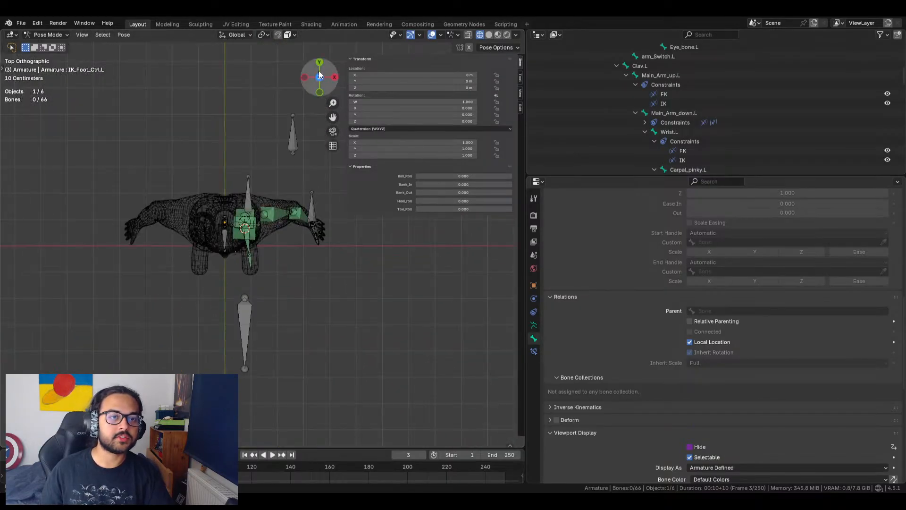
scroll(283, 297, "up", 4)
scroll(284, 271, "up", 4)
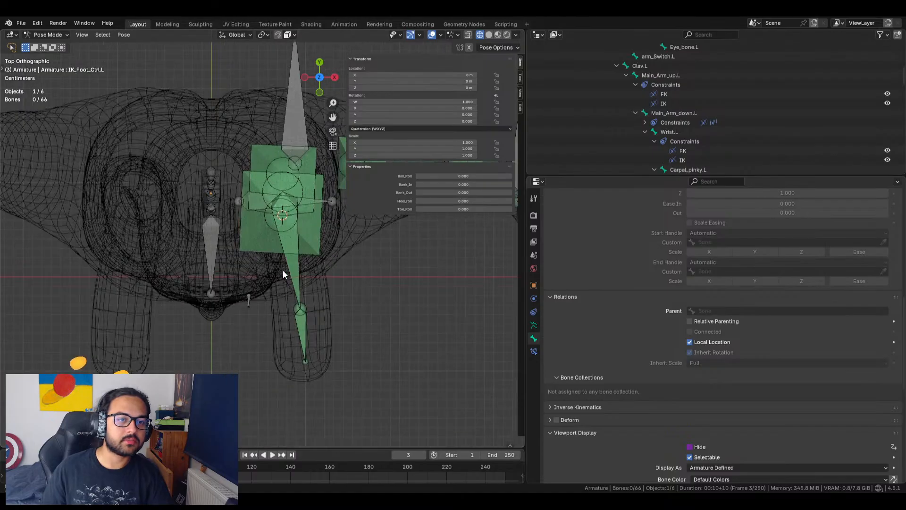
scroll(312, 267, "down", 3)
middle_click_drag(313, 287, 407, 215)
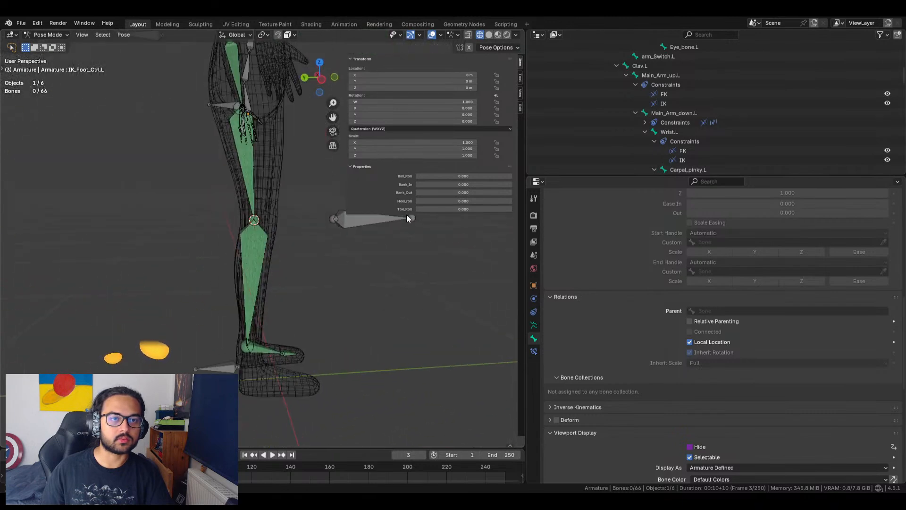
left_click(321, 81)
scroll(281, 211, "up", 3)
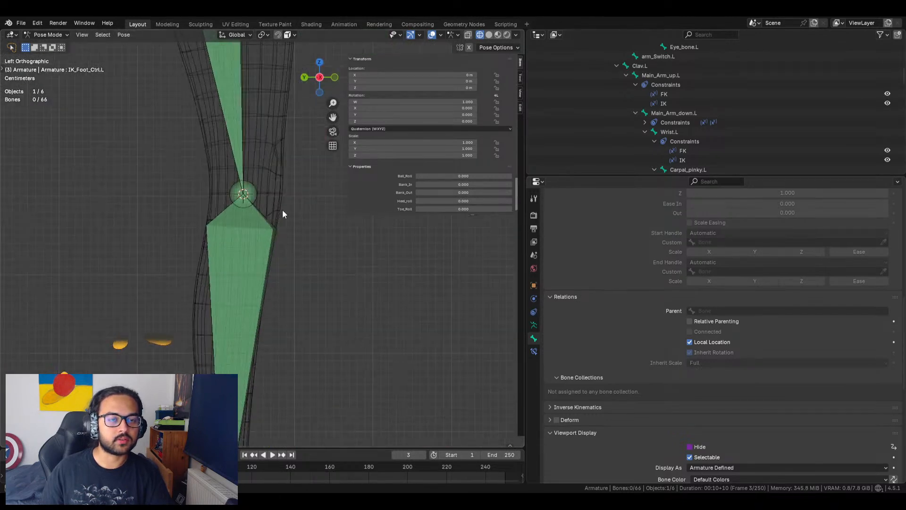
middle_click_drag(259, 140, 240, 168, "shift")
middle_click_drag(249, 293, 273, 227, "shift")
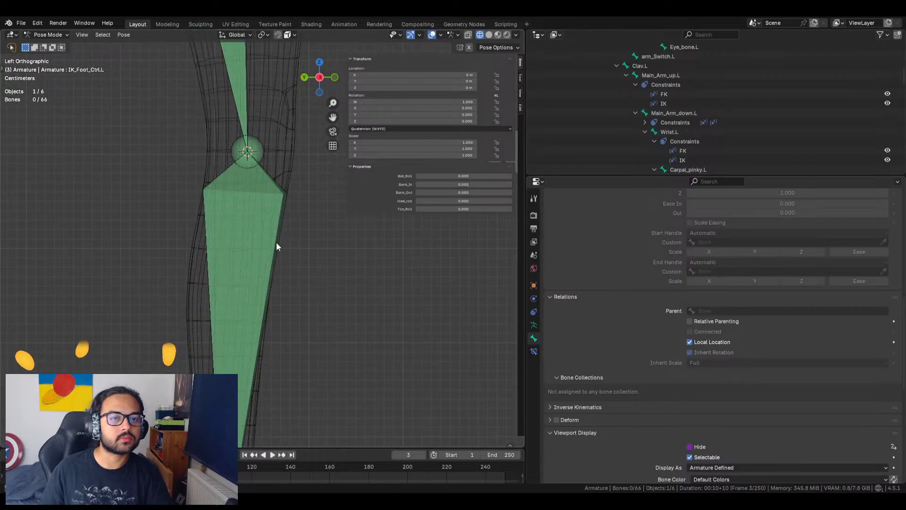
Examine the left leg bones from the front and try the FK/IK value on leg_Switch.L to compare both poses
scroll(283, 197, "down", 5)
middle_click_drag(284, 197, 170, 268)
scroll(284, 246, "up", 5)
middle_click_drag(284, 246, 307, 255, "shift")
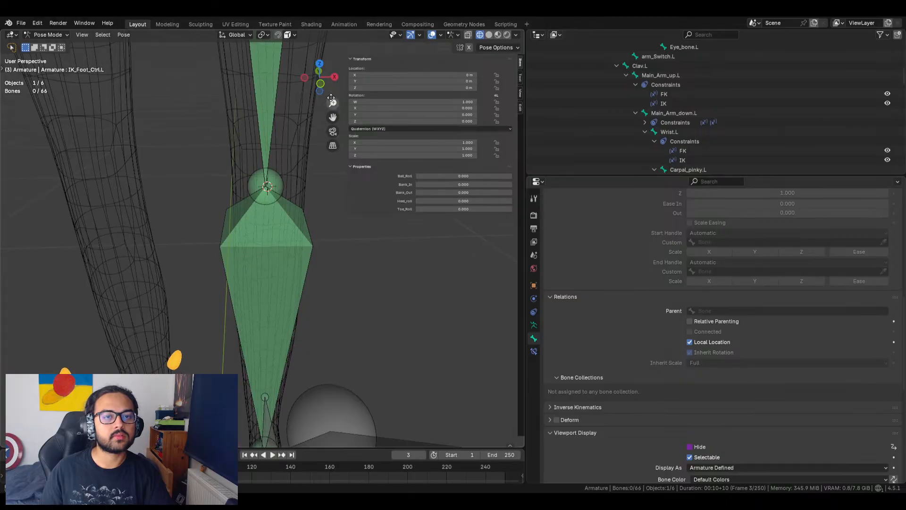
left_click(321, 87)
middle_click_drag(320, 217, 321, 315, "shift")
scroll(322, 285, "down", 2)
scroll(322, 288, "down", 1)
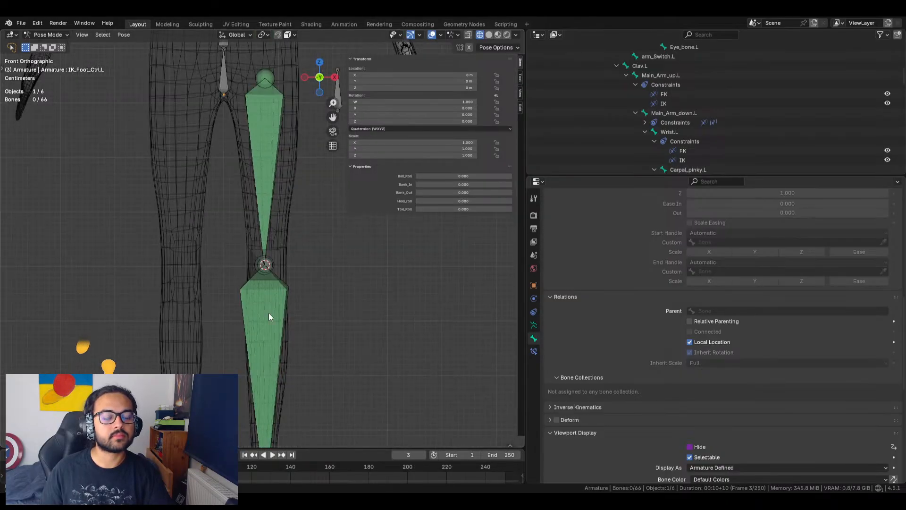
middle_click_drag(293, 74, 263, 144, "shift")
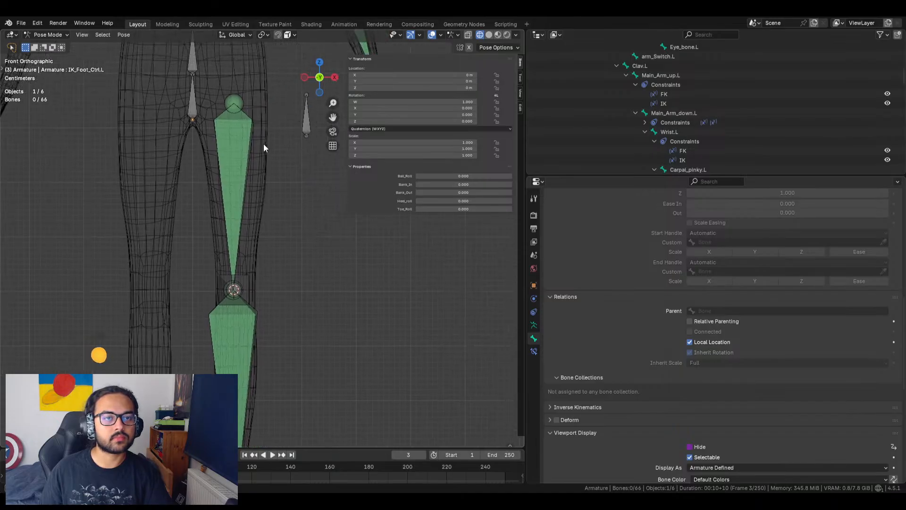
left_click(305, 129)
mouse_move(455, 176)
left_mouse_down()
mouse_move(437, 176)
mouse_move(455, 176)
left_mouse_up()
Check the constraints on Main_Leg_down.L, and set the Pole Angle of IK_Leg_down.L's IK constraint to 90°
left_click(244, 319)
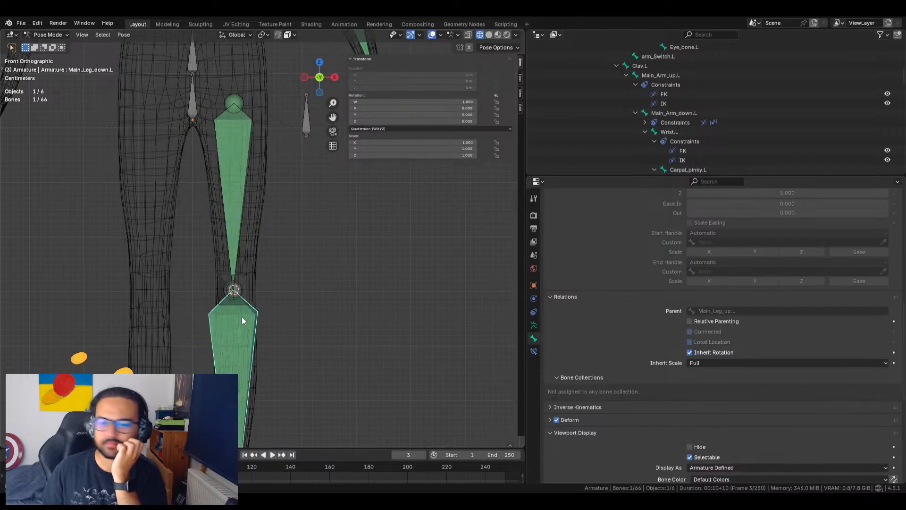
left_click(534, 352)
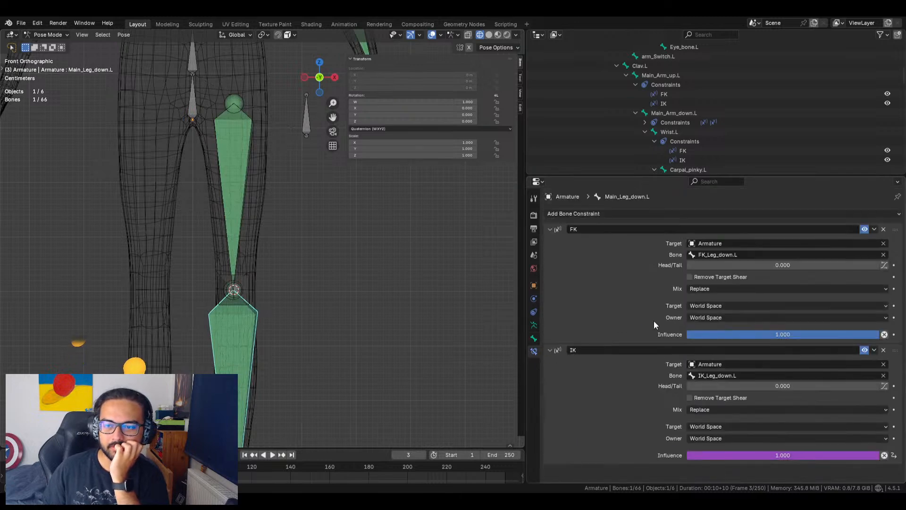
scroll(646, 114, "down", 10)
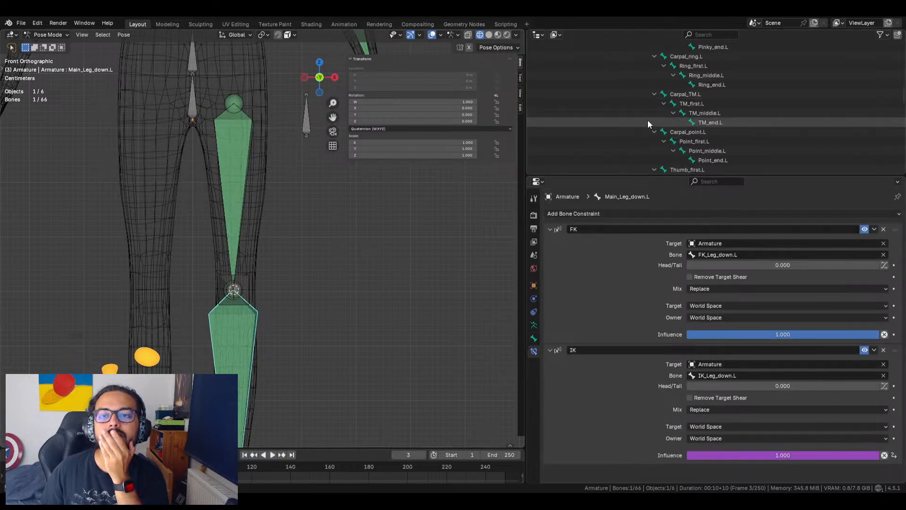
scroll(614, 114, "down", 6)
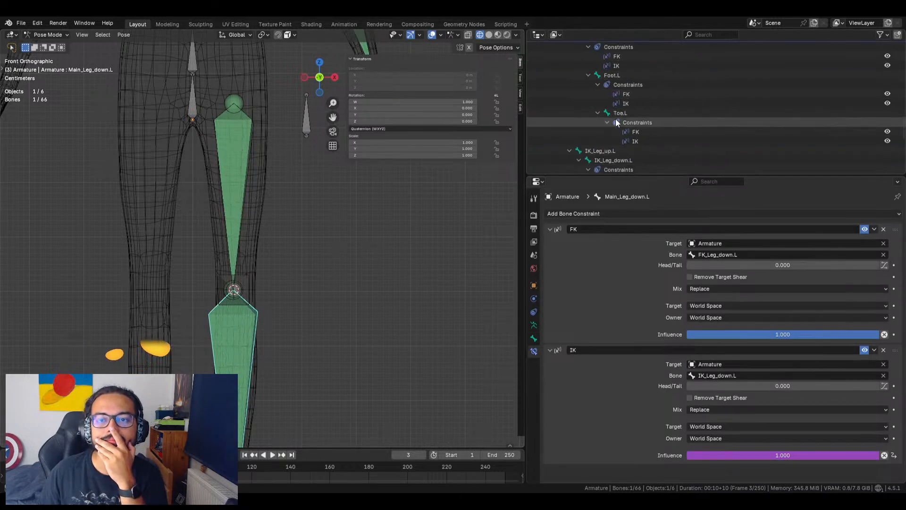
left_click(637, 150)
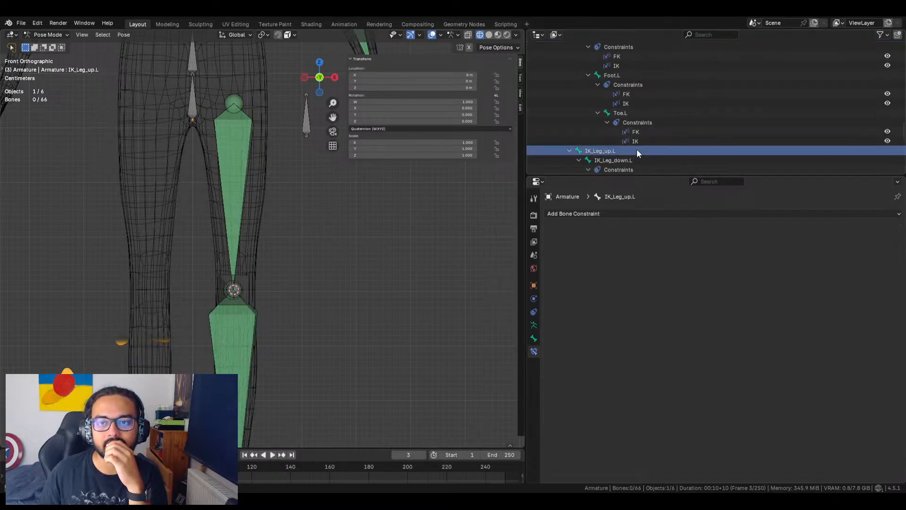
left_click(639, 160)
left_click(775, 289)
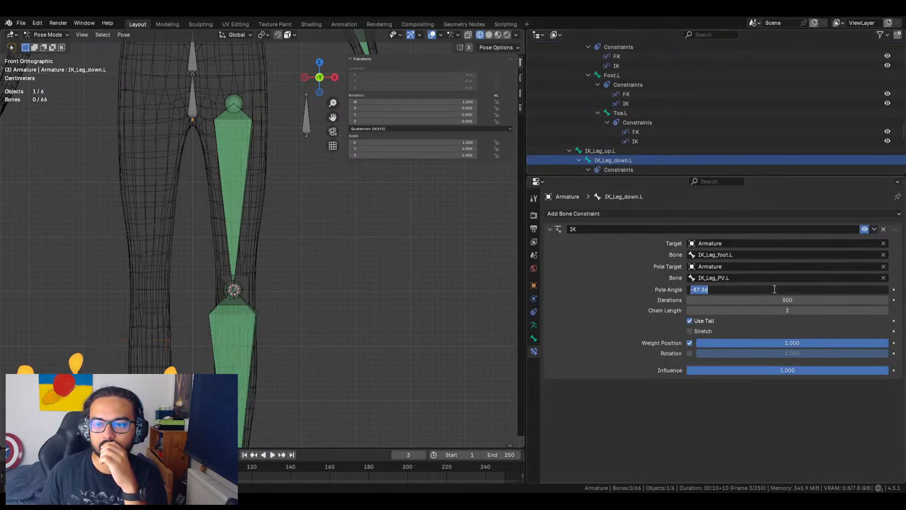
type("90")
key("Return")
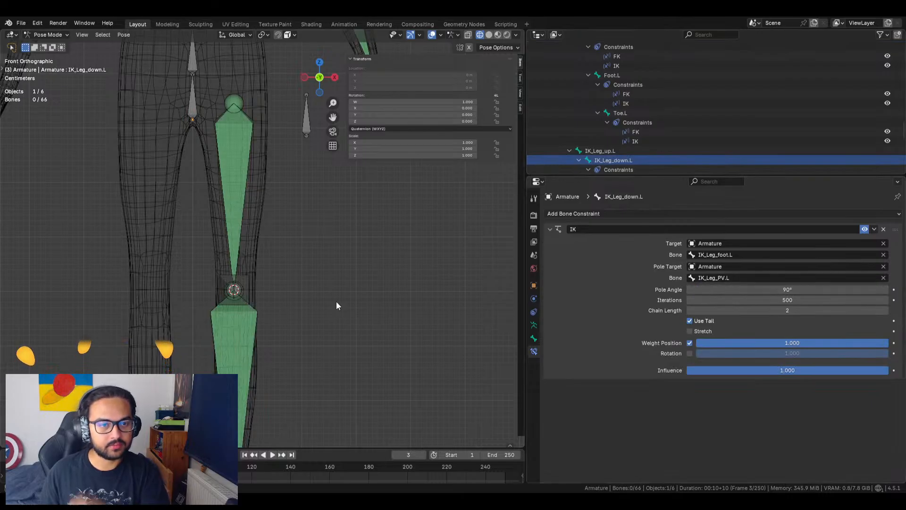
Set FK/IK on leg_Switch.L to 0 and back to 1, comparing the left leg's two poses from the side
left_click(307, 112)
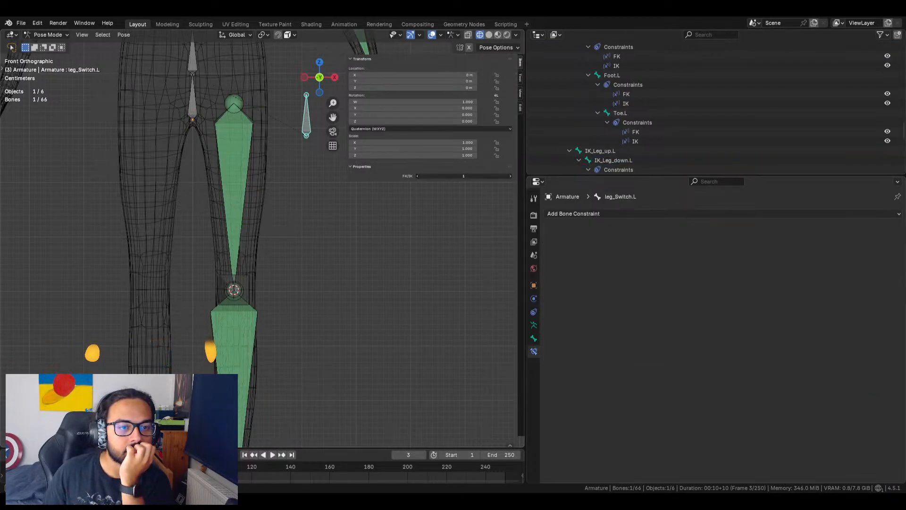
left_click_drag(463, 176, 437, 176)
middle_click_drag(340, 225, 234, 217)
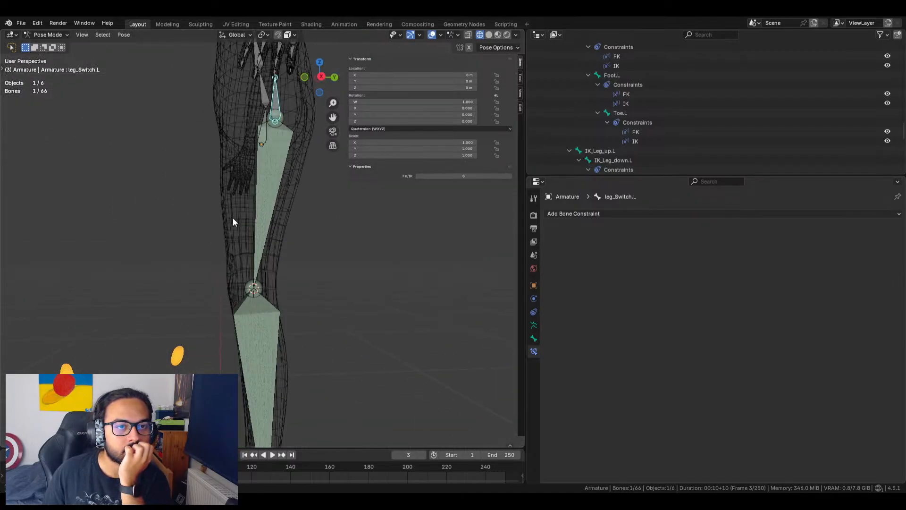
left_click(323, 77)
left_click_drag(452, 177, 466, 177)
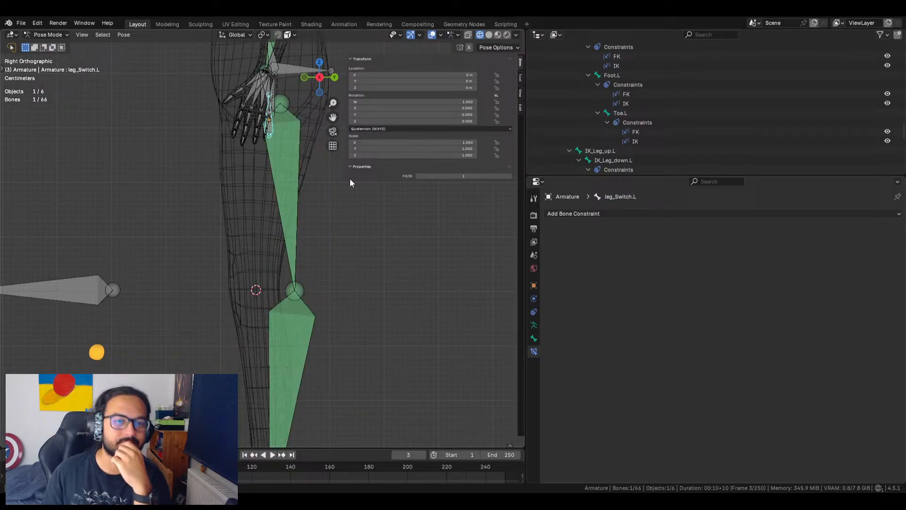
Set the Pole Angle of the IK constraint on IK_Leg_down.L to -90°
left_click(323, 308)
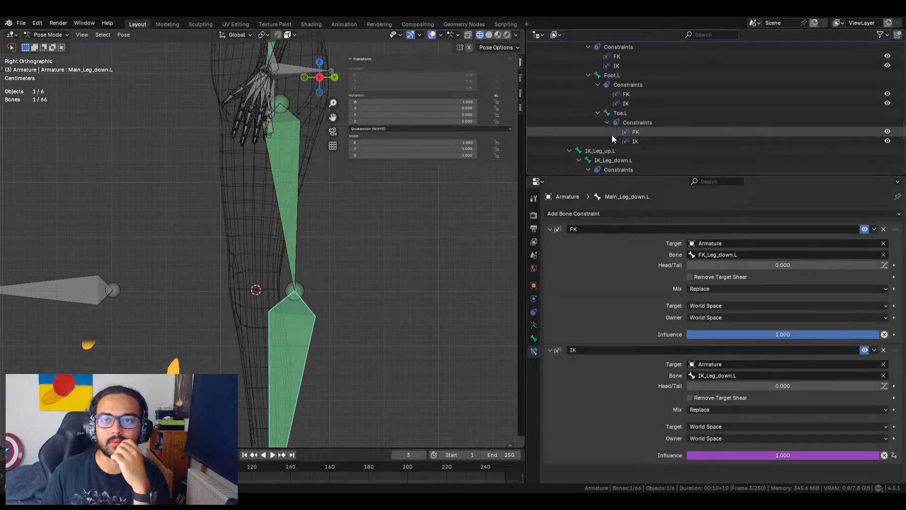
left_click(619, 150)
left_click(613, 160)
left_click(788, 290)
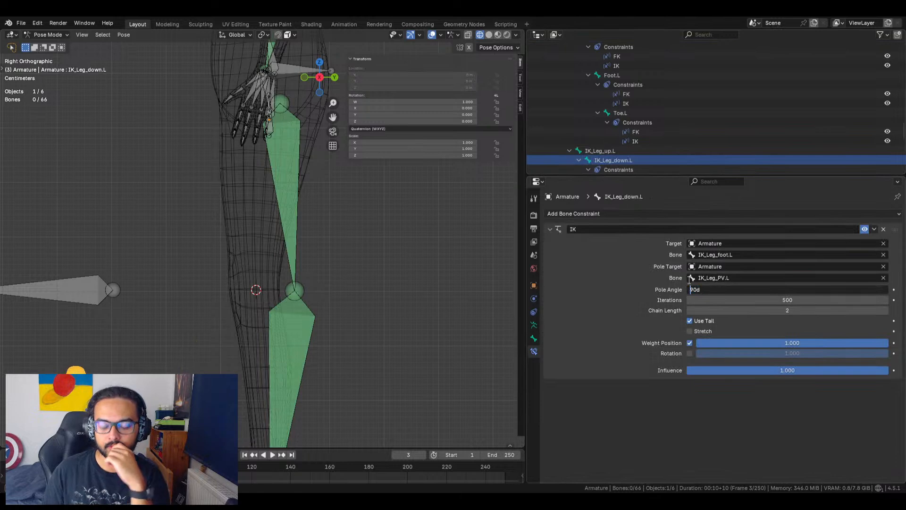
key("Return")
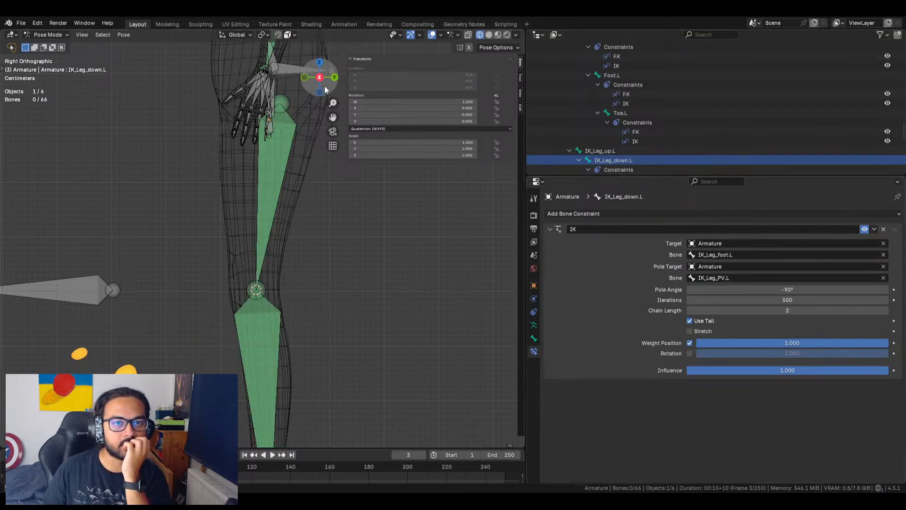
Set FK/IK on leg_Switch.L to 0 and compare the left leg's pose from the front
left_click(304, 78)
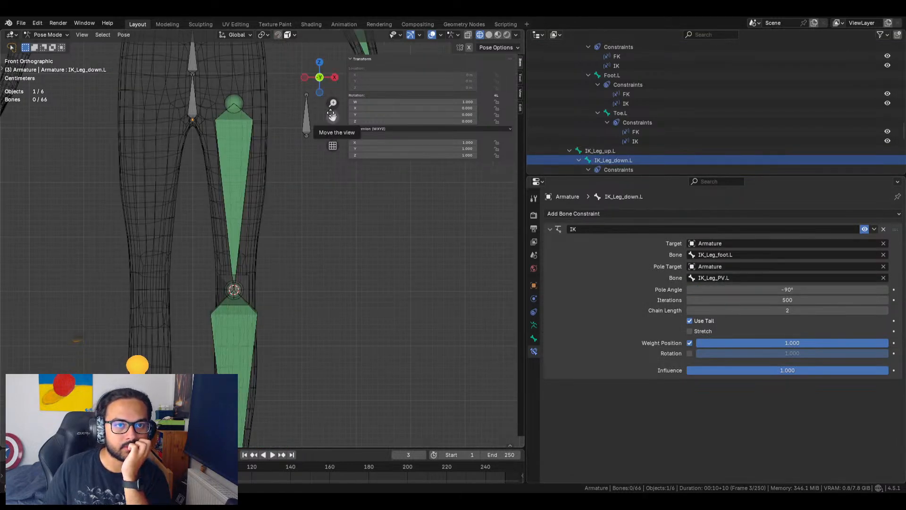
left_click(307, 118)
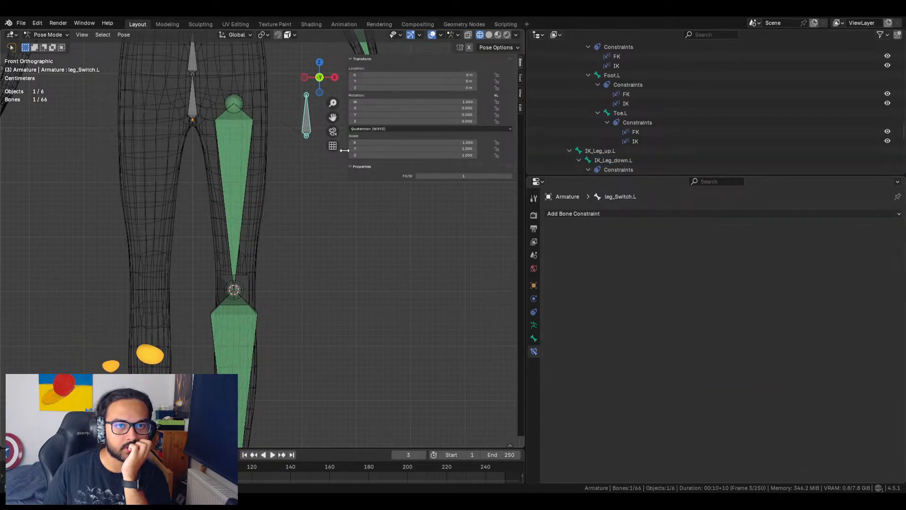
left_click_drag(463, 177, 437, 176)
Compare the left leg's bones in Edit Mode with their pose in Pose Mode from the front
left_click(37, 37)
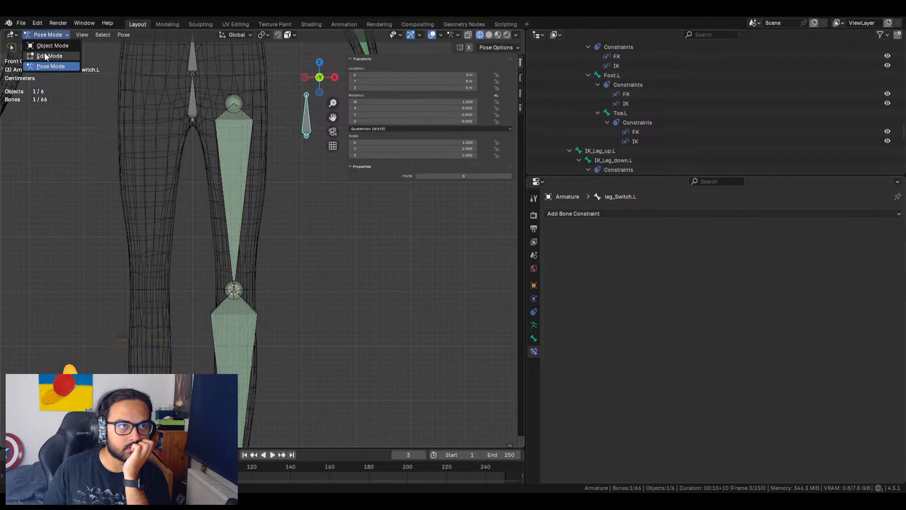
left_click(49, 56)
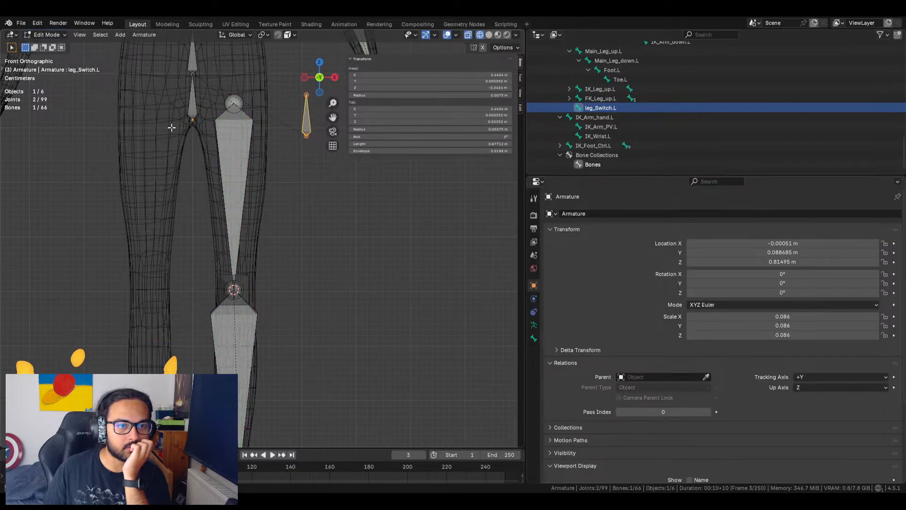
left_click(47, 35)
left_click(51, 66)
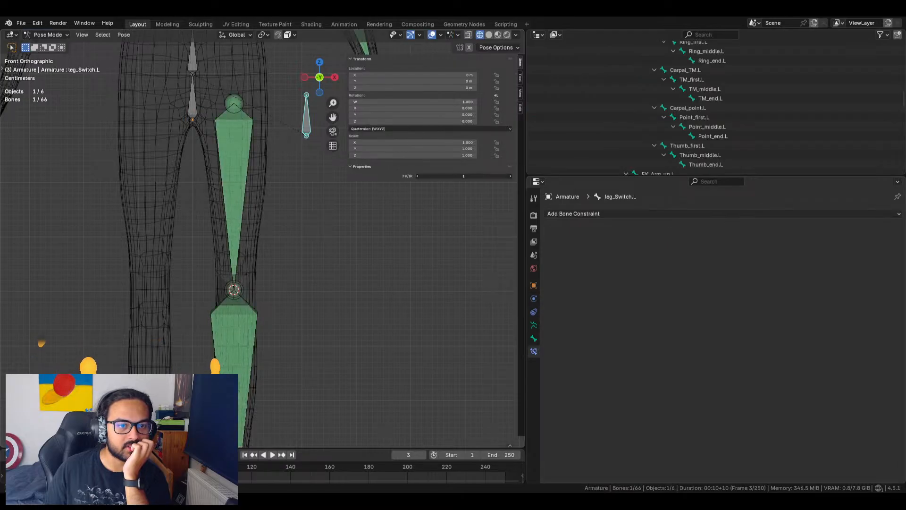
Set FK/IK on leg_Switch.L to 1, checking the left leg's pose from the front, and deselect all bones
left_click_drag(464, 176, 482, 176)
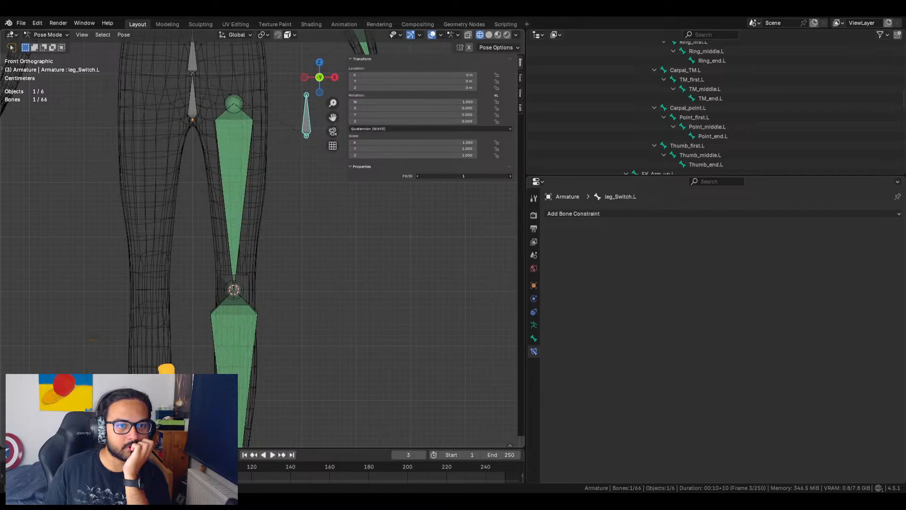
mouse_move(481, 176)
left_mouse_down()
mouse_move(458, 176)
mouse_move(482, 175)
left_mouse_up()
left_click(308, 227)
Inspect the whole character's left arm and leg rigs, and save the current file under its existing name
middle_click_drag(338, 209, 357, 322)
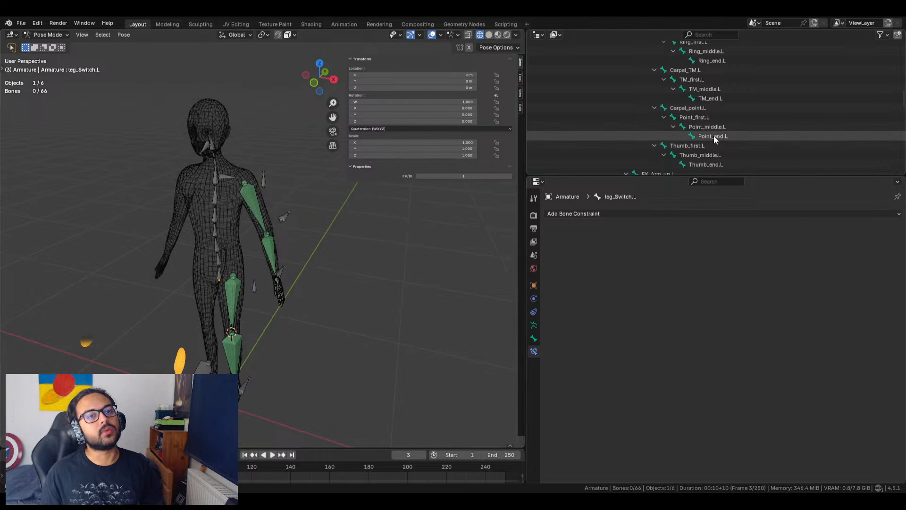
middle_click_drag(373, 259, 302, 215)
scroll(316, 269, "up", 5)
middle_click_drag(286, 268, 294, 158, "shift")
scroll(294, 159, "down", 6)
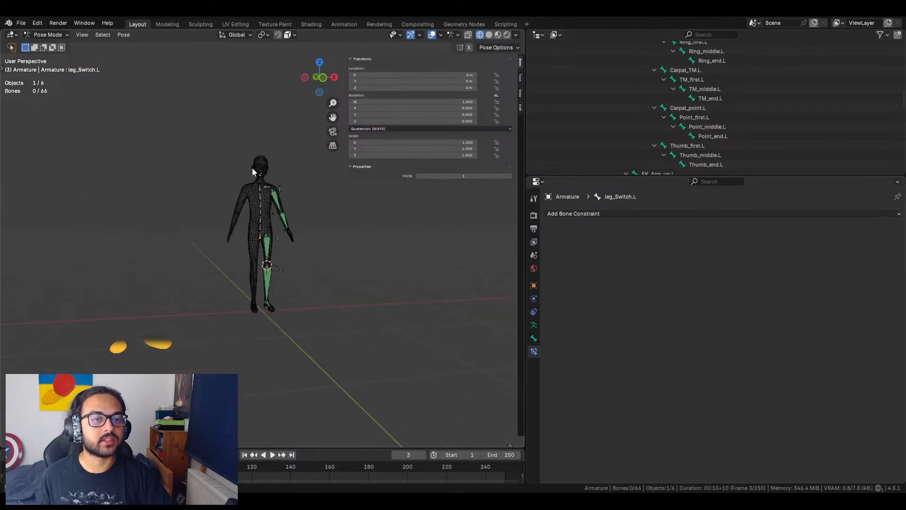
scroll(296, 325, "up", 5)
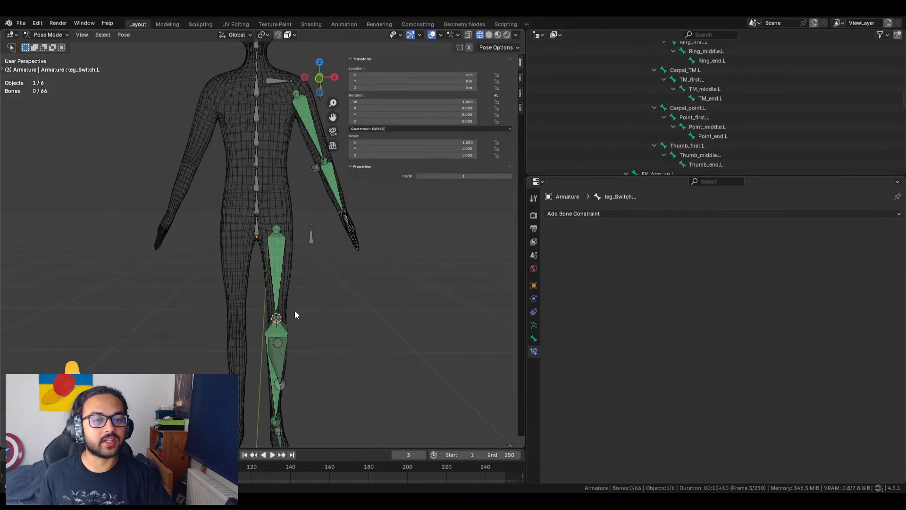
left_click(21, 23)
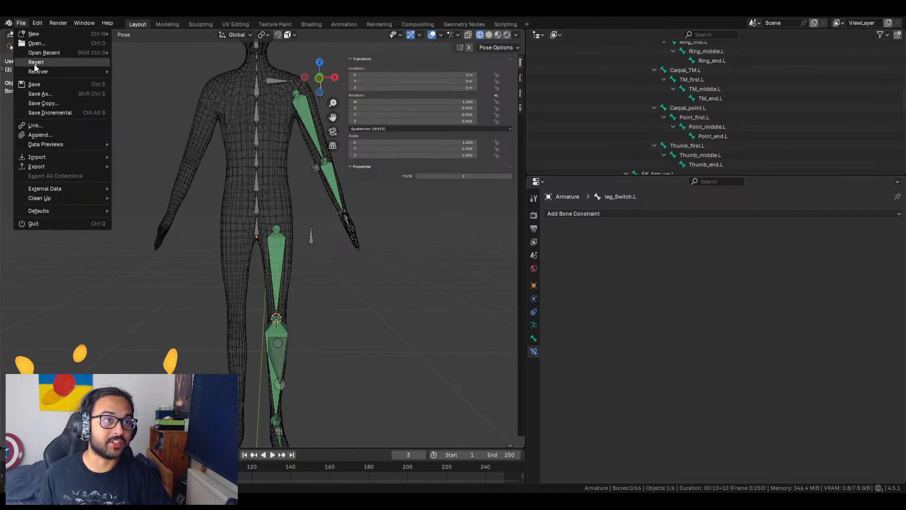
left_click(43, 85)
middle_click_drag(150, 200, 199, 237)
scroll(273, 231, "down", 4)
middle_click_drag(273, 235, 271, 283)
scroll(284, 300, "up", 4)
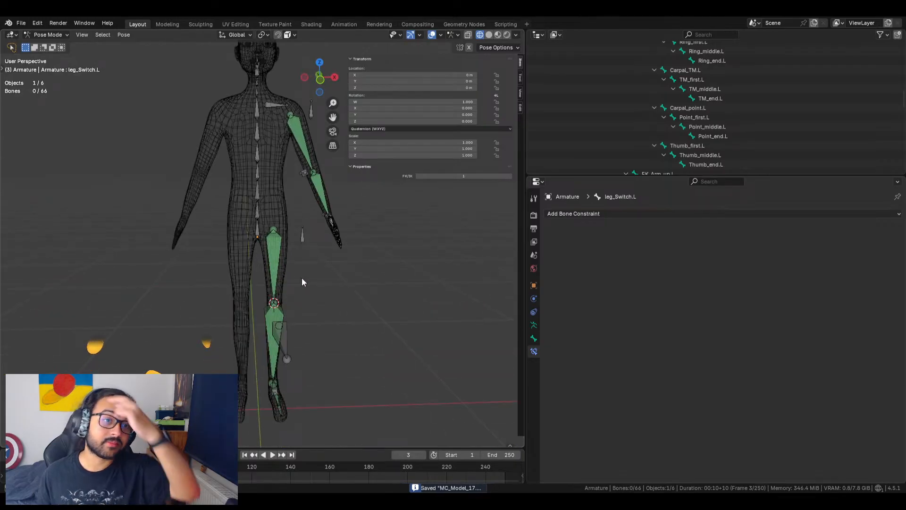